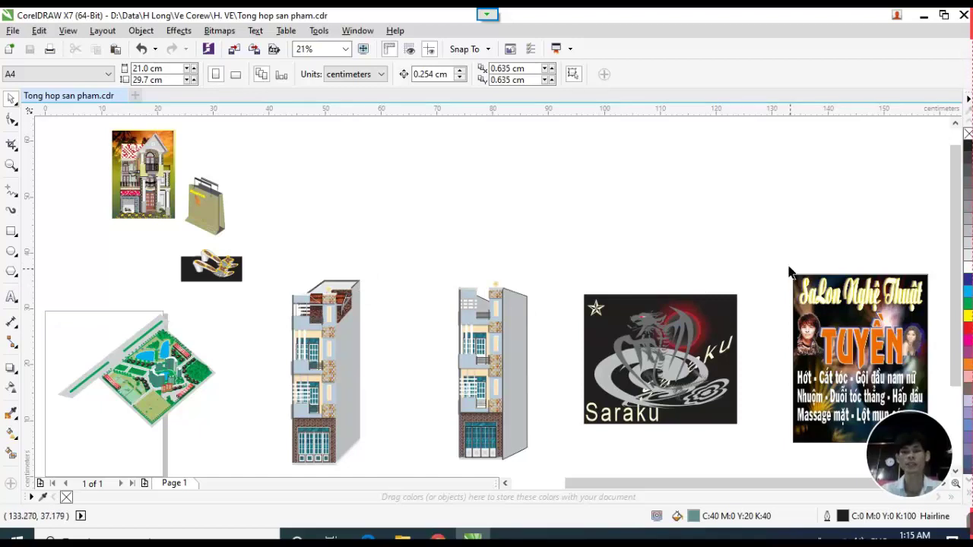
Examine the salon advertising poster up close.
left_click_drag(943, 245, 797, 449)
scroll(797, 422, "right", 3)
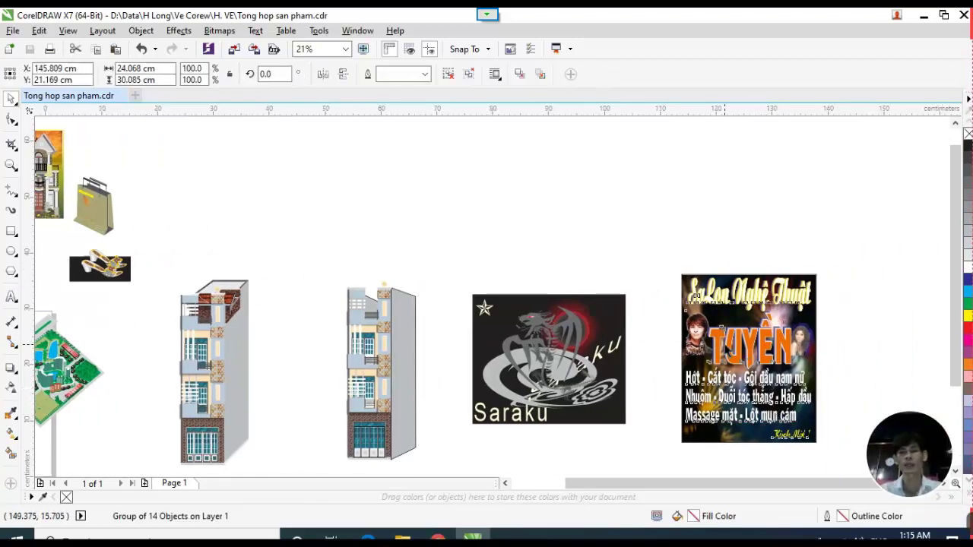
scroll(760, 369, "left", 3)
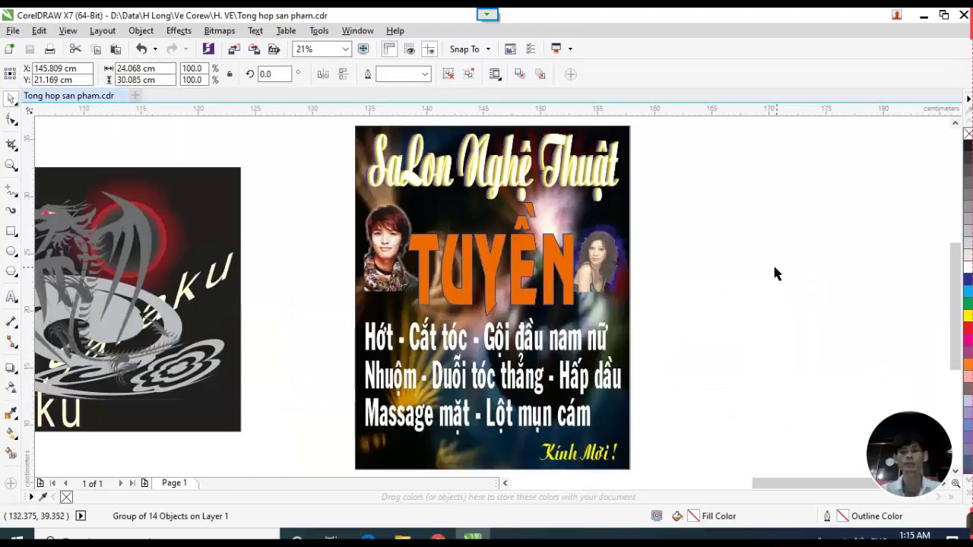
key("shift+F2")
key("Escape")
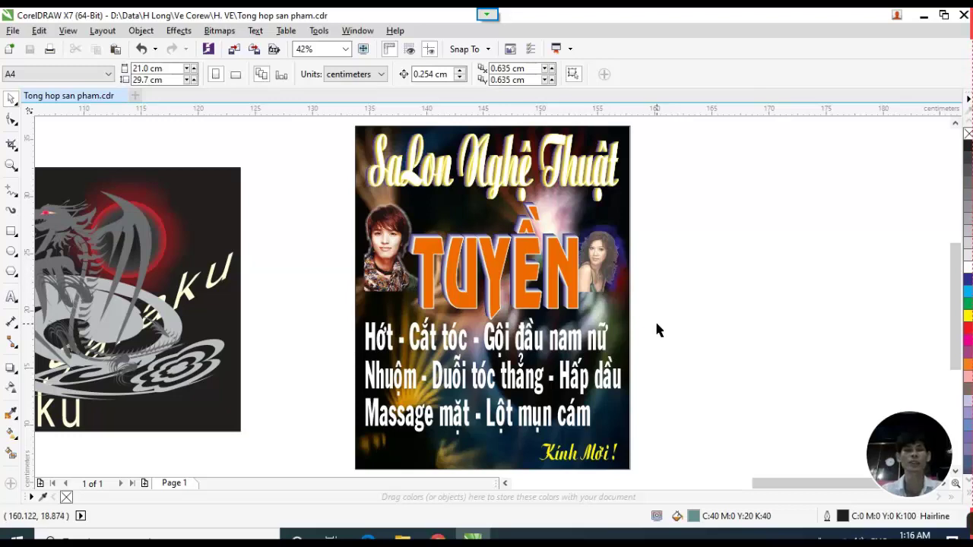
scroll(646, 329, "down", 2)
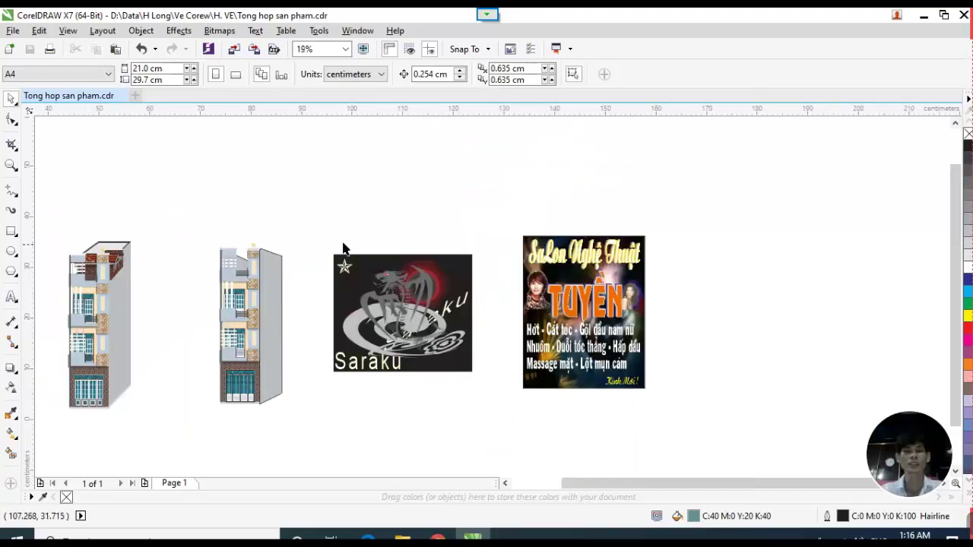
Ungroup the Saraku dragon artwork and move it upward as a whole, leaving nothing selected.
left_click_drag(327, 234, 481, 393)
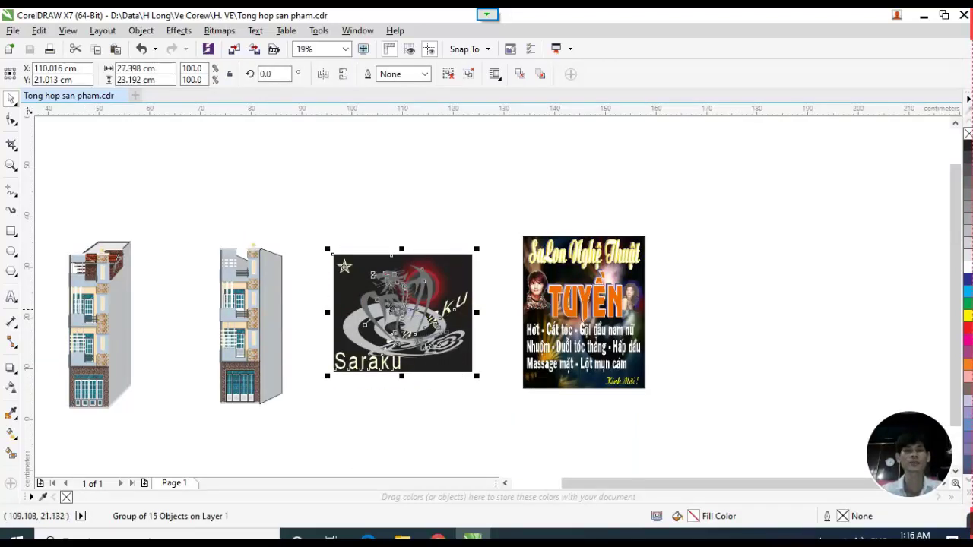
scroll(357, 301, "up", 3)
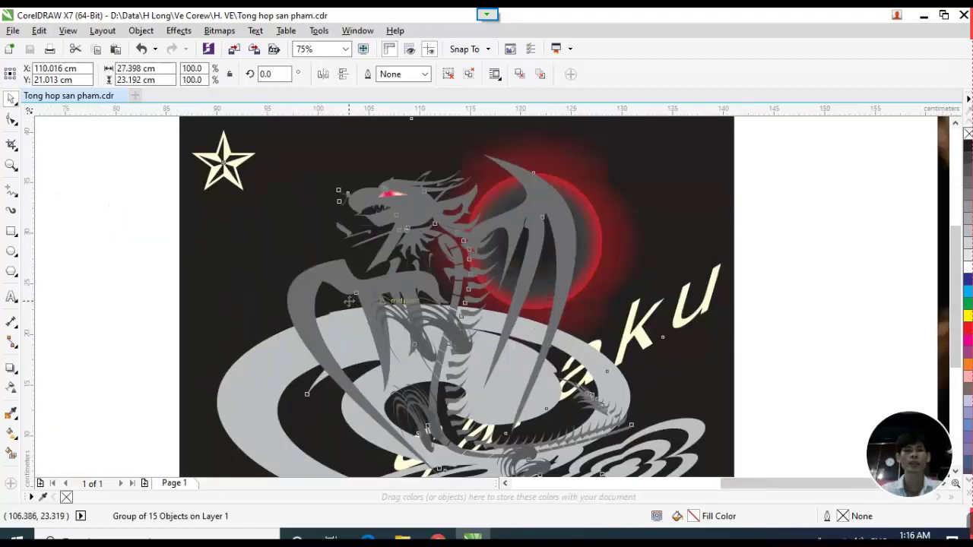
scroll(349, 301, "down", 2)
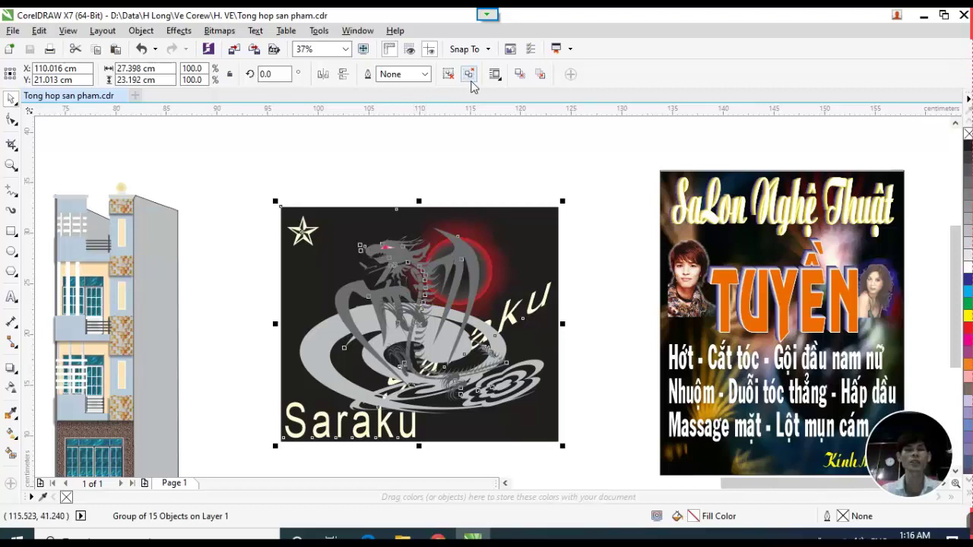
left_click(487, 151)
left_click_drag(402, 262, 409, 191)
left_click(258, 221)
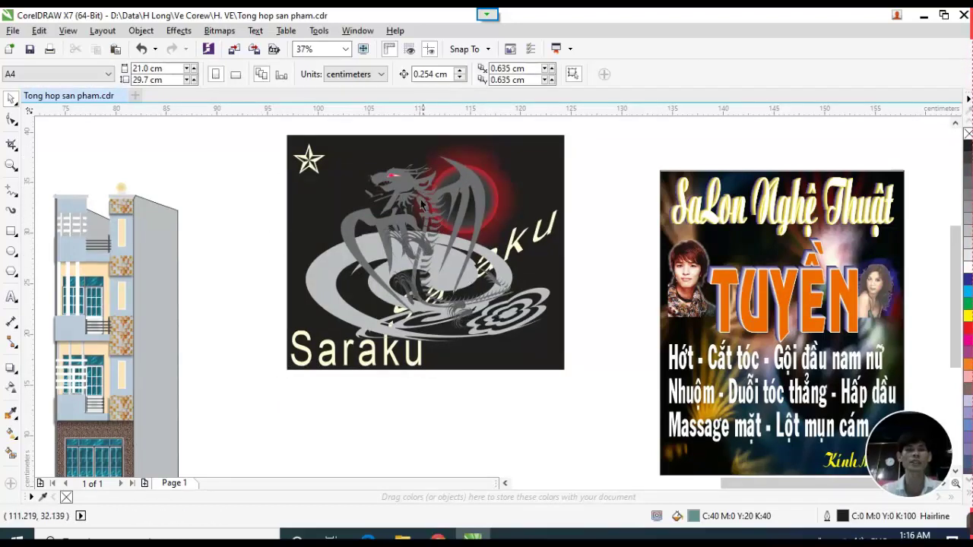
Try moving the grey dragon figure out of the Saraku artwork and undo the move.
left_click_drag(487, 161, 449, 194)
key("ctrl+z")
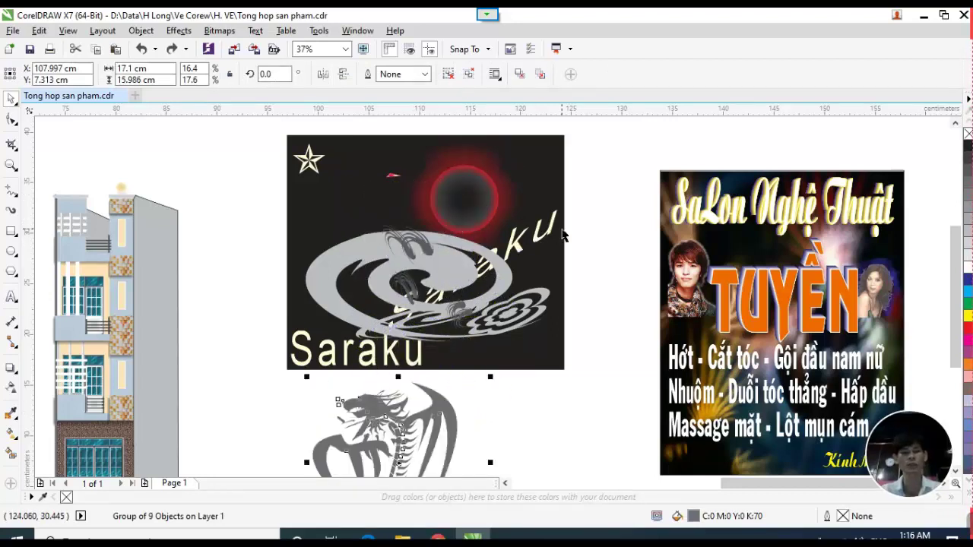
key("ctrl+shift+z")
left_click(610, 172)
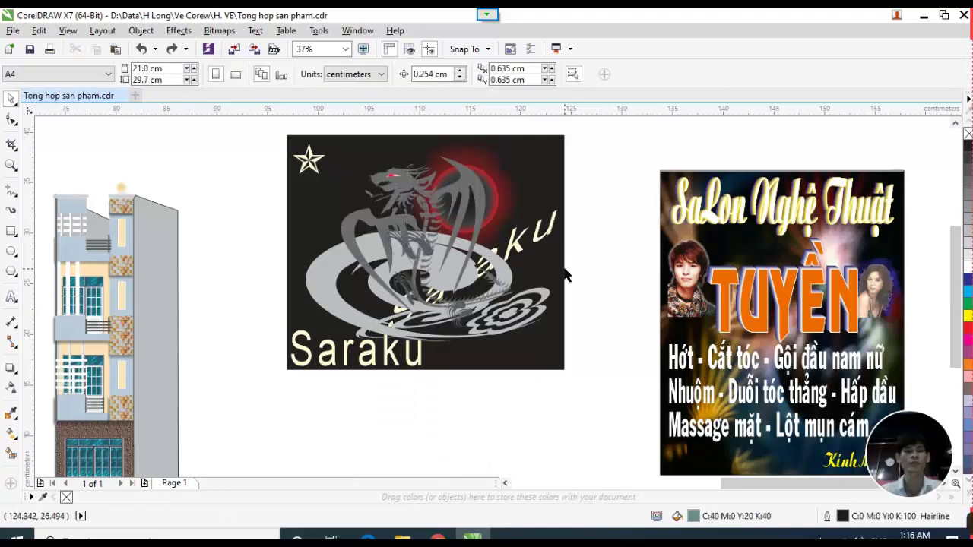
Examine the high-heeled sandals illustration and its floral details up close.
scroll(567, 275, "down", 2)
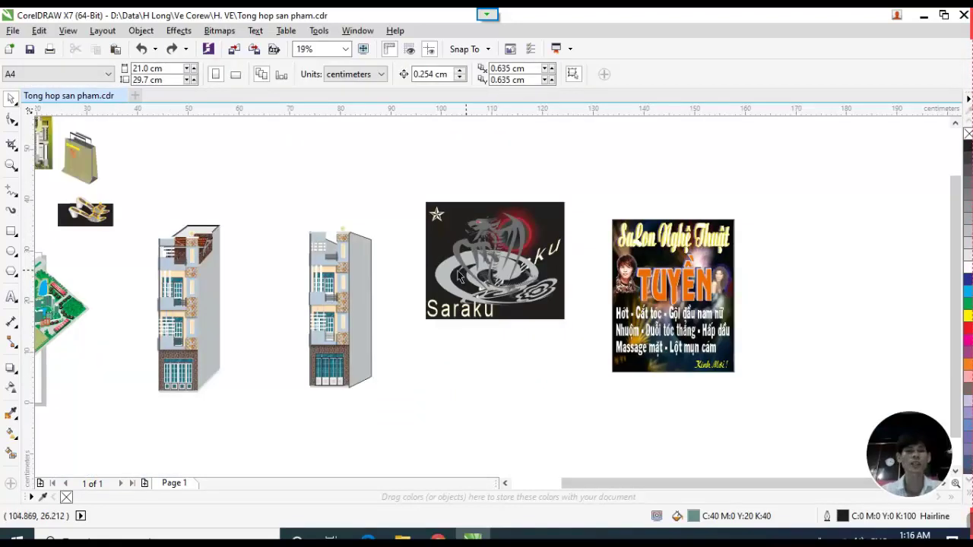
key("h")
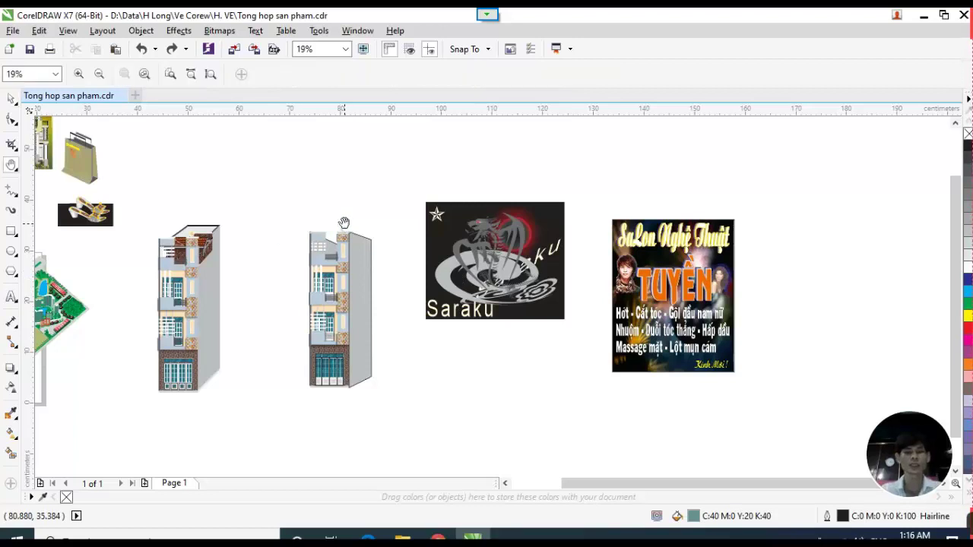
left_click_drag(341, 225, 510, 232)
left_click_drag(361, 224, 388, 247)
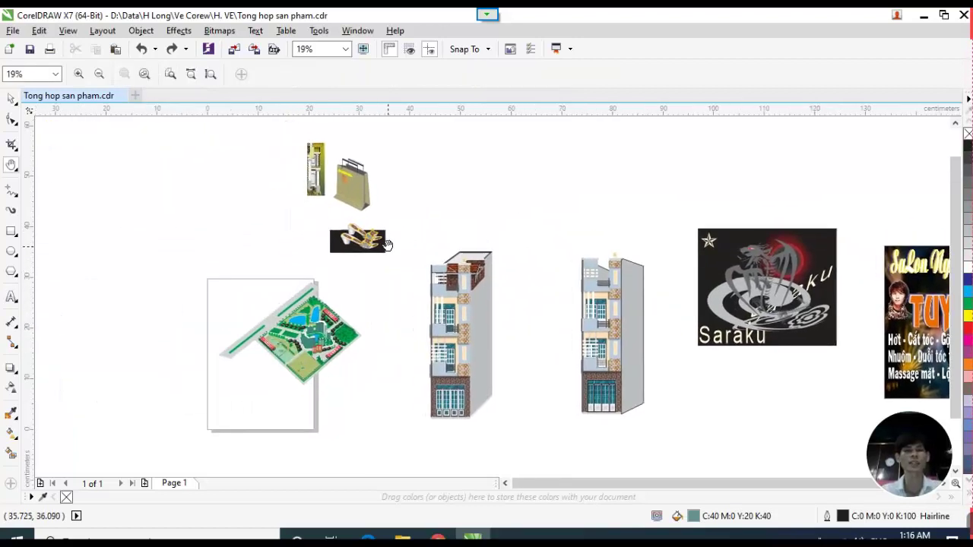
scroll(346, 236, "up", 4)
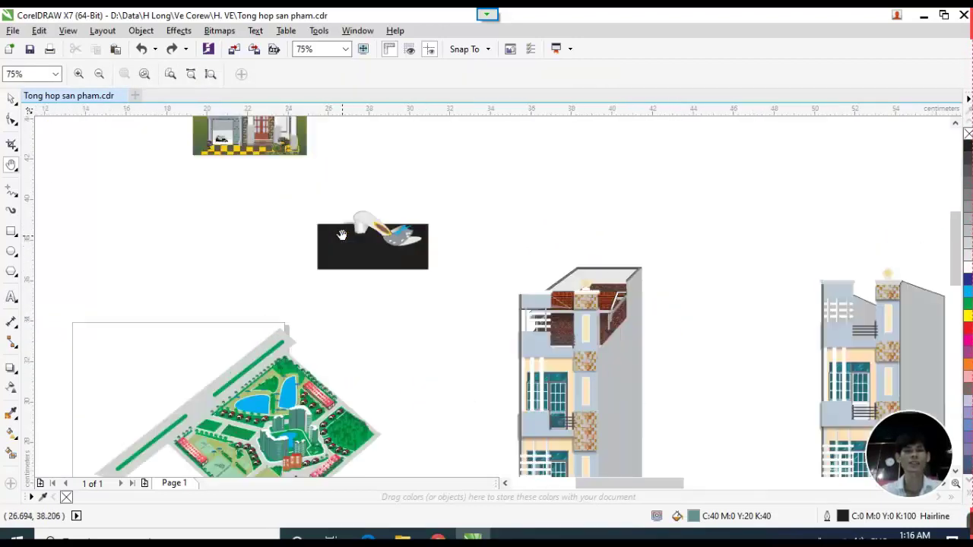
left_click_drag(422, 243, 425, 279)
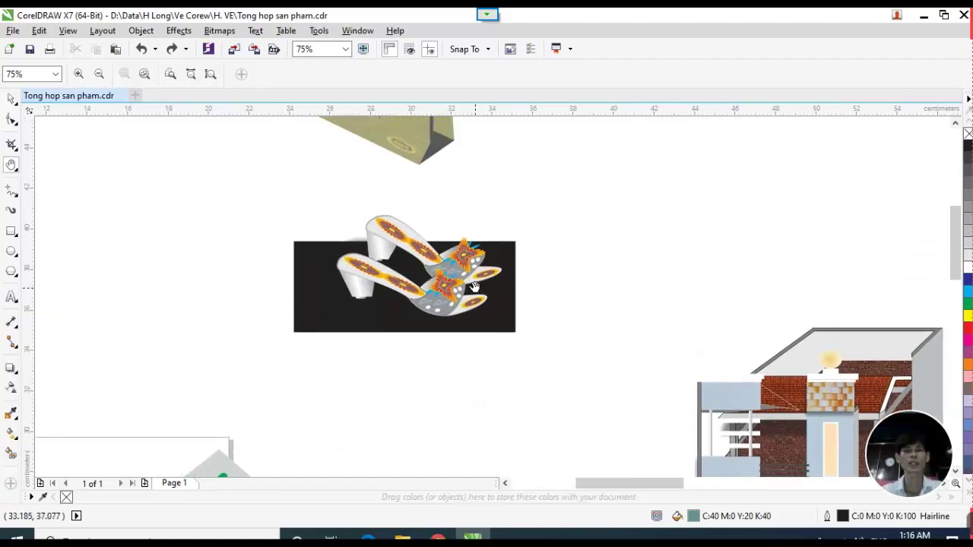
scroll(471, 285, "up", 2)
left_click_drag(354, 278, 463, 304)
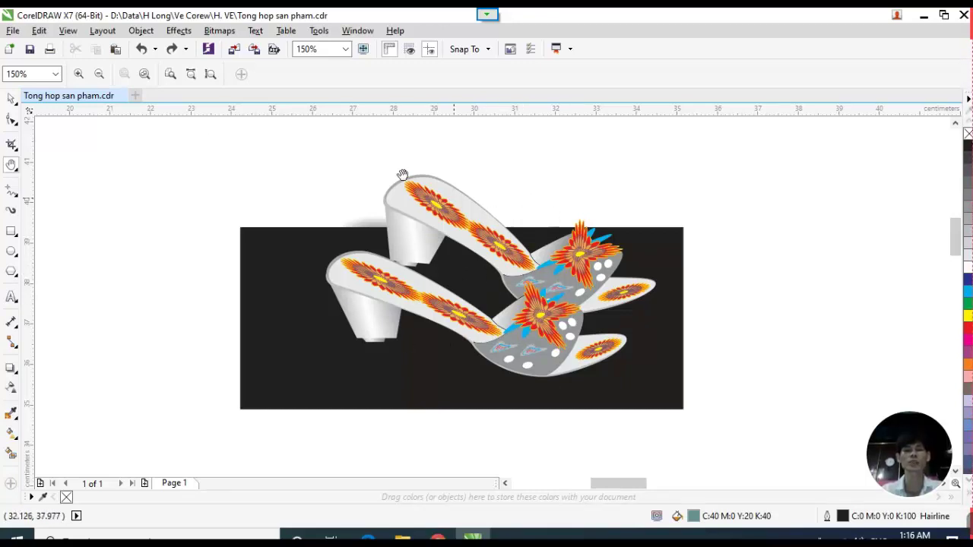
Shift the sandals illustration with its black background slightly to the left and ungroup it.
left_click(11, 99)
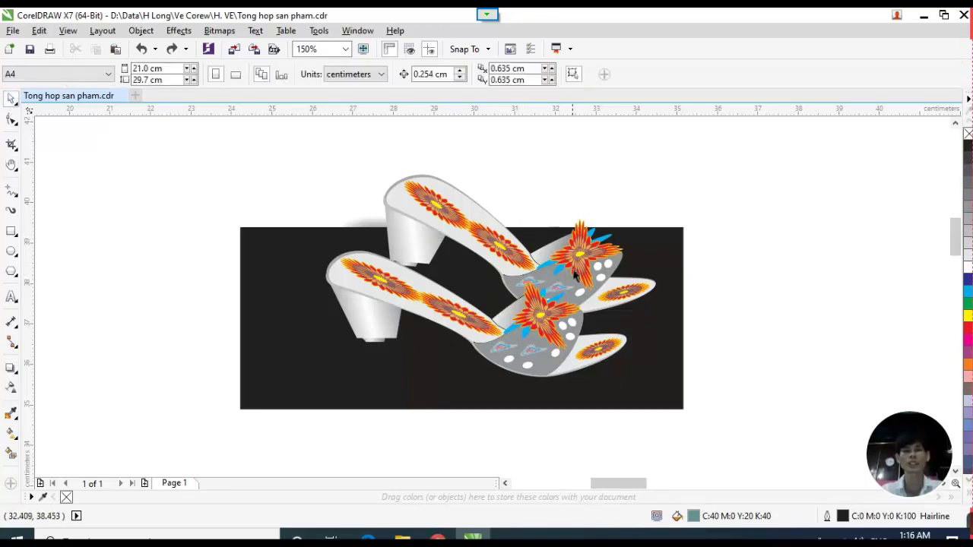
left_click_drag(575, 277, 506, 267)
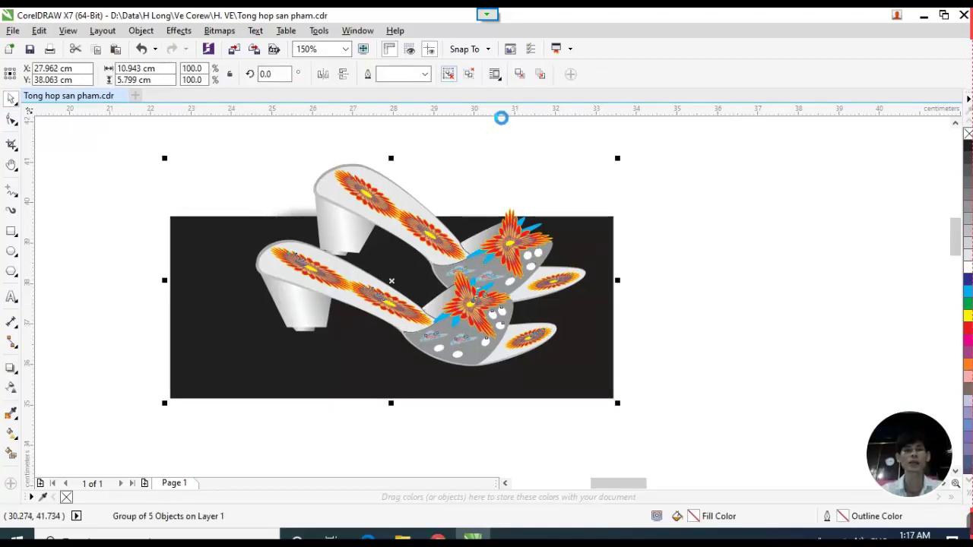
left_click(692, 195)
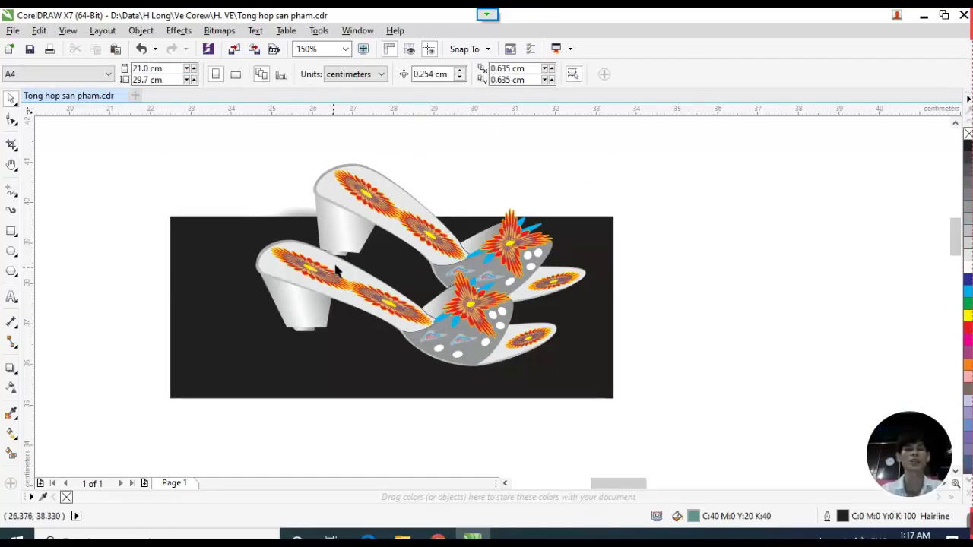
Try moving the rear sandal slightly to the left on its own and undo the move.
scroll(403, 222, "up", 3)
scroll(428, 233, "down", 2)
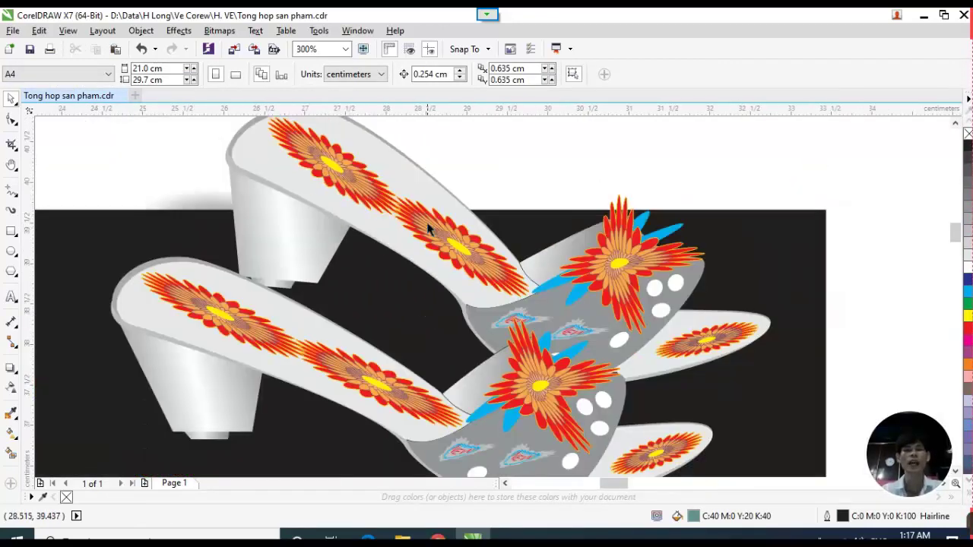
left_click_drag(435, 254, 381, 261)
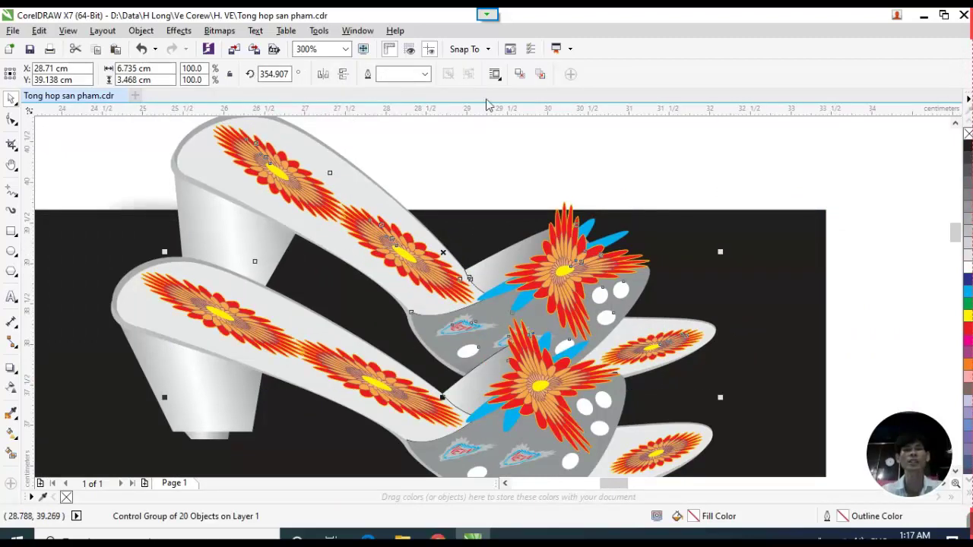
key("ctrl+z")
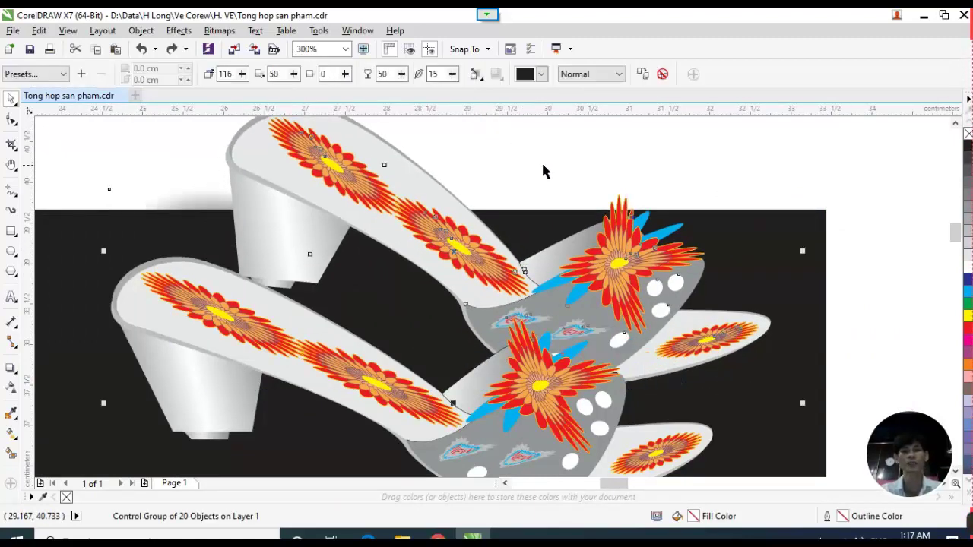
Try moving the front sandal slightly to the left, undo the move and clear the selection.
left_click(368, 397)
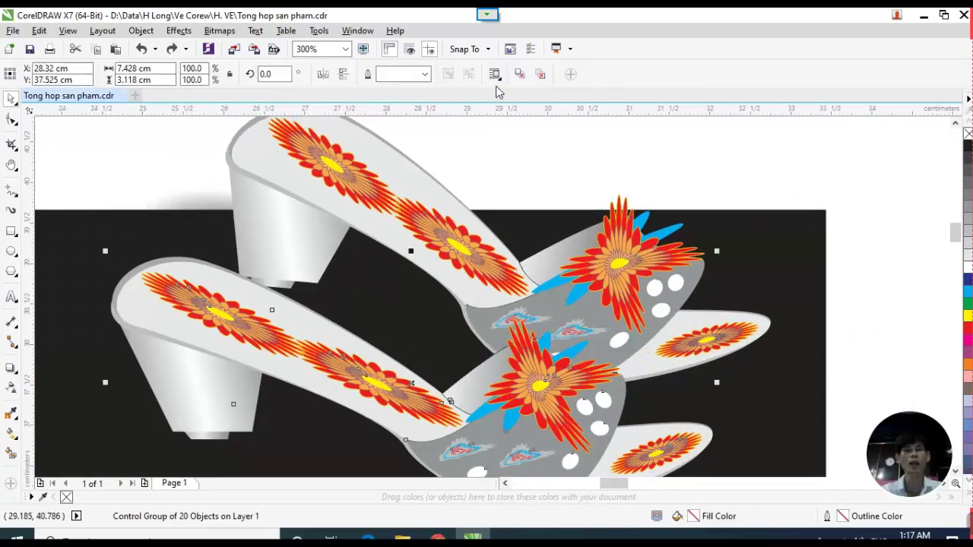
left_click(530, 160)
scroll(463, 220, "down", 2)
scroll(465, 222, "up", 2)
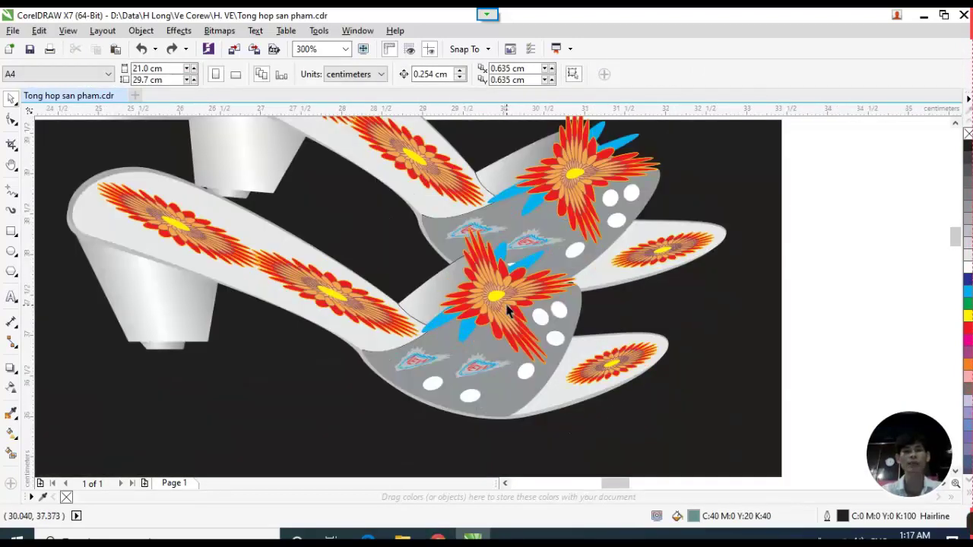
left_click(505, 298)
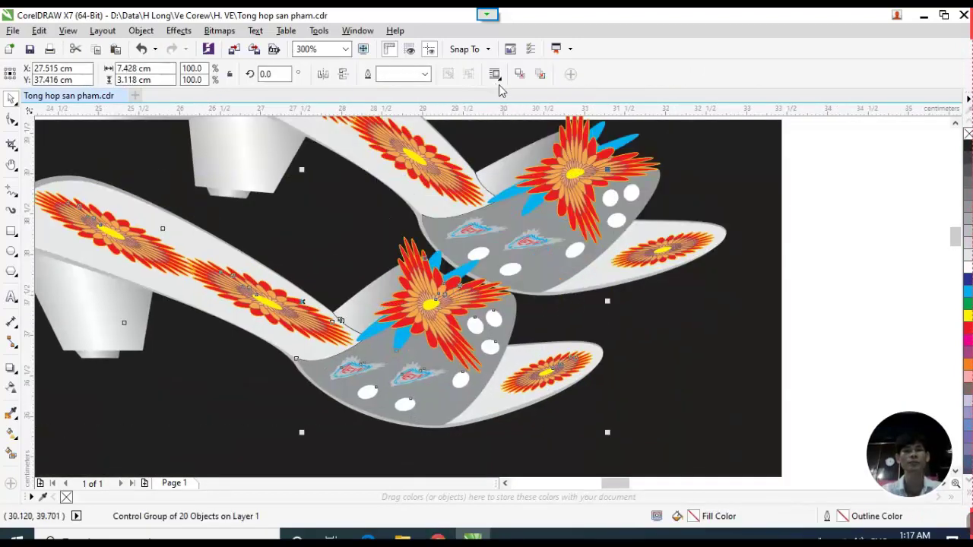
key("ctrl+z")
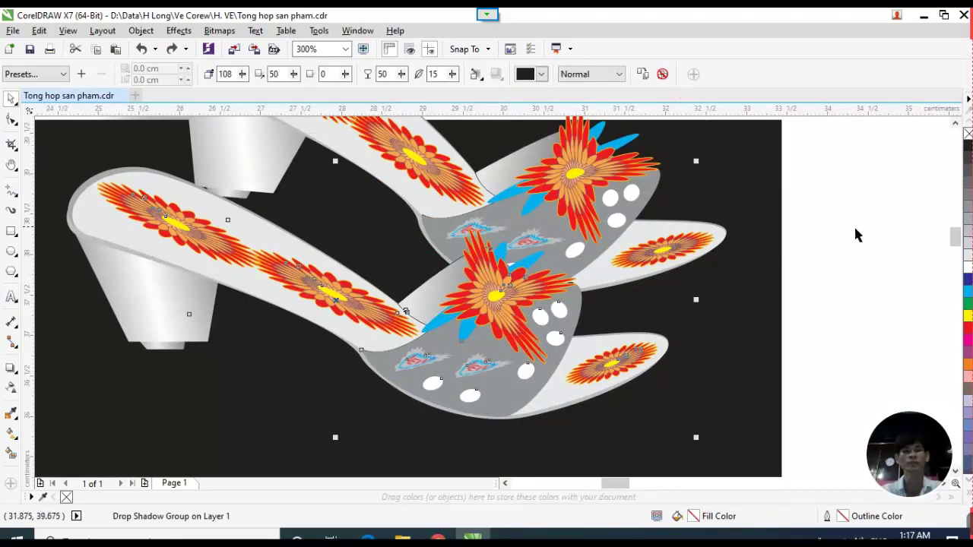
left_click(792, 227)
Examine the shopping bag illustration beside the villa drawing, including its lettering and handles.
scroll(559, 260, "down", 2)
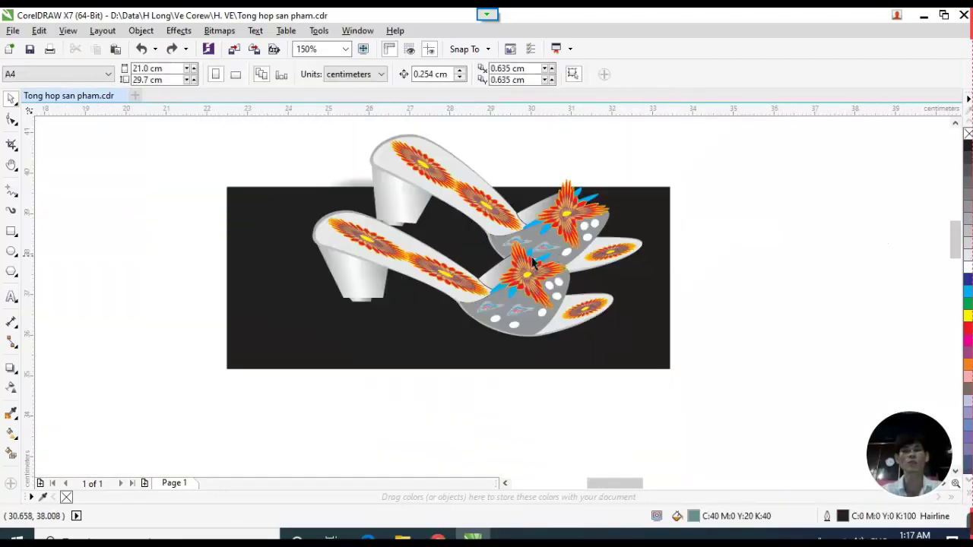
scroll(447, 241, "down", 3)
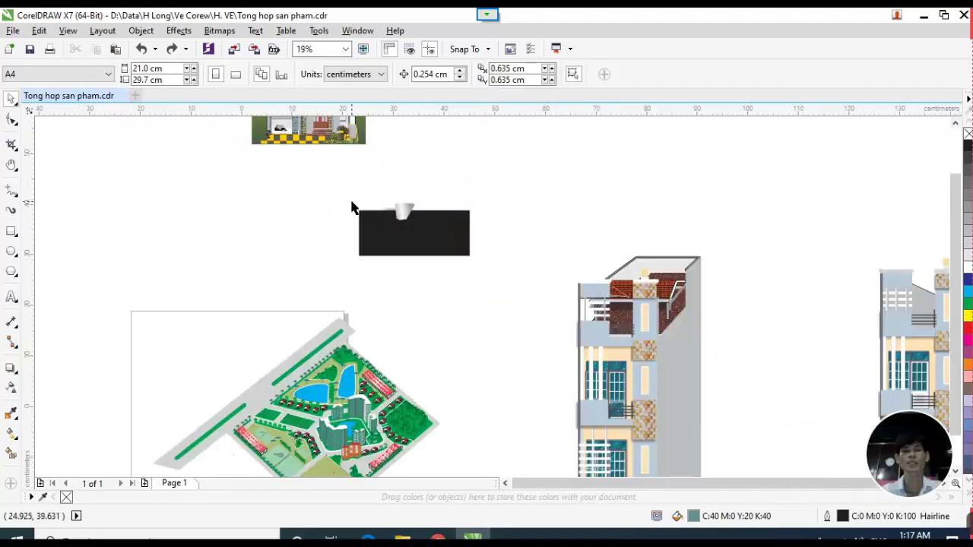
scroll(465, 207, "down", 1)
scroll(414, 199, "down", 1)
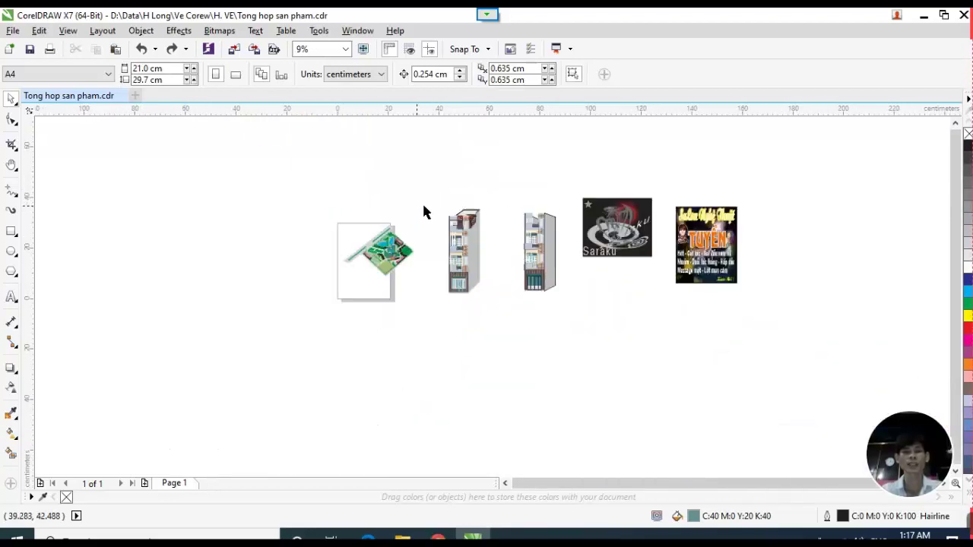
key("h")
left_click_drag(454, 168, 450, 237)
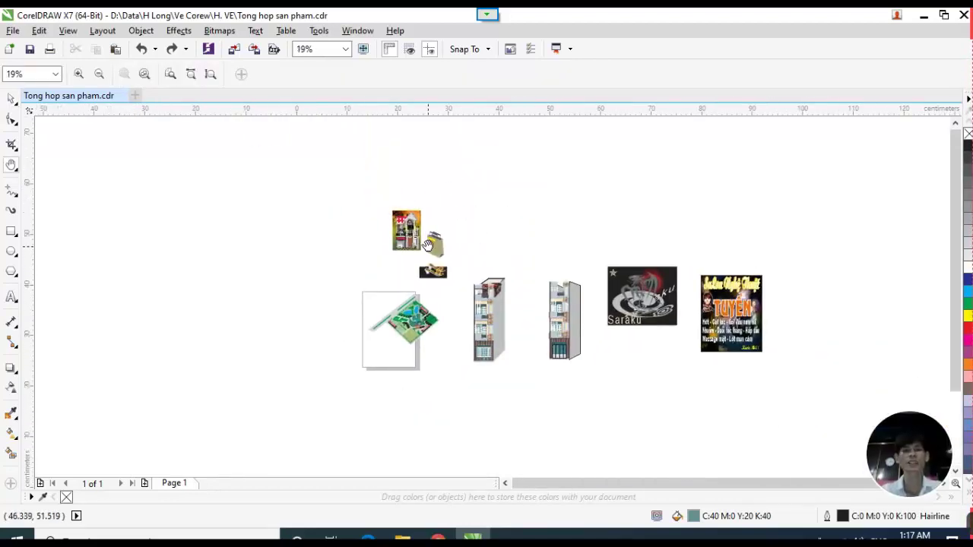
scroll(450, 239, "up", 2)
scroll(449, 243, "up", 3)
scroll(456, 251, "down", 1)
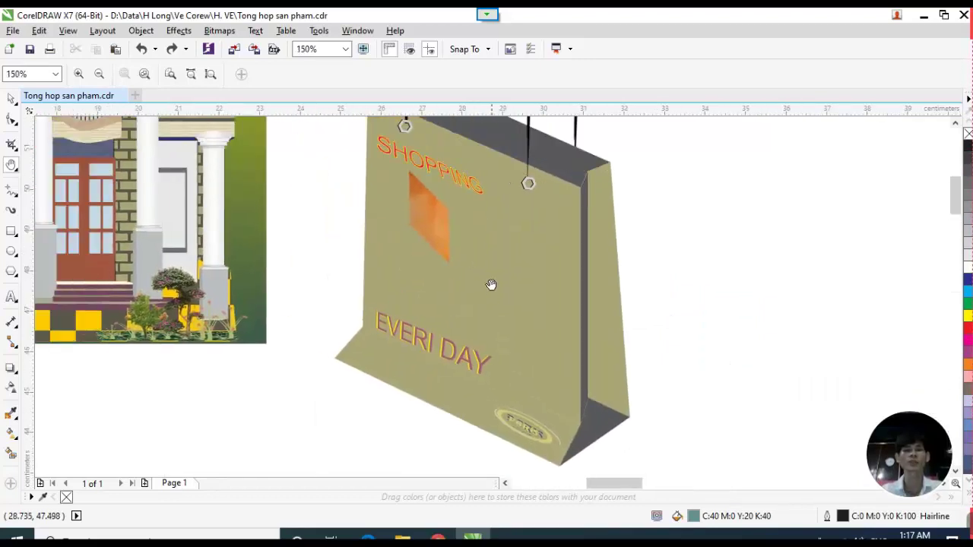
scroll(488, 277, "down", 1)
scroll(488, 277, "up", 2)
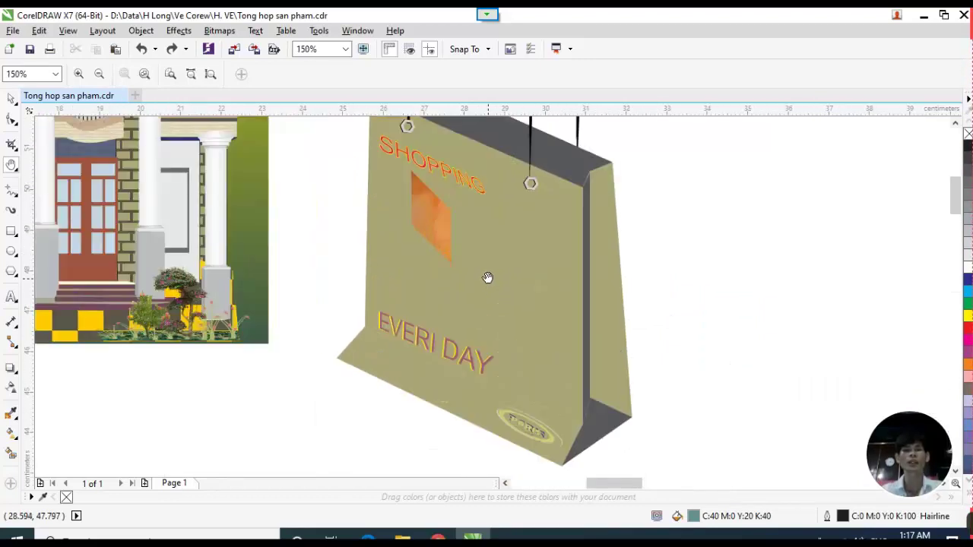
scroll(516, 297, "down", 2)
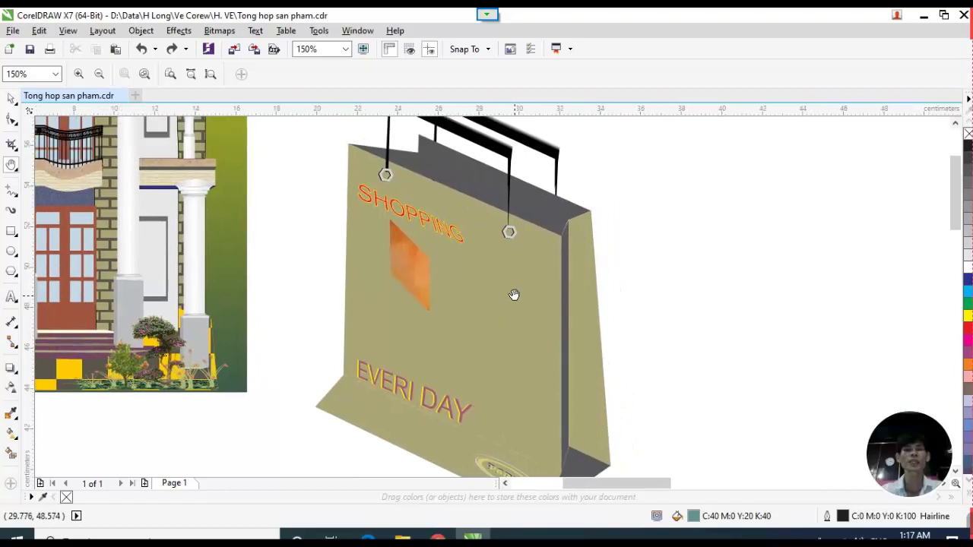
Shift the shopping bag illustration about 0.3 cm right and 0.2 cm up, ungroup it and clear the selection.
left_click(10, 99)
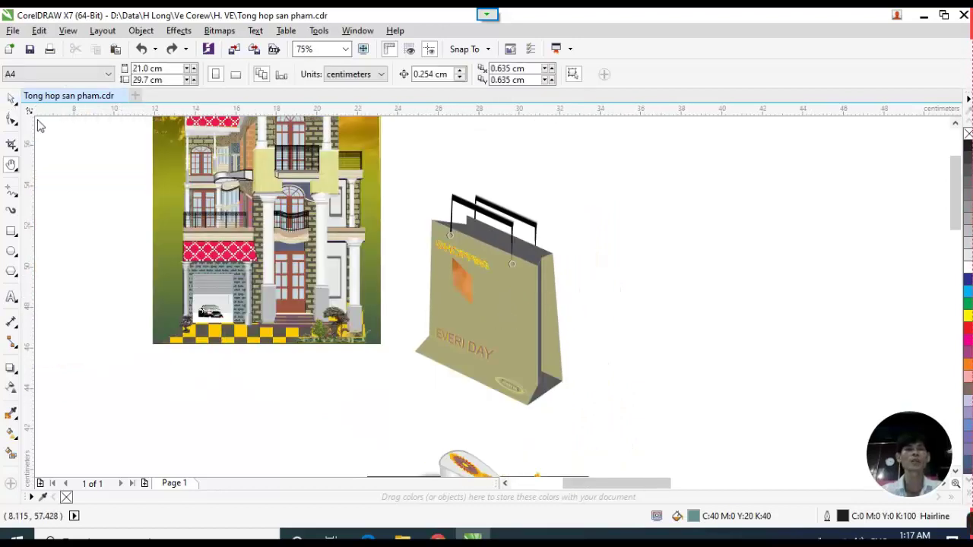
scroll(492, 324, "up", 2)
left_click(441, 380)
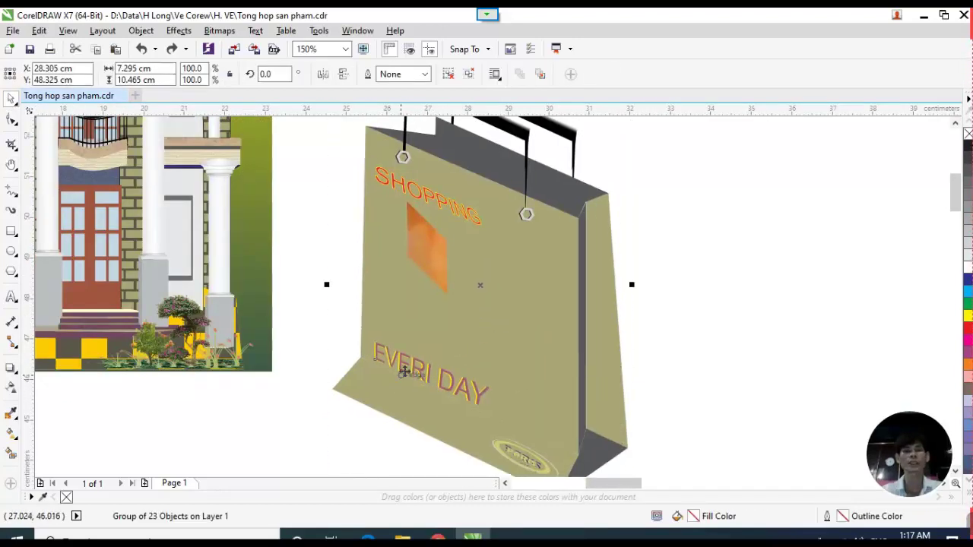
left_click_drag(500, 284, 512, 280)
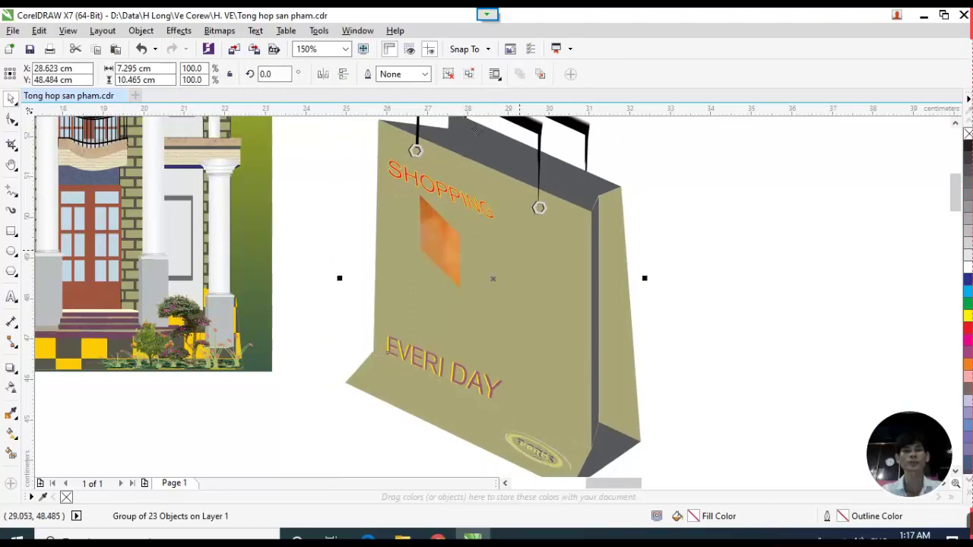
left_click(447, 74)
left_click(783, 209)
Reposition the orange slanted shape on the bag's front face slightly left and lower, beneath the SHOPPING lettering.
left_click(498, 237)
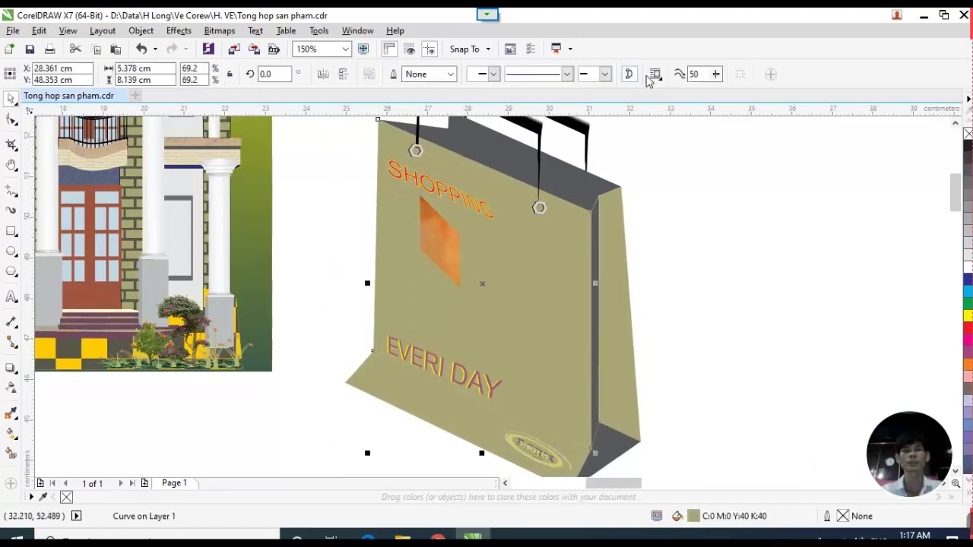
left_click(473, 250)
left_click(743, 236)
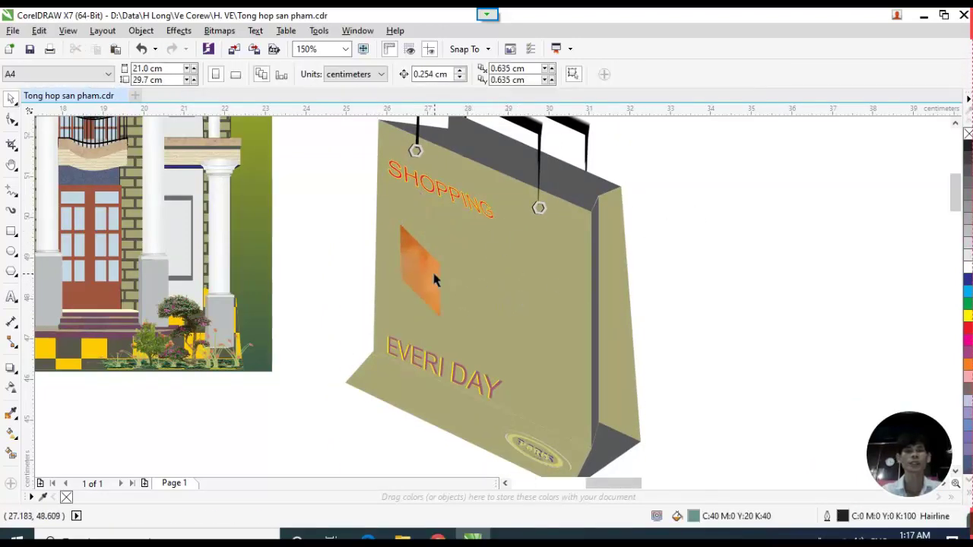
mouse_move(432, 269)
left_mouse_down()
mouse_move(503, 265)
mouse_move(433, 259)
left_mouse_up()
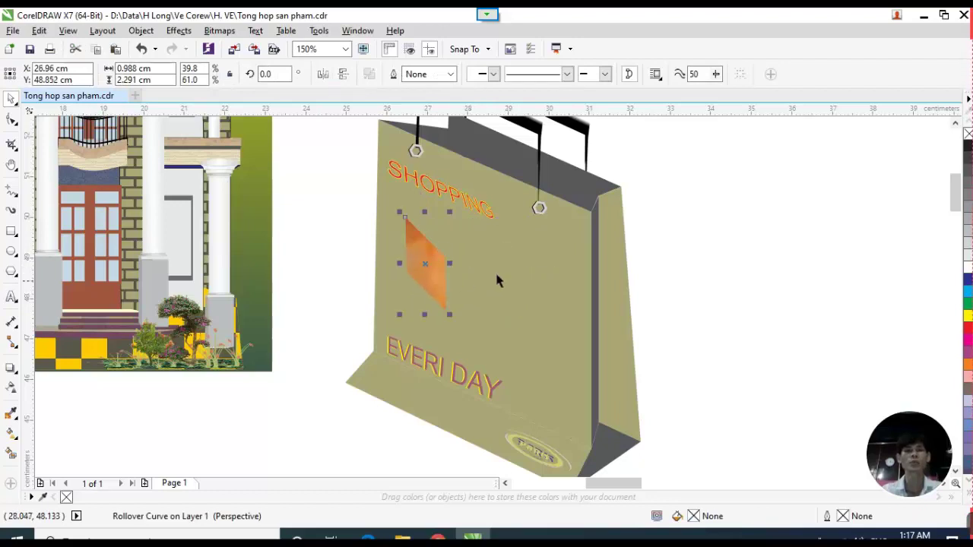
left_click(744, 222)
Check the orange shape and SHOPPING text as separate objects and examine the handle eyelet and EVERI DAY lettering up close.
left_click(425, 270)
left_click(450, 199)
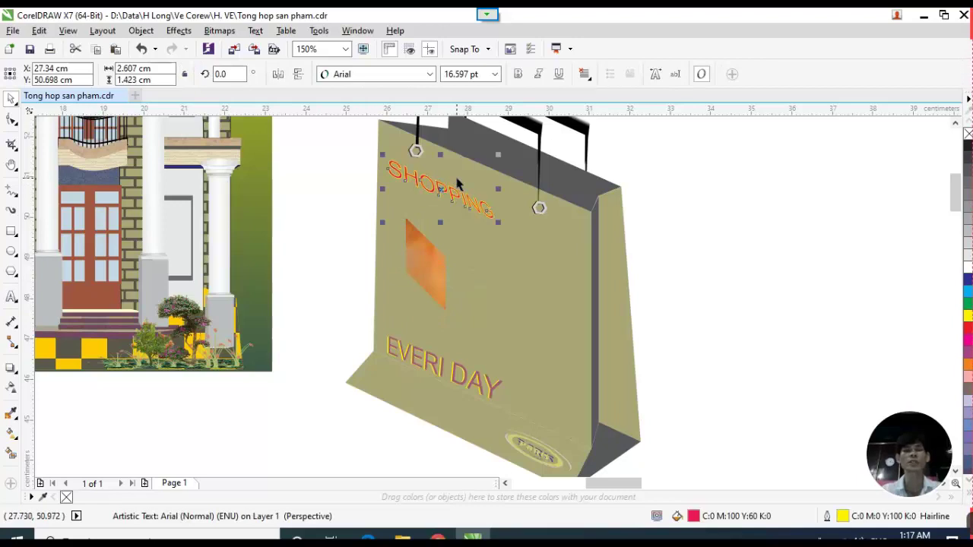
left_click(682, 199)
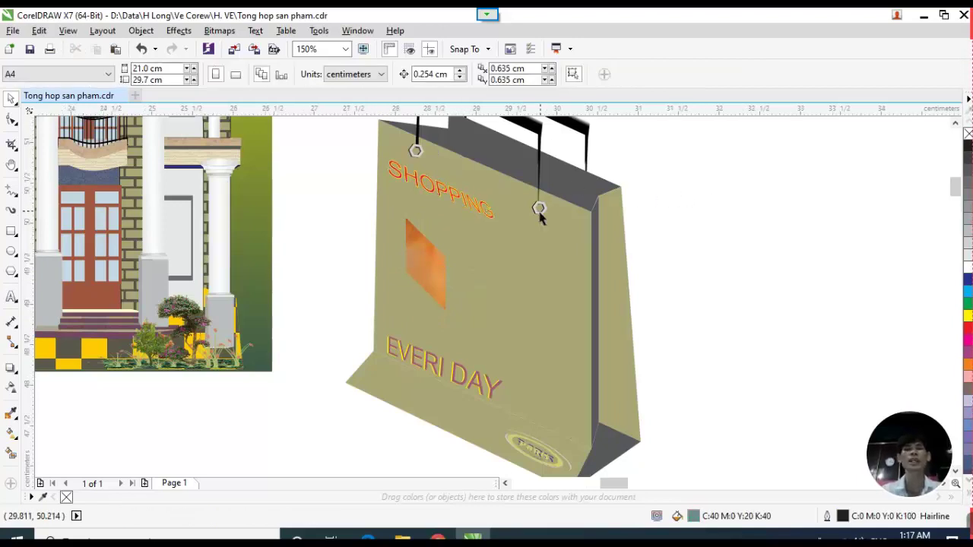
scroll(540, 208, "up", 3)
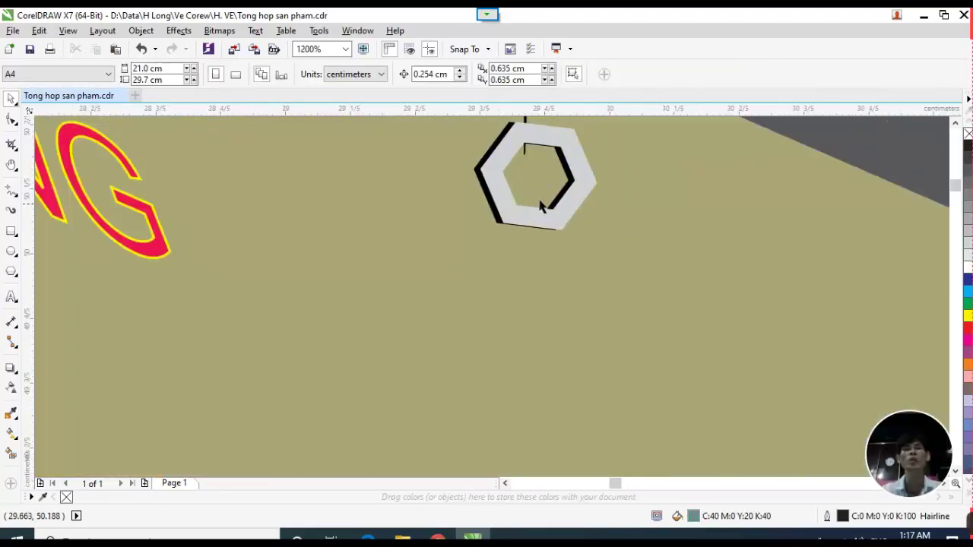
scroll(540, 204, "down", 2)
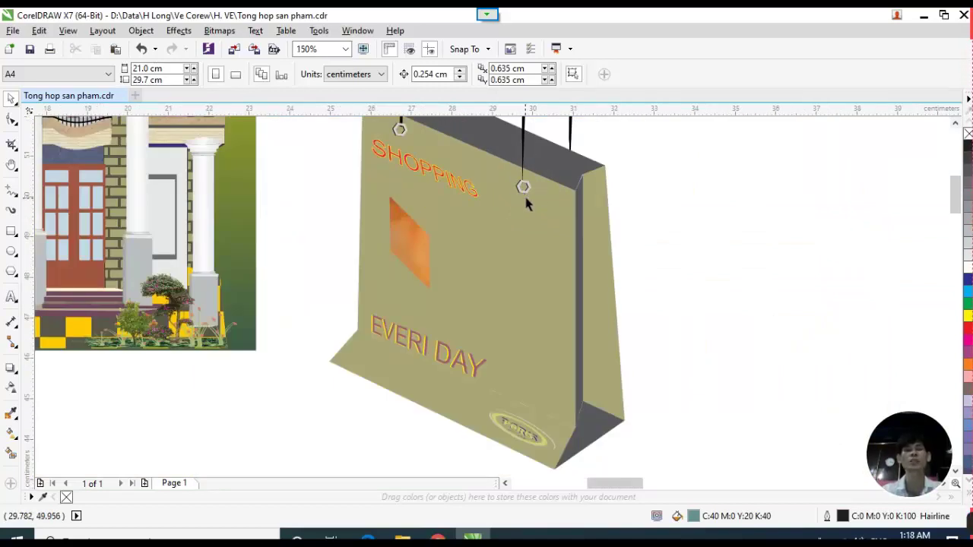
scroll(501, 348, "up", 1)
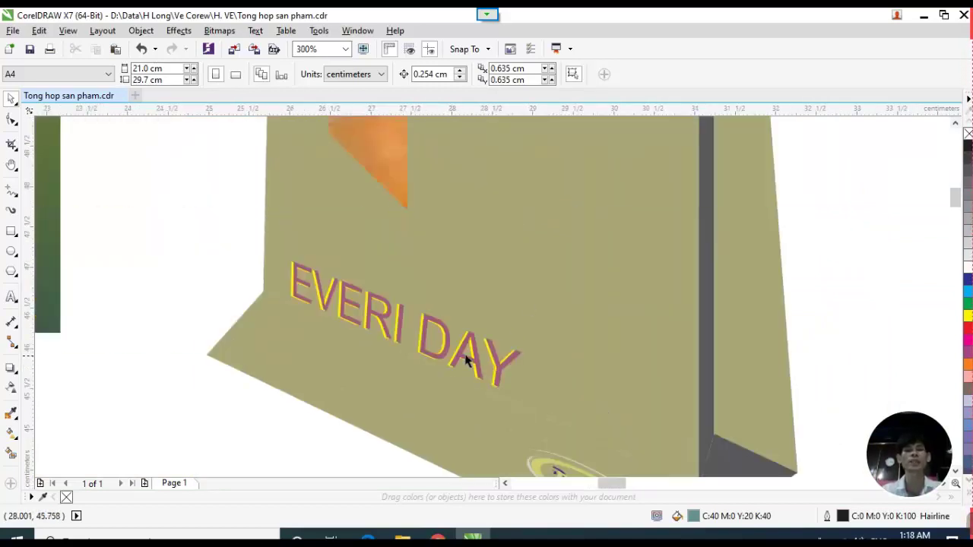
scroll(415, 346, "down", 1)
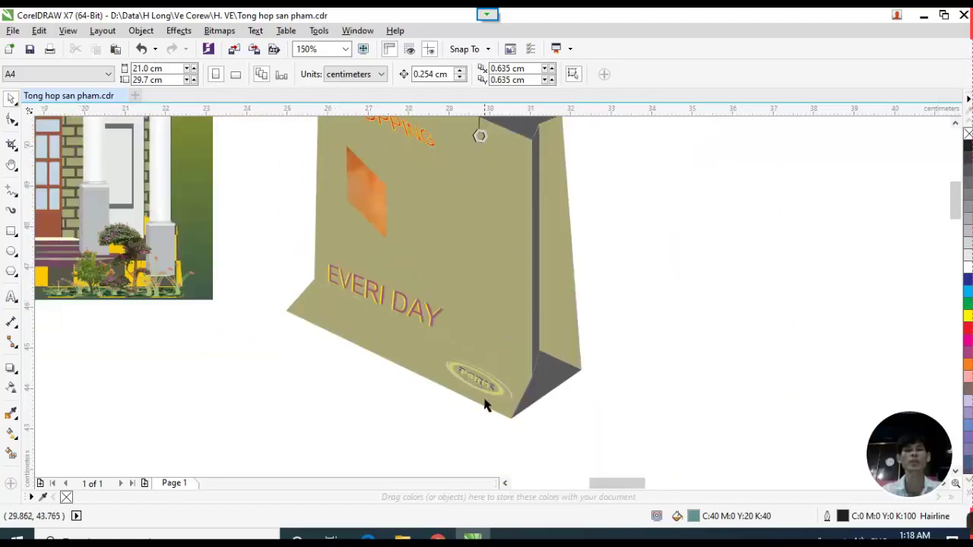
Examine the oval PARIS logo near the bag's lower corner, including its shadowed lettering and surrounding rings.
scroll(486, 404, "up", 1)
scroll(476, 385, "up", 2)
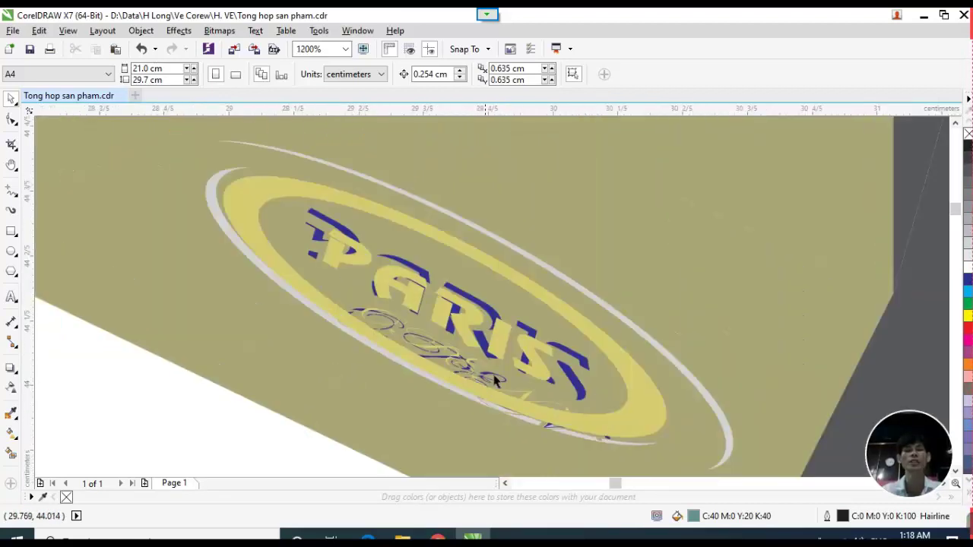
scroll(497, 373, "down", 2)
scroll(500, 371, "up", 3)
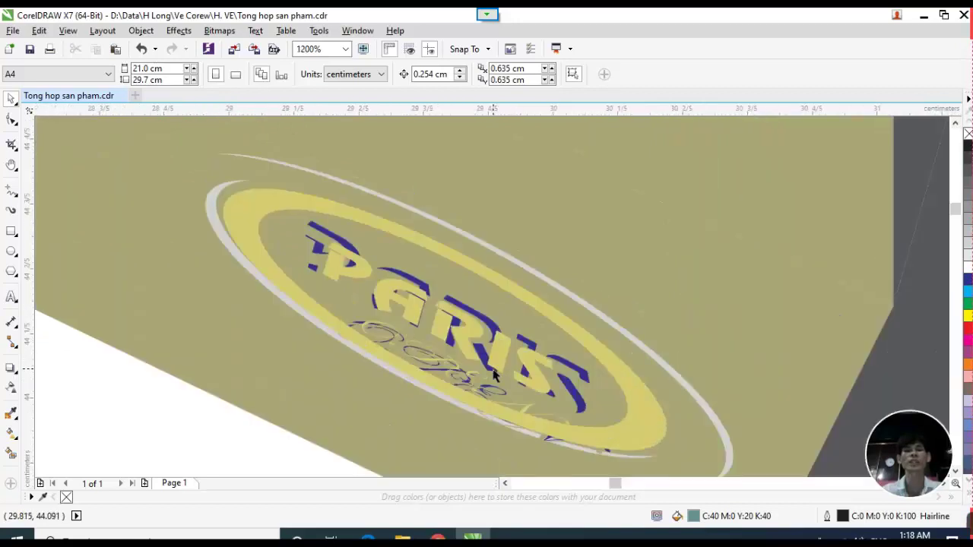
scroll(464, 326, "down", 2)
scroll(466, 319, "down", 5)
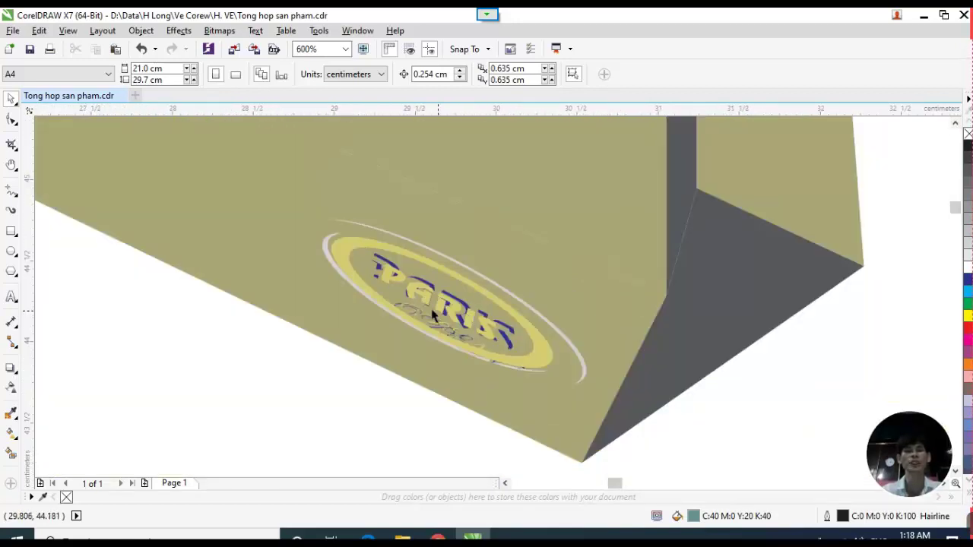
scroll(530, 278, "up", 1)
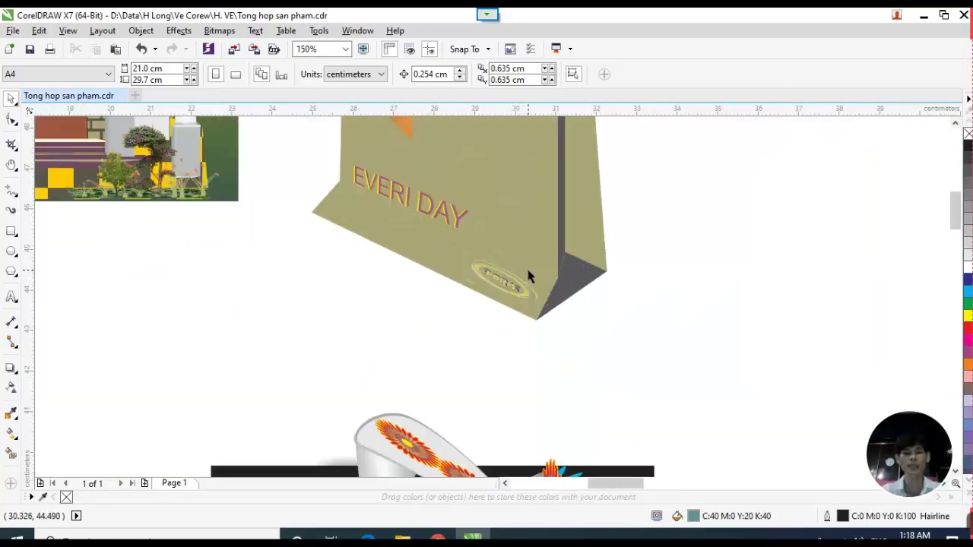
Look over the illustrations below the bag, from the sandals and site plan across to the two tall townhouses.
key("h")
left_click_drag(495, 315, 541, 285)
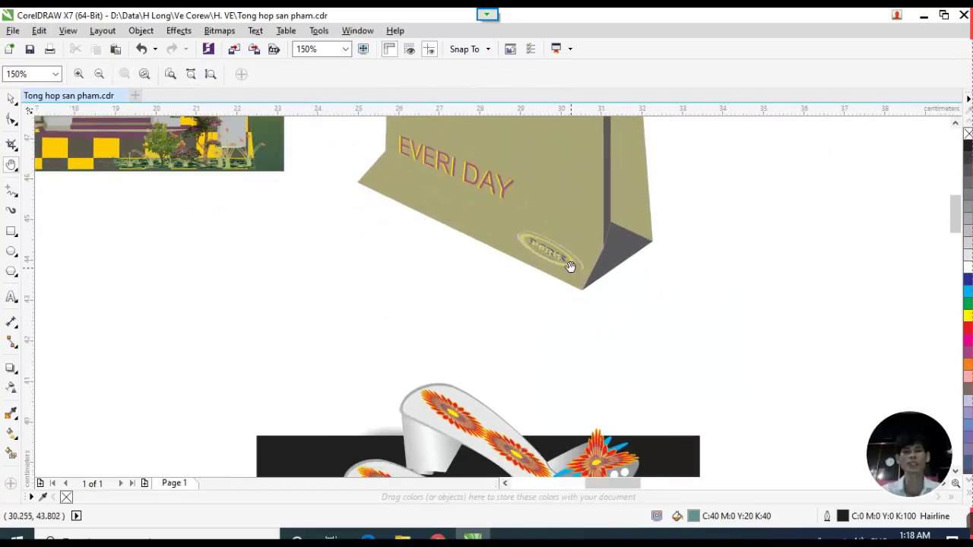
left_click_drag(577, 236, 684, 103)
scroll(569, 220, "down", 2)
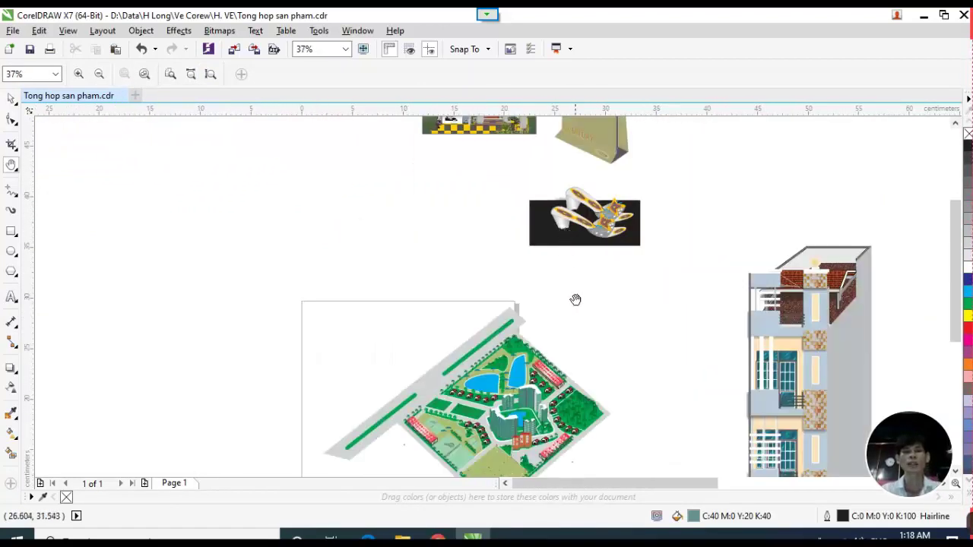
left_click_drag(575, 299, 556, 210)
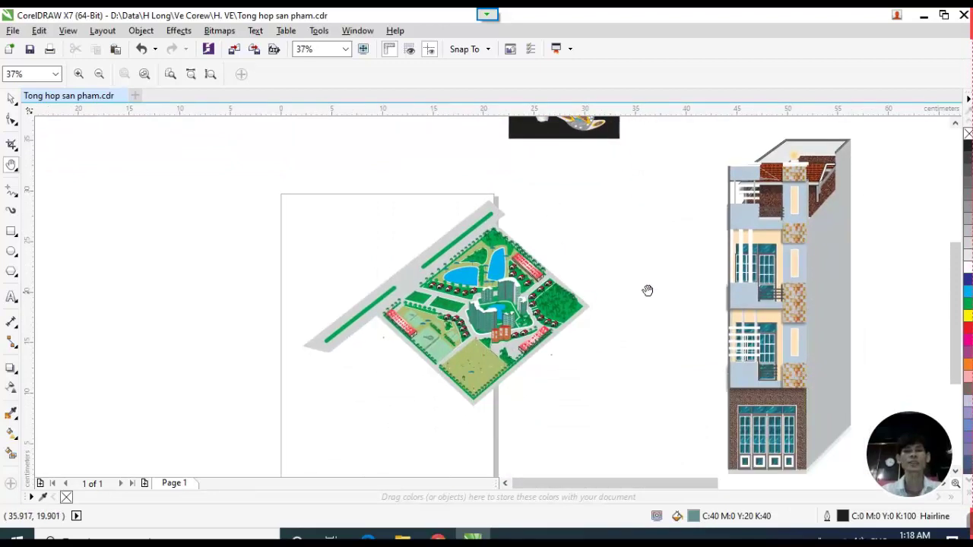
left_click_drag(647, 287, 467, 251)
left_click_drag(700, 286, 550, 294)
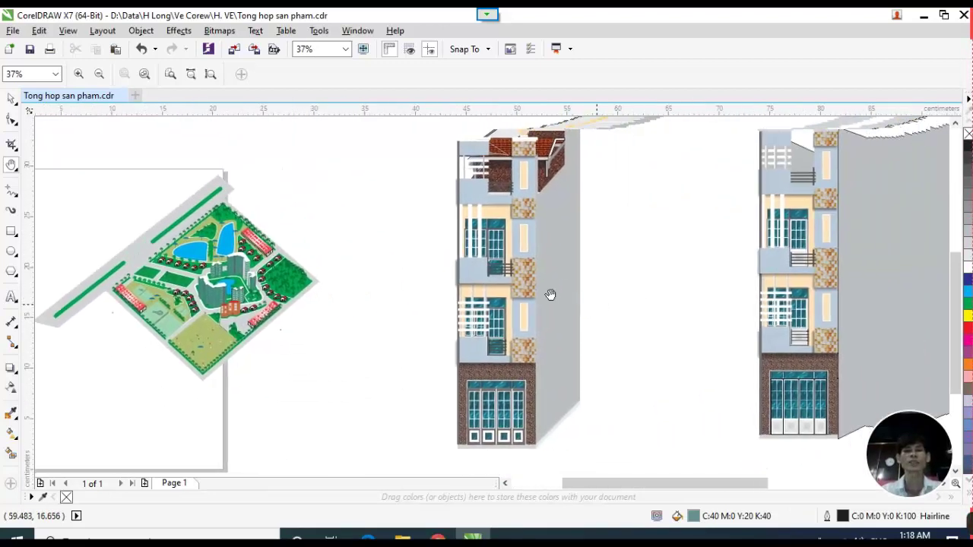
Examine the townhouse nearest the site plan, from its rooftop terrace down to the ground-floor doors.
scroll(542, 295, "up", 1)
left_click_drag(504, 254, 559, 295)
scroll(516, 329, "down", 1)
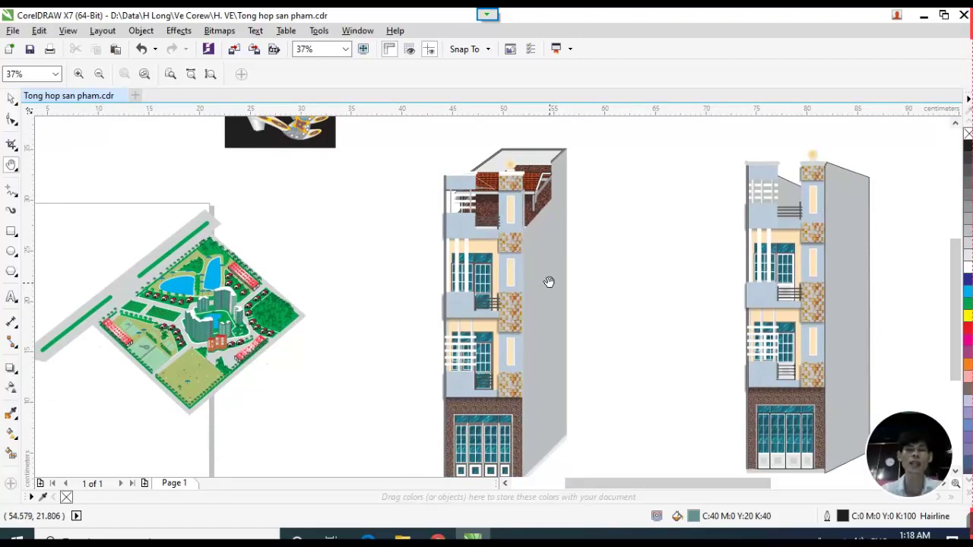
left_click_drag(549, 304, 543, 275)
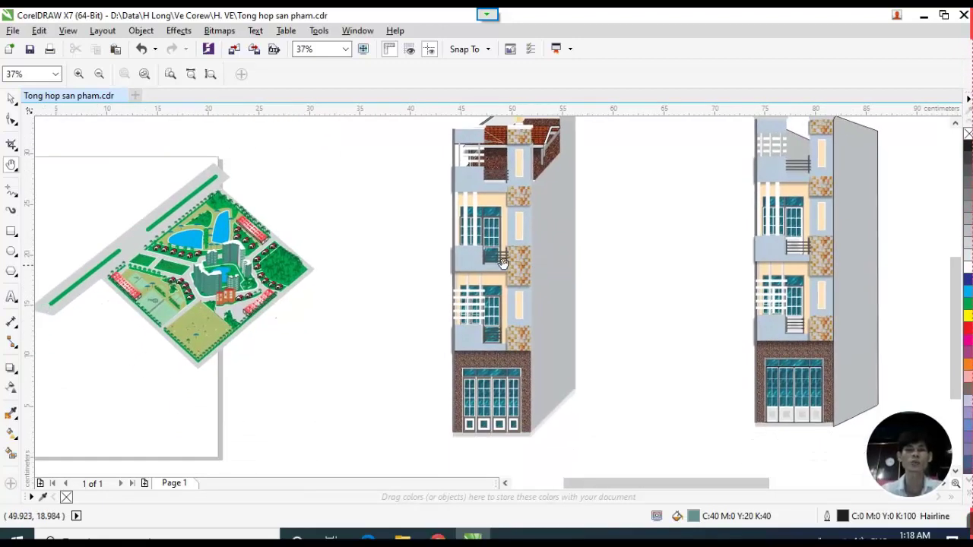
left_click_drag(547, 228, 520, 254)
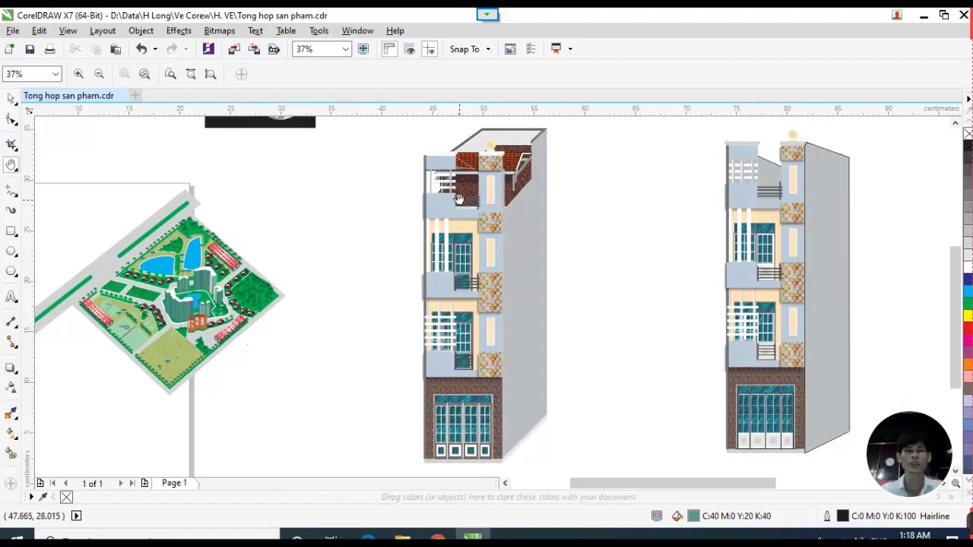
left_click_drag(458, 200, 452, 214)
scroll(476, 217, "up", 2)
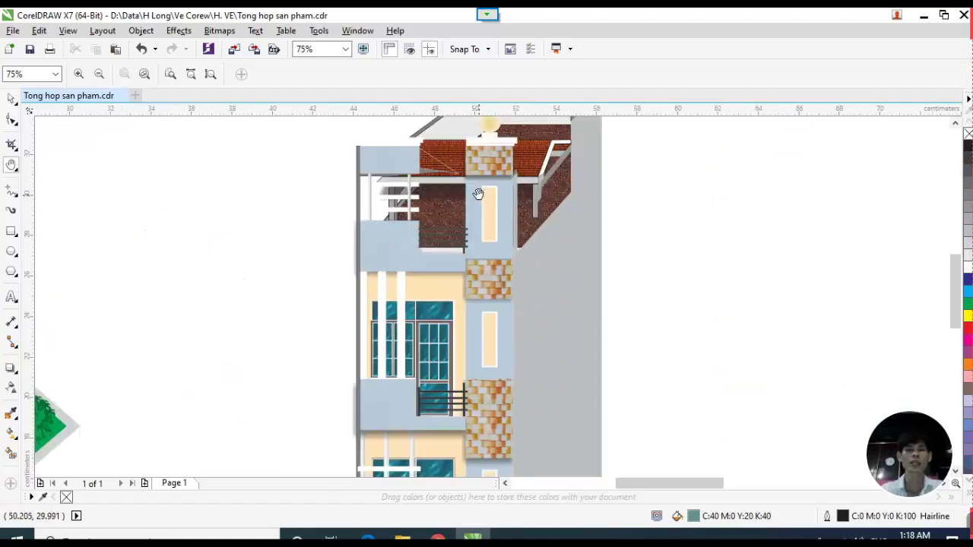
left_click_drag(500, 272, 527, 228)
scroll(528, 229, "down", 2)
left_click_drag(525, 335, 530, 268)
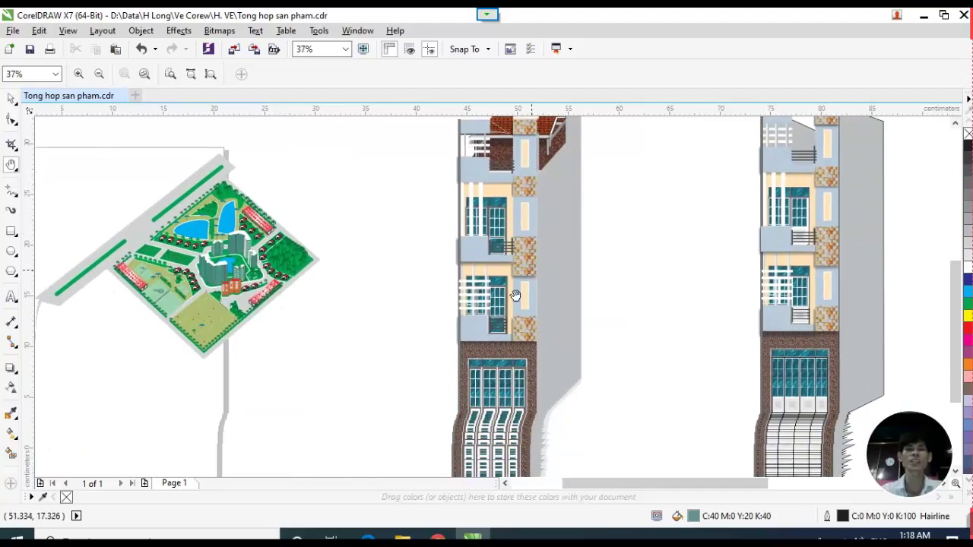
left_click_drag(521, 224, 513, 255)
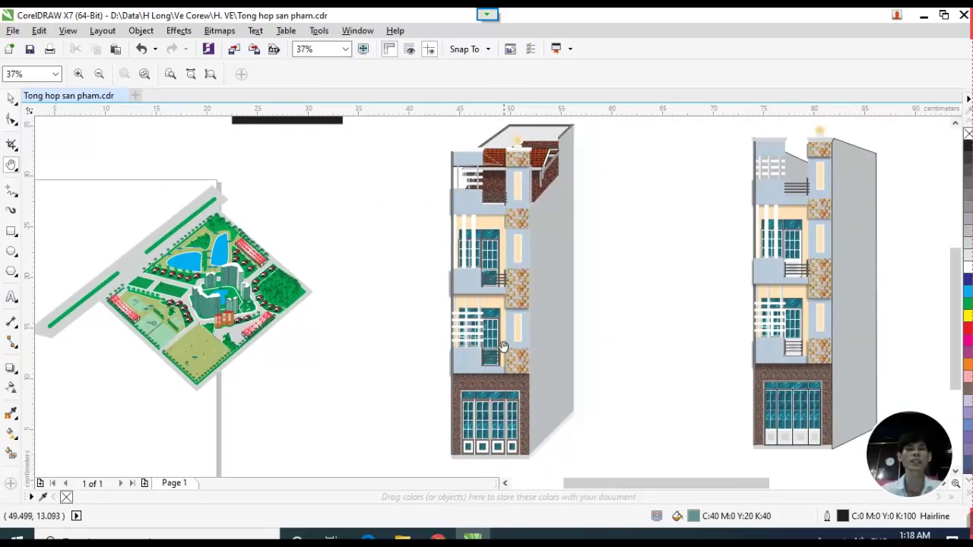
scroll(511, 349, "down", 2)
scroll(511, 350, "up", 2)
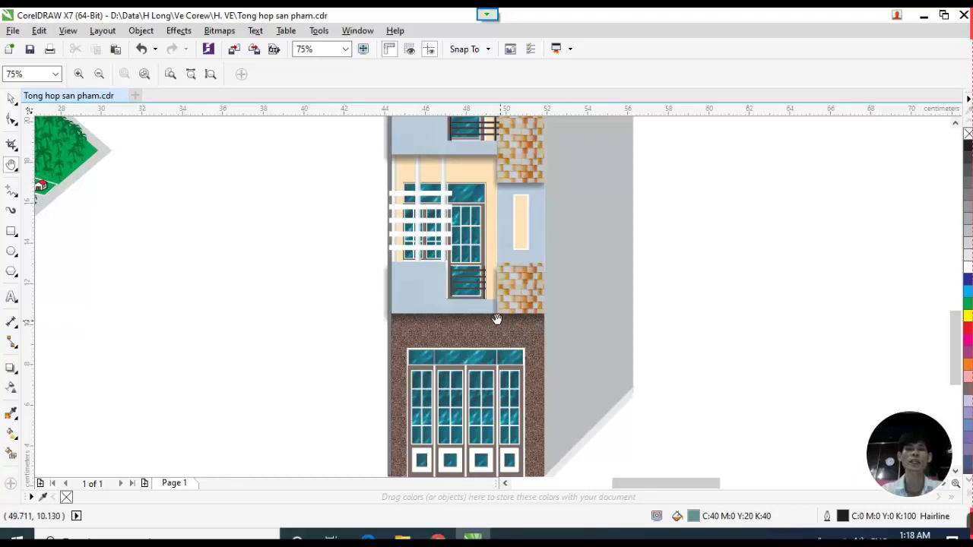
Examine the townhouse facade's stone cladding, window louvres and the drop shadows under the balcony and cladding.
left_click_drag(514, 376, 483, 401)
scroll(494, 211, "up", 2)
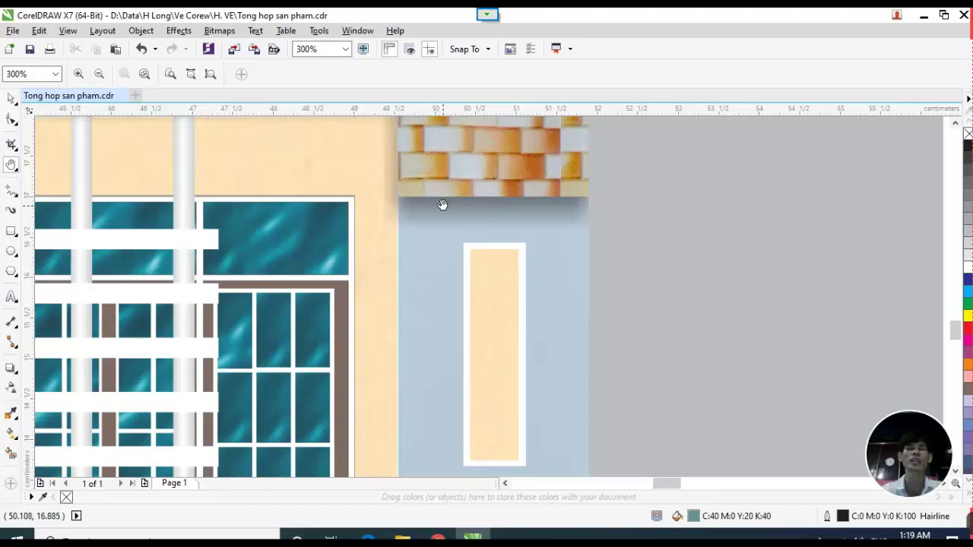
scroll(486, 224, "down", 2)
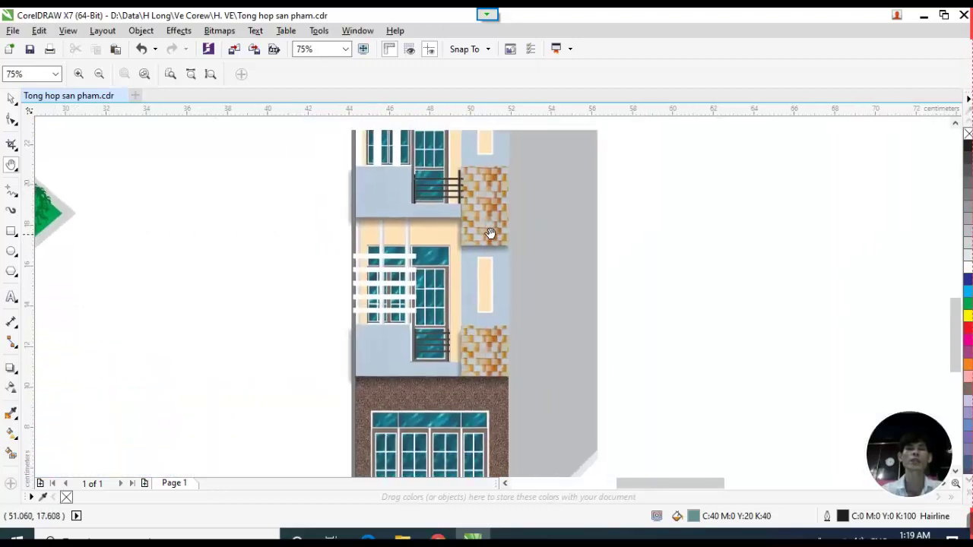
scroll(489, 218, "up", 1)
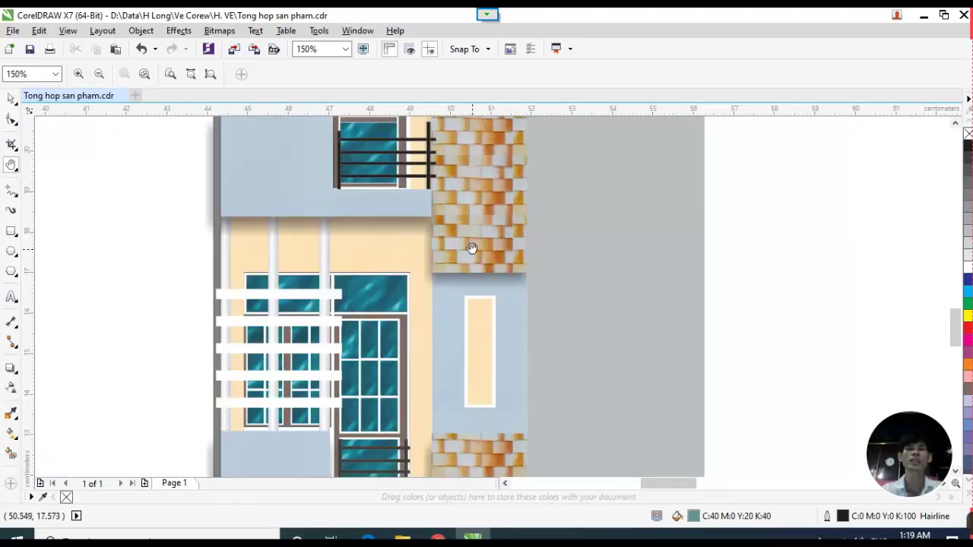
left_click_drag(481, 208, 492, 276)
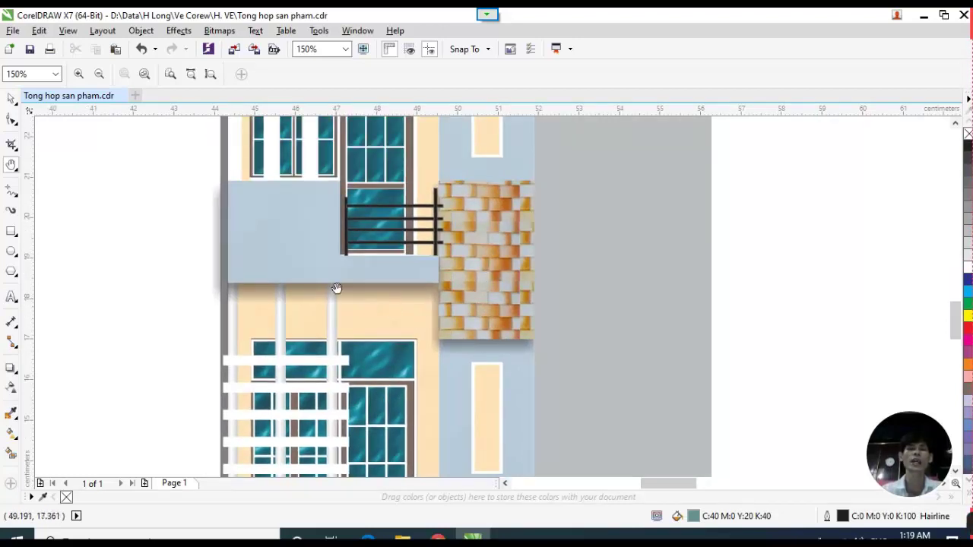
left_click_drag(291, 258, 319, 285)
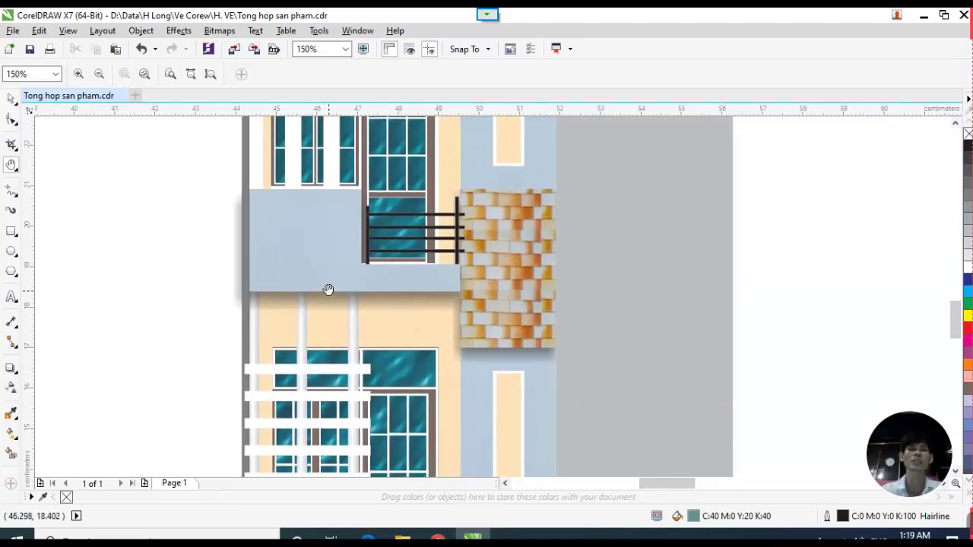
scroll(327, 290, "up", 1)
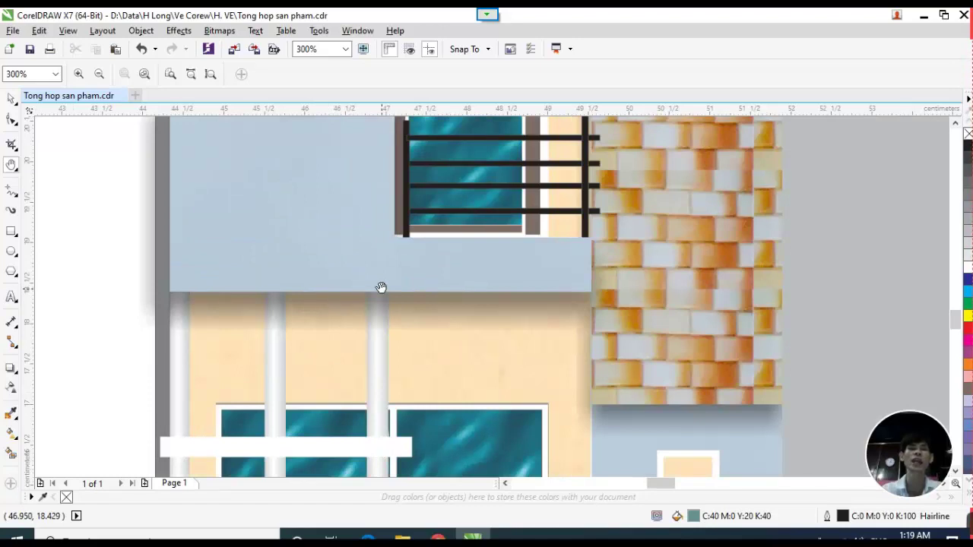
scroll(381, 288, "down", 1)
Move the blue-grey balcony panel left and slightly down off the facade and select the rectangle behind it.
key("space")
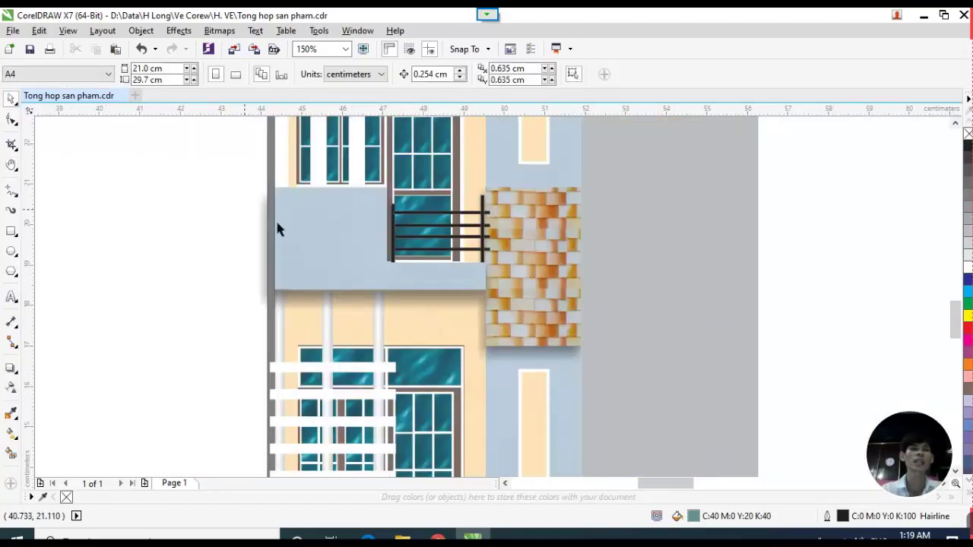
left_click_drag(278, 230, 166, 263)
left_click(342, 236)
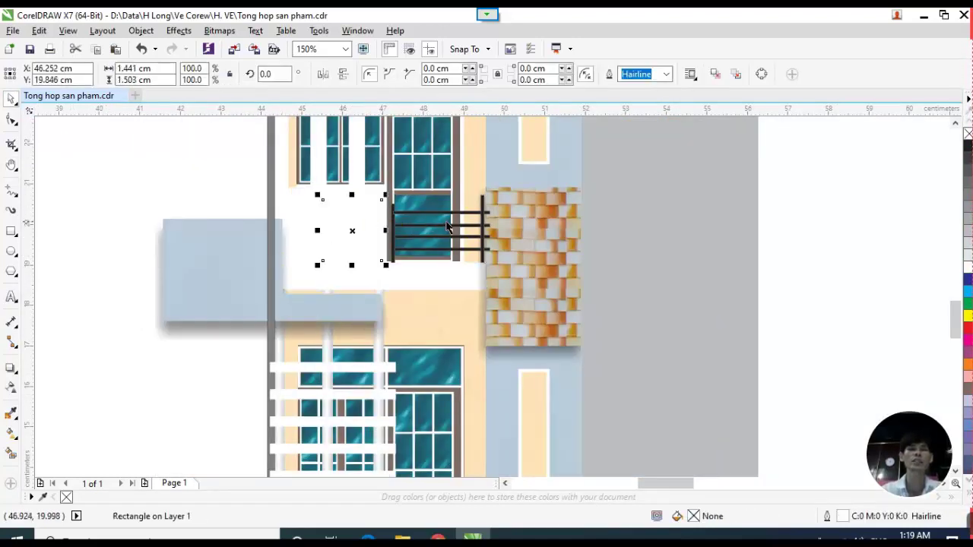
Move the upper-floor balcony door's glass panes and the black railing left, off the brown door frame.
left_click_drag(448, 226, 347, 217)
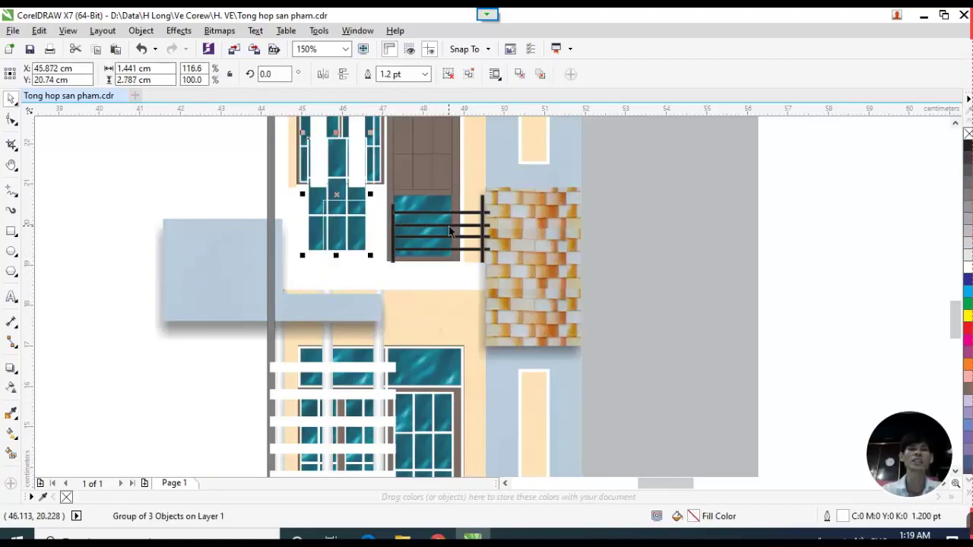
left_click(436, 204)
left_click_drag(436, 204, 336, 255)
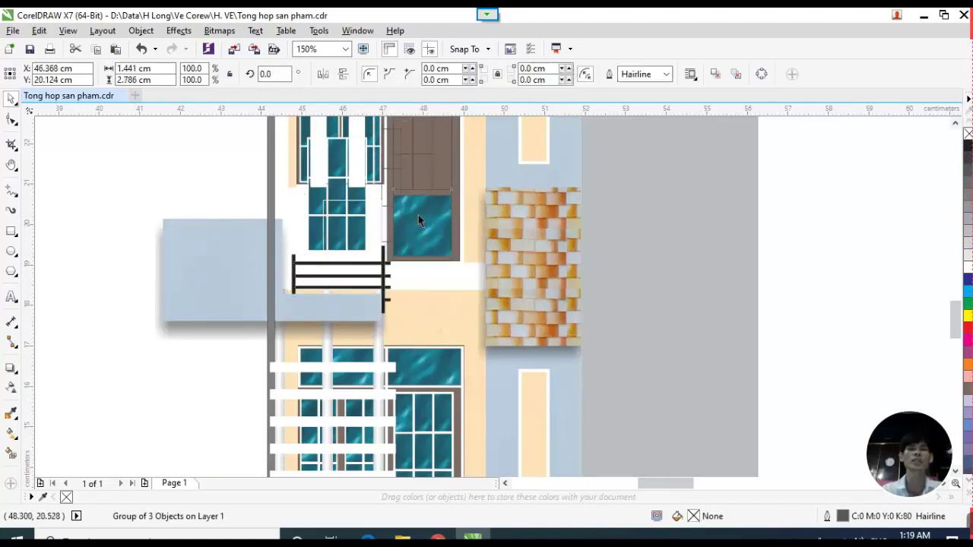
left_click(428, 260)
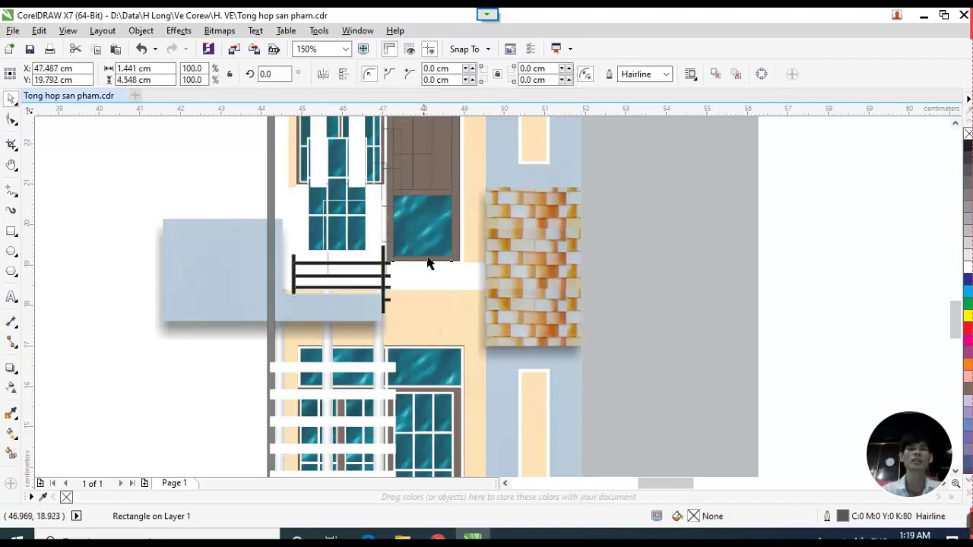
left_click(526, 247)
scroll(466, 262, "down", 2)
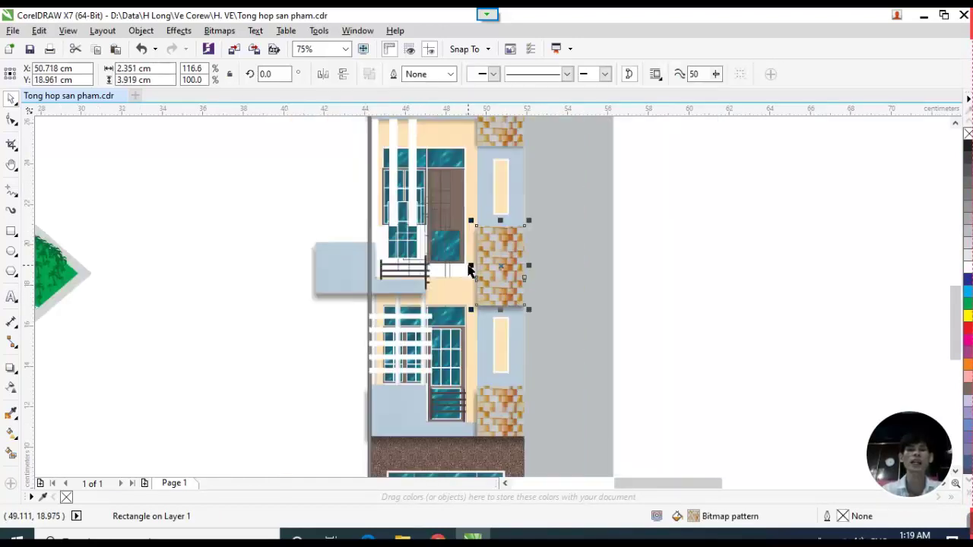
key("Escape")
Move the white horizontal louvres right over the blue-grey wall and the leftmost window panes left off the townhouse facade.
scroll(474, 365, "up", 2)
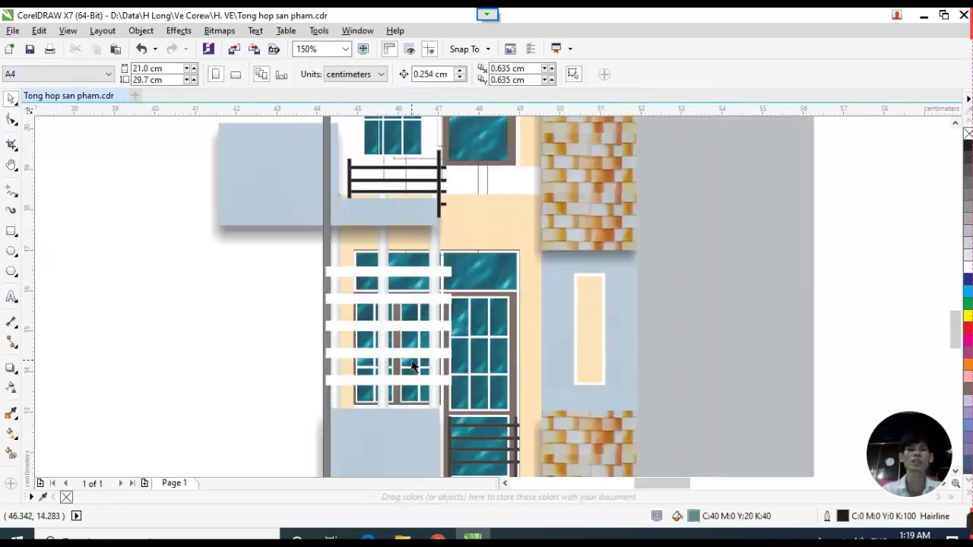
left_click(380, 331)
left_click_drag(407, 294, 596, 256)
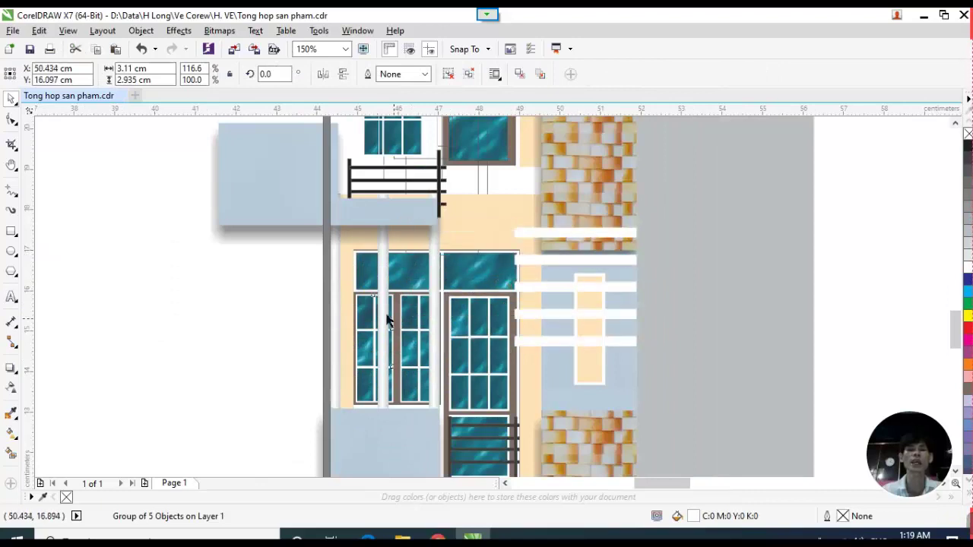
left_click_drag(387, 321, 313, 285)
left_click(428, 304)
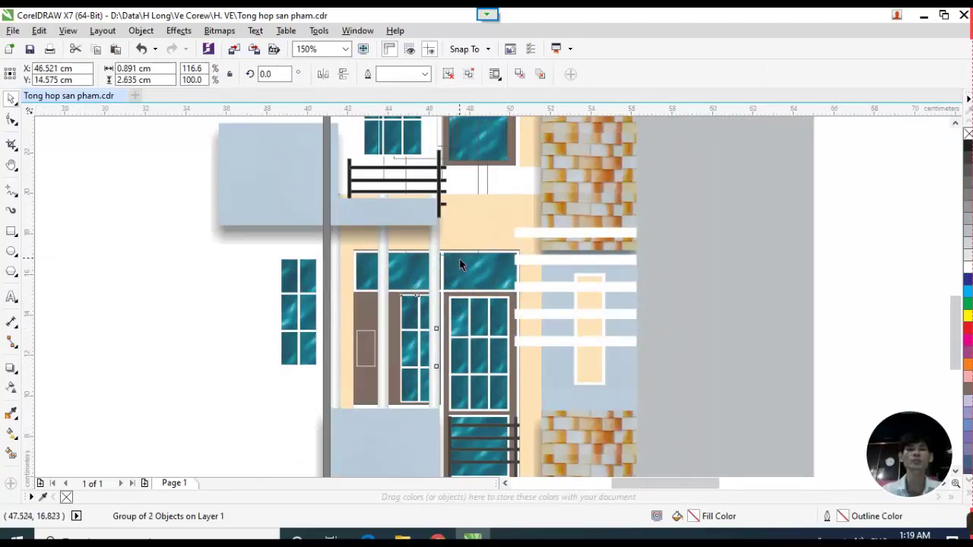
Move the white gradient-filled vertical post between the window and the balcony door right, over the door's glass.
scroll(459, 262, "down", 2)
scroll(481, 269, "up", 4)
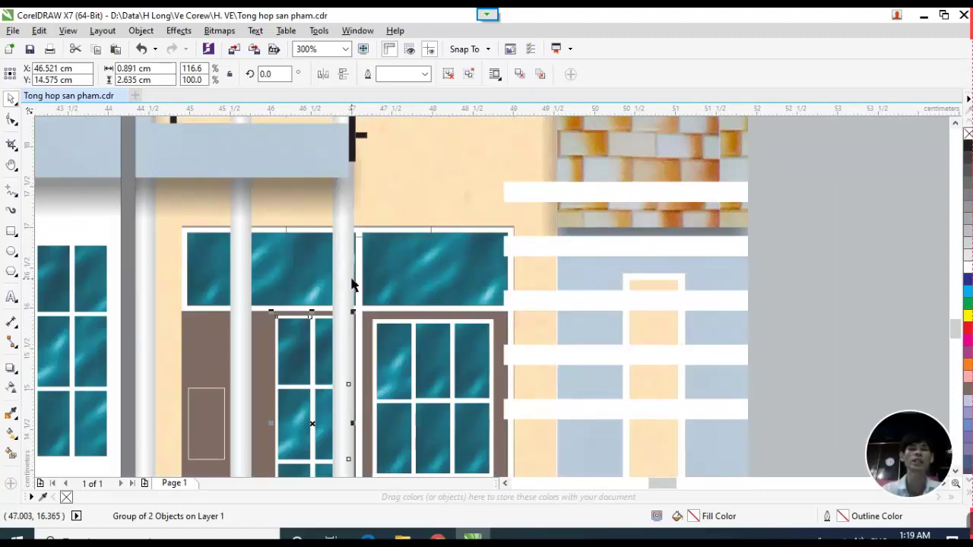
left_click_drag(343, 277, 453, 274)
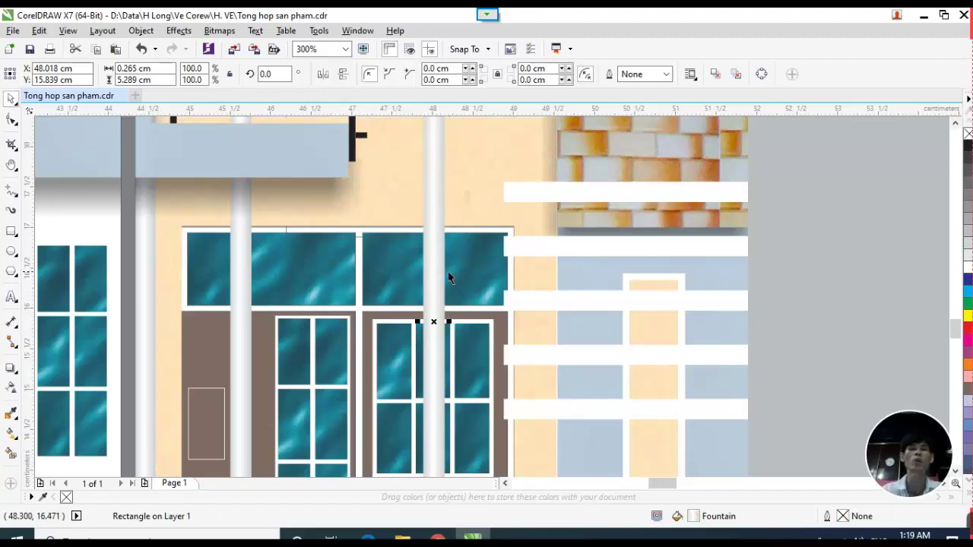
Examine the villa illustration beside the shopping bag, from its patterned roof and balconies down to the garage and entrance.
scroll(448, 278, "down", 4)
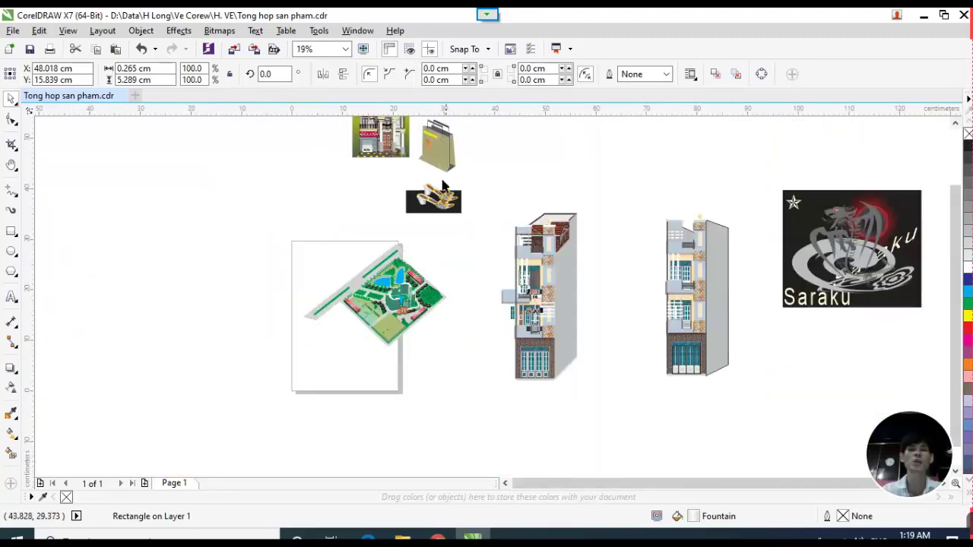
key("h")
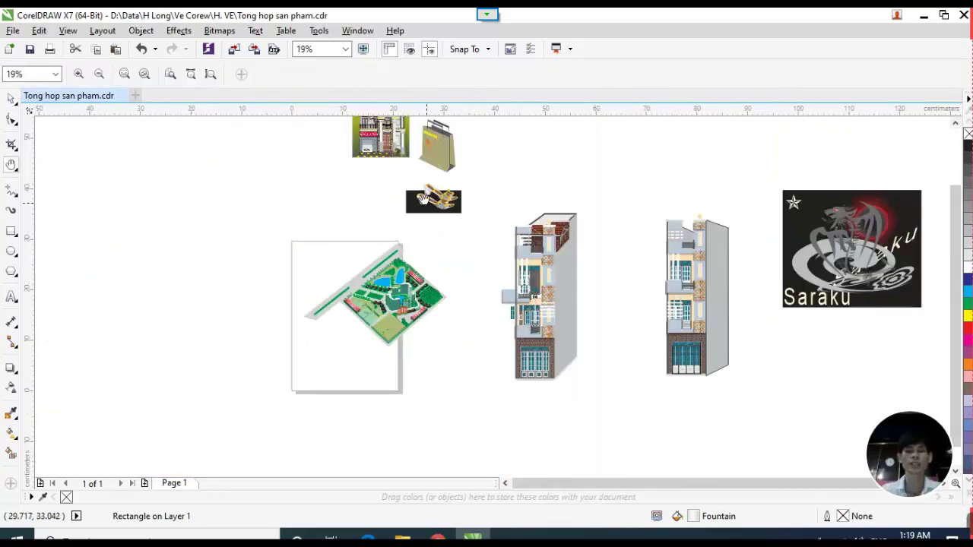
left_click_drag(396, 174, 405, 268)
scroll(396, 215, "up", 2)
left_click_drag(396, 216, 405, 254)
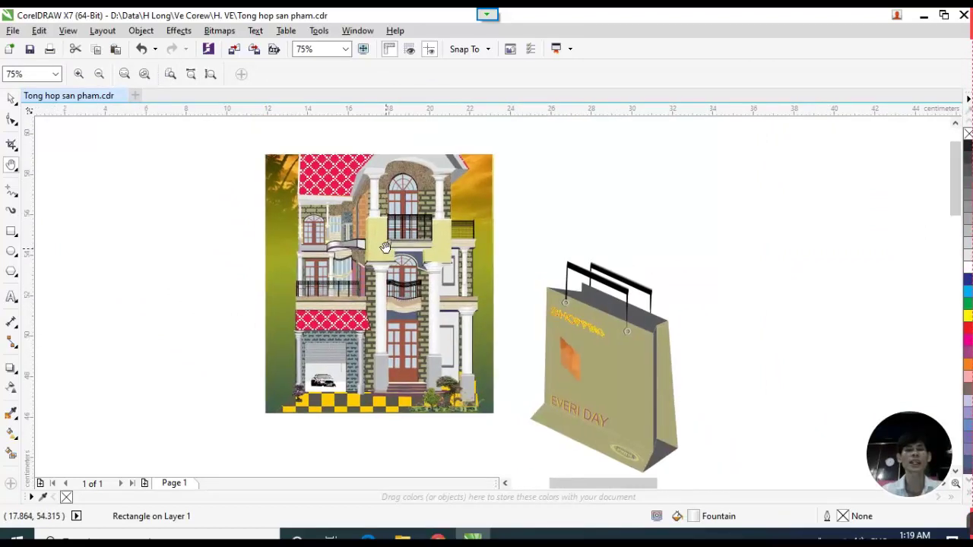
scroll(347, 227, "up", 2)
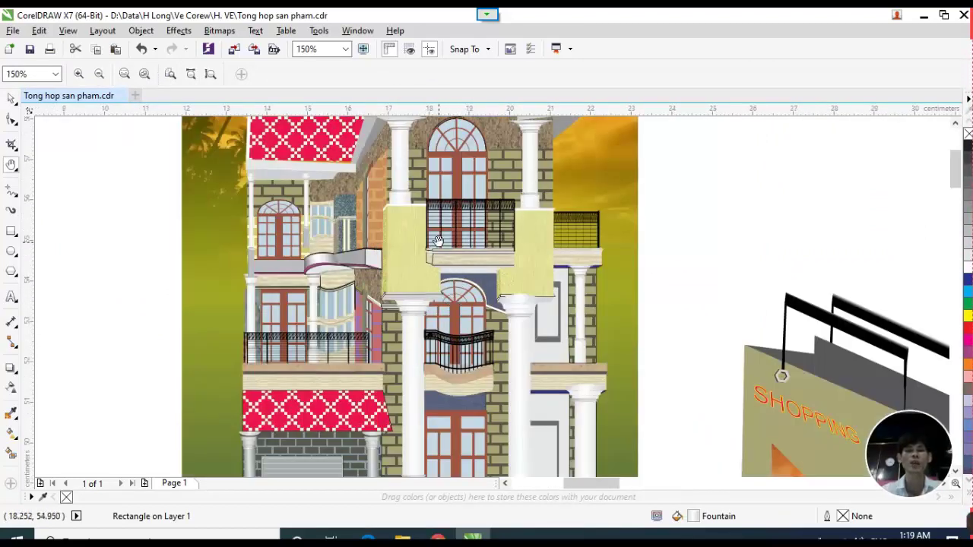
left_click_drag(441, 245, 447, 271)
scroll(447, 268, "down", 2)
scroll(447, 268, "down", 2)
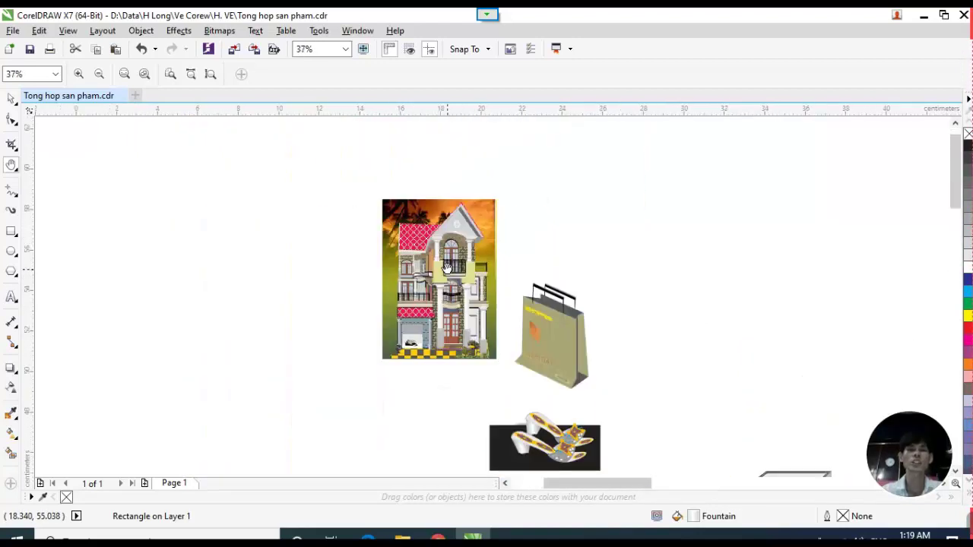
scroll(447, 267, "up", 2)
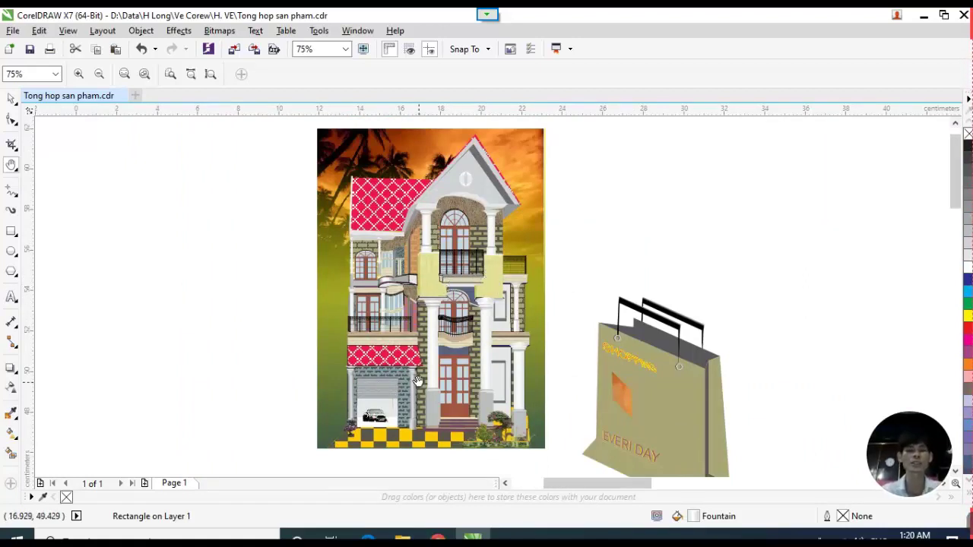
scroll(404, 402, "up", 2)
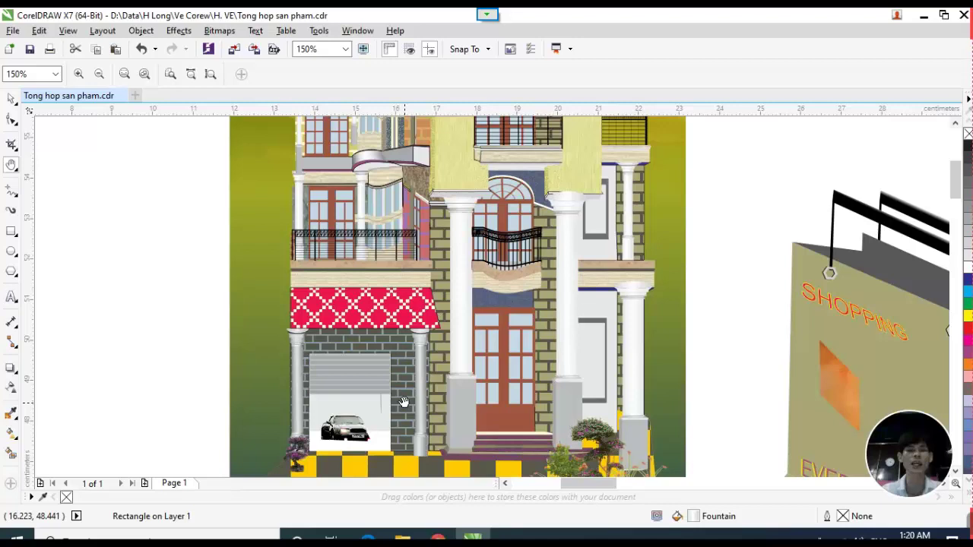
Ungroup the villa illustration into its separate objects.
left_click(12, 99)
left_click(397, 271)
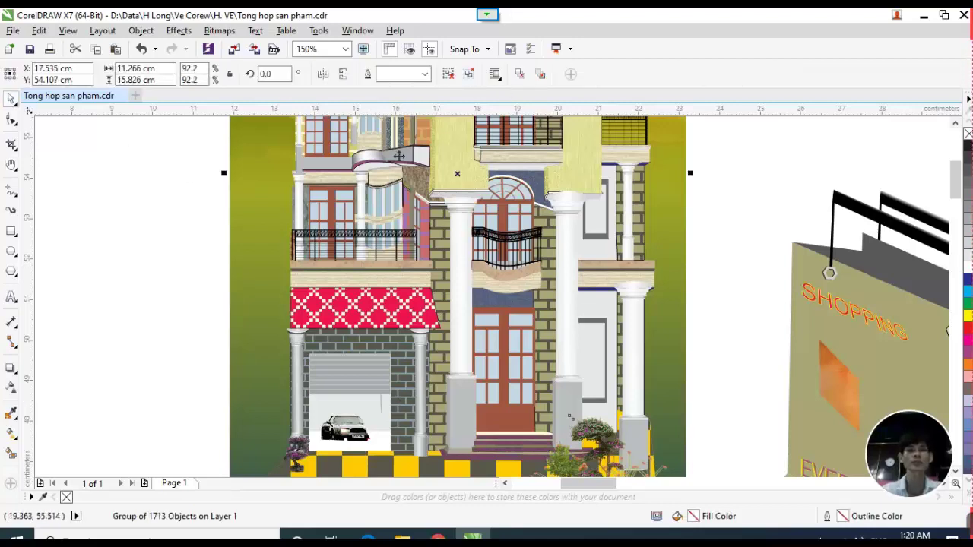
left_click(448, 74)
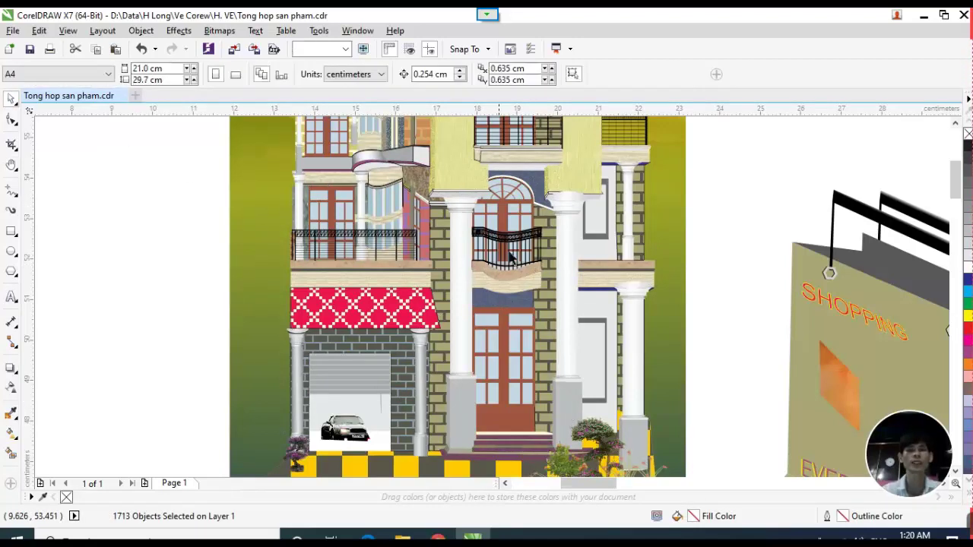
Move the brick wall piece beside the villa's central doors, the adjacent white column shaft and its capital ring out of place.
scroll(554, 257, "up", 2)
left_click(555, 255)
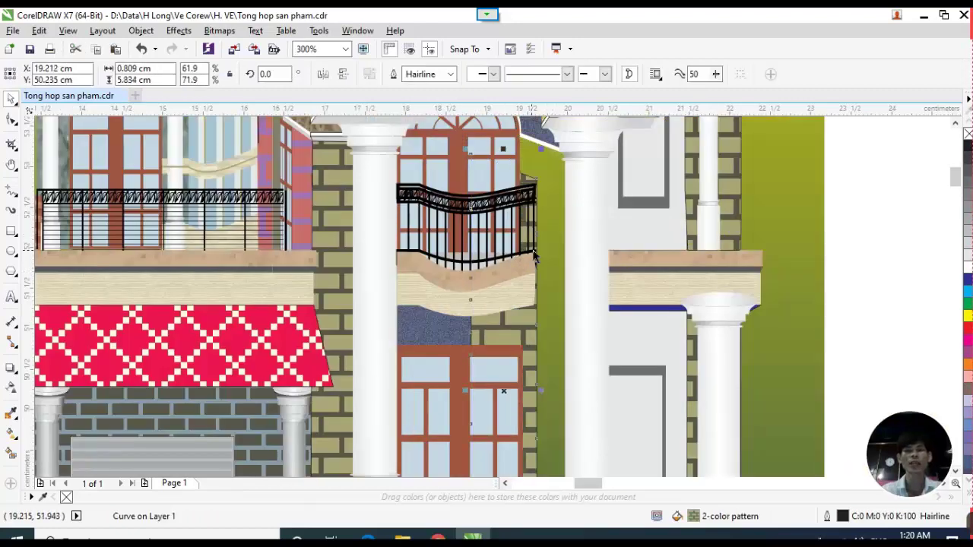
left_click_drag(517, 349, 573, 316)
scroll(598, 273, "down", 2)
scroll(599, 270, "up", 2)
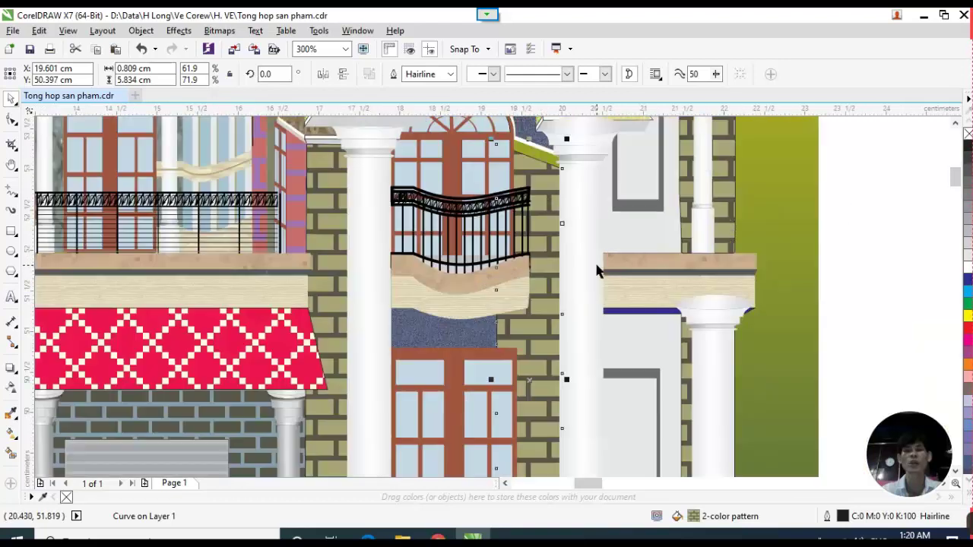
left_click(604, 199)
left_click(588, 196)
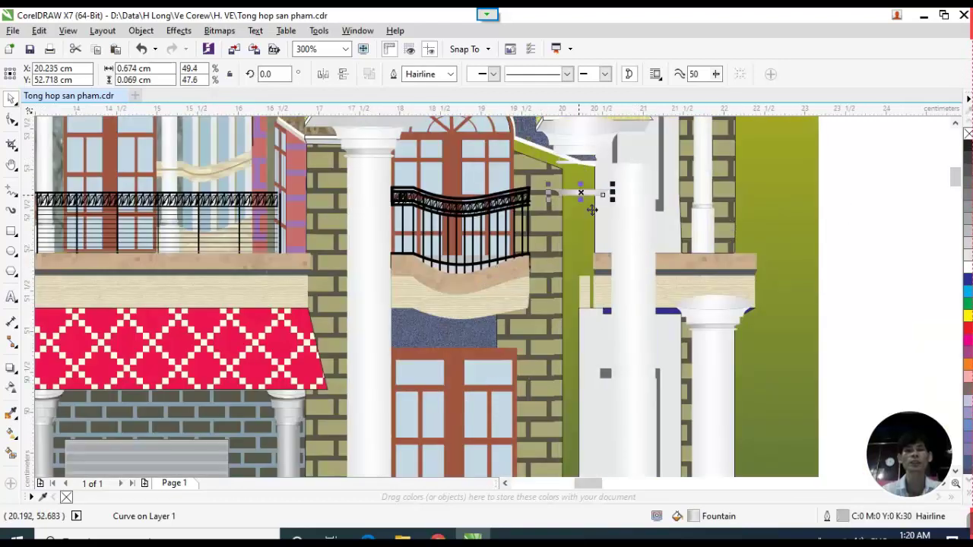
Examine the villa's column capital, curved balcony railing and ground-floor facade with the garage and entrance steps.
scroll(365, 150, "up", 2)
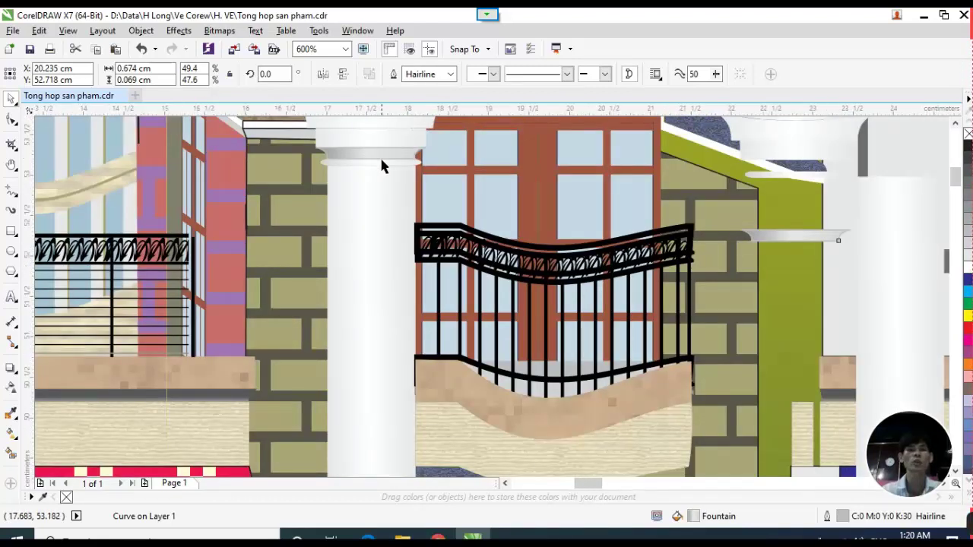
scroll(380, 160, "down", 2)
scroll(378, 159, "up", 2)
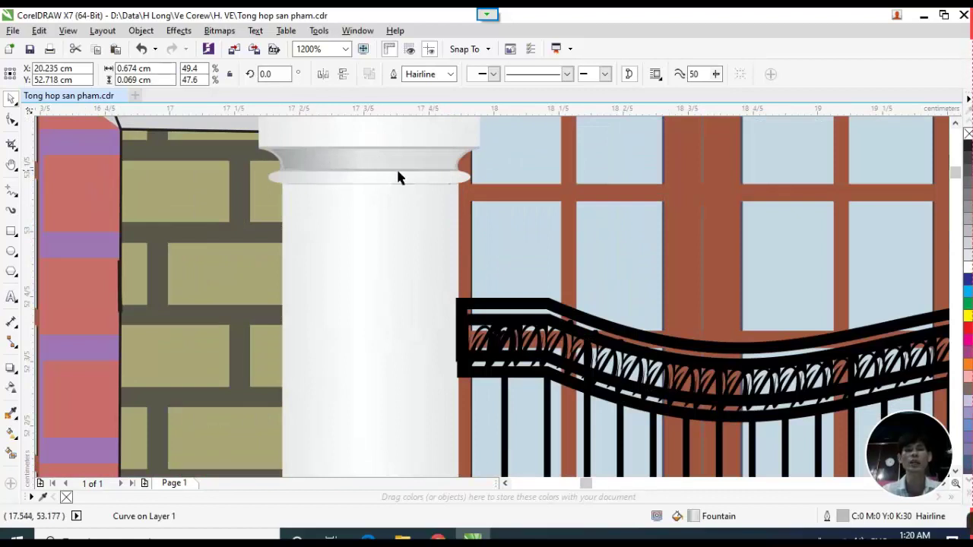
scroll(407, 195, "down", 1)
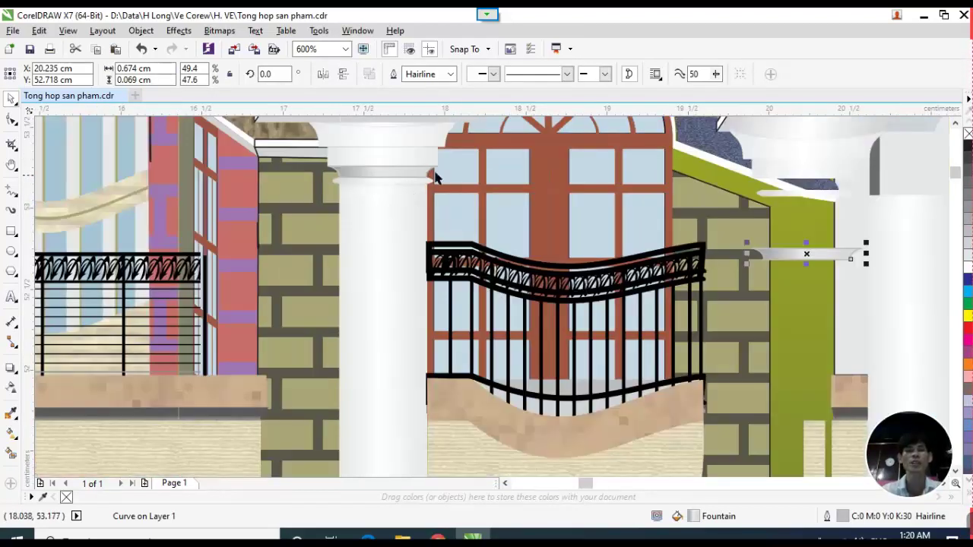
scroll(403, 199, "down", 1)
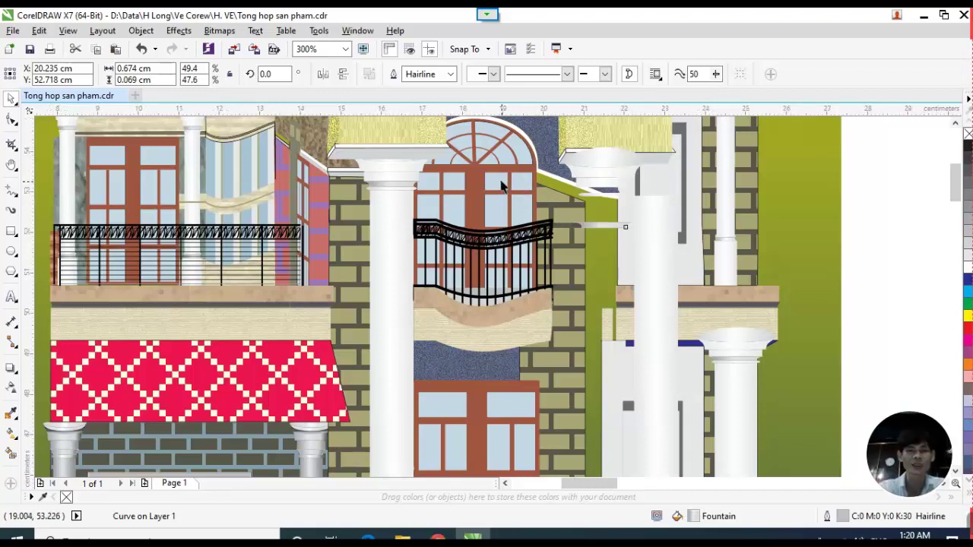
scroll(522, 209, "down", 1)
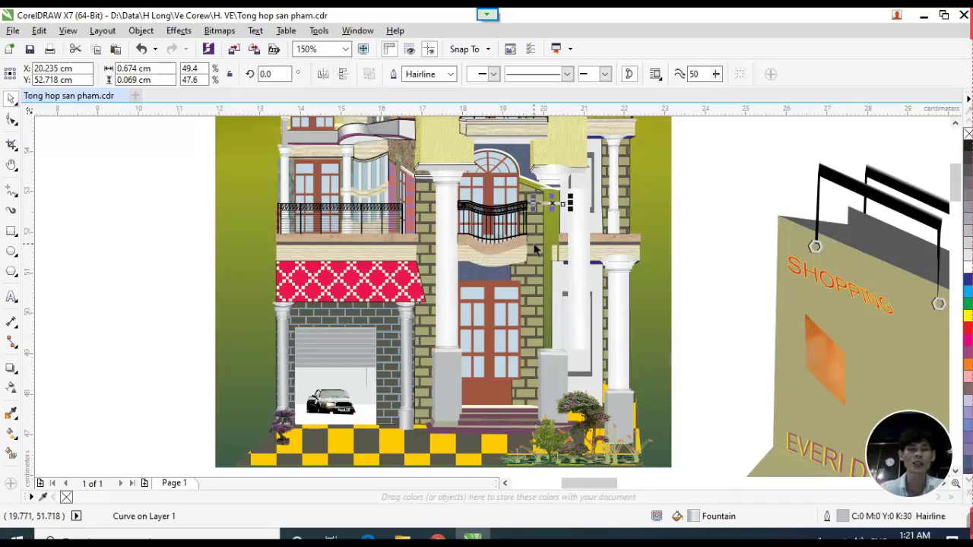
scroll(443, 232, "down", 1)
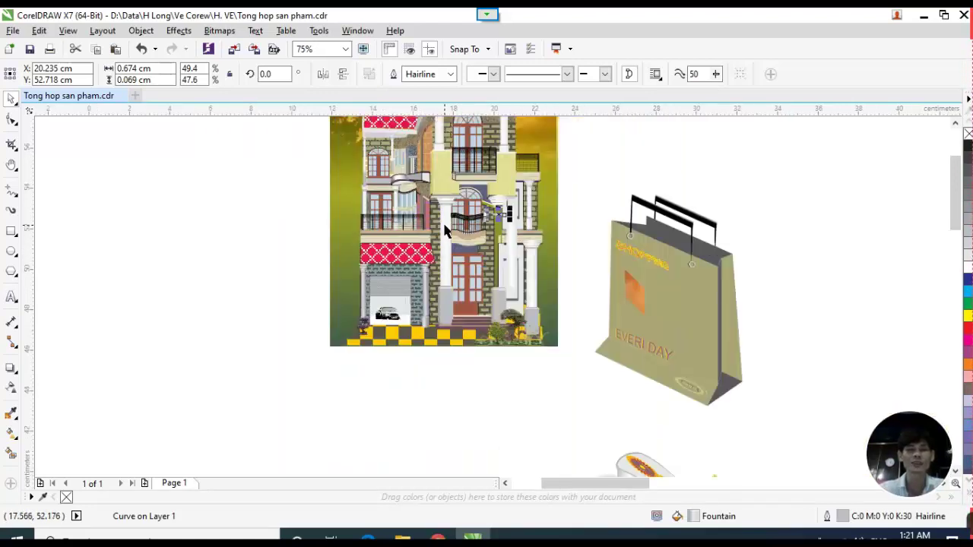
scroll(445, 237, "up", 1)
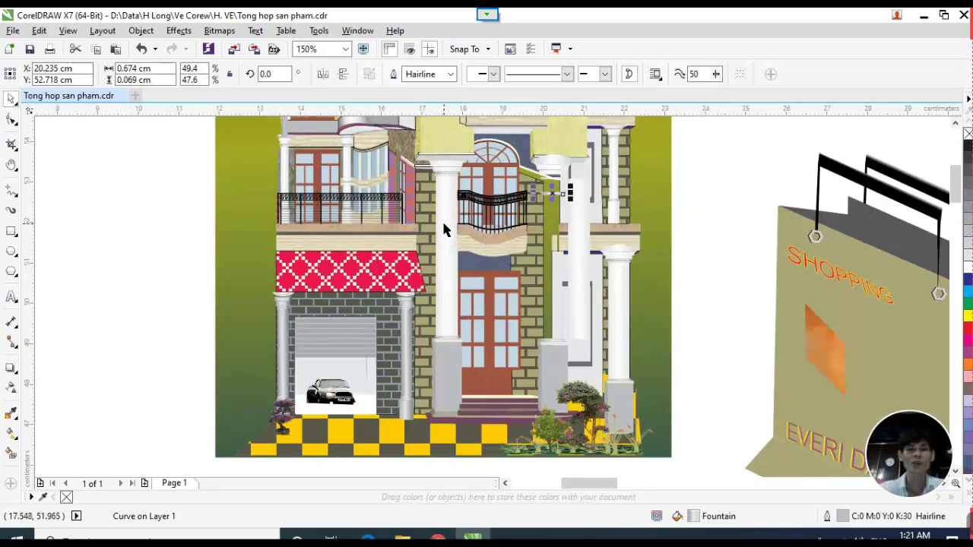
scroll(430, 244, "down", 1)
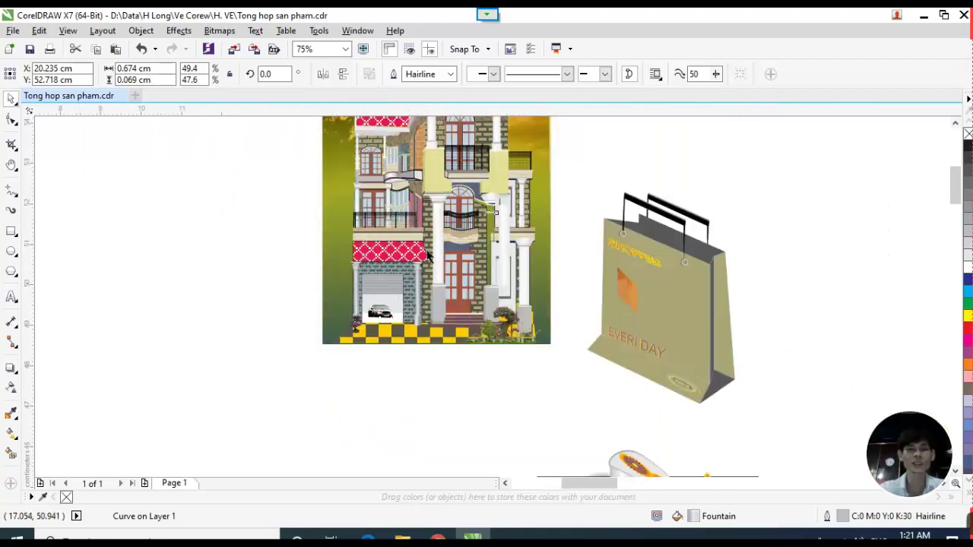
scroll(428, 257, "up", 1)
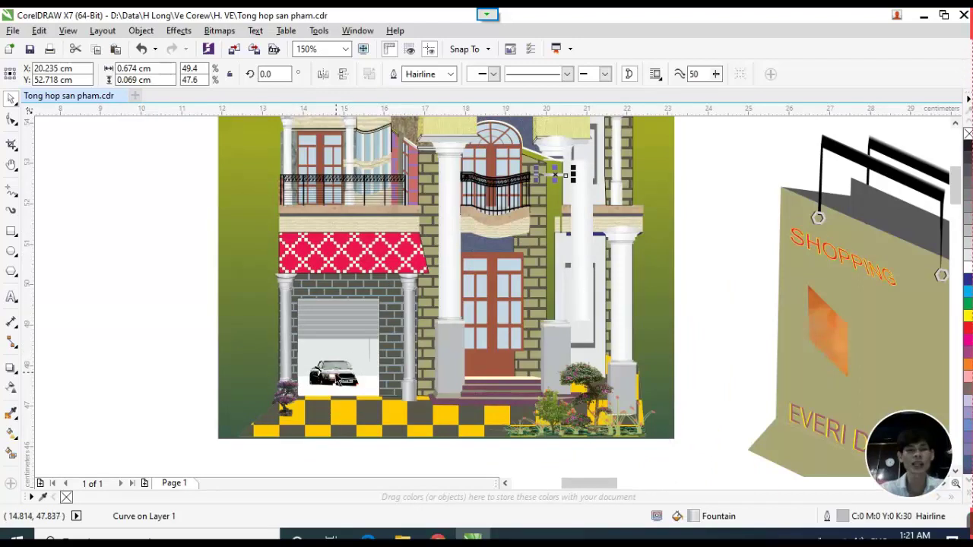
Shift the car picture around inside the villa's garage opening and undo those moves.
left_click_drag(334, 374, 388, 342)
scroll(346, 378, "up", 2)
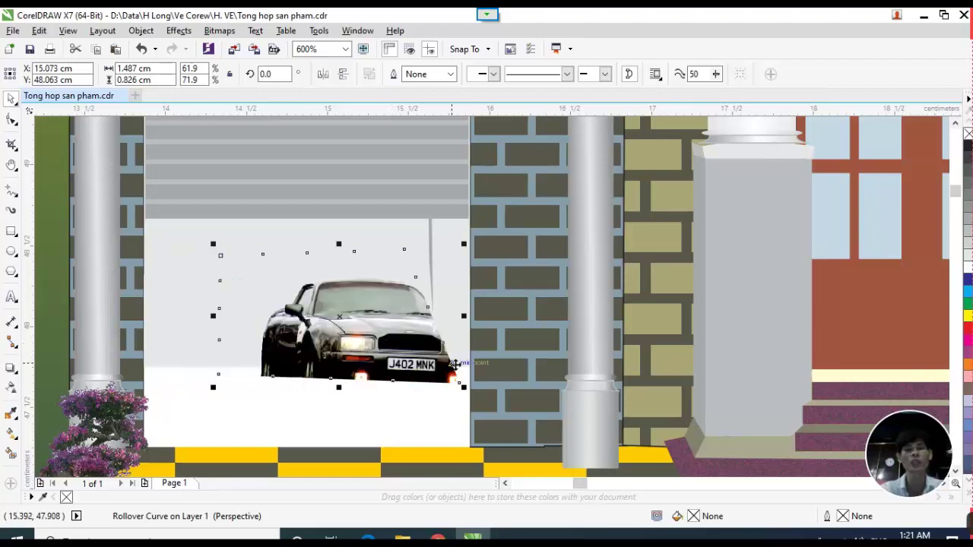
key("ctrl+z")
key("ctrl+z")
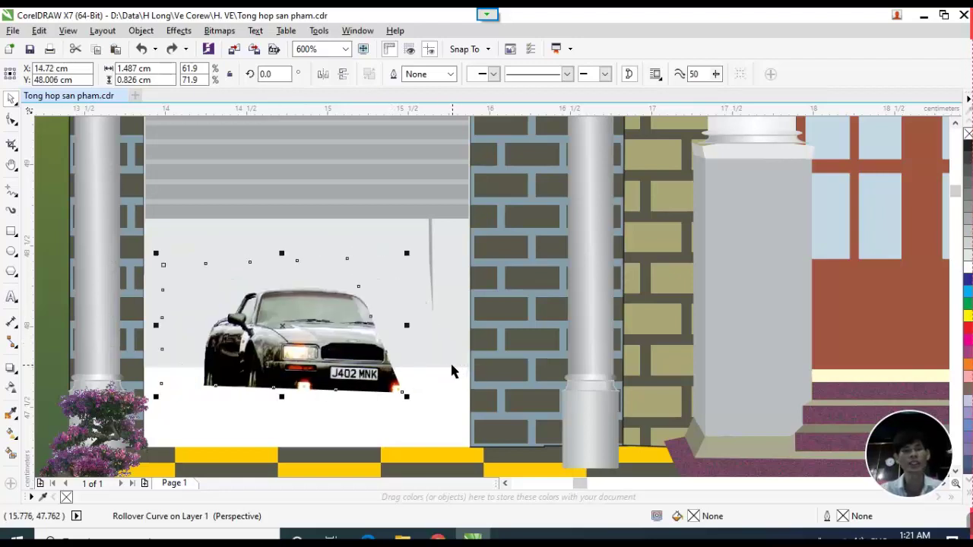
key("ctrl+z")
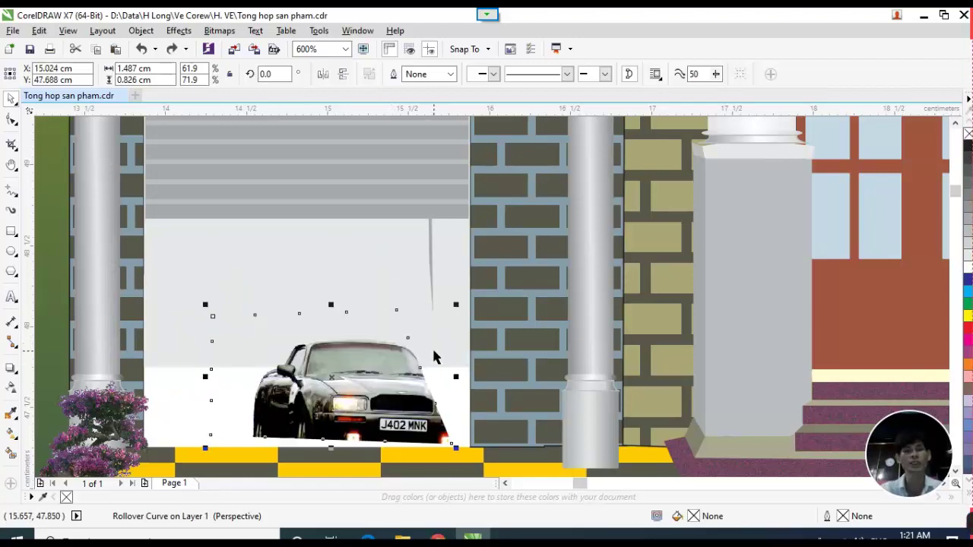
key("ctrl+z")
key("ctrl+z")
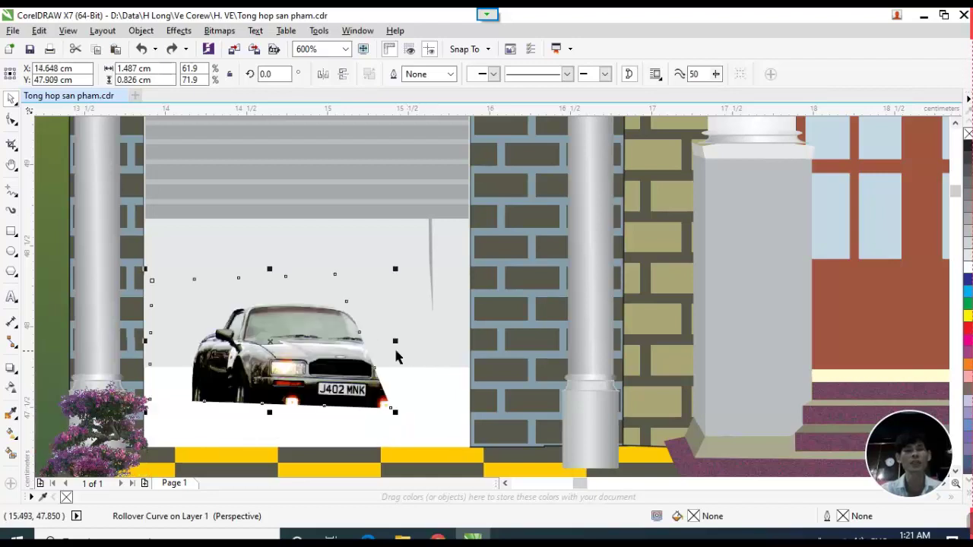
scroll(369, 371, "down", 3)
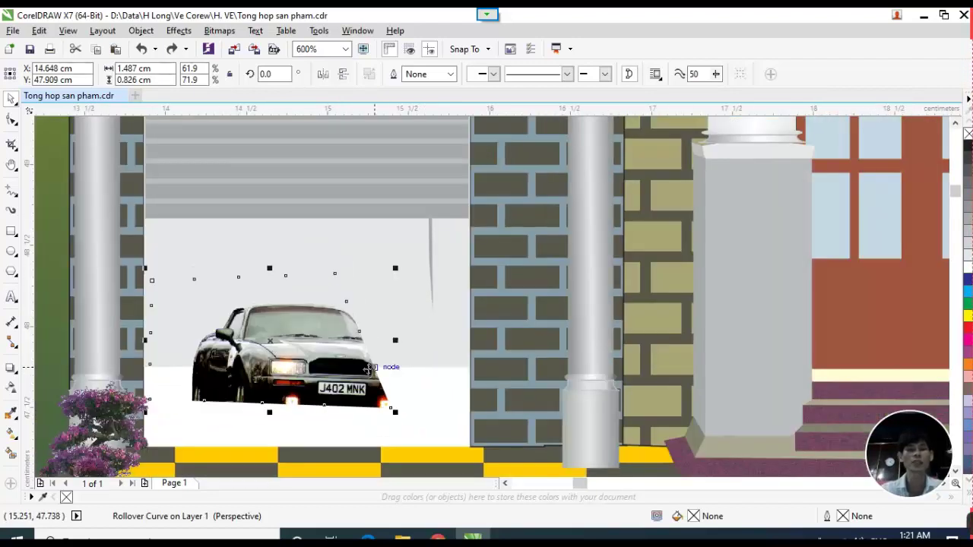
Examine the perspective grid of the car picture in the villa's garage with the Shape tool.
scroll(382, 369, "up", 3)
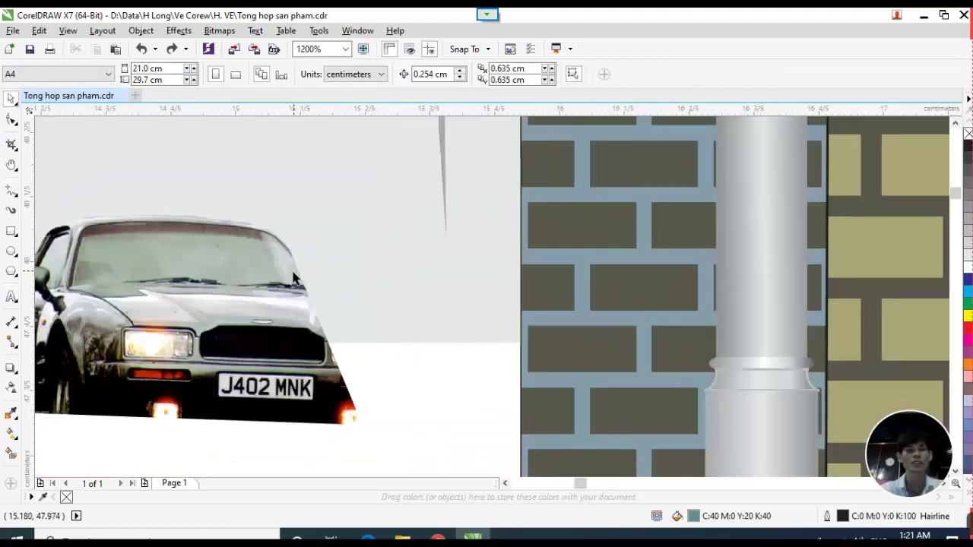
left_click(294, 281)
left_click(12, 119)
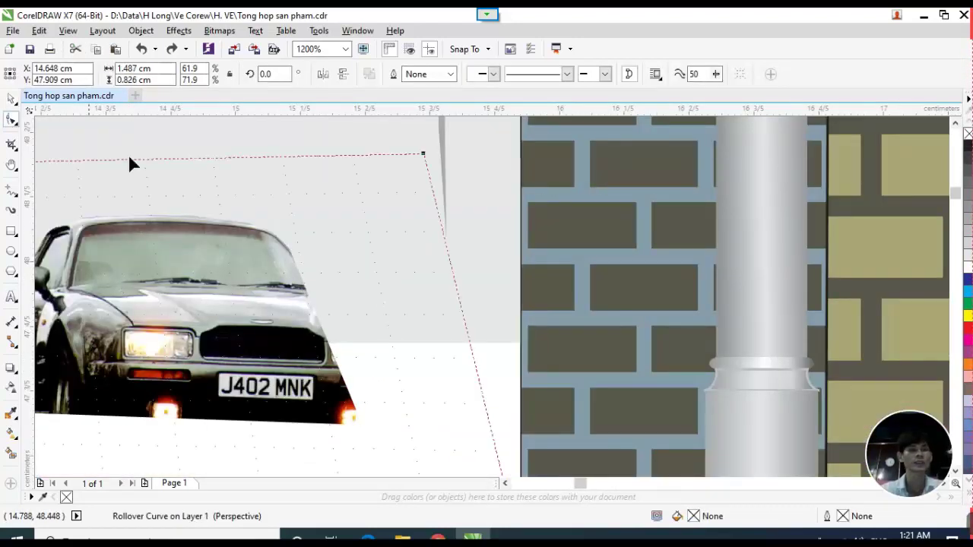
scroll(362, 304, "down", 1)
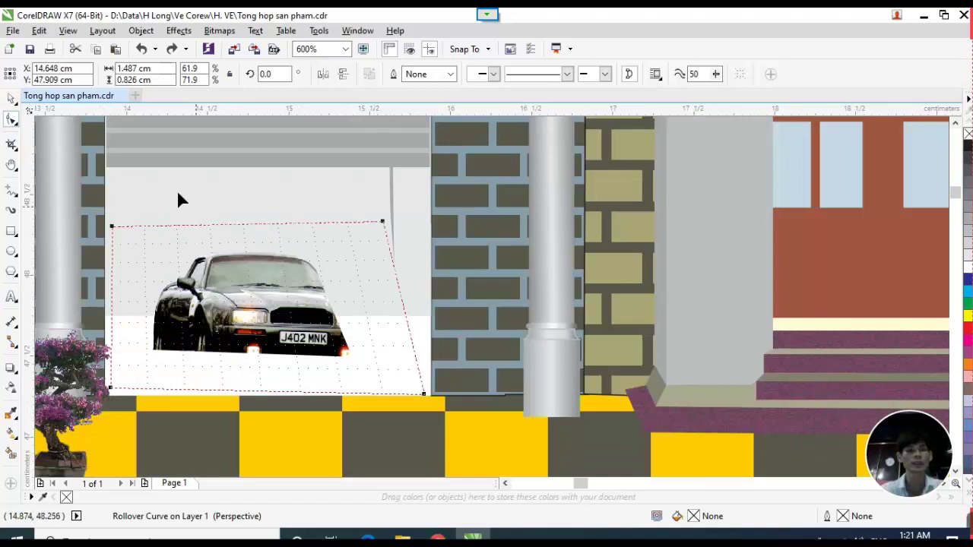
left_click(12, 98)
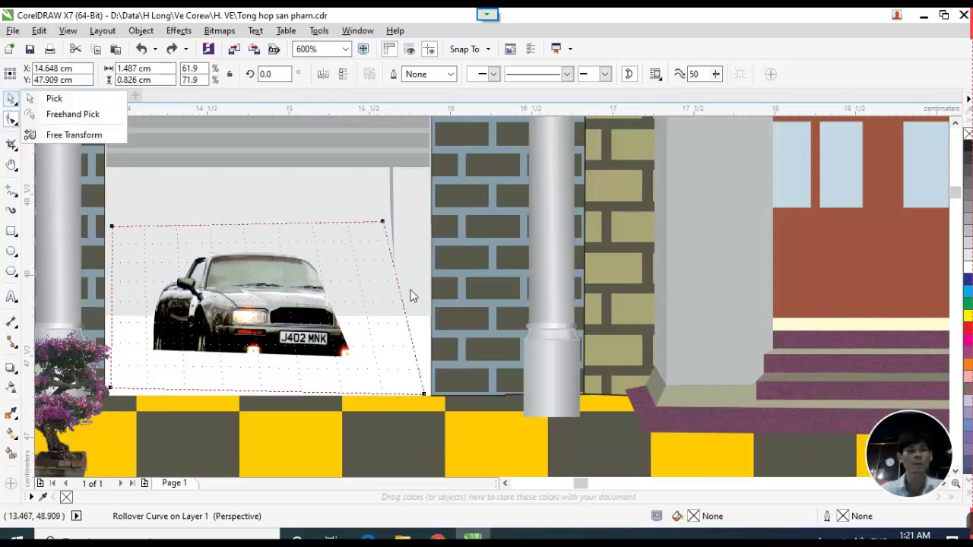
left_click(53, 98)
scroll(372, 269, "down", 2)
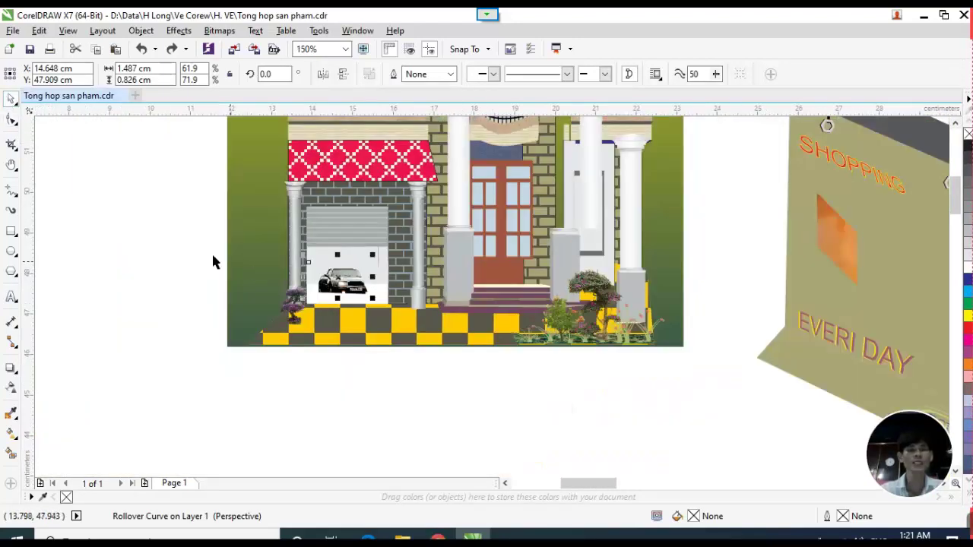
Shift the striped roller shutter down over the garage opening and undo the move.
left_click(213, 263)
left_click(347, 240)
scroll(347, 241, "up", 1)
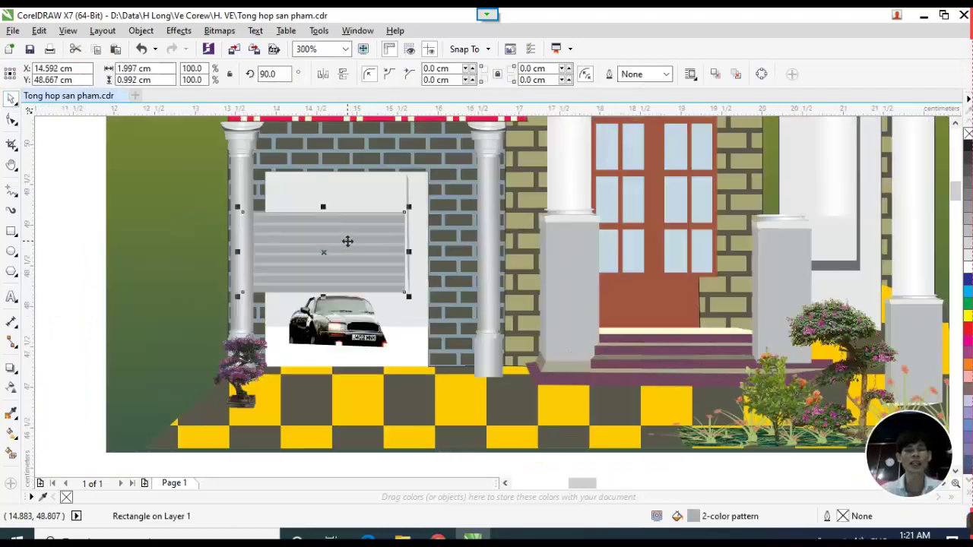
key("ctrl+z")
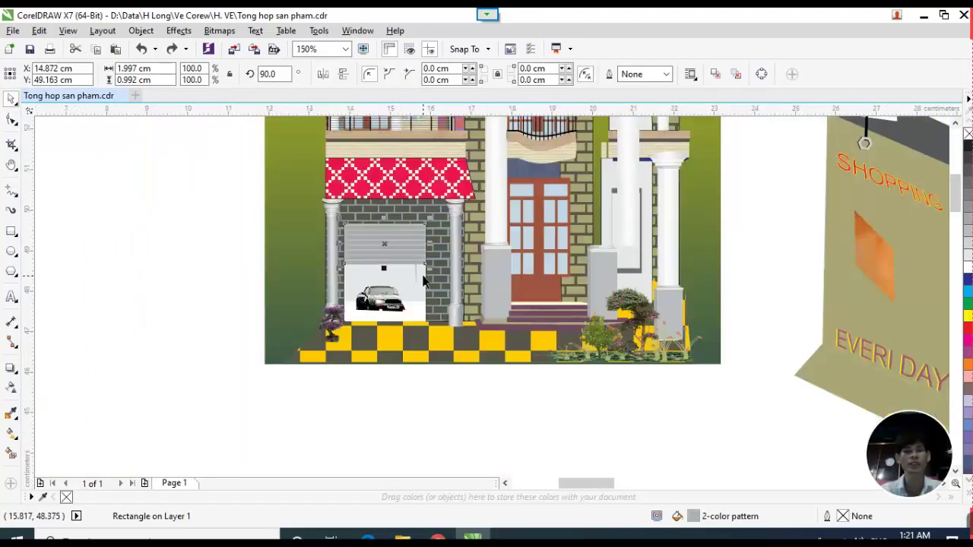
scroll(423, 275, "down", 1)
left_click(182, 232)
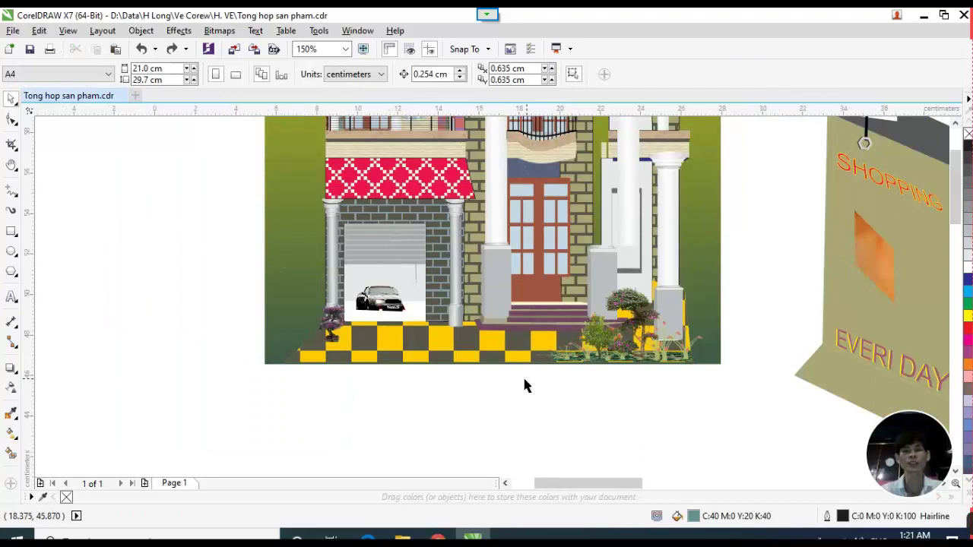
Move the red patterned awning above the garage off to the side and undo the moves.
scroll(521, 375, "down", 1)
scroll(465, 205, "up", 1)
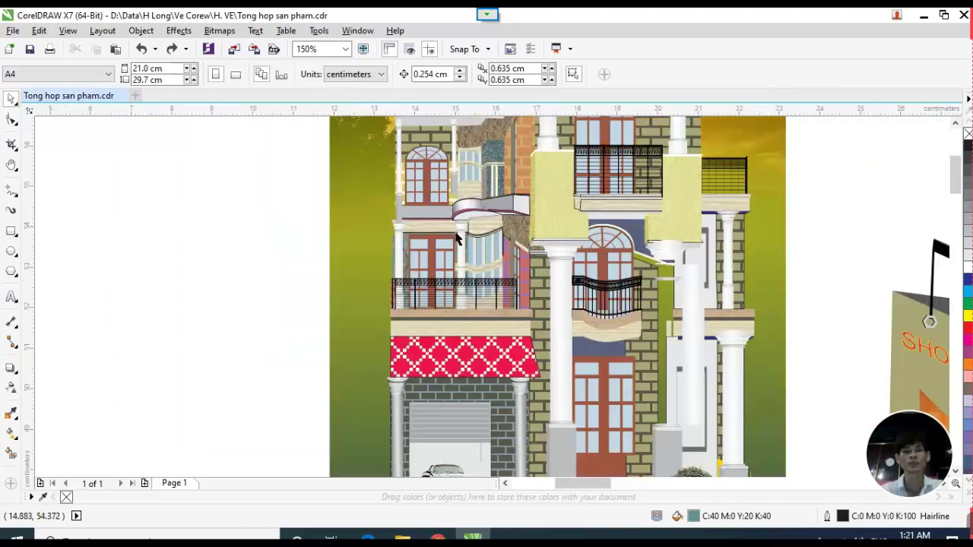
scroll(471, 369, "up", 1)
left_click(483, 365)
left_click_drag(485, 363, 370, 332)
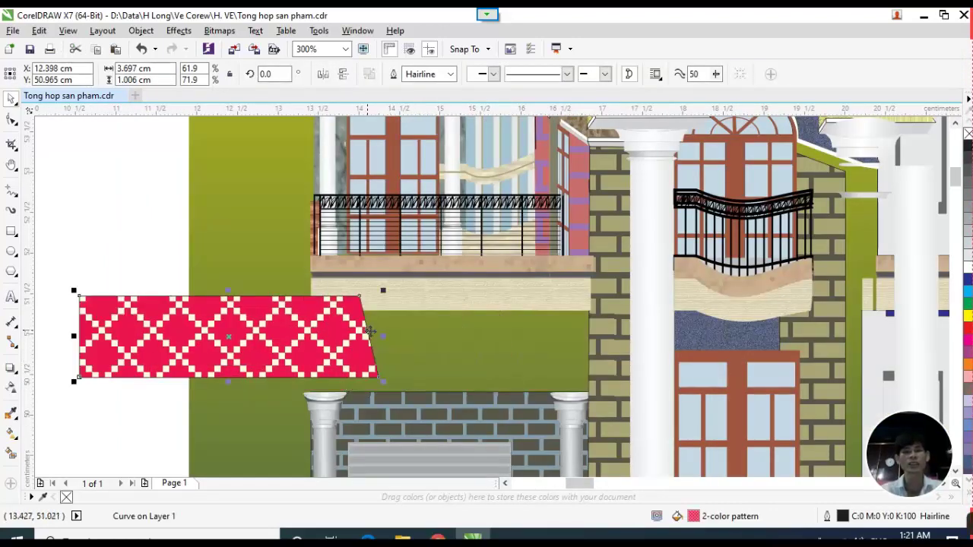
key("ctrl+z")
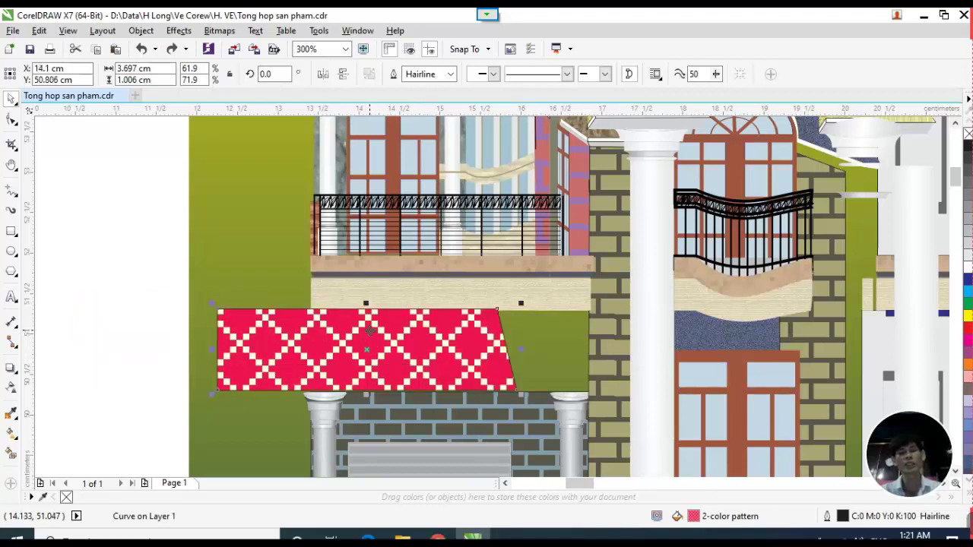
key("ctrl+z")
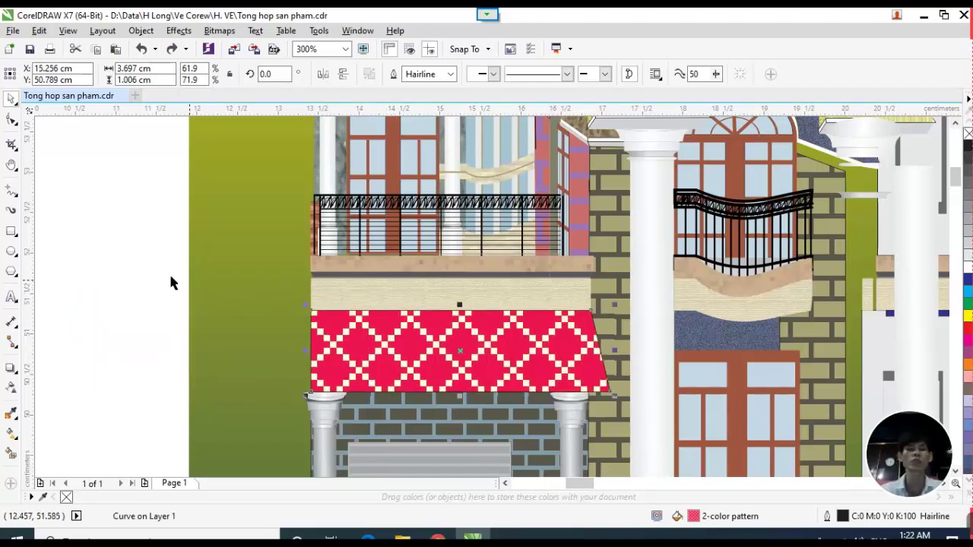
left_click(82, 236)
scroll(451, 297, "down", 2)
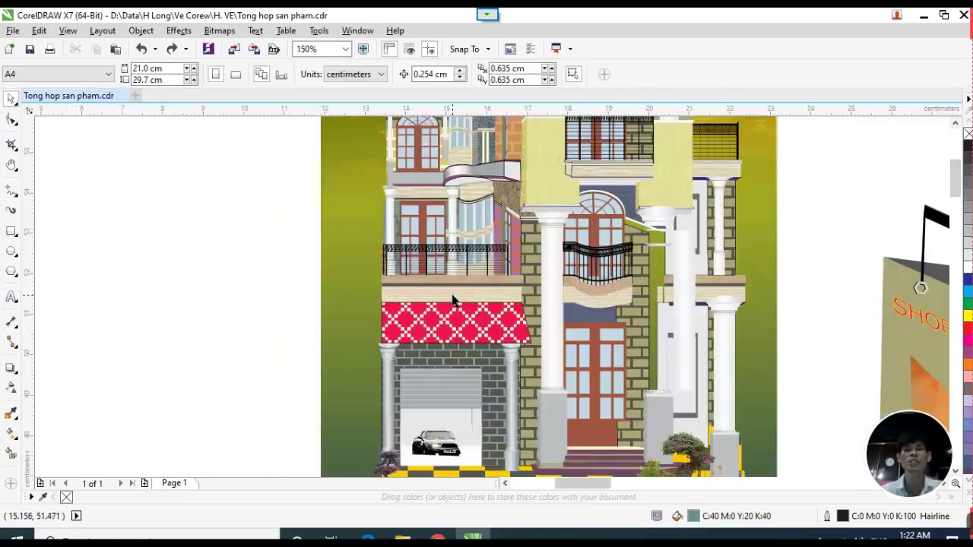
Move the ornament band and a group of bars of the villa's curved balcony railing out of place.
scroll(505, 340, "down", 2)
scroll(557, 354, "up", 2)
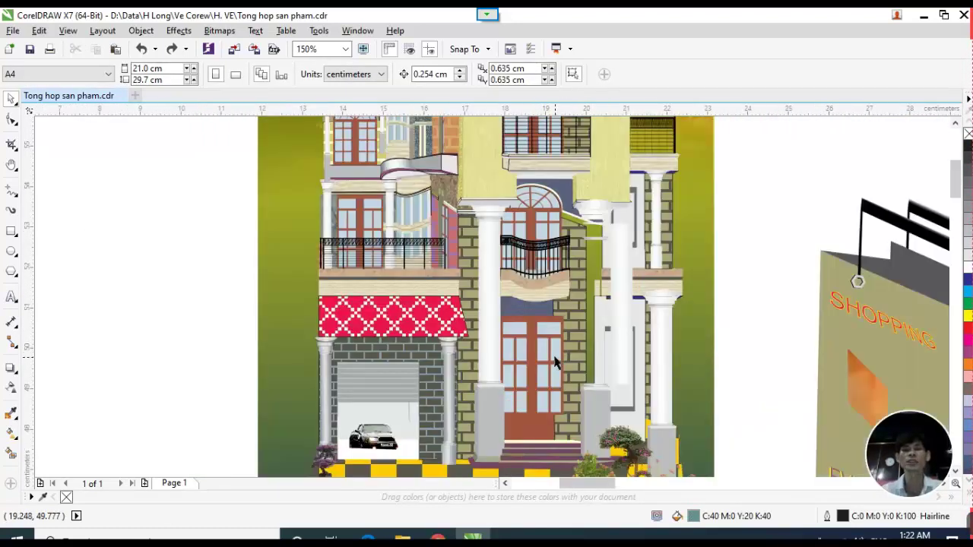
scroll(537, 250, "up", 2)
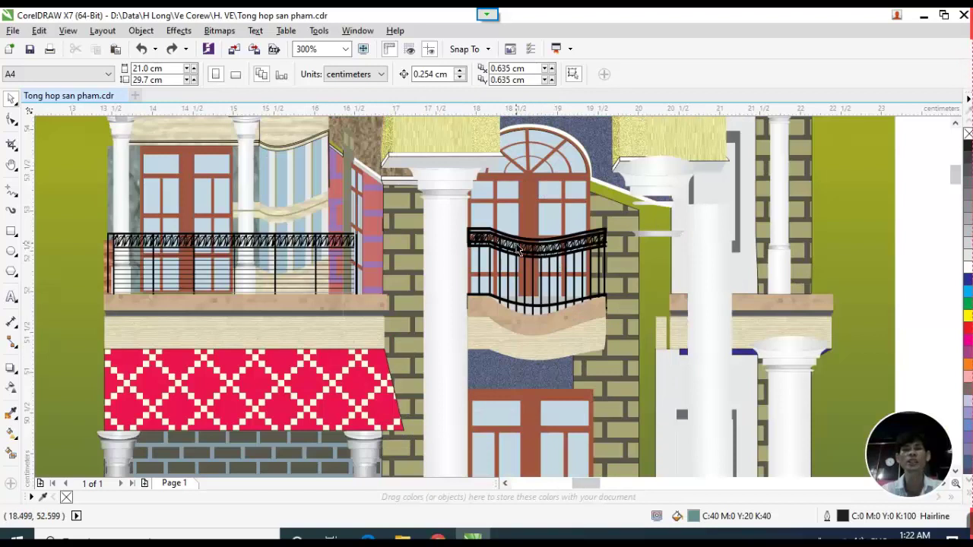
left_click(533, 257)
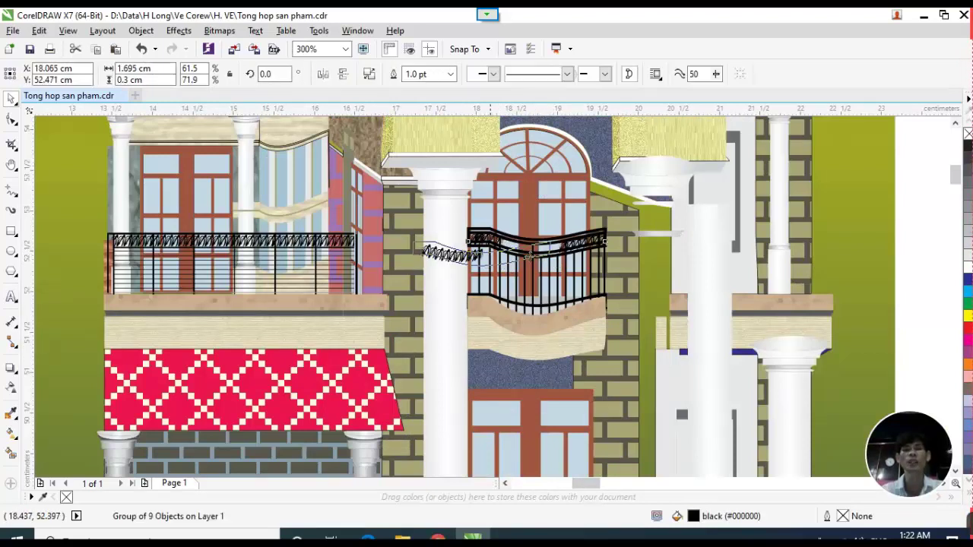
left_click_drag(532, 257, 530, 304)
Examine the whole villa illustration from the gabled roof down to the entrance and checkered forecourt.
scroll(530, 304, "down", 6)
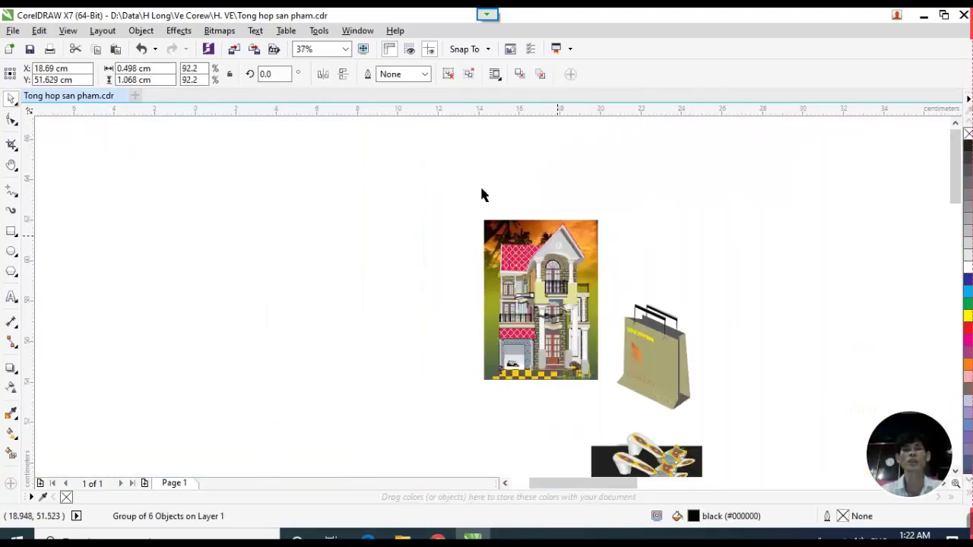
scroll(511, 206, "up", 4)
scroll(427, 273, "down", 2)
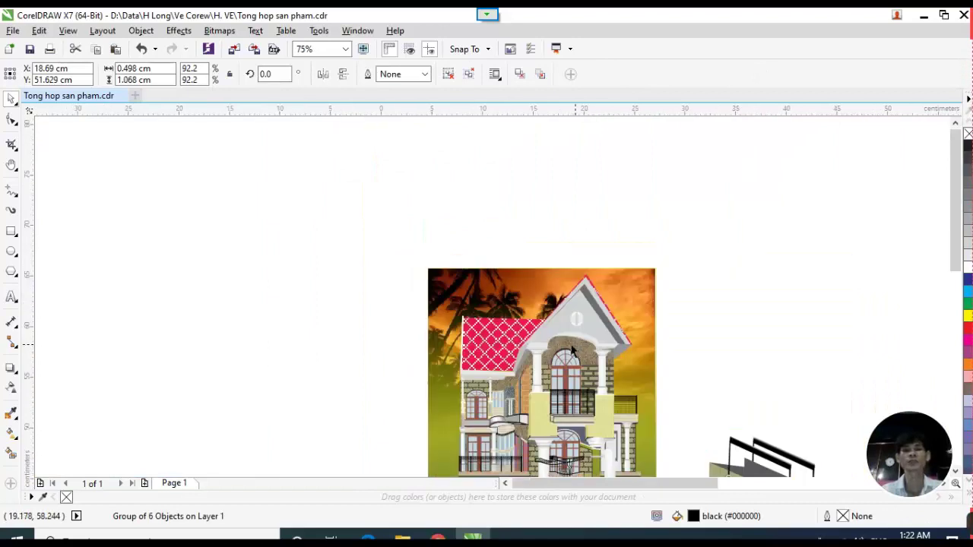
scroll(571, 346, "down", 2)
scroll(557, 401, "up", 2)
key("h")
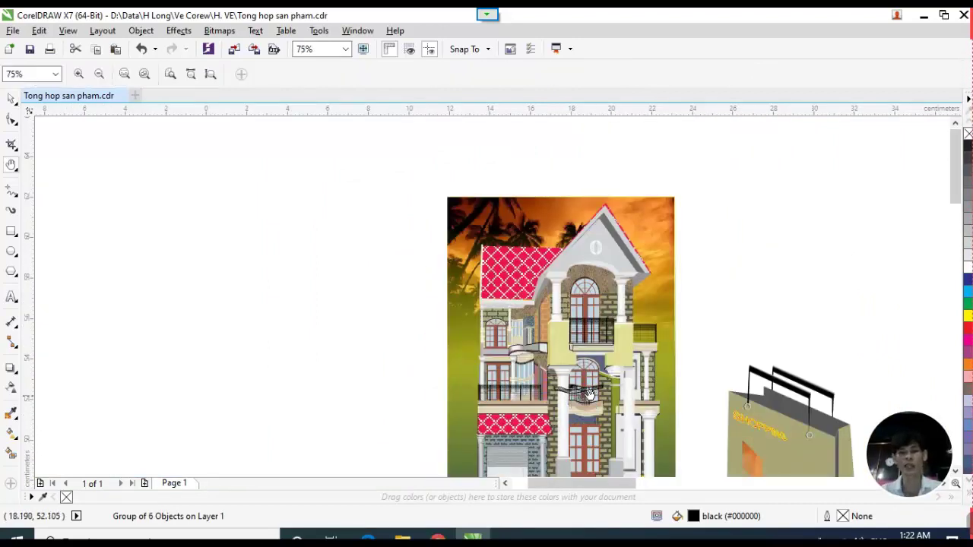
left_click_drag(561, 398, 532, 292)
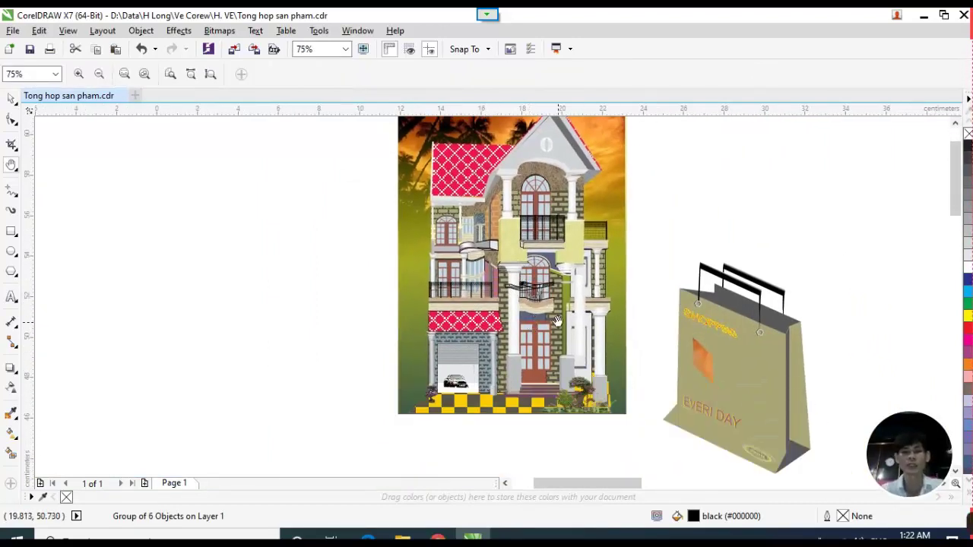
left_click(13, 106)
left_click(217, 215)
Move a yellow textured piece and the left column shaft at the villa's upper balcony aside, and try shifting the right column.
left_click(514, 242, "ctrl")
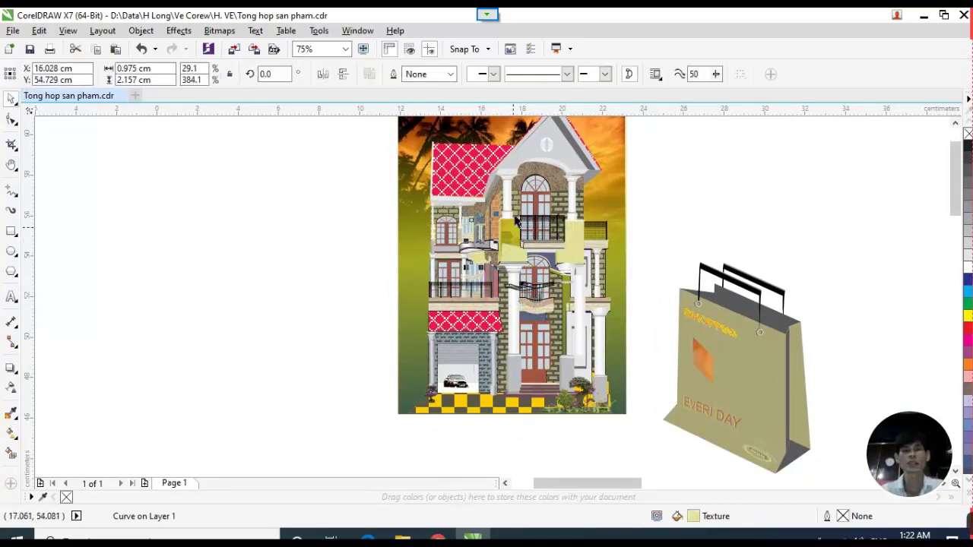
left_click(514, 210, "ctrl")
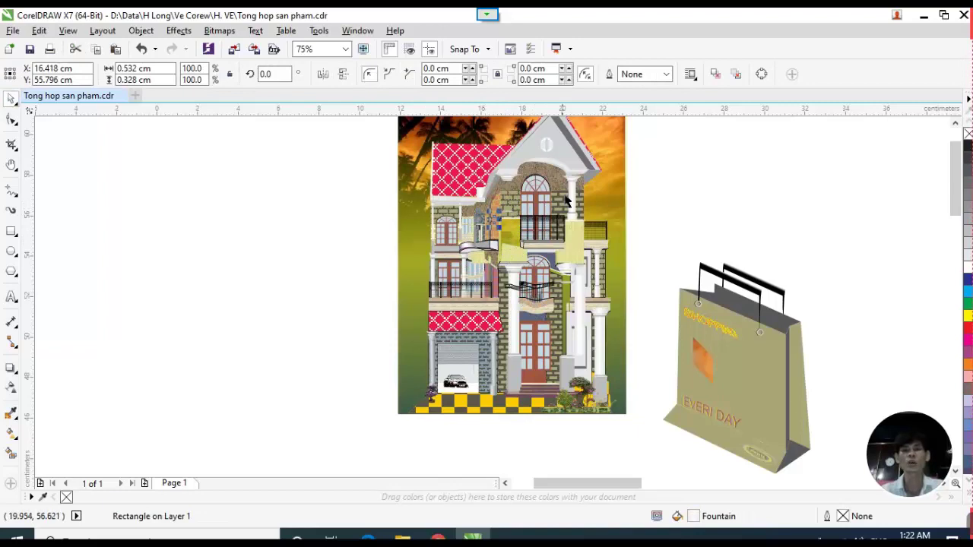
left_click(606, 199, "ctrl")
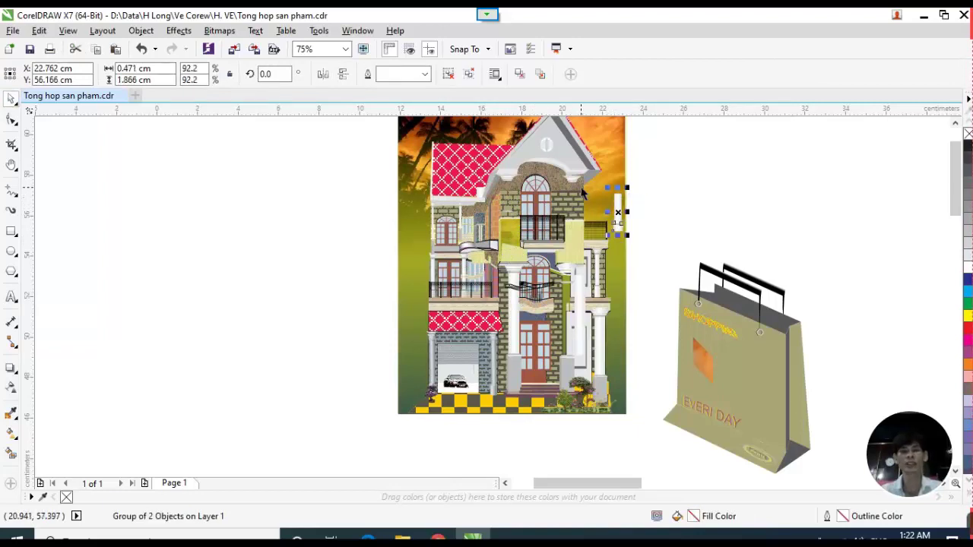
left_click_drag(617, 212, 572, 201)
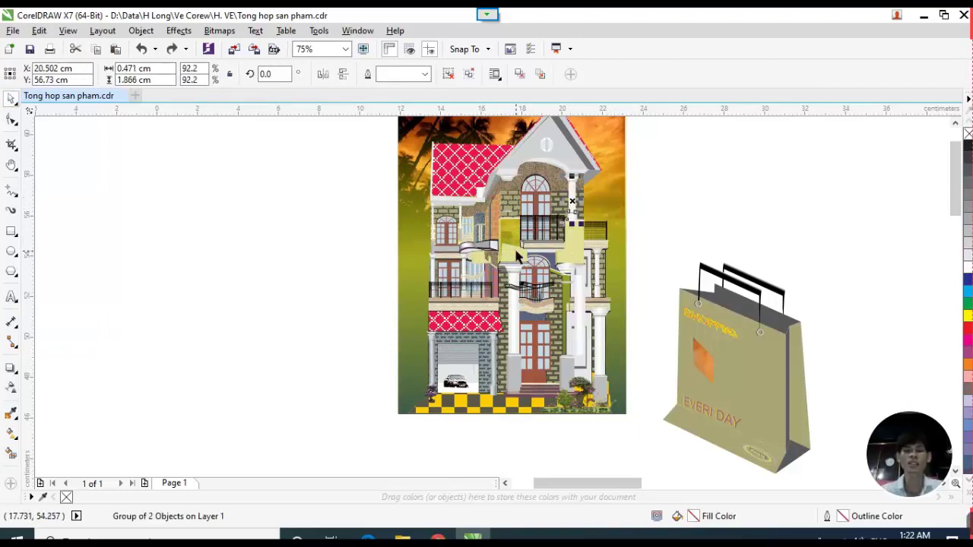
Examine the resort site plan illustration up close, including its towers, lakes, houses and tennis courts.
scroll(516, 257, "down", 4)
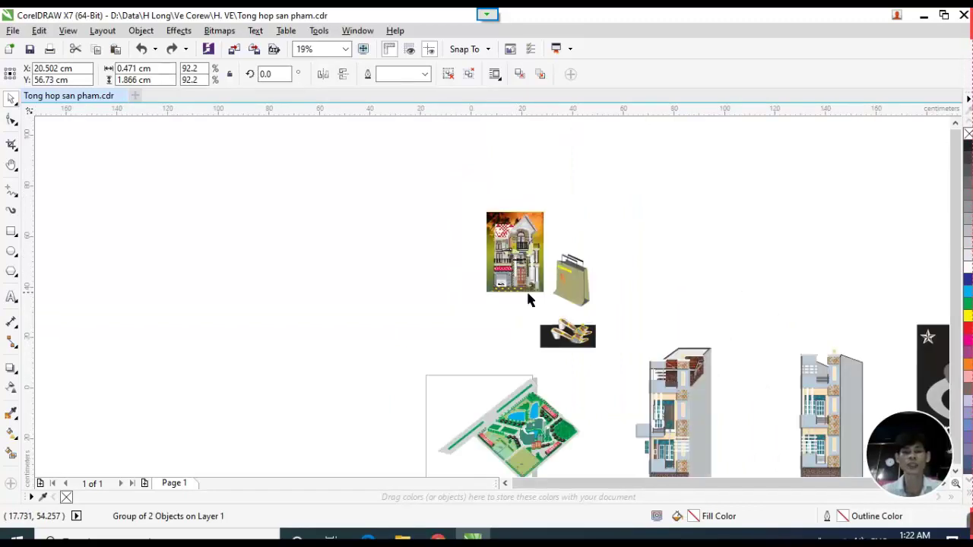
scroll(530, 301, "down", 2)
key("h")
left_click_drag(535, 347, 517, 307)
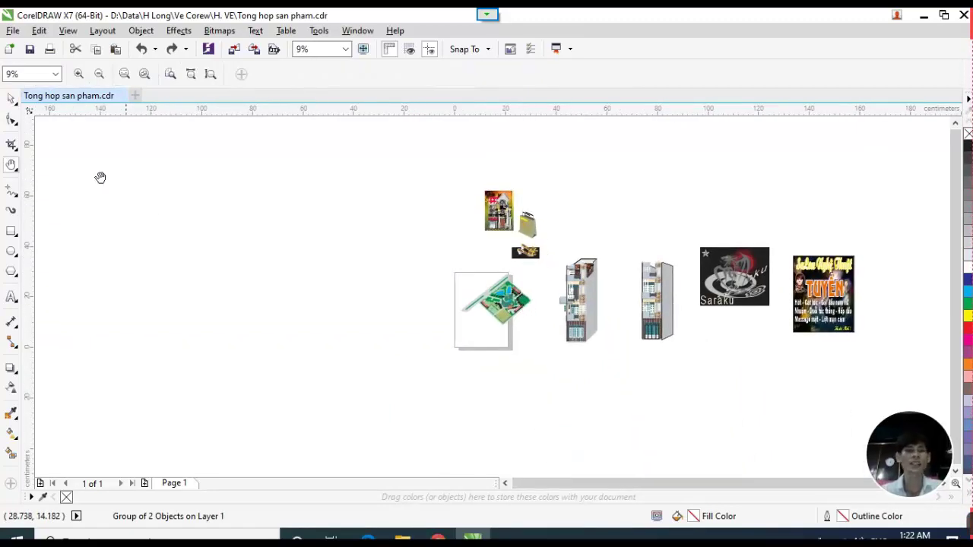
left_click(12, 99)
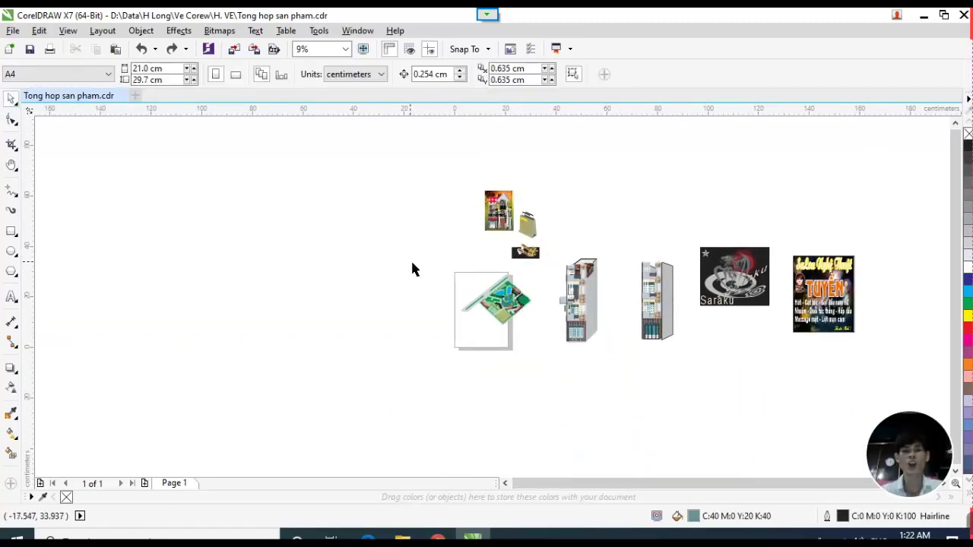
left_click_drag(413, 269, 555, 388)
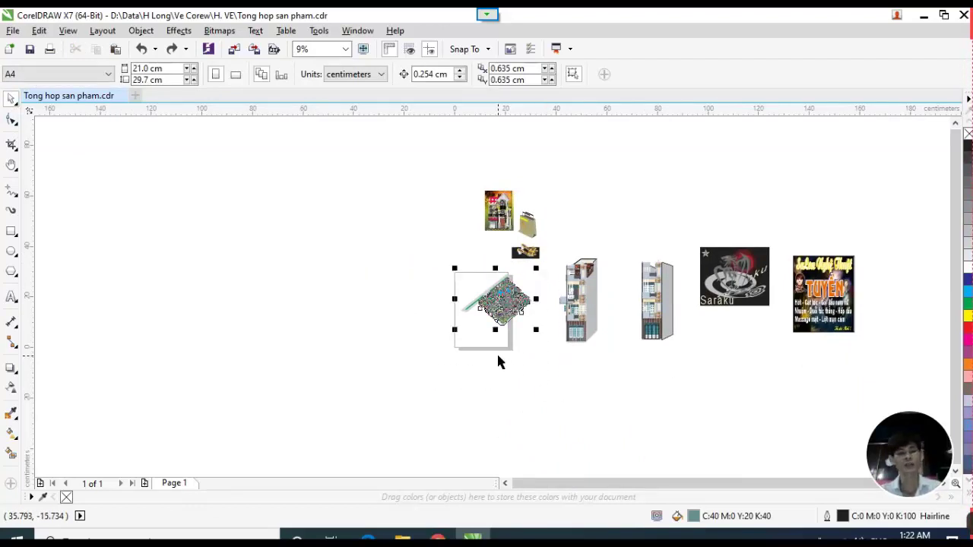
key("shift+F2")
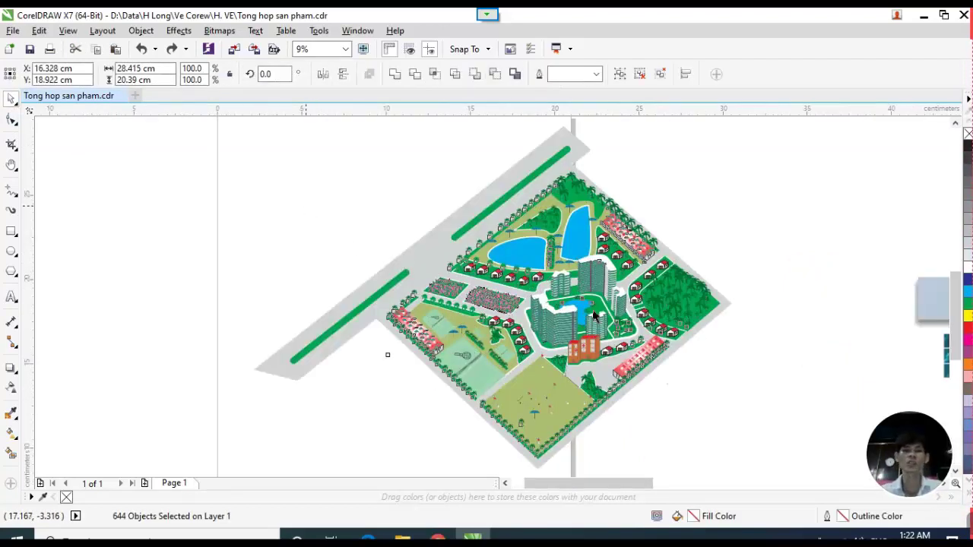
key("Escape")
scroll(596, 317, "up", 2)
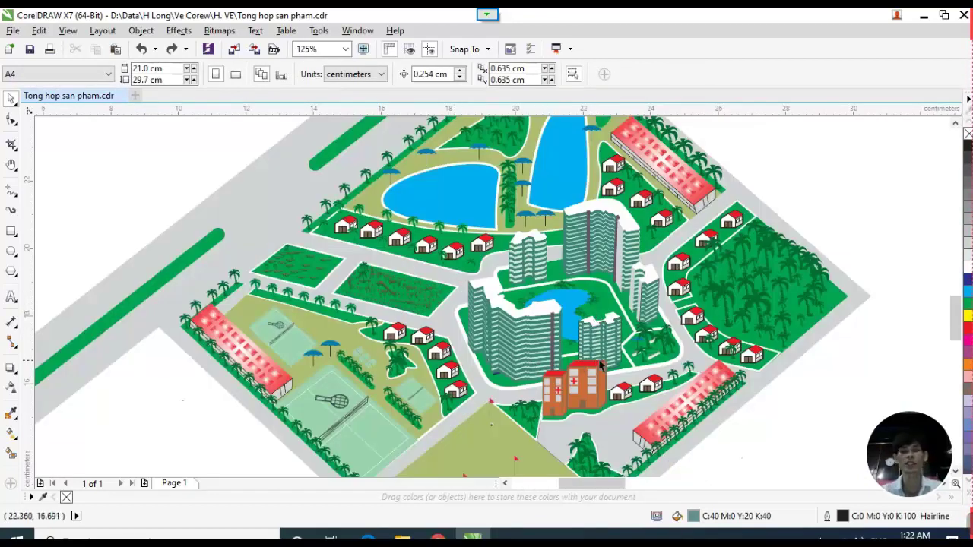
key("h")
left_click_drag(600, 335, 575, 363)
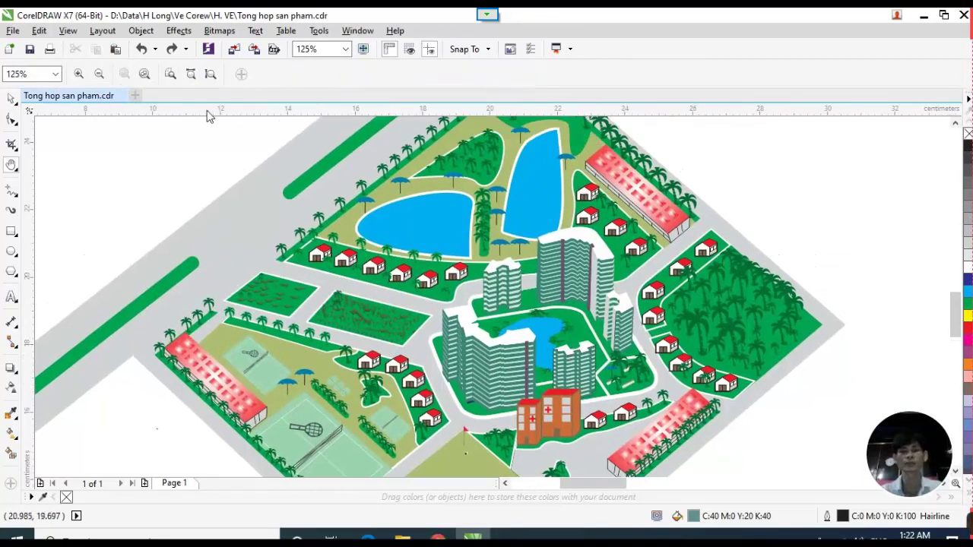
Ungroup the curved rear tower in the site plan and move its floor-stripe groups and pale facade panel out of place.
left_click(12, 98)
left_click(524, 270)
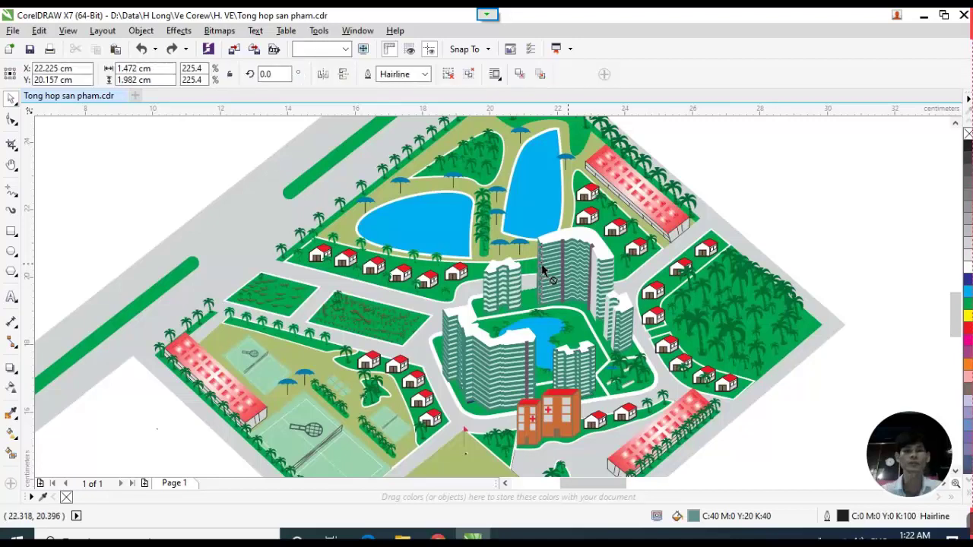
left_click(595, 278)
left_click(596, 275)
left_click(596, 272)
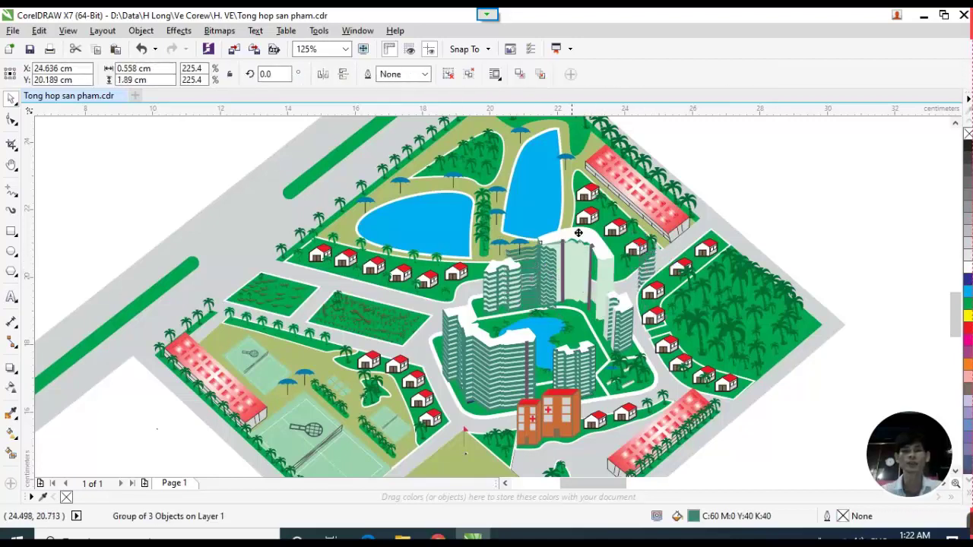
left_click(597, 268)
left_click(597, 274)
Move the front tower's floor-stripe group, its narrow purple strip and the nearby planting bed's green ground out of place.
left_click(562, 358)
left_click(503, 352)
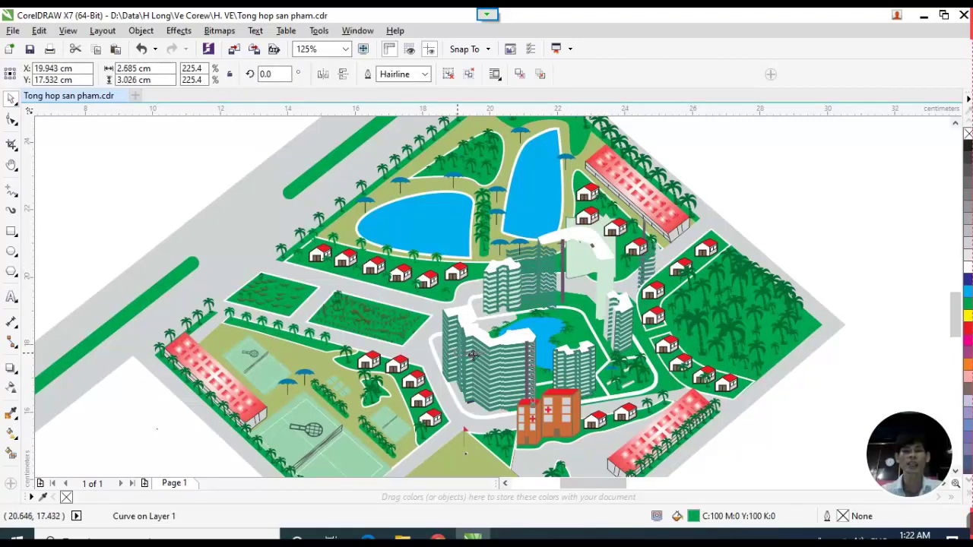
left_click_drag(503, 351, 404, 363)
left_click(484, 338)
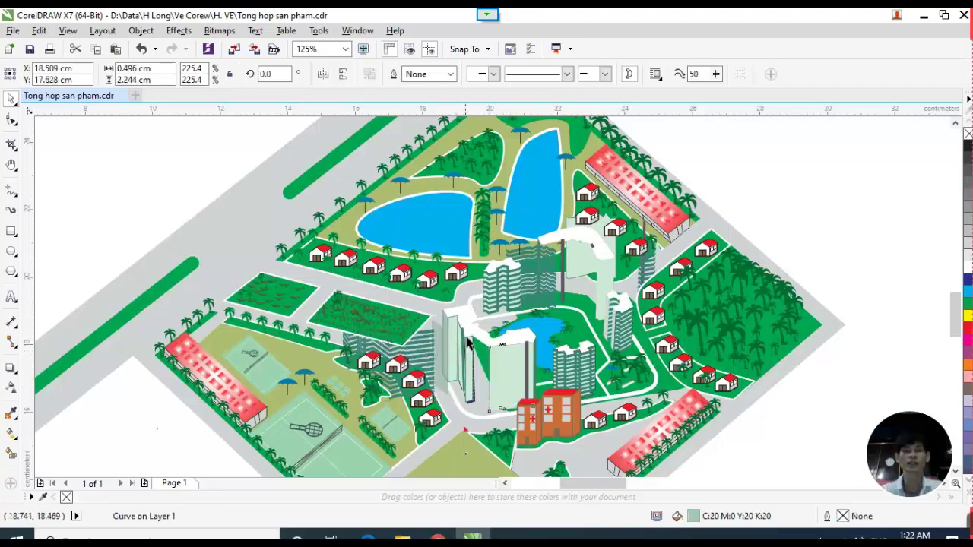
left_click(384, 331)
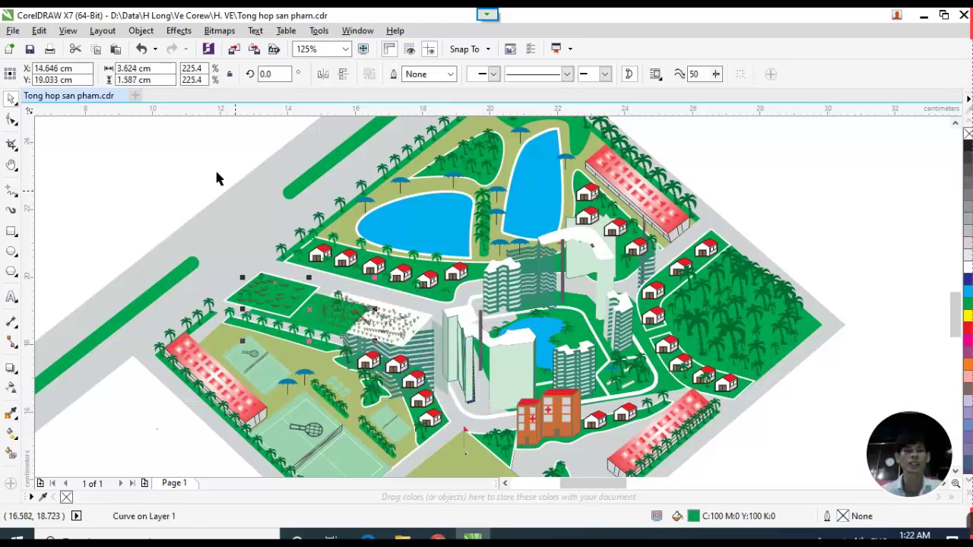
key("Escape")
Ungroup the third red-roofed house below the western lake and move it up toward the shore.
scroll(313, 234, "up", 3)
left_click_drag(274, 213, 314, 217)
left_click_drag(424, 309, 447, 265)
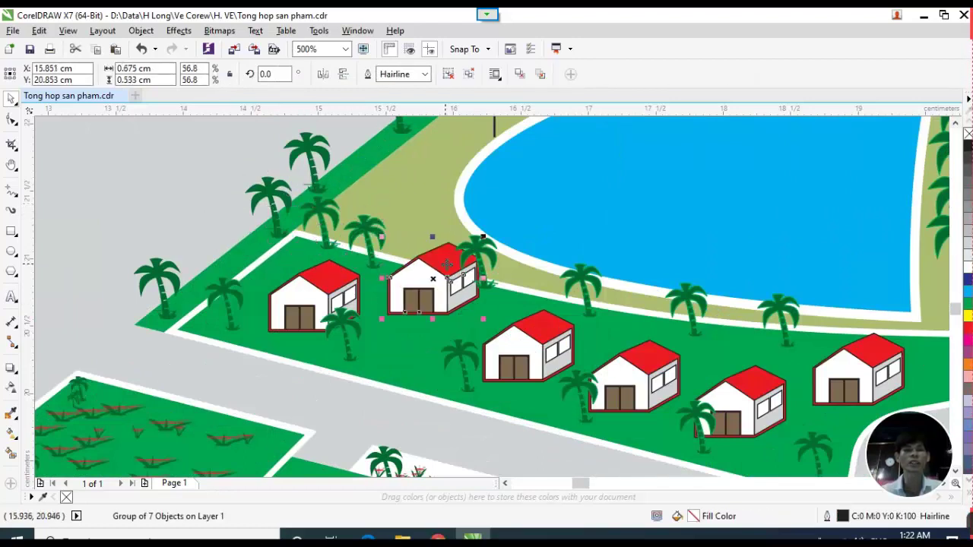
left_click(541, 327)
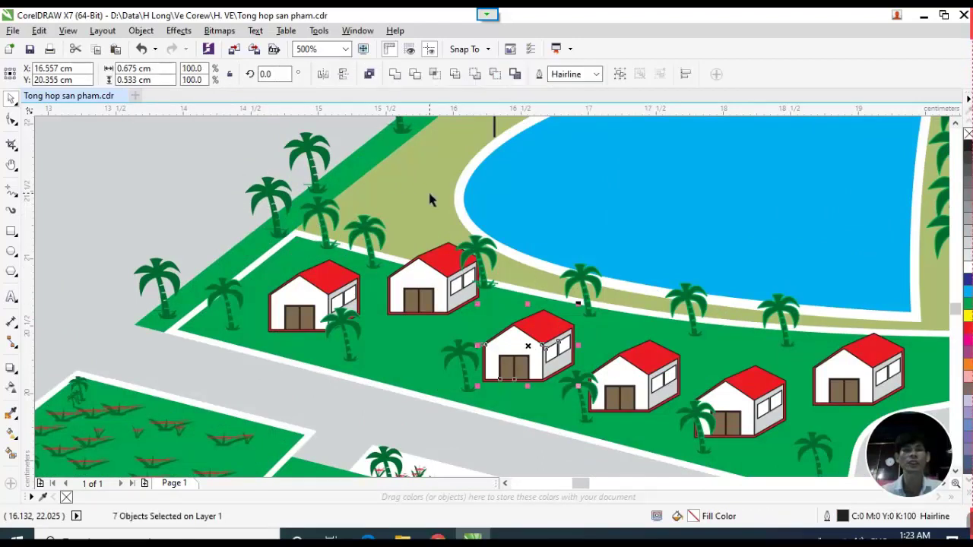
left_click_drag(543, 344, 550, 291)
Move the ungrouped house's white front wall below it and one of its window panes onto the lake.
left_click(520, 304)
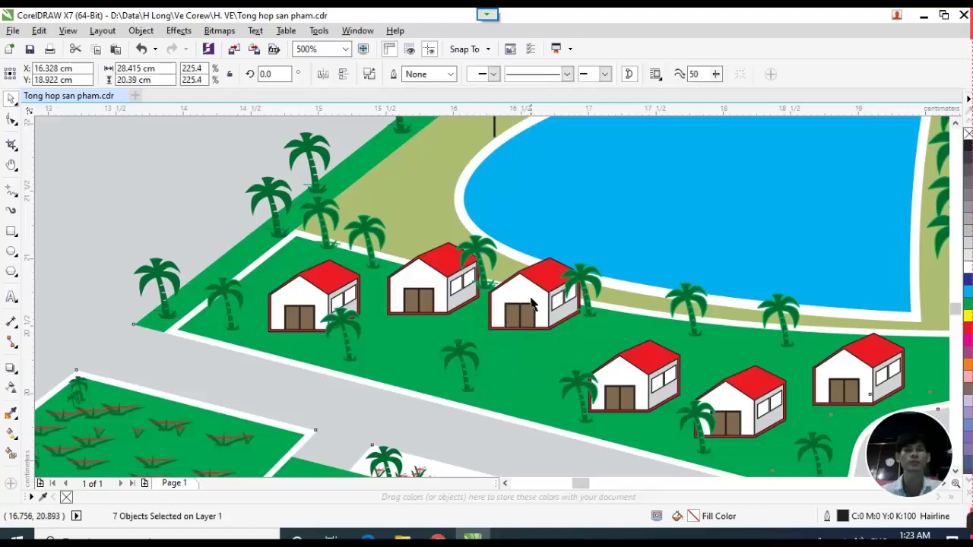
left_click_drag(525, 297, 469, 347)
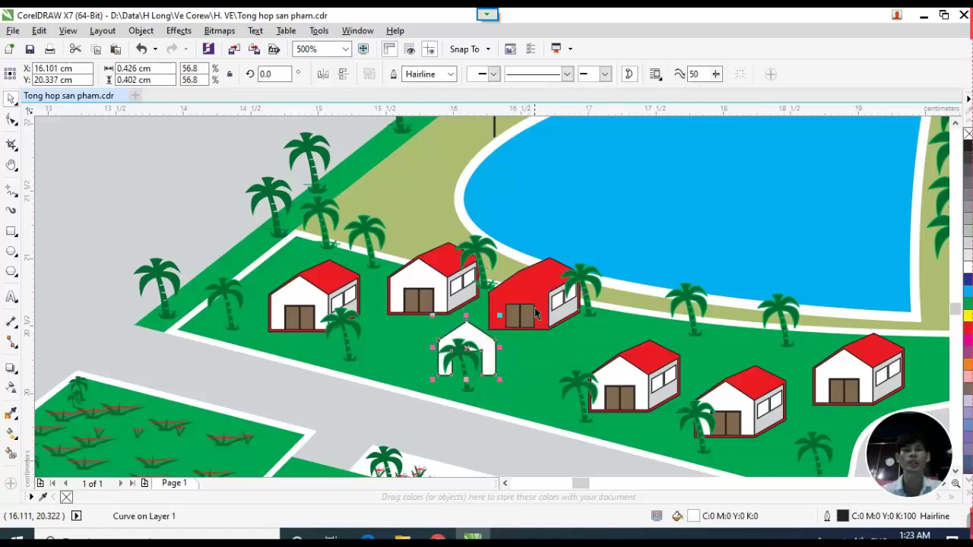
left_click(526, 315)
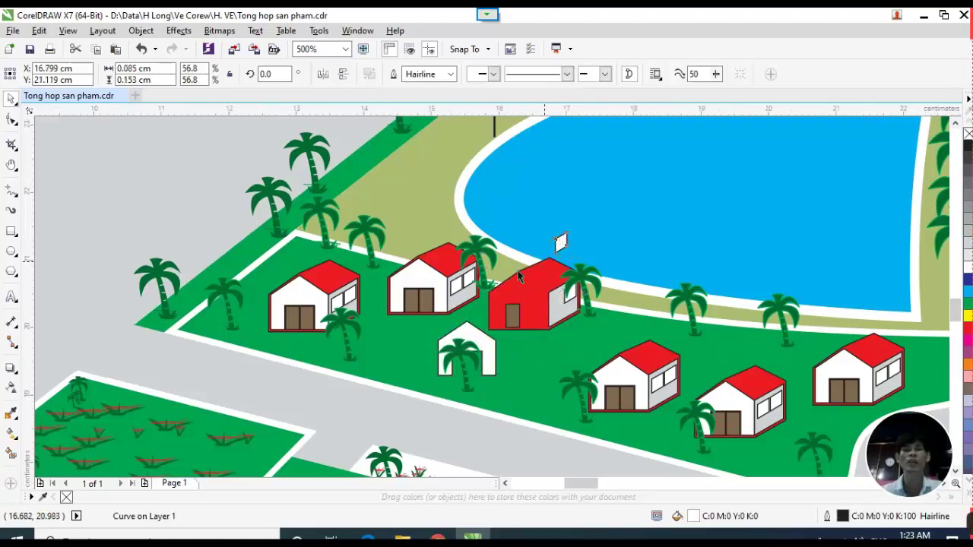
Examine the site plan's tennis courts, golf field with flags and balls, and the surrounding houses and palm grove.
scroll(527, 253, "down", 3)
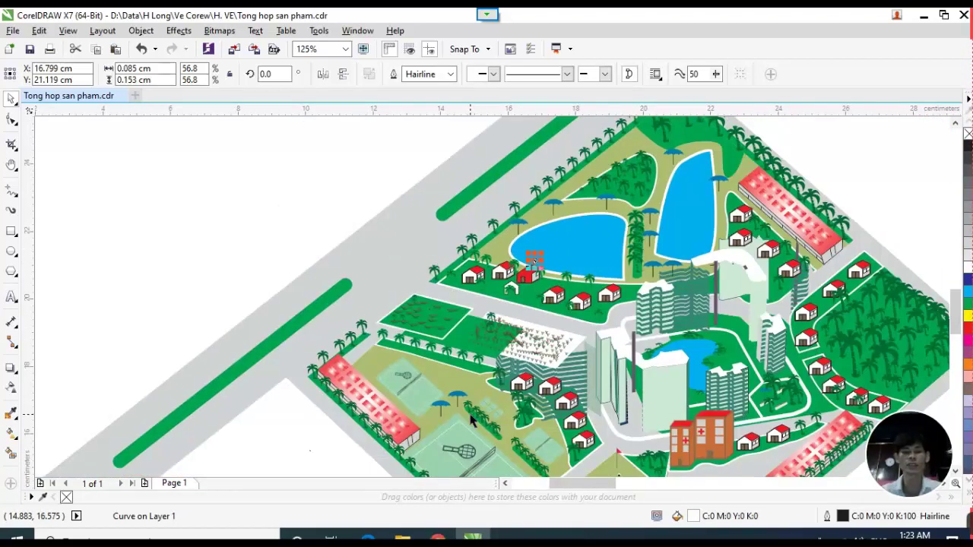
key("h")
left_click_drag(471, 422, 517, 292)
scroll(423, 264, "up", 1)
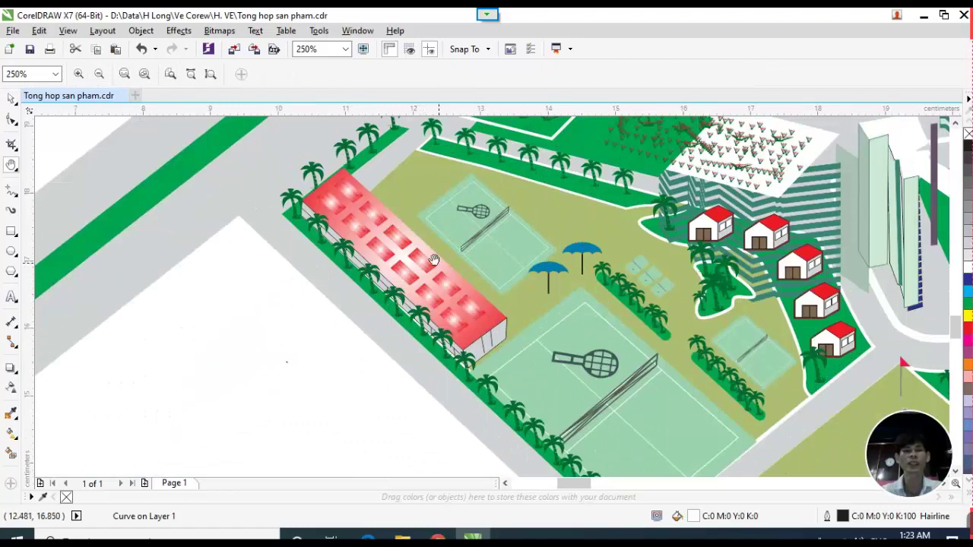
left_click(12, 98)
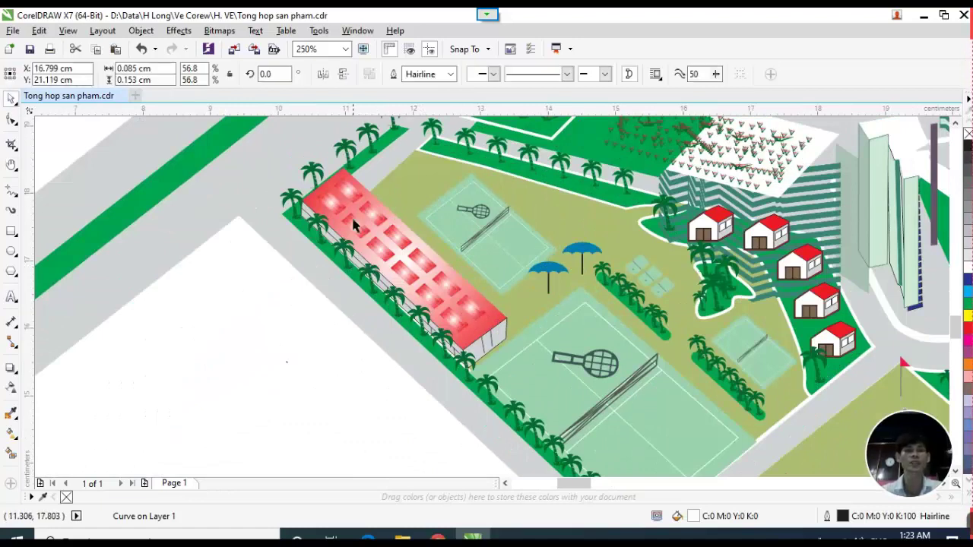
scroll(365, 246, "down", 1)
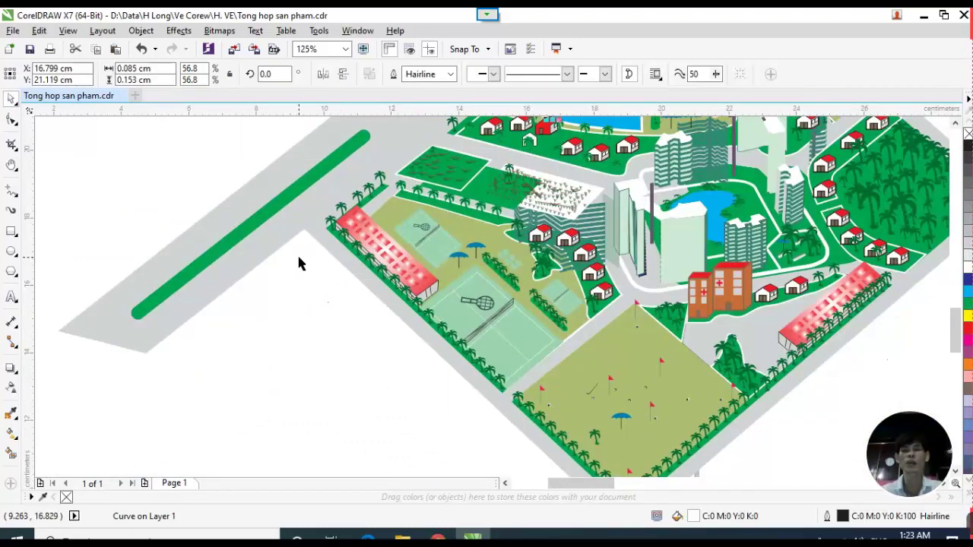
scroll(664, 429, "up", 2)
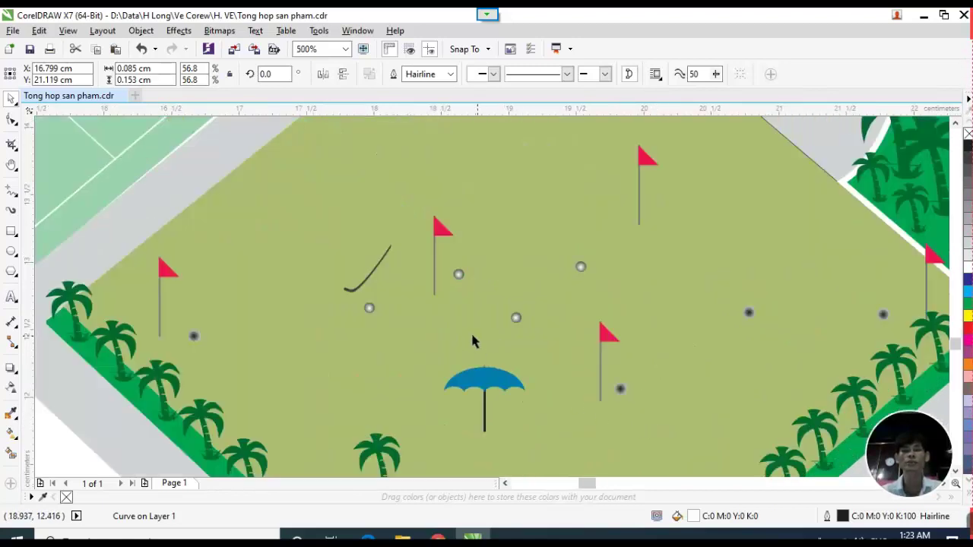
scroll(472, 342, "down", 2)
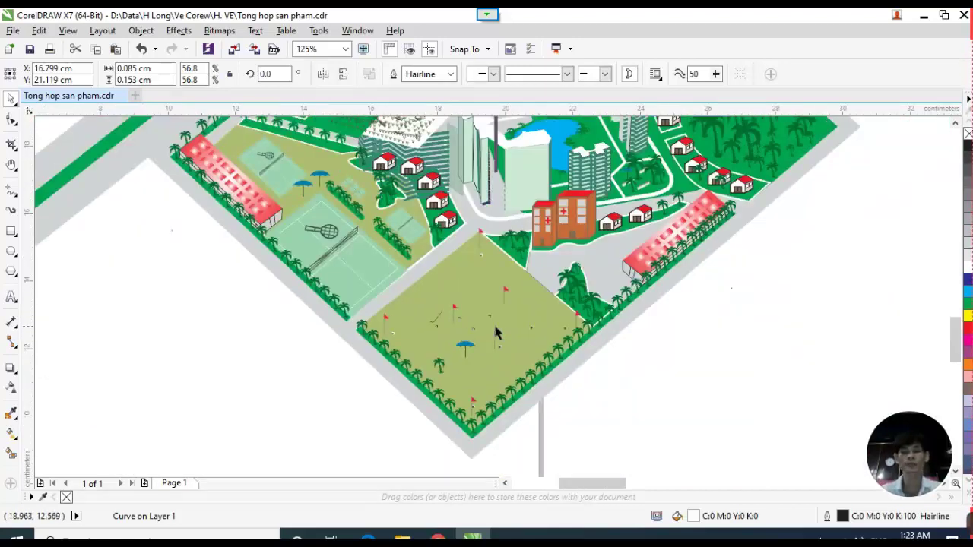
key("h")
left_click_drag(496, 332, 562, 341)
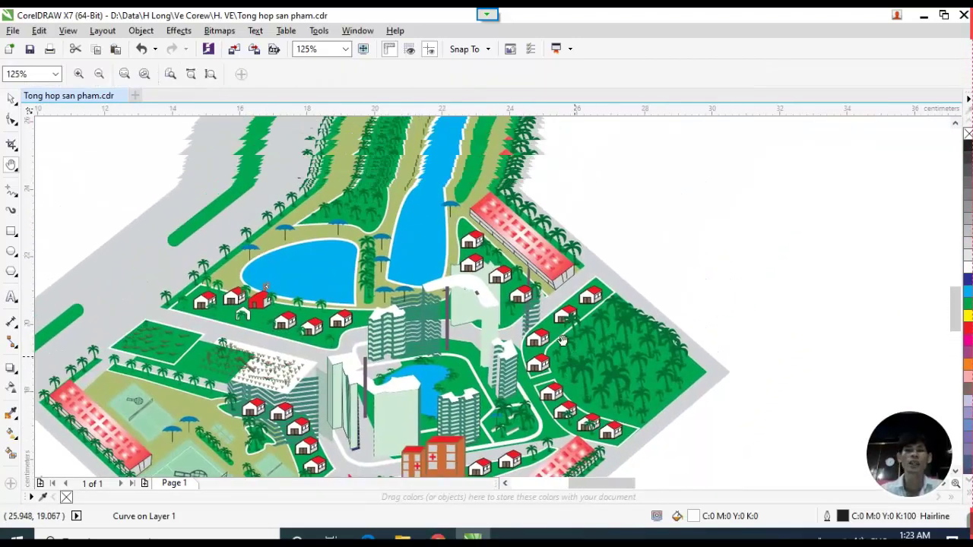
scroll(568, 335, "down", 1)
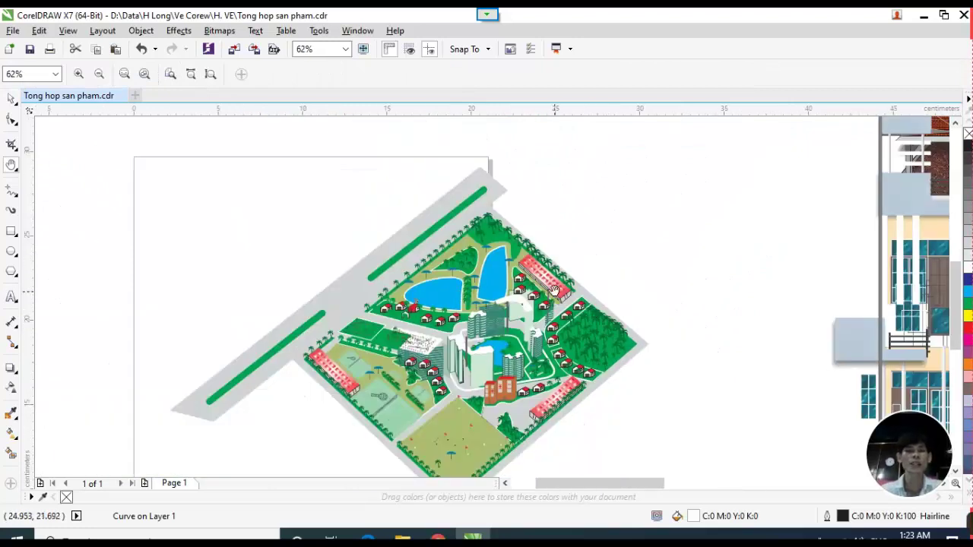
scroll(553, 293, "down", 1)
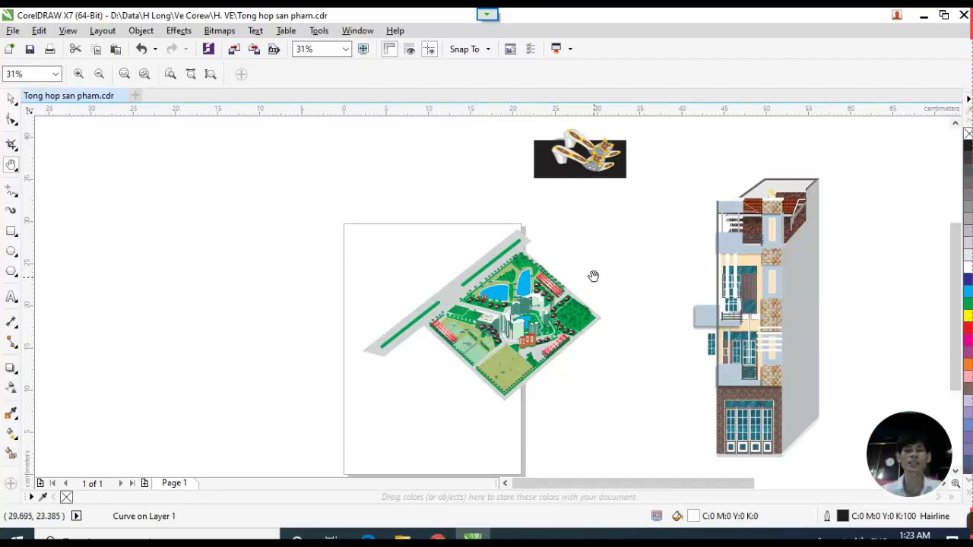
Look over the illustrations beside the site plan, from the two tall townhouses to the Saraku logo.
left_click_drag(594, 264, 542, 283)
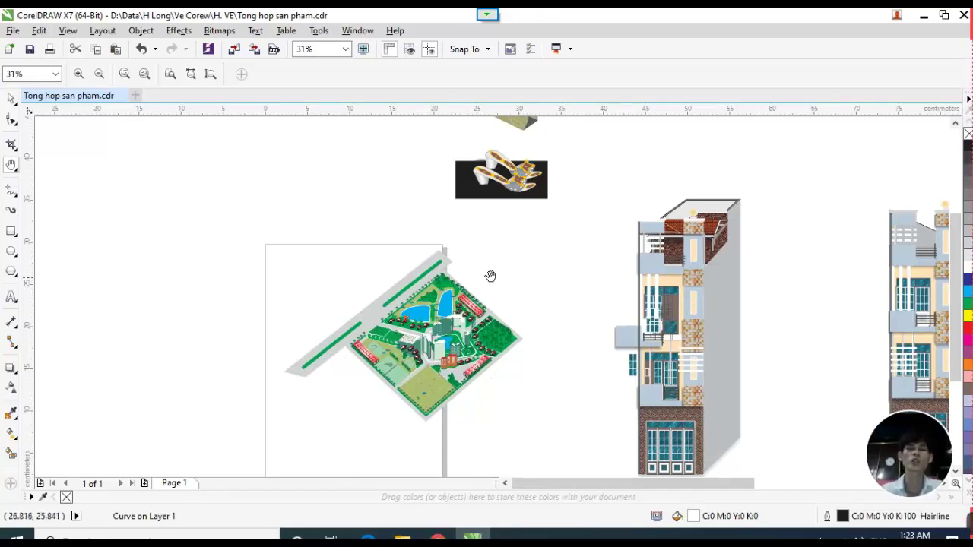
left_click_drag(625, 267, 526, 266)
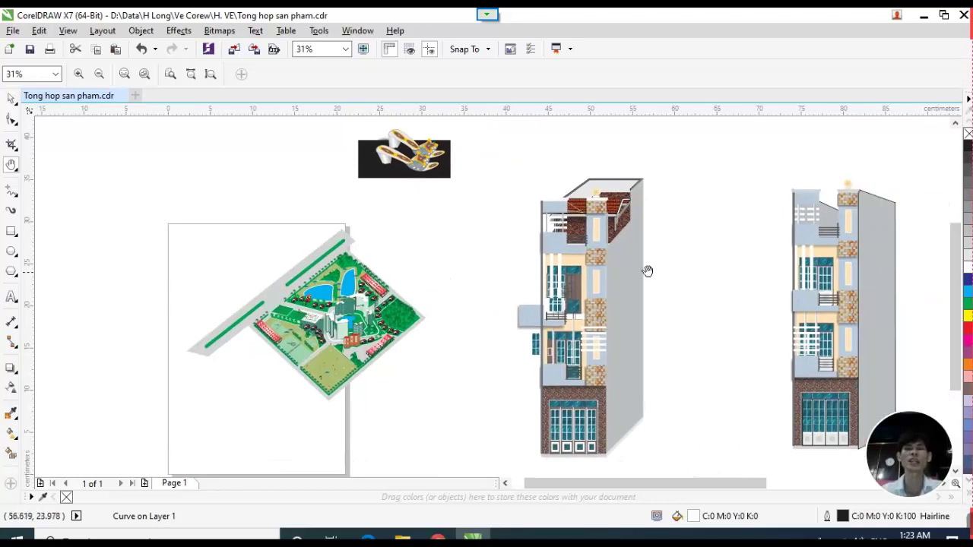
left_click_drag(647, 271, 562, 254)
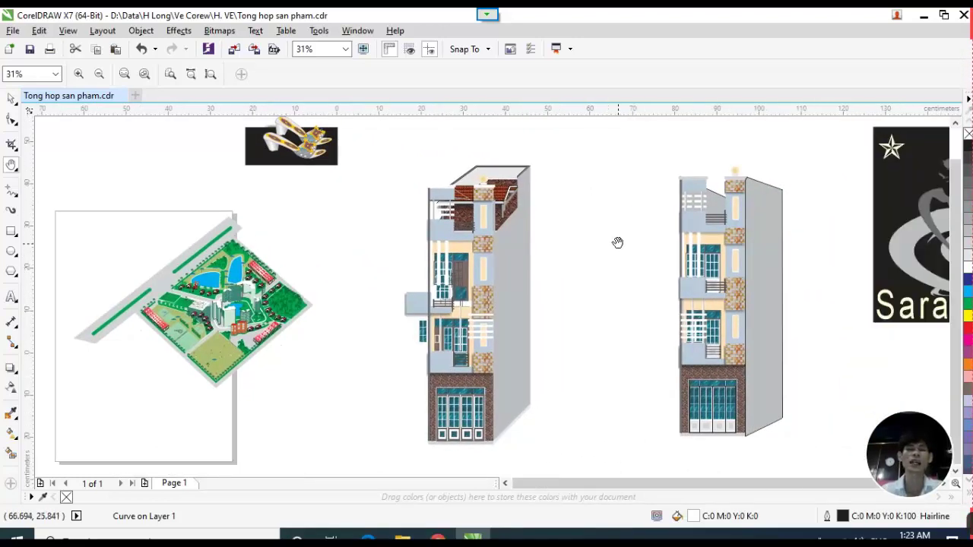
scroll(393, 273, "down", 1)
left_click_drag(616, 264, 472, 279)
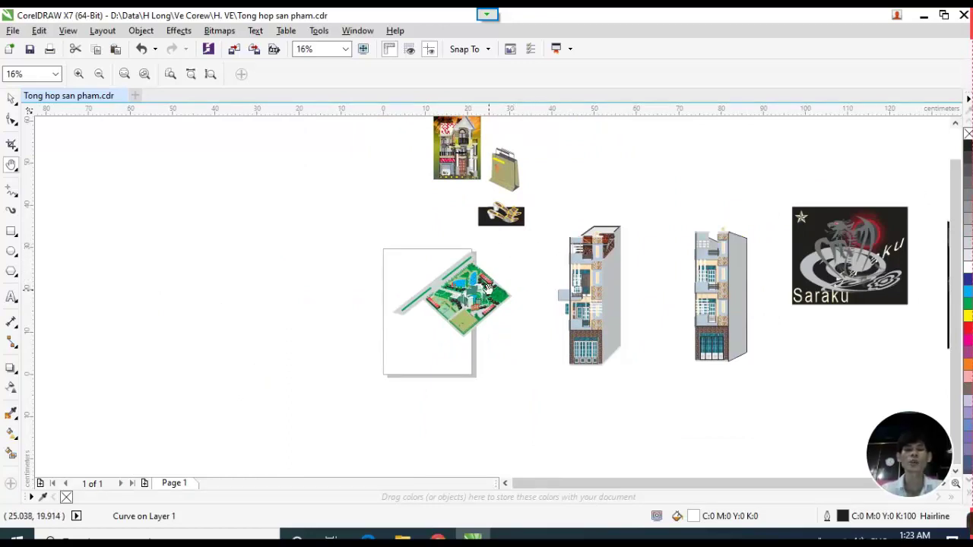
scroll(486, 287, "up", 2)
left_click_drag(523, 317, 531, 282)
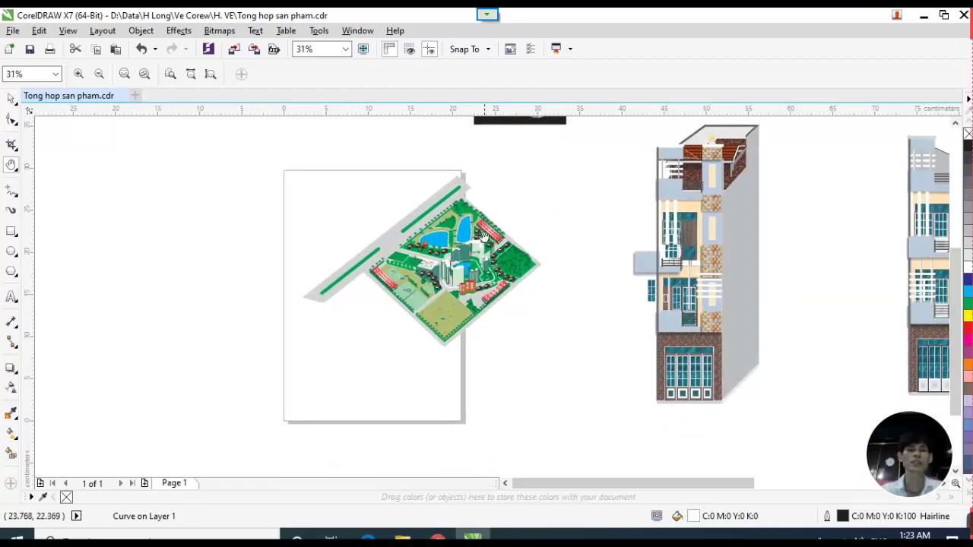
scroll(464, 263, "up", 2)
scroll(384, 255, "down", 2)
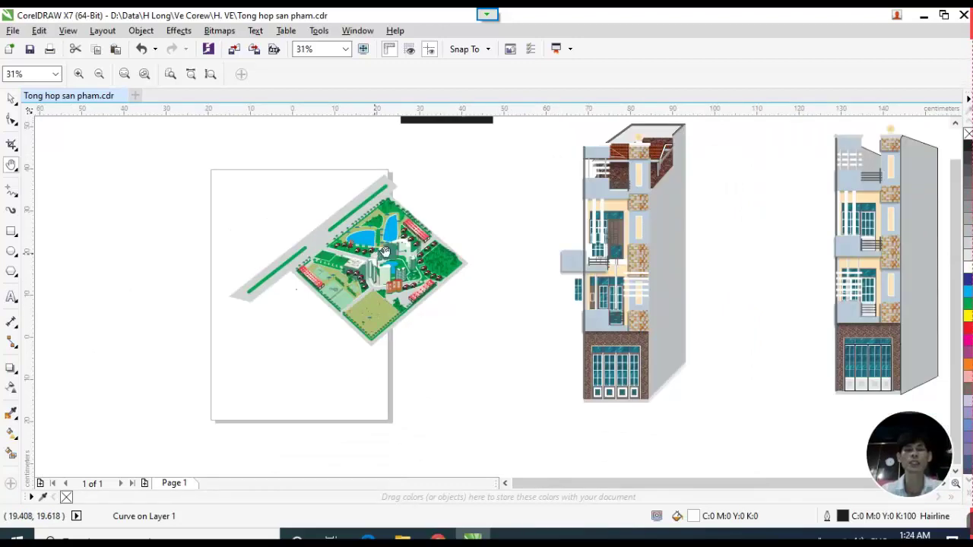
scroll(487, 248, "down", 2)
left_click_drag(552, 260, 486, 264)
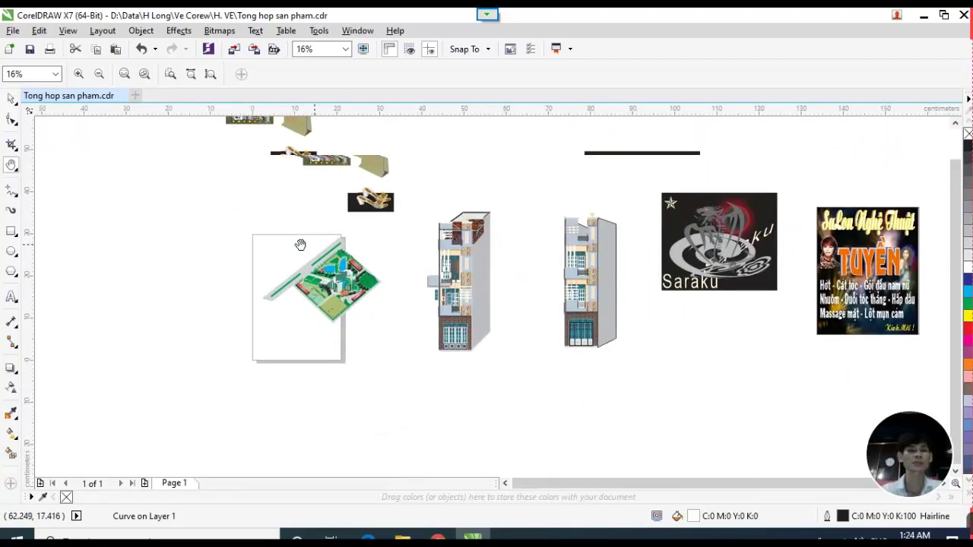
Review the first townhouse's facade against the site plan, and survey the whole sample collection through to the salon poster.
scroll(348, 299, "up", 4)
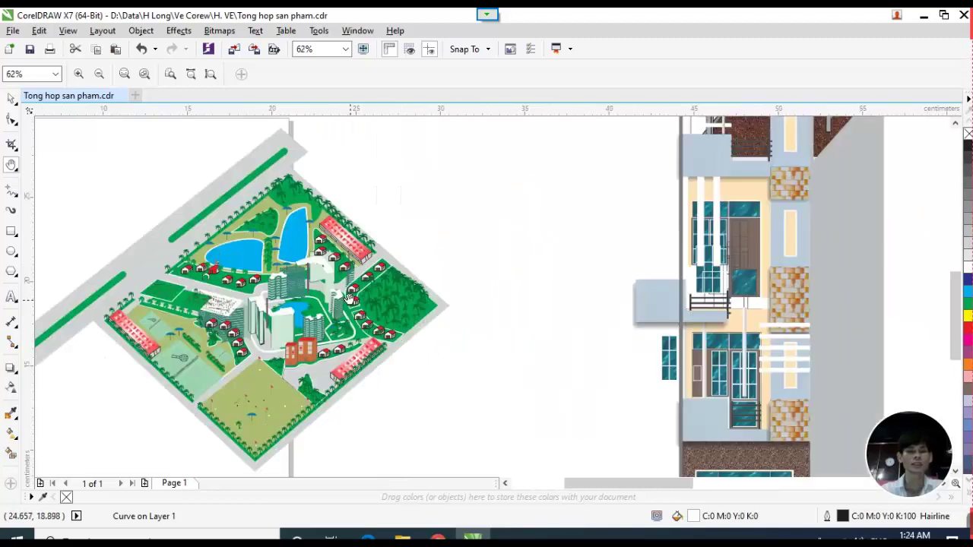
left_click_drag(684, 278, 528, 278)
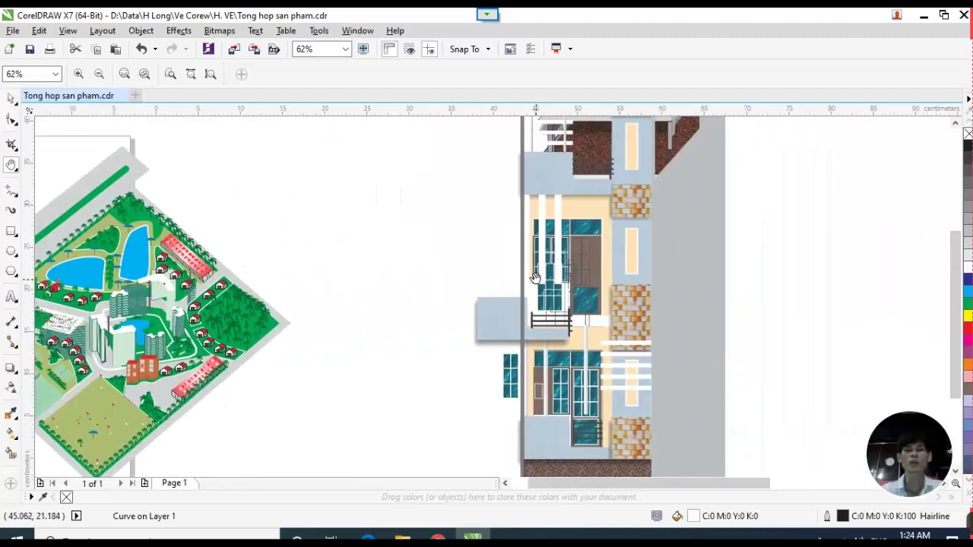
scroll(527, 278, "down", 2)
left_click_drag(591, 274, 456, 274)
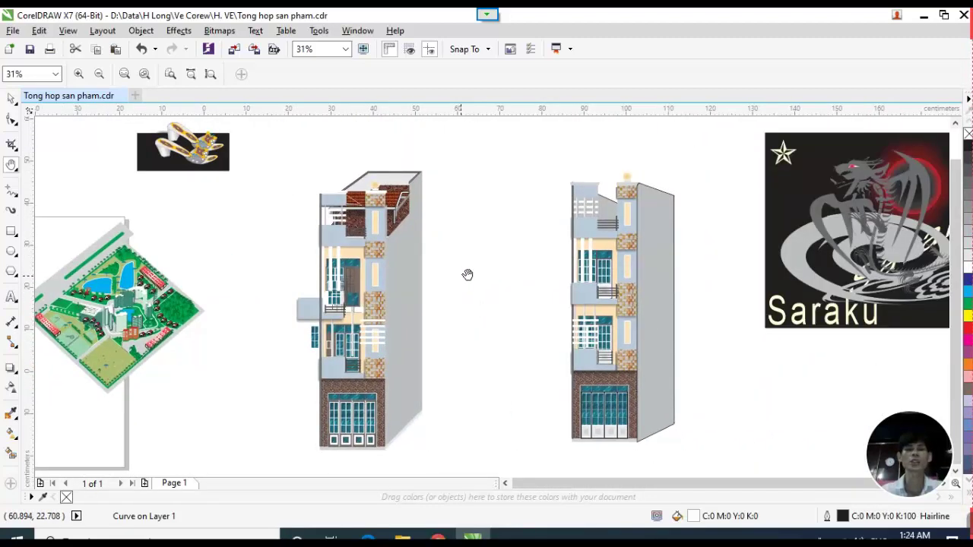
scroll(569, 287, "down", 2)
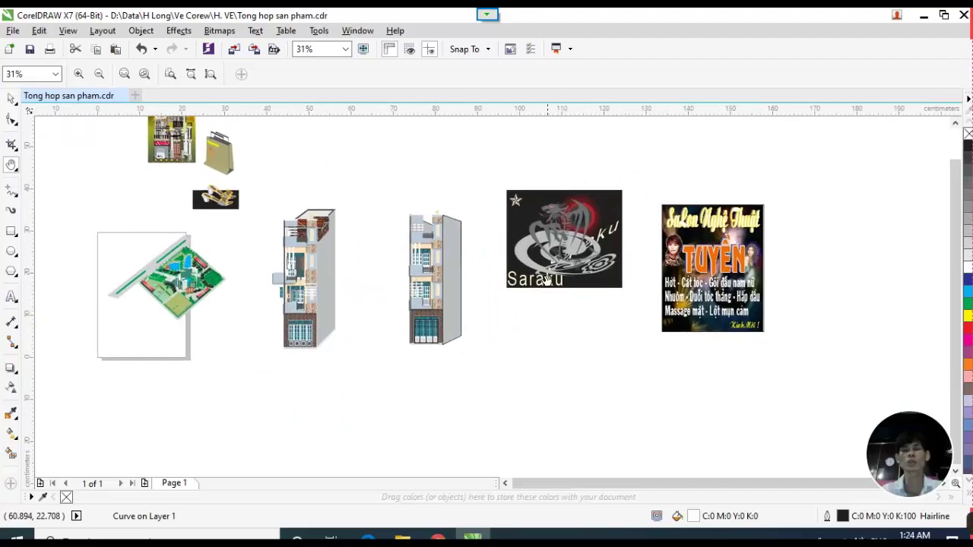
scroll(703, 261, "down", 2)
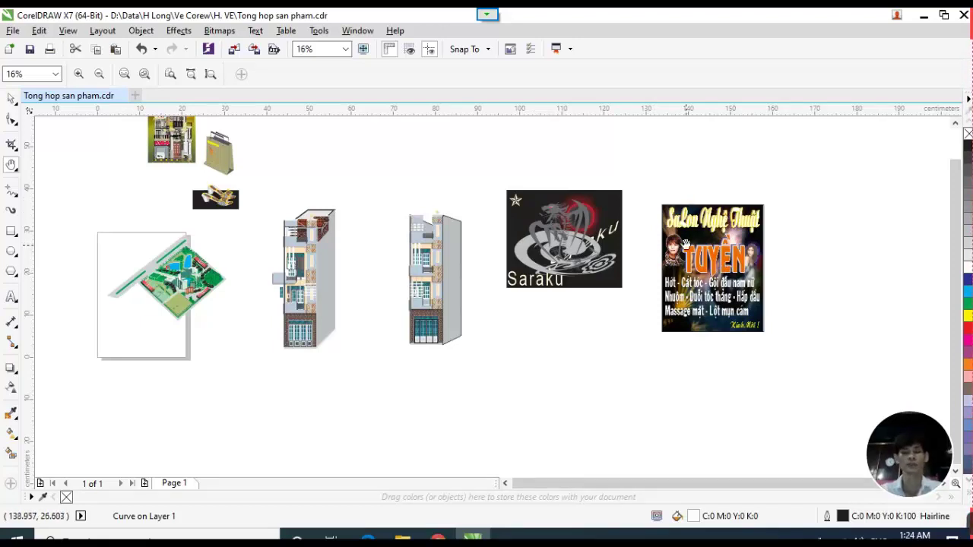
left_click_drag(352, 243, 464, 273)
left_click_drag(520, 238, 453, 267)
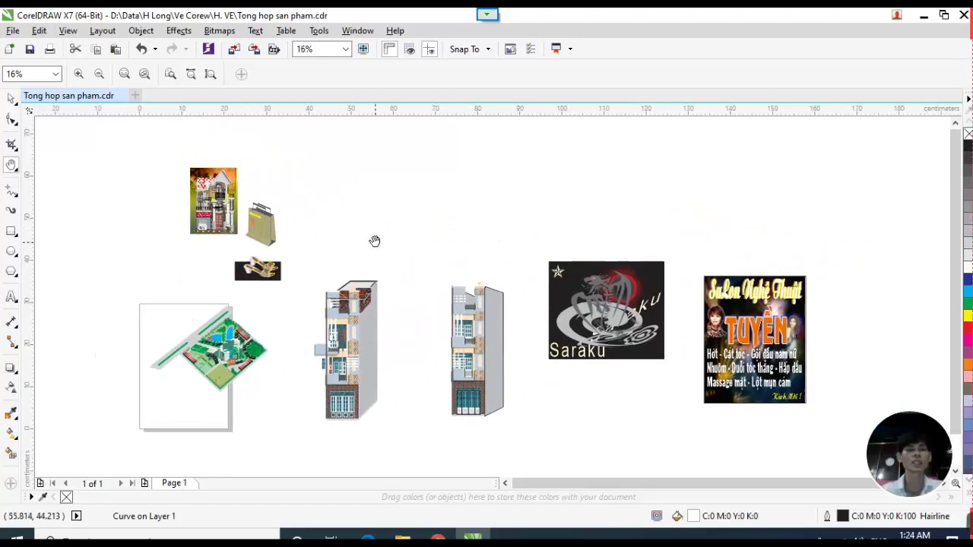
scroll(375, 241, "down", 1)
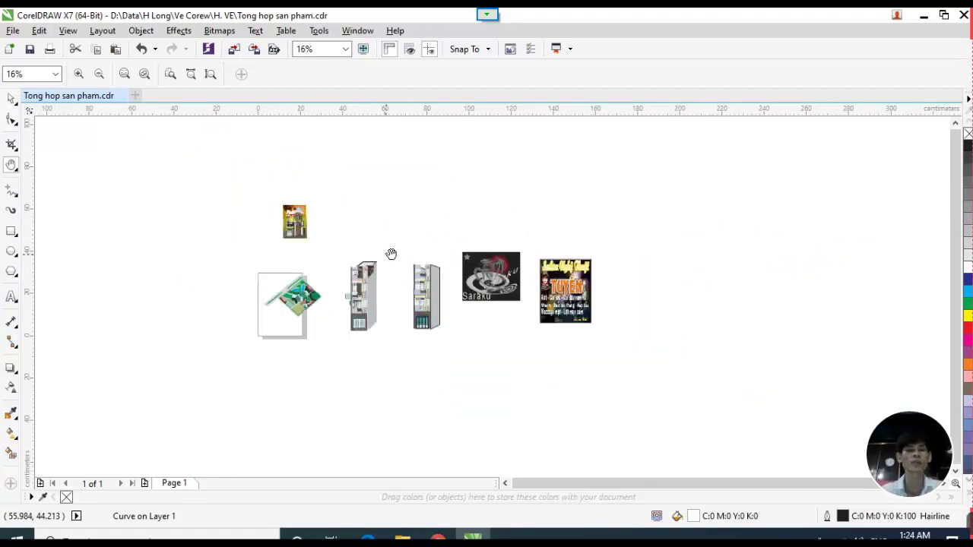
Place copies of the villa, paper bag and sandals illustrations on the page and deselect them.
left_click(12, 98)
left_click(204, 206)
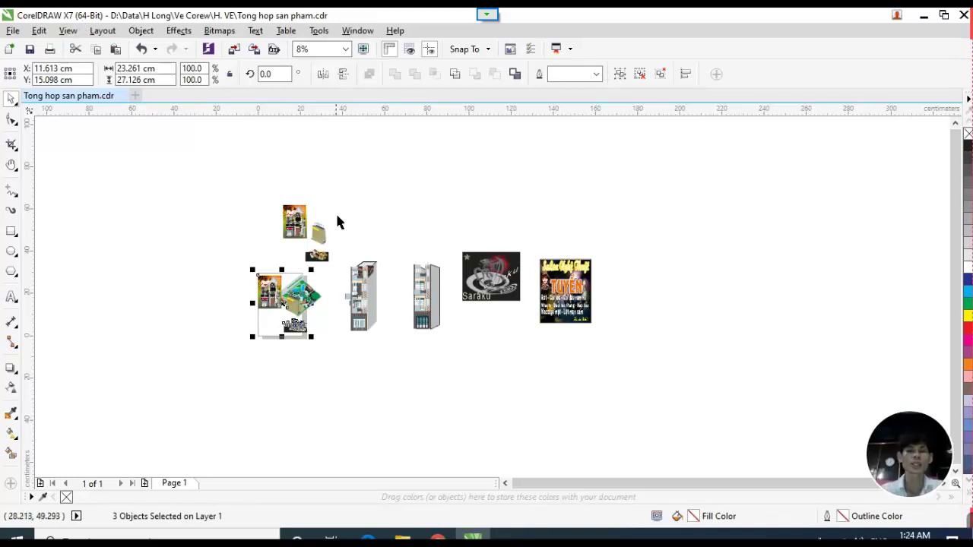
left_click(191, 202)
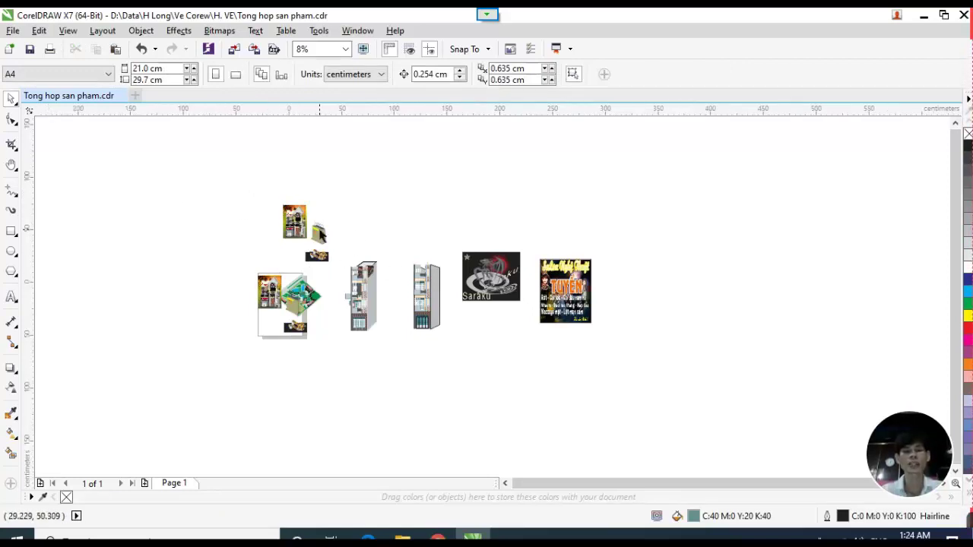
scroll(319, 234, "down", 2)
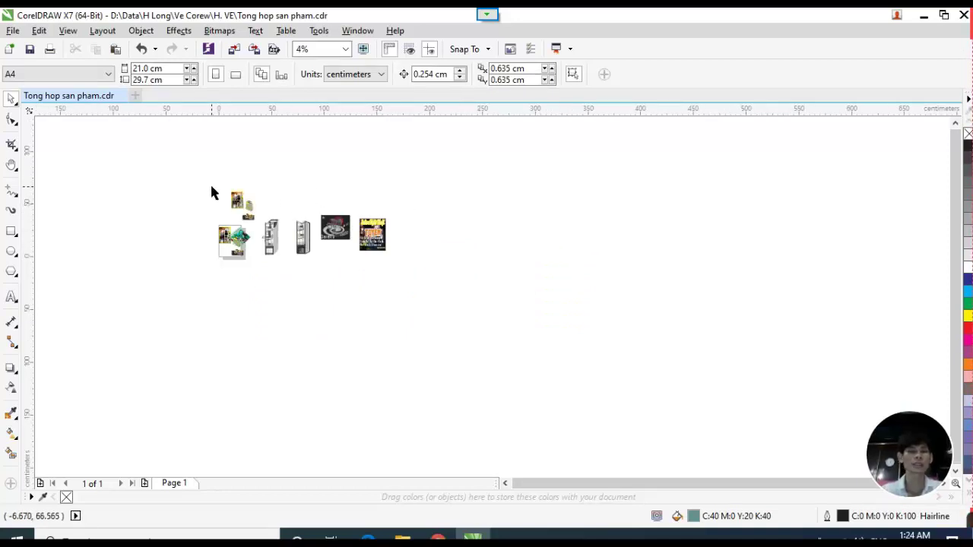
key("h")
scroll(211, 187, "up", 1)
left_click_drag(201, 183, 274, 168)
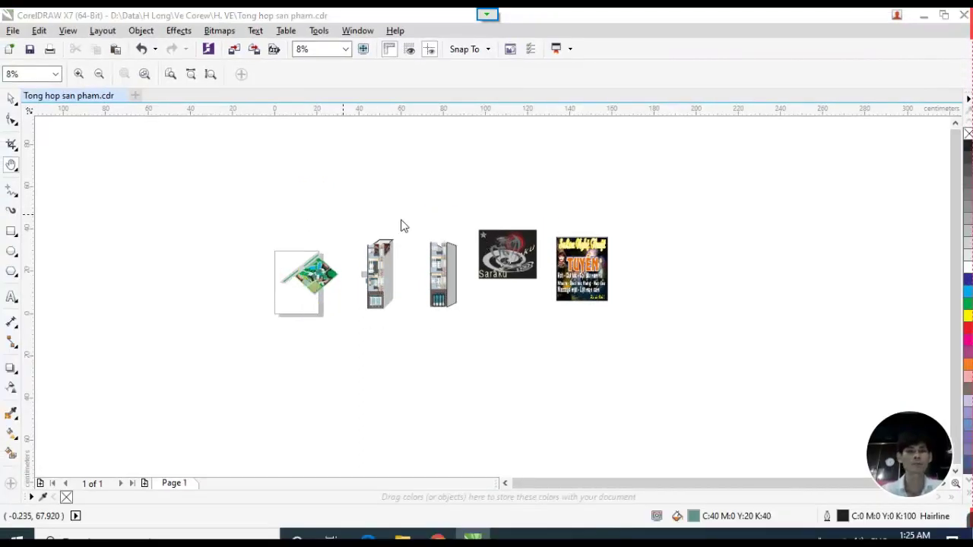
Close Tong hop san pham.cdr and exit the program without saving the changes.
key("ctrl+n")
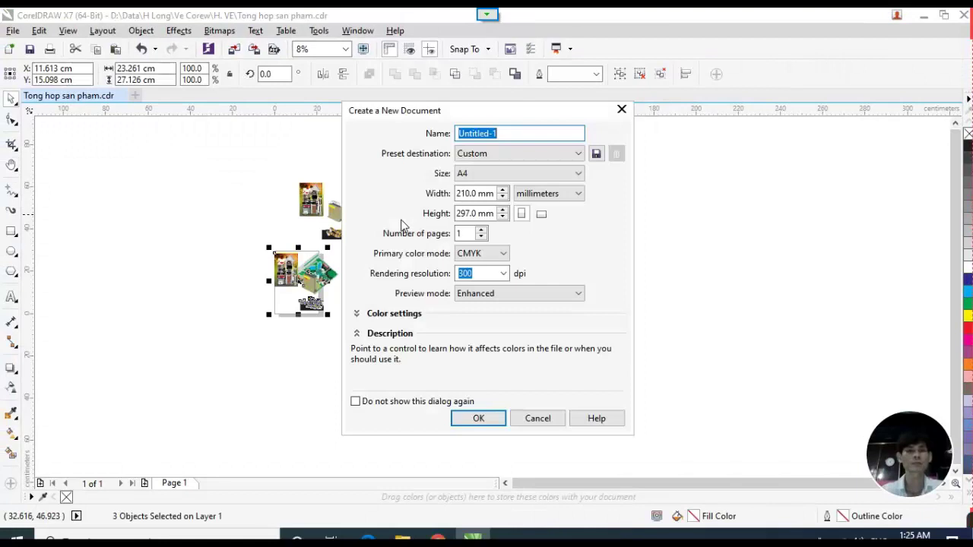
left_click(622, 110)
left_click(689, 255)
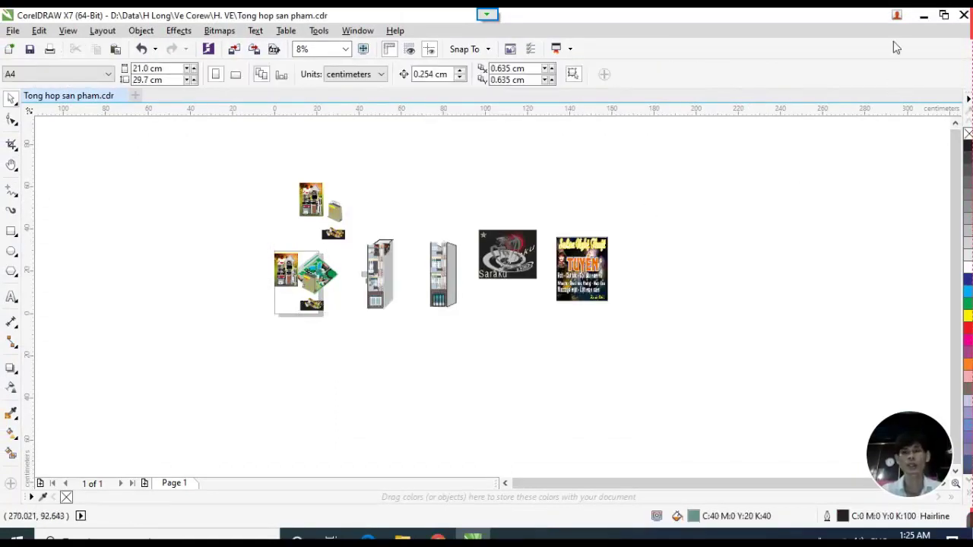
left_click(963, 15)
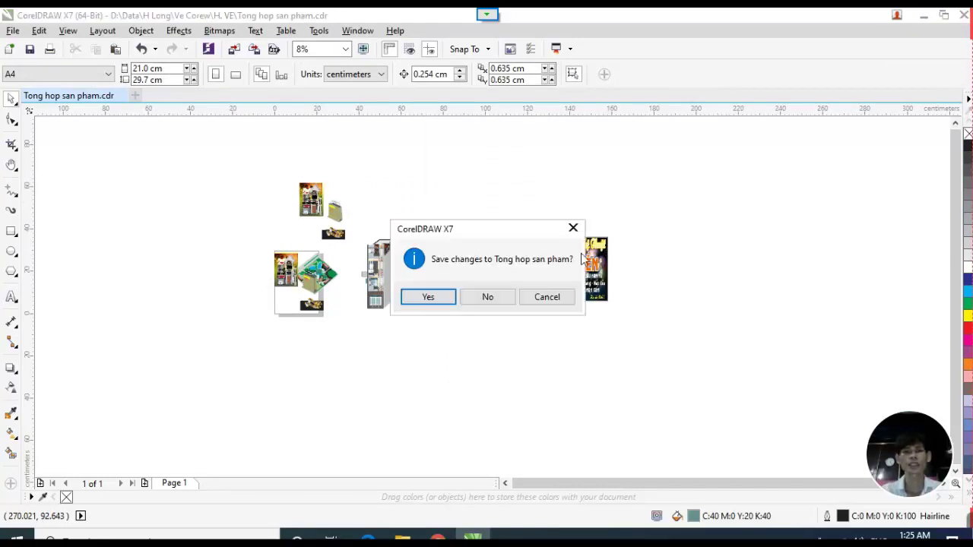
left_click(496, 299)
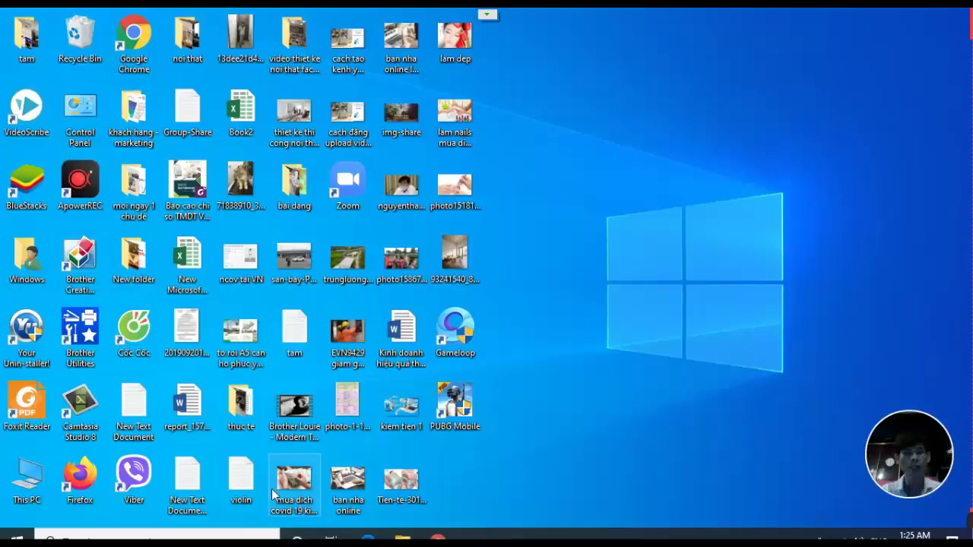
Launch CorelDRAW X7 with a new A4 document at its default settings, and close it again.
left_click(235, 537)
type("co")
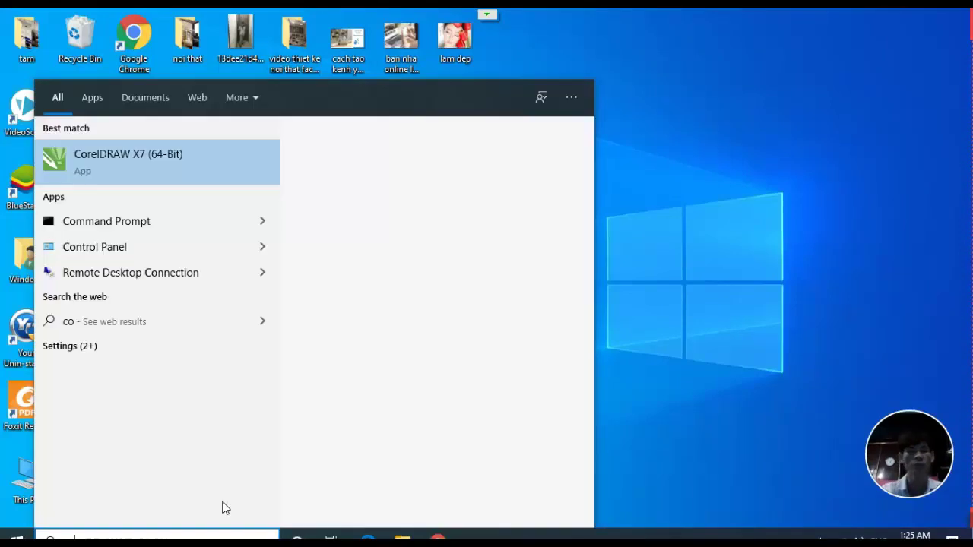
left_click(151, 172)
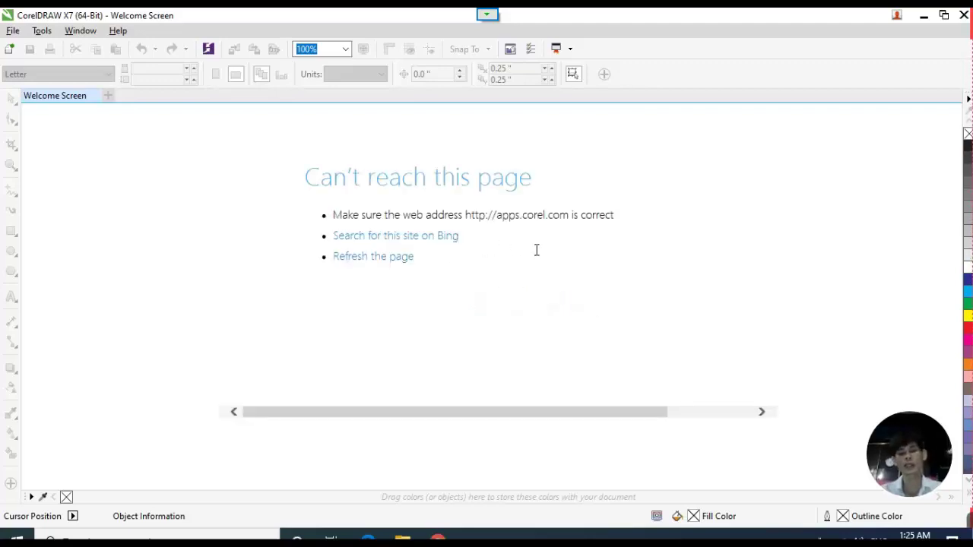
key("ctrl+n")
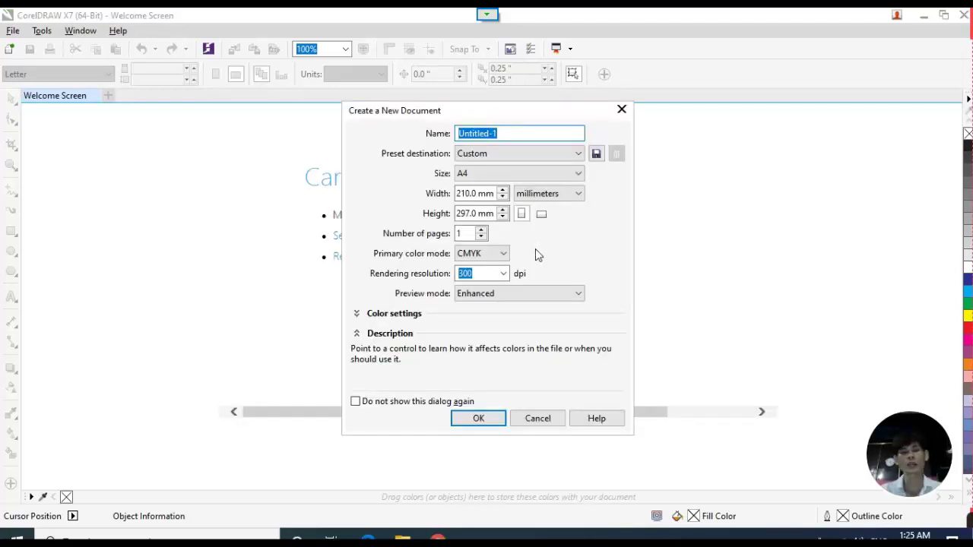
left_click(487, 422)
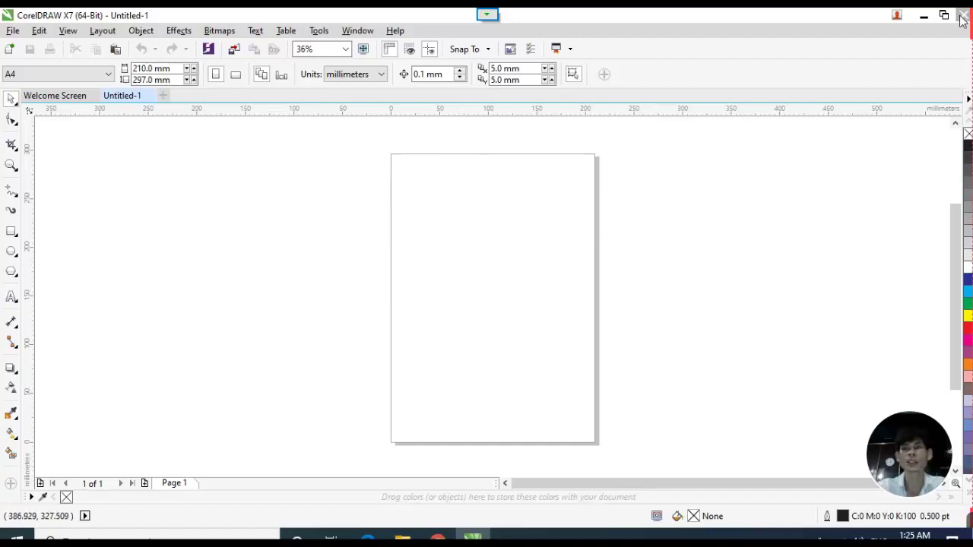
key("super+d")
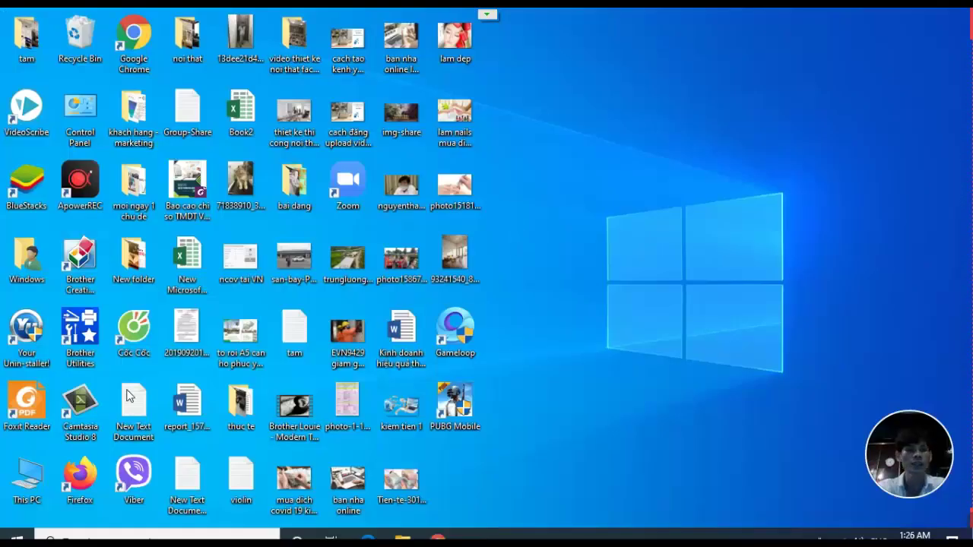
Launch CorelDRAW X7 and bring up the settings for creating a new document.
left_click(207, 536)
type("c")
left_click(163, 145)
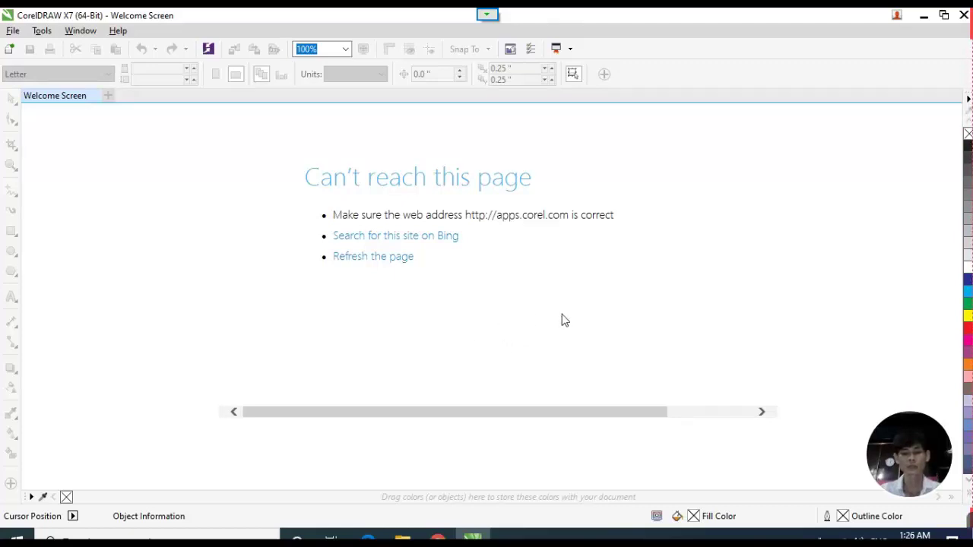
key("ctrl+n")
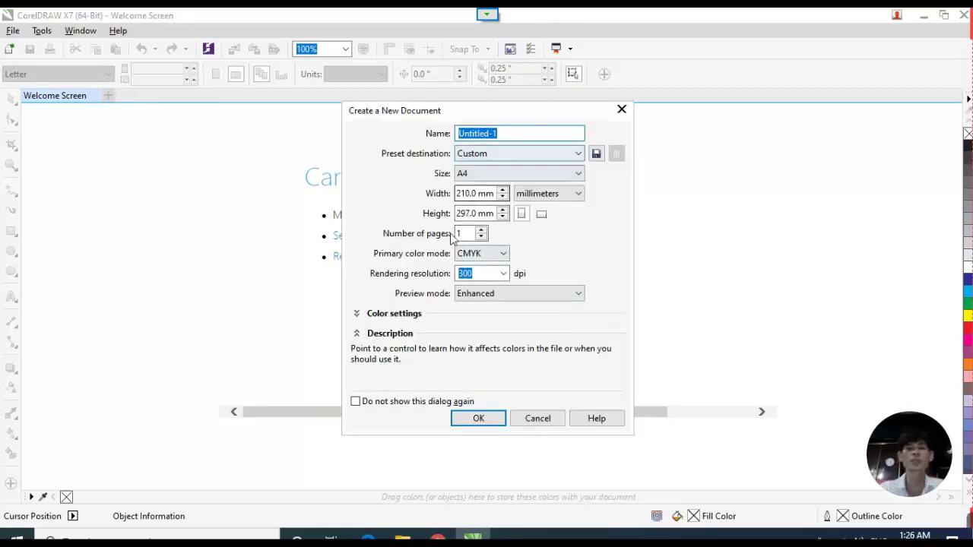
left_click(622, 109)
left_click(12, 31)
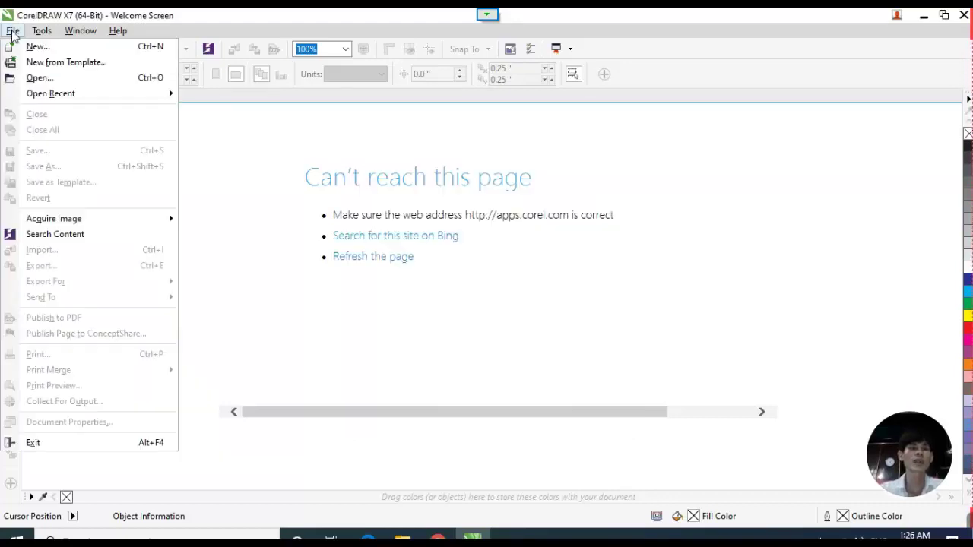
left_click(93, 50)
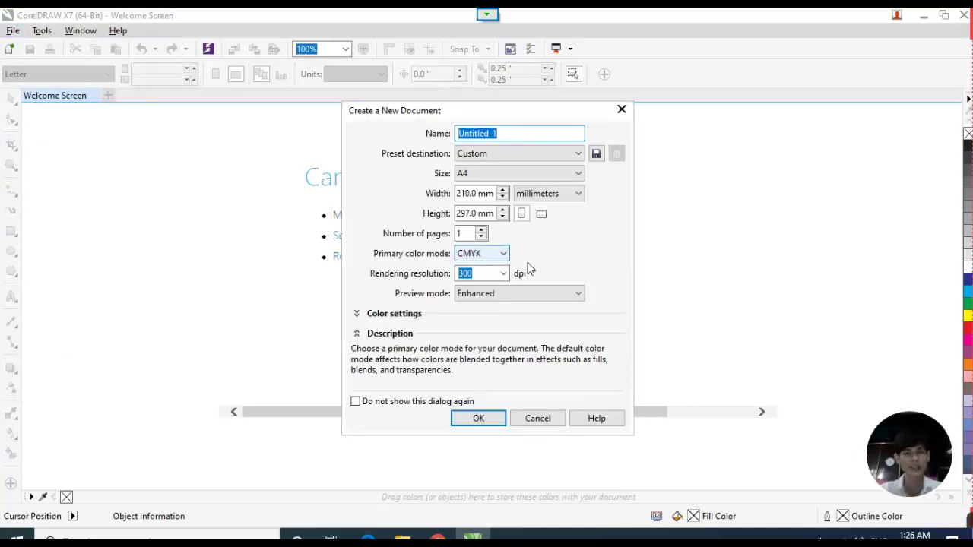
Review the new document's name, preset destination and page size options, leaving the page at A4.
left_click(555, 174)
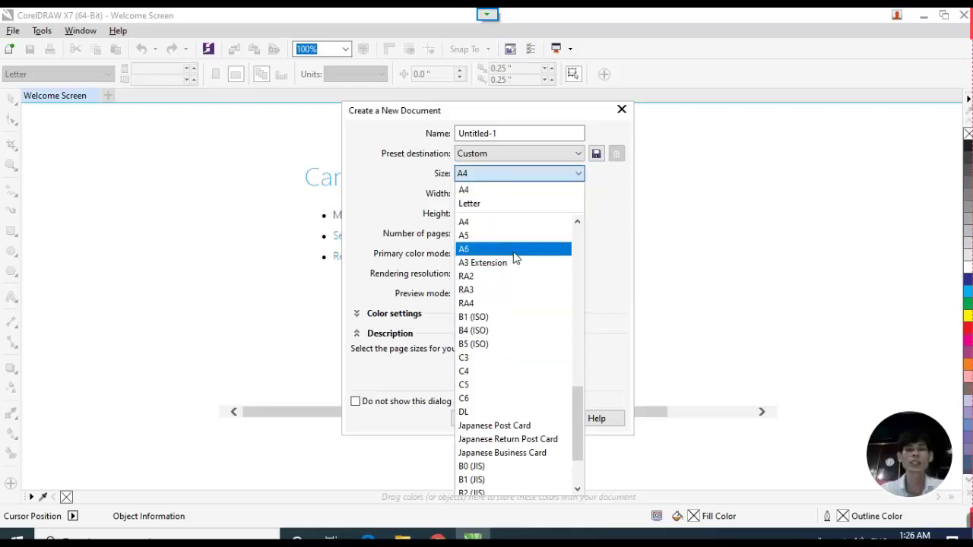
left_click(510, 133)
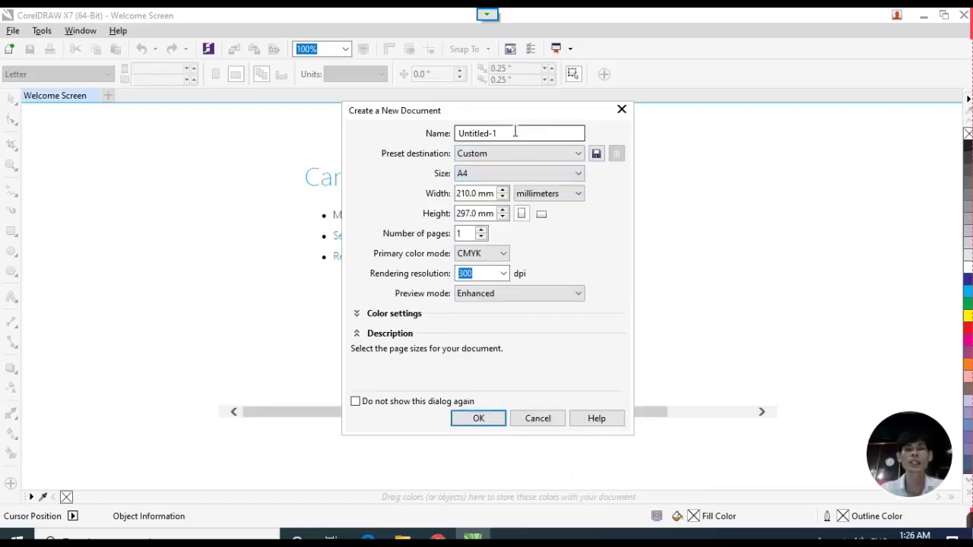
left_click(509, 133)
left_click(559, 155)
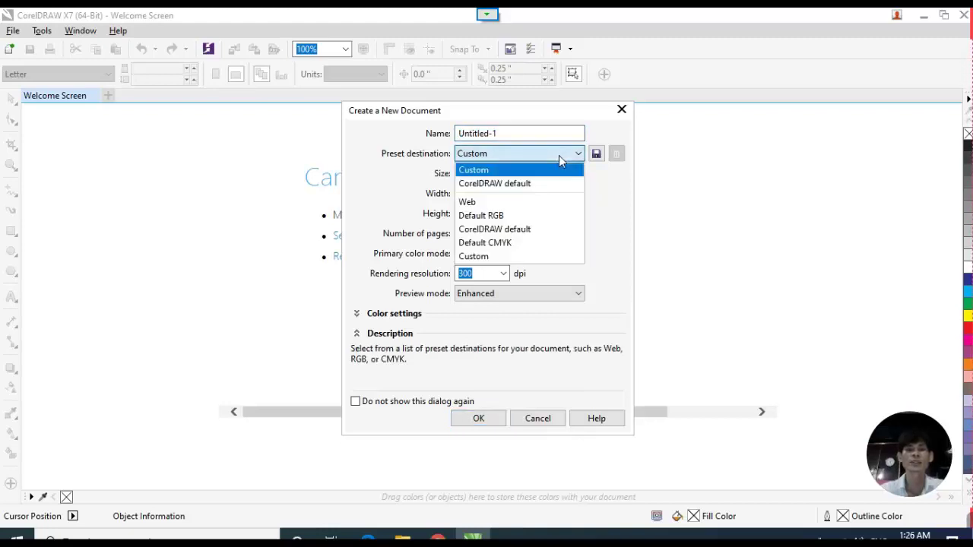
left_click(513, 132)
left_click(502, 134)
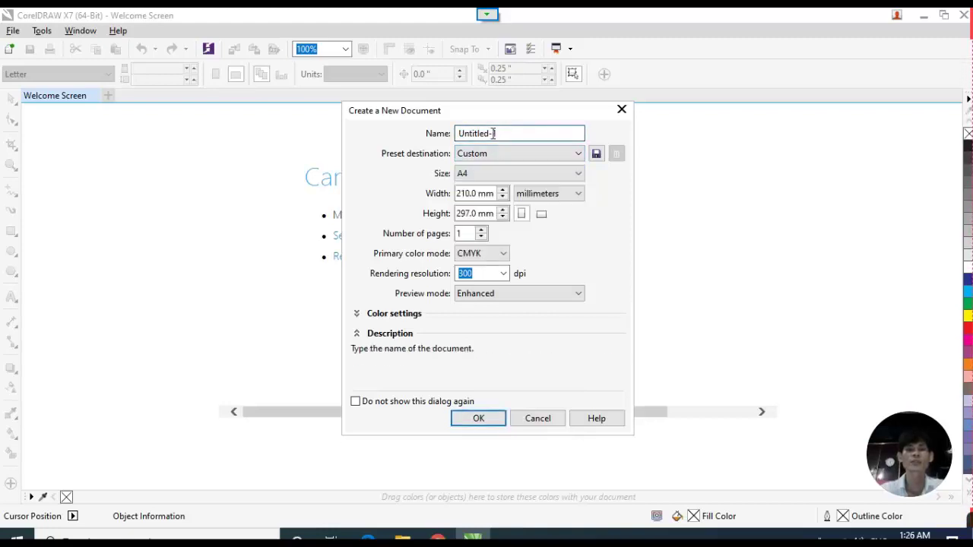
double_click(494, 133)
left_click(524, 172)
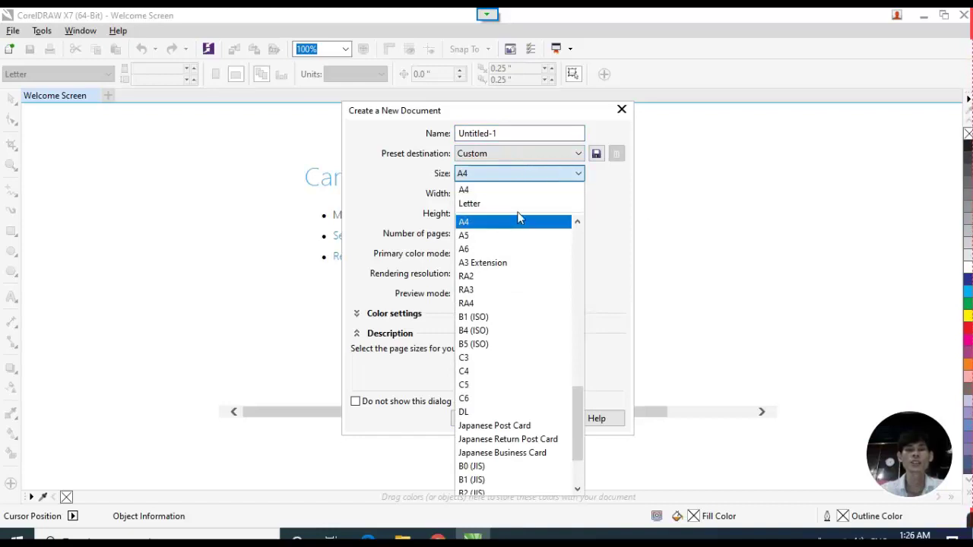
left_click(758, 225)
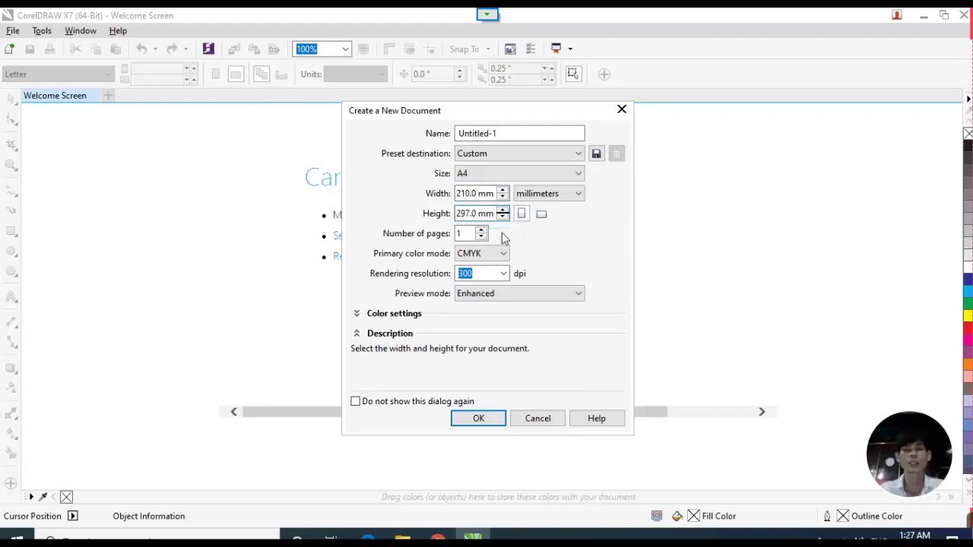
Check the 300 dpi resolution and the color modes, and create the A4 document in CMYK.
left_click(478, 272)
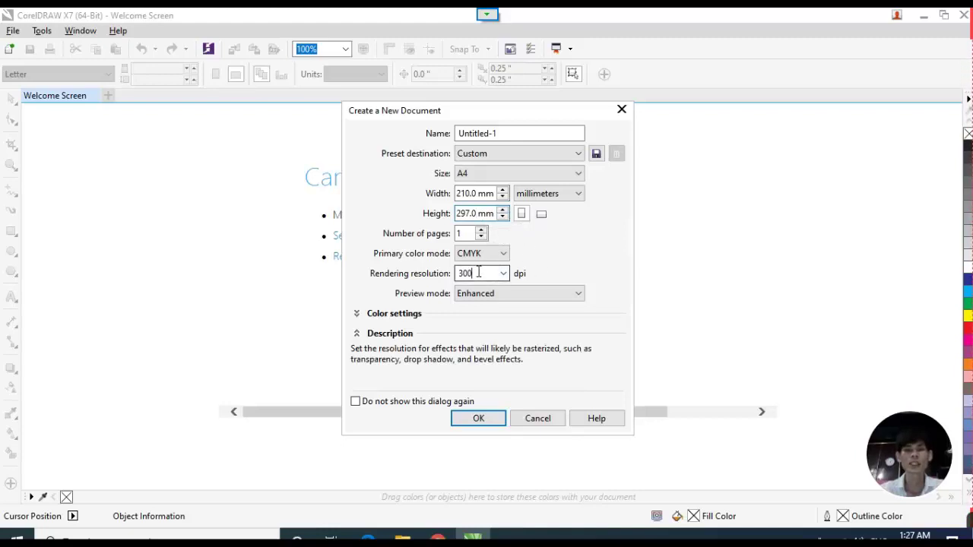
left_click_drag(489, 273, 416, 281)
left_click(485, 255)
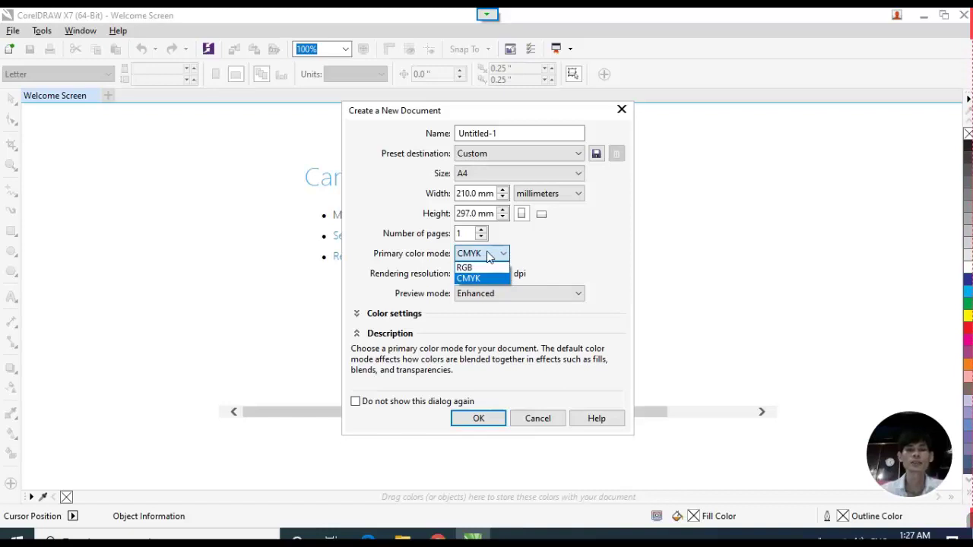
left_click(571, 251)
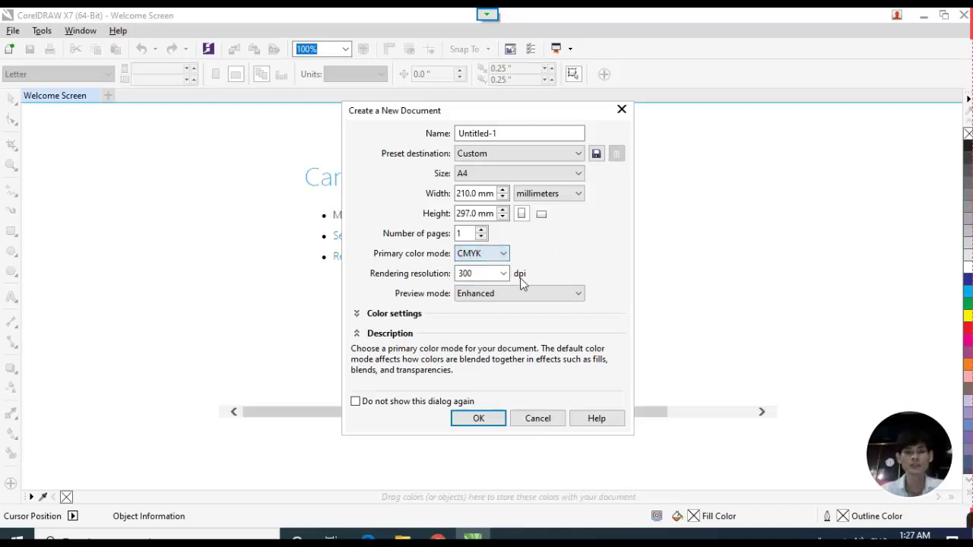
left_click(479, 418)
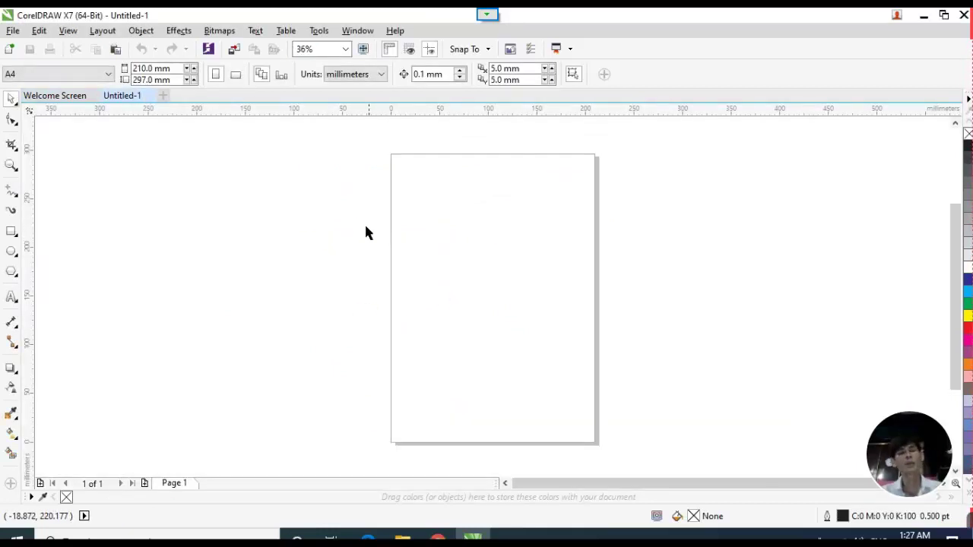
left_click_drag(369, 145, 658, 453)
scroll(415, 248, "down", 2)
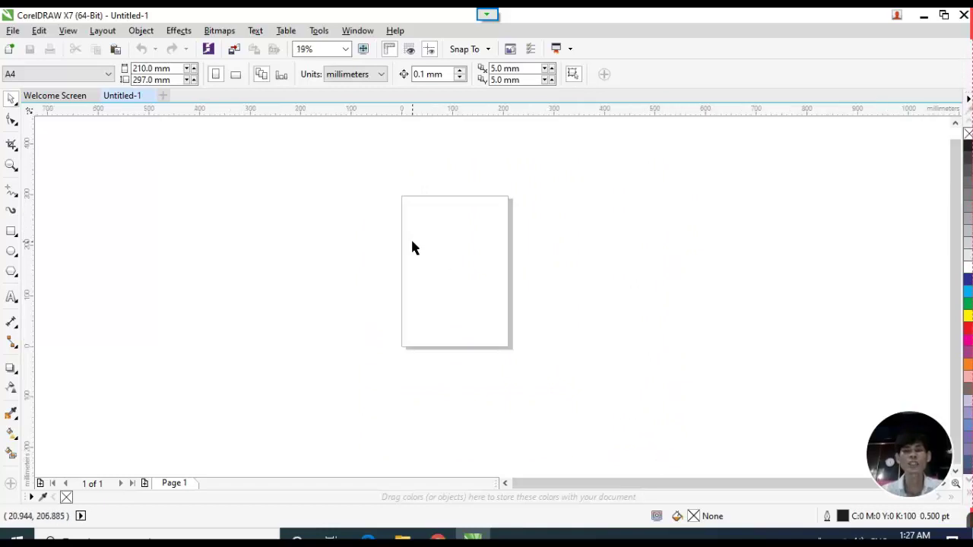
scroll(413, 246, "up", 2)
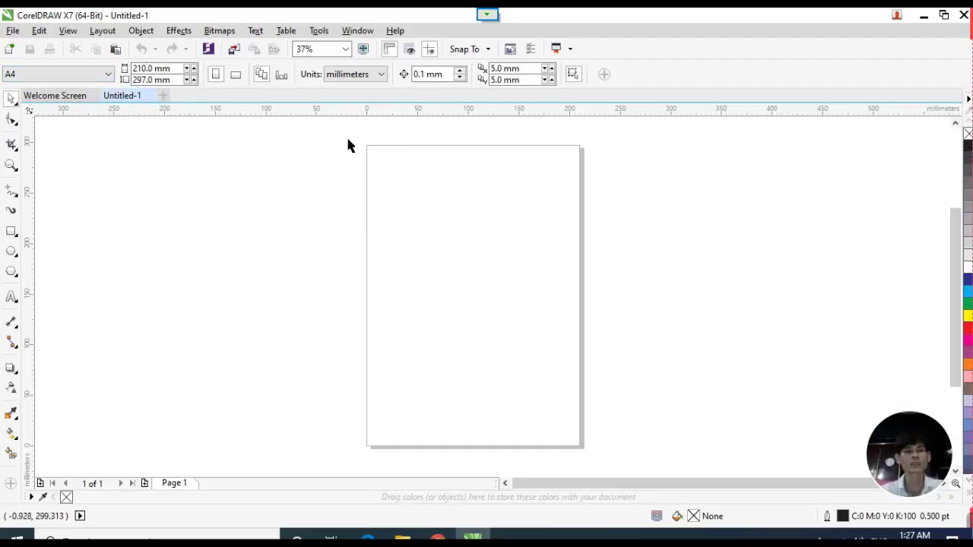
left_click_drag(344, 137, 652, 459)
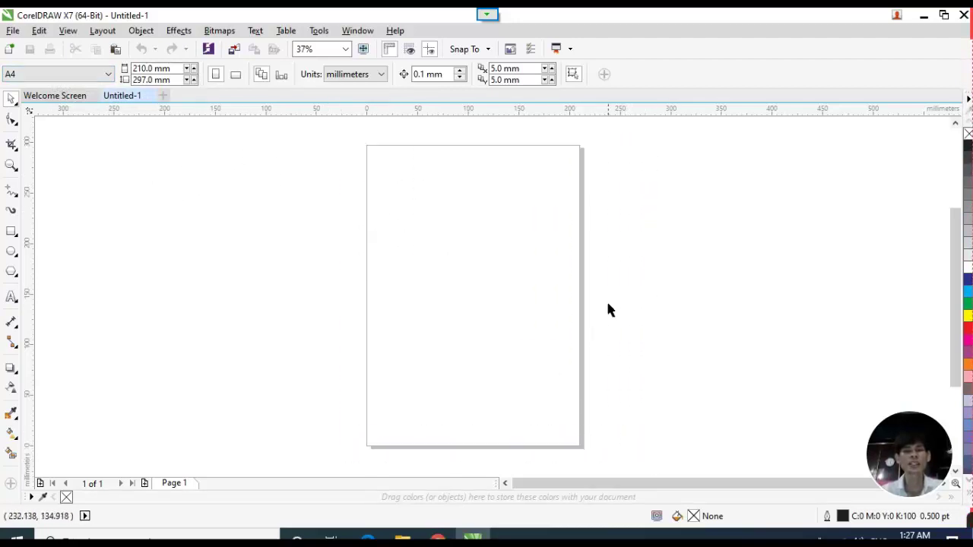
left_click_drag(341, 139, 638, 448)
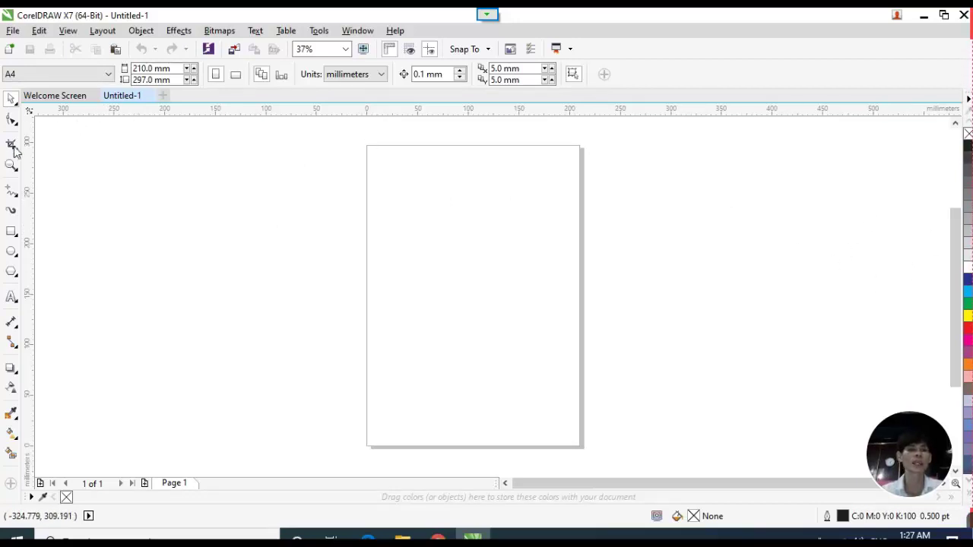
Draw eight rectangles of various sizes freehand with the Rectangle tool, on the page and in the empty areas around it.
left_click(11, 231)
left_click_drag(128, 178, 252, 260)
left_click_drag(420, 217, 551, 313)
left_click_drag(667, 228, 799, 304)
left_click_drag(852, 209, 898, 245)
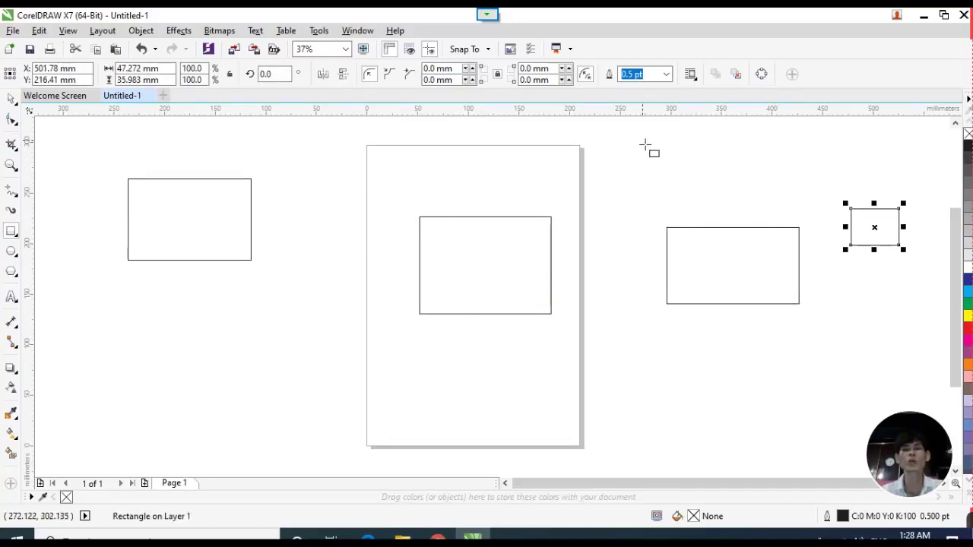
left_click_drag(644, 142, 736, 204)
left_click_drag(424, 146, 499, 175)
left_click_drag(240, 308, 357, 399)
left_click_drag(128, 339, 310, 373)
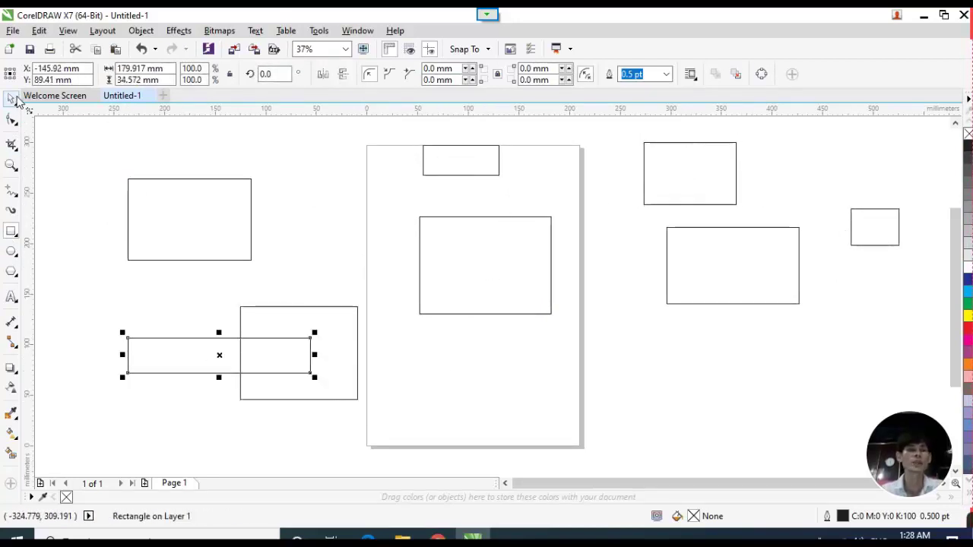
Delete all the rectangles on and around the page.
left_click(12, 99)
left_click(105, 176)
left_click_drag(82, 156, 395, 430)
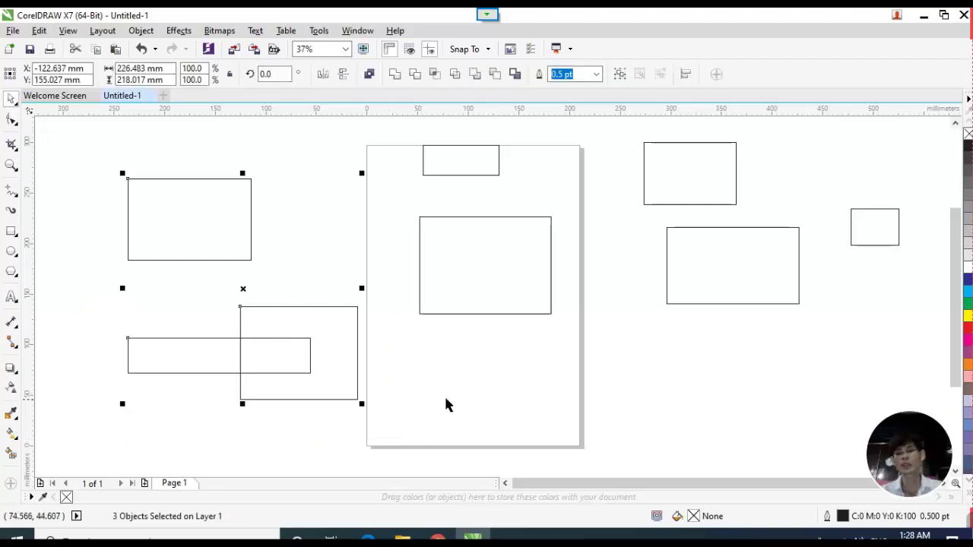
key("Delete")
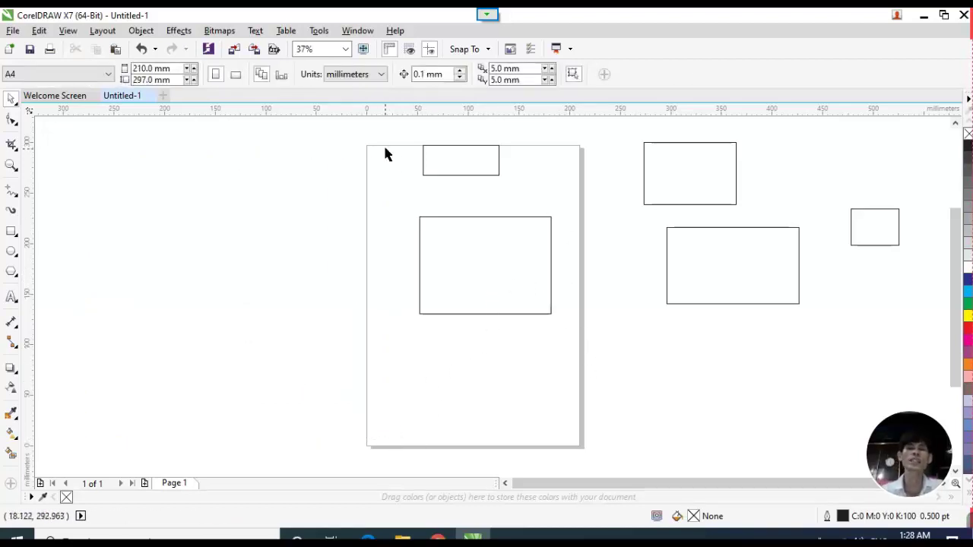
left_click_drag(385, 152, 919, 366)
key("Delete")
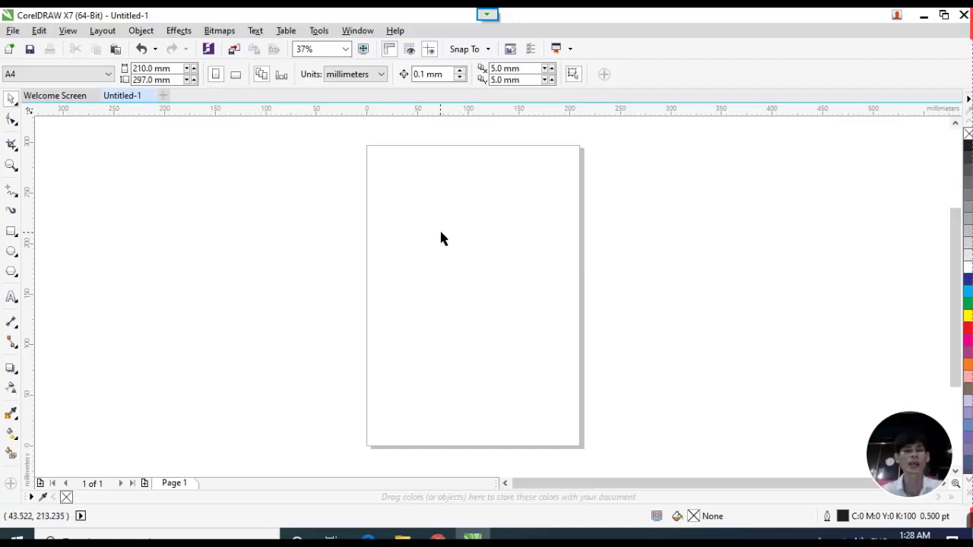
Try the Letter page size and set the page to A5.
left_click(104, 73)
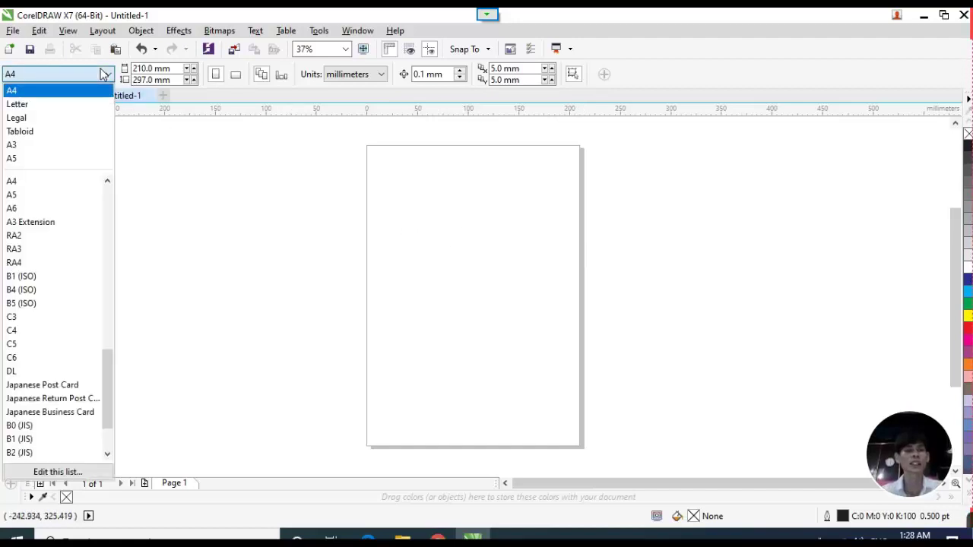
left_click(54, 104)
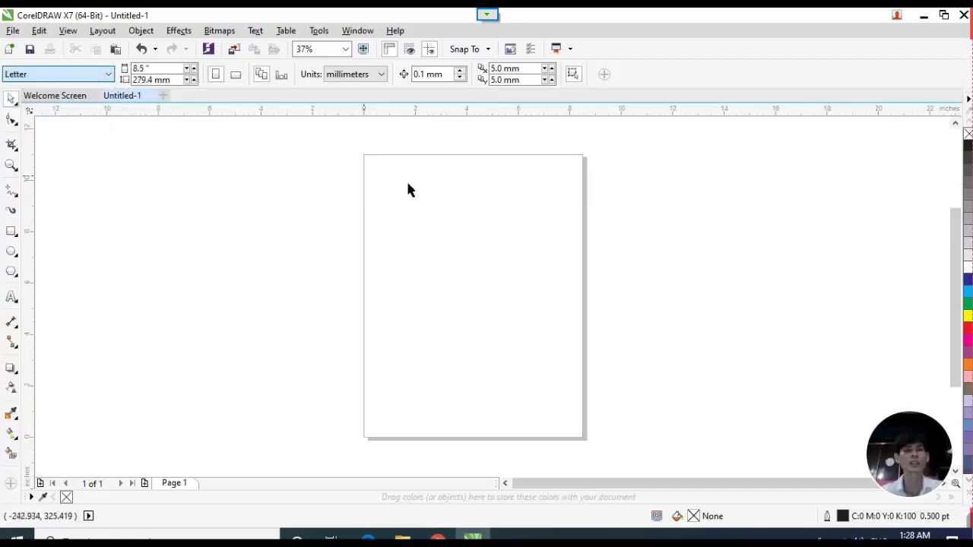
left_click(80, 74)
left_click(32, 160)
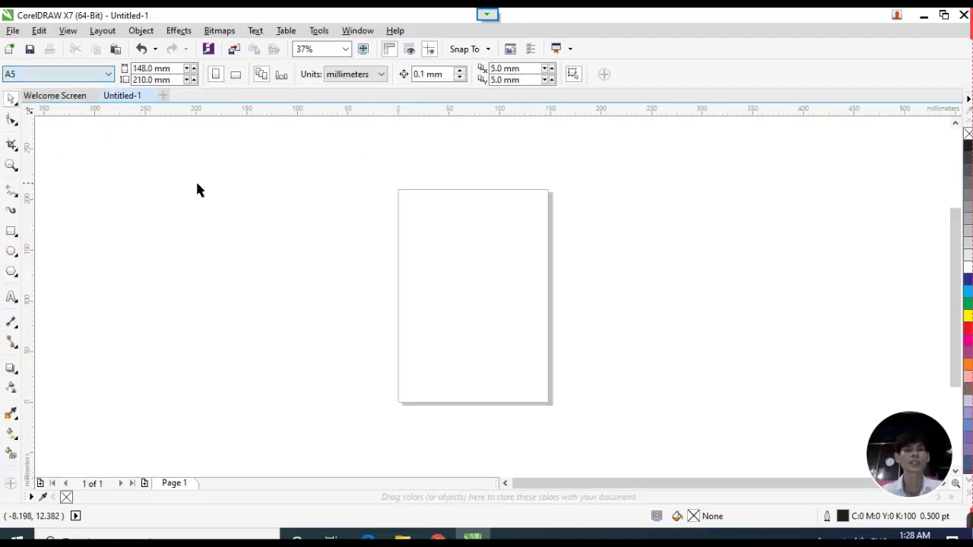
Set the page size to A4 and switch the page to landscape orientation.
left_click(46, 74)
left_click(14, 119)
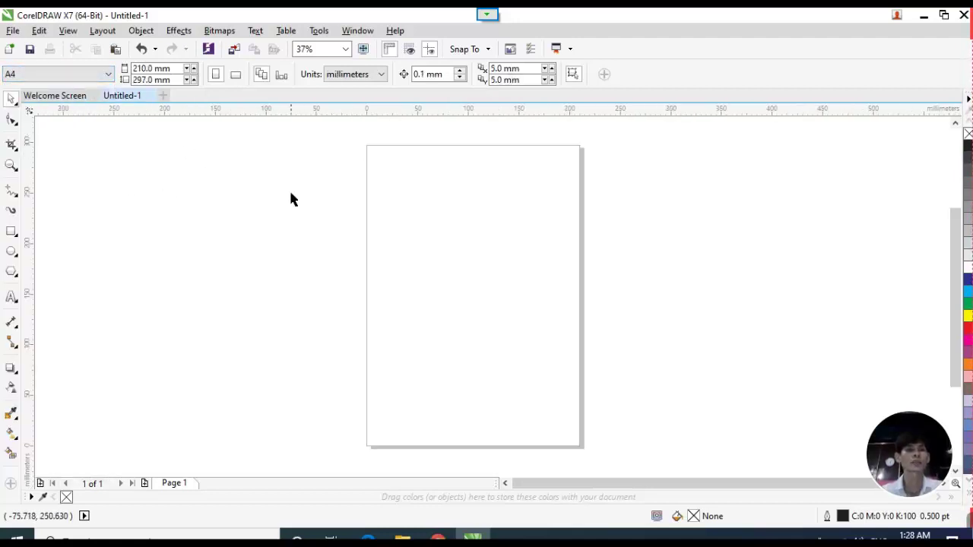
left_click(236, 75)
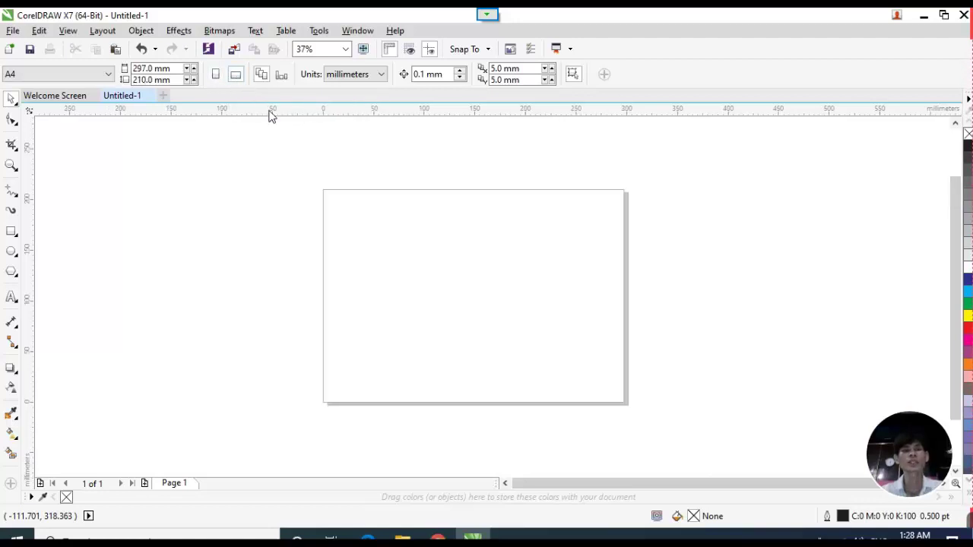
left_click(215, 75)
left_click(234, 76)
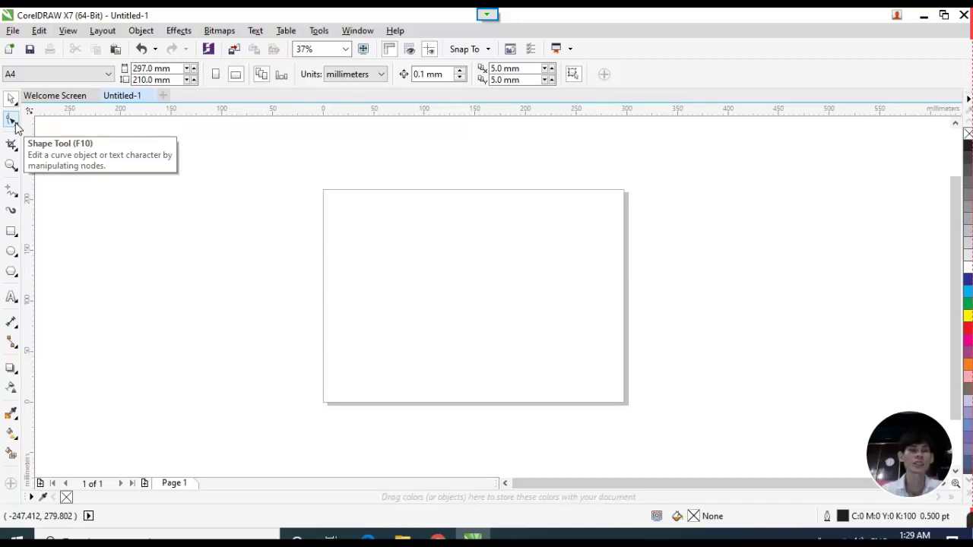
Draw a rectangle about 259 × 145 mm across the page's left edge and show its corner nodes with the Shape tool.
left_click(9, 231)
left_click_drag(193, 196, 457, 343)
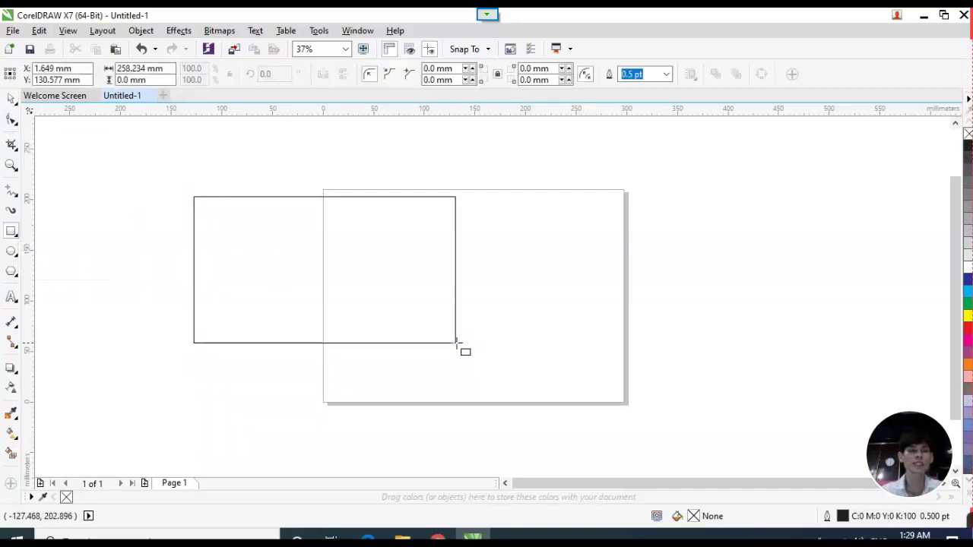
left_click(12, 98)
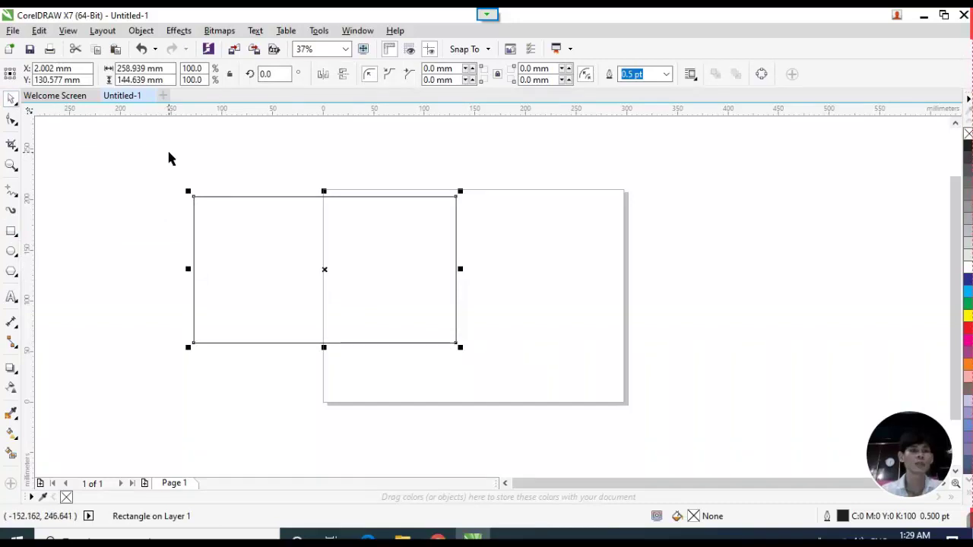
left_click(11, 122)
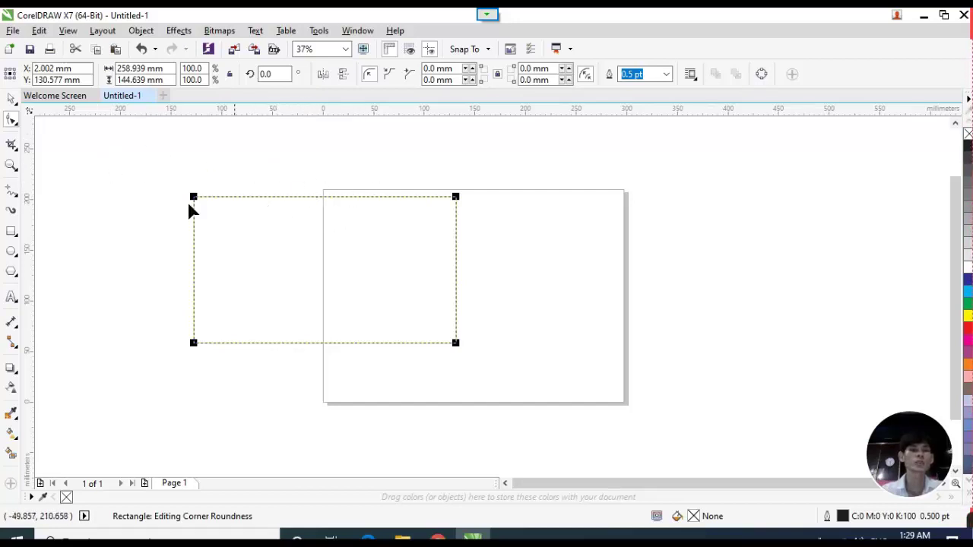
Try the Freehand tool with two test curves around the page, deleting each one.
left_click(12, 190)
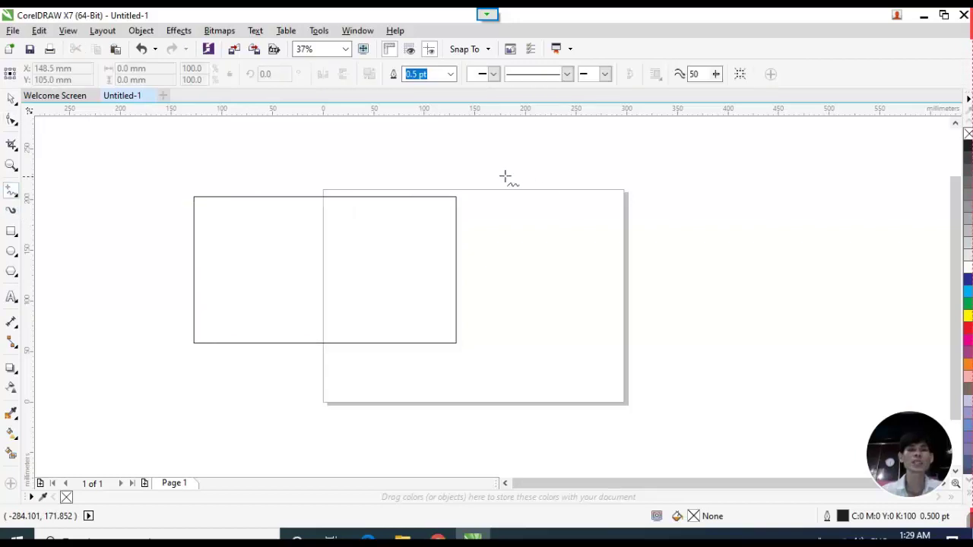
left_click_drag(475, 167, 770, 172)
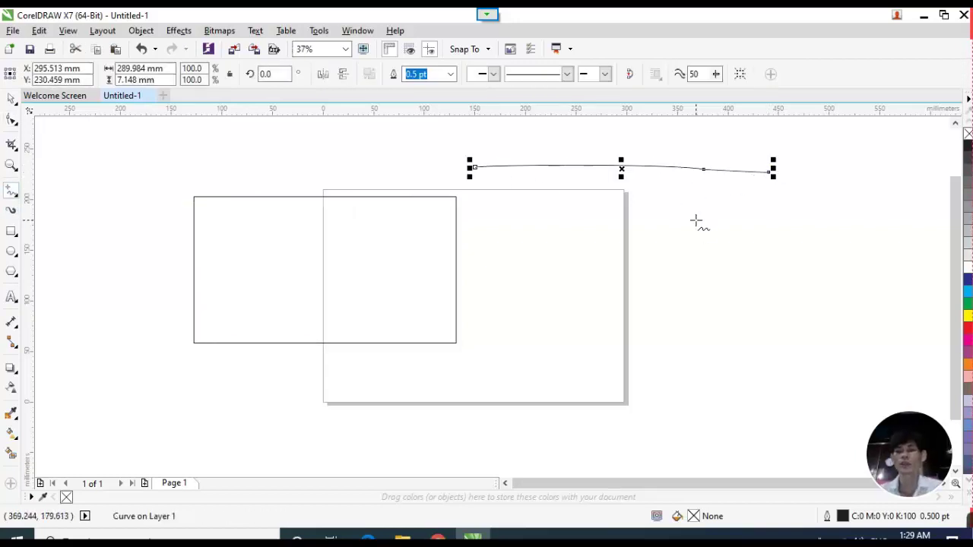
key("Delete")
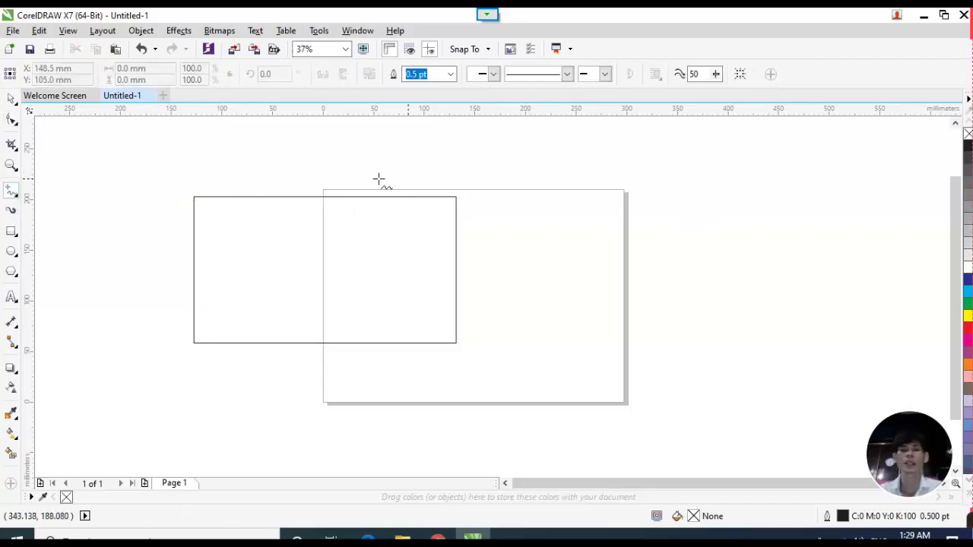
left_click(19, 196)
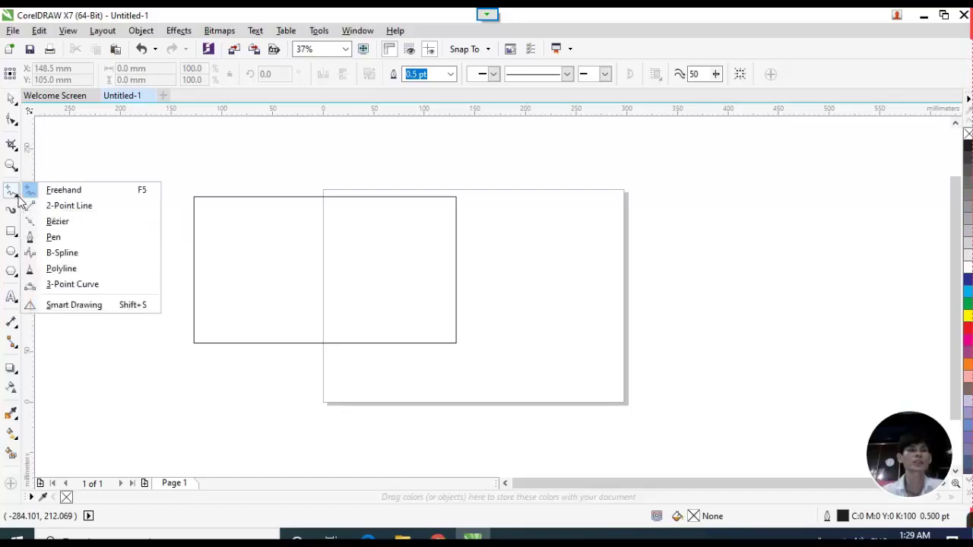
left_click(78, 194)
mouse_move(187, 168)
left_mouse_down()
mouse_move(240, 134)
mouse_move(435, 115)
mouse_move(641, 267)
mouse_move(610, 296)
left_mouse_up()
key("Delete")
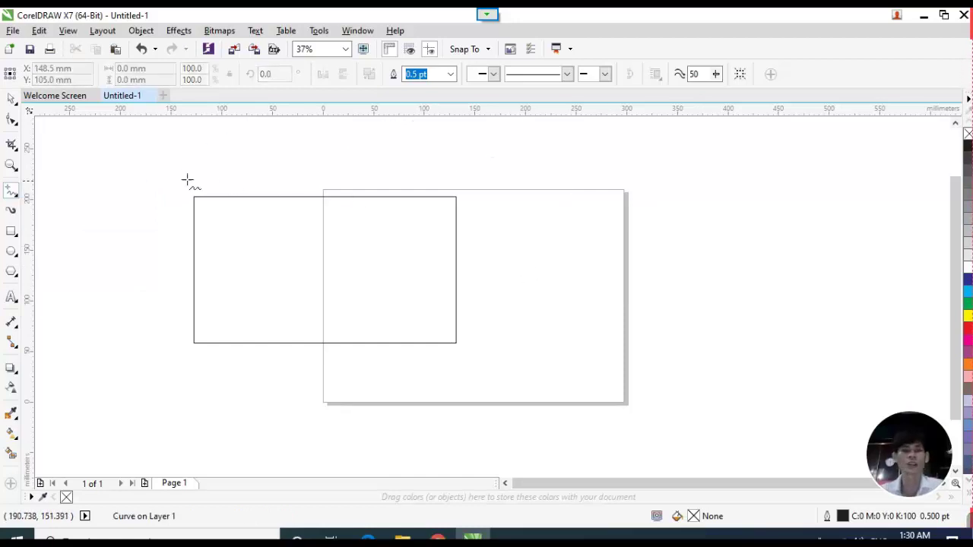
Draw a wavy freehand curve about 334 mm wide above the rectangle, a slanted straight line across the page's right edge and a vertical line about 150 mm long.
mouse_move(122, 203)
left_mouse_down()
mouse_move(215, 152)
mouse_move(242, 167)
mouse_move(413, 173)
mouse_move(458, 187)
left_mouse_up()
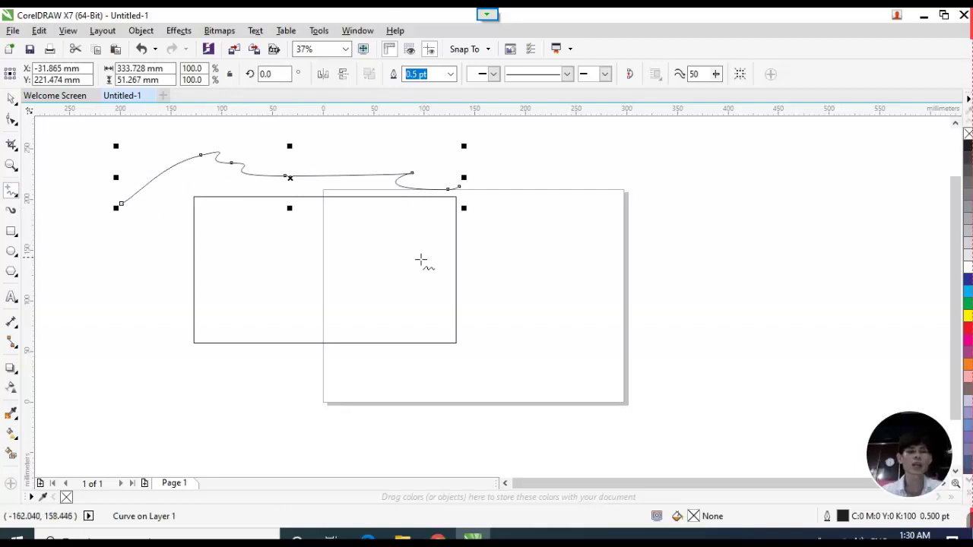
left_click(520, 277)
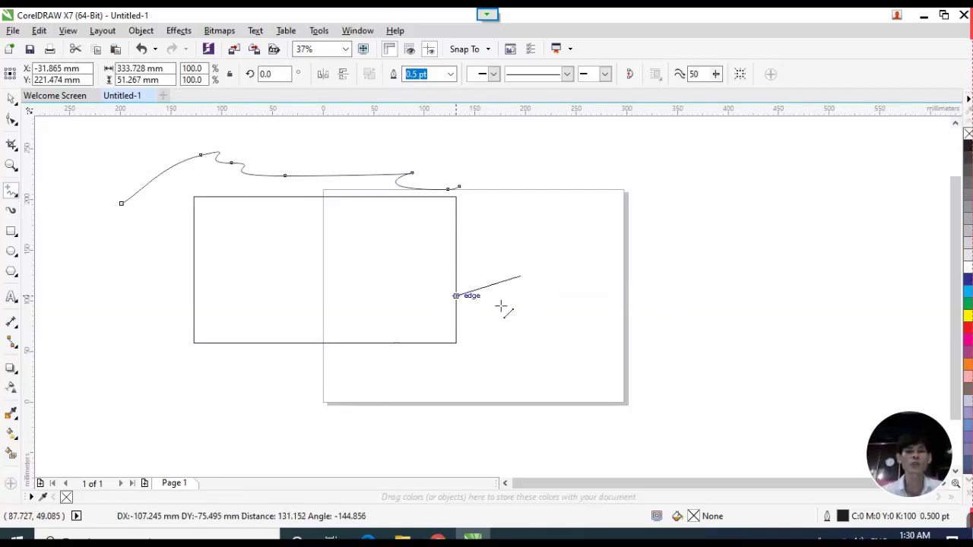
left_click(776, 201)
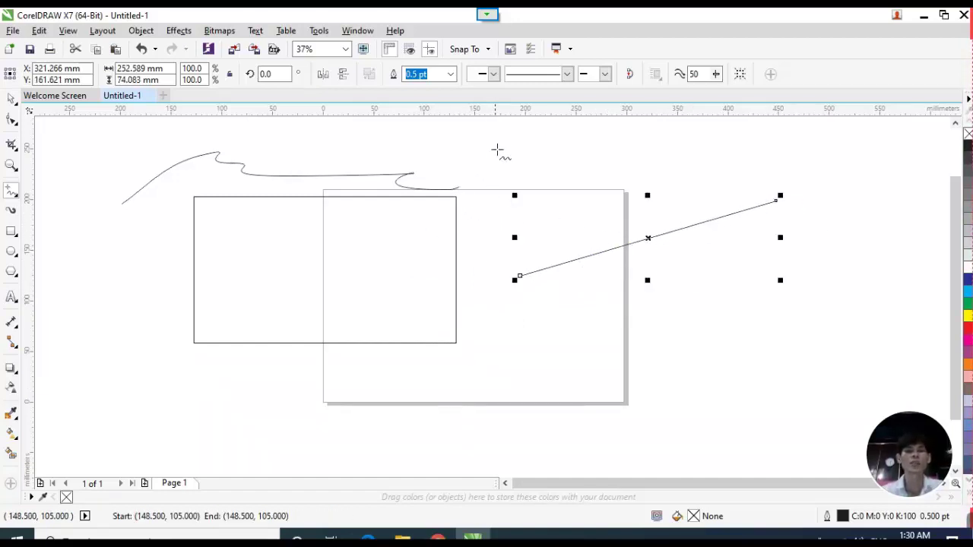
left_click(509, 139)
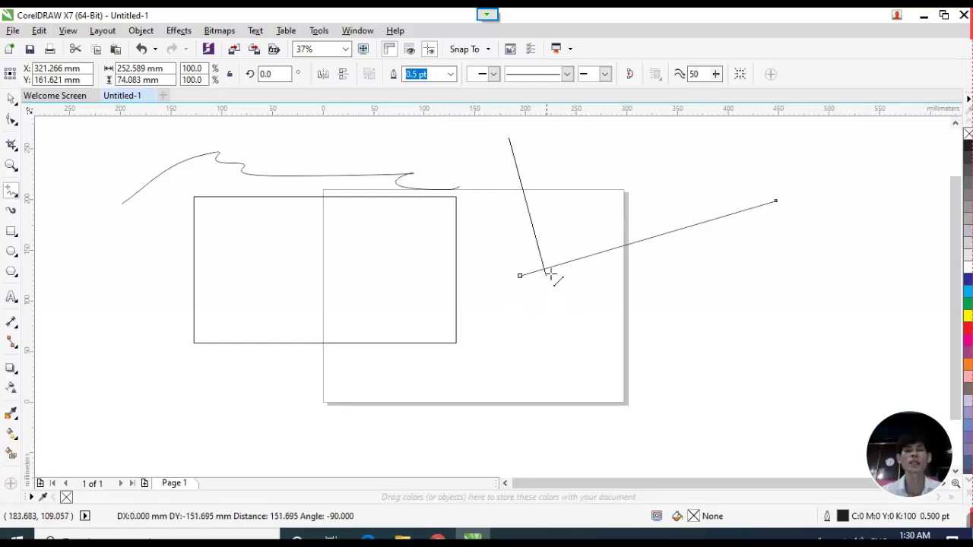
left_click(509, 290)
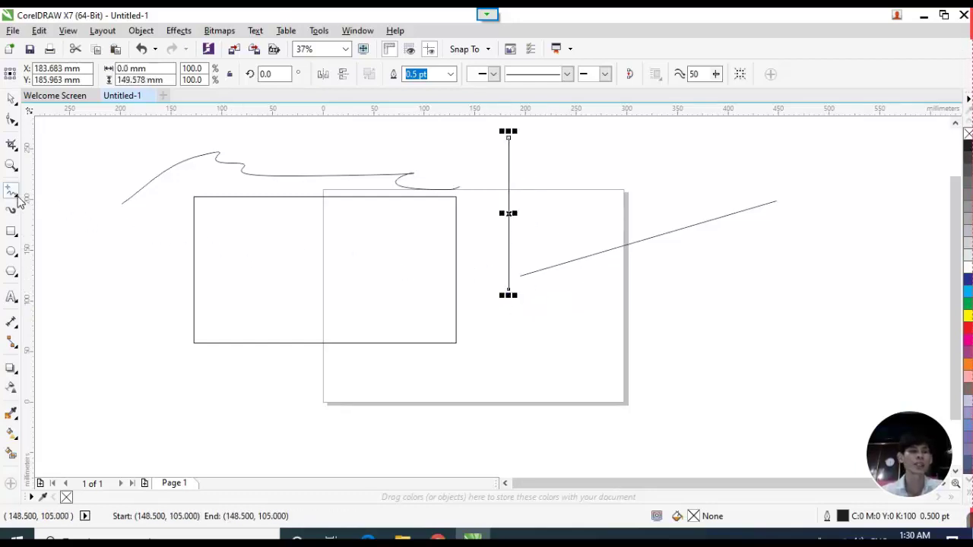
Draw two slanted lines with the 2-Point Line tool, one below-left of the rectangle and one about 284 mm wide across it.
left_click(19, 198)
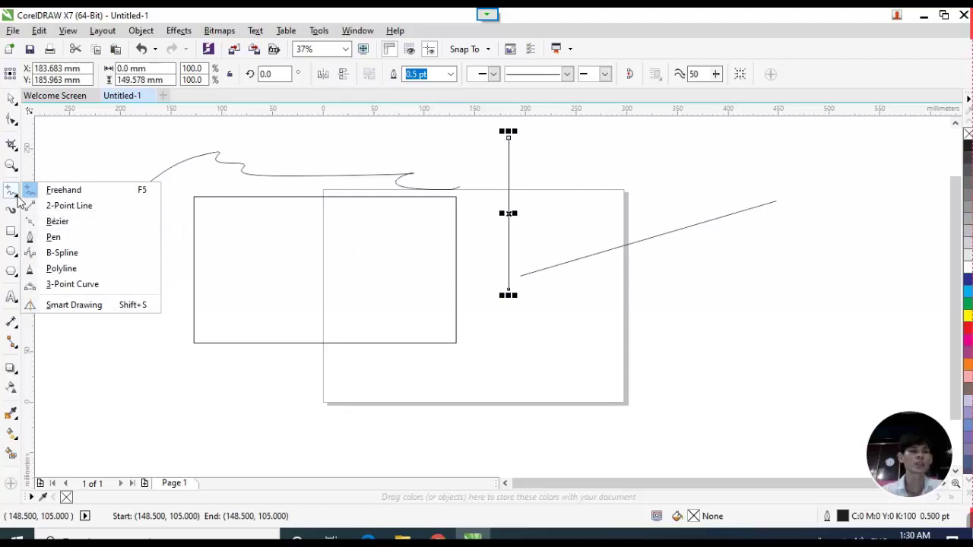
left_click(70, 208)
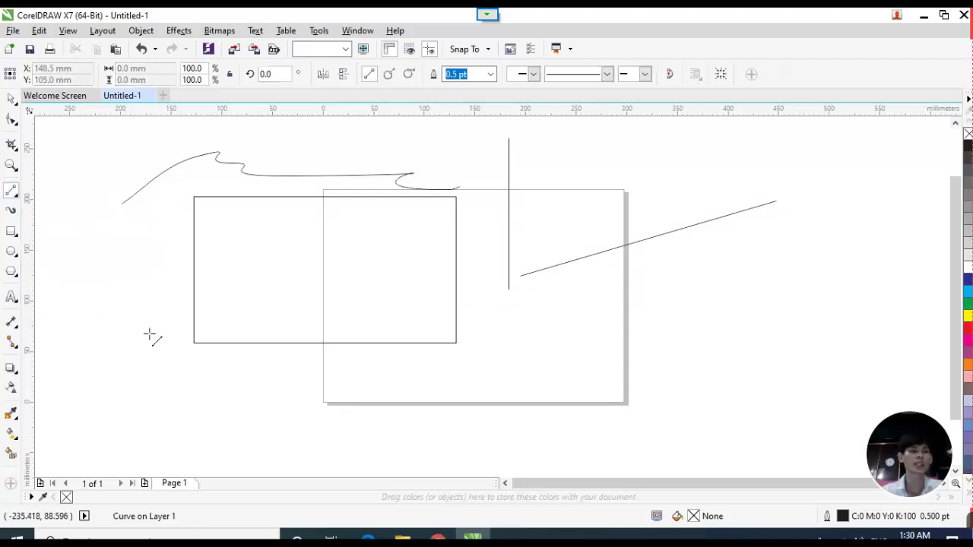
left_click_drag(251, 387, 82, 263)
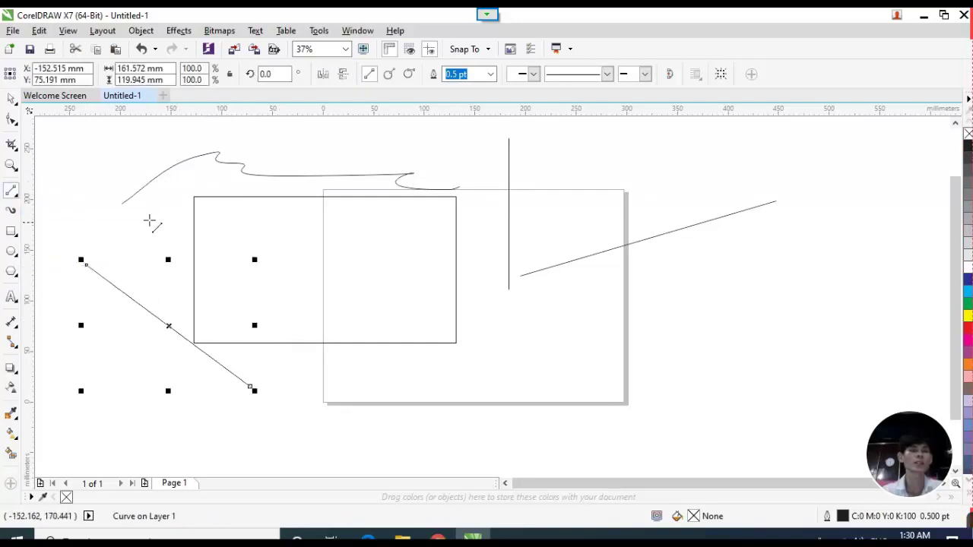
left_click_drag(146, 219, 435, 285)
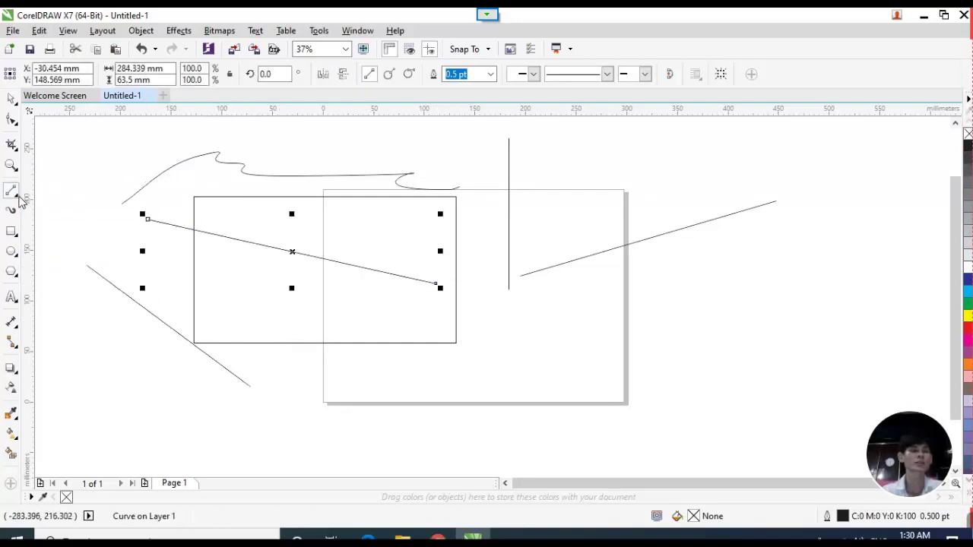
Draw a closed, curvy shape about 194 × 118 mm over the page's lower edge with the Pen tool, and deselect it.
left_click(15, 195)
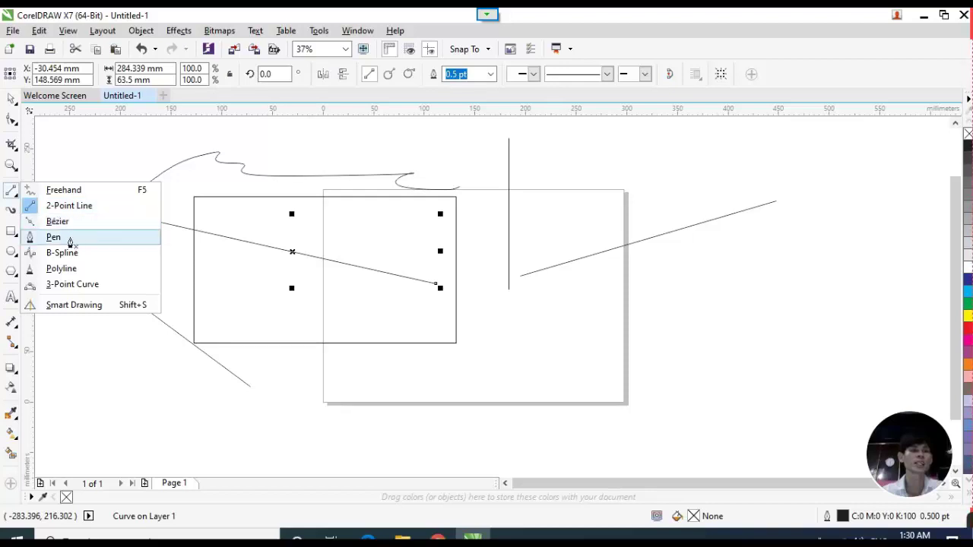
left_click(69, 242)
left_click_drag(464, 406, 414, 382)
left_click(365, 366)
left_click_drag(360, 422, 389, 445)
left_click(456, 444)
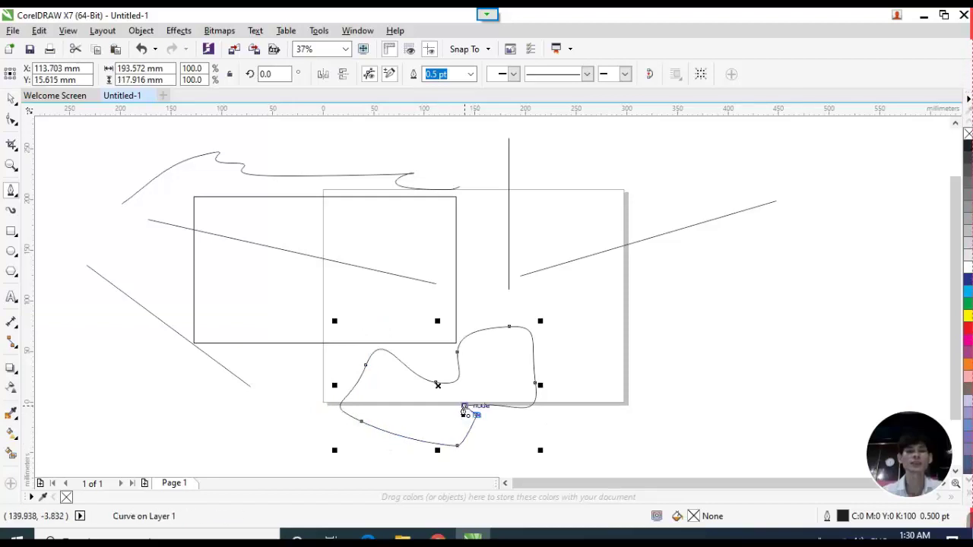
left_click(464, 406)
left_click(11, 114)
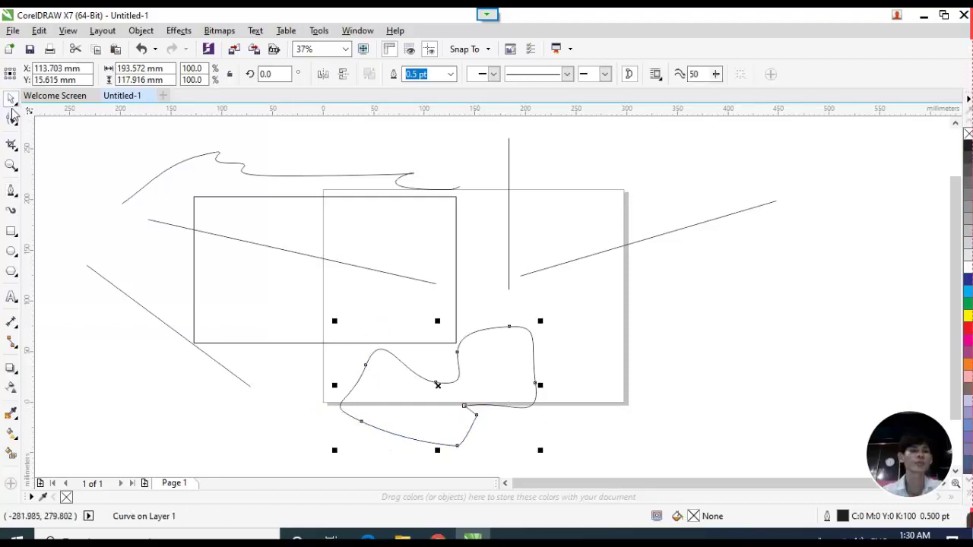
left_click(64, 161)
left_click(19, 196)
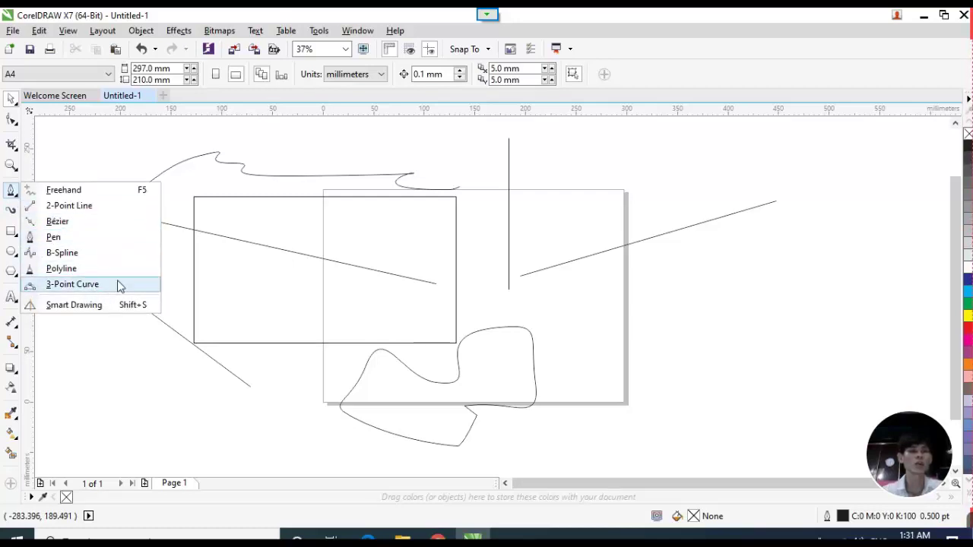
left_click(145, 364)
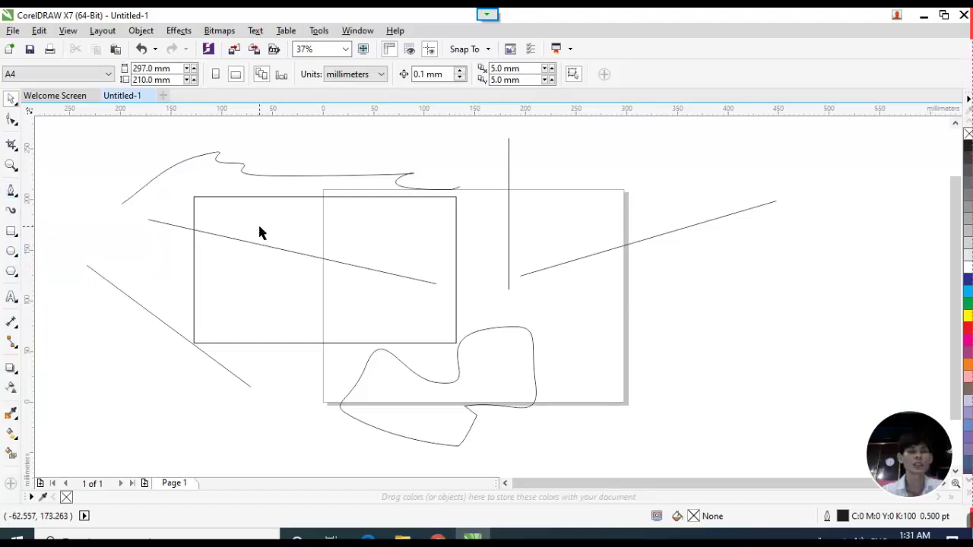
Add a node at the middle of the slanted line crossing the page's right edge and move it up to form a peak.
left_click(12, 121)
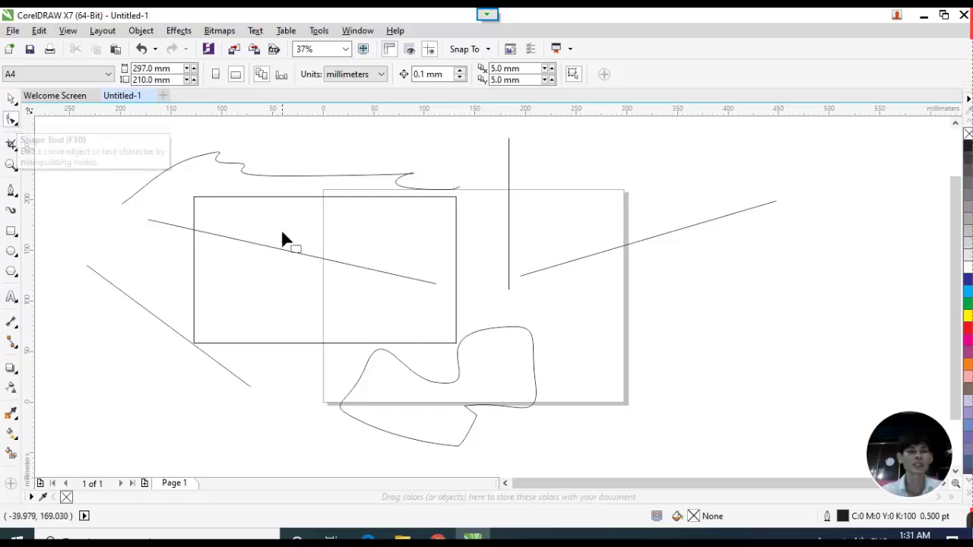
left_click(279, 254)
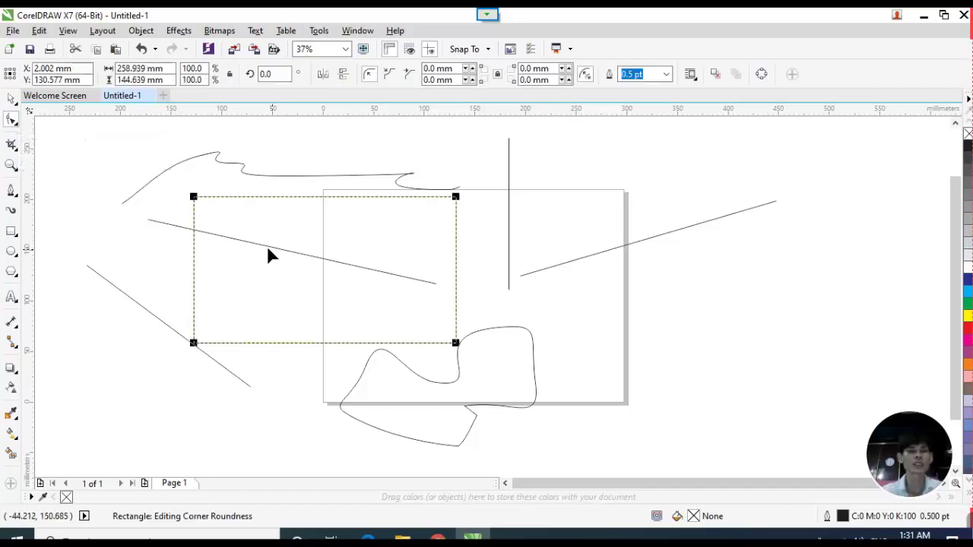
left_click(170, 230)
left_click(661, 235)
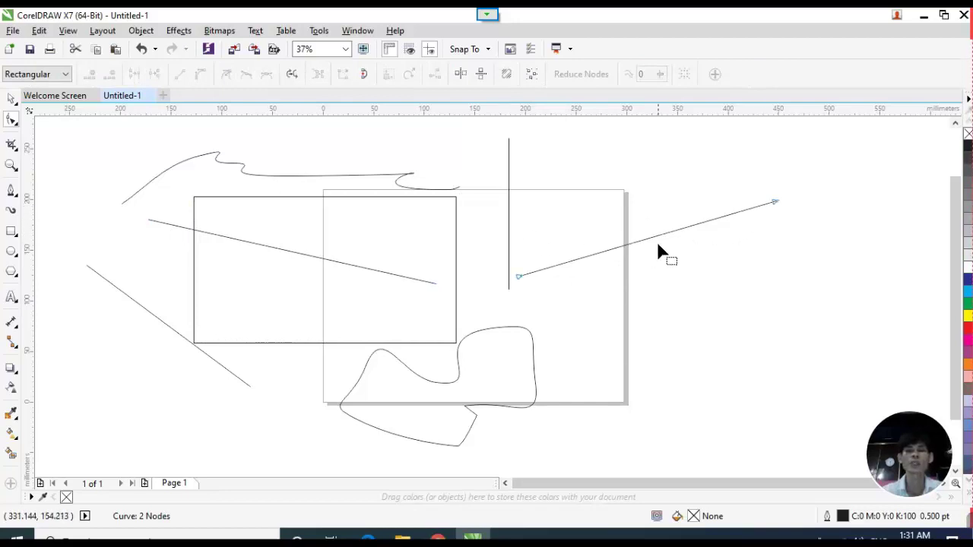
double_click(648, 238)
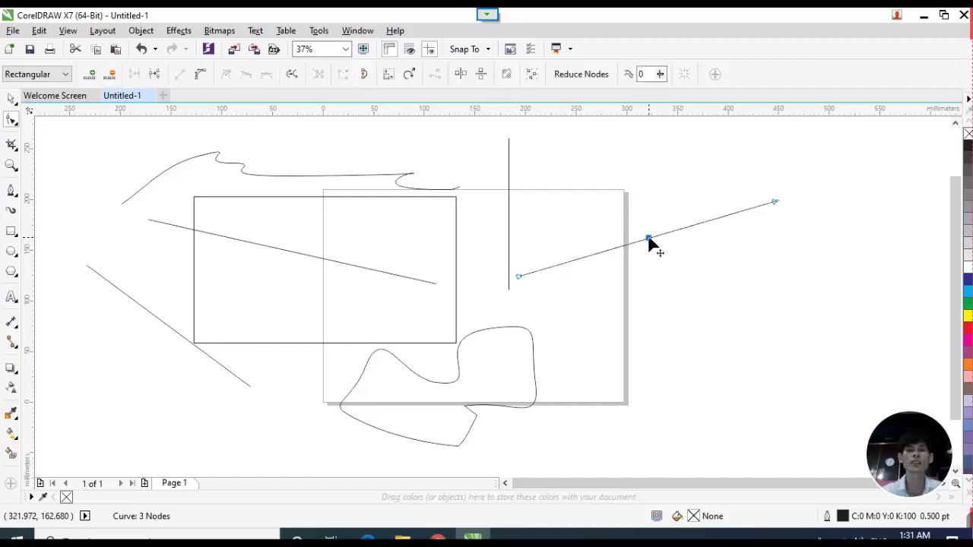
left_click(16, 124)
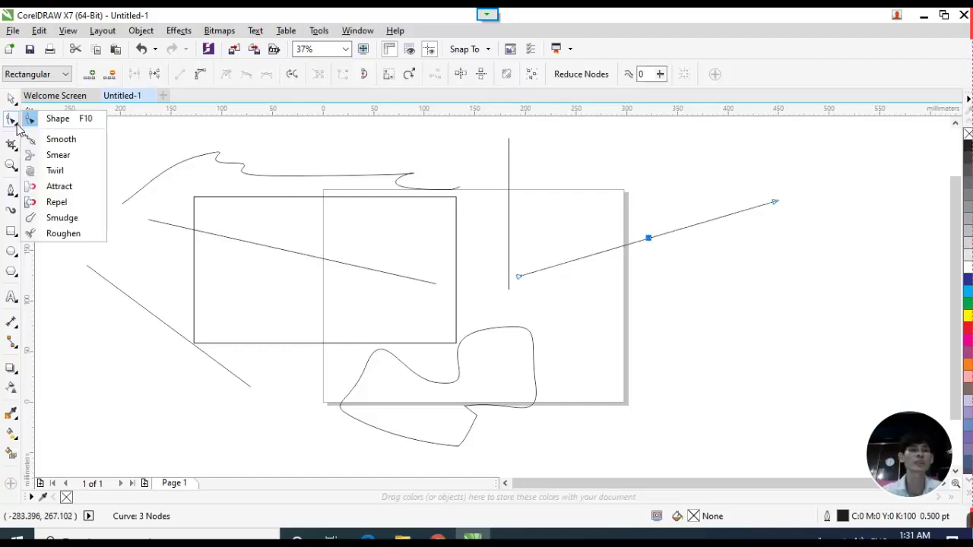
left_click(74, 124)
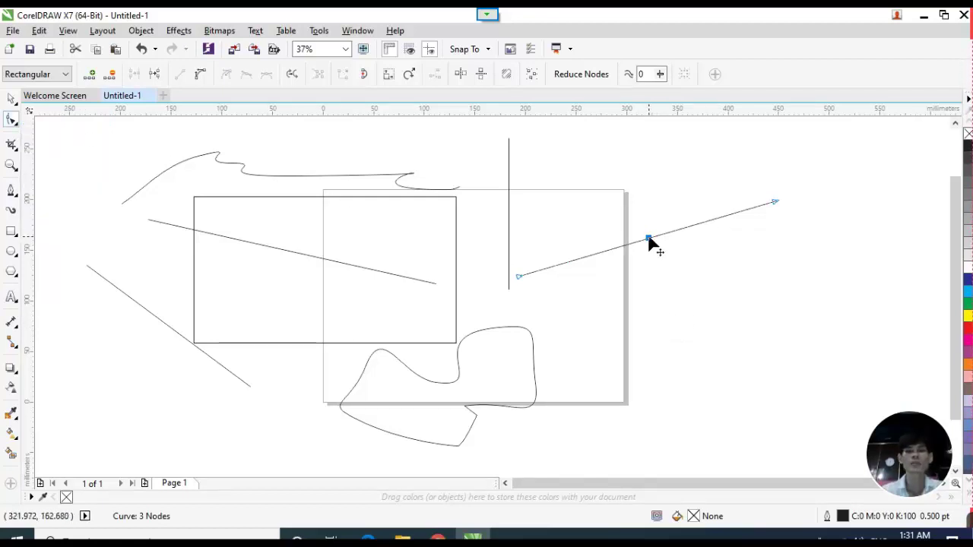
left_click_drag(649, 238, 630, 169)
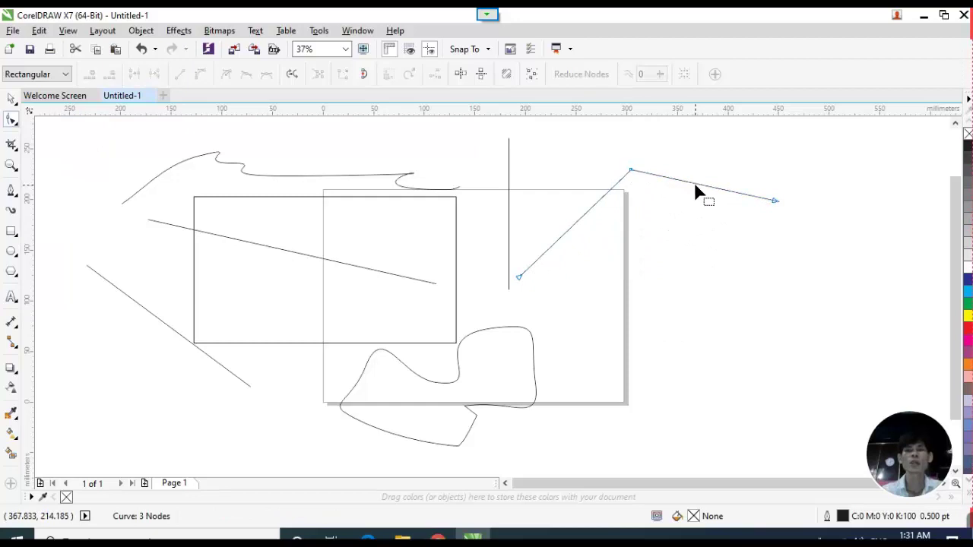
Add a node on each side of the line's peak and pull both nodes down into valleys.
double_click(694, 183)
left_click_drag(695, 183, 673, 312)
double_click(580, 218)
left_click_drag(580, 218, 611, 292)
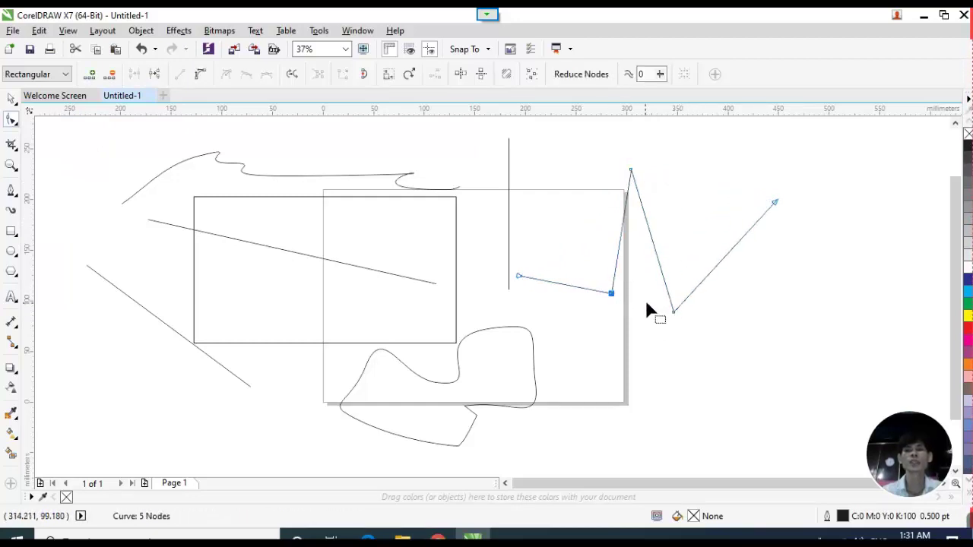
Add two more nodes on the line's outer right segments, pulling one down to the right and one up into a second peak.
left_click(720, 253)
left_click(722, 258)
left_click_drag(724, 259, 803, 322)
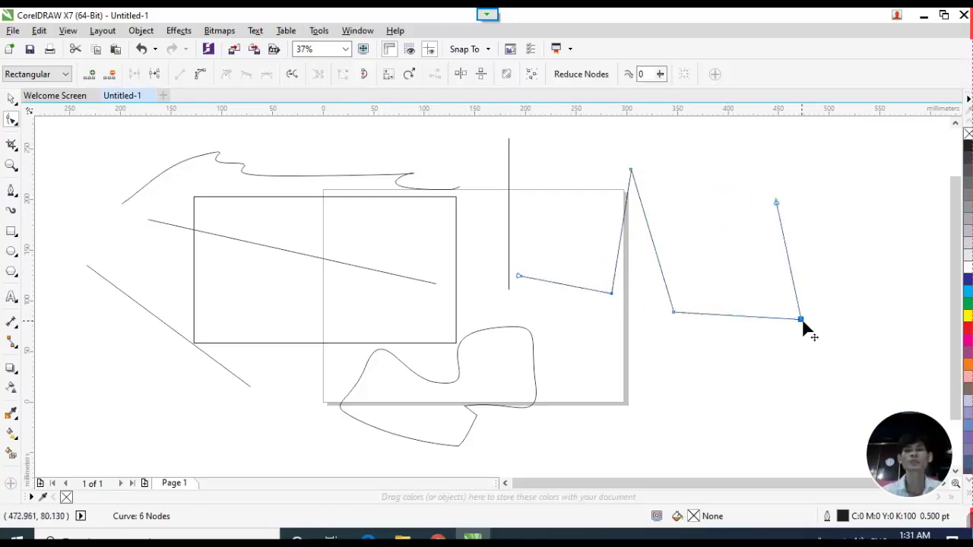
double_click(743, 319)
left_click_drag(743, 319, 720, 219)
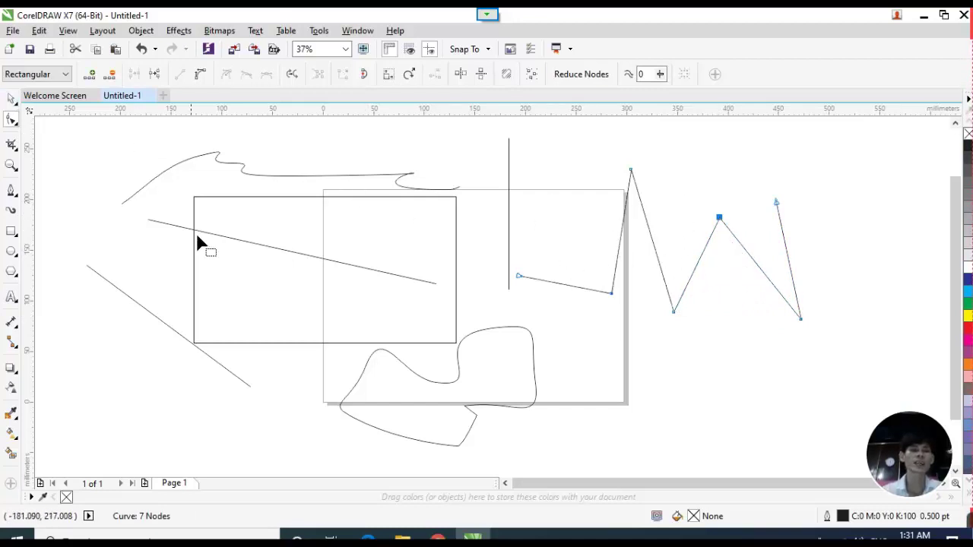
Deselect the zigzag line and move the slanted line crossing the rectangle down and to the left.
left_click(11, 98)
left_click(62, 141)
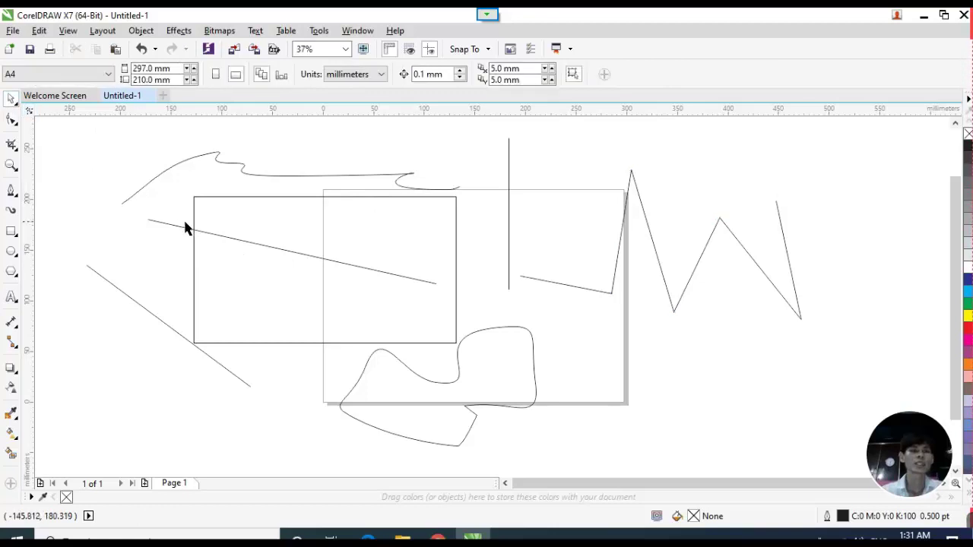
left_click_drag(247, 247, 136, 309)
Select the rectangle for node editing and convert it to curves.
left_click(246, 197)
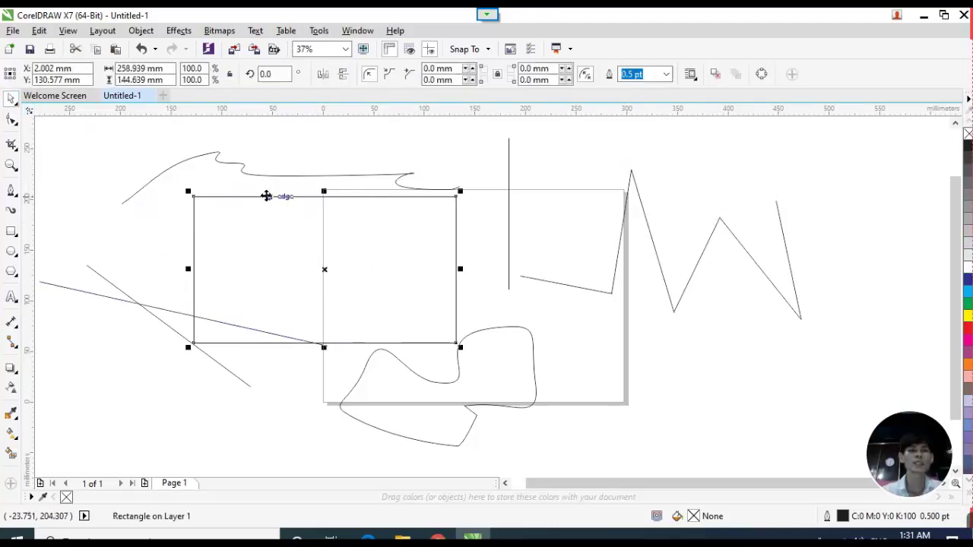
left_click(12, 119)
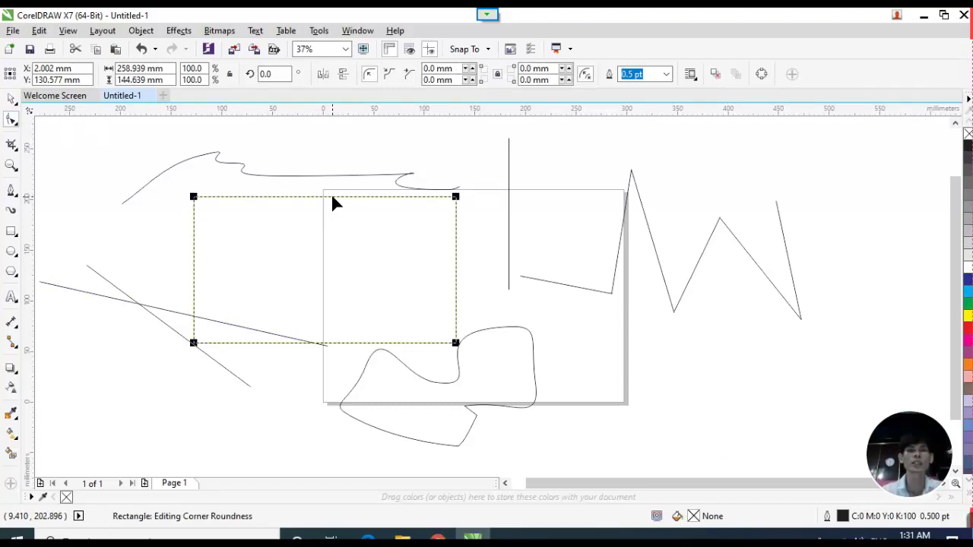
left_click(763, 78)
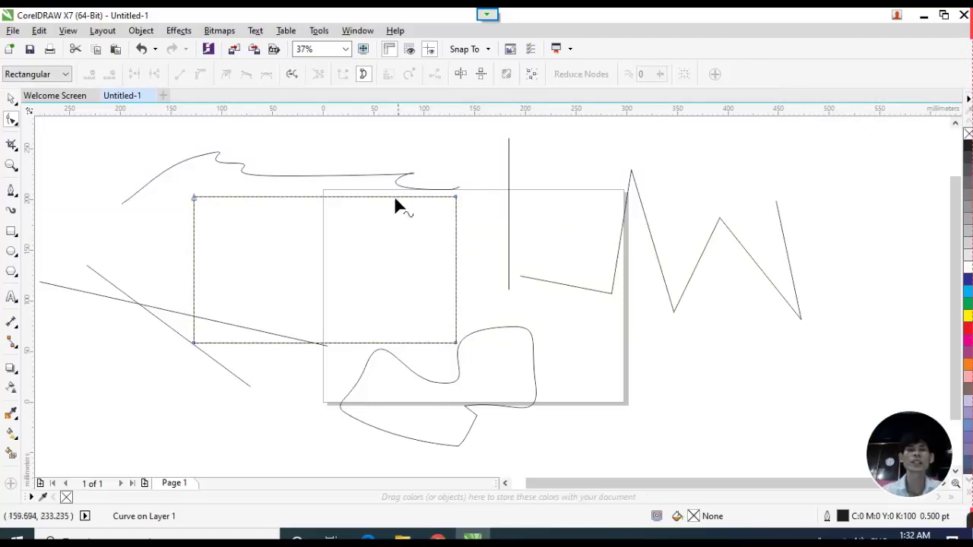
Add a node at the middle of the rectangle's top and right edges and pull both nodes inward.
left_click(314, 196)
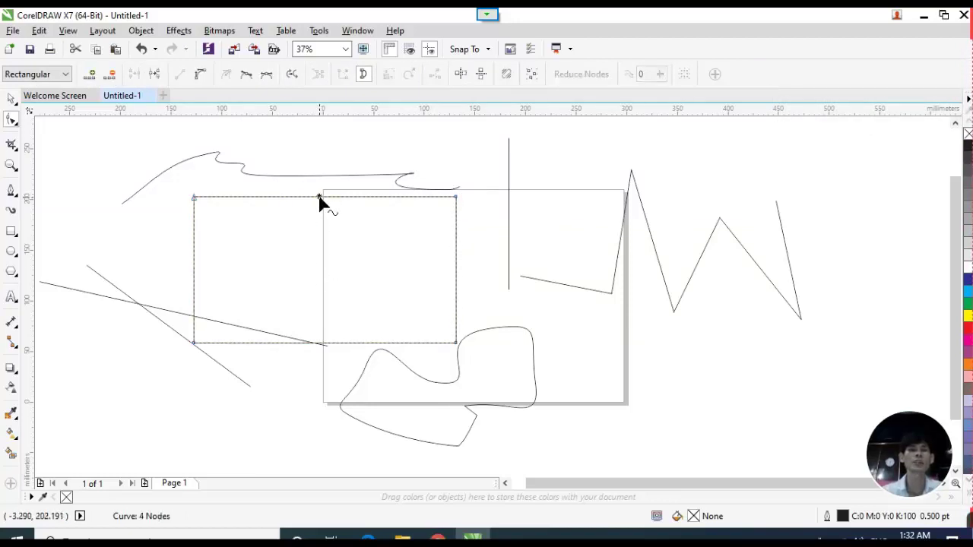
double_click(319, 198)
key("Delete")
double_click(321, 198)
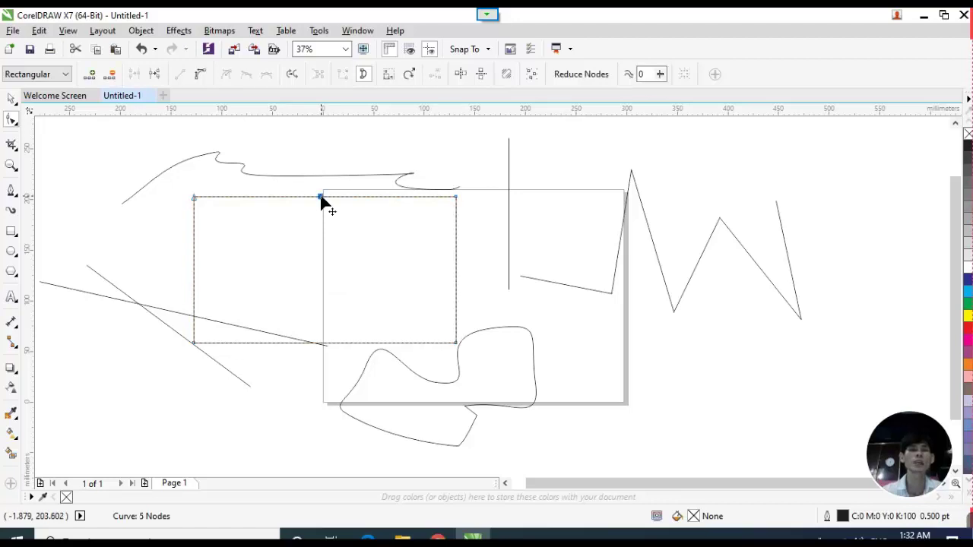
left_click_drag(321, 198, 324, 269)
double_click(455, 274)
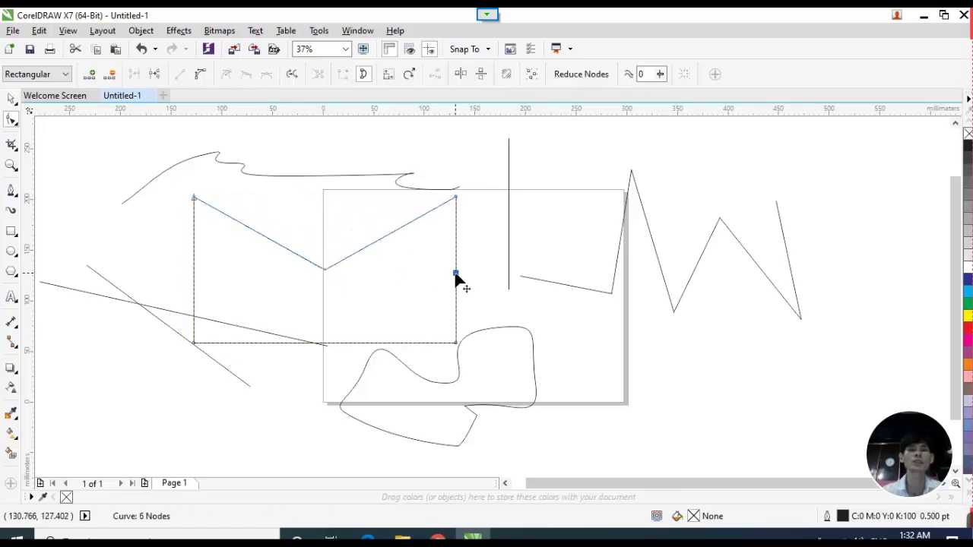
left_click_drag(455, 275, 361, 304)
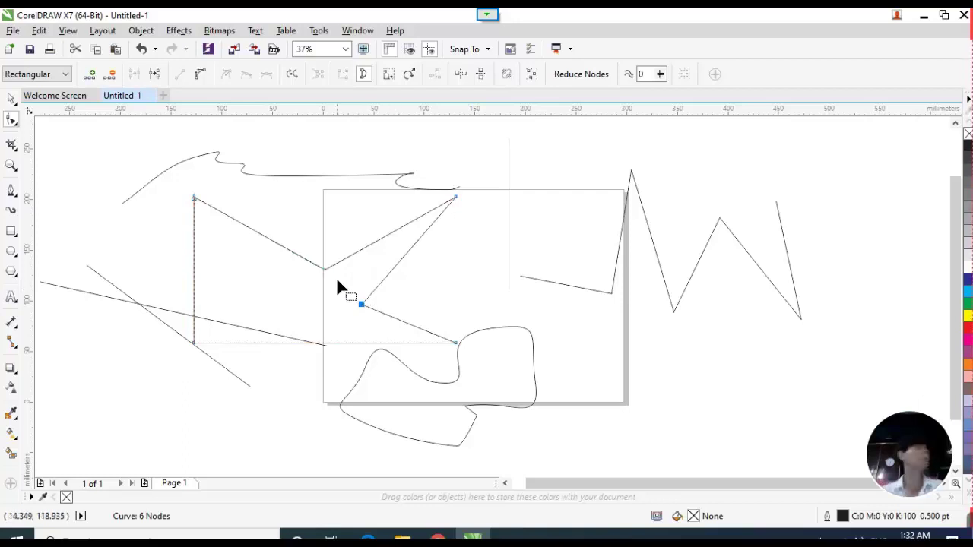
Add nodes on the shape's left and bottom edges and pull both inward to complete a four-pointed star.
double_click(194, 284)
left_click_drag(194, 283, 280, 298)
double_click(332, 343)
left_click_drag(332, 343, 317, 302)
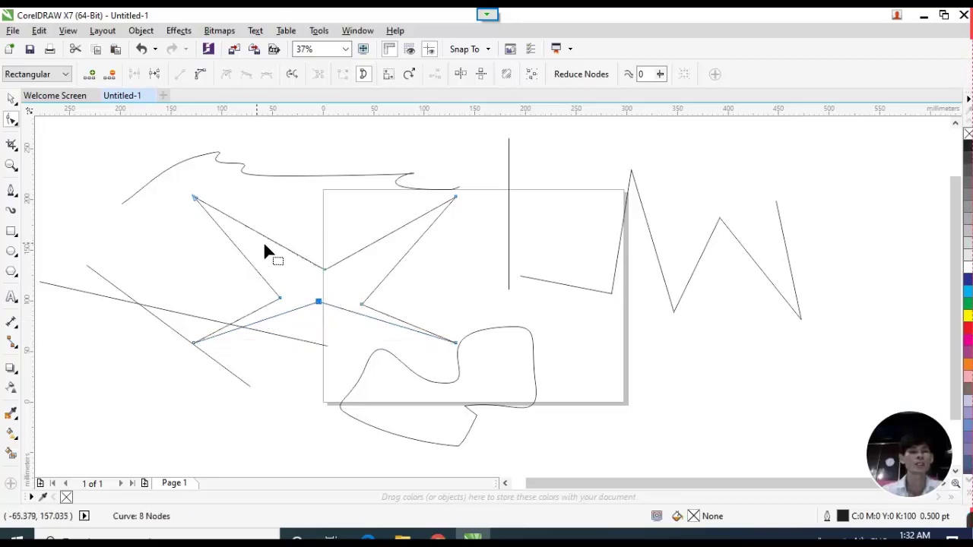
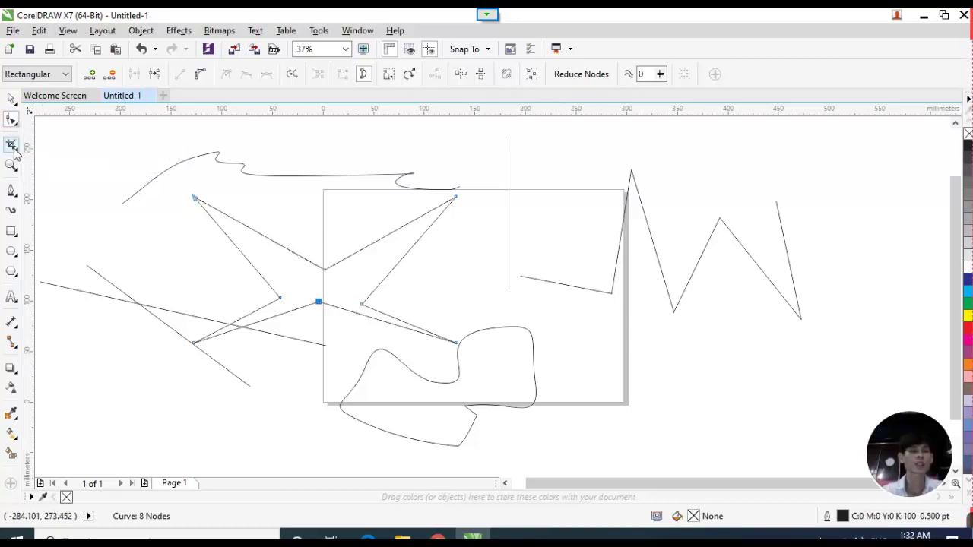
Try a crop area of about 358 × 211 mm around the star with the Crop tool, and cancel it.
left_click(17, 152)
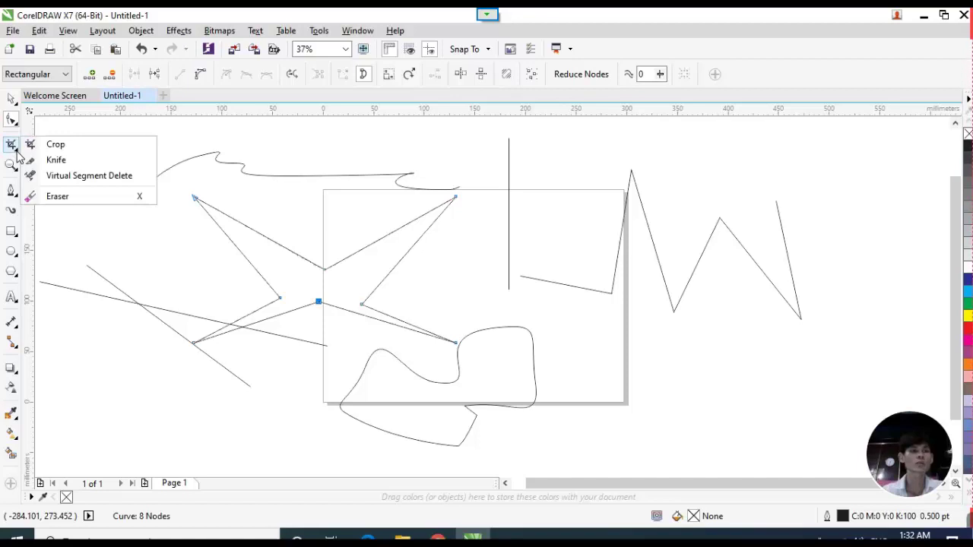
left_click(61, 147)
left_click_drag(125, 143, 487, 356)
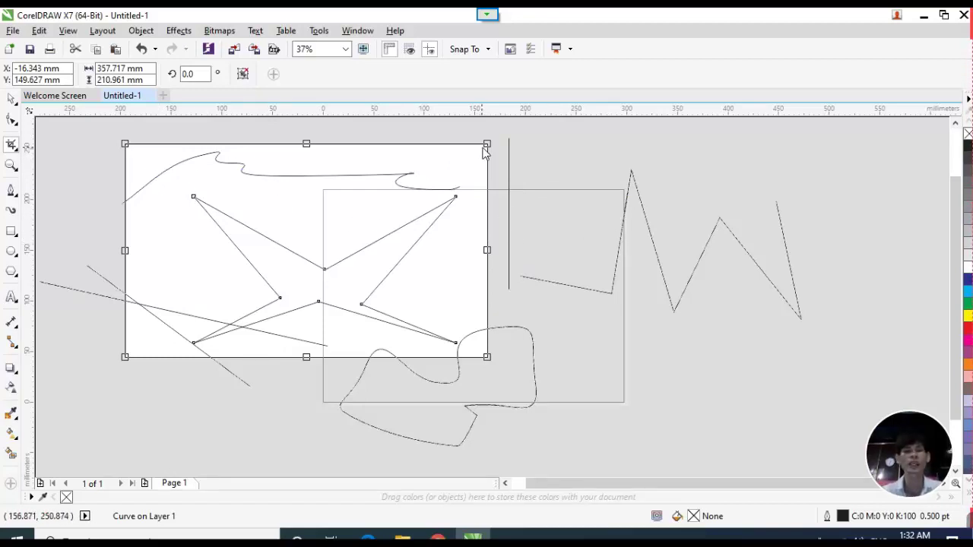
key("Escape")
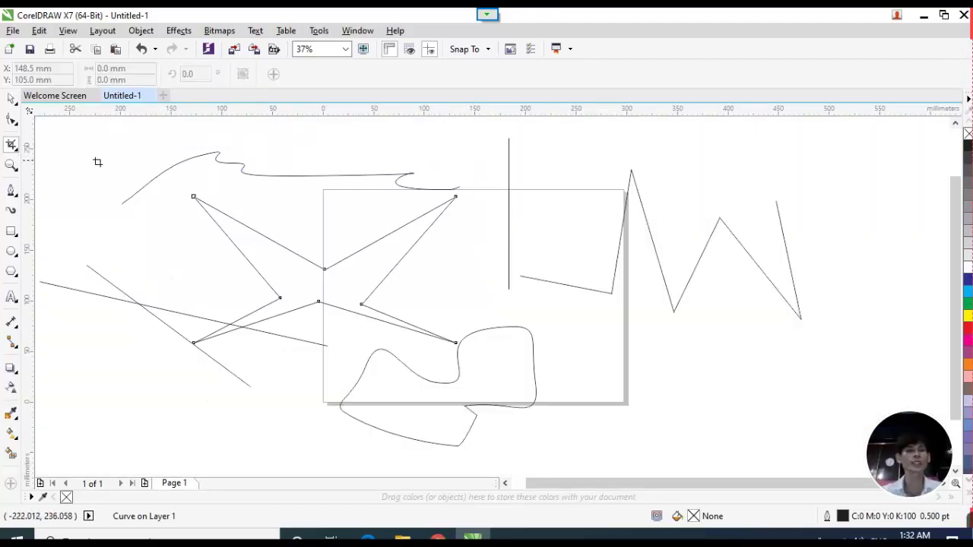
Try a larger crop area of about 579 × 270 mm across the drawing, cancel it and deselect the star.
left_click_drag(82, 141, 665, 404)
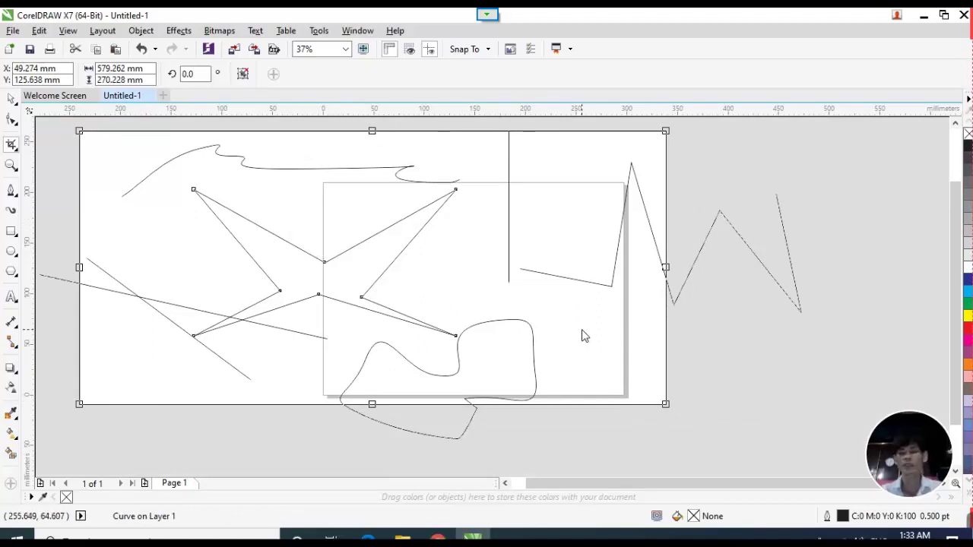
key("Escape")
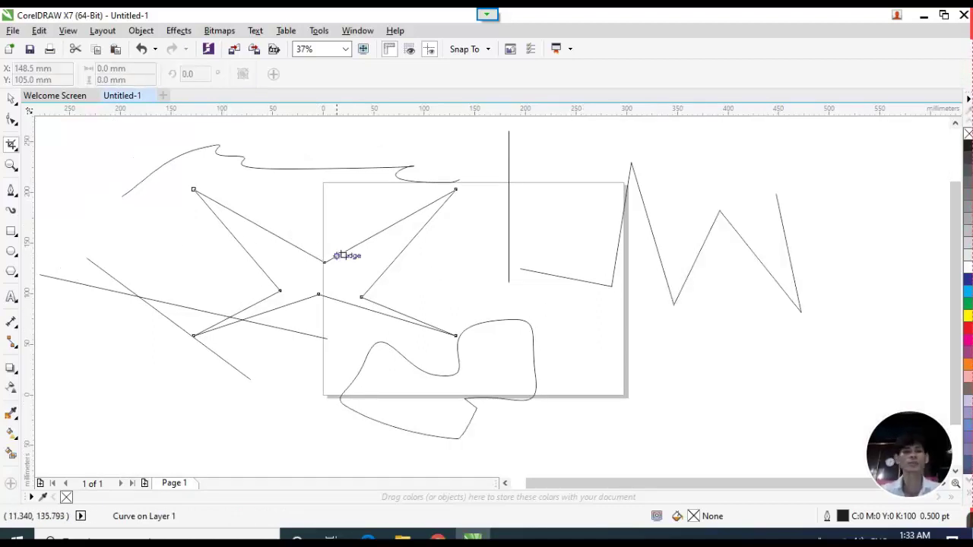
left_click(11, 99)
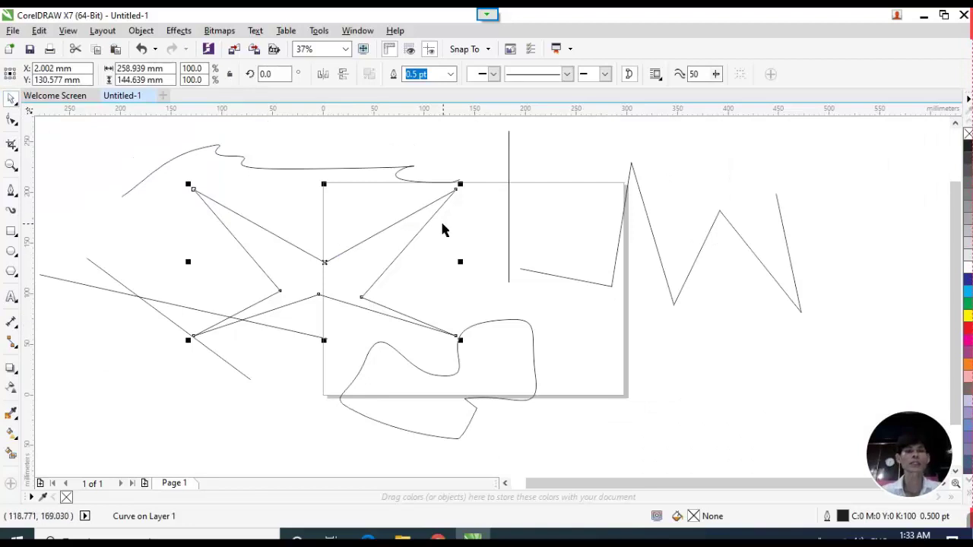
left_click(89, 158)
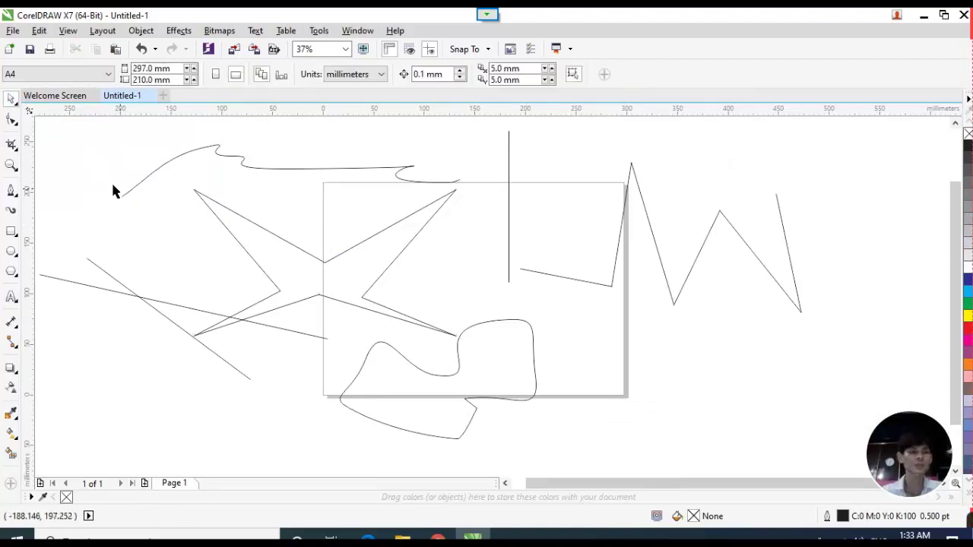
Zoom in step by step to 1200% on the empty area beside the star with the Zoom tool.
left_click(11, 165)
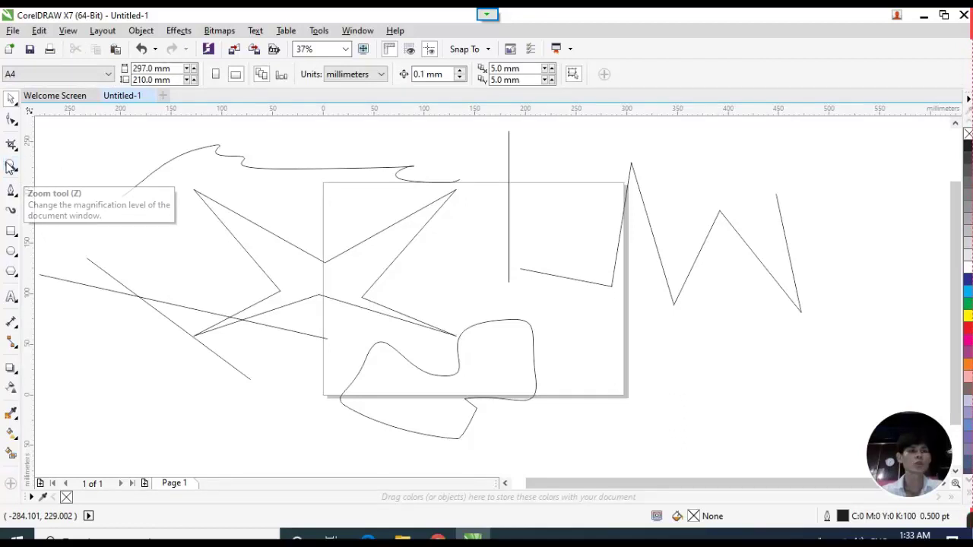
left_click(246, 246)
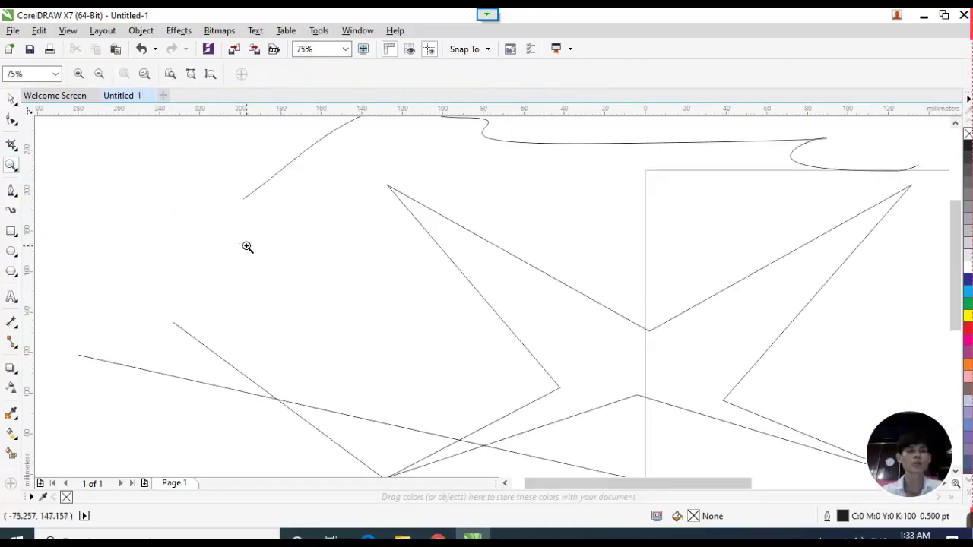
left_click(17, 170)
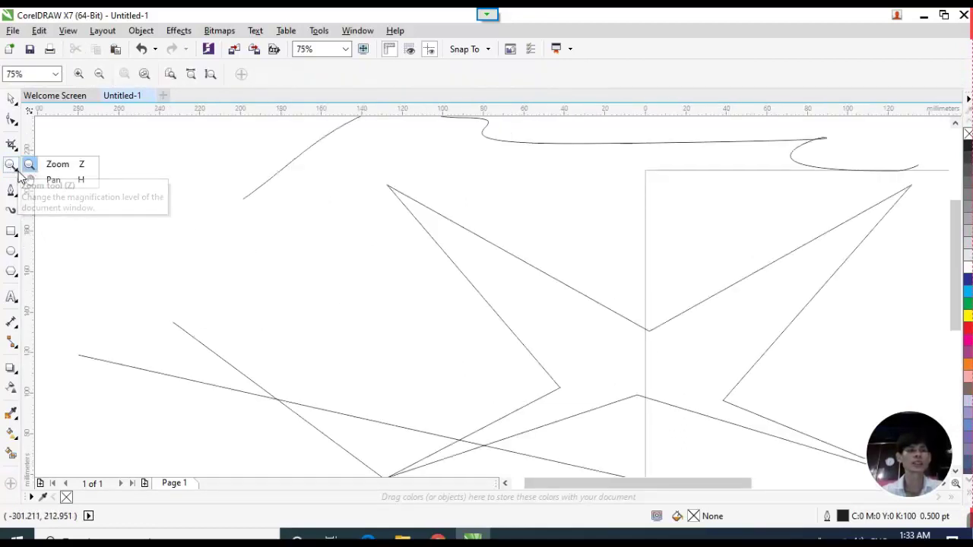
left_click(61, 165)
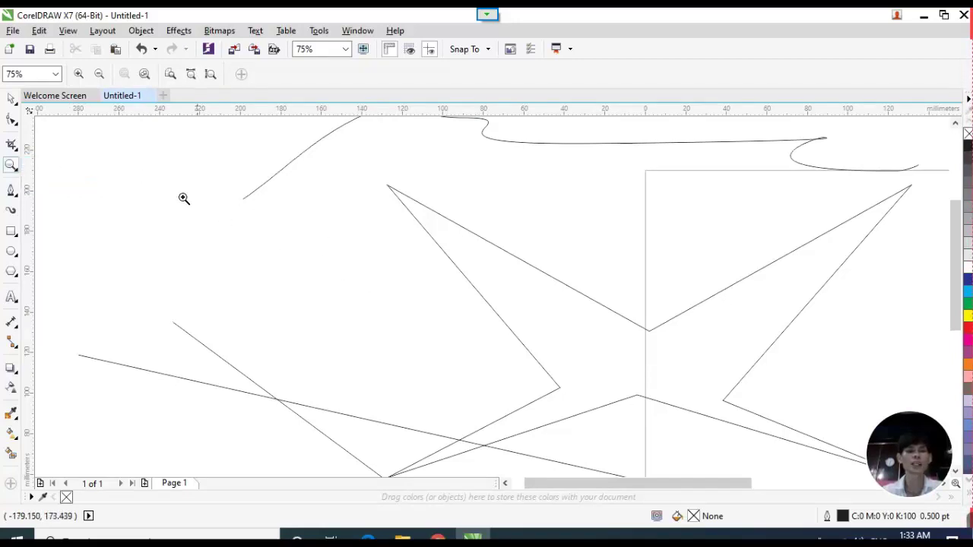
left_click(384, 272)
left_click(381, 272)
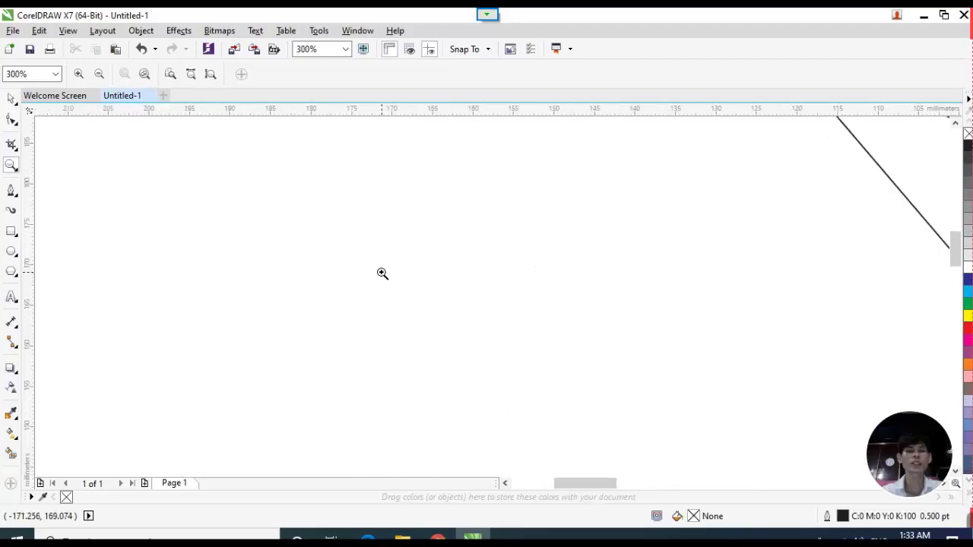
left_click(381, 272)
left_click(382, 272)
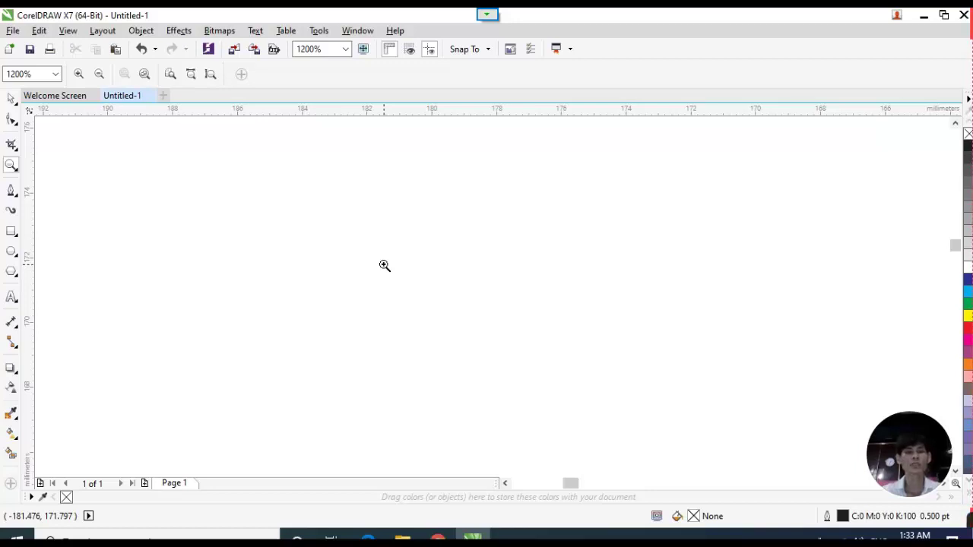
Zoom out step by step to 5% to view the whole drawing at a small scale.
left_click(414, 273, "shift")
left_click(399, 266, "shift")
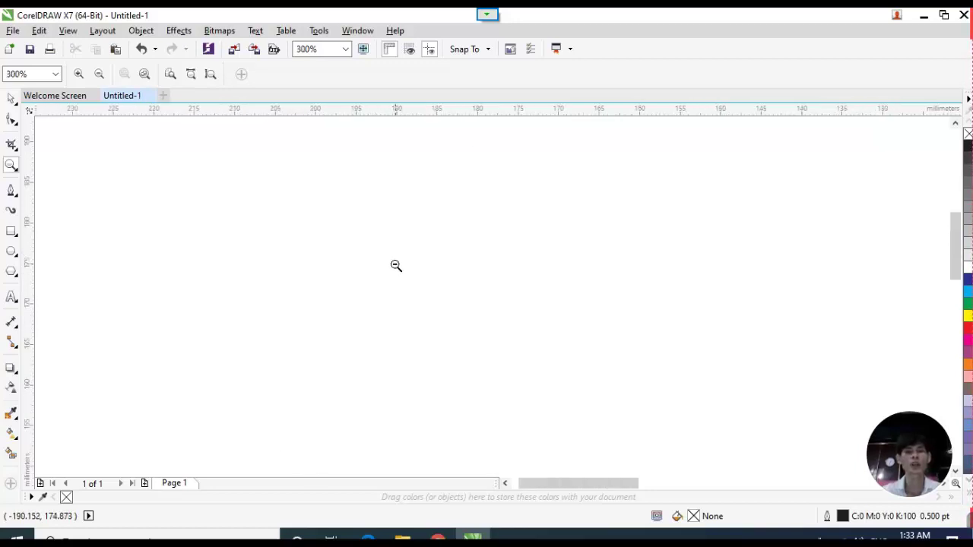
left_click(394, 264, "shift")
left_click(390, 263, "shift")
left_click(386, 263, "shift")
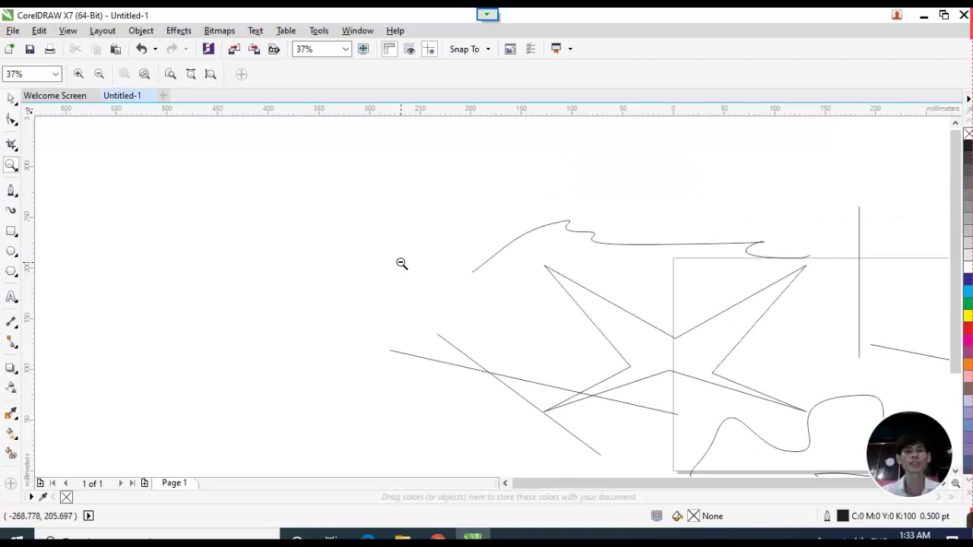
left_click(401, 263, "shift")
left_click(460, 265, "shift")
left_click(496, 267, "shift")
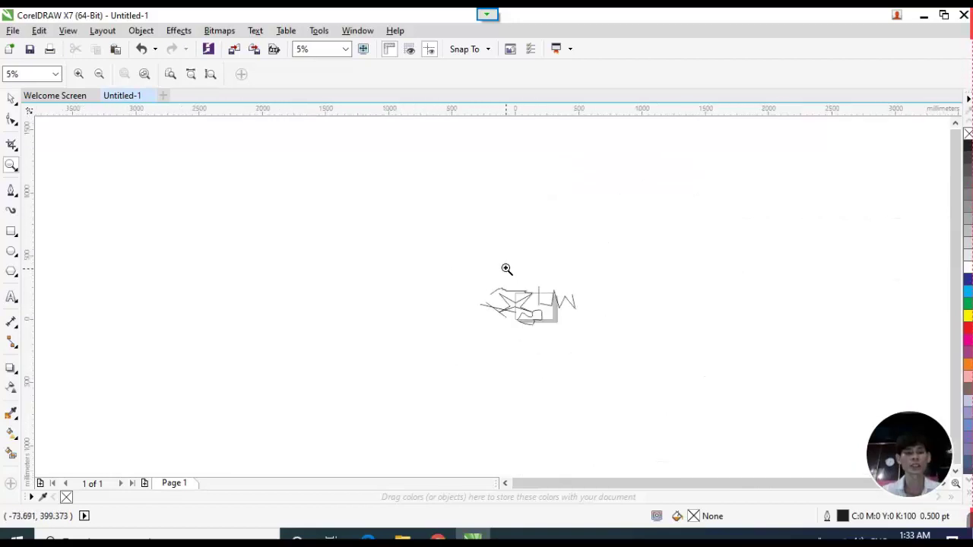
Zoom in to 2367% on the zigzag line near the page's right edge.
left_click(525, 282)
left_click_drag(569, 365, 573, 369)
left_click(440, 320)
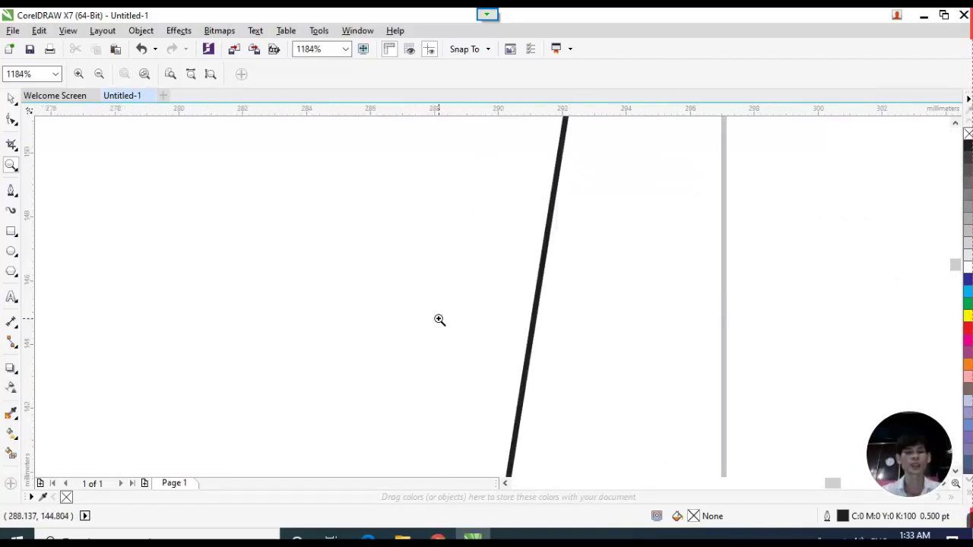
left_click(342, 299)
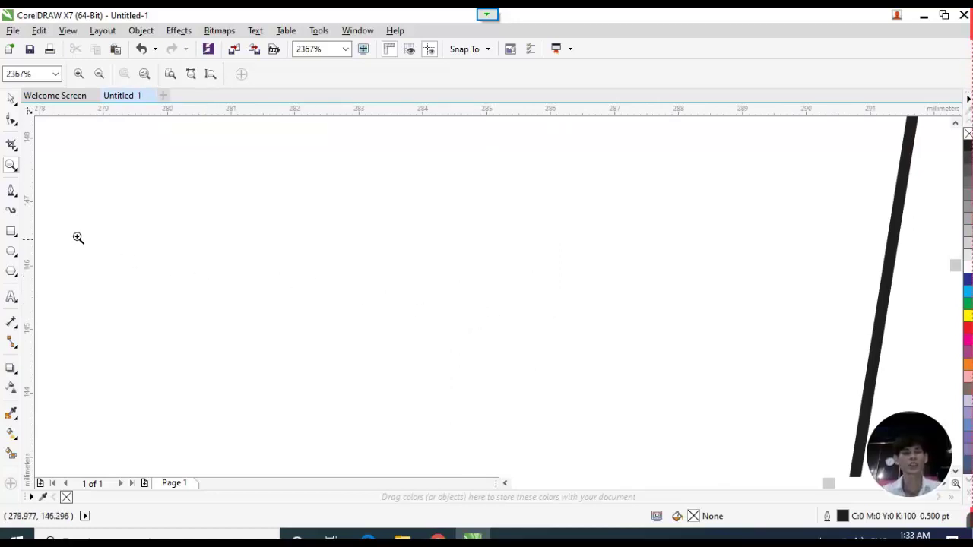
Pan the magnified view from the zigzag line past the page's right edge with the Pan tool.
key("h")
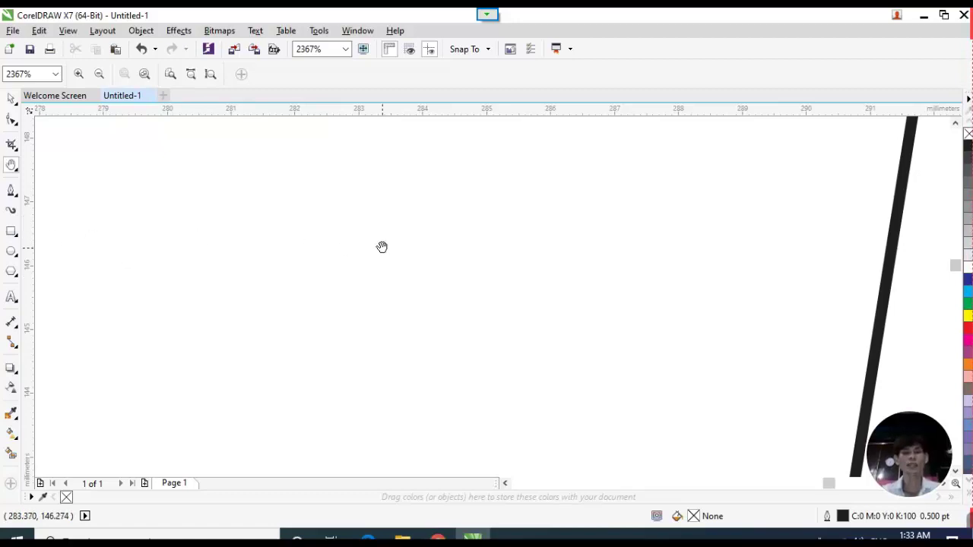
left_click_drag(548, 241, 410, 284)
left_click_drag(616, 277, 434, 274)
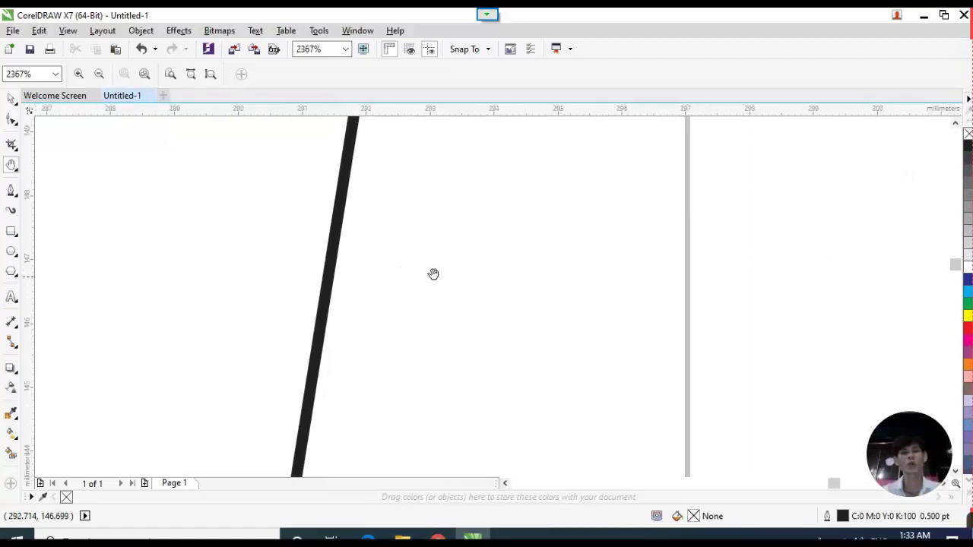
left_click_drag(810, 267, 356, 254)
left_click_drag(496, 304, 352, 307)
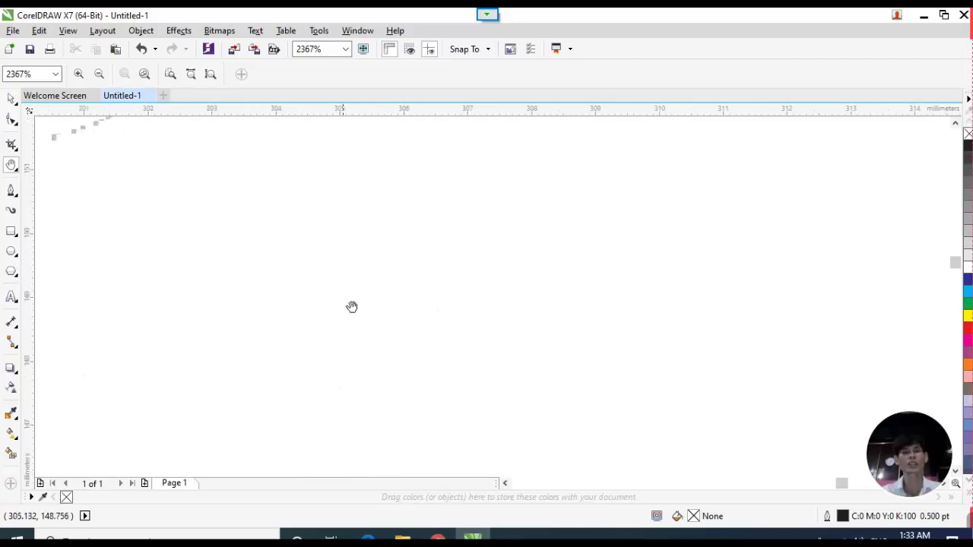
left_click_drag(593, 288, 467, 288)
Zoom out to 296% around the page's right edge and switch back to the Pan tool.
key("z")
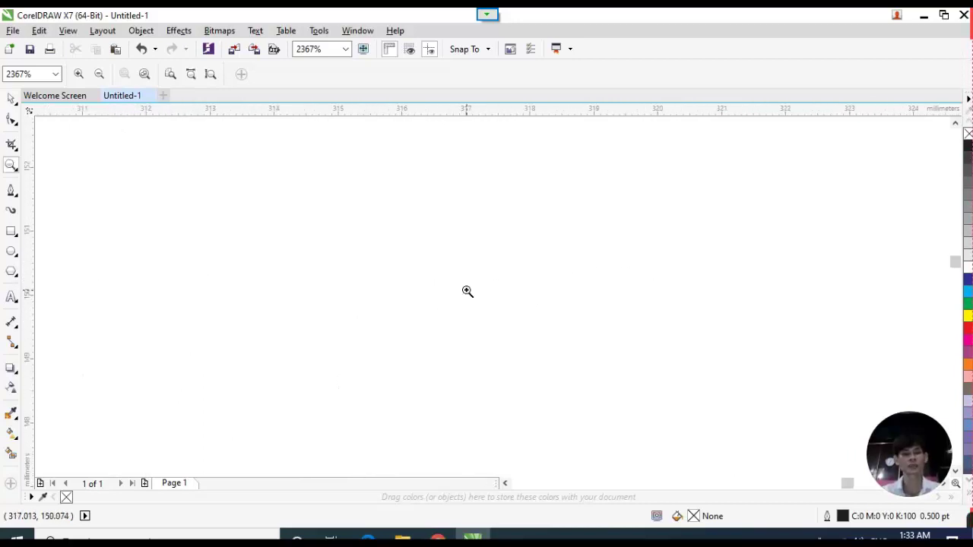
key("alt")
right_click(468, 292)
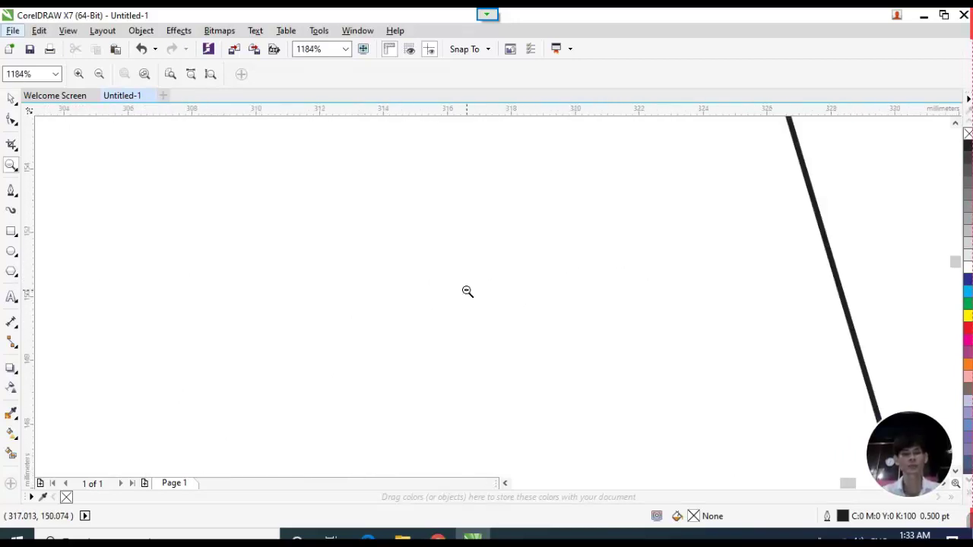
right_click(468, 291)
right_click(467, 291)
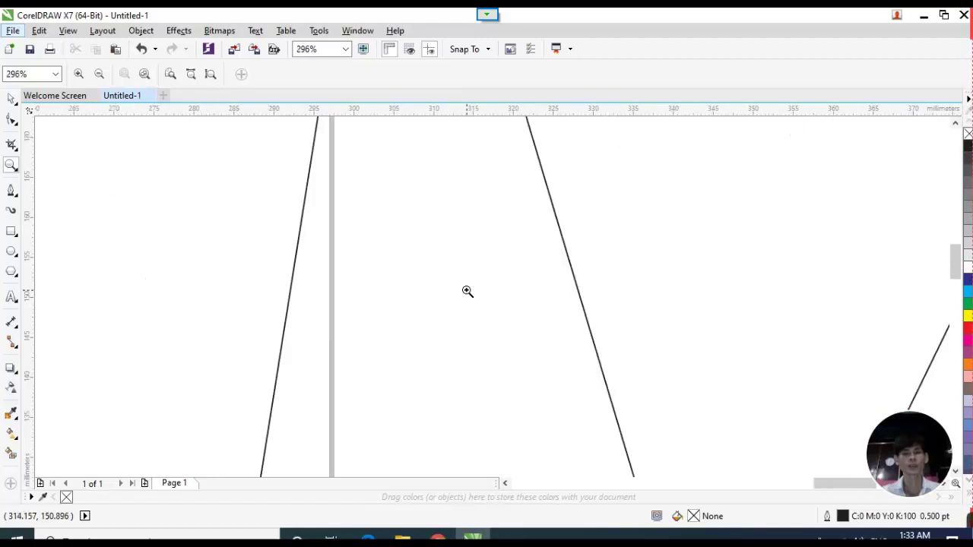
key("h")
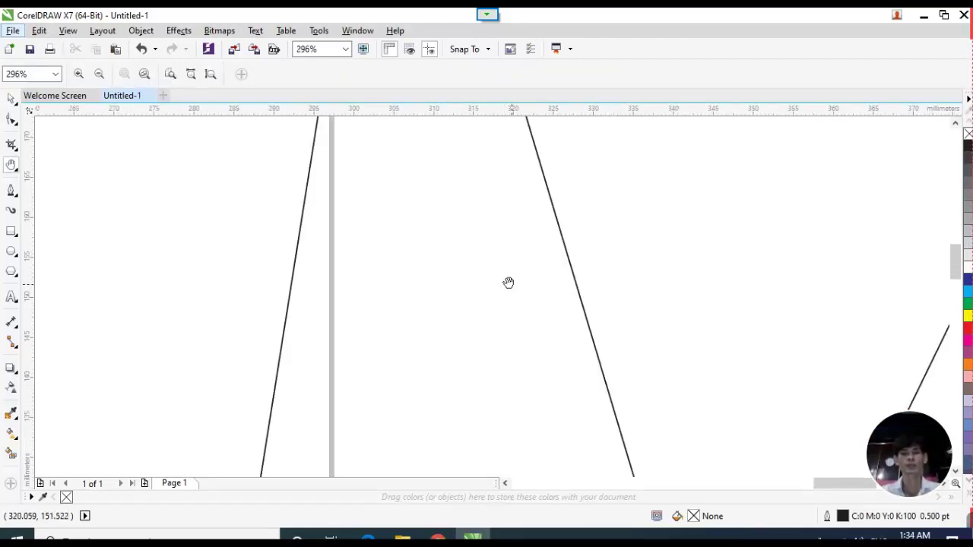
Move the star-shaped curve off the page to about X 628 mm, Y 306 mm, beyond the page's upper-right corner.
left_click_drag(508, 282, 77, 163)
left_click(11, 98)
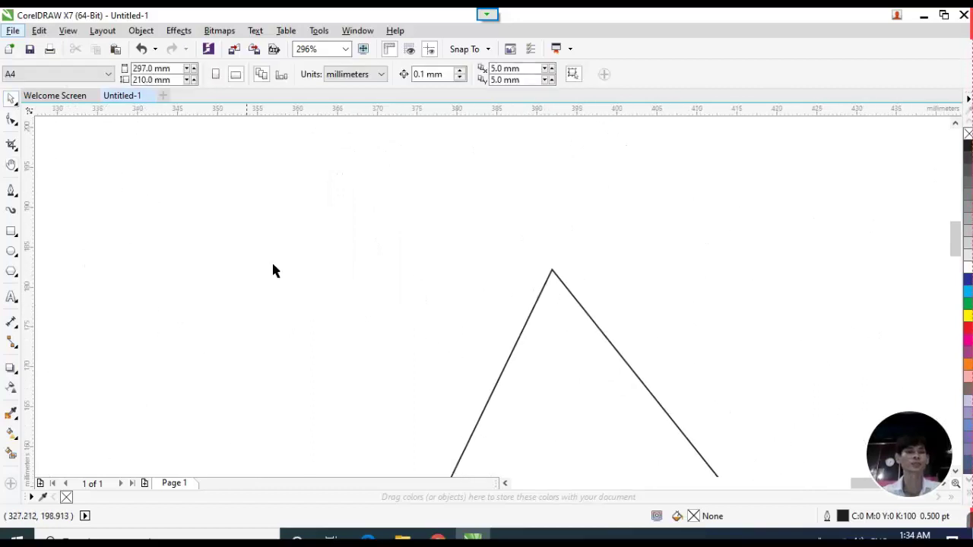
scroll(383, 286, "down", 8)
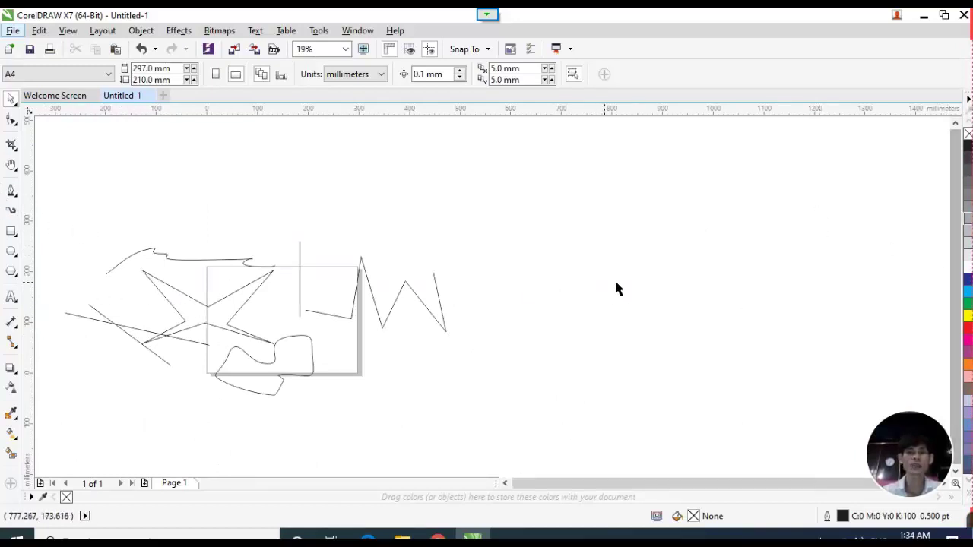
mouse_move(236, 312)
left_mouse_down()
mouse_move(517, 199)
mouse_move(515, 211)
left_mouse_up()
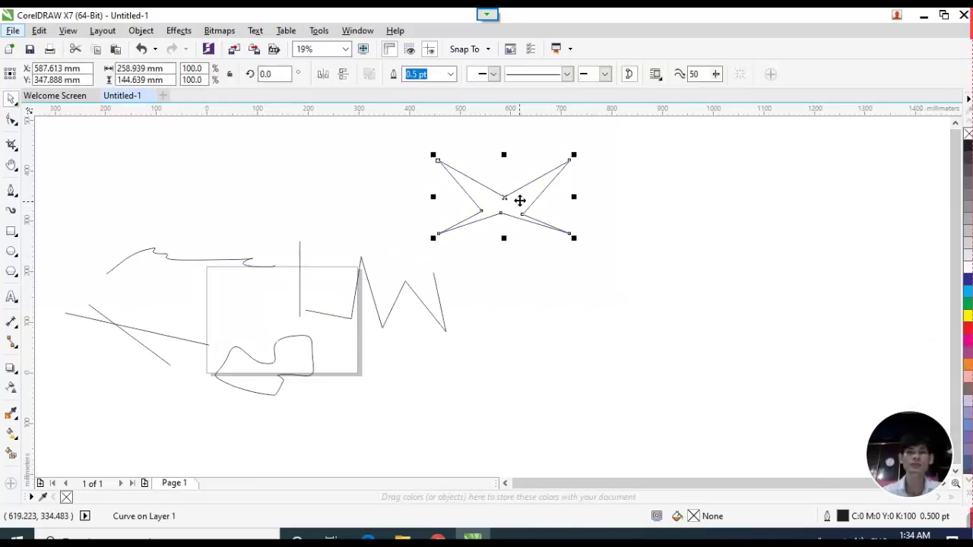
left_click_drag(521, 202, 542, 224)
Draw a rectangle about 257 × 127 mm above the page.
left_click(11, 232)
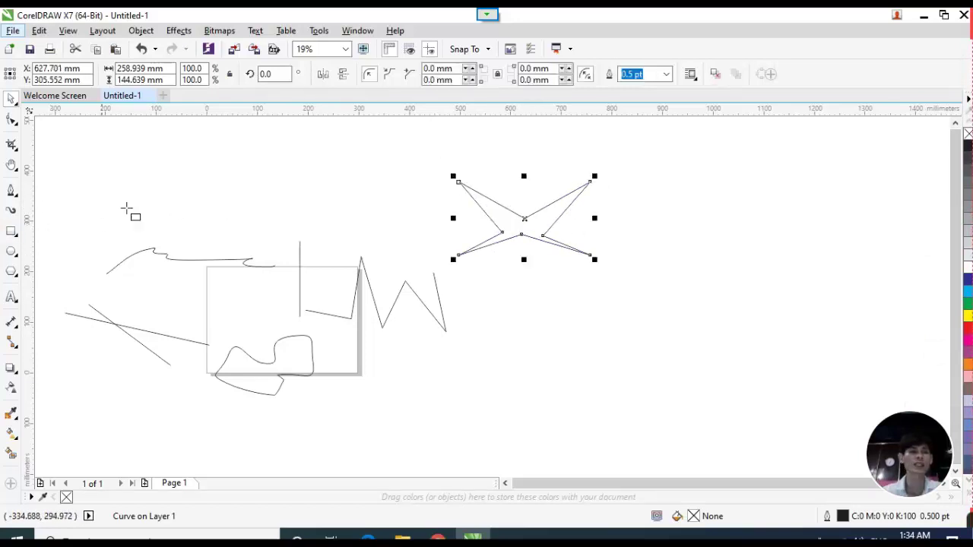
left_click_drag(247, 152, 376, 217)
left_click(11, 98)
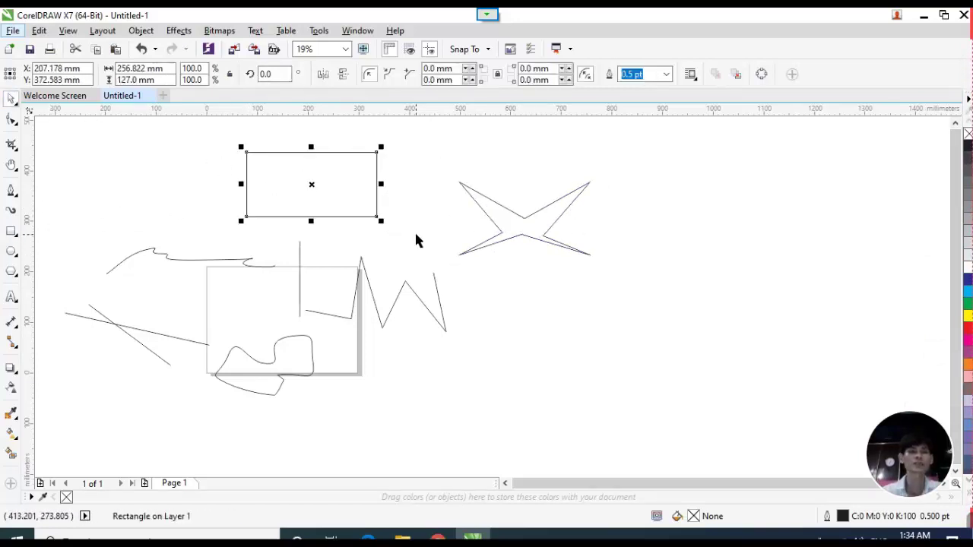
Fill the rectangle above the page with red and the star-shaped curve with green.
left_click(968, 328)
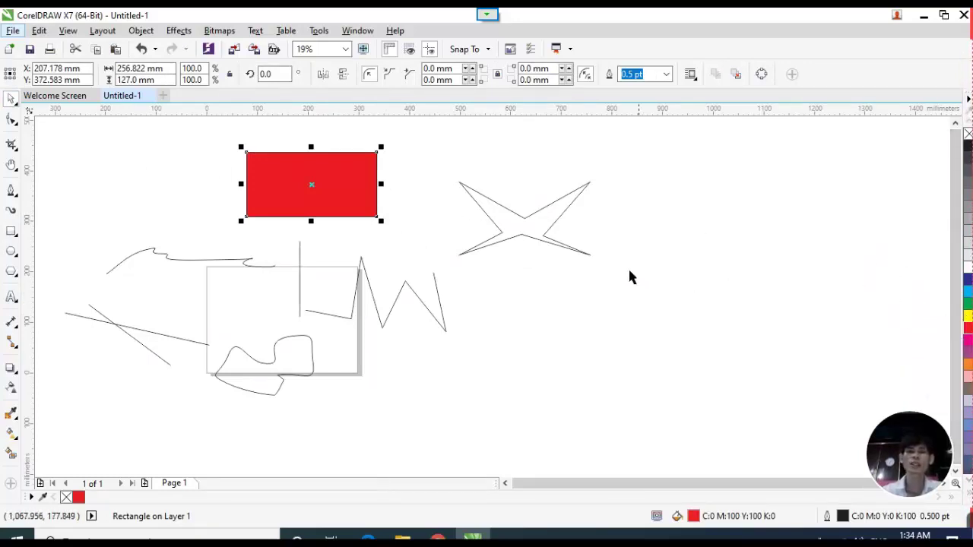
left_click(555, 206)
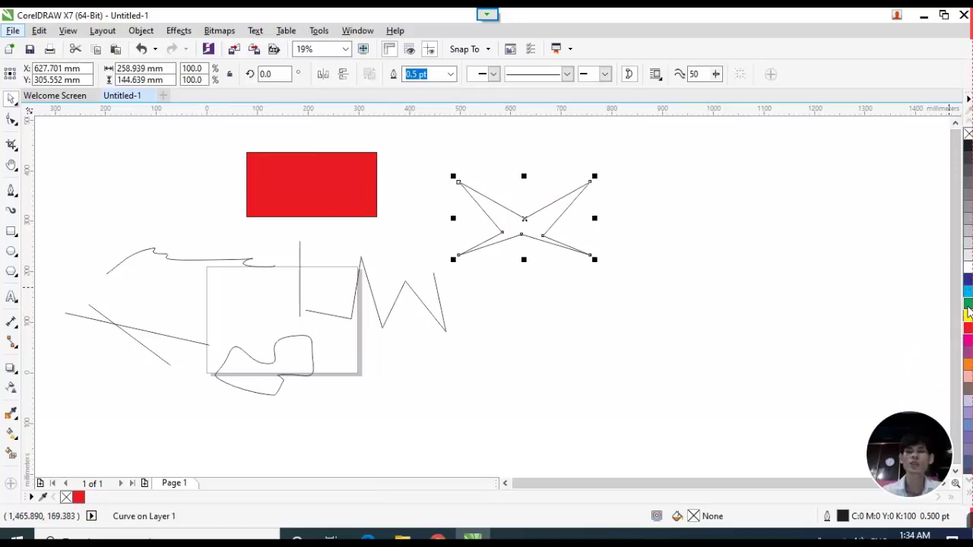
left_click(968, 307)
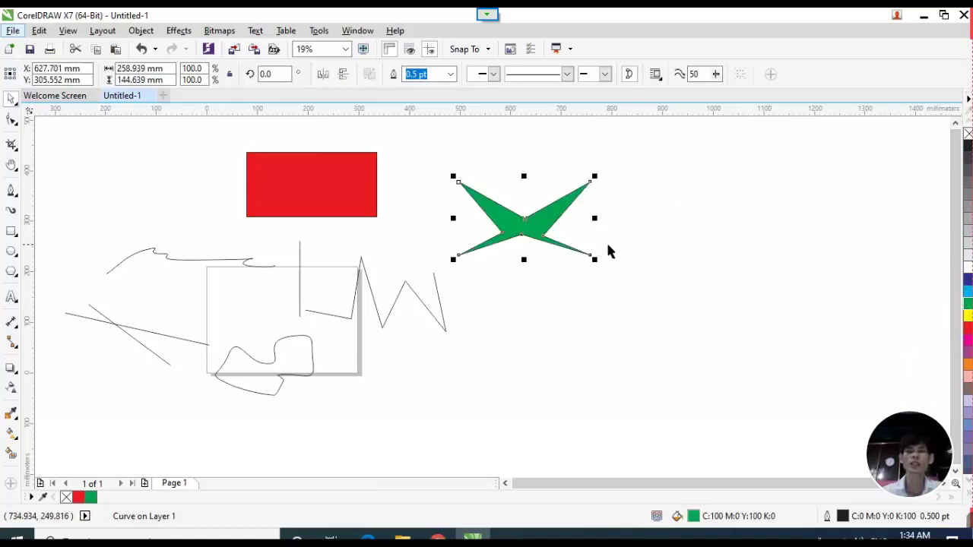
Set the outline width of the vertical line crossing the page's upper edge to 8.0 pt.
left_click(299, 292)
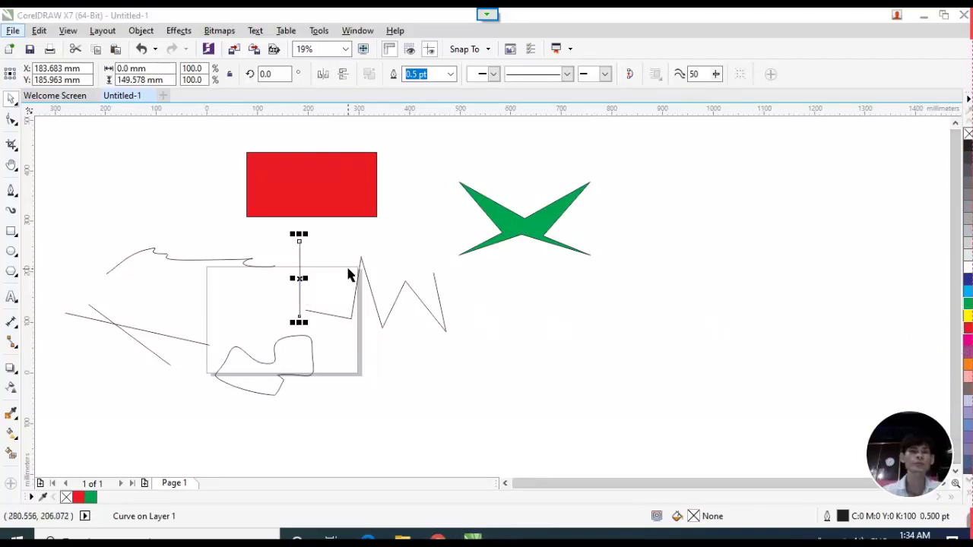
left_click(451, 74)
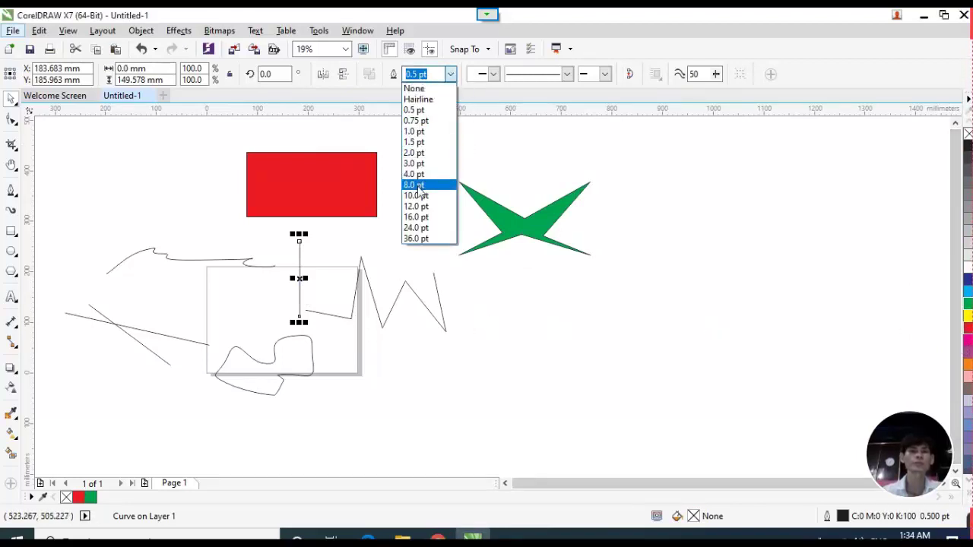
left_click(422, 184)
left_click(582, 337)
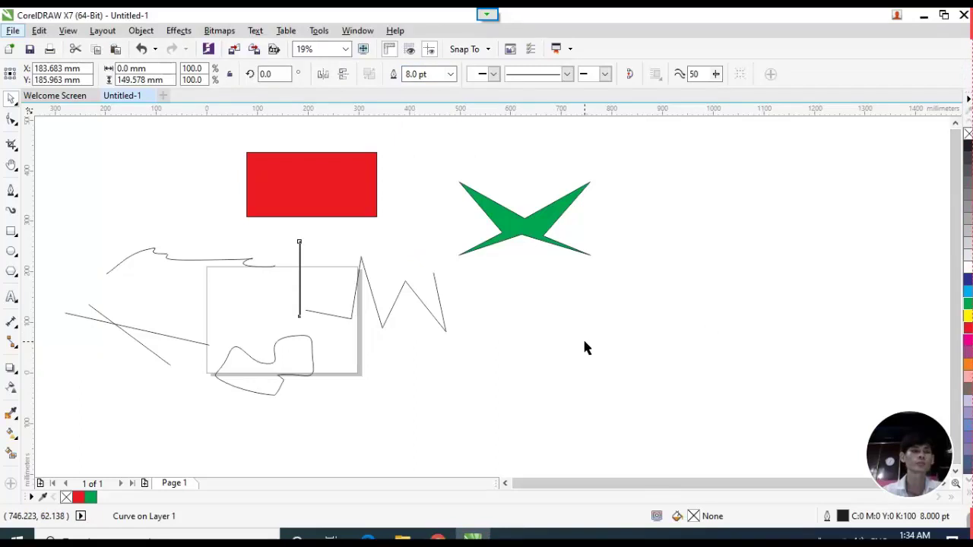
scroll(316, 283, "up", 3)
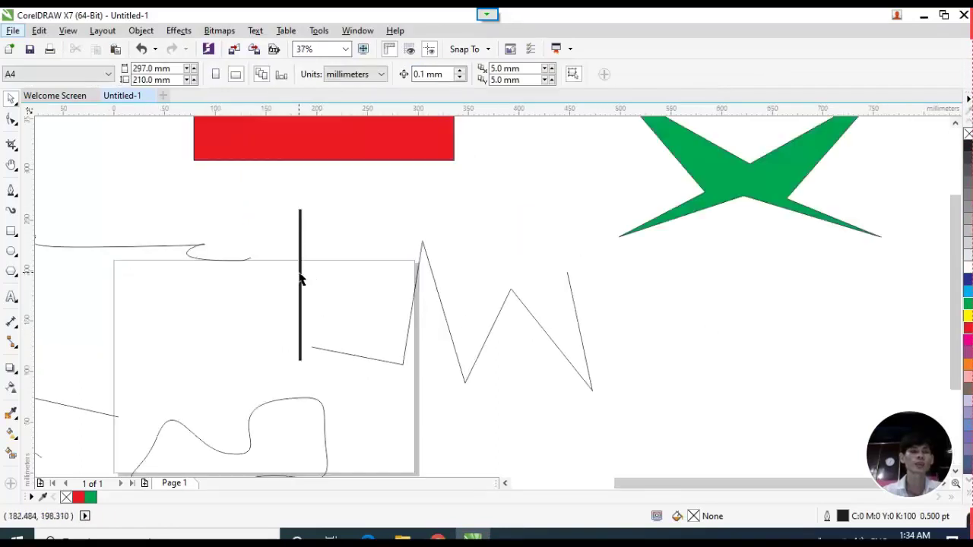
scroll(301, 280, "down", 3)
scroll(304, 283, "up", 3)
scroll(304, 282, "down", 3)
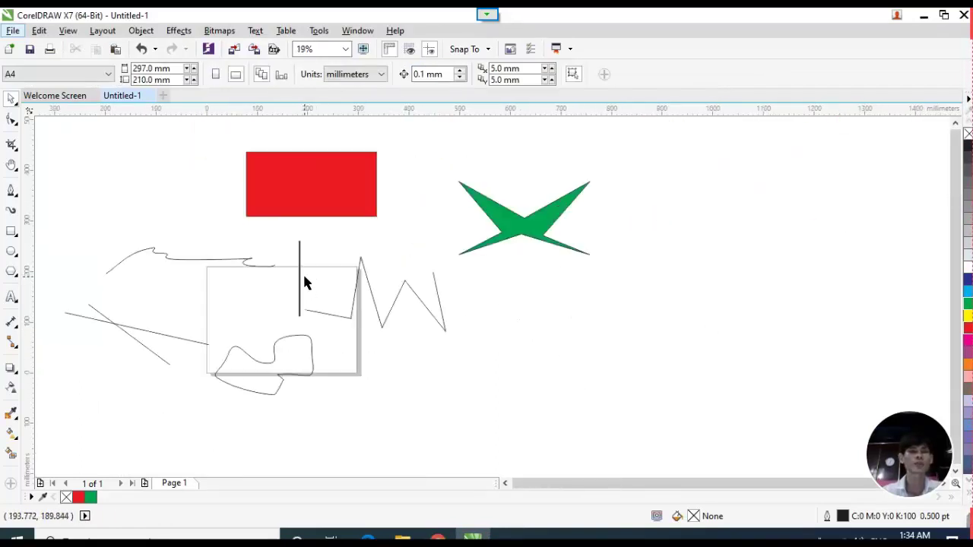
Magnify the freehand curve above the page up to 1804% with the Zoom tool, and zoom back out to 12%.
left_click(17, 173)
left_click(53, 161)
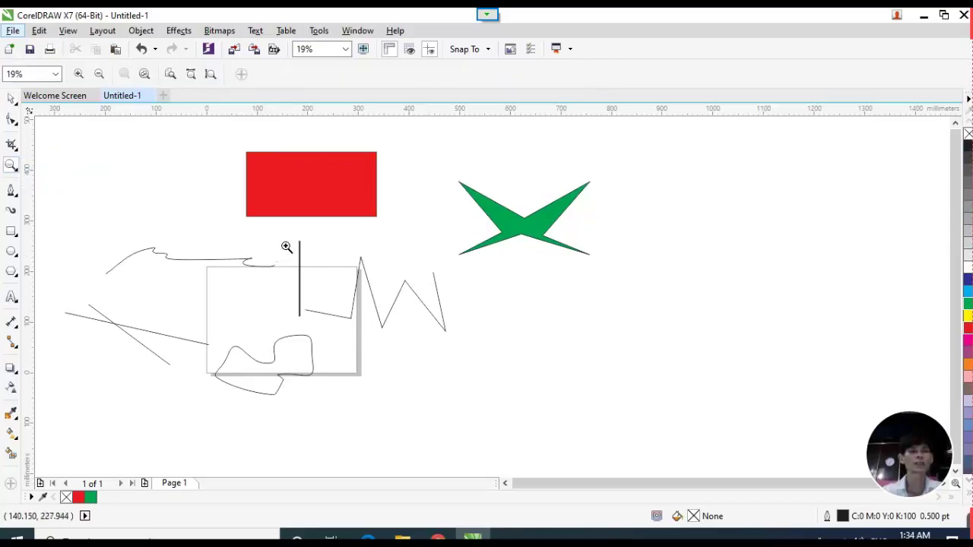
left_click_drag(227, 236, 278, 266)
left_click(439, 363)
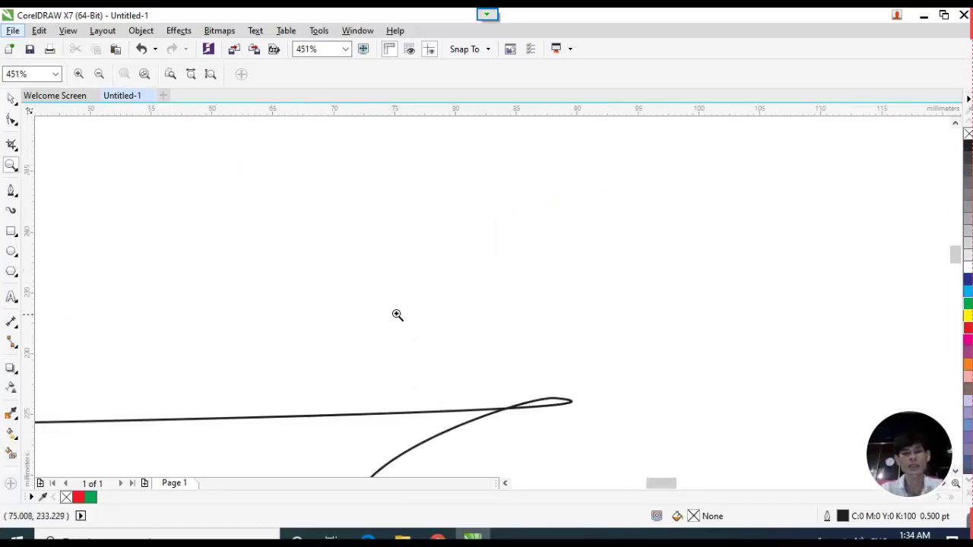
left_click(420, 325)
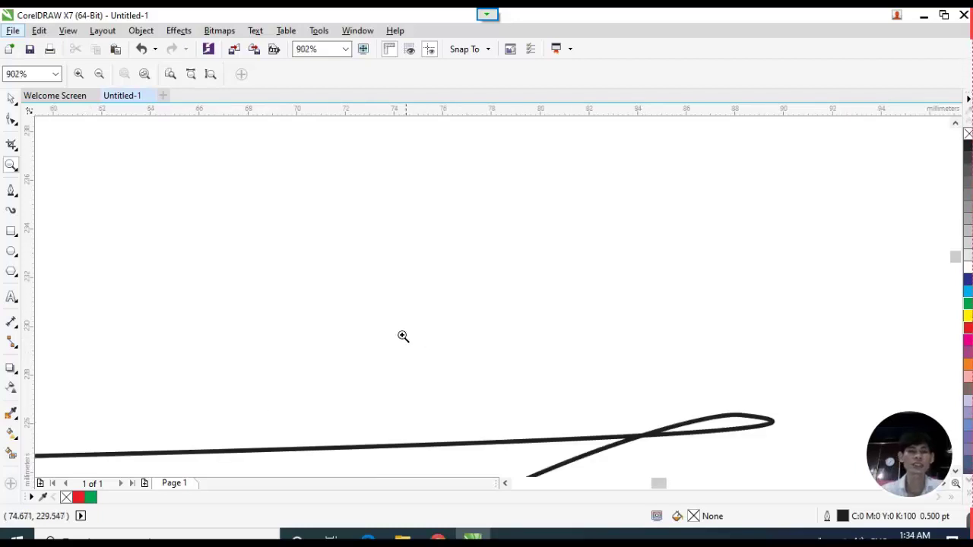
left_click(402, 334)
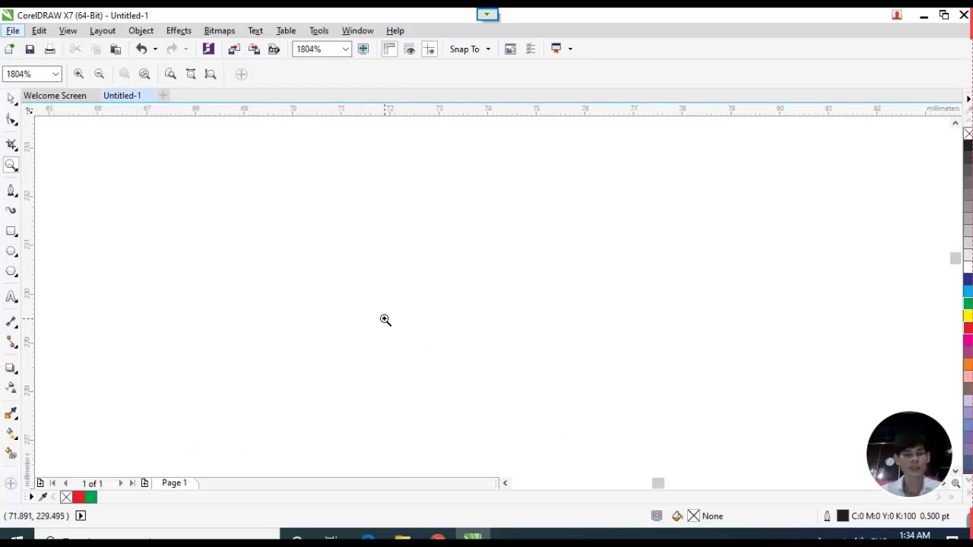
key("F4")
scroll(402, 300, "down", 2)
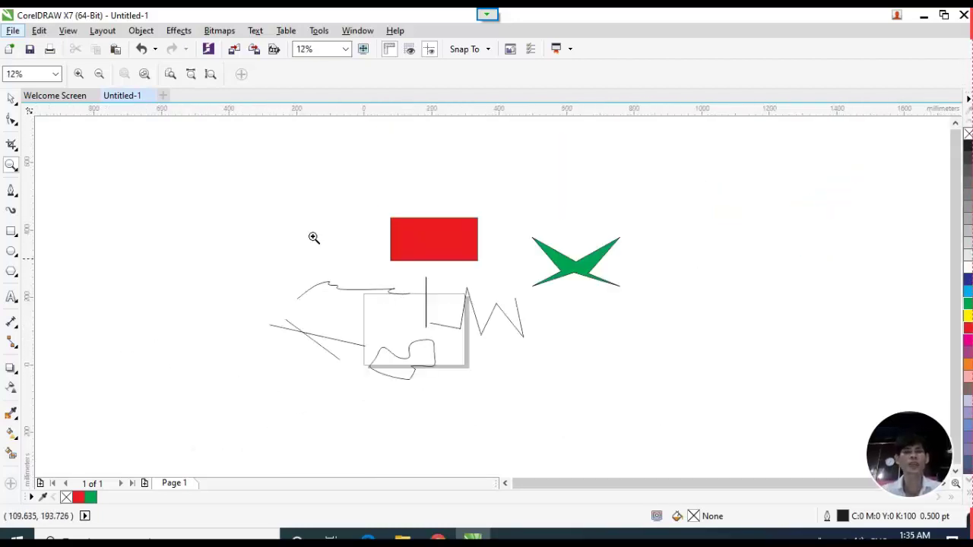
Draw four rectangles away from the page: one about 87 × 165 mm, one about 2151 × 1795 mm, and two at the lower left.
left_click(11, 100)
left_click(11, 232)
left_click_drag(52, 137, 94, 202)
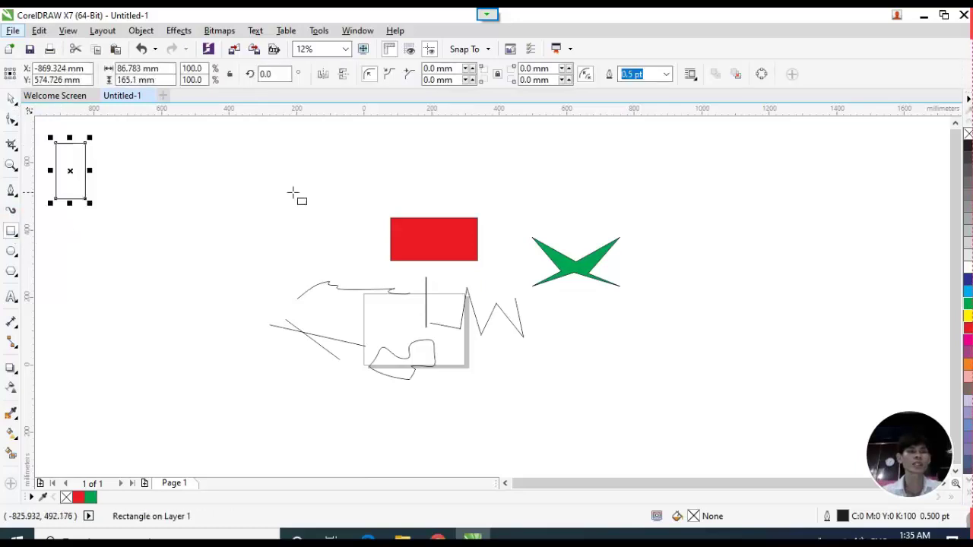
scroll(501, 174, "down", 5)
left_click_drag(778, 287, 870, 362)
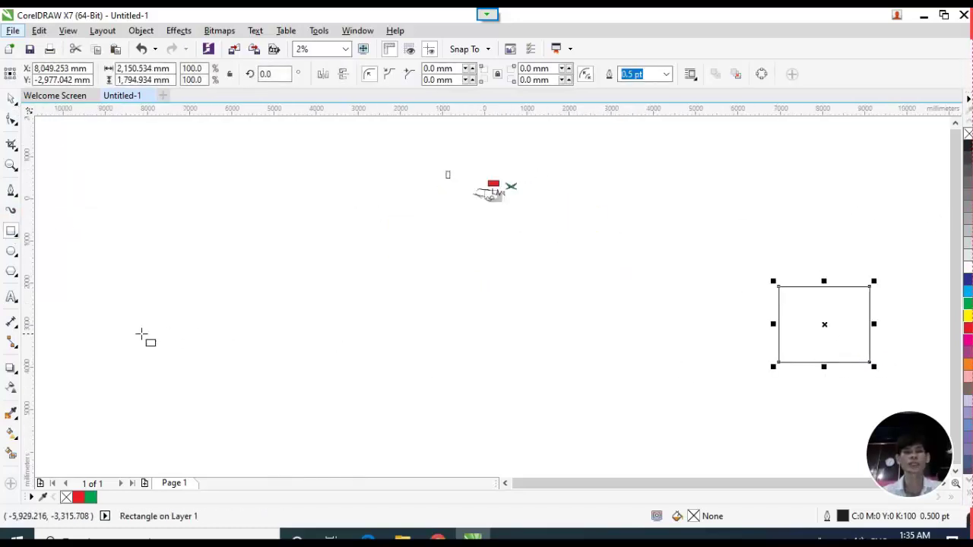
left_click_drag(126, 345, 228, 433)
left_click_drag(69, 338, 95, 410)
Draw five more rectangles far around the page, including ones about 4335 × 2472 mm, 3150 × 1626 mm and 2201 × 745 mm.
key("F3")
left_click_drag(408, 417, 482, 462)
left_click_drag(96, 375, 189, 427)
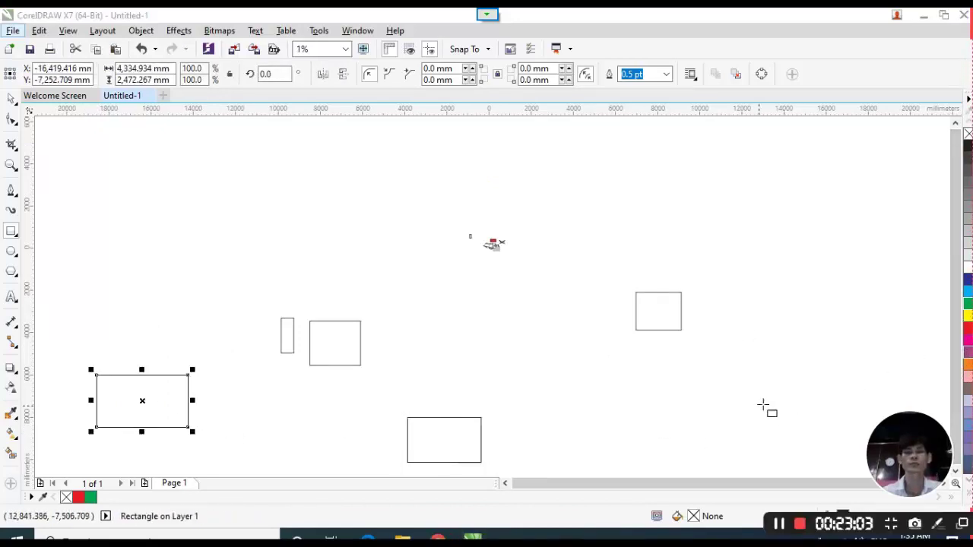
left_click_drag(731, 430, 798, 462)
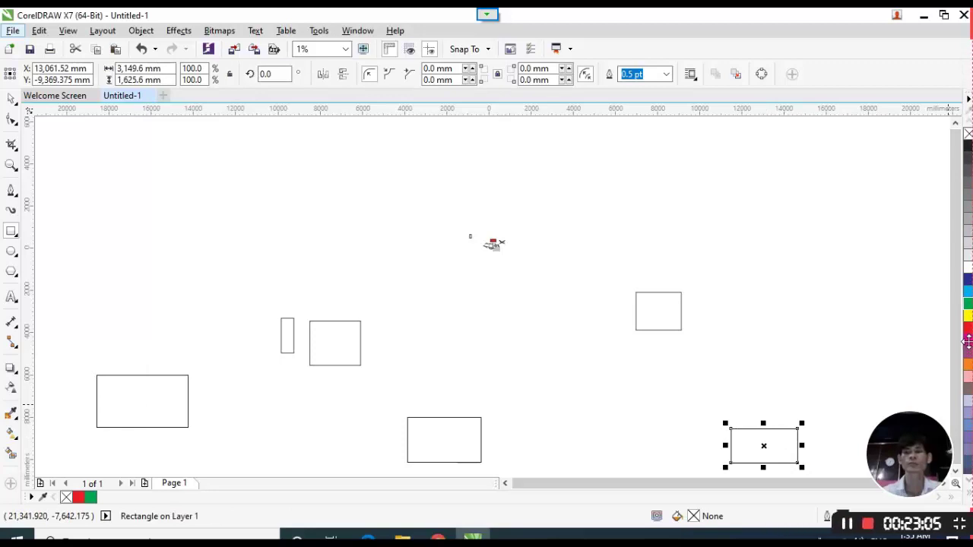
left_click_drag(74, 133, 121, 148)
left_click(170, 162)
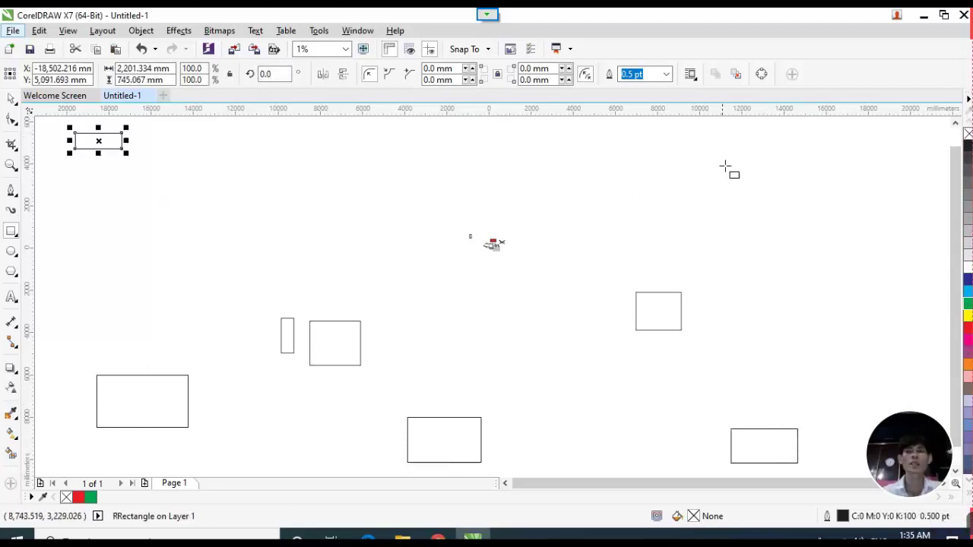
left_click_drag(807, 149, 846, 168)
left_click(11, 98)
left_click(176, 167)
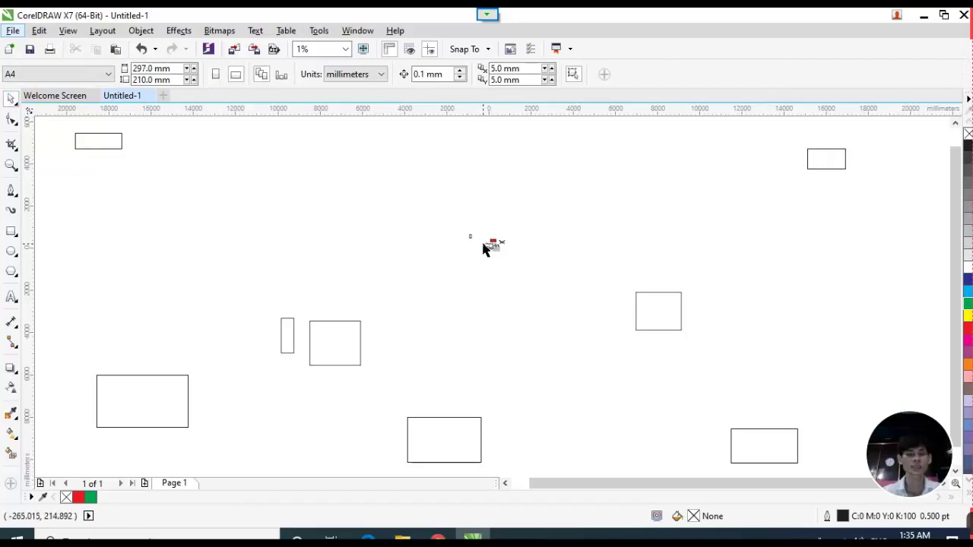
Fill the large rectangle at the far lower left of the drawing with dark blue.
left_click(117, 395)
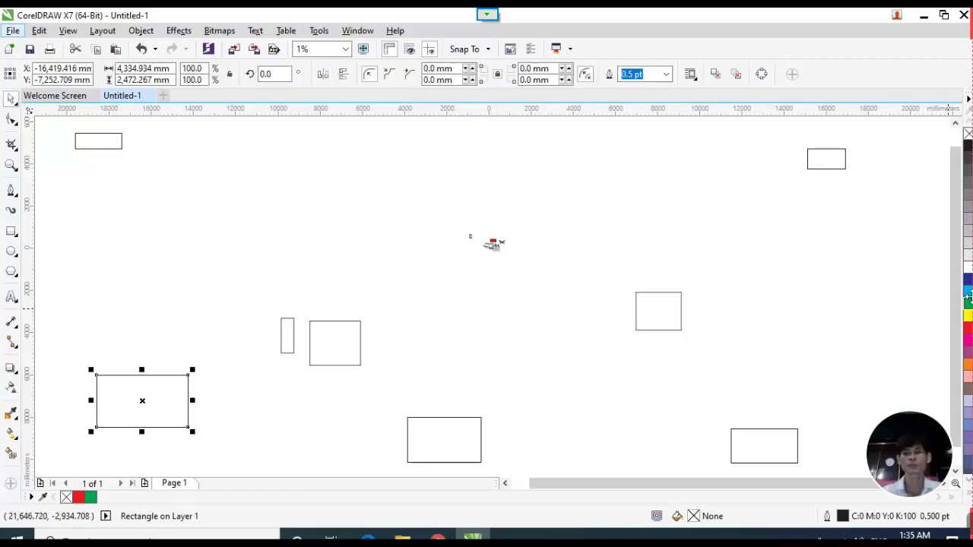
left_click(968, 292)
left_click(969, 280)
Fill the far upper-left rectangle with 50% black and the far upper-right rectangle with 40% black.
left_click(121, 141)
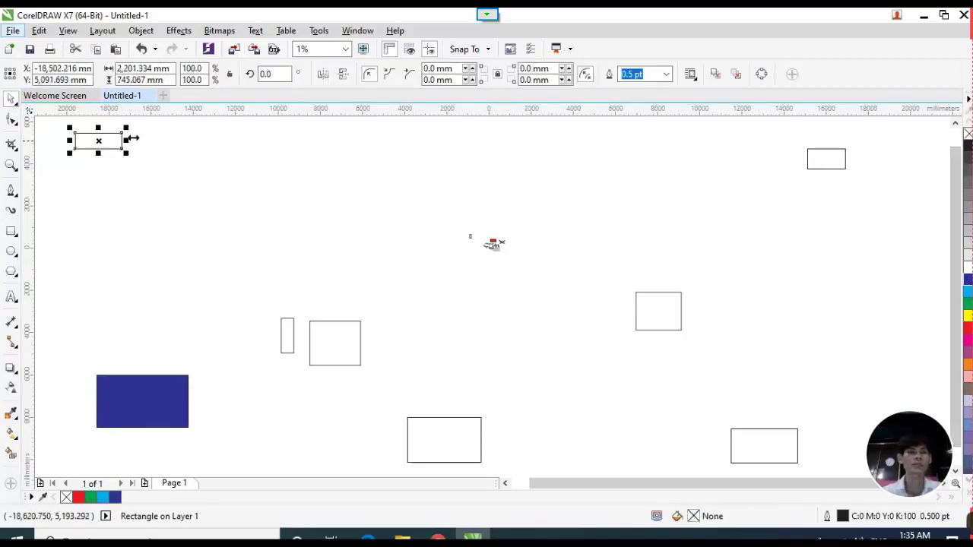
left_click(968, 210)
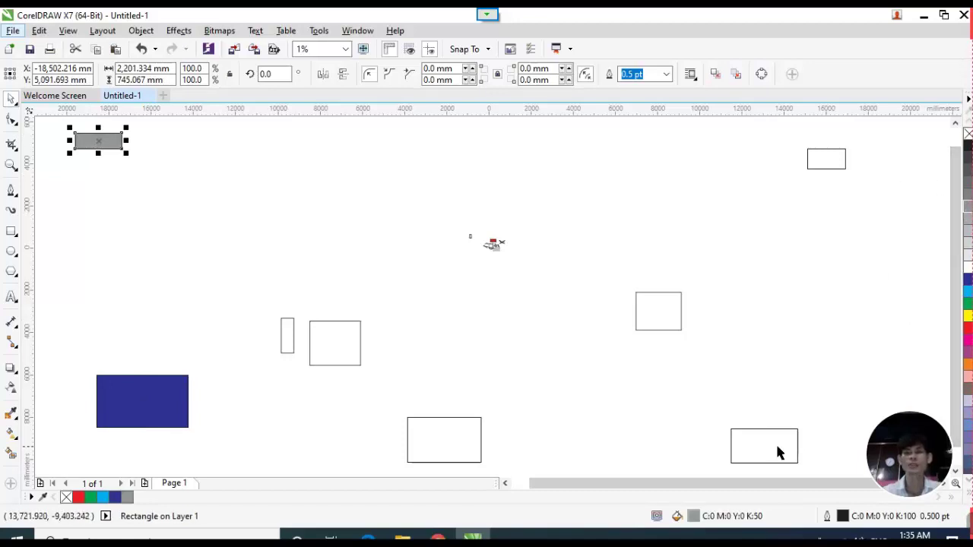
left_click(777, 450)
left_click(827, 160)
left_click(968, 216)
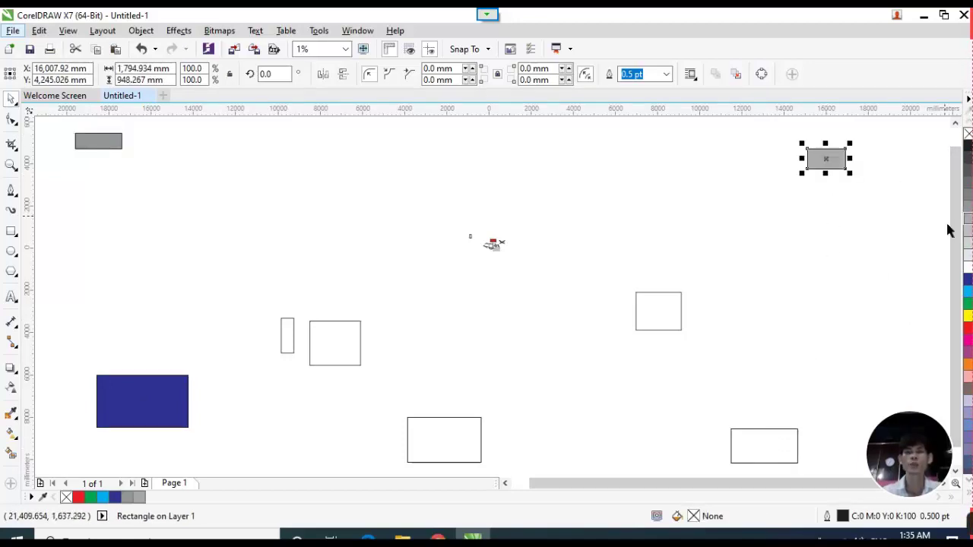
Draw two ellipses inside the blue rectangle, the right one about 787 × 643 mm, and fill the right one with white.
scroll(125, 403, "up", 2)
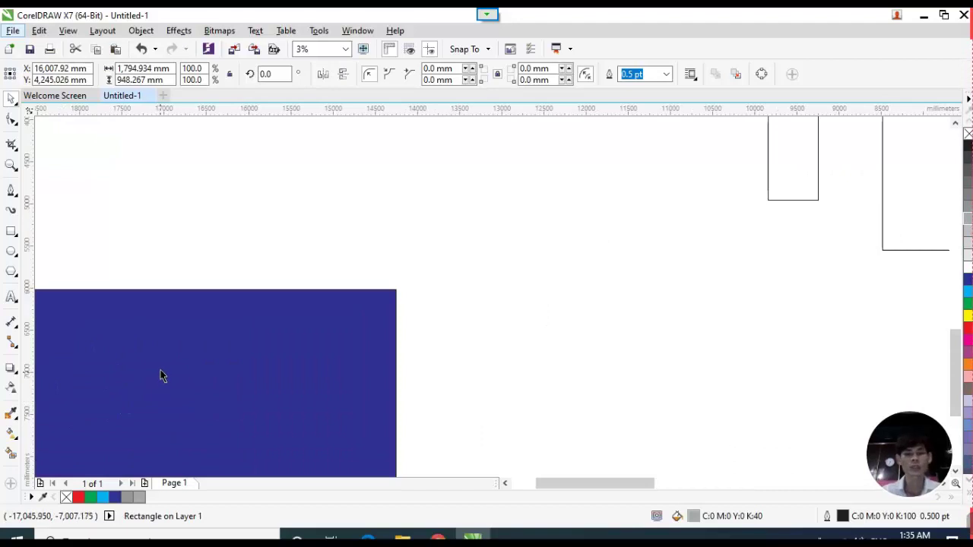
left_click(11, 251)
left_click_drag(167, 332, 225, 372)
left_click_drag(306, 325, 382, 389)
left_click(969, 266)
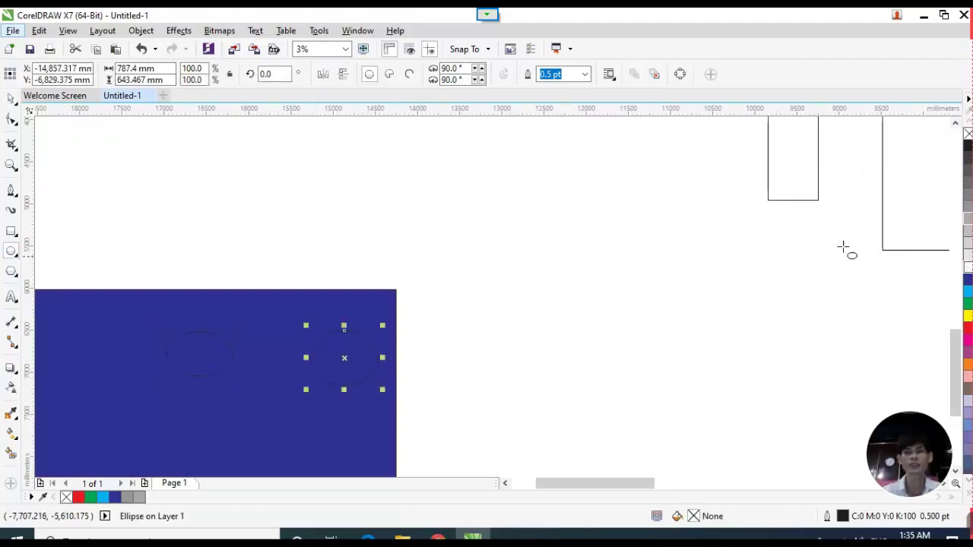
left_click(11, 98)
scroll(117, 278, "down", 2)
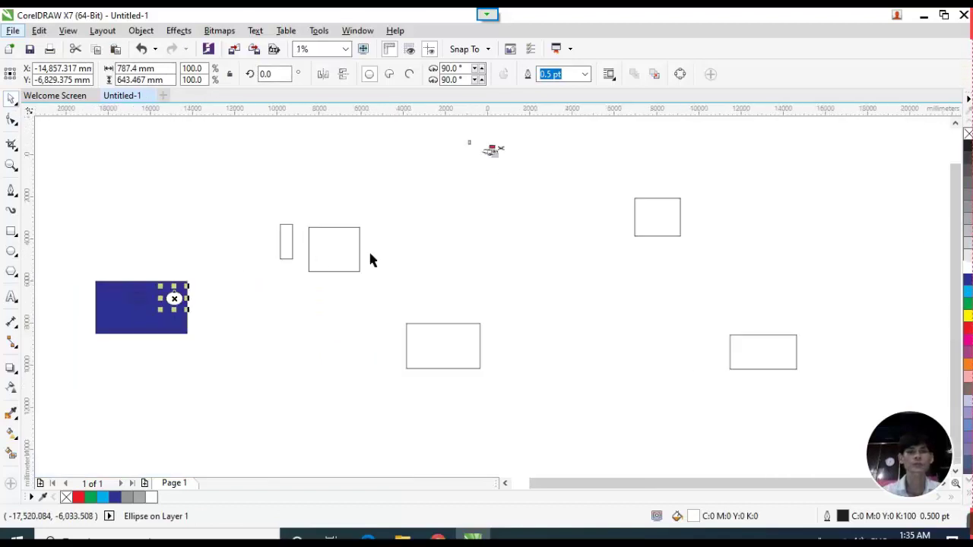
Fill the nearly square rectangle right of the page with red and the far lower-right rectangle with green.
left_click(652, 213)
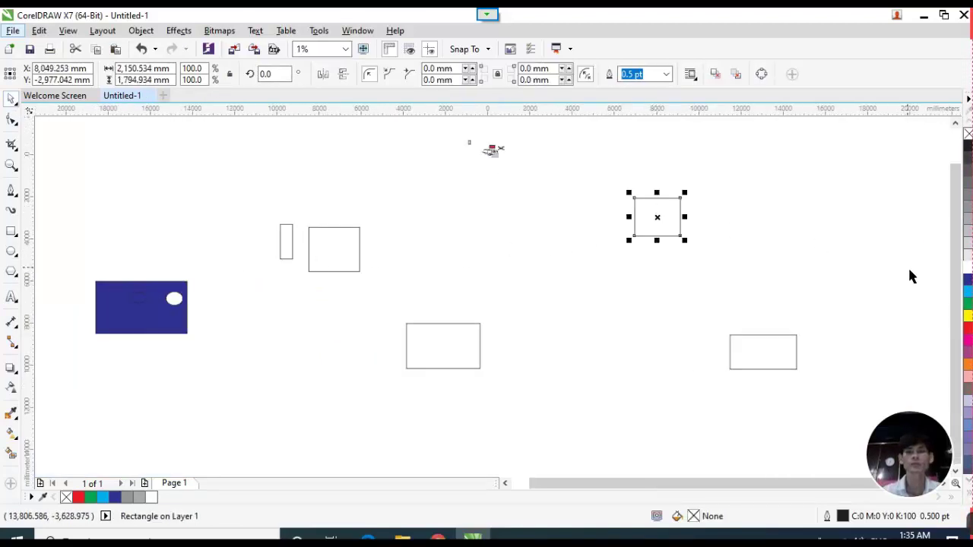
left_click(968, 328)
left_click(767, 355)
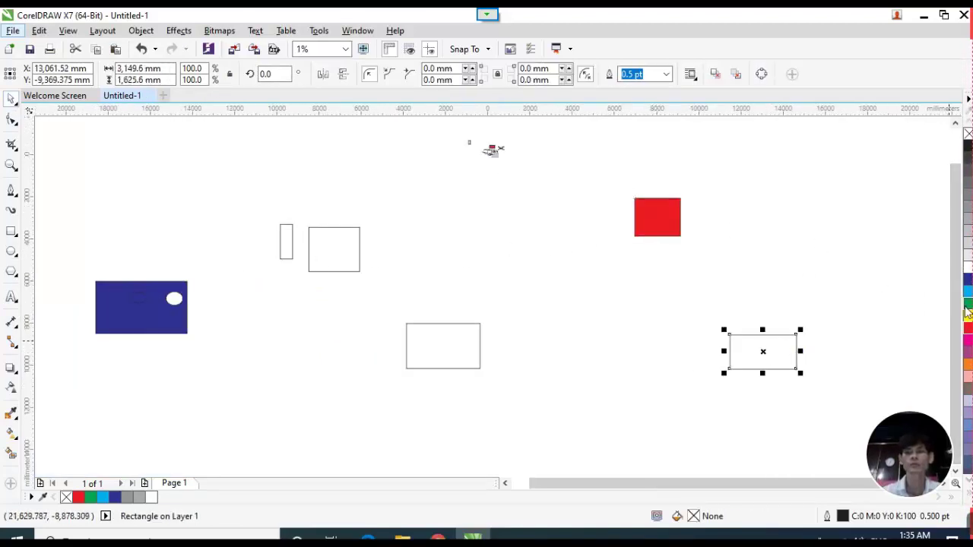
left_click(968, 304)
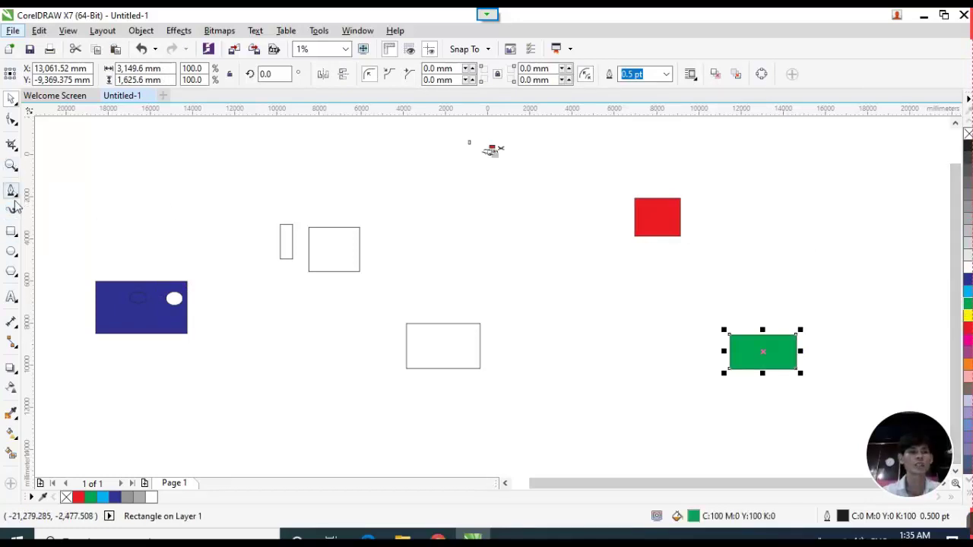
Draw an ellipse about 474 × 457 mm in the green rectangle's upper-left corner and fill it with yellow.
left_click(12, 251)
scroll(719, 332, "up", 2)
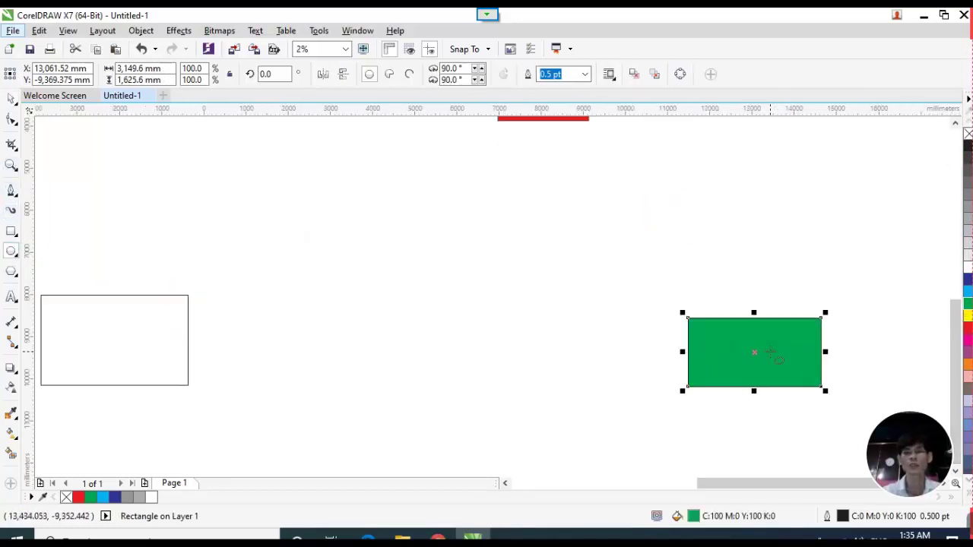
left_click_drag(704, 332, 723, 351)
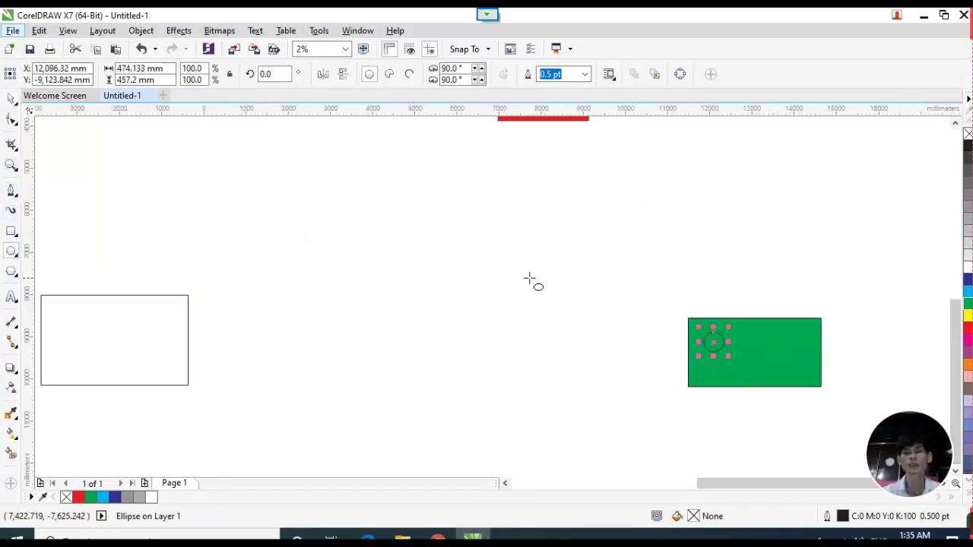
left_click(968, 315)
left_click(12, 99)
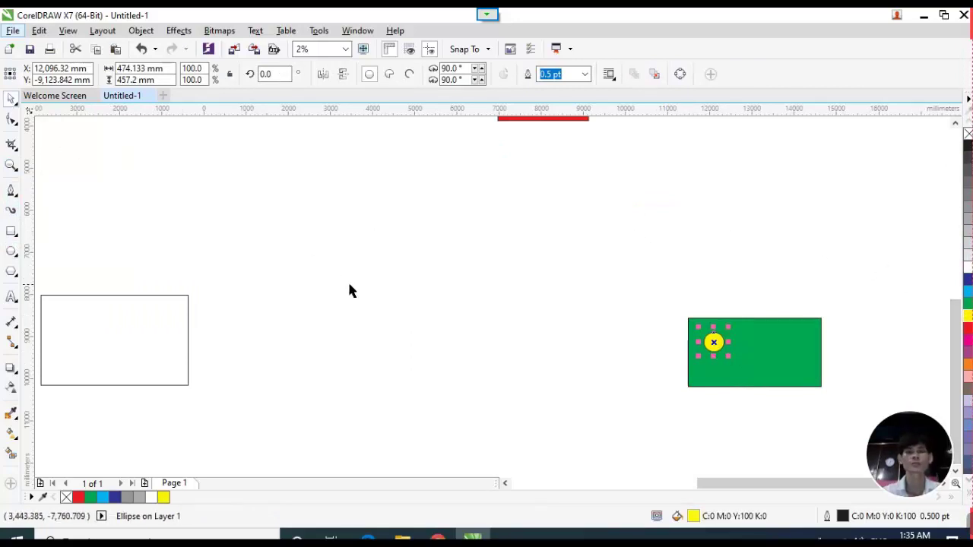
scroll(351, 286, "down", 1)
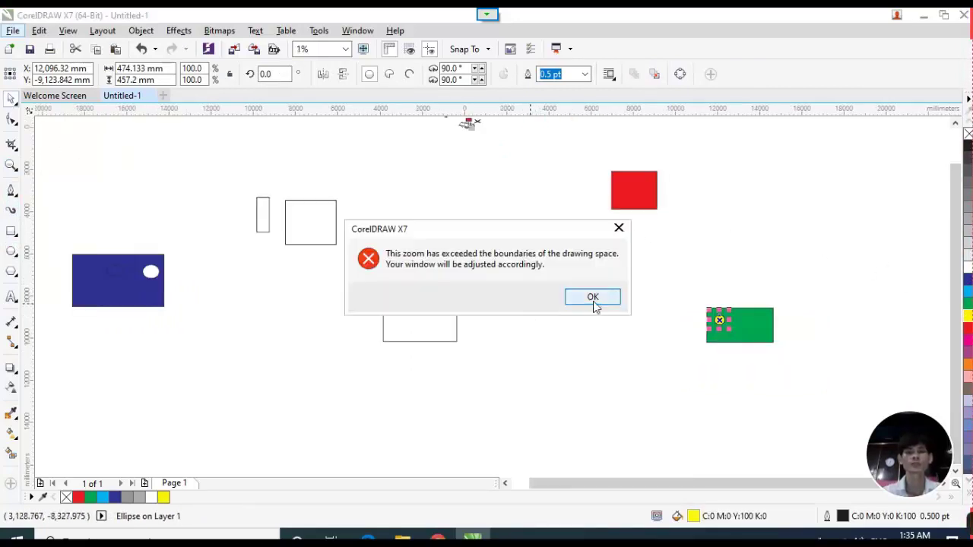
left_click(591, 300)
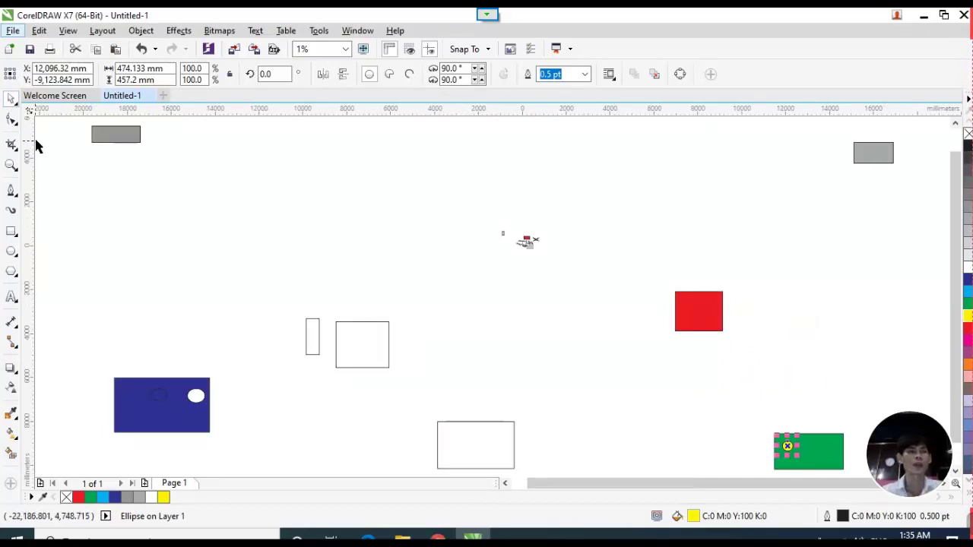
Stretch the far upper-left grey rectangle downward to about 2,213 mm high and fill a half-size copy at its lower-left corner with cyan.
left_click(115, 139)
left_click_drag(114, 147, 115, 179)
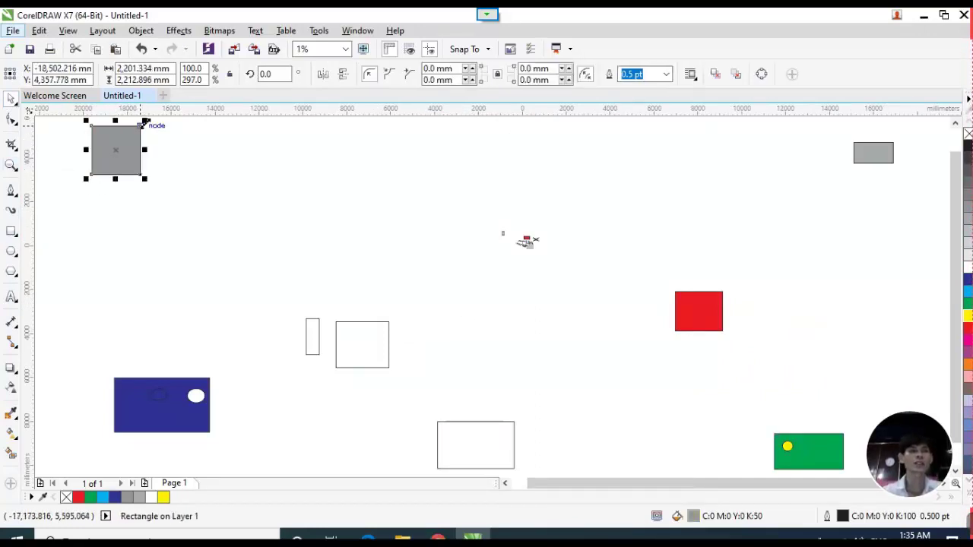
left_click_drag(144, 120, 120, 144)
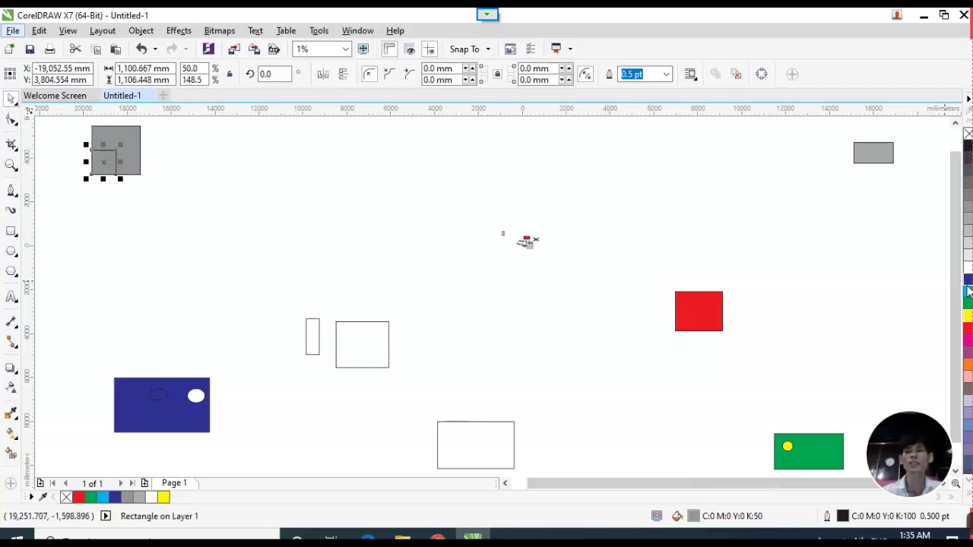
left_click(968, 292)
left_click(868, 155)
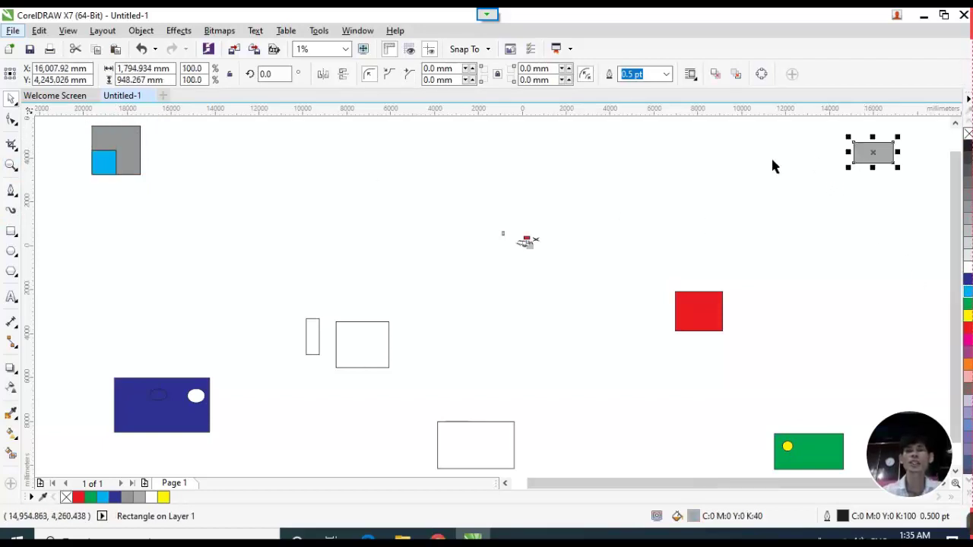
left_click(622, 162)
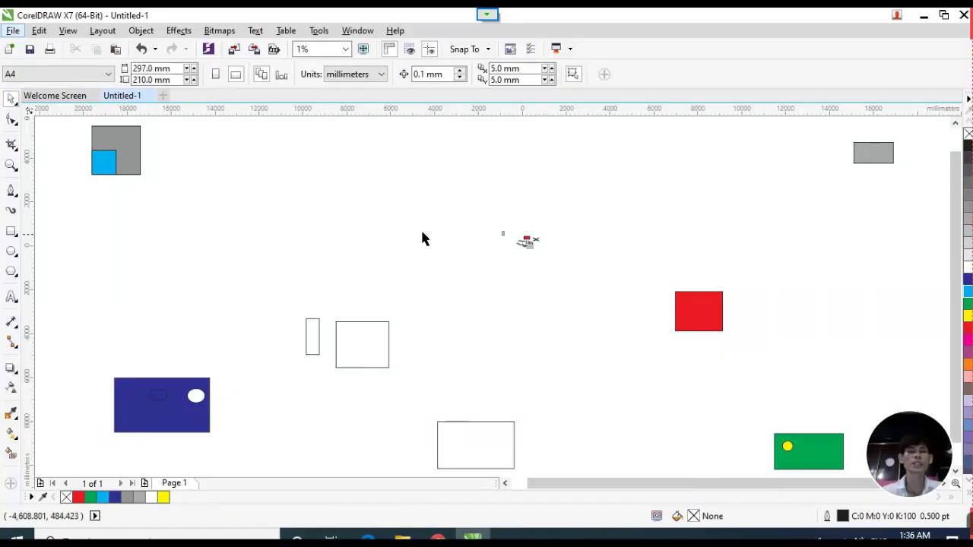
Zoom in on the small shapes around the page and return to the overview of all objects.
scroll(525, 239, "up", 4)
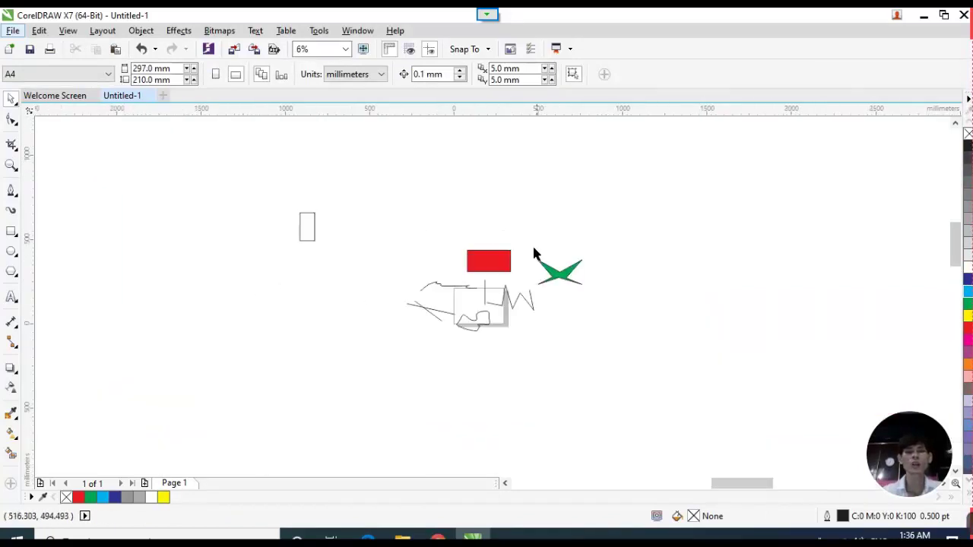
scroll(521, 268, "up", 4)
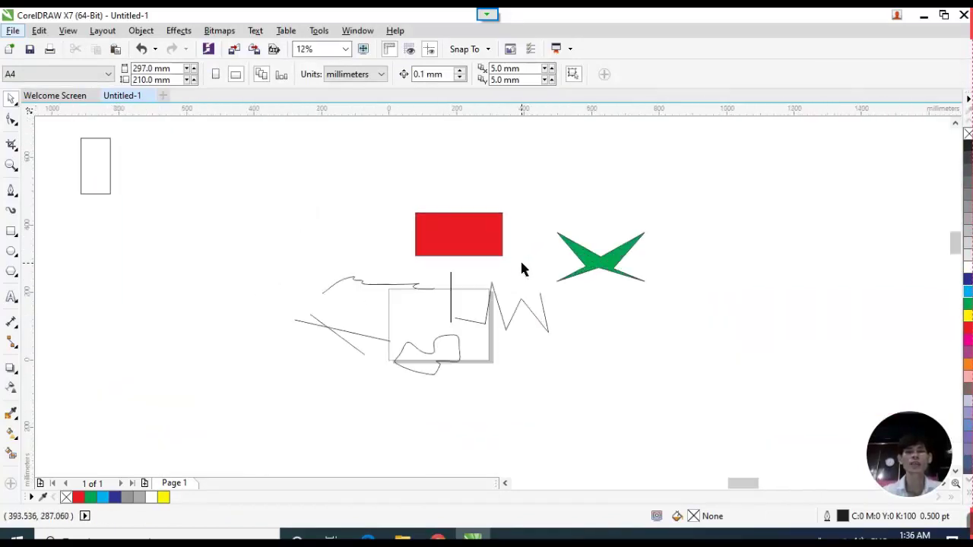
scroll(521, 267, "down", 8)
scroll(486, 280, "down", 1)
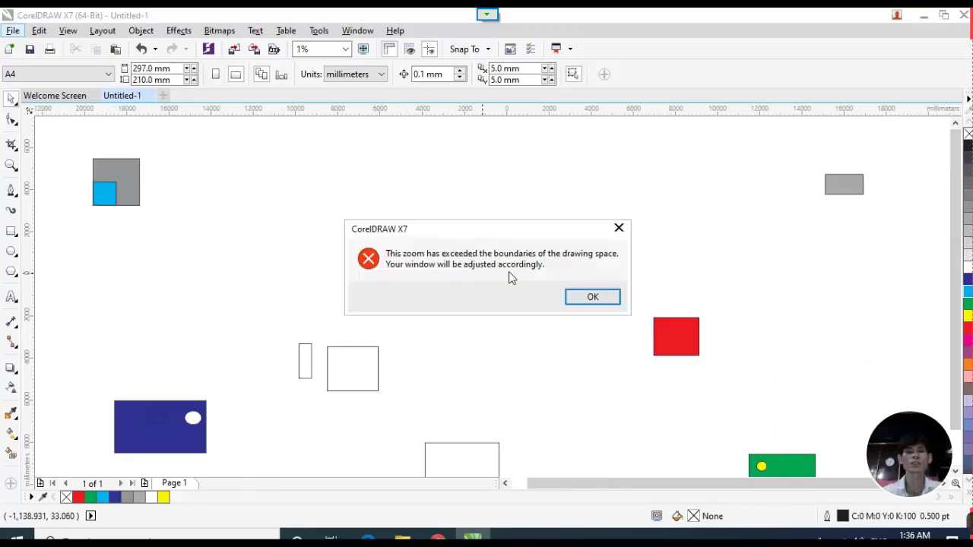
left_click(589, 297)
scroll(532, 270, "up", 2)
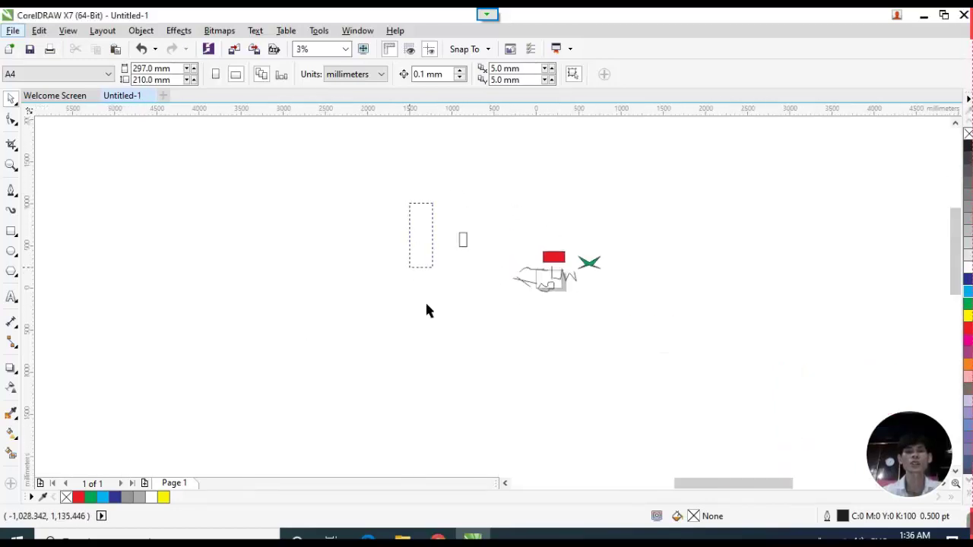
left_click_drag(426, 310, 512, 254)
left_click_drag(415, 212, 673, 386)
left_click(700, 294)
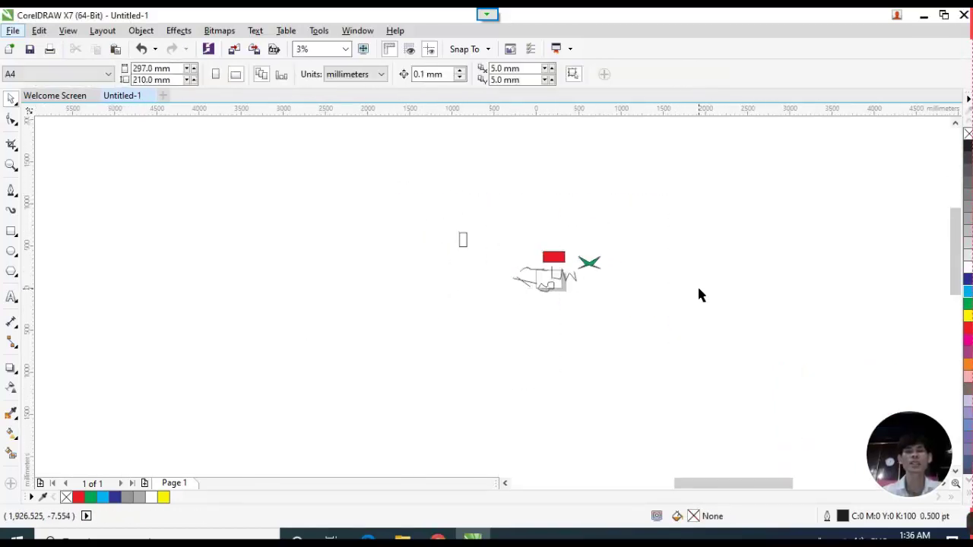
scroll(544, 296, "down", 1)
scroll(546, 270, "down", 2)
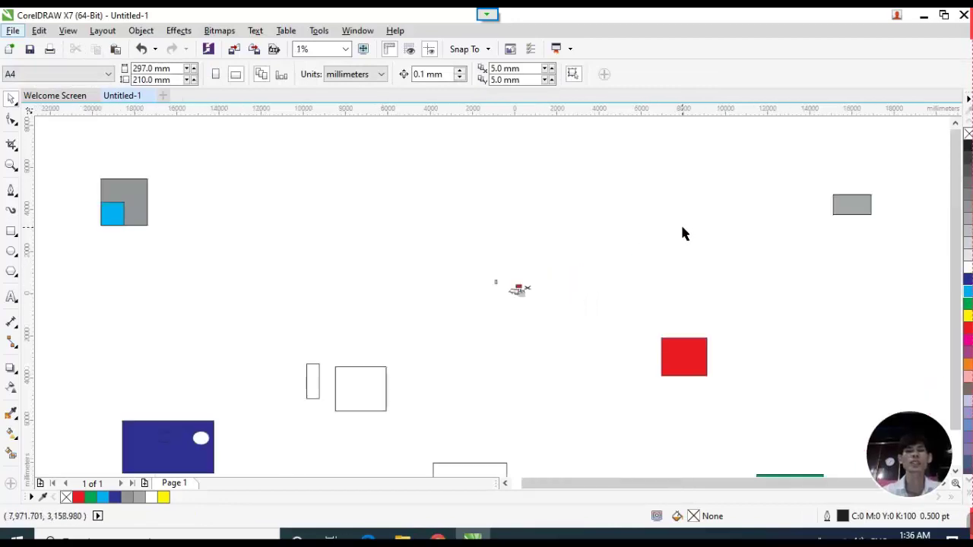
left_click(609, 300)
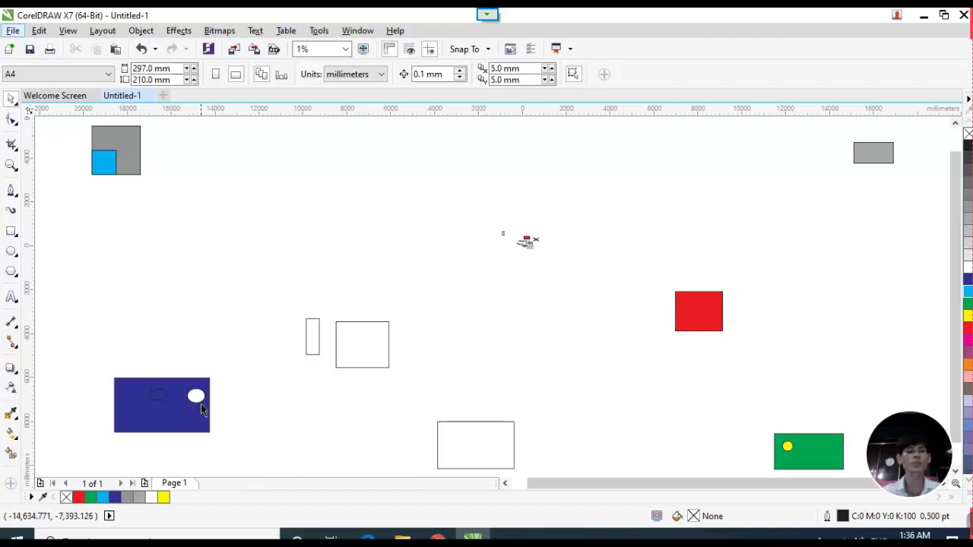
left_click_drag(72, 347, 254, 449)
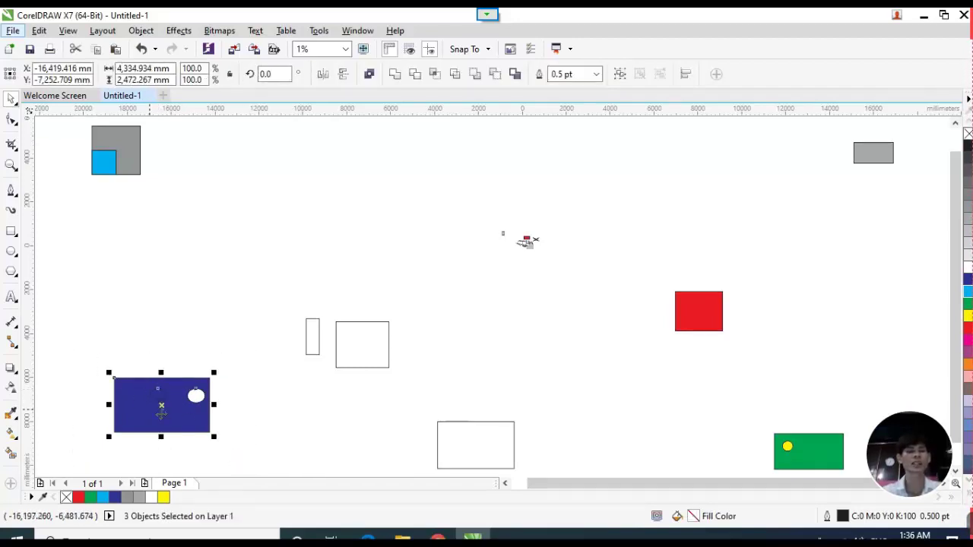
left_click(197, 307)
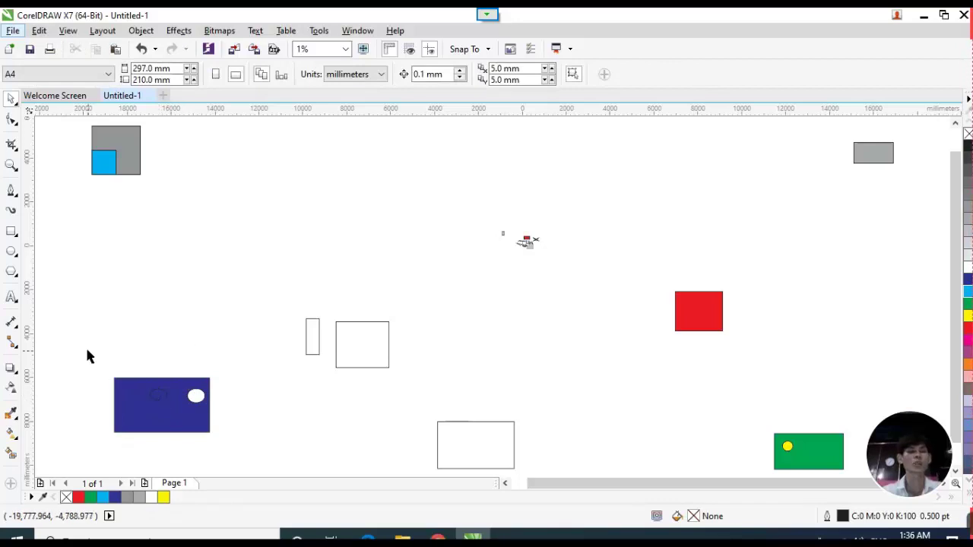
left_click_drag(87, 354, 258, 459)
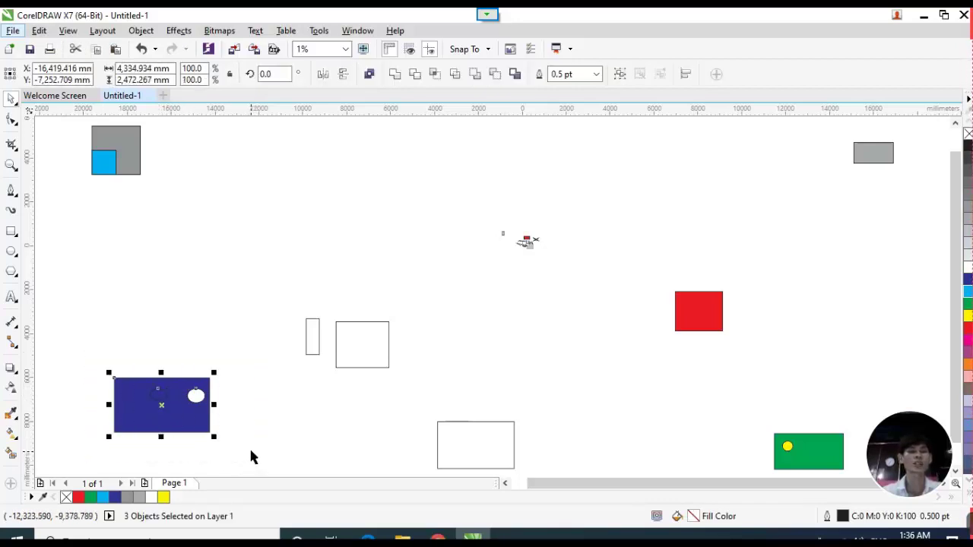
left_click(251, 422)
Magnify the blue rectangle and its ellipses with the Zoom tool, and go back out one zoom level.
key("z")
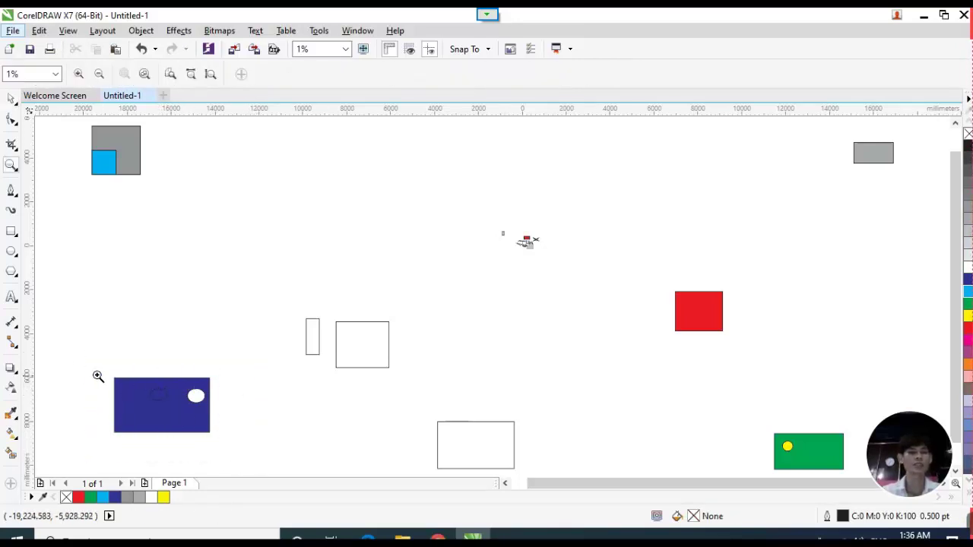
left_click_drag(81, 364, 249, 453)
left_click_drag(258, 150, 804, 451)
left_click_drag(182, 146, 810, 447)
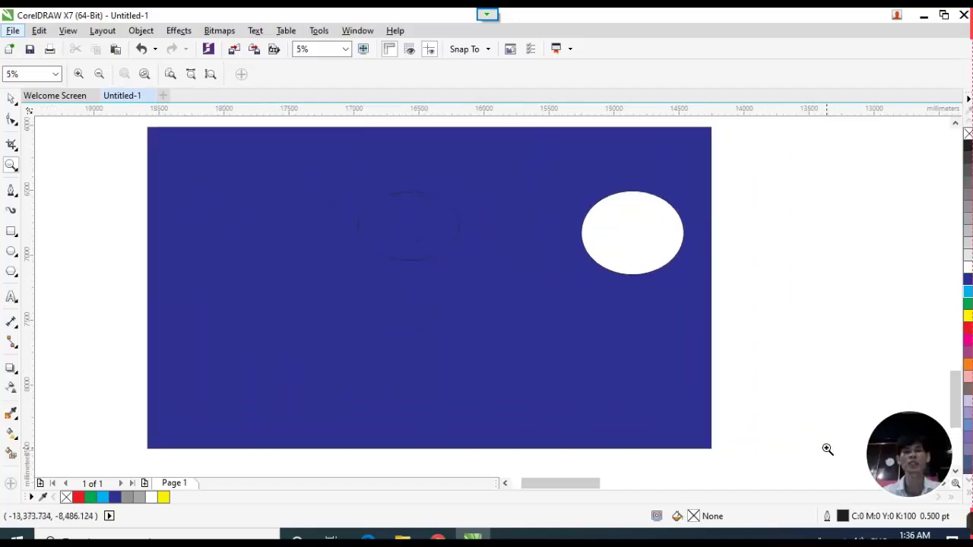
left_click_drag(524, 358, 526, 357)
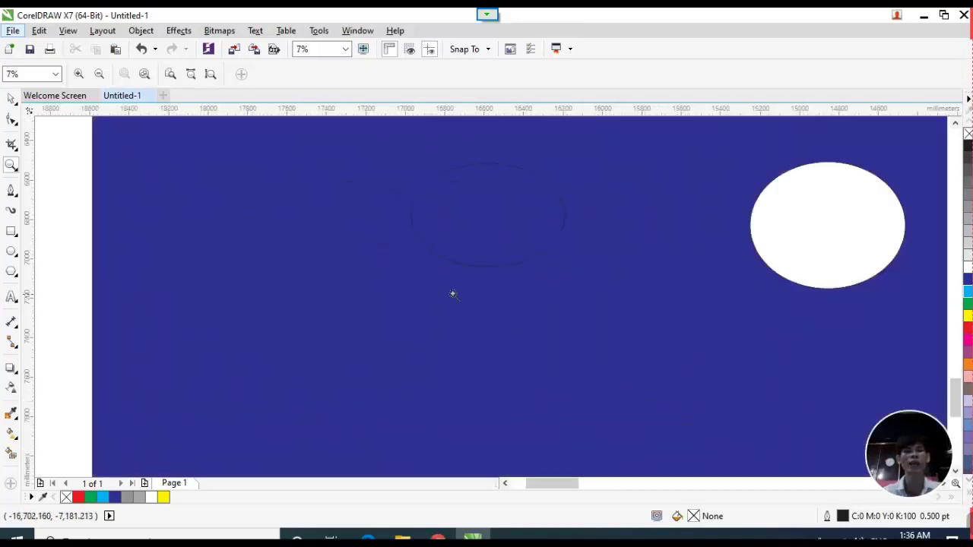
right_click(391, 279)
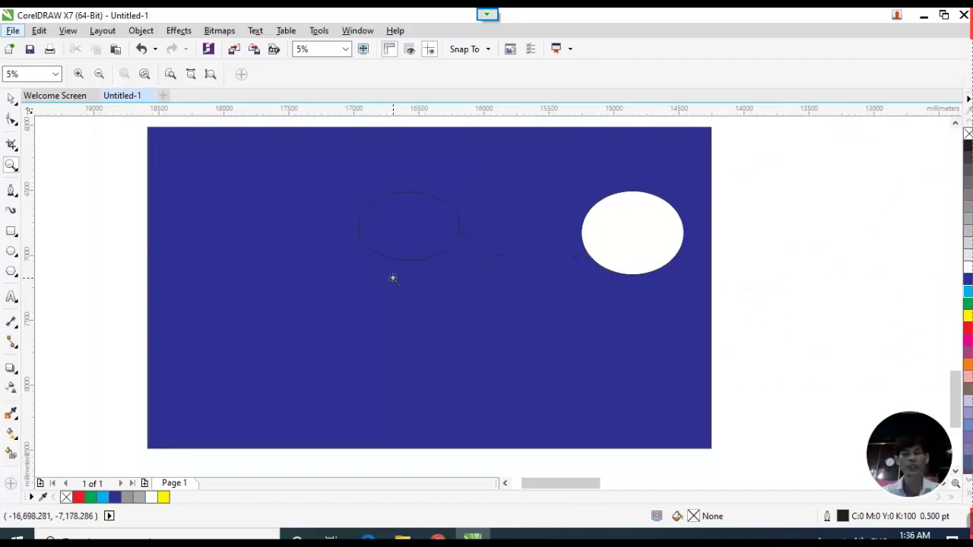
Shift the view of the blue rectangle with the Pan tool and zoom out to 2%.
key("h")
left_click_drag(476, 234, 456, 265)
scroll(456, 242, "down", 3)
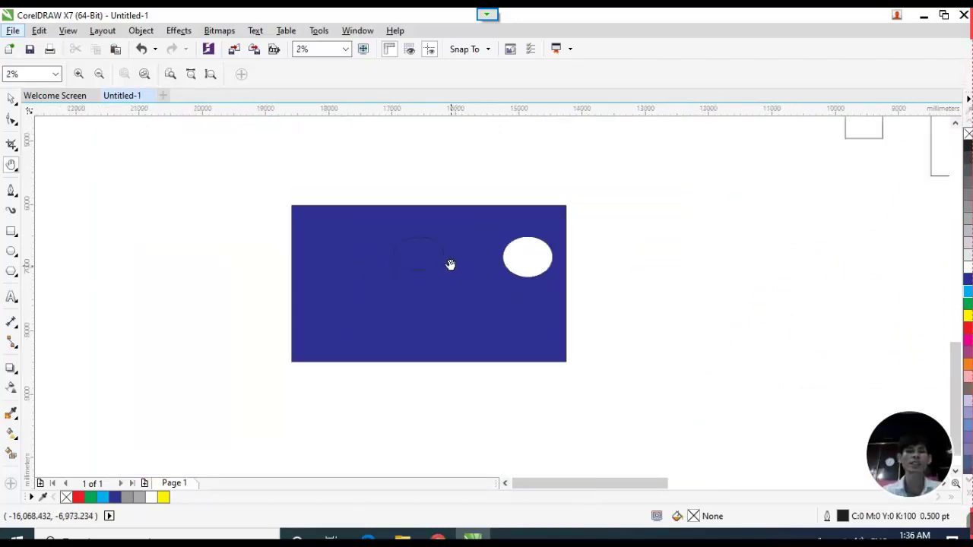
Zoom out to view the scattered shapes and return to the blue rectangle with its two ellipses.
scroll(450, 263, "down", 1)
left_click(601, 298)
scroll(436, 273, "up", 2)
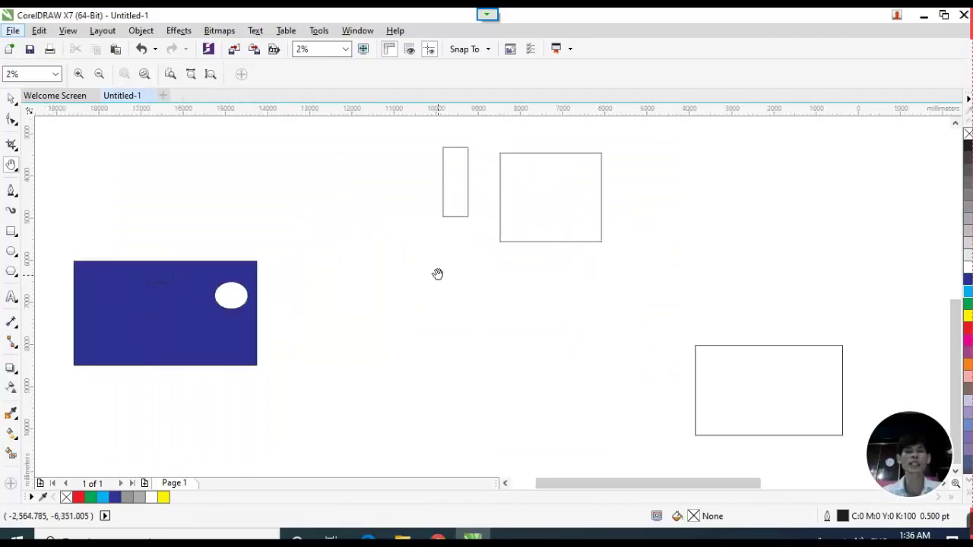
scroll(438, 277, "down", 2)
scroll(438, 280, "down", 1)
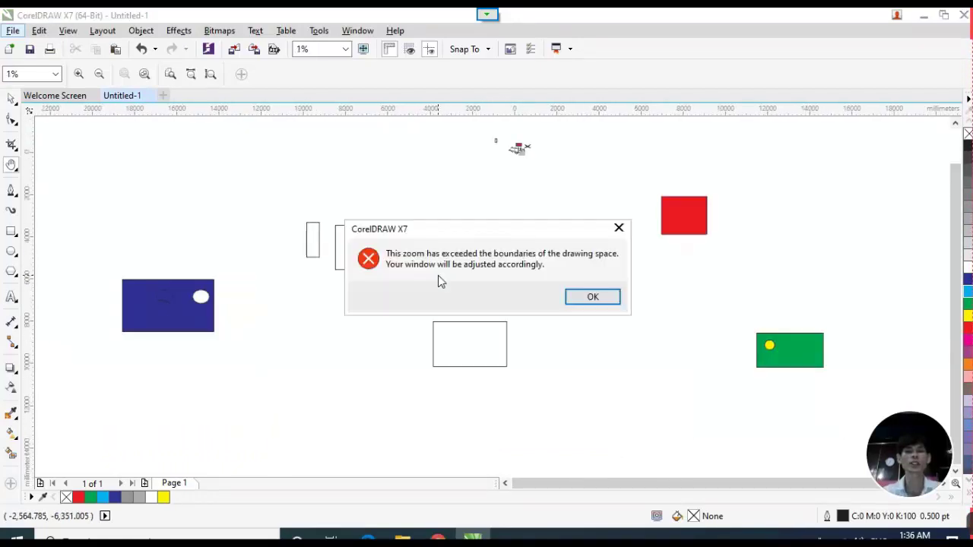
left_click(606, 298)
scroll(307, 276, "up", 1)
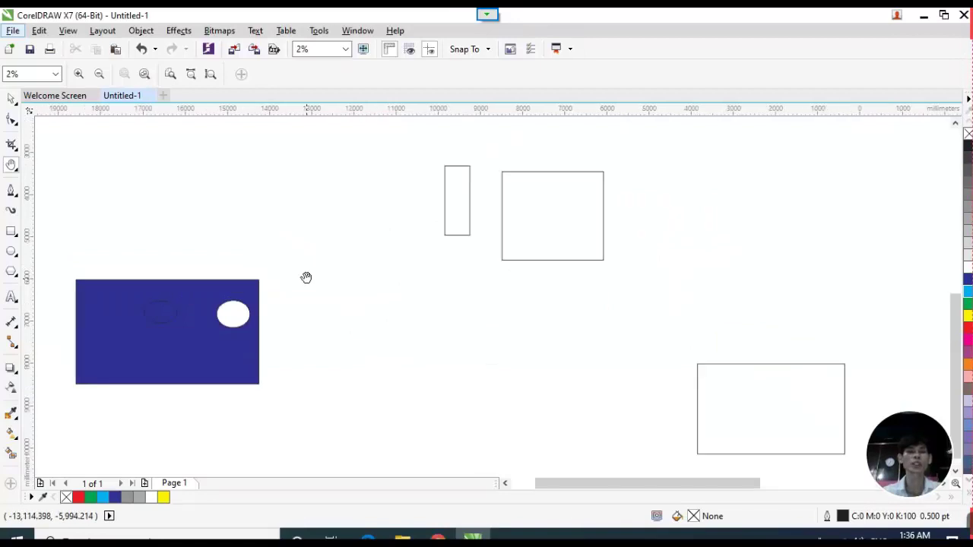
scroll(506, 271, "down", 1)
scroll(292, 264, "up", 1)
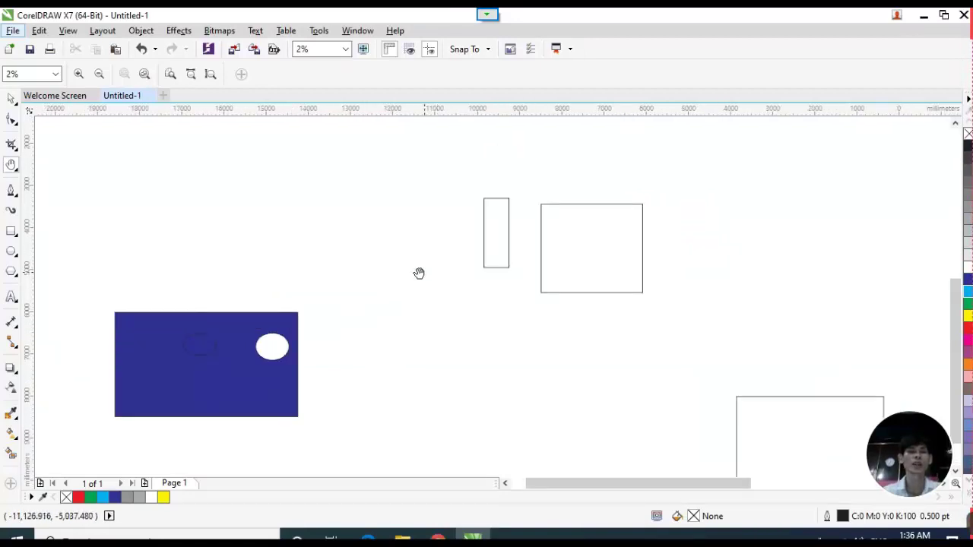
left_click_drag(246, 342, 293, 272)
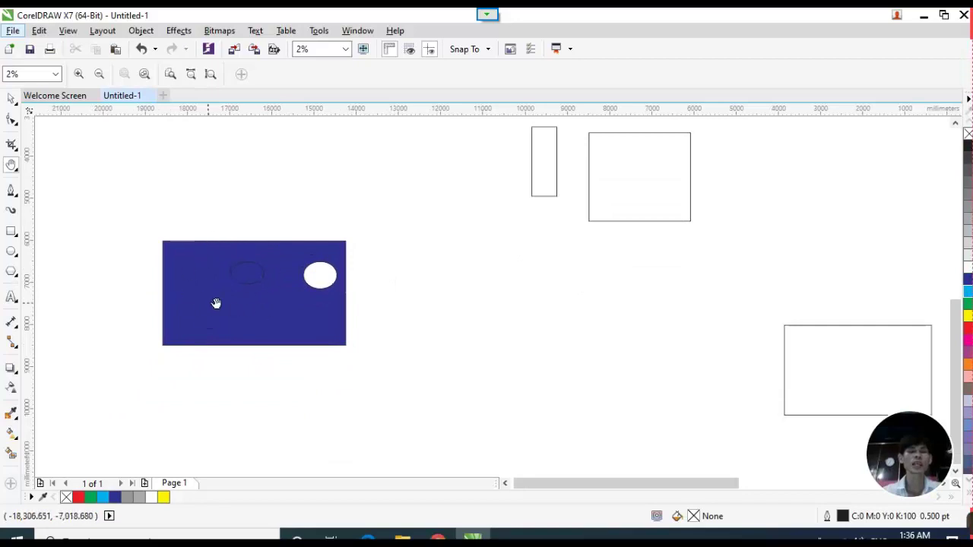
Select the blue rectangle together with its two ellipses and zoom to the selection.
left_click(12, 99)
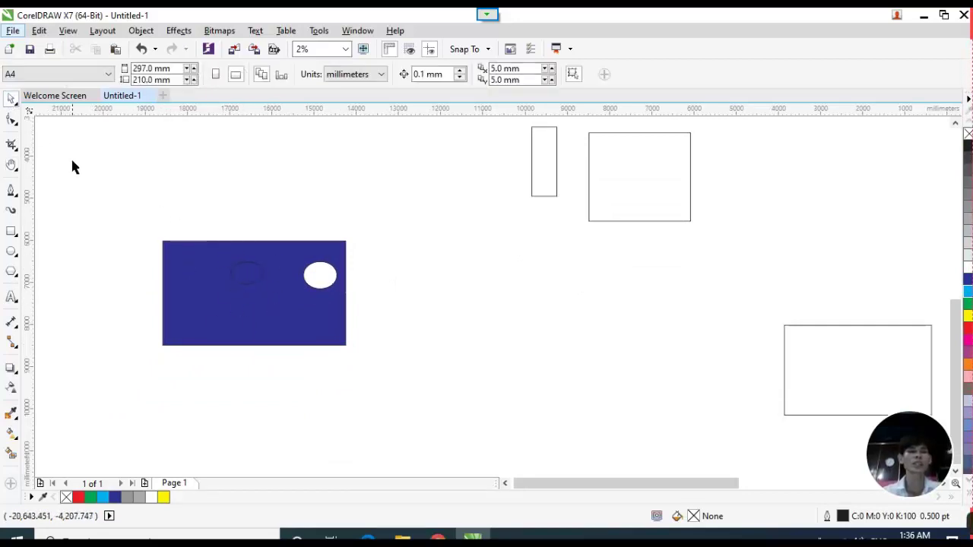
left_click_drag(130, 215, 431, 386)
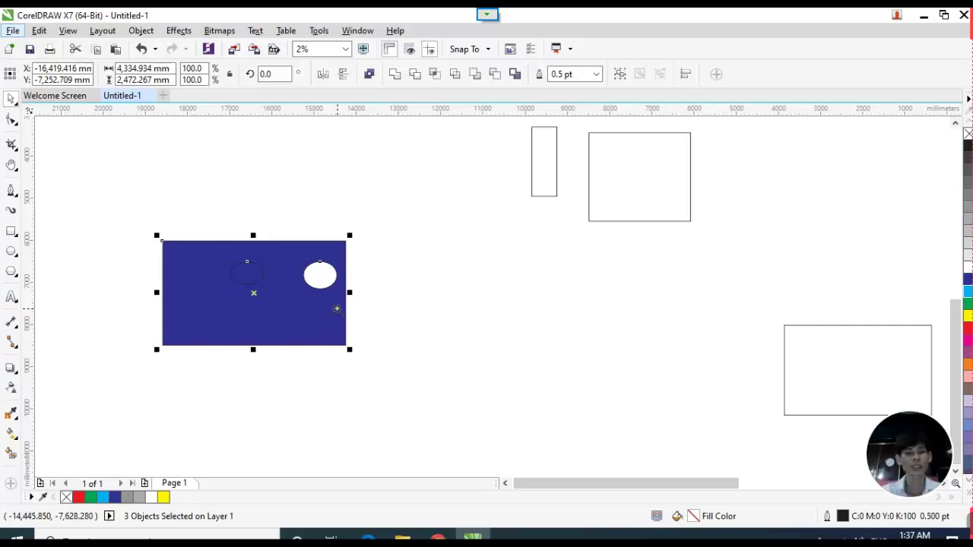
key("shift+F2")
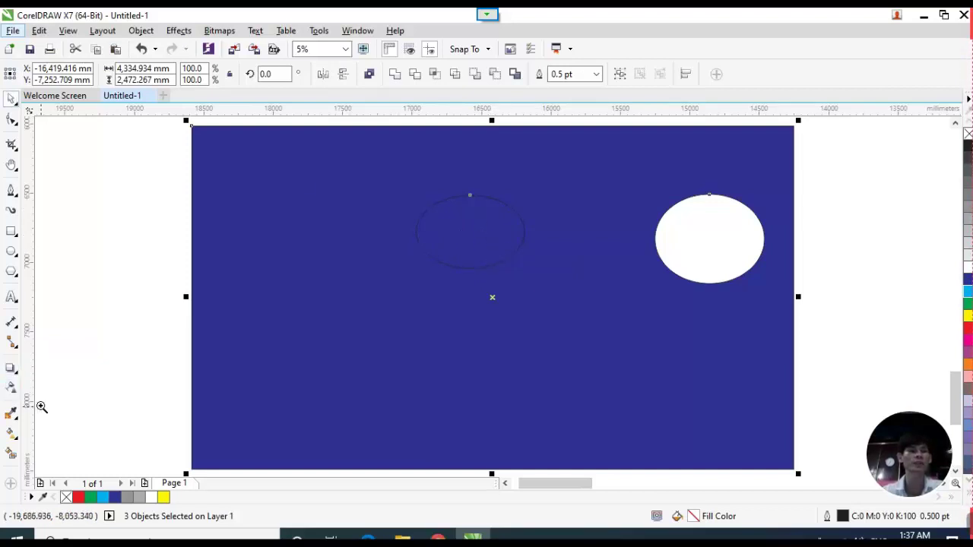
Add the artistic text "Tôi muốn làm việc" above the unfilled ellipse, enlarged to about 329 pt and coloured white.
left_click(12, 297)
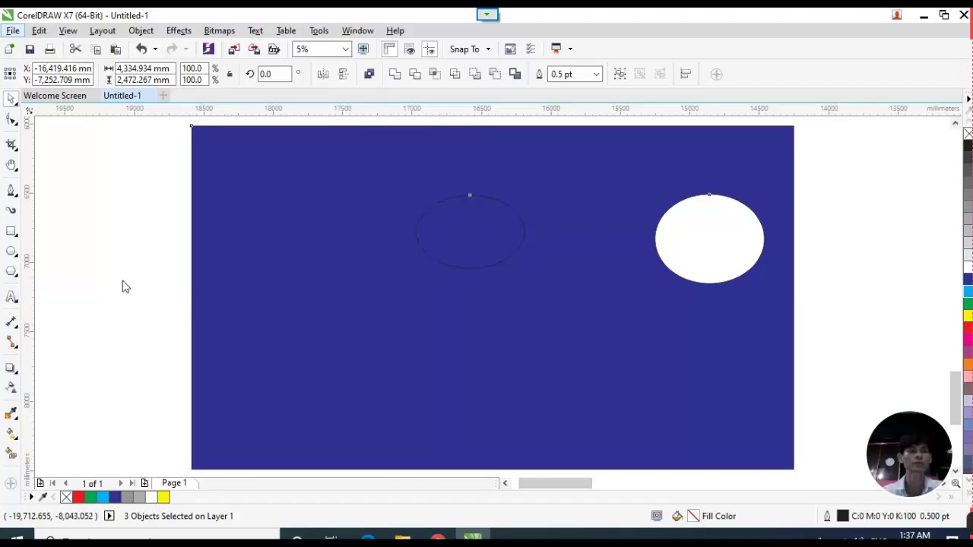
left_click(392, 172)
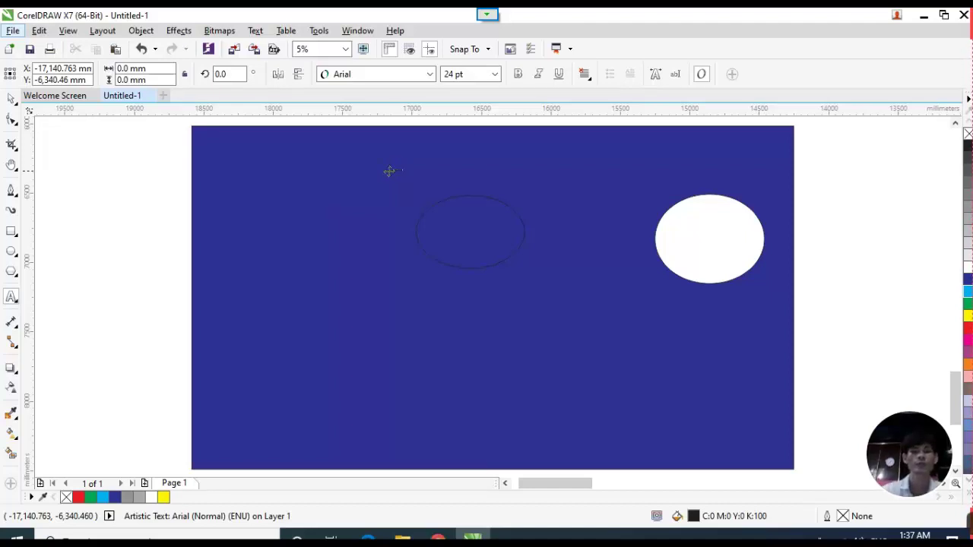
type("Hello")
key("ctrl+space")
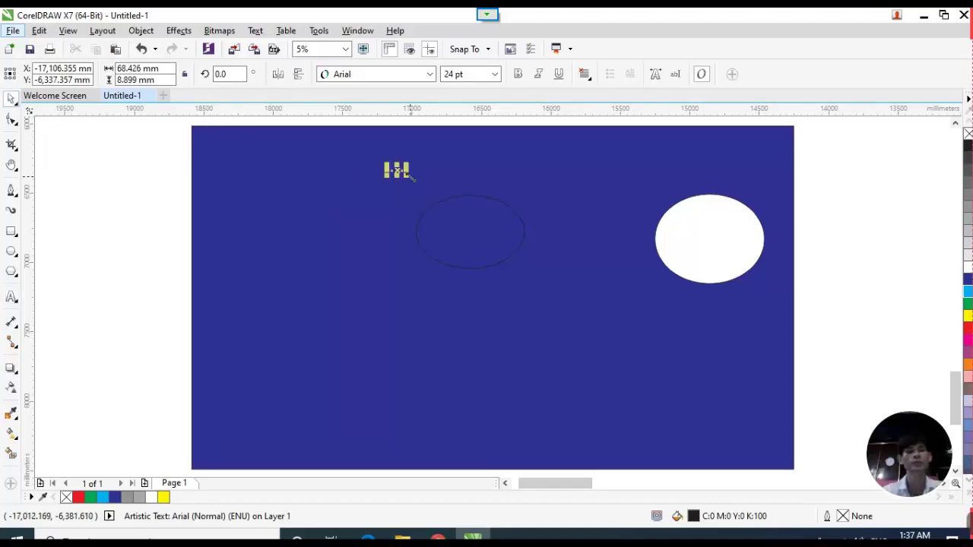
left_click_drag(411, 174, 555, 226)
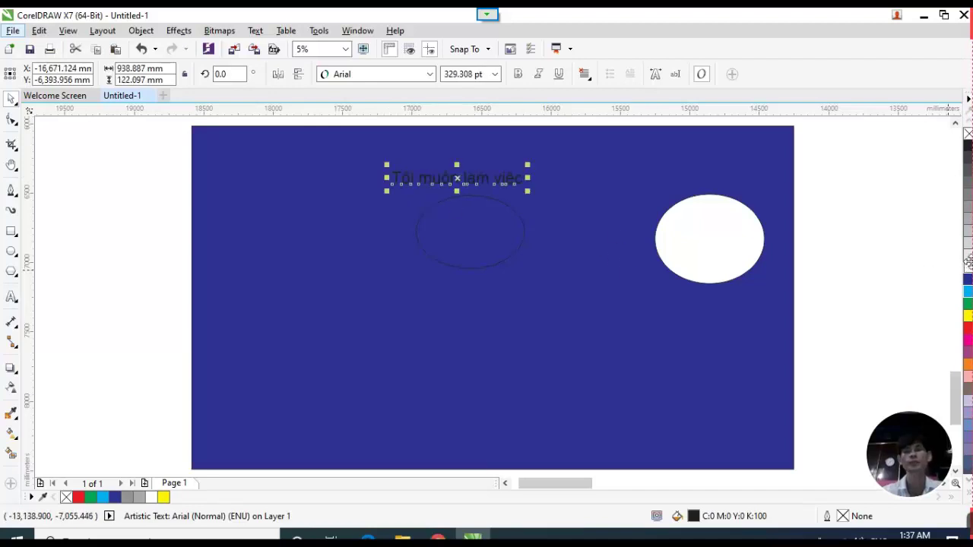
left_click(231, 205)
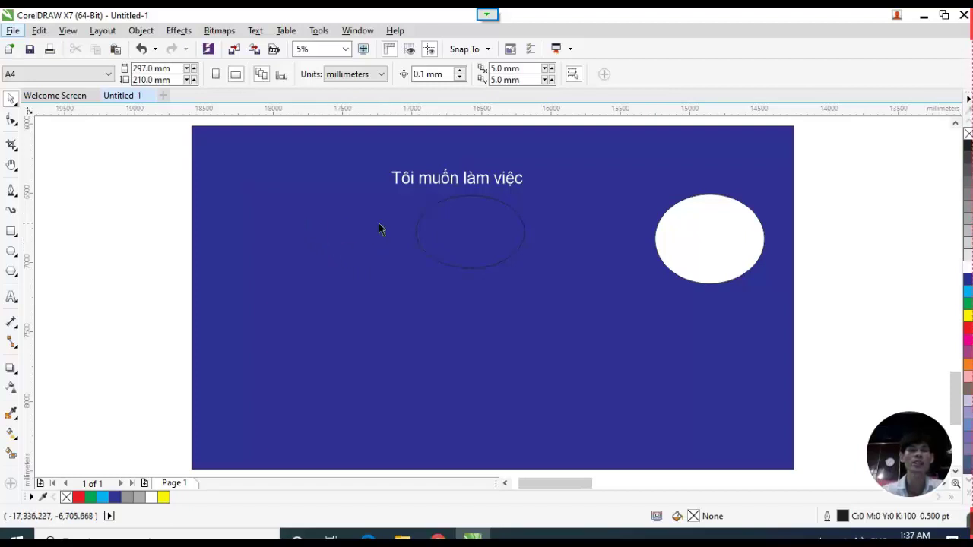
Fill the unfilled ellipse under the text with cyan and deselect it.
left_click(487, 246)
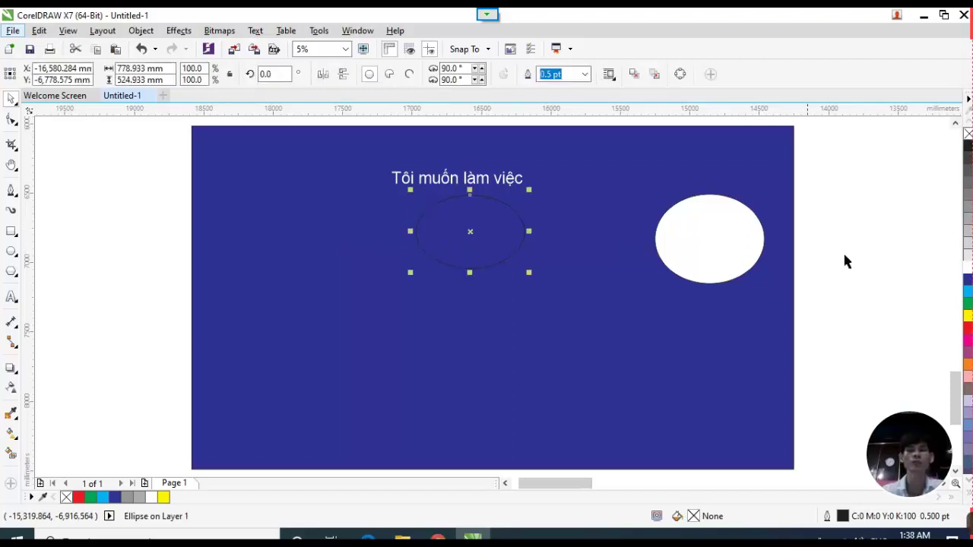
left_click(968, 293)
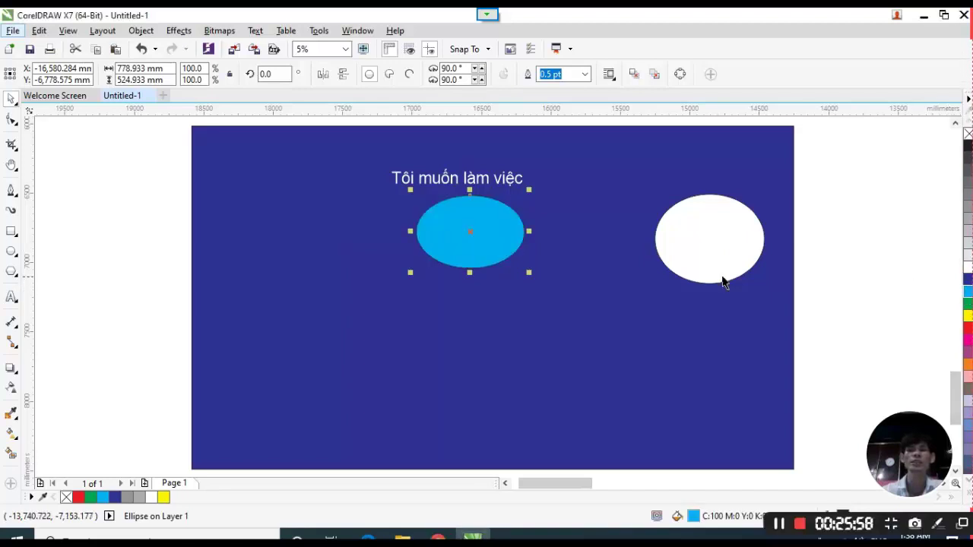
left_click(135, 175)
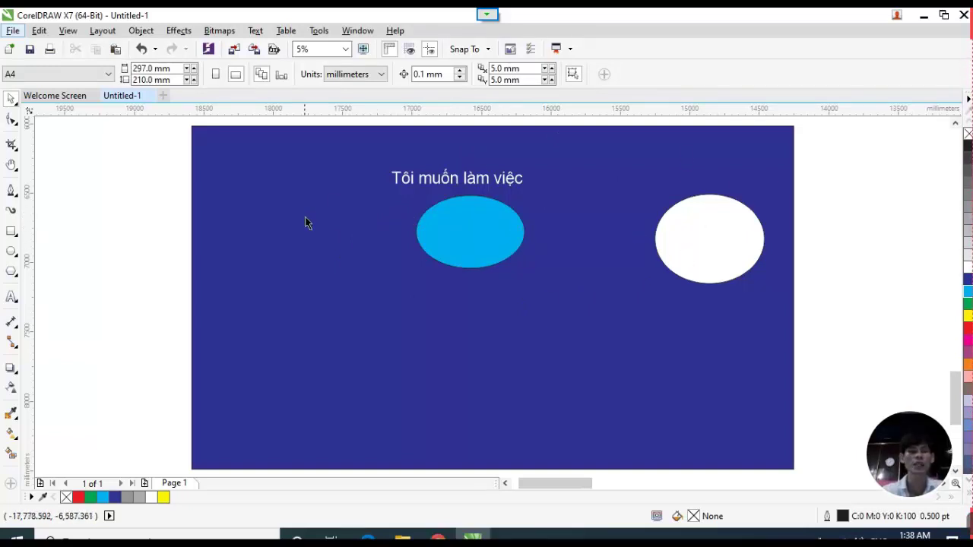
Zoom out and pan across the whole drawing to examine its shapes, returning to the blue rectangle.
key("z")
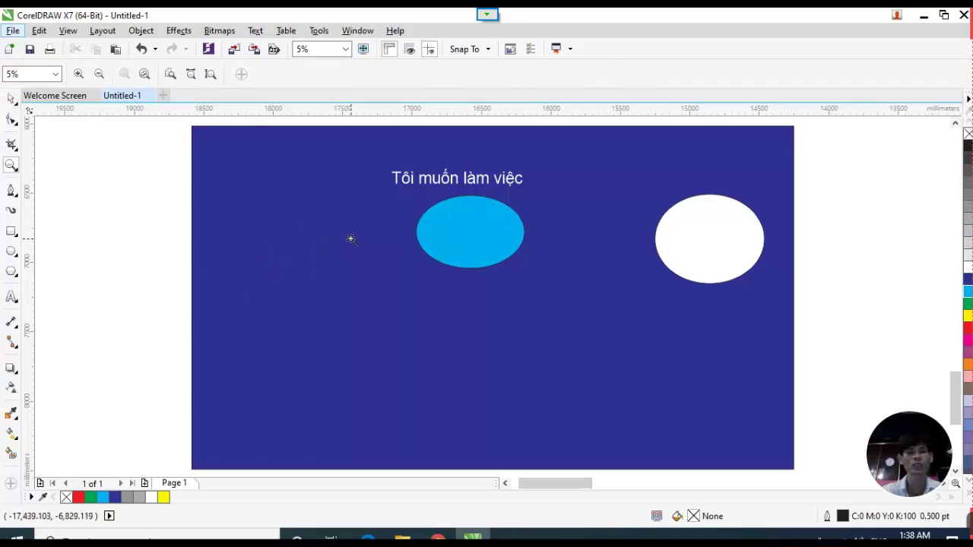
scroll(351, 240, "down", 3)
left_click(591, 298)
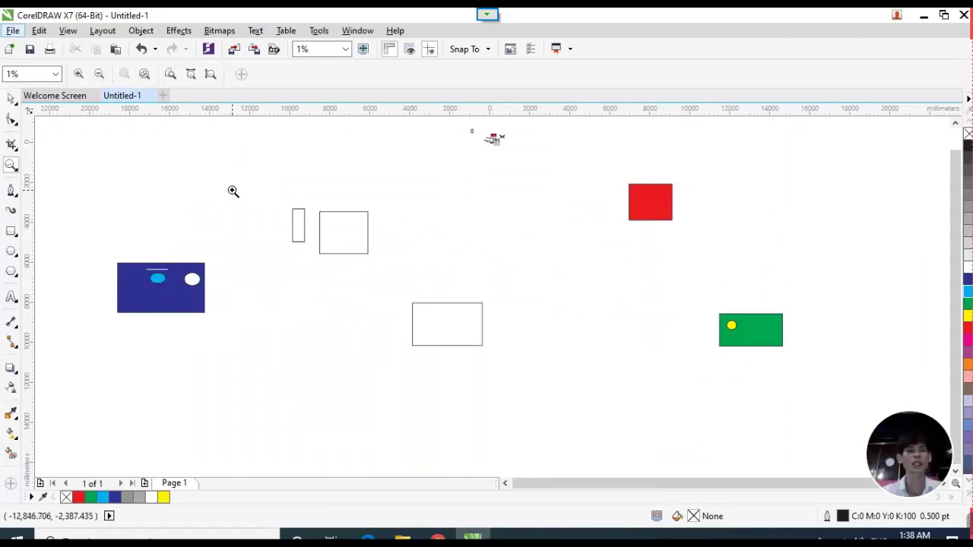
key("h")
left_click_drag(382, 211, 406, 314)
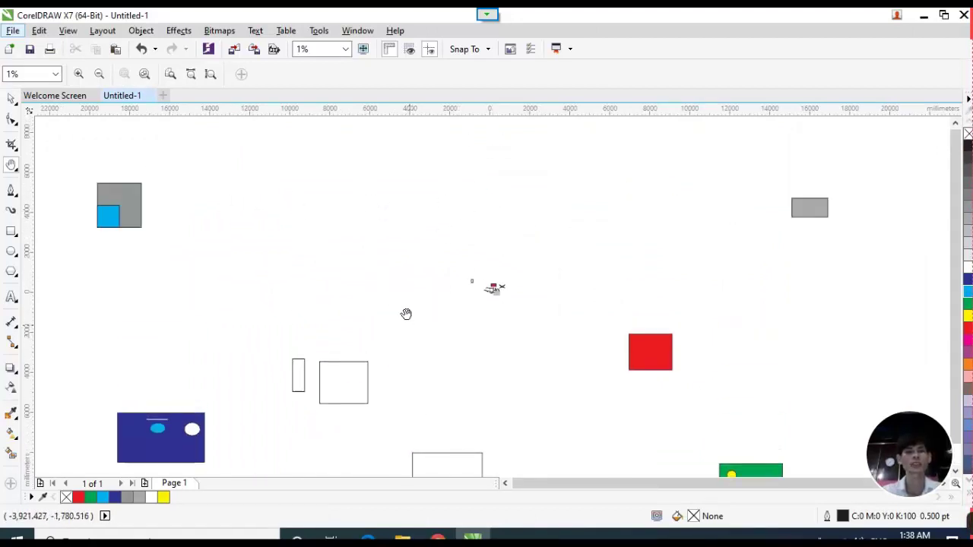
scroll(362, 252, "down", 3)
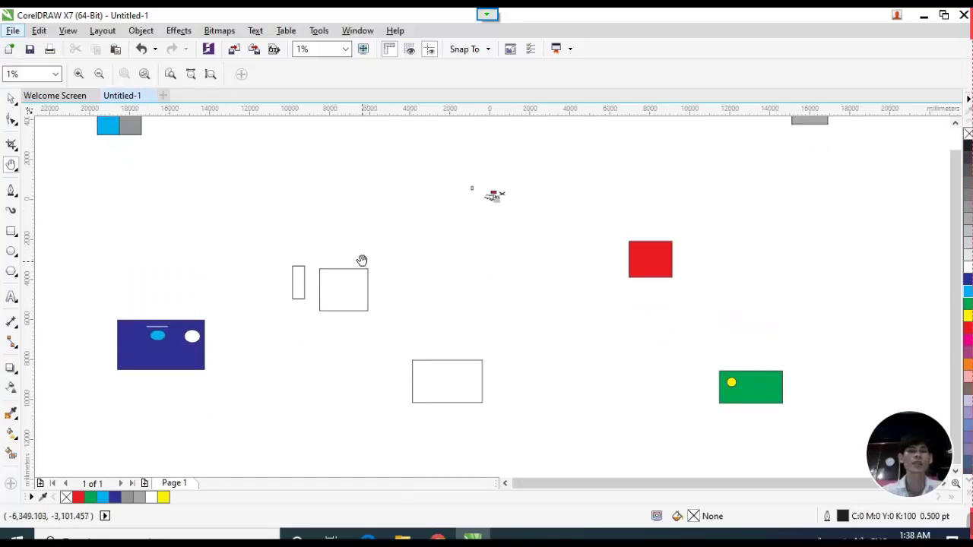
scroll(228, 271, "up", 2)
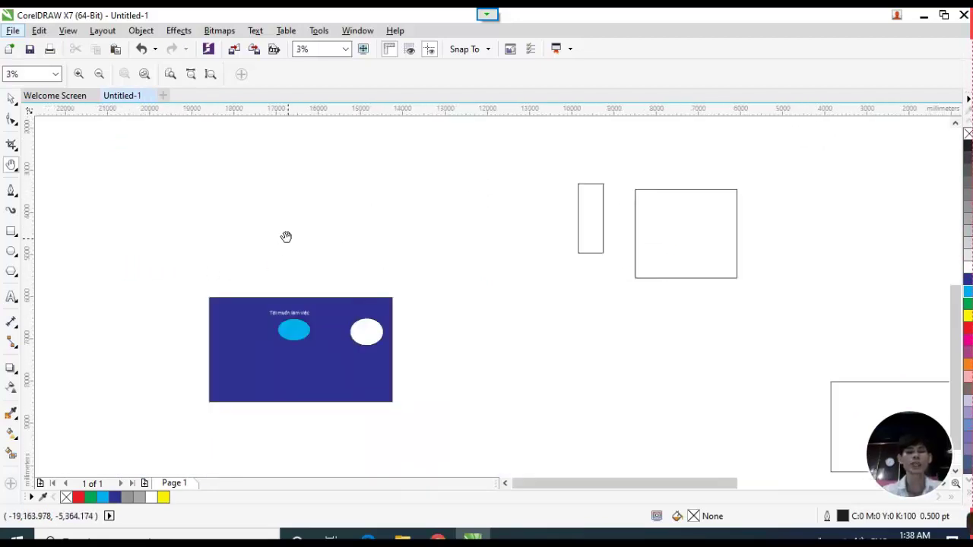
scroll(300, 328, "up", 1)
scroll(248, 238, "down", 1)
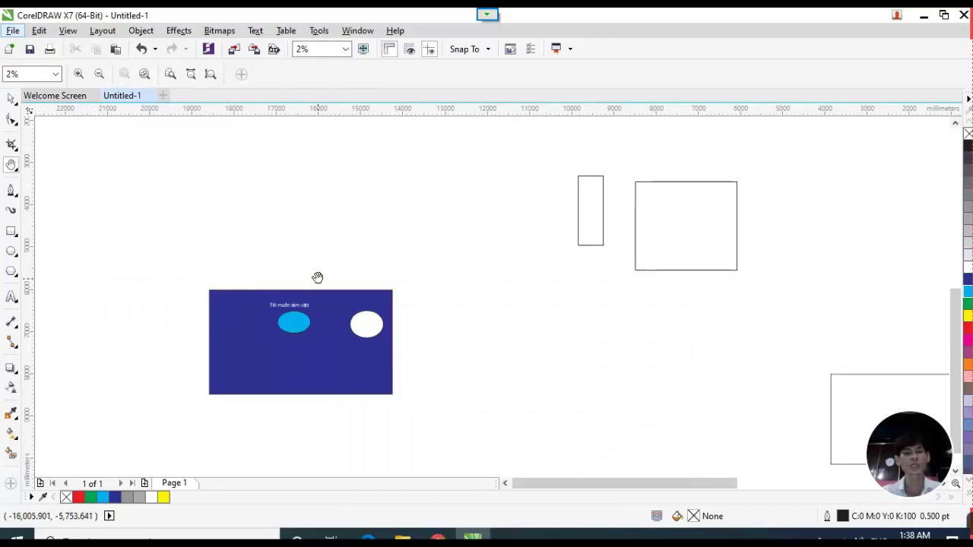
Fit the page in the view, and after that fit all objects of the drawing.
key("shift+F4")
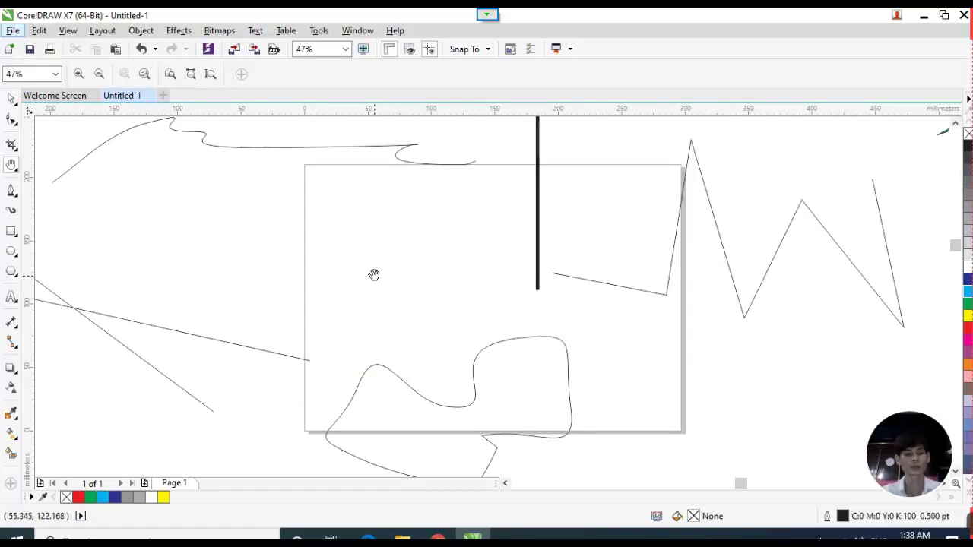
key("F4")
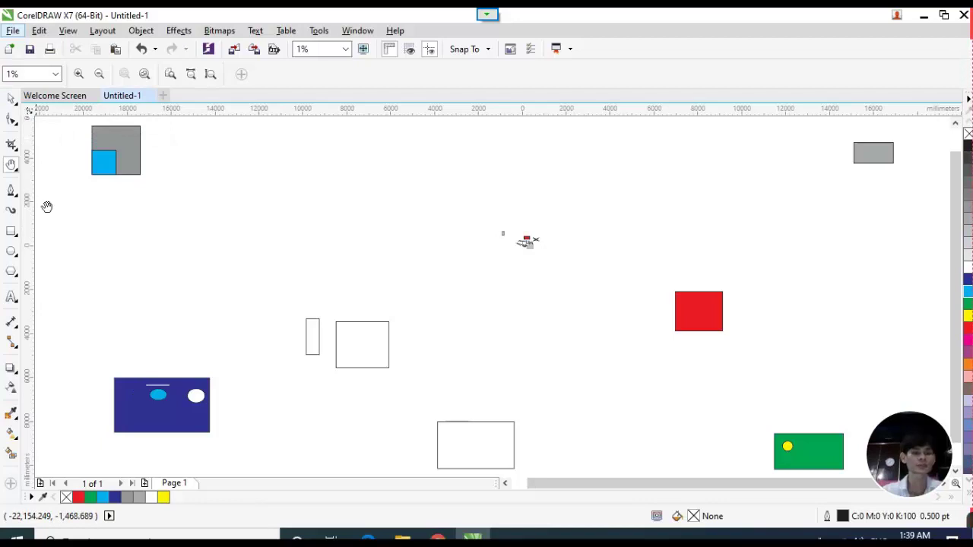
left_click(12, 99)
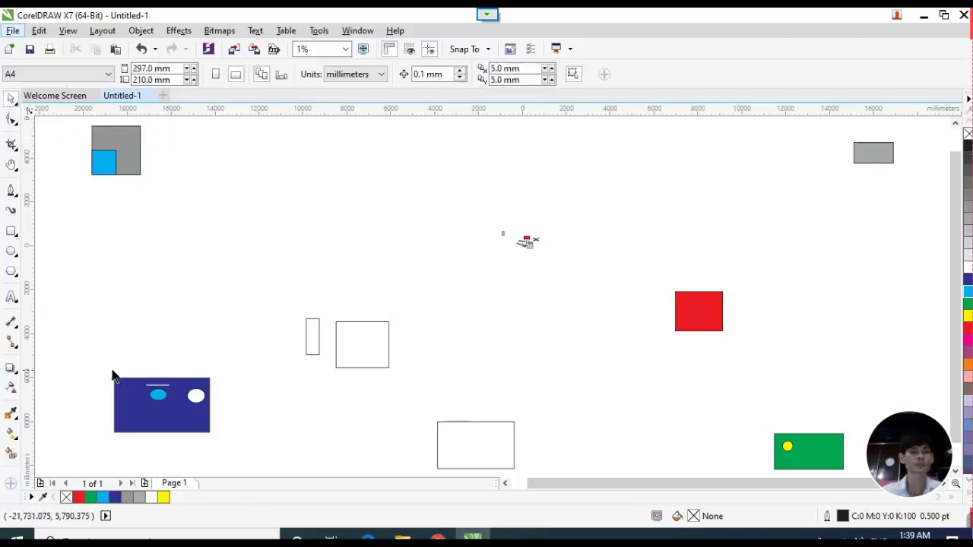
left_click(171, 415)
left_click(176, 295)
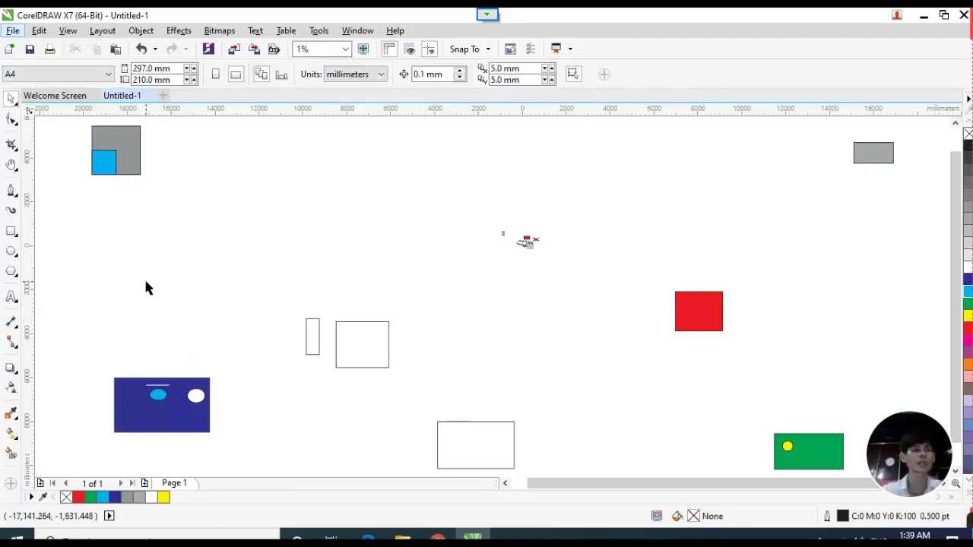
Draw a slanted straight Freehand line about 13,769 mm wide and 2,604 mm high above the blue and unfilled rectangles.
left_click(16, 198)
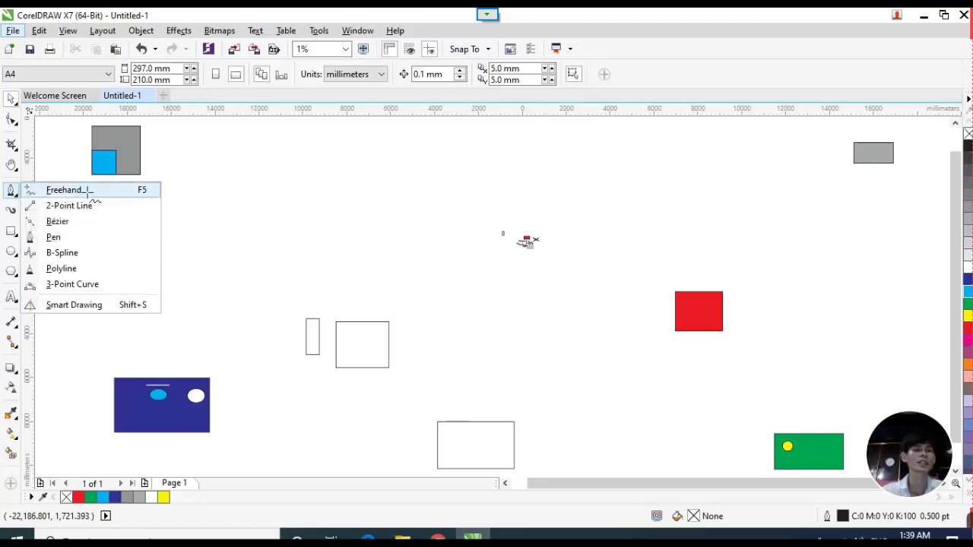
left_click(69, 190)
left_click(149, 260)
left_click(454, 199)
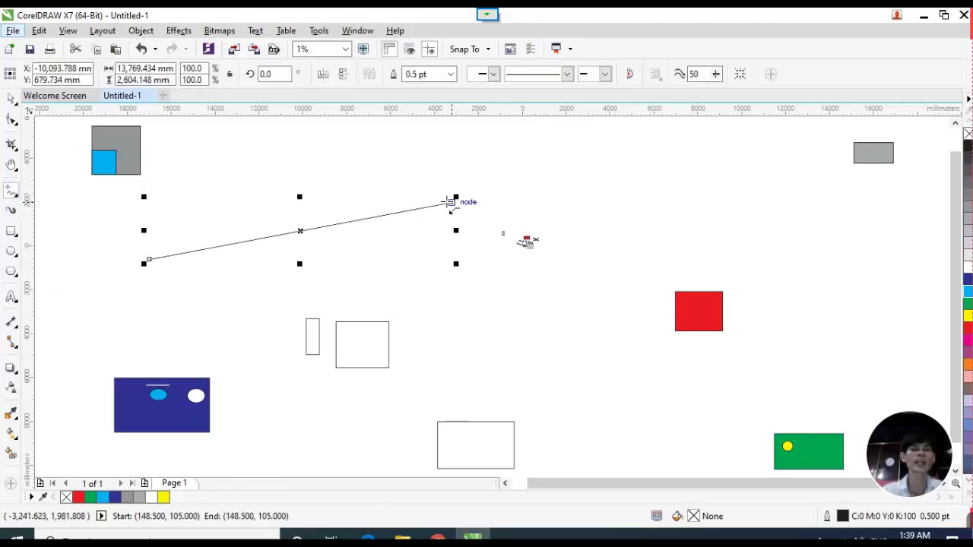
left_click(12, 99)
left_click(89, 259)
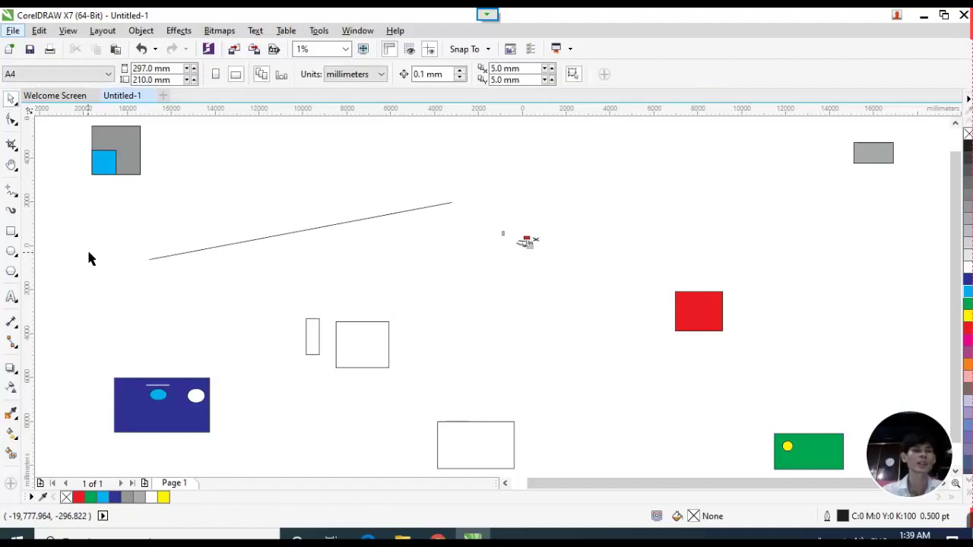
Draw a closed rounded curve about 12,411 mm wide and 7,426 mm high across the slanted line with the Pen tool.
left_click(12, 192)
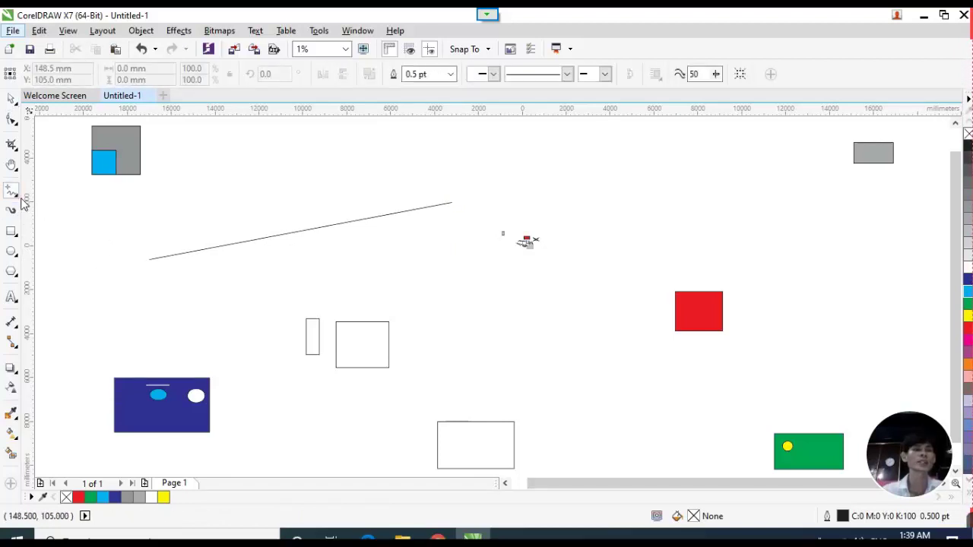
left_click(17, 196)
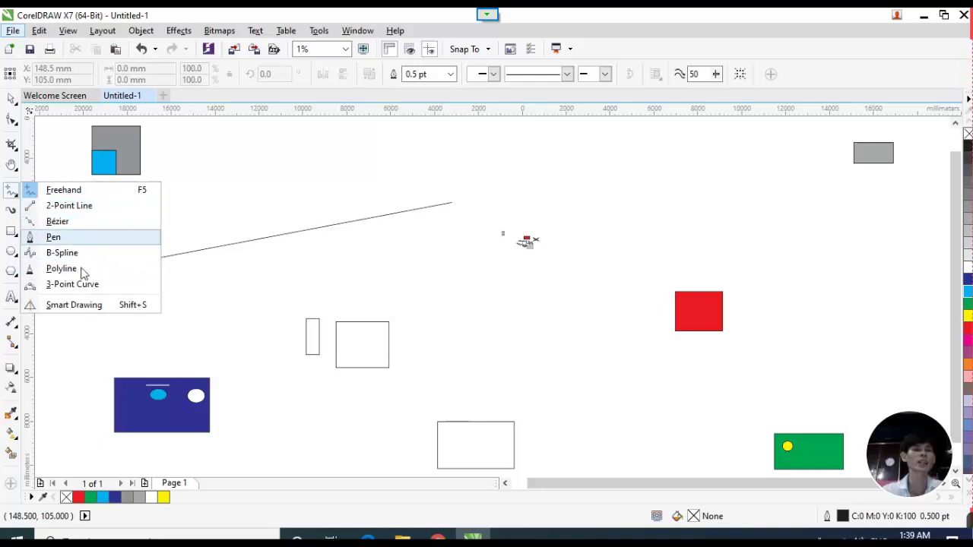
left_click(104, 237)
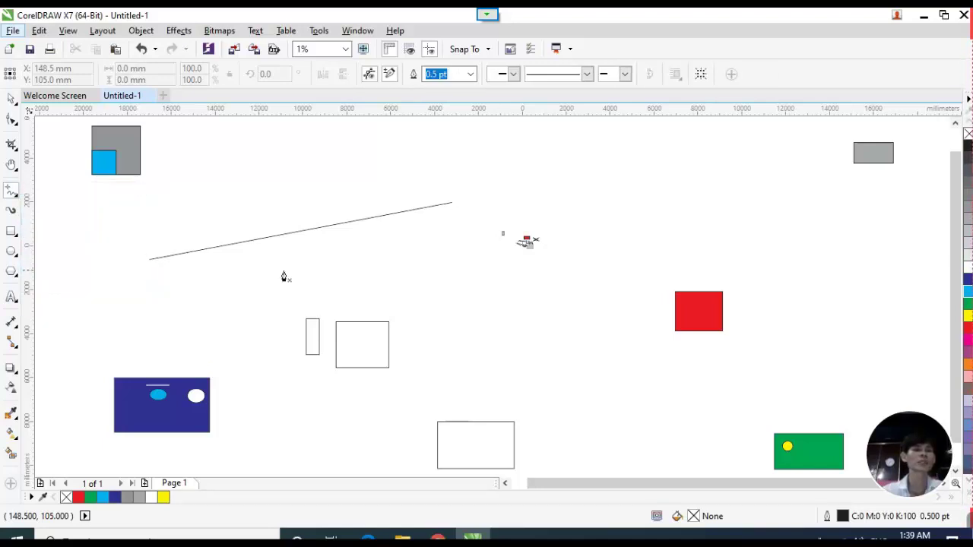
left_click(281, 235)
left_click_drag(392, 170, 524, 214)
left_click_drag(582, 274, 548, 304)
left_click(404, 319)
left_click_drag(325, 255, 315, 191)
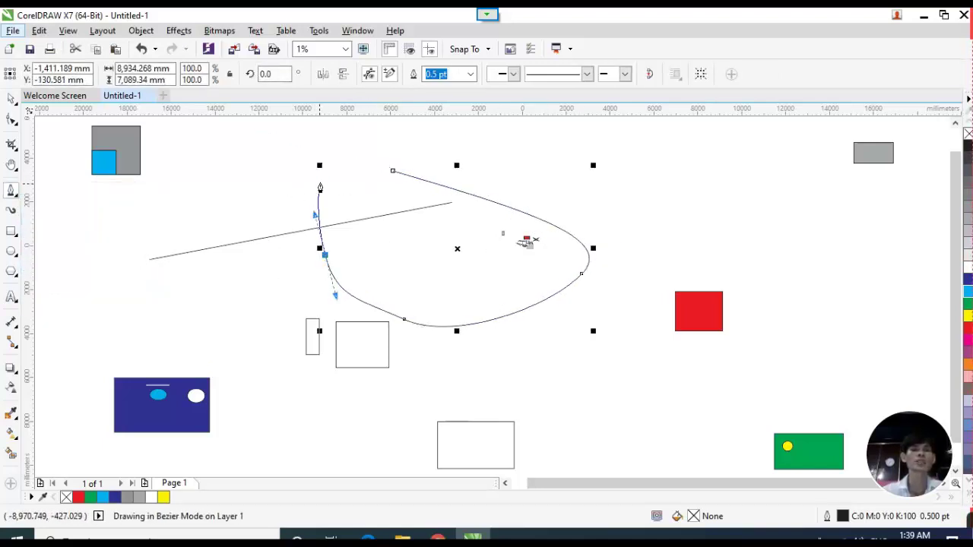
left_click(321, 178)
left_click_drag(392, 170, 394, 182)
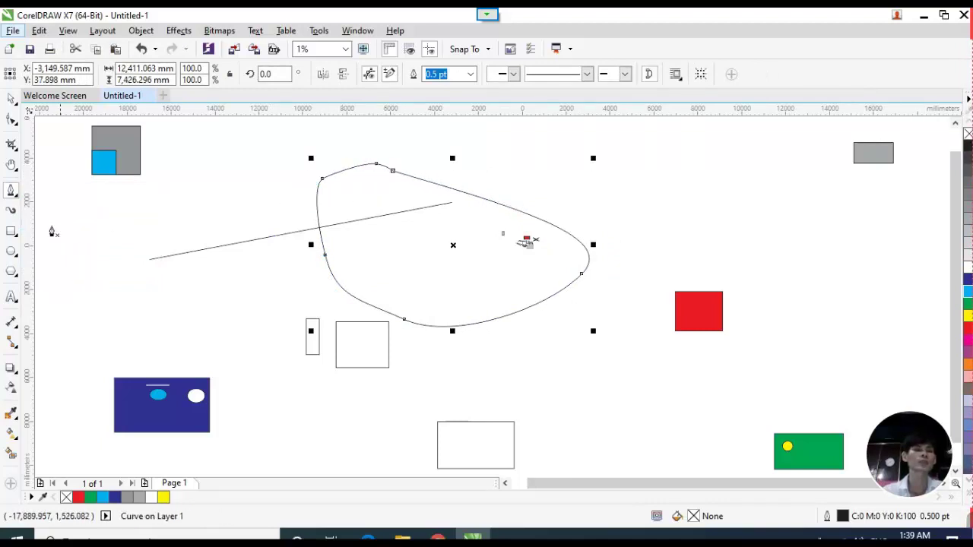
Draw a wavy Artistic Media preset stroke about 5,701 mm wide and 2,591 mm high between the slanted line and the blue rectangle.
left_click(11, 215)
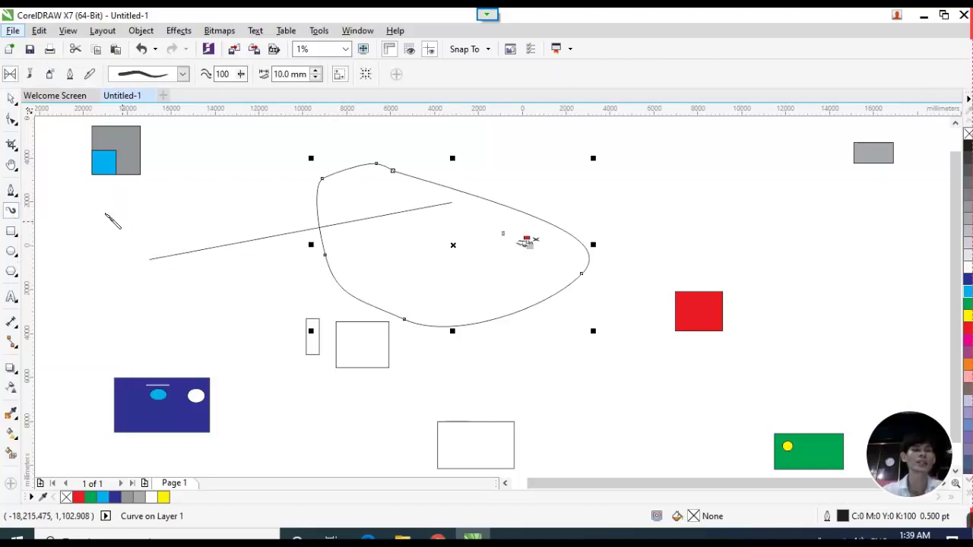
mouse_move(110, 322)
left_mouse_down()
mouse_move(140, 283)
mouse_move(229, 336)
left_mouse_up()
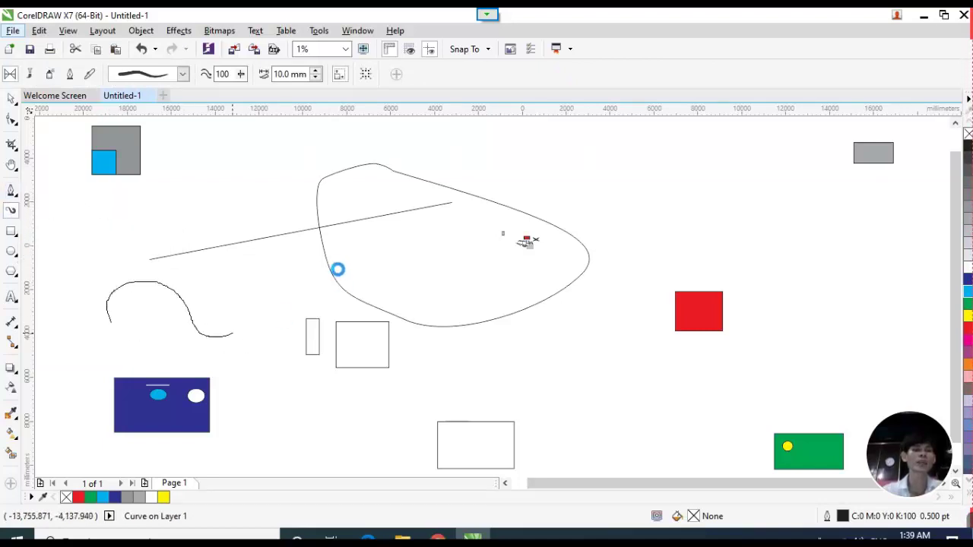
left_click(182, 73)
left_click(156, 110)
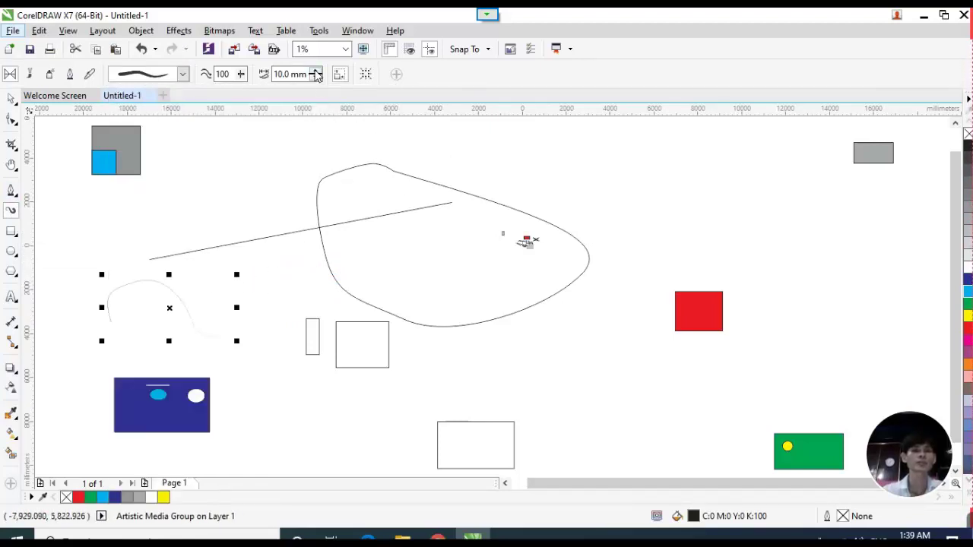
Set the wavy Artistic Media stroke's width to 11.0 mm and bring the whole stroke into close view.
left_click(315, 71)
left_click(315, 71)
scroll(152, 310, "up", 3)
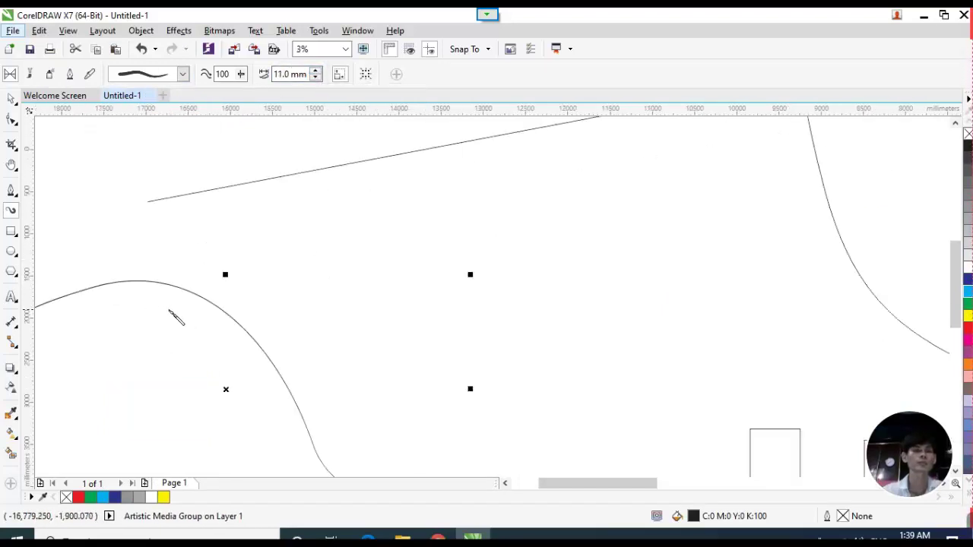
key("h")
left_click_drag(213, 304, 412, 215)
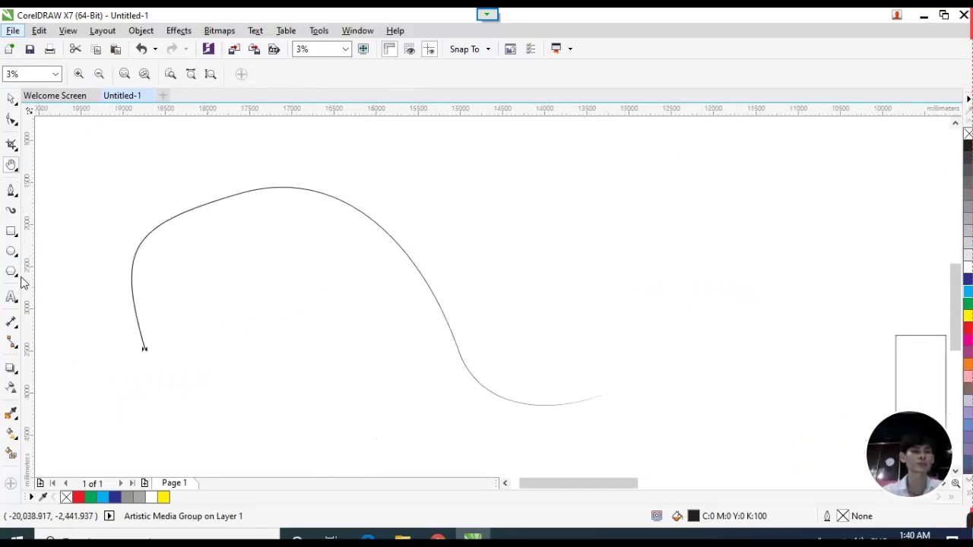
left_click(11, 99)
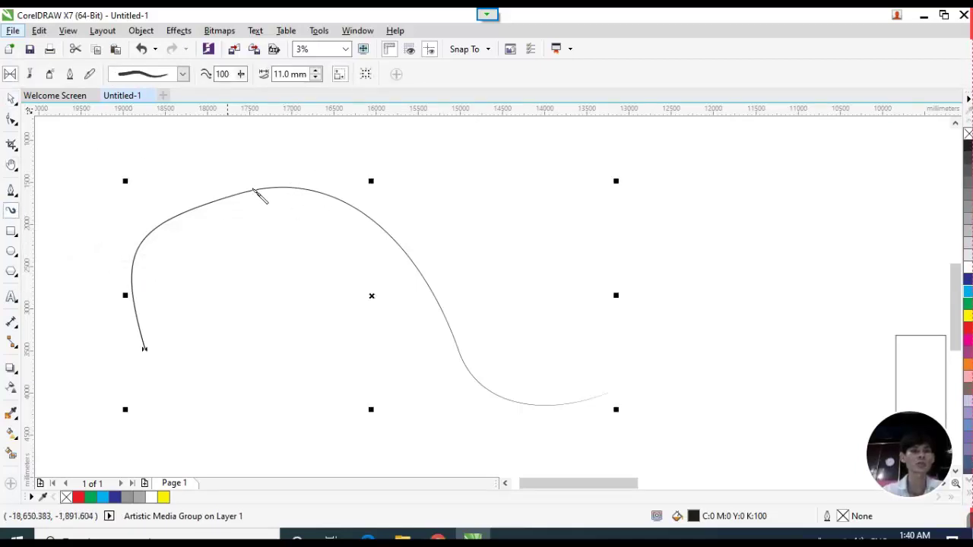
left_click(183, 75)
left_click(183, 75)
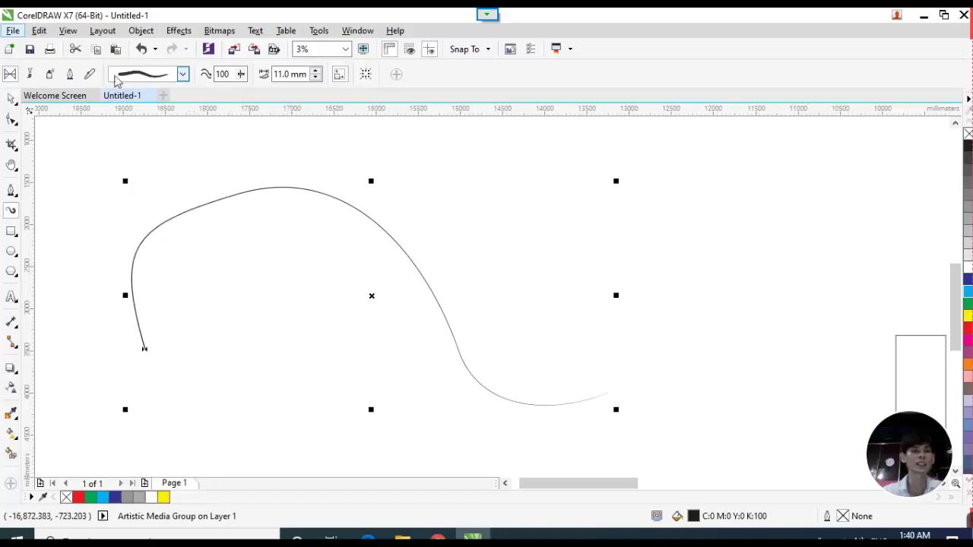
left_click(12, 164)
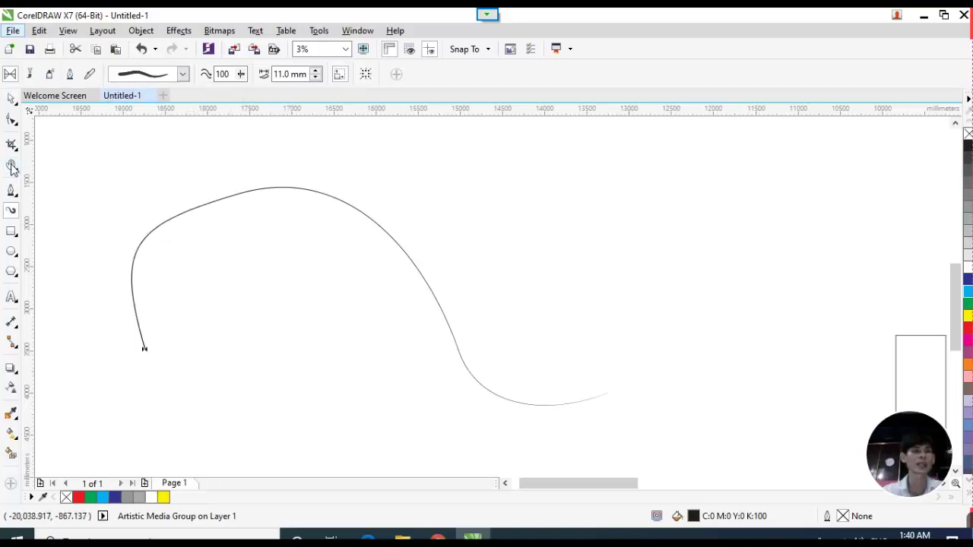
left_click(12, 194)
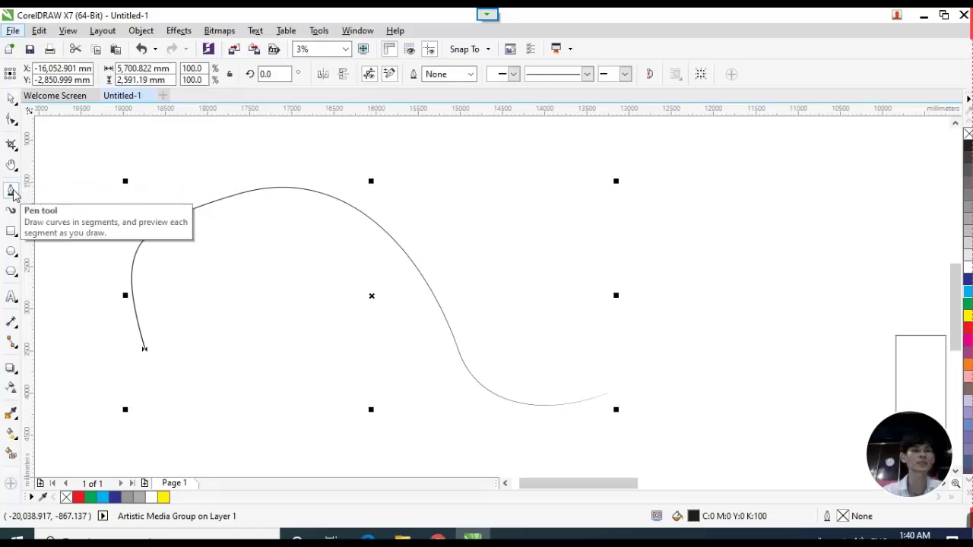
left_click(7, 233)
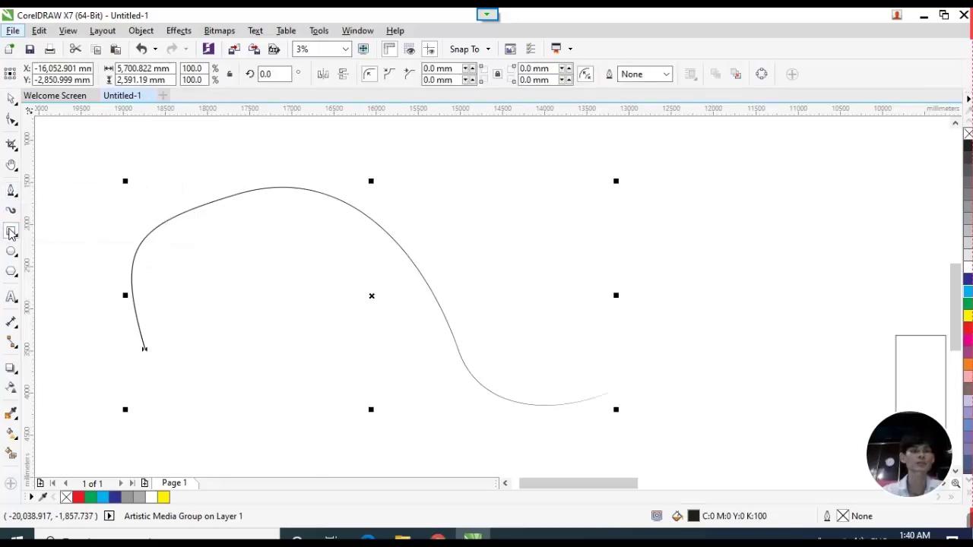
left_click(13, 253)
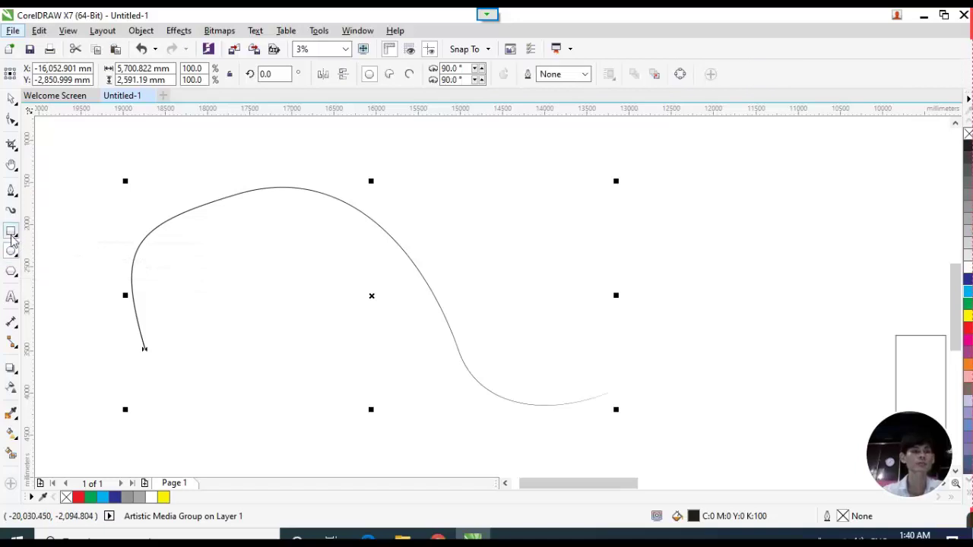
left_click(12, 192)
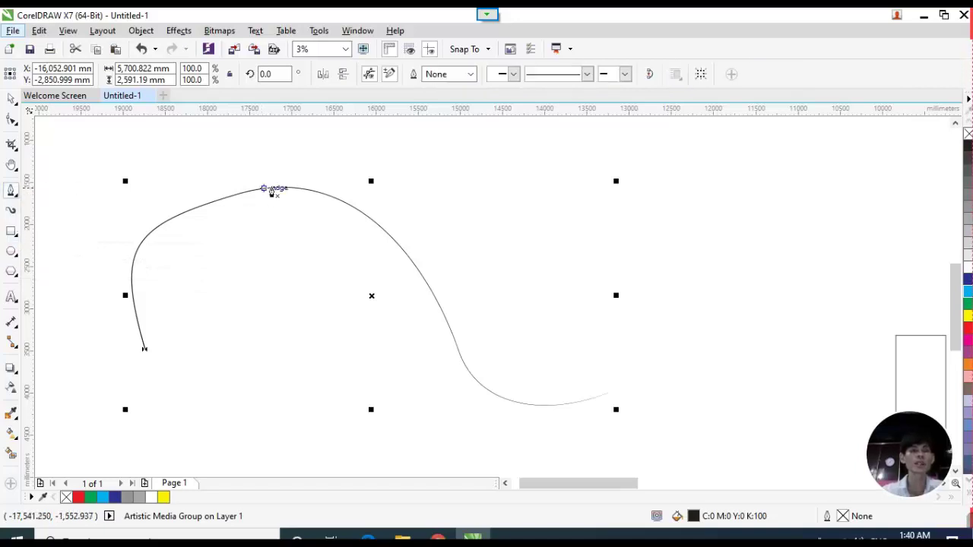
Move the slanted straight line left and down so its centre lies at about X -14,896 mm, Y -247 mm.
scroll(150, 228, "down", 1)
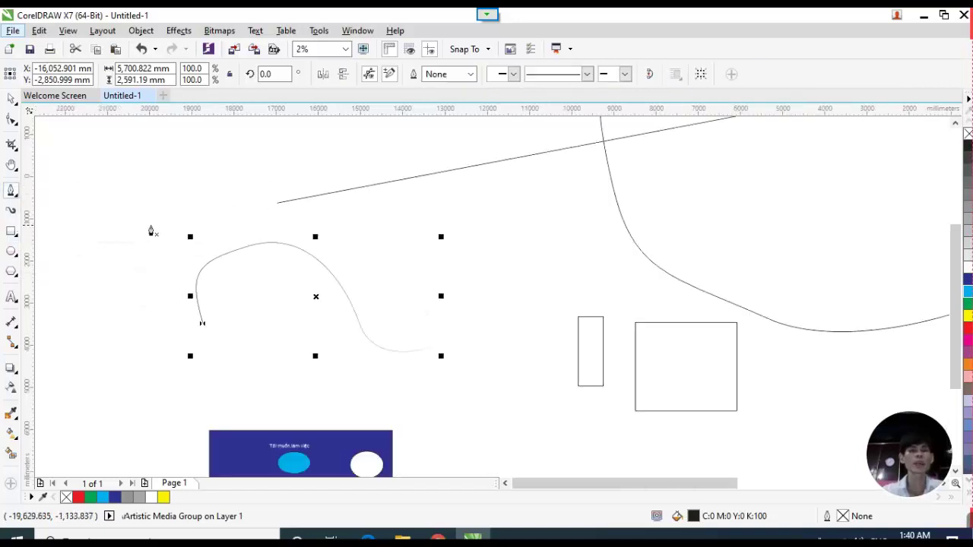
left_click(12, 98)
left_click_drag(426, 184, 219, 196)
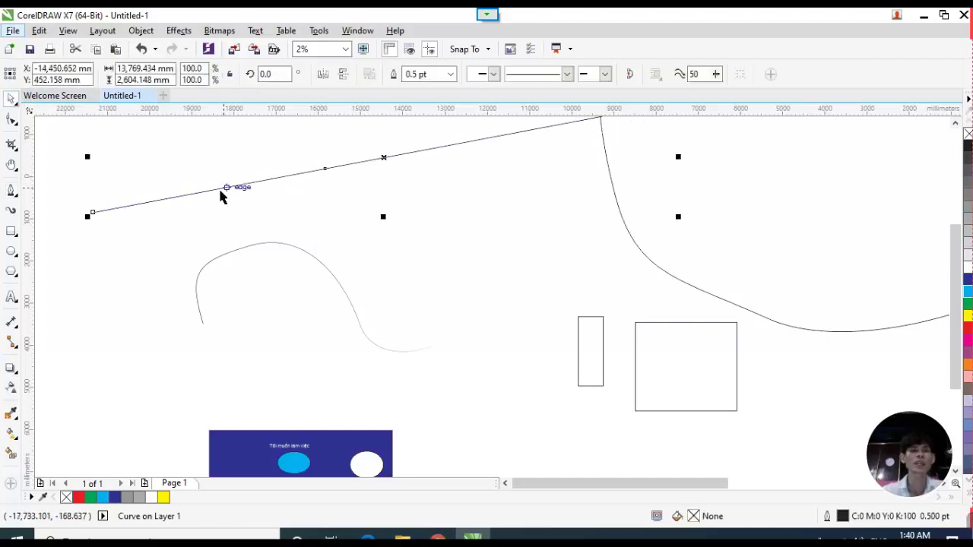
left_click_drag(425, 150, 409, 177)
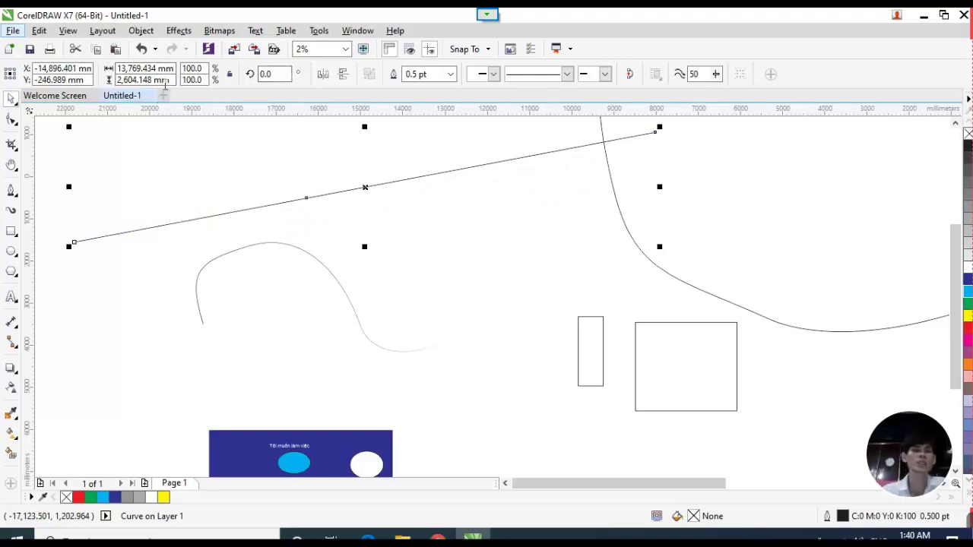
Open the slanted line's height and width values for editing, and clear the selection without entering new ones.
left_click(172, 79)
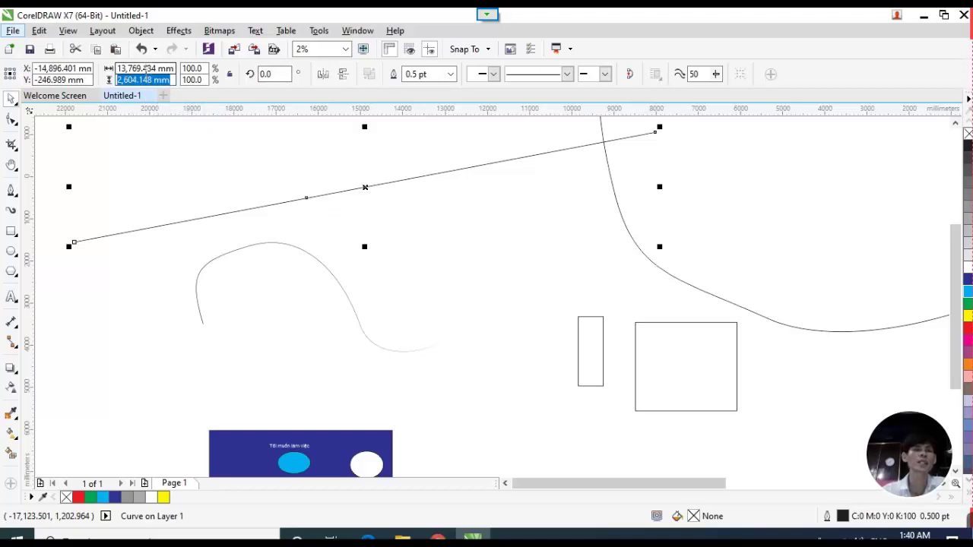
double_click(146, 68)
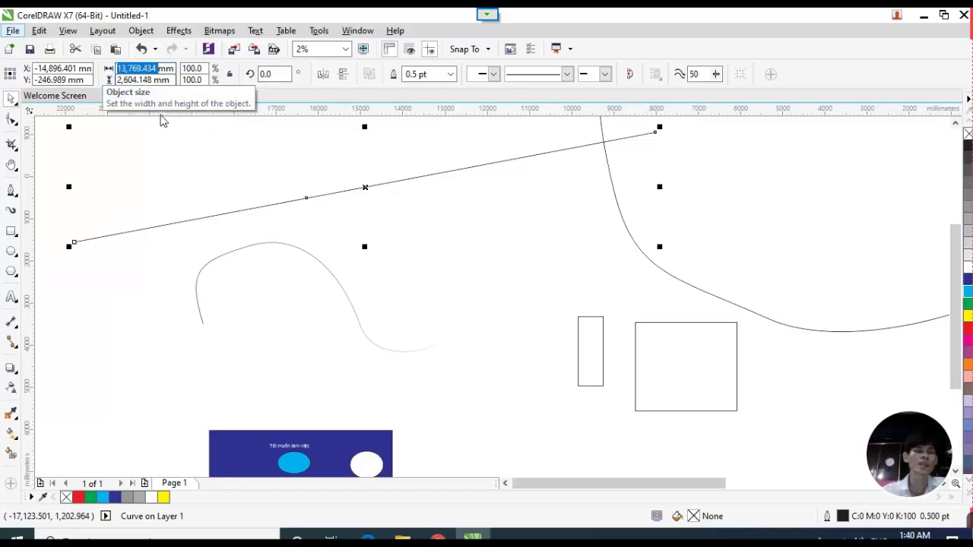
left_click(162, 169)
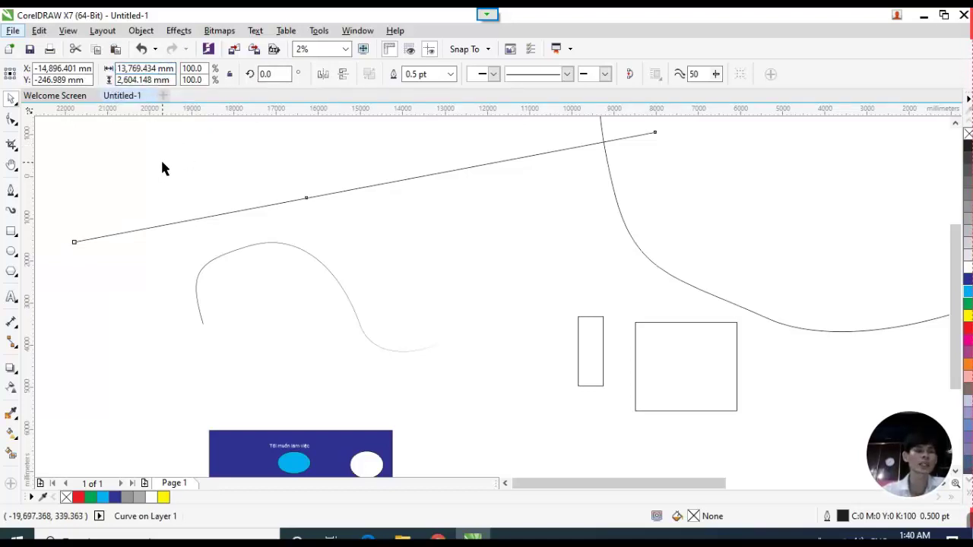
left_click(162, 169)
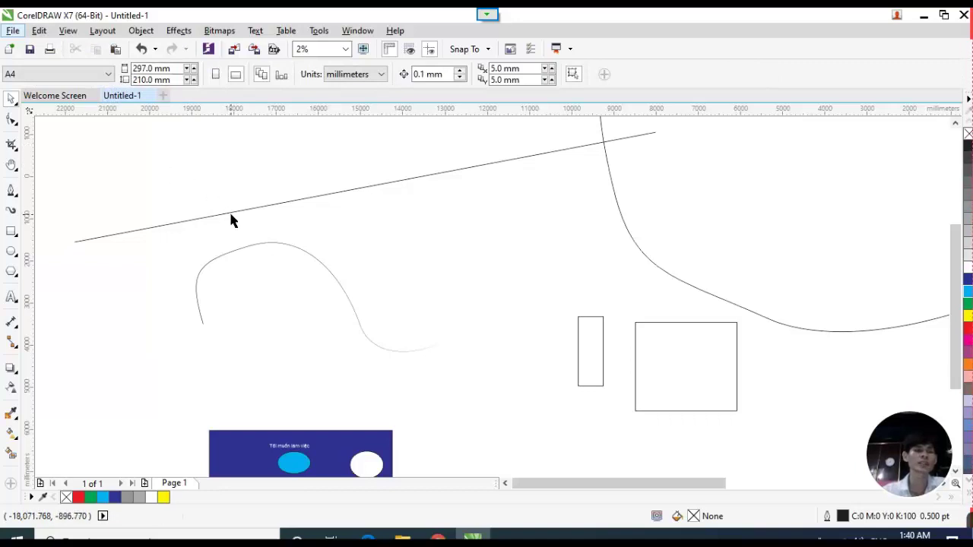
Draw a rectangle about 2,300 mm wide and 1,322 mm high just above the left half of the slanted line.
left_click(11, 233)
left_click_drag(210, 142, 307, 198)
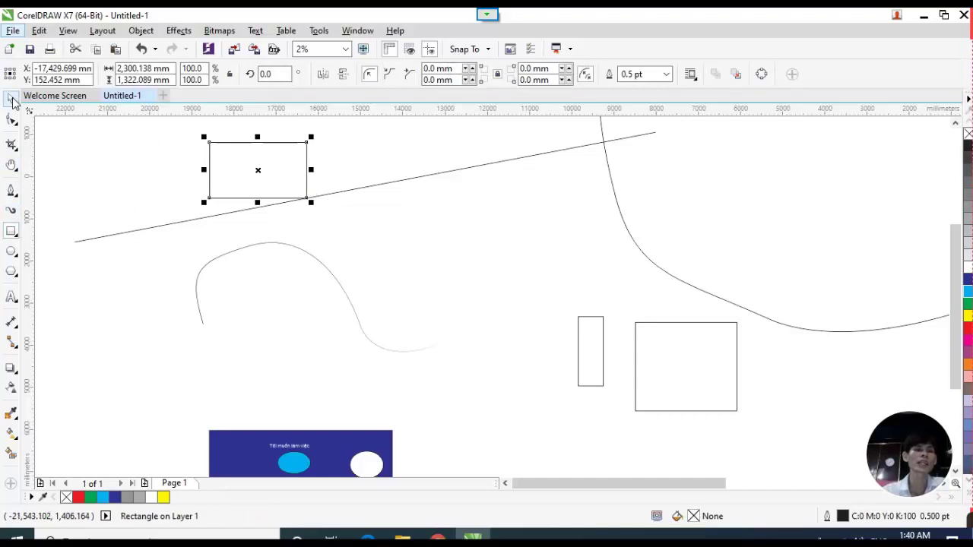
left_click(226, 163)
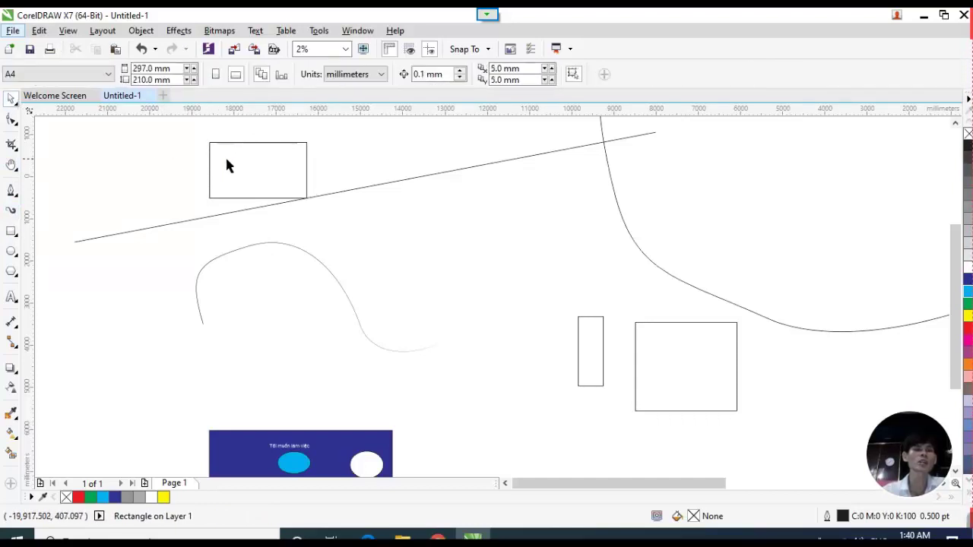
Rotate the new rectangle above the slanted line by 90 degrees.
left_click(213, 147)
left_click(133, 138)
left_click(209, 156)
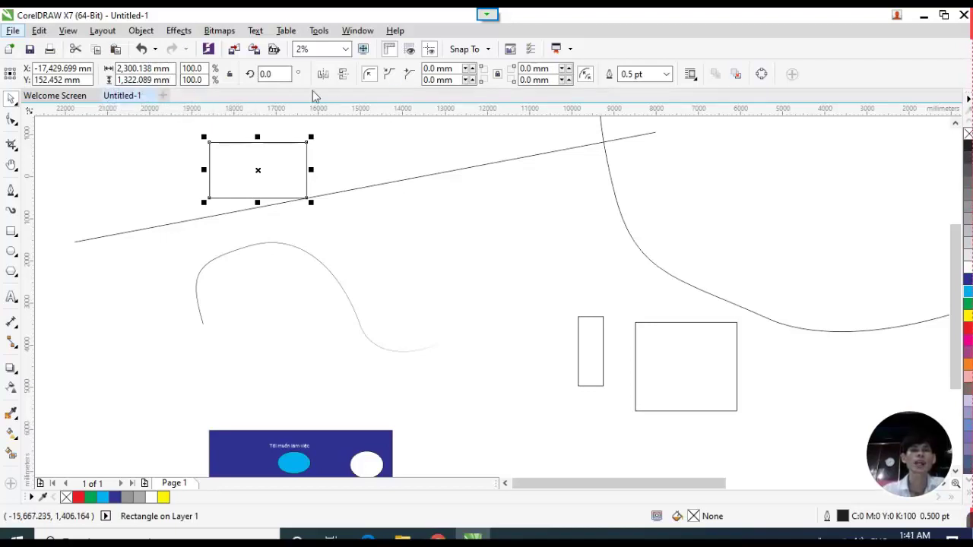
left_click(264, 74)
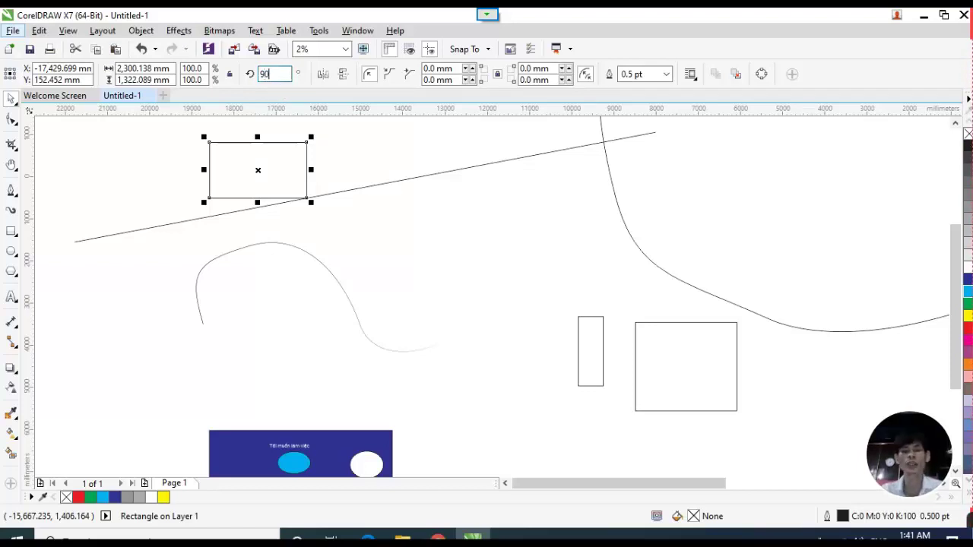
key("Return")
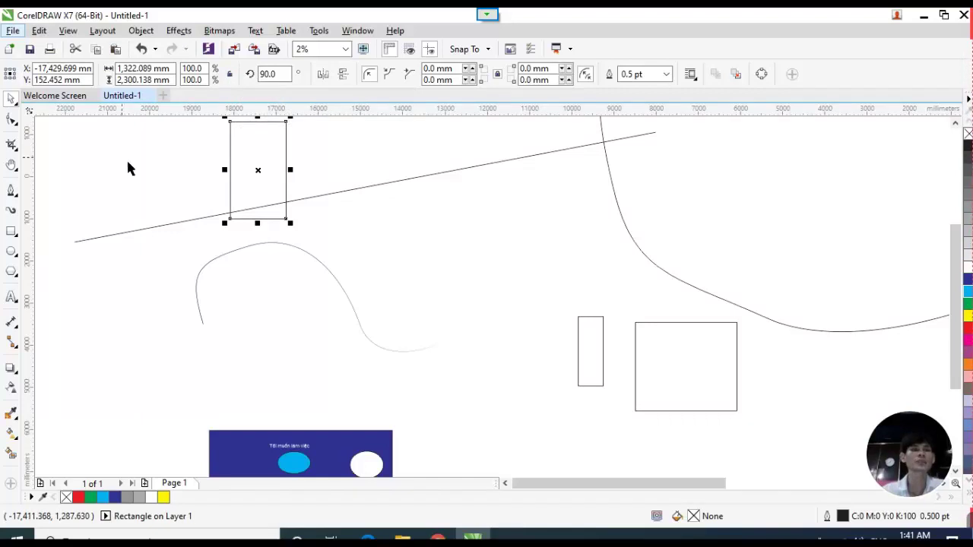
Move the rotated rectangle right and down across the slanted line, to about X -16,072 mm, Y -675 mm, and deselect it.
left_click(270, 163)
left_click_drag(269, 162, 325, 196)
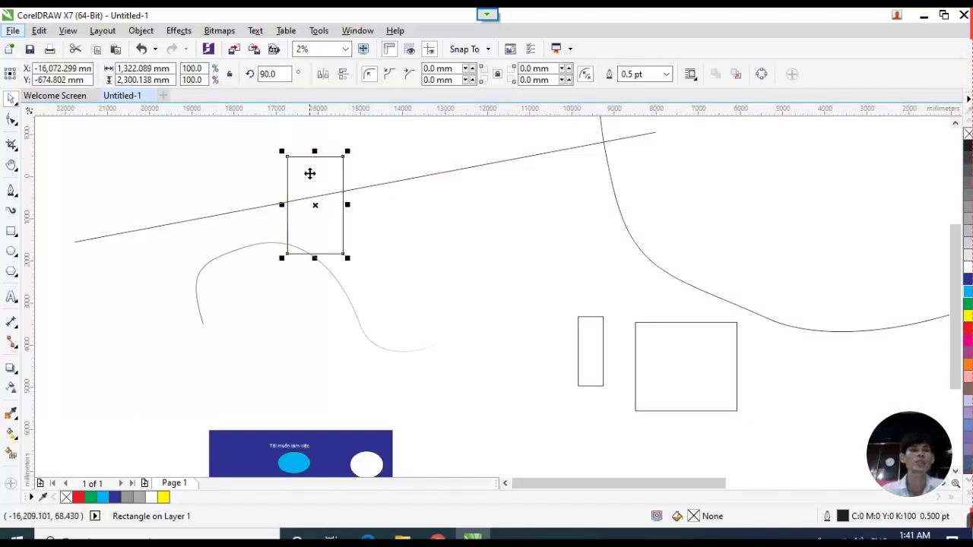
left_click(311, 170)
left_click(203, 162)
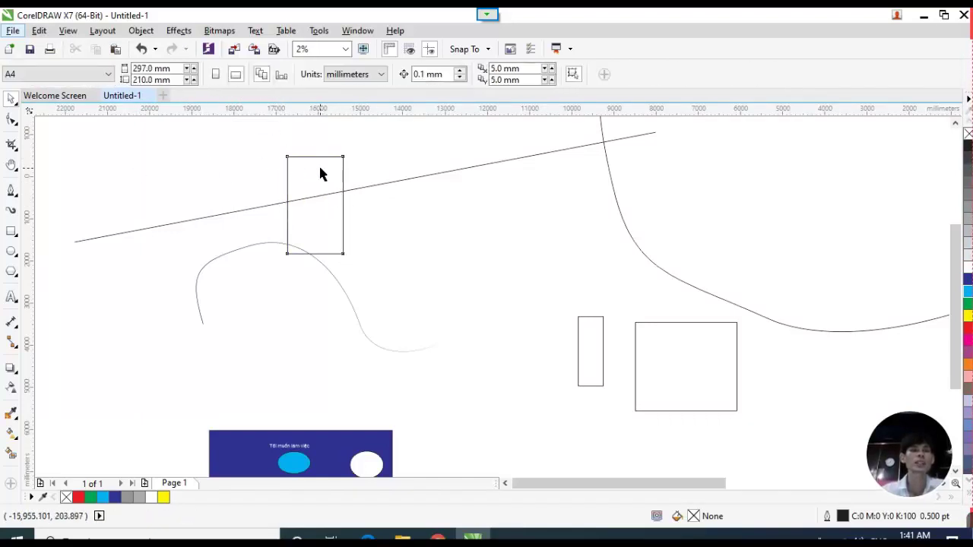
Try setting the rotated rectangle's width to 2 mm, and undo that width change.
left_click(288, 167)
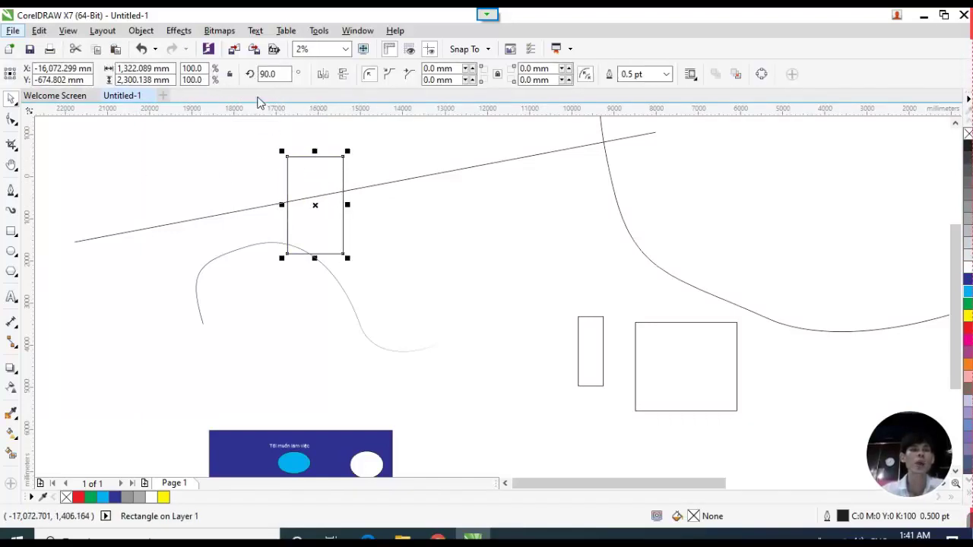
left_click(158, 68)
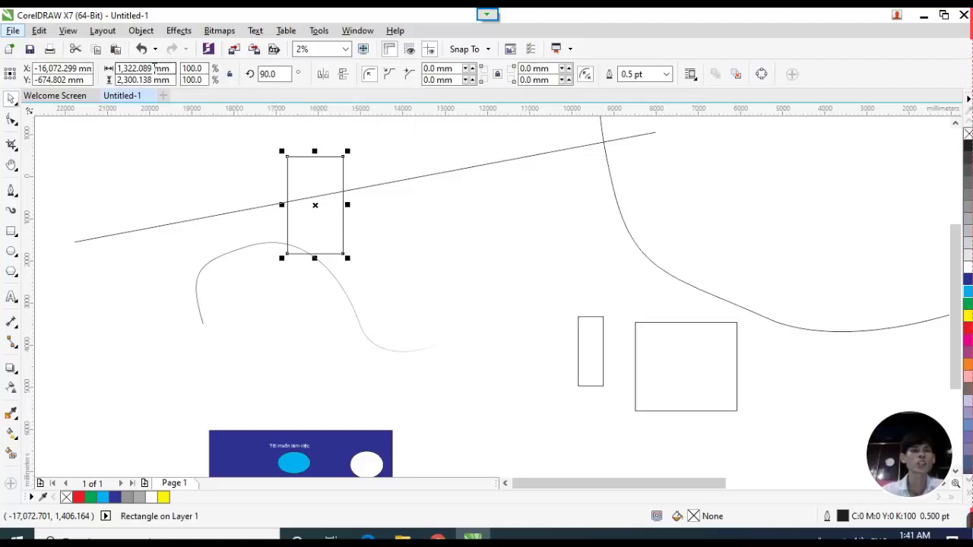
type("2")
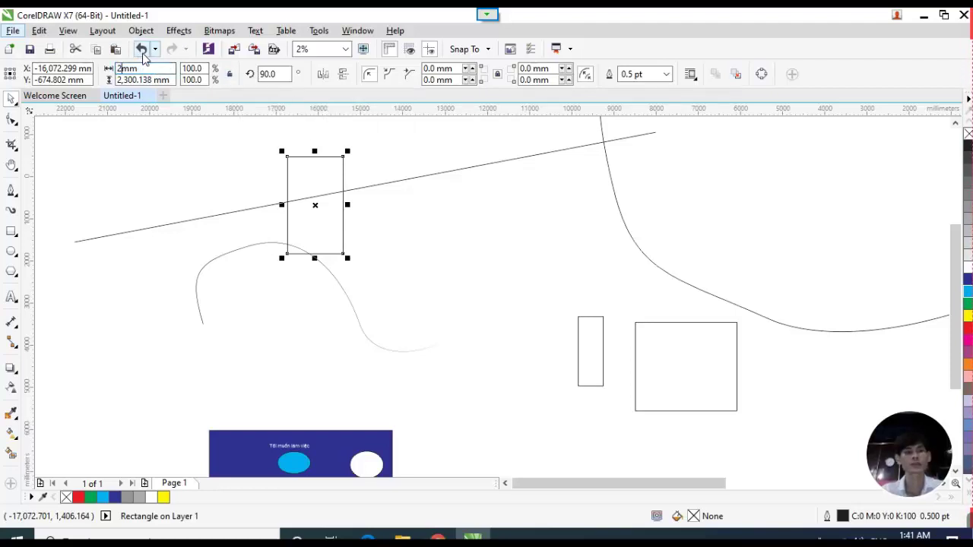
key("Return")
left_click(170, 68)
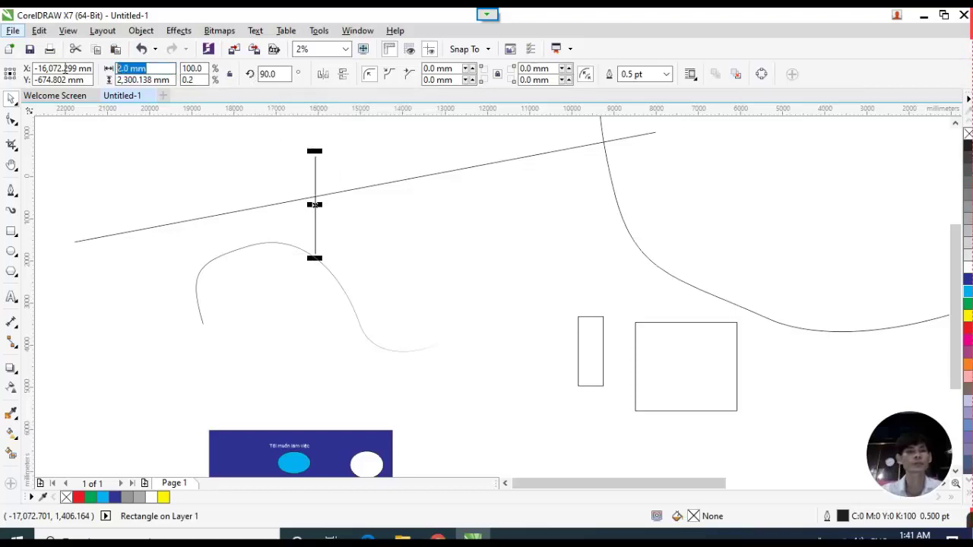
left_click(191, 146)
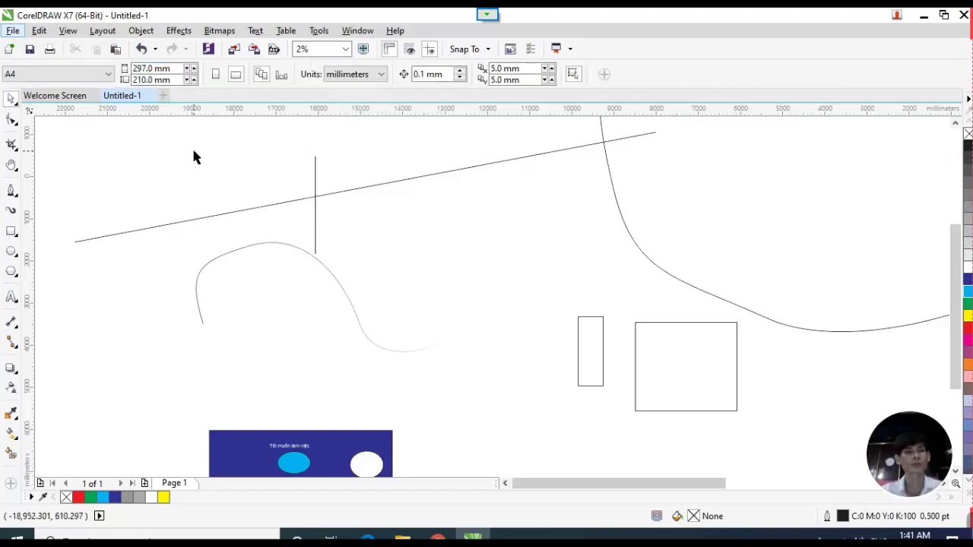
key("ctrl+z")
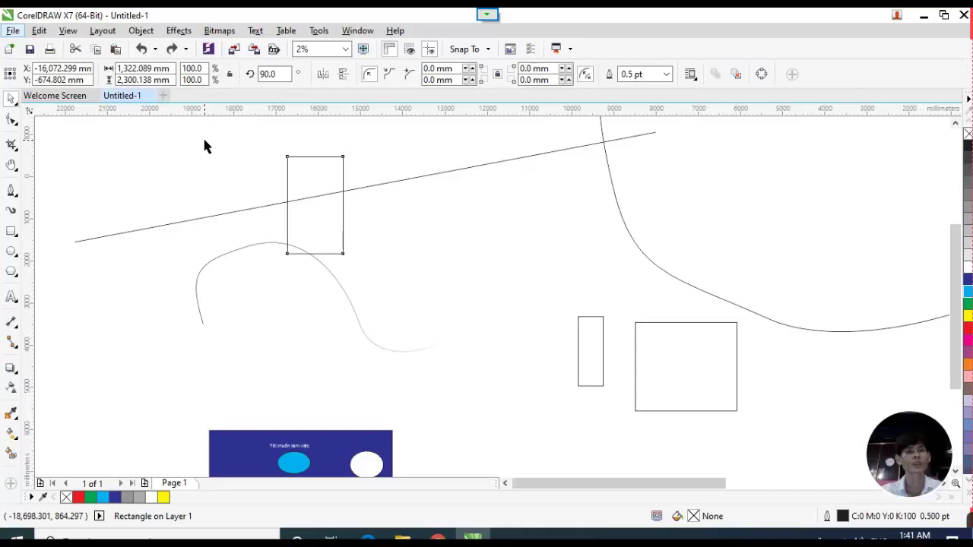
Set the rotated rectangle's width to 4,322.089 mm.
left_click(316, 158)
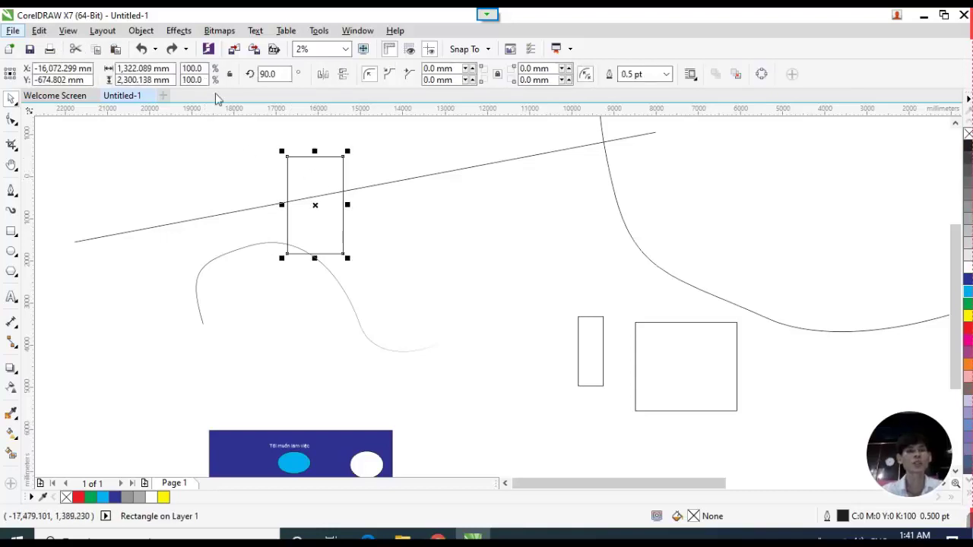
left_click(122, 69)
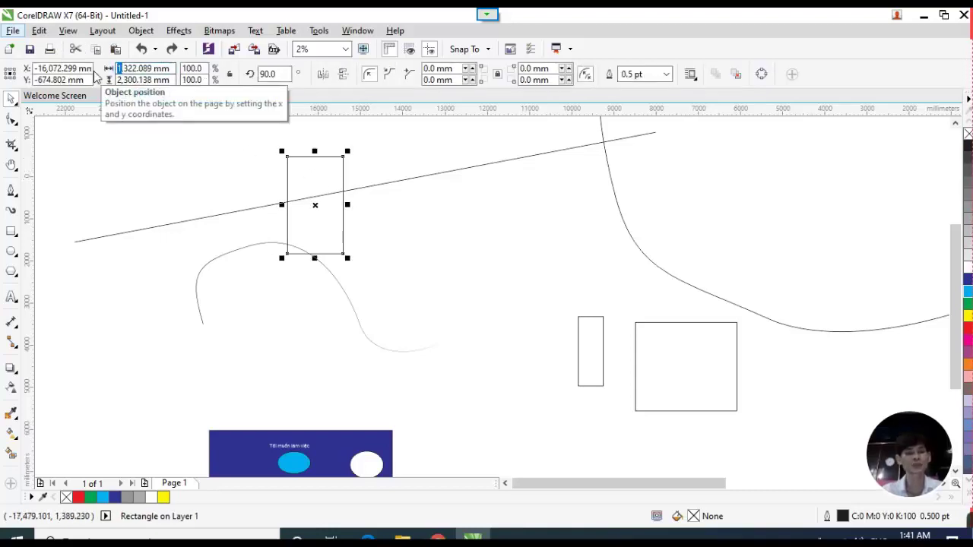
type("4")
key("Return")
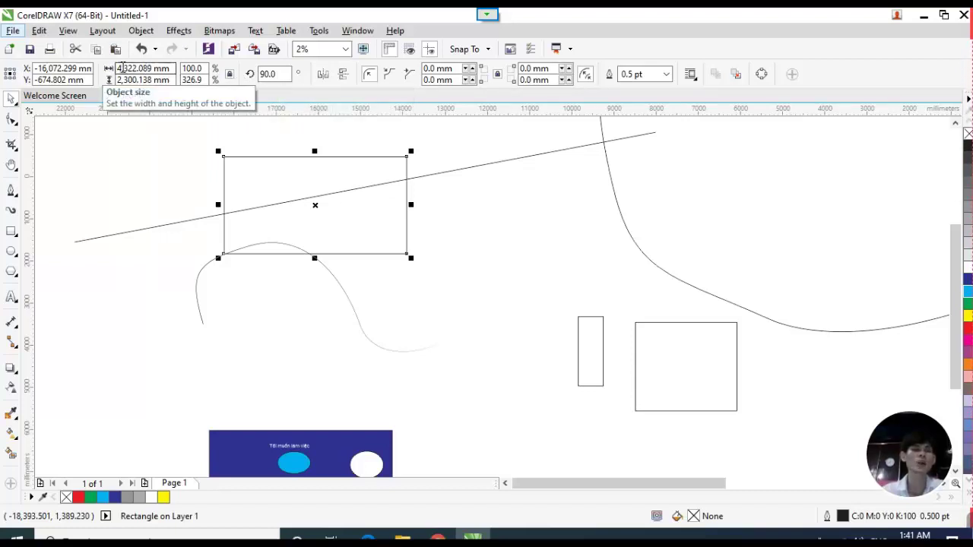
Set the height of the rectangle crossing the slanted line to 1,300.138 mm with the proportions locked, and deselect it.
left_click_drag(121, 80, 117, 79)
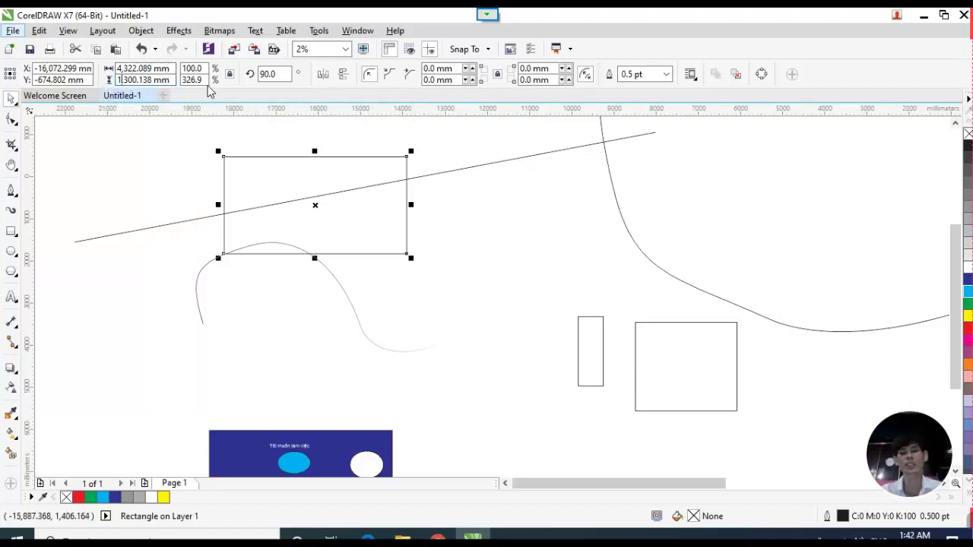
key("Return")
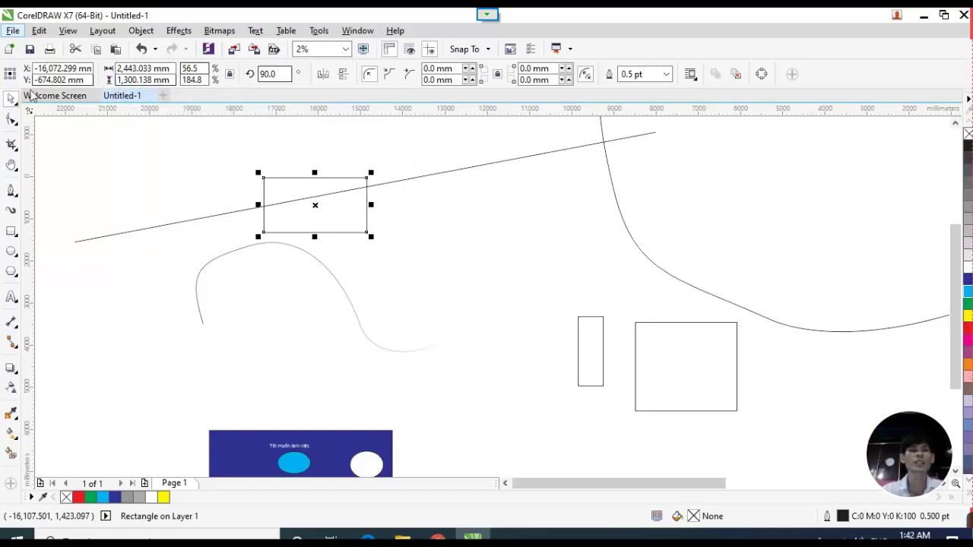
left_click(433, 140)
left_click(345, 178)
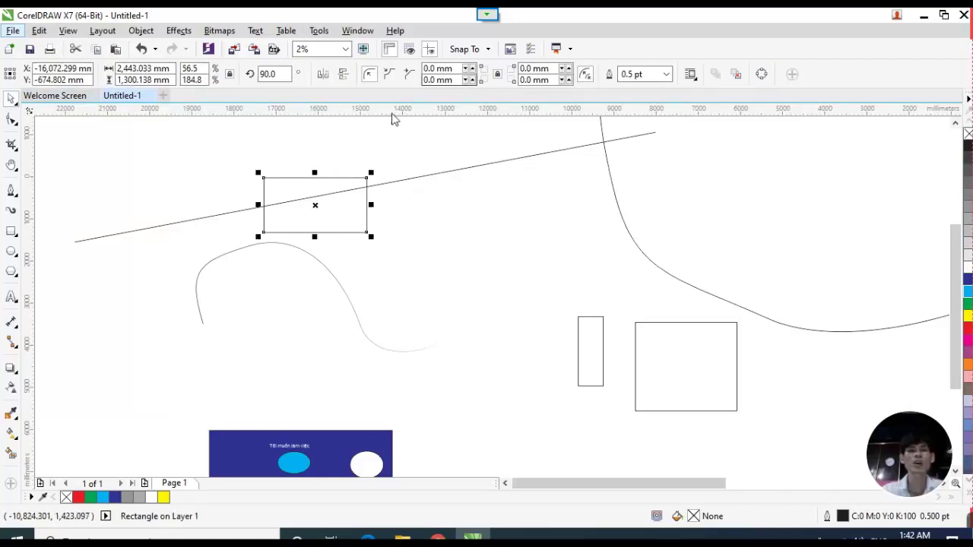
left_click(381, 141)
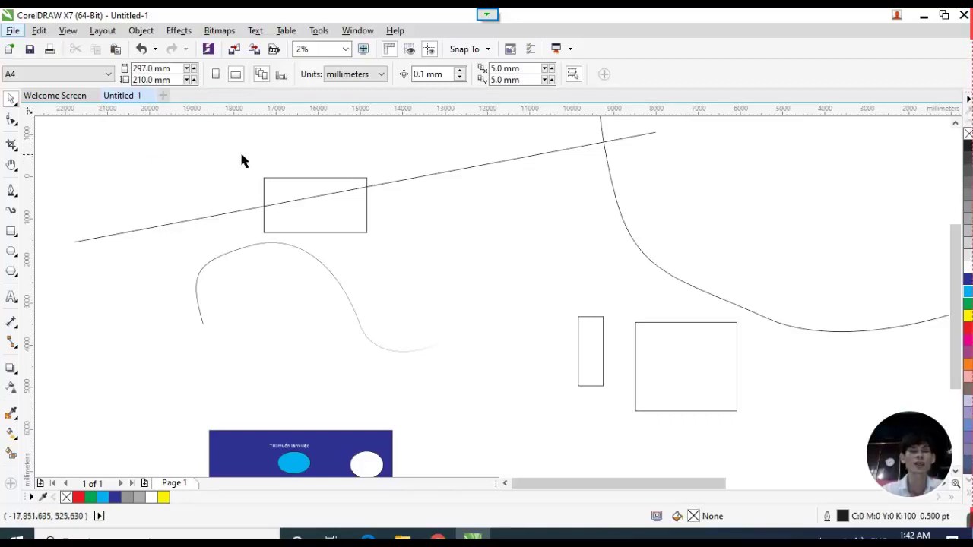
Change the drawing units to centimeters and reselect the rectangle to check its size in the new units.
left_click(383, 76)
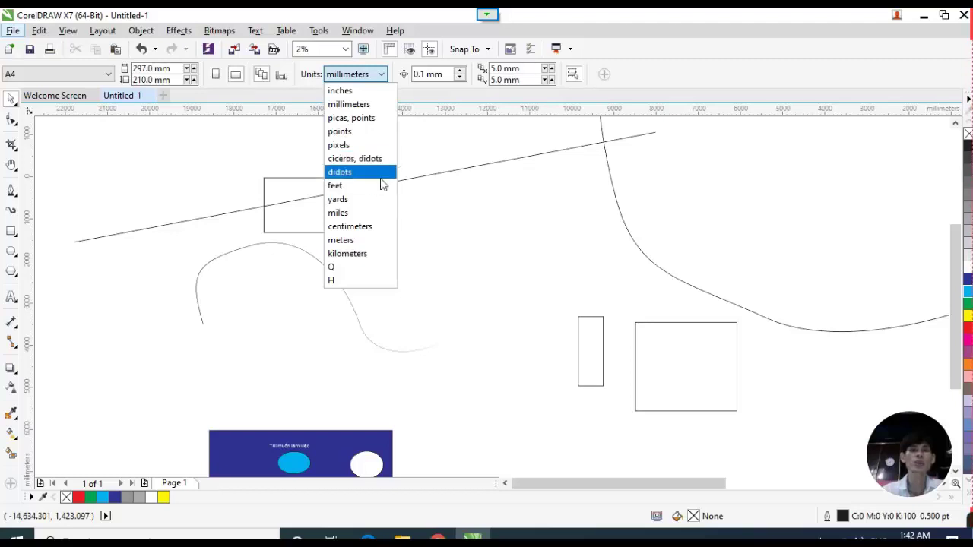
left_click(363, 231)
left_click(305, 187)
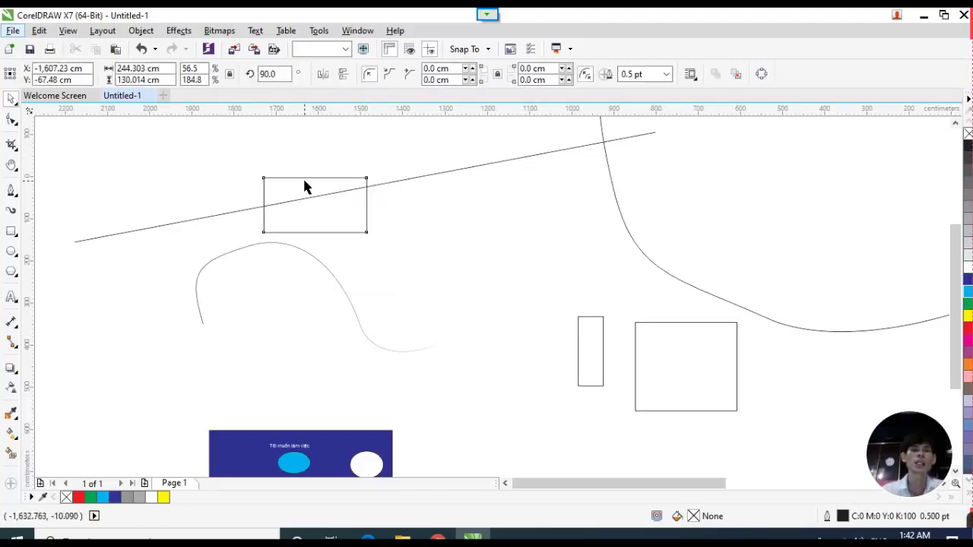
left_click(187, 159)
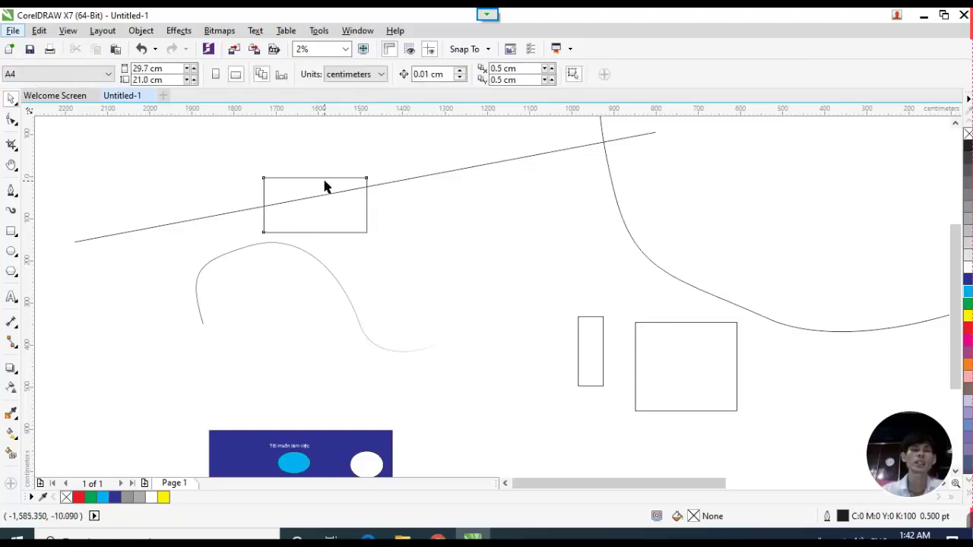
left_click(324, 183)
left_click(189, 166)
left_click(295, 179)
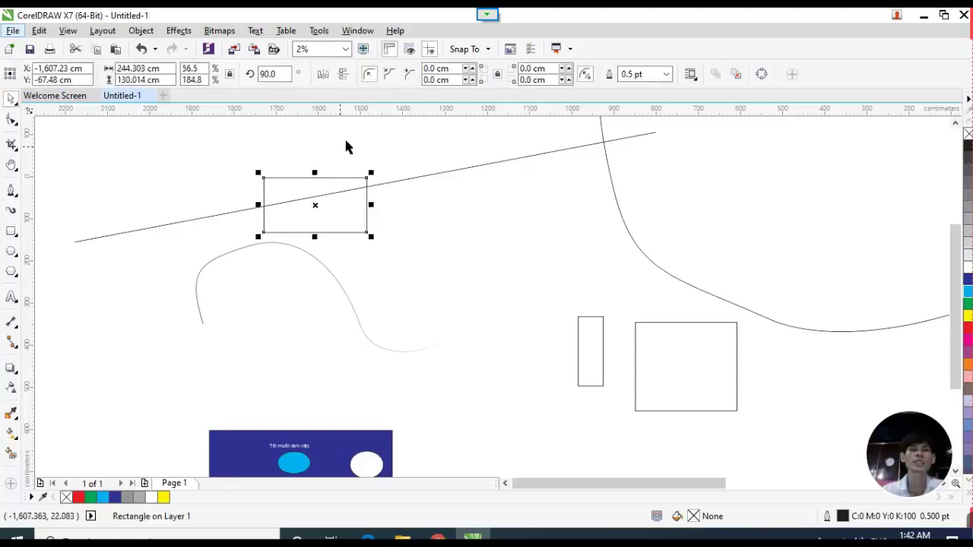
Try outline widths of 3 pt and 16 pt on the rectangle crossing the slanted line.
left_click(425, 144)
left_click(343, 178)
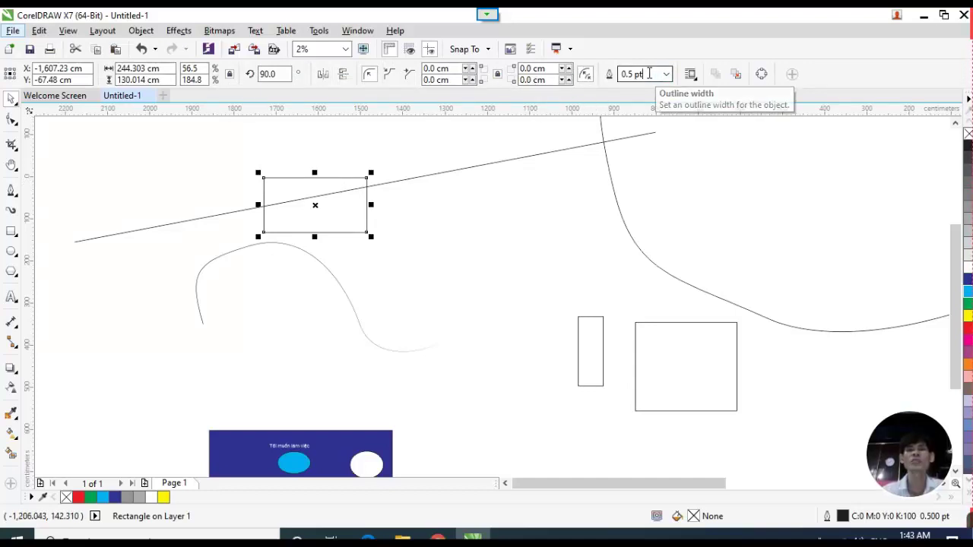
left_click_drag(650, 74, 609, 74)
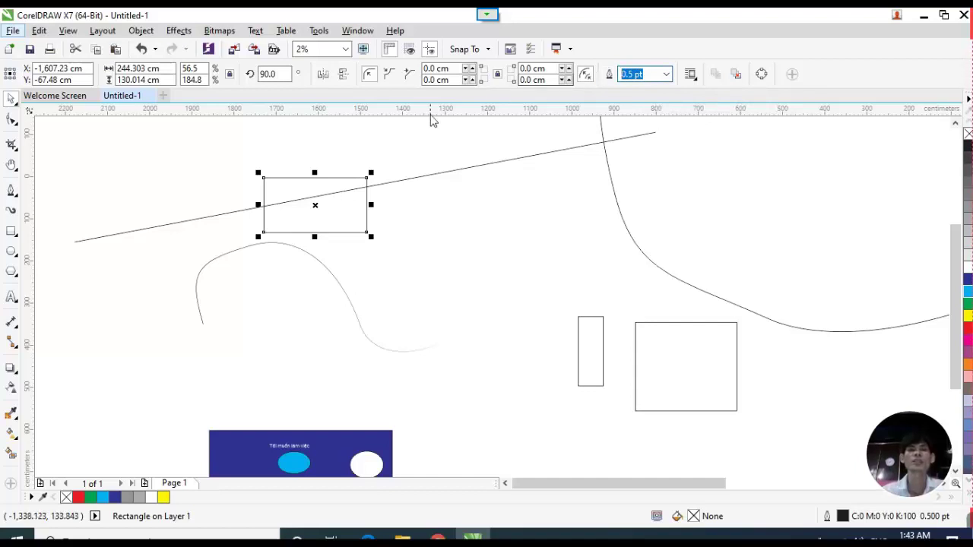
scroll(315, 185, "up", 1)
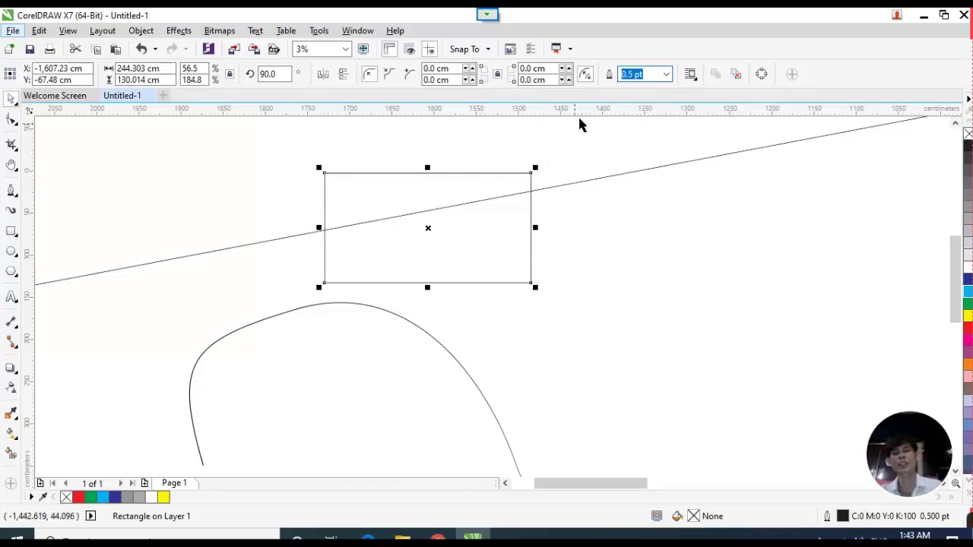
left_click(666, 75)
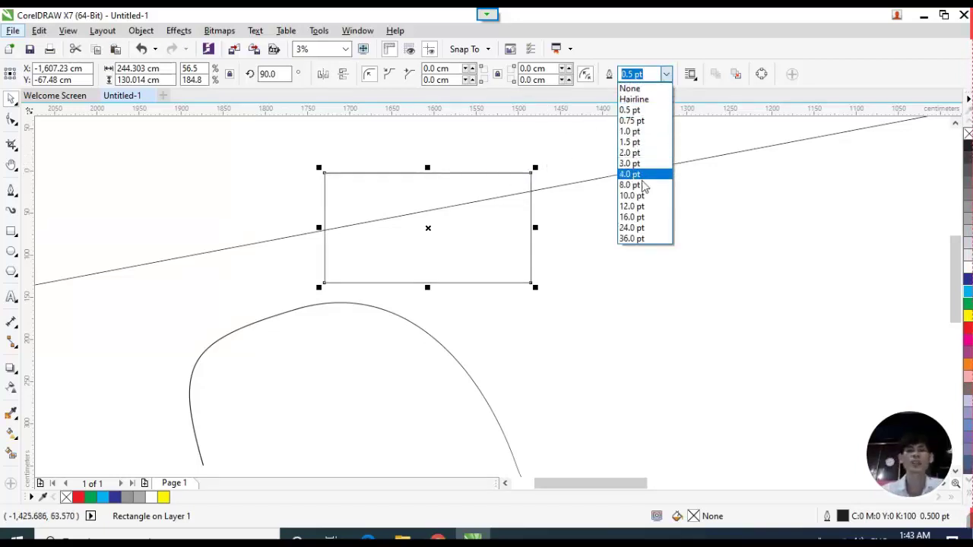
left_click(638, 163)
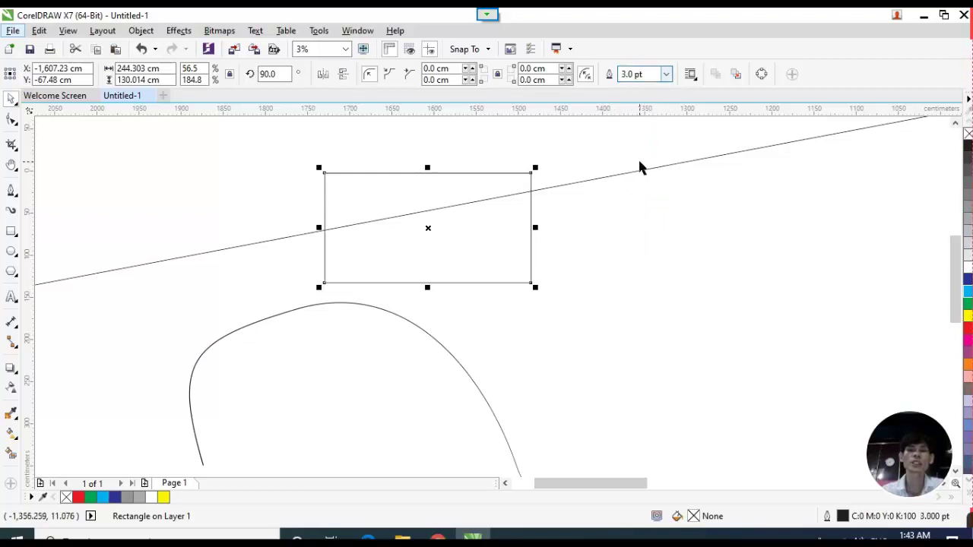
left_click(666, 74)
left_click(637, 217)
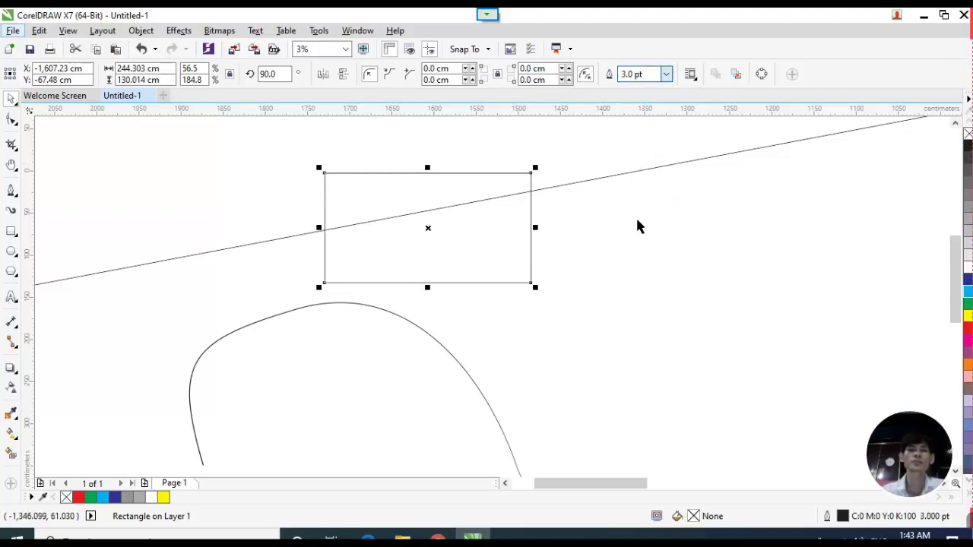
scroll(492, 189, "up", 2)
scroll(493, 188, "down", 1)
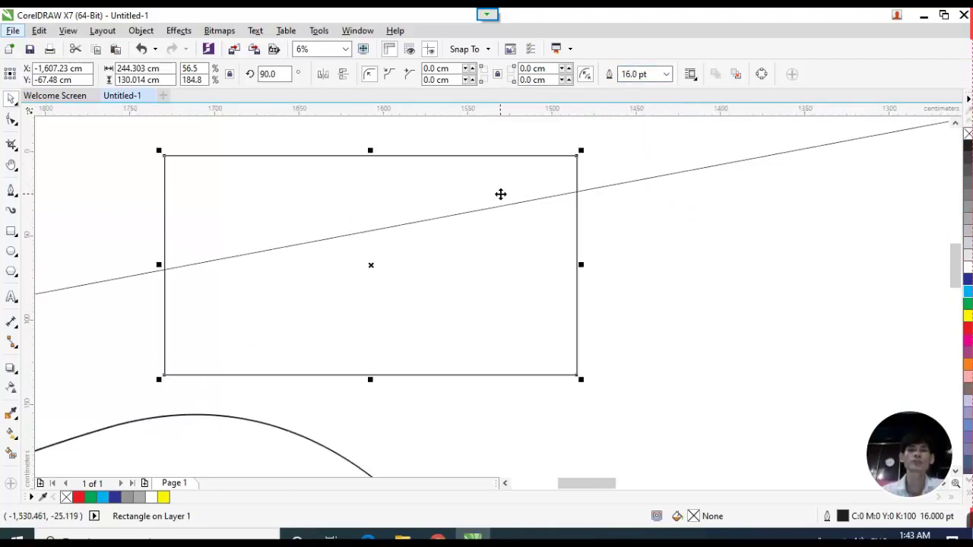
Set the rectangle's outline width to 36 pt and deselect the rectangle.
left_click(667, 74)
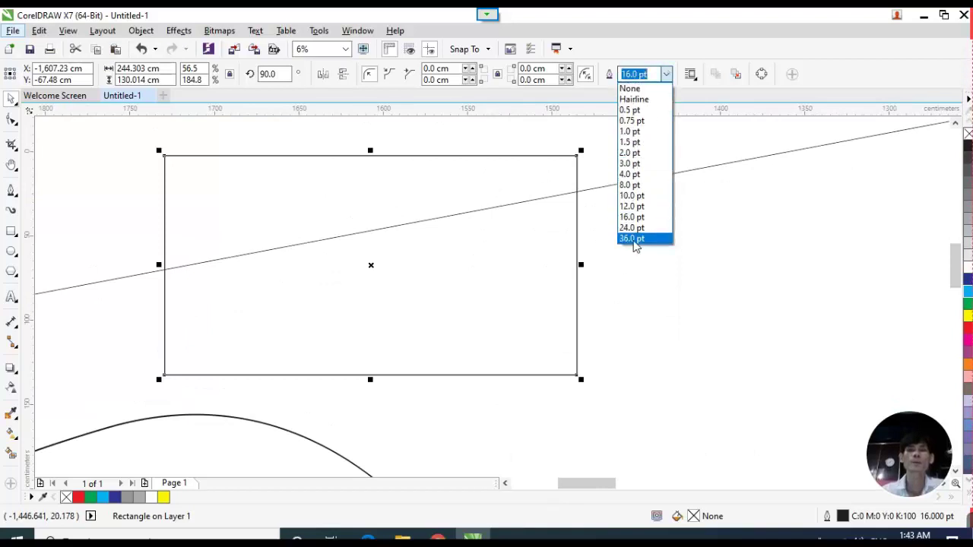
left_click(635, 239)
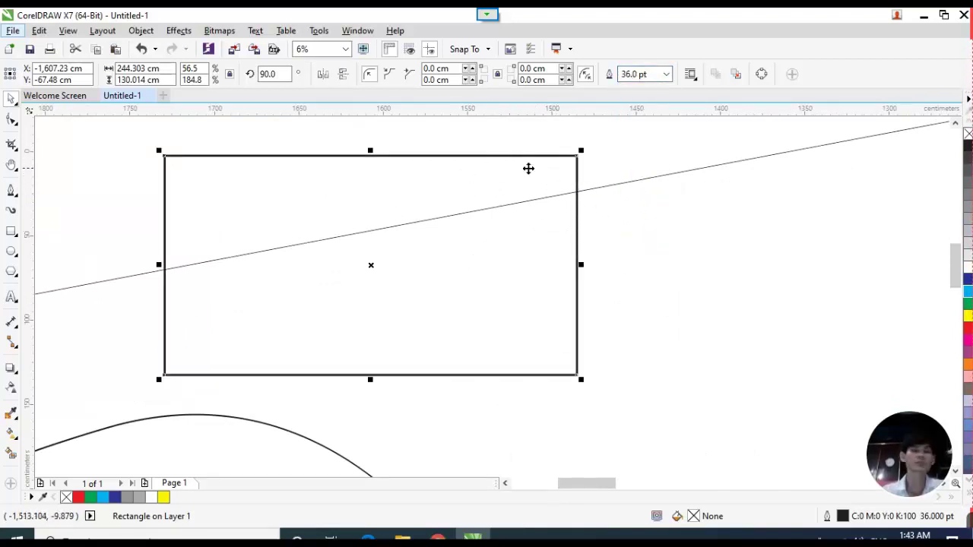
left_click(611, 204)
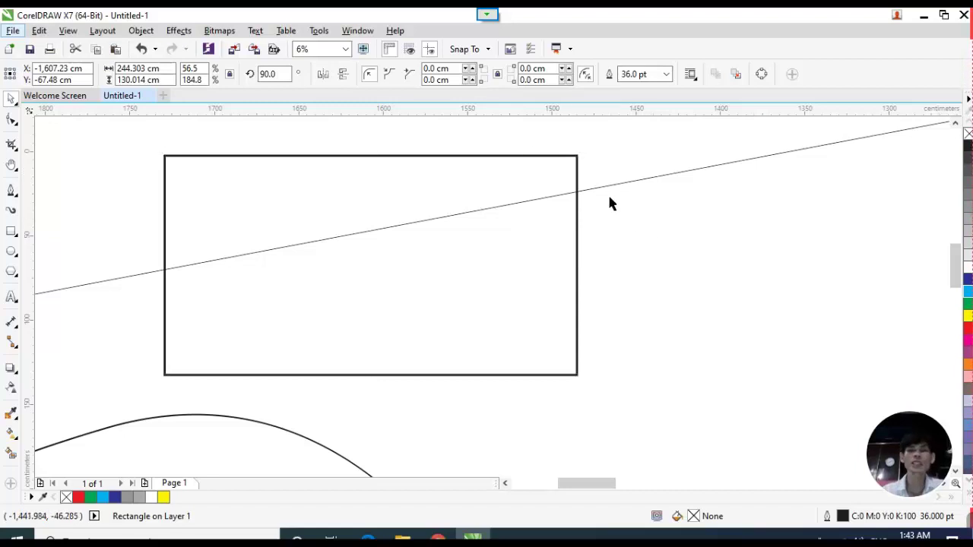
Try a hairline outline on the rectangle, restore its outline width to 36 pt, and deselect it.
left_click(561, 156)
left_click(666, 73)
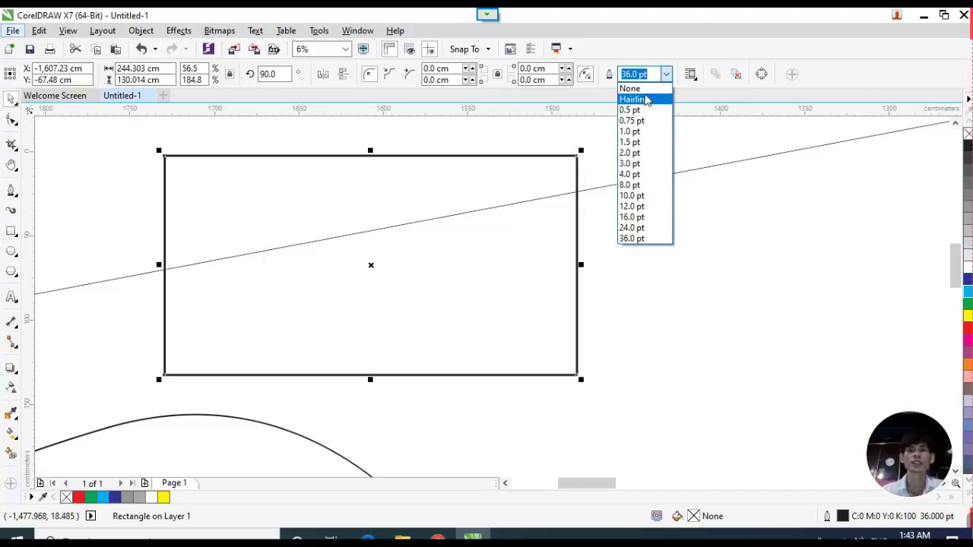
left_click(650, 98)
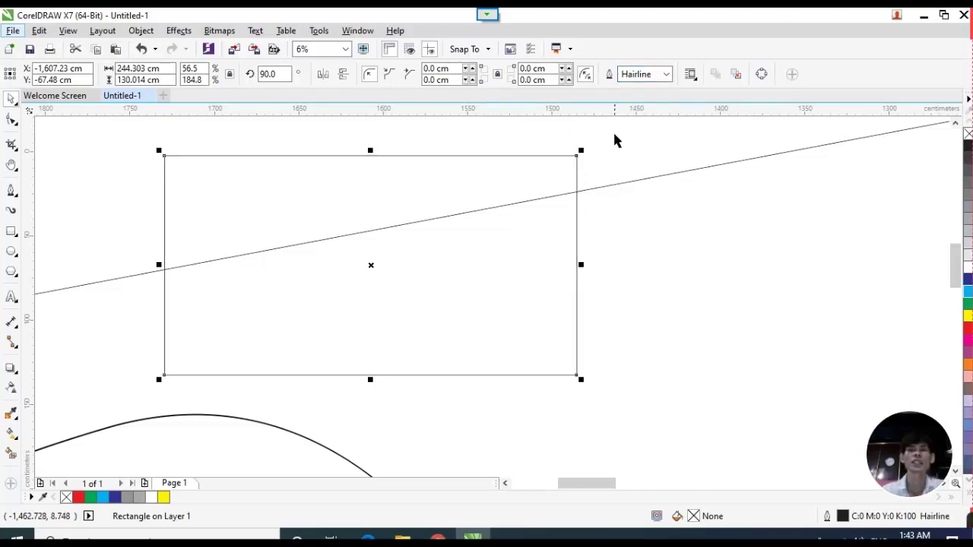
left_click(666, 74)
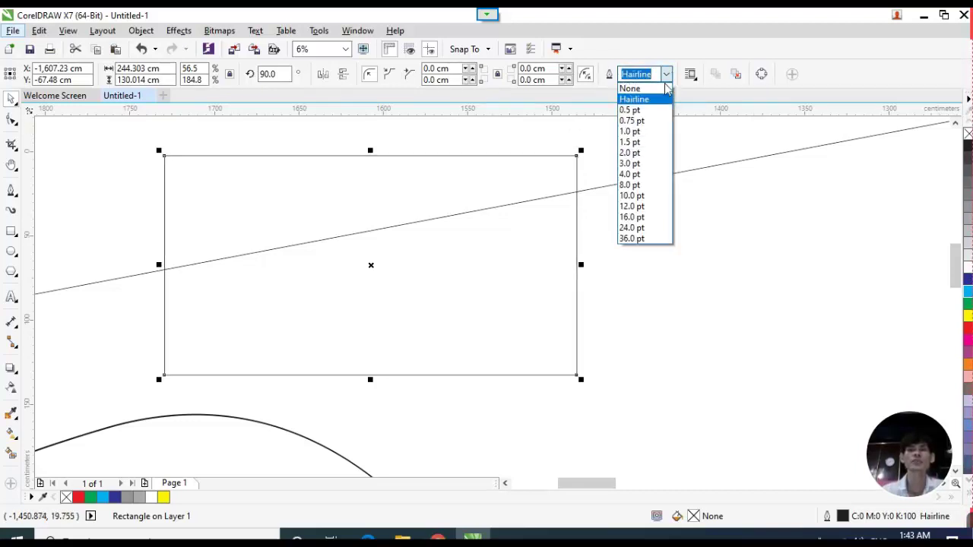
left_click(640, 239)
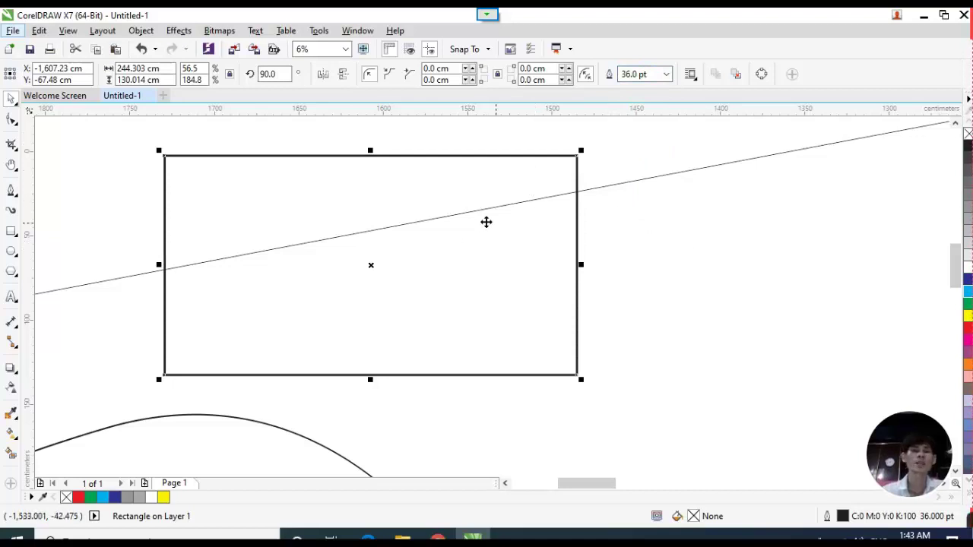
left_click(140, 199)
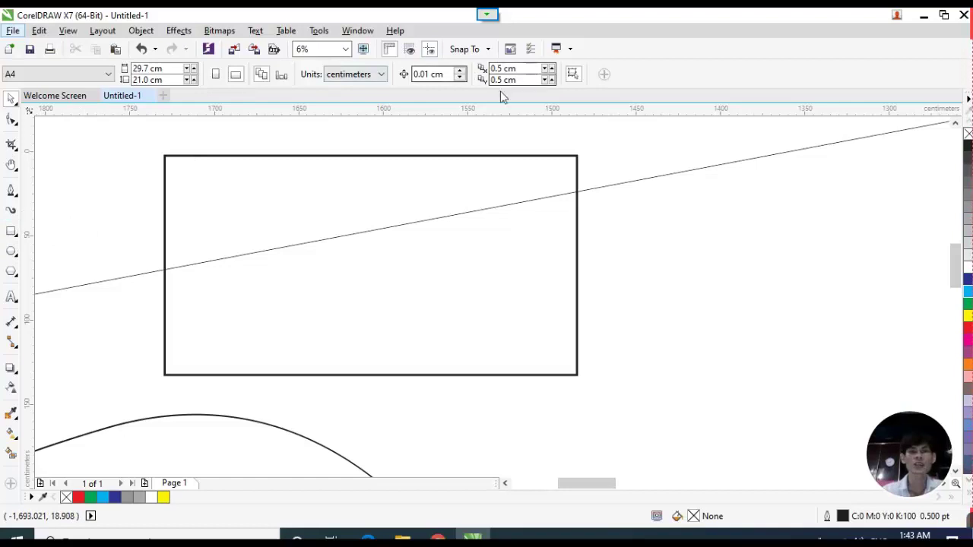
Draw a wavy preset Artistic Media stroke about 350 cm long, 1.1 cm thick, starting beside the rectangle's lower right corner.
left_click(11, 233)
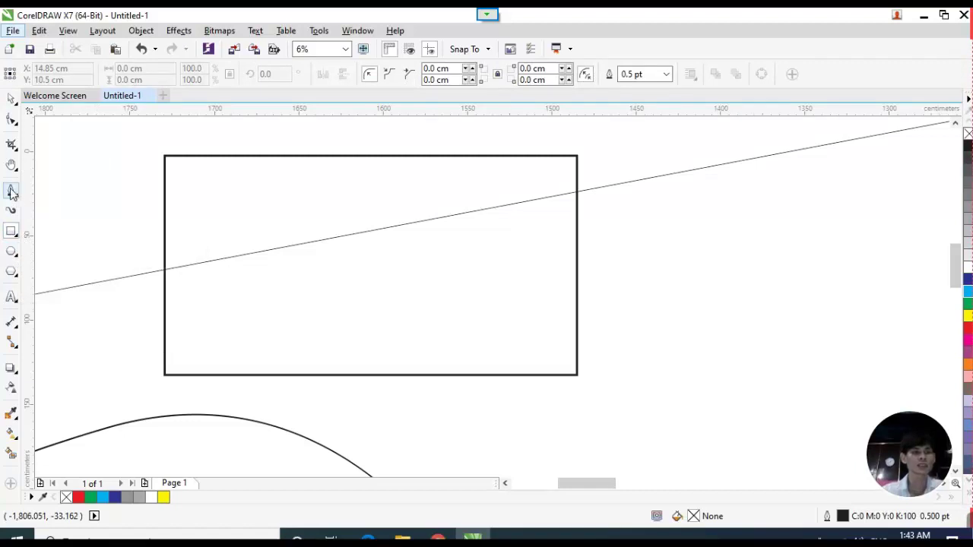
left_click(11, 211)
scroll(218, 223, "down", 1)
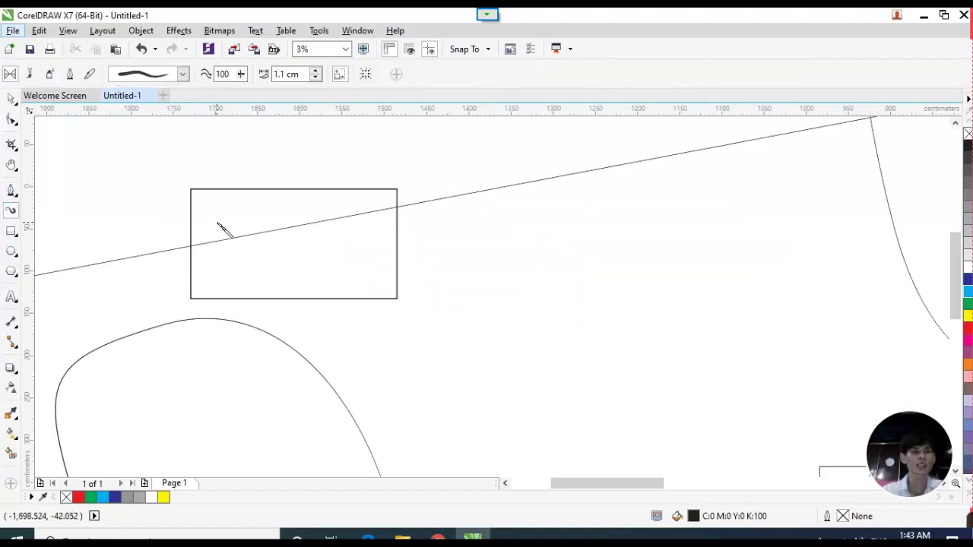
left_click_drag(415, 311, 711, 263)
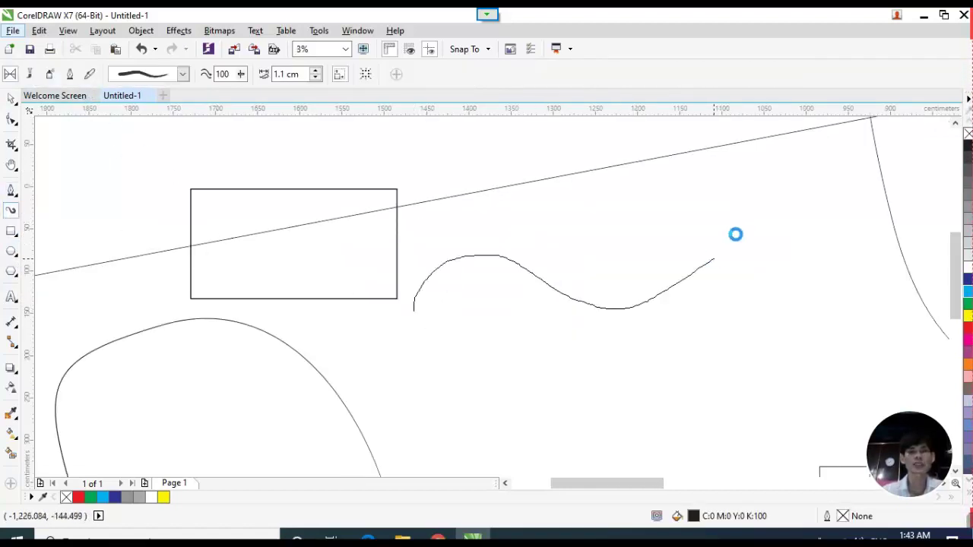
Draw a dashed Artistic brush stroke above the wavy stroke and a Brush Strokes sprayer curve above the rectangle.
left_click(30, 75)
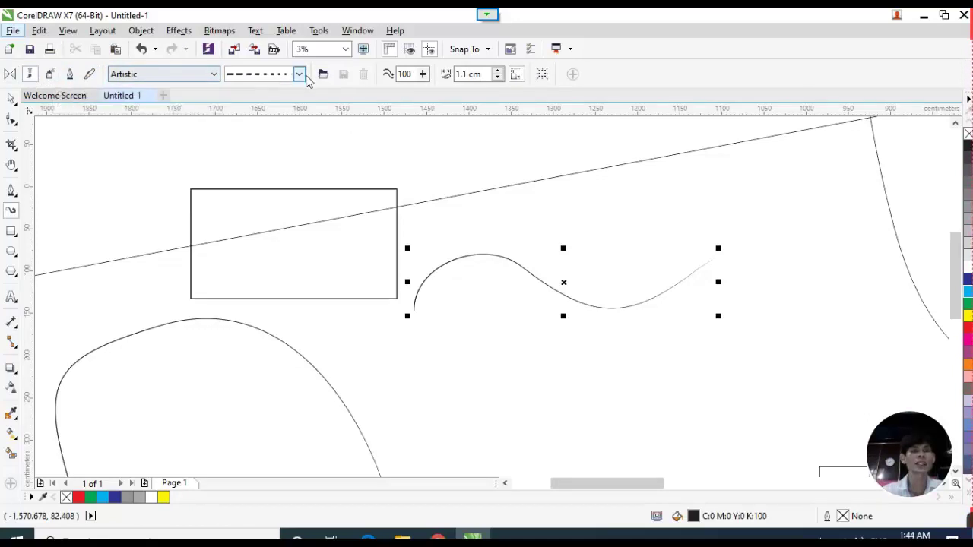
mouse_move(471, 176)
left_mouse_down()
mouse_move(504, 169)
mouse_move(650, 183)
left_mouse_up()
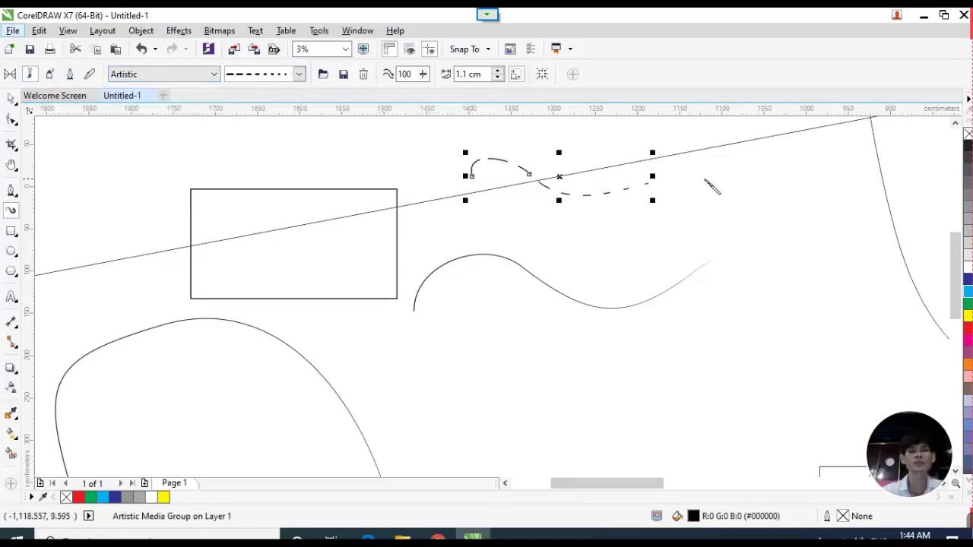
left_click(49, 74)
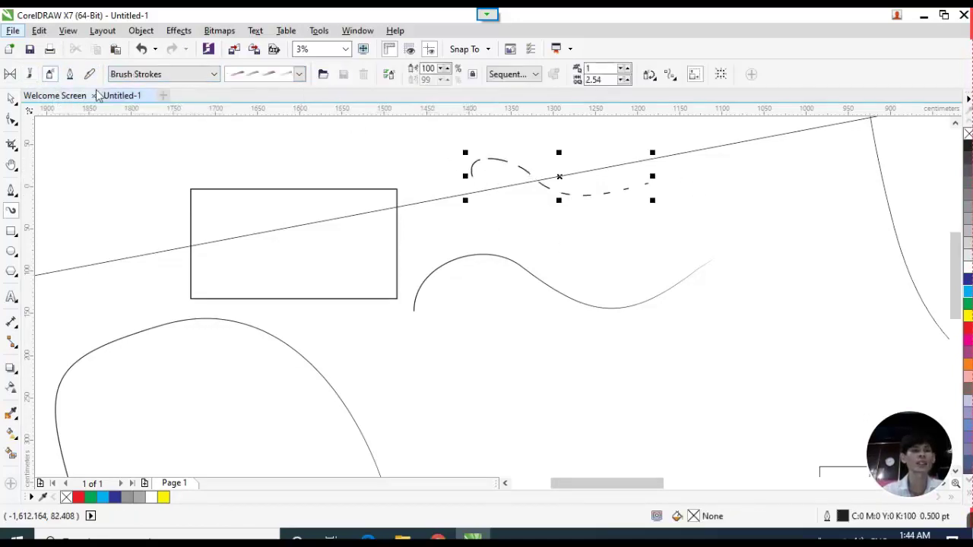
left_click_drag(139, 147, 348, 170)
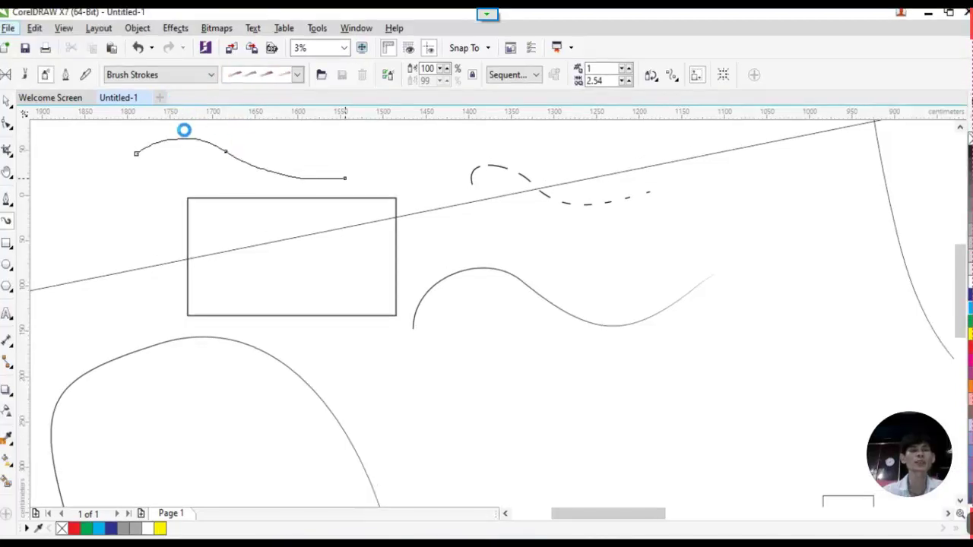
scroll(183, 133, "up", 5)
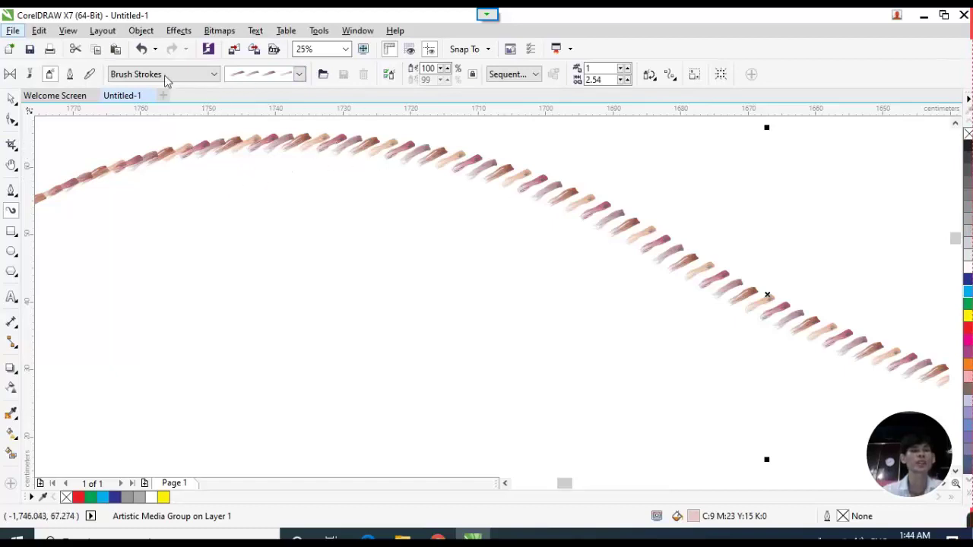
Draw seven wavy calligraphic Artistic Media strokes, 1.1 cm wide at a 45° angle, below and across the sprayed curve.
left_click(69, 74)
left_click_drag(91, 290, 327, 303)
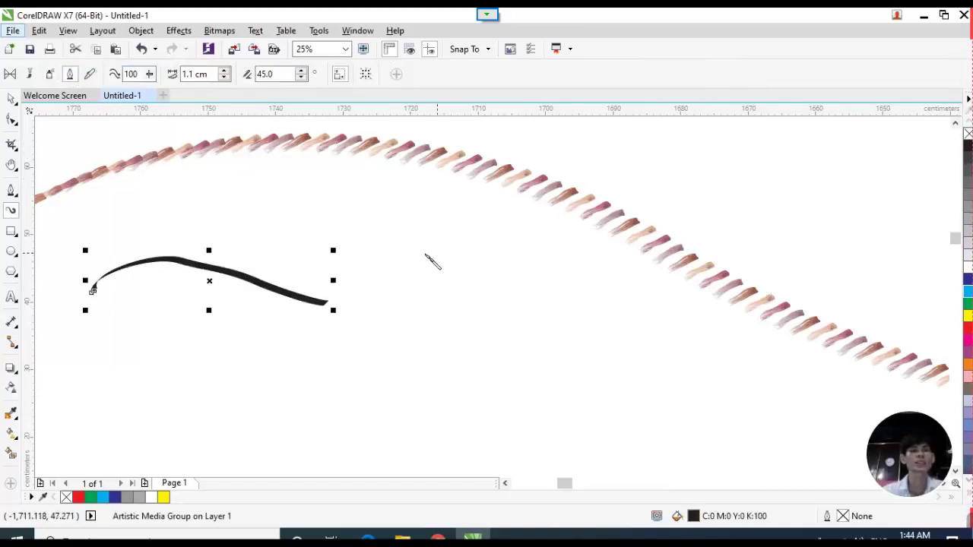
left_click_drag(290, 397, 612, 372)
left_click_drag(348, 263, 698, 278)
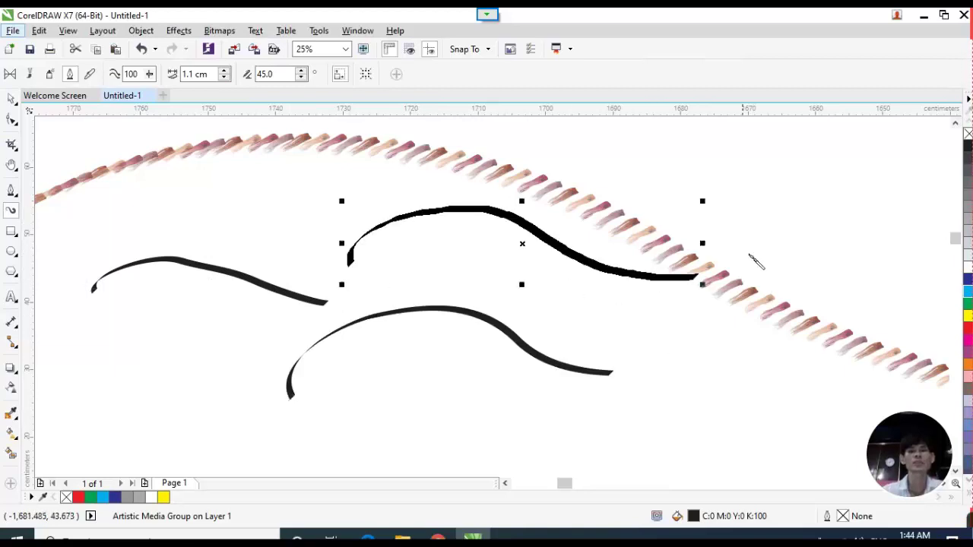
left_click_drag(539, 309, 820, 246)
mouse_move(281, 192)
left_mouse_down()
mouse_move(451, 155)
mouse_move(736, 258)
left_mouse_up()
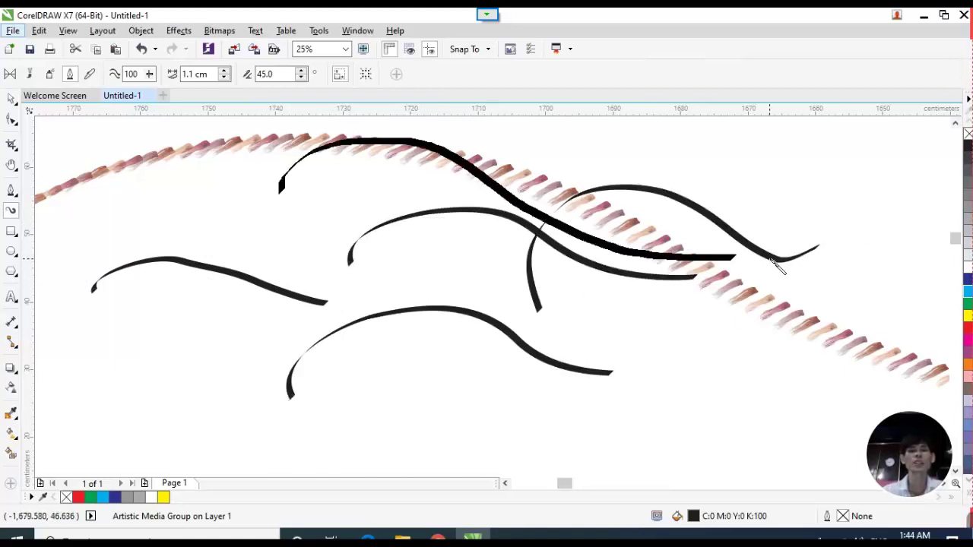
mouse_move(183, 376)
left_mouse_down()
mouse_move(365, 269)
mouse_move(684, 396)
left_mouse_up()
left_click_drag(428, 432, 821, 372)
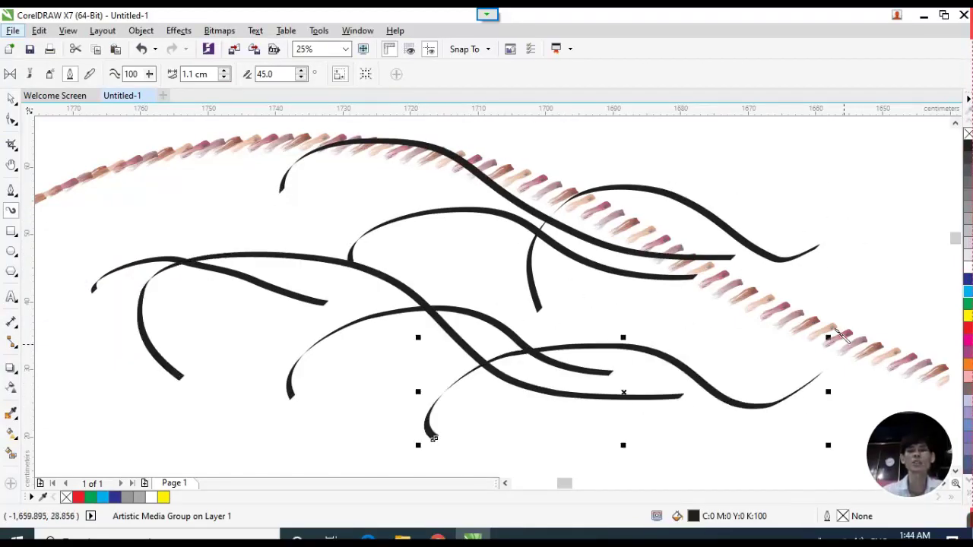
Draw another calligraphic stroke across the sprayed curve's lower part, plus two wavy Pressure strokes 1.1 cm wide over the leftmost calligraphic strokes.
left_click_drag(668, 396, 882, 331)
left_click(89, 74)
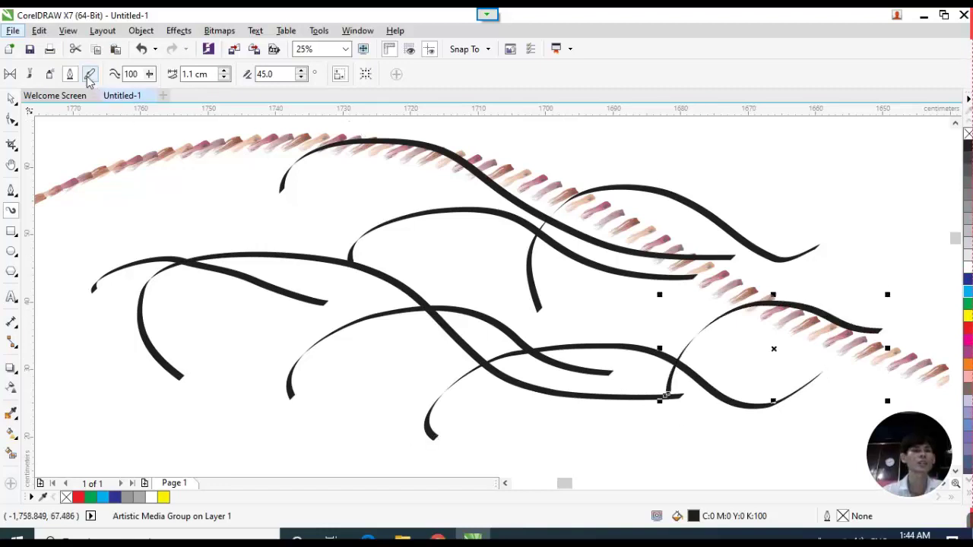
mouse_move(90, 291)
left_mouse_down()
mouse_move(146, 224)
mouse_move(368, 265)
left_mouse_up()
mouse_move(180, 377)
left_mouse_down()
mouse_move(243, 293)
mouse_move(657, 334)
left_mouse_up()
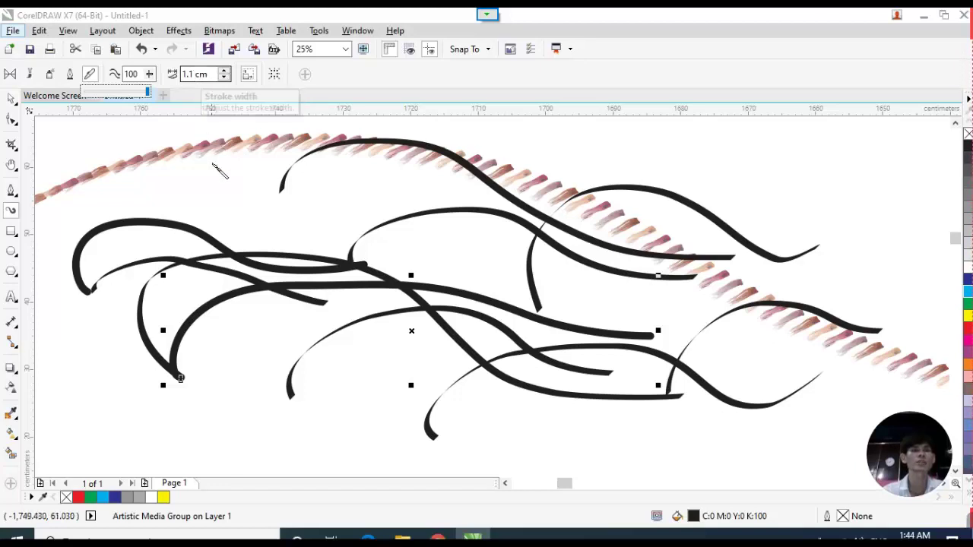
Widen the last Pressure stroke to 2.7 cm, and draw another wavy one above the sprayed curve, widened to 4.7 cm.
scroll(245, 206, "down", 2)
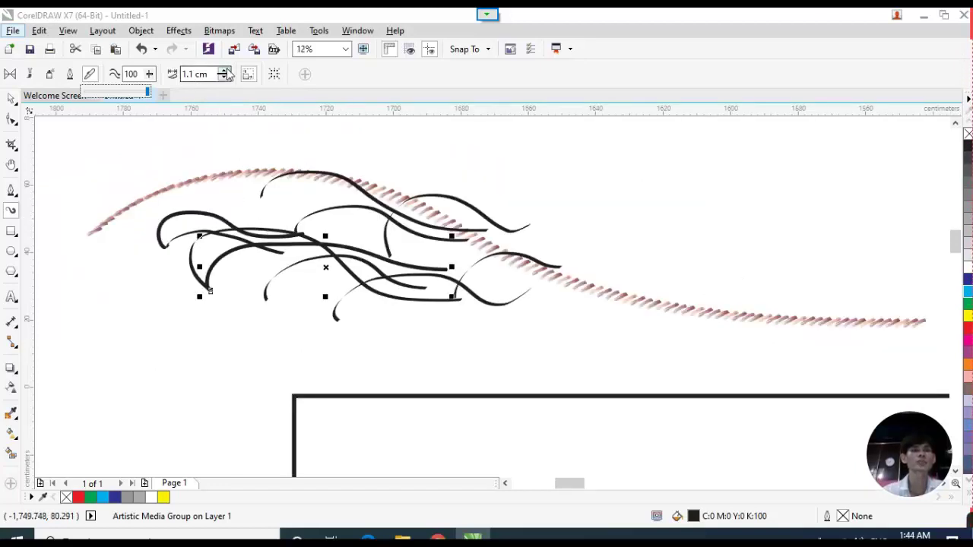
left_click_drag(226, 71, 226, 70)
mouse_move(576, 172)
left_mouse_down()
mouse_move(567, 157)
mouse_move(841, 171)
left_mouse_up()
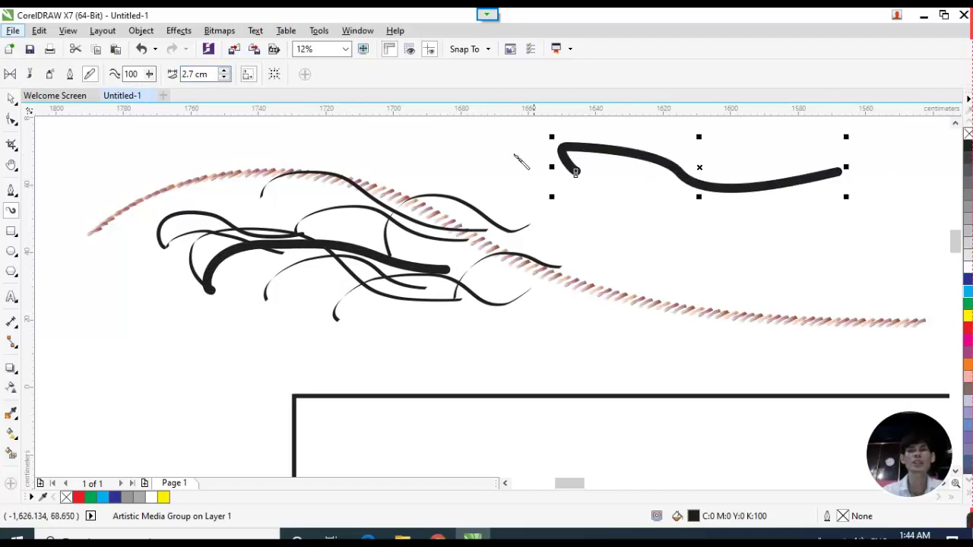
left_click_drag(225, 72, 226, 71)
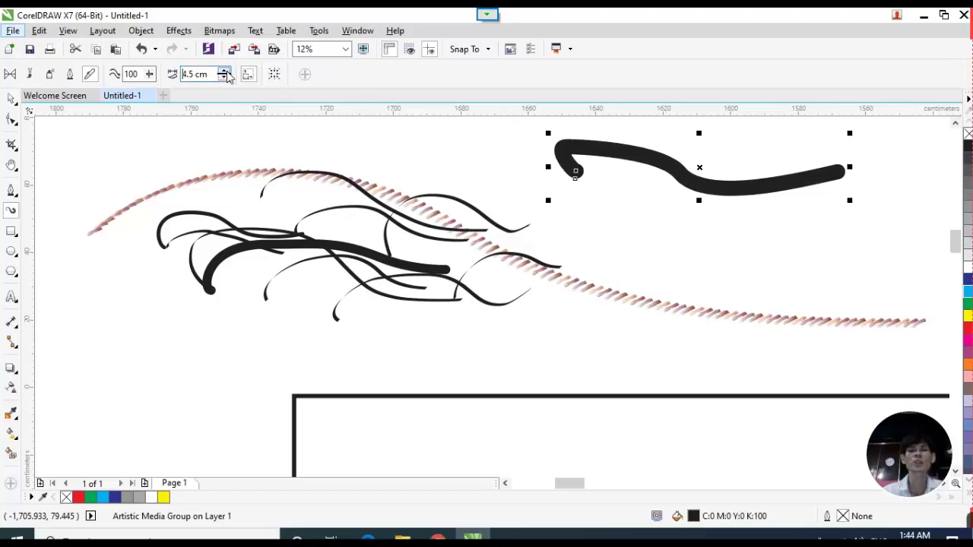
left_click(226, 71)
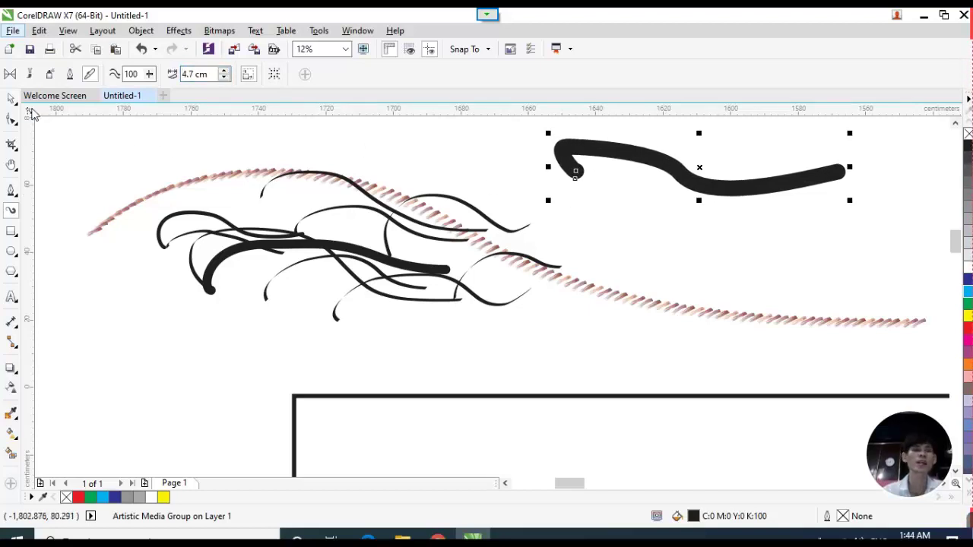
Draw a rectangle about 210 cm wide and 59 cm high, overlapping the upper left corner of the thick-outlined rectangle.
scroll(558, 204, "down", 2)
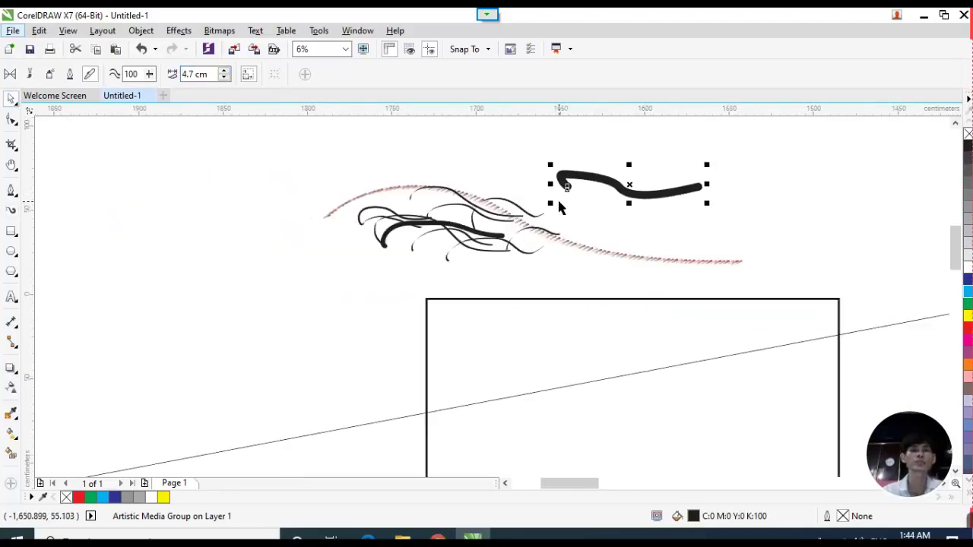
scroll(559, 207, "down", 1)
scroll(566, 228, "up", 2)
scroll(569, 231, "down", 1)
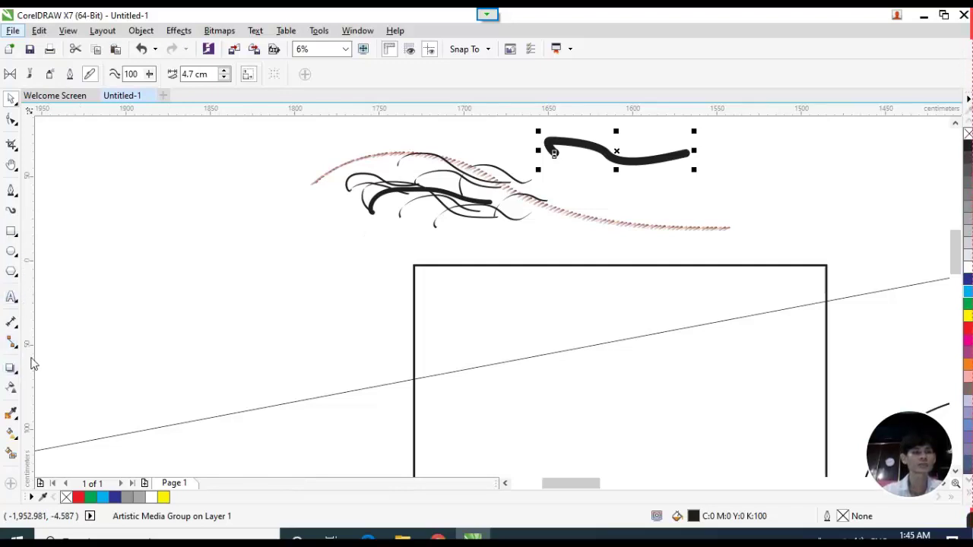
left_click(11, 230)
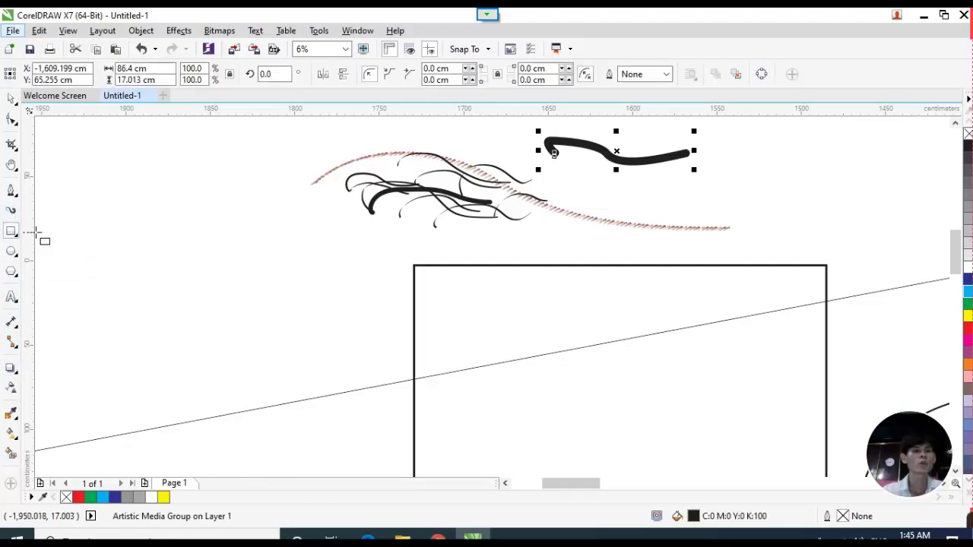
left_click(15, 237)
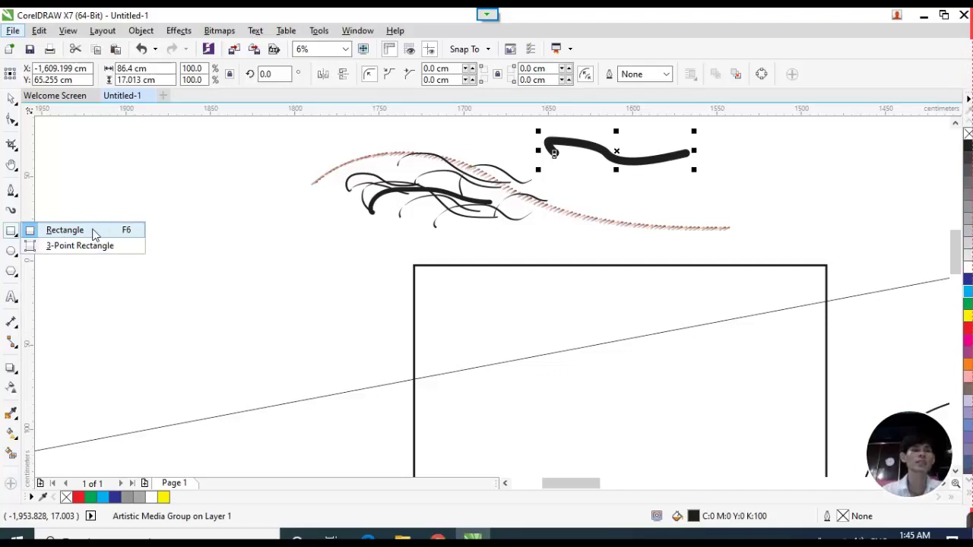
left_click(65, 230)
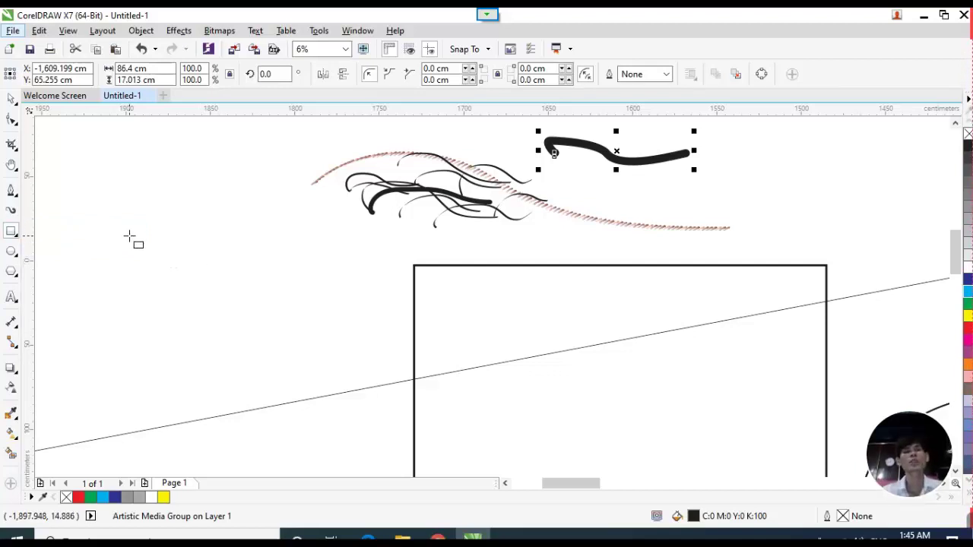
left_click_drag(129, 236, 487, 337)
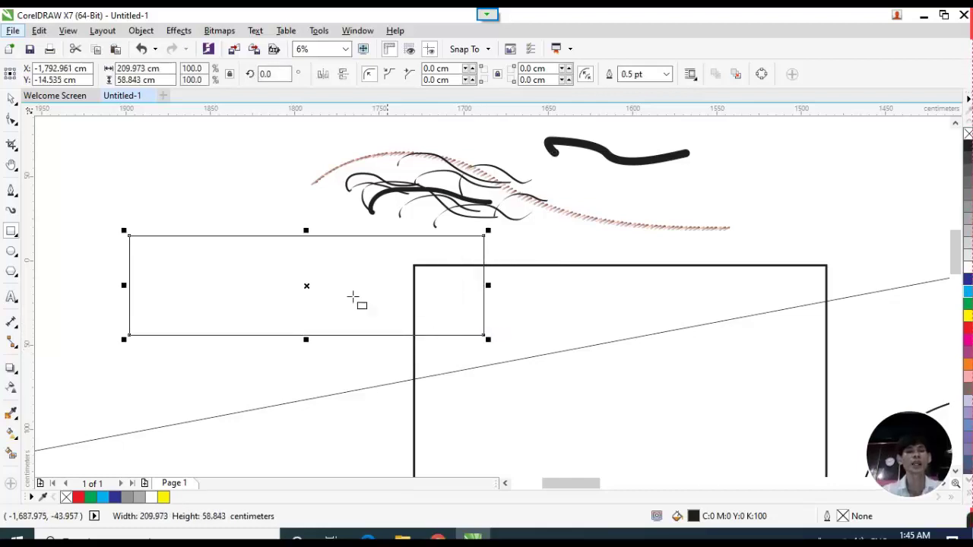
scroll(189, 226, "down", 1)
scroll(145, 233, "up", 1)
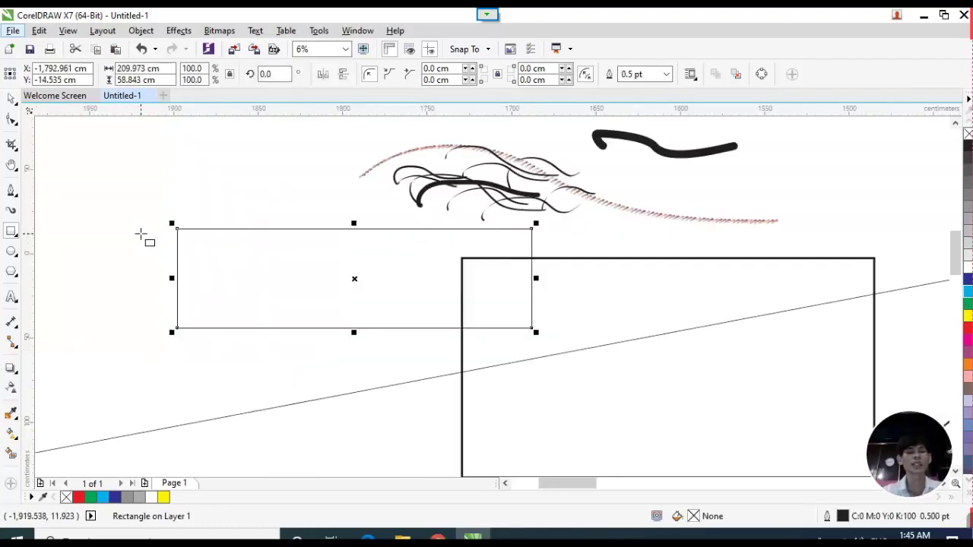
Narrow the new rectangle from its right side to about 126 cm wide and deselect it.
left_click(11, 99)
left_click_drag(536, 278, 395, 278)
left_click(141, 68)
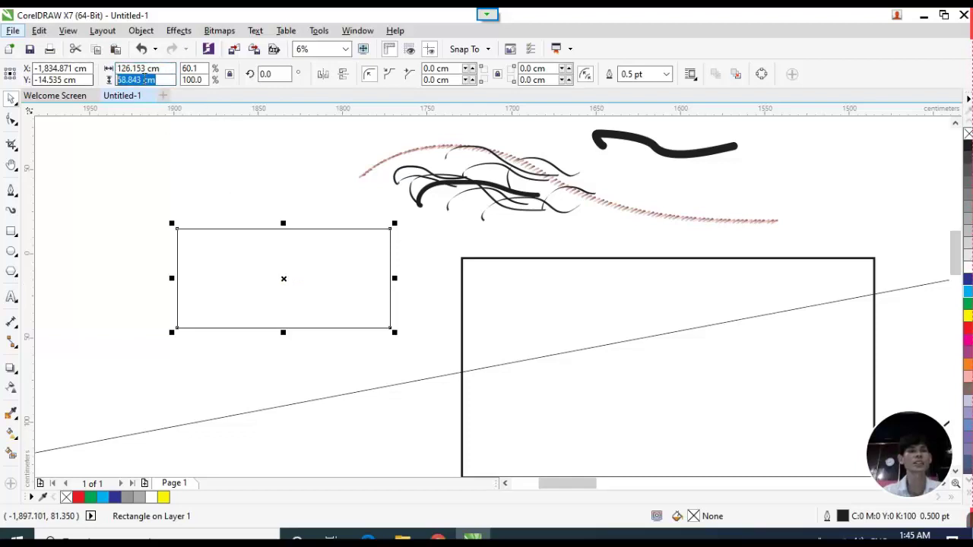
left_click(156, 80)
left_click(212, 218)
Draw three rectangles: about 33 × 32 cm above the narrowed one, a tiny one inside the thick-outlined rectangle, and about 26 × 13 cm at its left edge.
left_click(11, 231)
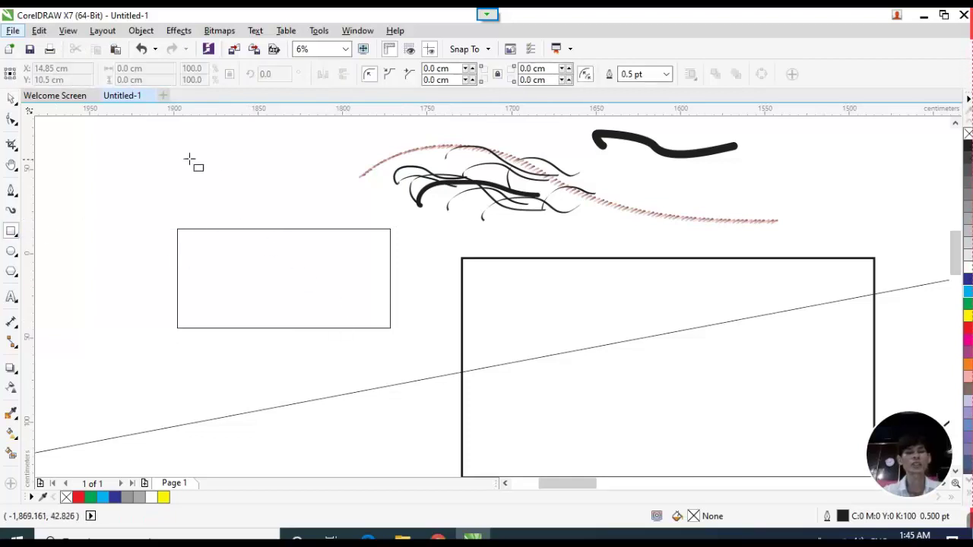
left_click_drag(183, 156, 240, 209)
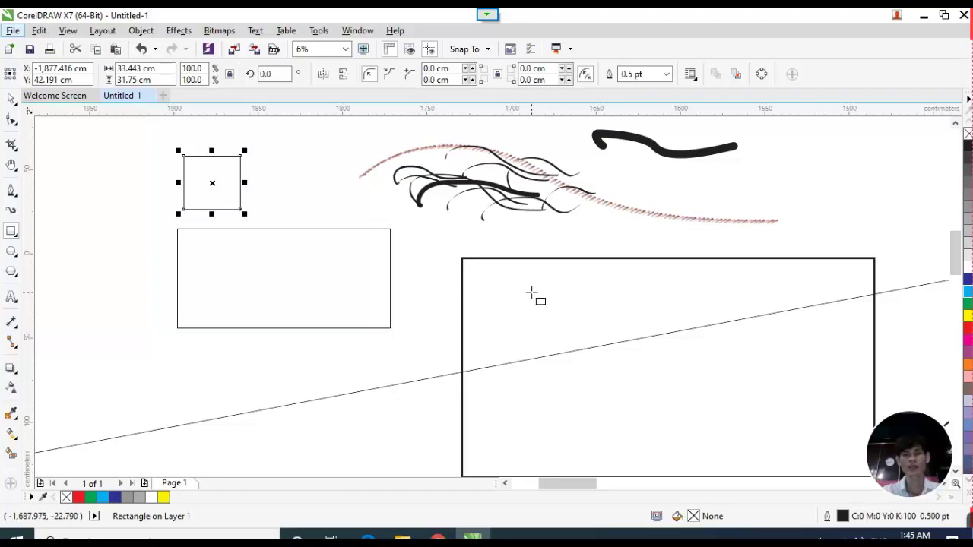
left_click_drag(536, 296, 544, 307)
left_click_drag(418, 284, 462, 306)
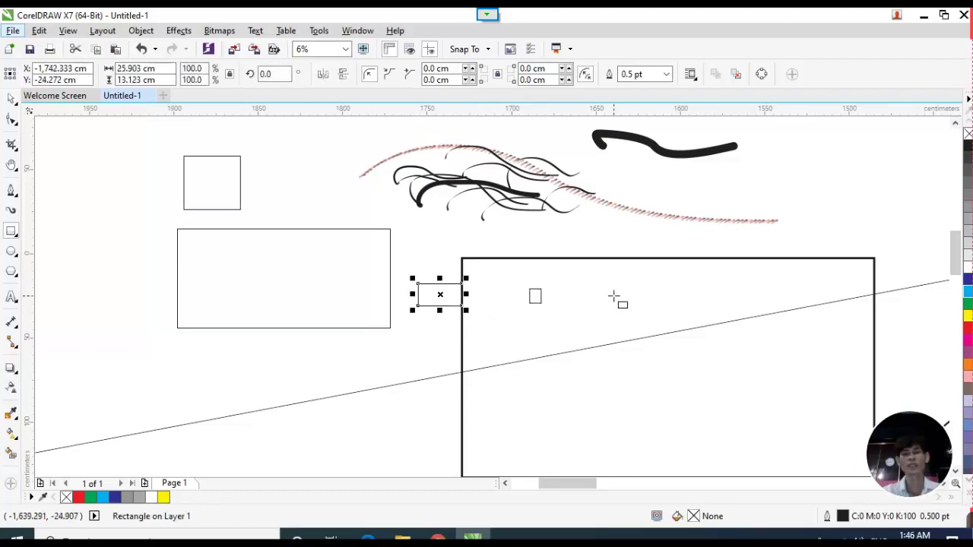
Draw two perfect squares, about 42 cm inside the thick-outlined rectangle and about 59 cm to its lower left.
left_click_drag(615, 297, 685, 368)
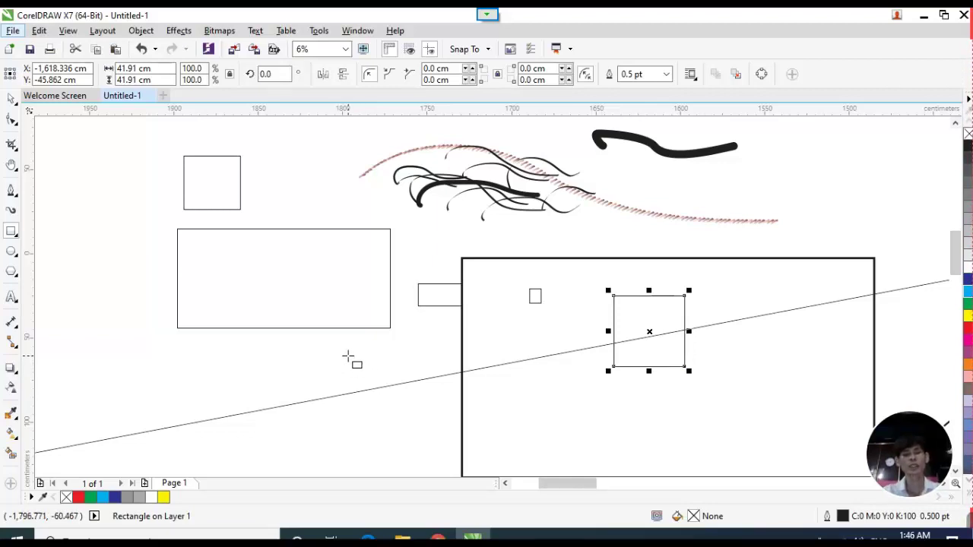
left_click_drag(347, 356, 447, 427)
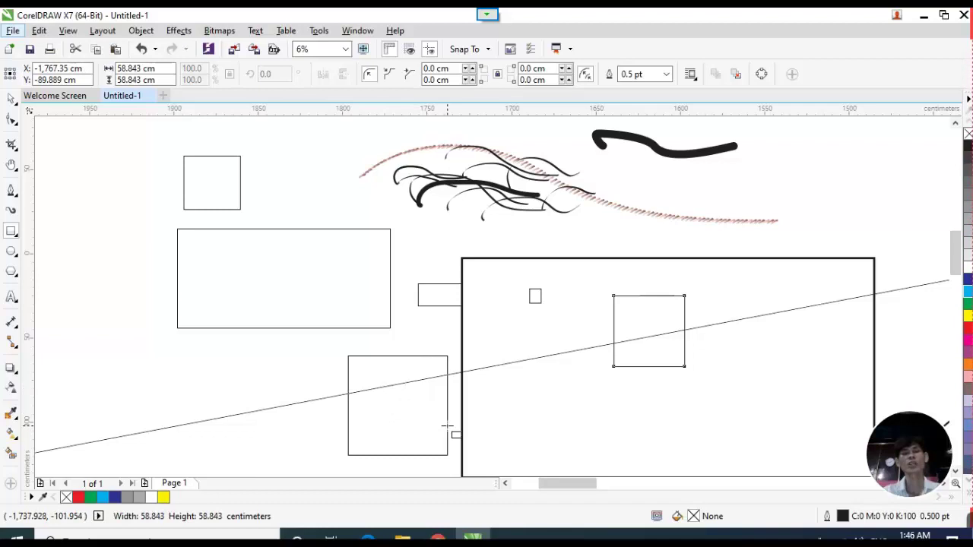
left_click_drag(447, 427, 450, 427)
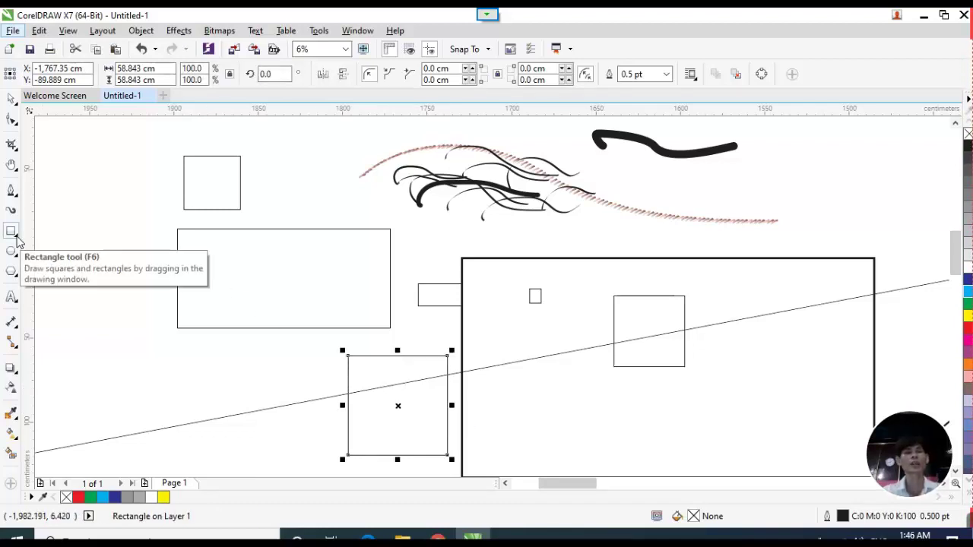
Draw a horizontal 3-Point Rectangle about 187 × 66 cm, overlapping the lower part of the narrowed rectangle.
left_click(15, 239)
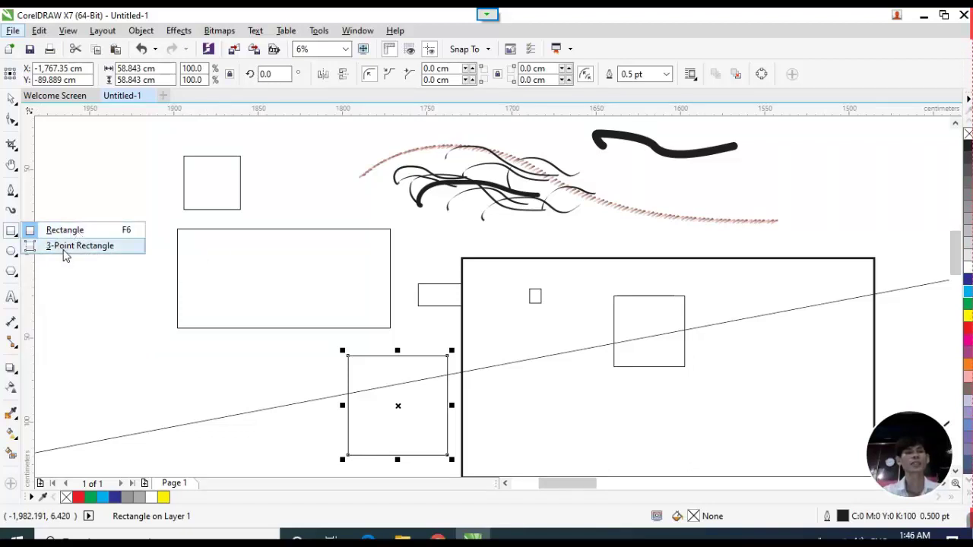
left_click(61, 250)
left_click_drag(85, 271, 401, 272)
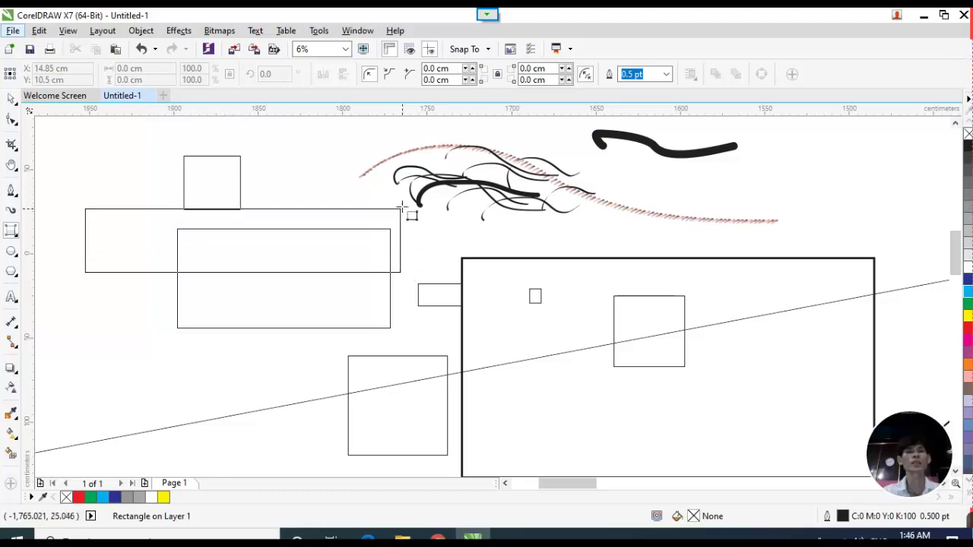
left_click(380, 279)
left_click(380, 386)
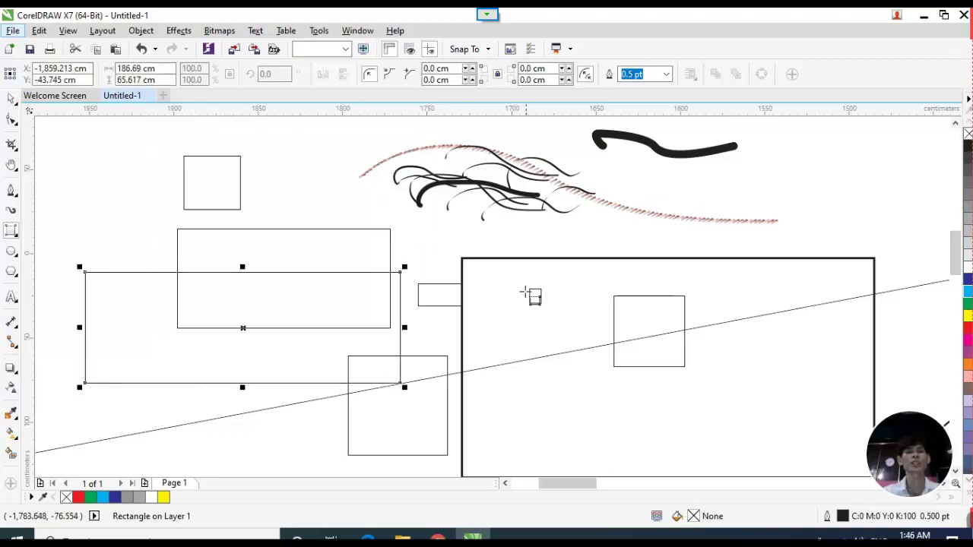
Draw two tilted 3-Point Rectangles, one around the 42 cm square and one about 82 × 83 cm at the thick-outlined rectangle's upper right corner.
left_click_drag(569, 278, 757, 220)
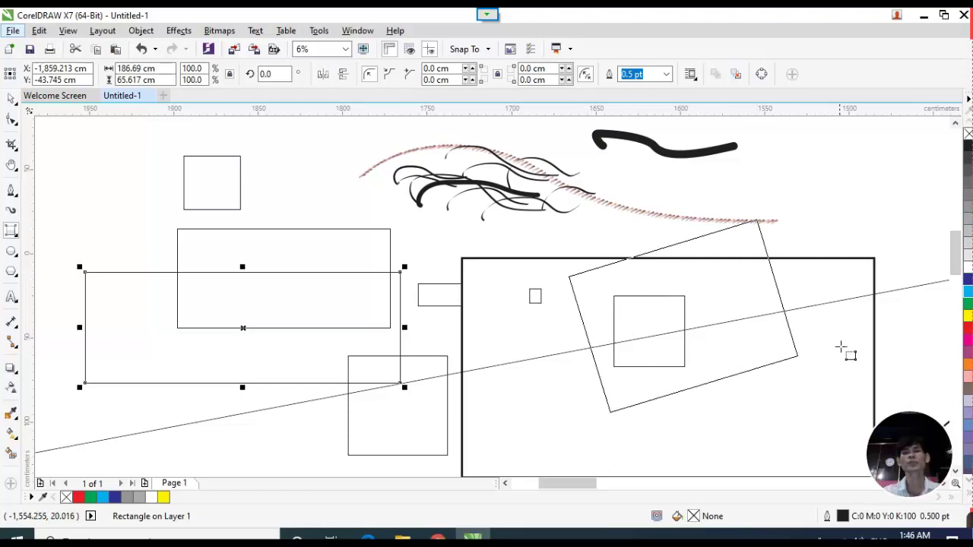
left_click(842, 342)
left_click_drag(821, 162, 784, 263)
left_click(882, 296)
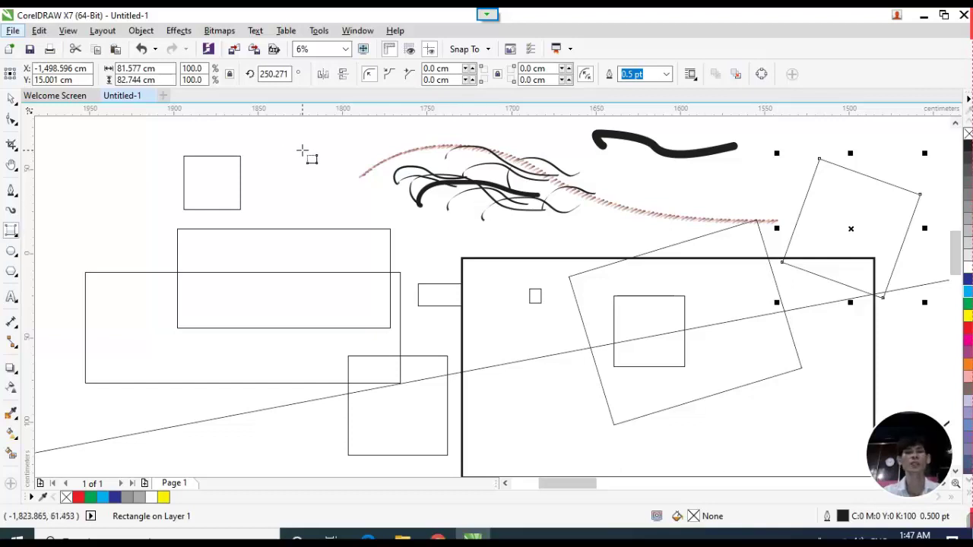
Draw a 3-Point Rectangle about 162 × 136 cm, tilted about 5.8°, over the group of rectangles left of the thick-outlined one.
left_click(12, 232)
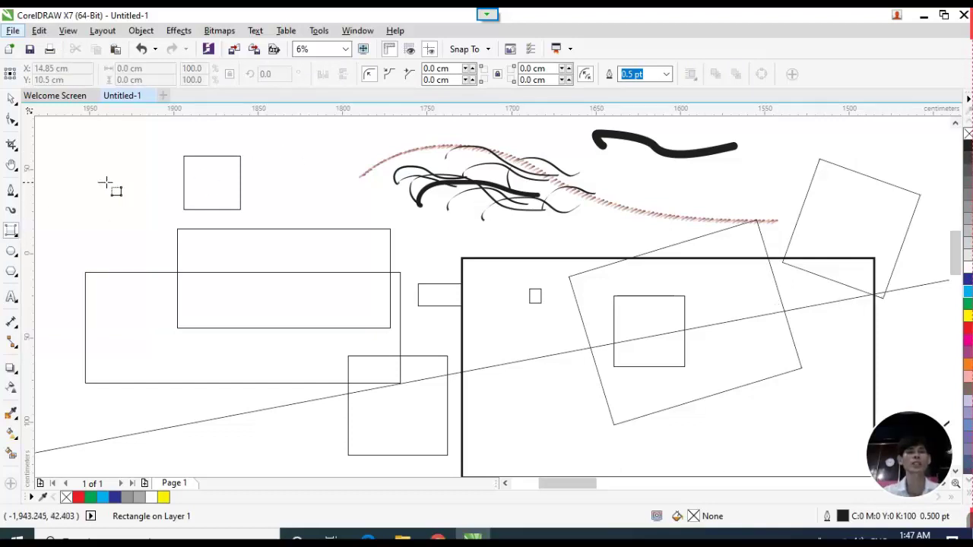
left_click_drag(98, 183, 350, 157)
left_click(423, 356)
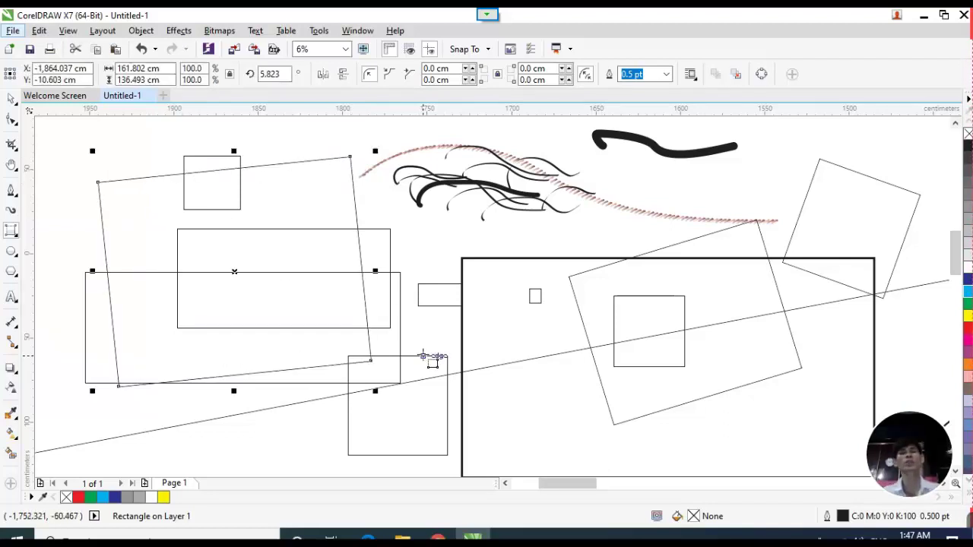
left_click(10, 99)
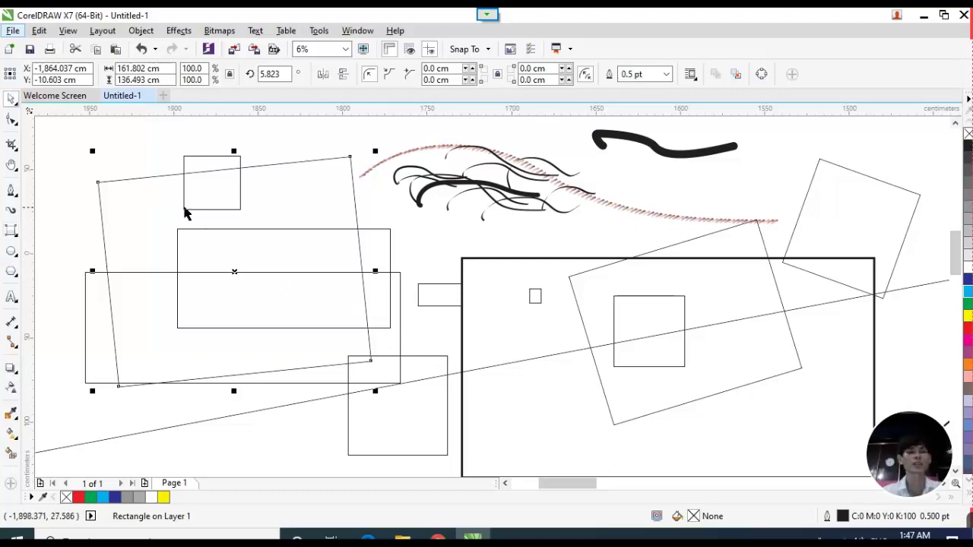
Draw four ellipses: a large one over the dashed stroke, two overlapping ones below the wavy preset stroke, and one about 195 × 85 cm above the dashed stroke.
scroll(205, 207, "down", 2)
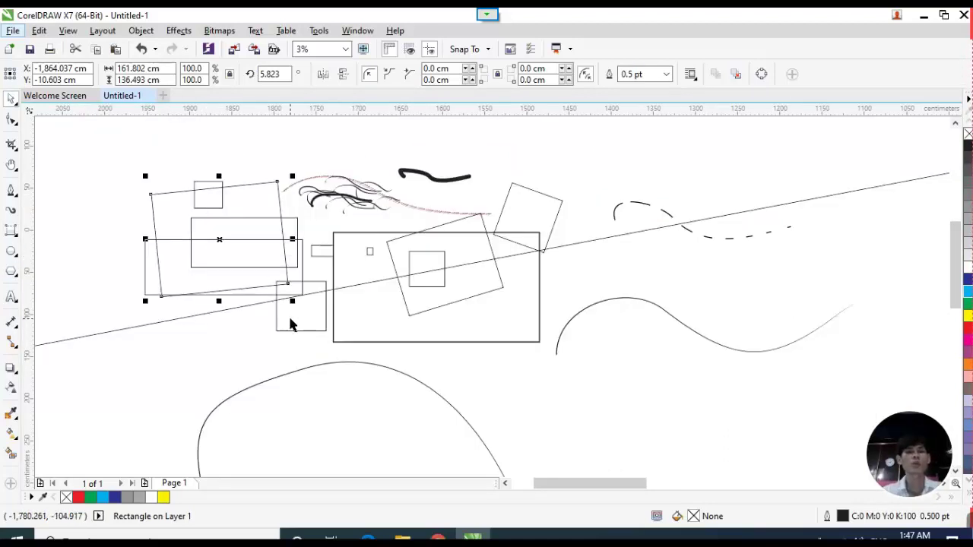
left_click(11, 254)
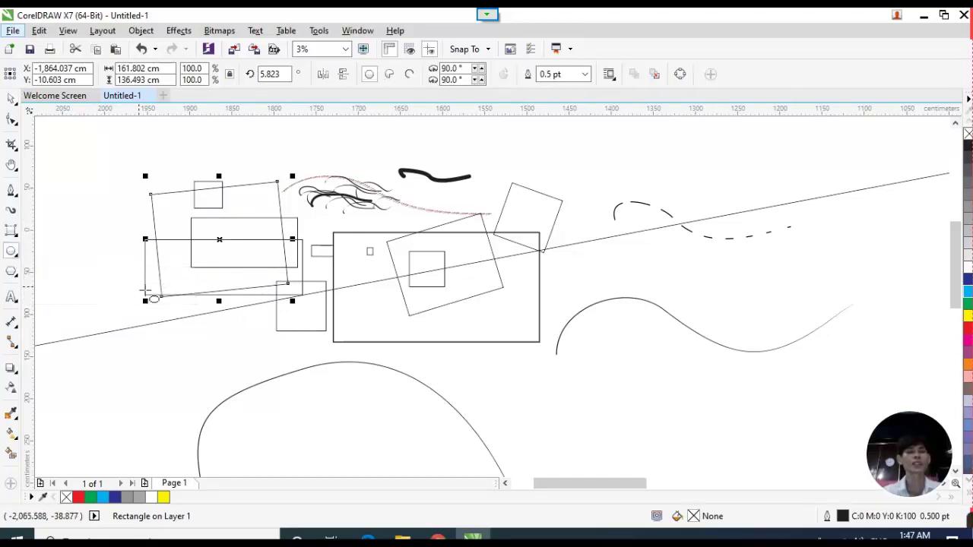
scroll(135, 196, "down", 2)
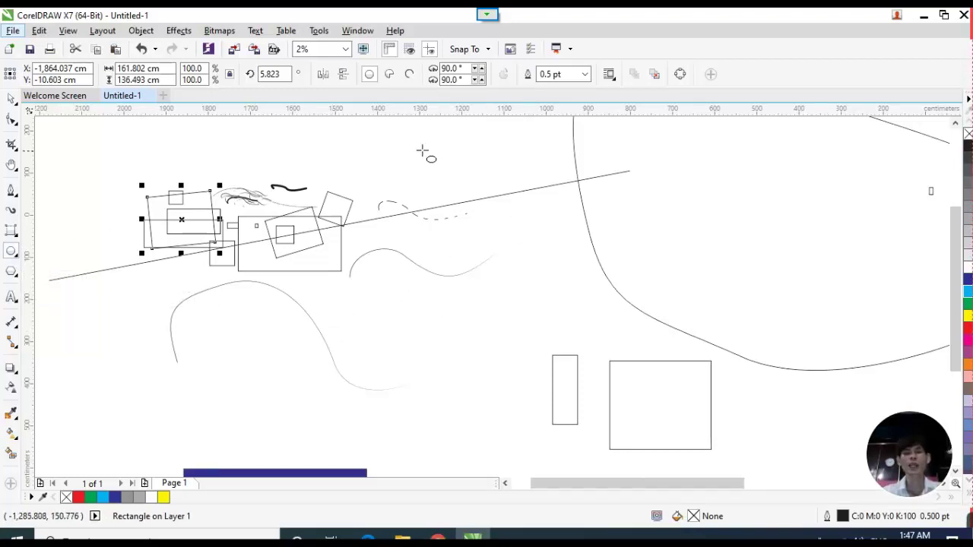
left_click_drag(385, 147, 734, 272)
mouse_move(359, 323)
left_mouse_down()
mouse_move(496, 383)
mouse_move(532, 385)
left_mouse_up()
left_click_drag(333, 295, 455, 330)
left_click_drag(337, 152, 419, 188)
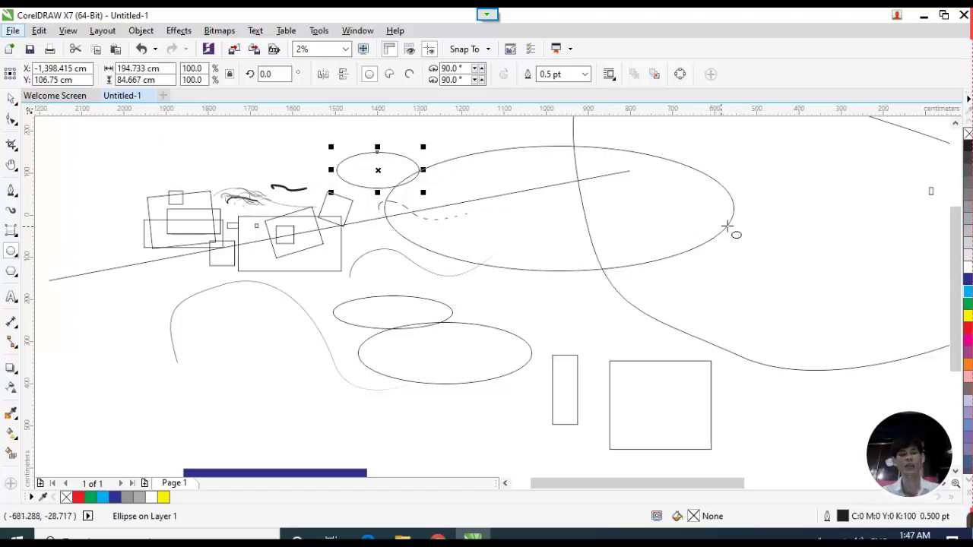
Draw three perfect circles: about 386 cm across the large ellipse's right end, 108 cm inside the ellipse, and 71 cm above the tall narrow rectangle.
mouse_move(641, 186)
left_mouse_down()
mouse_move(748, 285)
mouse_move(696, 260)
mouse_move(753, 327)
mouse_move(646, 193)
mouse_move(745, 337)
mouse_move(672, 262)
mouse_move(727, 370)
mouse_move(676, 312)
mouse_move(718, 352)
left_mouse_up()
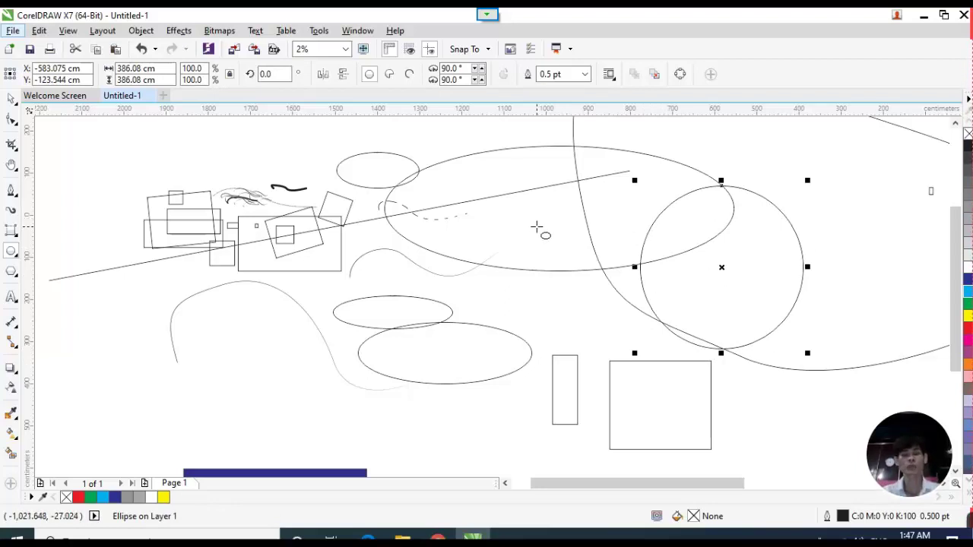
left_click_drag(536, 226, 563, 253)
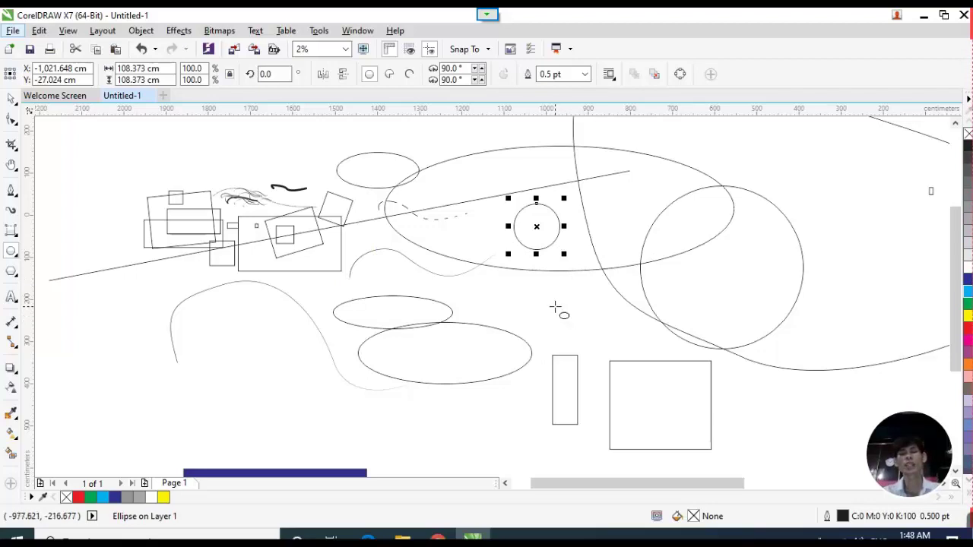
left_click_drag(555, 300, 591, 333)
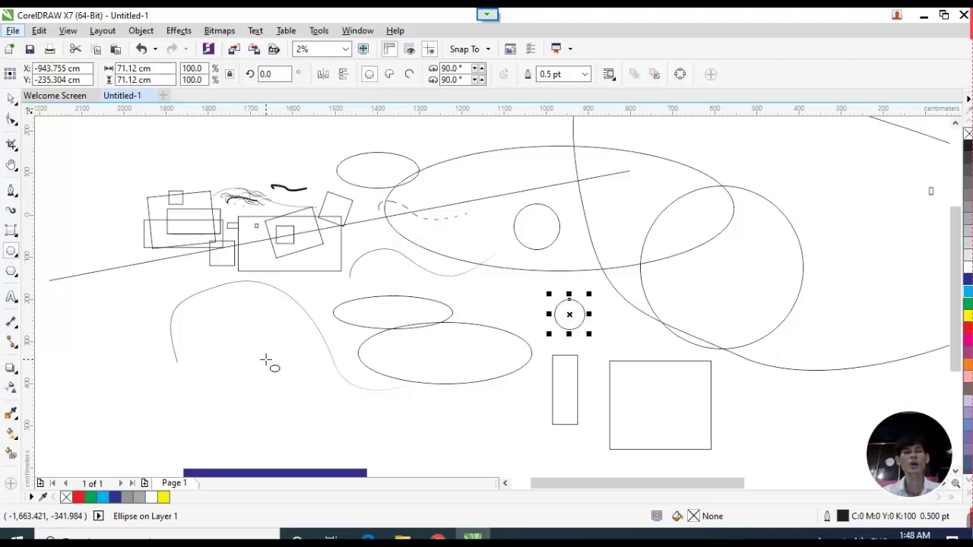
Draw a circle about 312 cm across inside the arched curve and a five-sided polygon about 274 × 270 cm overlapping the largest circle.
left_click_drag(265, 359, 332, 411)
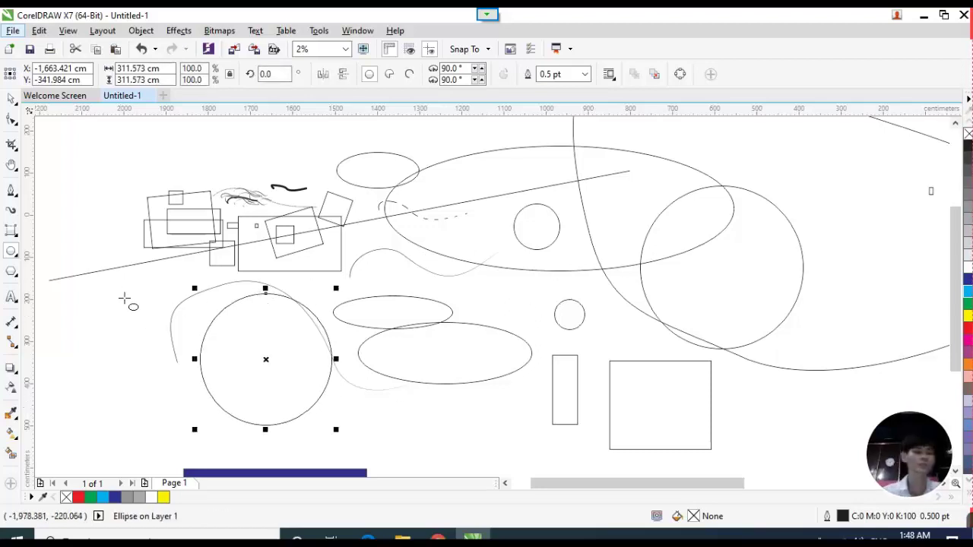
left_click(17, 280)
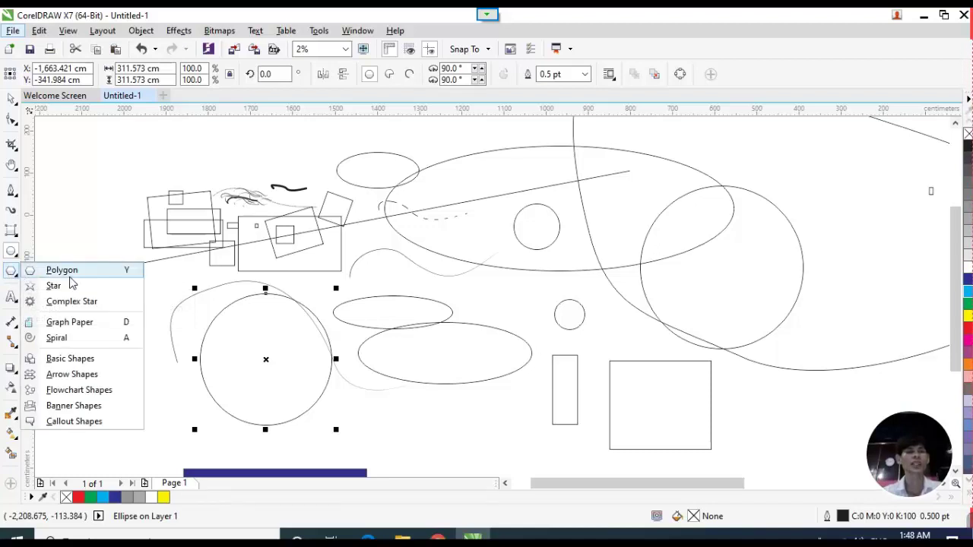
left_click(13, 275)
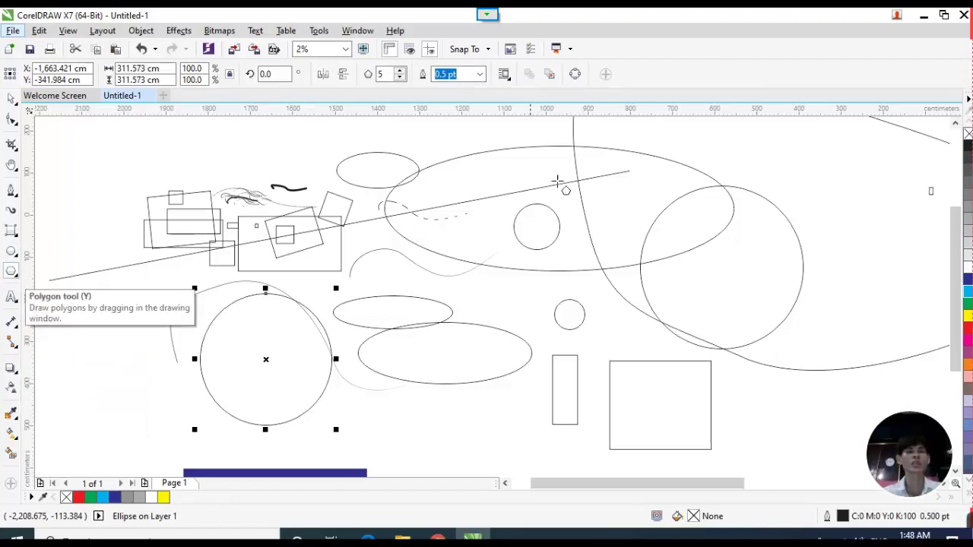
left_click_drag(613, 179, 738, 303)
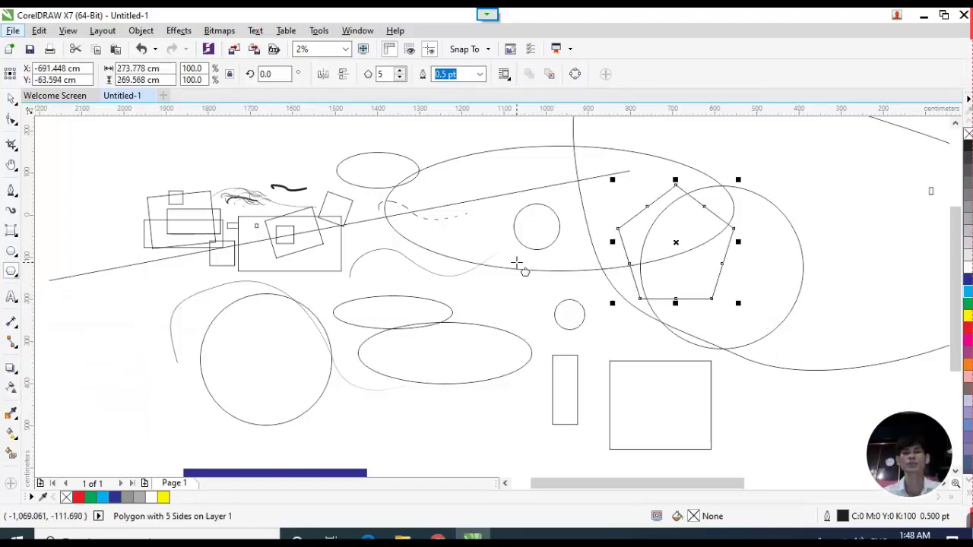
Draw a second five-sided polygon about 482 × 285 cm in the empty area above the big closed curve.
scroll(480, 259, "down", 2)
left_click(594, 297)
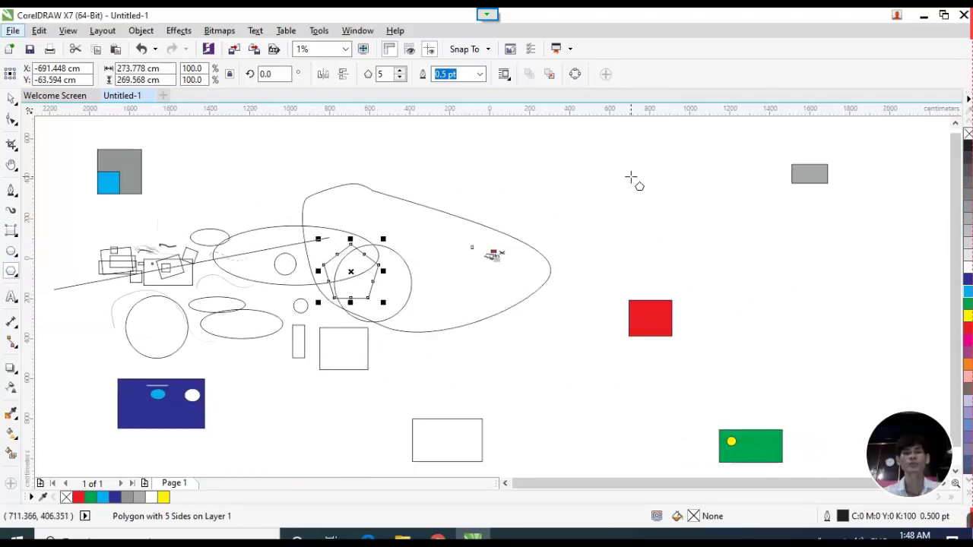
scroll(634, 178, "up", 1)
left_click(580, 198)
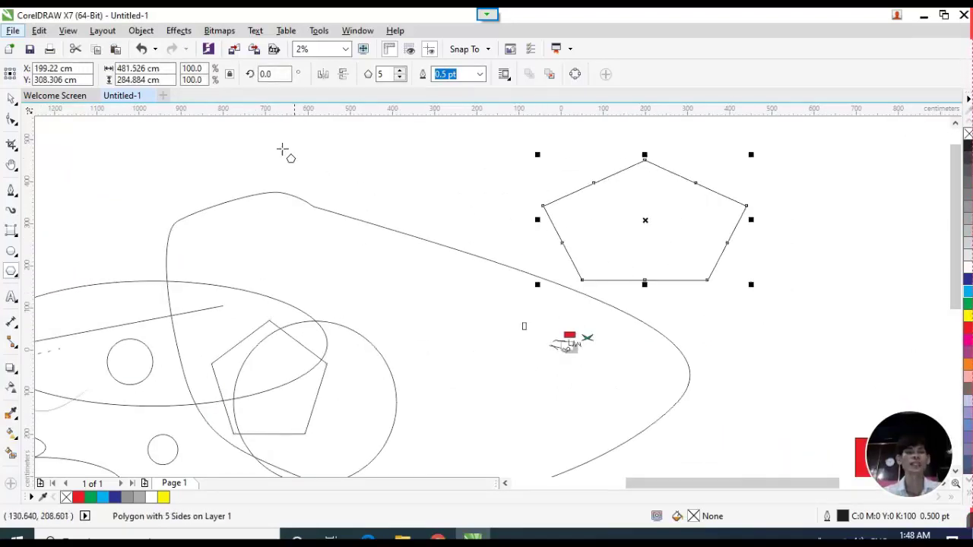
Raise the new polygon's number of sides to 14.
left_click(401, 71)
left_click(401, 70)
left_click(401, 71)
left_click(401, 71)
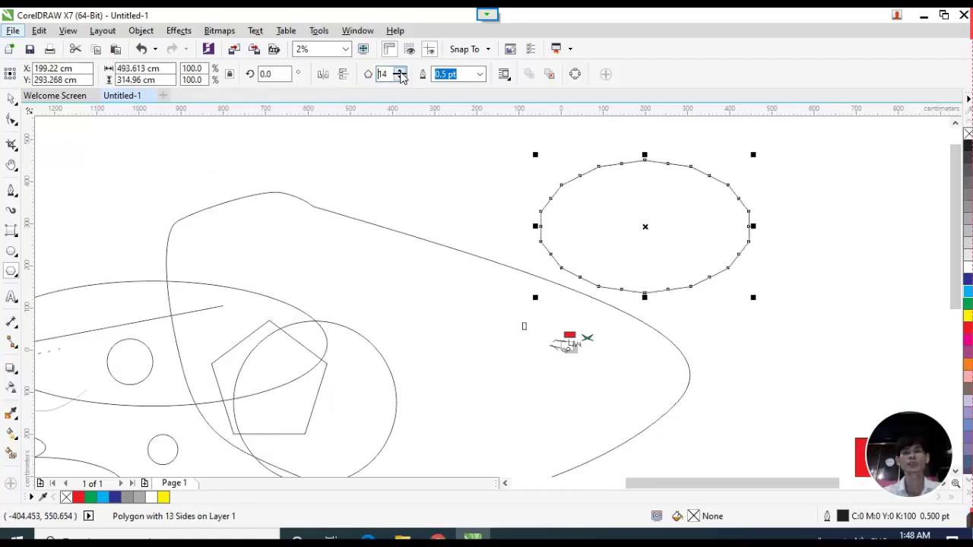
Reduce the polygon's number of sides to 3, and finally set it to 4 to form a diamond.
left_click(400, 78)
left_click(400, 78)
left_click(400, 80)
left_click(400, 79)
left_click(400, 79)
left_click(400, 80)
left_click(400, 80)
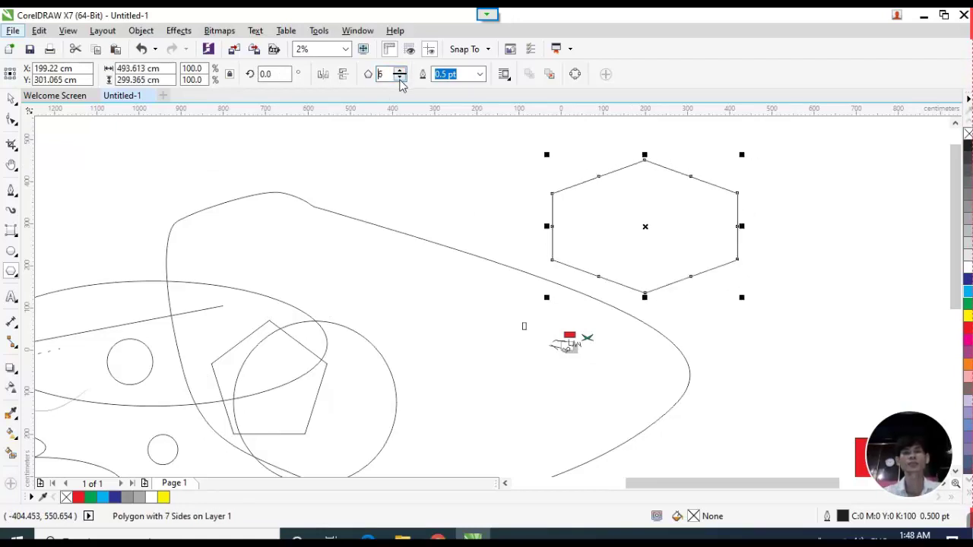
left_click(400, 80)
left_click(400, 79)
left_click(400, 80)
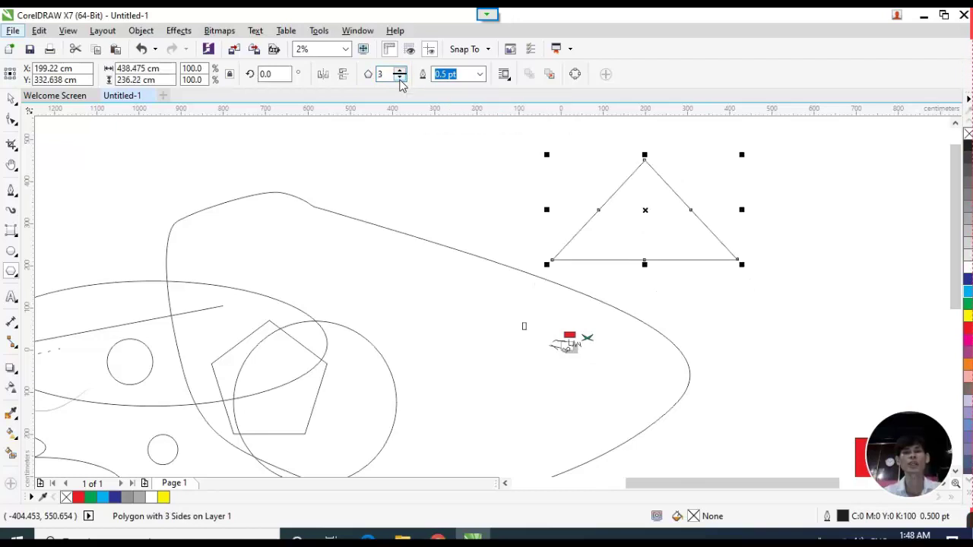
left_click(399, 70)
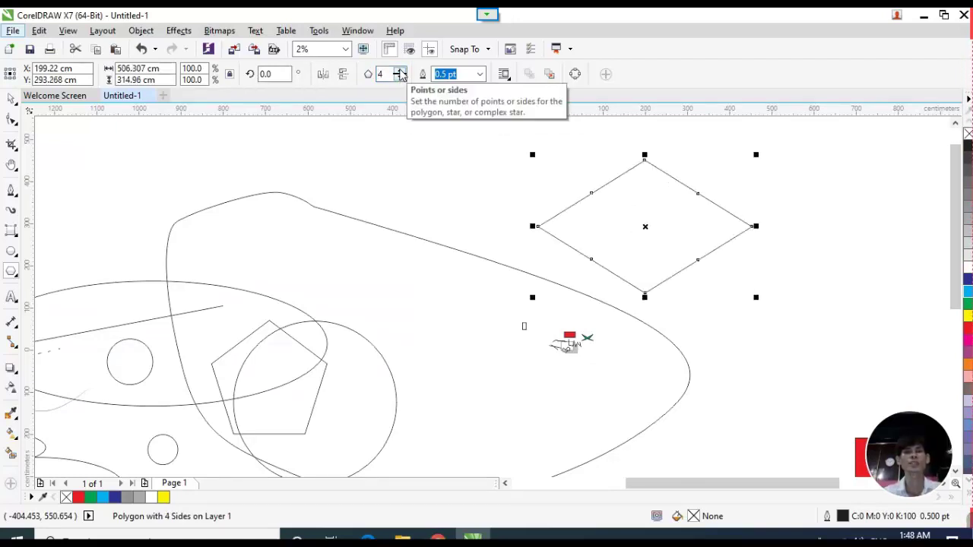
Draw two five-pointed stars by the big closed curve's upper edge, about 337 × 227 cm and 312 × 297 cm.
left_click(15, 275)
left_click(54, 284)
left_click_drag(350, 129, 491, 228)
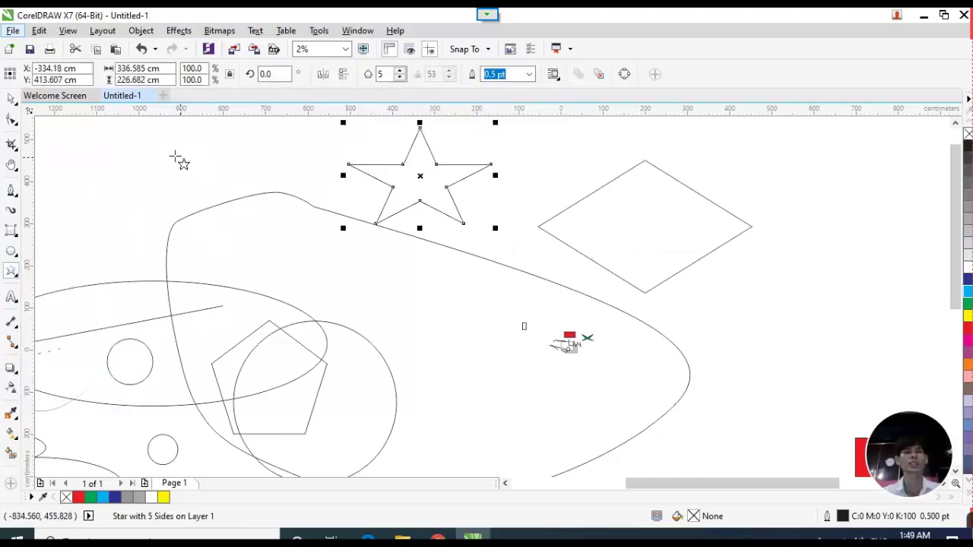
left_click_drag(175, 157, 327, 247)
Draw a five-pointed star about 364 × 346 cm beside the grey and cyan squares and fill it yellow.
key("F3")
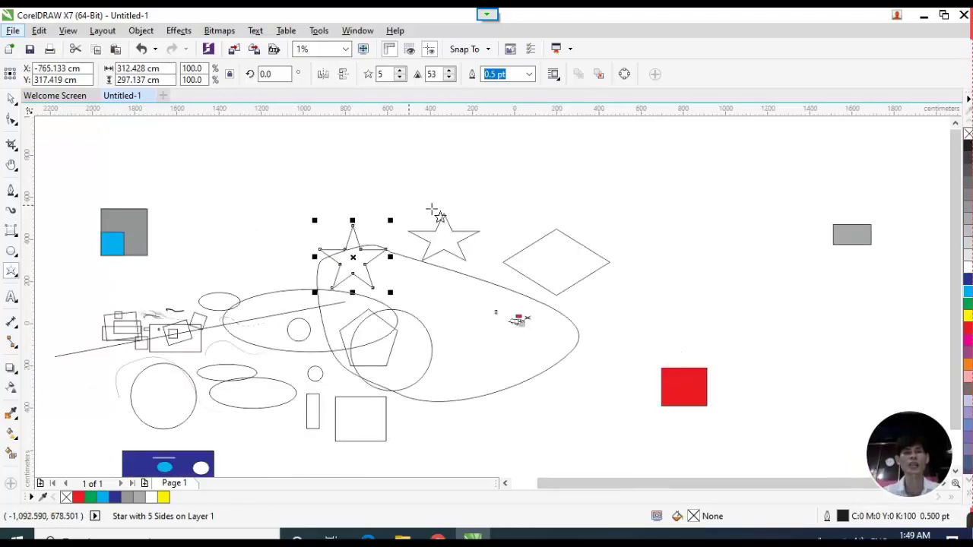
scroll(503, 190, "up", 1)
scroll(459, 186, "down", 1)
left_click_drag(202, 151, 284, 227)
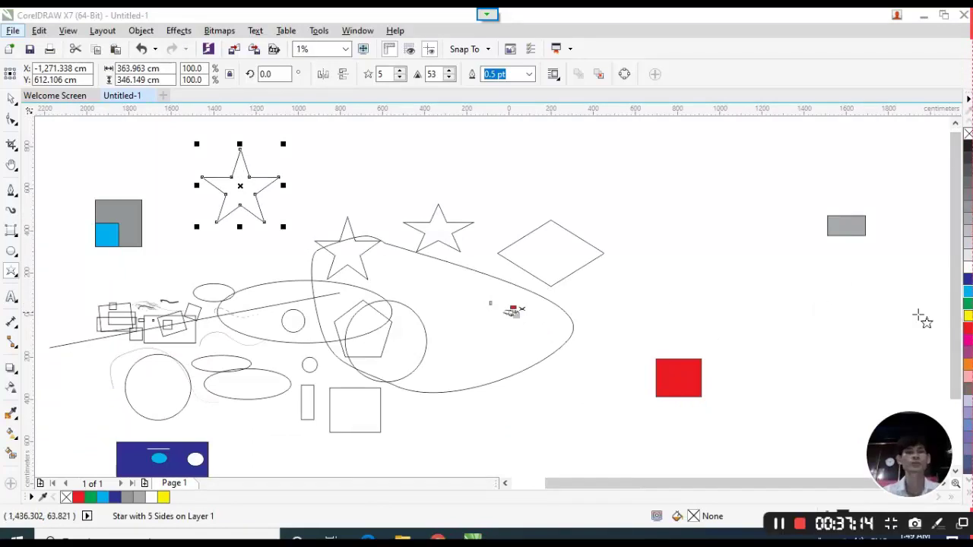
left_click(968, 315)
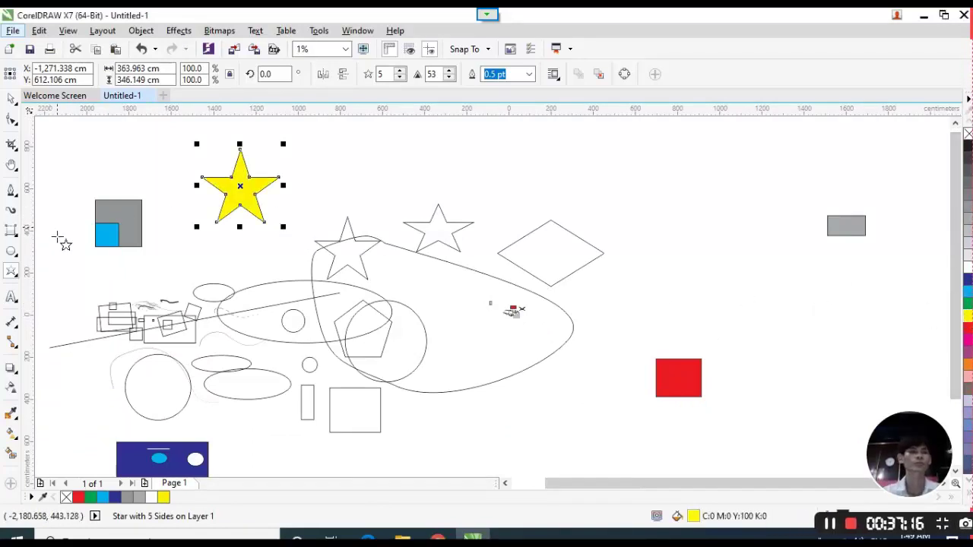
Set the yellow star's number of points to 15.
left_click(399, 70)
left_click(399, 70)
left_click(400, 70)
left_click(399, 70)
left_click(400, 69)
left_click(399, 70)
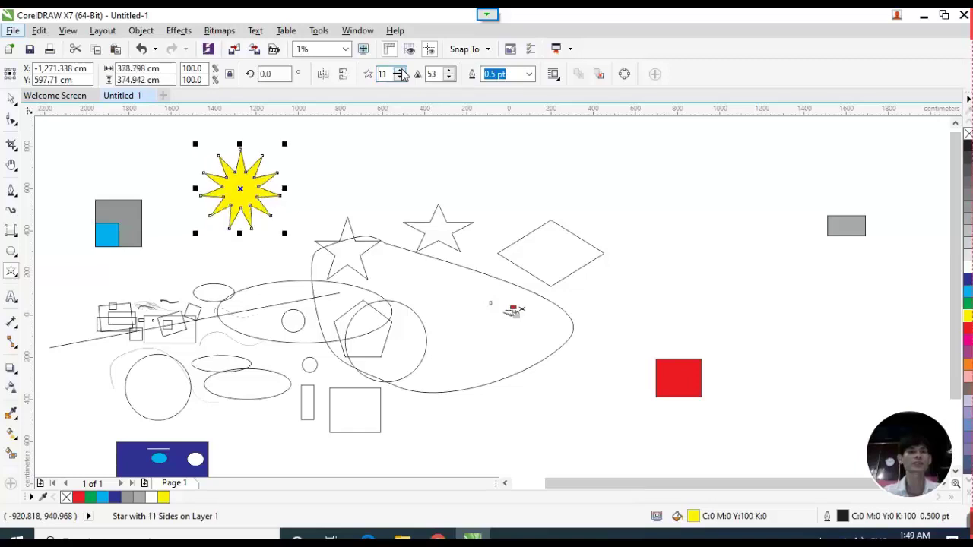
left_click(399, 70)
left_click(399, 70)
left_click(399, 70)
left_click(399, 70)
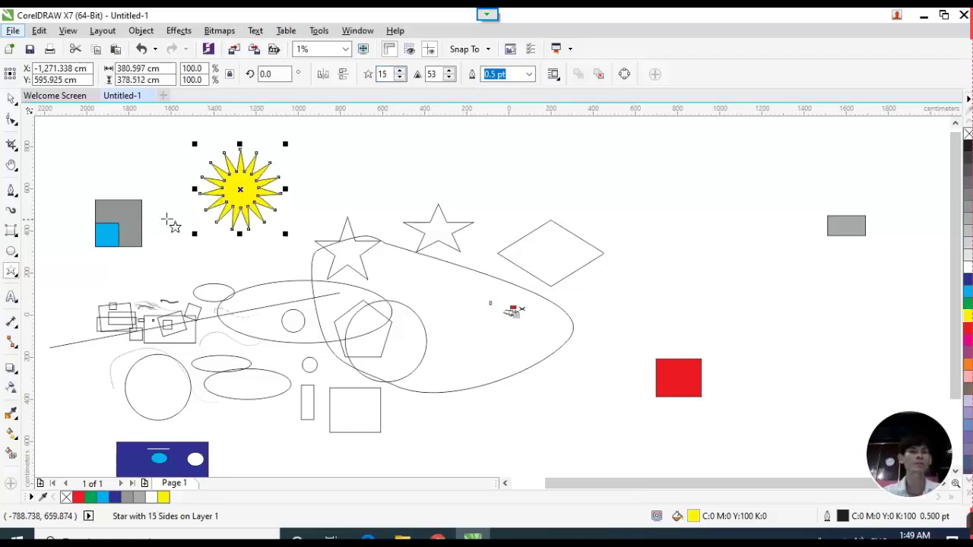
Draw two nine-pointed complex stars: a wide one above the diamond and one about 510 × 460 cm above the red rectangle.
left_click(17, 279)
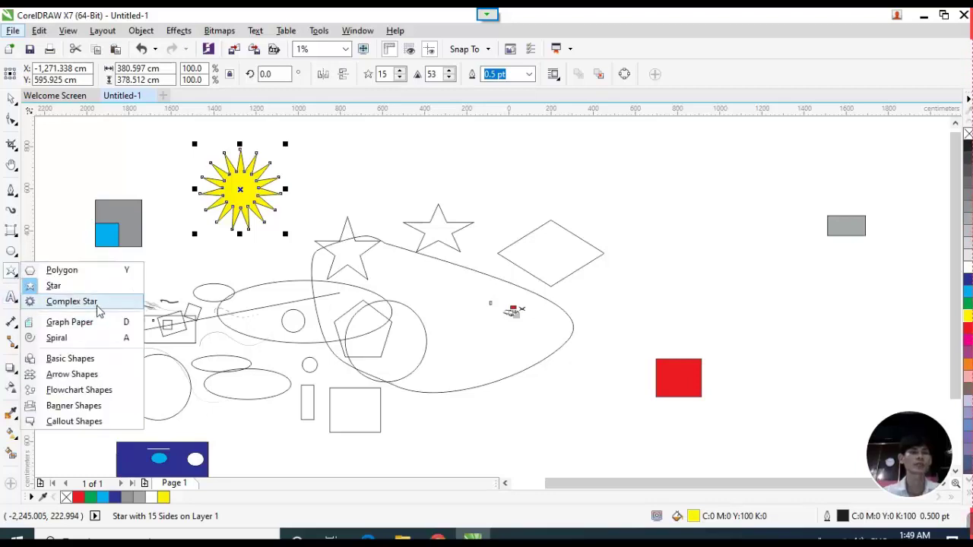
left_click(71, 301)
left_click_drag(514, 148, 661, 210)
mouse_move(672, 268)
left_mouse_down()
mouse_move(754, 354)
mouse_move(783, 368)
left_mouse_up()
Draw a right-pointing arrow shape about 555 × 213 cm between the yellow star and the wide complex star.
left_click(15, 277)
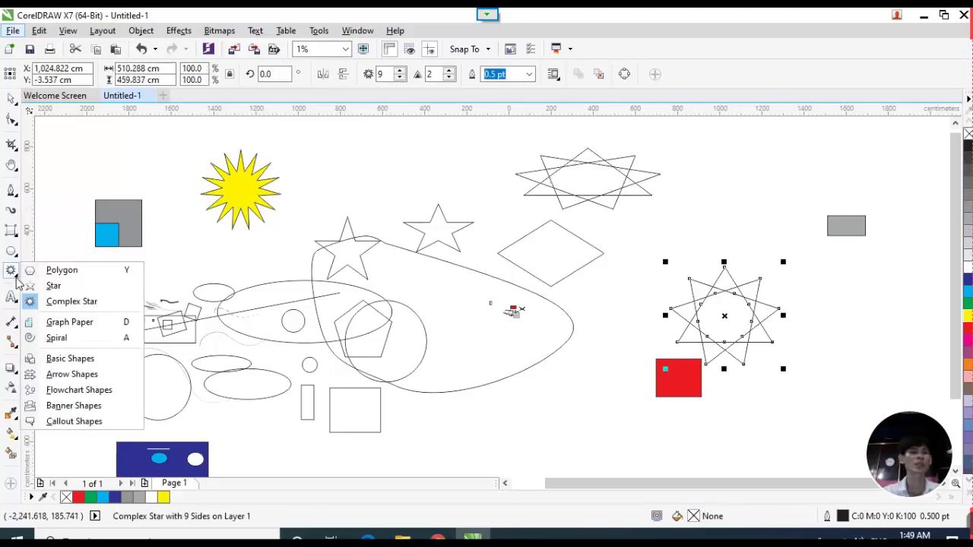
left_click(72, 374)
left_click_drag(326, 154, 453, 209)
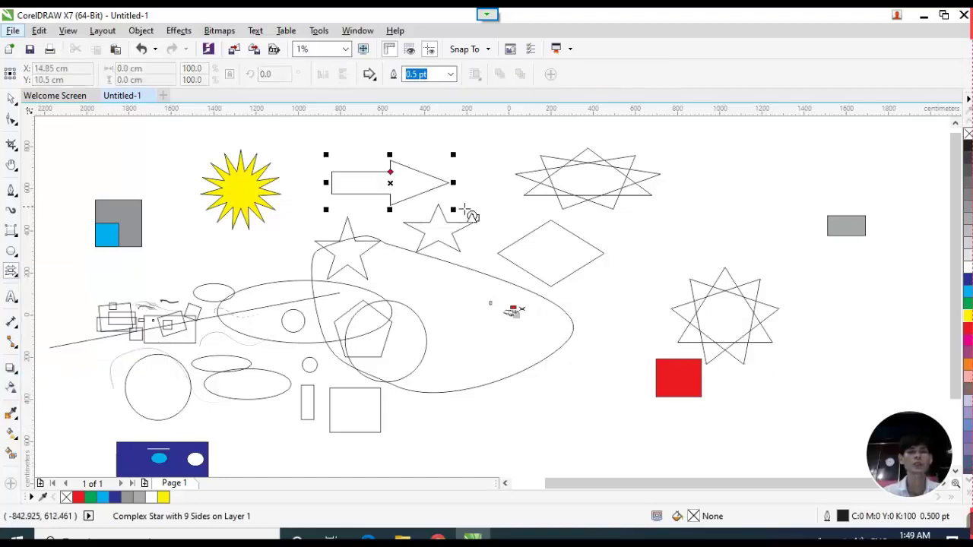
Draw three banner shapes: about 572 × 379 cm beside the small grey rectangle, one above the grey square, and about 2294 × 301 cm across the ellipses.
left_click(18, 278)
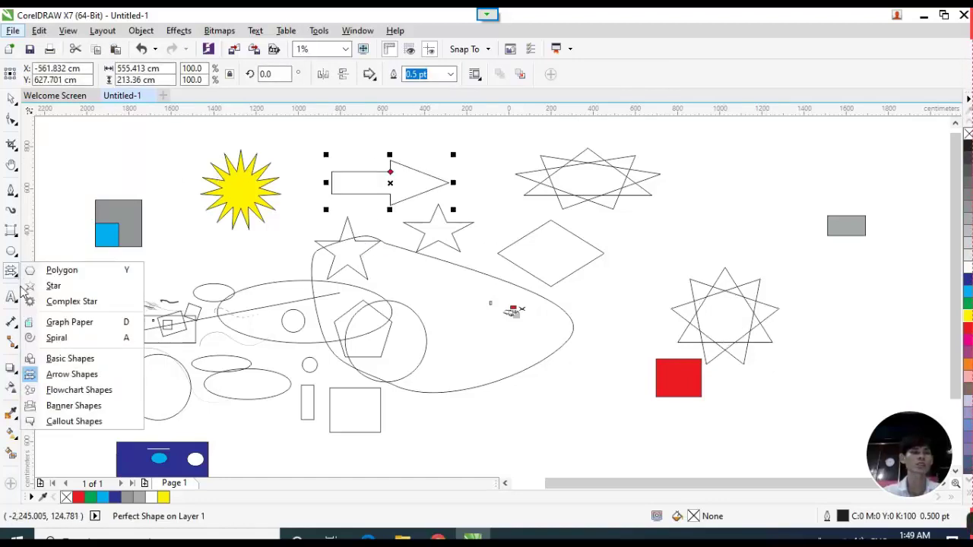
left_click(66, 408)
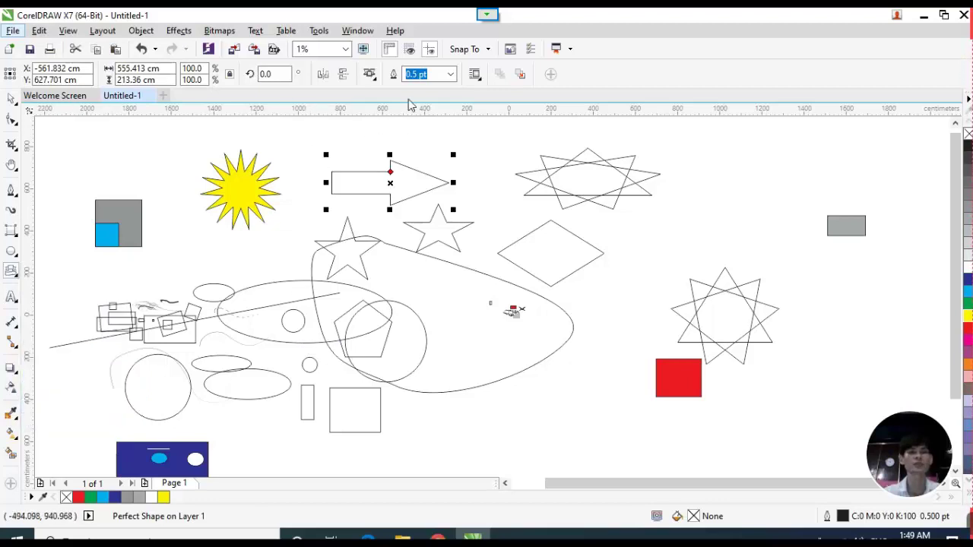
mouse_move(684, 174)
left_mouse_down()
mouse_move(756, 235)
mouse_move(815, 263)
left_mouse_up()
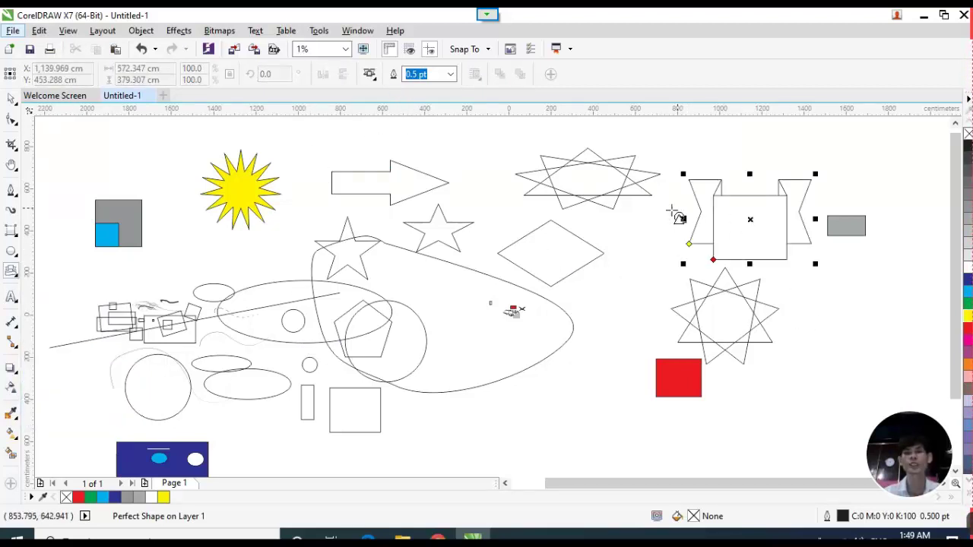
left_click_drag(86, 128, 215, 196)
left_click_drag(82, 265, 575, 337)
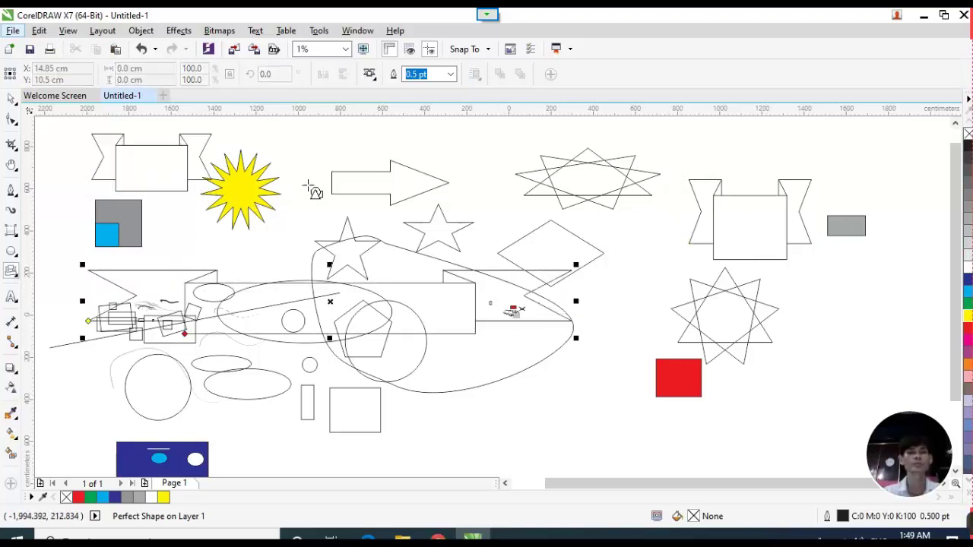
Draw a fourth banner shape about 643 × 225 cm below the big closed curve.
scroll(221, 152, "down", 1)
left_click(593, 297)
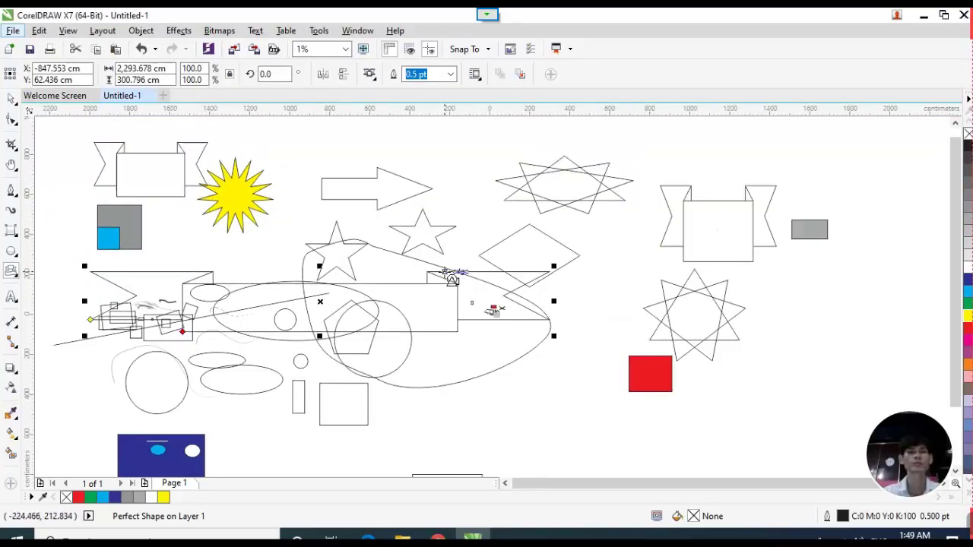
left_click_drag(438, 388, 575, 441)
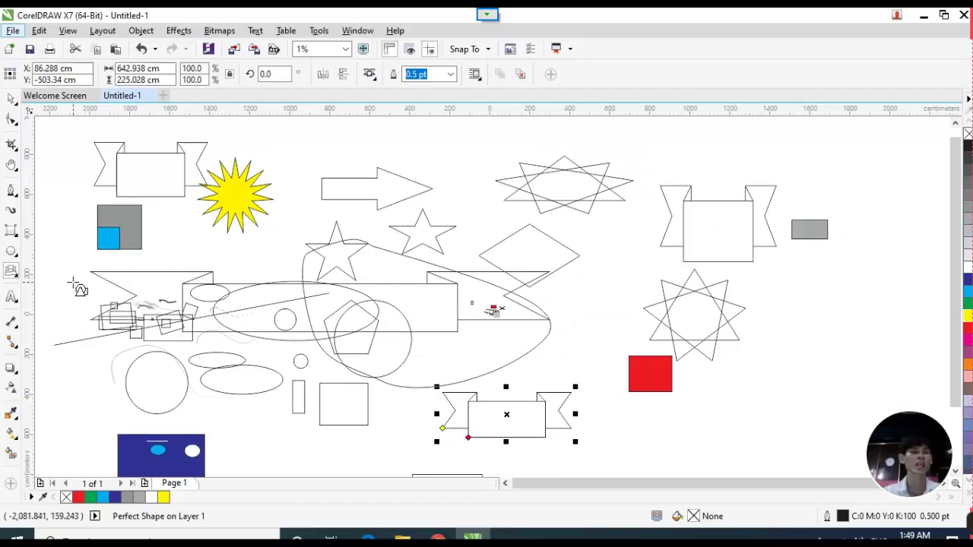
Add the artistic text "những điều chưa bao giờ" in the empty space between the diamond and the nine-pointed star above the red rectangle.
left_click(11, 301)
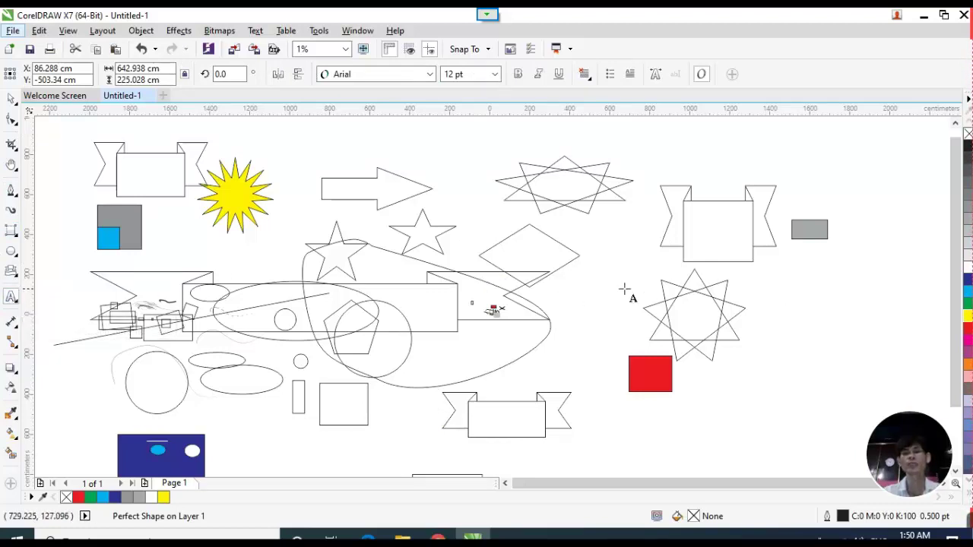
left_click(591, 290)
scroll(608, 289, "up", 5)
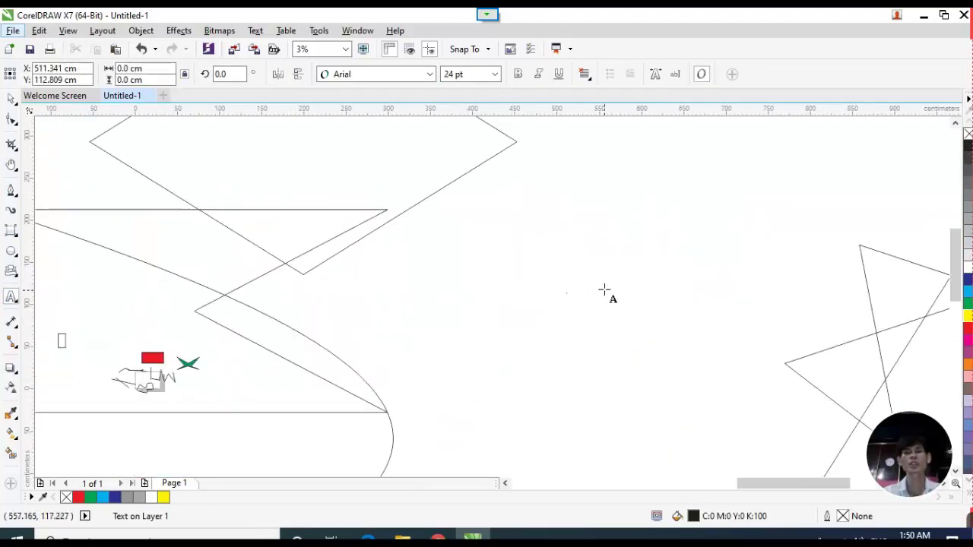
left_click(418, 247)
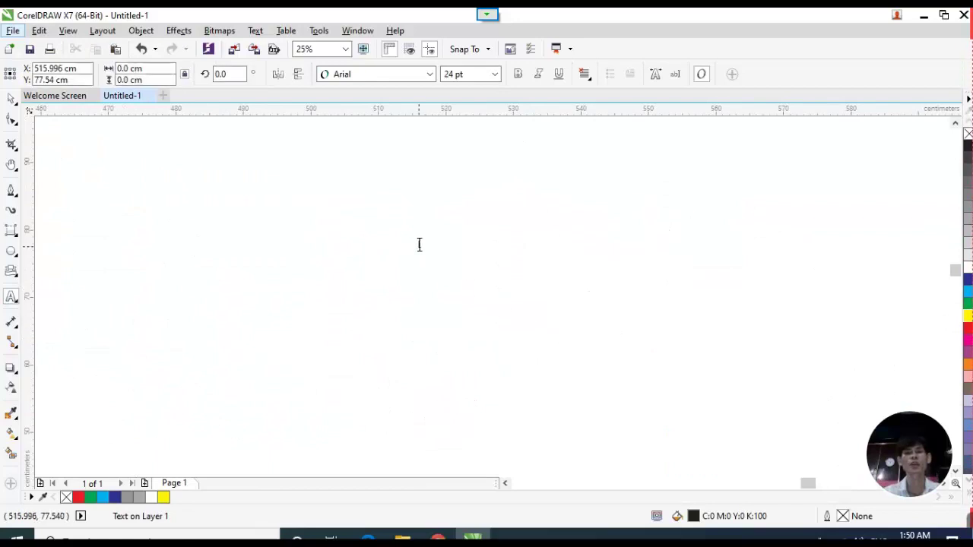
scroll(438, 247, "up", 1)
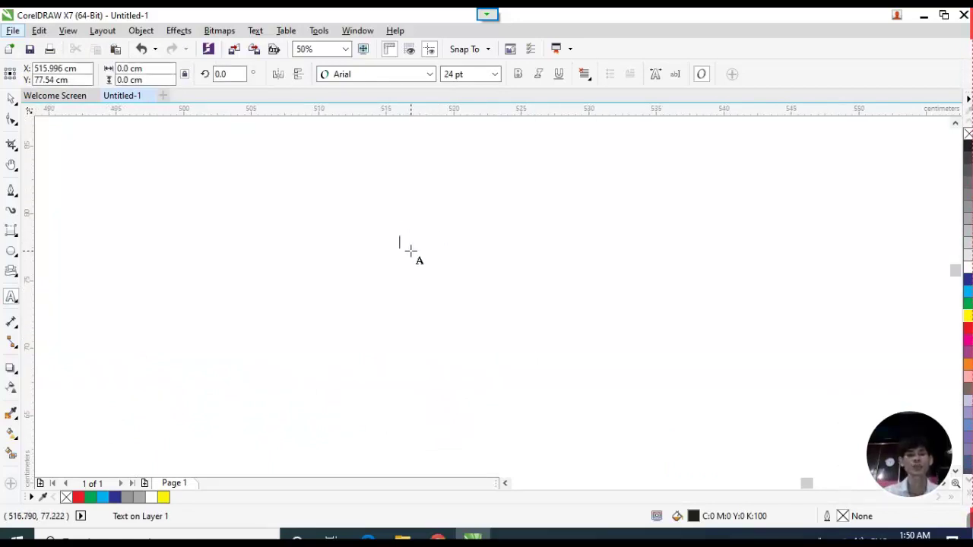
type("oo")
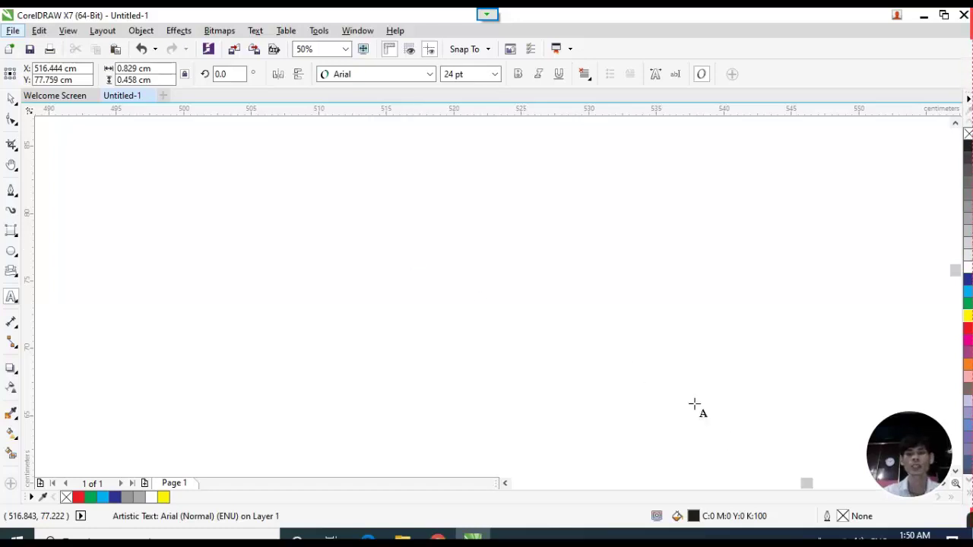
left_click(807, 534)
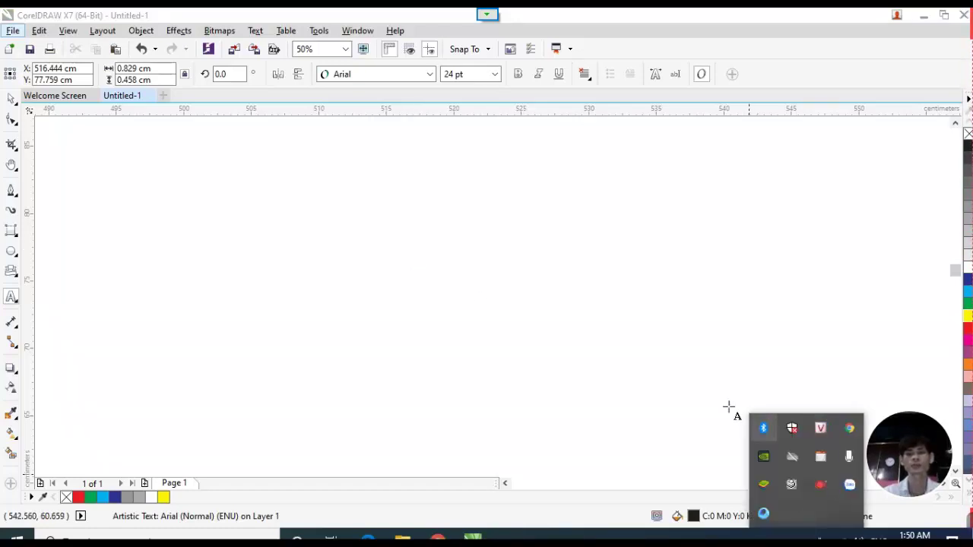
left_click(398, 230)
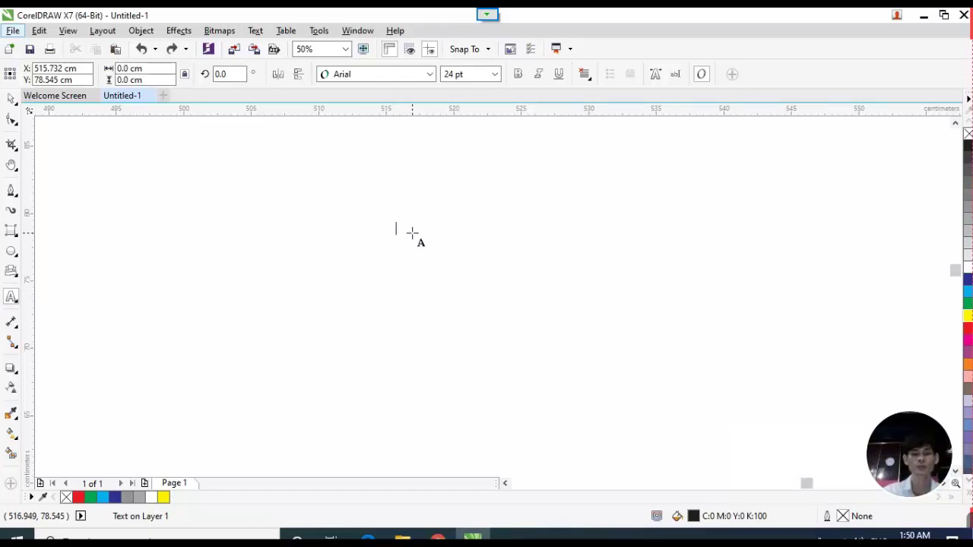
left_click(411, 232)
type("hư")
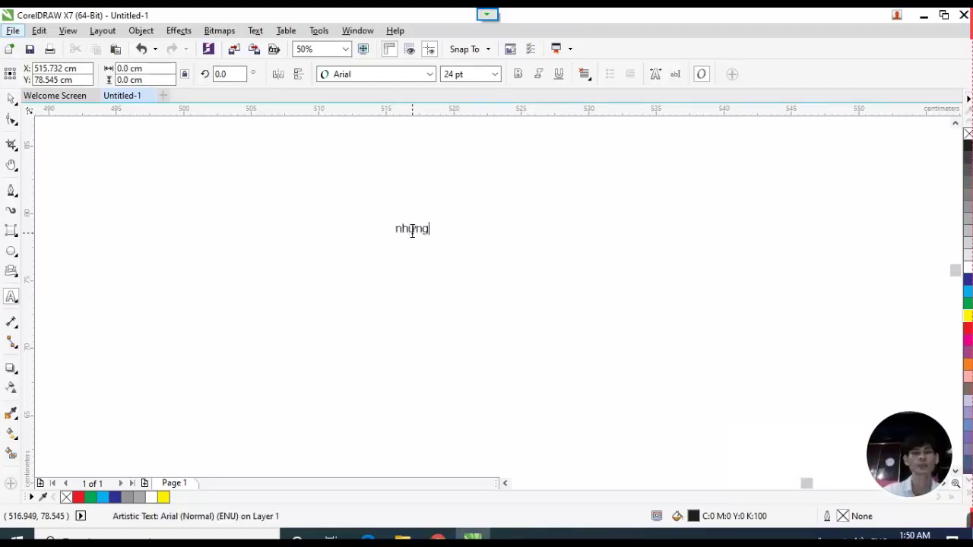
type("ng")
type(" d")
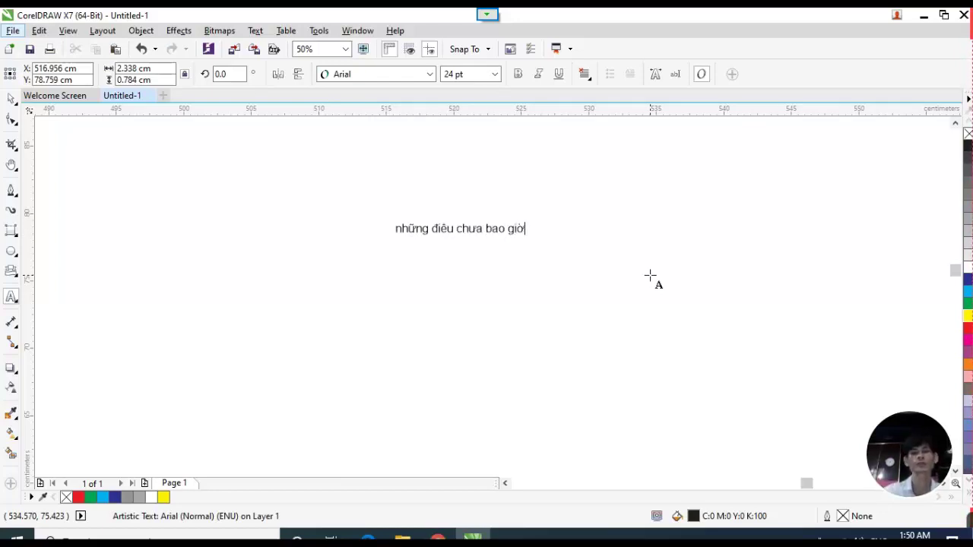
Enlarge the text proportionally from its lower-left corner to about 17 cm wide, a font size of about 43.5 pt.
key("ctrl+space")
left_click(12, 99)
left_click_drag(424, 235, 290, 250)
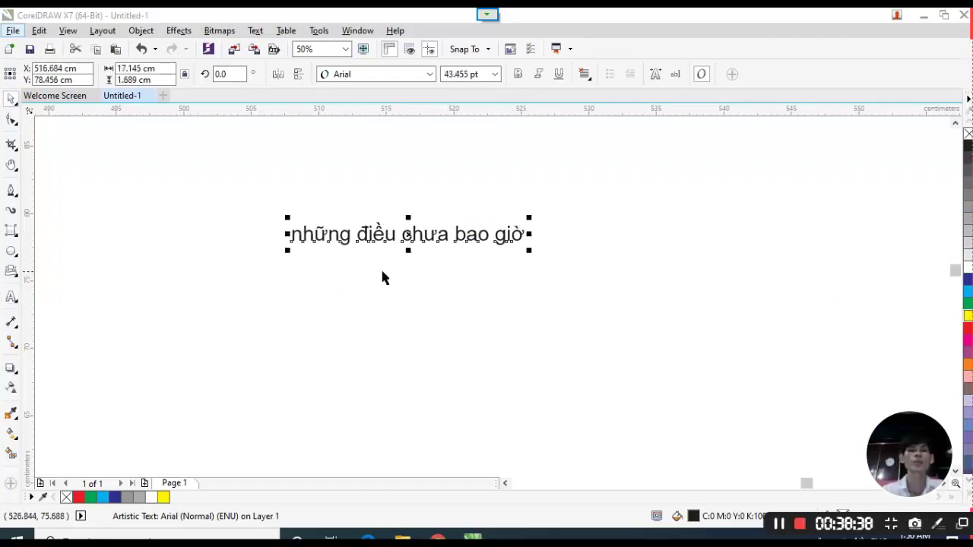
Move the text about 0.9 cm to the left and slightly down.
left_click(19, 304)
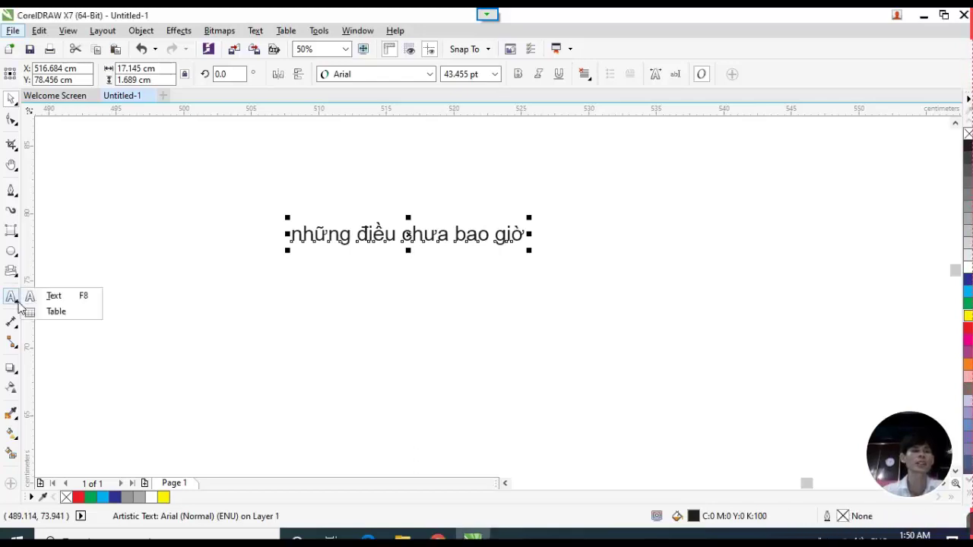
left_click(53, 296)
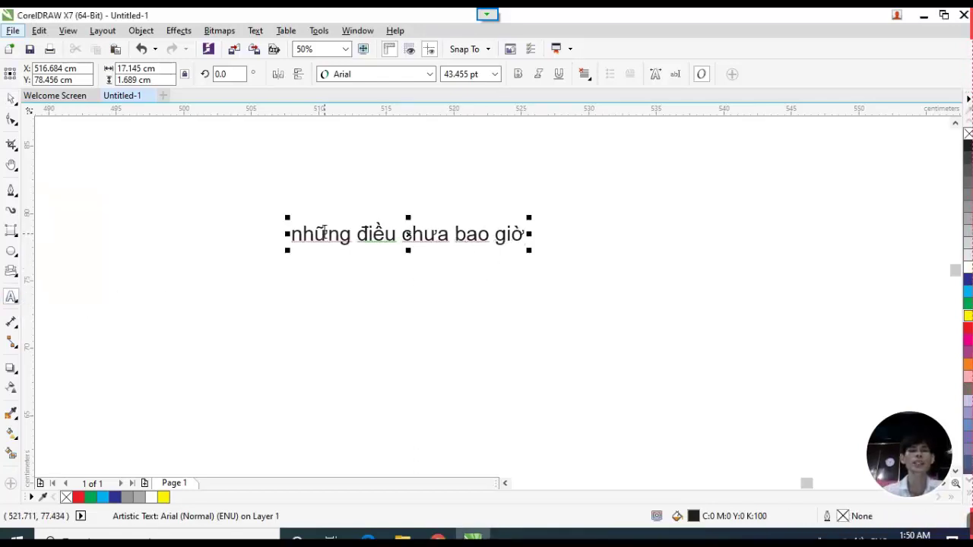
left_click(11, 99)
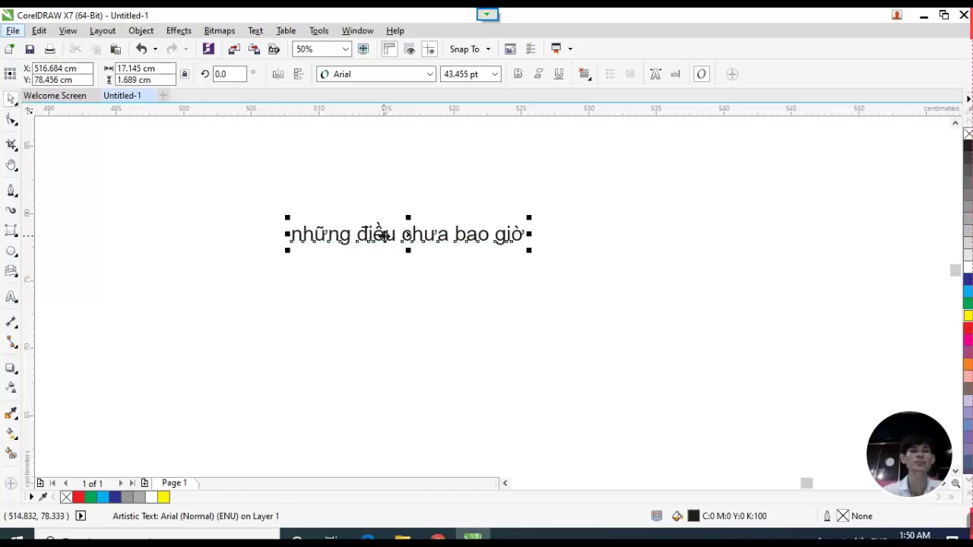
left_click_drag(384, 236, 357, 247)
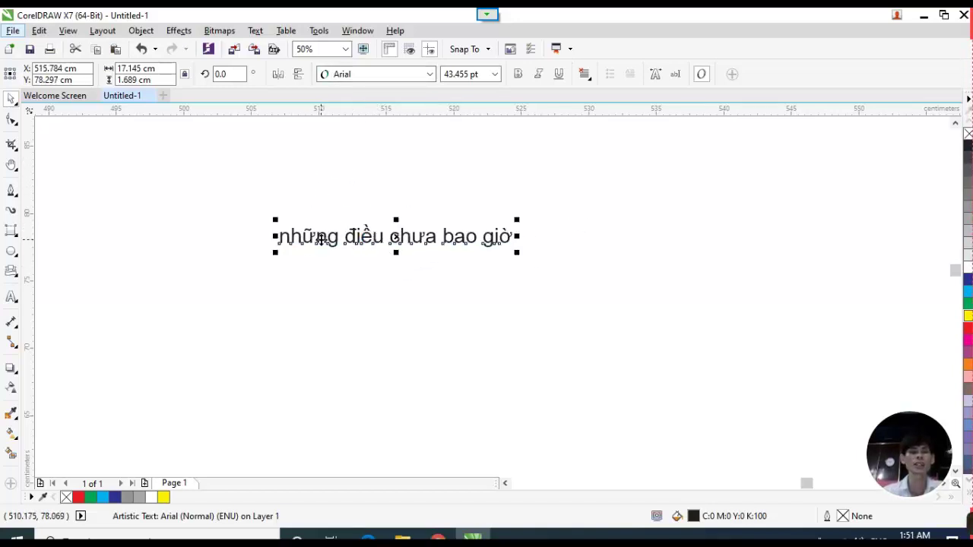
Change the text "những điều chưa bao giờ" to Sentence case.
left_click(256, 30)
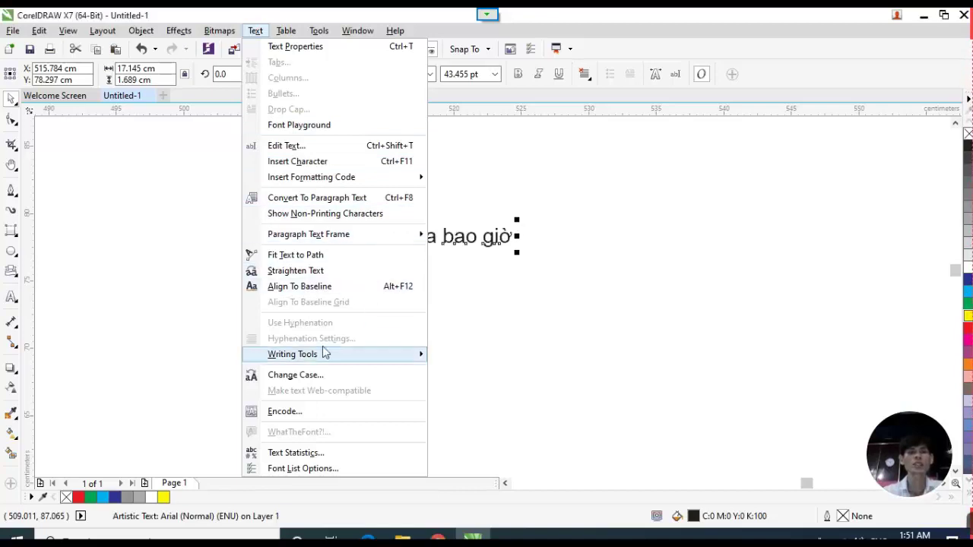
left_click(307, 378)
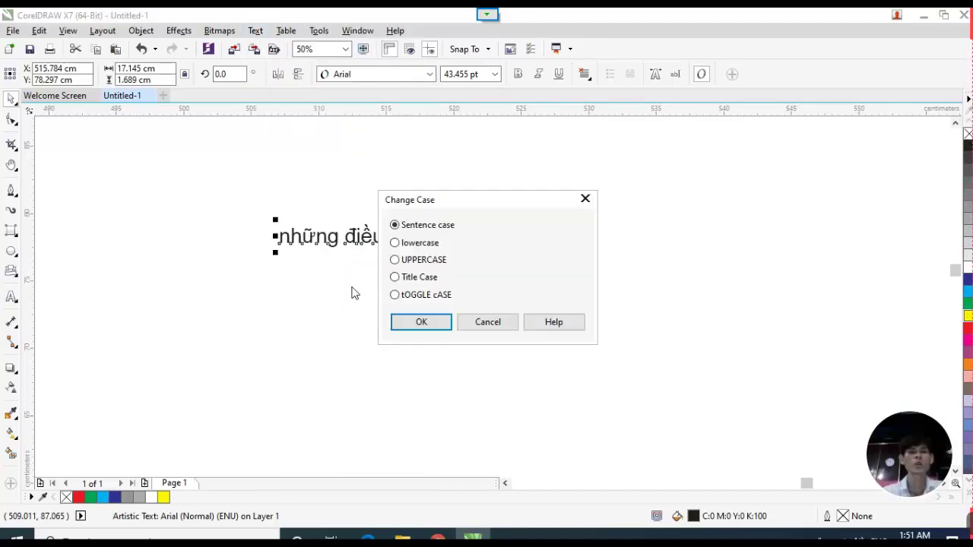
left_click_drag(506, 201, 598, 174)
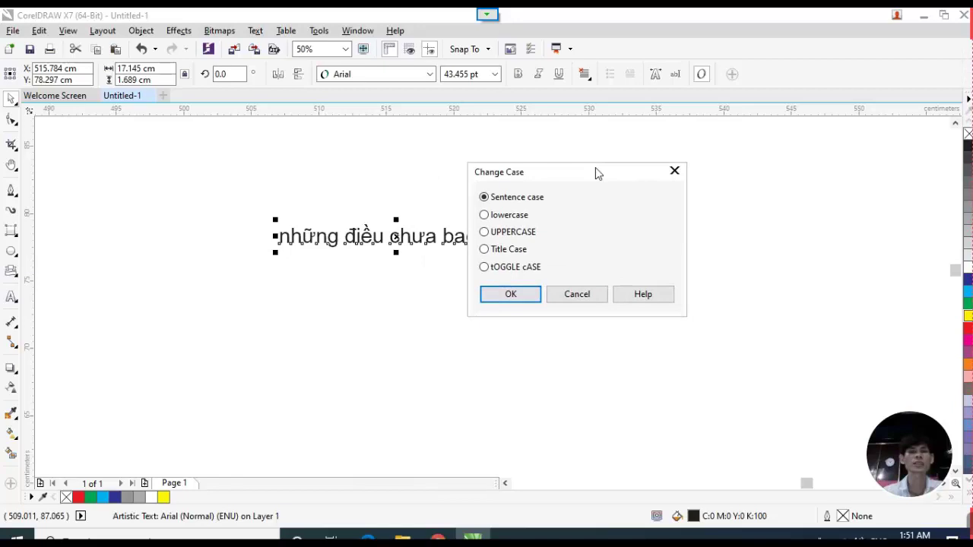
left_click(511, 295)
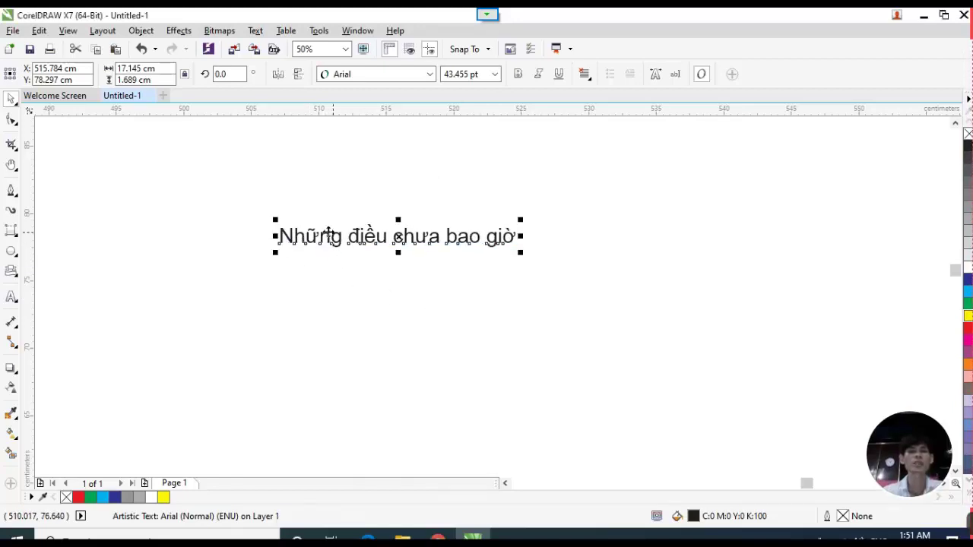
Change the case of the selected text to UPPERCASE.
left_click(256, 30)
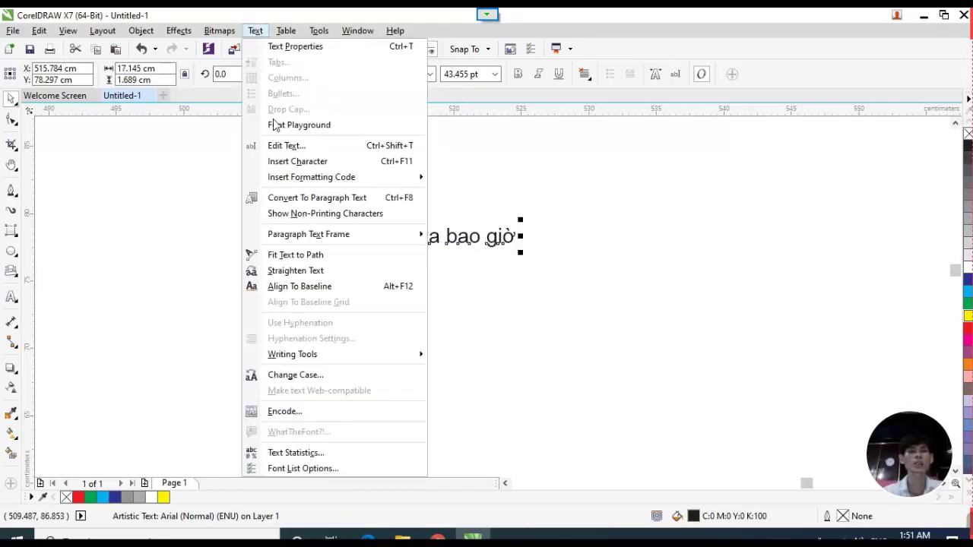
left_click(317, 378)
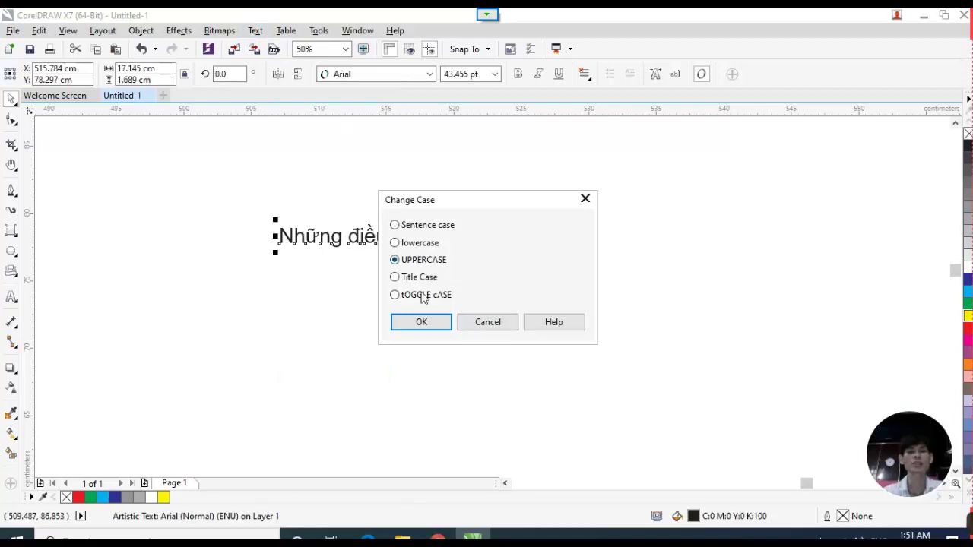
left_click(421, 322)
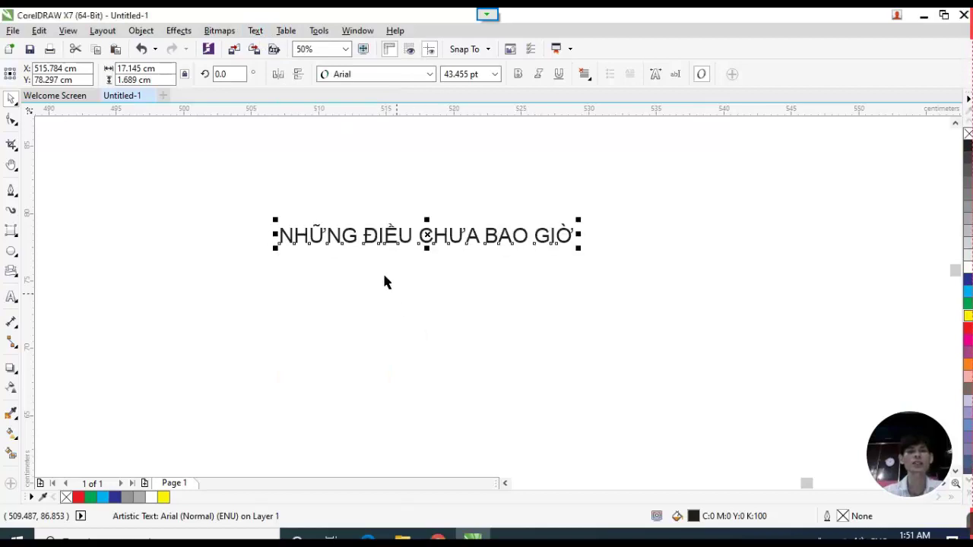
Change the case of the selected text to Title Case.
left_click(253, 31)
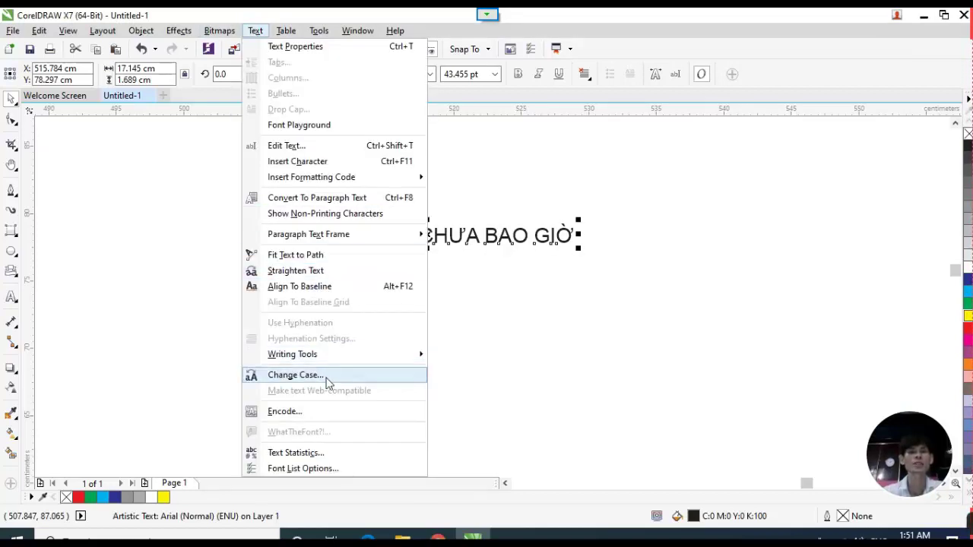
left_click(420, 377)
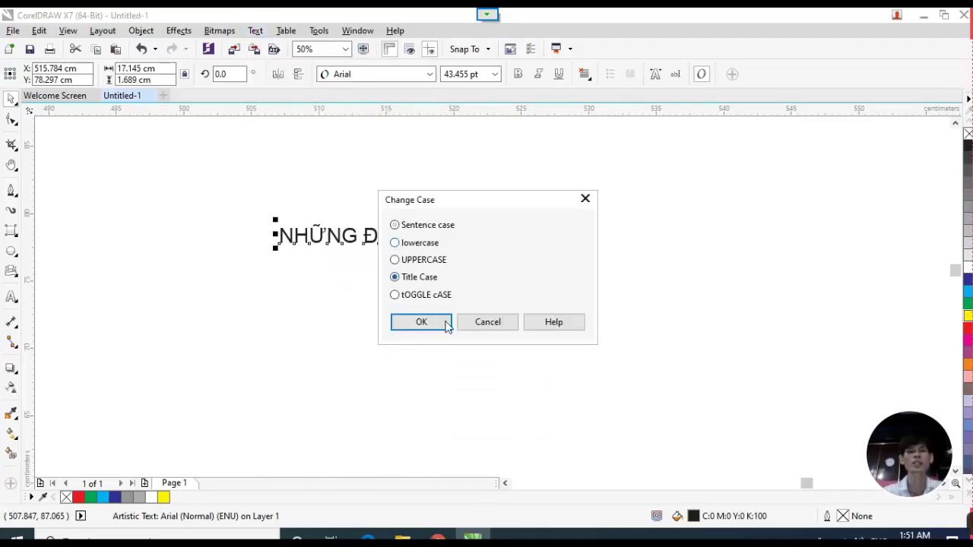
left_click(422, 322)
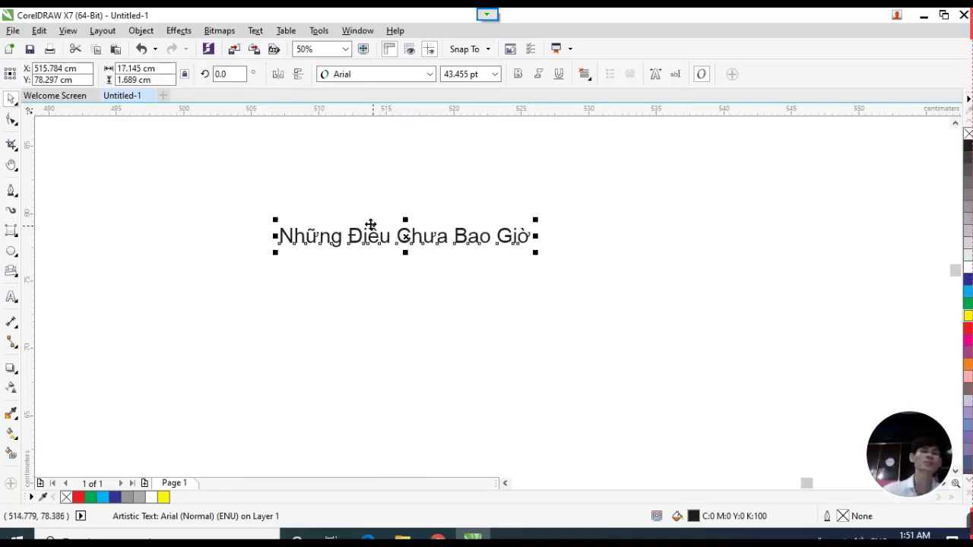
left_click(256, 31)
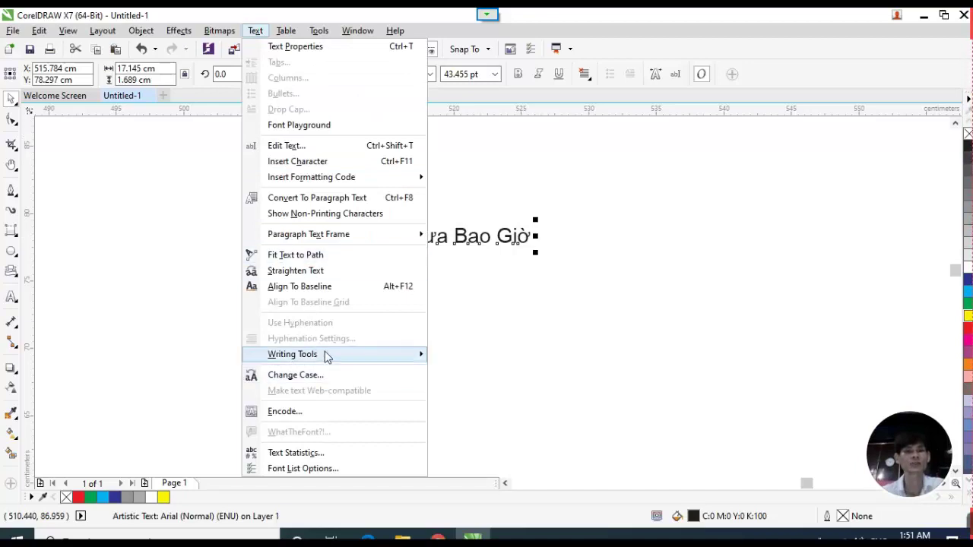
mouse_move(323, 340)
left_click(200, 178)
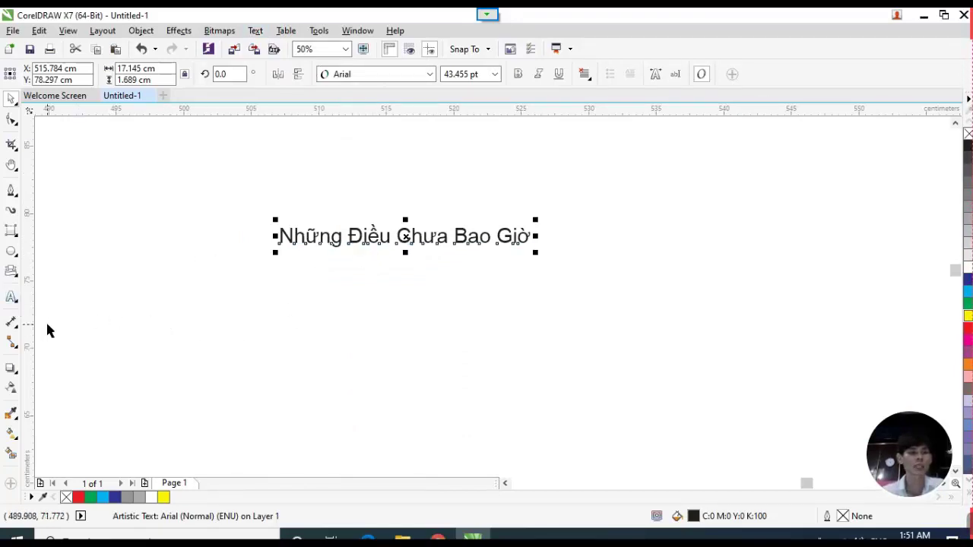
Draw a slanted parallel dimension about 16.8 cm long, with its dimension line above the text, and check its label up close.
left_click(16, 328)
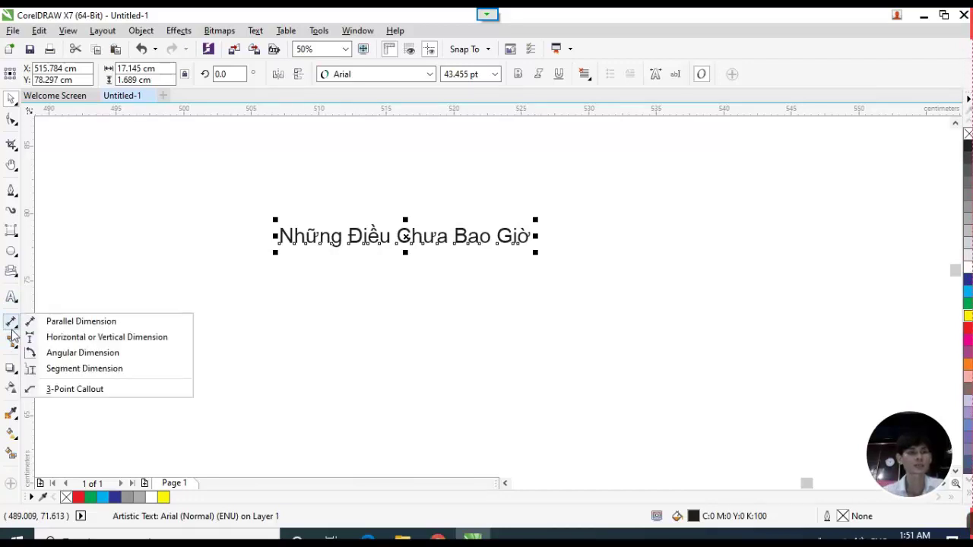
left_click(76, 322)
left_click_drag(184, 278, 402, 339)
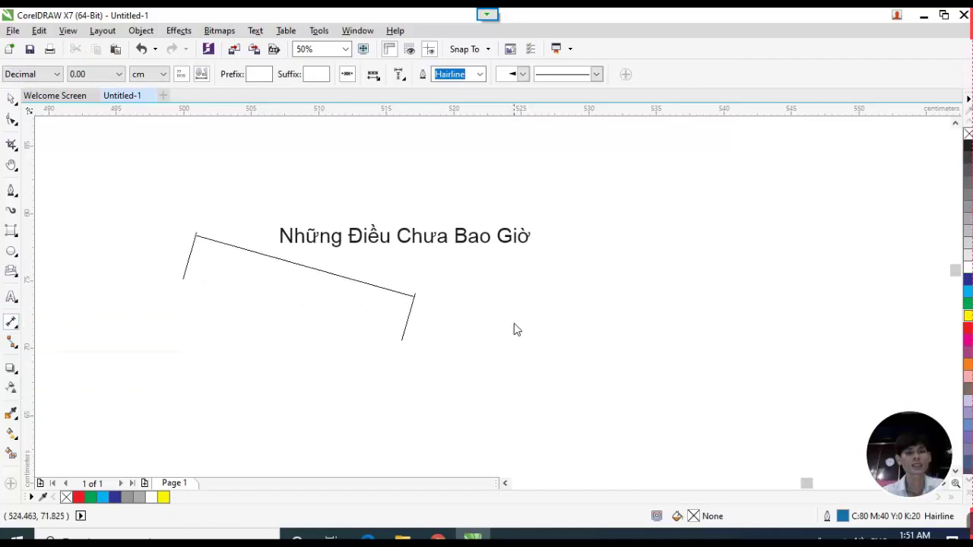
left_click(564, 217)
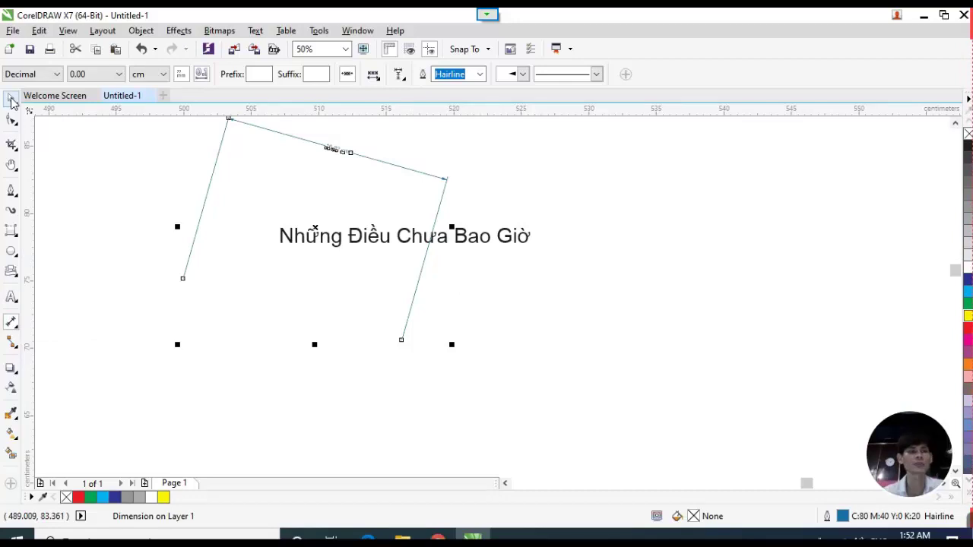
scroll(340, 143, "up", 2)
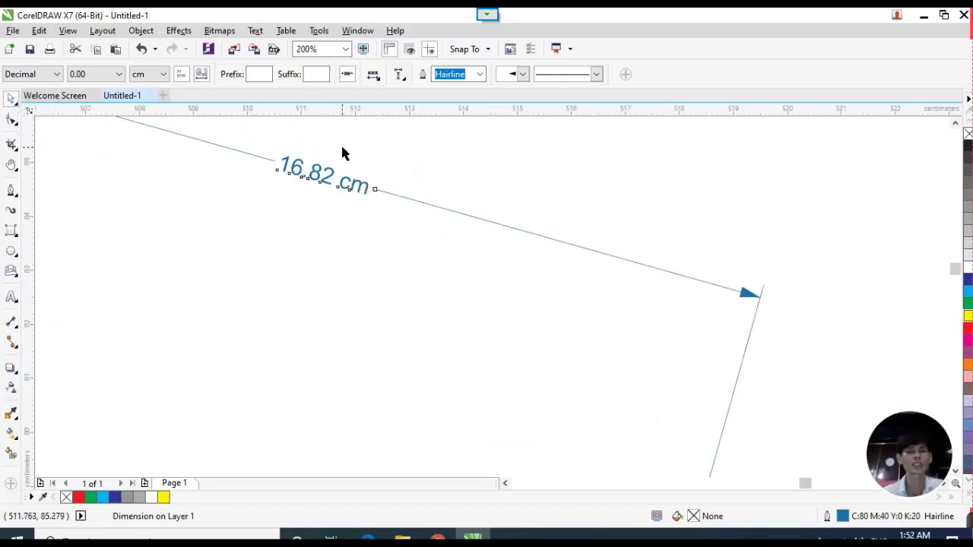
scroll(309, 186, "down", 2)
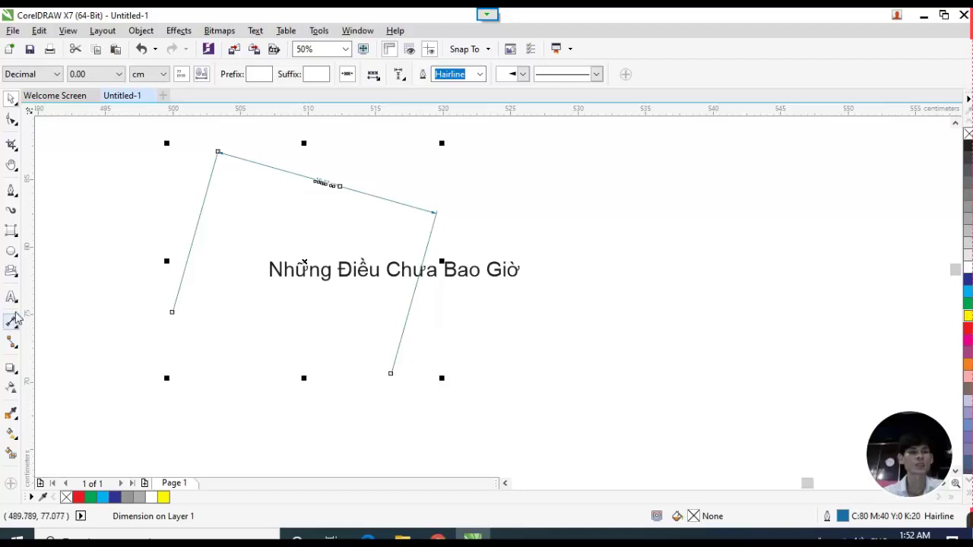
Draw a rectangle about 15 × 5.4 cm to the lower right of the text.
key("space")
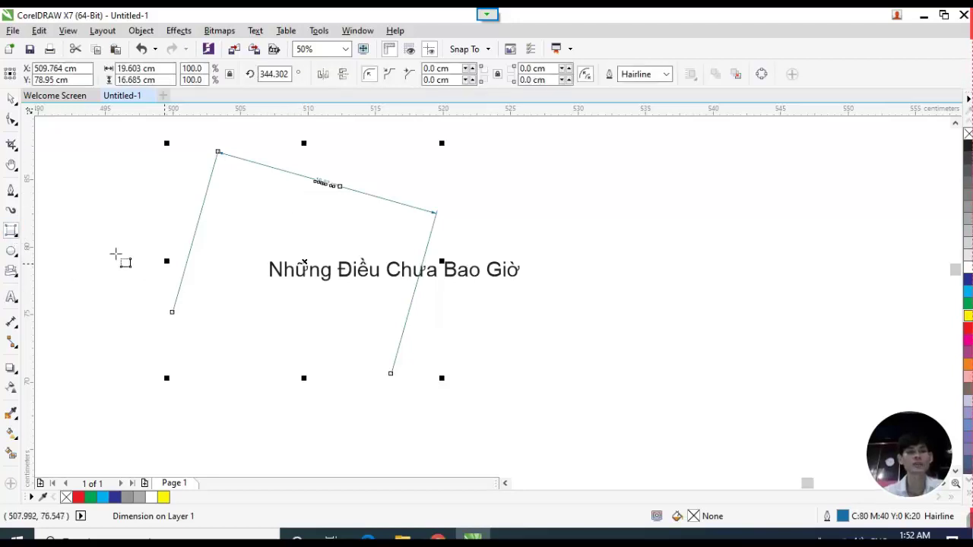
left_click(17, 238)
left_click(44, 228)
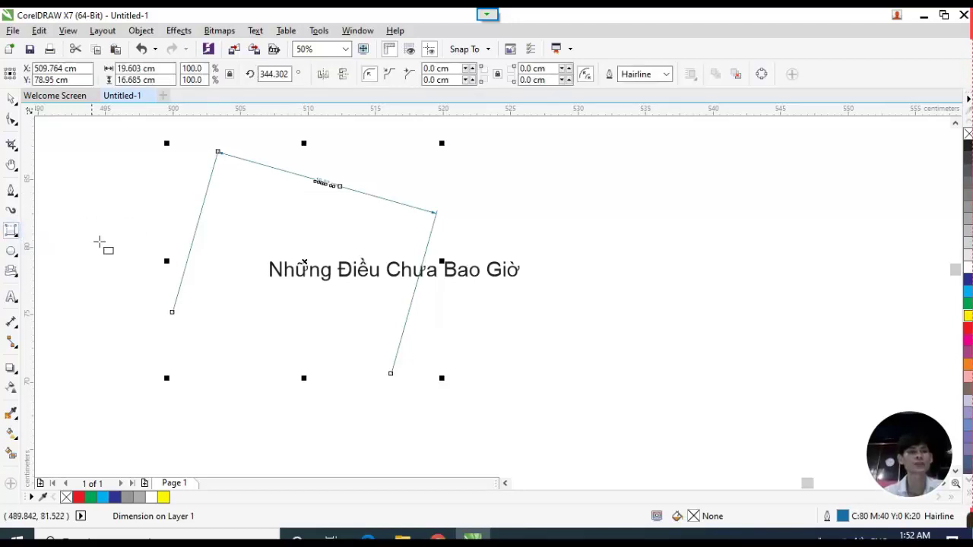
left_click_drag(545, 325, 746, 396)
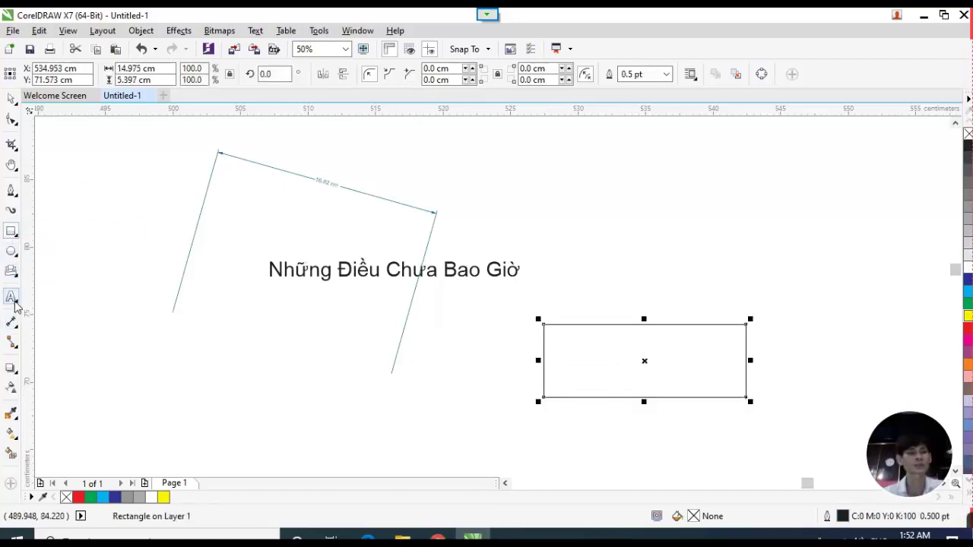
Add a parallel dimension along the new rectangle's top edge, corner to corner, with the dimension line well above it.
left_click(12, 323)
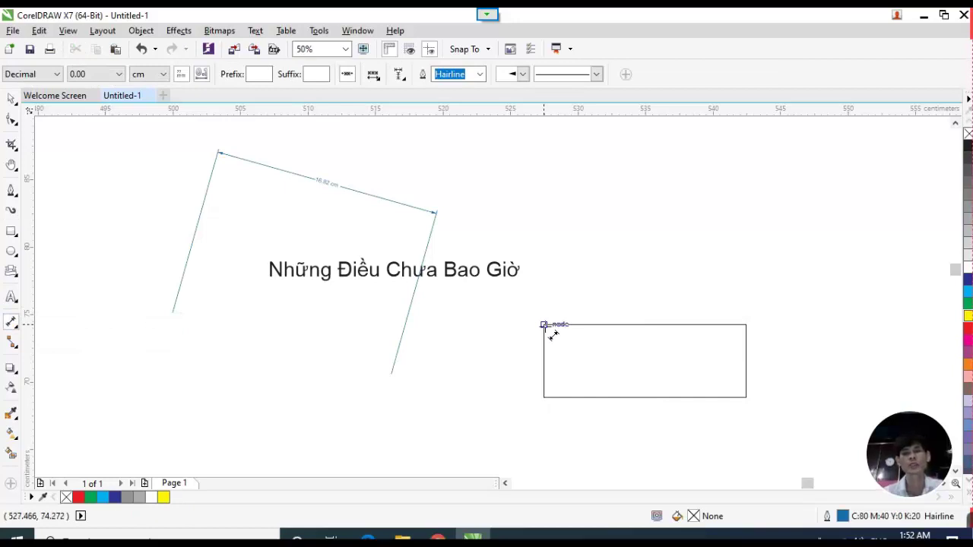
left_click(544, 324)
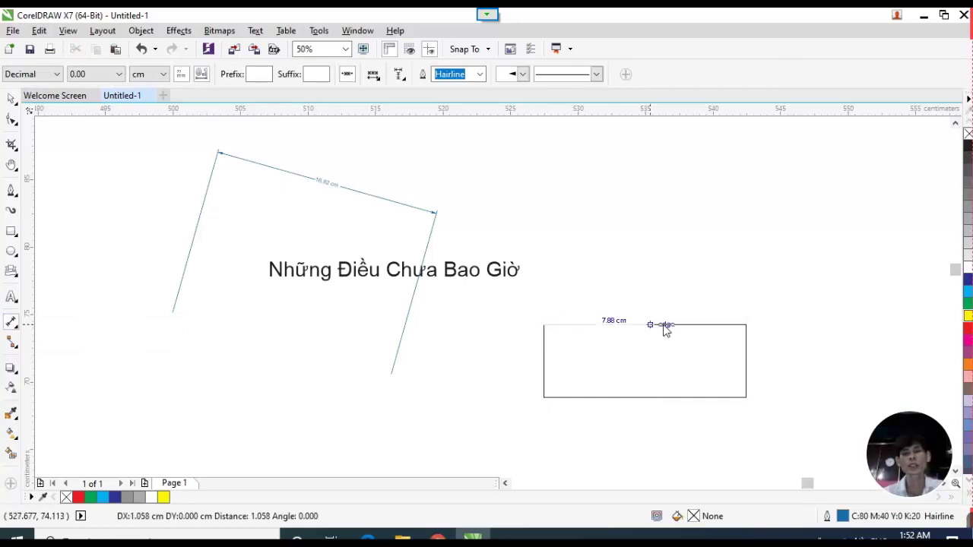
left_click(747, 325)
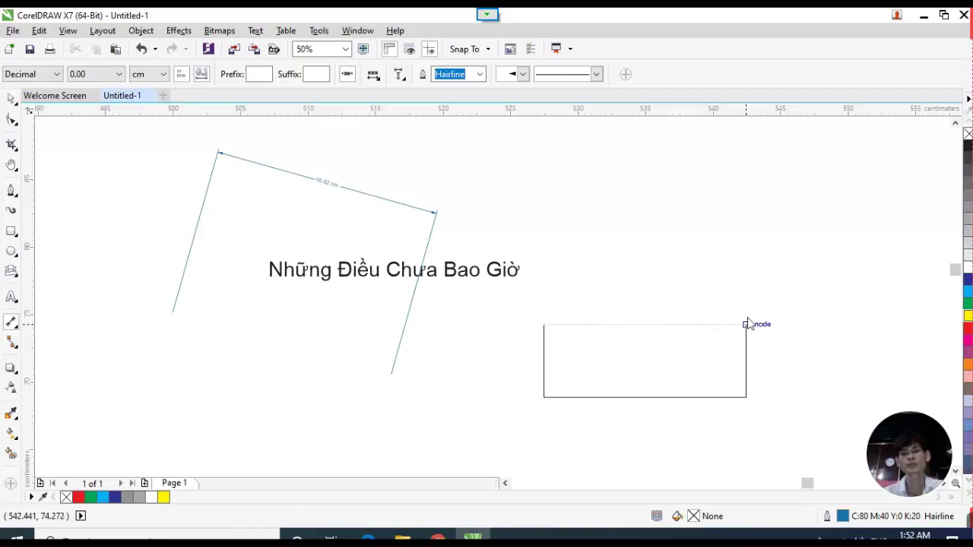
left_click(738, 195)
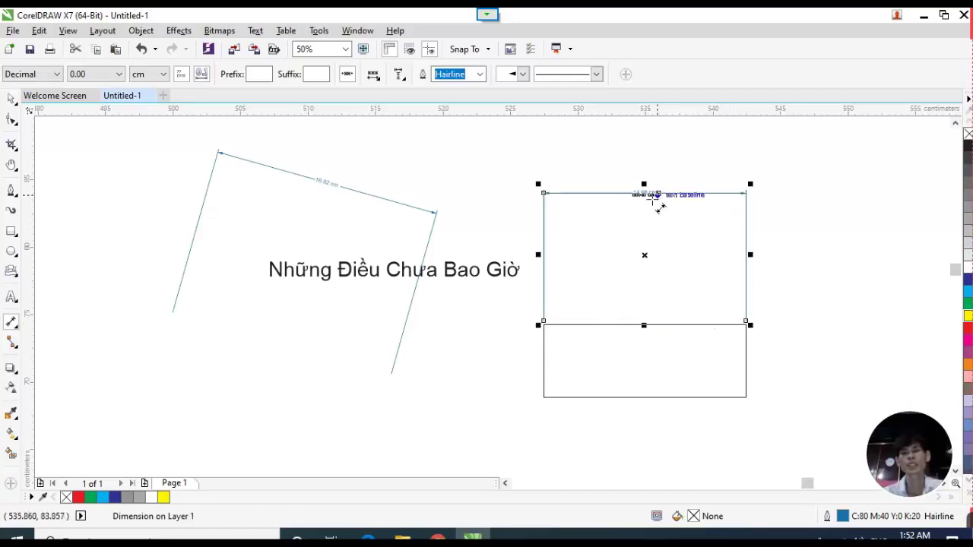
left_click(10, 99)
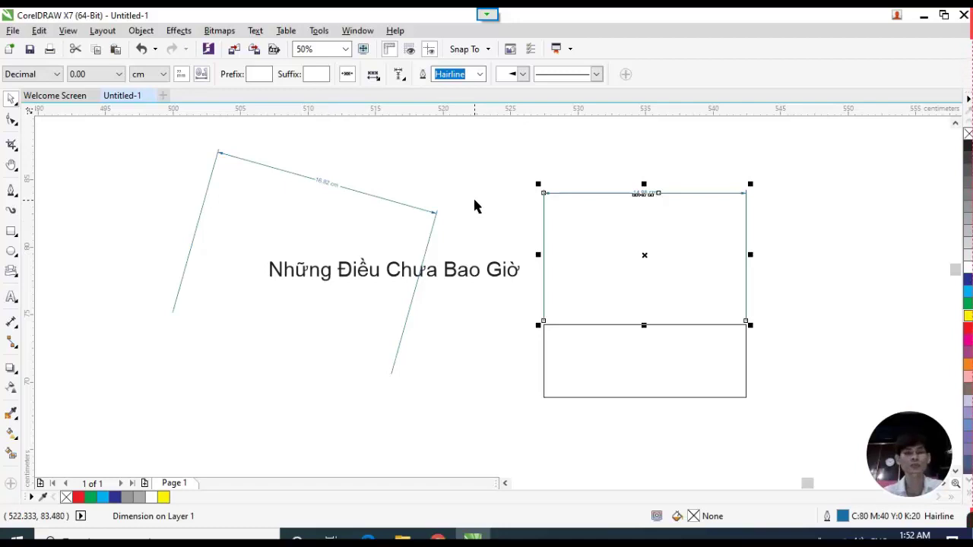
Draw eight scattered straight-line connectors at various angles in the empty area below the text.
scroll(474, 200, "down", 1)
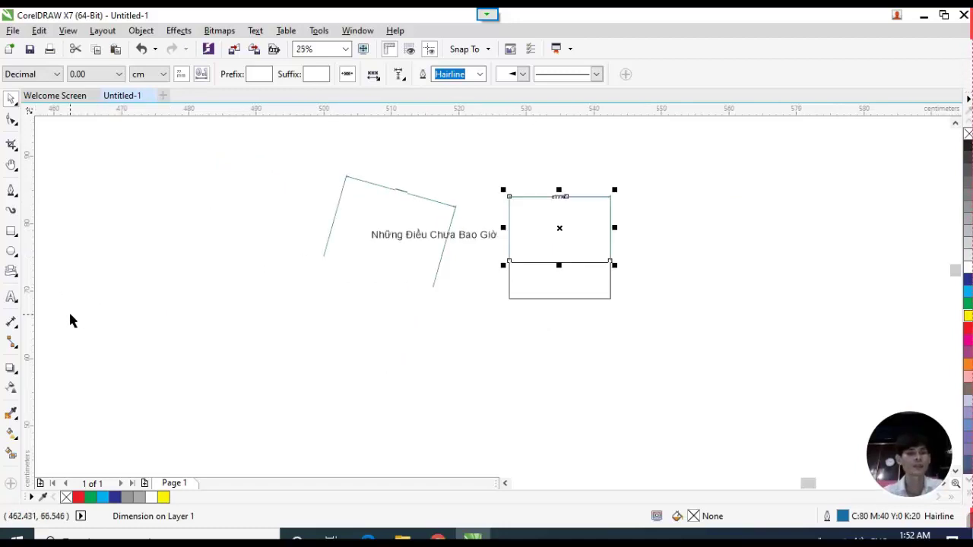
left_click(11, 342)
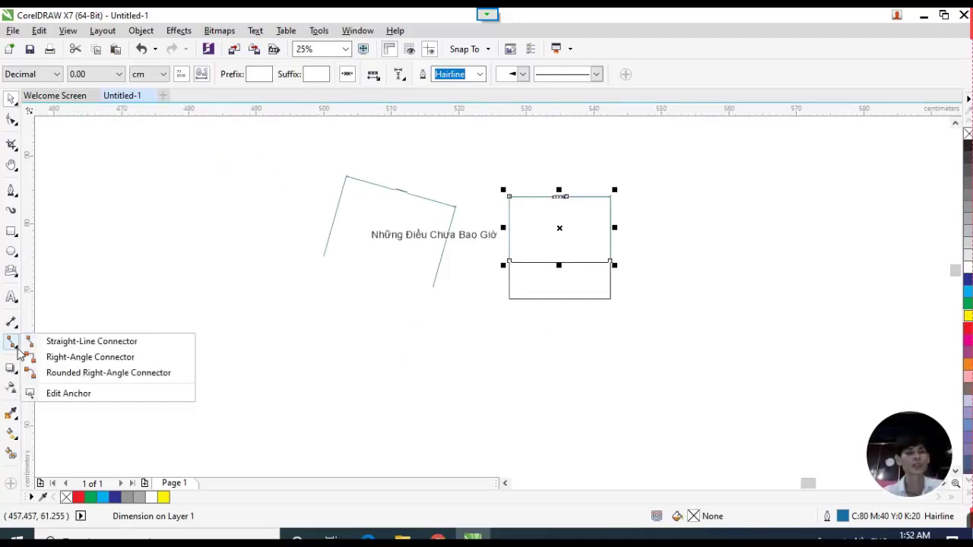
left_click(69, 342)
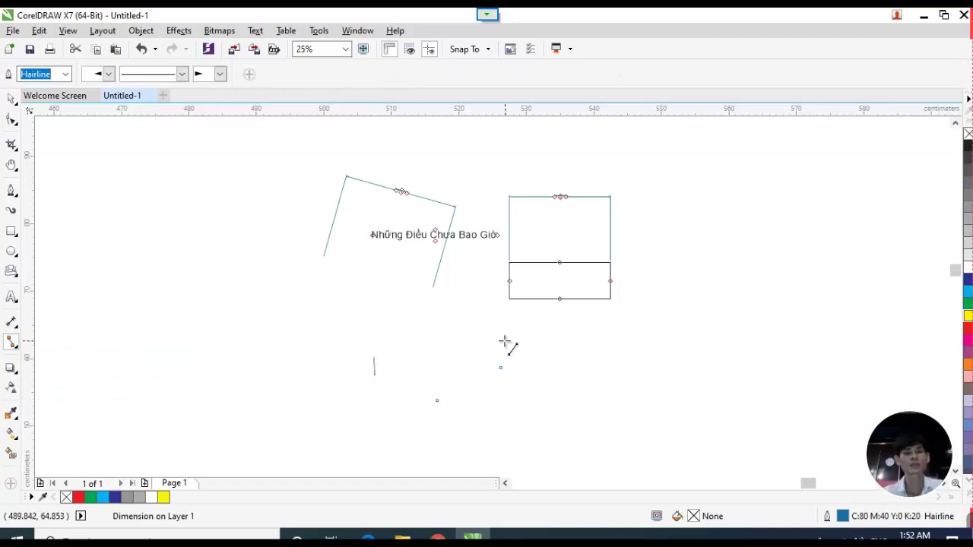
mouse_move(506, 341)
left_mouse_down()
mouse_move(413, 333)
mouse_move(415, 380)
mouse_move(478, 358)
mouse_move(488, 387)
left_mouse_up()
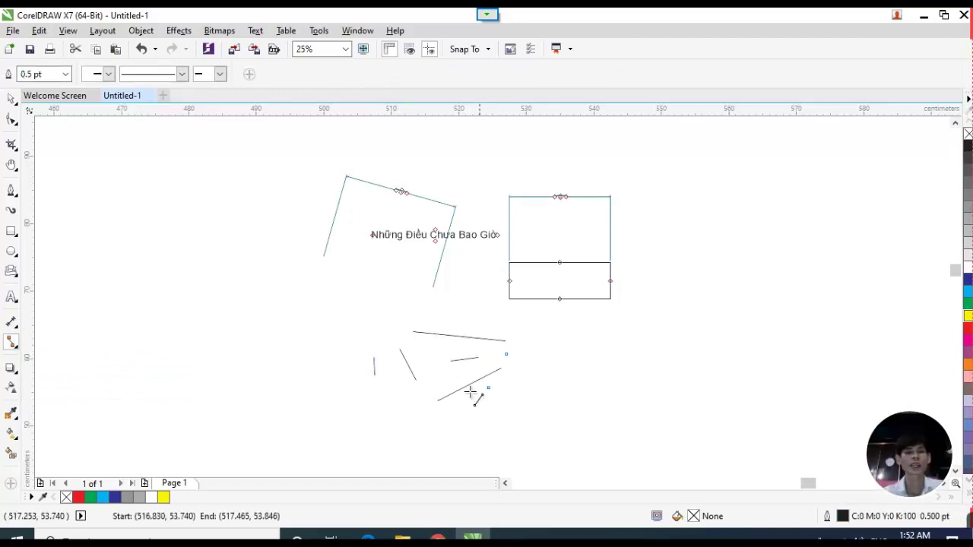
left_click_drag(422, 332, 384, 381)
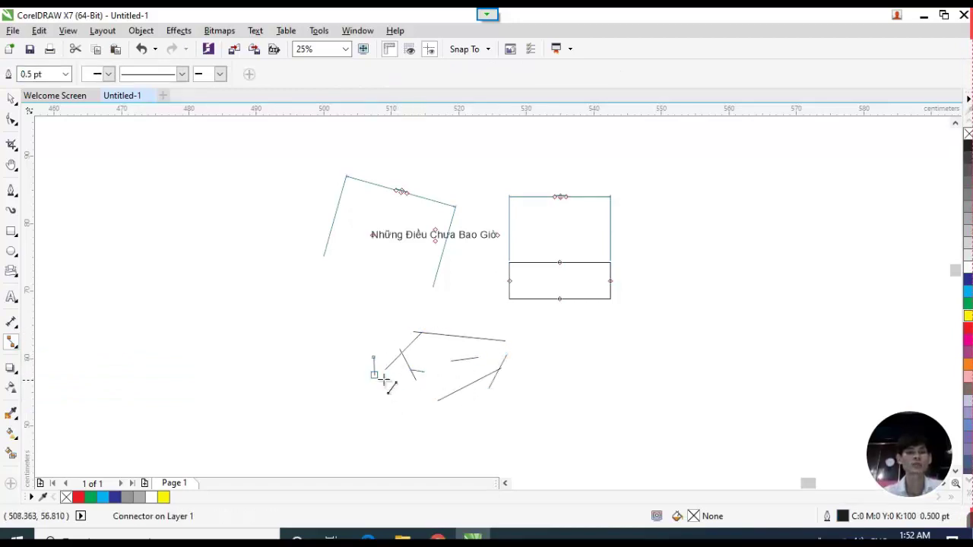
left_click(19, 375)
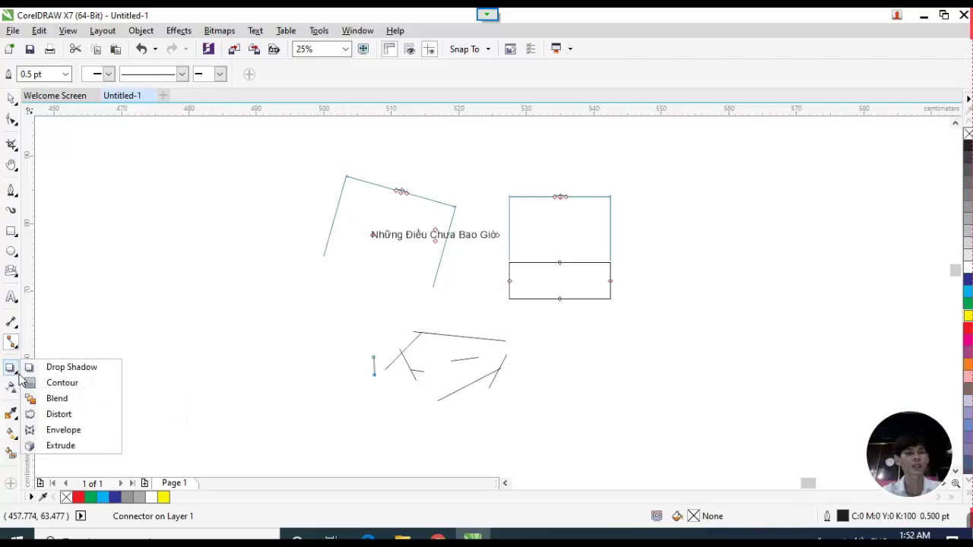
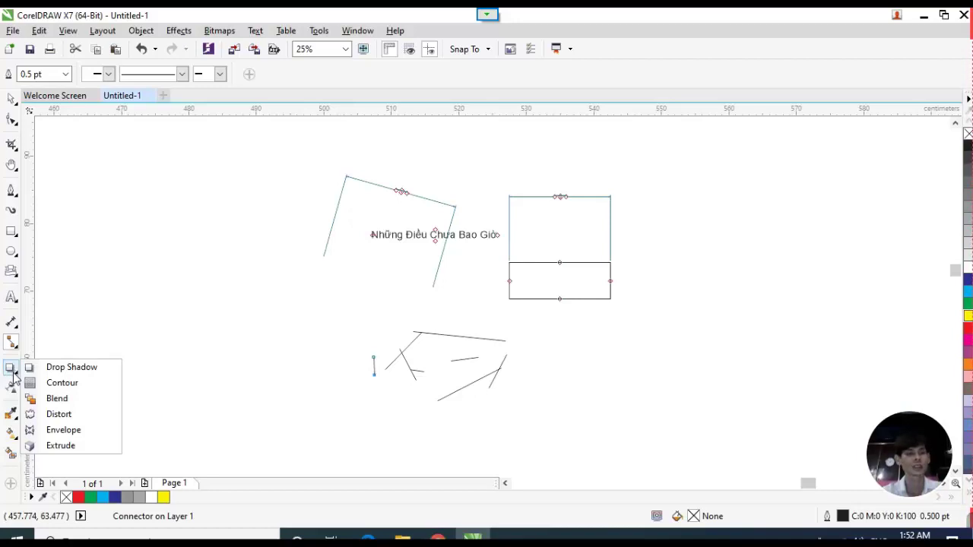
left_click(107, 370)
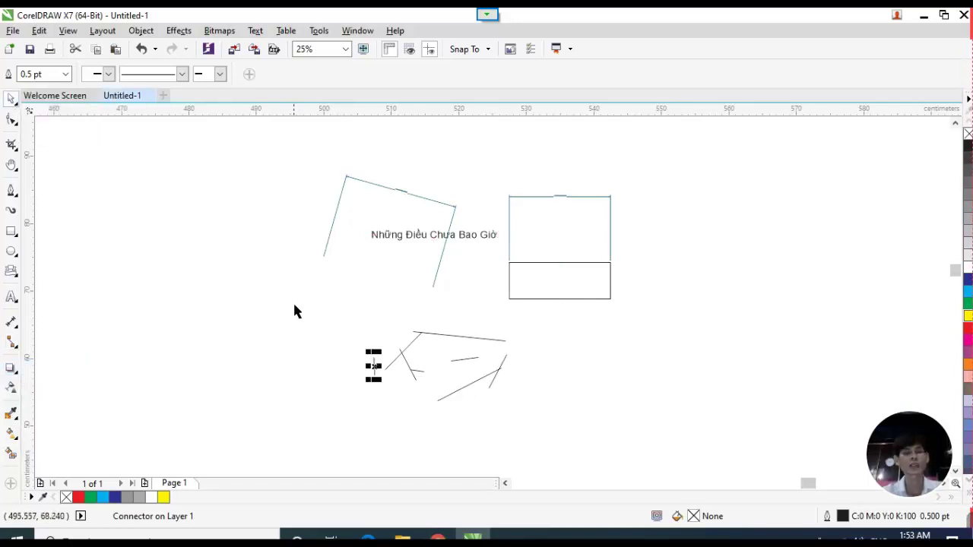
scroll(312, 317, "down", 2)
left_click(18, 374)
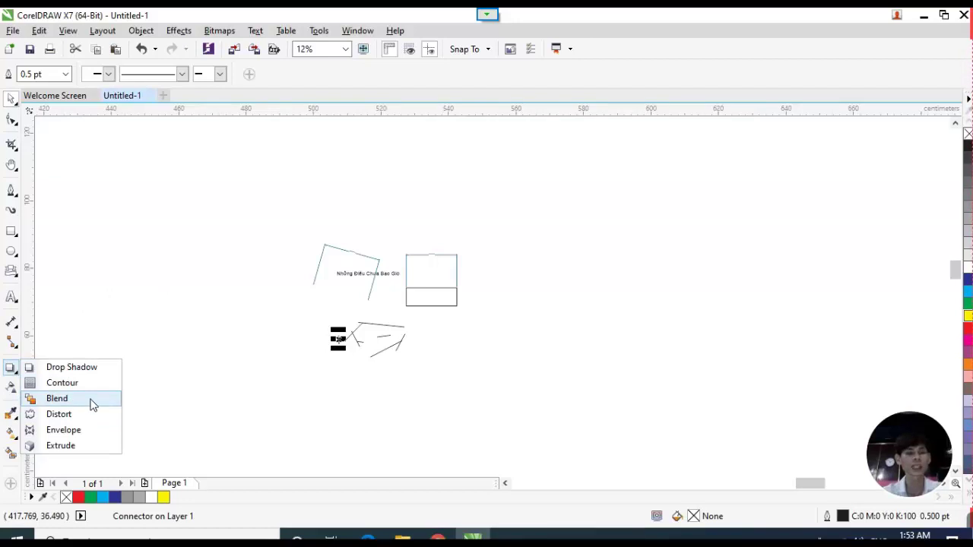
left_click(192, 257)
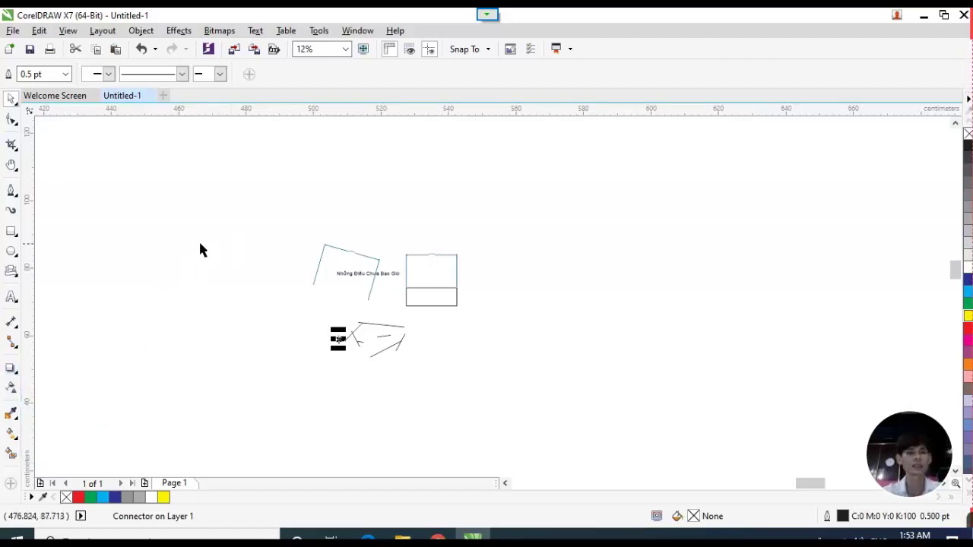
Select all the shapes, lines and text scattered across the drawing area and delete them.
scroll(83, 282, "down", 1)
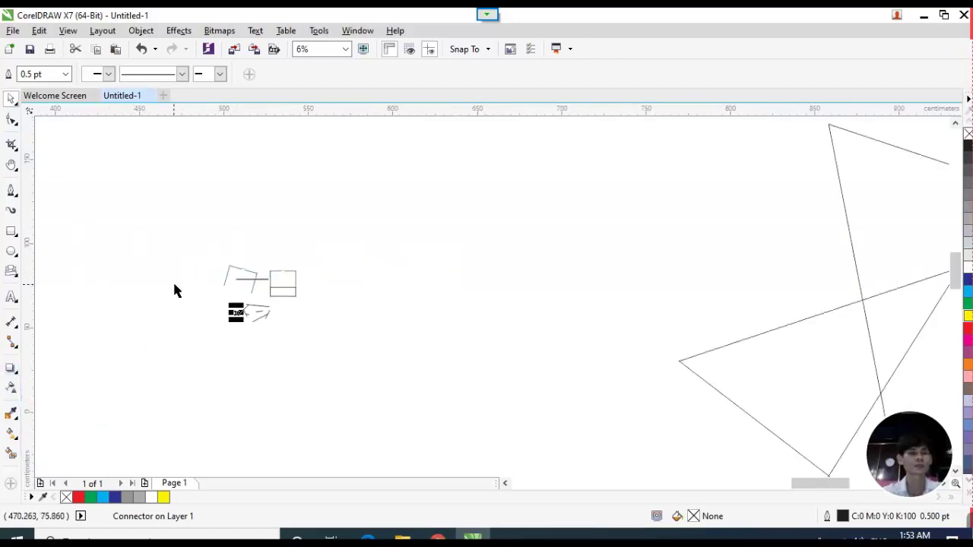
scroll(37, 436, "up", 1)
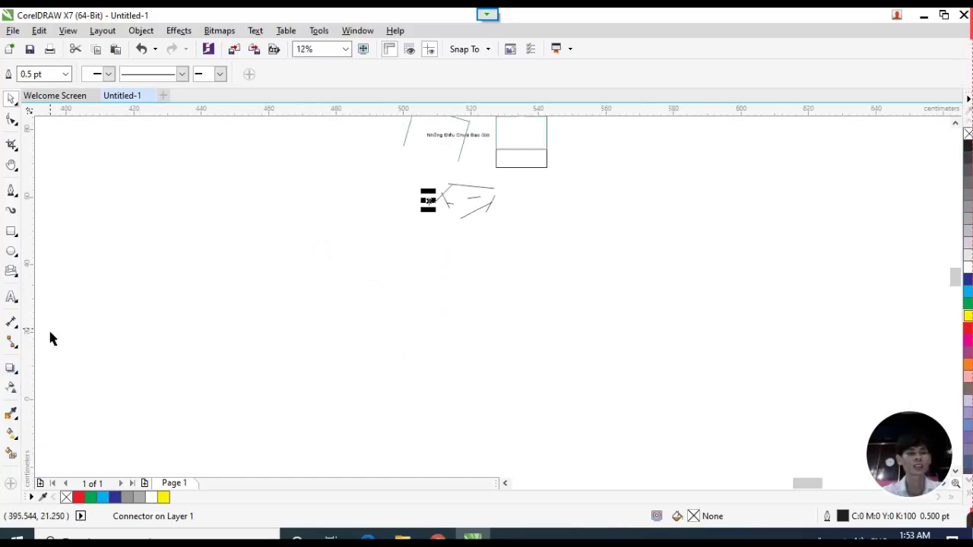
scroll(55, 348, "down", 1)
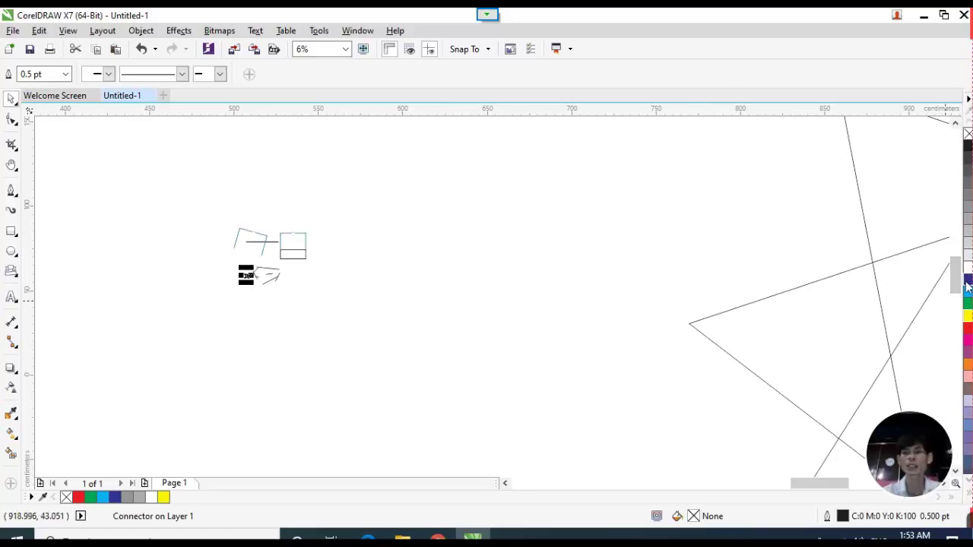
scroll(87, 224, "down", 3)
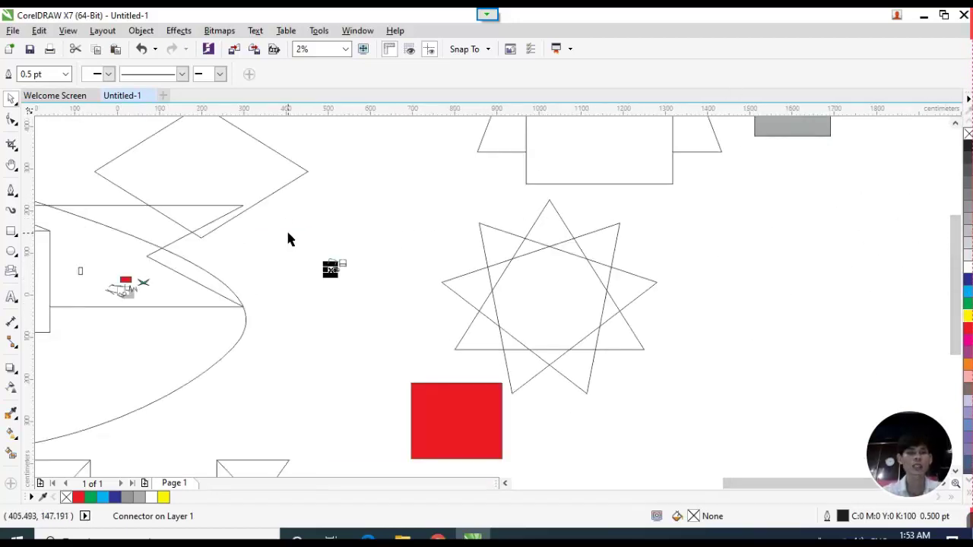
scroll(316, 228, "down", 1)
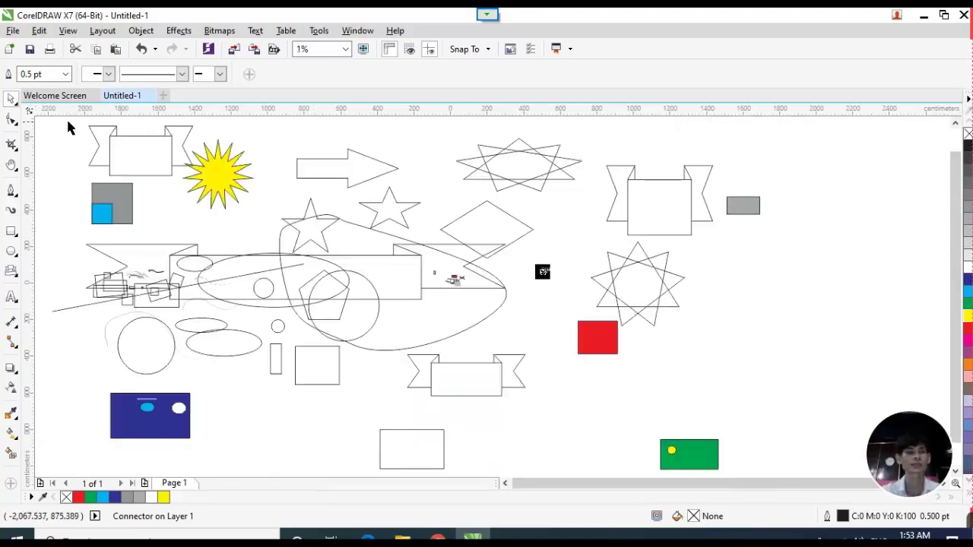
left_click_drag(67, 128, 633, 385)
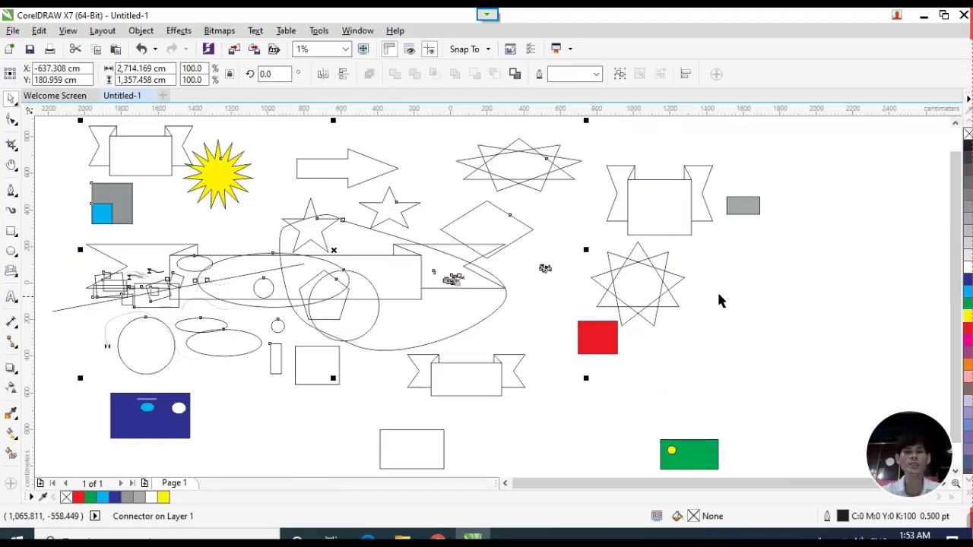
left_click(534, 223)
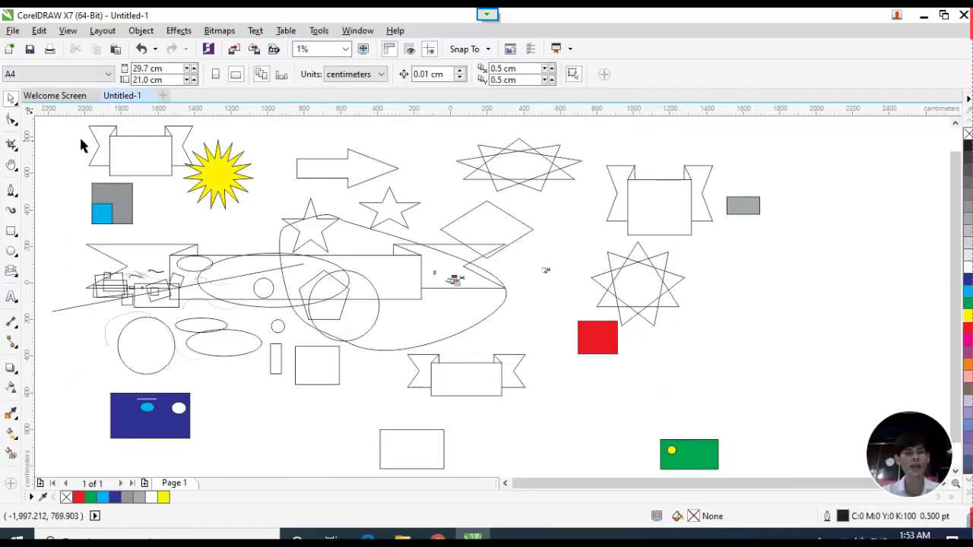
left_click_drag(61, 130, 811, 463)
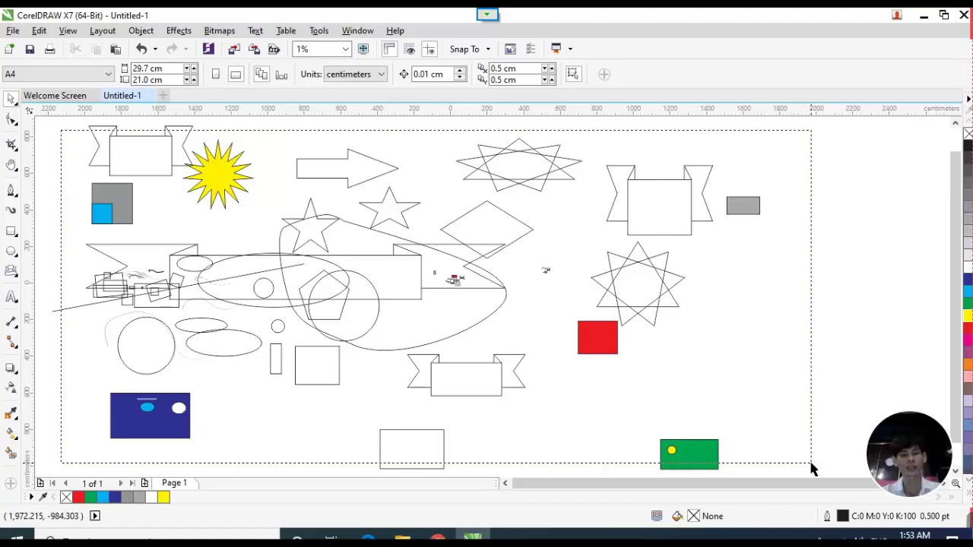
mouse_move(811, 468)
left_mouse_down()
mouse_move(822, 479)
mouse_move(806, 452)
left_mouse_up()
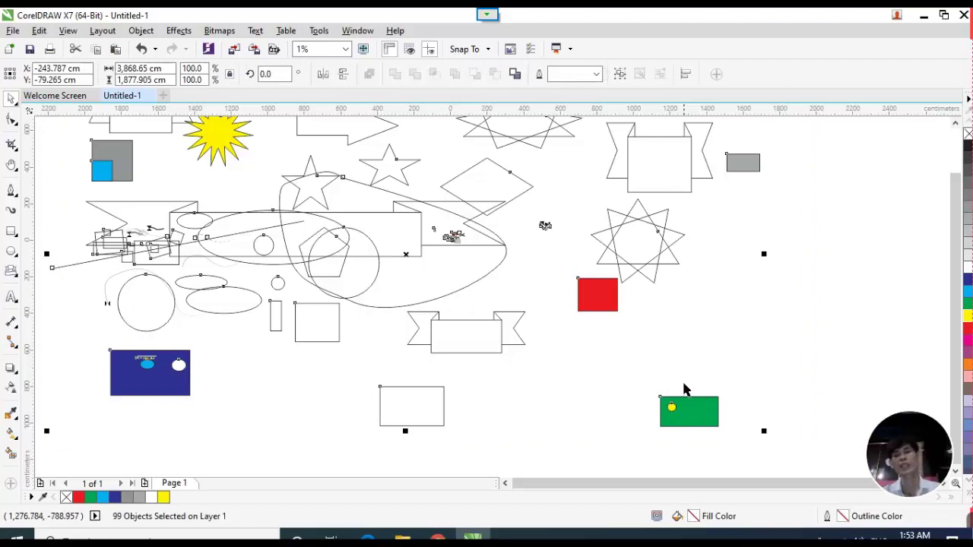
key("Delete")
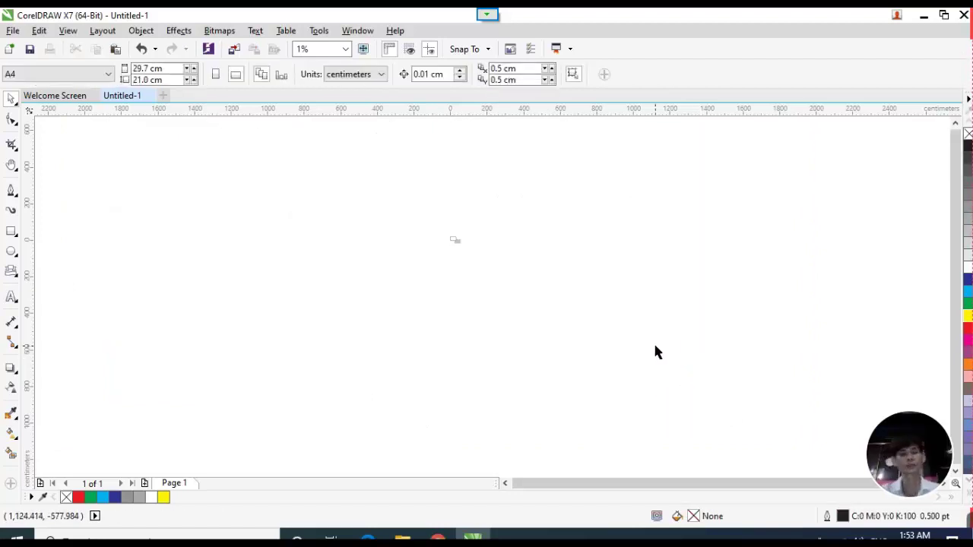
Draw a rectangle about 45 × 18.8 cm just to the right of the page.
scroll(458, 239, "up", 3)
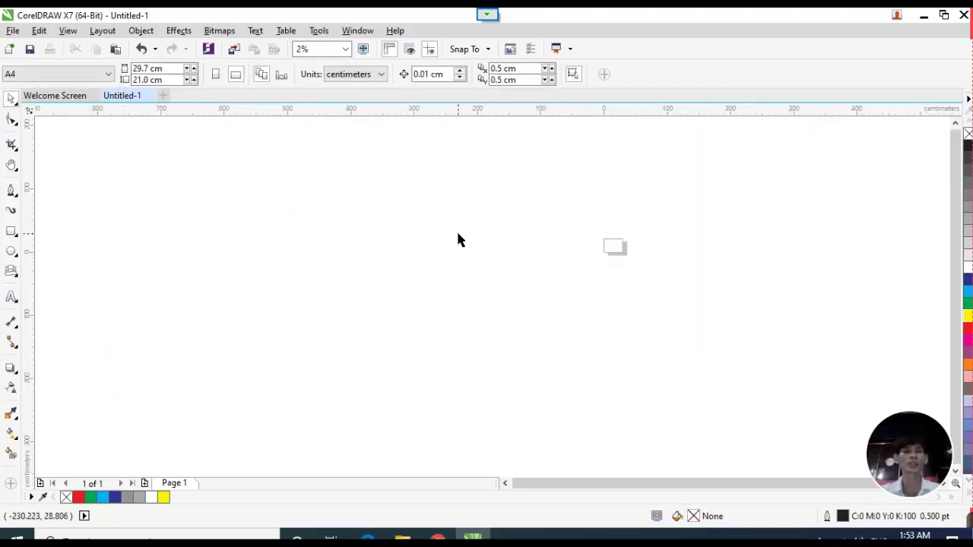
scroll(836, 246, "up", 3)
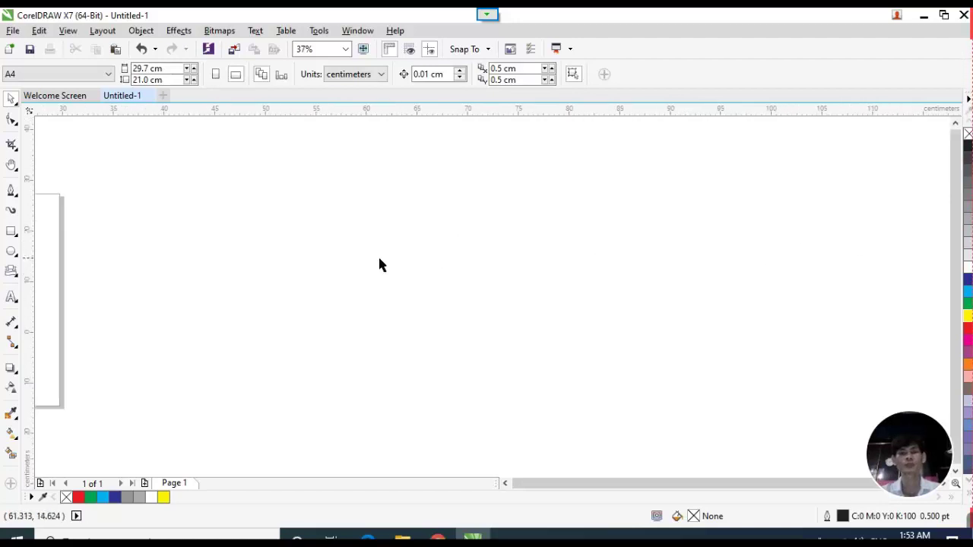
scroll(380, 262, "down", 3)
scroll(393, 297, "up", 2)
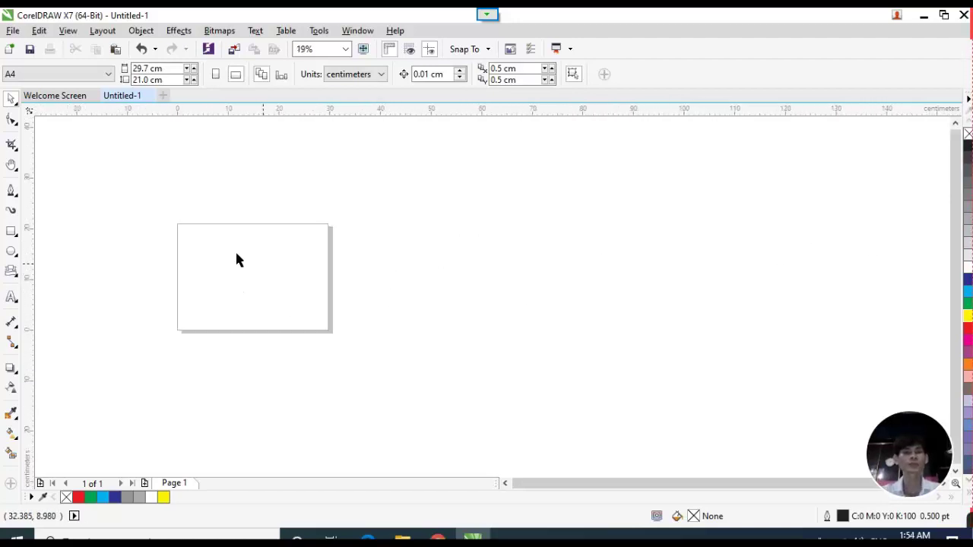
left_click(11, 230)
mouse_move(347, 206)
left_mouse_down()
mouse_move(514, 304)
mouse_move(576, 301)
left_mouse_up()
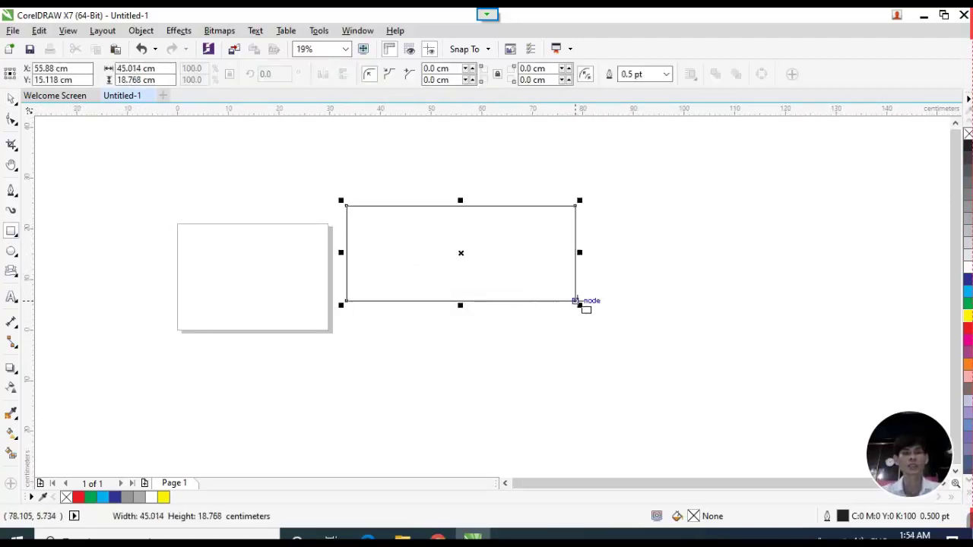
left_click(12, 99)
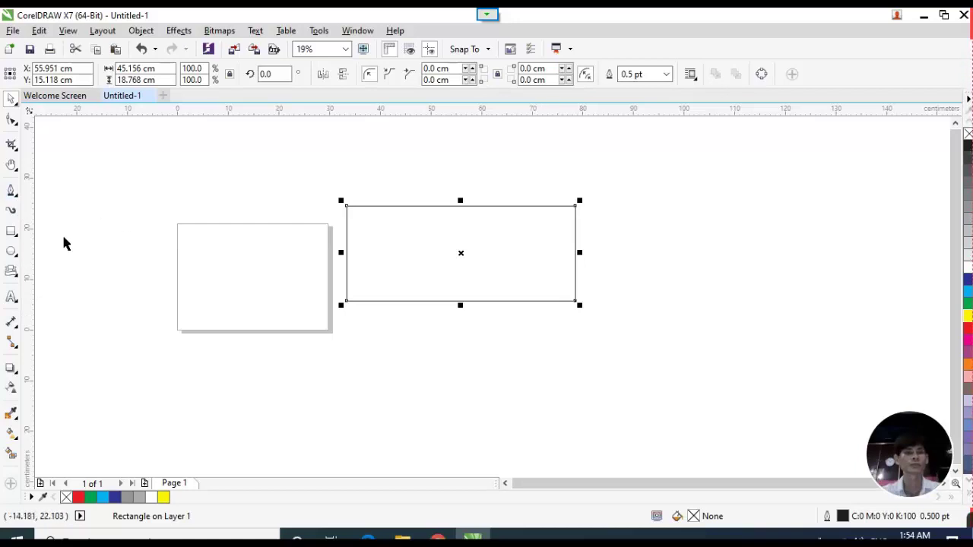
Draw an ellipse about 18.6 × 16.4 cm to the right of the rectangle and a circle about 15.5 cm across on the page.
left_click(11, 250)
left_click_drag(643, 215, 741, 303)
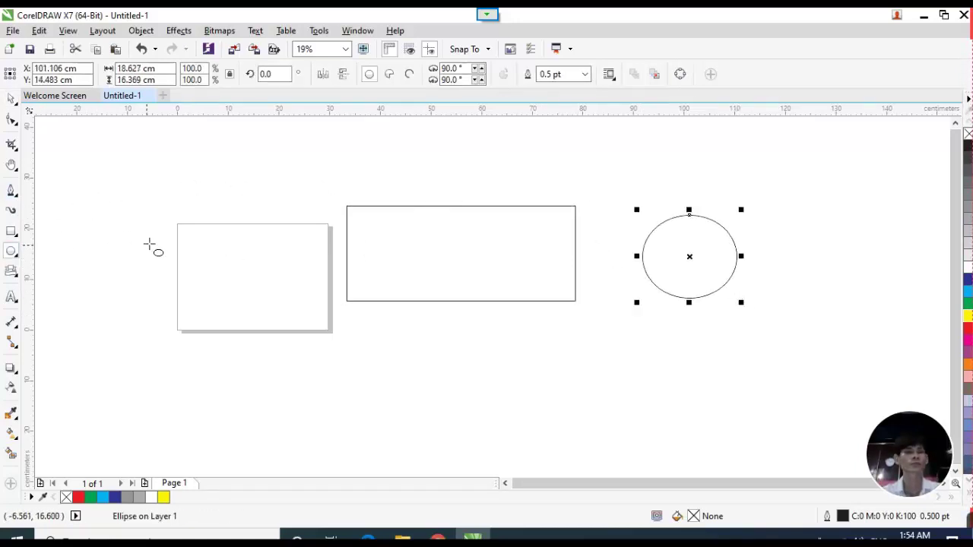
left_click_drag(201, 228, 283, 312)
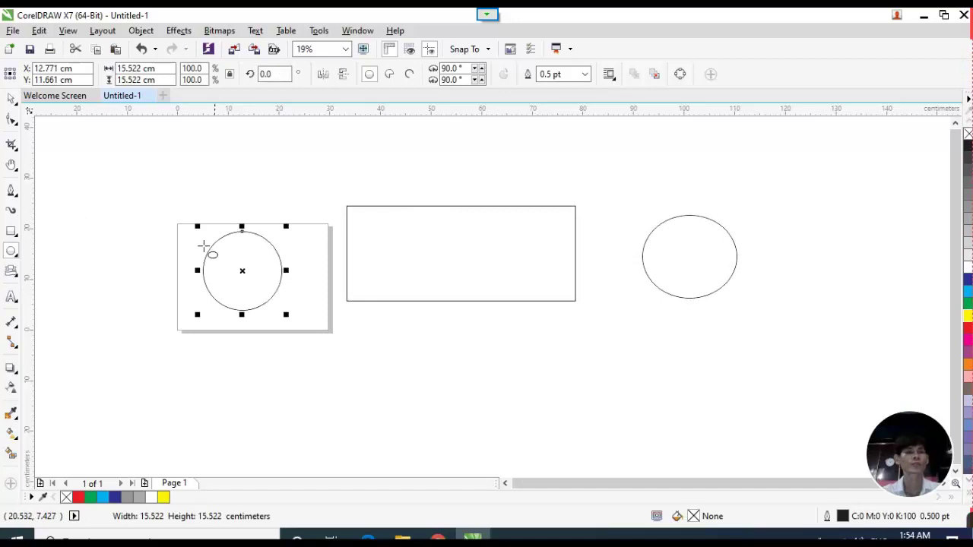
Delete the ellipse to the right of the rectangle.
left_click(12, 99)
left_click(646, 275)
key("Delete")
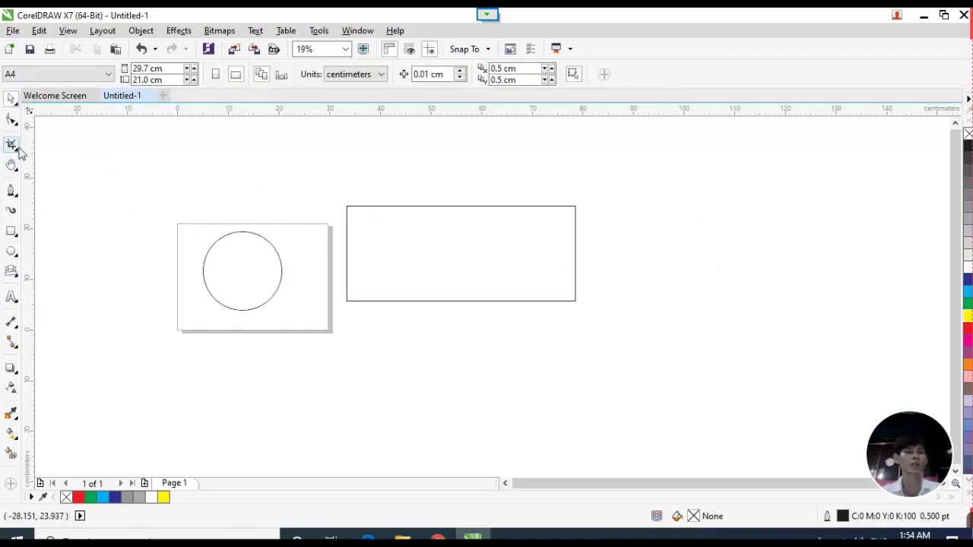
Draw a straight horizontal freehand line about 41.6 cm long to the right of the rectangle and deselect it.
left_click(12, 191)
left_click(57, 203)
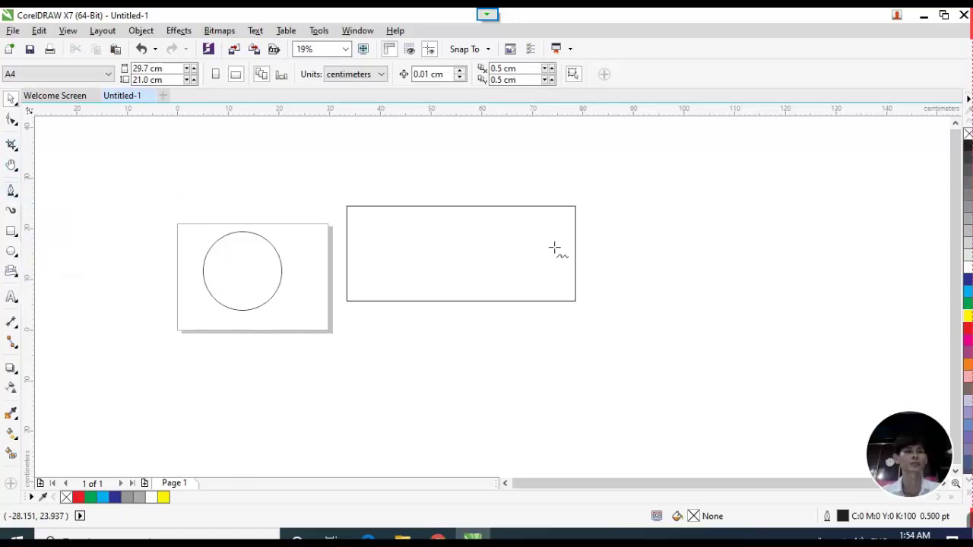
left_click_drag(629, 255, 844, 256)
left_click(11, 98)
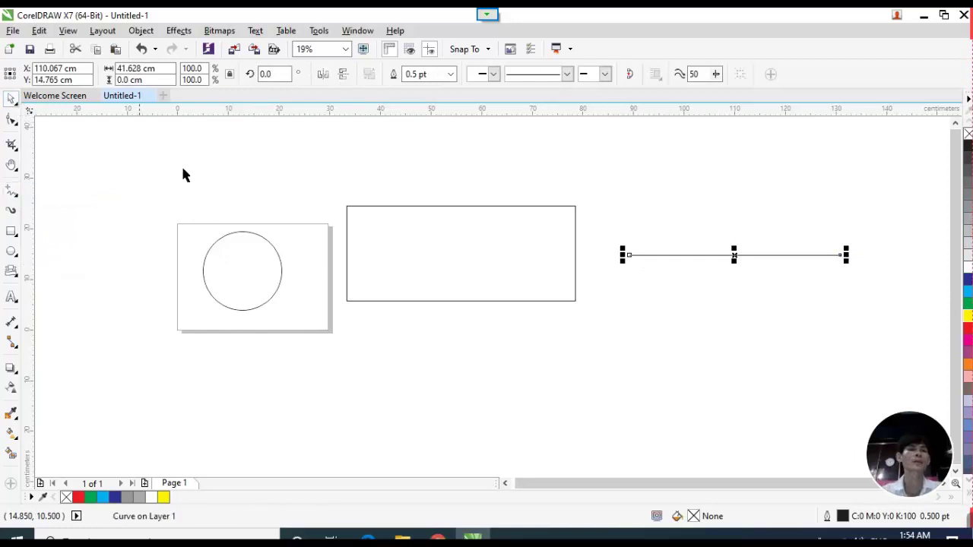
left_click(471, 219)
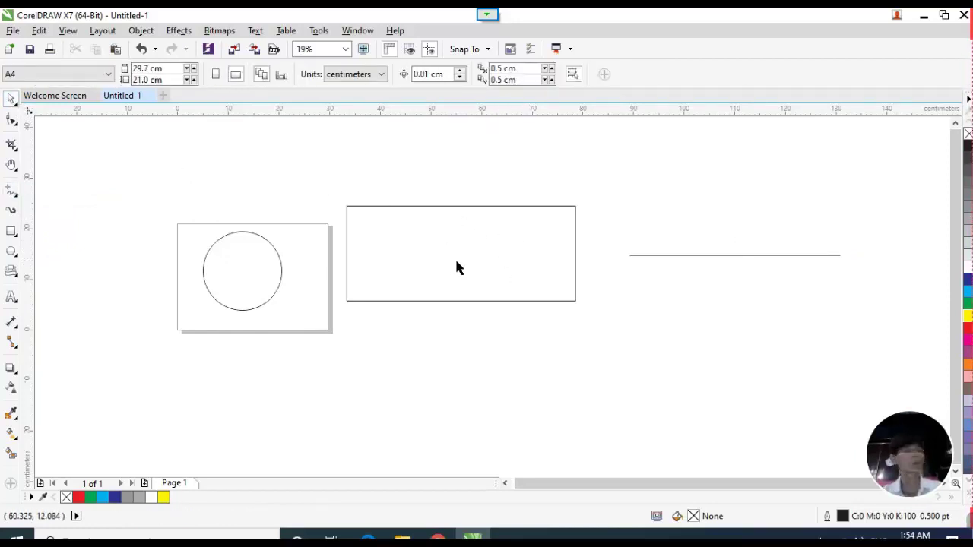
Fill the rectangle with yellow and give it a green outline.
left_click(523, 266)
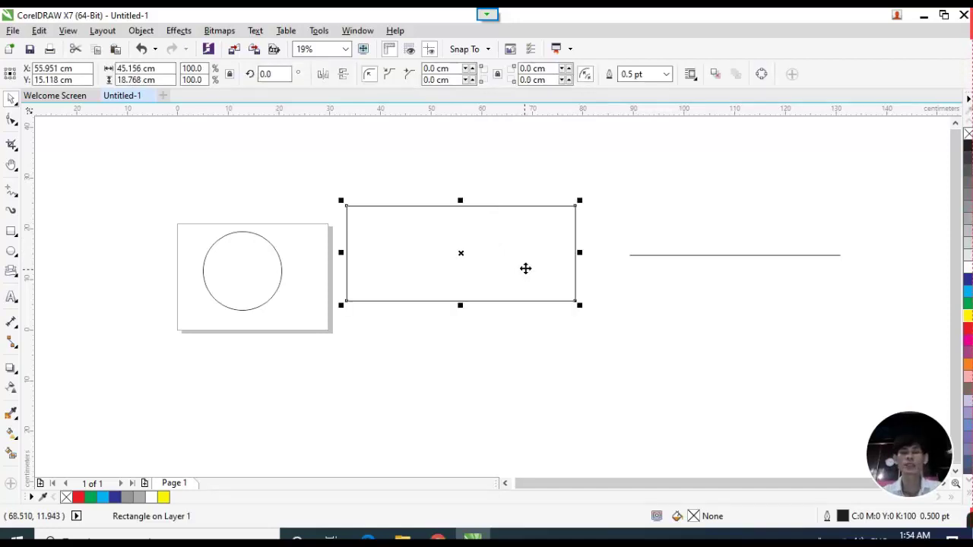
left_click(560, 177)
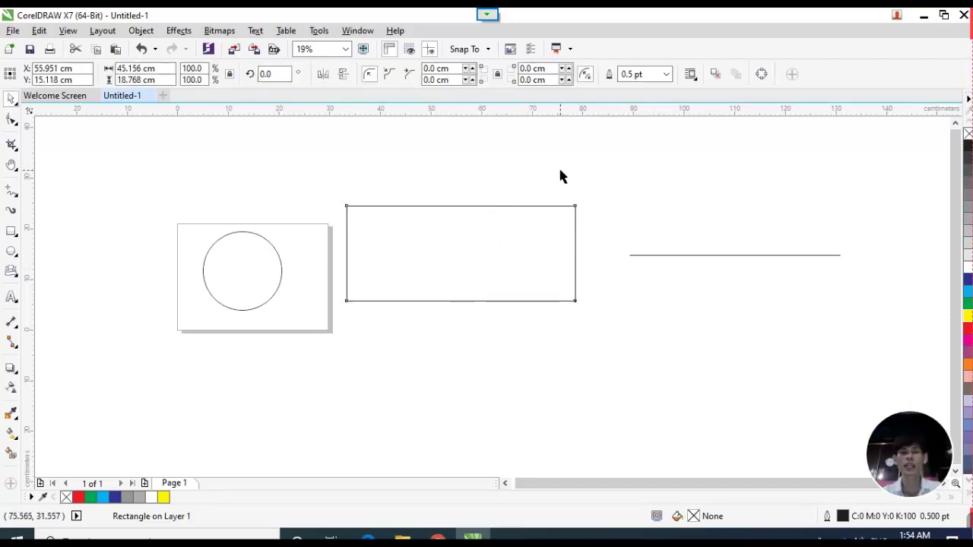
left_click(515, 206)
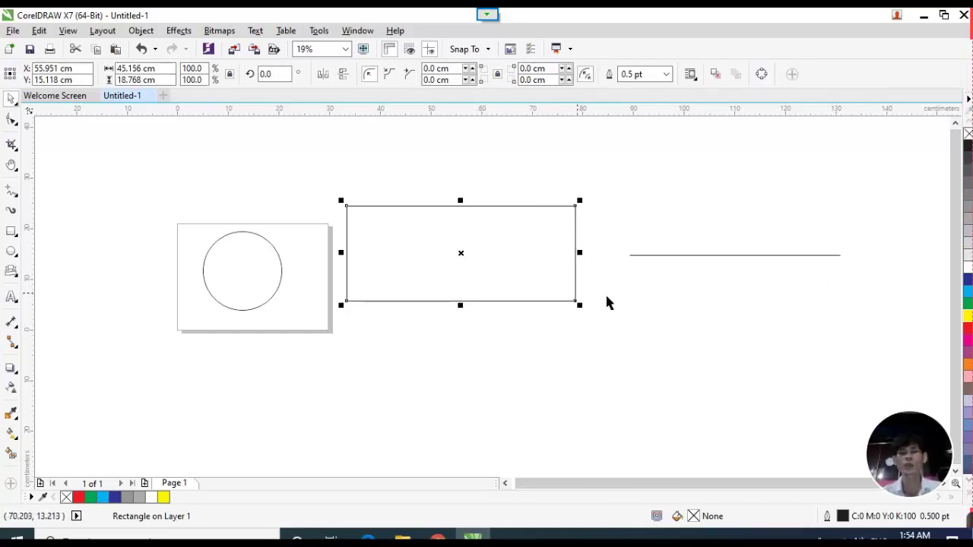
left_click(967, 317)
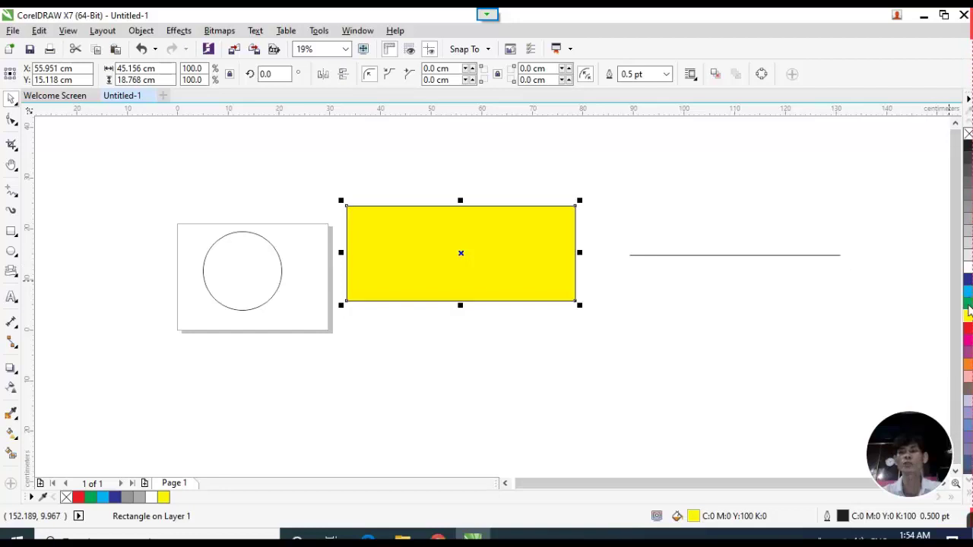
right_click(969, 305)
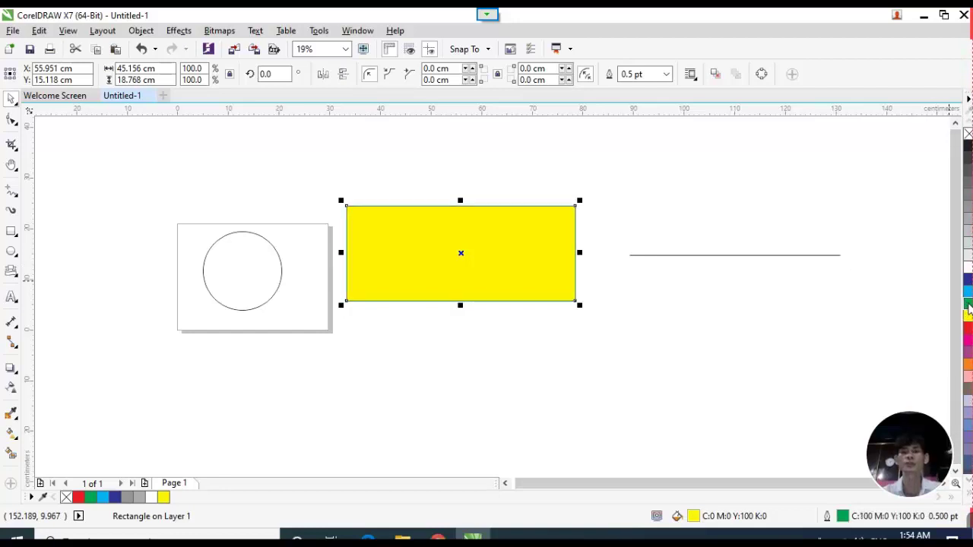
Set the yellow rectangle's outline width to 8 pt, increase it to 16 pt, and leave nothing selected.
left_click(668, 80)
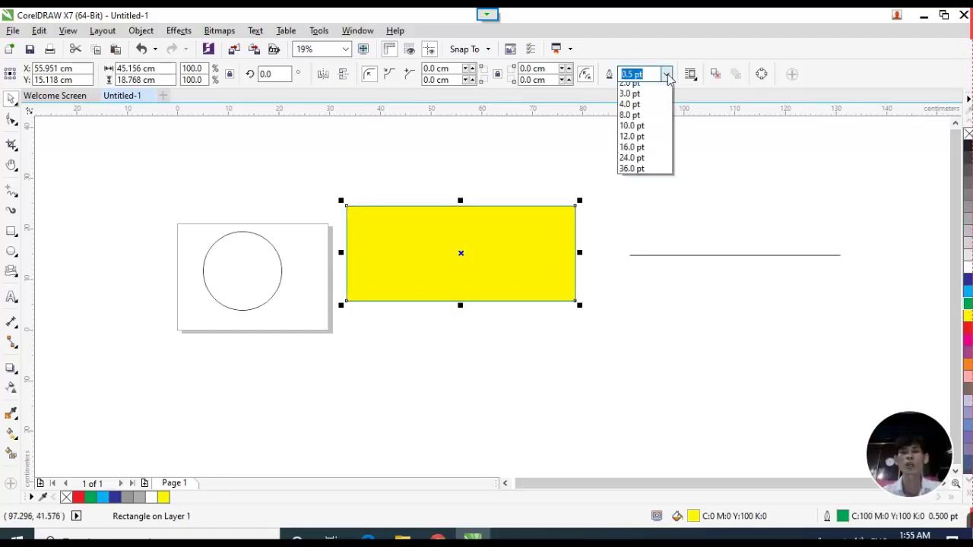
left_click(637, 192)
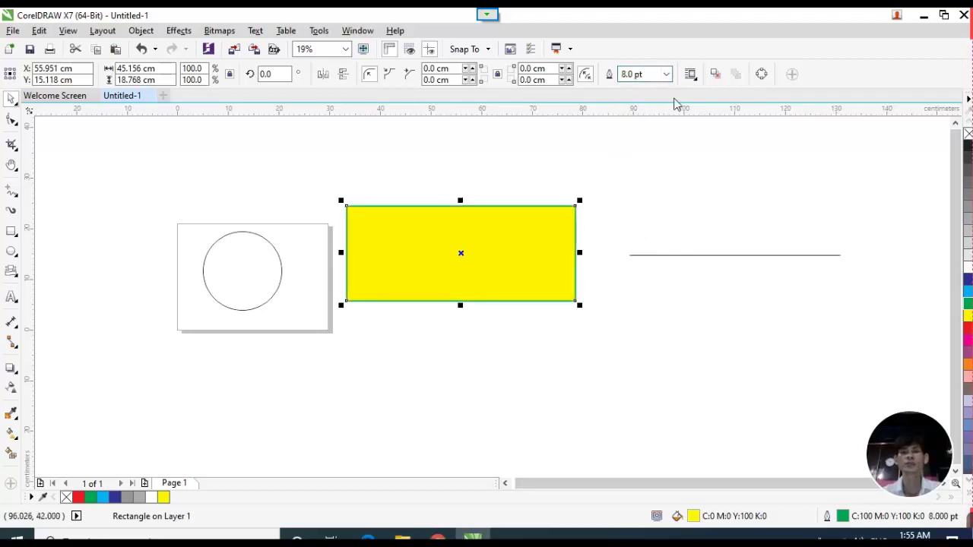
left_click(666, 74)
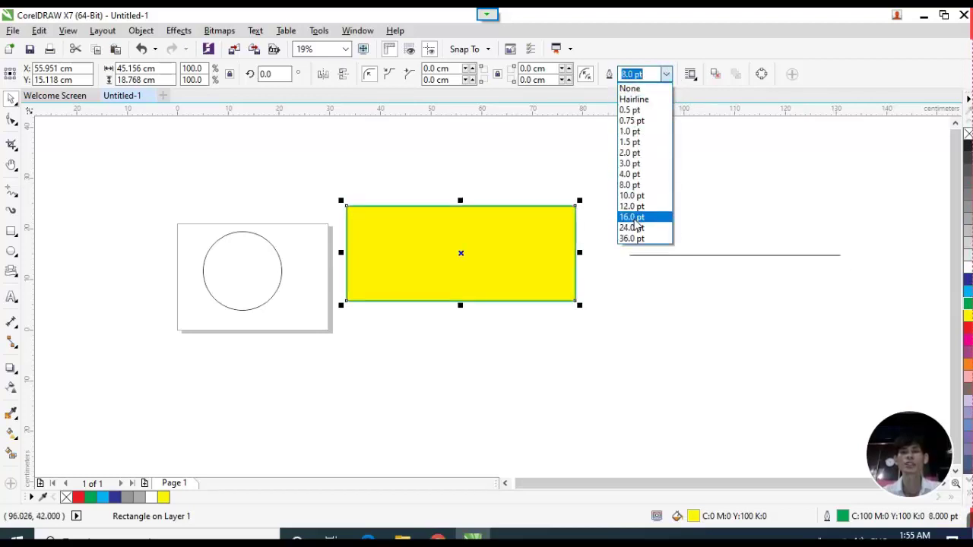
left_click(636, 218)
left_click(667, 75)
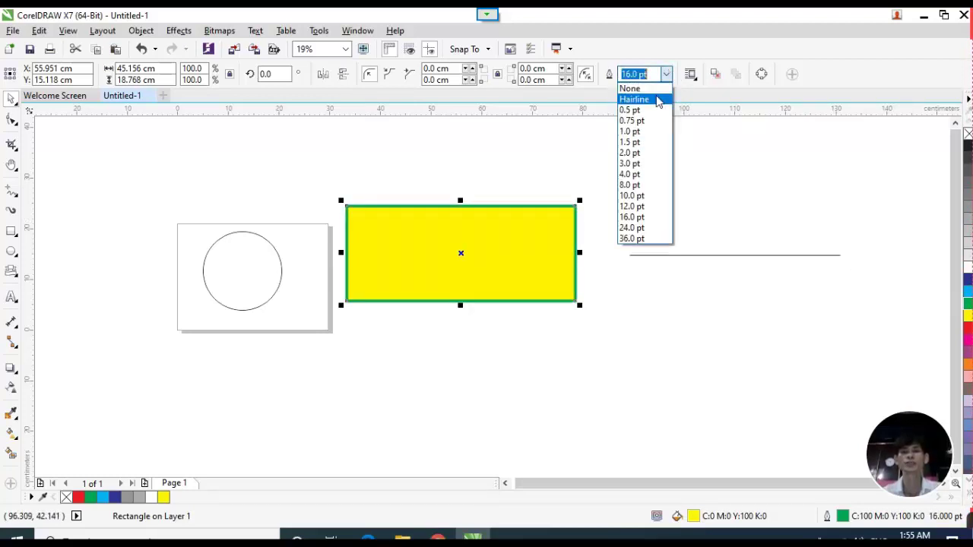
left_click(637, 217)
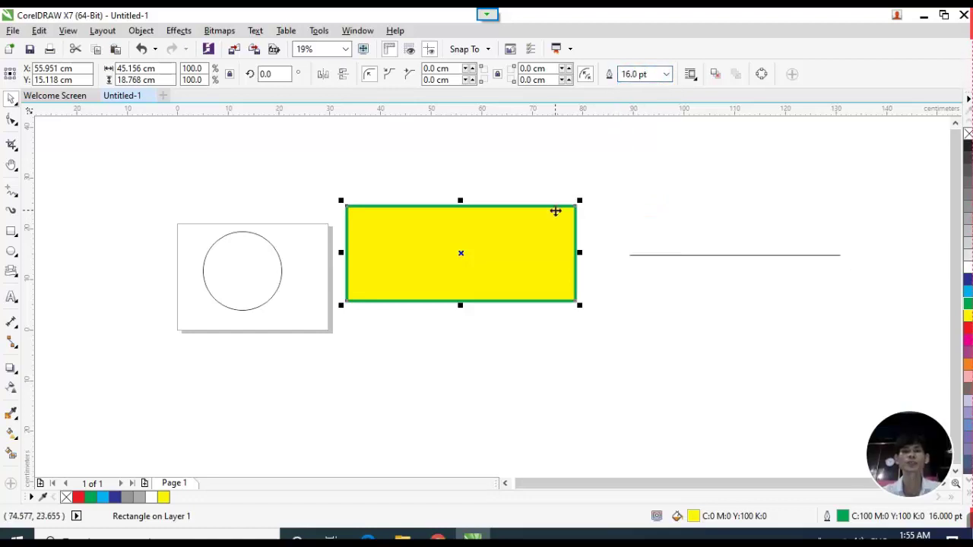
left_click(718, 256)
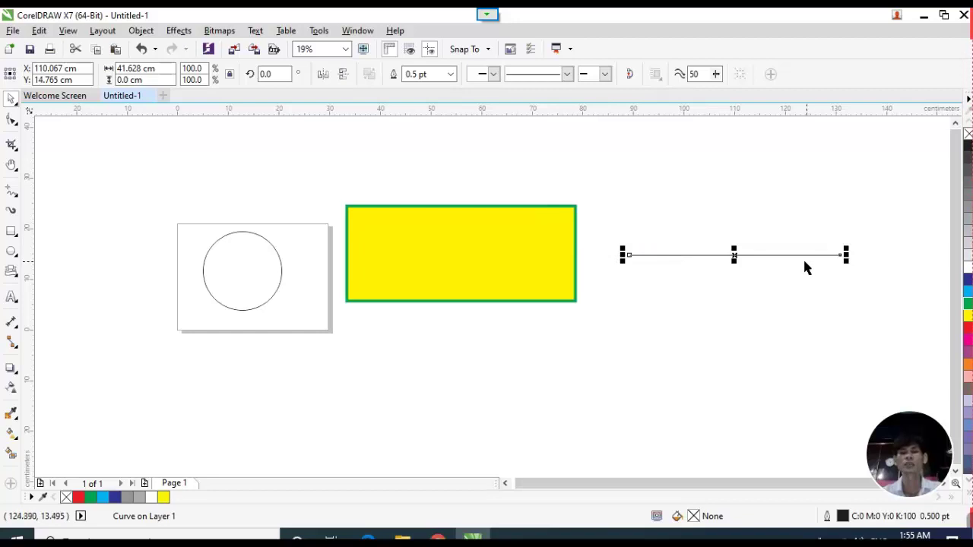
left_click(669, 342)
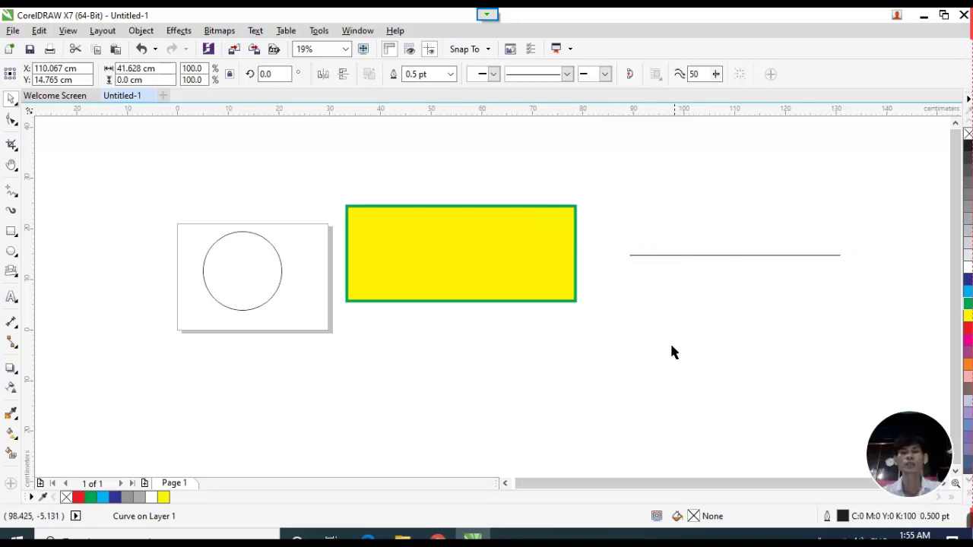
Fill the circle with red and give it a green outline 16 pt wide.
left_click(281, 268)
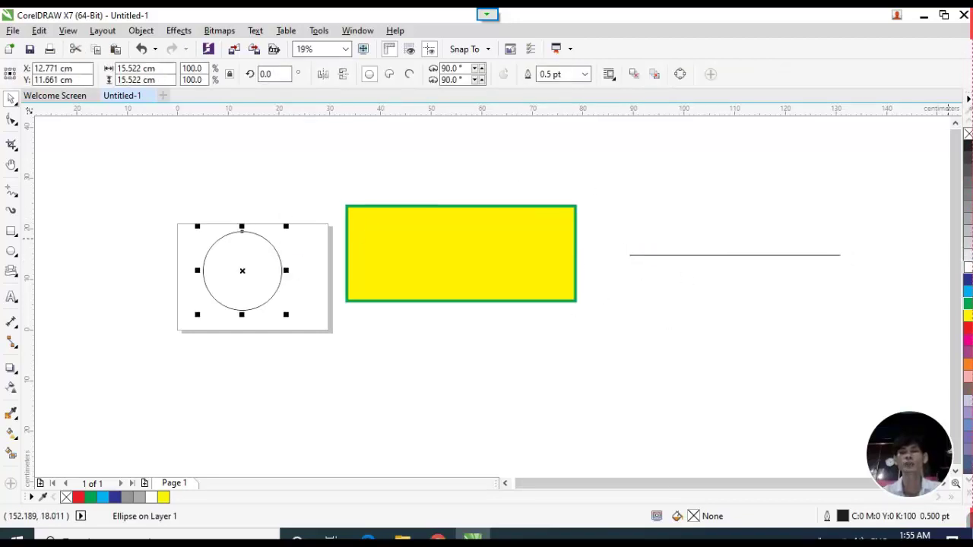
left_click(968, 329)
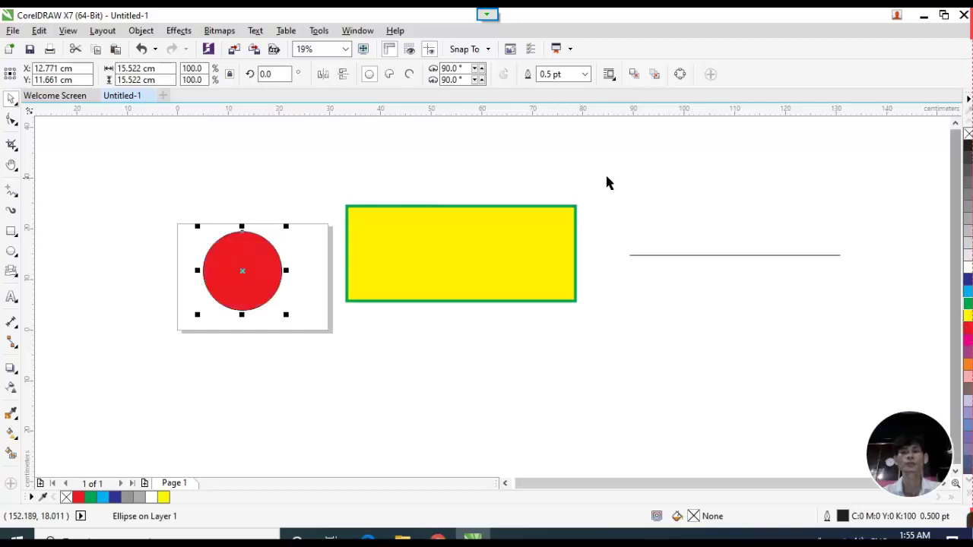
left_click(585, 74)
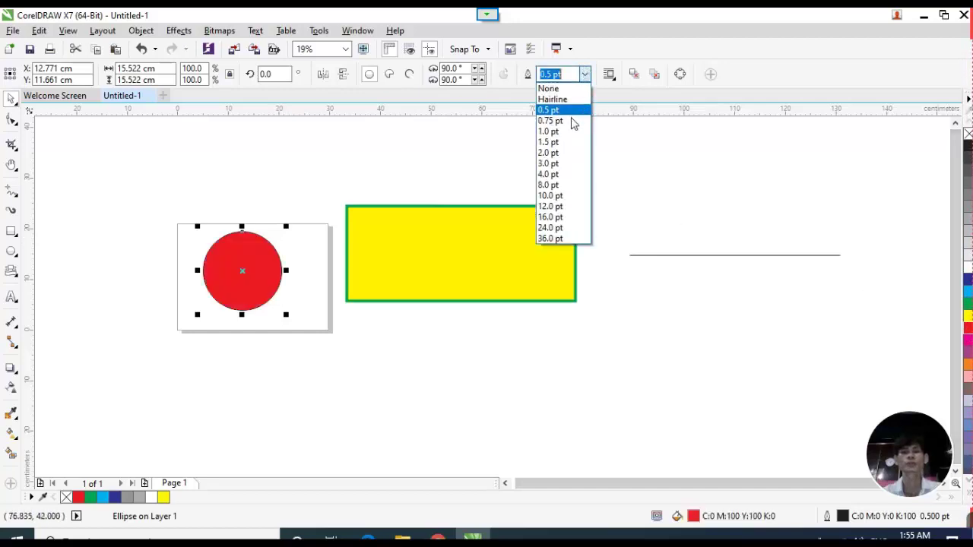
left_click(561, 216)
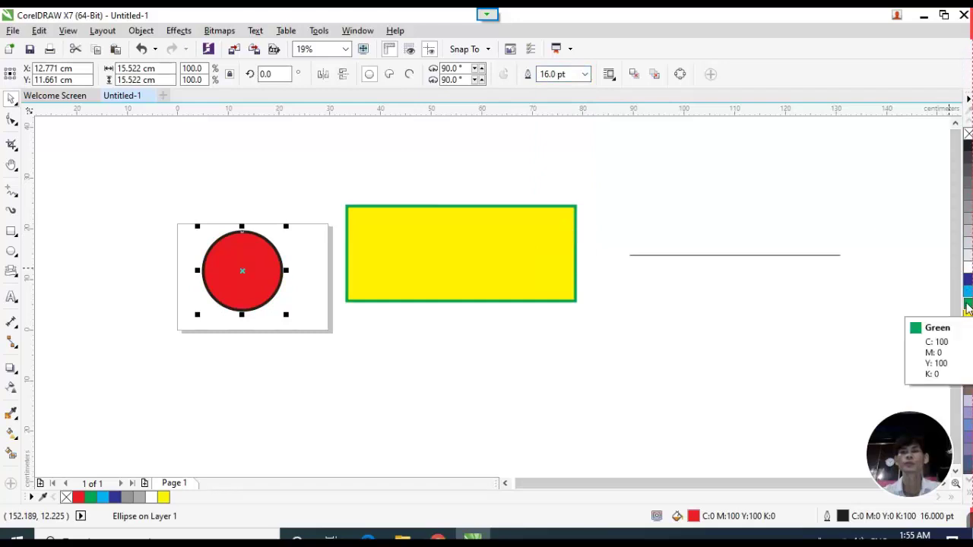
right_click(967, 304)
left_click(646, 200)
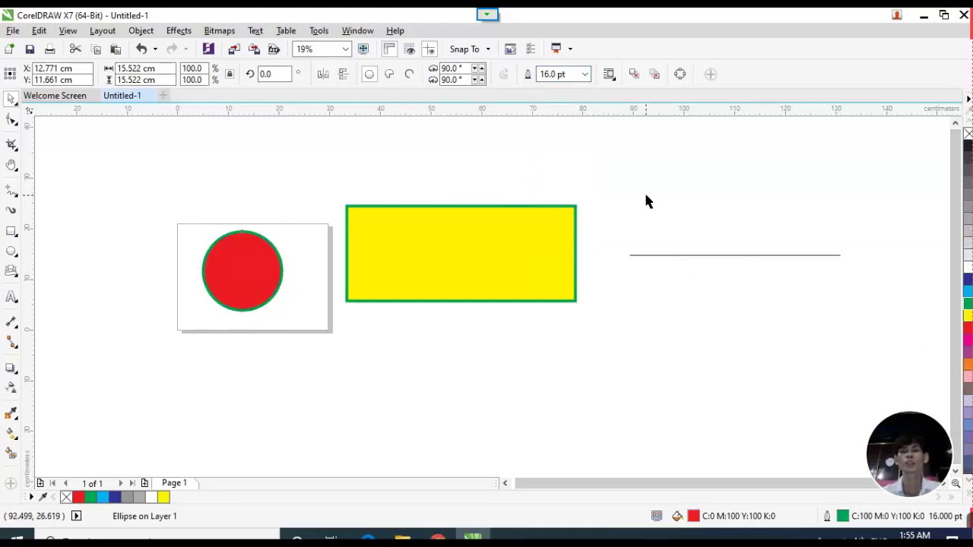
Colour the horizontal line green and set its outline width to 12 pt.
left_click(675, 256)
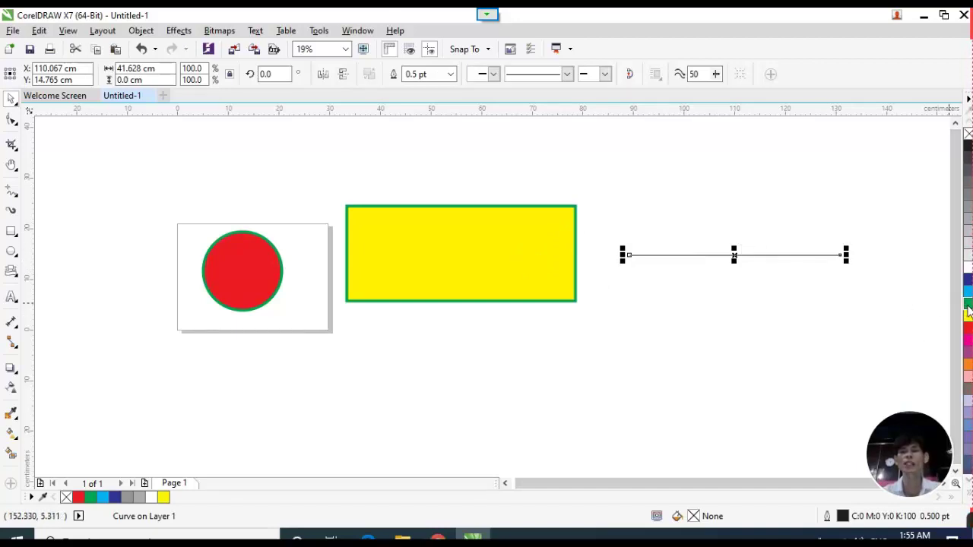
right_click(968, 304)
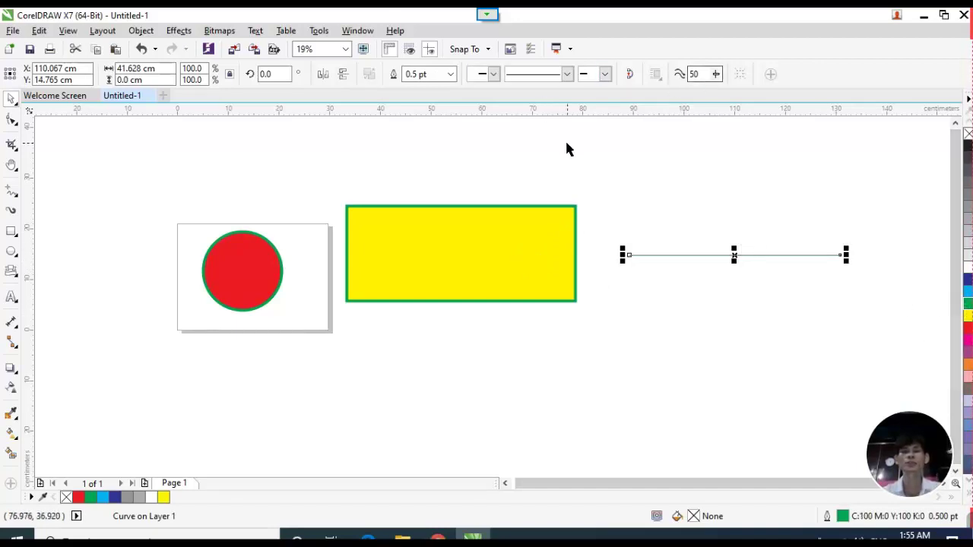
left_click(452, 75)
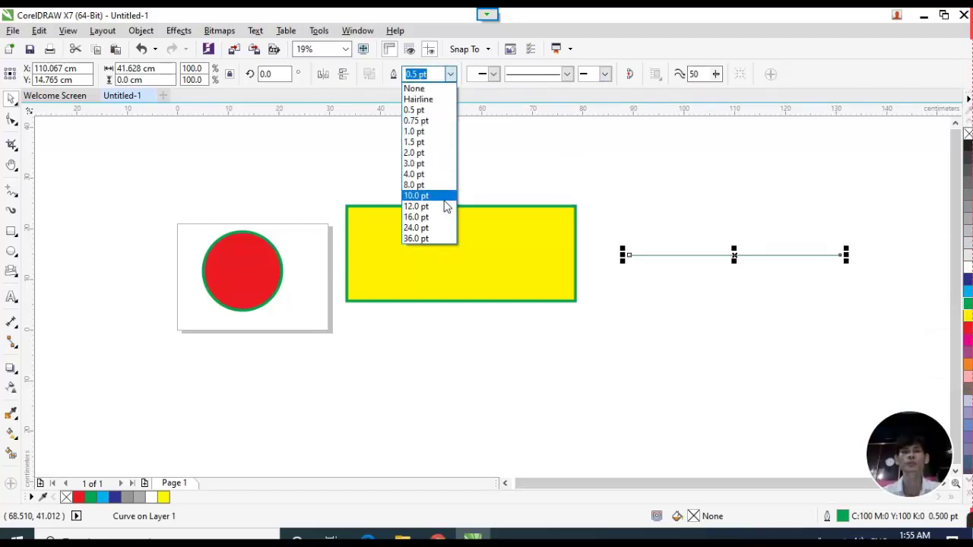
left_click(445, 206)
scroll(731, 223, "up", 2)
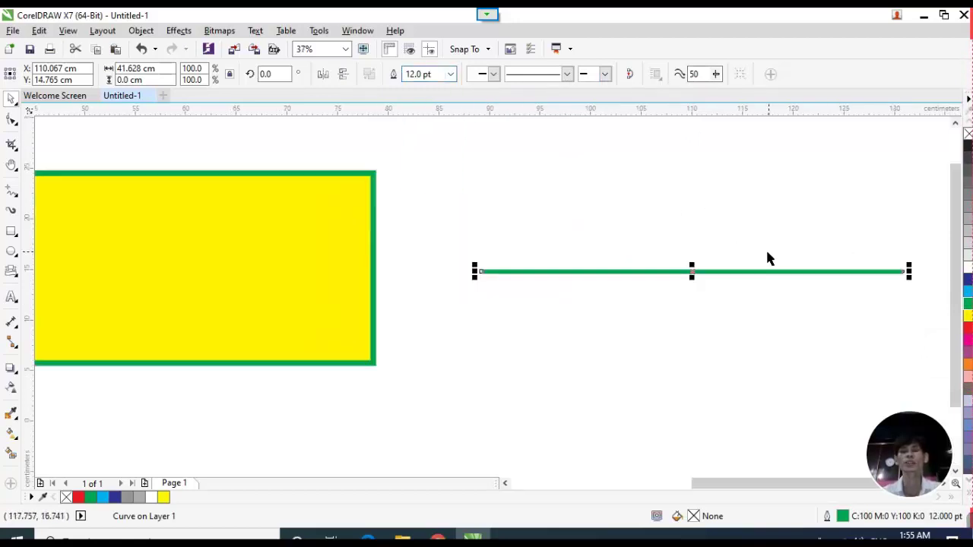
scroll(623, 263, "down", 2)
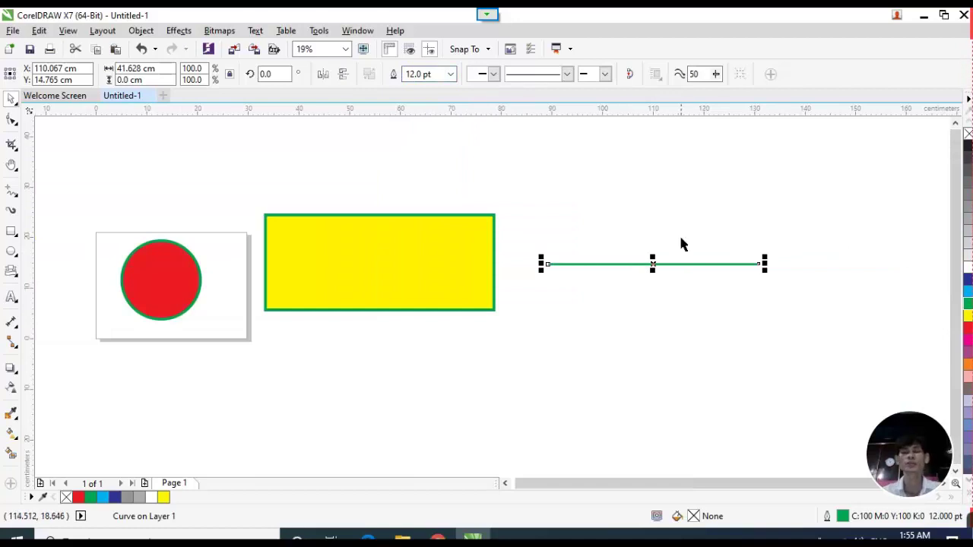
Increase the green line's outline width to 16 pt and deselect it.
left_click(451, 74)
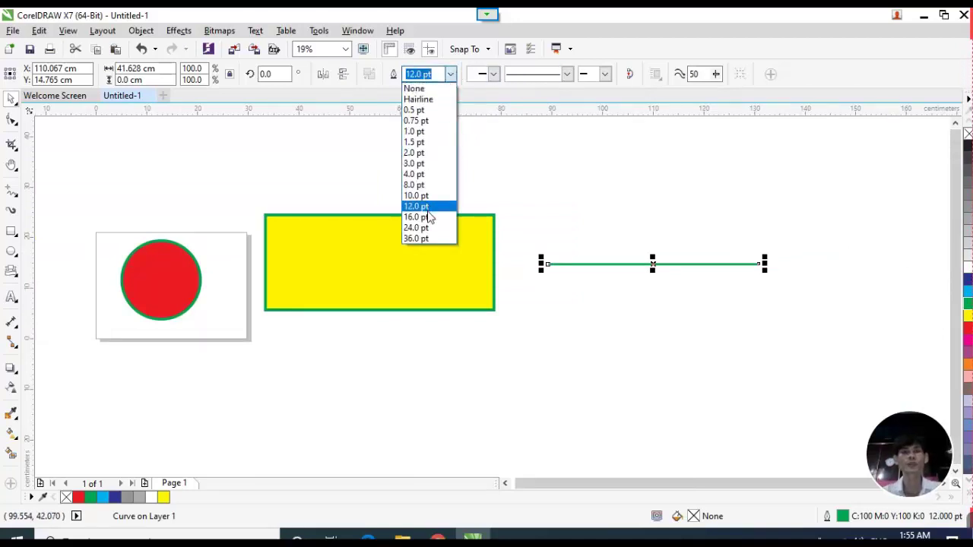
left_click(430, 218)
left_click(695, 198)
left_click(680, 263)
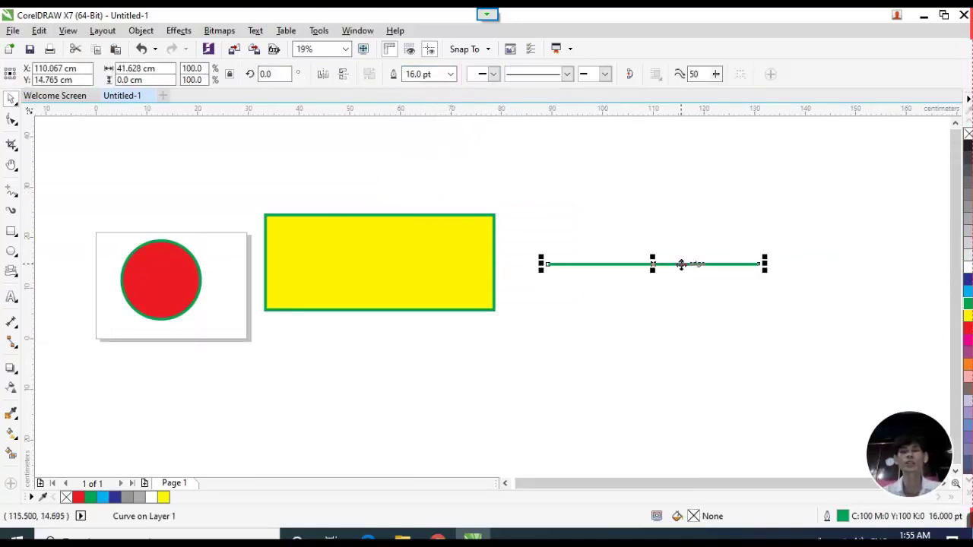
left_click(521, 181)
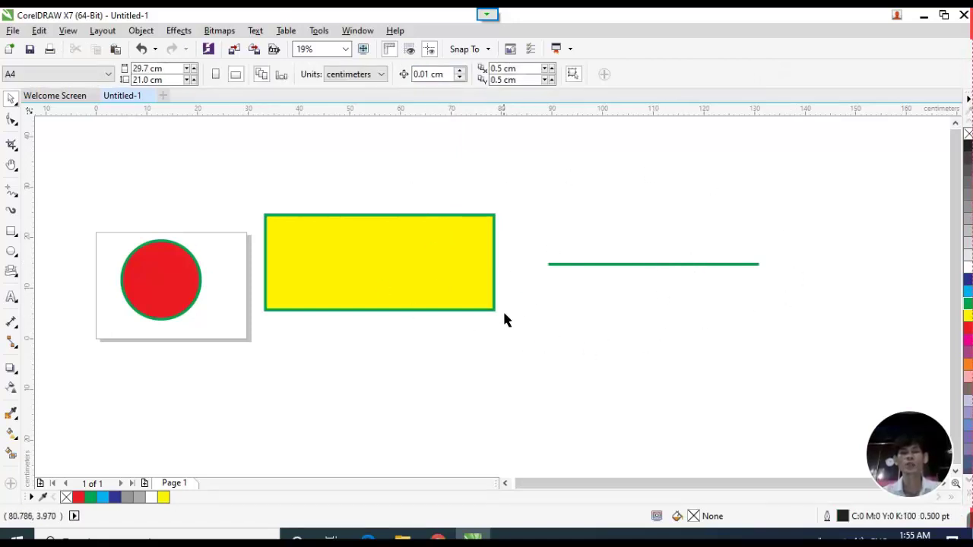
Thicken the green line by setting its outline width to 36 pt.
left_click(646, 266)
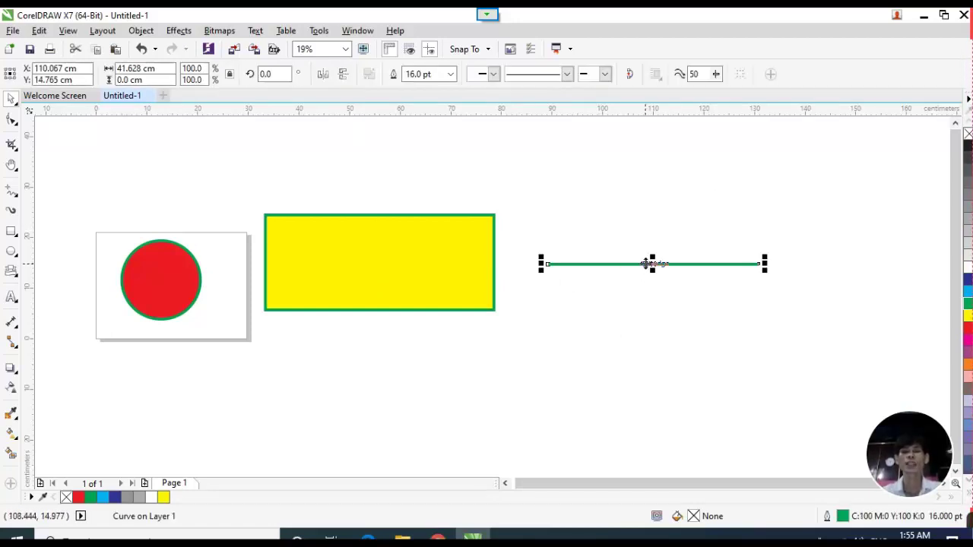
left_click(456, 219)
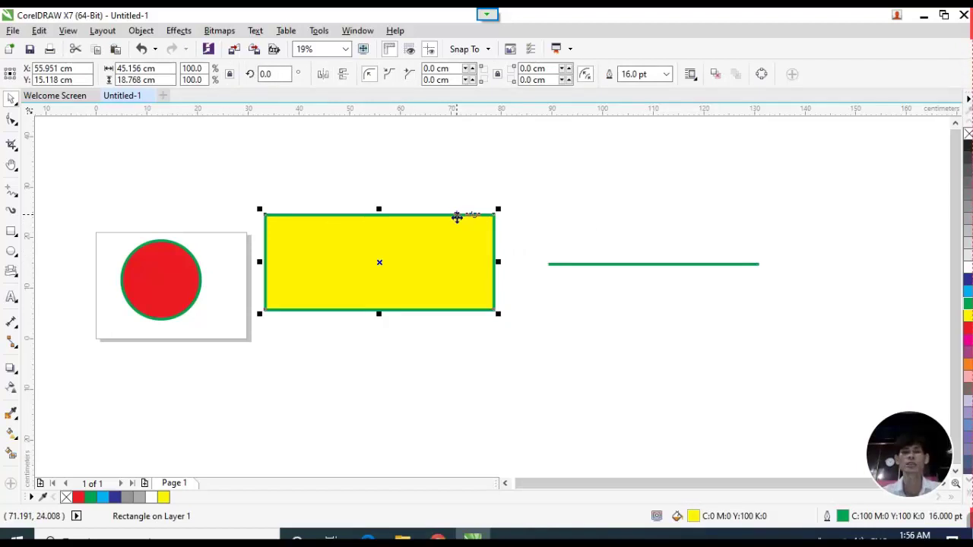
left_click(674, 282)
left_click(654, 264)
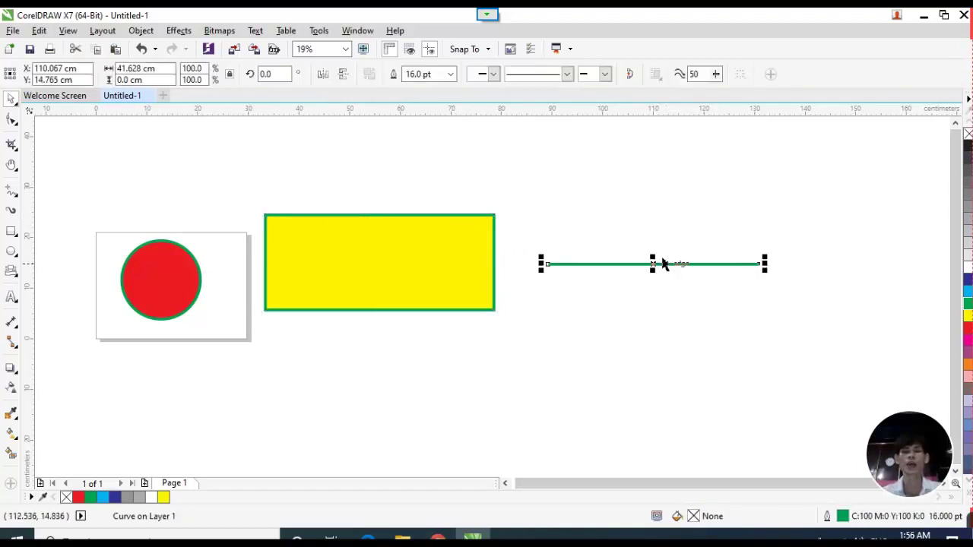
left_click(450, 74)
left_click(417, 240)
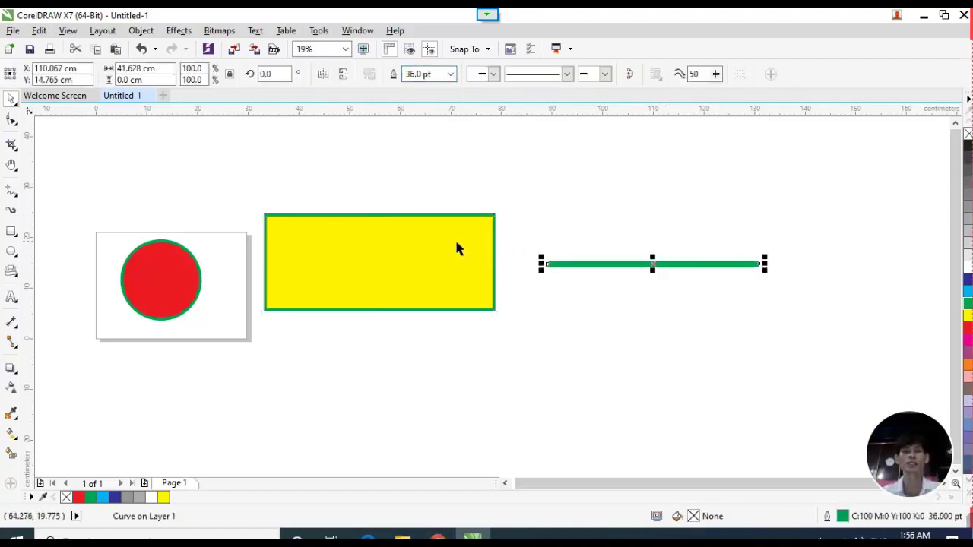
left_click(619, 219)
Try cyan and a light grey as the thick line's outline colour and settle on 50% black.
left_click_drag(524, 228, 787, 304)
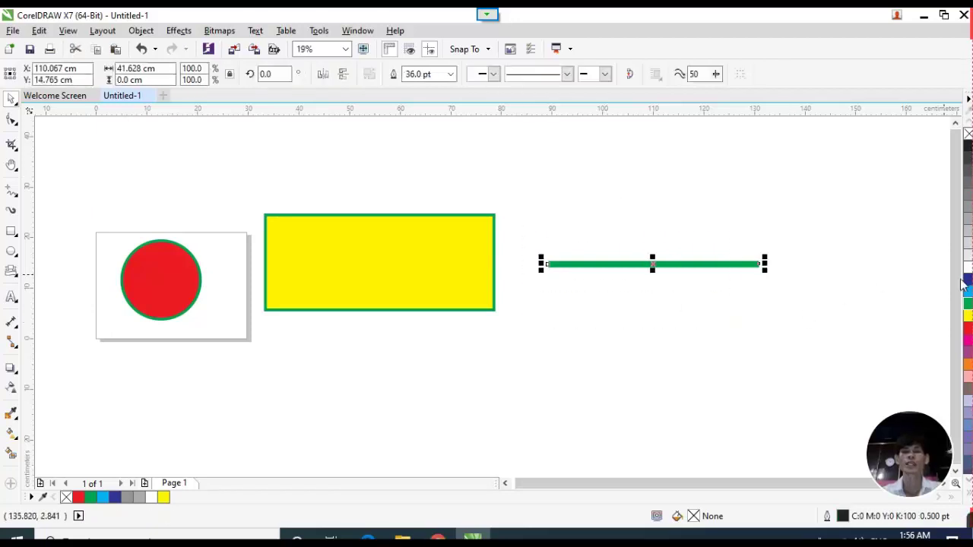
right_click(967, 294)
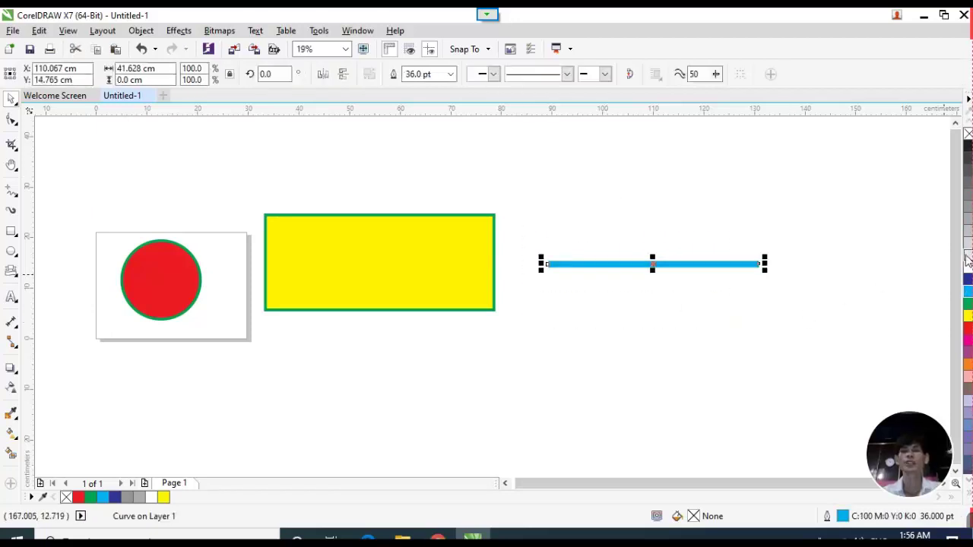
right_click(968, 254)
right_click(967, 210)
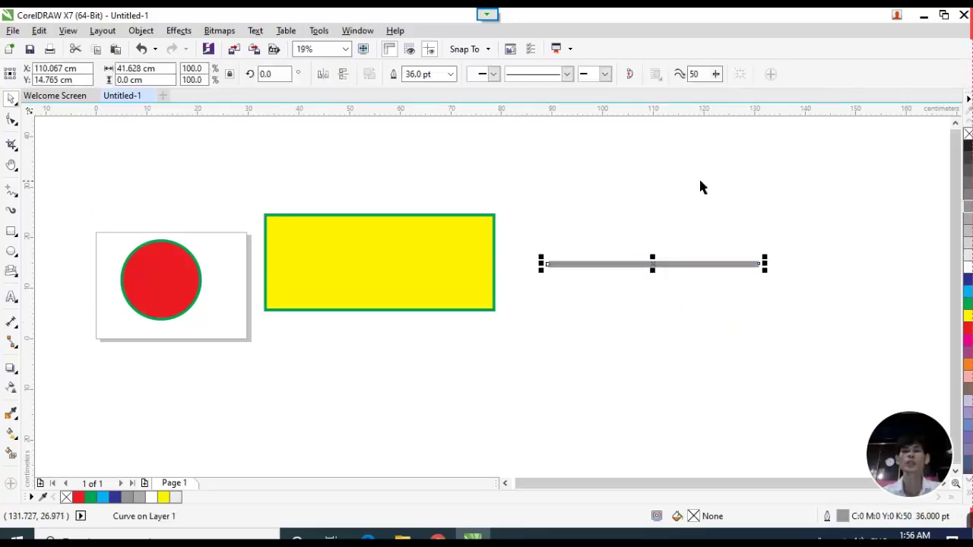
left_click(699, 179)
Shift the grey line slightly towards the rectangle and place a duplicate of it above and to the right.
left_click_drag(652, 265, 771, 208)
left_click(677, 256)
left_click_drag(687, 268, 659, 264)
left_click_drag(729, 215, 753, 182)
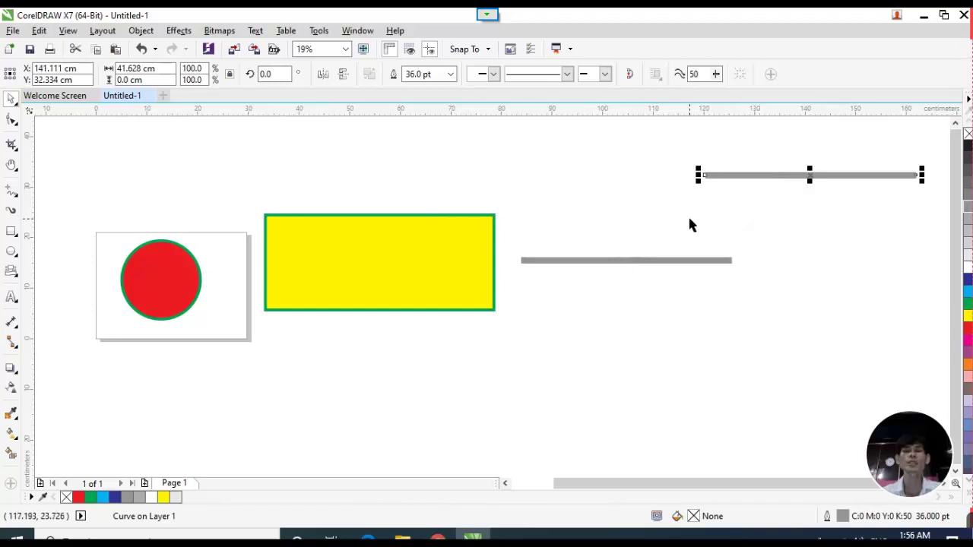
Convert the outline of the lower grey line, the one nearest the rectangle, to an object.
left_click(629, 262)
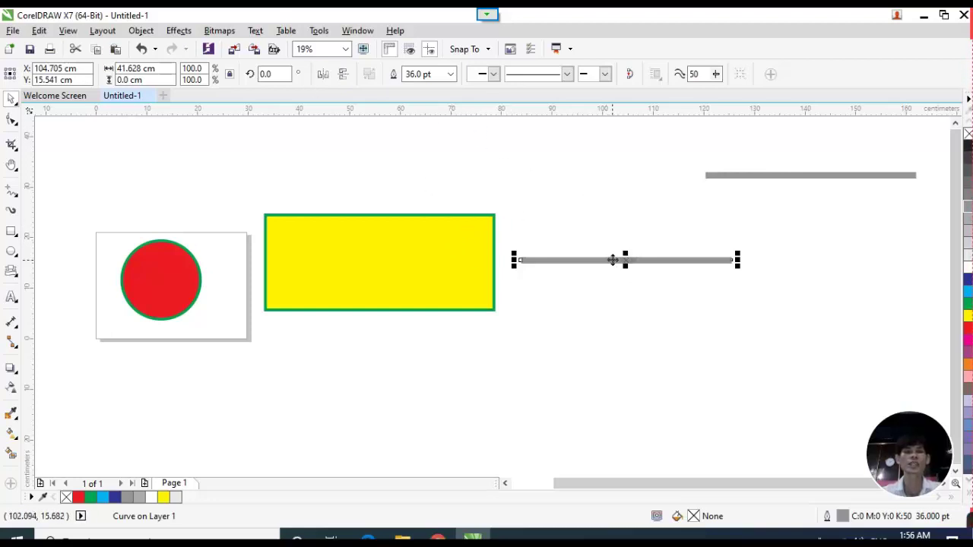
left_click(142, 31)
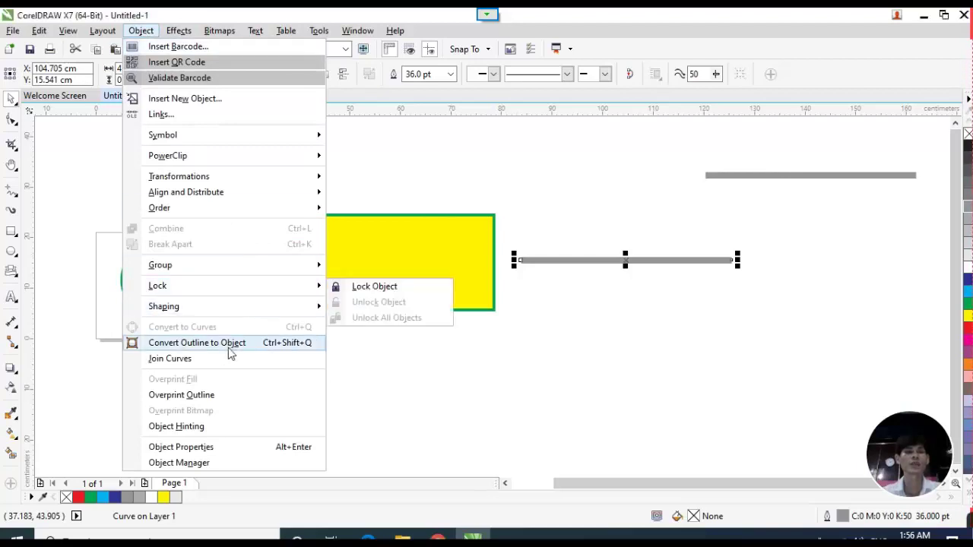
left_click(268, 343)
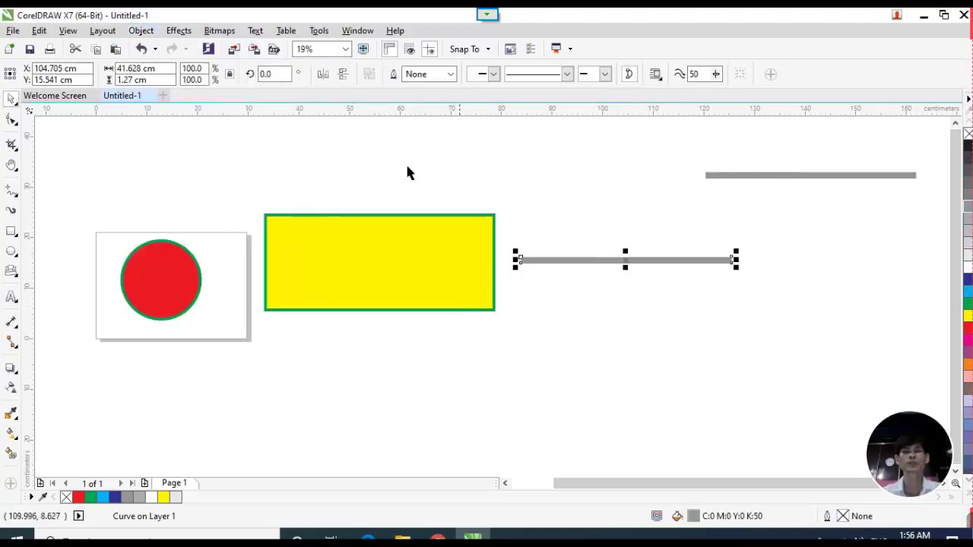
left_click(140, 31)
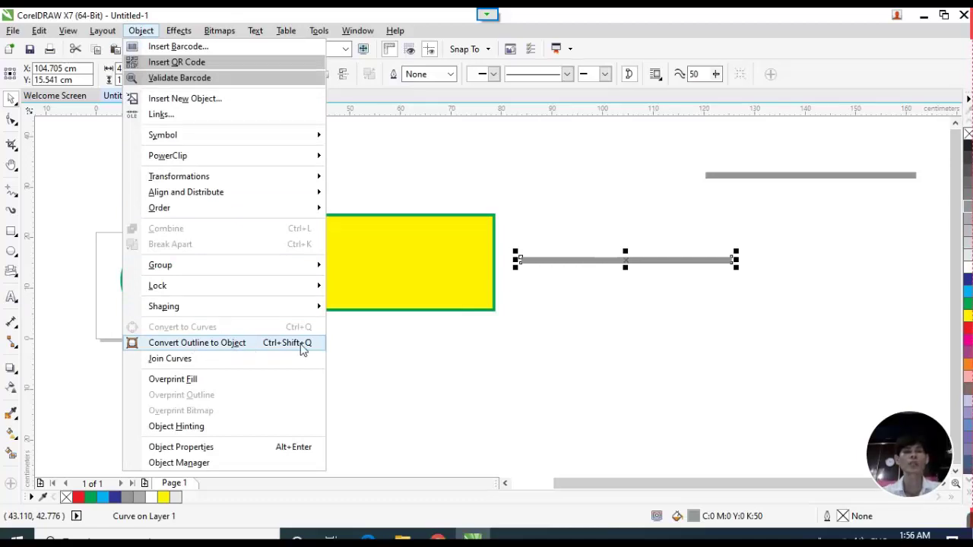
left_click(642, 336)
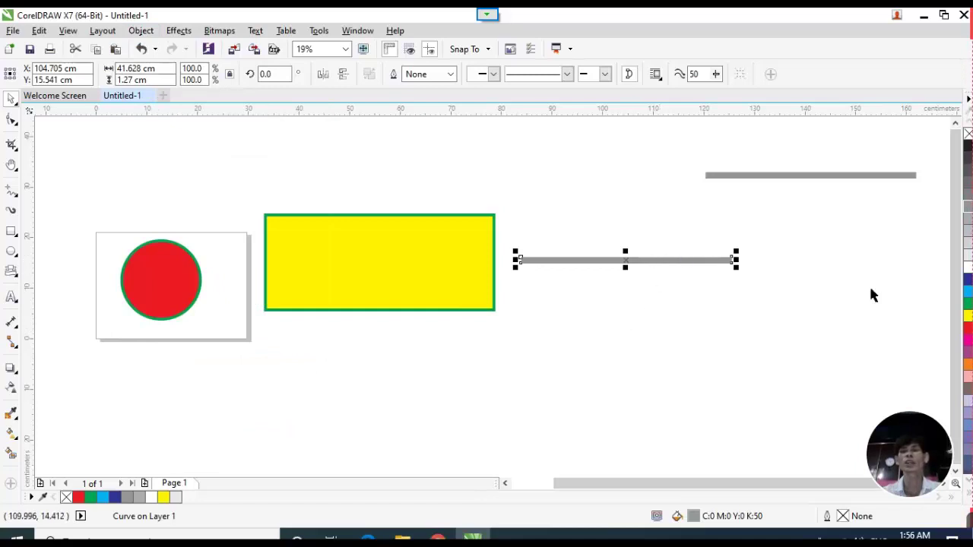
Give the converted line object a red fill and a green outline 16 pt wide.
left_click(968, 328)
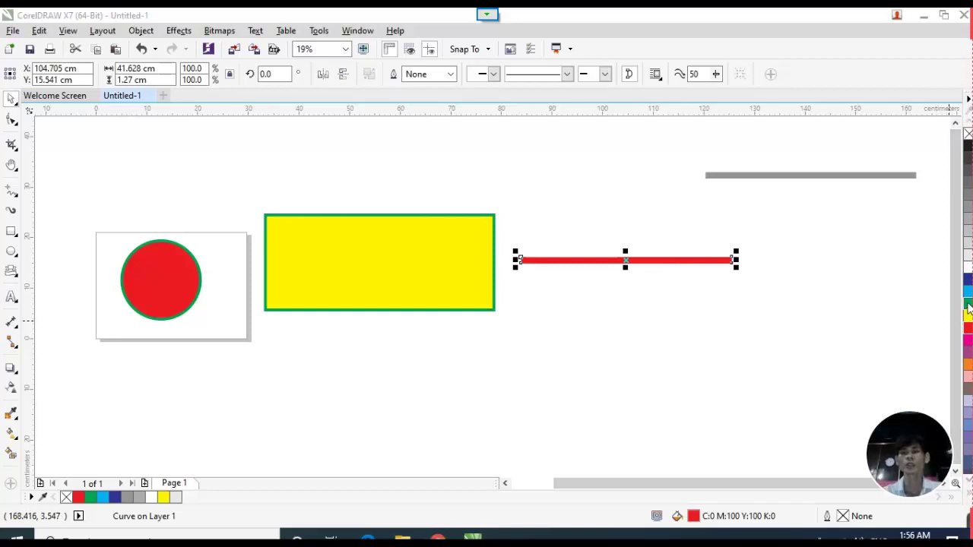
right_click(968, 304)
left_click(450, 73)
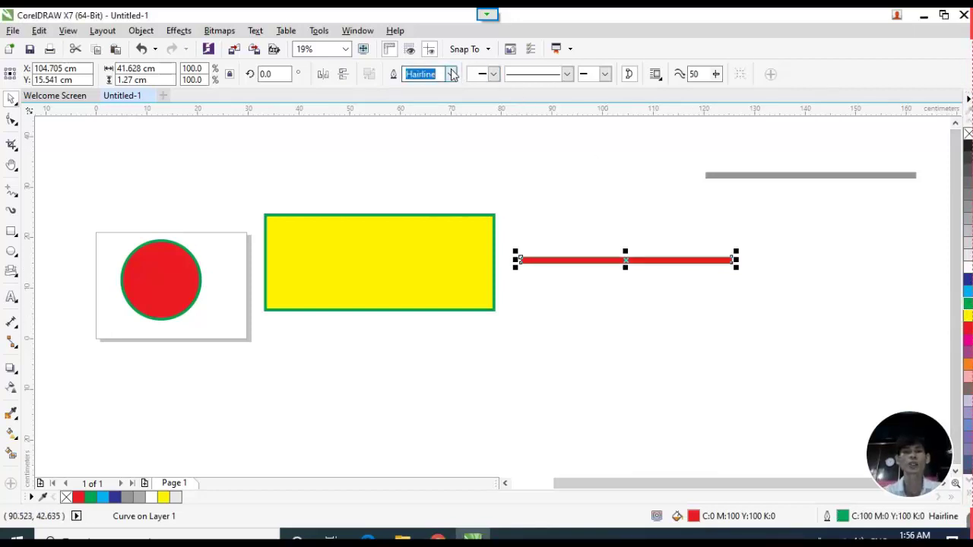
left_click(452, 74)
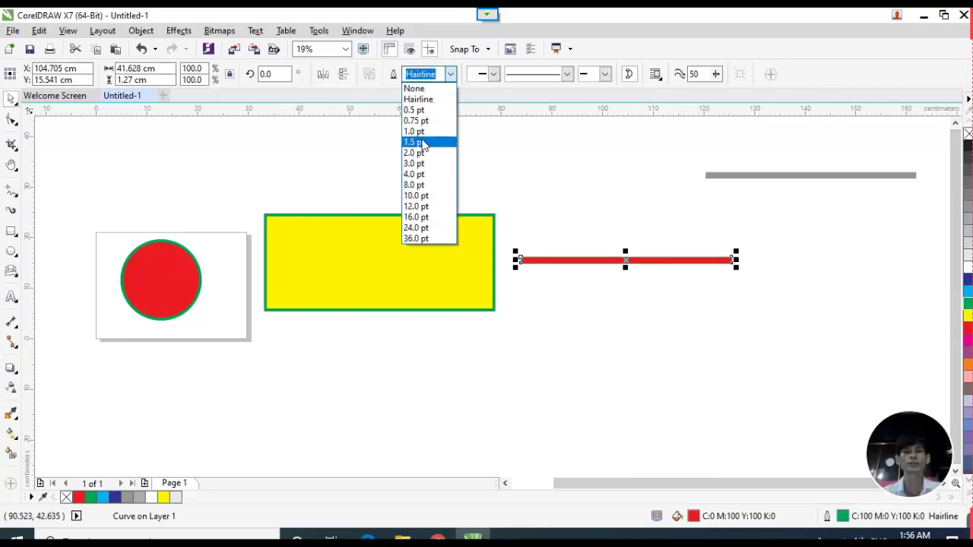
left_click(441, 216)
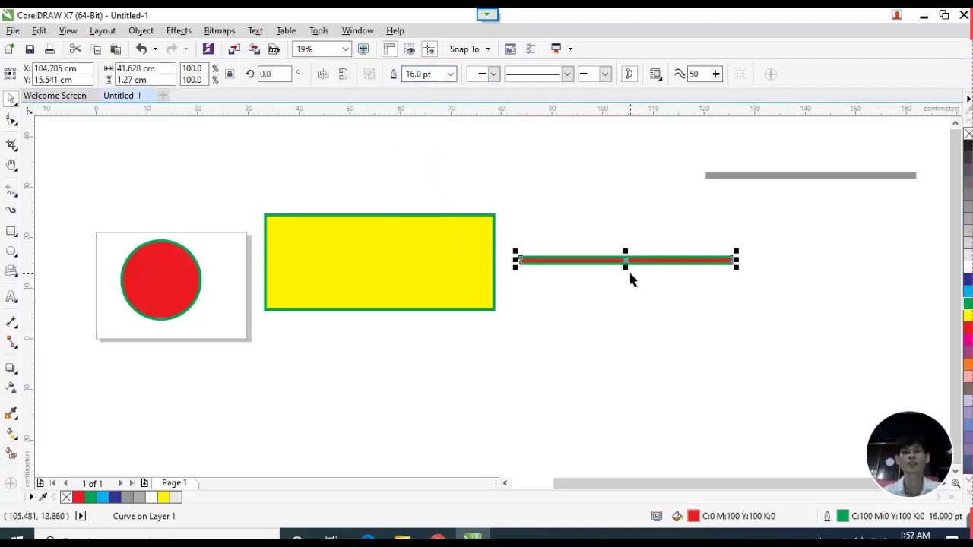
Stretch the red bar downward into a rectangle about 13 cm tall.
left_click_drag(628, 270, 628, 327)
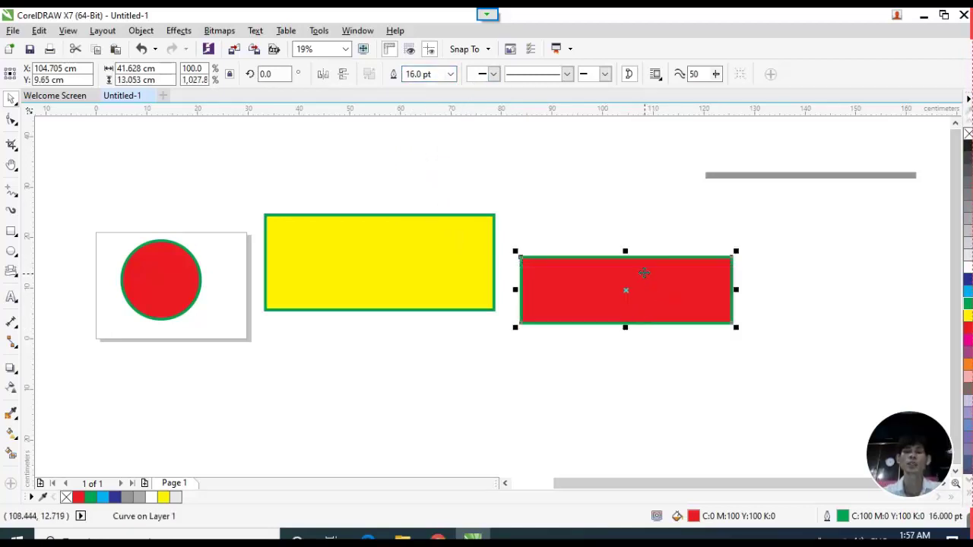
left_click(582, 190)
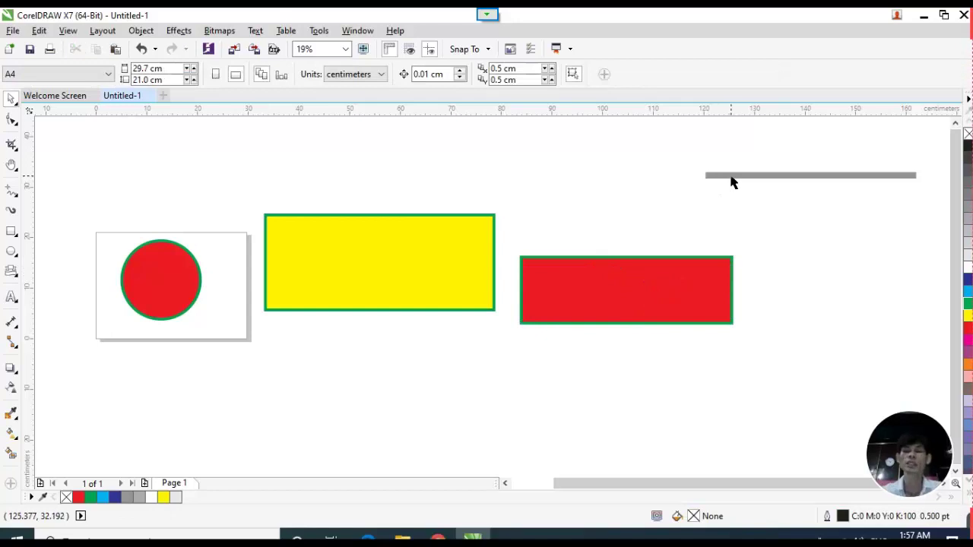
left_click(669, 277)
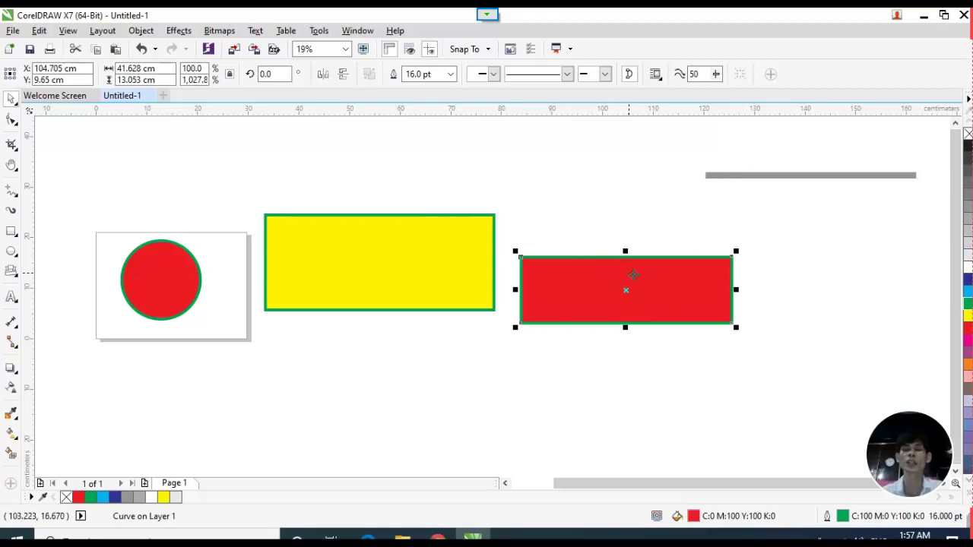
left_click(636, 185)
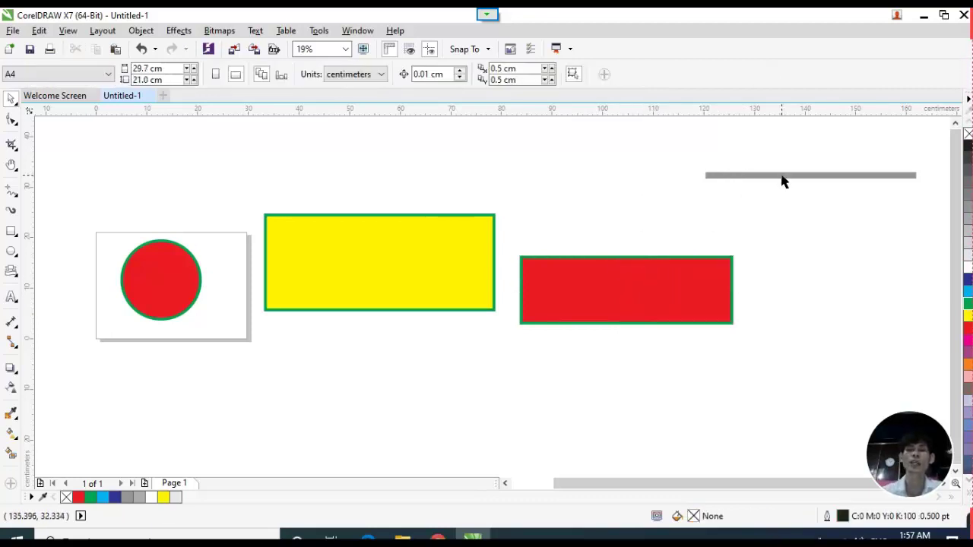
Move the grey line to the left and slightly up, above the red rectangle, and select the red rectangle.
left_click_drag(780, 175, 702, 158)
left_click(689, 194)
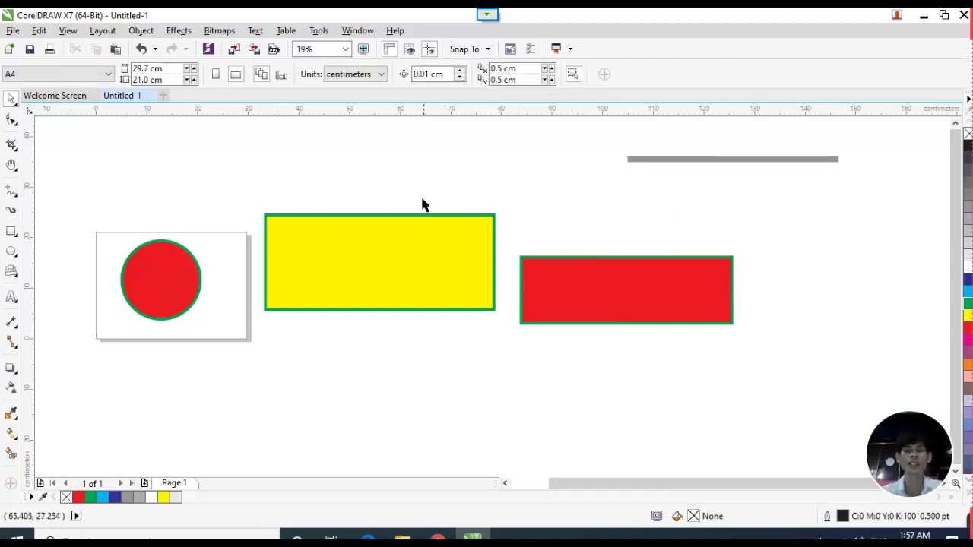
left_click_drag(455, 177, 763, 405)
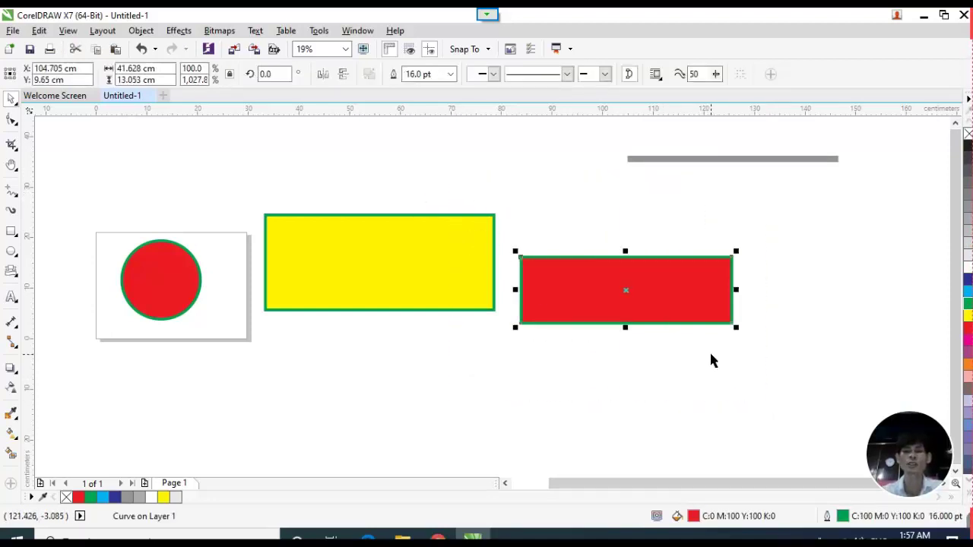
left_click(709, 352)
left_click(647, 296)
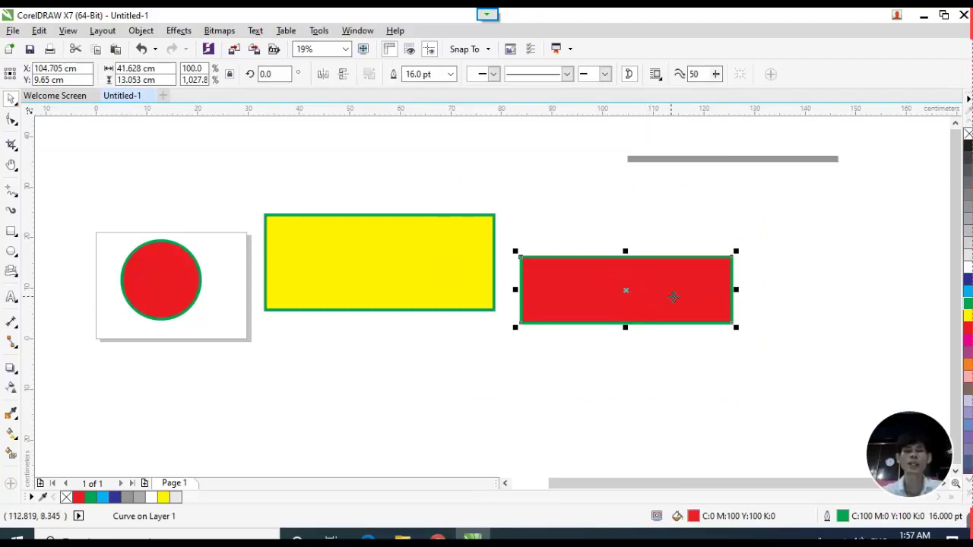
Narrow the yellow rectangle from its right side and the red one to about 26 cm, placing the red one close beside the yellow.
left_click(471, 267)
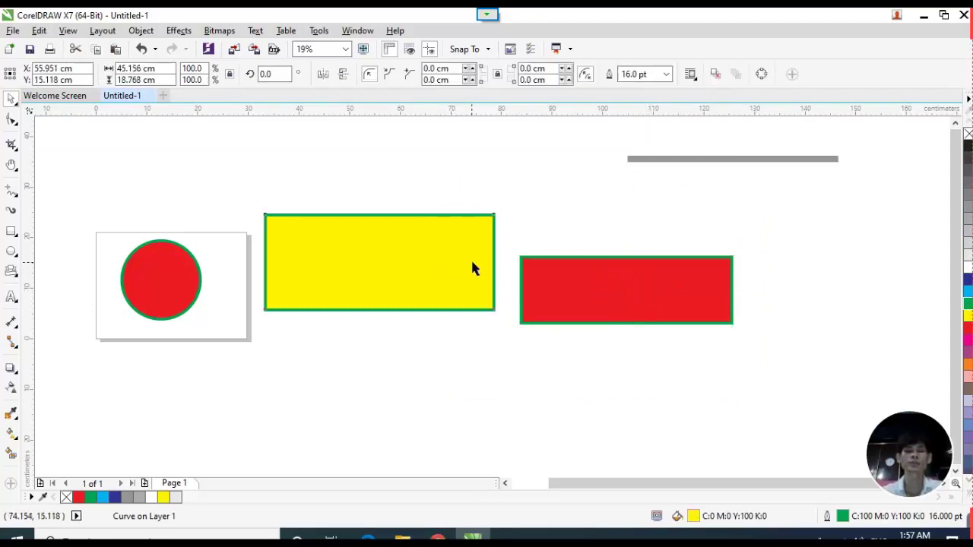
left_click_drag(497, 263, 420, 263)
left_click(723, 283)
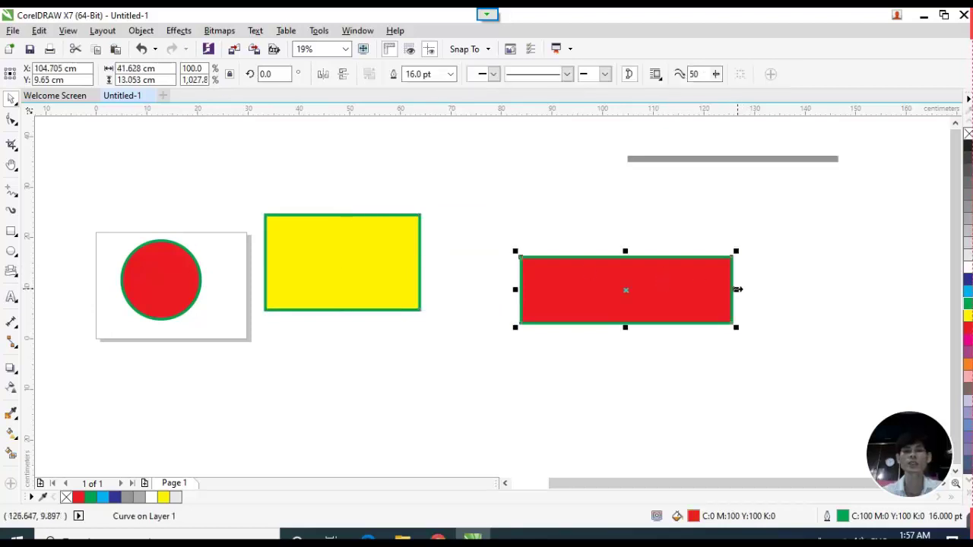
left_click_drag(736, 289, 520, 260)
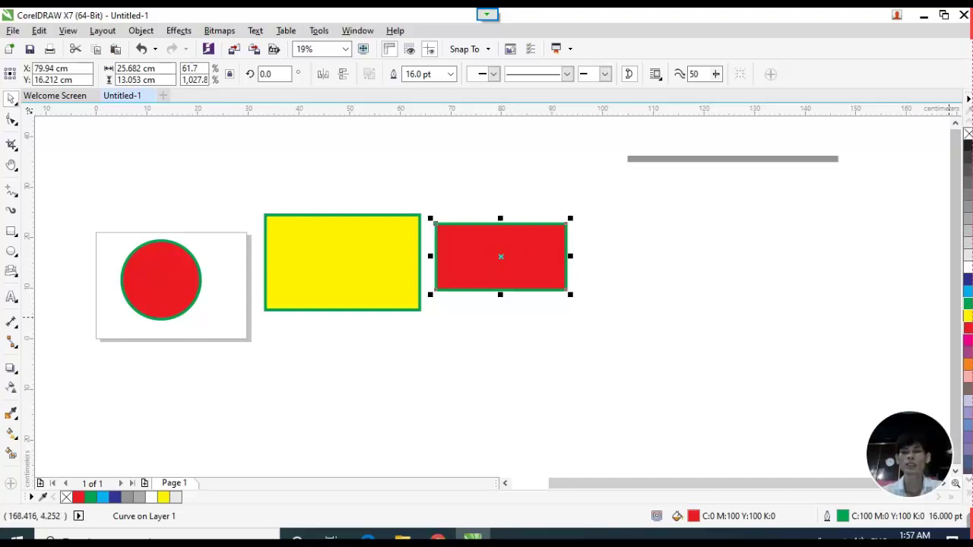
Fill the red rectangle with pink and look at its fill settings without editing them.
left_click(968, 378)
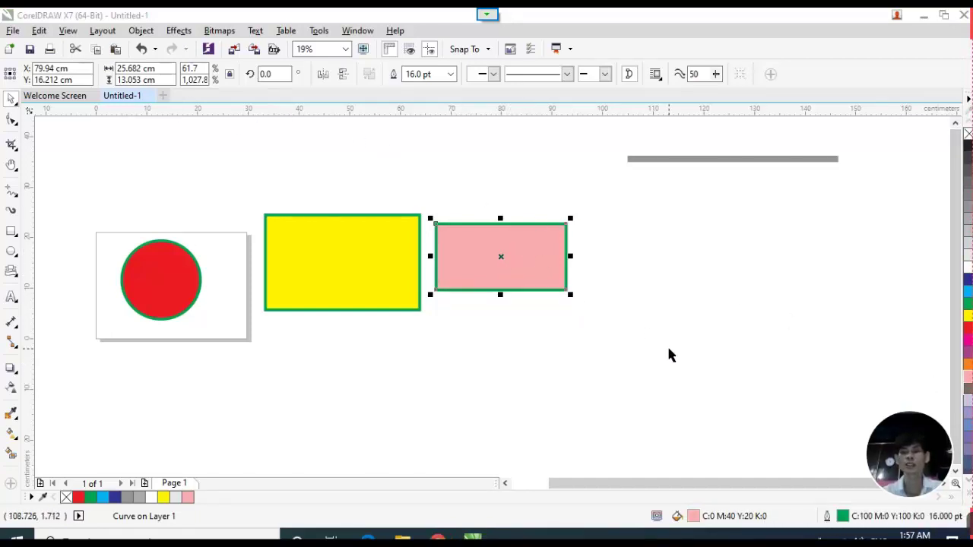
right_click(542, 250)
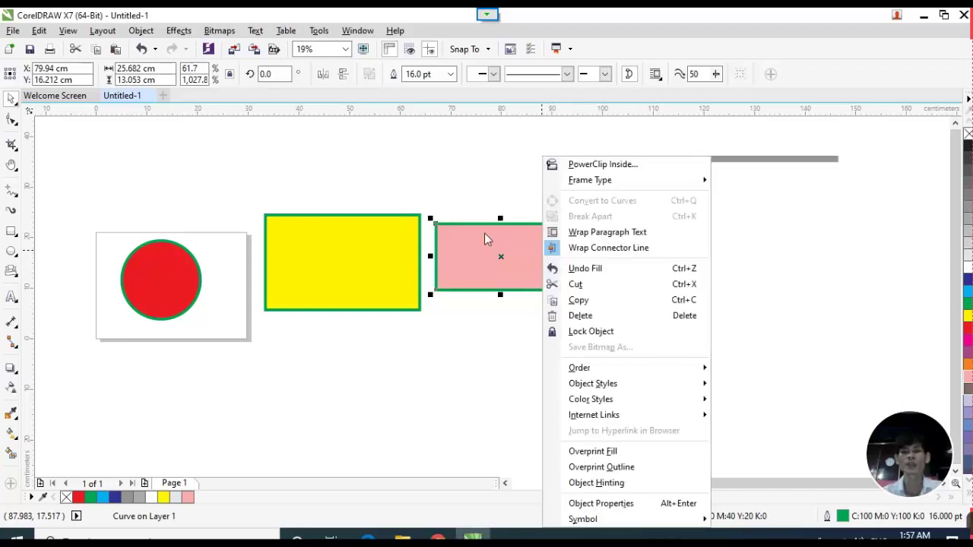
left_click(482, 231)
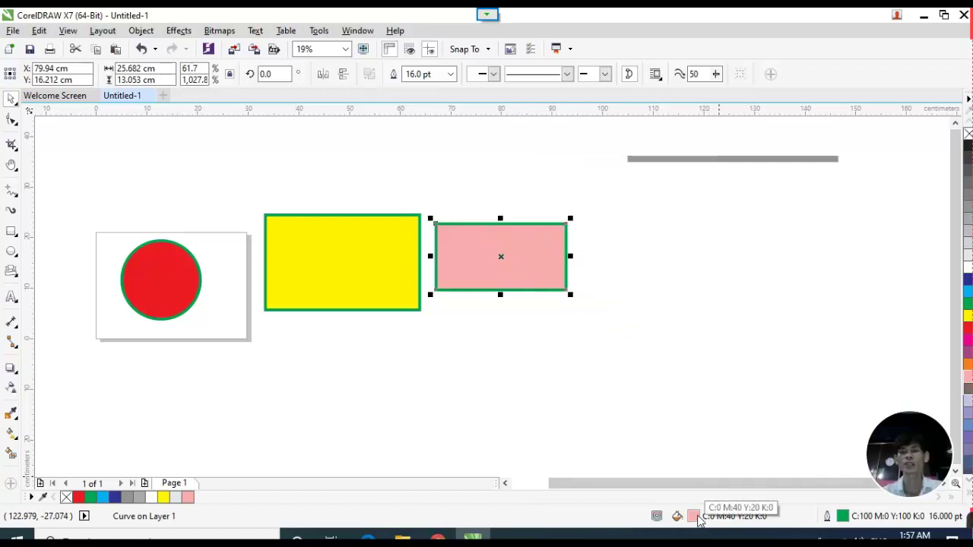
double_click(693, 516)
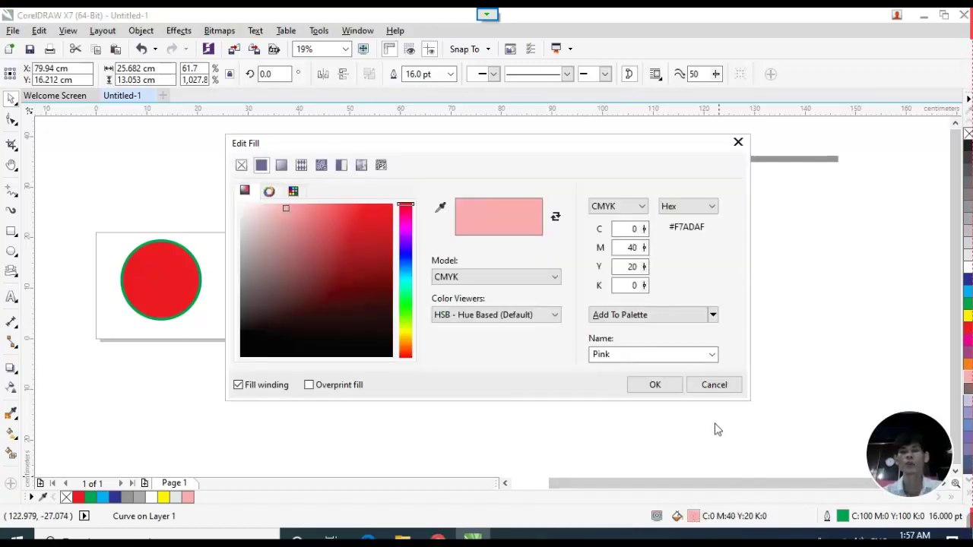
left_click(738, 142)
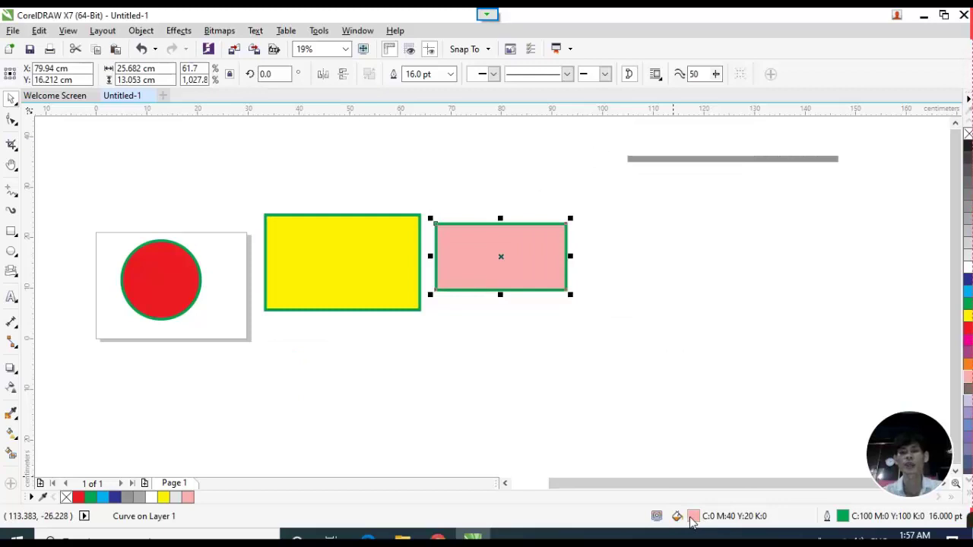
Open the pink rectangle's fill for editing and try a dark red with cyan set to 19.
double_click(693, 516)
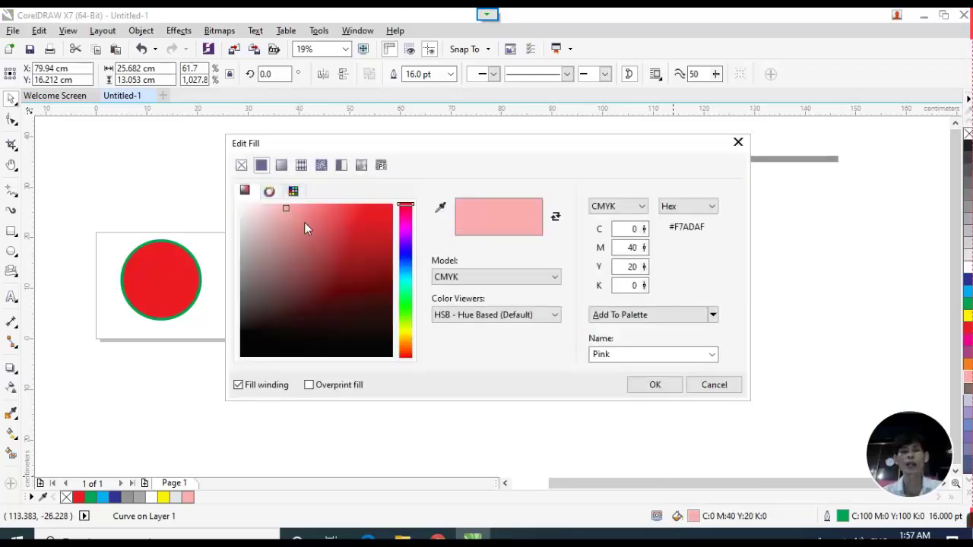
left_click_drag(304, 228, 367, 250)
double_click(634, 229)
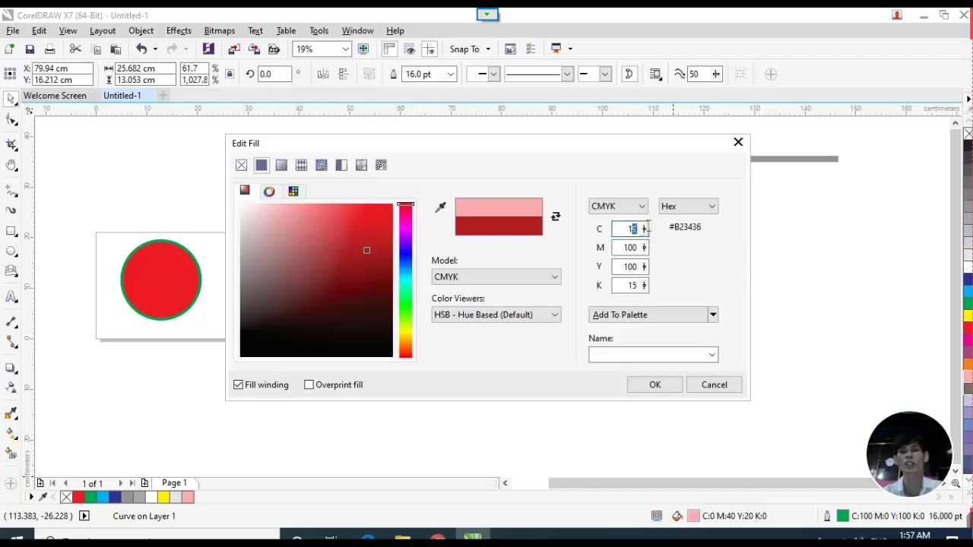
type("9")
key("Tab")
key("Tab")
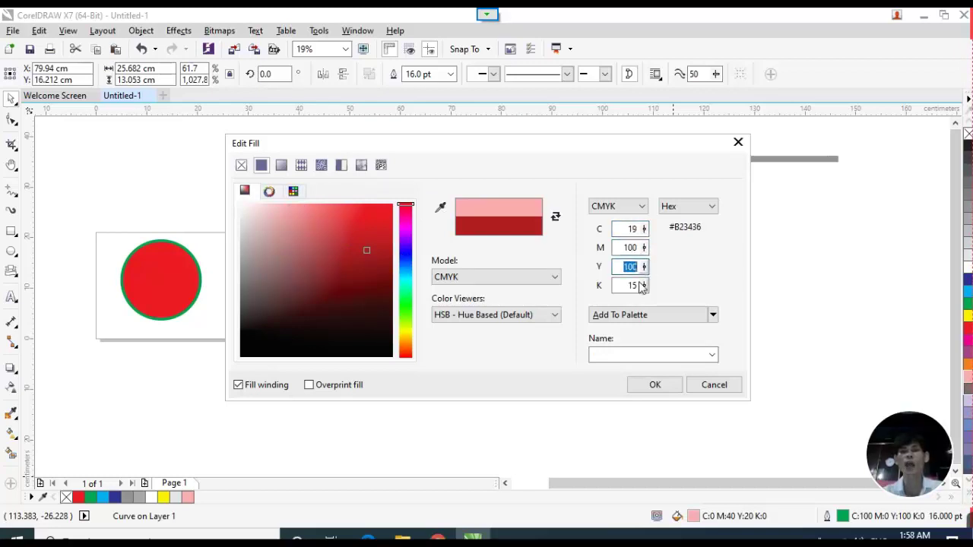
key("Tab")
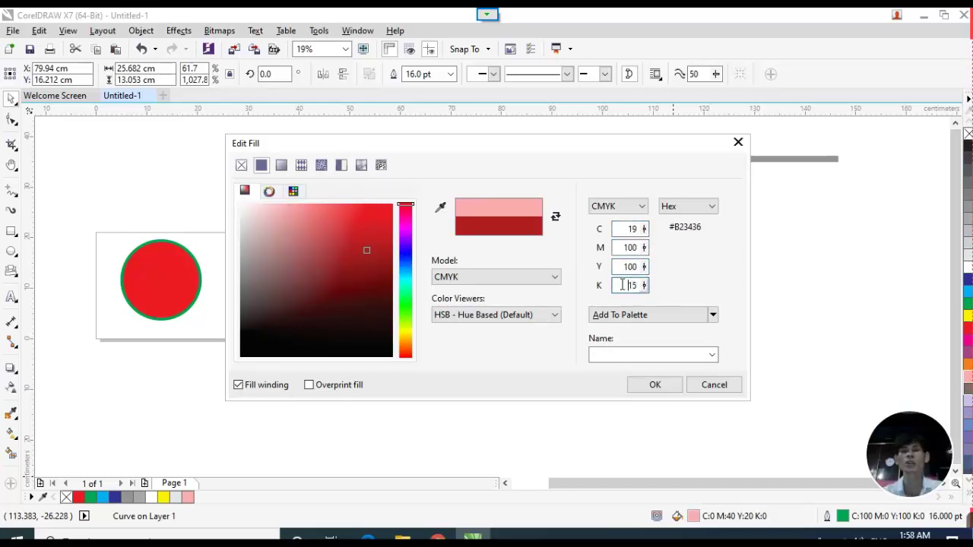
Set the rectangle's fill to C 45, M 0, Y 0, K 0 and apply it.
double_click(633, 228)
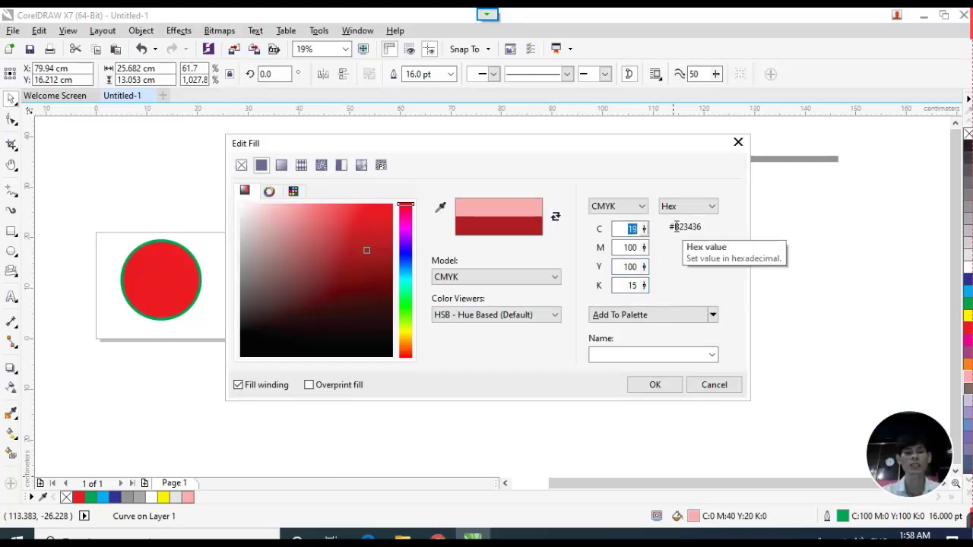
type("45")
key("Tab")
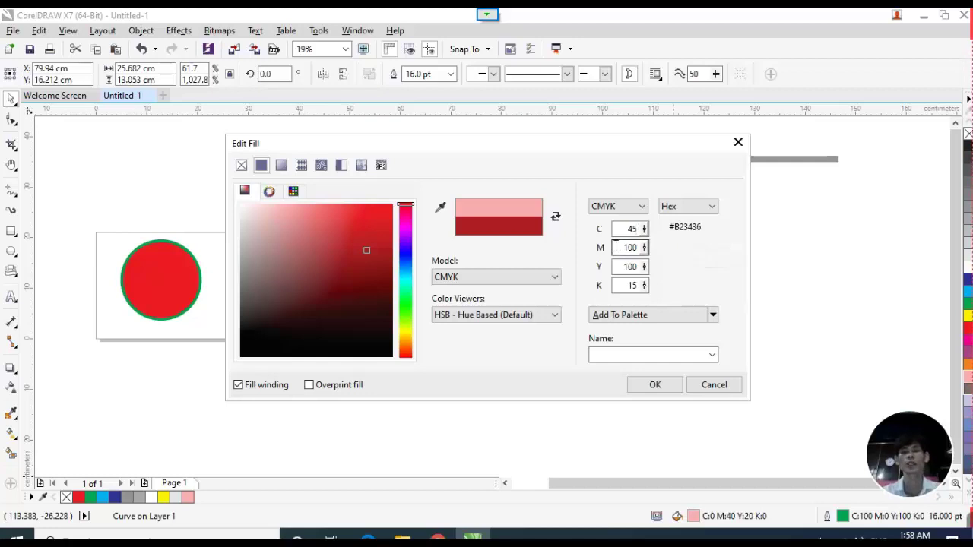
type("0")
key("Tab")
type("0")
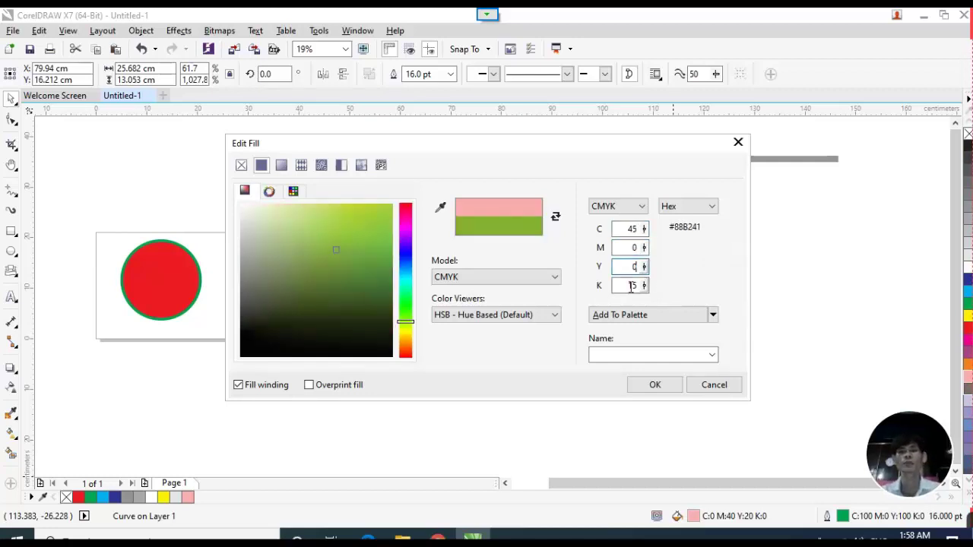
key("Tab")
type("0")
left_click(654, 385)
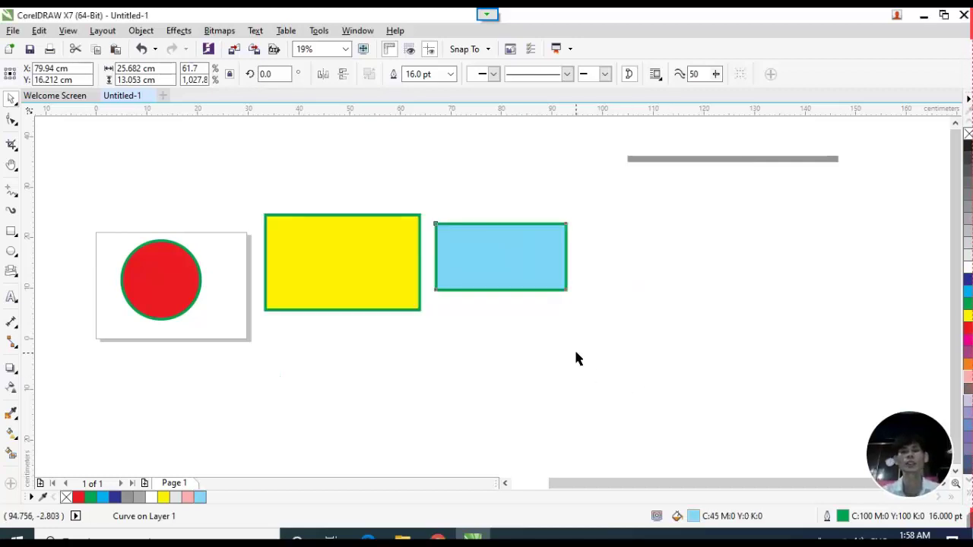
Deepen the light blue rectangle's fill by setting its cyan value to 75, and deselect the rectangle.
double_click(693, 516)
double_click(632, 228)
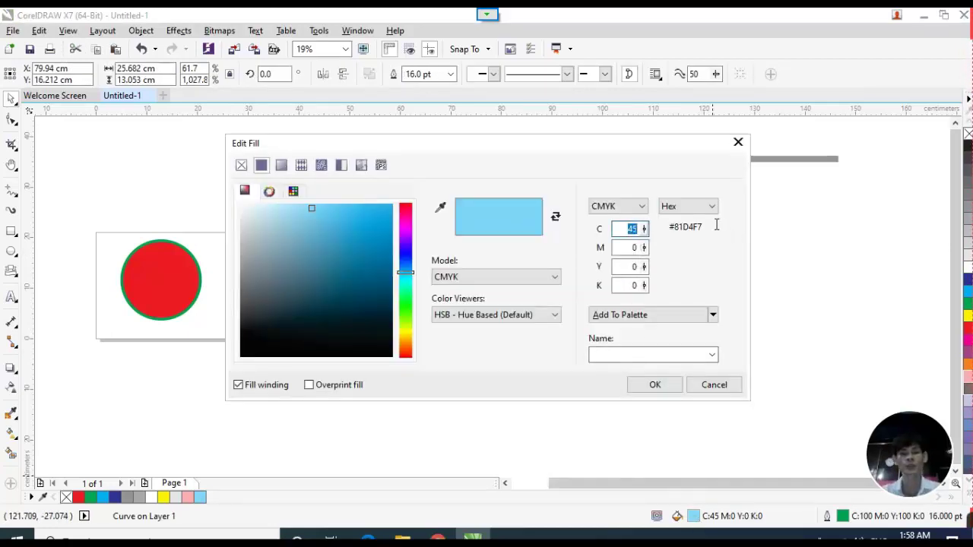
type("75")
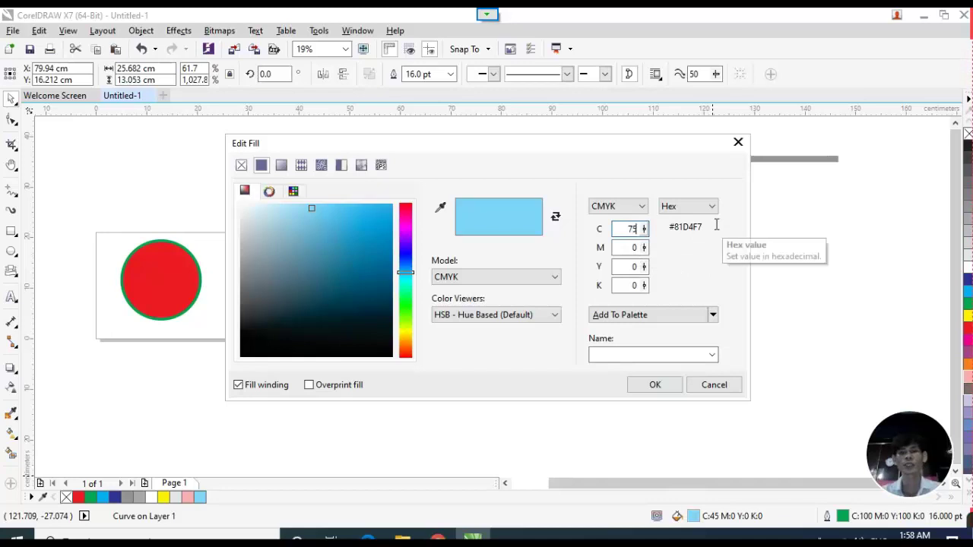
left_click(655, 384)
left_click(580, 276)
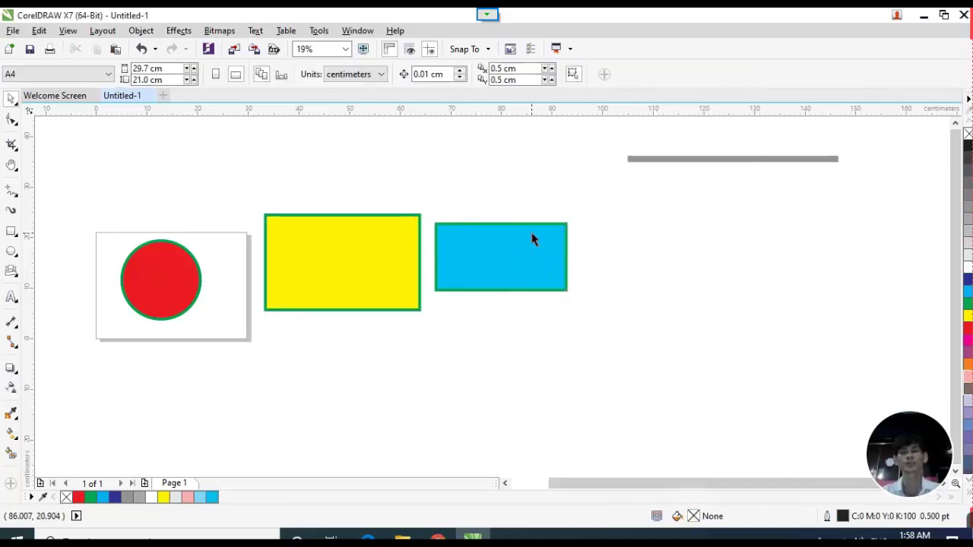
Examine the blue rectangle up close and its Outline Pen settings, leaving them unchanged.
scroll(532, 240, "up", 2)
left_click(535, 242)
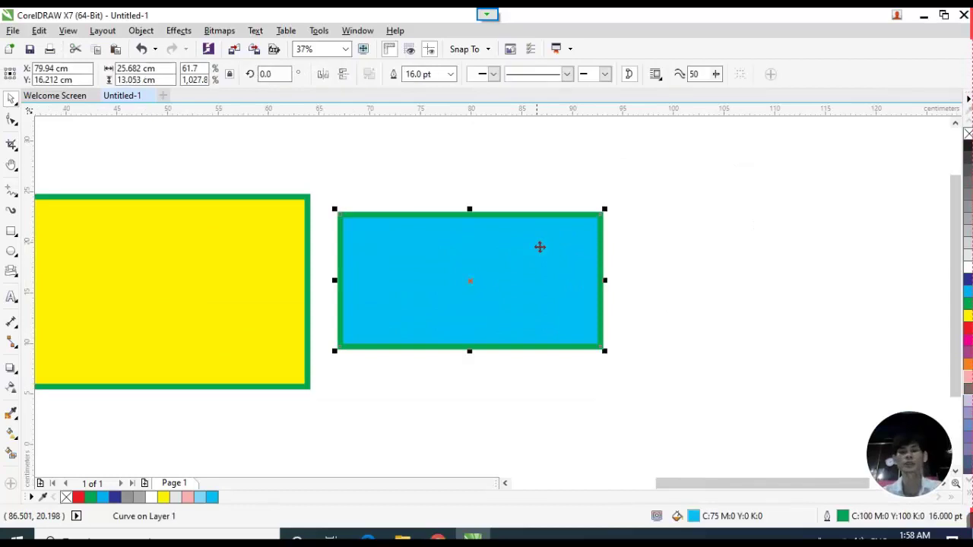
scroll(484, 242, "down", 2)
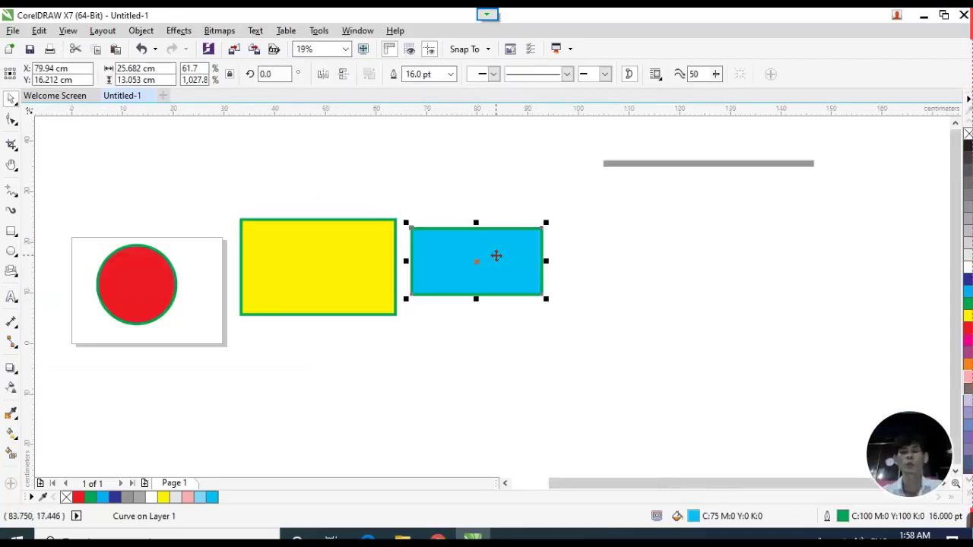
scroll(495, 254, "up", 2)
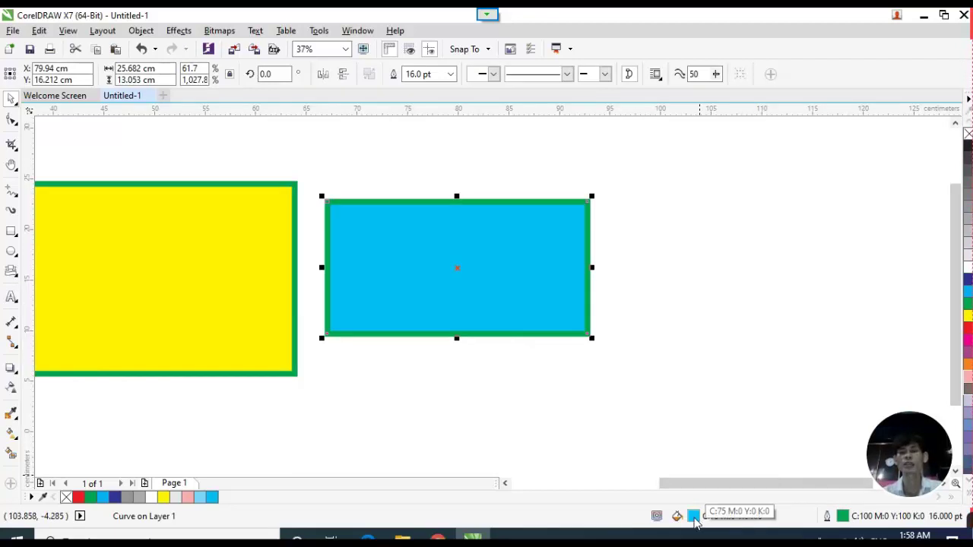
double_click(844, 517)
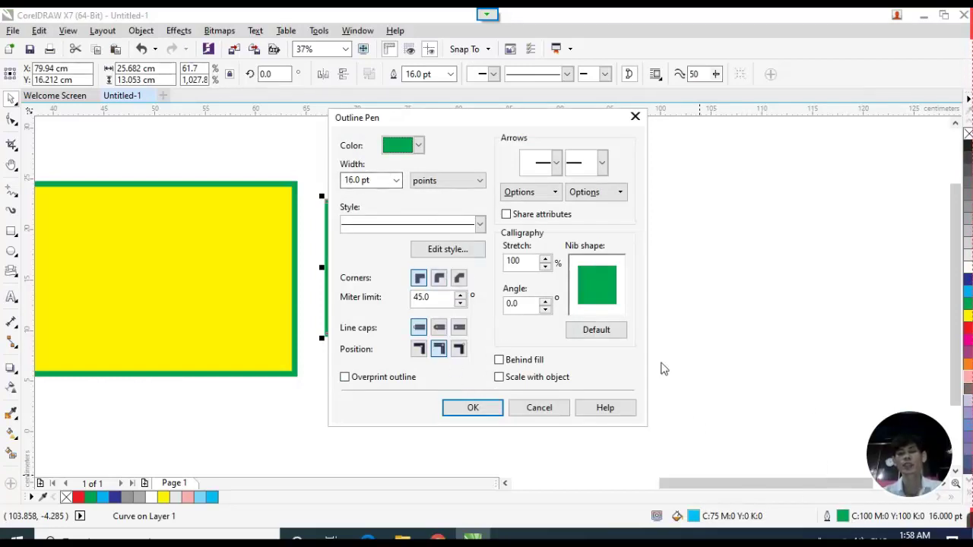
left_click(635, 117)
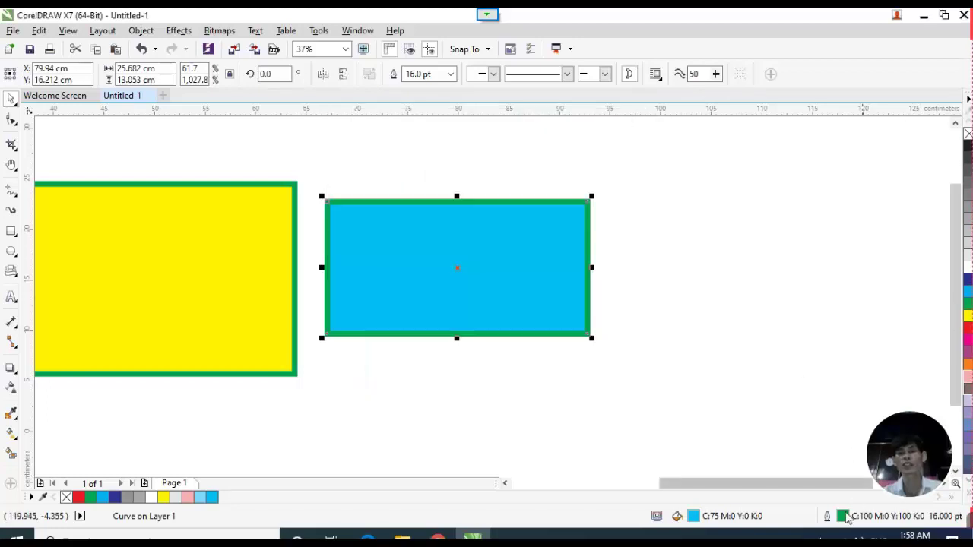
Give the blue rectangle's outline the first dotted line style in the Outline Pen settings and apply it.
double_click(841, 517)
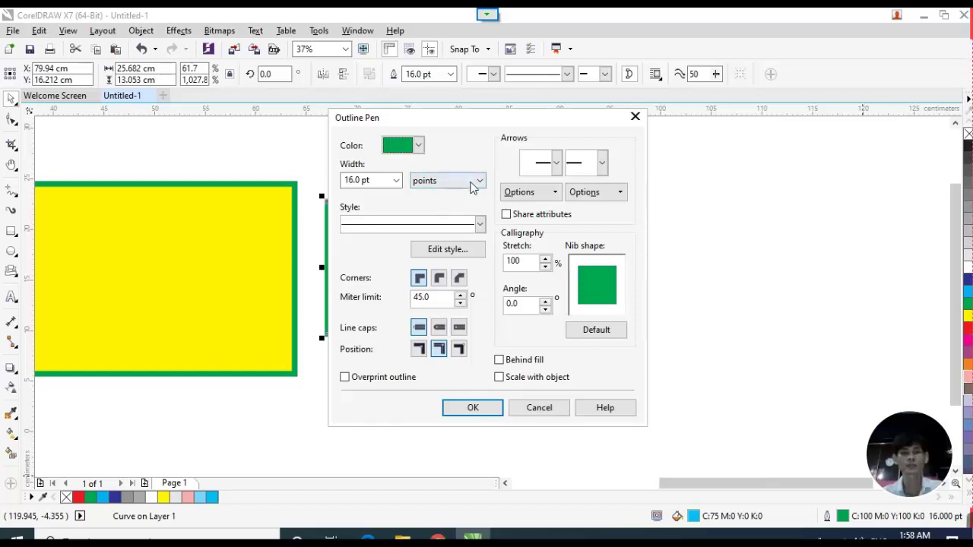
left_click(480, 224)
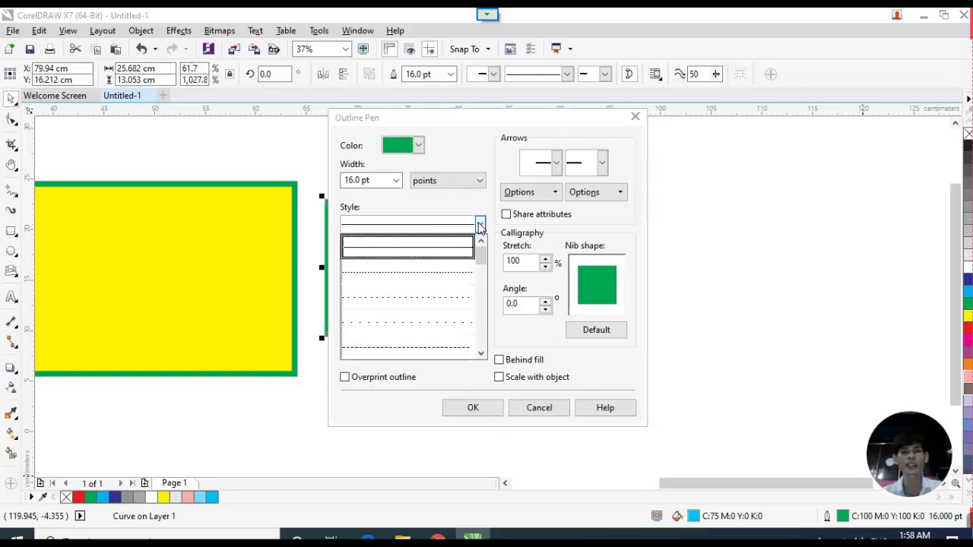
left_click(406, 275)
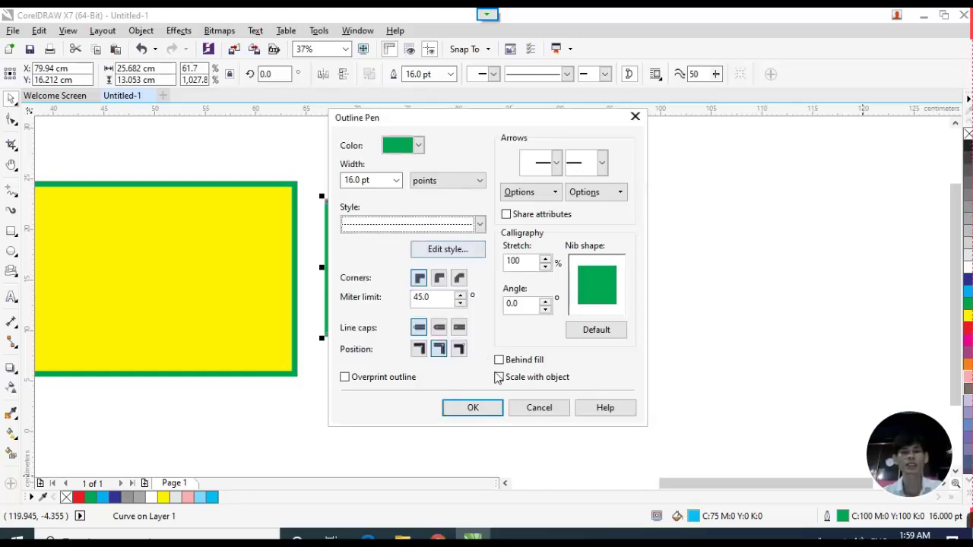
left_click(472, 408)
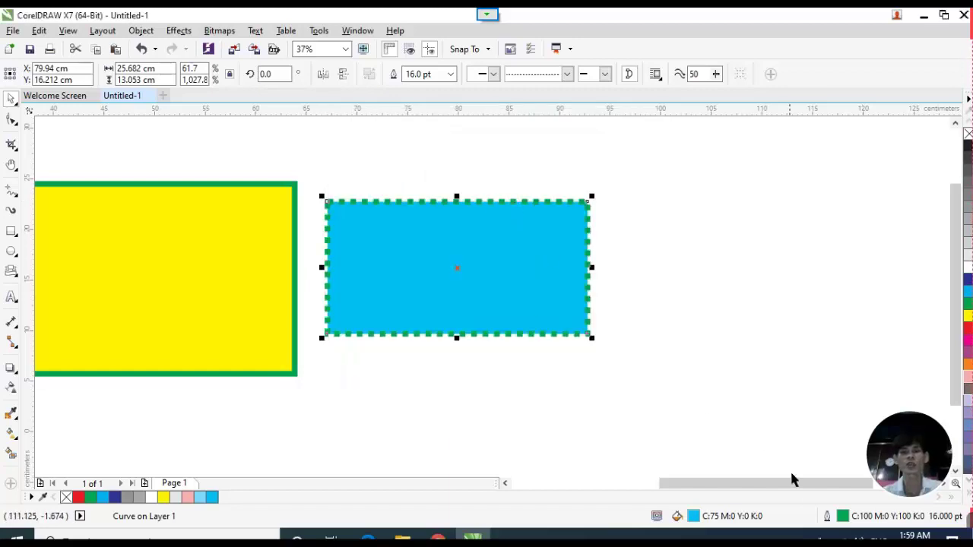
Try a flattened calligraphic nib with 19% stretch and a -76° angle for the blue rectangle's outline, and close the settings without applying.
double_click(842, 517)
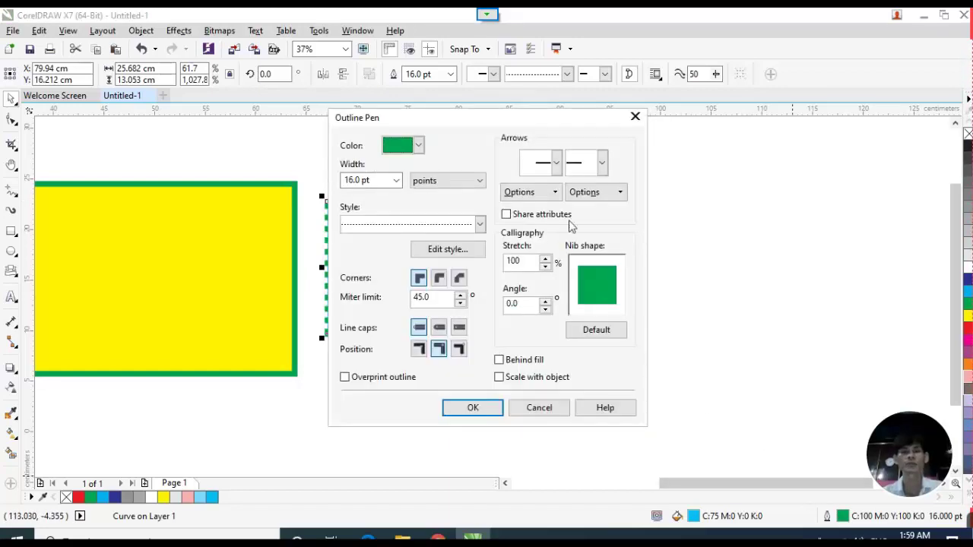
left_click_drag(511, 120, 738, 153)
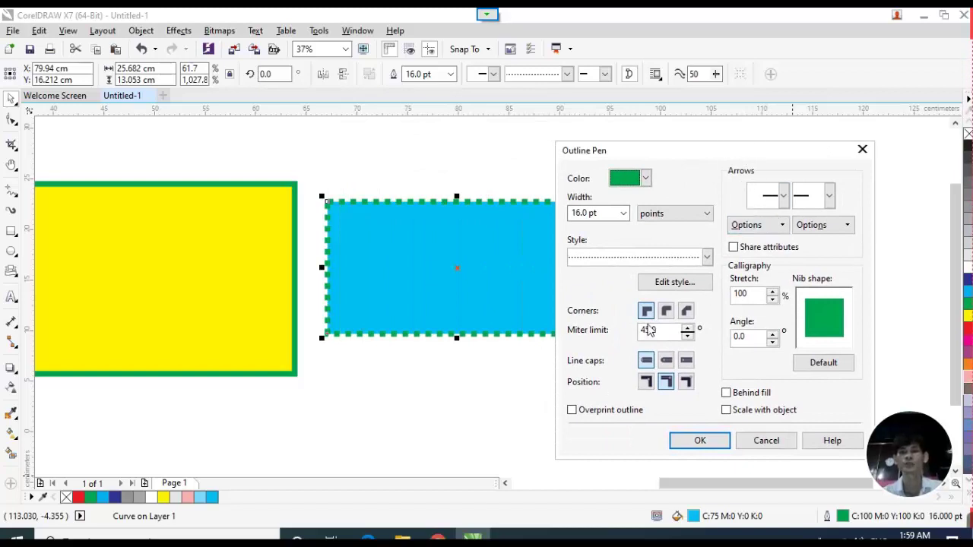
left_click_drag(821, 318, 826, 323)
left_click(823, 363)
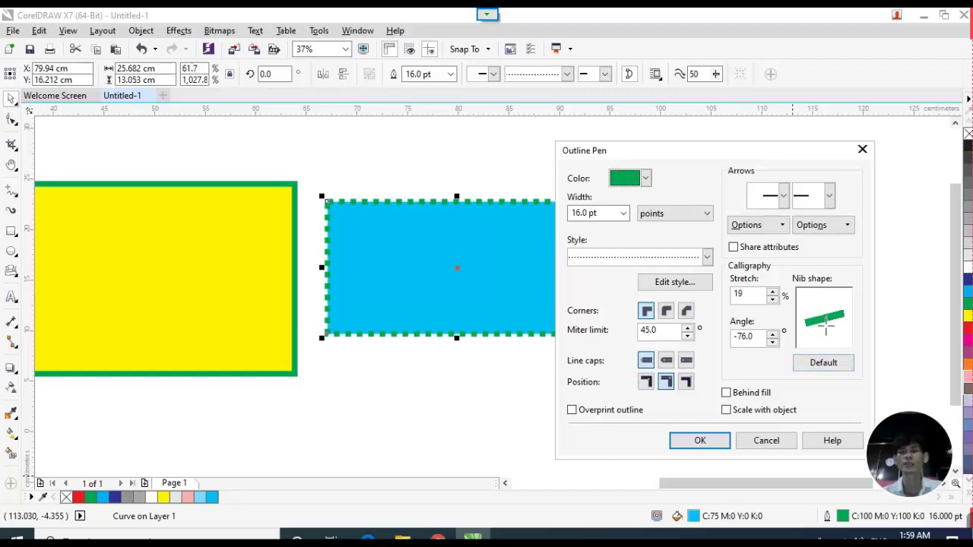
left_click(862, 150)
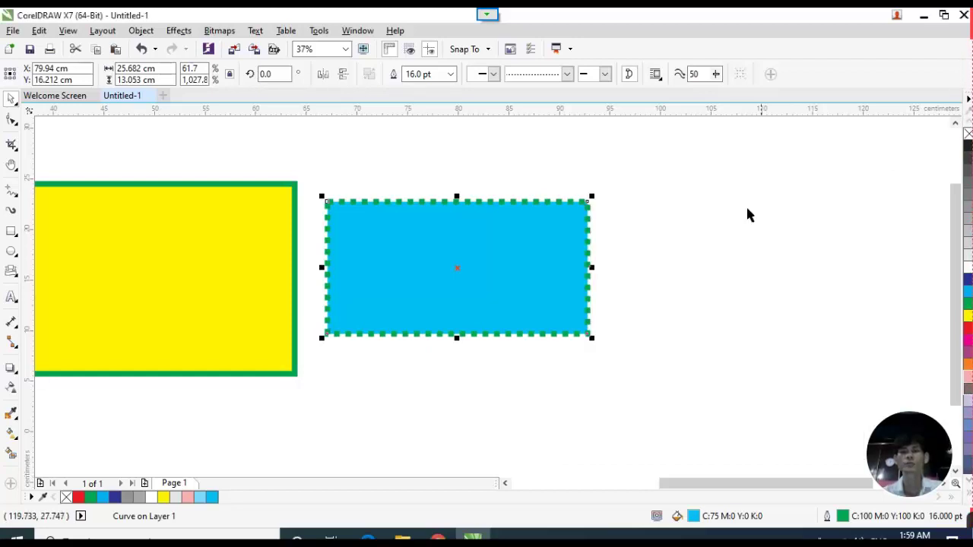
Open the blue rectangle's outline settings and examine the available widths, the colour swatches and the CMYK colour values.
double_click(845, 517)
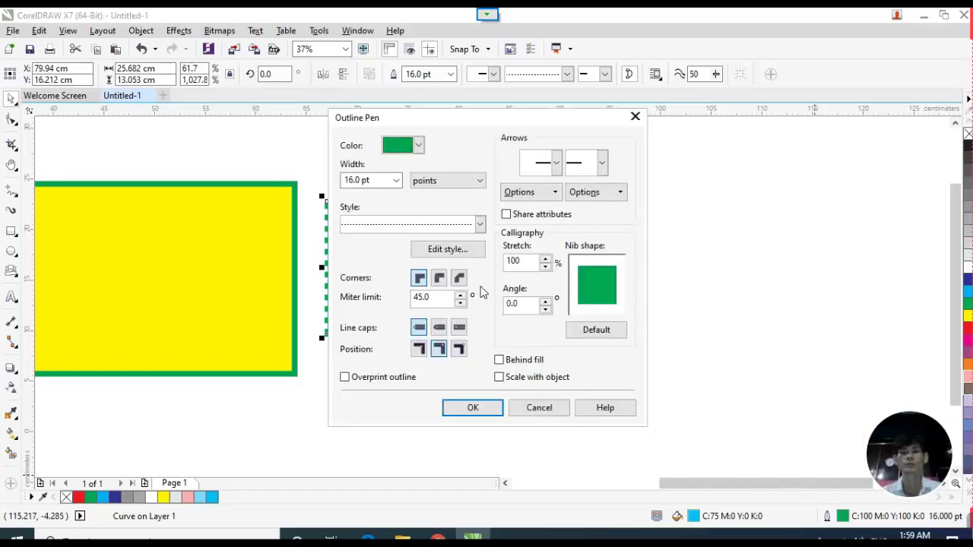
left_click(396, 180)
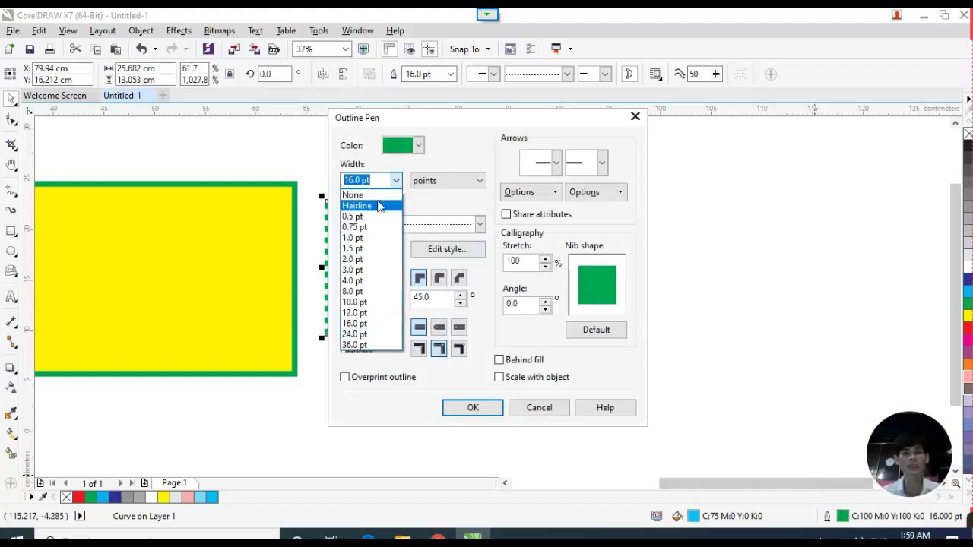
left_click(453, 149)
left_click(418, 146)
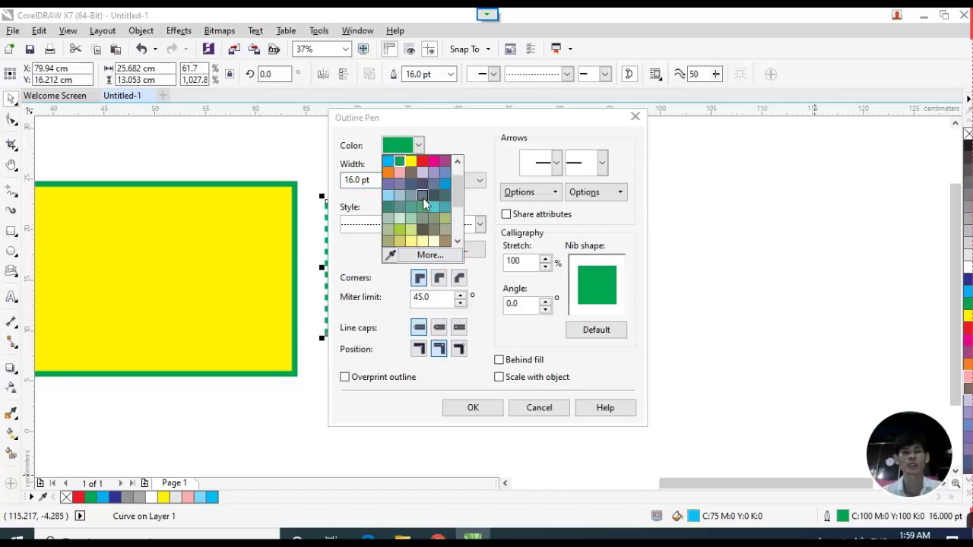
left_click(430, 256)
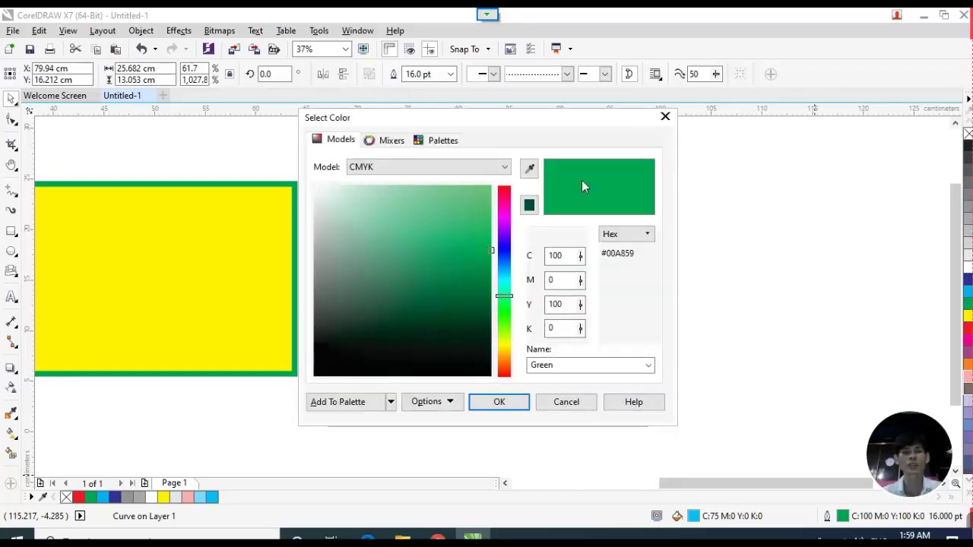
left_click(665, 116)
Darken the blue rectangle's green outline by setting its magenta value to 45, apply it and inspect the outline up close.
left_click(418, 146)
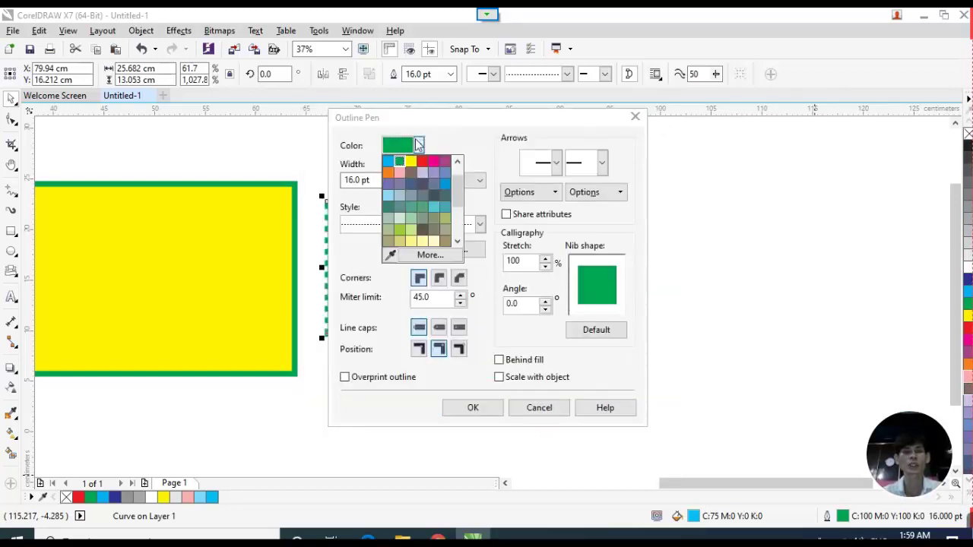
left_click(428, 255)
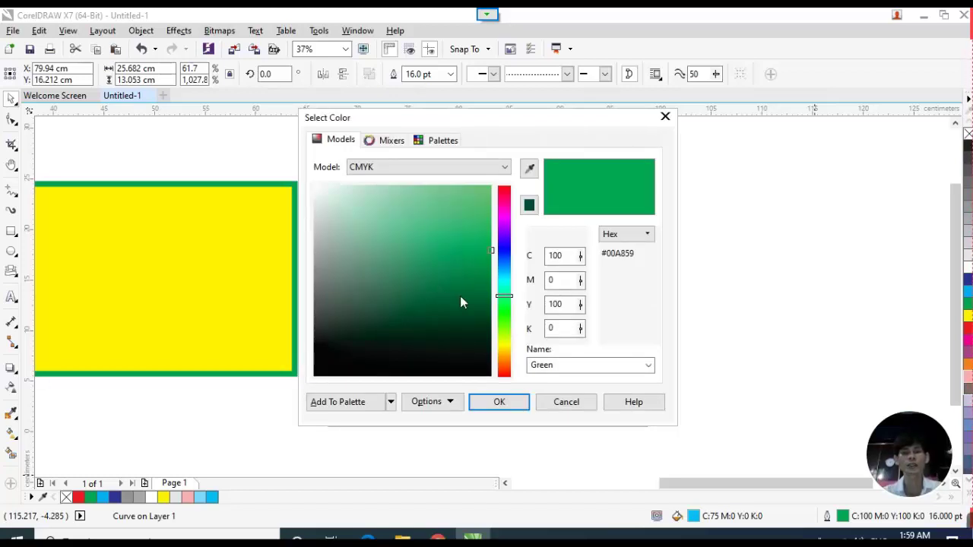
double_click(560, 279)
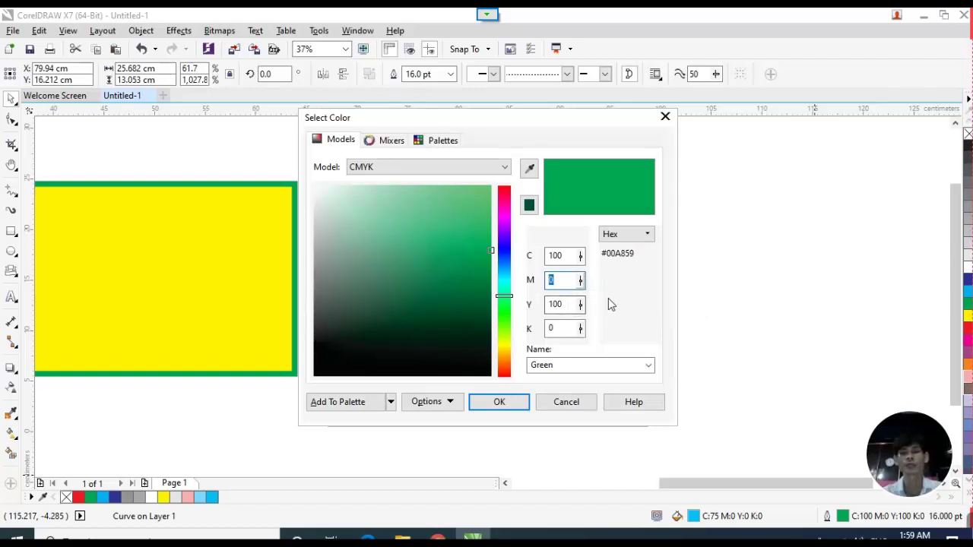
type("45")
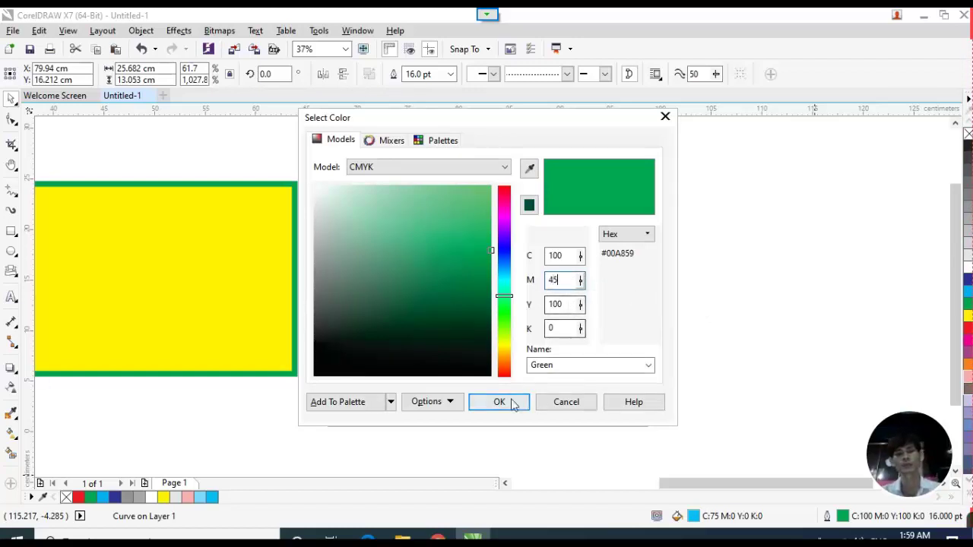
left_click(512, 404)
left_click(474, 402)
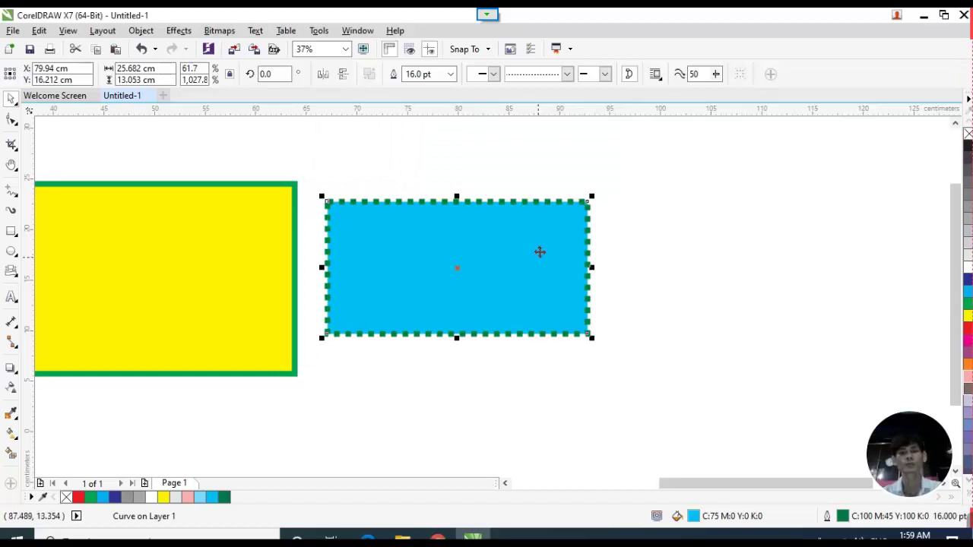
scroll(550, 218, "up", 2)
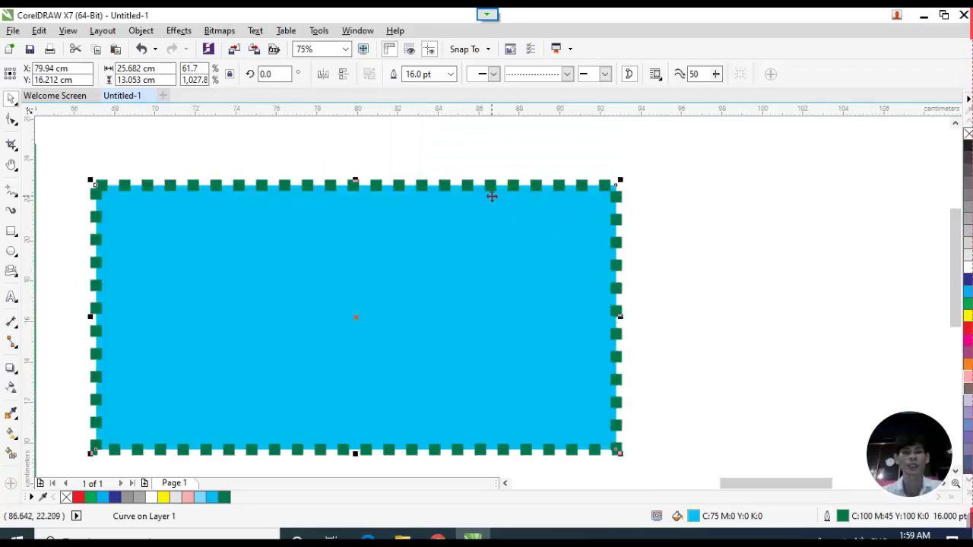
scroll(492, 196, "down", 4)
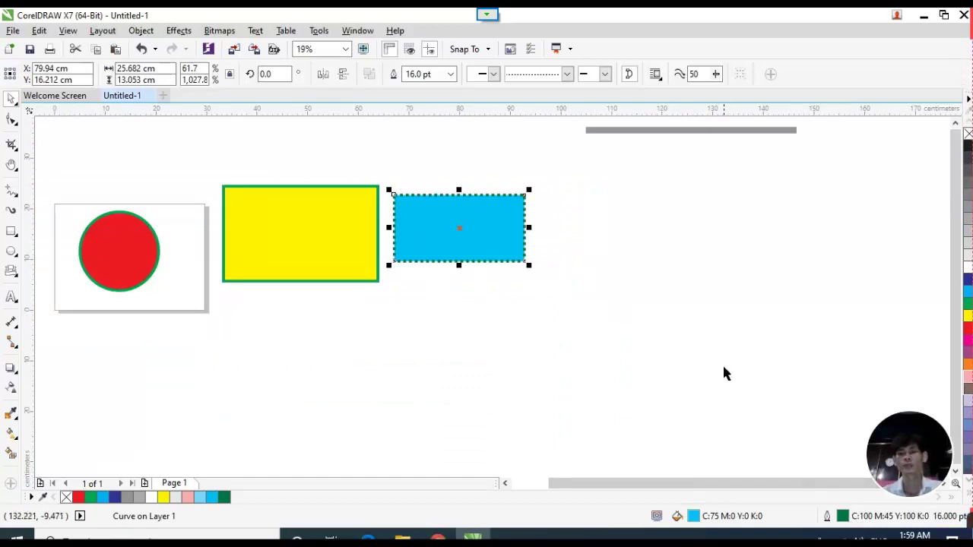
Set the blue rectangle's outline style to a solid line, apply it and deselect the rectangle.
double_click(844, 517)
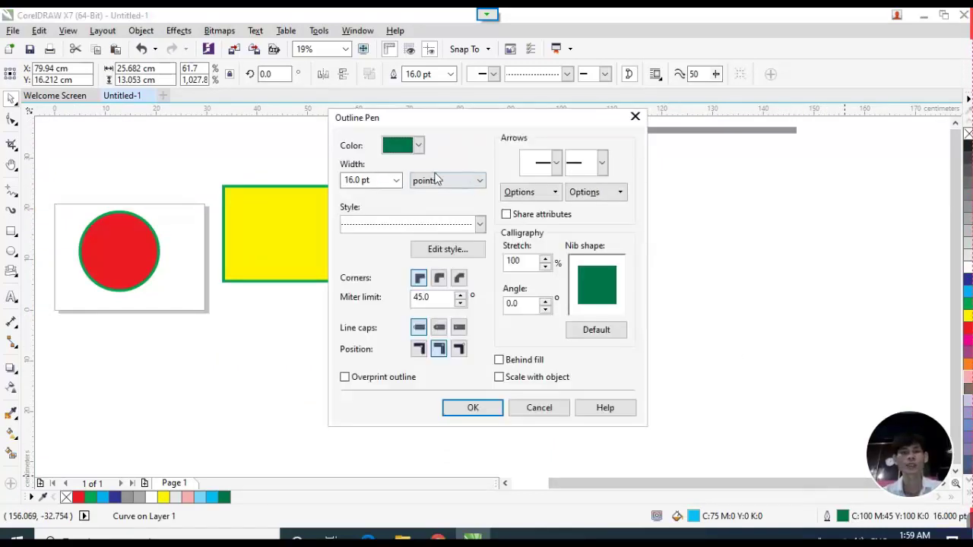
left_click(463, 228)
left_click(443, 243)
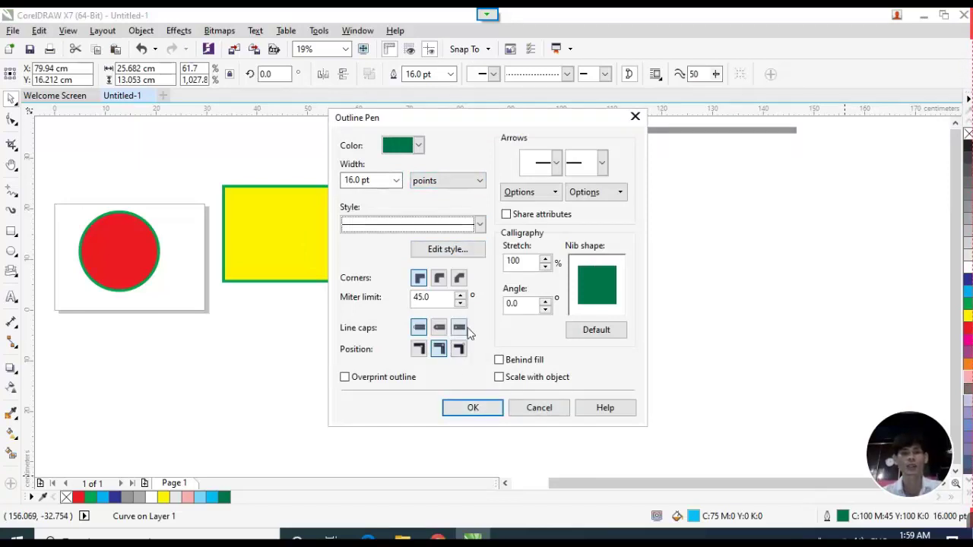
left_click(473, 408)
left_click(563, 339)
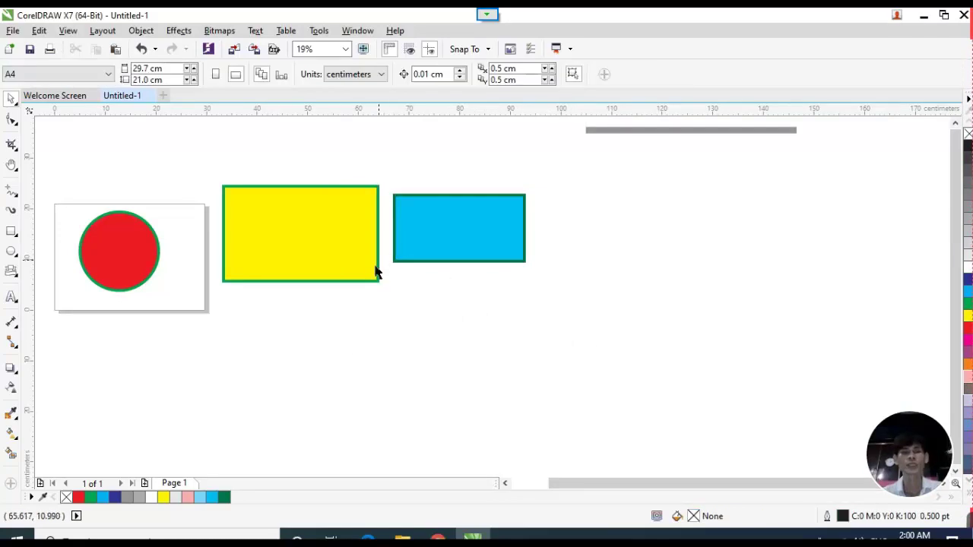
Select the red circle and examine its fill colour values and its Outline Pen settings.
scroll(349, 355, "down", 2)
scroll(349, 355, "up", 2)
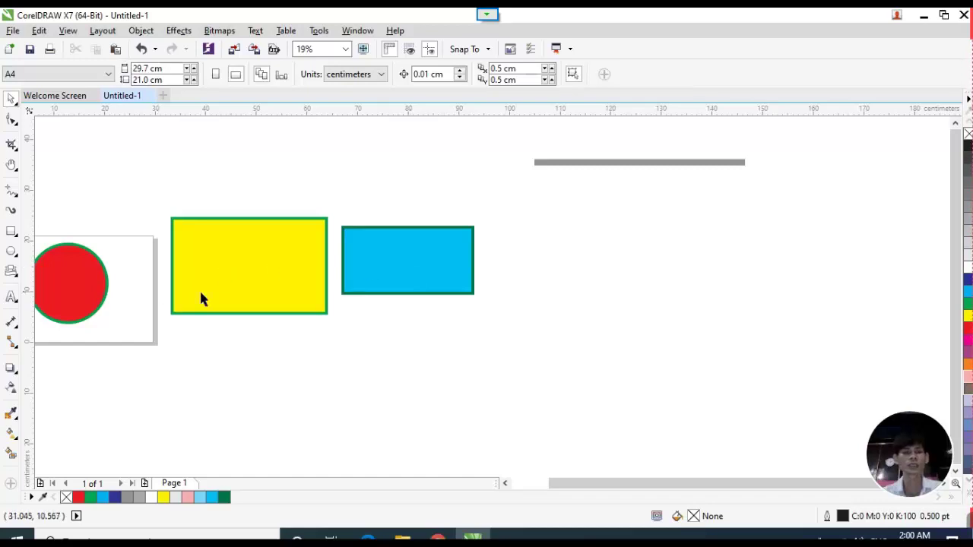
scroll(601, 314, "down", 2)
scroll(347, 302, "up", 2)
left_click(329, 302)
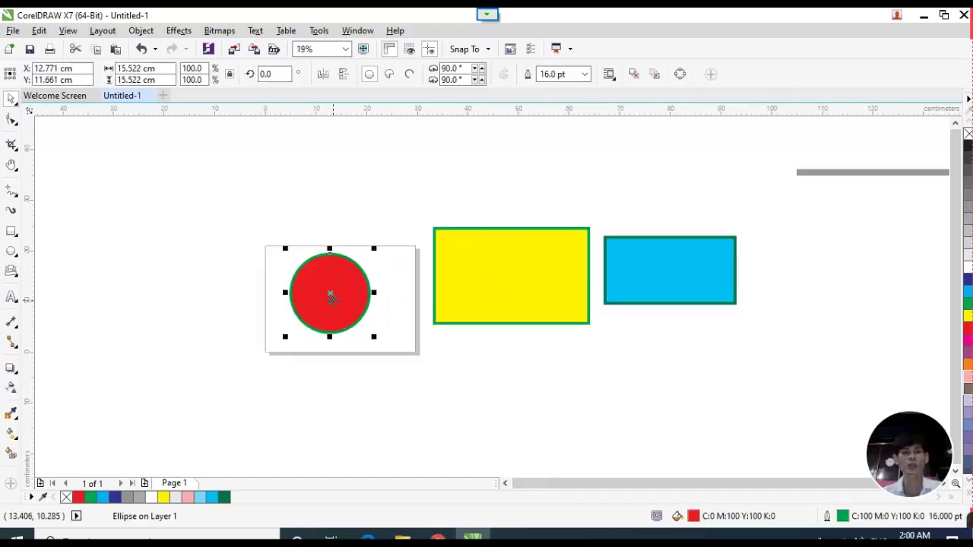
double_click(694, 518)
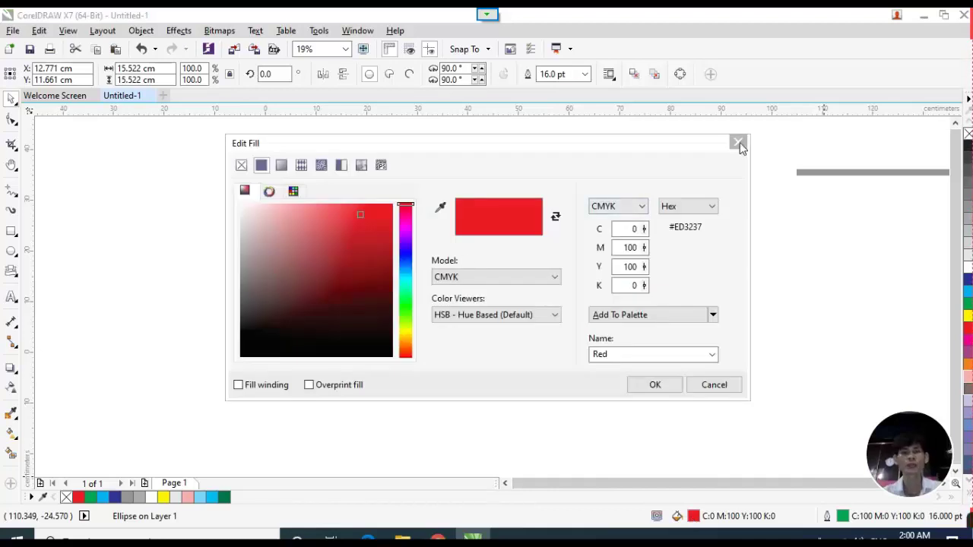
left_click(738, 144)
double_click(843, 517)
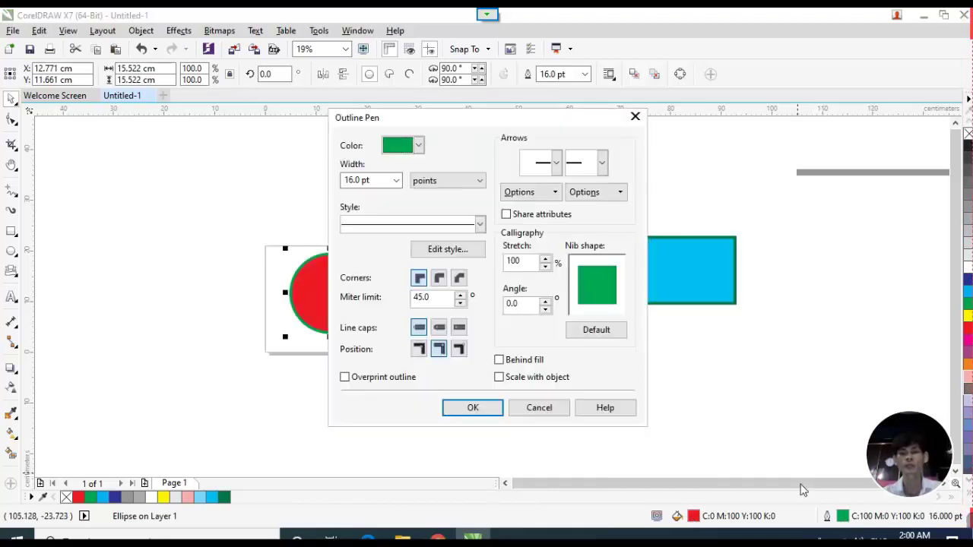
Close the outline settings unchanged and pull the stacked red circles apart, placing one above the page and another to its left.
left_click(636, 117)
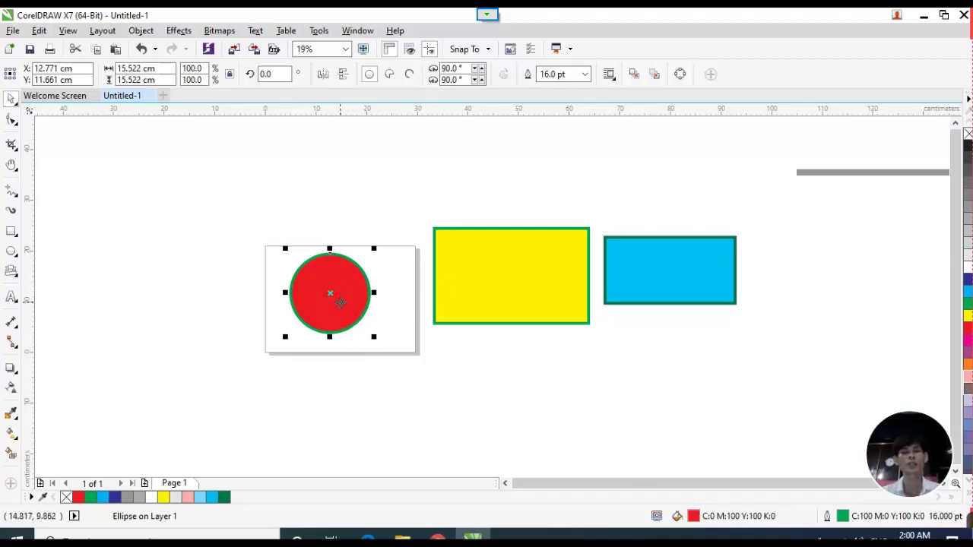
left_click_drag(339, 301, 325, 223)
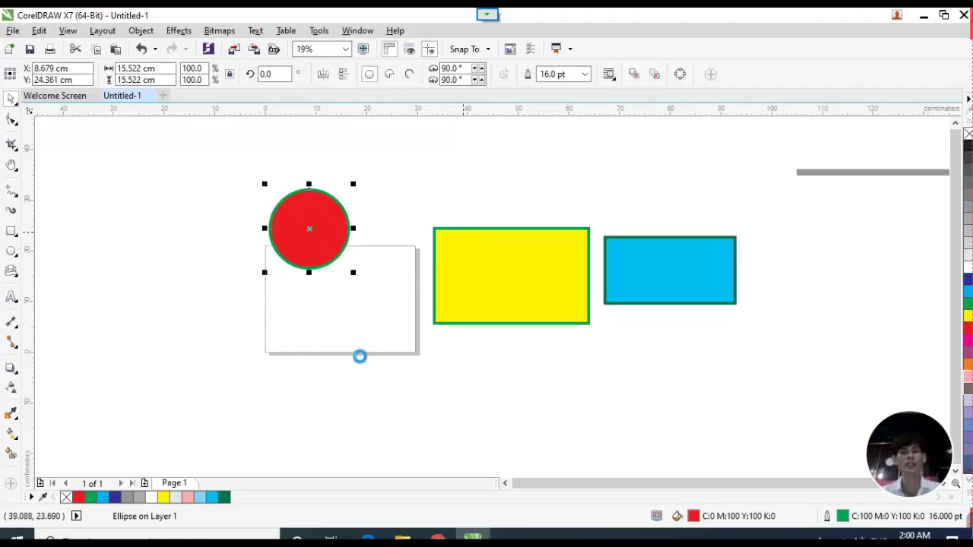
left_click(330, 342)
left_click_drag(302, 237, 183, 296)
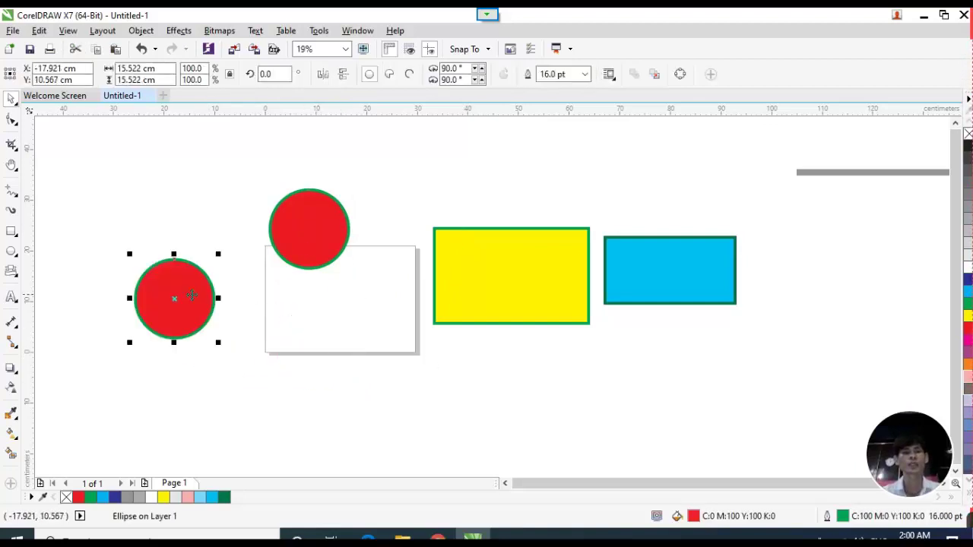
Pull another red circle off the stack above the page and settle it over the page's left edge.
left_click(312, 228)
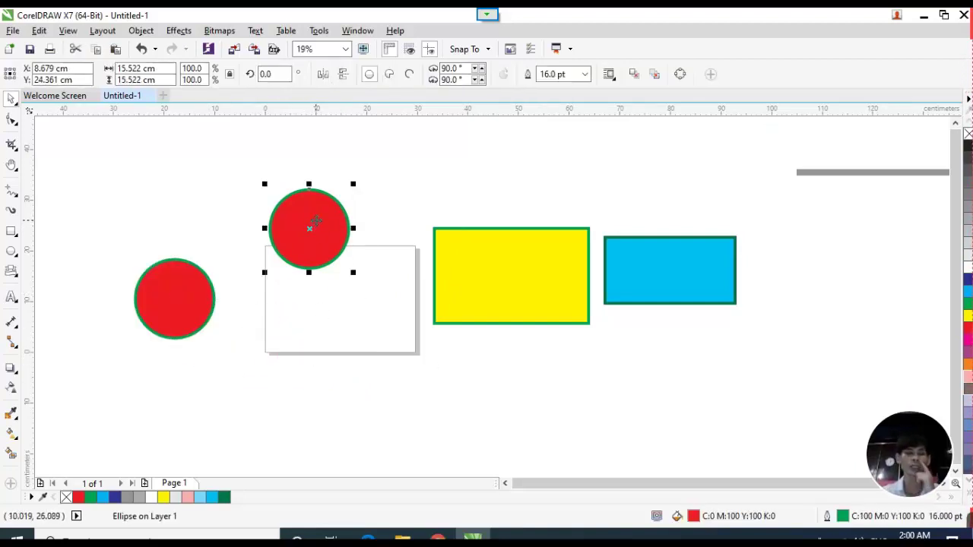
left_click_drag(316, 220, 371, 319)
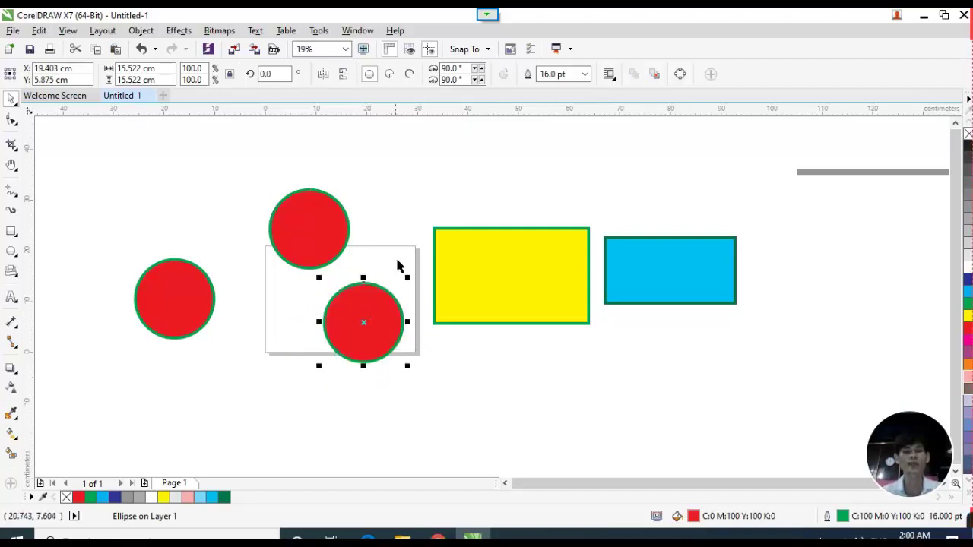
left_click(387, 256)
key("ctrl+z")
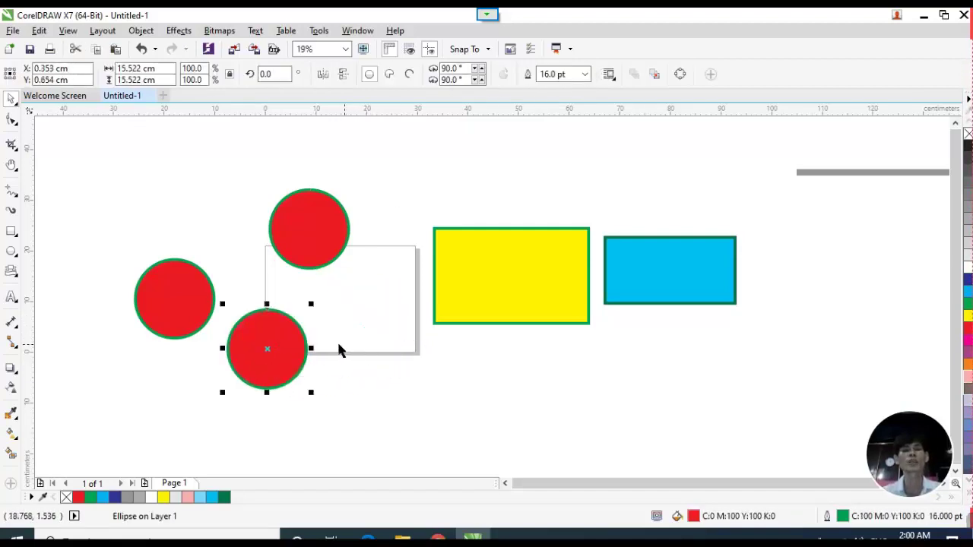
left_click_drag(304, 349, 311, 373)
left_click(396, 366)
key("ctrl+z")
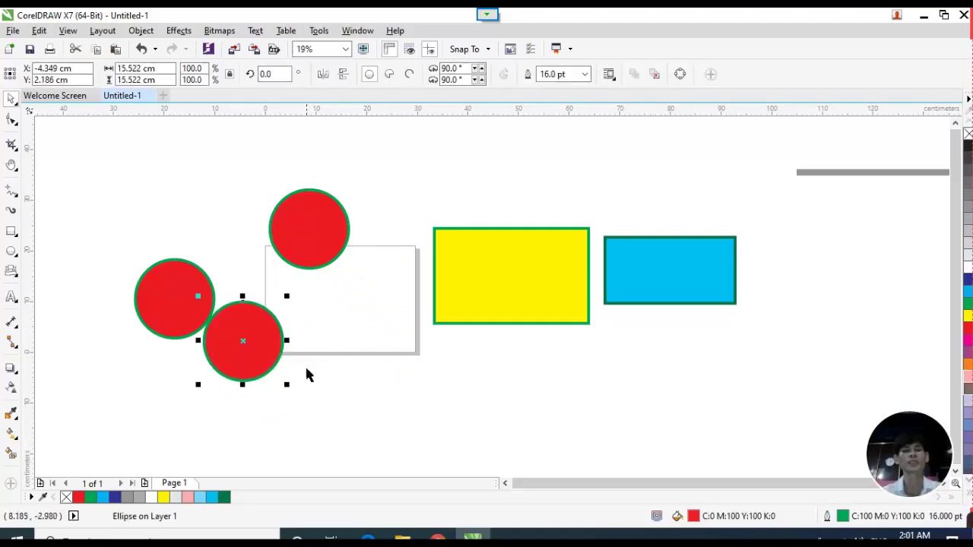
key("ctrl+z")
left_click(335, 377)
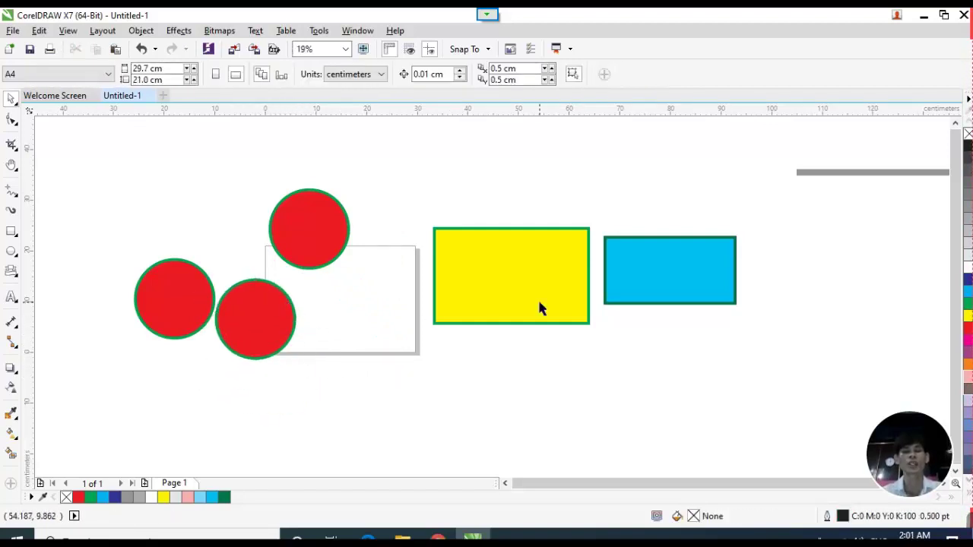
Move the yellow rectangle higher and the blue rectangle up and right to meet the grey line.
left_click_drag(539, 308, 548, 219)
left_click_drag(630, 282, 695, 191)
left_click(675, 342)
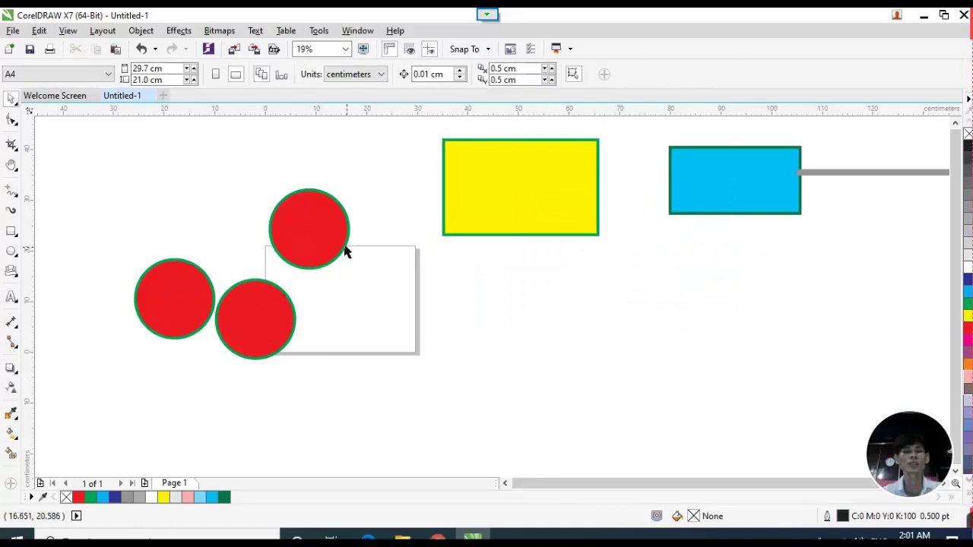
Separate the remaining stacked shapes, placing the red circle over the page's upper-left corner and the narrow ellipse below the yellow rectangle.
left_click_drag(329, 237, 522, 307)
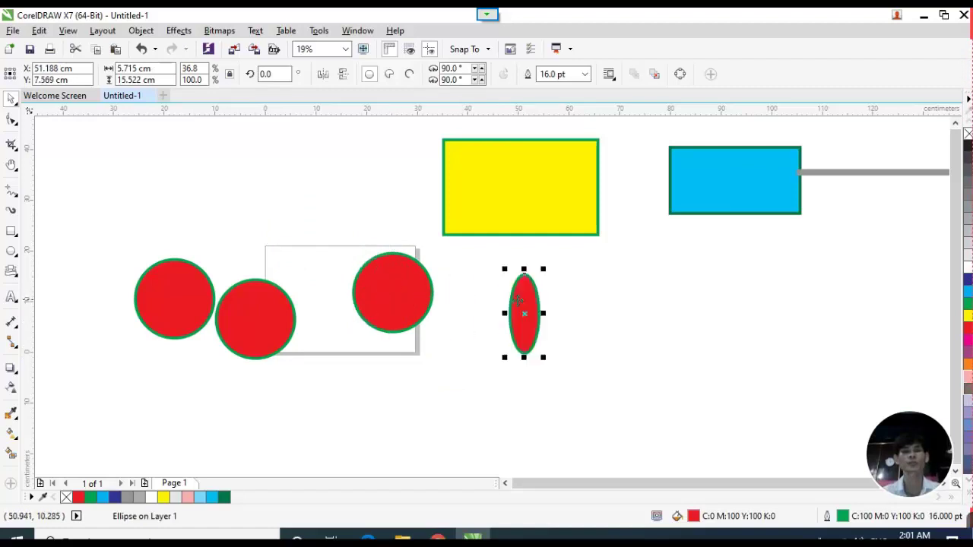
left_click_drag(387, 290, 256, 228)
left_click_drag(508, 319, 495, 293)
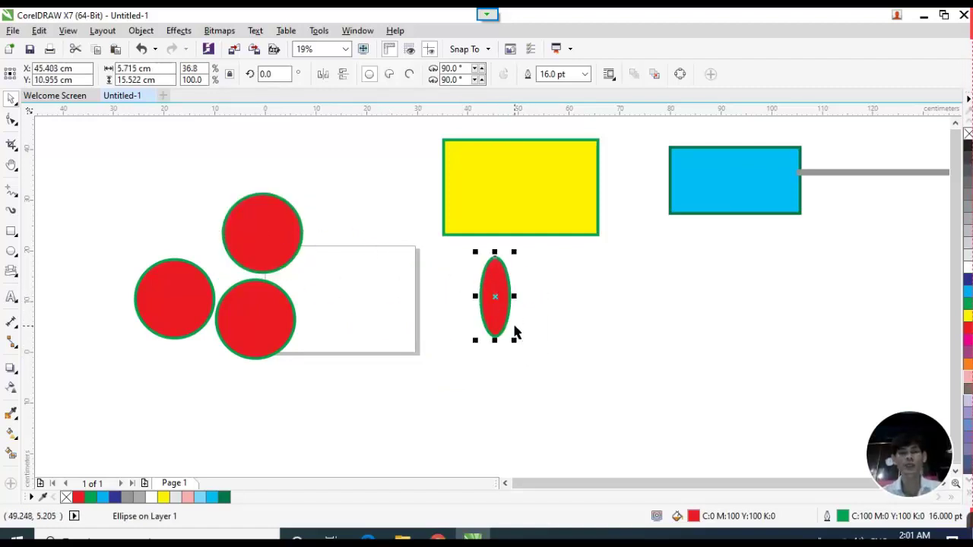
Try to resize the narrow red ellipse by entering a new width value, and undo the change.
scroll(510, 308, "up", 2)
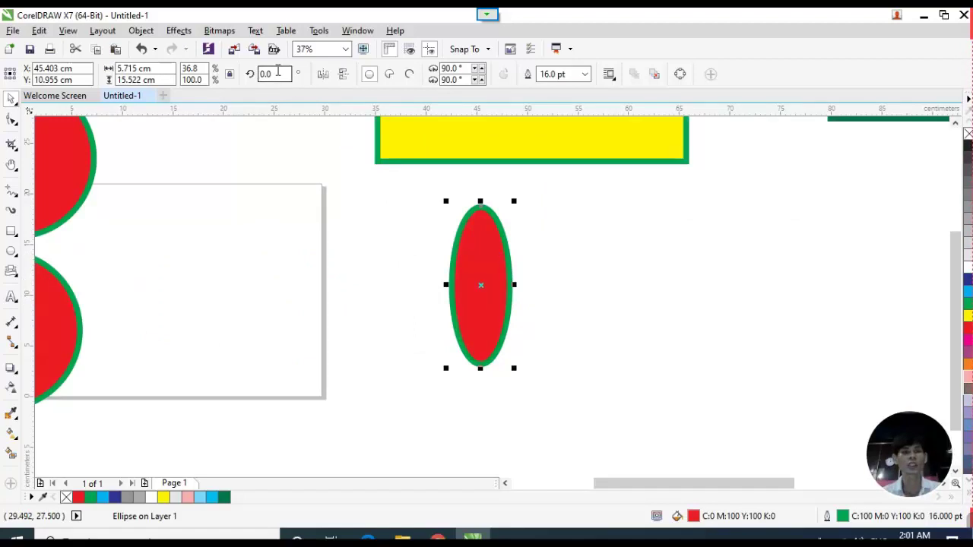
left_click(490, 259)
left_click(490, 259)
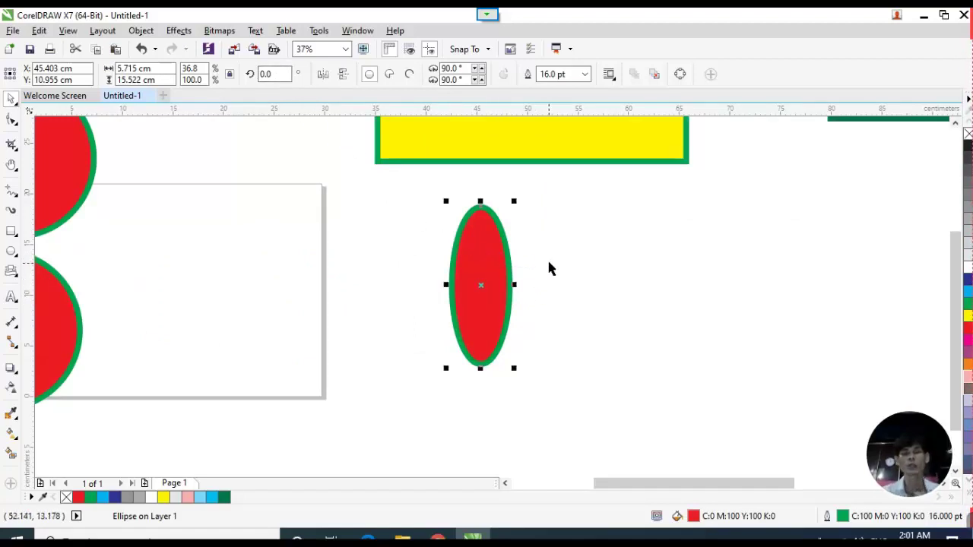
left_click(403, 243)
left_click(482, 270)
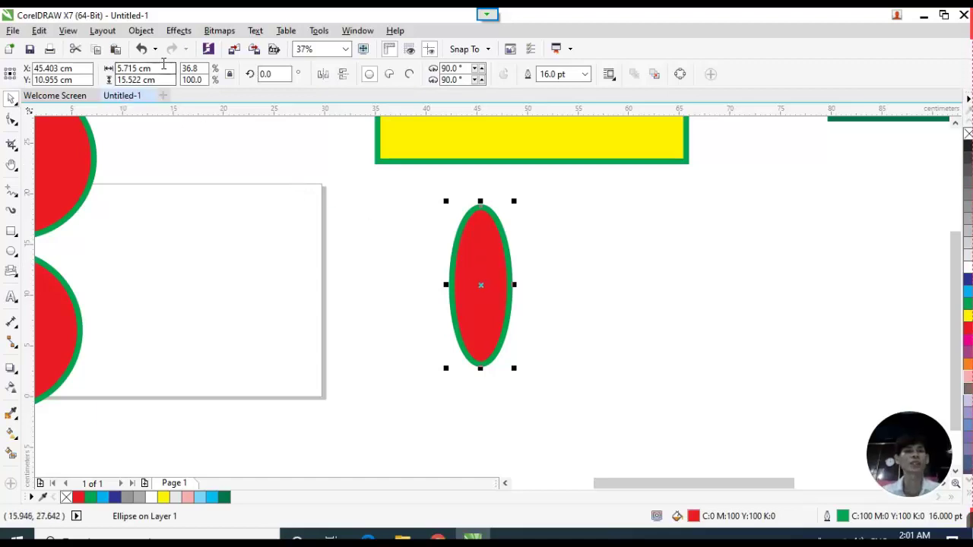
left_click(123, 69)
key("BackSpace")
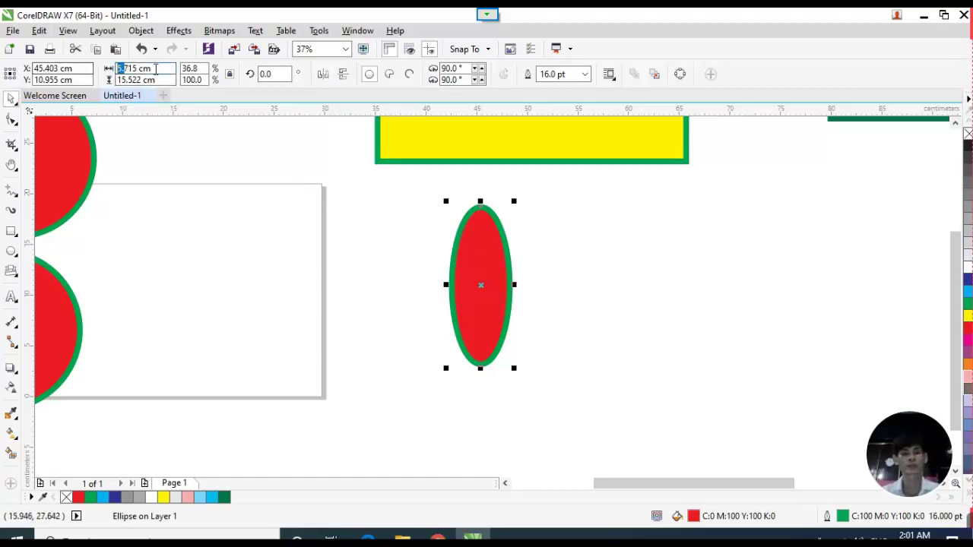
type("6")
key("Return")
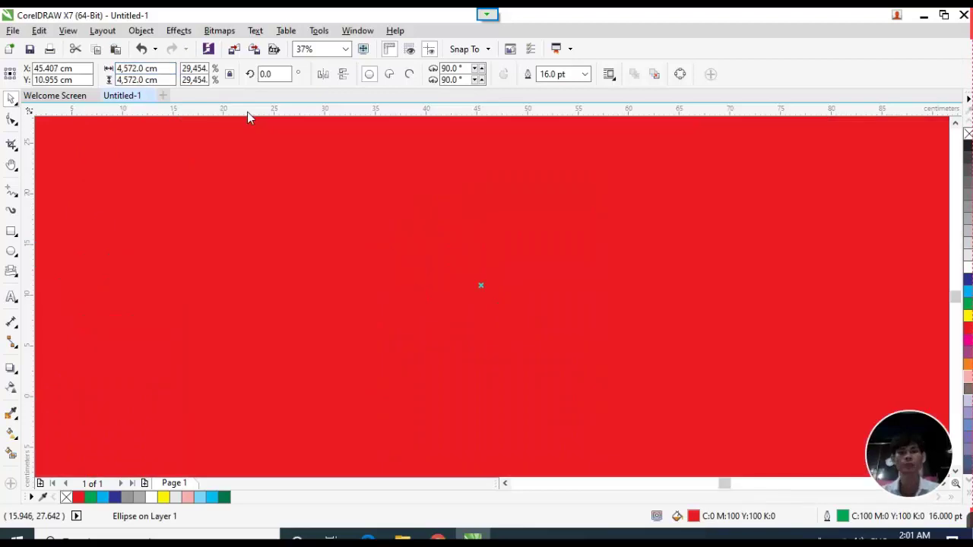
key("ctrl+z")
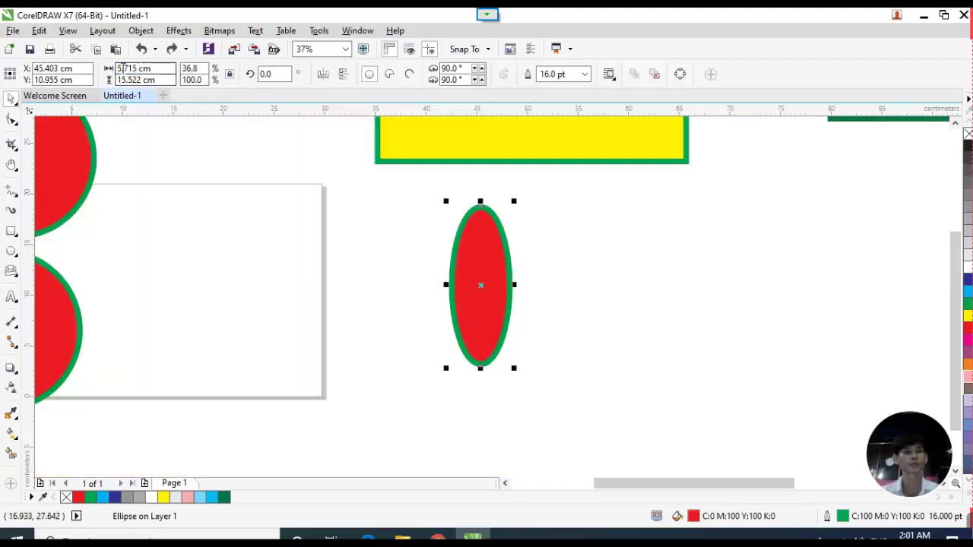
Set the narrow ellipse's width to 6.715 cm with its height scaled proportionally, and deselect it.
type("6")
key("Return")
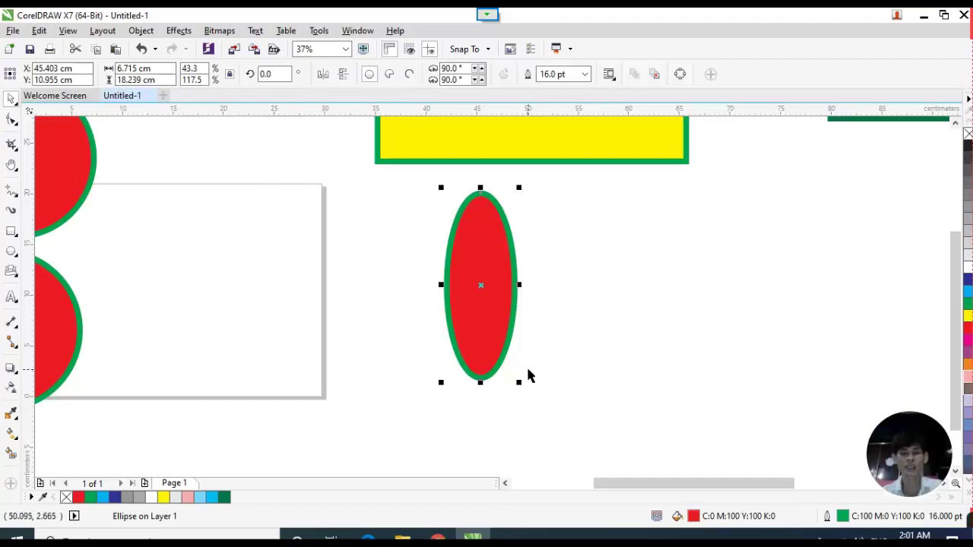
left_click(556, 294)
Resize the ellipse's width and height separately to about 6.36 cm by 20.16 cm, making the final adjustment of each about its center.
left_click(517, 284)
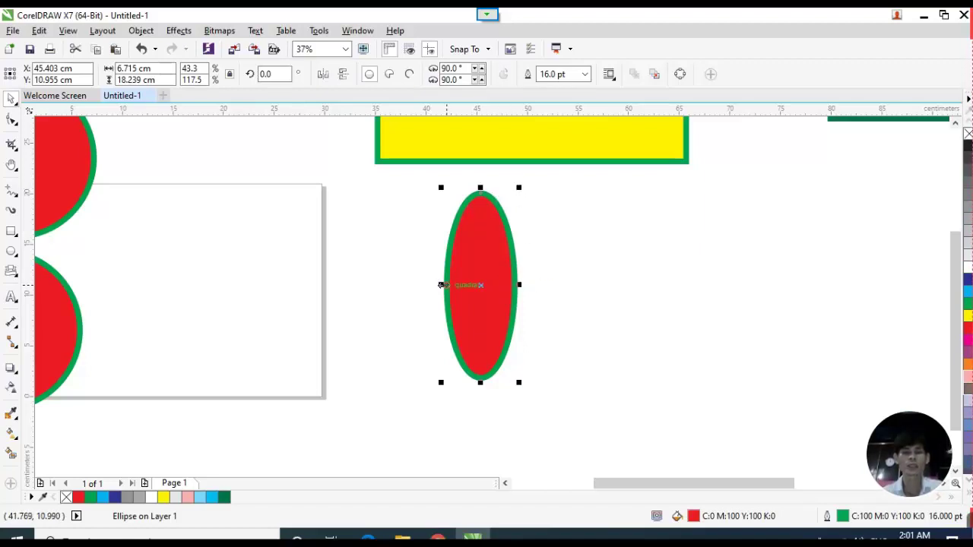
mouse_move(441, 285)
left_mouse_down()
mouse_move(371, 293)
mouse_move(505, 288)
mouse_move(426, 293)
left_mouse_up()
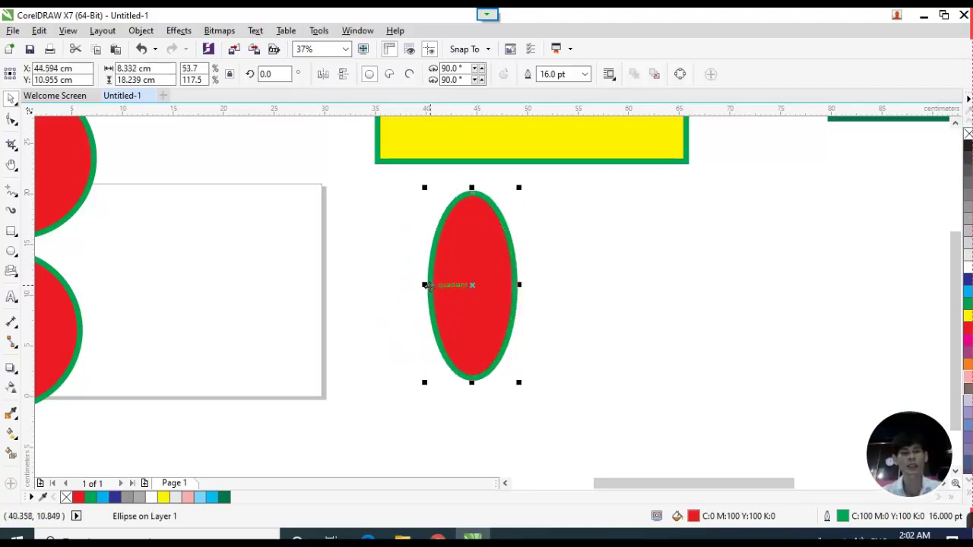
mouse_move(425, 286)
left_mouse_down()
mouse_move(398, 285)
mouse_move(506, 282)
mouse_move(438, 300)
left_mouse_up()
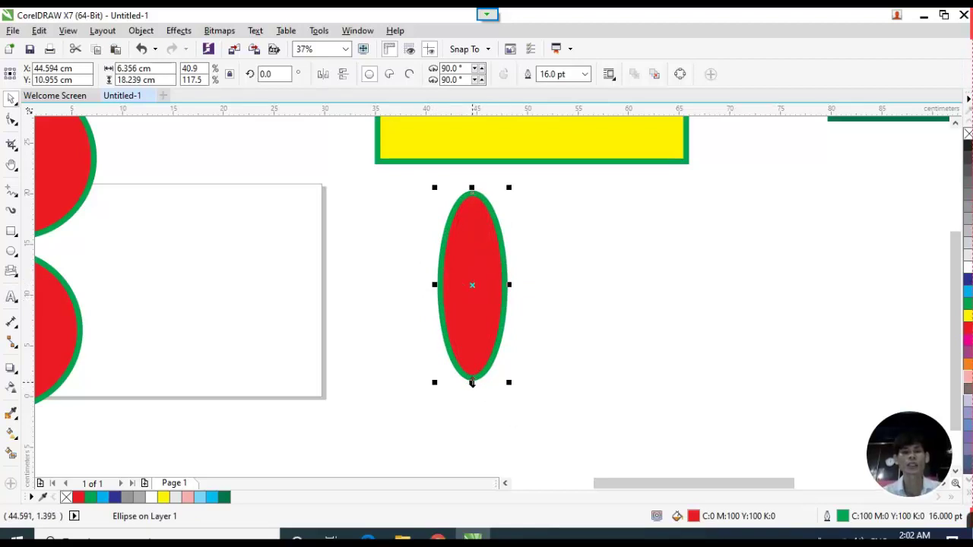
mouse_move(471, 383)
left_mouse_down()
mouse_move(473, 398)
mouse_move(472, 344)
mouse_move(473, 373)
left_mouse_up()
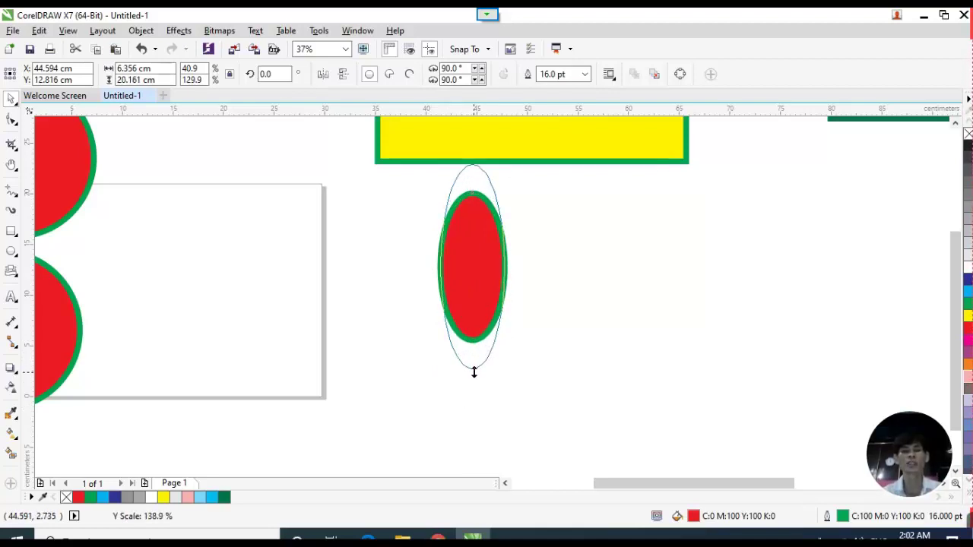
left_click_drag(474, 373, 473, 374)
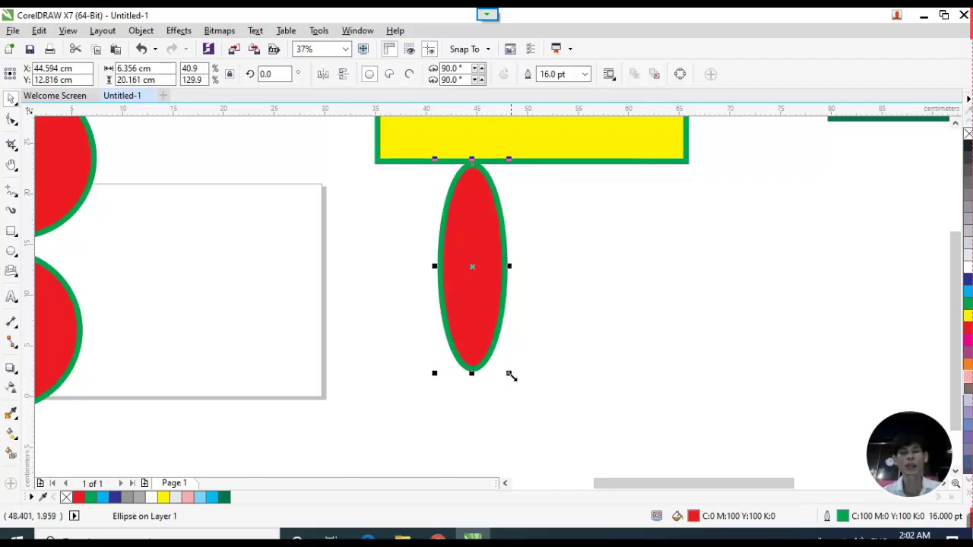
Resize the ellipse from its corners, finishing with a proportional reduction to about 8.45 cm wide and 18.06 cm high, and deselect it.
left_click_drag(510, 375, 532, 335)
left_click_drag(479, 226, 525, 289)
left_click(524, 290)
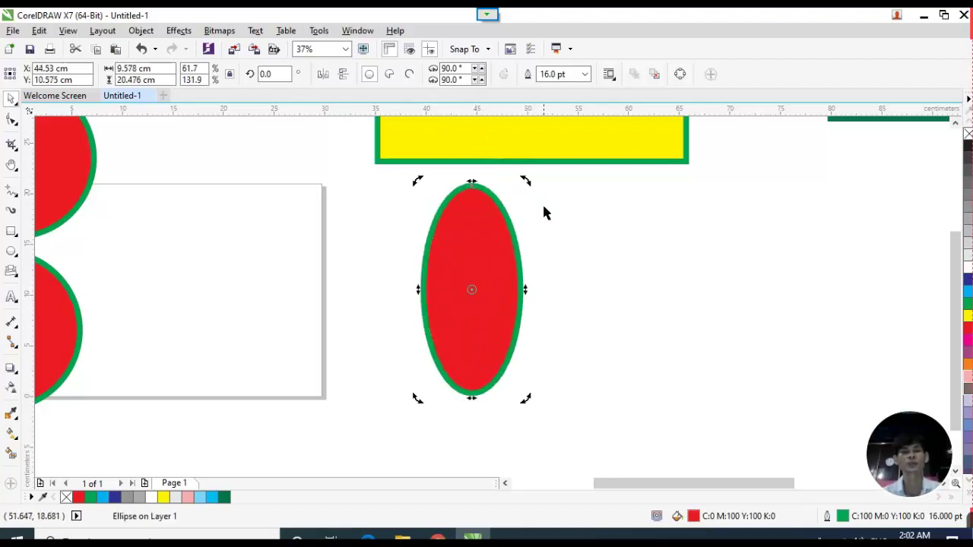
left_click(472, 244)
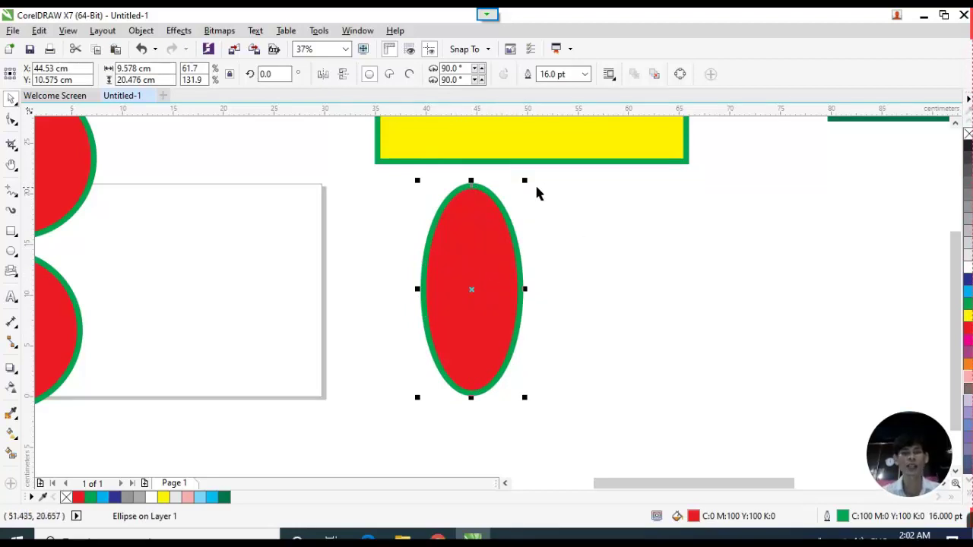
left_click_drag(525, 180, 529, 259)
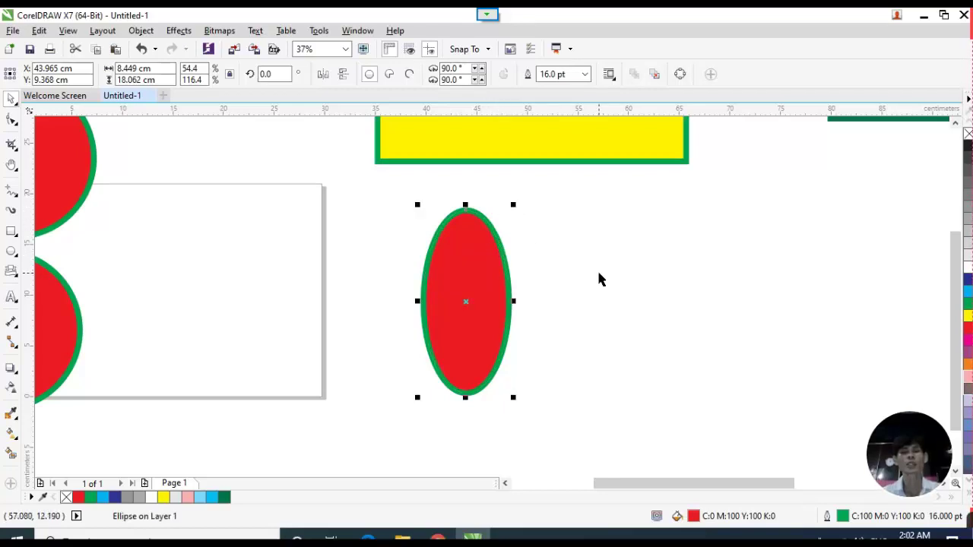
left_click(597, 280)
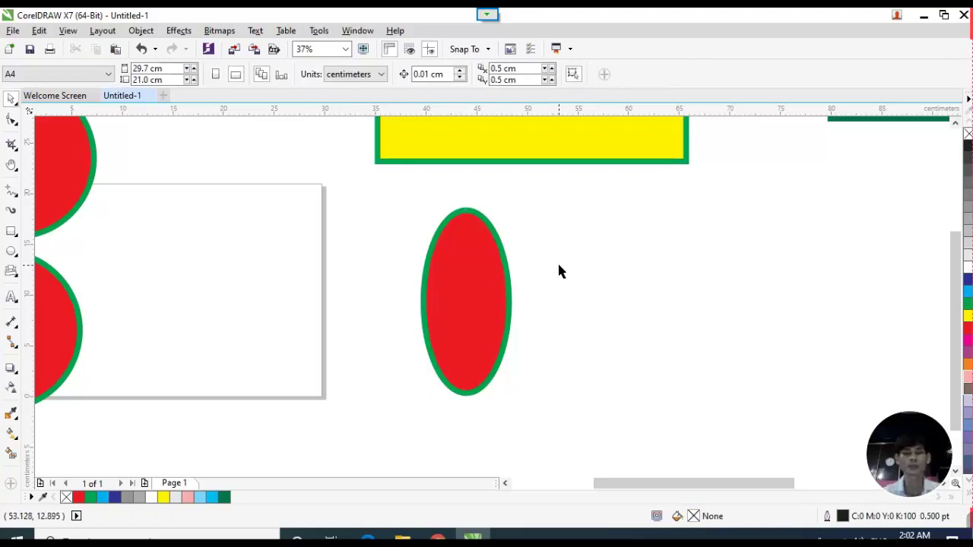
Select the red ellipse and move it up and left, to just below the yellow rectangle's left end.
left_click(467, 298)
left_click(581, 297)
left_click(465, 301)
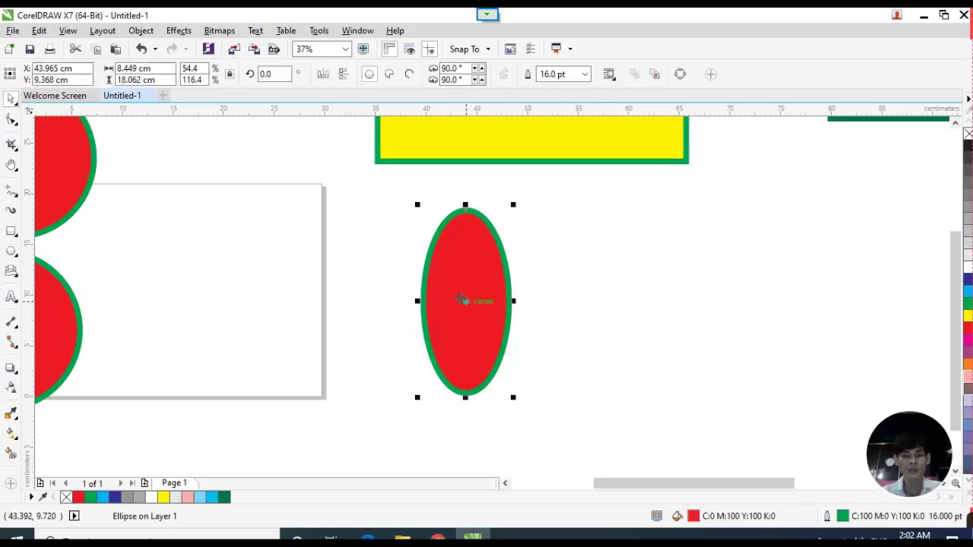
left_click(533, 351)
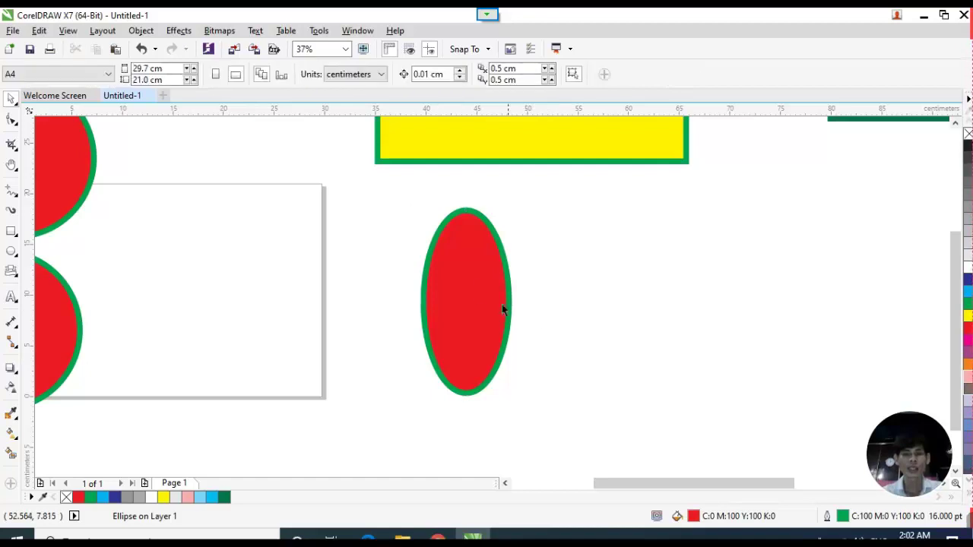
left_click(467, 288)
left_click_drag(467, 289, 434, 257)
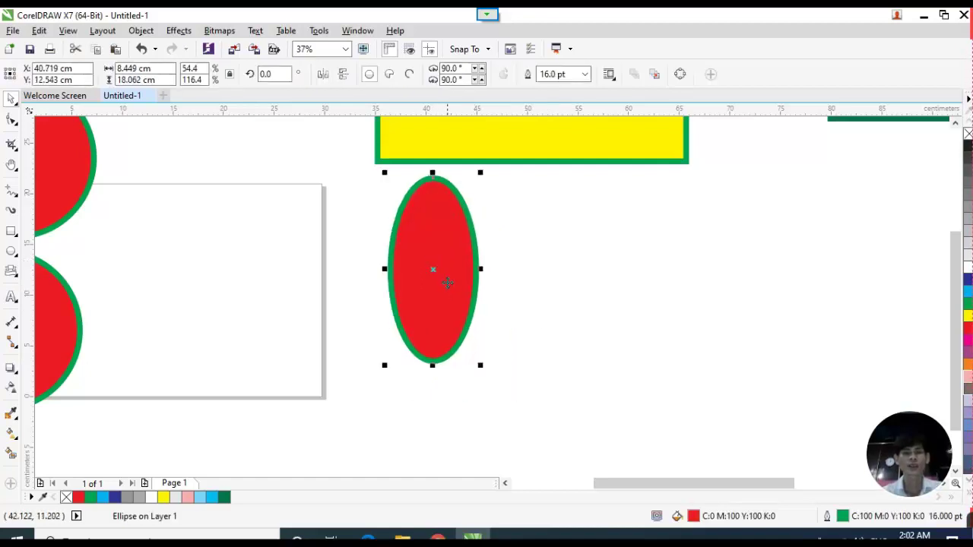
Toggle the selected ellipse between its scaling handles and its rotation and skew handles, ending in rotation and skew mode.
left_click(425, 238)
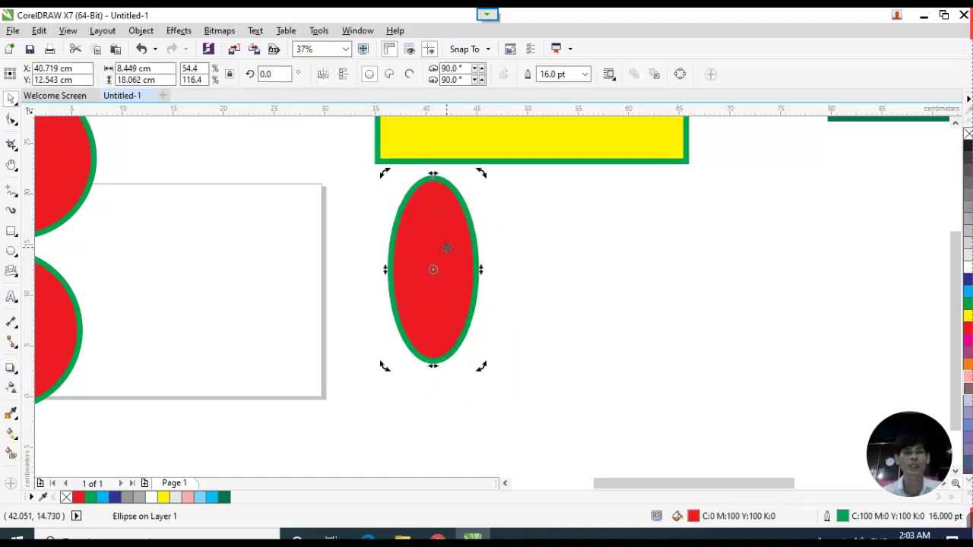
left_click(463, 236)
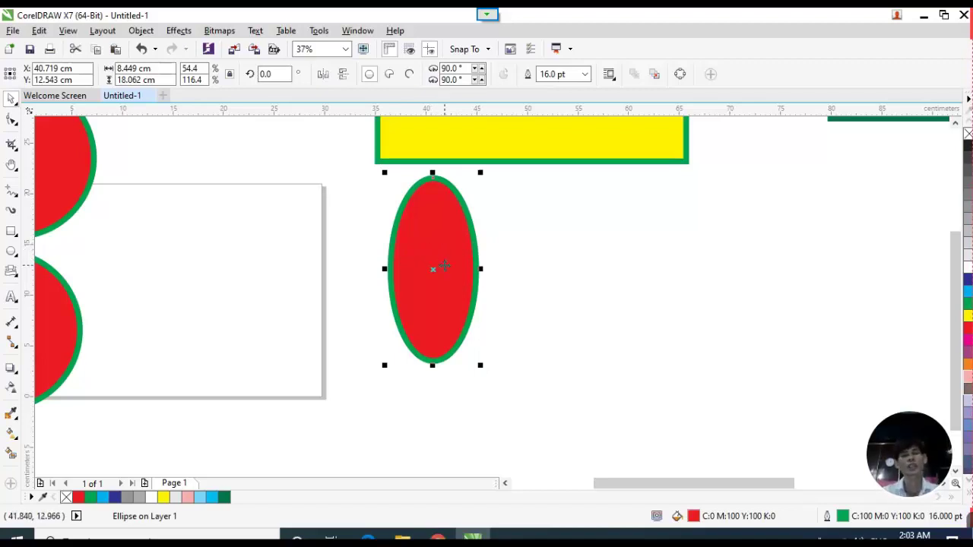
left_click(442, 253)
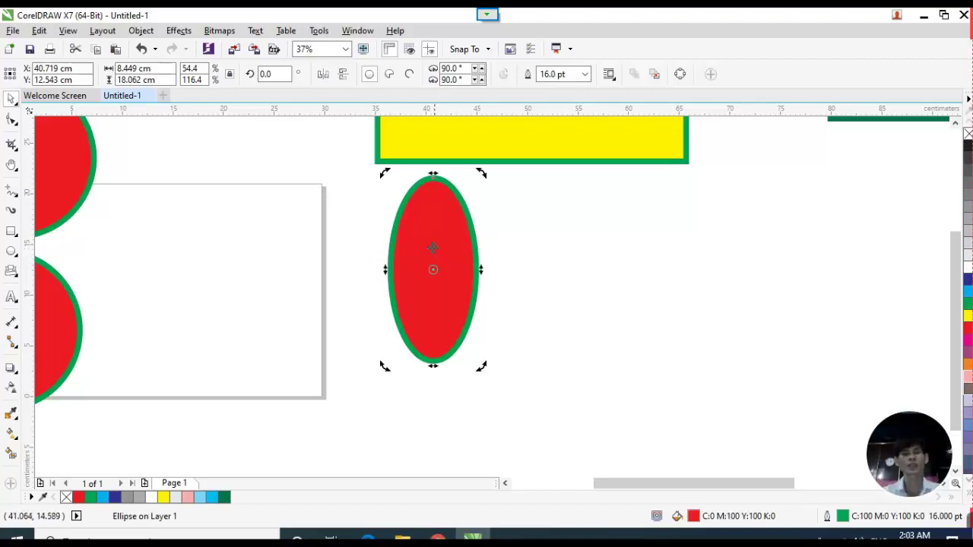
left_click(438, 239)
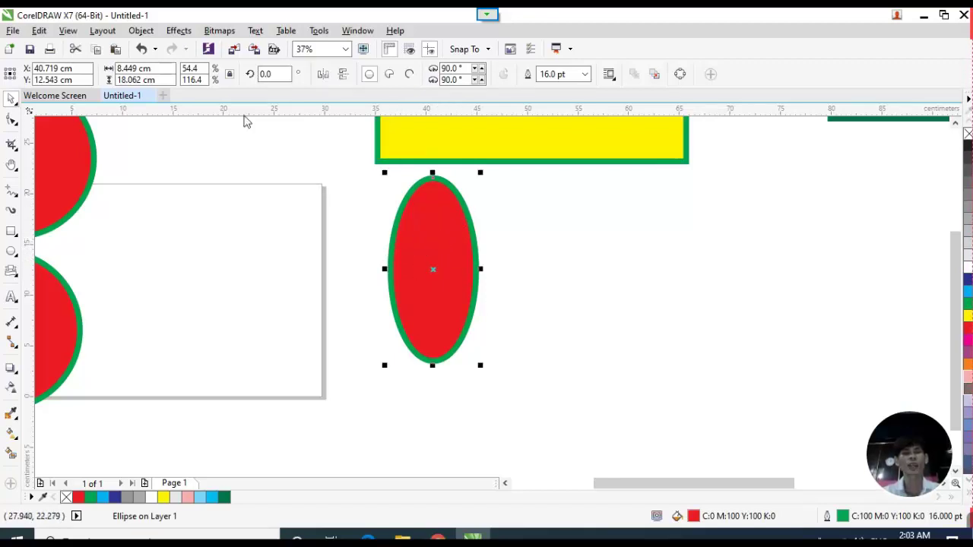
left_click(449, 258)
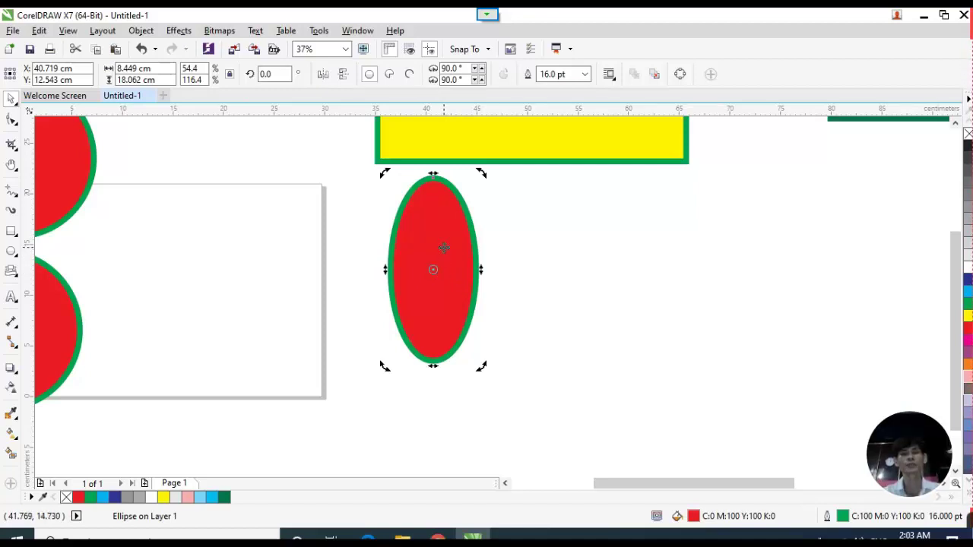
Alternate the red ellipse between resize handles and rotation handles, including one deselection and reselection, finishing with the rotation handles active.
left_click(444, 248)
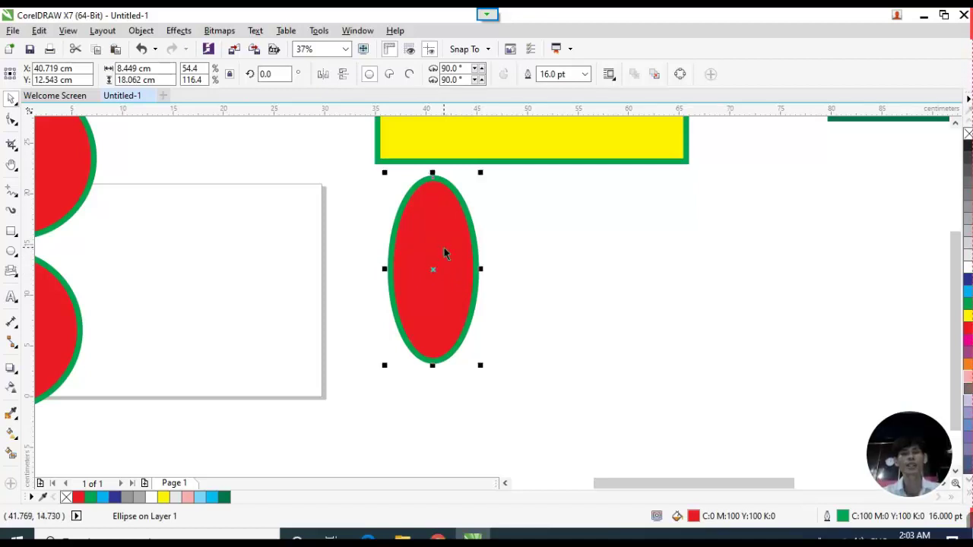
left_click(444, 249)
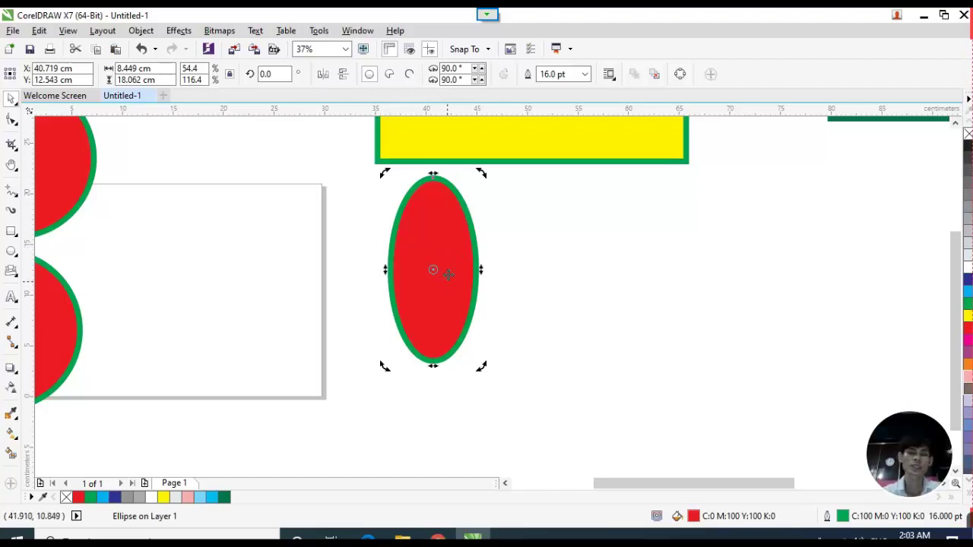
left_click(549, 250)
left_click(443, 252)
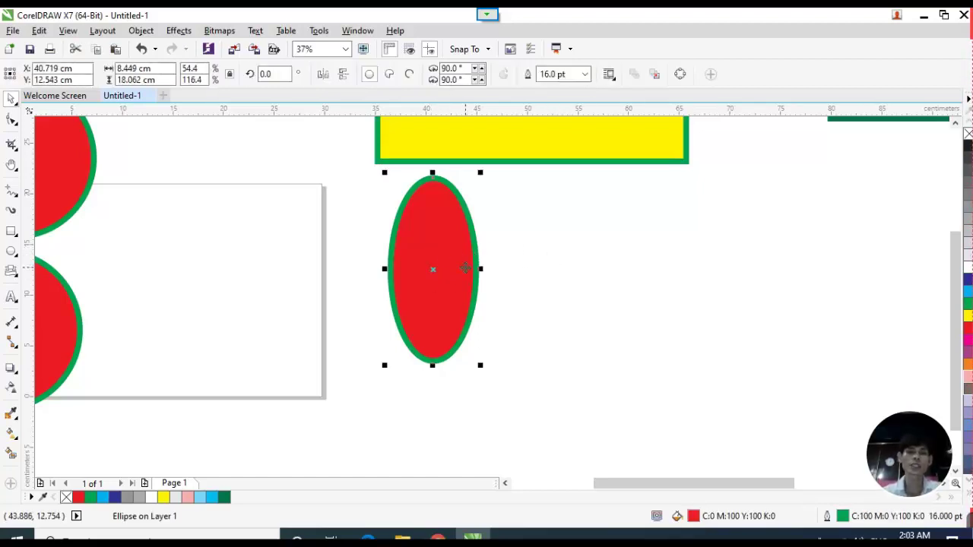
left_click(439, 248)
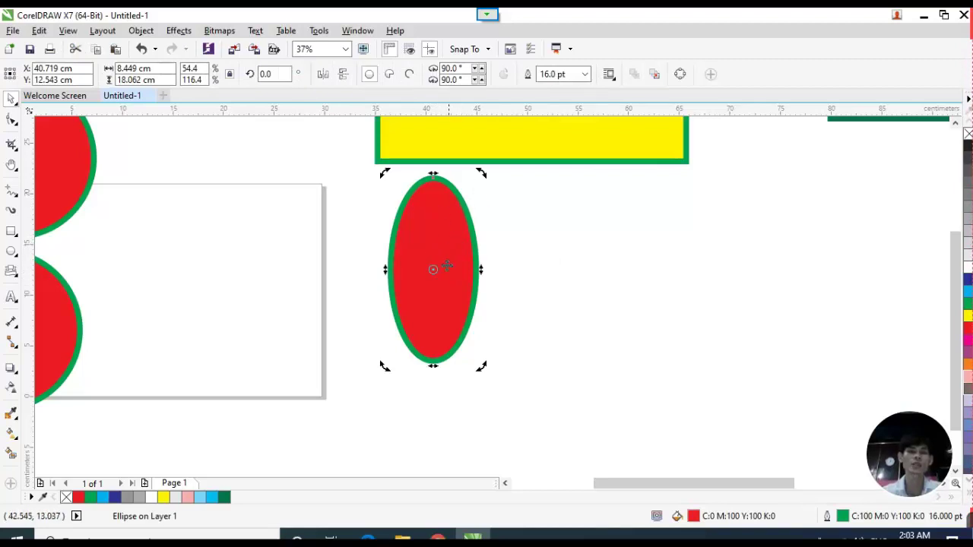
left_click(440, 258)
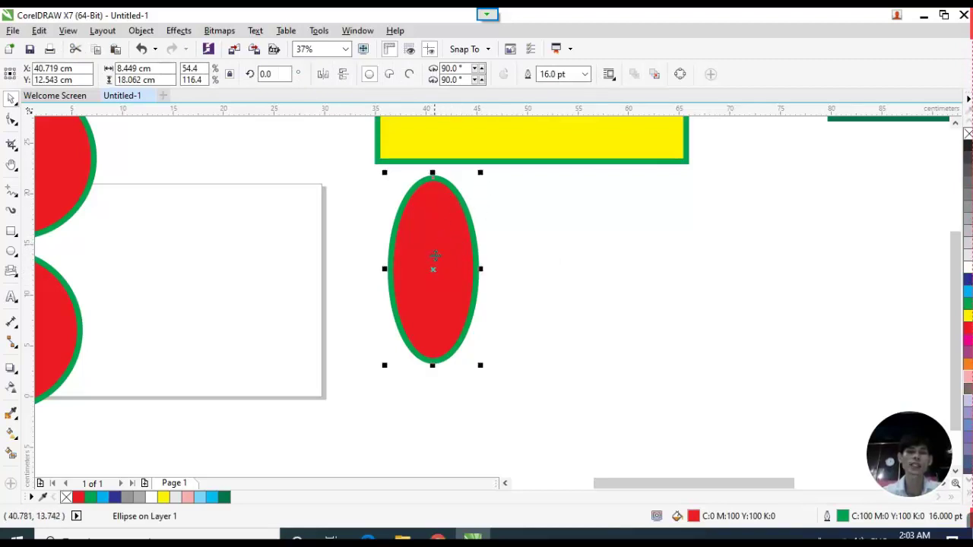
left_click(435, 255)
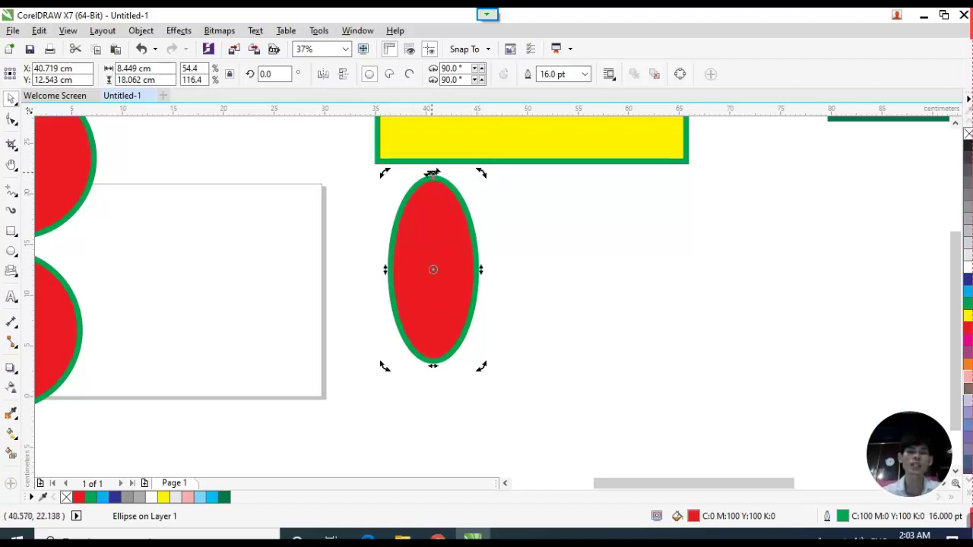
Try skewing the ellipse horizontally twice from its upper edge and vertically once from its side, undoing each skew.
left_click_drag(432, 174, 558, 197)
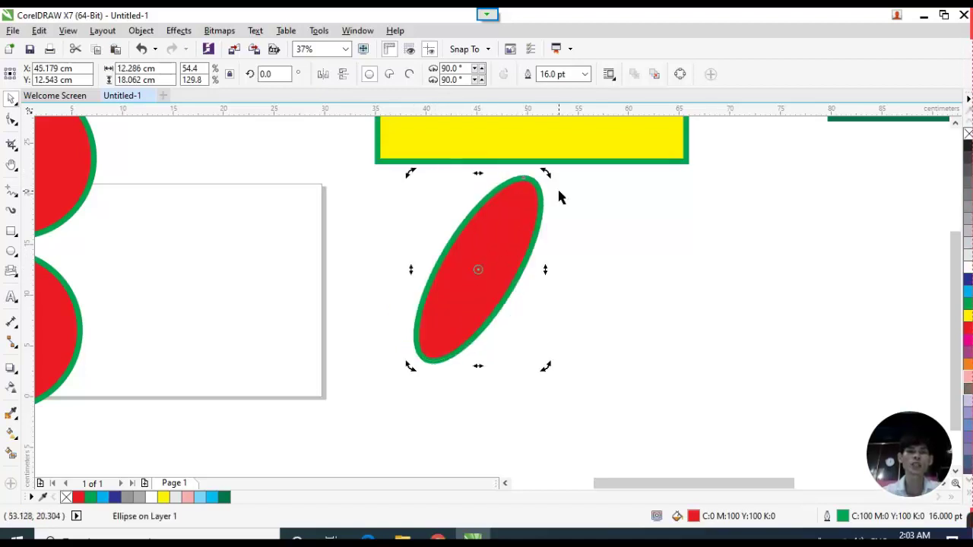
key("ctrl+z")
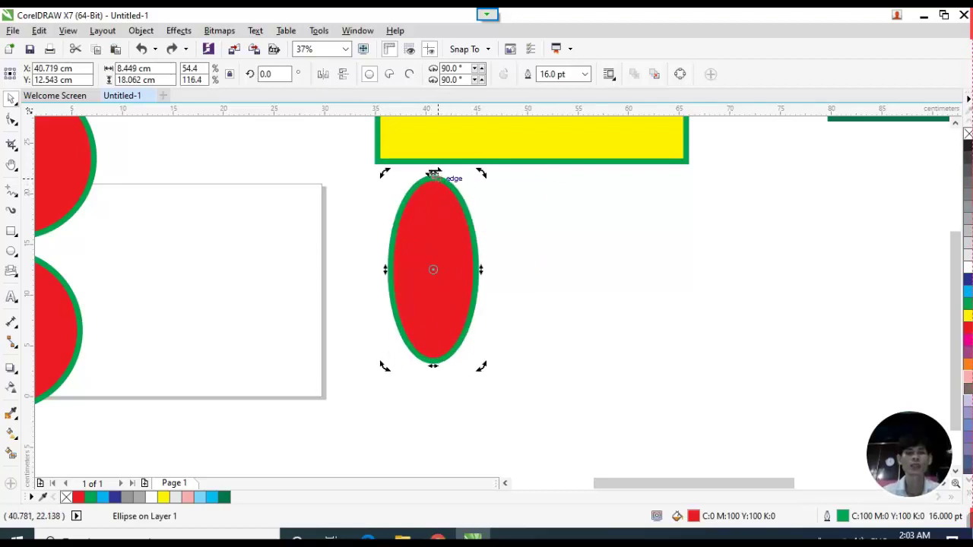
left_click_drag(432, 173, 589, 201)
key("ctrl+z")
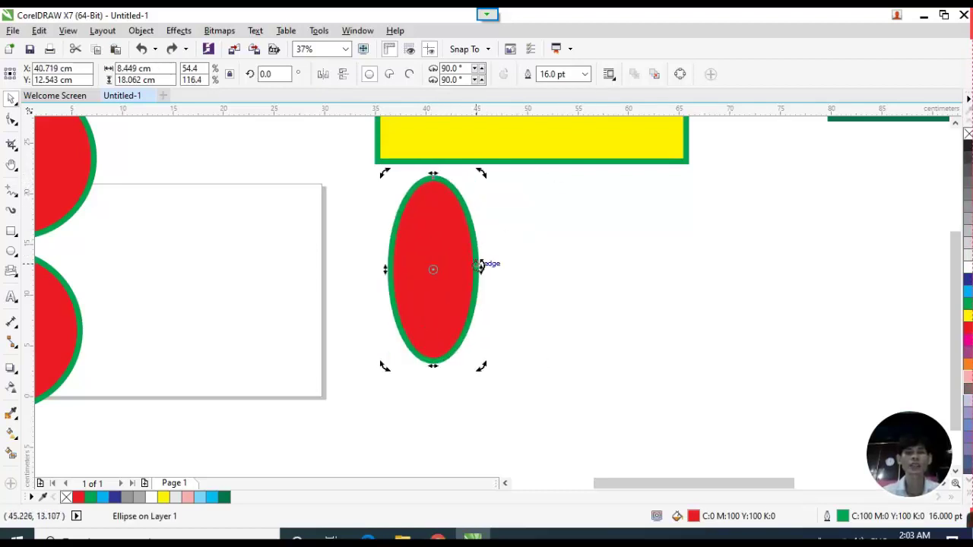
left_click_drag(482, 265, 542, 317)
key("ctrl+z")
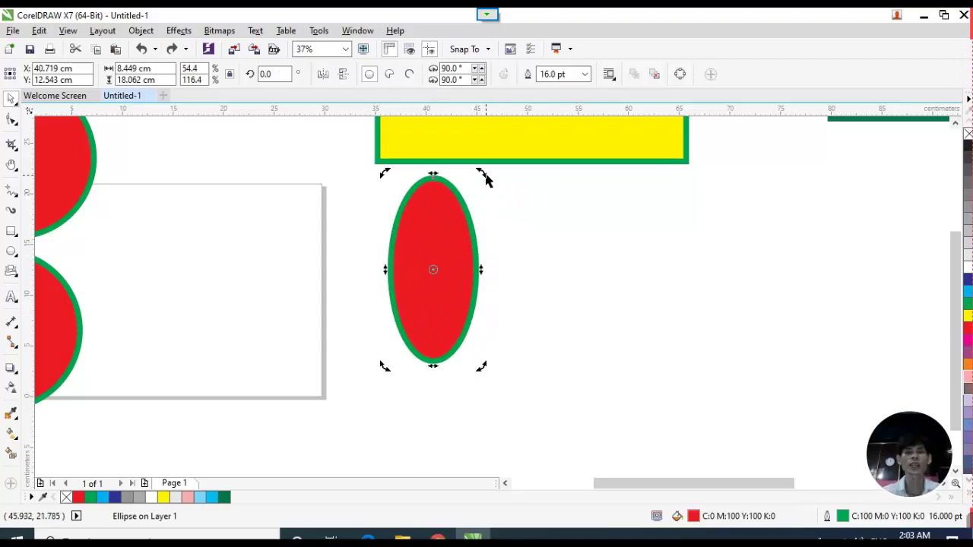
Try rotating the ellipse clockwise about its middle, undo it, and relocate its center of rotation to the bottom quadrant point.
left_click_drag(486, 179, 515, 346)
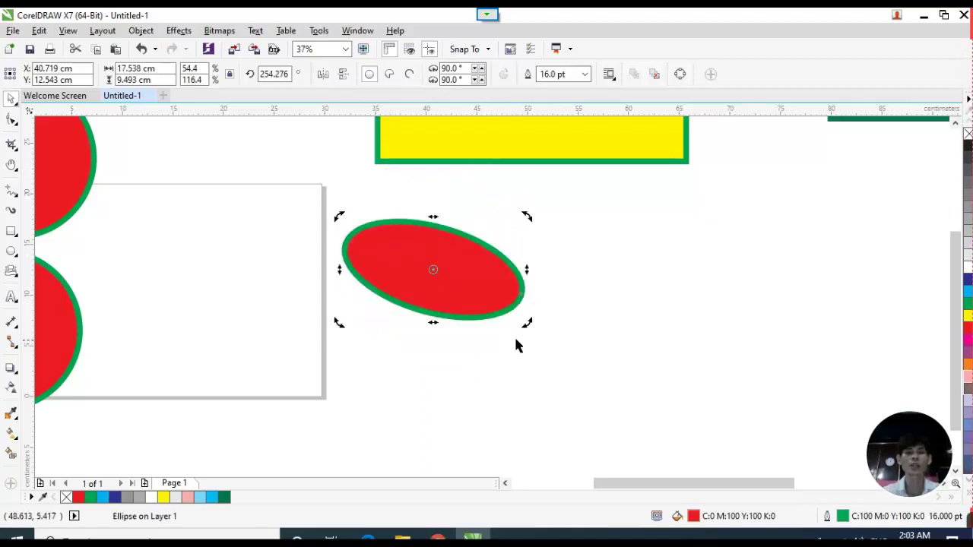
key("ctrl+z")
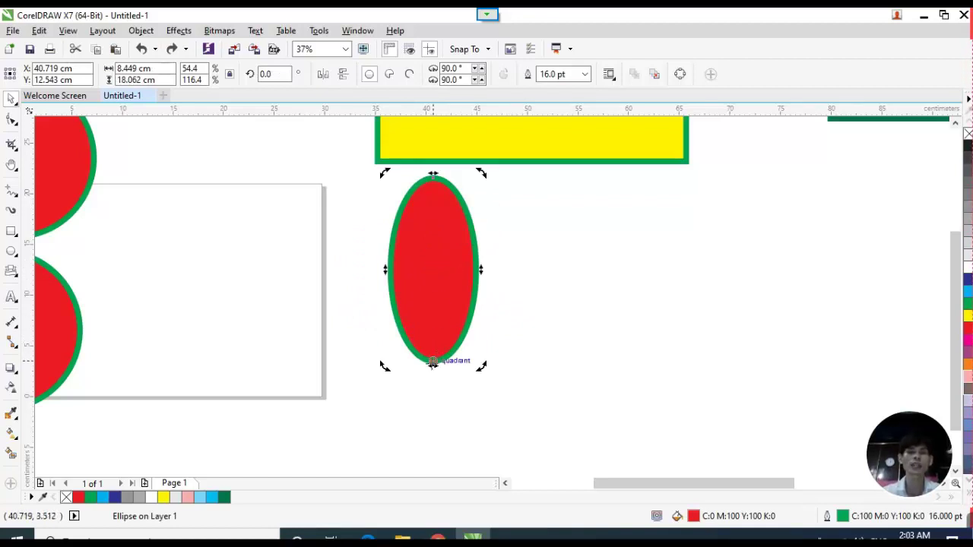
left_click(433, 361)
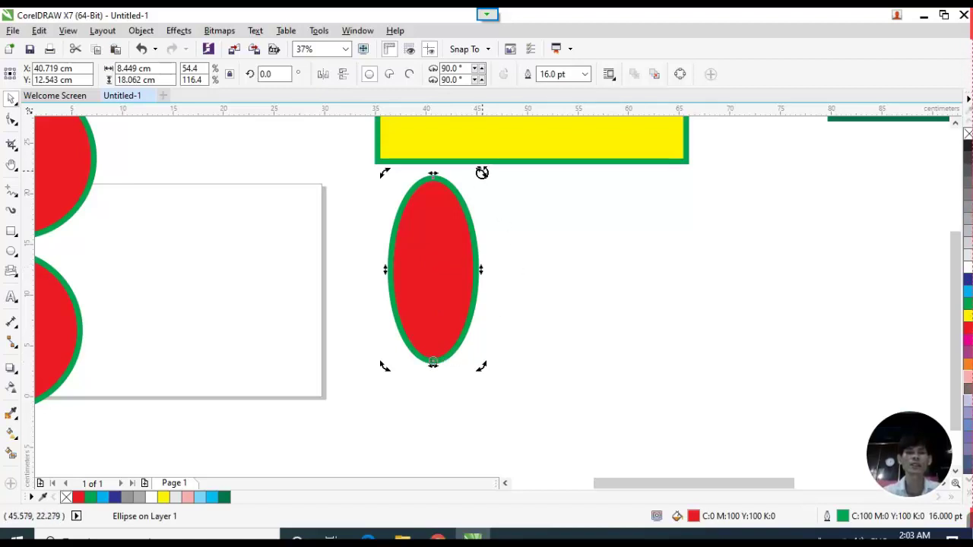
Rotate a copy of the ellipse about 38° clockwise around its bottom point and repeat the rotated duplication eight times.
left_click_drag(482, 172, 578, 249)
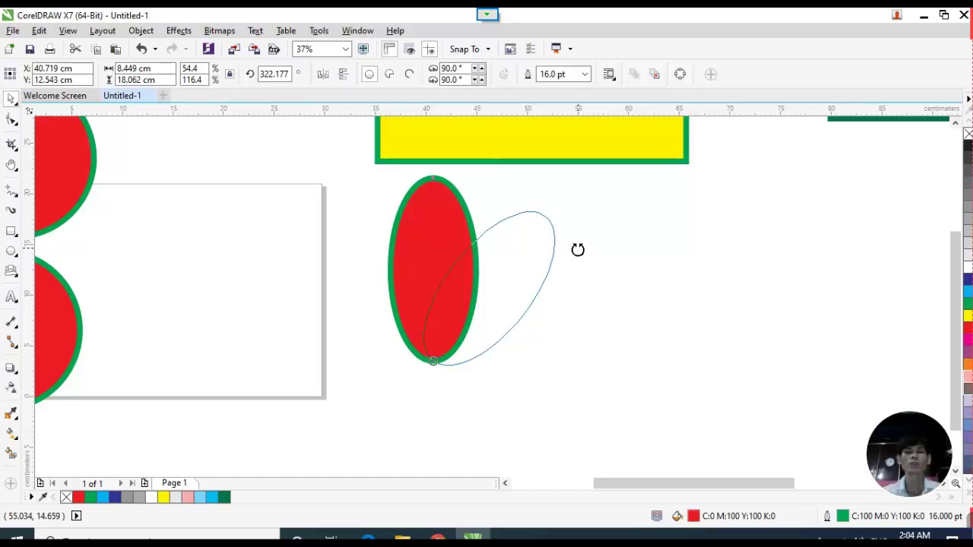
left_click_drag(577, 249, 576, 245)
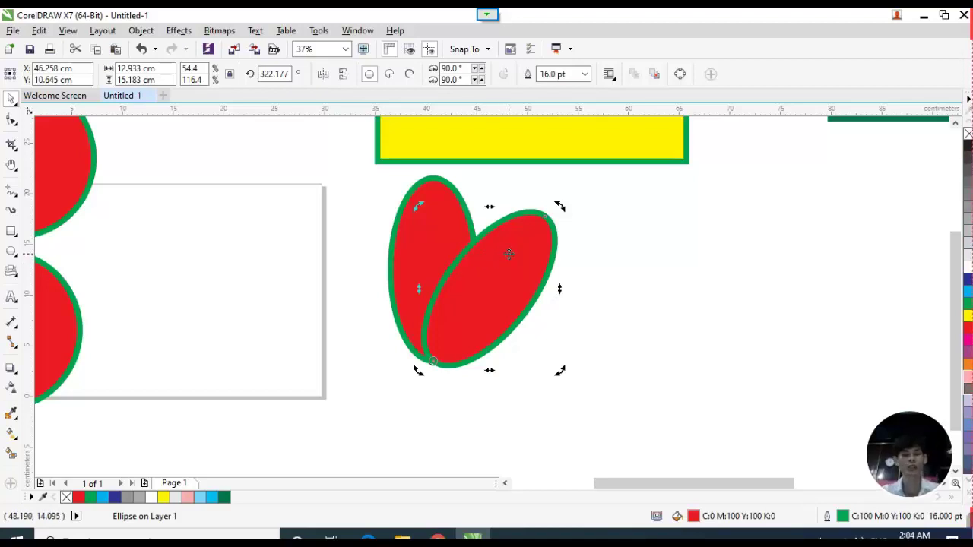
key("ctrl+r")
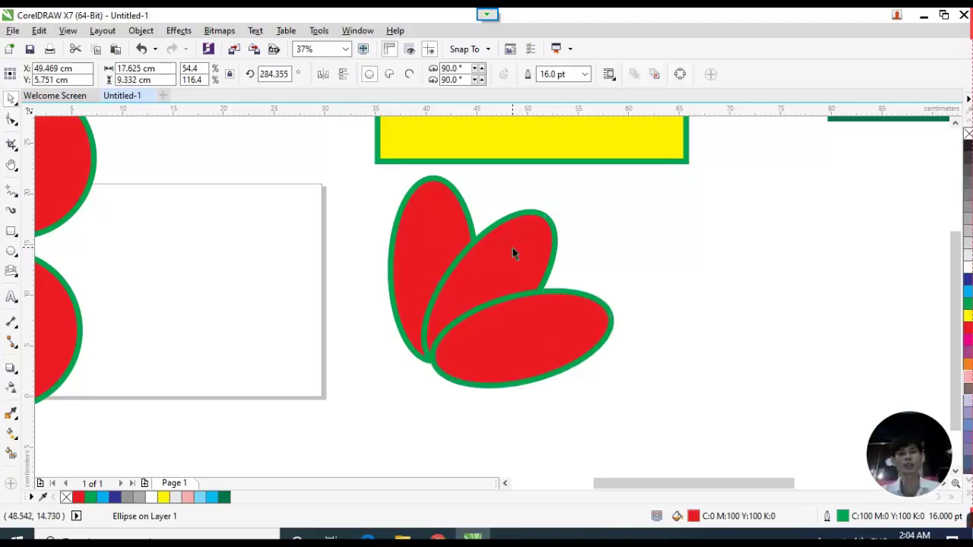
key("ctrl+r")
key("ctrl+r")
key("ctrl+r")
key("ctrl+r")
key("ctrl+r")
key("ctrl+r")
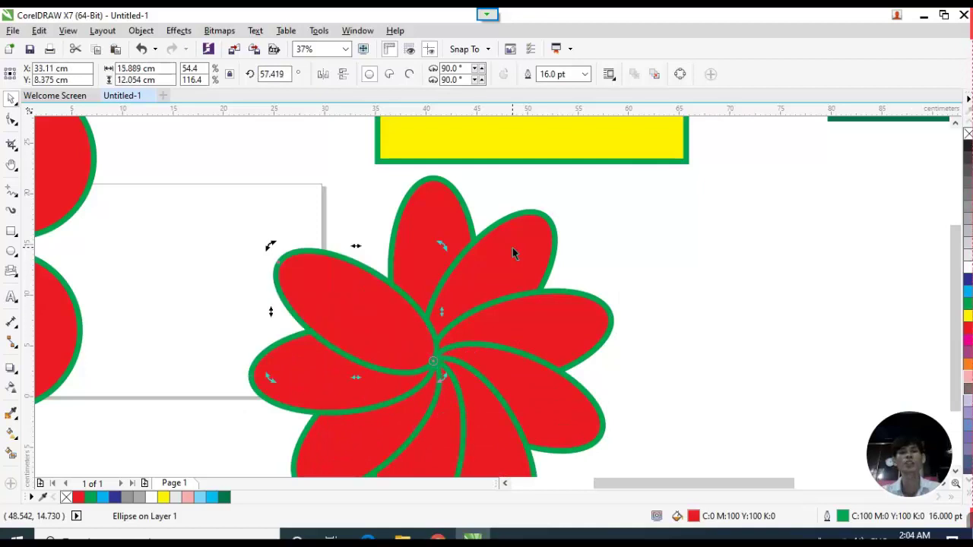
key("ctrl+r")
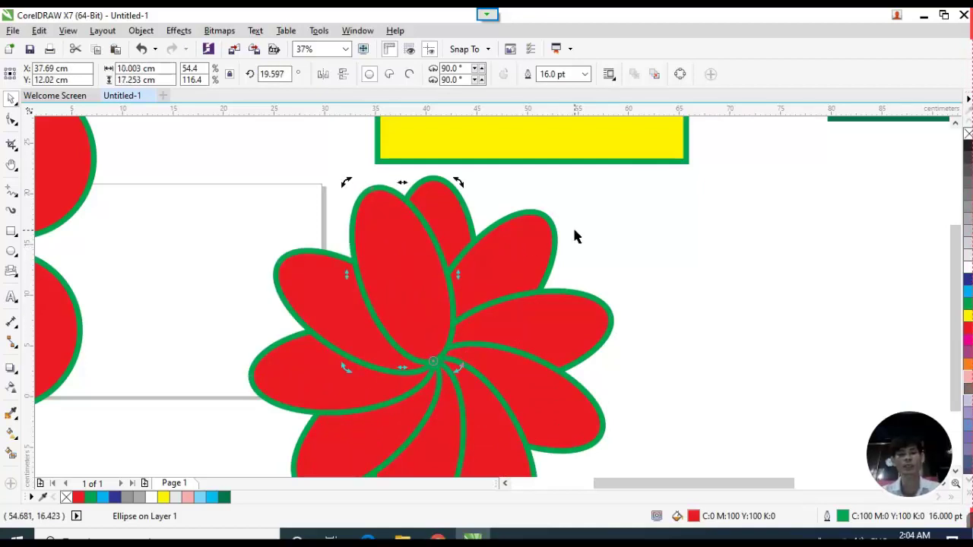
Undo all the rotated copies back to the single upright ellipse.
key("ctrl+z")
key("ctrl+z")
key("ctrl+z")
key("ctrl+z")
key("ctrl+z")
key("ctrl+z")
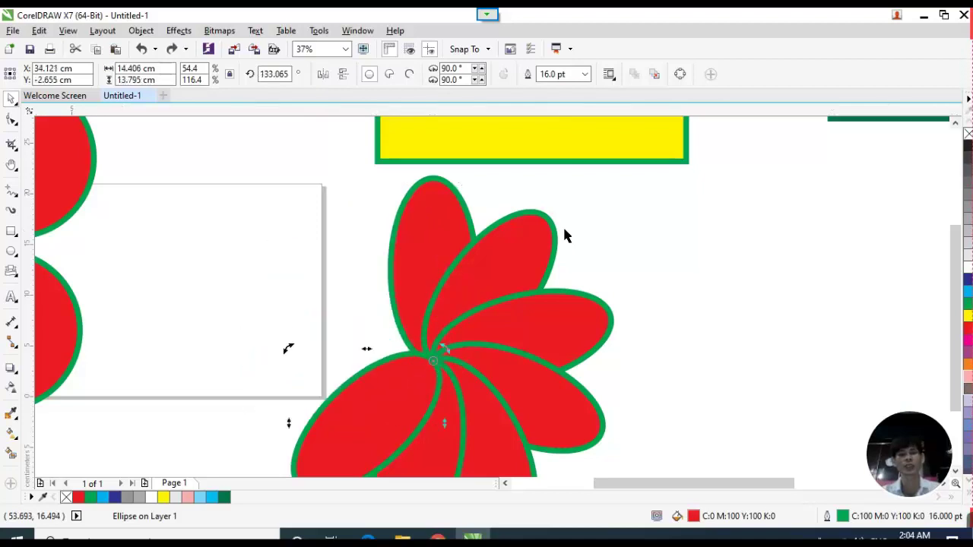
key("ctrl+z")
key("ctrl+z")
key("ctrl+z")
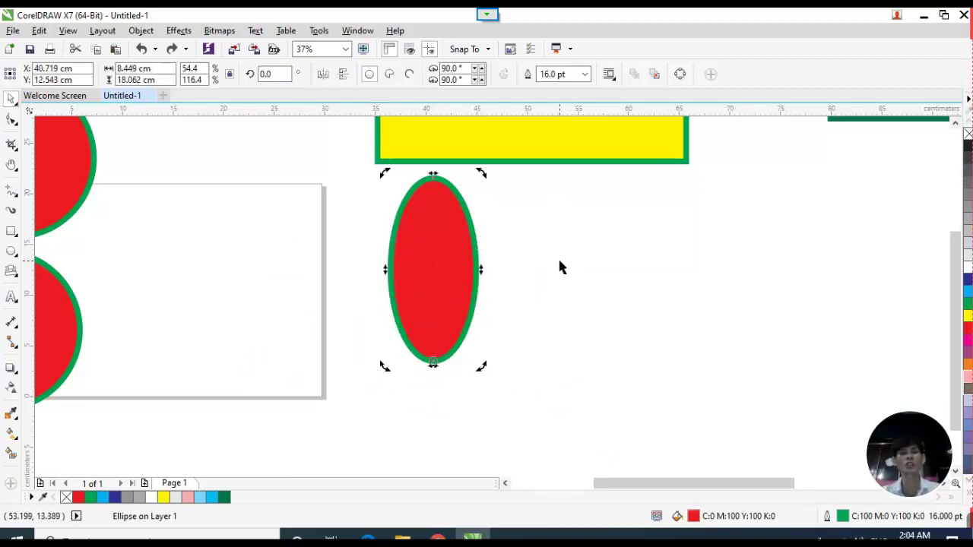
Try rotating a copy of the ellipse clockwise around its bottom point twice, constraining it to 30°, and undo each attempt.
left_click(461, 212)
left_click_drag(481, 173, 599, 233)
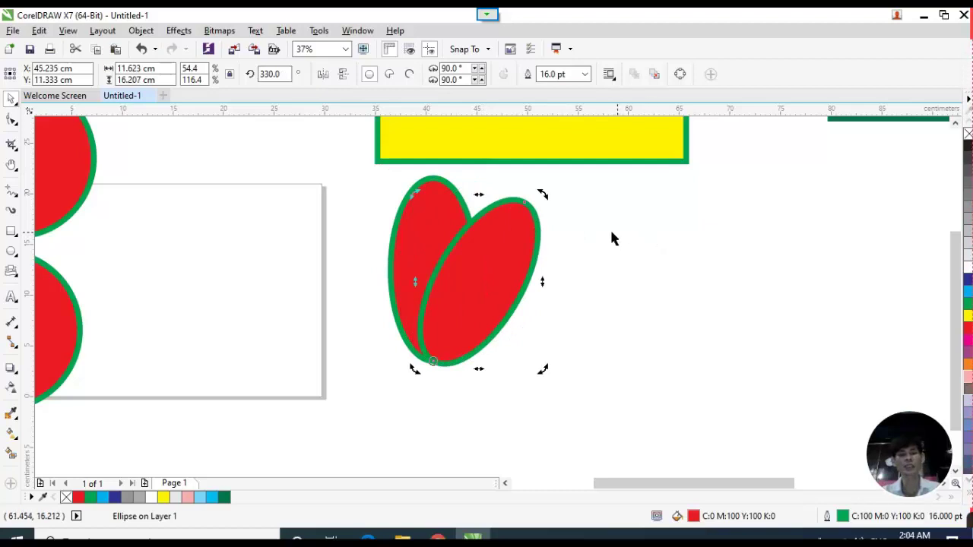
key("ctrl+z")
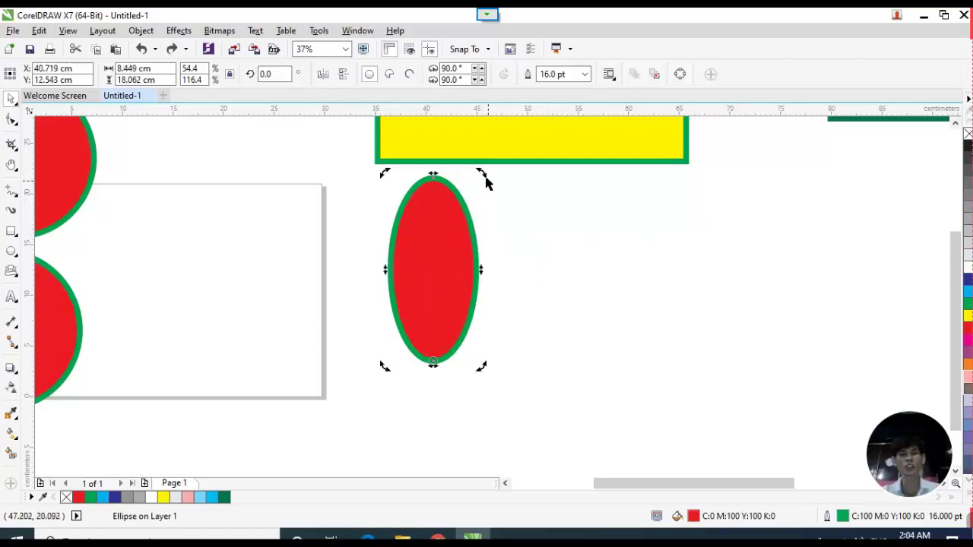
left_click_drag(487, 176, 566, 236)
mouse_move(578, 245)
left_mouse_down()
mouse_move(558, 220)
mouse_move(578, 233)
mouse_move(542, 213)
mouse_move(565, 231)
left_mouse_up()
key("ctrl+z")
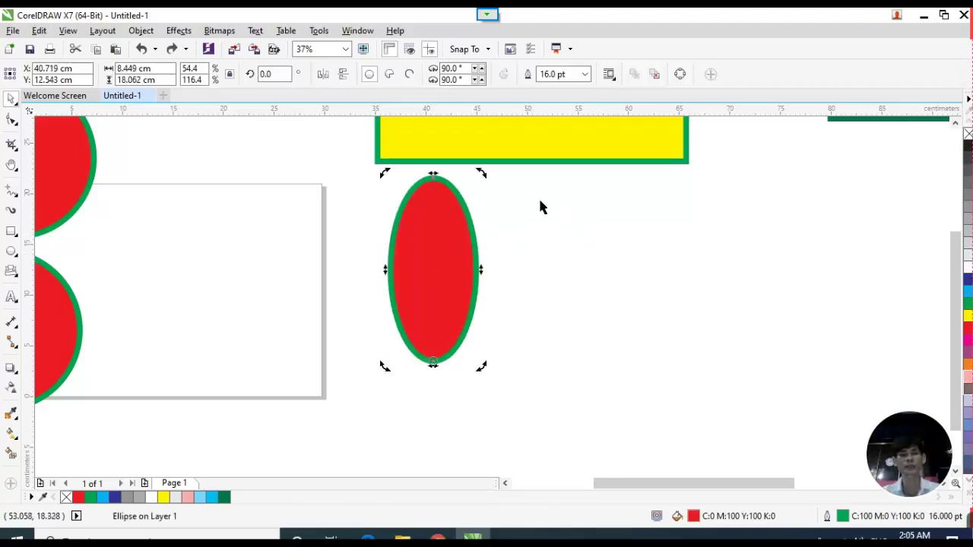
Rotate a copy of the ellipse 30° clockwise around its bottom point, repeat it ten times to form a twelve-petal flower, and deselect.
left_click_drag(486, 177, 562, 231)
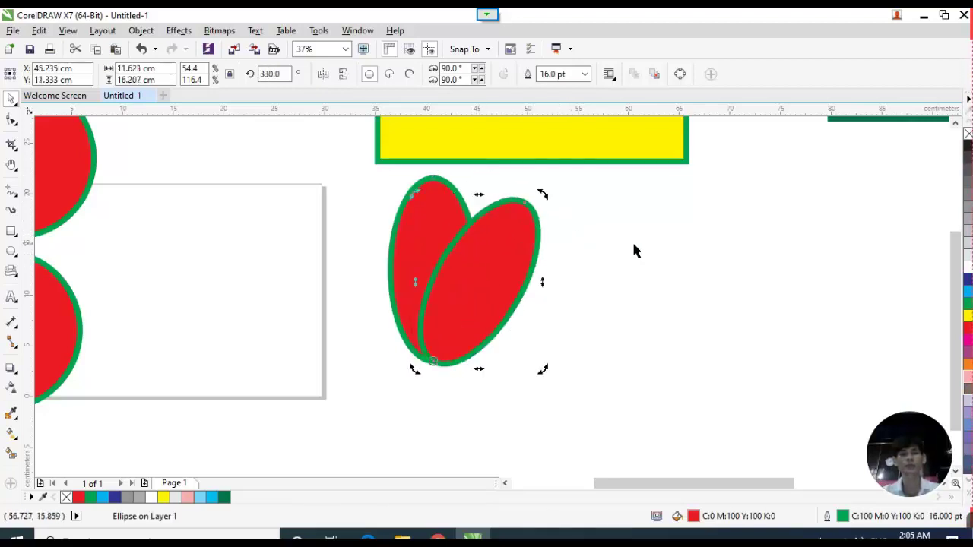
key("ctrl+r")
key("ctrl+r")
key("ctrl+r")
key("ctrl+r")
key("ctrl+r")
key("ctrl+r")
key("ctrl+r")
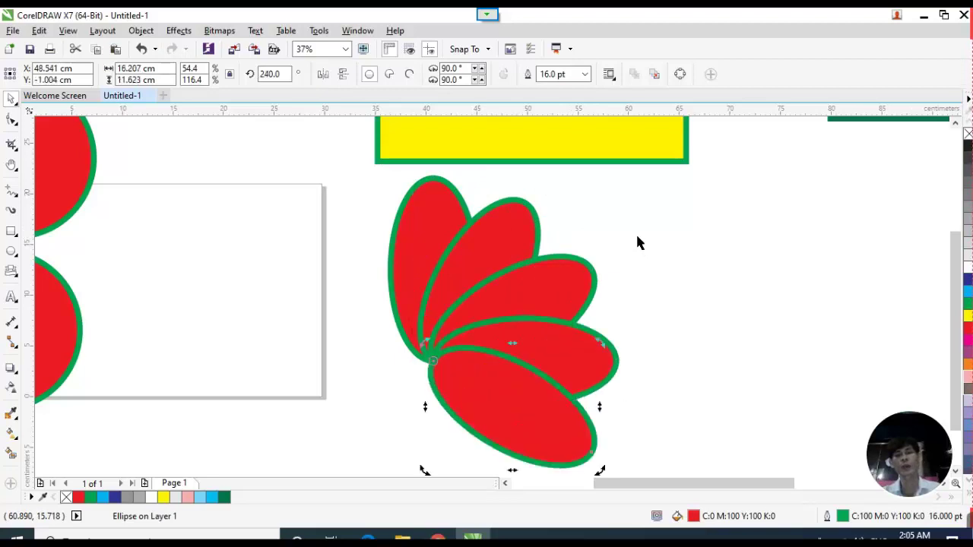
key("ctrl+r")
key("ctrl+r")
key("ctrl+r")
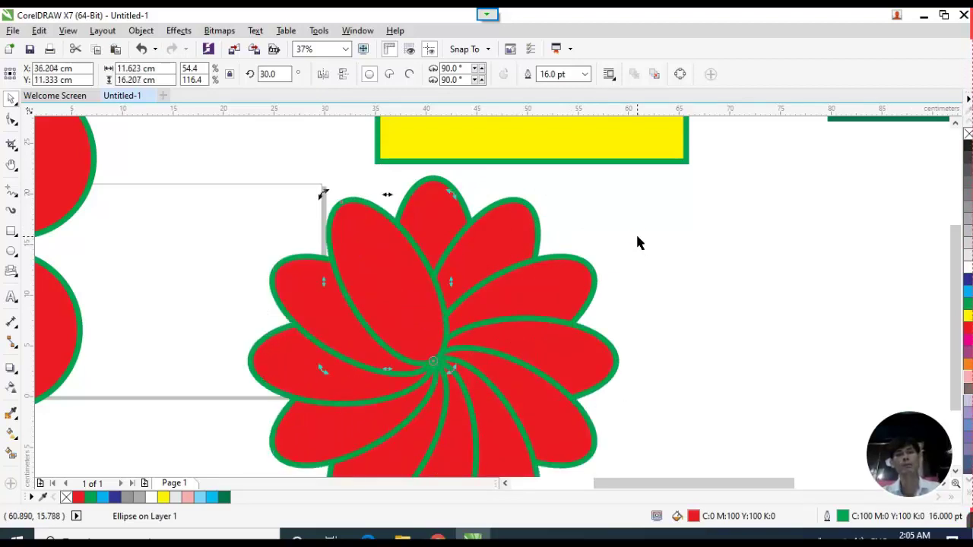
scroll(555, 242, "down", 2)
left_click(662, 228)
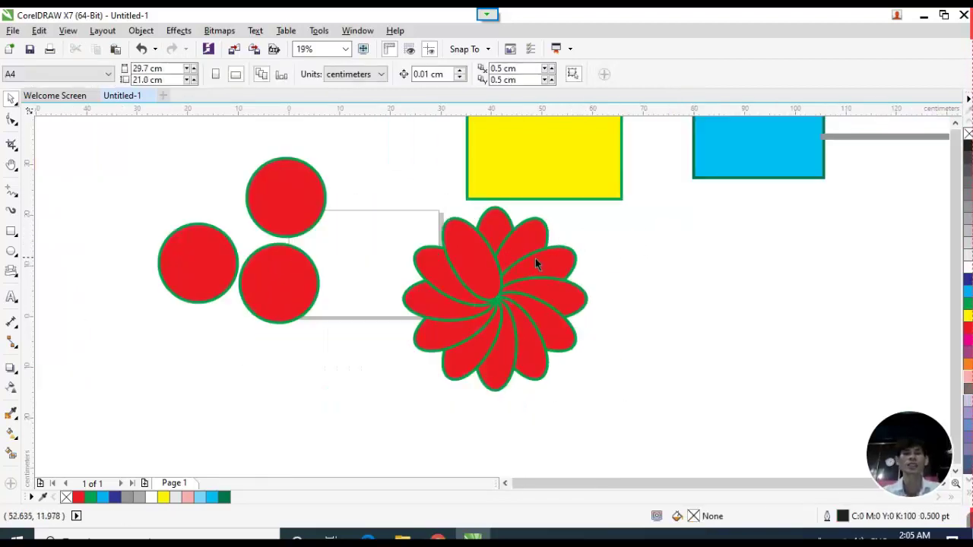
Place a copy of the upright 8.45 by 18.06 cm ellipse to the right of the flower, below the blue rectangle.
scroll(502, 285, "up", 2)
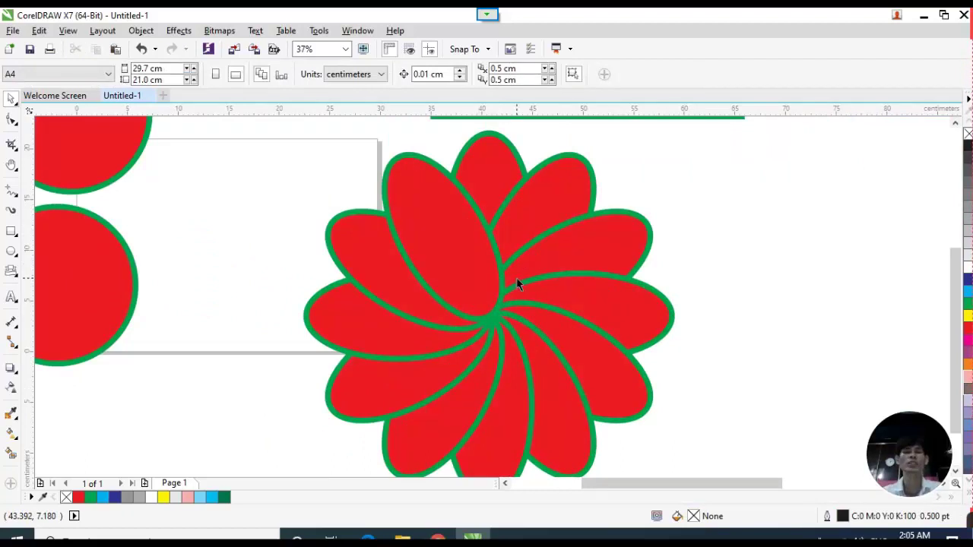
scroll(465, 286, "down", 2)
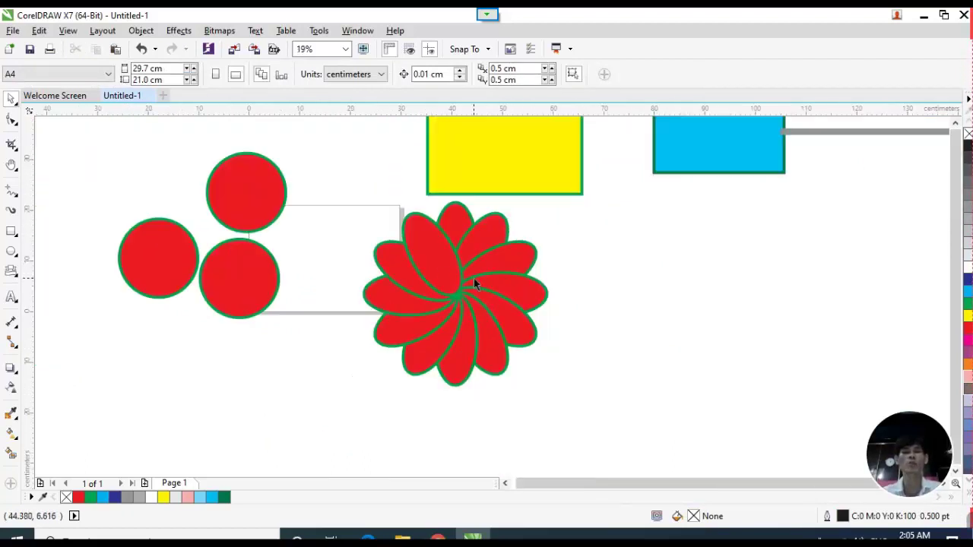
scroll(473, 279, "up", 2)
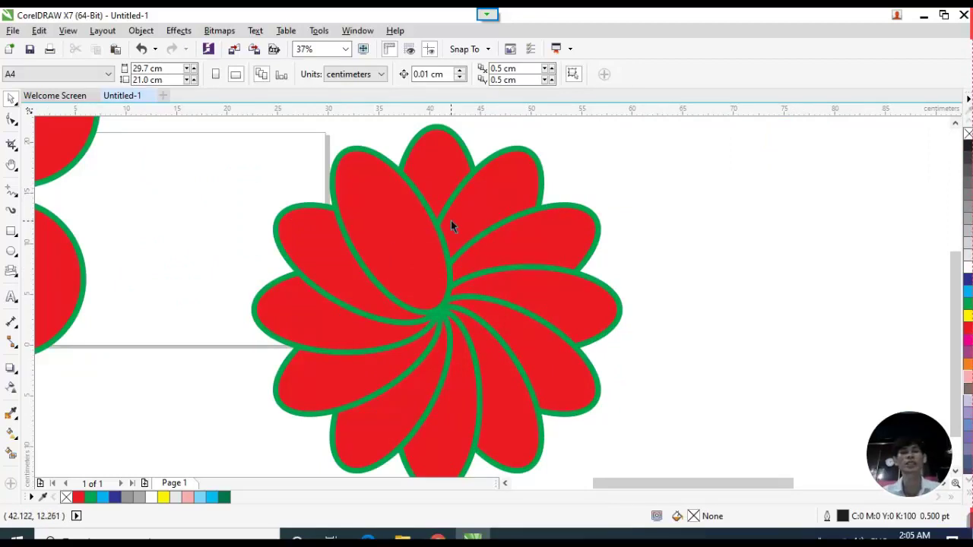
scroll(356, 228, "down", 2)
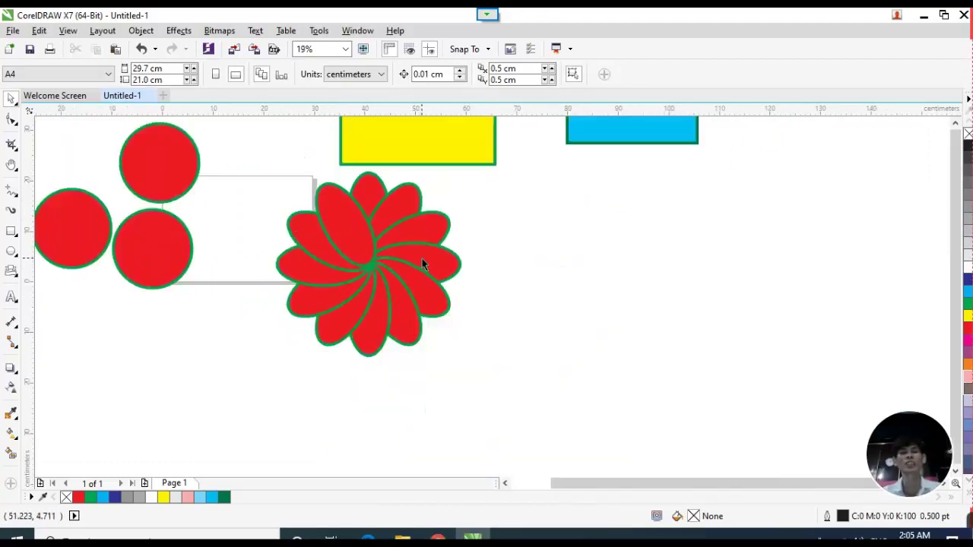
key("F7")
mouse_move(532, 192)
left_mouse_down()
mouse_move(539, 202)
mouse_move(575, 196)
mouse_move(582, 275)
left_mouse_up()
scroll(582, 276, "up", 2)
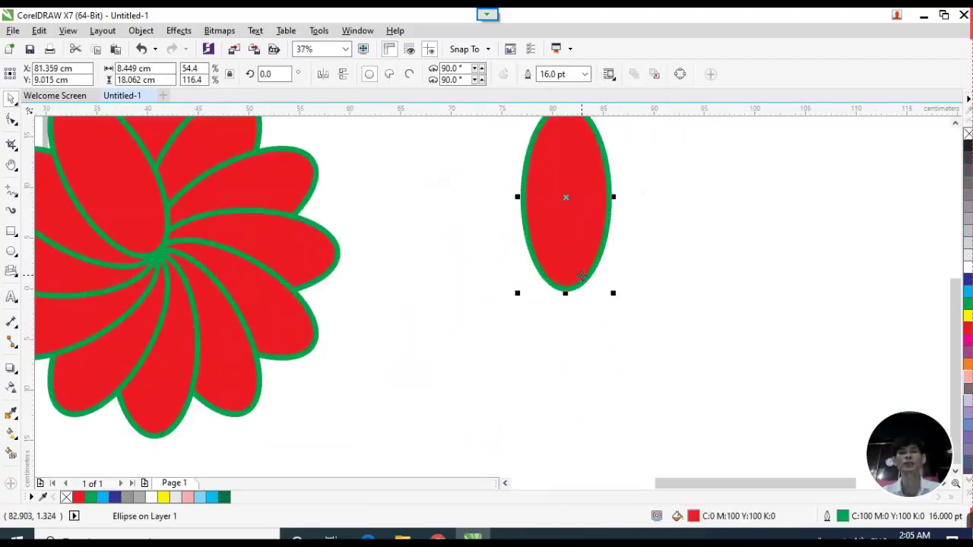
scroll(564, 275, "down", 2)
key("Escape")
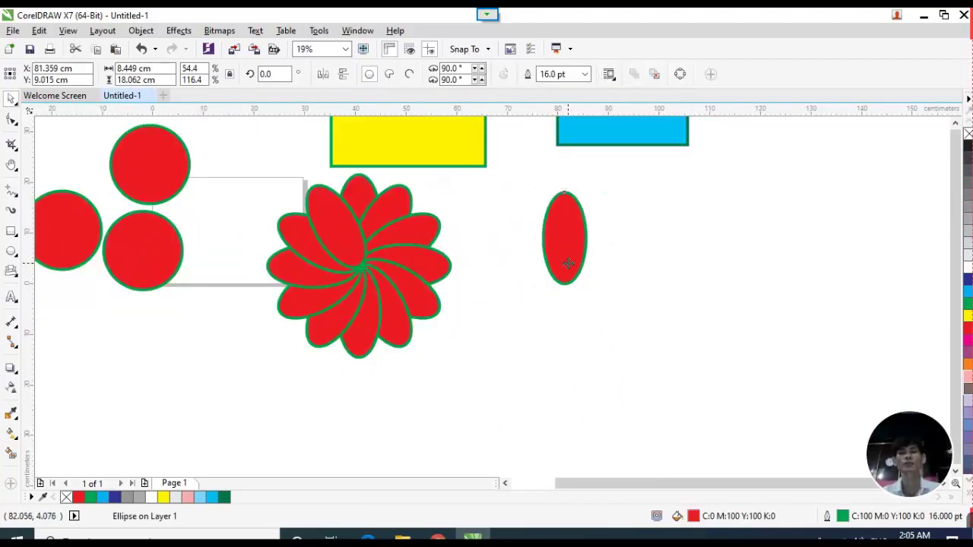
Duplicate the separate ellipse straight upward so that the copy overlaps the original's upper end.
left_click(567, 267)
left_click_drag(567, 266, 566, 195)
right_click(566, 196)
Trim the lower ellipse with the overlapping copy, delete the copy, and select the trimmed petal.
left_click(580, 257, "shift")
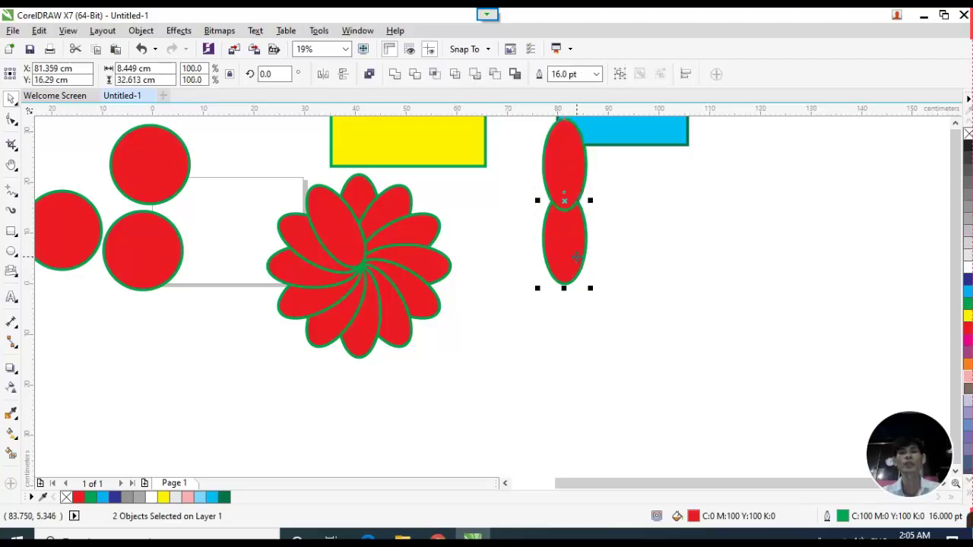
left_click(415, 74)
left_click(572, 174)
key("Delete")
left_click(572, 234)
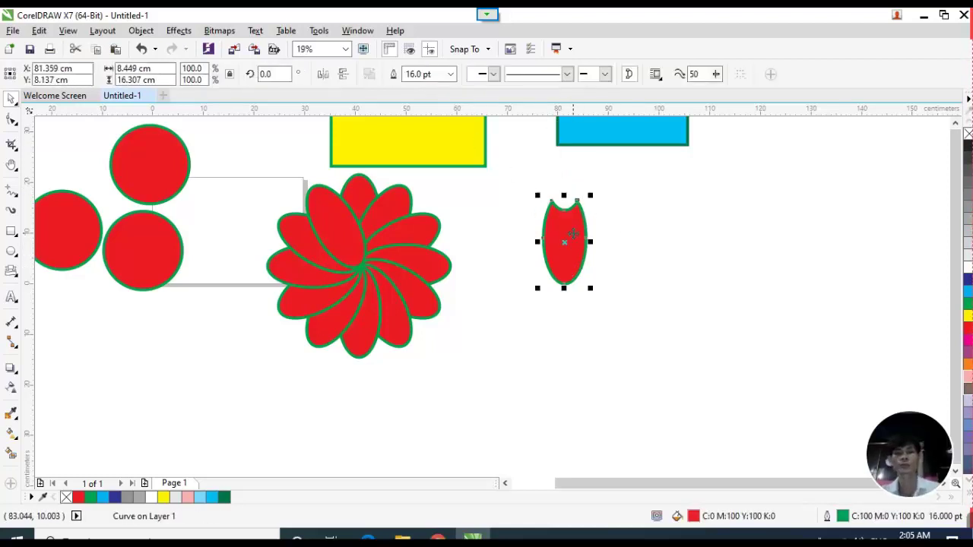
Rotate a copy of the trimmed petal 75° clockwise around its bottom point, repeat it three times to form a five-petal flower, and deselect.
left_click(565, 249)
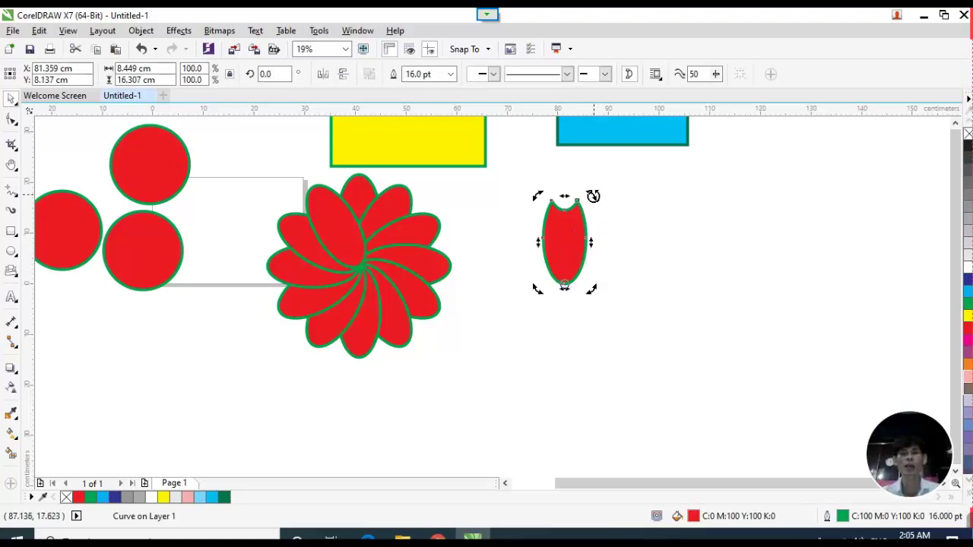
left_click_drag(592, 197, 690, 302)
key("ctrl+r")
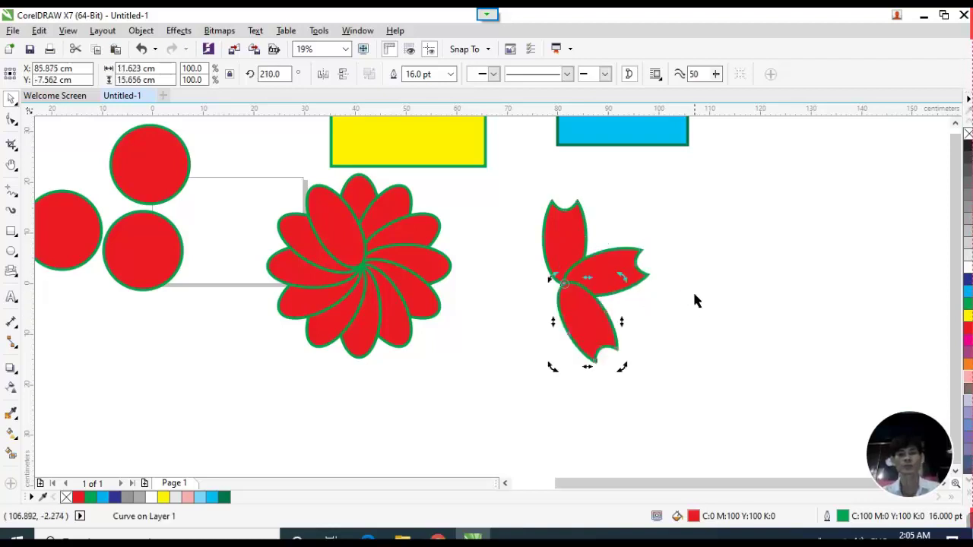
key("ctrl+r")
key("ctrl+r")
left_click(723, 218)
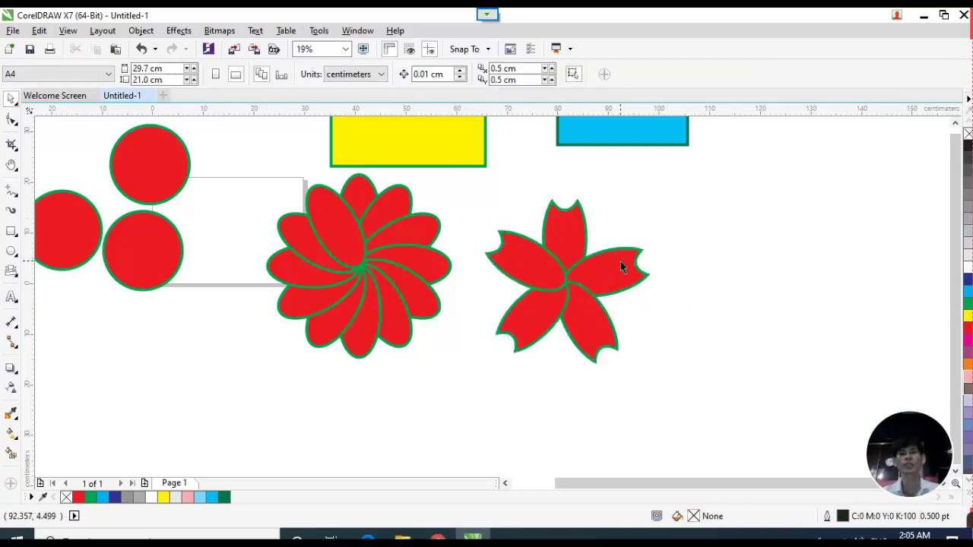
Trim the upper-left petal with the upright petal so that their overlap at the flower's centre matches the other petals.
scroll(593, 281, "up", 2)
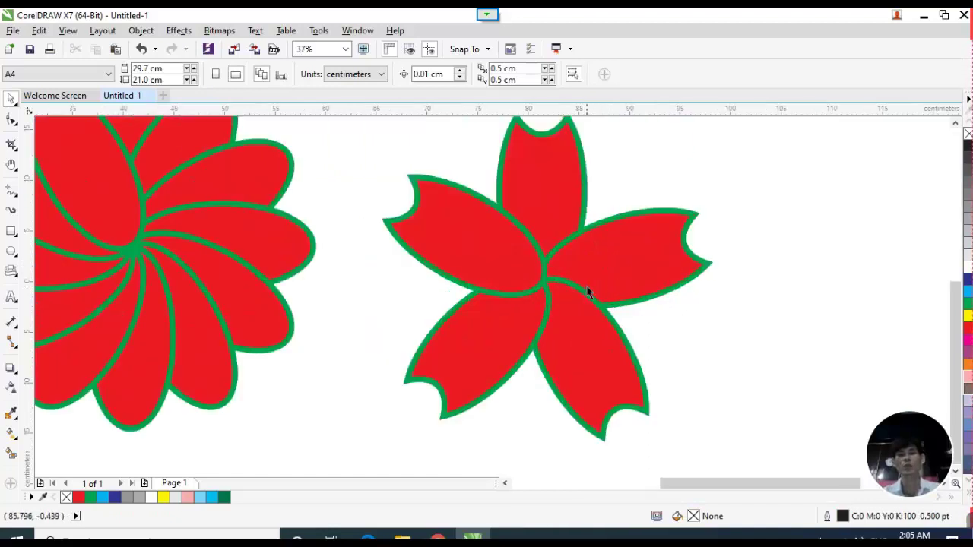
left_click(545, 193)
left_click(451, 219, "shift")
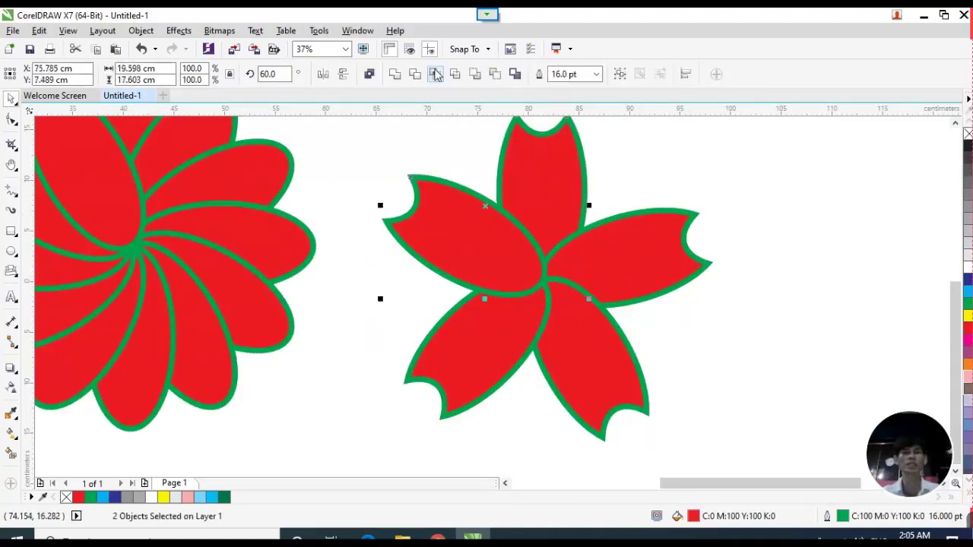
key("ctrl+l")
left_click(723, 167)
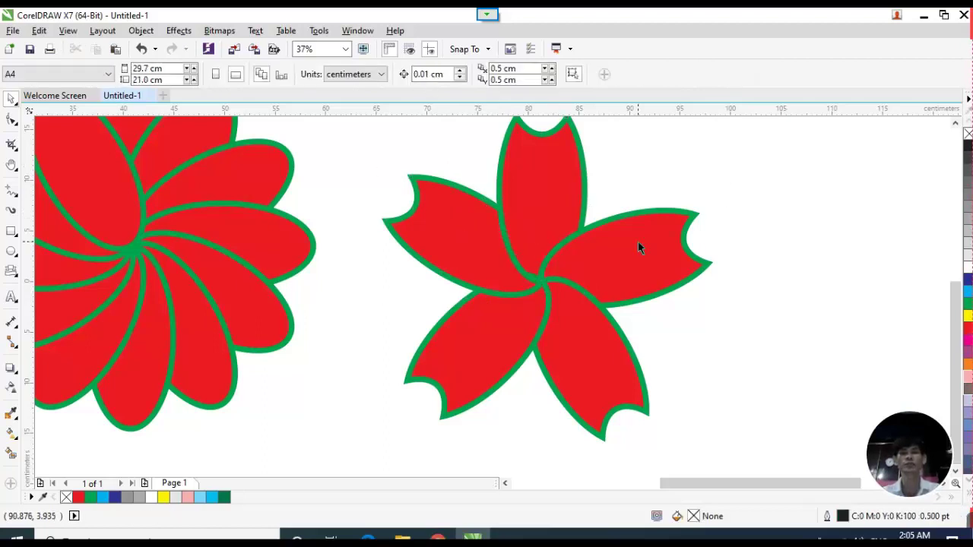
left_click(638, 246)
left_click(709, 188)
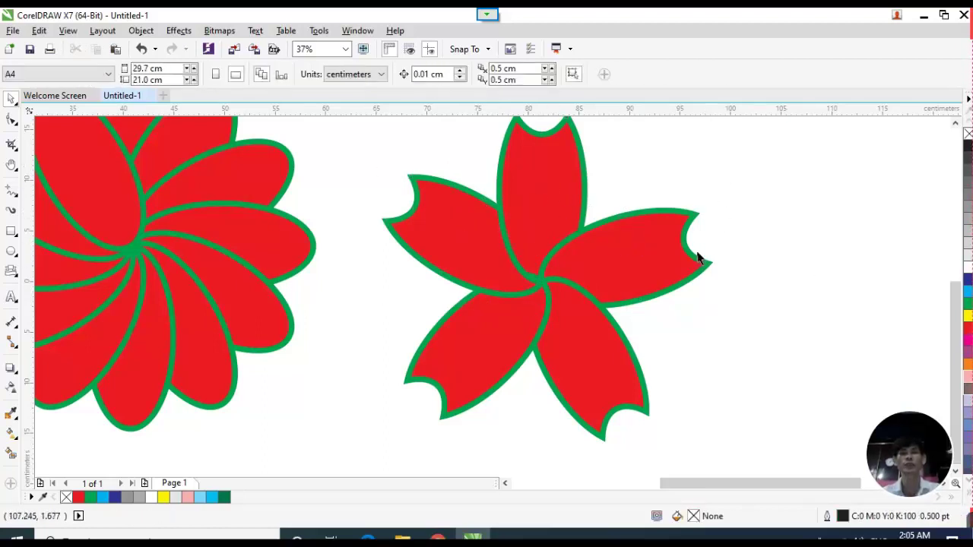
Draw a circle about 5.63 cm in diameter over the five-petal flower's centre and fill it with yellow.
left_click(11, 251)
left_click_drag(511, 252, 567, 303)
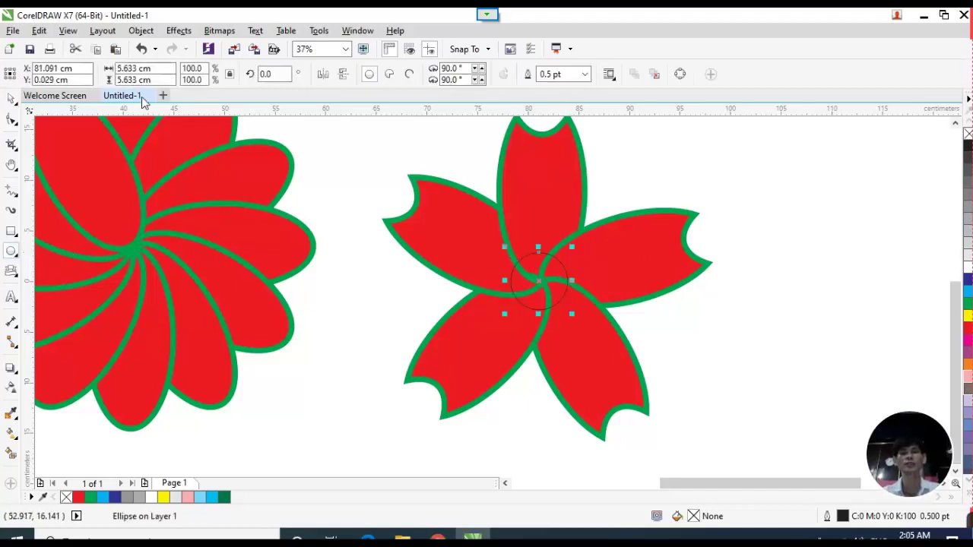
key("space")
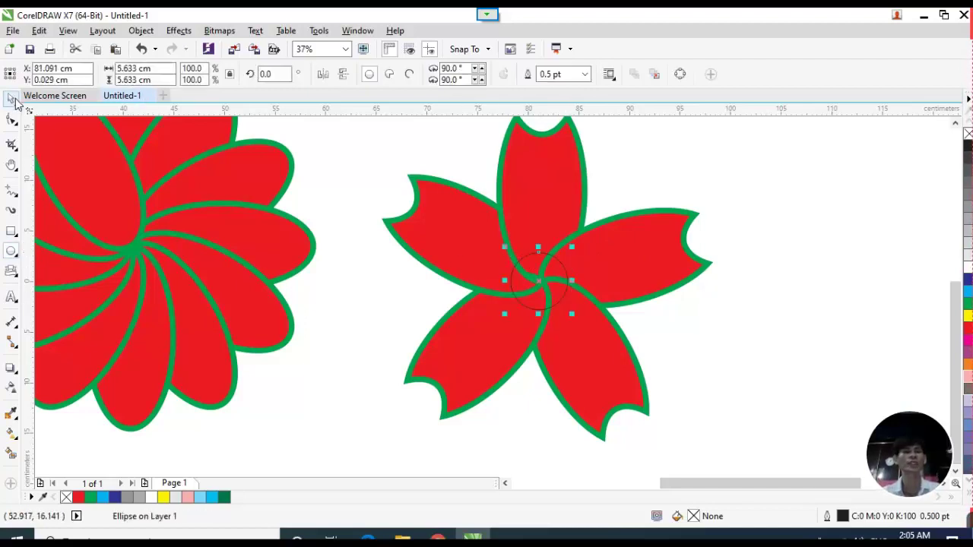
left_click(967, 315)
scroll(576, 292, "down", 2)
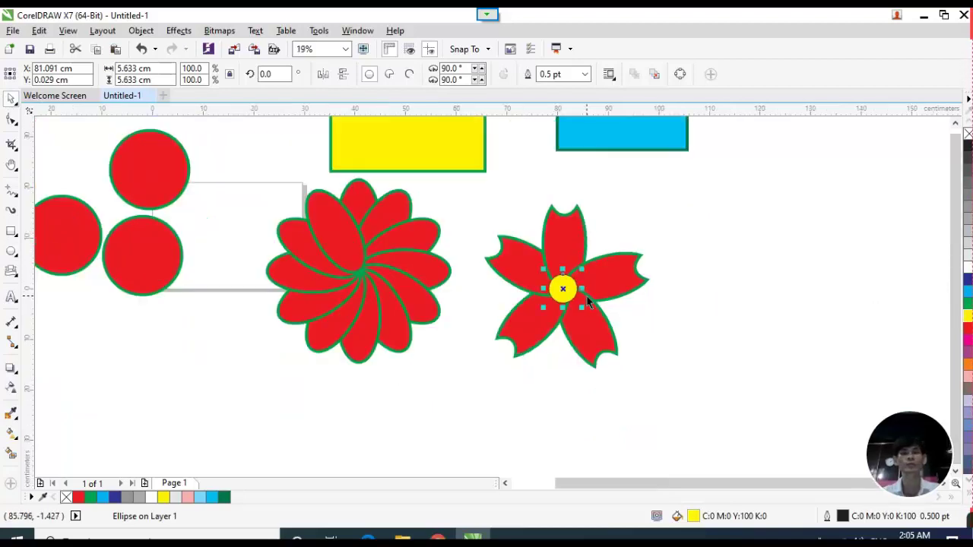
Move the yellow circle clear of the flower to the right, and group the five petals.
left_click_drag(566, 282, 699, 240)
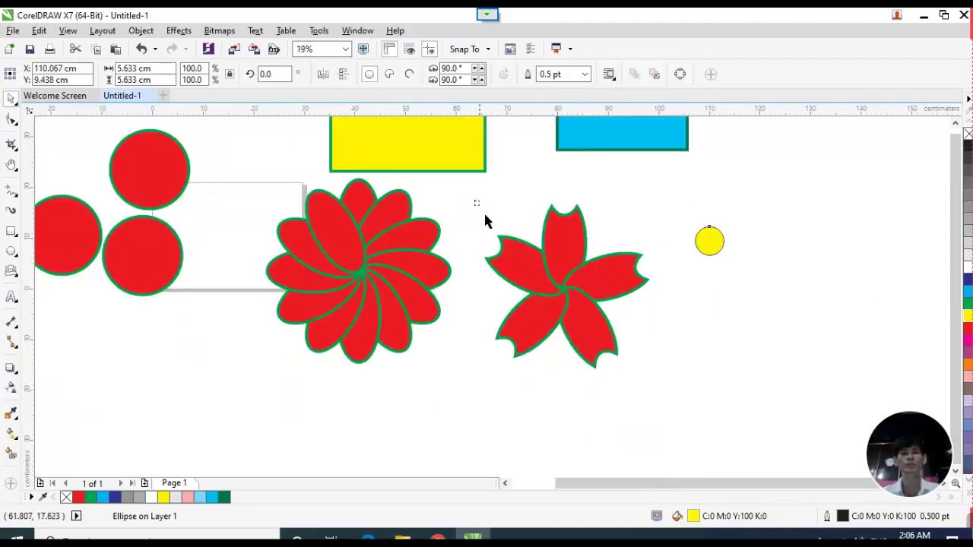
left_click_drag(484, 211, 665, 379)
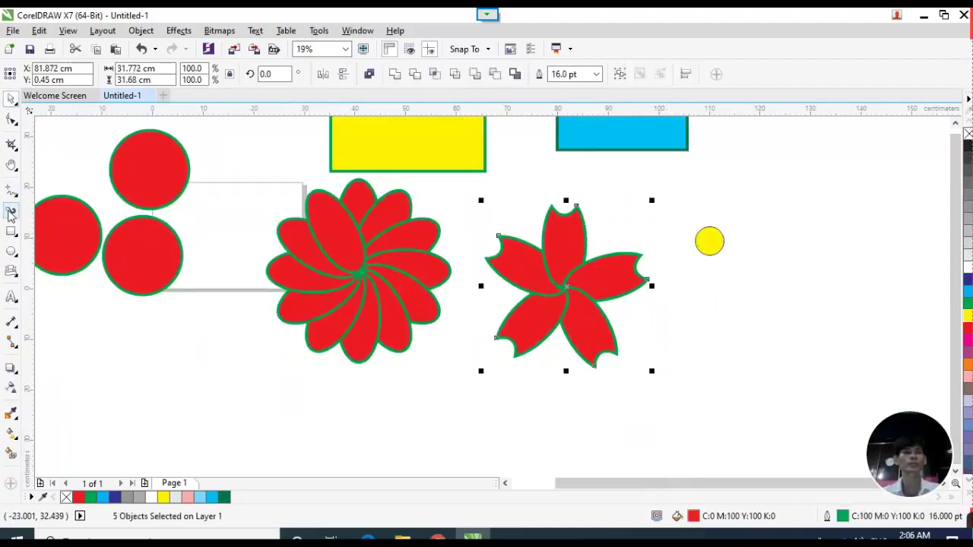
left_click(621, 79)
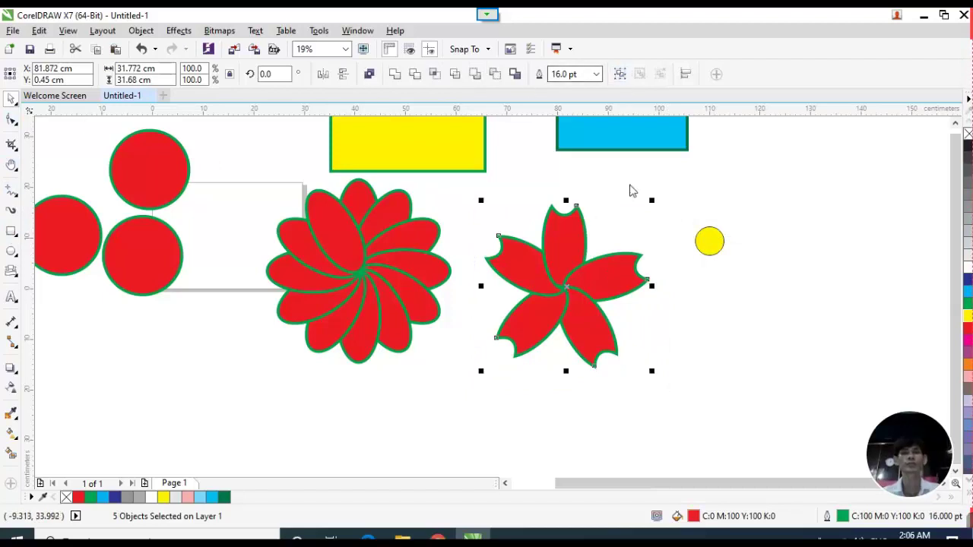
Align the yellow circle's centre horizontally and vertically with the petal group, and deselect.
left_click(710, 240)
left_click(584, 269, "shift")
key("c")
key("e")
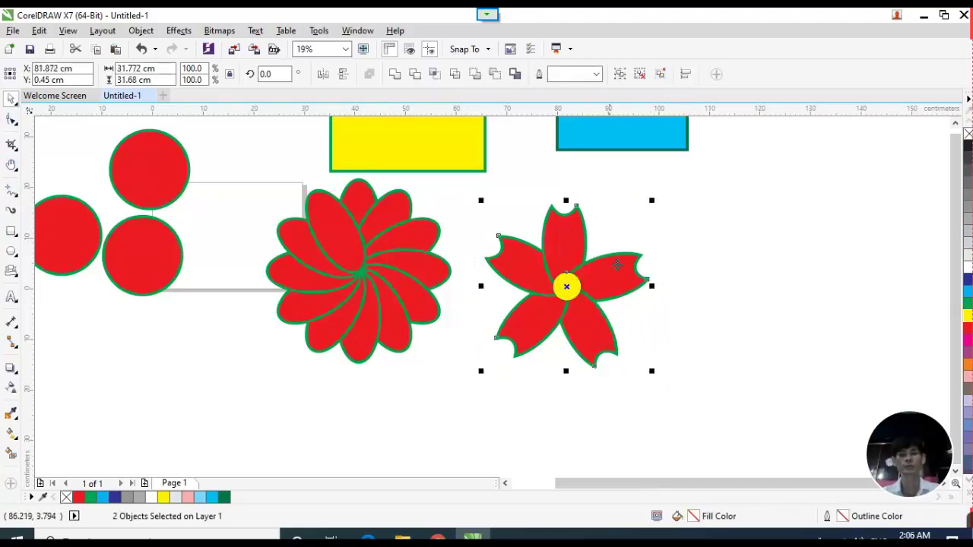
left_click(745, 245)
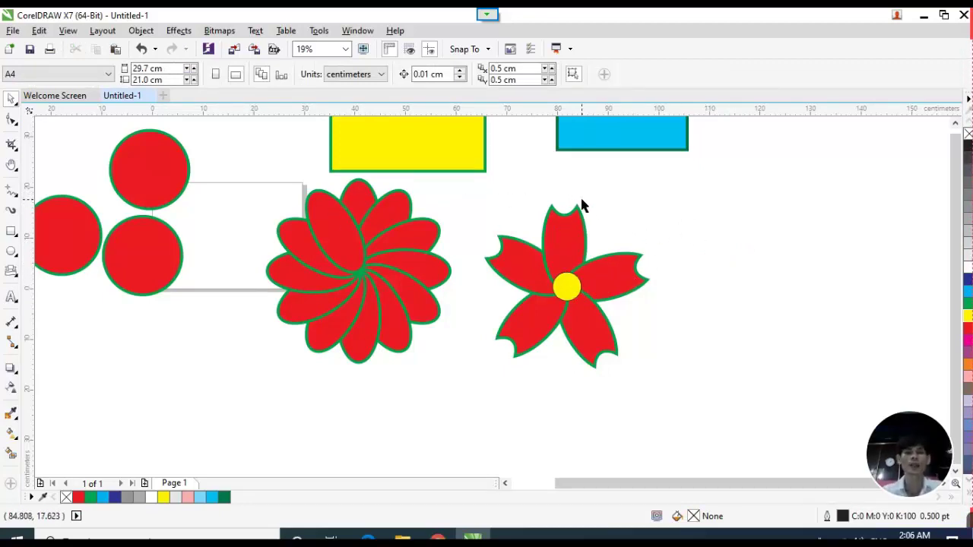
Place a copy of the blue rectangle diagonally down to the right and repeat the duplication twice, making three copies in a row.
key("h")
left_click_drag(692, 238, 591, 319)
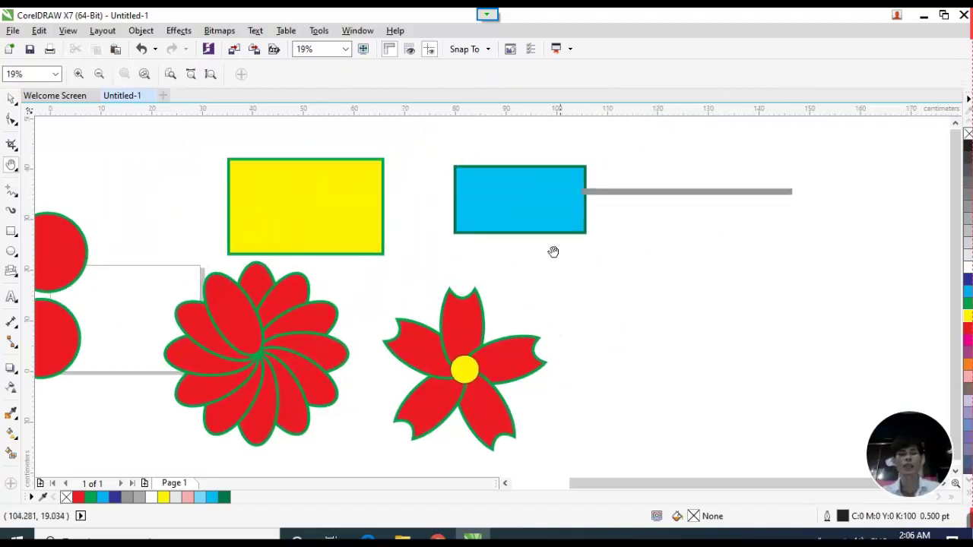
left_click(11, 97)
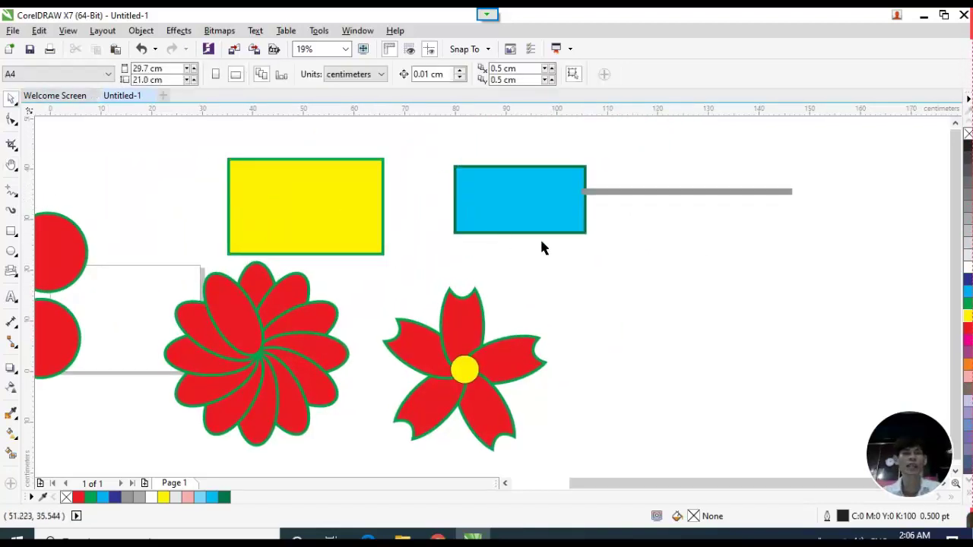
left_click_drag(519, 211, 668, 292)
key("ctrl+d")
key("ctrl+d")
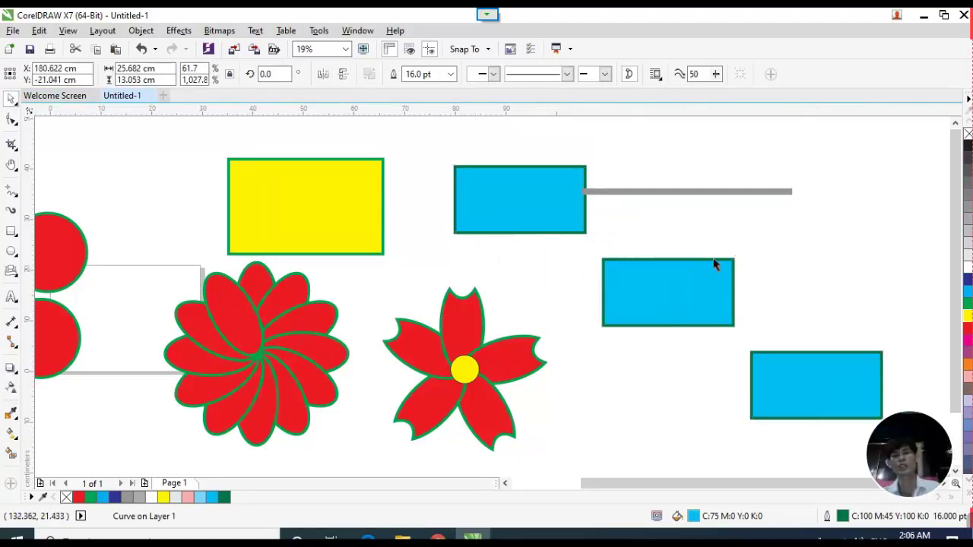
scroll(460, 190, "down", 3)
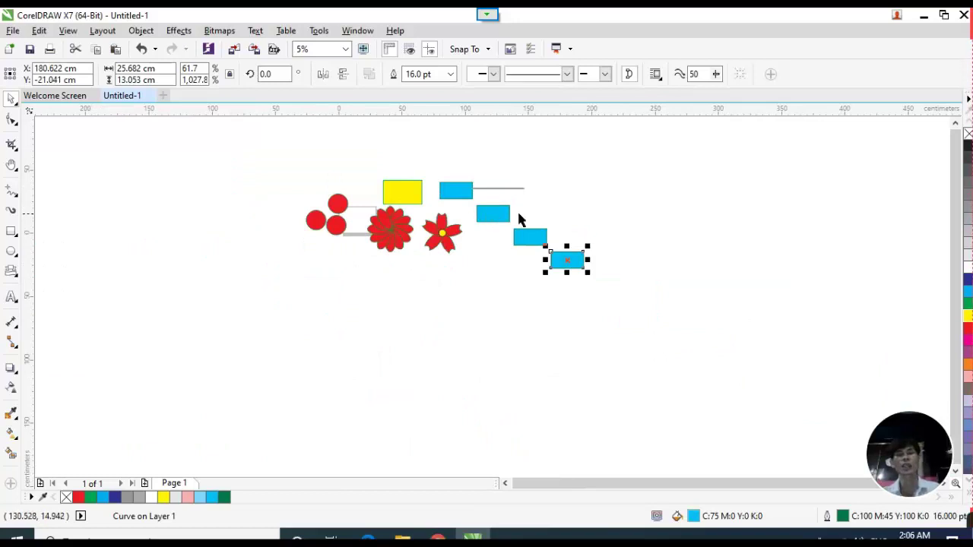
left_click(598, 190)
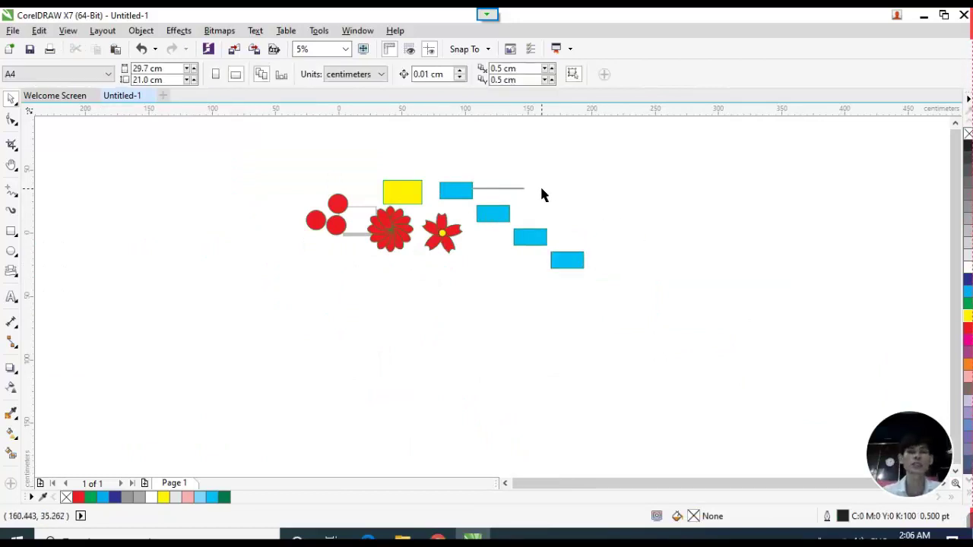
Shrink the yellow rectangle about its centre and repeat the scaling on the uppermost blue rectangle, reducing it to about 15.74 by 8.00 cm.
scroll(472, 192, "up", 2)
left_click(342, 192)
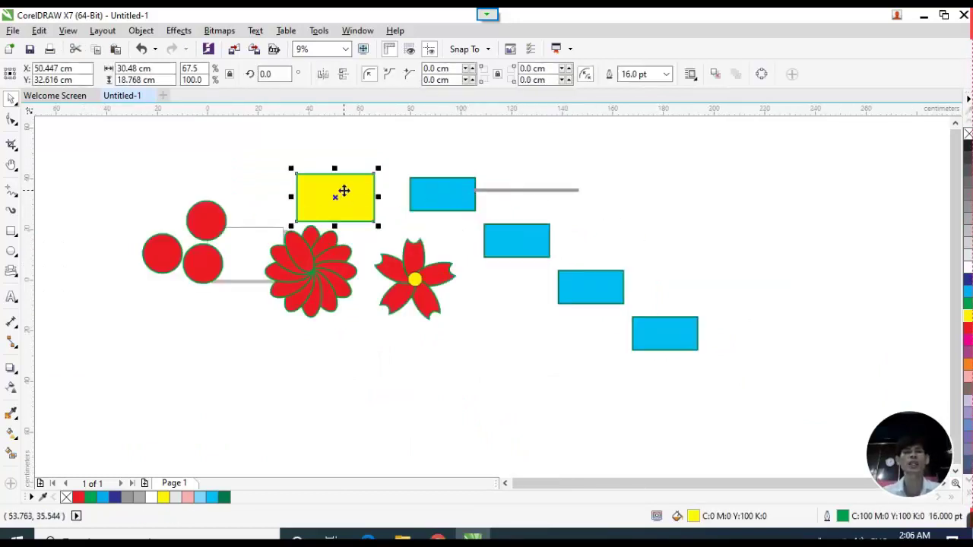
left_click_drag(381, 171, 373, 184)
left_click(453, 193)
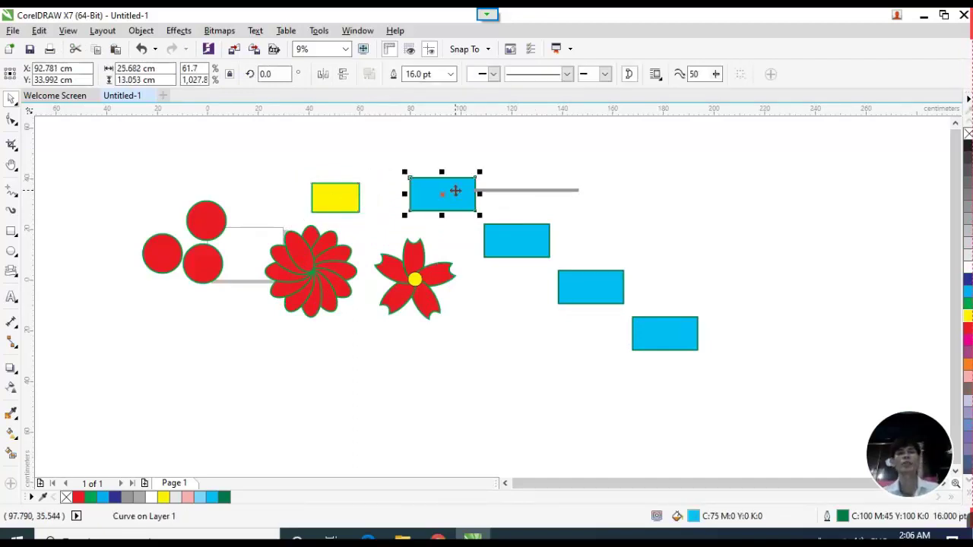
key("ctrl+r")
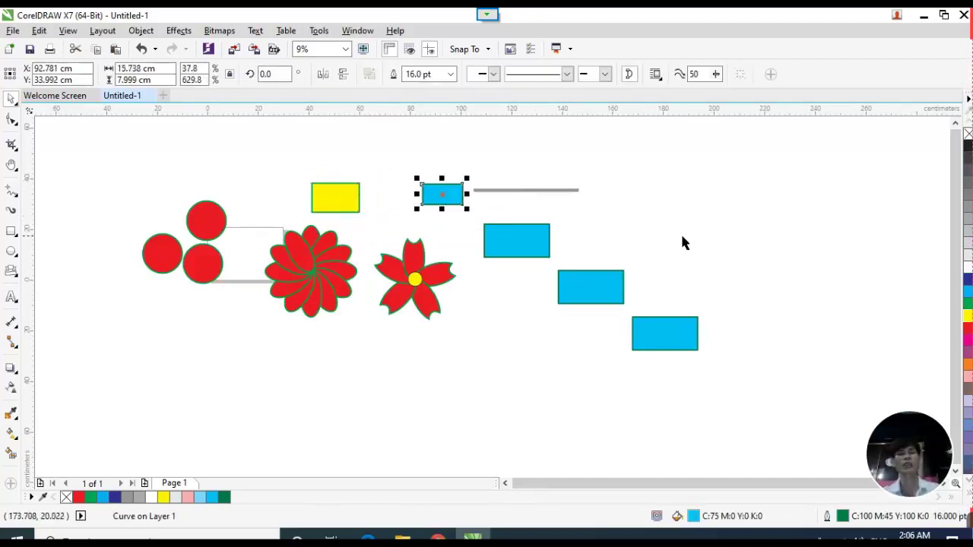
left_click(492, 374)
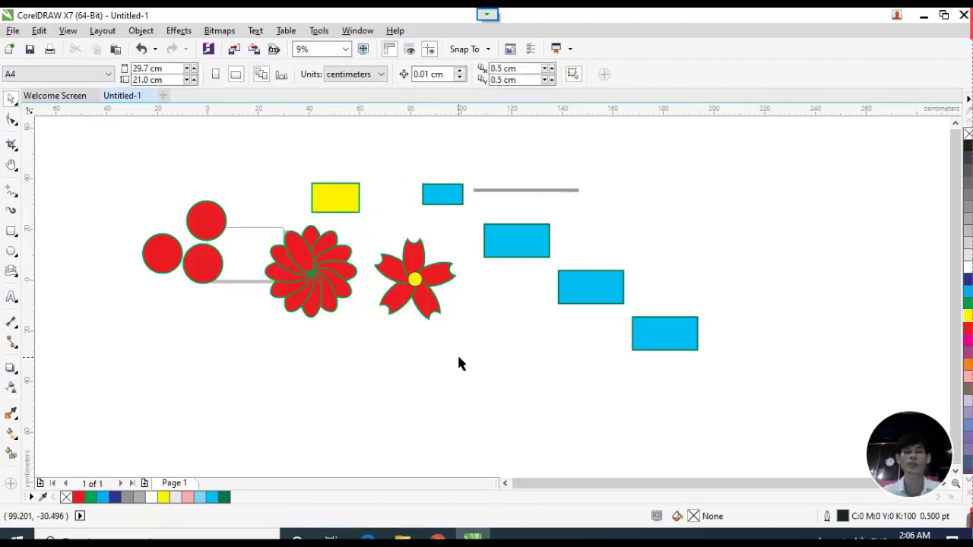
scroll(373, 325, "up", 2)
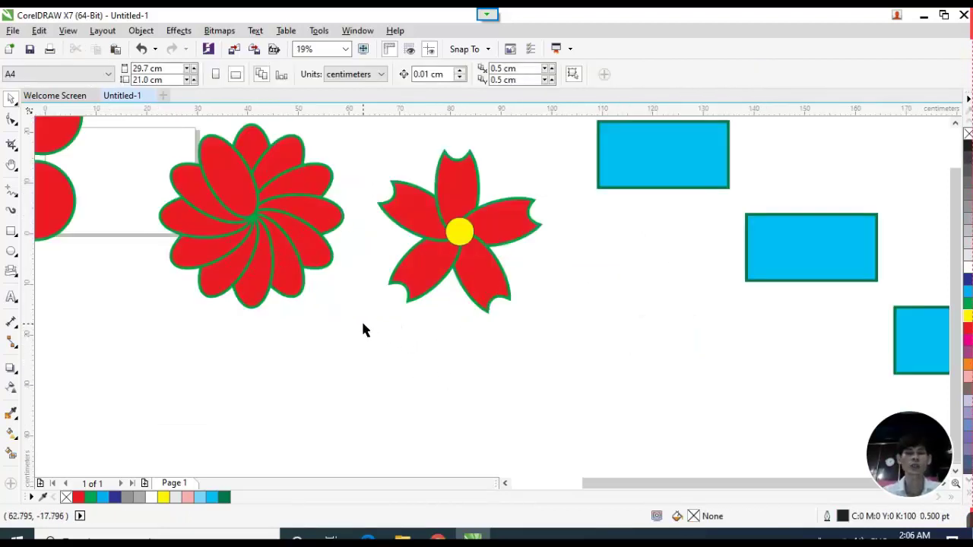
scroll(536, 337, "down", 2)
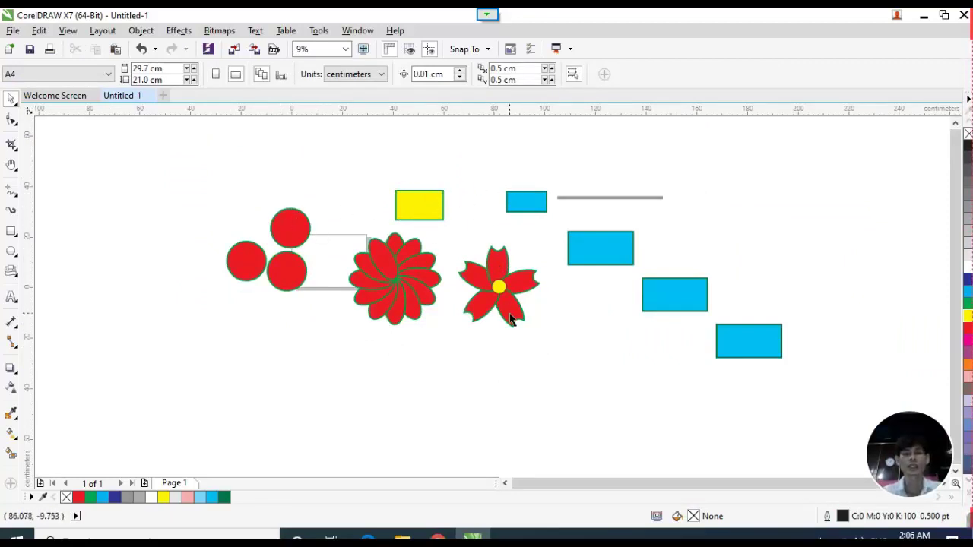
scroll(487, 311, "up", 2)
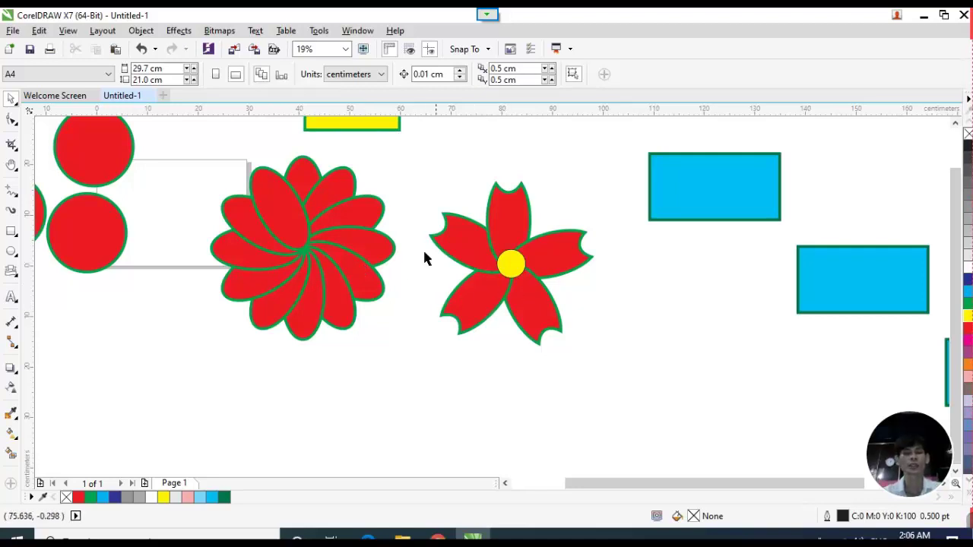
scroll(376, 263, "down", 2)
scroll(490, 299, "up", 2)
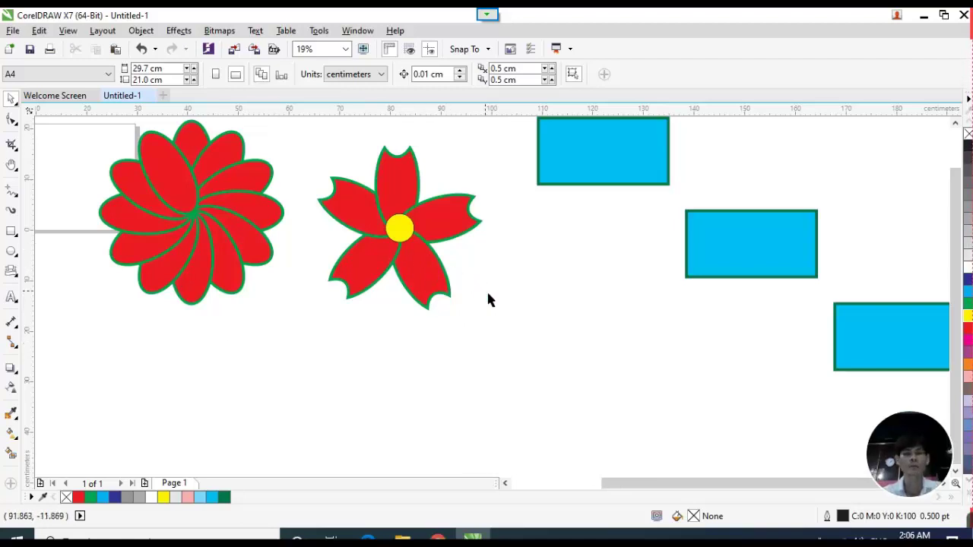
scroll(371, 295, "down", 2)
scroll(308, 351, "up", 2)
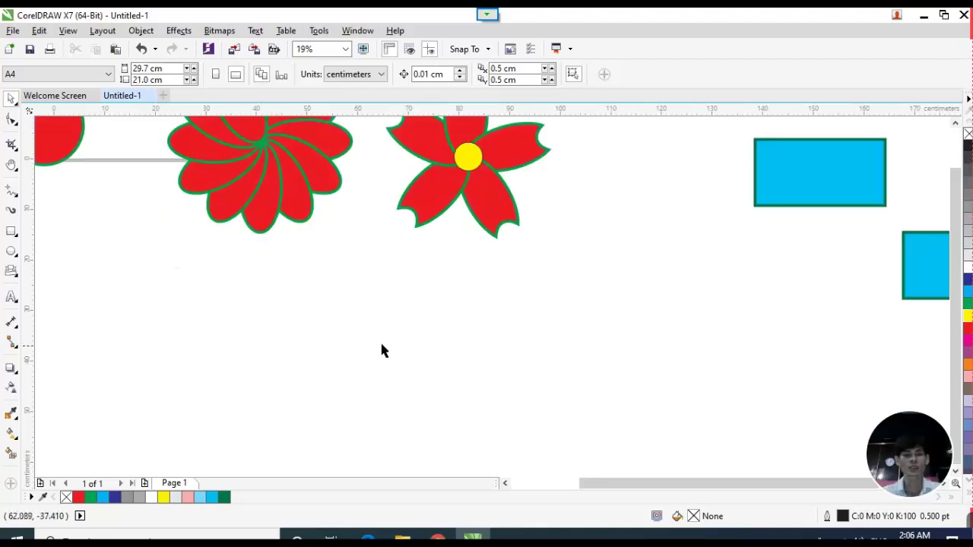
Move the lowest red circle down and right, below the page, to about X 7.08 cm, Y -12.35 cm.
key("h")
left_click_drag(435, 330, 406, 346)
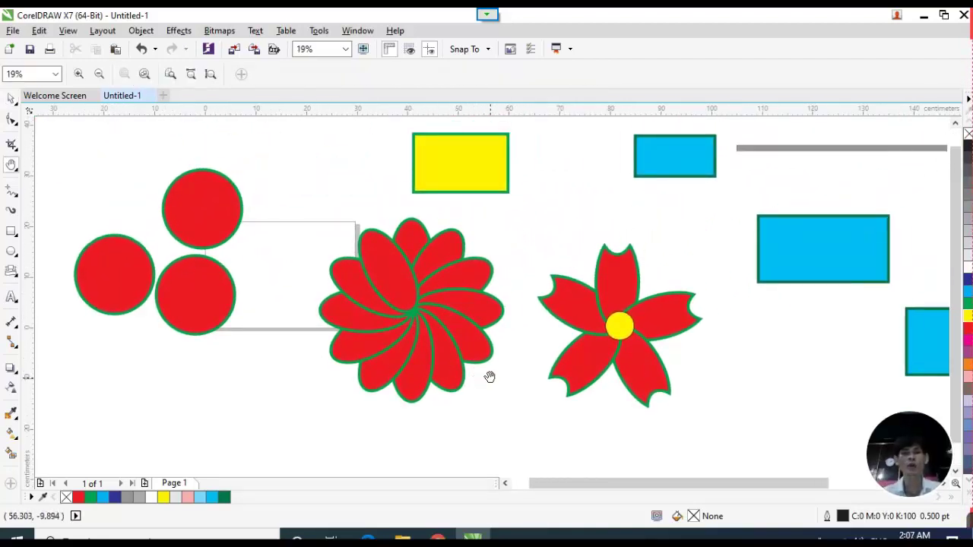
left_click_drag(492, 375, 489, 333)
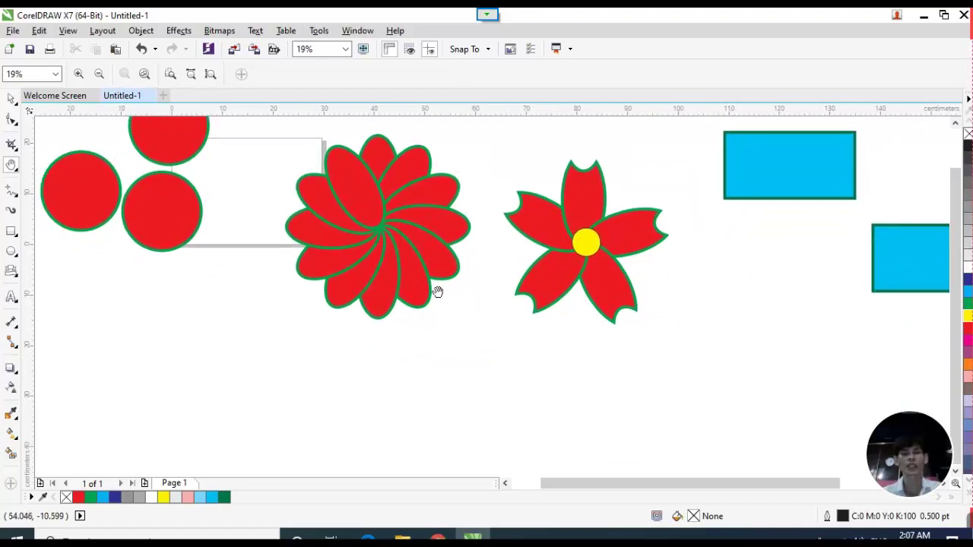
left_click_drag(270, 260, 332, 276)
key("space")
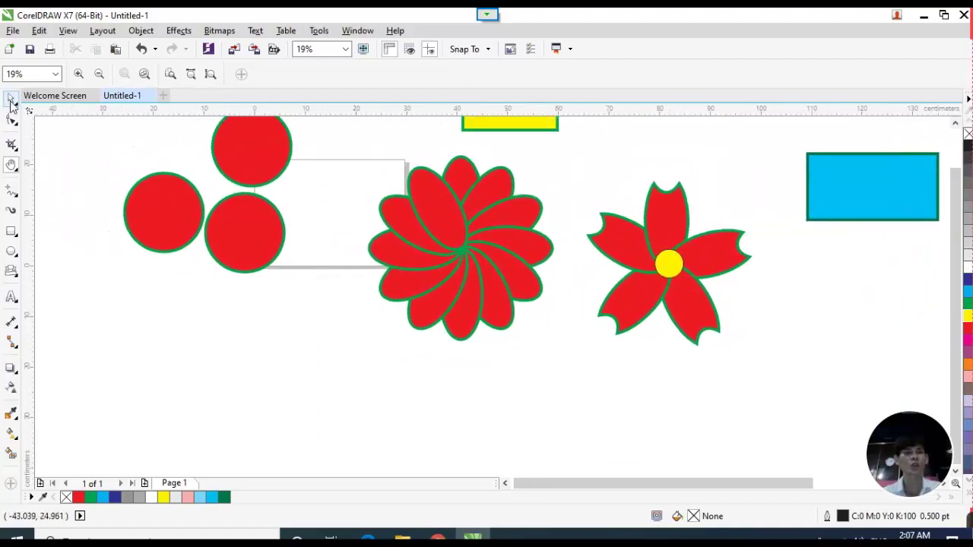
left_click_drag(245, 233, 290, 327)
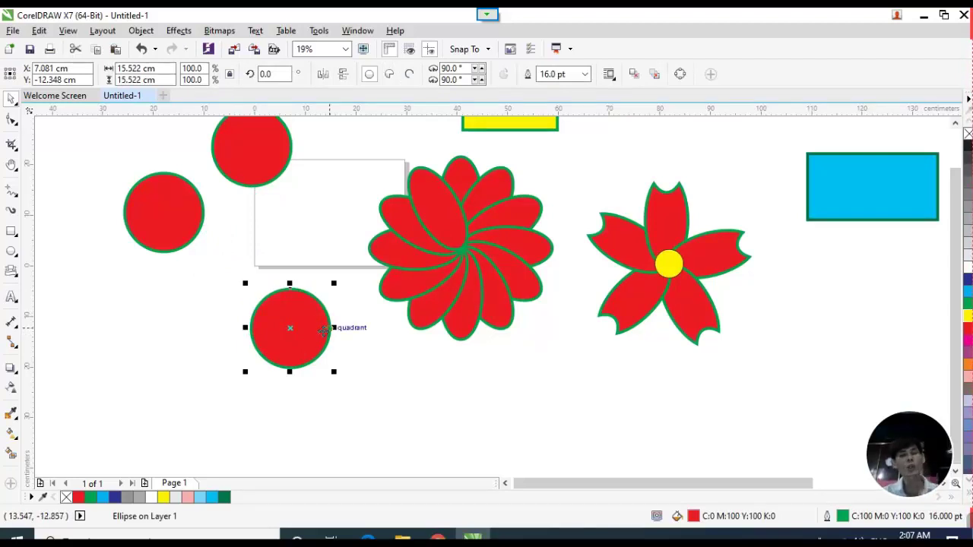
Ungroup the five-petal flower's petals and clear the selection.
left_click(653, 360)
left_click(667, 242)
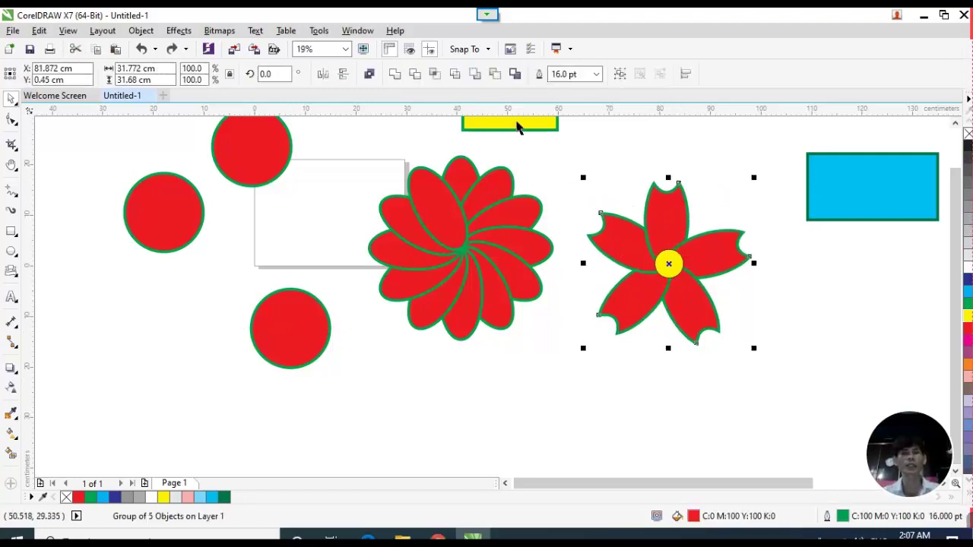
left_click(730, 193)
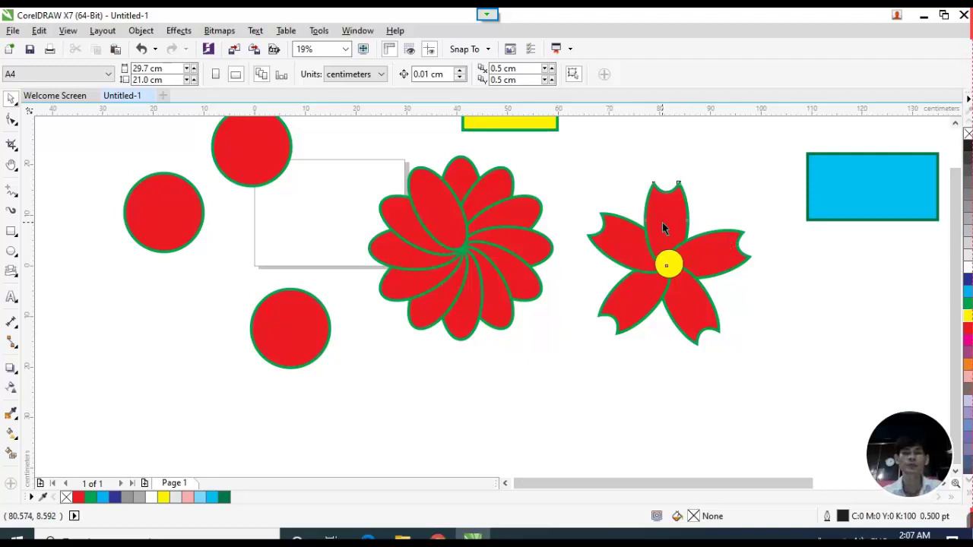
Try moving the five-petal flower's top petal slightly upward, undo the move and clear the selection.
left_click_drag(662, 222, 668, 202)
key("ctrl+z")
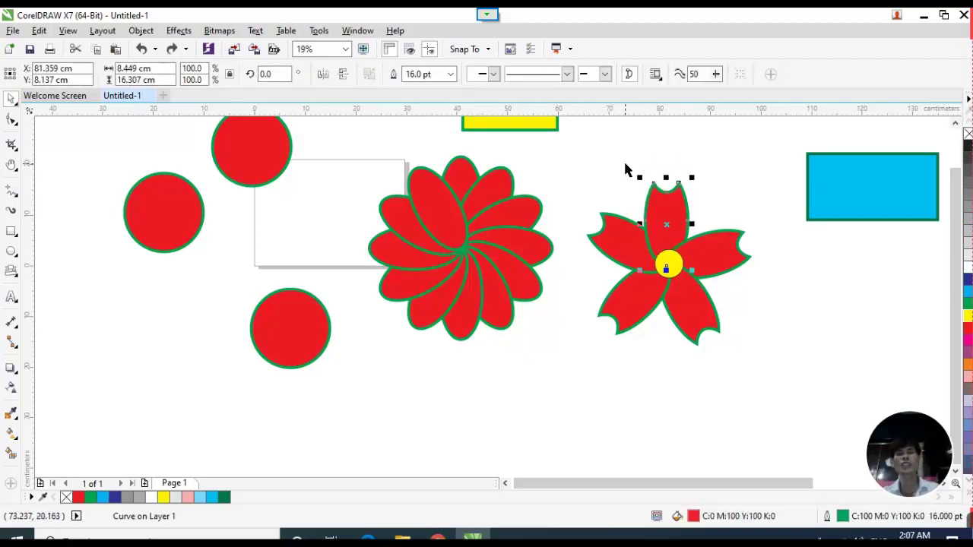
left_click(578, 199)
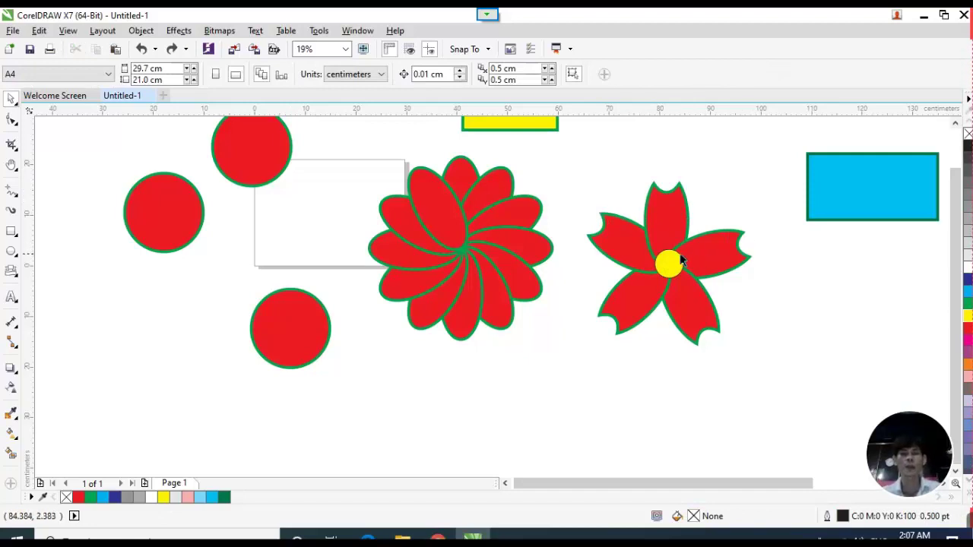
Select the top petal of the five-petal flower and activate the Interactive Fill tool for it.
left_click(666, 215)
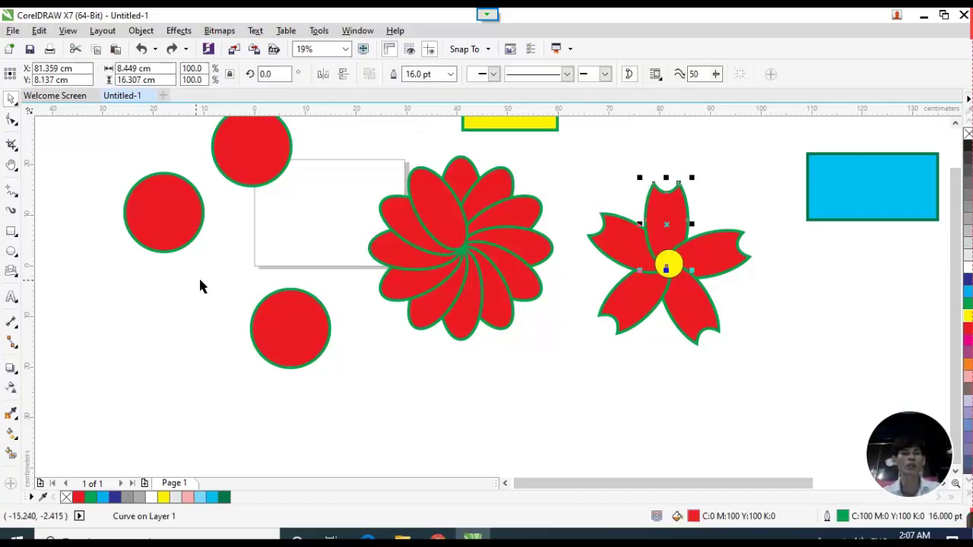
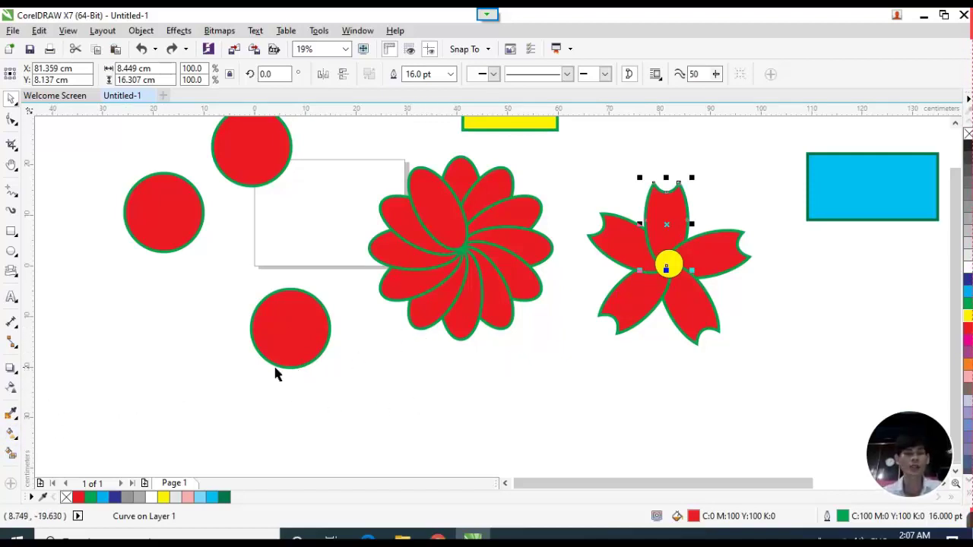
left_click(137, 393)
left_click(662, 227)
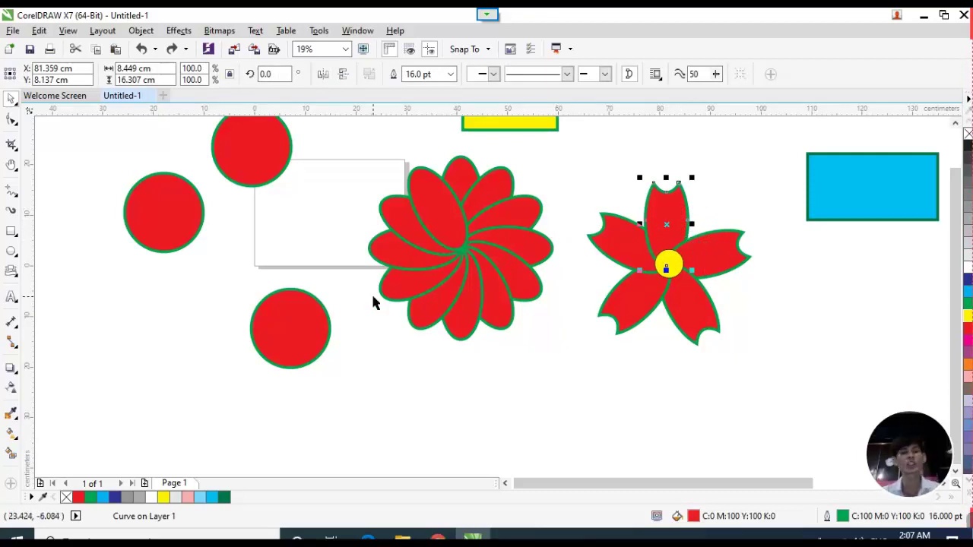
left_click(10, 436)
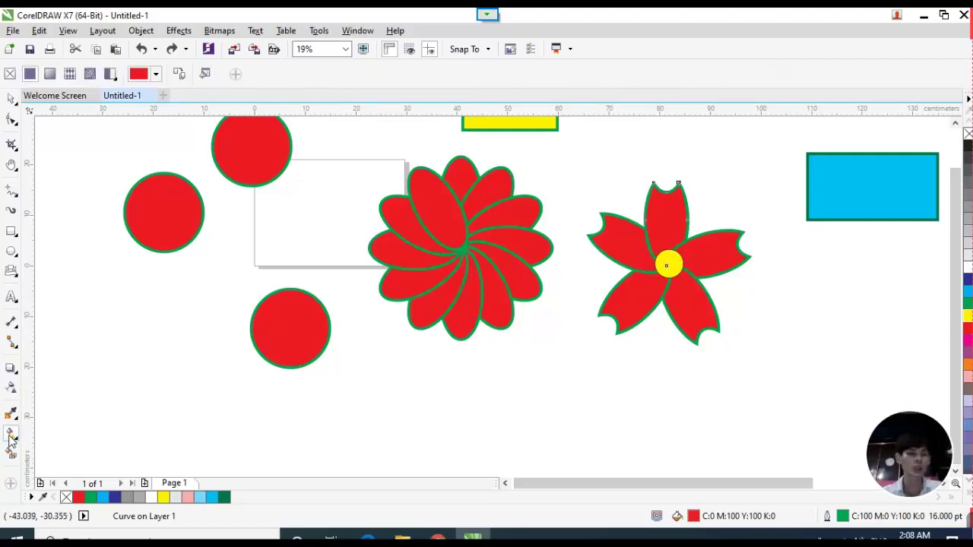
left_click(15, 443)
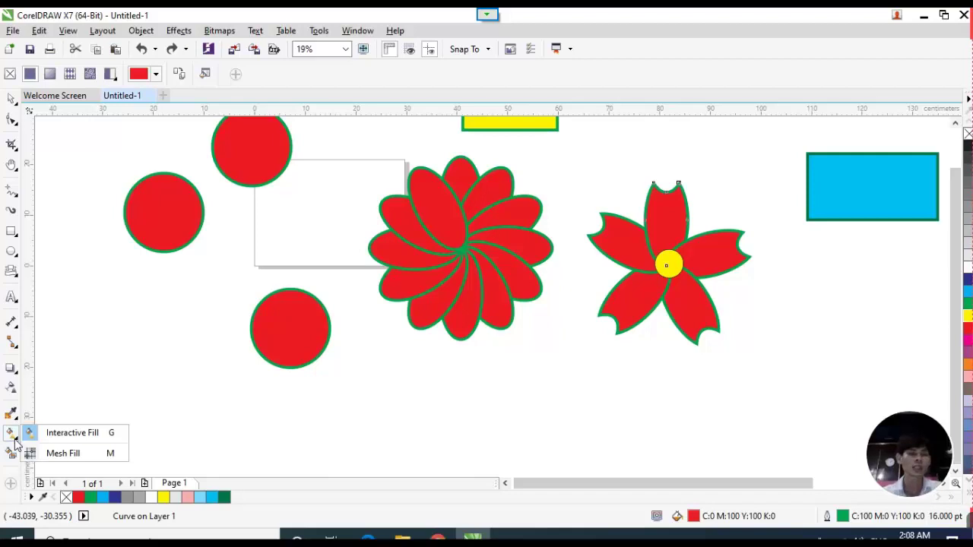
left_click(85, 441)
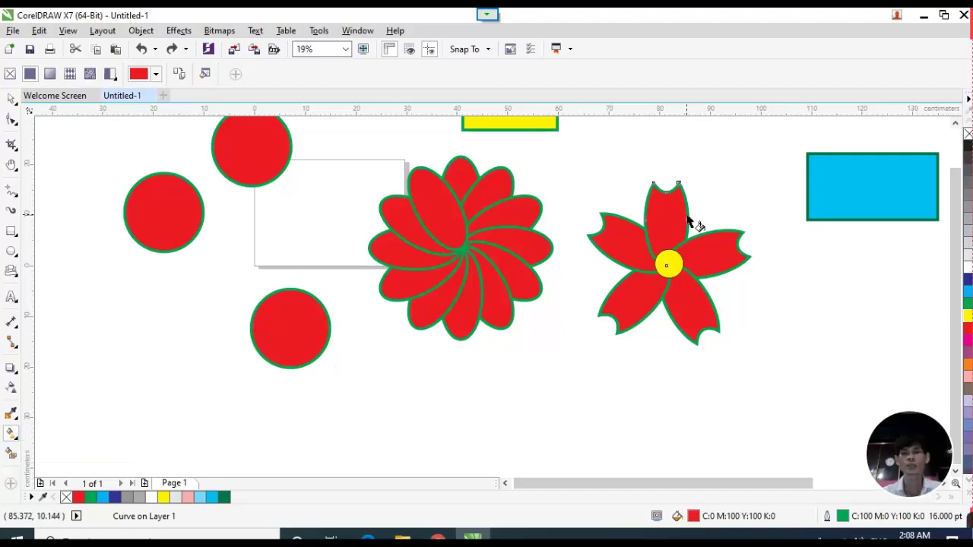
scroll(691, 217, "up", 2)
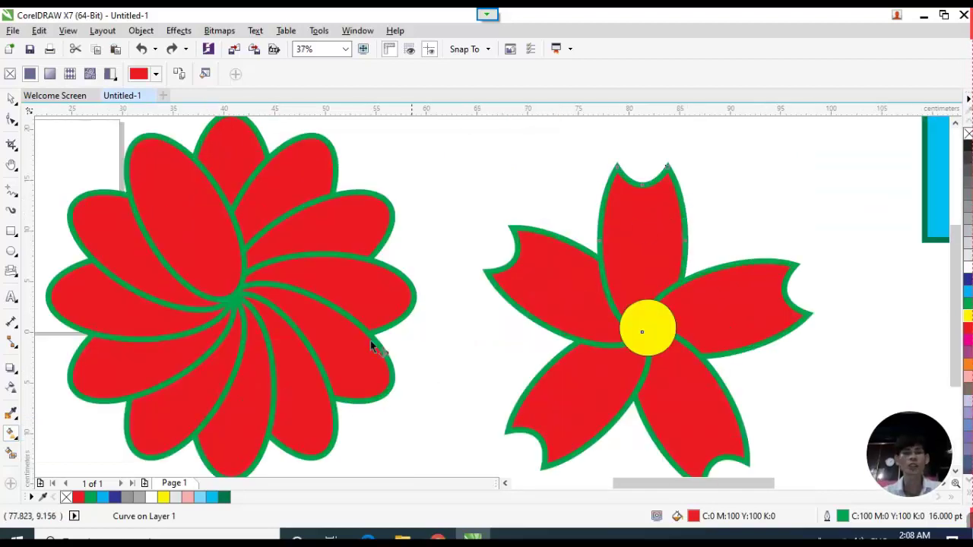
left_click(156, 73)
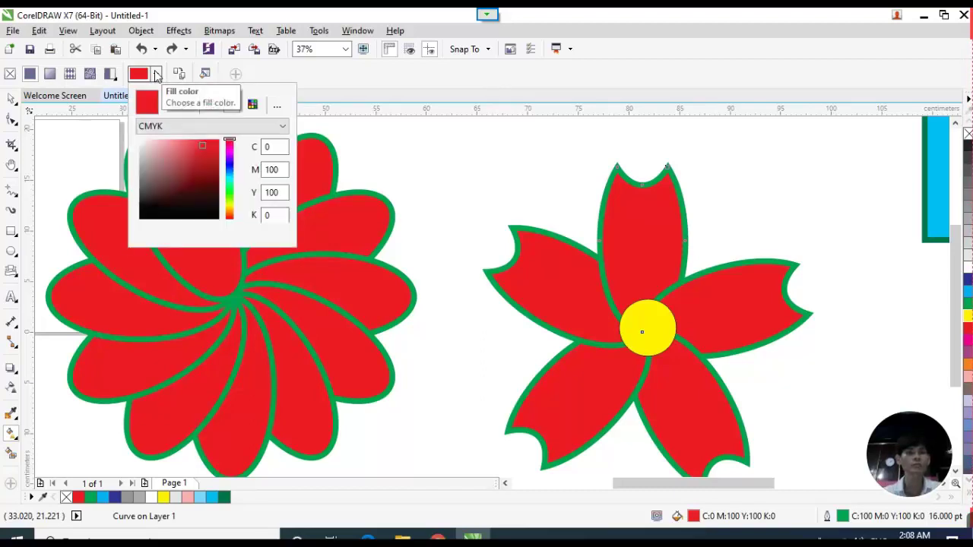
left_click(156, 73)
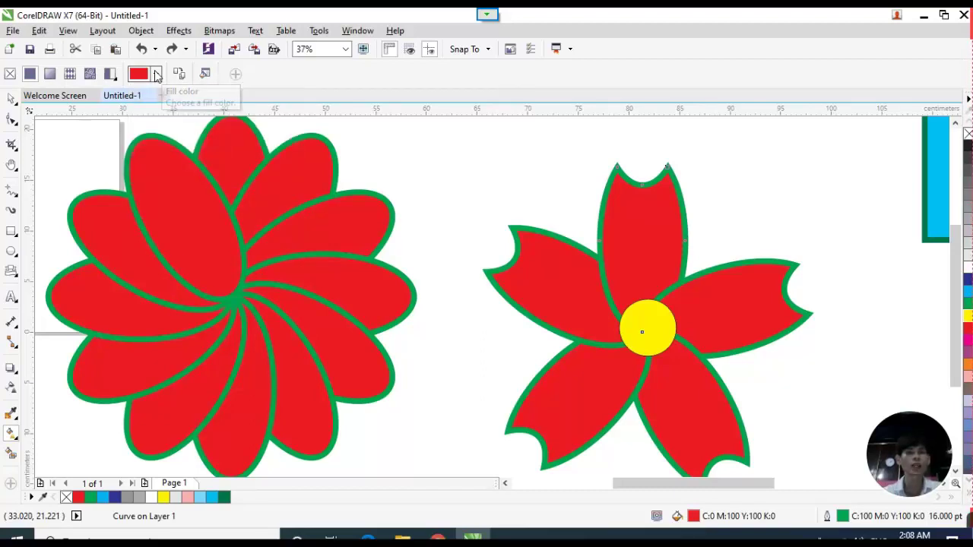
left_click(12, 433)
left_click(61, 435)
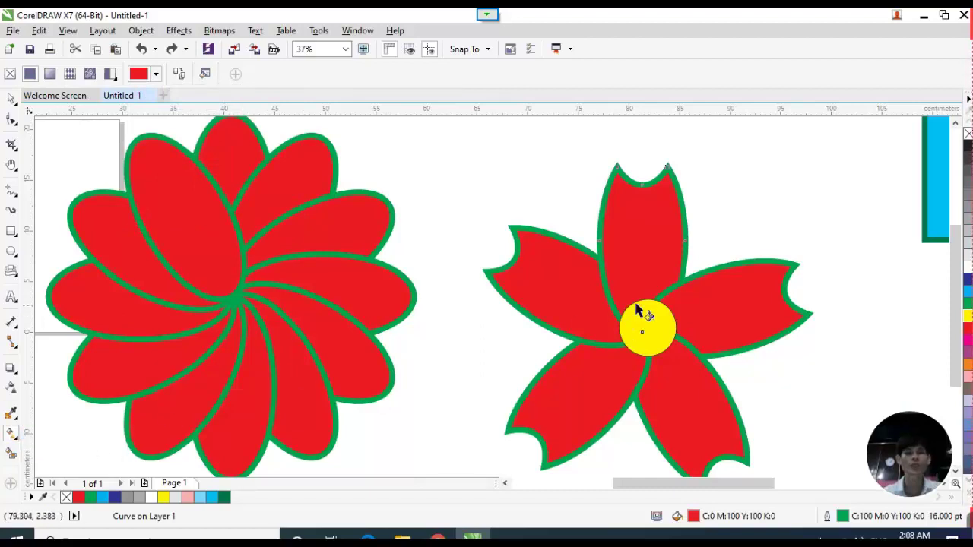
Try a fountain fill on the top petal and return it to a uniform fill.
left_click(50, 74)
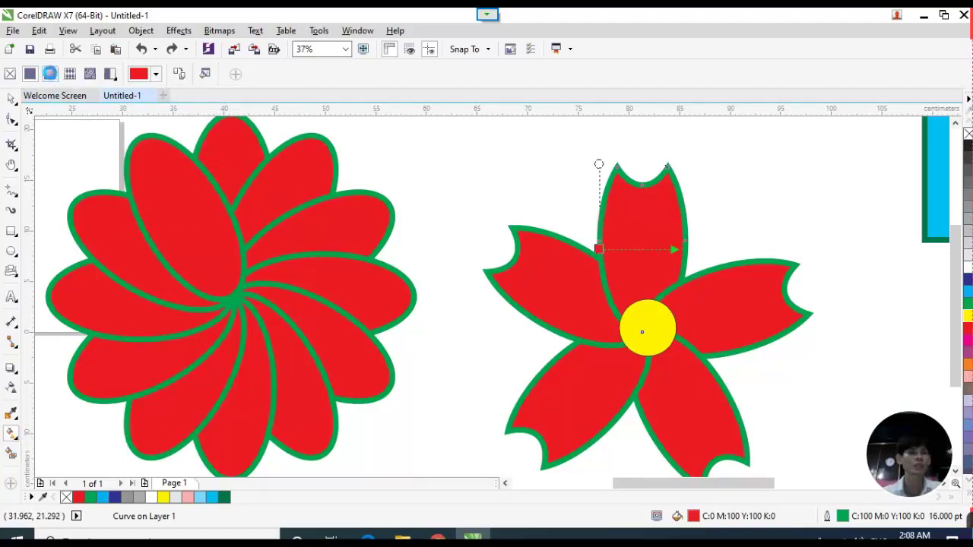
left_click(69, 73)
left_click(49, 73)
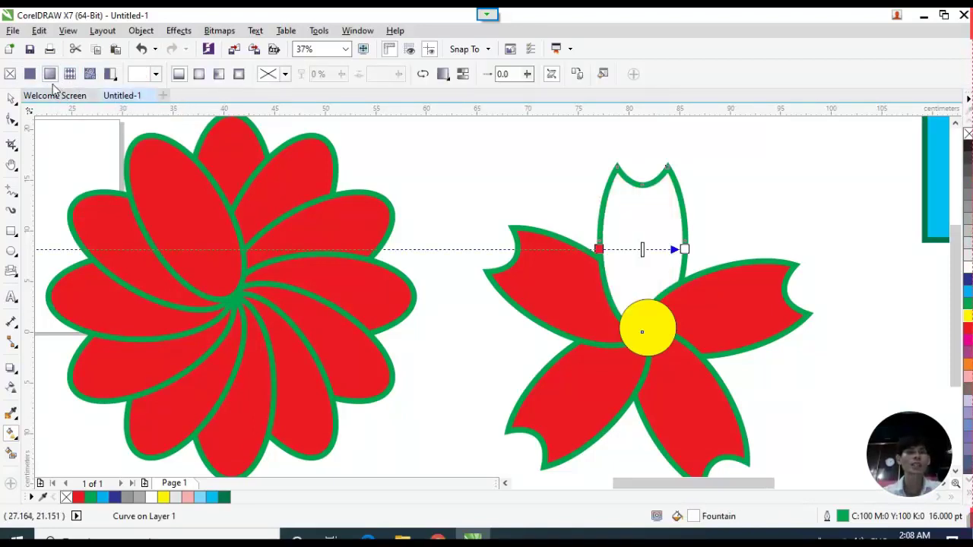
left_click(30, 74)
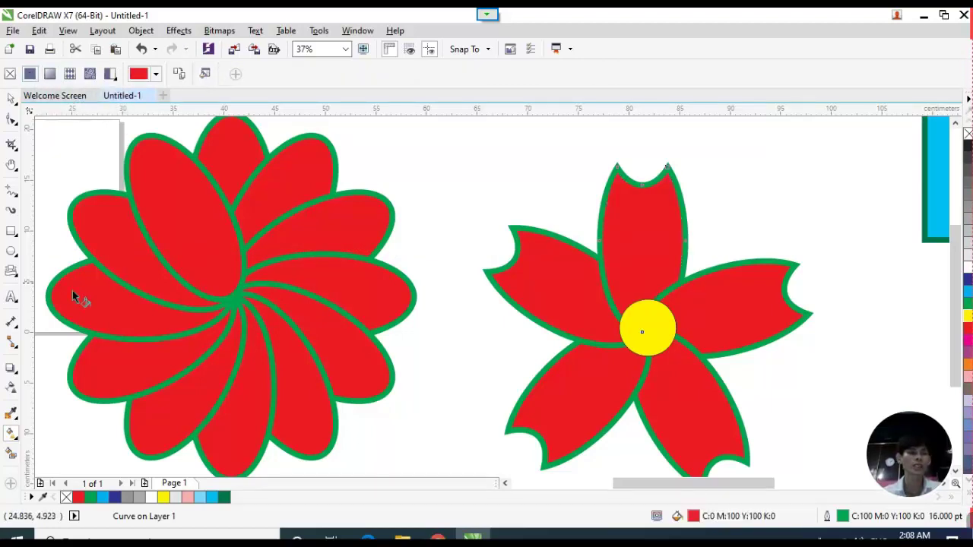
left_click(33, 74)
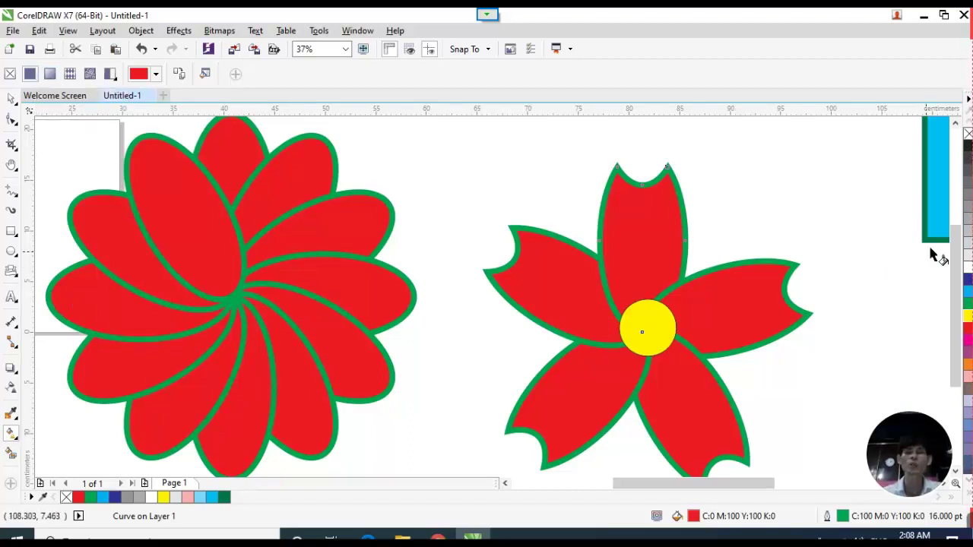
Try green, dark blue and pink uniform fills on the top petal, and set it back to red.
left_click(968, 305)
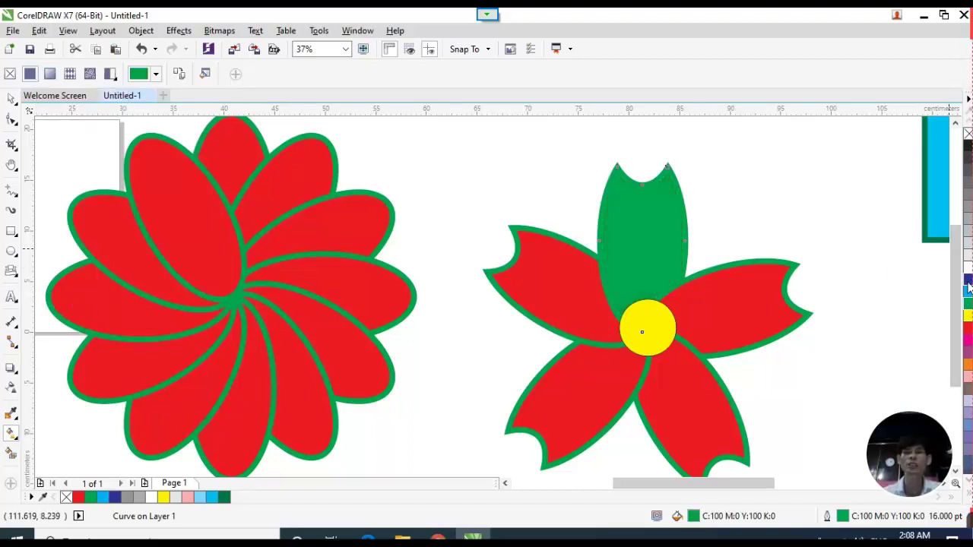
left_click(968, 281)
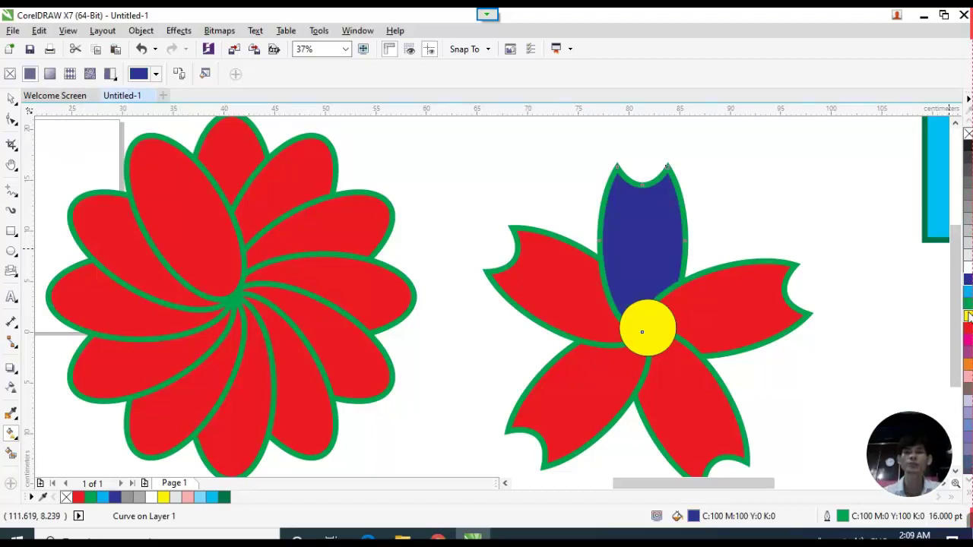
left_click(968, 353)
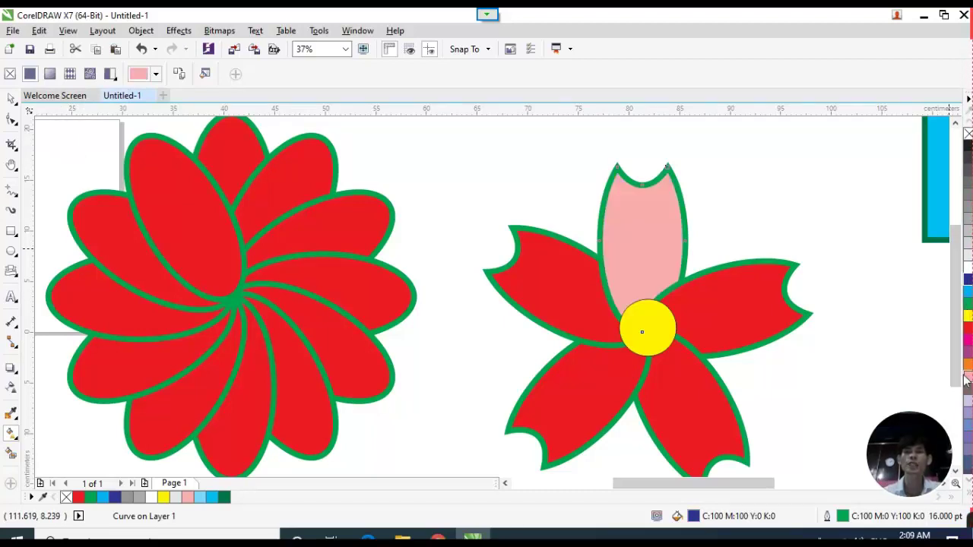
left_click(968, 330)
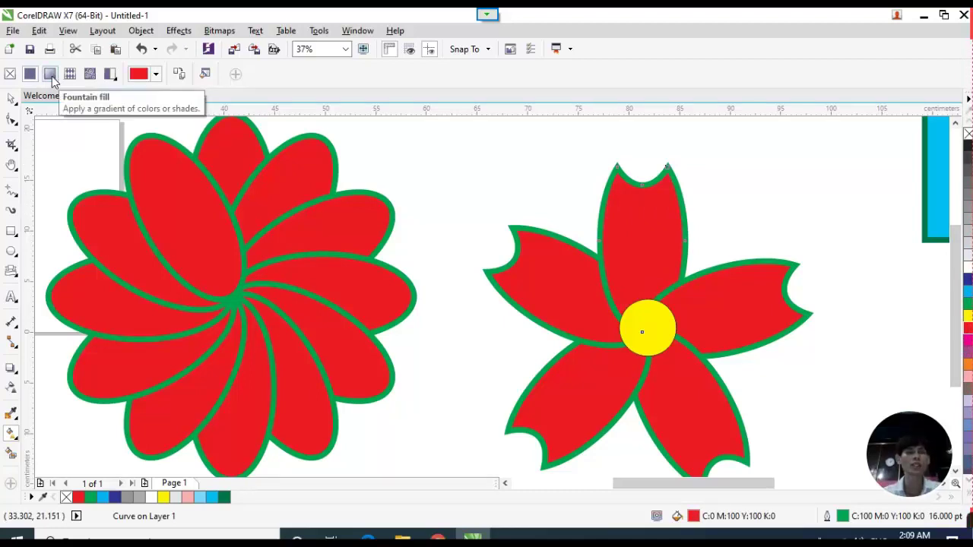
Apply a linear fountain fill to the top petal, running from red upward to white at its notched tip.
left_click(49, 74)
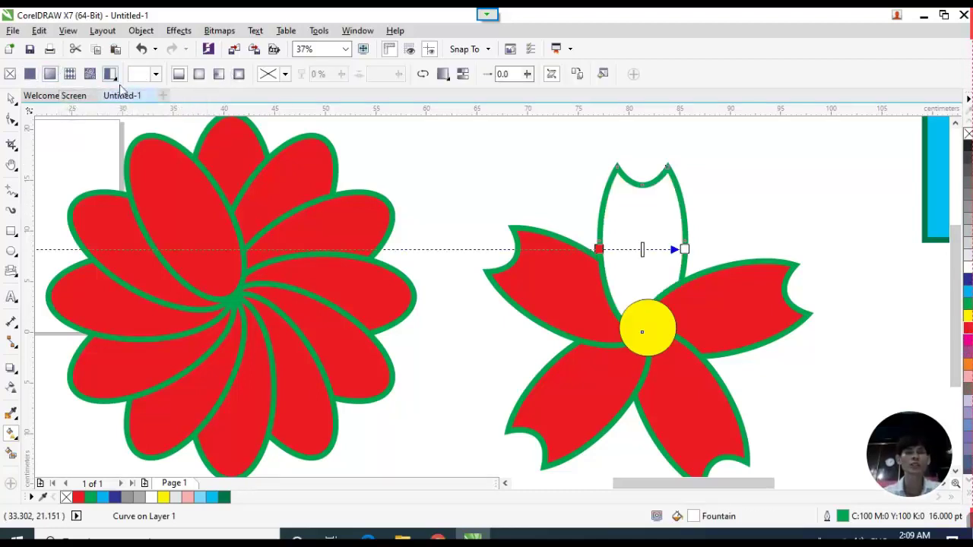
scroll(398, 241, "down", 2)
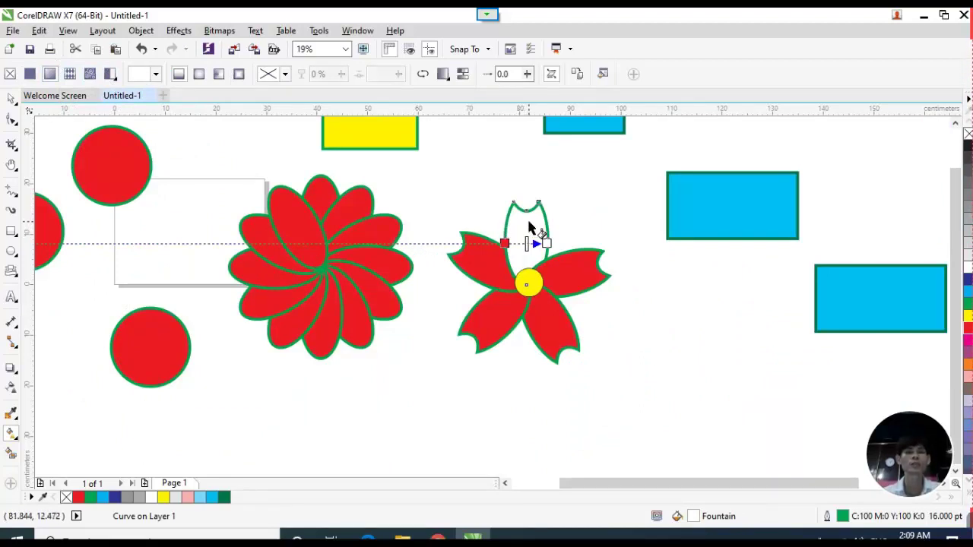
scroll(526, 245, "down", 5)
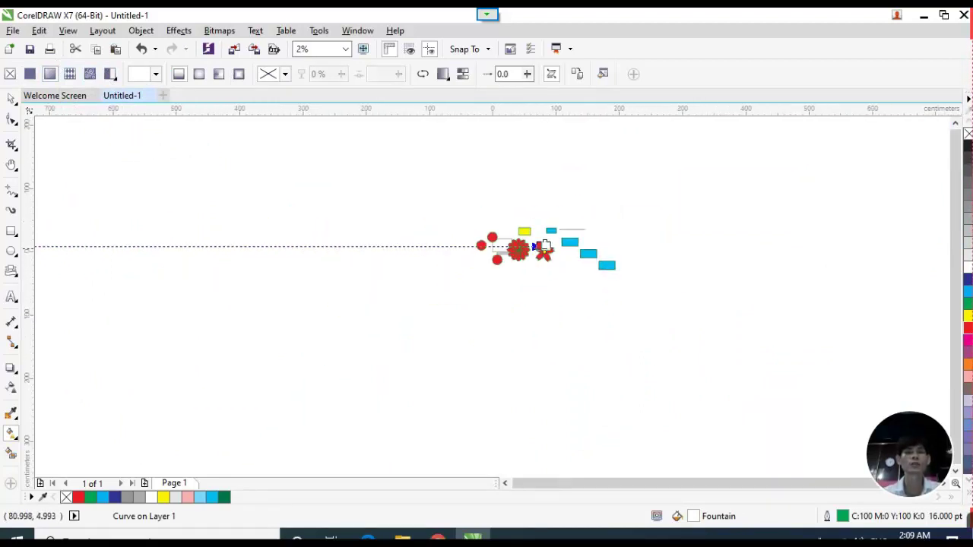
scroll(529, 255, "down", 1)
left_click(593, 296)
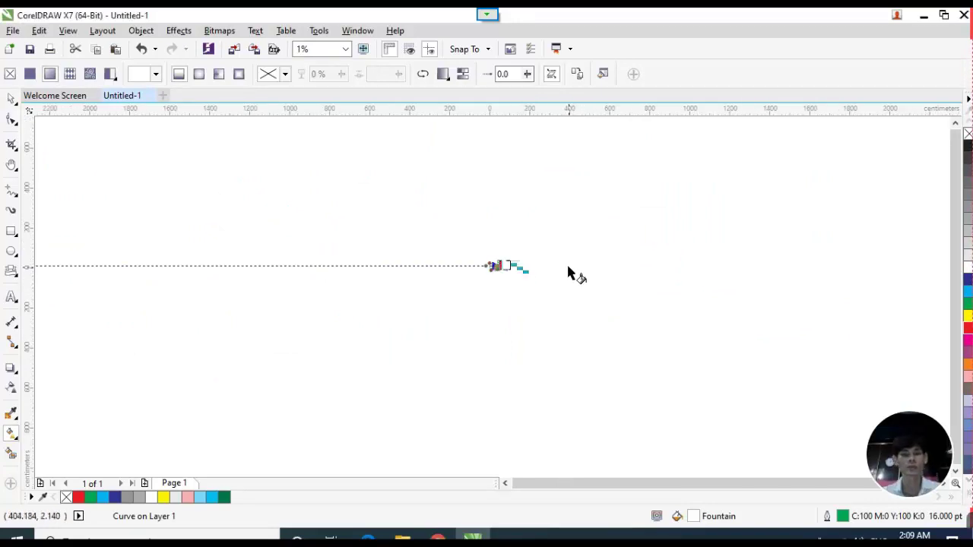
scroll(567, 273, "up", 6)
scroll(489, 294, "up", 2)
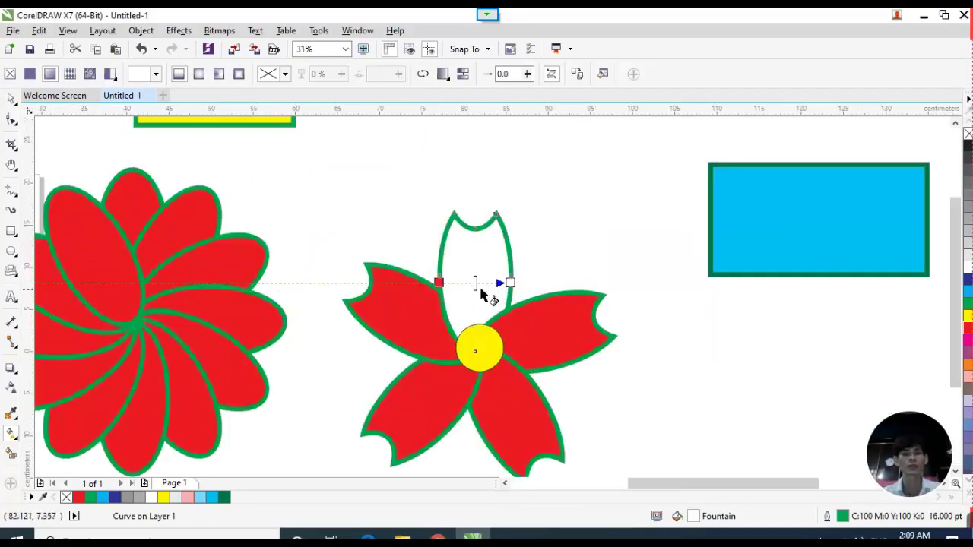
left_click_drag(471, 269, 473, 218)
scroll(478, 255, "up", 2)
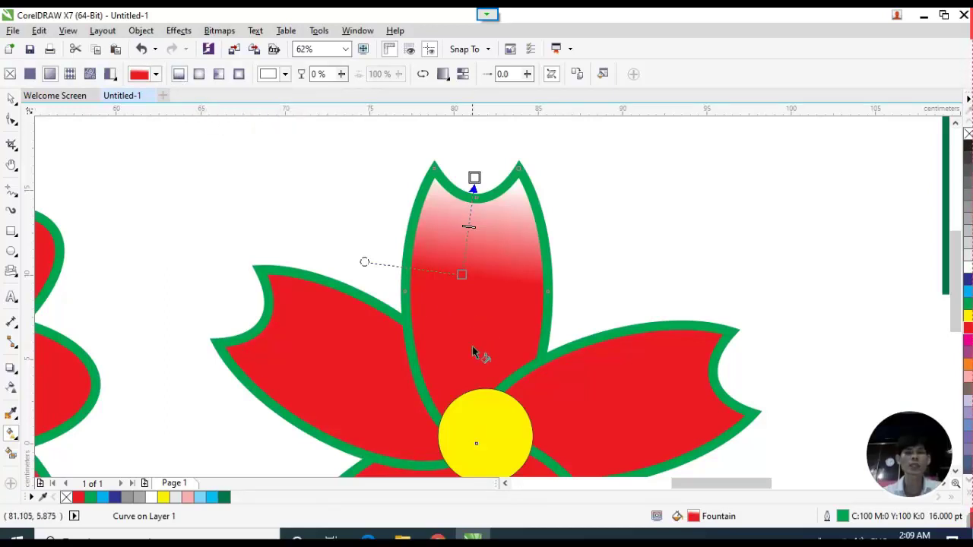
Redraw the petal's gradient vertically up past the notch and extend its red start down to the yellow centre circle's edge.
left_click_drag(470, 349, 470, 331)
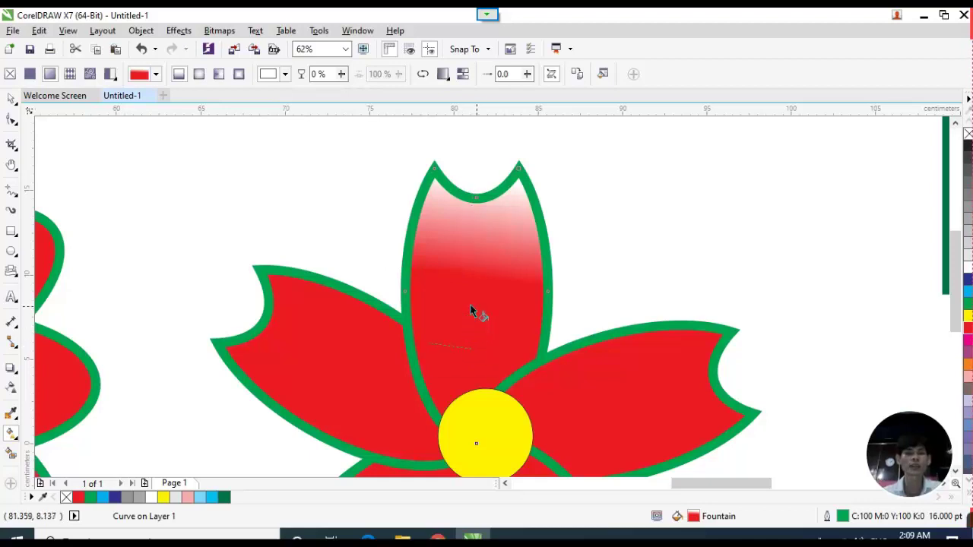
left_click_drag(466, 281, 473, 171)
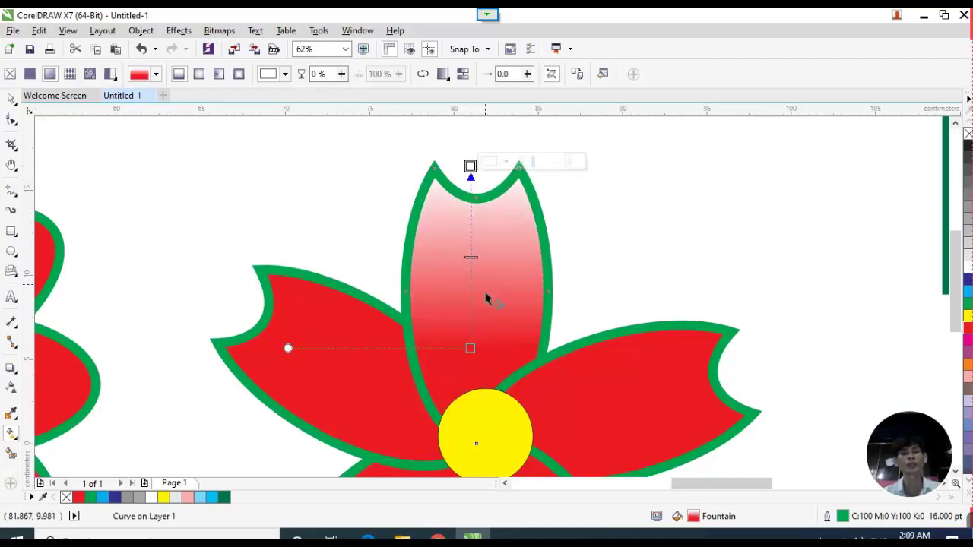
left_click_drag(467, 351, 472, 385)
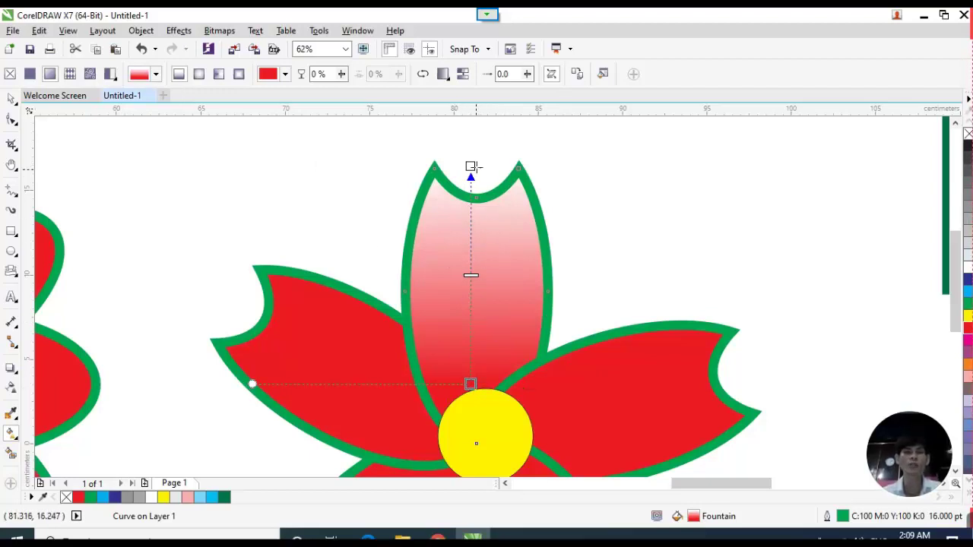
left_click_drag(470, 384, 473, 393)
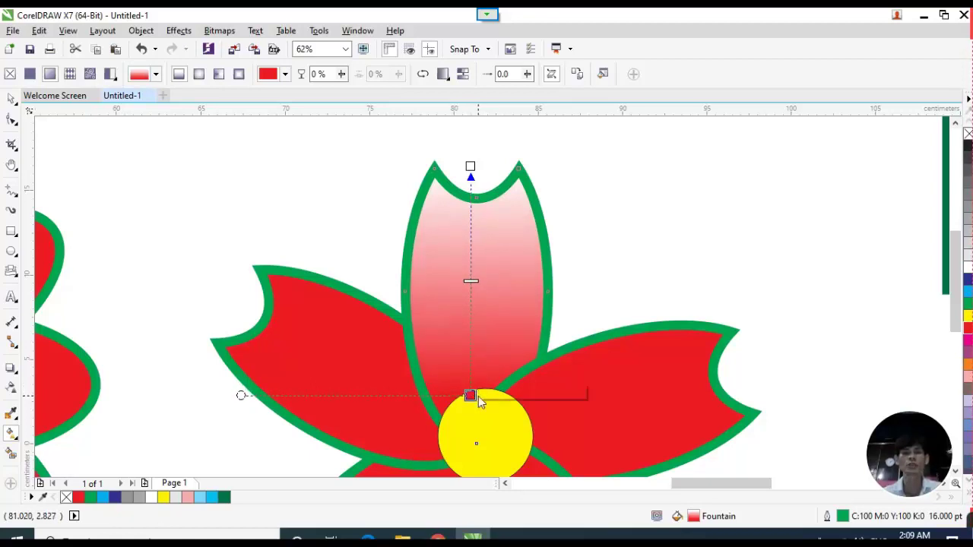
Recolour the top petal's fountain fill with red at the notched tip and light pink at the yellow centre.
left_click(469, 166)
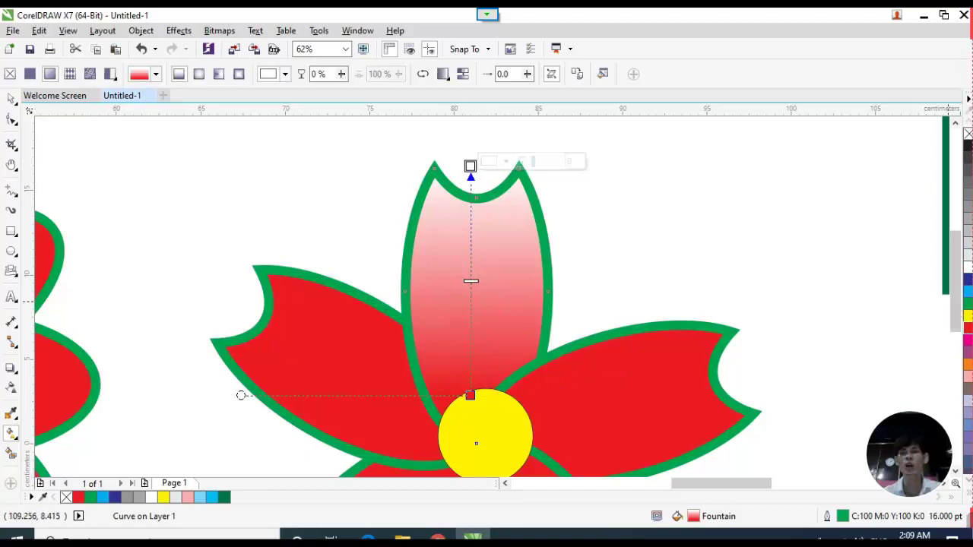
left_click(967, 328)
mouse_move(469, 166)
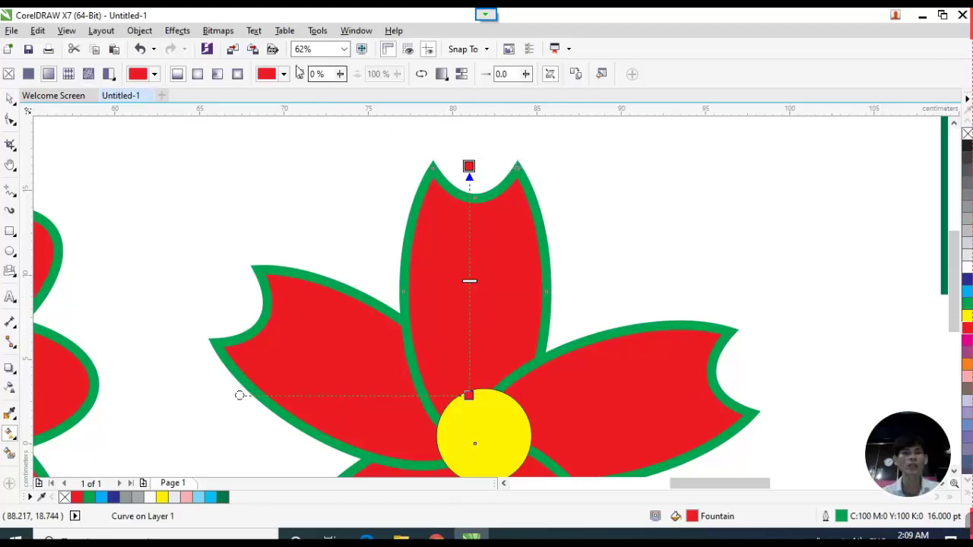
left_click(284, 74)
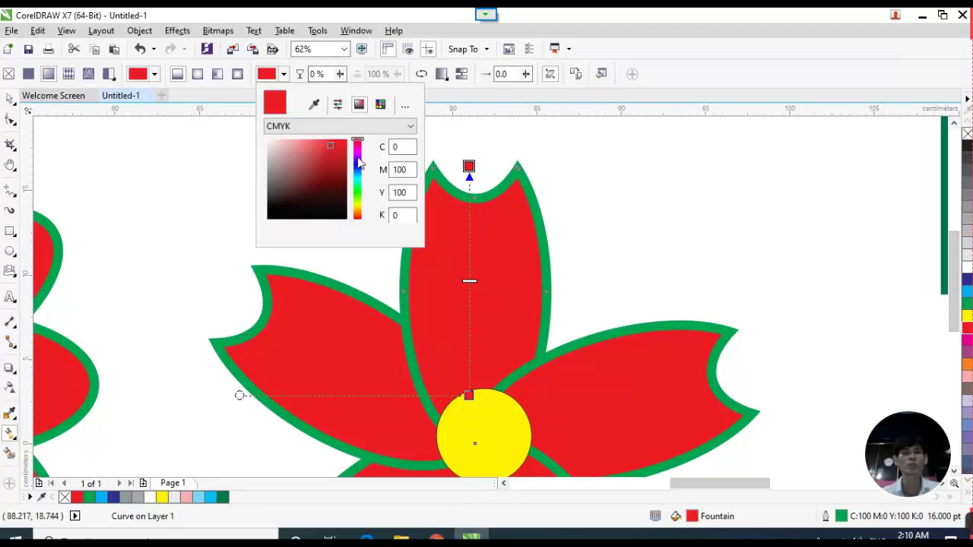
left_click(479, 228)
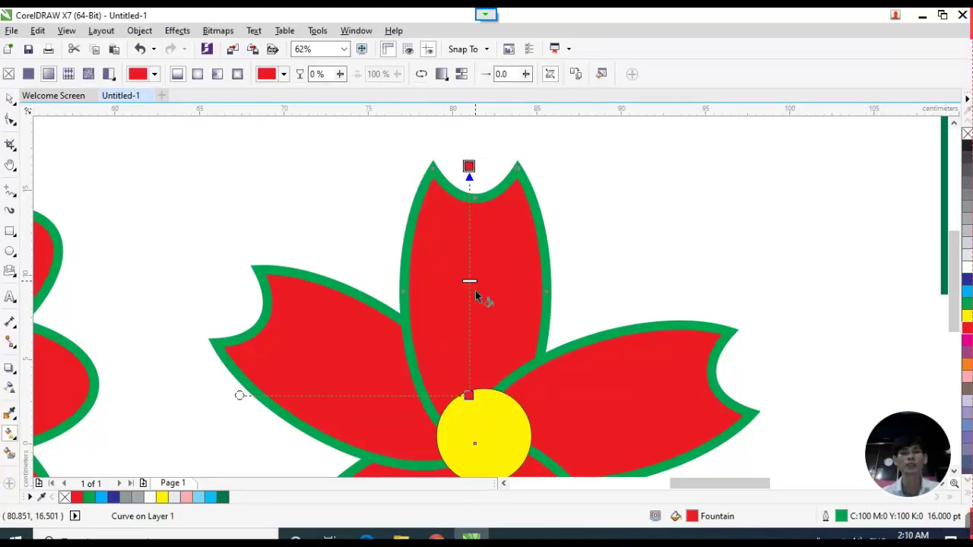
left_click(467, 395)
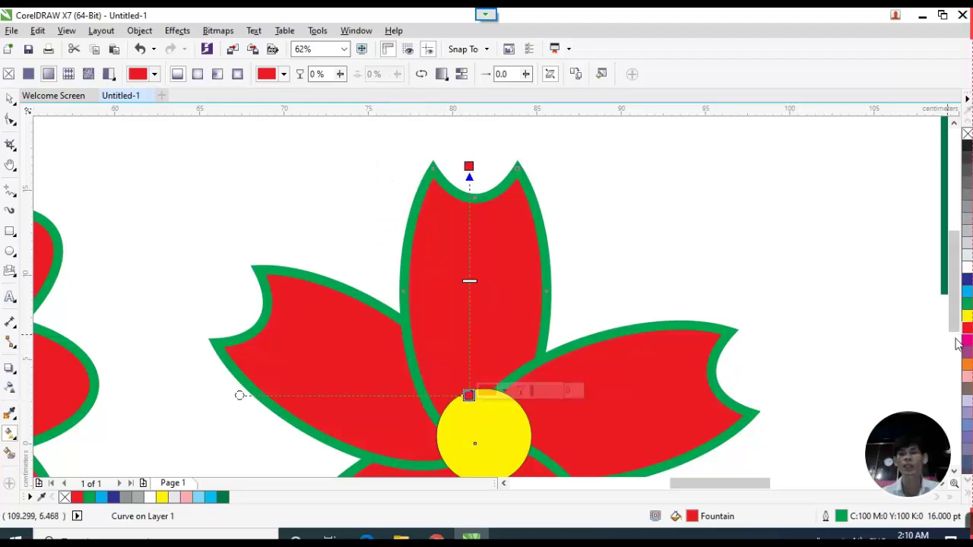
left_click(968, 377)
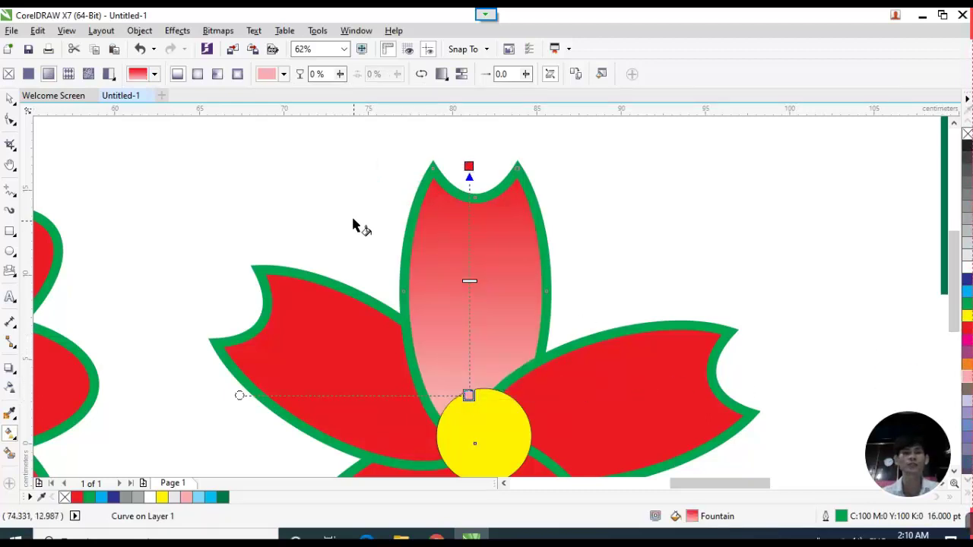
left_click(10, 99)
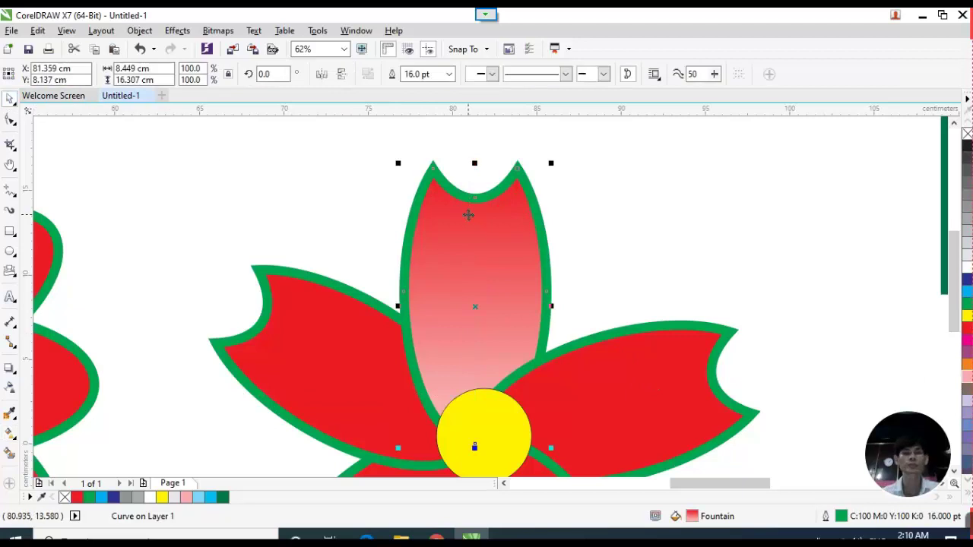
Move the nearby cyan rectangle closer to the flower and apply a linear fountain fill running from cyan on its left to white on its right.
scroll(469, 216, "down", 2)
scroll(486, 250, "up", 1)
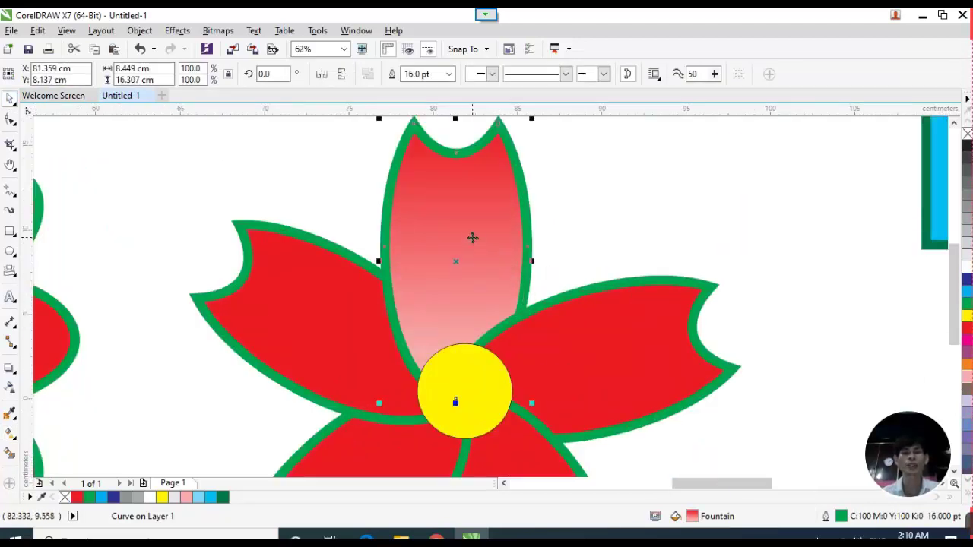
scroll(497, 231, "down", 1)
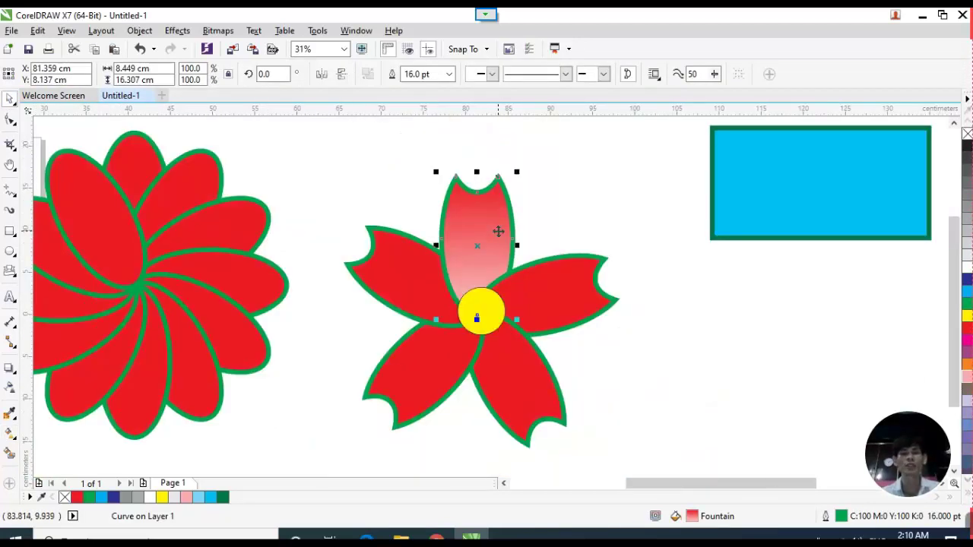
scroll(498, 231, "up", 1)
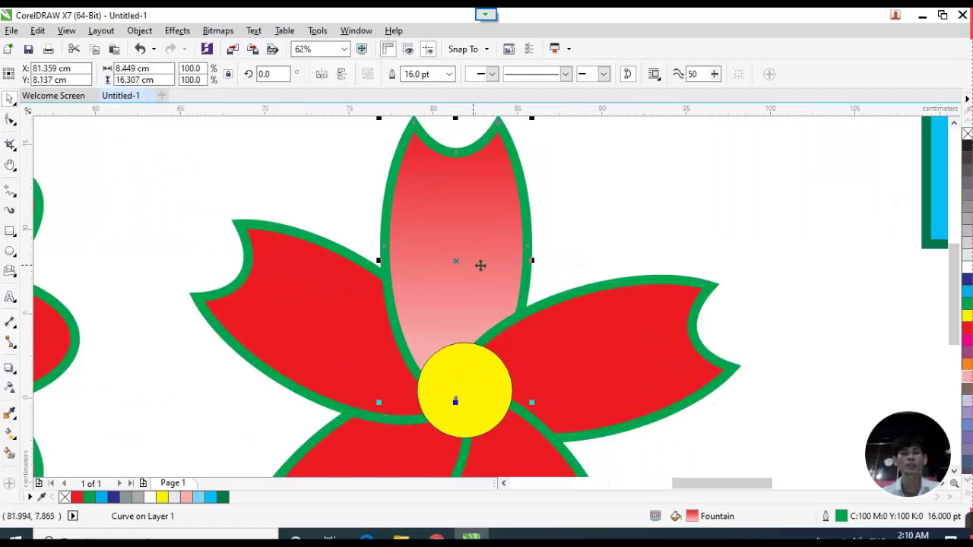
scroll(458, 281, "down", 1)
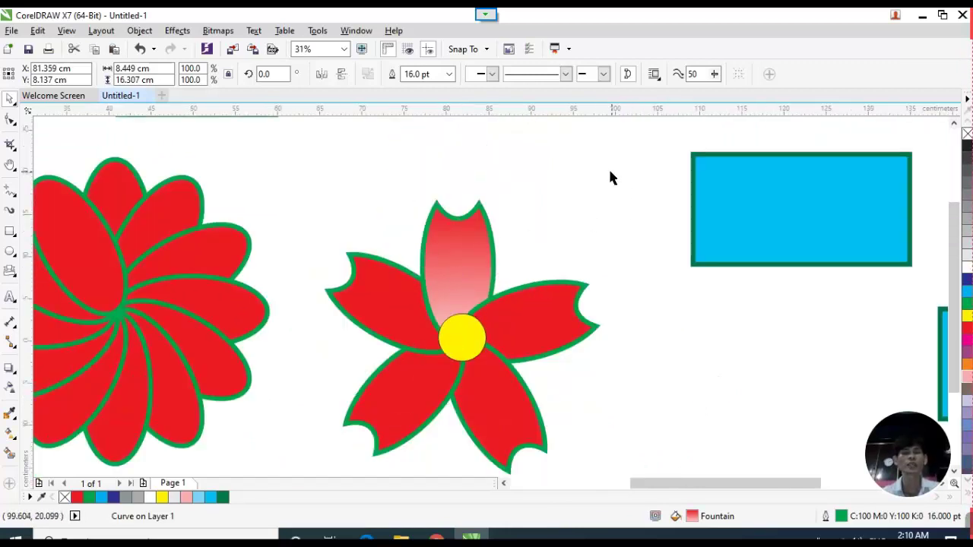
left_click_drag(765, 206, 636, 179)
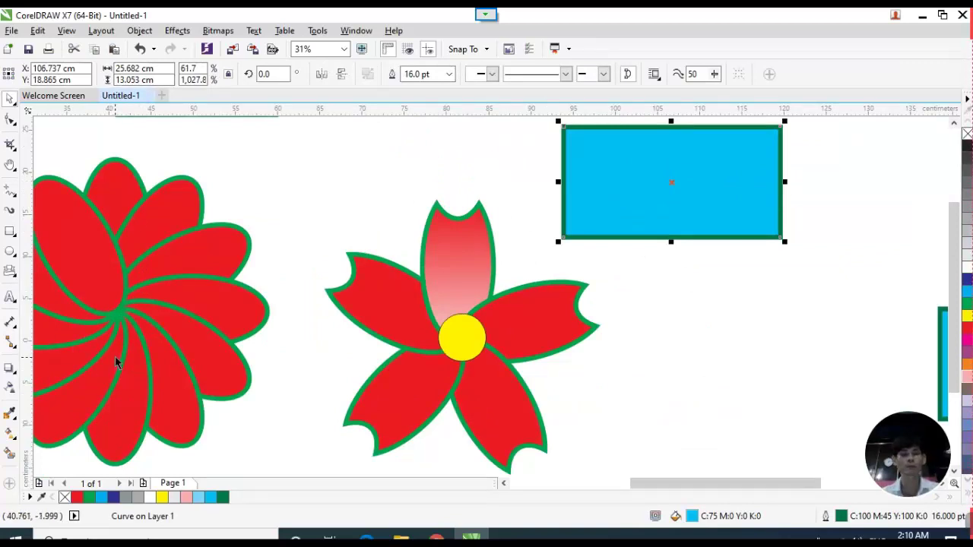
key("g")
left_click_drag(563, 173, 789, 173)
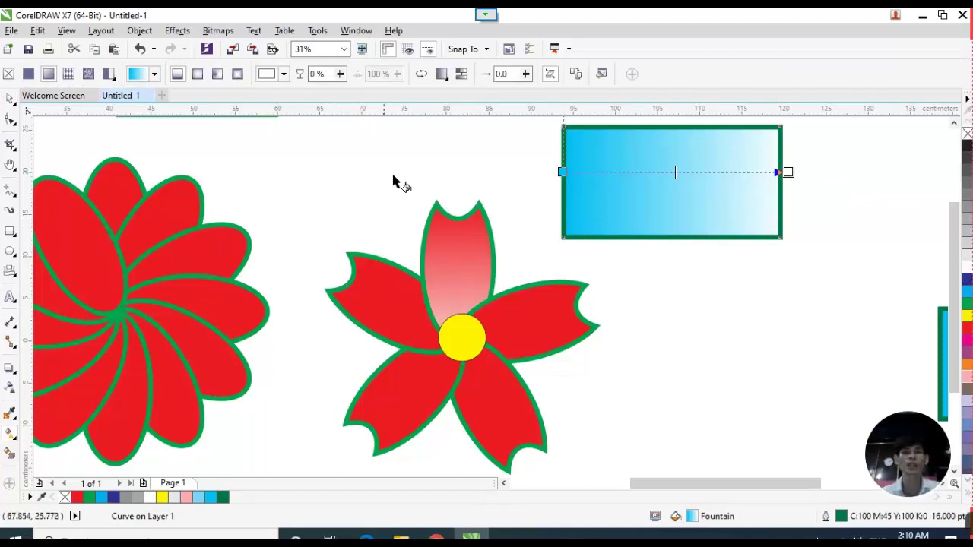
Try an elliptical fountain fill on the cyan gradient rectangle, and undo it.
scroll(662, 242, "down", 2)
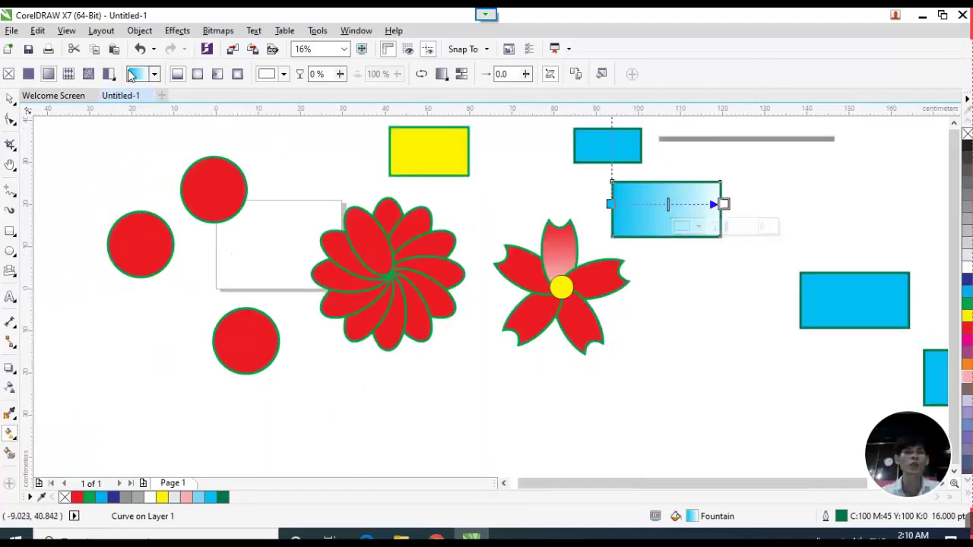
left_click(203, 81)
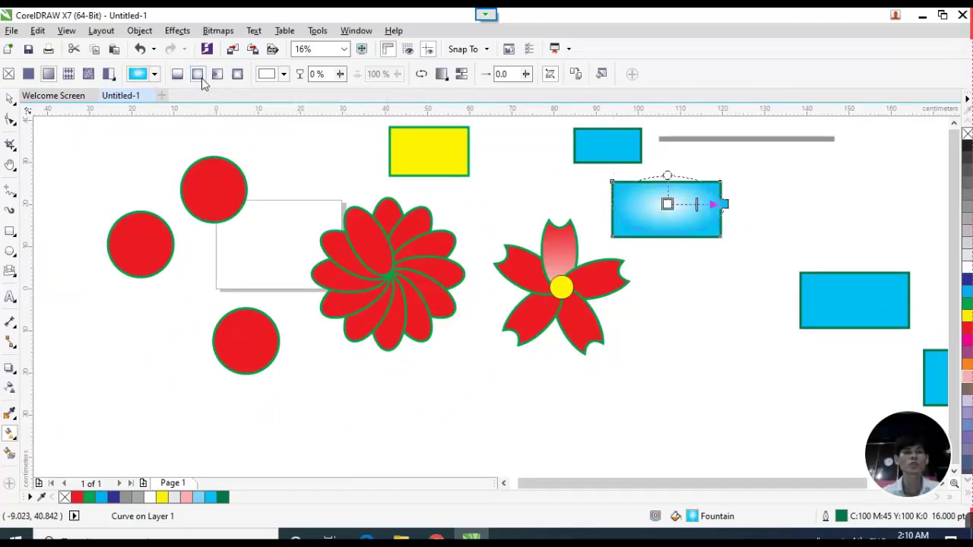
scroll(240, 189, "up", 2)
scroll(241, 189, "down", 2)
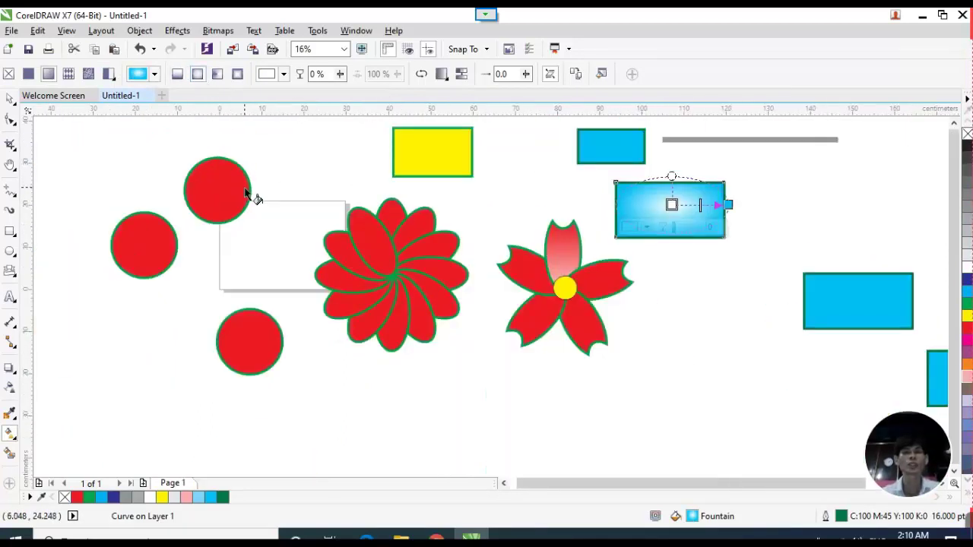
key("ctrl+z")
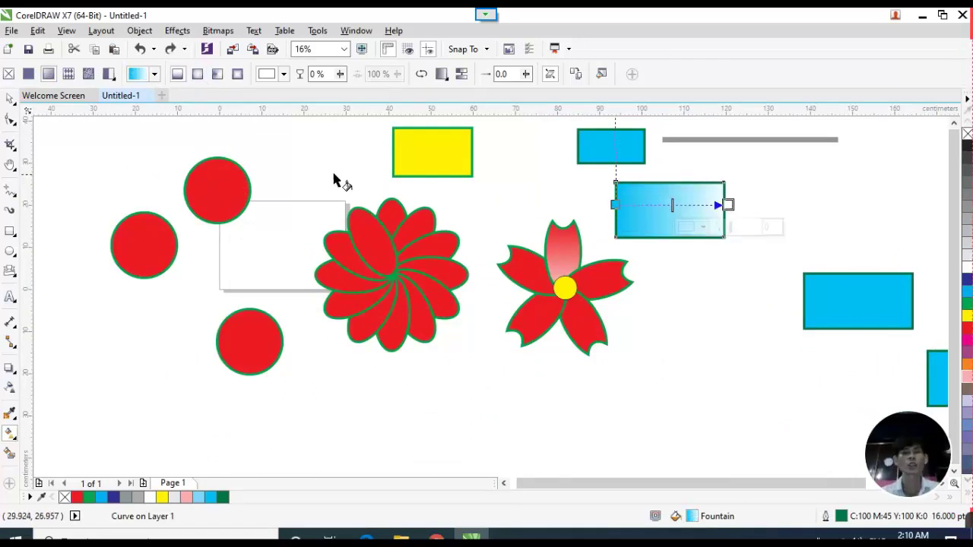
Apply an elliptical fountain fill to the uppermost red circle, white inside and red outside, and shift the gradient's centre onto the circle's centre.
scroll(201, 196, "up", 2)
left_click(218, 188)
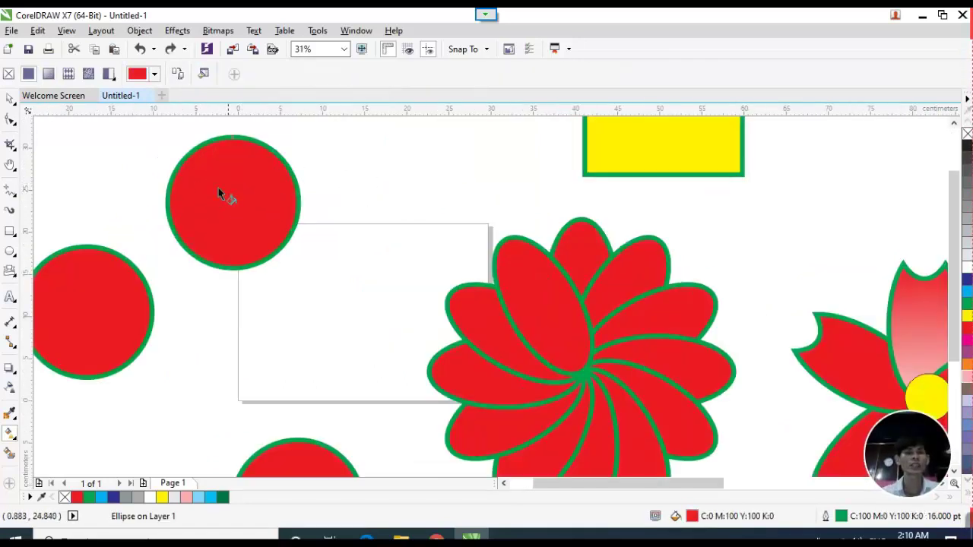
left_click_drag(201, 185, 301, 246)
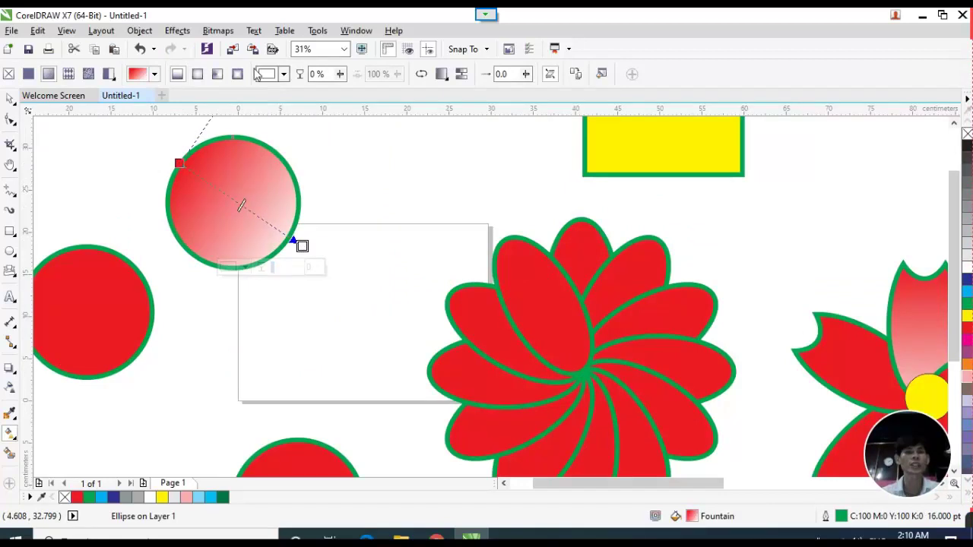
left_click(198, 74)
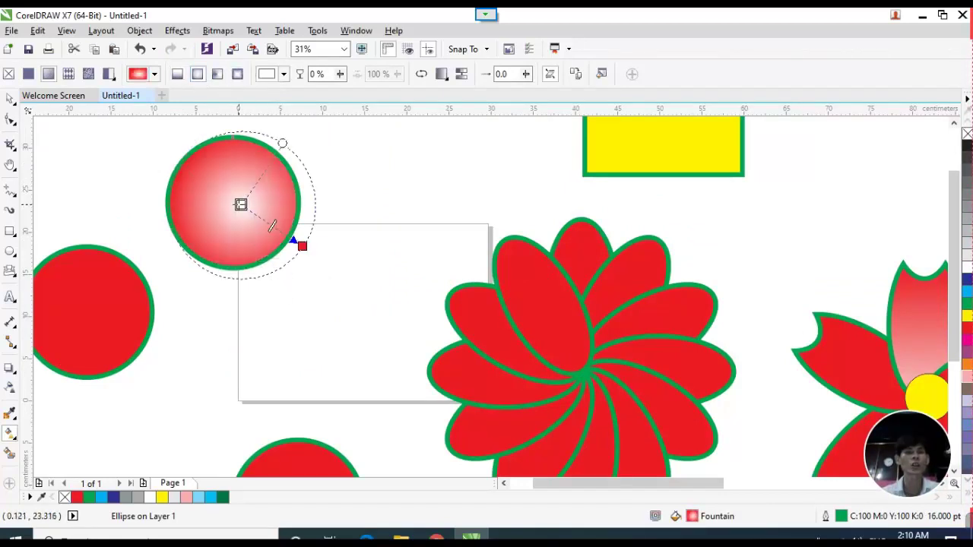
mouse_move(240, 204)
left_mouse_down()
mouse_move(221, 195)
mouse_move(232, 200)
left_mouse_up()
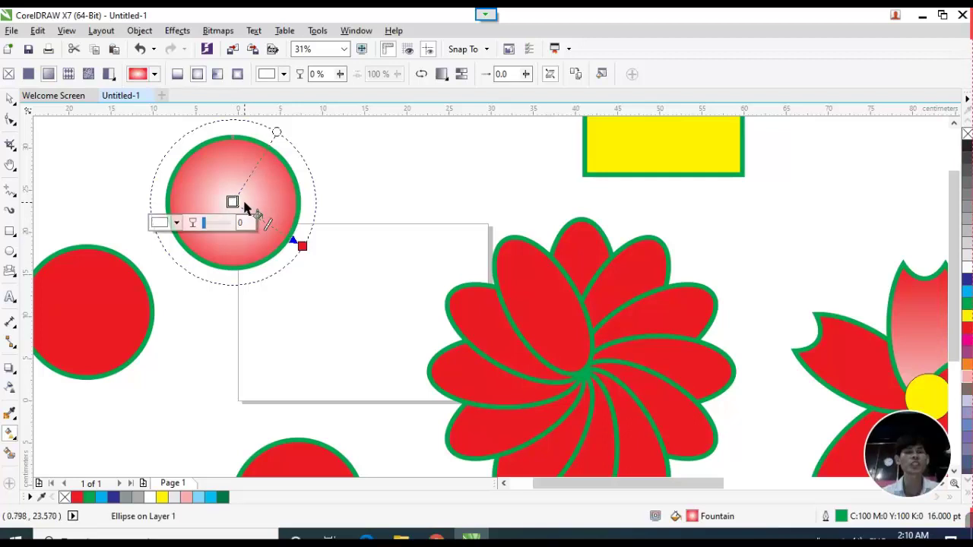
Examine the circle's elliptical gradient up close, with and without its fill handles shown.
key("space")
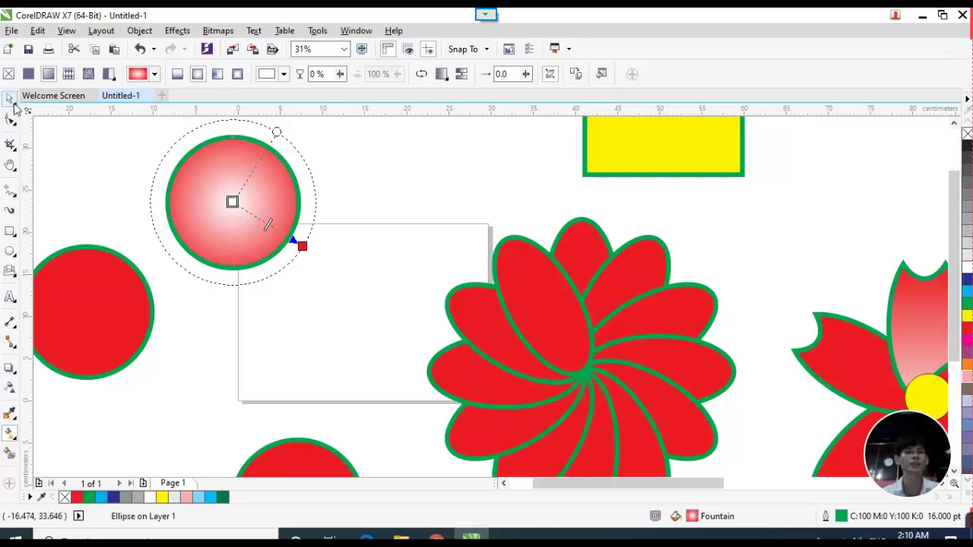
scroll(238, 206, "up", 2)
left_click(224, 193)
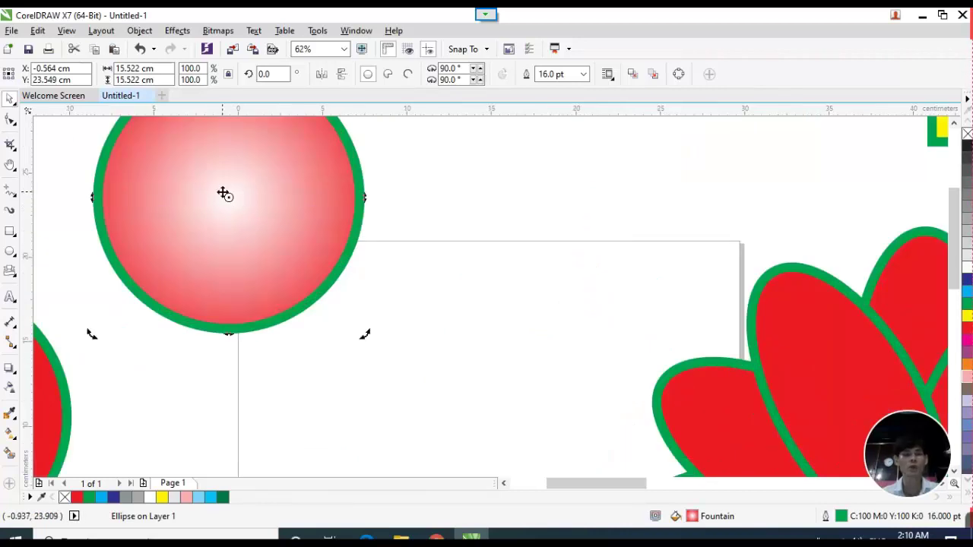
key("space")
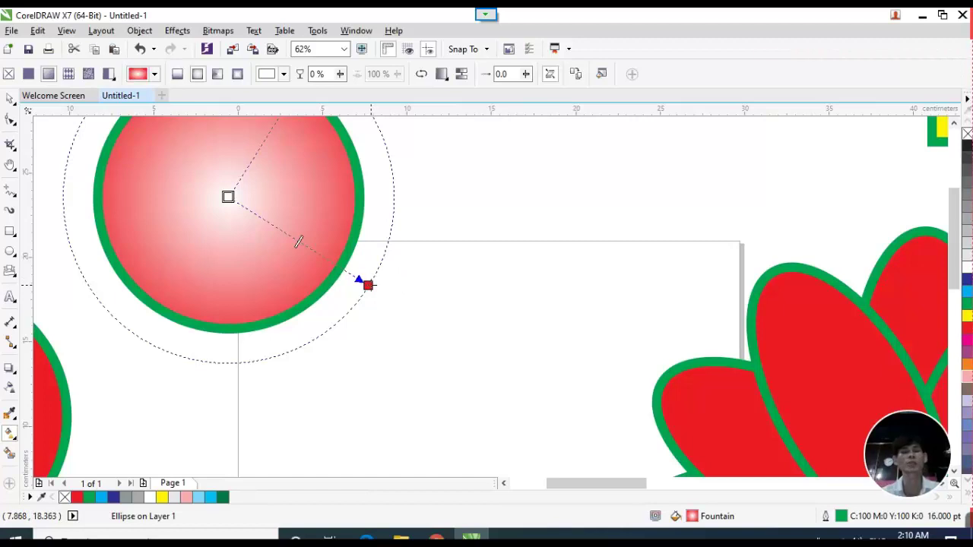
scroll(299, 241, "down", 2)
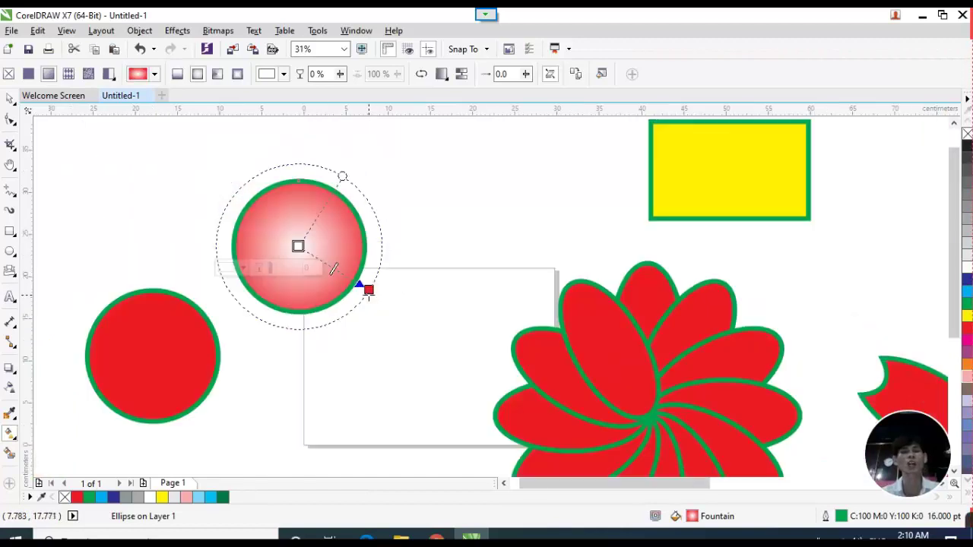
left_click(10, 99)
left_click(266, 187)
left_click(323, 216)
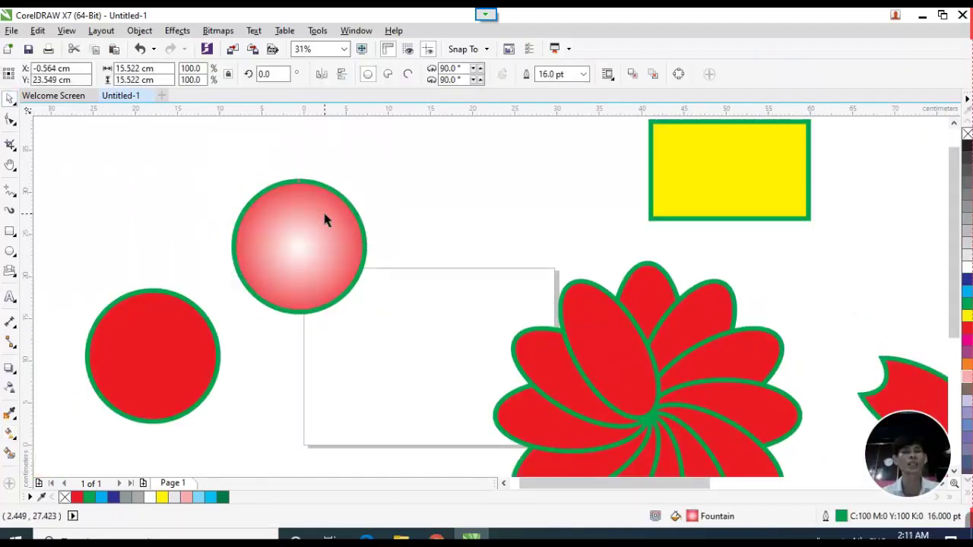
Move the yellow rectangle beside the gradient circle, above the page.
left_click(444, 199)
left_click(708, 178)
left_click_drag(708, 178, 512, 195)
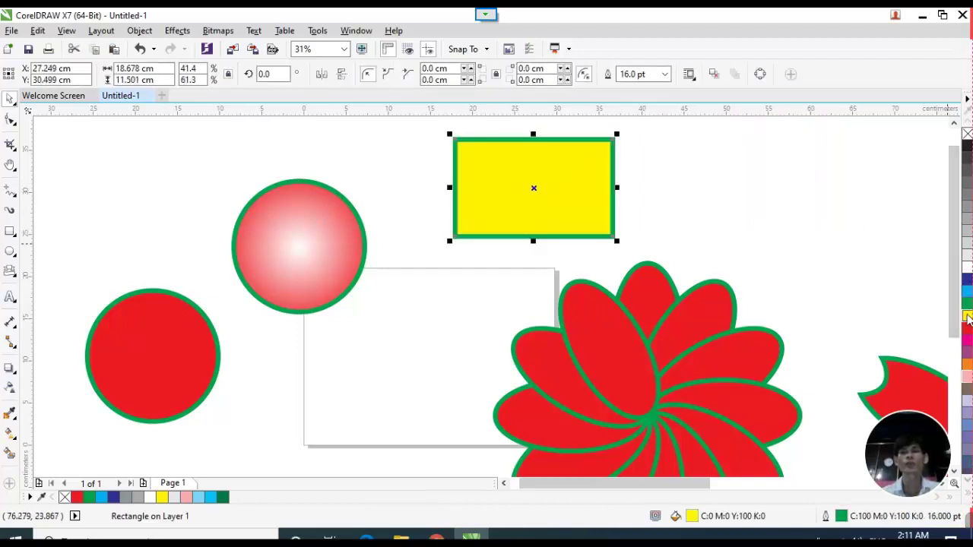
Apply a conical fountain fill from yellow to white to the rectangle, and rotate its starting edge through the lower-left corner.
key("g")
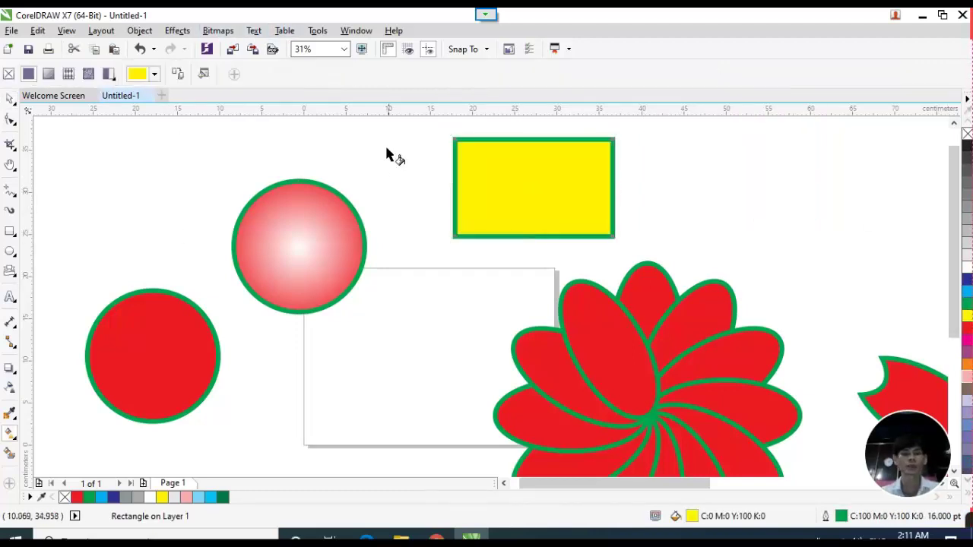
left_click_drag(454, 190, 637, 196)
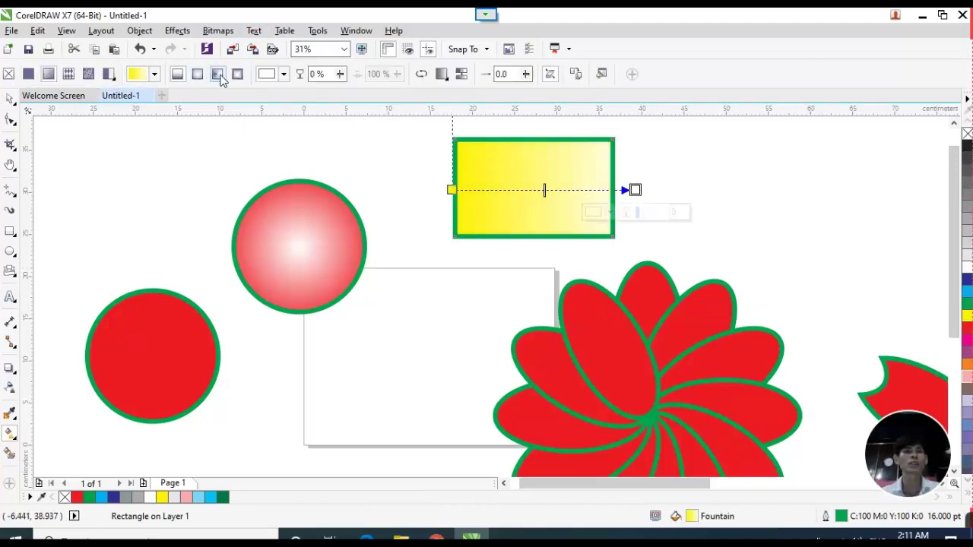
left_click(219, 75)
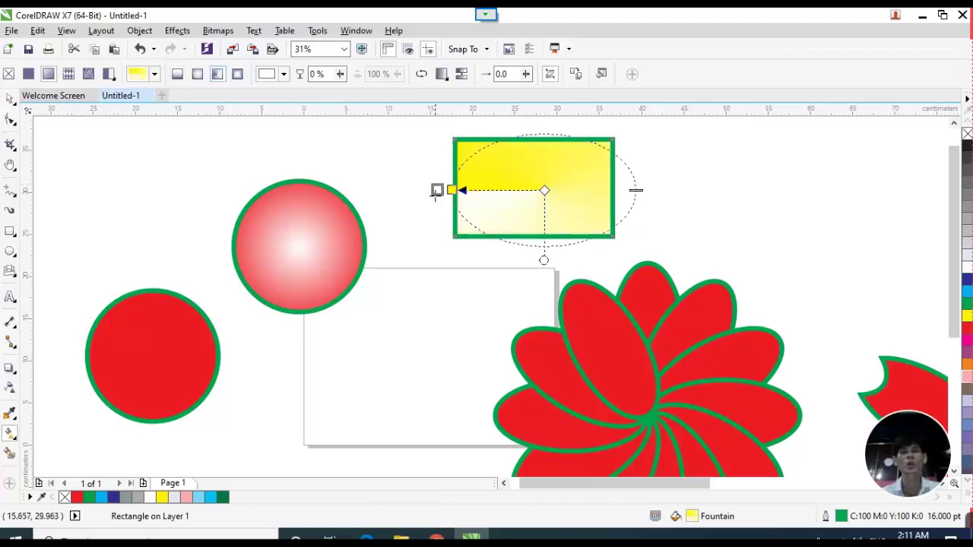
left_click_drag(437, 190, 403, 258)
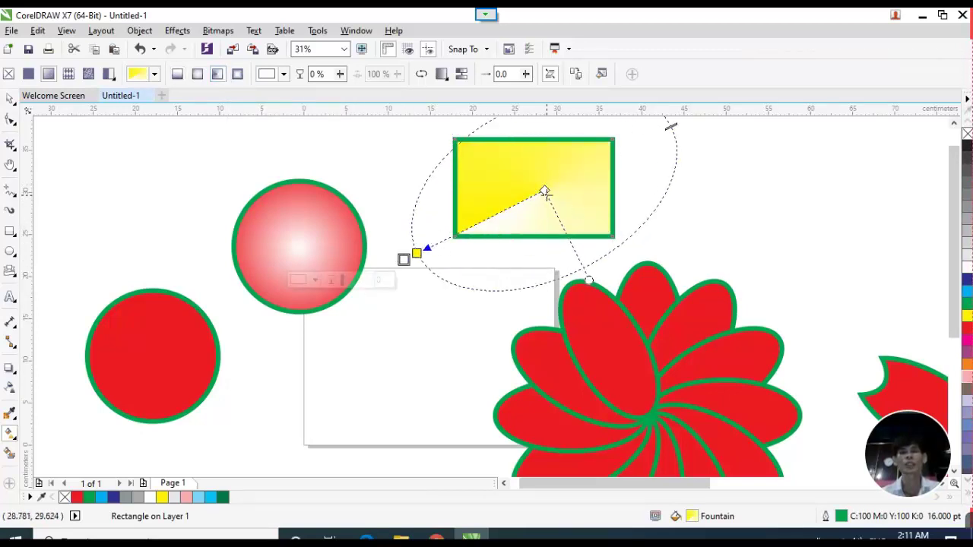
mouse_move(416, 253)
left_mouse_down()
mouse_move(436, 244)
mouse_move(417, 252)
left_mouse_up()
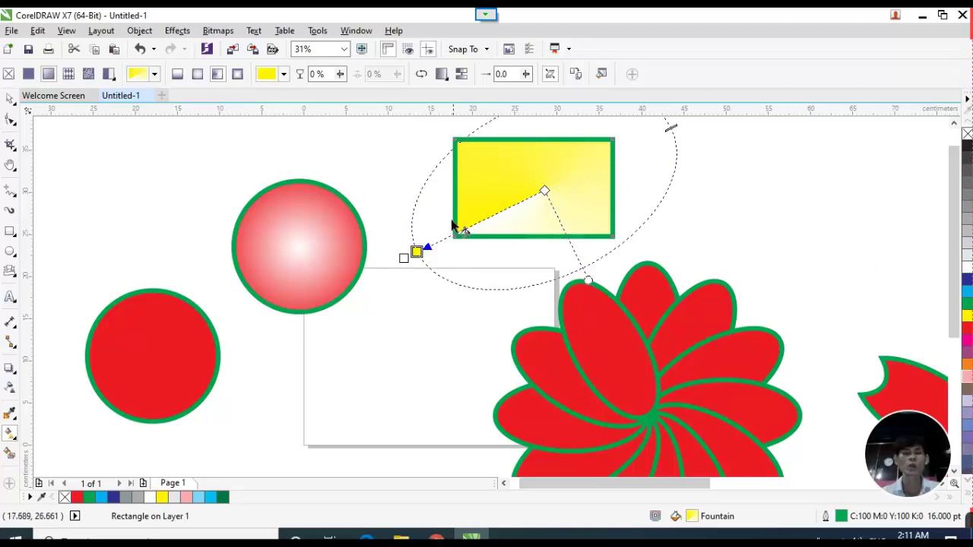
Add cyan, green and magenta colour stops outward from the white centre of the uppermost circle's elliptical gradient.
left_click(321, 234)
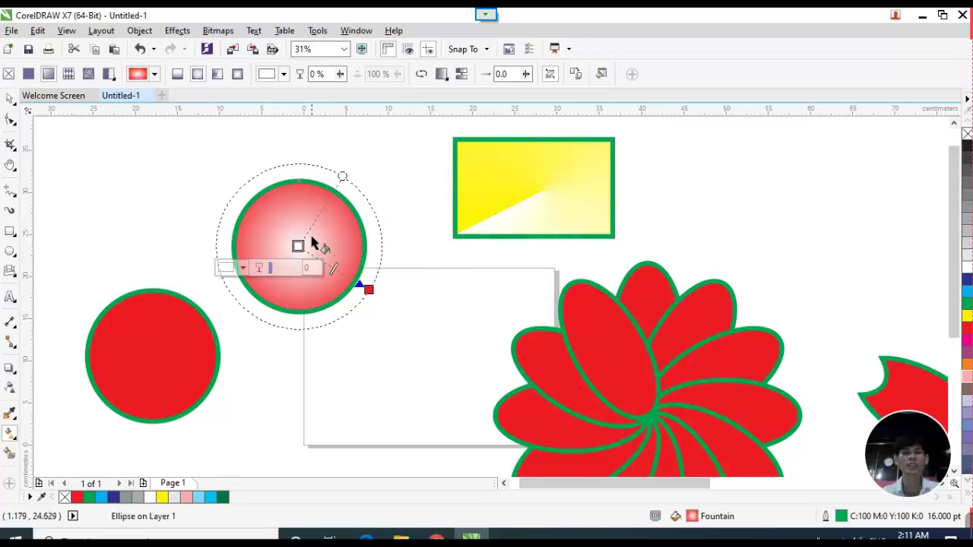
scroll(304, 246, "up", 2)
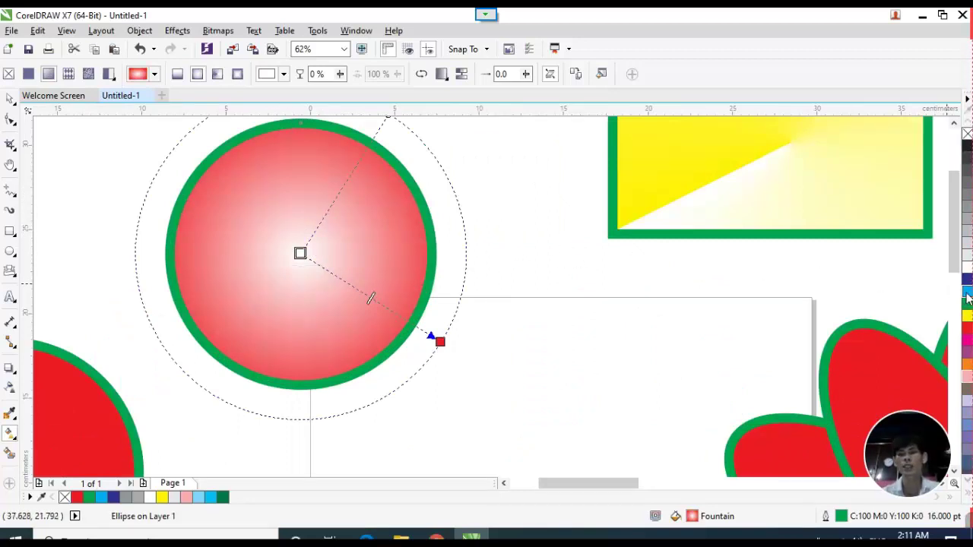
left_click_drag(965, 307, 954, 293)
left_click_drag(391, 248, 891, 278)
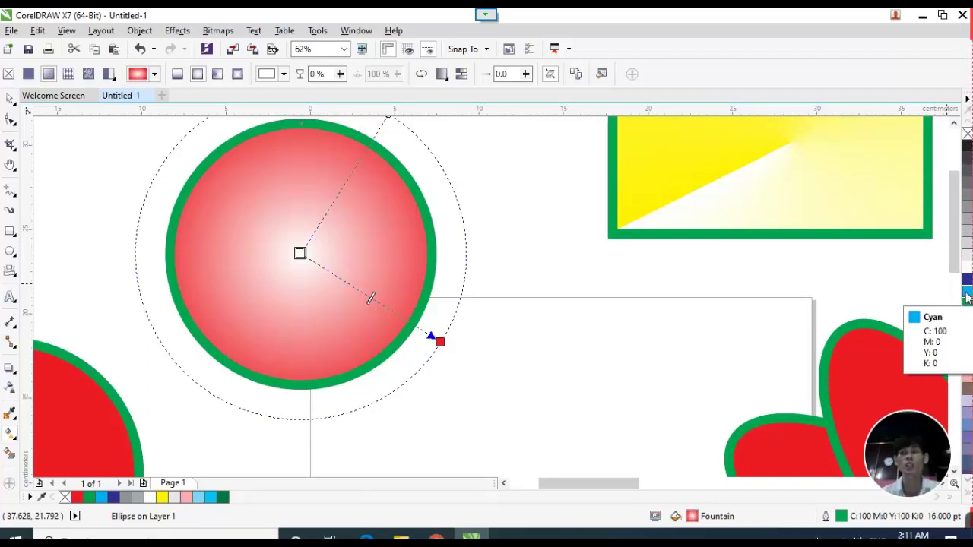
left_click_drag(967, 296, 327, 272)
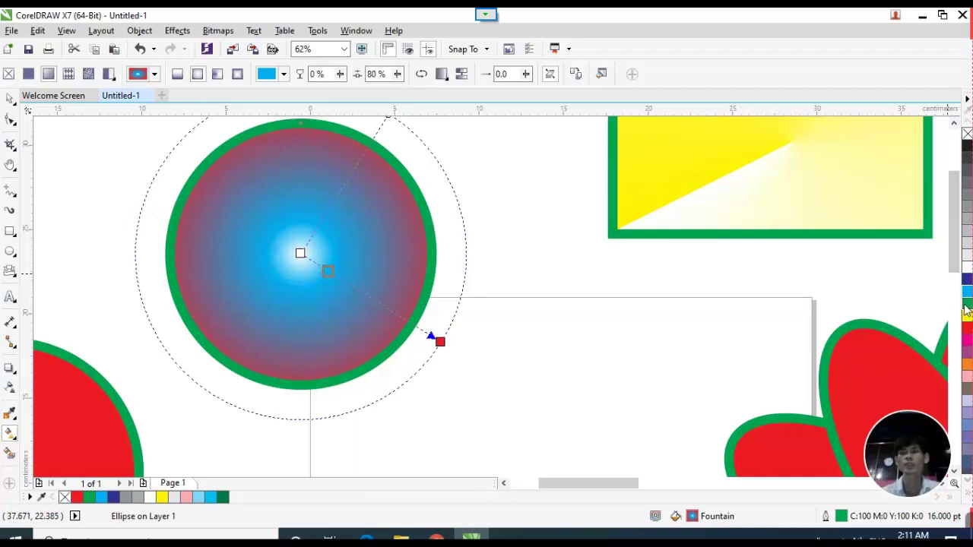
left_click_drag(352, 288, 346, 282)
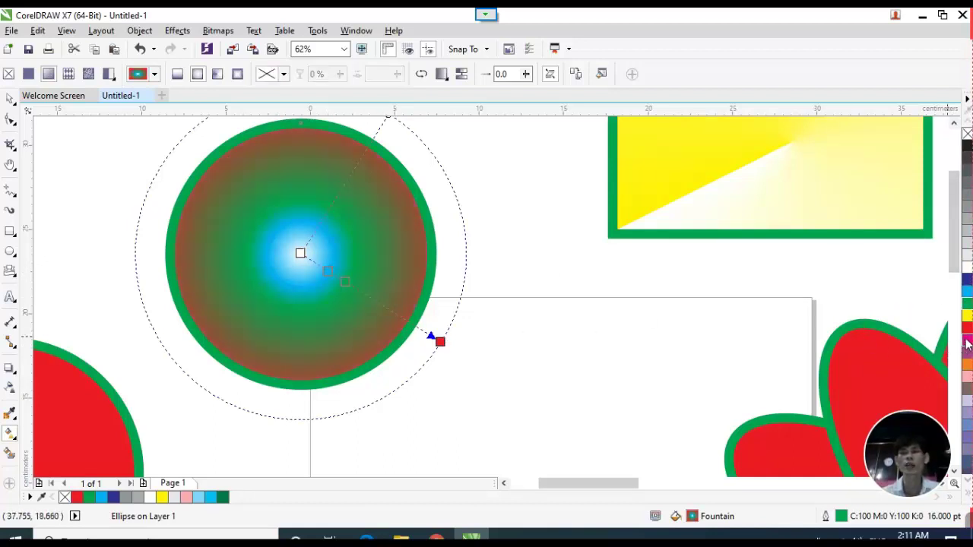
left_click_drag(358, 284, 357, 290)
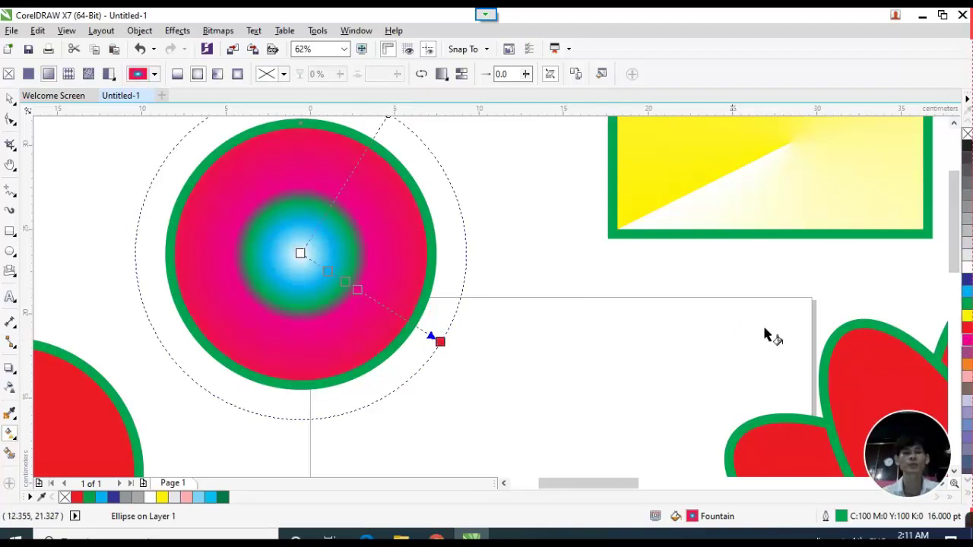
Add pale lavender, blue and red stops beyond the magenta one in the circle's elliptical gradient, and leave fill editing.
left_click_drag(967, 409, 373, 301)
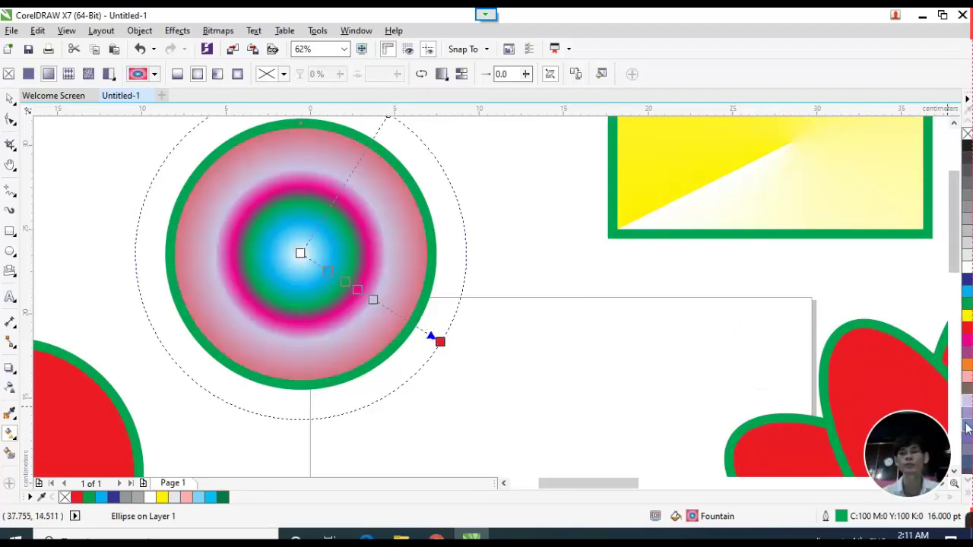
left_click_drag(916, 412, 389, 311)
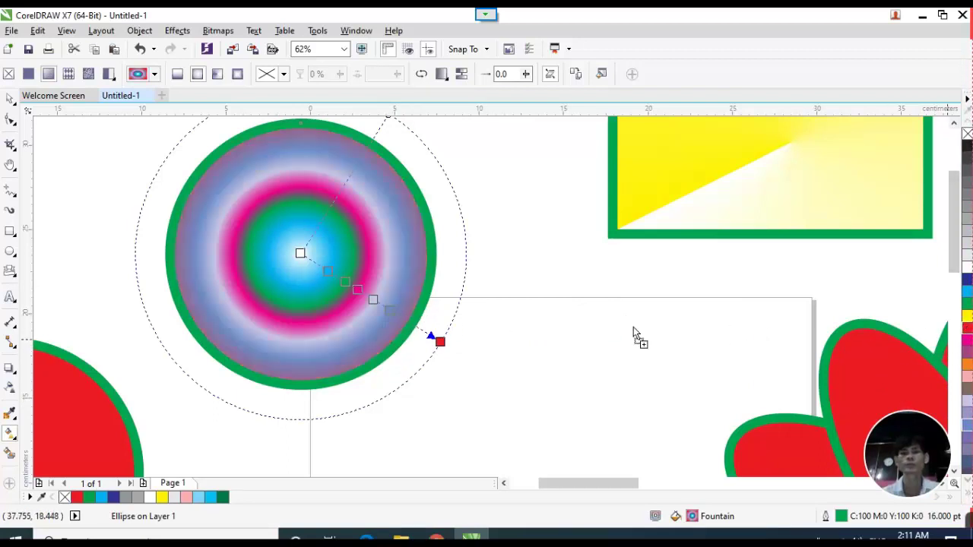
left_click_drag(635, 334, 407, 322)
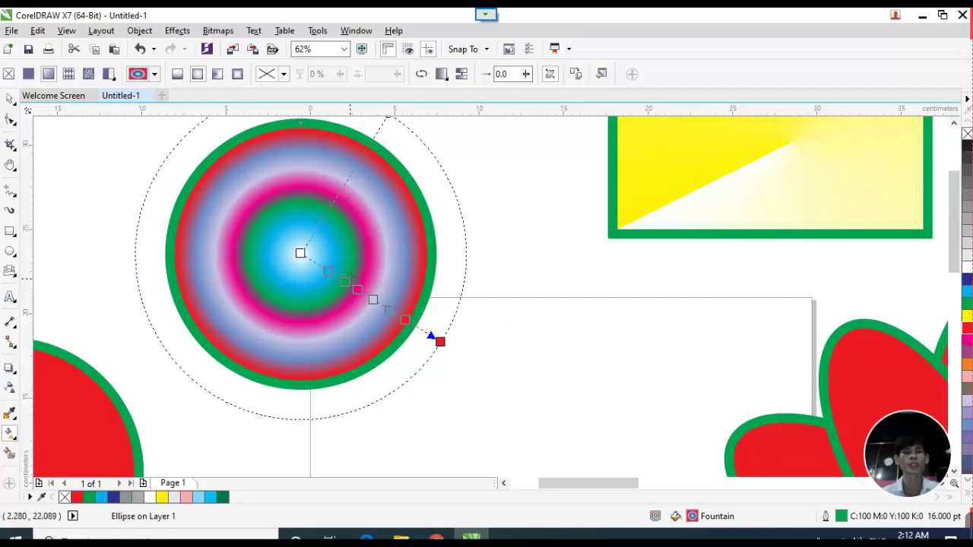
left_click(9, 100)
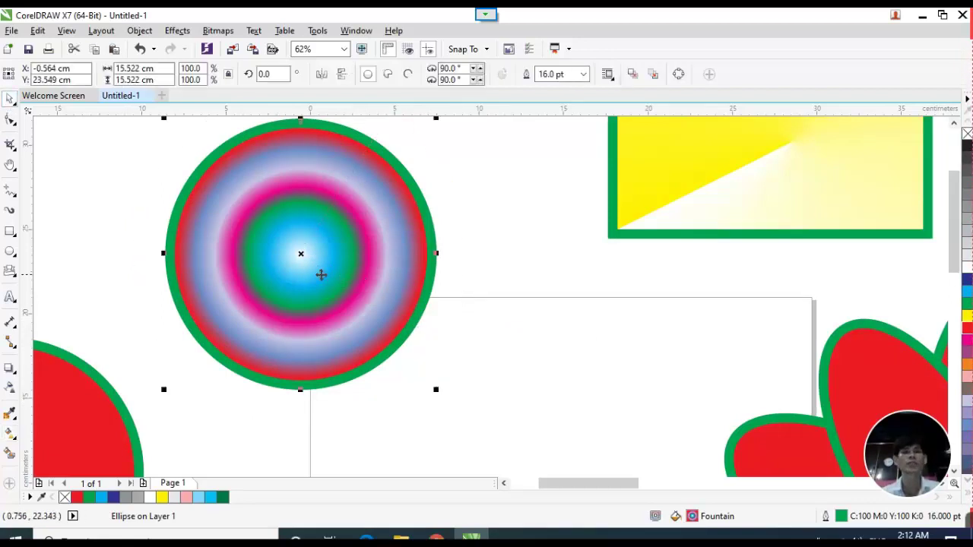
scroll(321, 275, "down", 1)
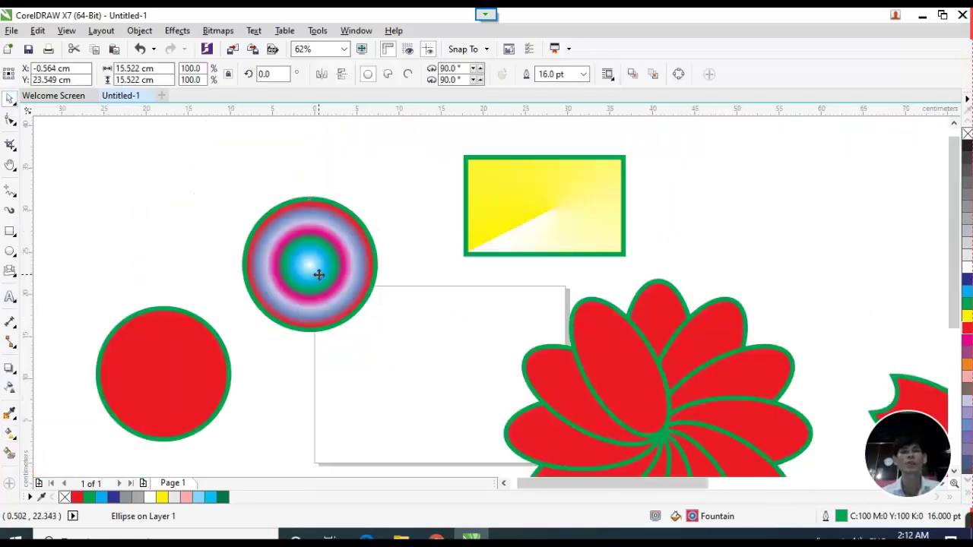
Try to add green and cyan from the palette to the yellow rectangle's conical gradient, undoing each attempt.
left_click(567, 208)
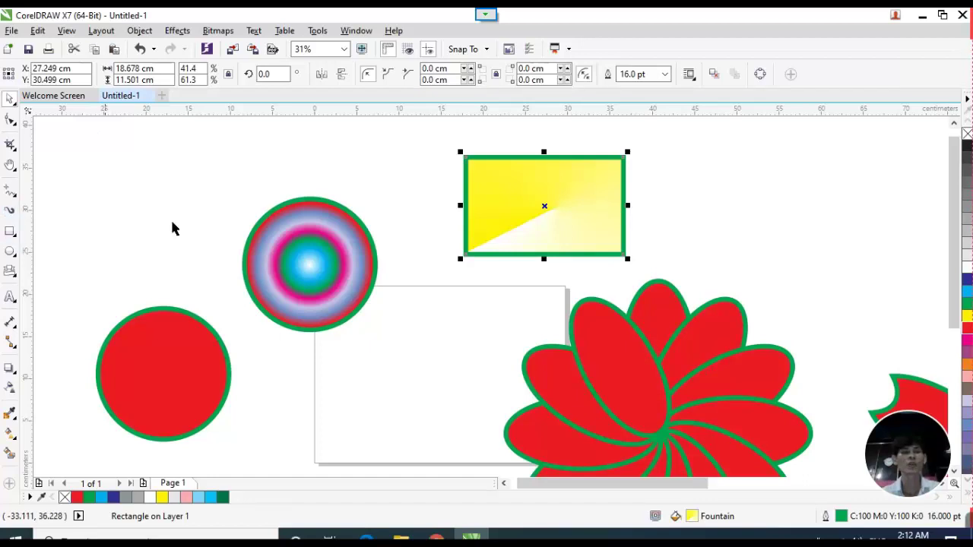
key("g")
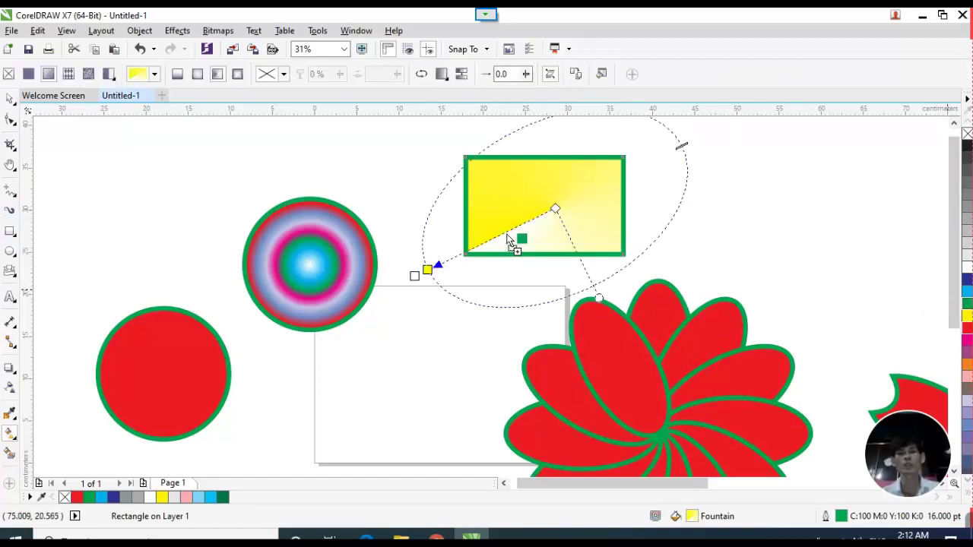
left_click_drag(507, 236, 510, 242)
key("ctrl+z")
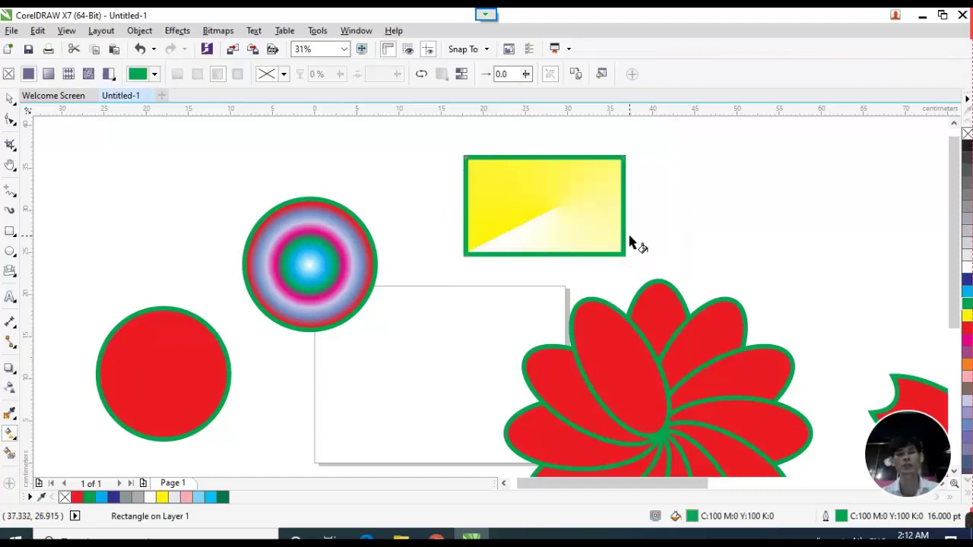
scroll(537, 218, "up", 2)
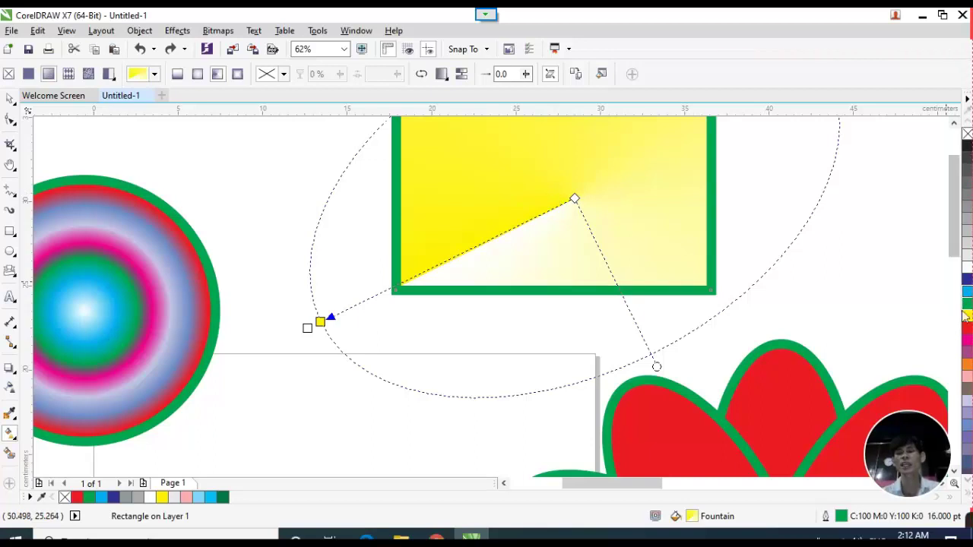
left_click_drag(708, 247, 505, 163)
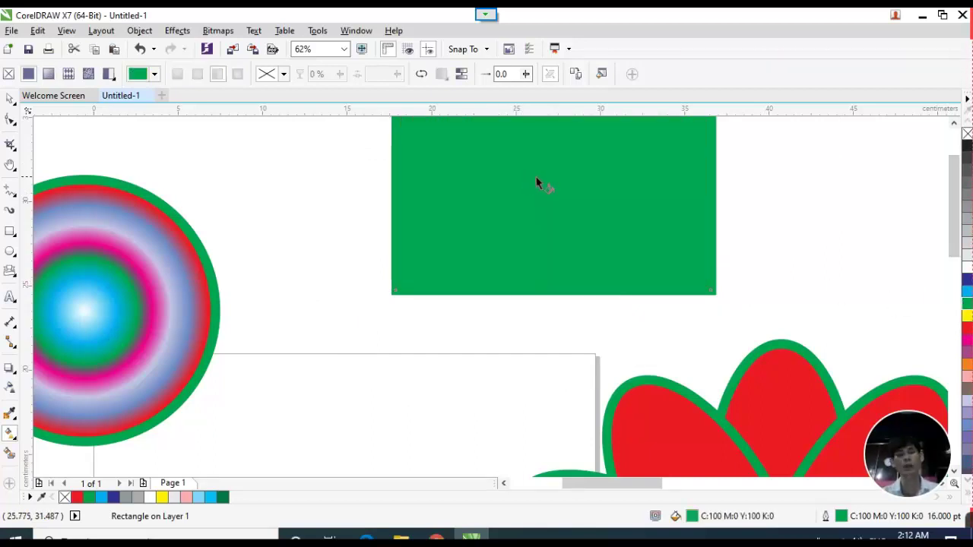
key("ctrl+z")
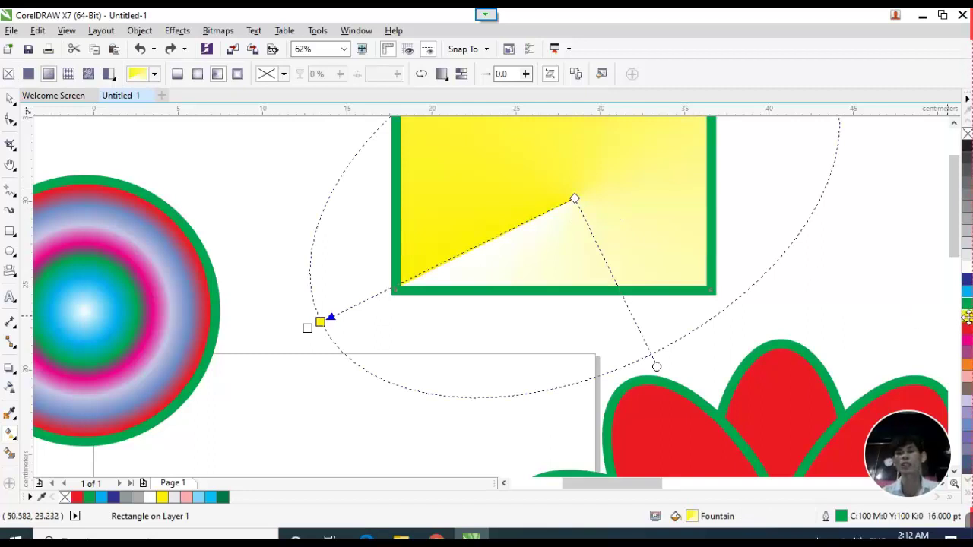
left_click_drag(959, 297, 454, 277)
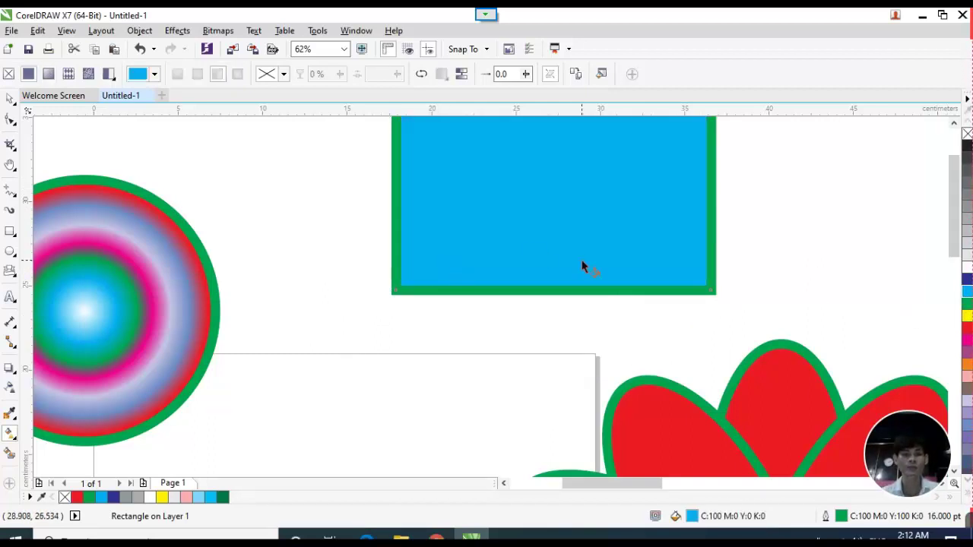
key("ctrl+z")
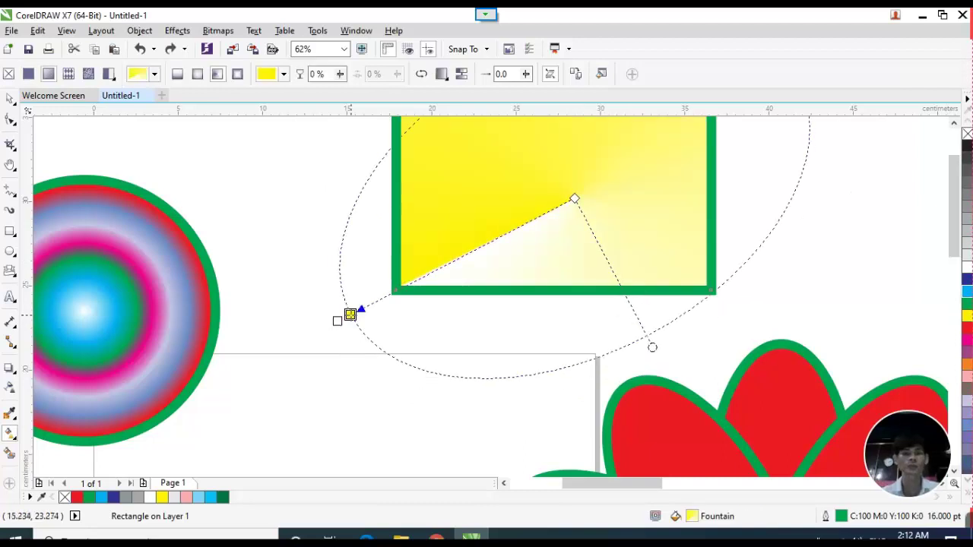
Add yellow, dark blue, light grey, cyan and orange colour stops around the arc of the rectangle's conical fill.
left_click_drag(350, 314, 326, 319)
scroll(489, 318, "down", 2)
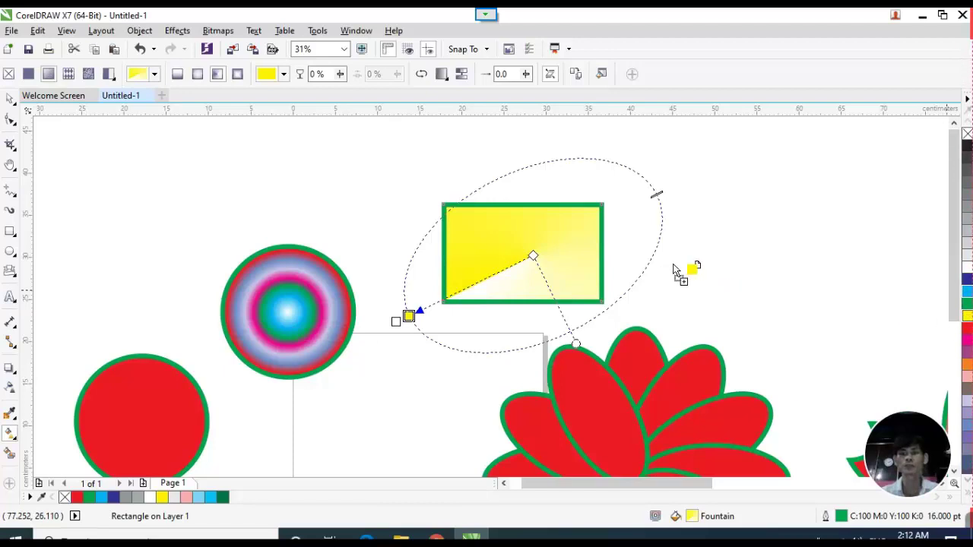
left_click_drag(673, 269, 655, 251)
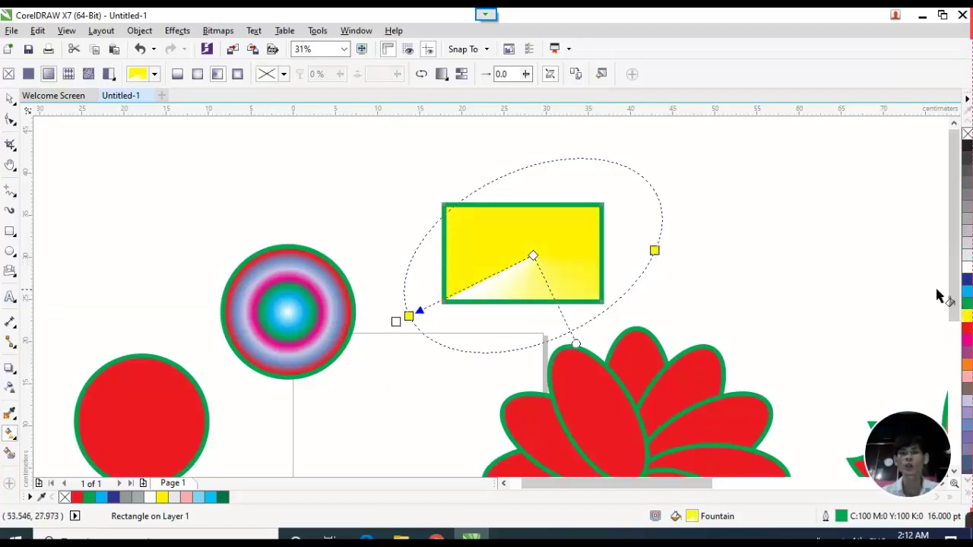
left_click_drag(967, 281, 650, 186)
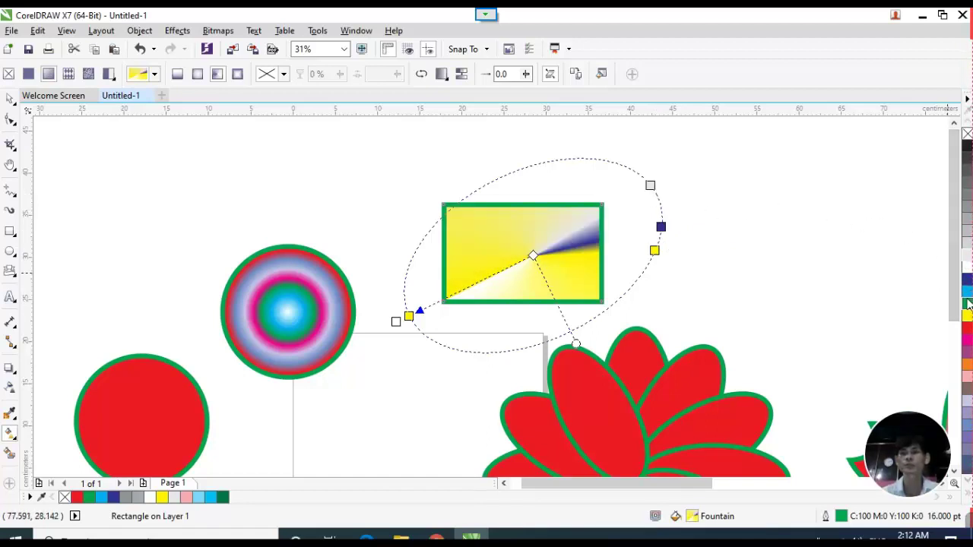
left_click_drag(948, 289, 622, 165)
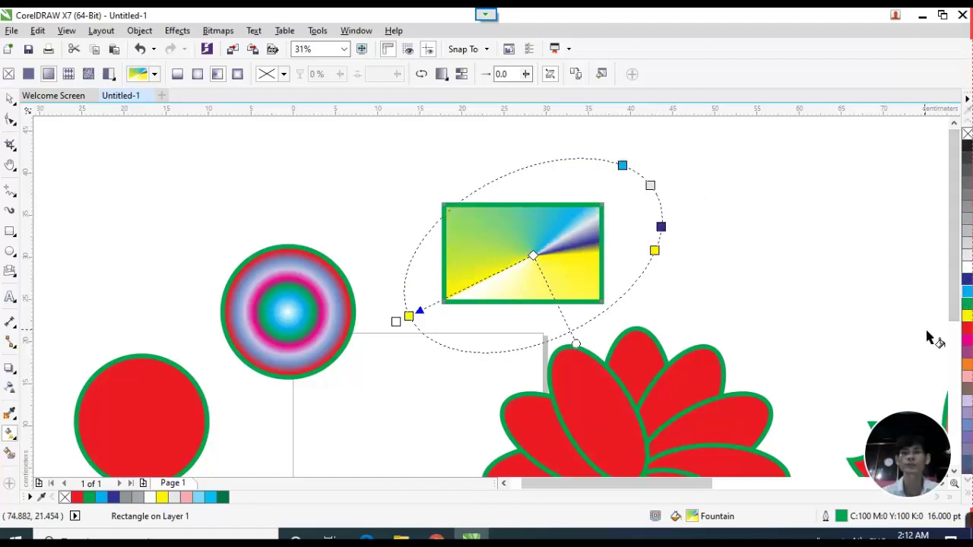
left_click_drag(967, 373, 567, 159)
Move the conical fill's centre to the rectangle's upper-left corner and slide the orange, cyan, grey, blue and yellow stops along the arc over the rectangle.
left_click_drag(533, 256, 443, 206)
left_click_drag(486, 293, 352, 151)
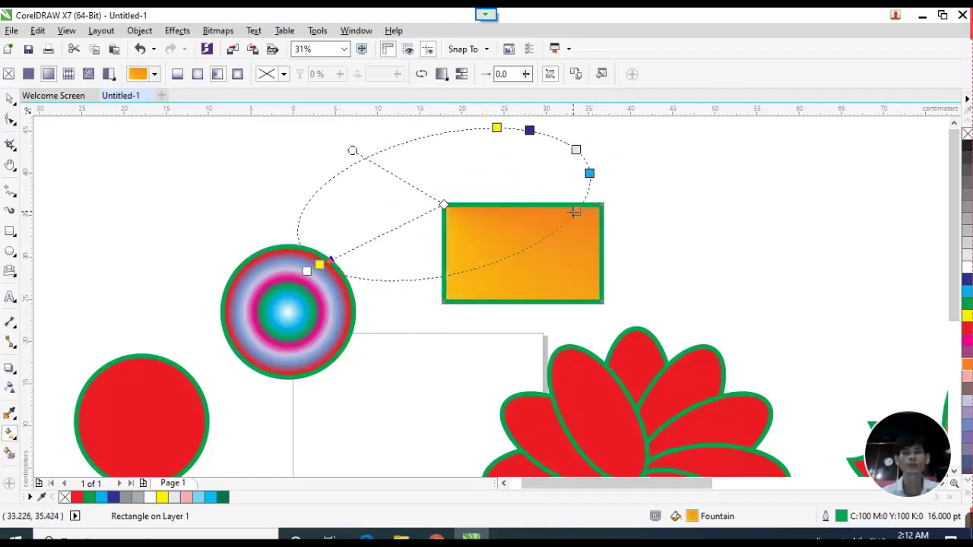
left_click_drag(575, 213, 433, 277)
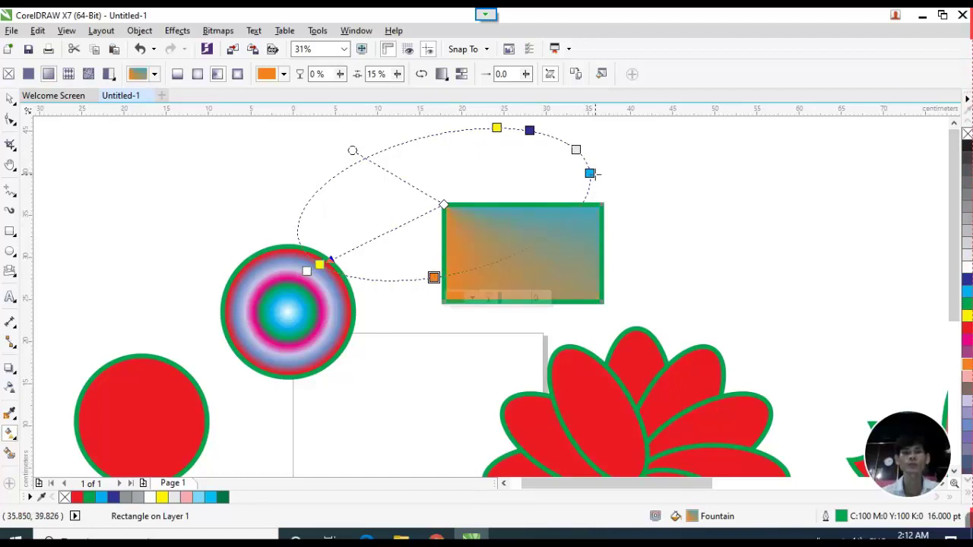
left_click_drag(590, 173, 498, 261)
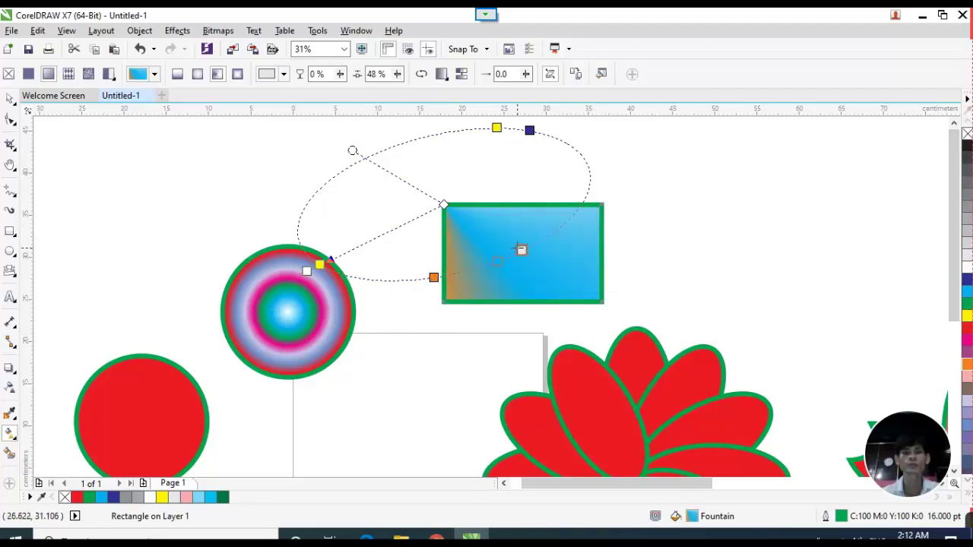
left_click_drag(530, 130, 530, 233)
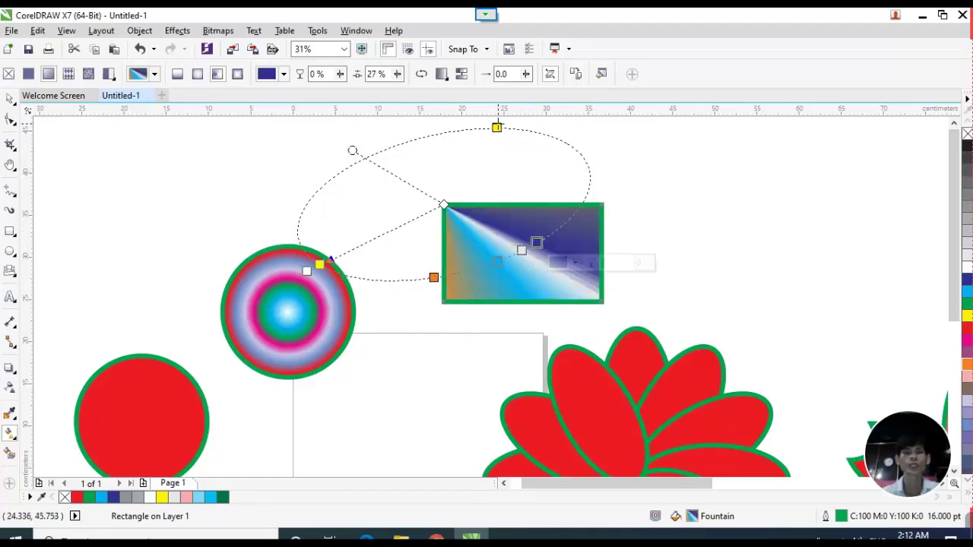
left_click_drag(497, 127, 556, 229)
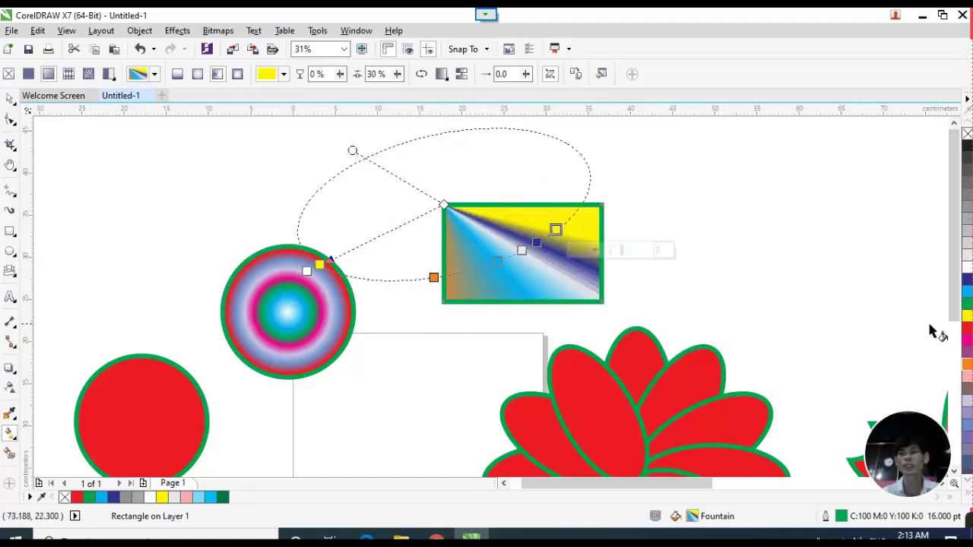
Add red beyond the yellow stop and green and a second orange between orange and cyan in the conical fill, and deselect the rectangle.
left_click_drag(967, 328, 575, 217)
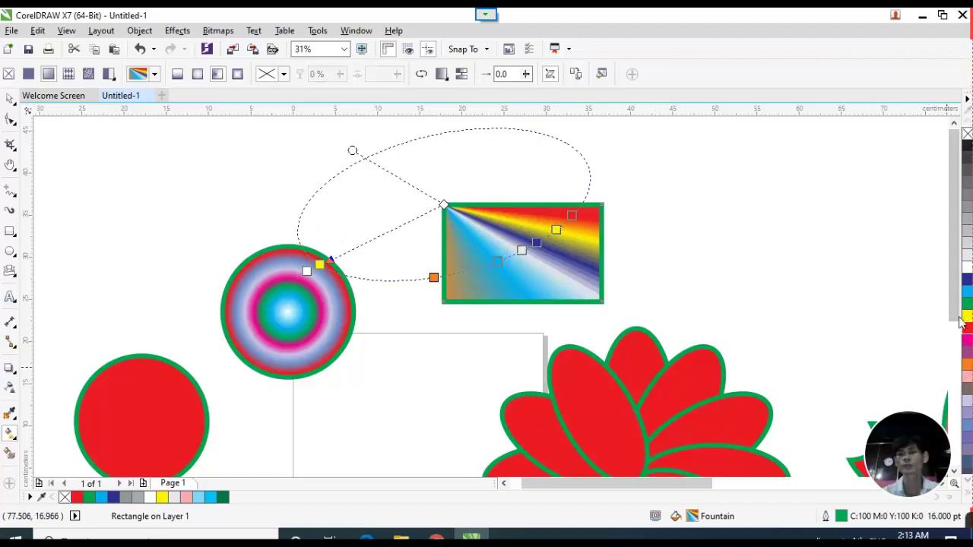
left_click_drag(967, 304, 480, 266)
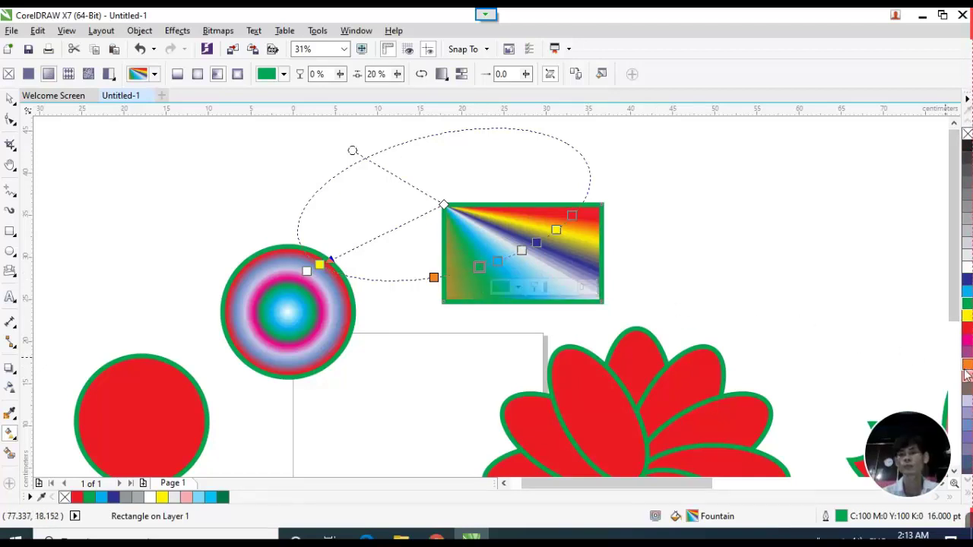
left_click_drag(967, 368, 462, 271)
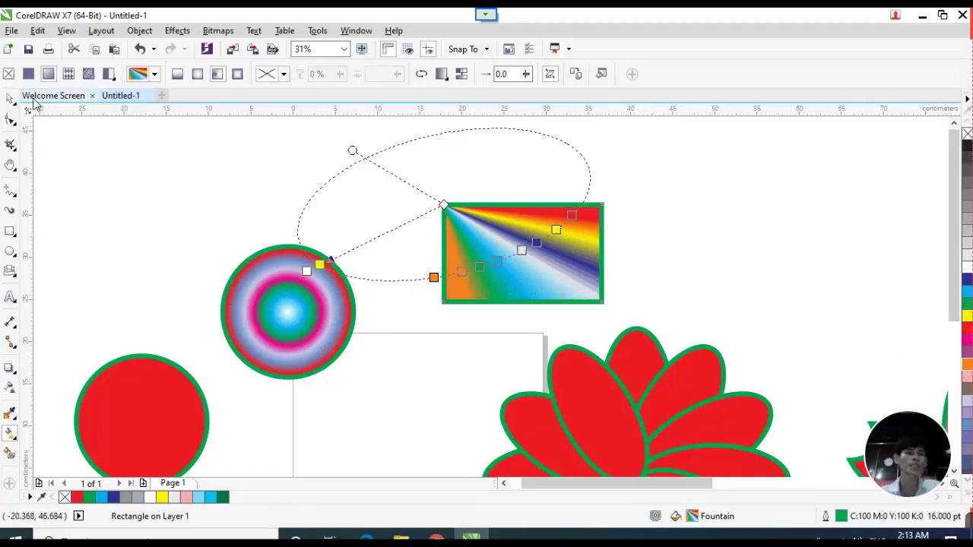
left_click(9, 100)
left_click(238, 200)
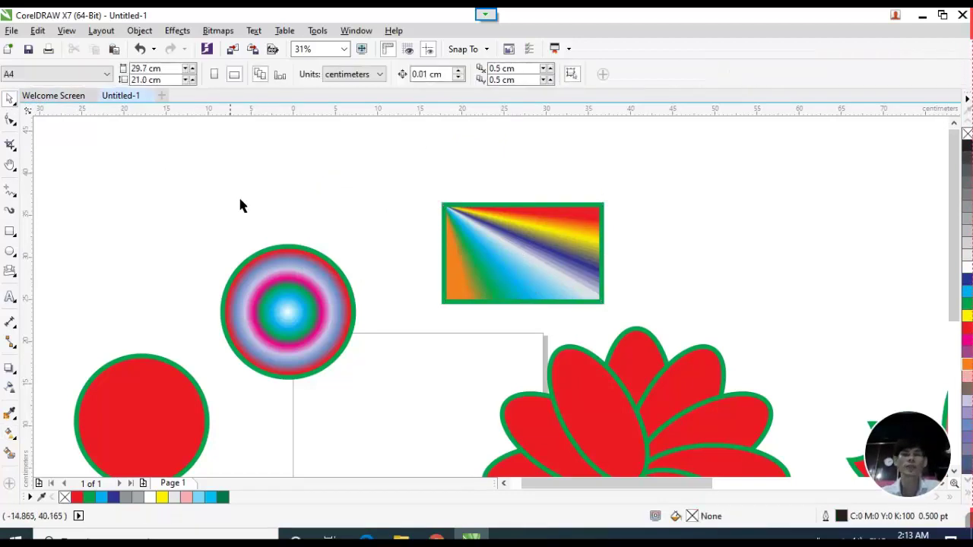
Fill the multicoloured rectangle with solid cyan, undo that fill, and set its outline colour to cyan instead.
left_click(492, 247)
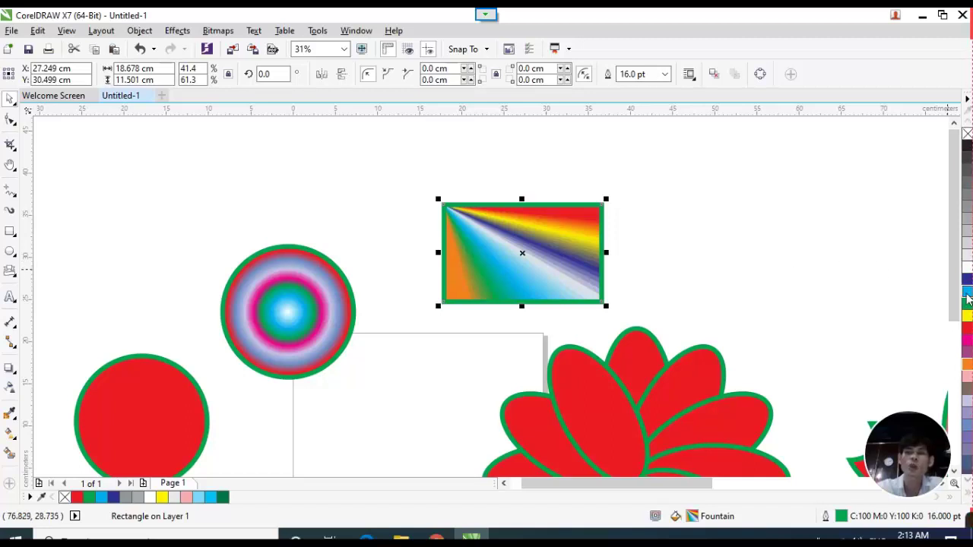
left_click(968, 293)
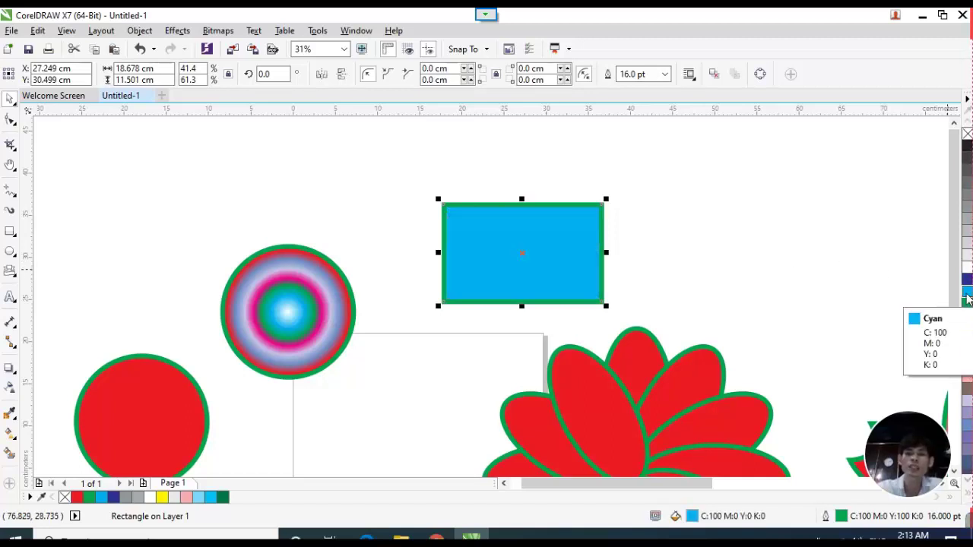
key("ctrl+z")
right_click(968, 293)
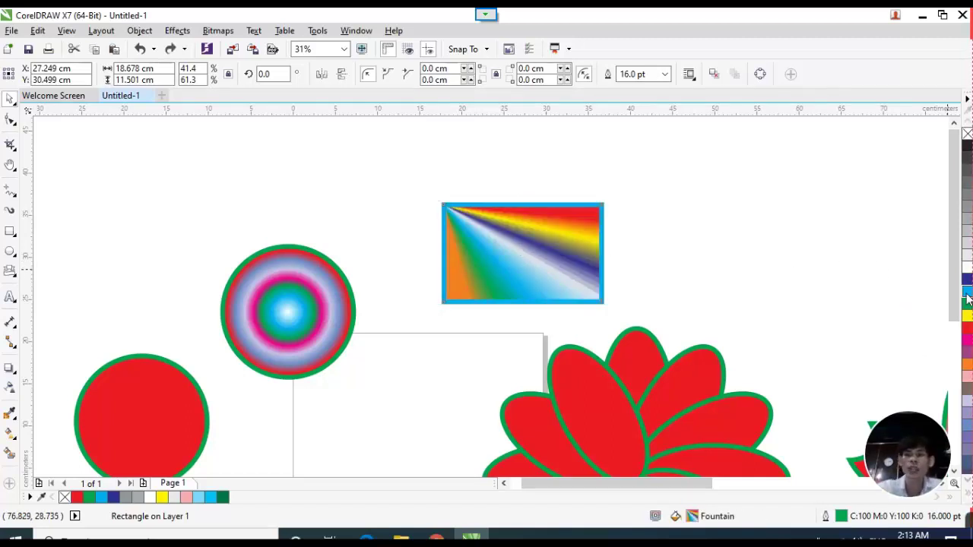
Try 10% and 30% black outline colours on the multicoloured rectangle and finish by removing its outline.
right_click(968, 263)
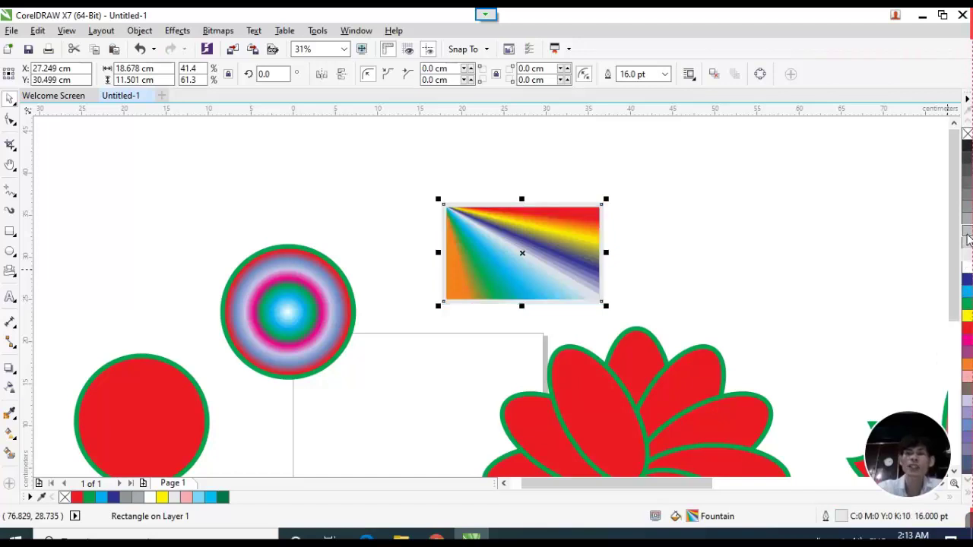
right_click(967, 251)
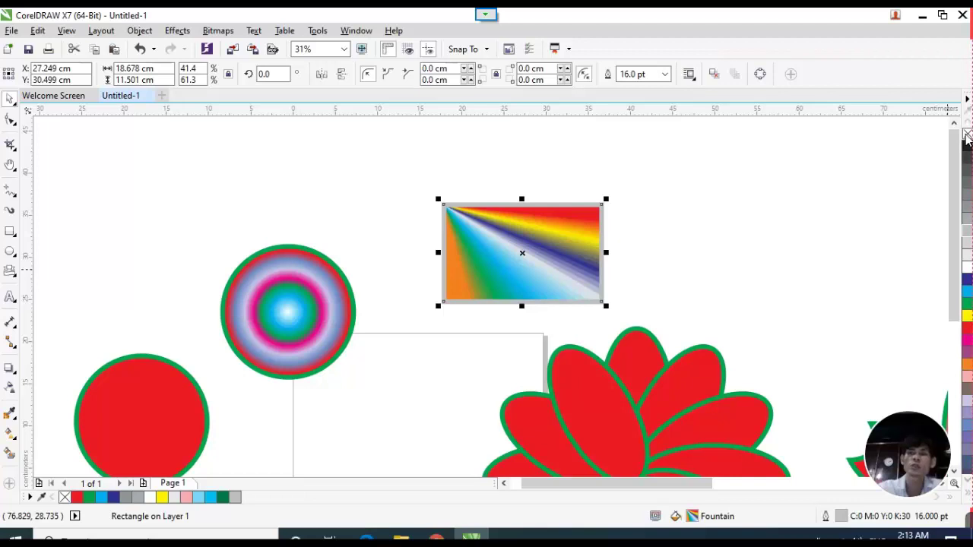
right_click(967, 135)
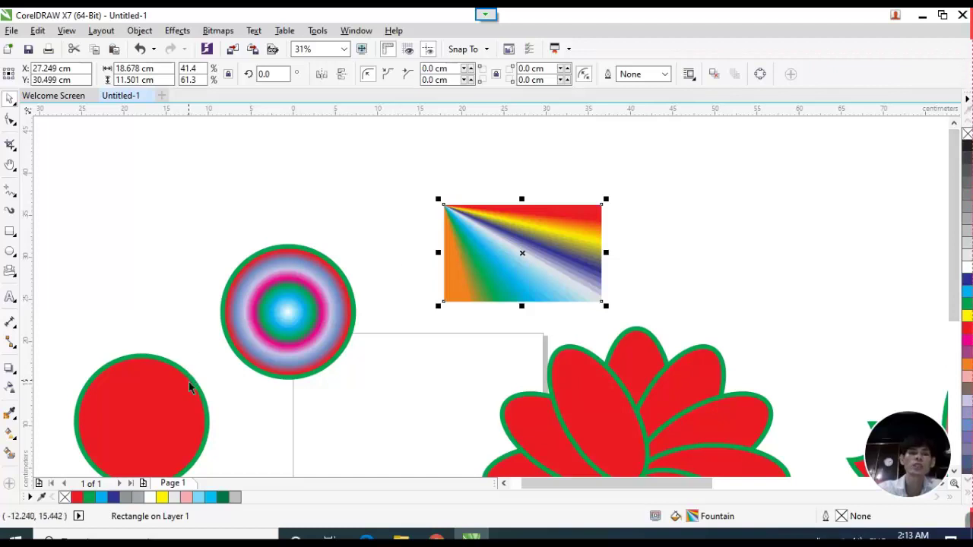
Move the red circle up beside the multicoloured circle, remove its fill, and shift the multicoloured circle slightly down and left.
left_click_drag(190, 388, 183, 281)
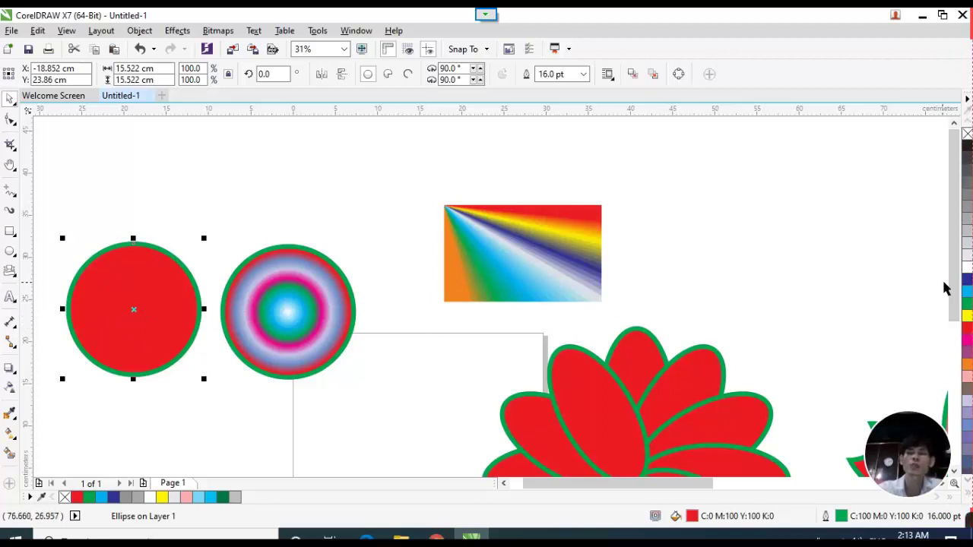
left_click(967, 134)
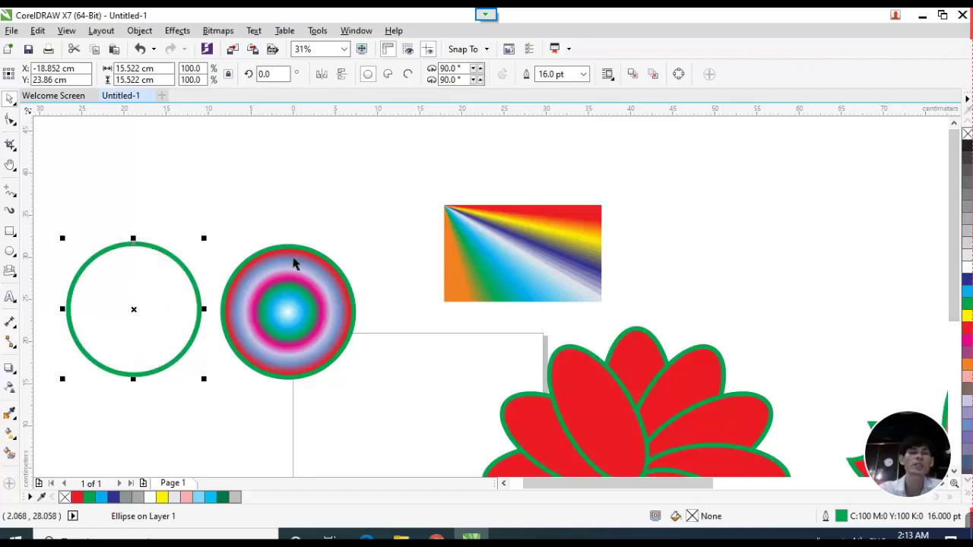
left_click(158, 300)
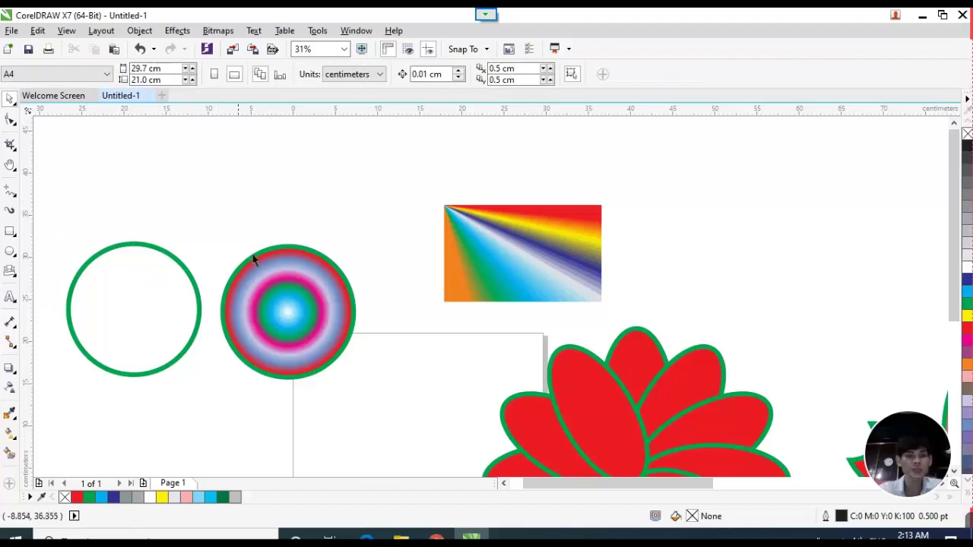
mouse_move(314, 304)
left_mouse_down()
mouse_move(363, 178)
mouse_move(326, 225)
mouse_move(303, 314)
left_mouse_up()
Draw a rectangle about 12.8 by 6.9 cm above the multicoloured circle and give it a rectangular black-to-white fountain fill.
left_click(10, 232)
mouse_move(237, 155)
left_mouse_down()
mouse_move(348, 185)
mouse_move(292, 220)
left_mouse_up()
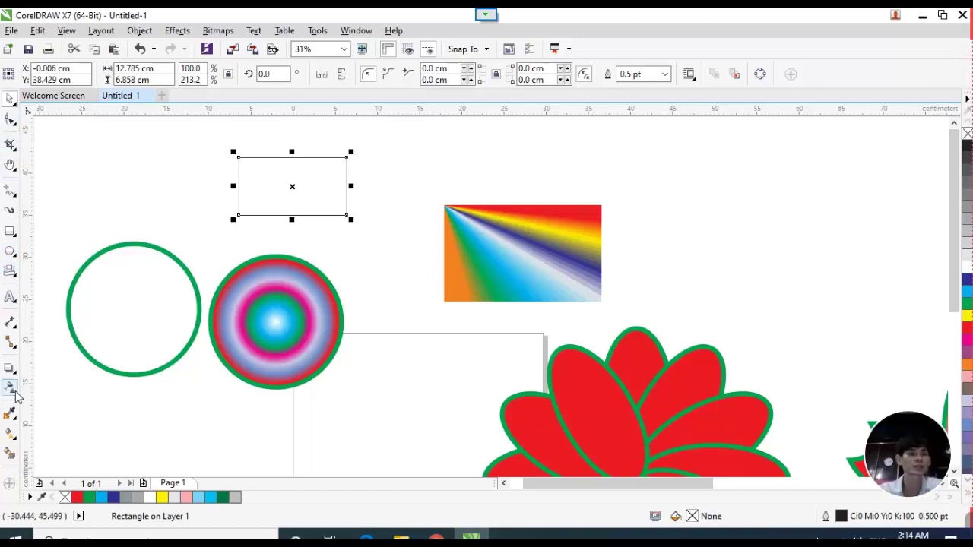
left_click(11, 433)
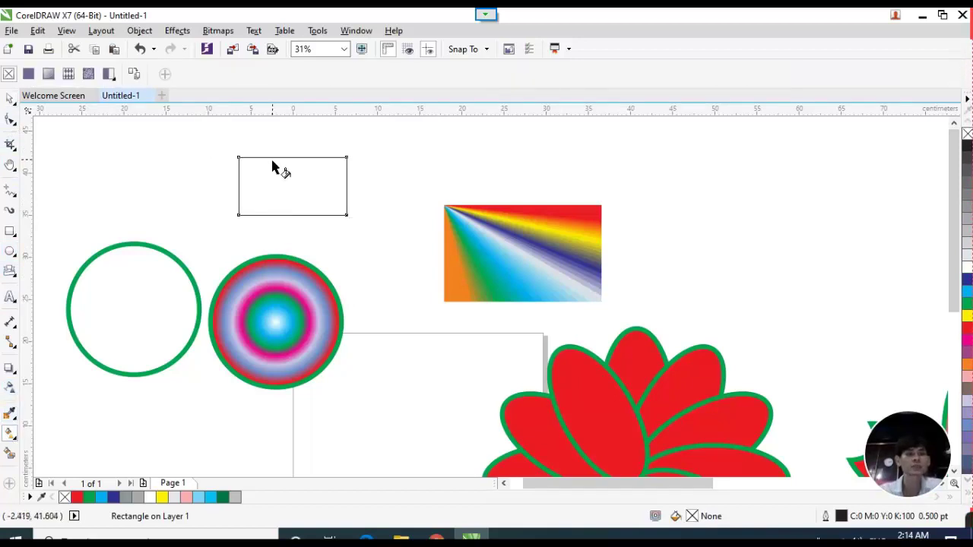
left_click_drag(218, 187, 358, 198)
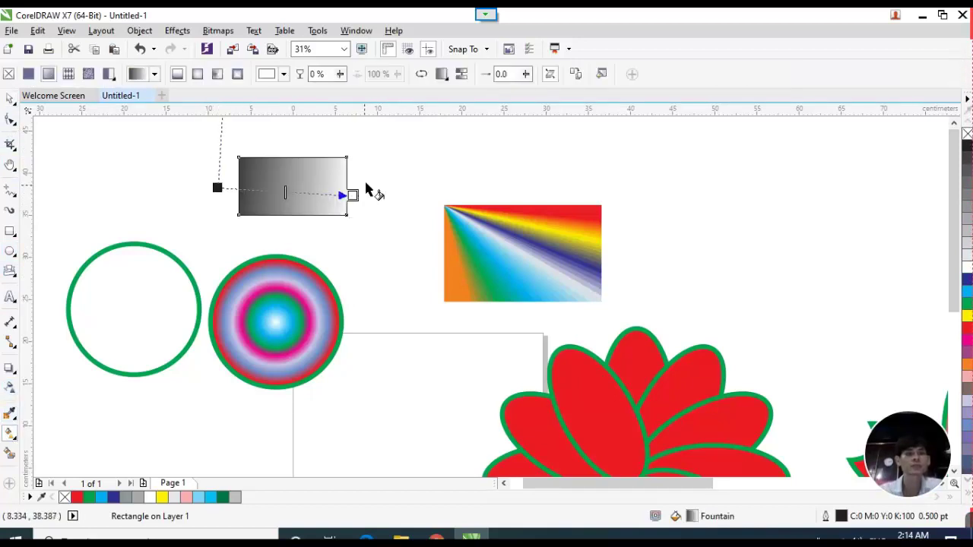
left_click(238, 74)
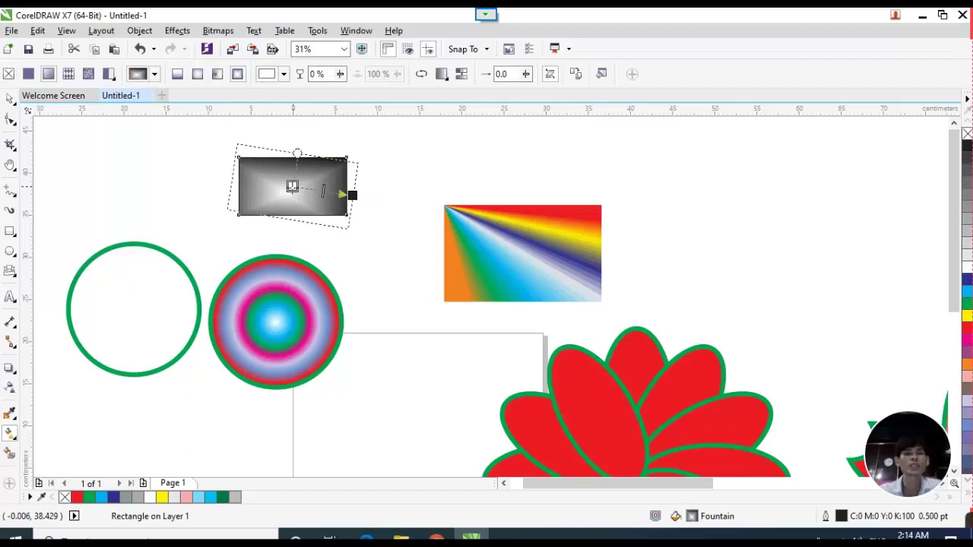
Level the rectangular fill by moving its black end handle straight out from the centre, just beyond the new rectangle's right edge.
scroll(308, 196, "up", 1)
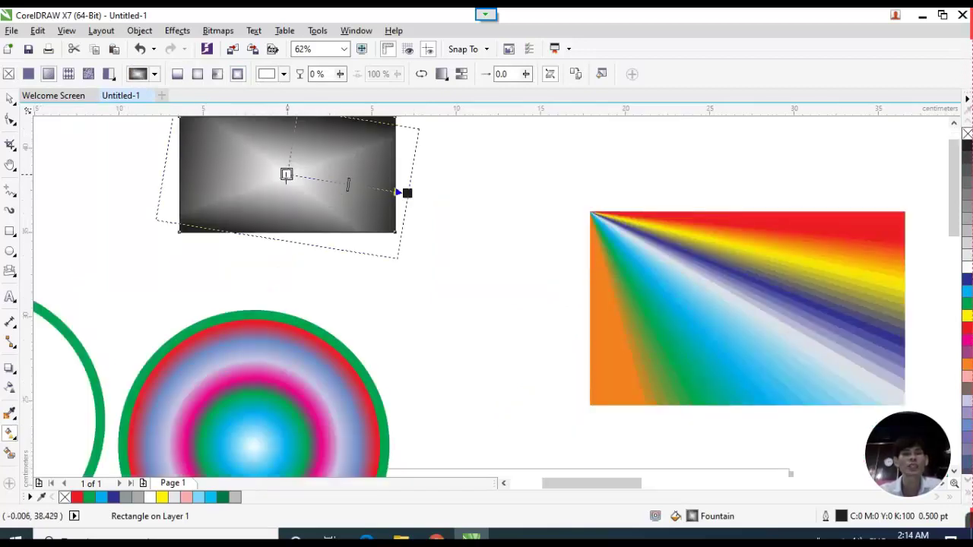
left_click_drag(408, 193, 414, 173)
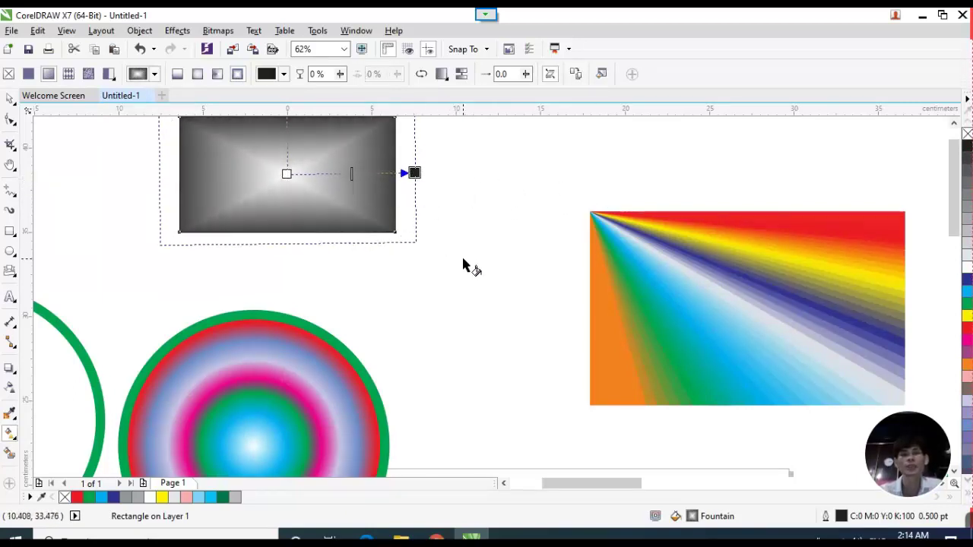
scroll(452, 257, "down", 2)
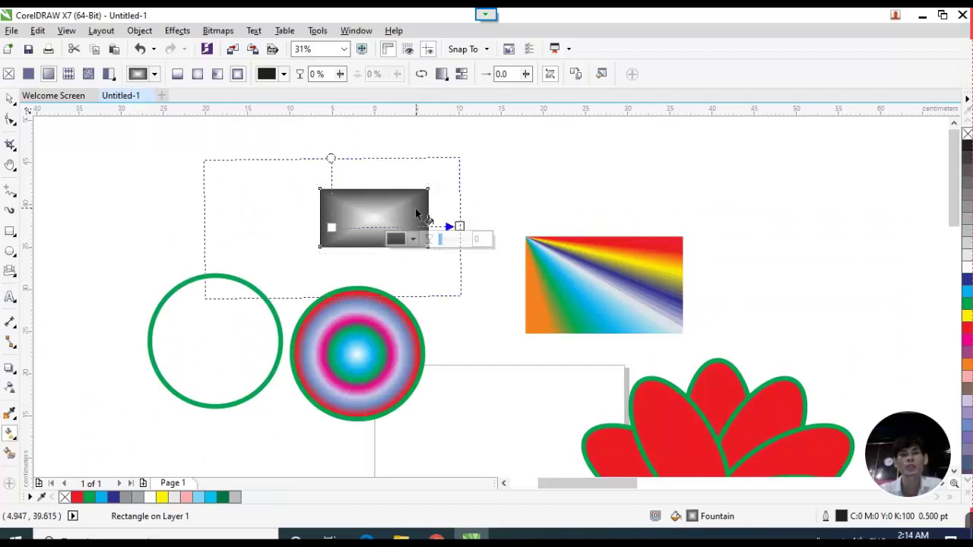
scroll(414, 209, "up", 2)
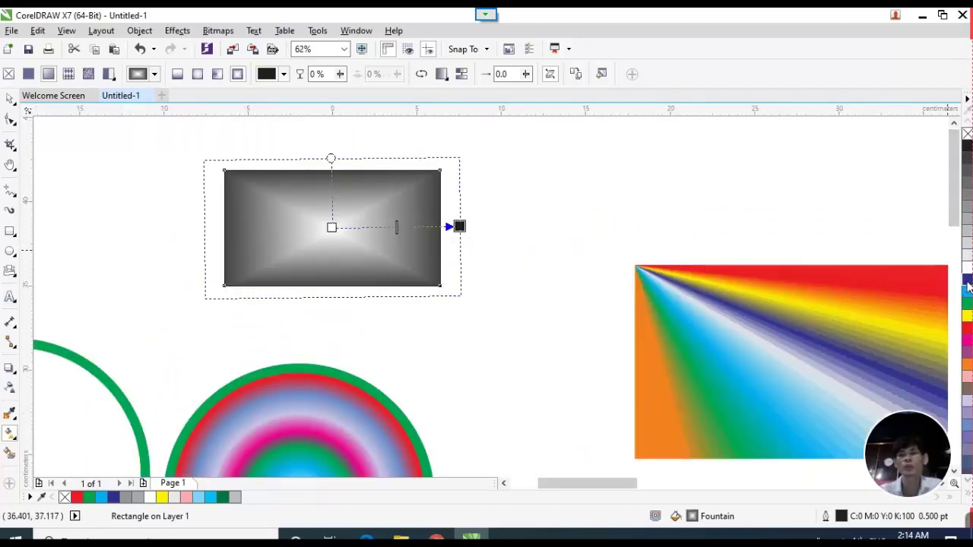
Add orange, red, yellow and green stops from the centre outward in the rectangular fill and slide the green stop slightly inward.
left_click_drag(943, 359, 370, 228)
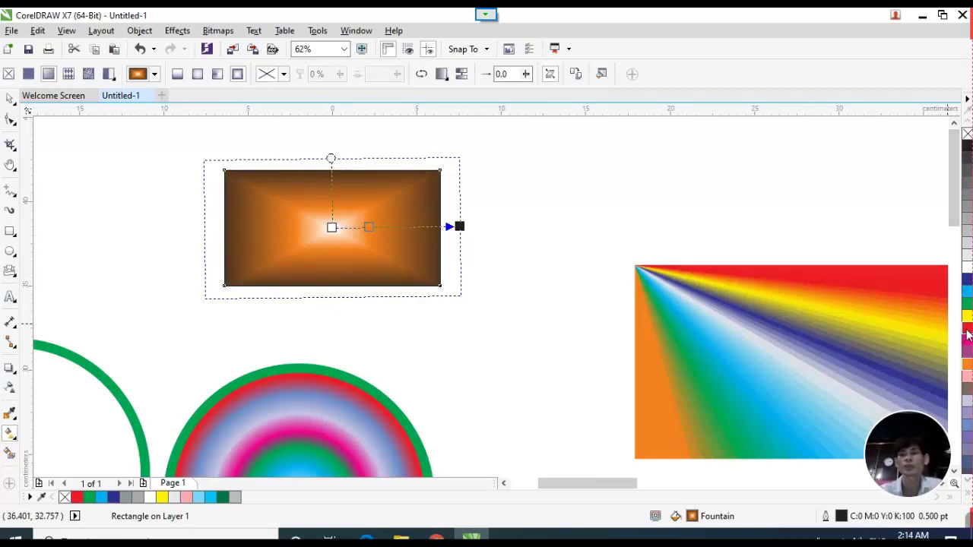
left_click_drag(600, 282, 389, 227)
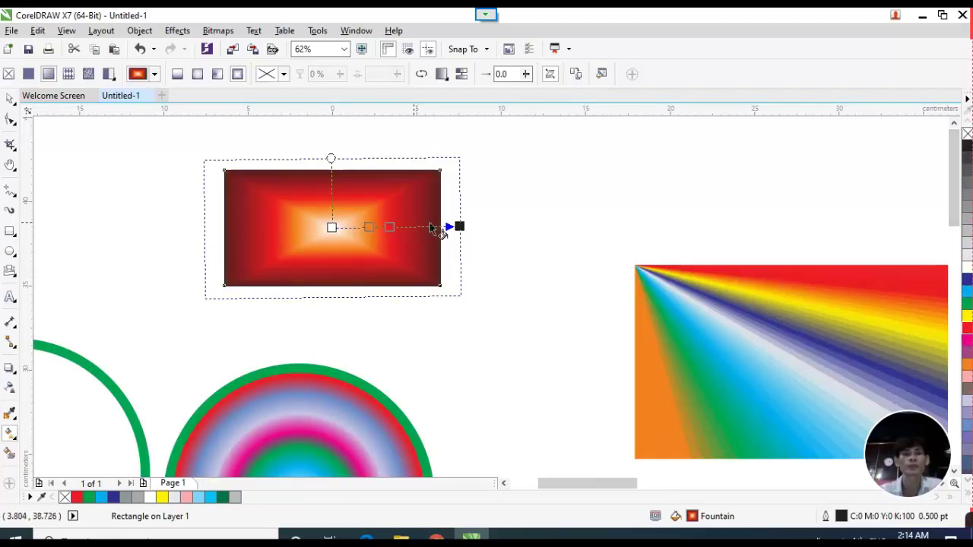
left_click_drag(967, 319, 406, 227)
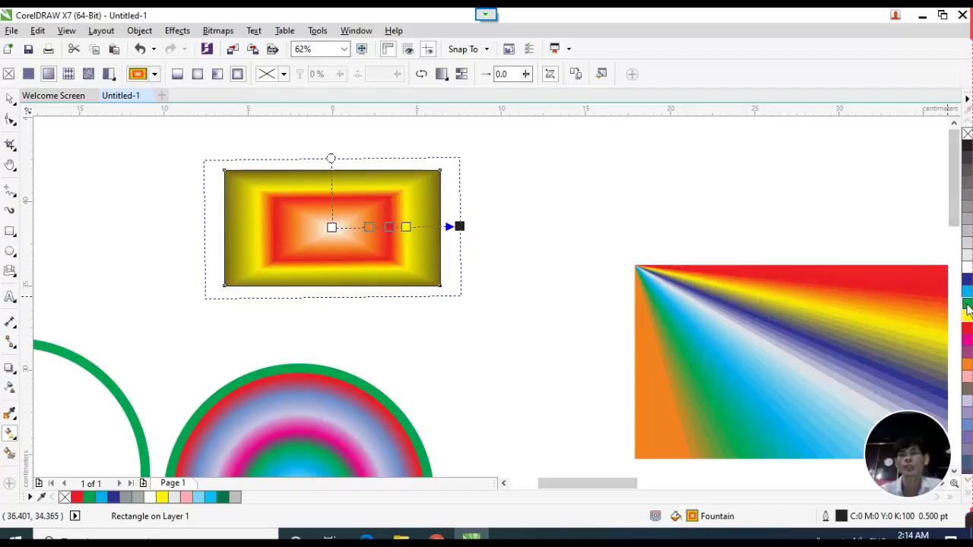
left_click_drag(535, 238, 430, 227)
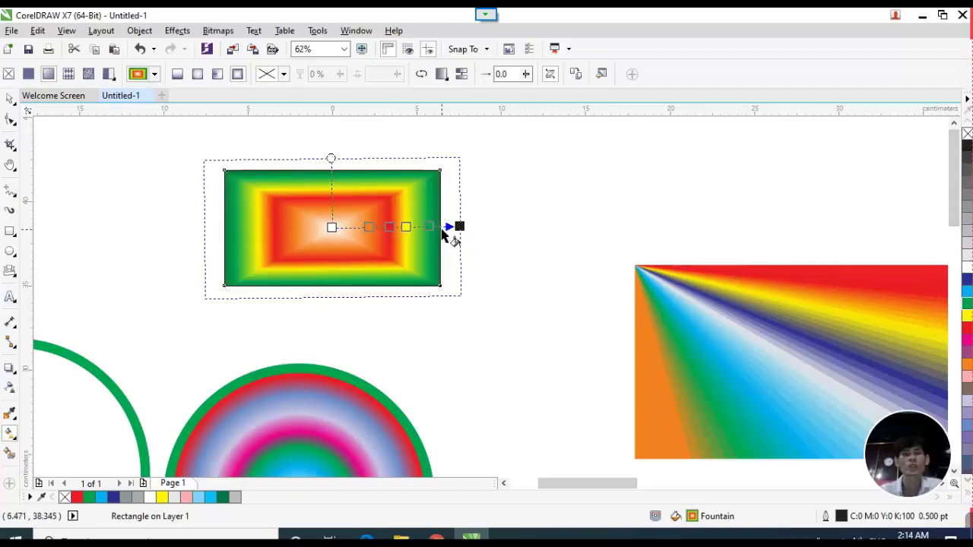
left_click(425, 227)
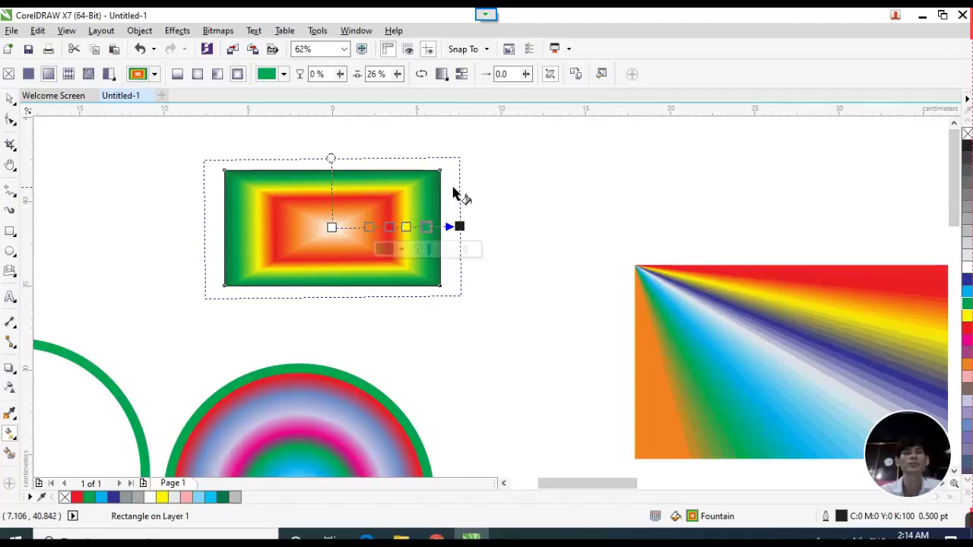
Pull the rectangular fill's black end stop in to the rectangle's right edge and deselect the rectangle.
left_click_drag(459, 226, 439, 227)
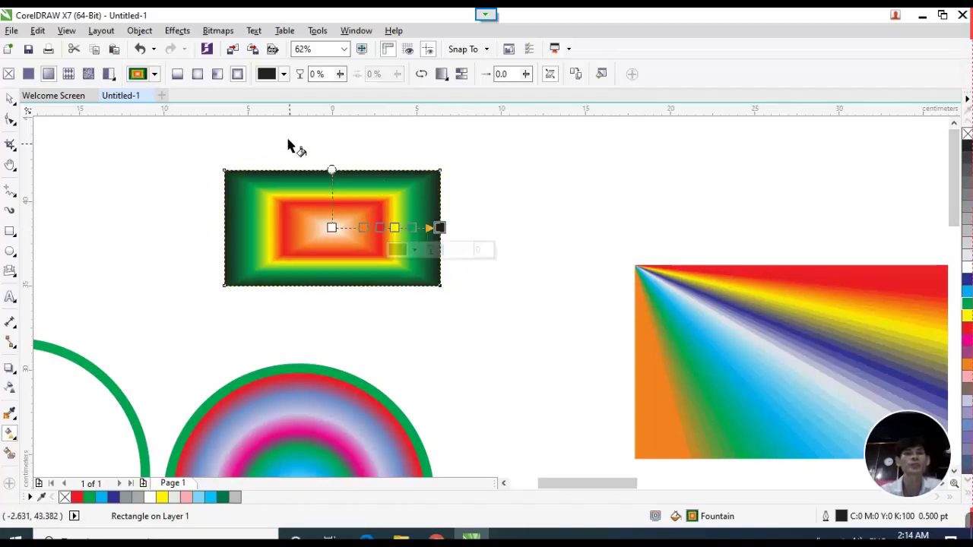
scroll(353, 241, "up", 3)
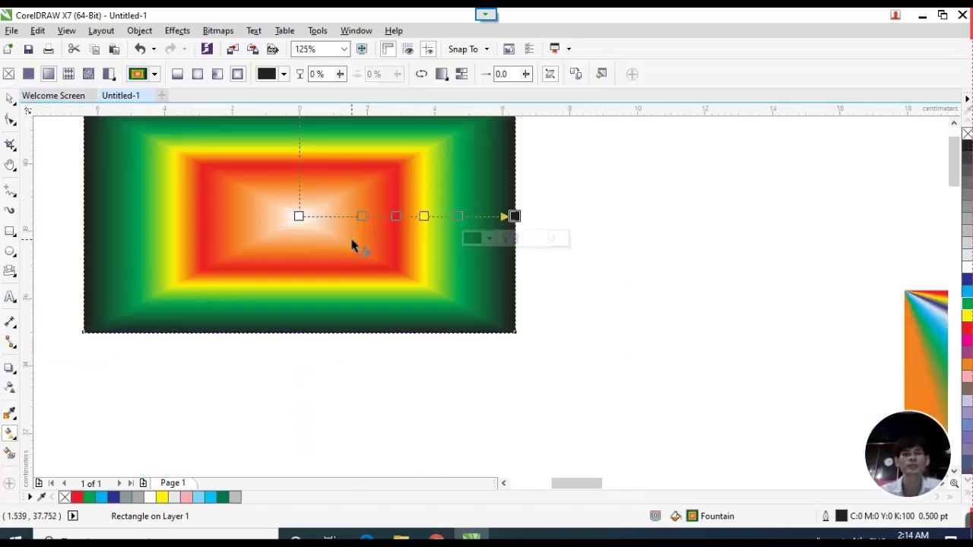
scroll(365, 232, "down", 3)
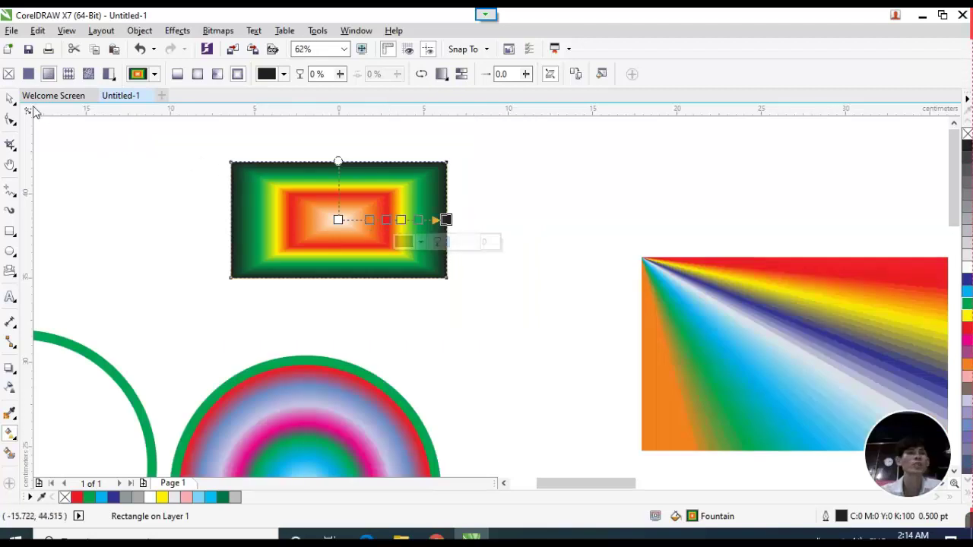
left_click(10, 99)
key("Escape")
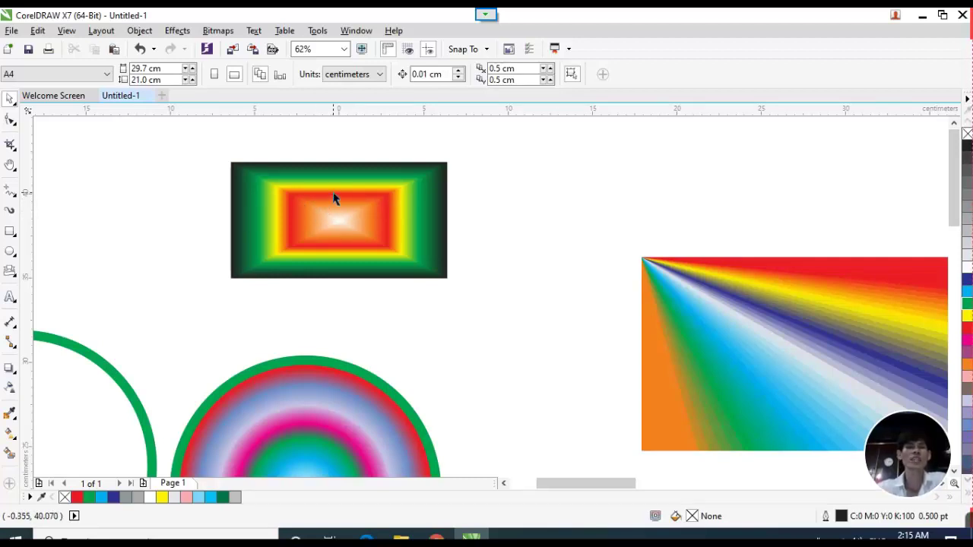
Give the five-petal flower's right petal a linear fountain fill from red at the tip to white at the flower's centre.
scroll(373, 191, "down", 4)
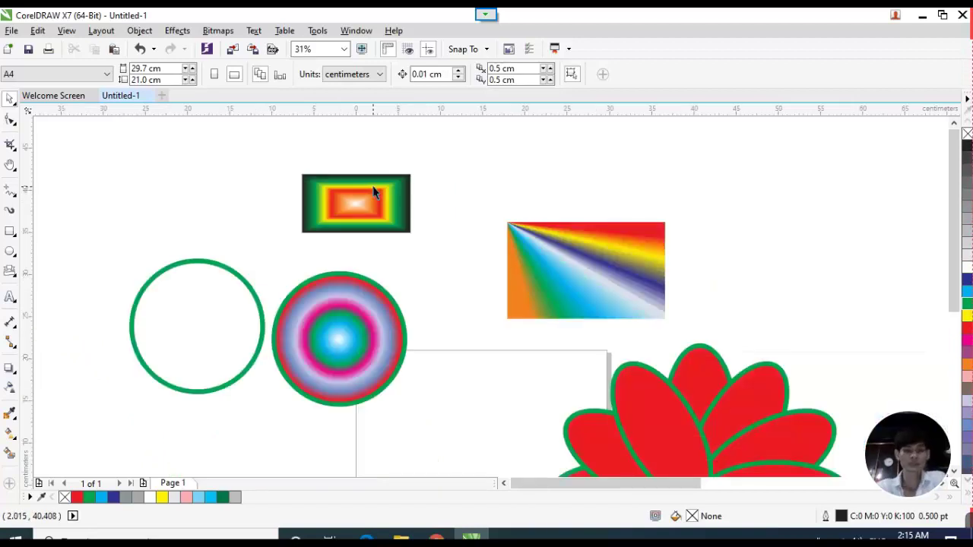
scroll(382, 196, "up", 2)
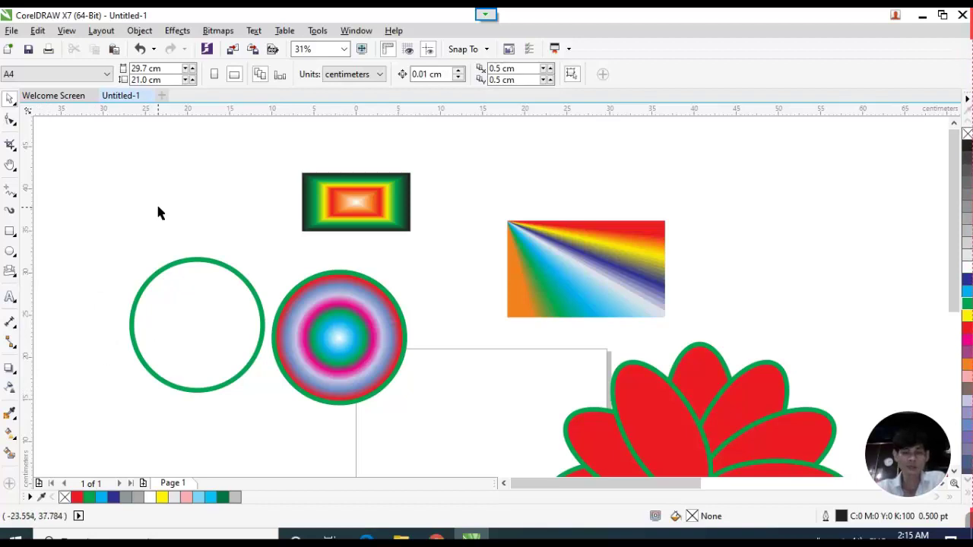
scroll(159, 201, "down", 2)
scroll(643, 365, "up", 2)
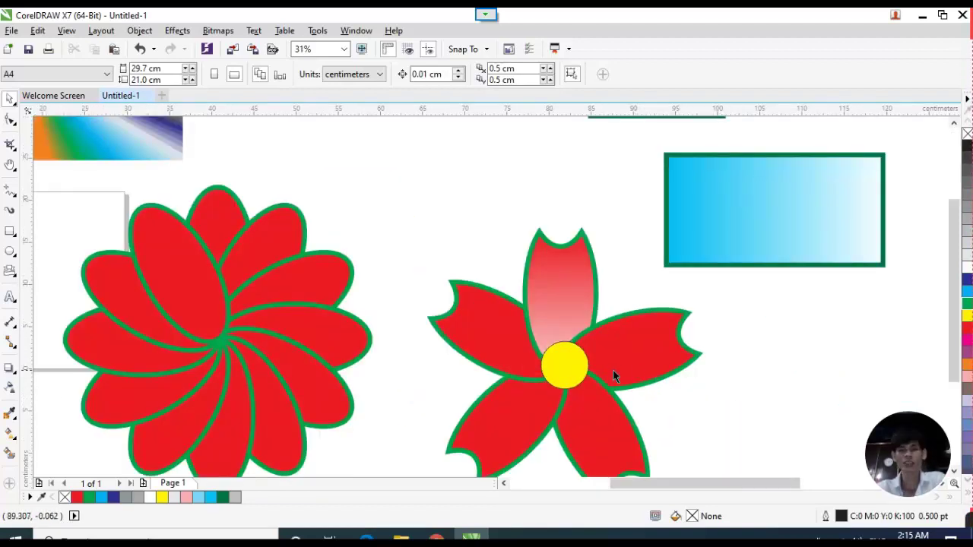
left_click(584, 296)
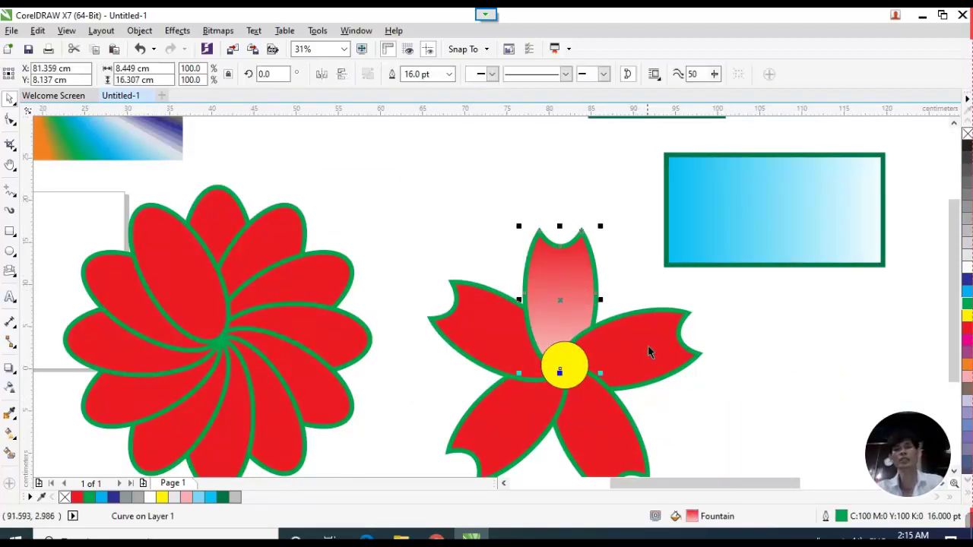
left_click(654, 348)
key("g")
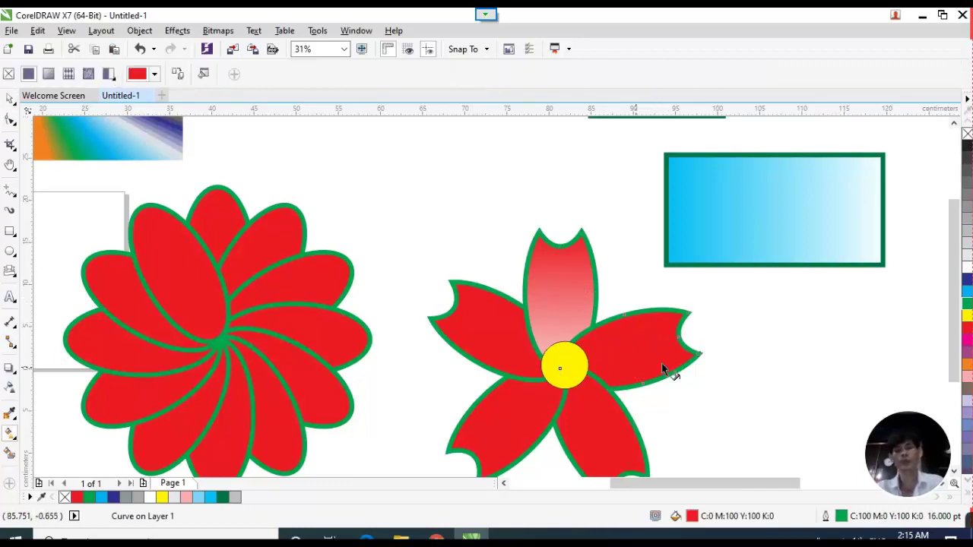
left_click_drag(693, 333, 564, 368)
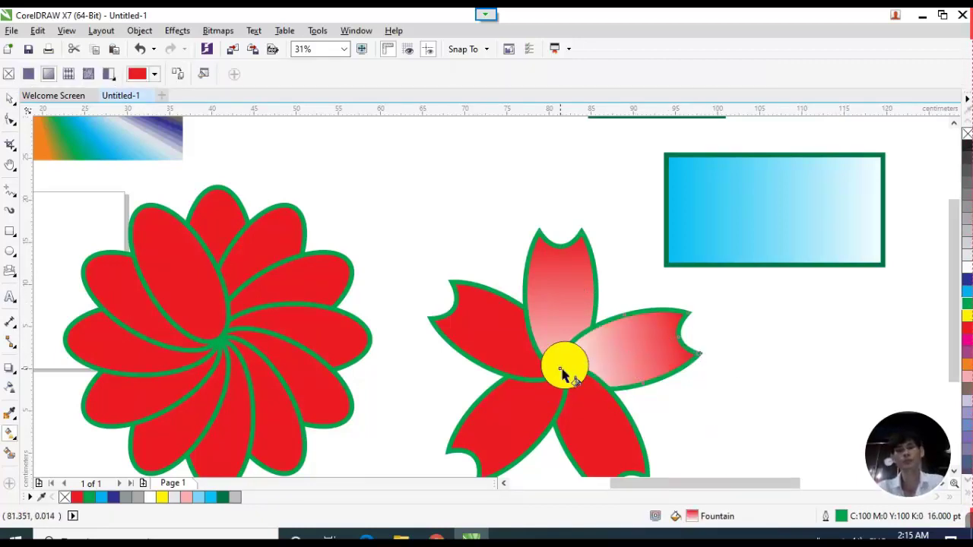
Apply the same red-to-white linear fountain fill, from tip to flower centre, to the lower-right, lower-left and upper-left petals.
scroll(519, 285, "down", 2)
scroll(562, 373, "up", 2)
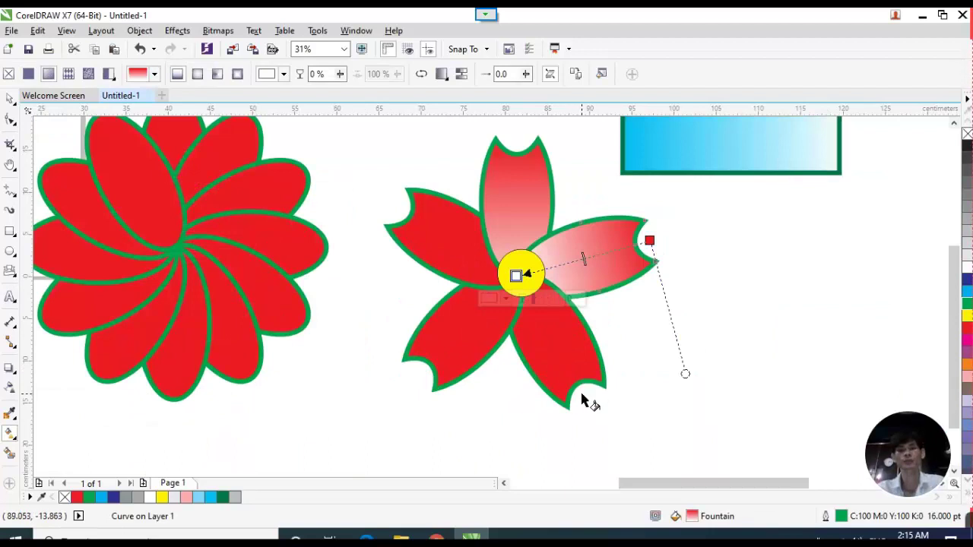
left_click(571, 360)
left_click_drag(586, 398, 522, 283)
left_click(422, 372)
left_click_drag(420, 371, 512, 277)
left_click(417, 222)
left_click(408, 222)
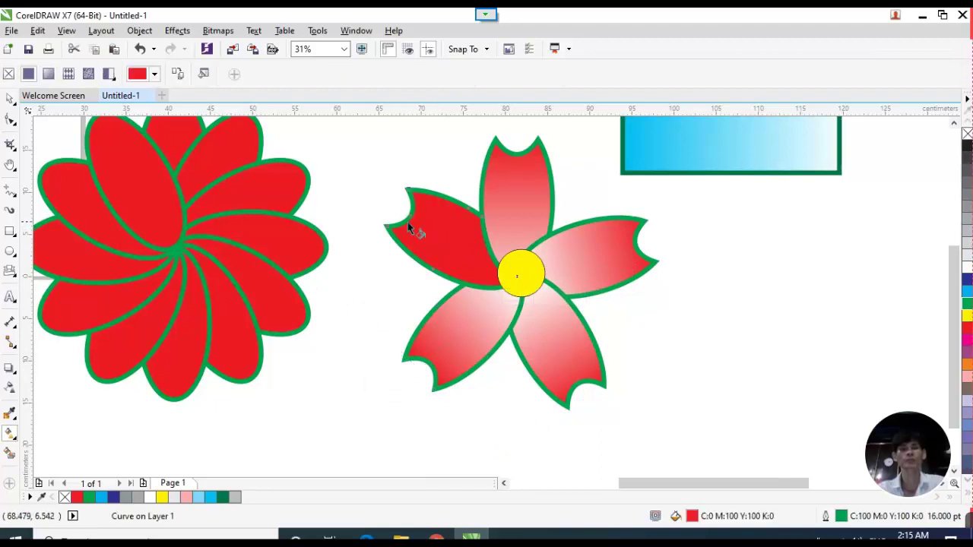
left_click_drag(403, 213, 515, 276)
Give the flower's yellow centre circle an elliptical fountain fill, white inside to yellow outside, and move the fill's centre to the circle's middle.
left_click(532, 278)
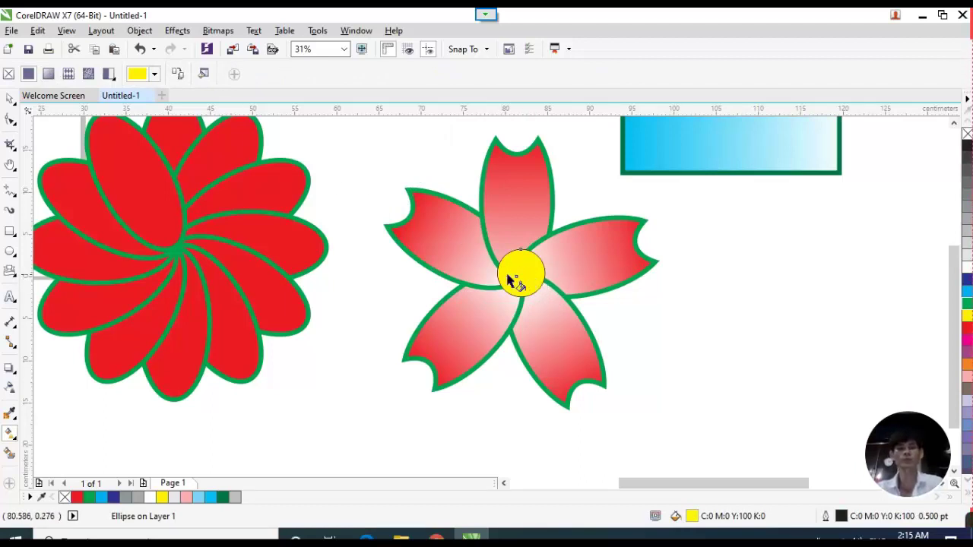
left_click_drag(498, 276, 555, 275)
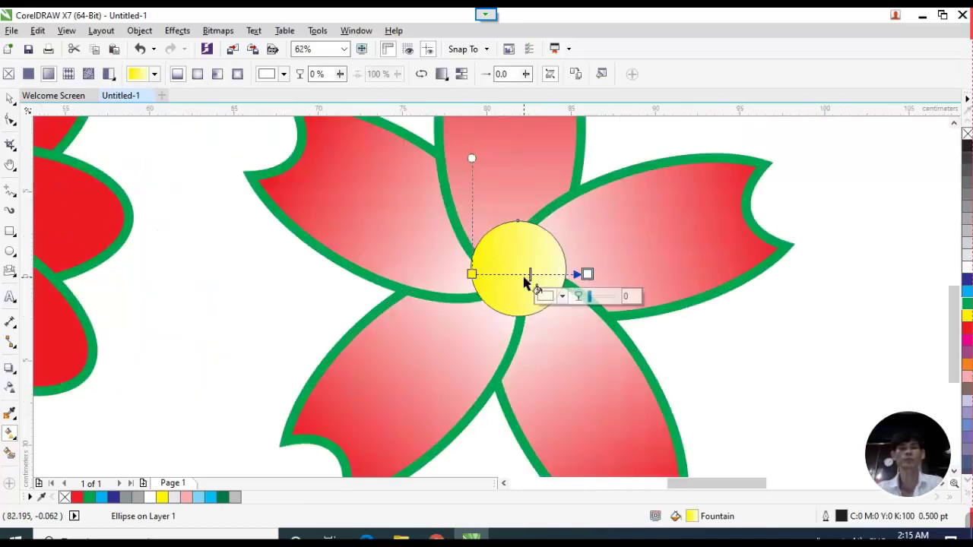
scroll(546, 281, "up", 1)
left_click(197, 74)
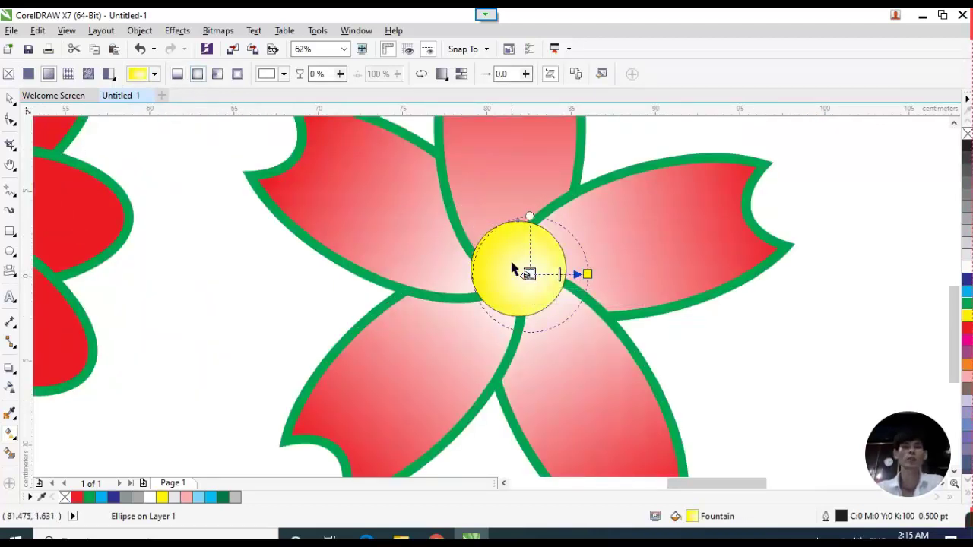
left_click_drag(530, 274, 517, 268)
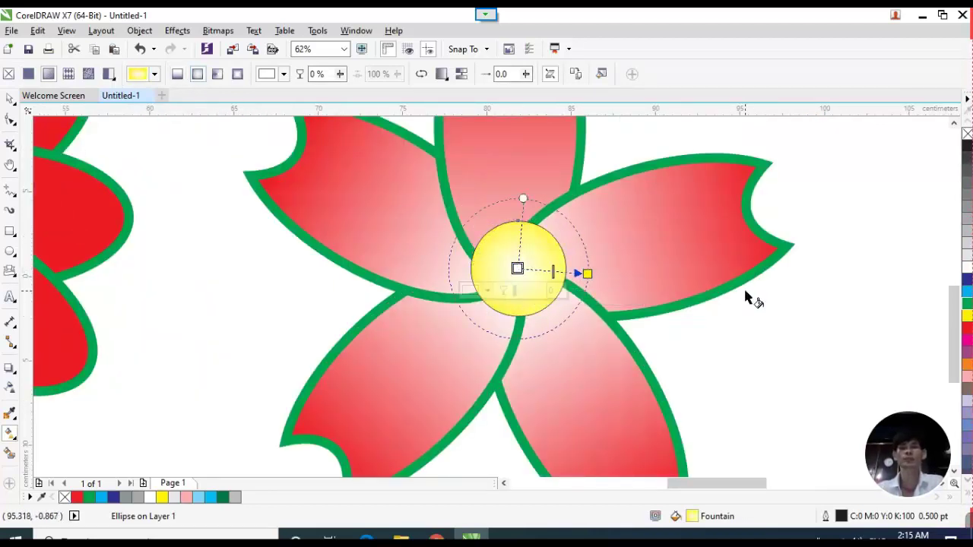
Change the centre circle fill's inner colour to red and remove the outlines from the whole five-petal flower.
left_click(968, 329)
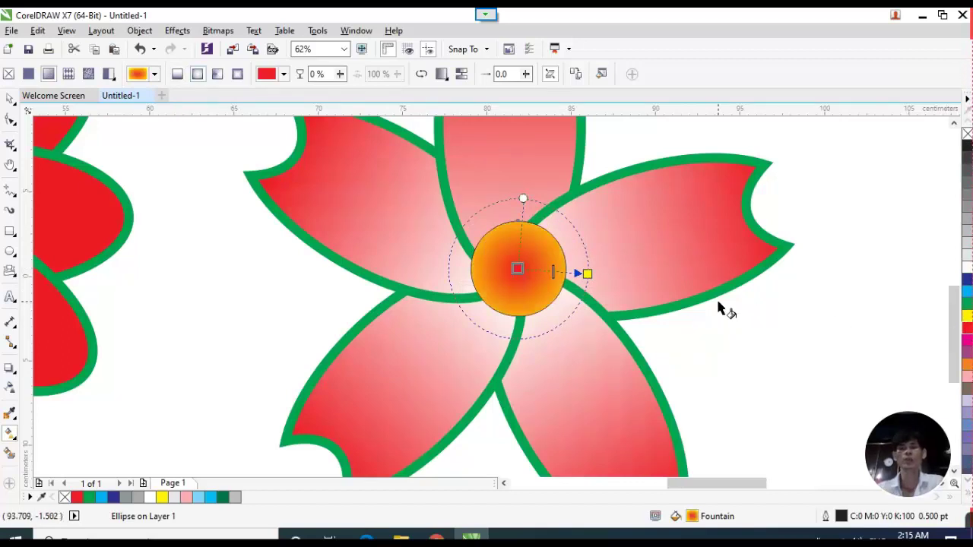
left_click(10, 99)
scroll(471, 237, "down", 3)
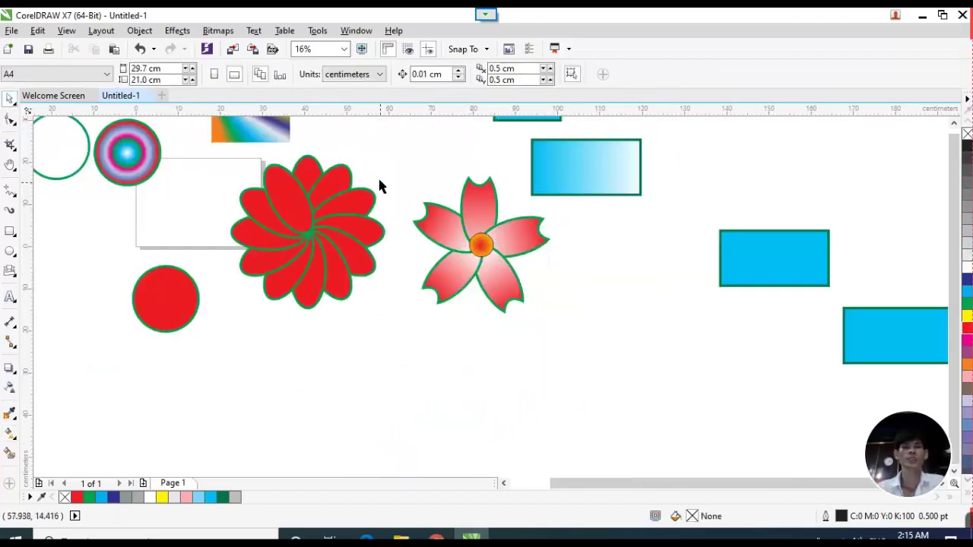
left_click_drag(378, 176, 548, 326)
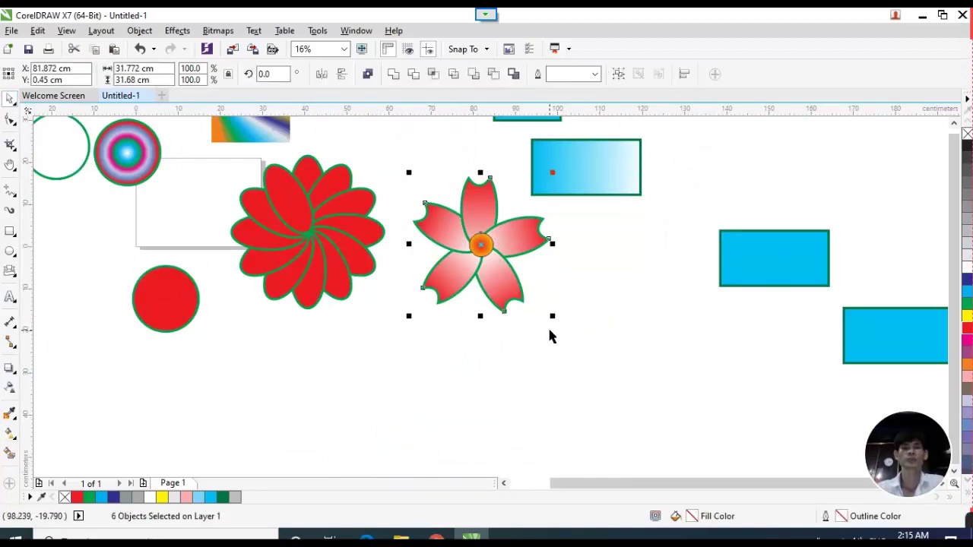
right_click(968, 136)
left_click(590, 273)
Shrink the five-petal flower's centre circle around its middle to about 3.42 cm in diameter and deselect it.
scroll(466, 261, "up", 2)
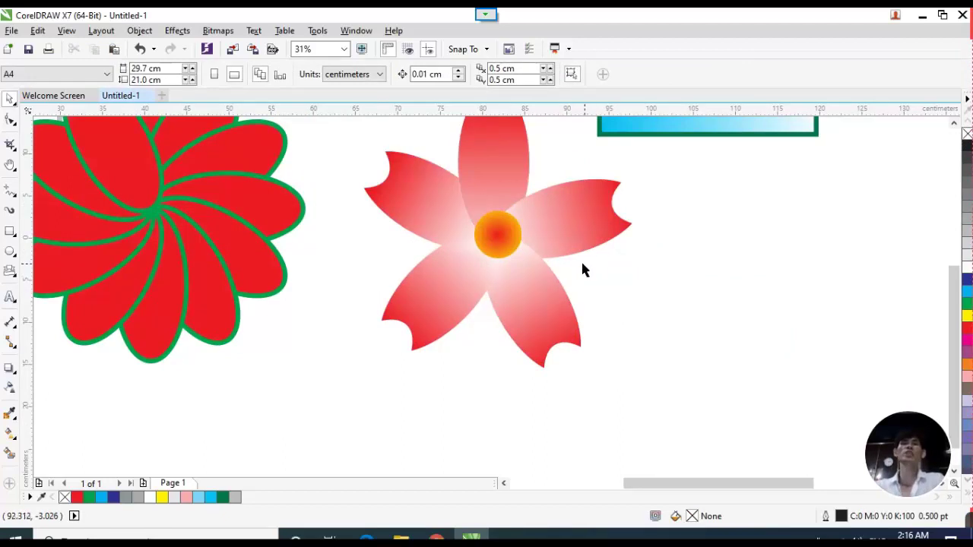
left_click(497, 242)
scroll(495, 238, "up", 2)
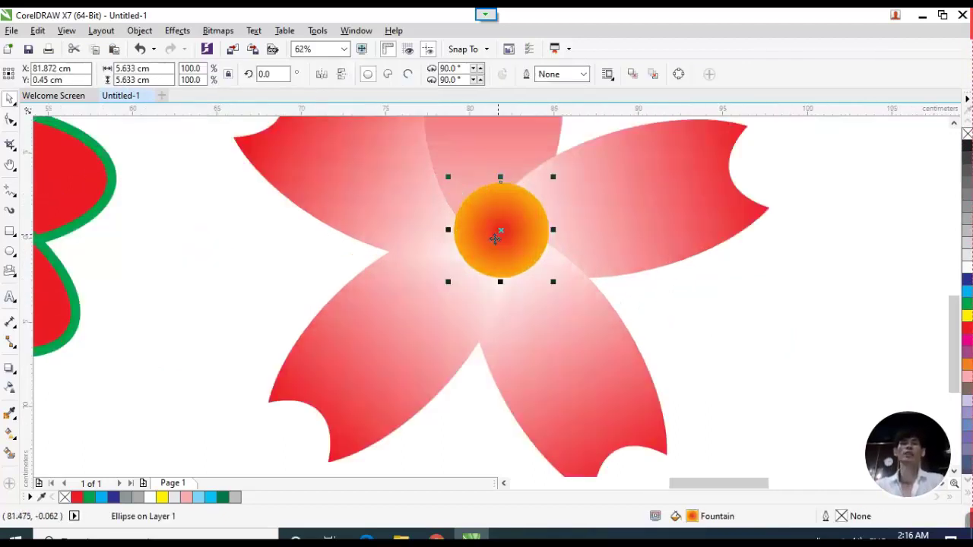
left_click_drag(553, 178, 549, 199)
scroll(528, 244, "down", 4)
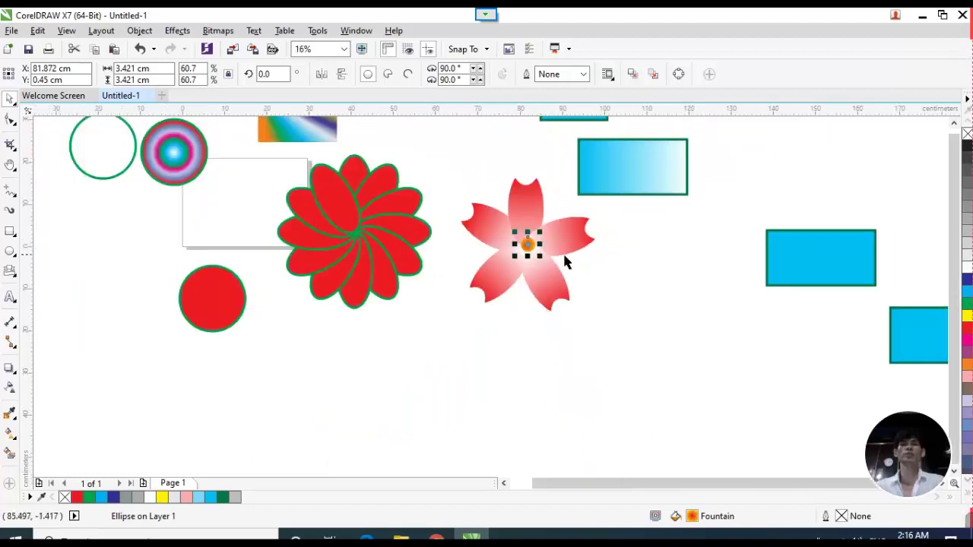
left_click(642, 290)
Enlarge the flower's centre circle slightly around its middle and deselect it.
scroll(542, 251, "up", 4)
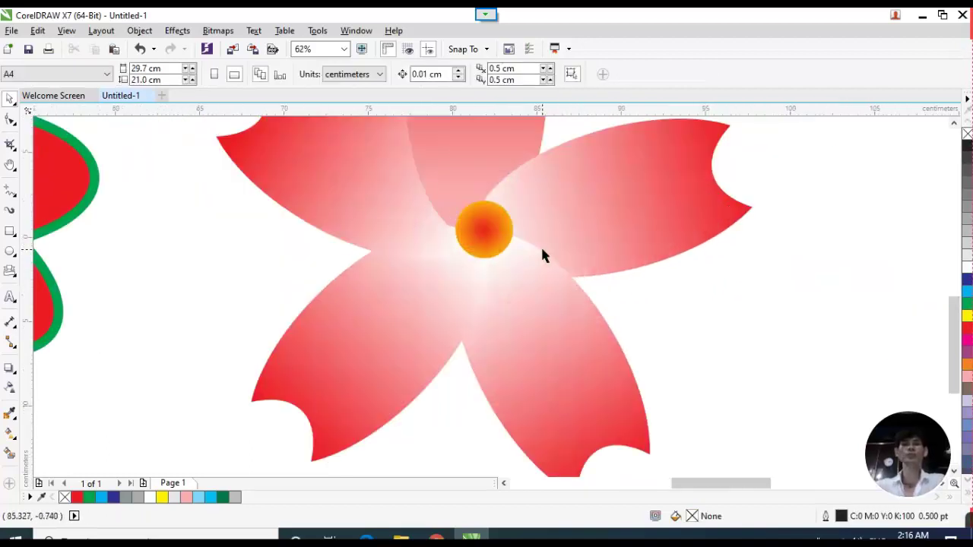
left_click(498, 240)
left_click_drag(518, 195, 534, 180)
scroll(591, 254, "down", 4)
left_click(635, 272)
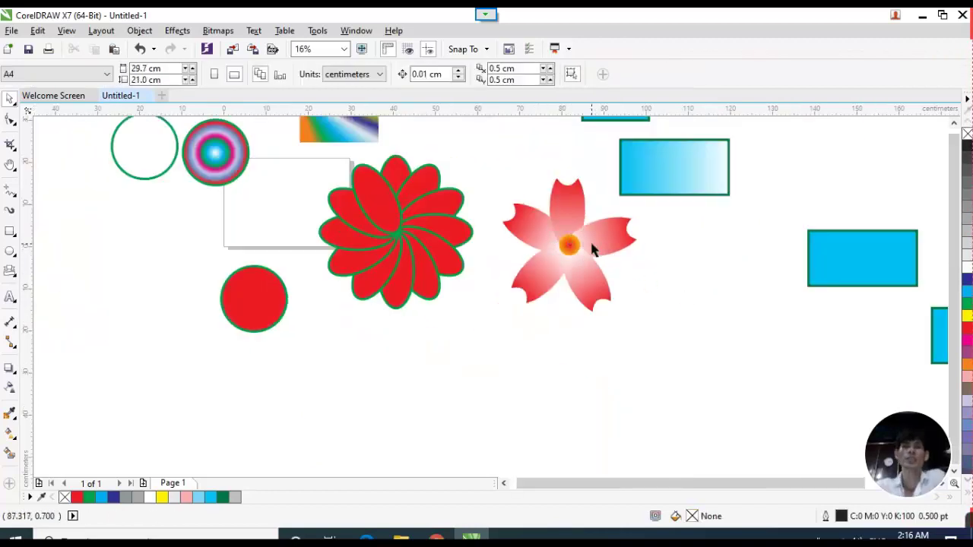
scroll(594, 251, "up", 2)
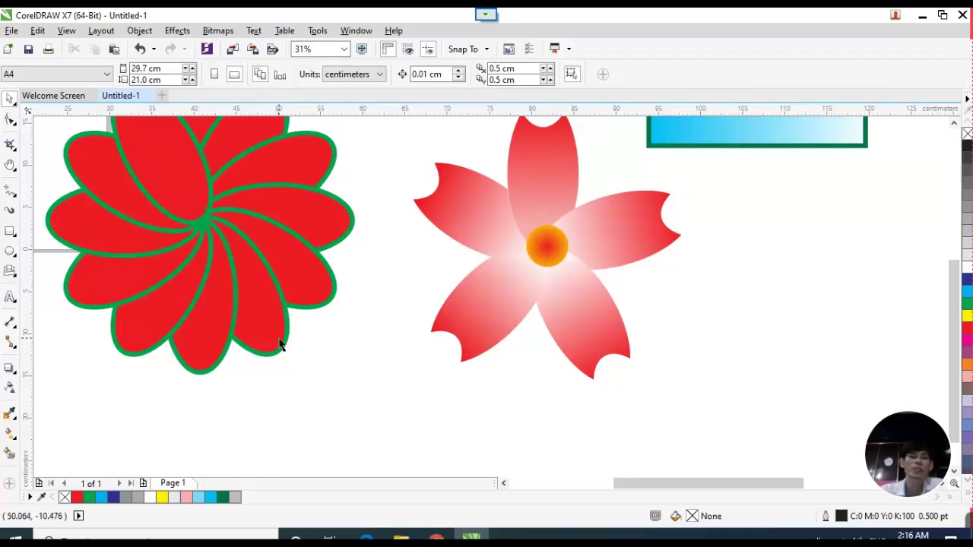
scroll(262, 314, "down", 2)
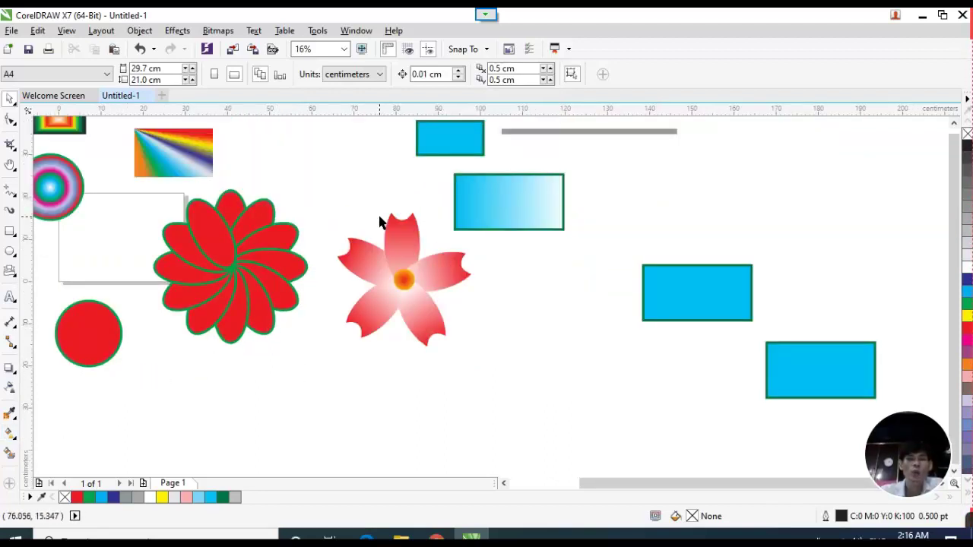
scroll(347, 211, "down", 1)
scroll(380, 274, "up", 1)
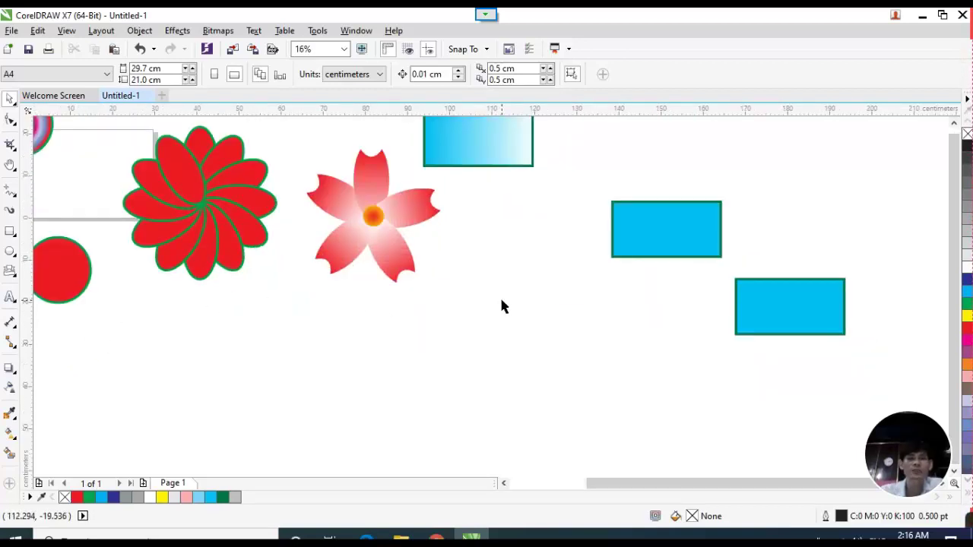
Switch the blue-to-white rectangle's fill to a bitmap pattern, open the personal fill library and preview the Newspaper pattern.
scroll(501, 287, "down", 1)
left_click(492, 220)
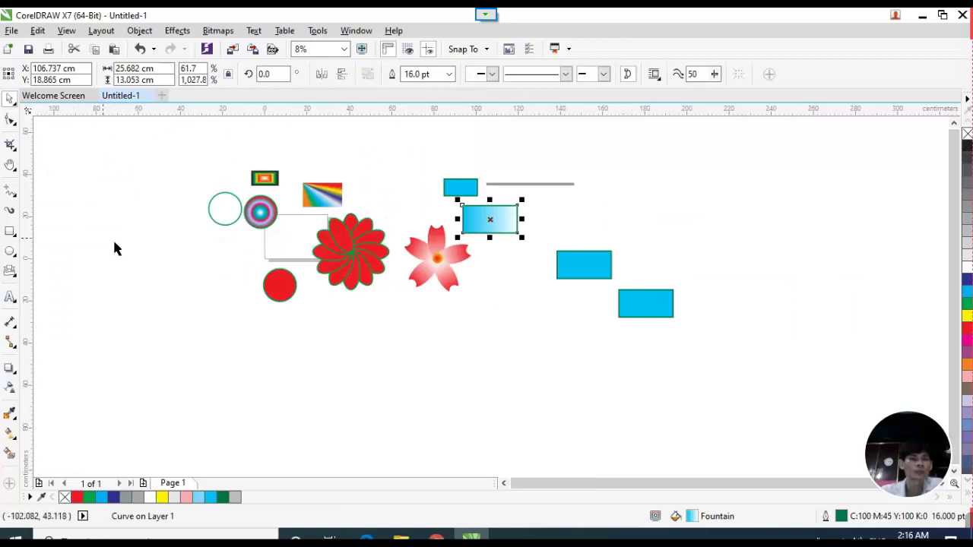
key("g")
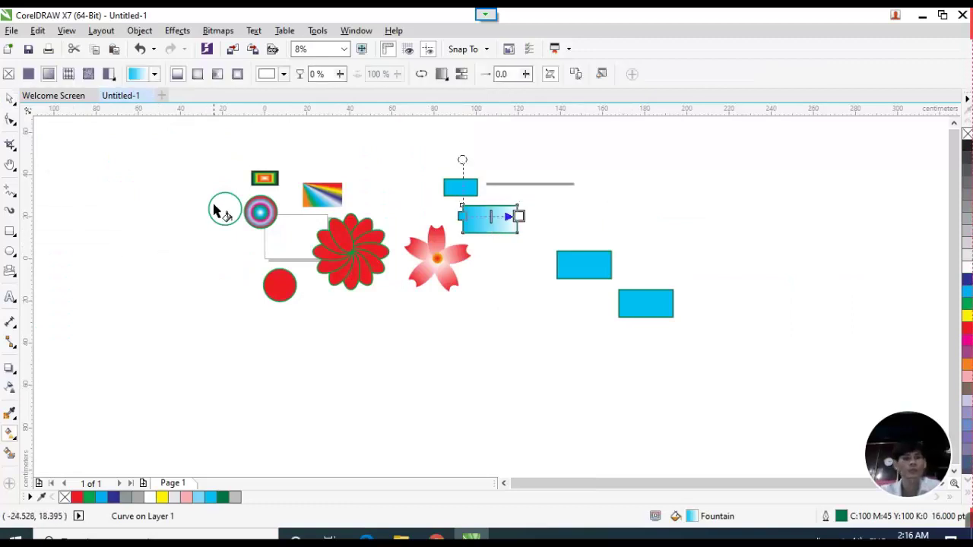
left_click(69, 75)
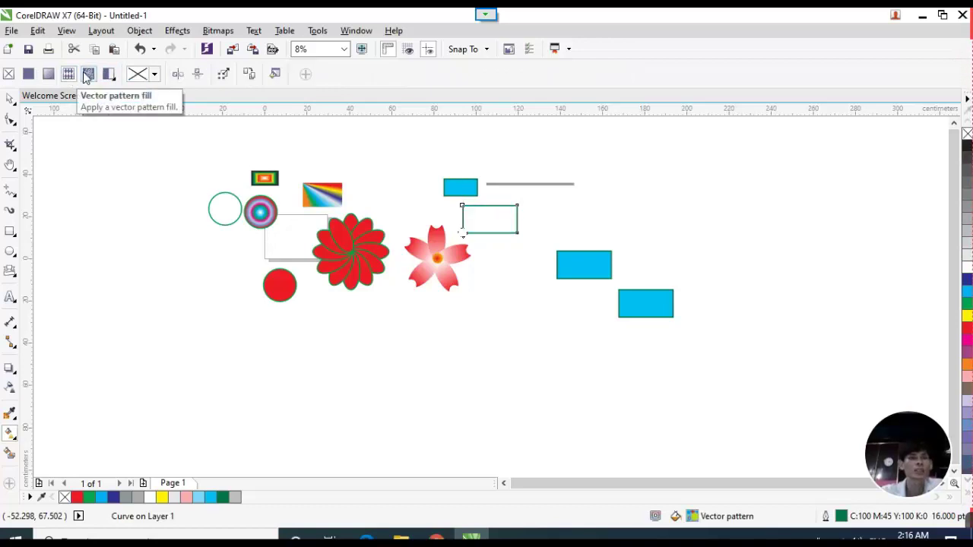
left_click(89, 75)
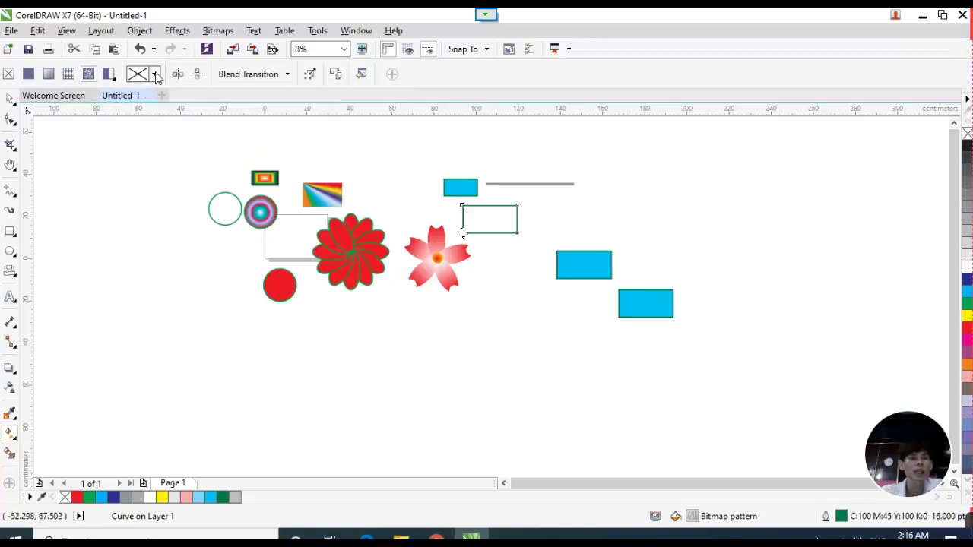
left_click(155, 73)
left_click(154, 74)
left_click(154, 74)
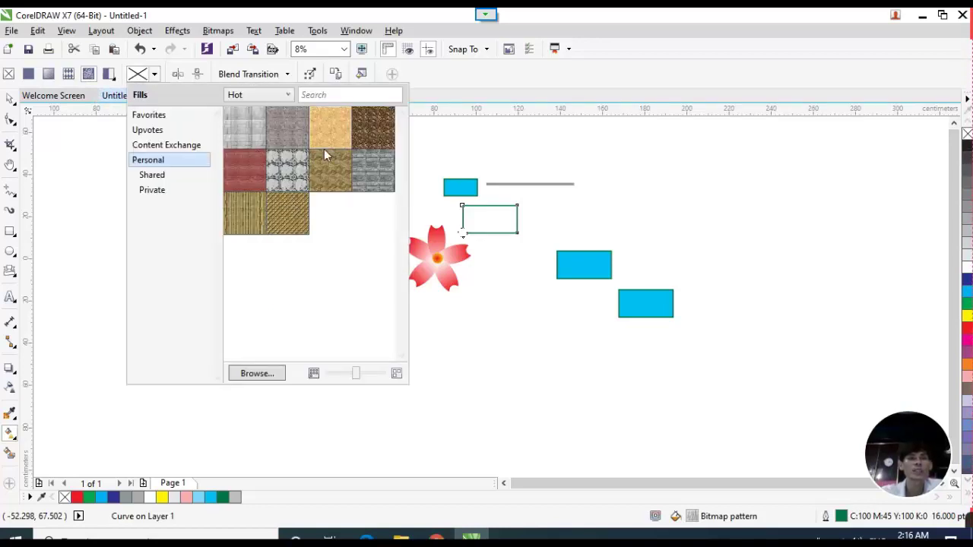
mouse_move(322, 195)
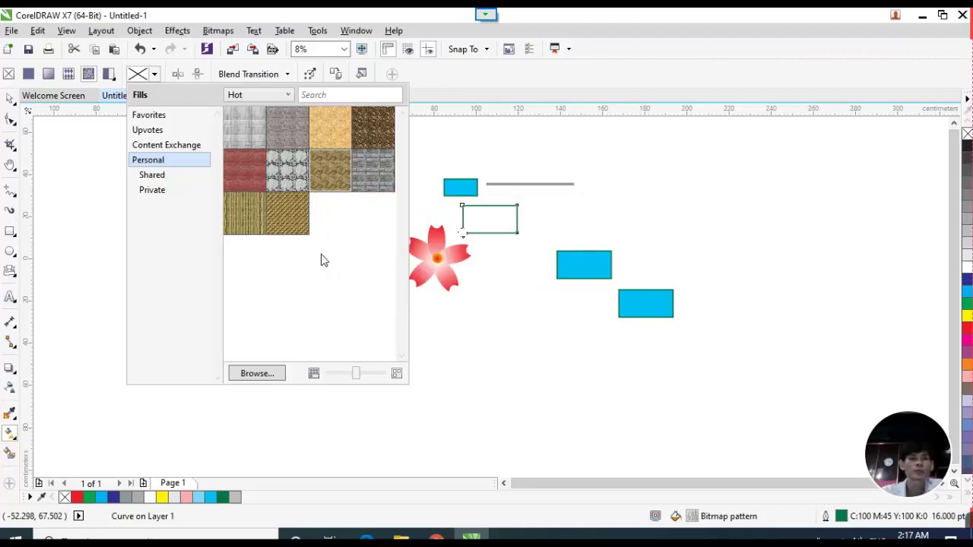
mouse_move(323, 177)
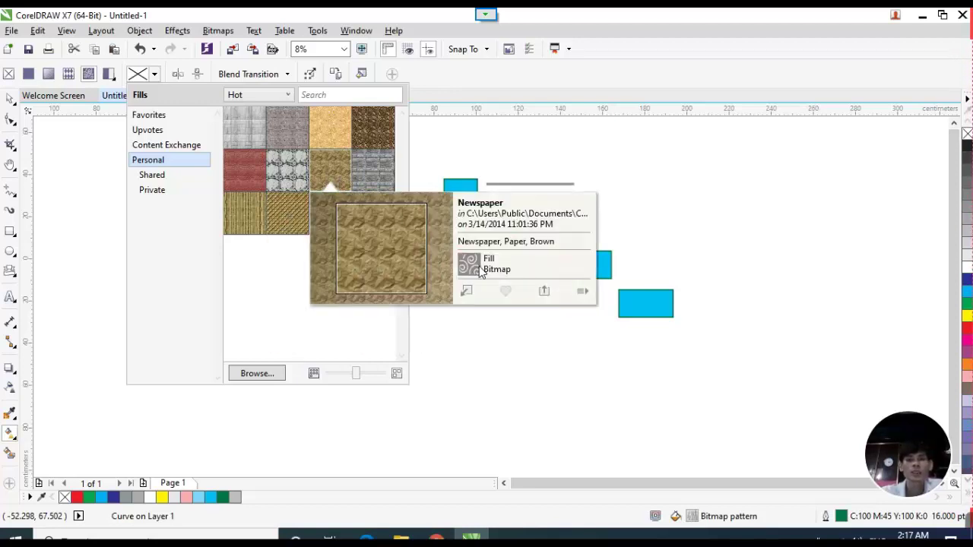
Browse the Desktop folders for a CorelDRAW fill file and close the file browser without opening any.
left_click(262, 374)
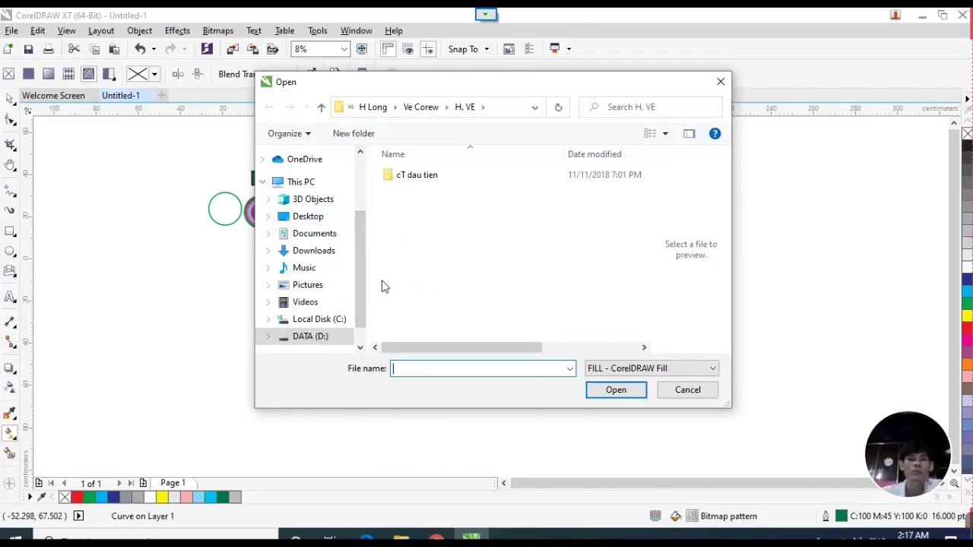
scroll(358, 287, "down", 1)
left_click(313, 200)
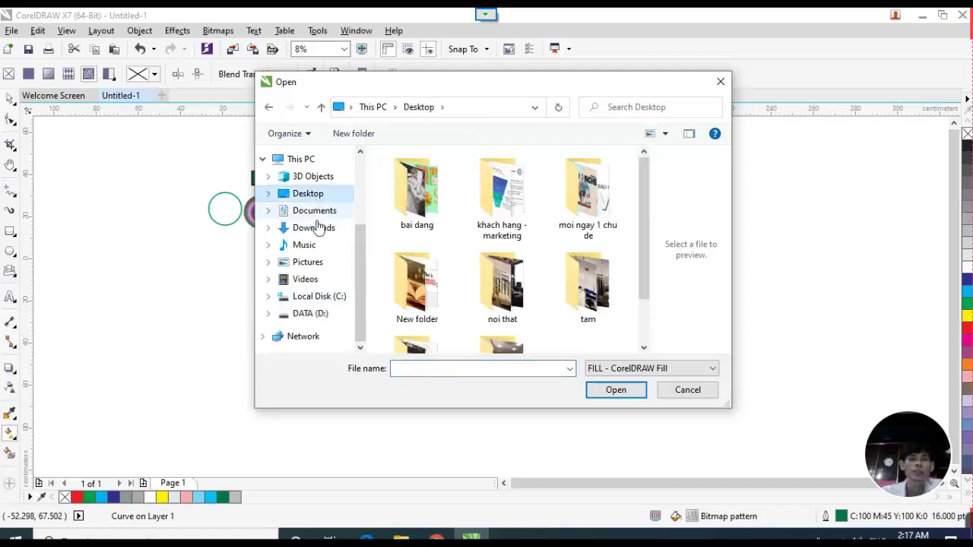
scroll(449, 260, "down", 1)
scroll(547, 297, "up", 1)
scroll(556, 235, "down", 1)
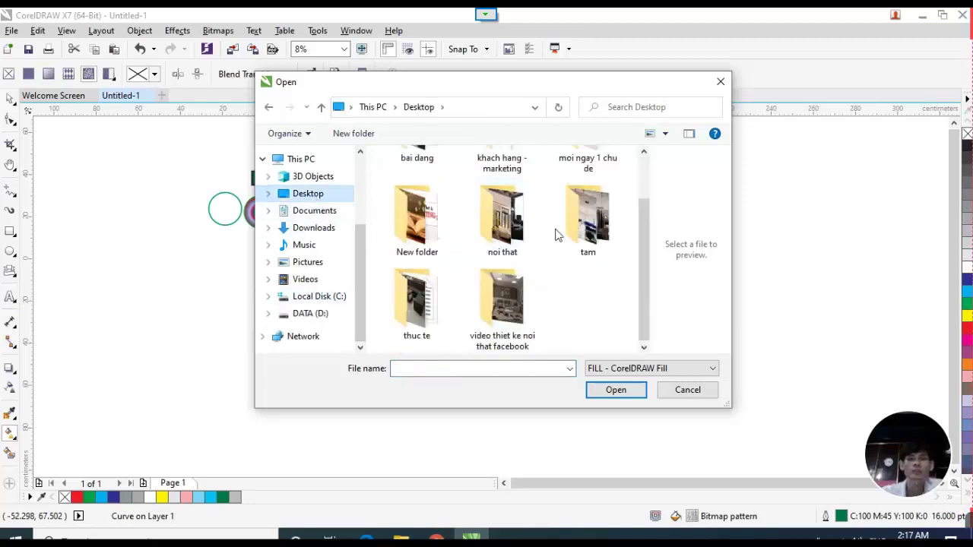
scroll(475, 254, "up", 1)
scroll(435, 254, "down", 1)
scroll(429, 252, "up", 1)
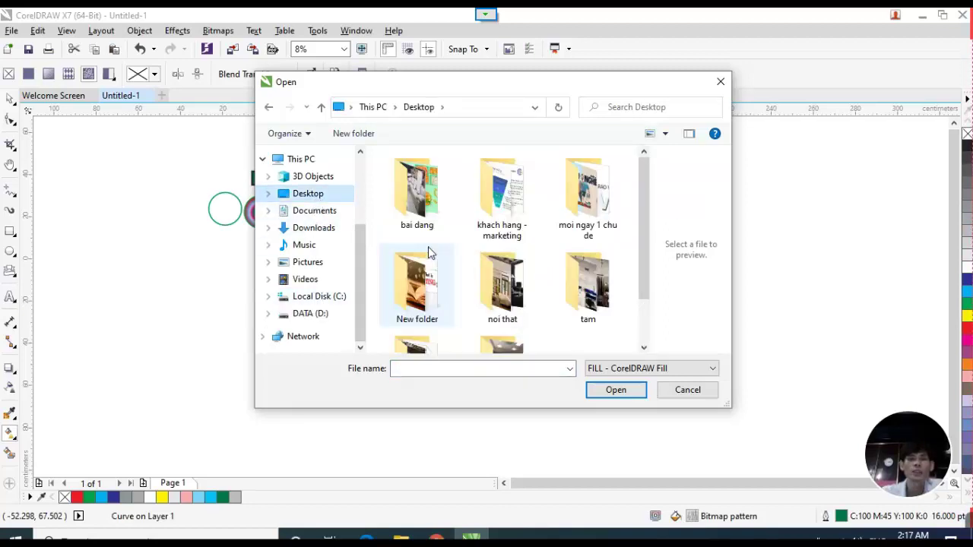
scroll(428, 252, "down", 1)
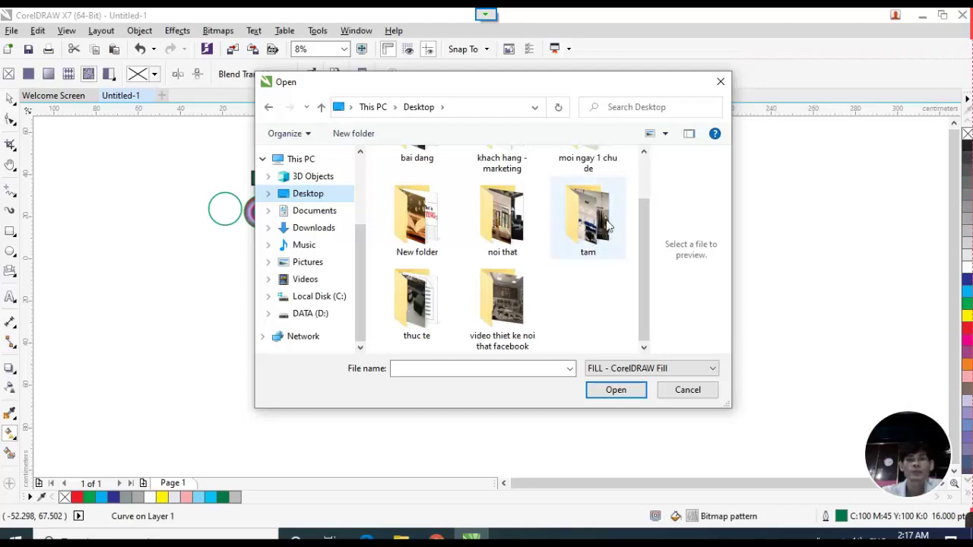
left_click(707, 391)
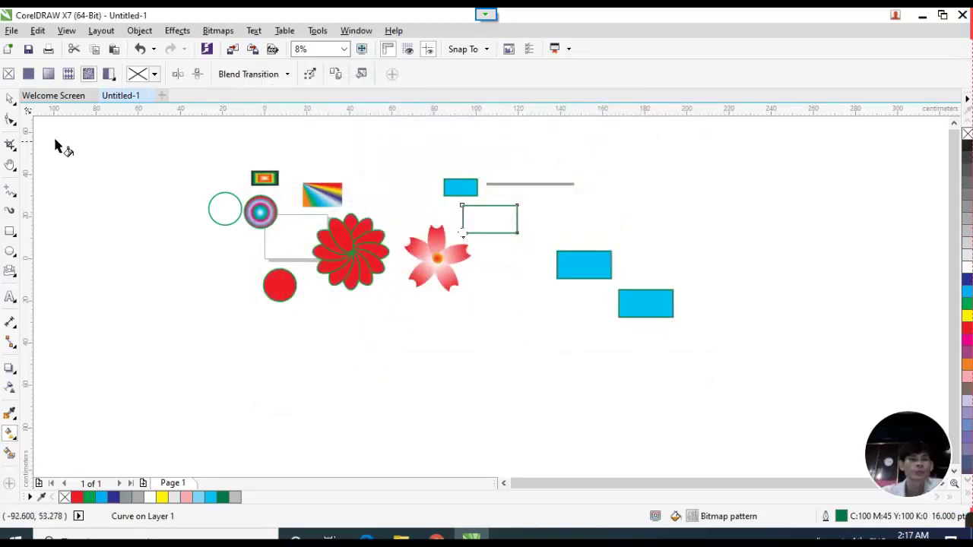
Draw a rectangle about 97.2 × 65.4 cm below the five-petal flower and move it closer beneath the flowers.
left_click(10, 99)
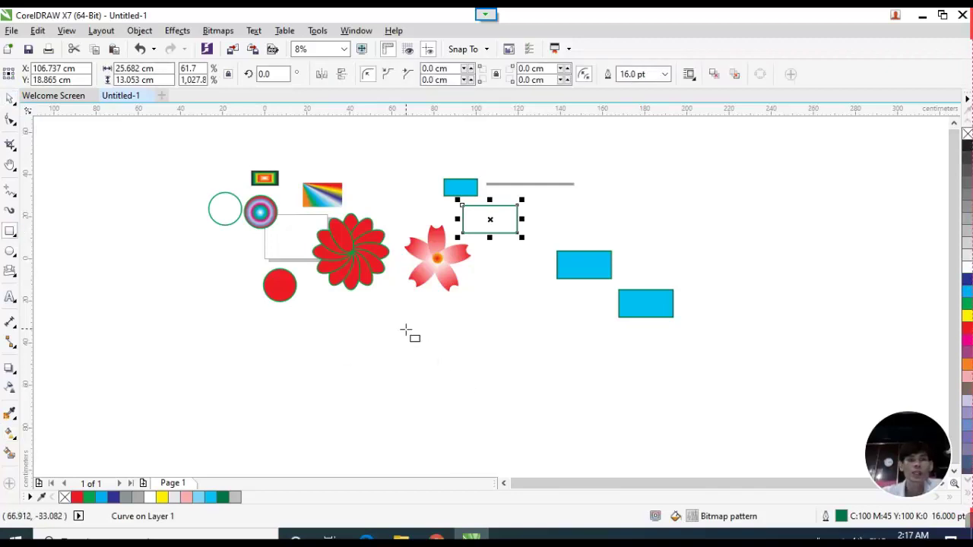
left_click_drag(406, 328, 612, 466)
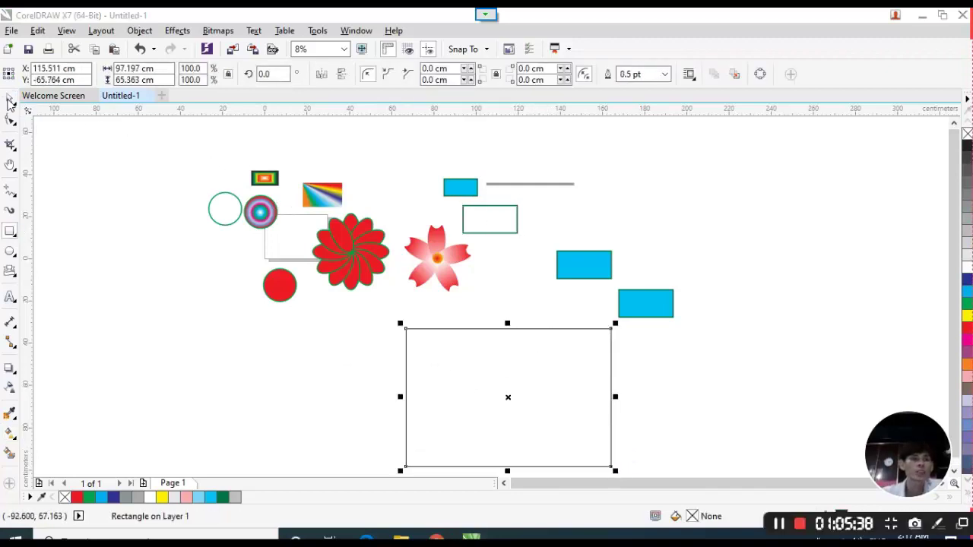
left_click_drag(472, 356, 442, 337)
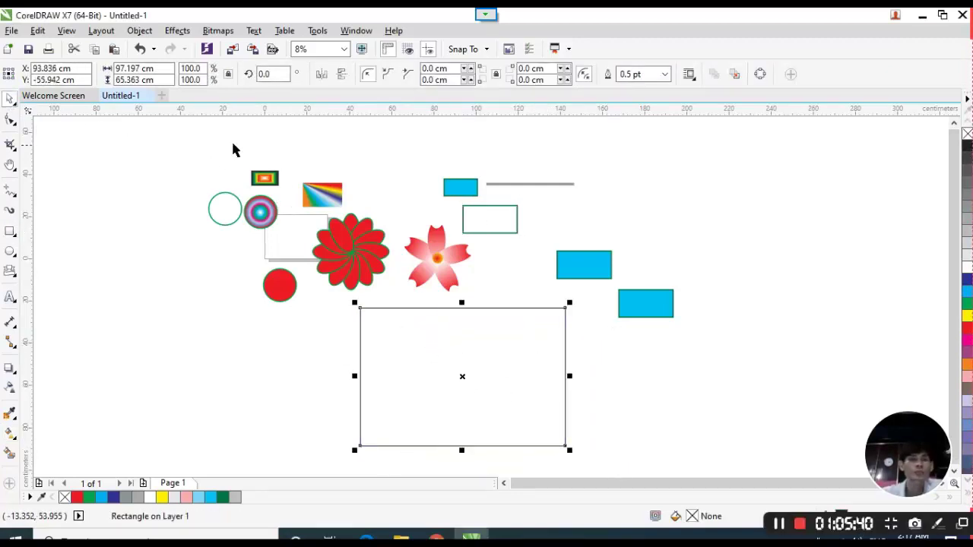
Fill the new large rectangle with the black-and-white Black Woodlands vector pattern from the personal fills.
key("g")
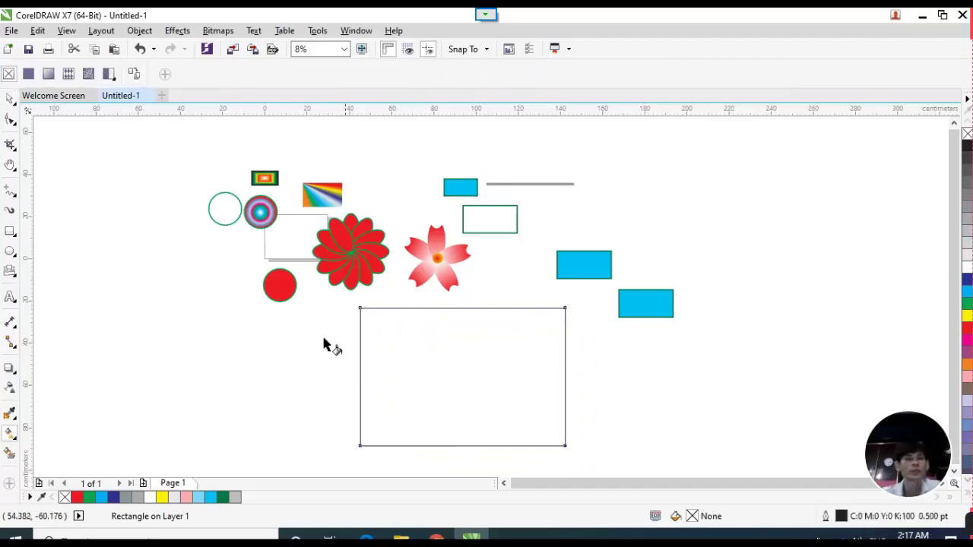
left_click(69, 79)
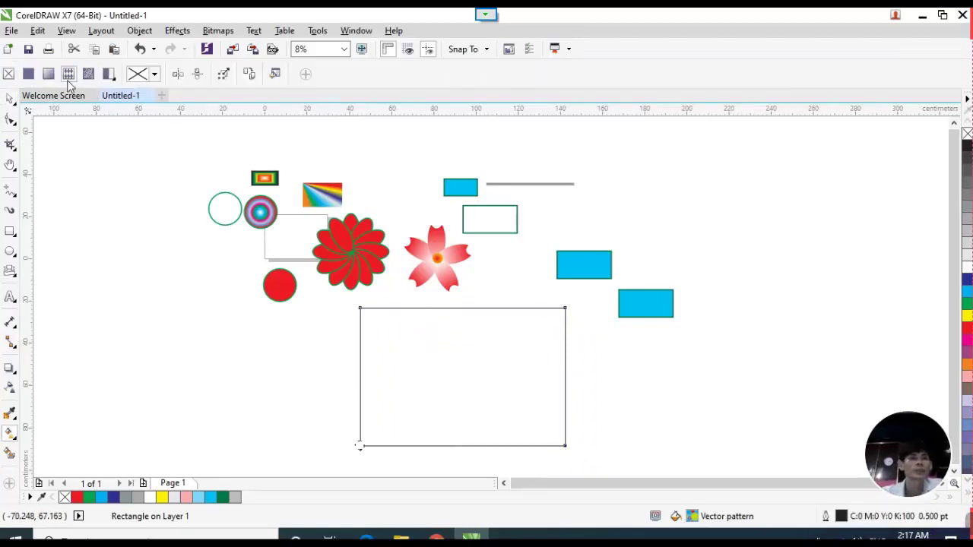
left_click(152, 76)
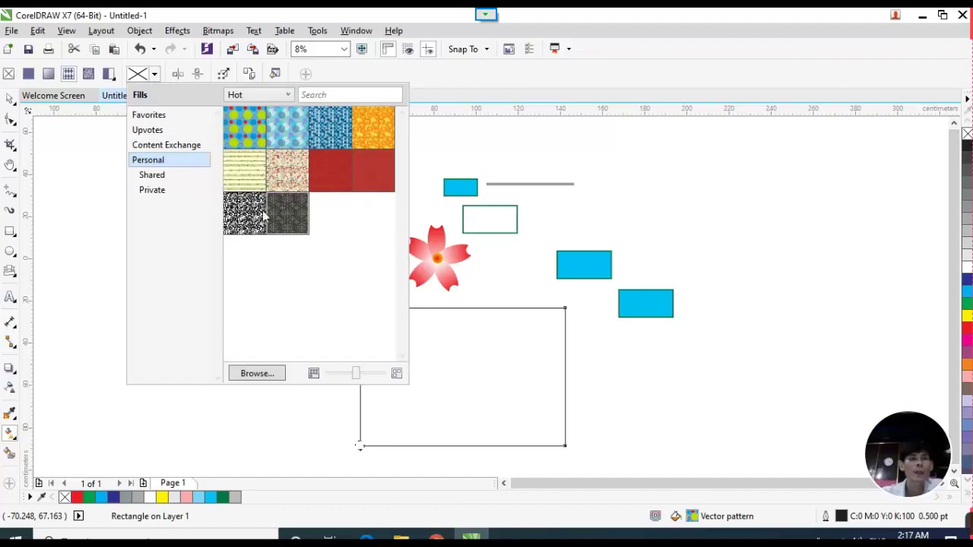
mouse_move(243, 215)
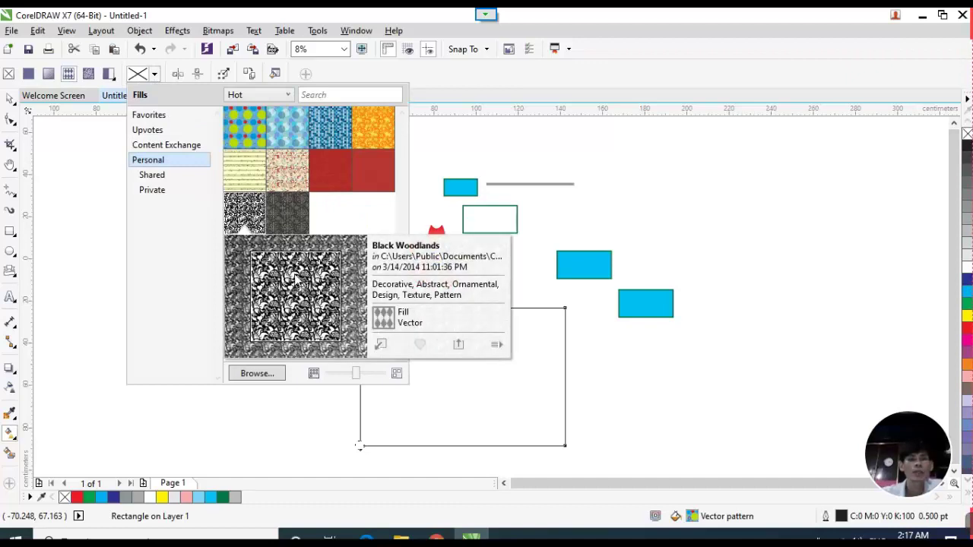
left_click(349, 376)
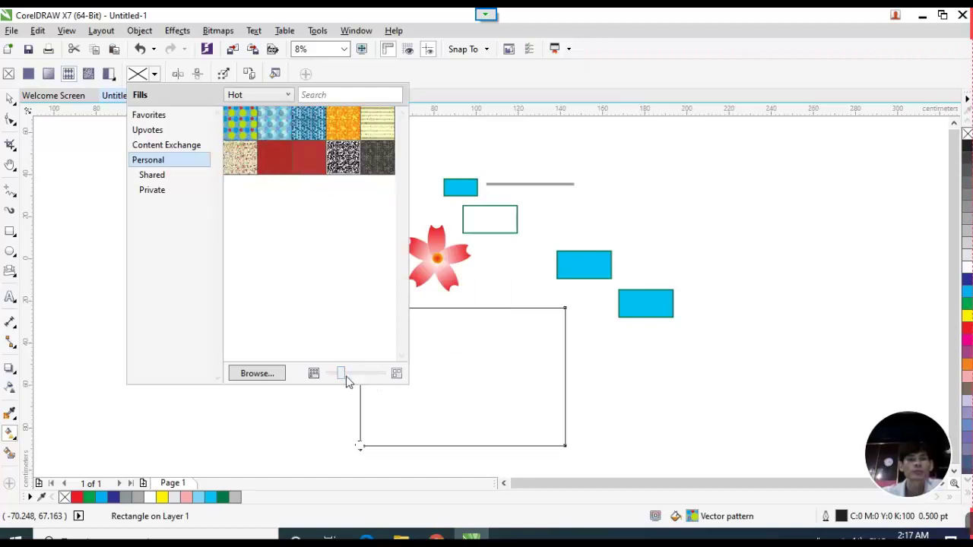
left_click(339, 166)
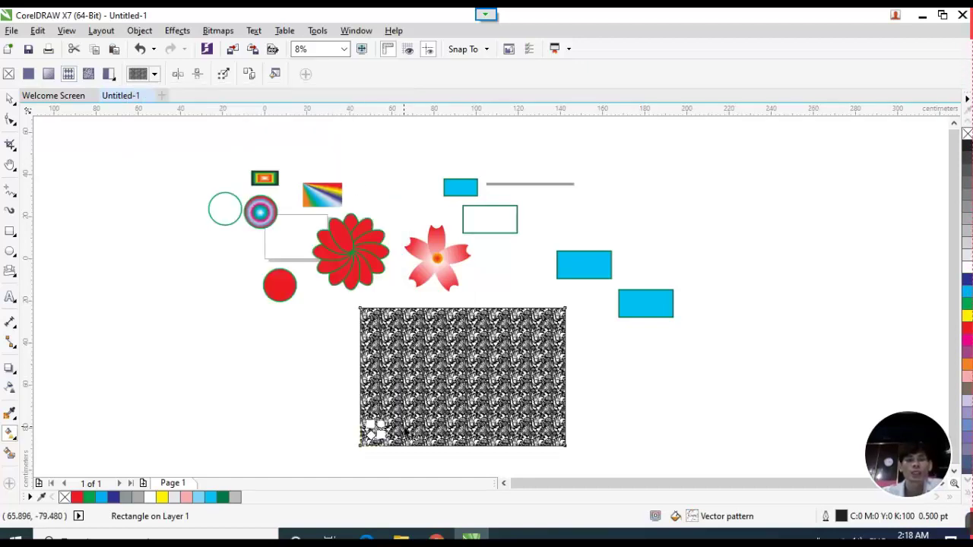
scroll(405, 431, "up", 1)
scroll(457, 349, "down", 1)
scroll(545, 343, "up", 1)
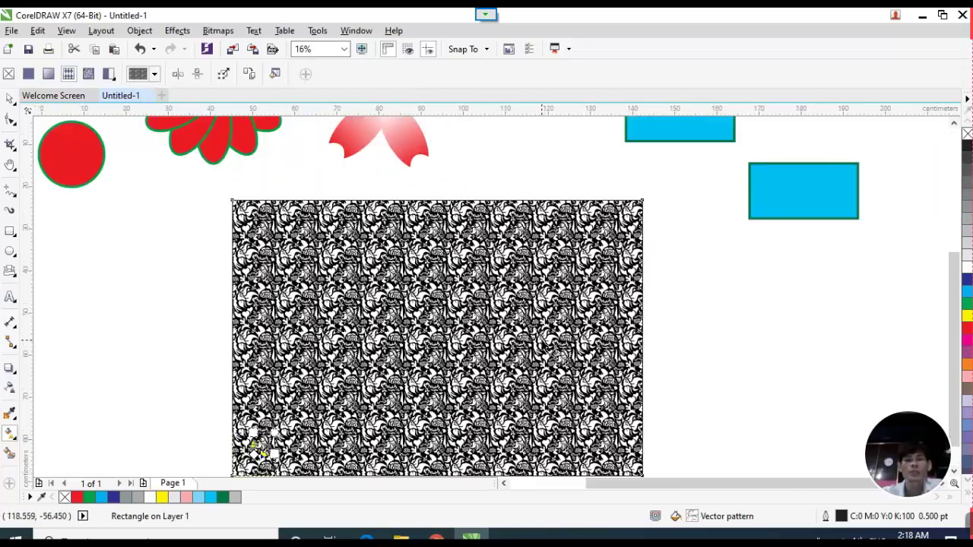
scroll(460, 304, "down", 1)
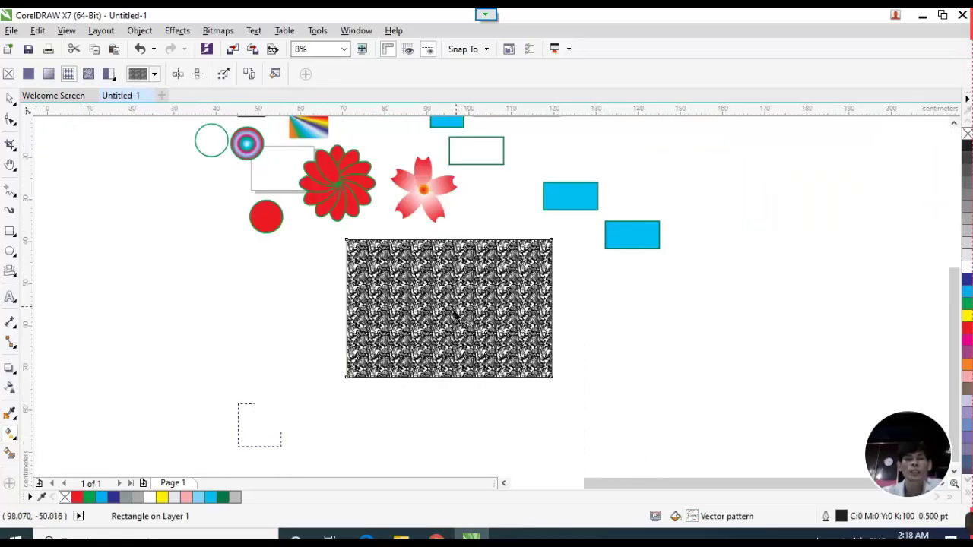
Examine the Black Woodlands pattern on the large rectangle at closer and wider magnifications.
scroll(457, 315, "up", 1)
scroll(455, 313, "down", 1)
scroll(468, 324, "up", 1)
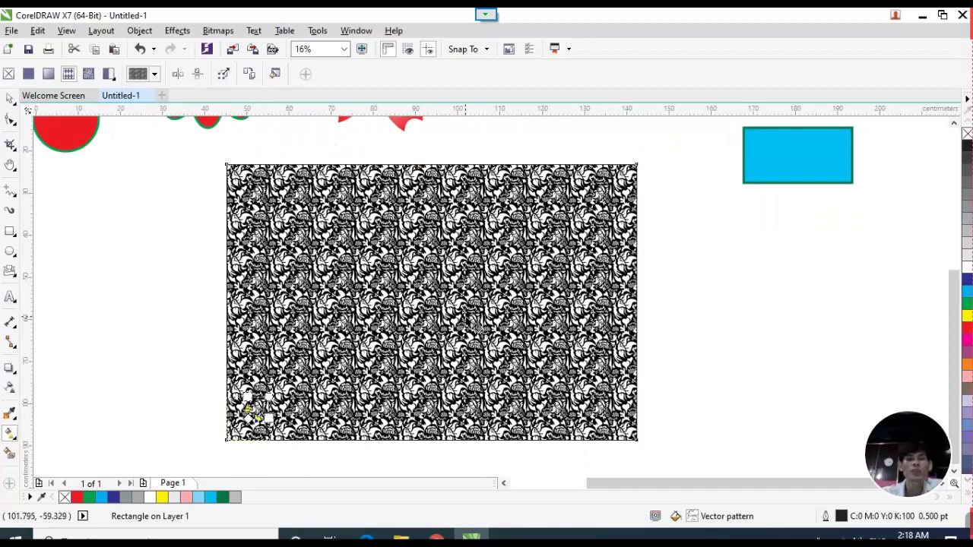
scroll(395, 297, "down", 1)
scroll(401, 301, "up", 1)
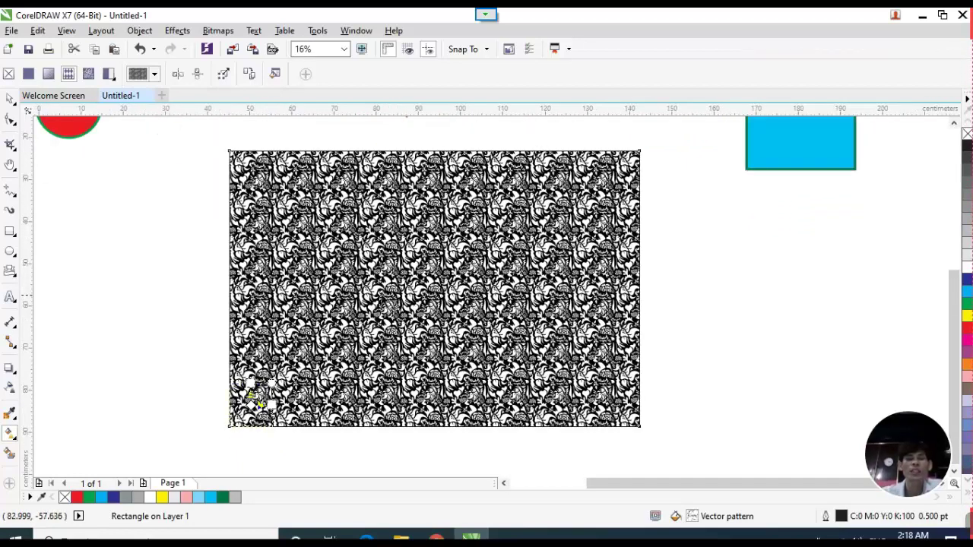
scroll(396, 302, "down", 1)
scroll(378, 296, "up", 1)
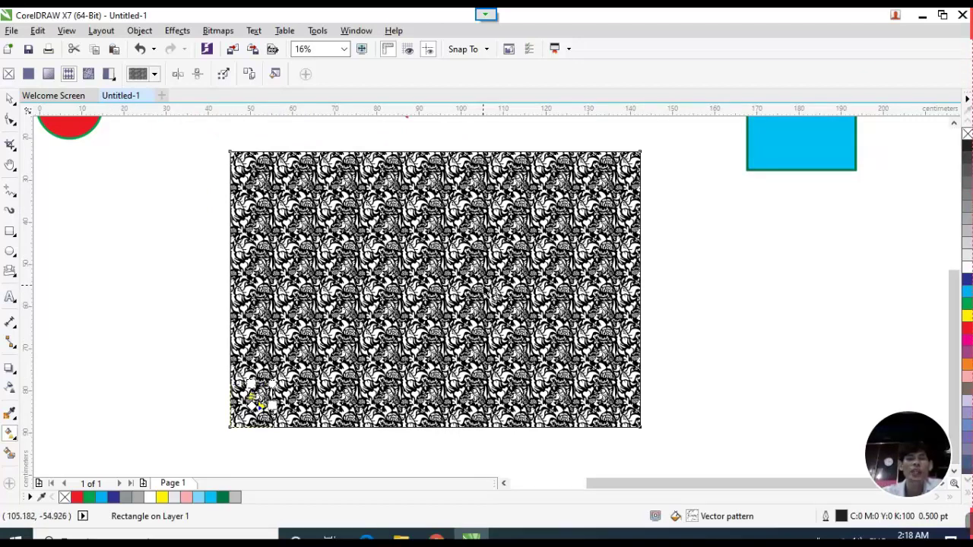
scroll(387, 295, "up", 2)
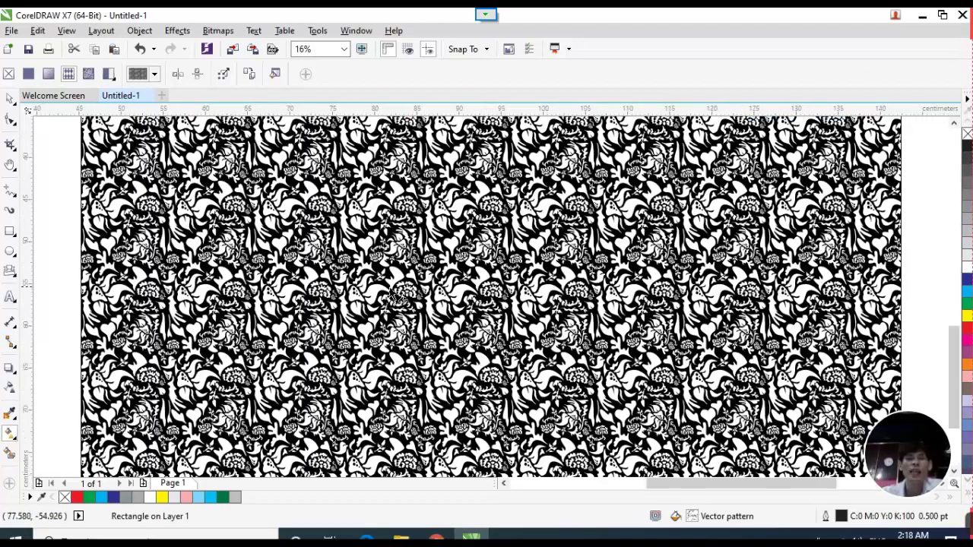
scroll(431, 296, "down", 2)
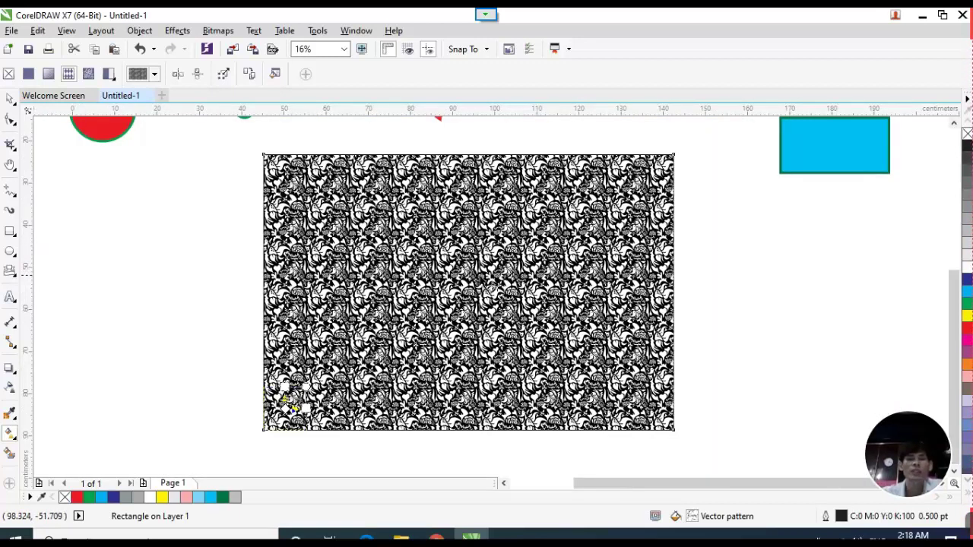
scroll(508, 293, "down", 1)
left_click(11, 100)
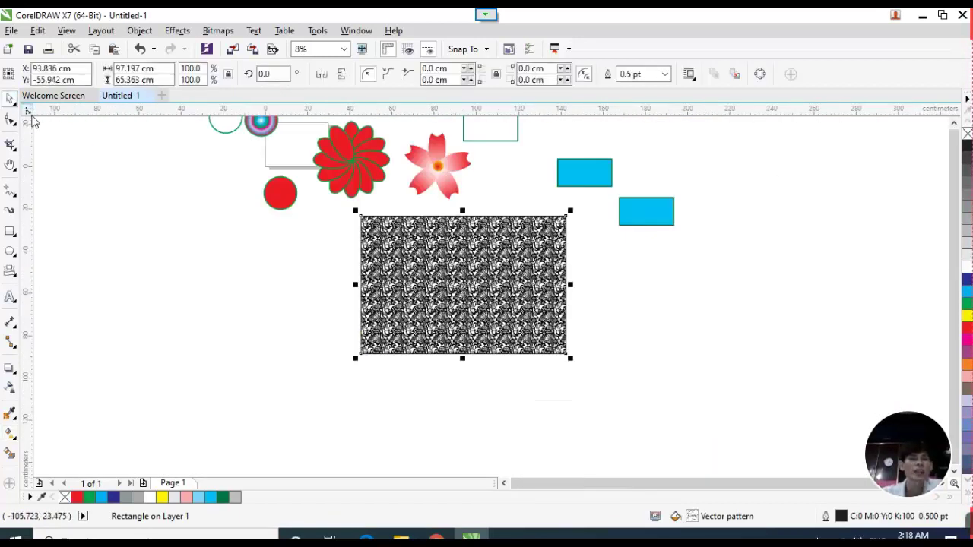
scroll(406, 241, "up", 1)
scroll(423, 244, "down", 1)
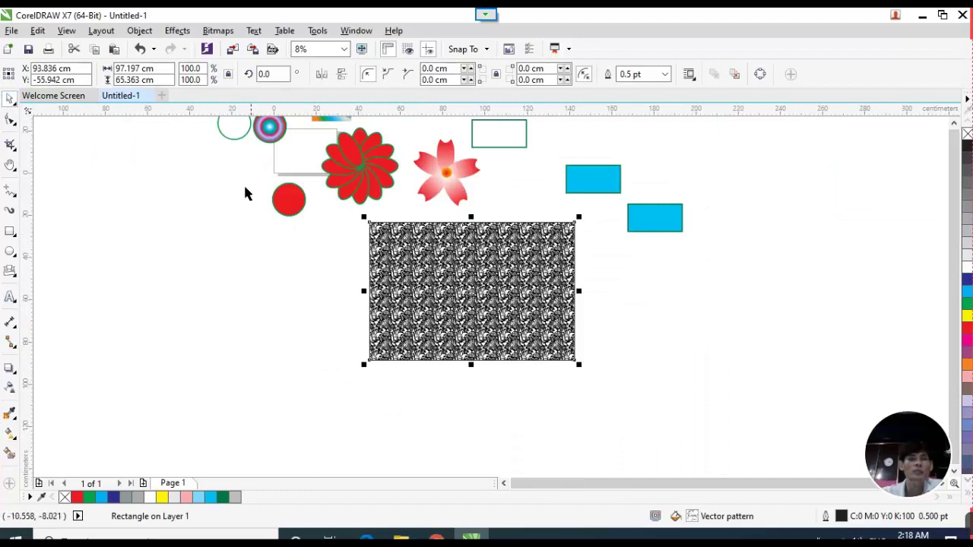
Switch the large rectangle's fill to a bitmap pattern, and browse for a fill file without opening any.
key("g")
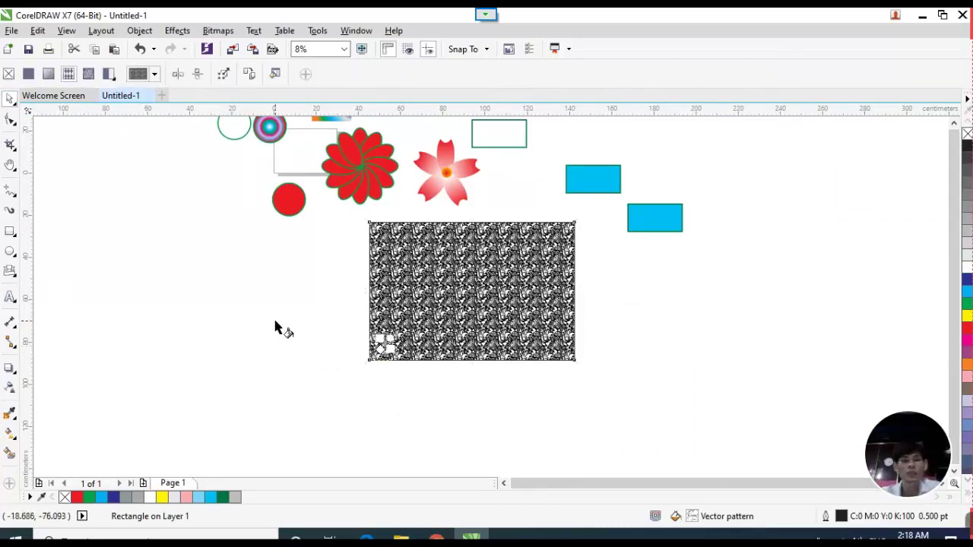
left_click(89, 76)
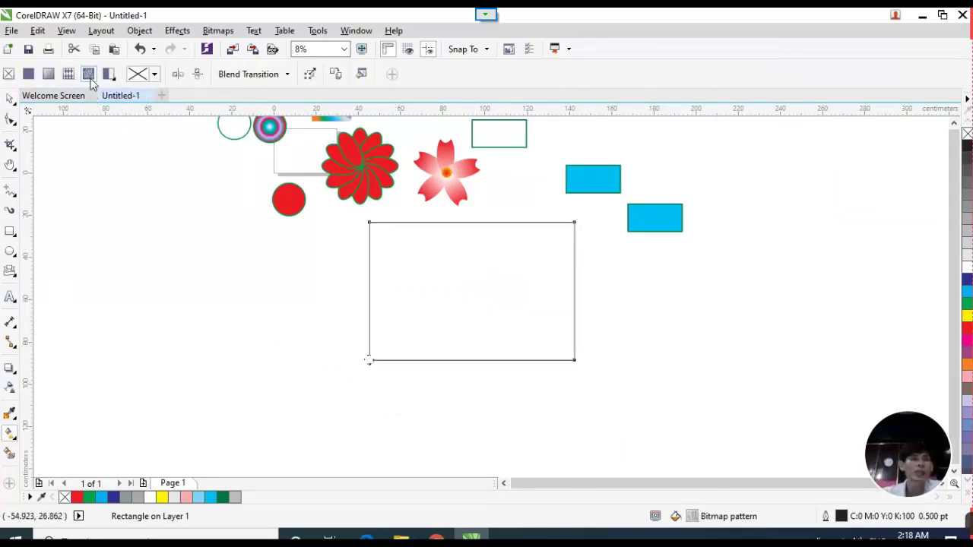
left_click(155, 74)
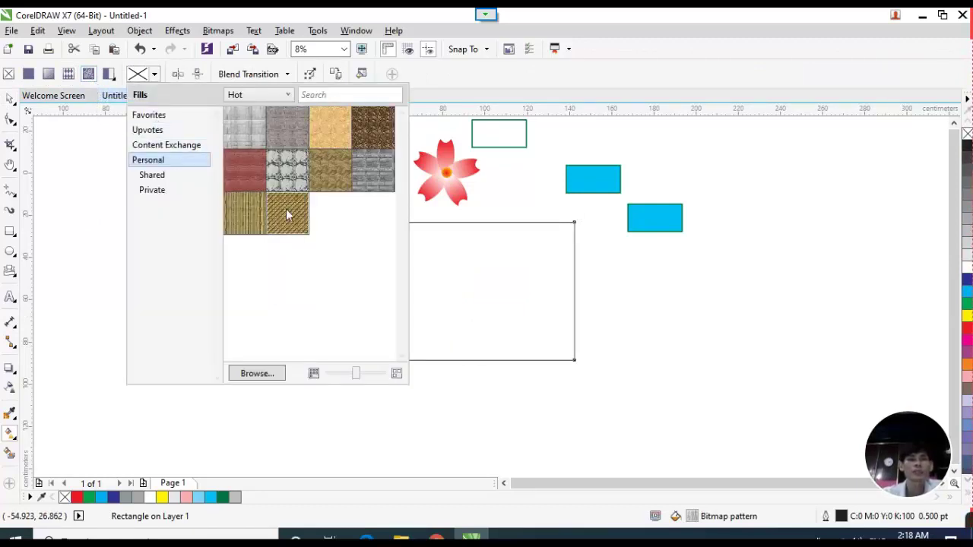
left_click(255, 374)
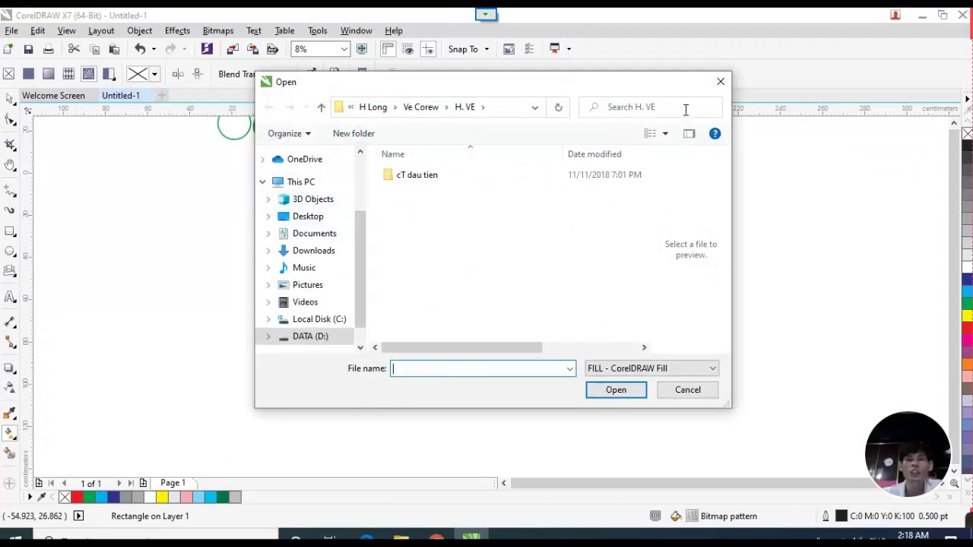
left_click(720, 81)
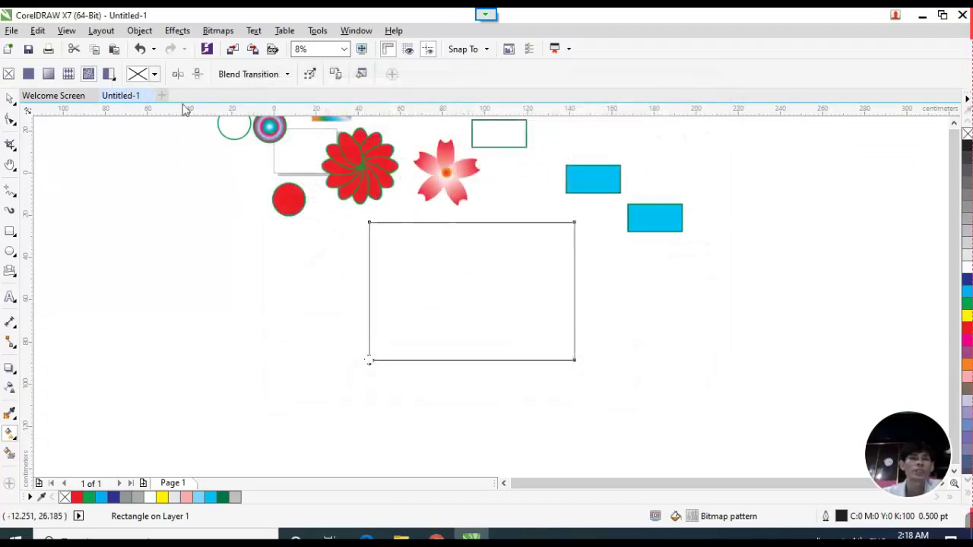
Move the large empty rectangle beneath the blue rectangles and draw a circle about 65 cm across below the red circle and flower.
left_click(10, 99)
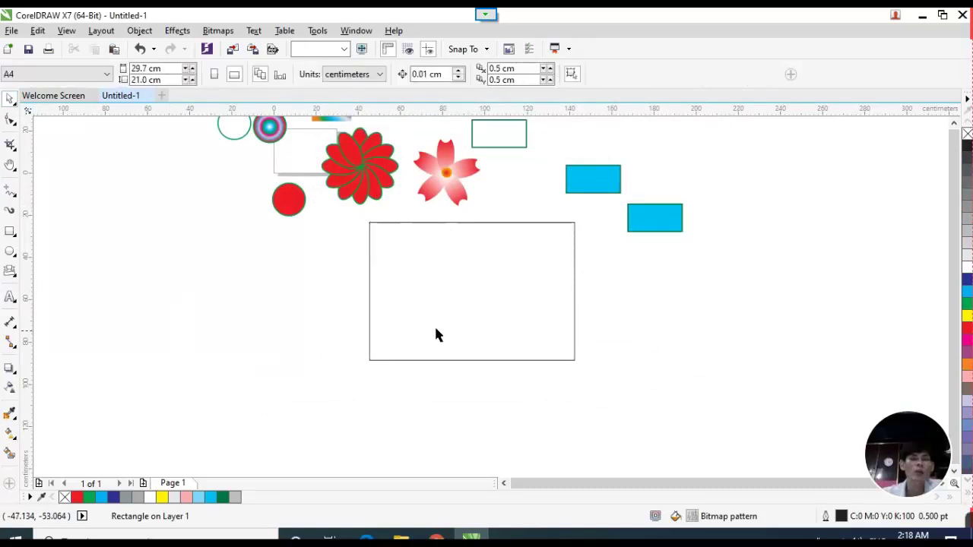
left_click_drag(436, 334, 642, 356)
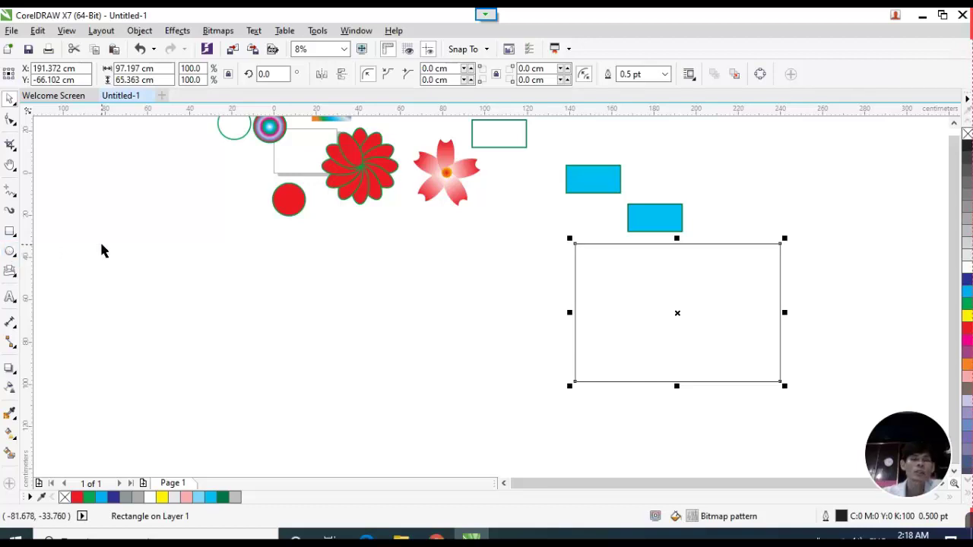
left_click(10, 251)
left_click_drag(195, 283, 332, 398)
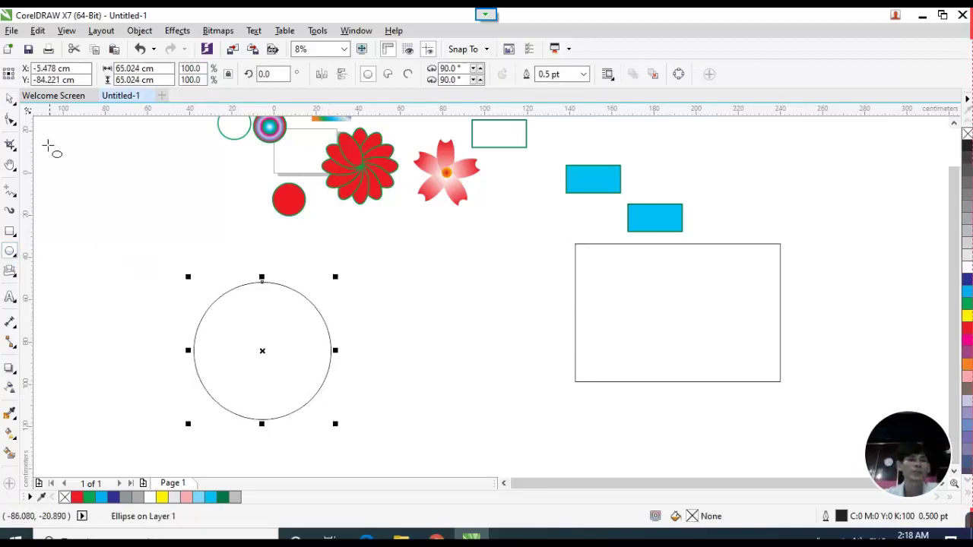
left_click(10, 99)
left_click_drag(274, 299, 384, 328)
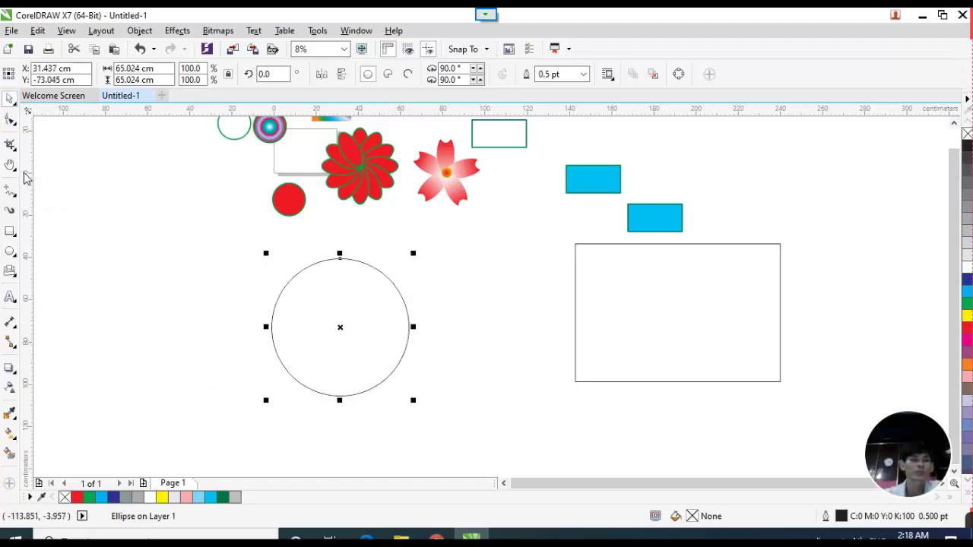
Convert the new circle to curves and tilt its bottom node's handle upward to bend the lower right side inward.
left_click(10, 119)
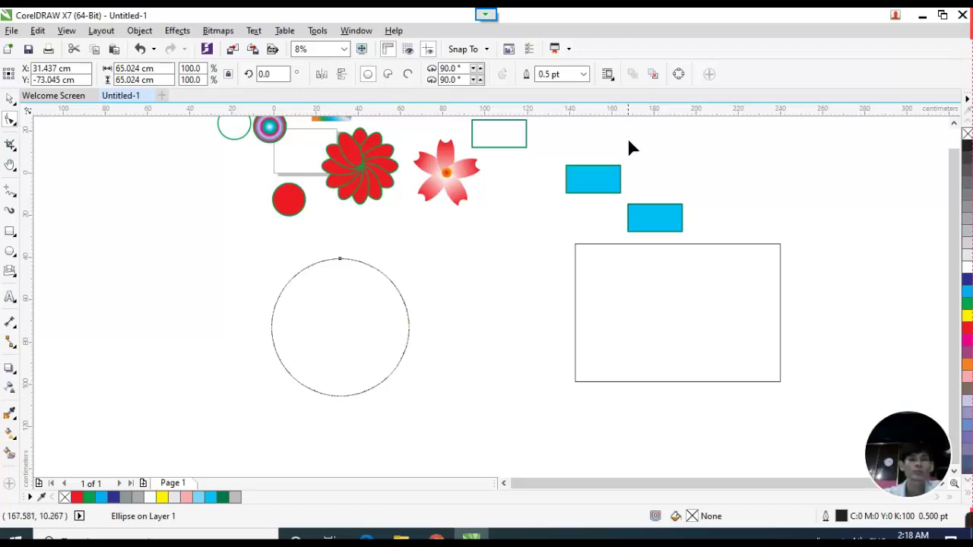
left_click(678, 74)
left_click(341, 401)
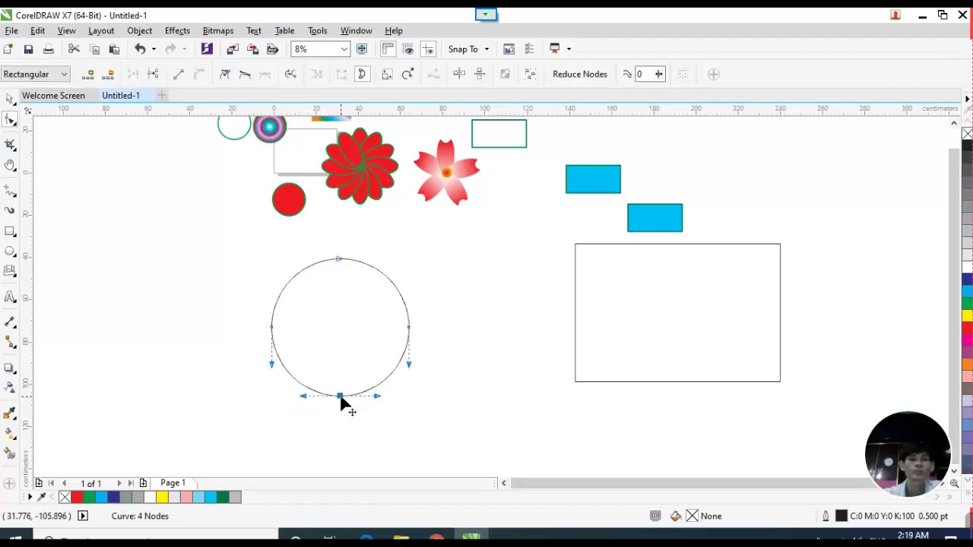
left_click_drag(376, 396, 372, 351)
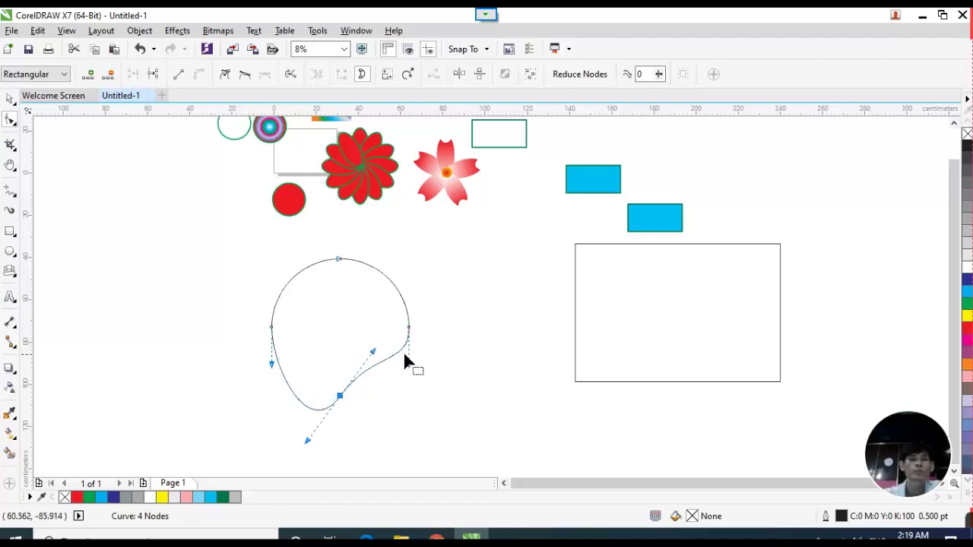
Add nodes beside the curve's top node and pull the top node down to form a small V-shaped notch.
scroll(339, 260, "up", 1)
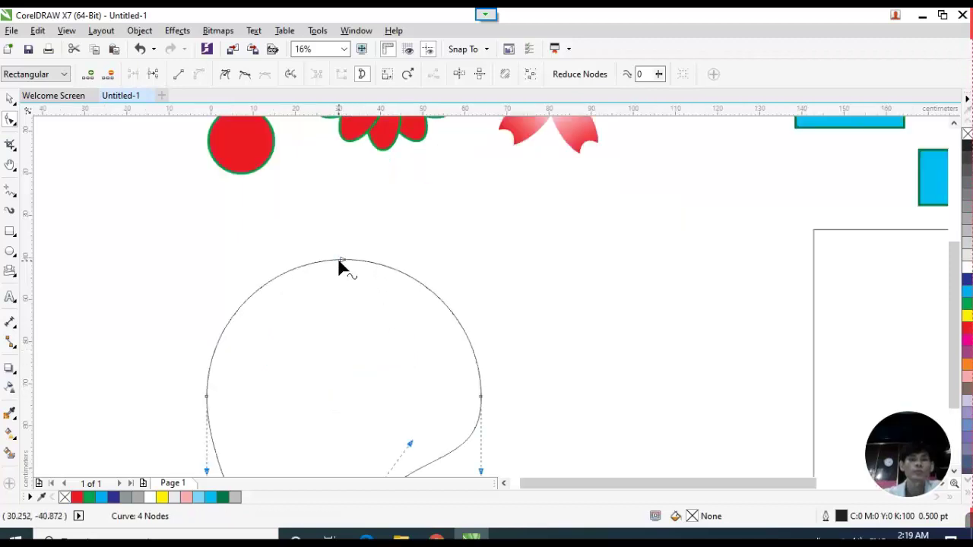
left_click(342, 262)
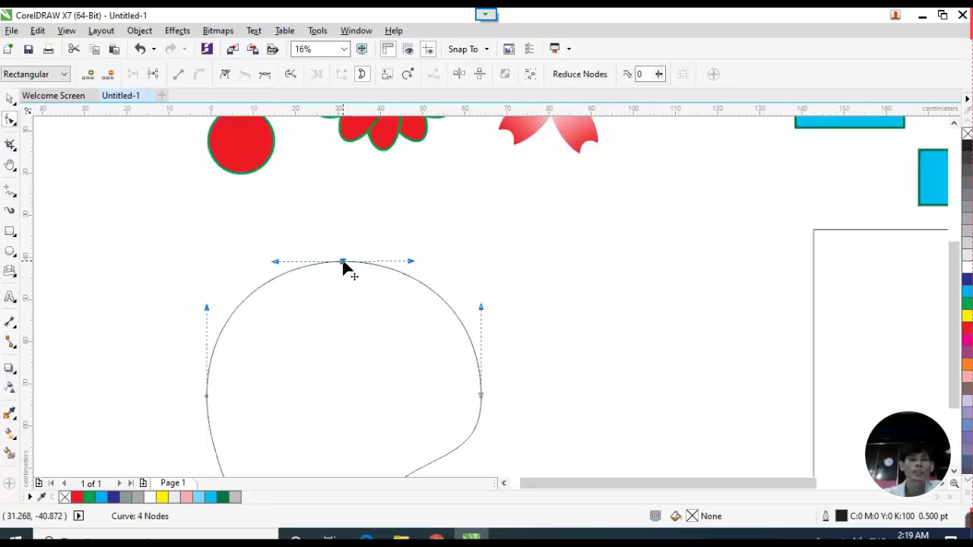
double_click(357, 263)
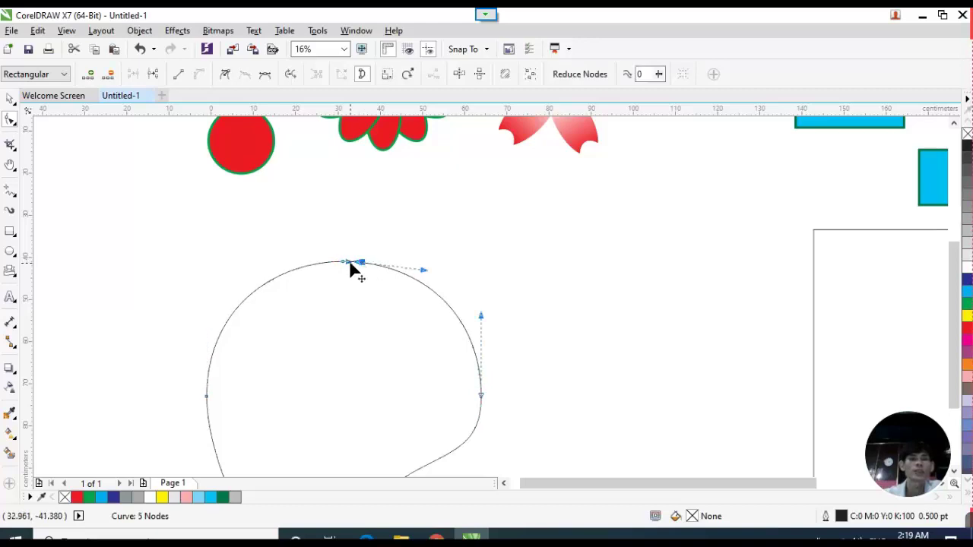
left_click(342, 264)
left_click_drag(342, 265, 344, 289)
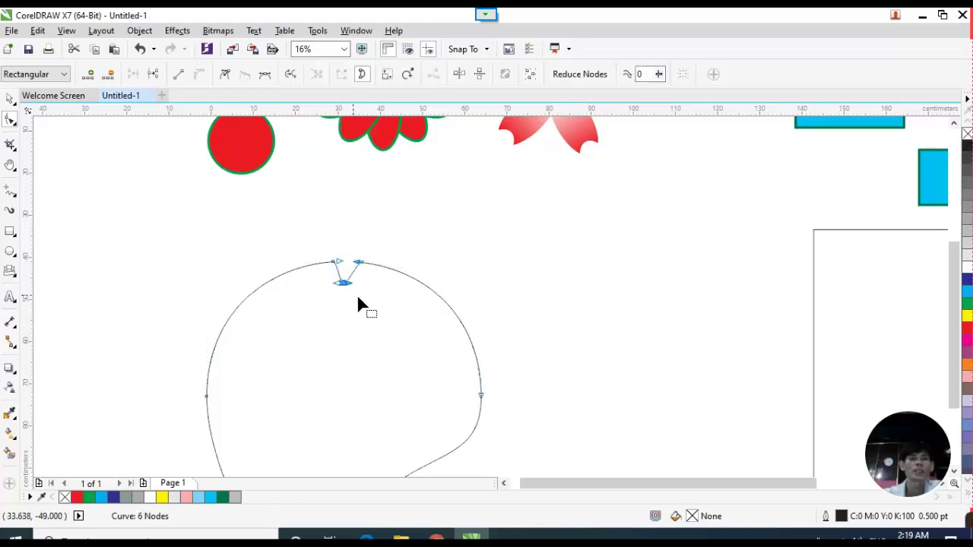
Draw a narrow upright rectangle over the notch and resize it to about 5.6 × 33.5 cm.
left_click(10, 99)
left_click(132, 199)
left_click(10, 231)
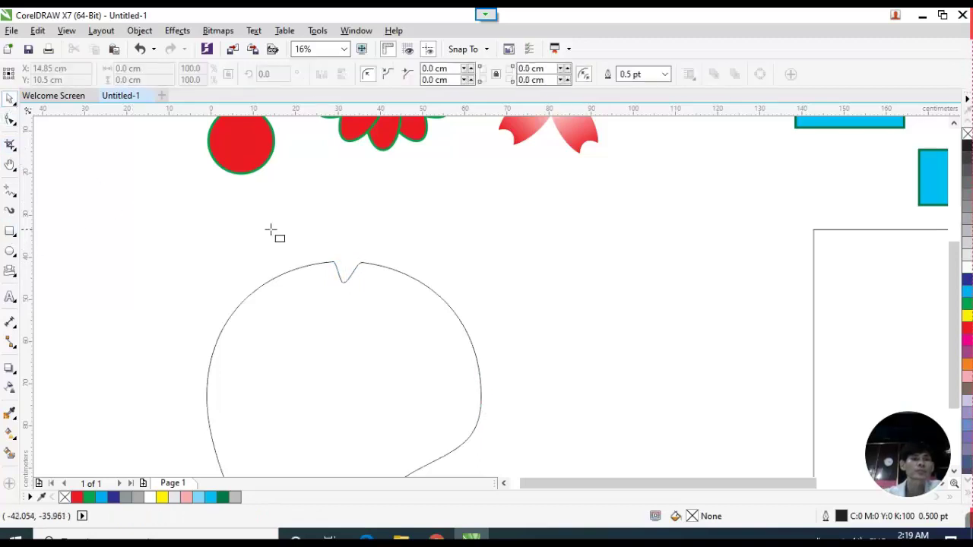
mouse_move(324, 221)
left_mouse_down()
mouse_move(341, 282)
mouse_move(373, 309)
mouse_move(368, 297)
left_mouse_up()
left_click(9, 99)
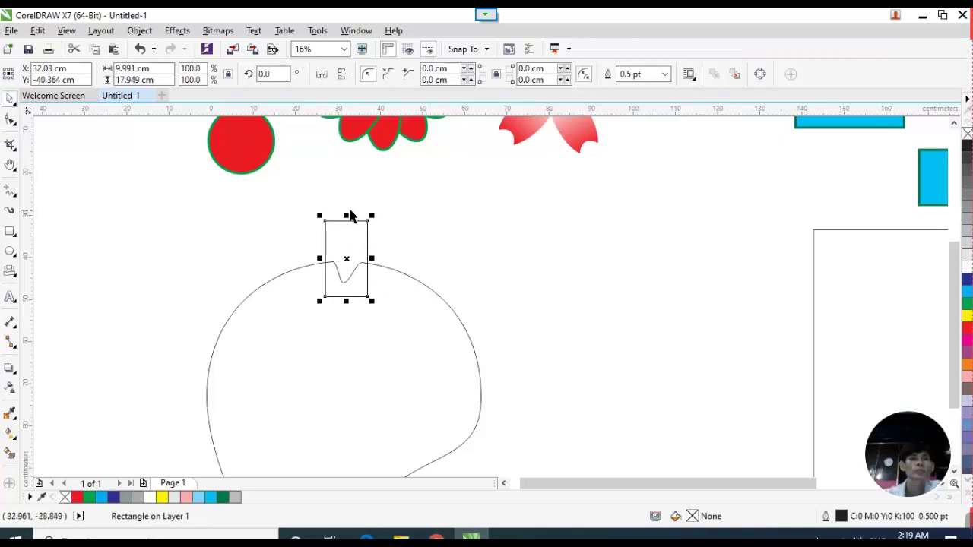
left_click_drag(346, 213, 346, 150)
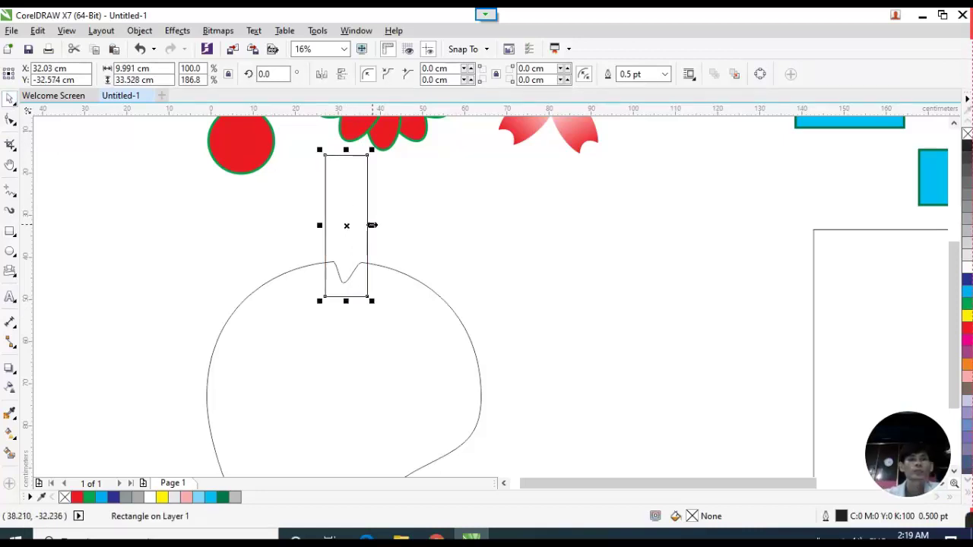
scroll(372, 225, "up", 1)
left_click_drag(370, 226, 352, 235)
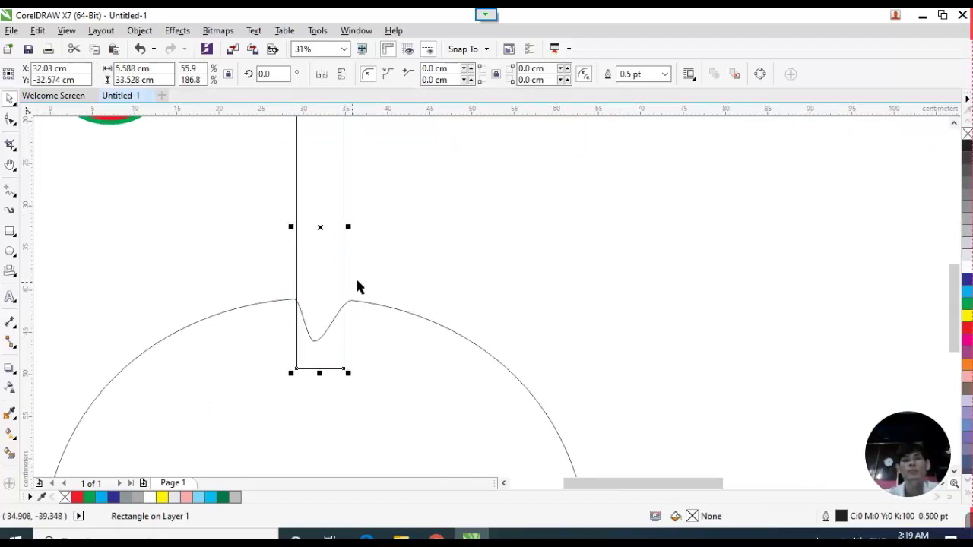
Fill the narrow rectangle with green and trim it with the notched curve so that its lower end follows the notch.
left_click(967, 302)
left_click(466, 379)
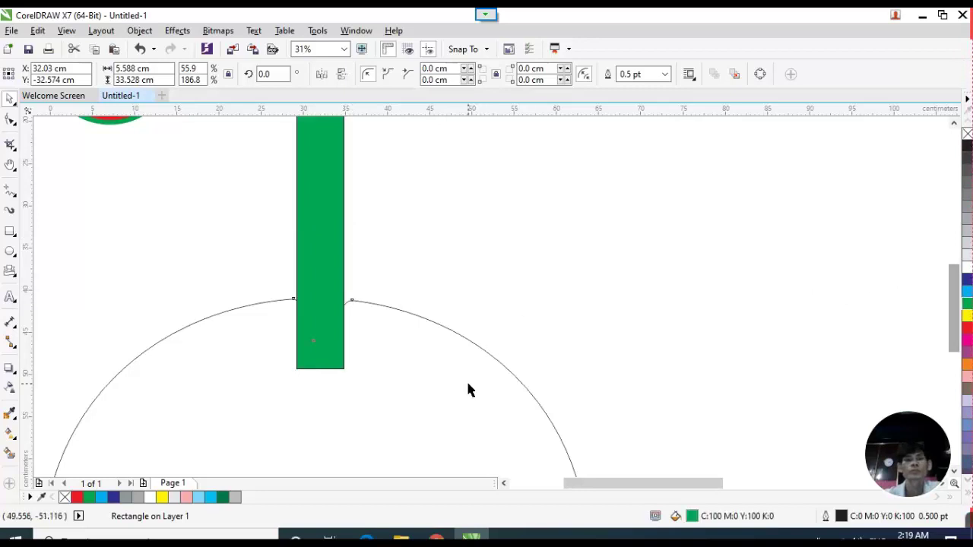
left_click(332, 230, "shift")
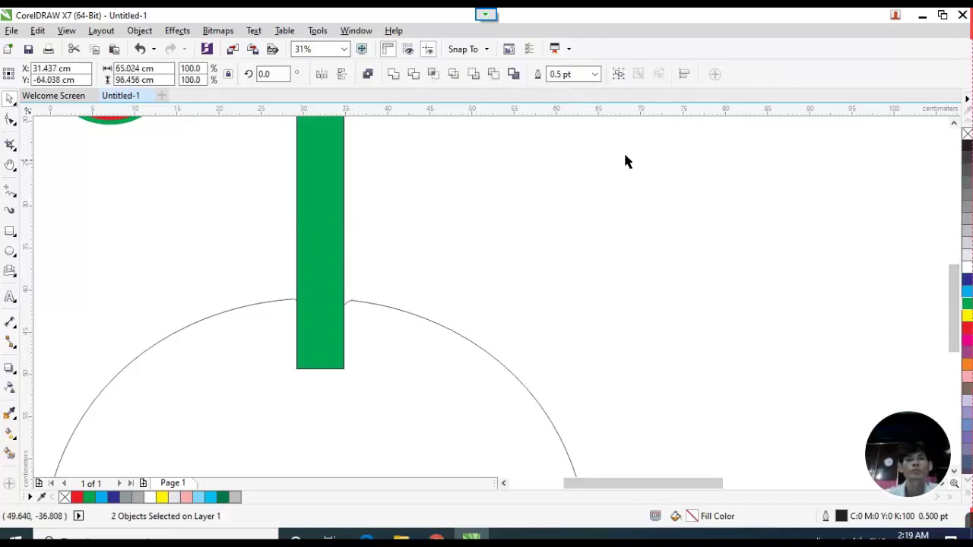
left_click(413, 74)
scroll(472, 310, "down", 2)
left_click(472, 311)
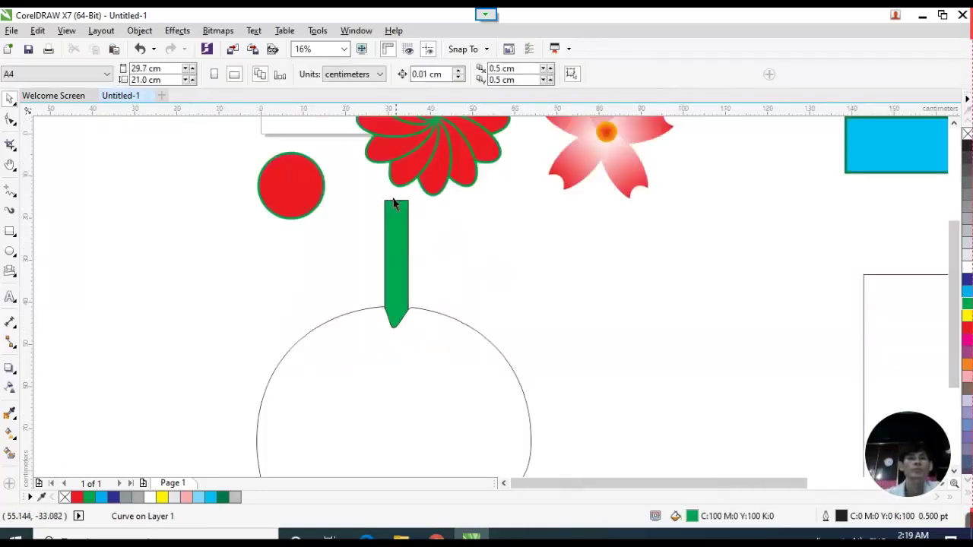
Draw a long thin horizontal rectangle about 111.4 × 2.2 cm across the green stem.
left_click(12, 232)
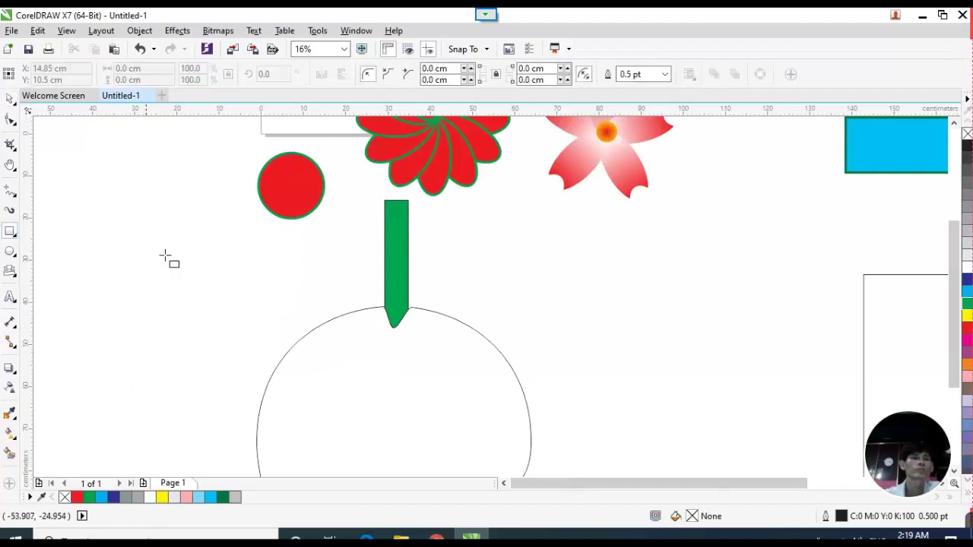
left_click_drag(251, 268, 719, 259)
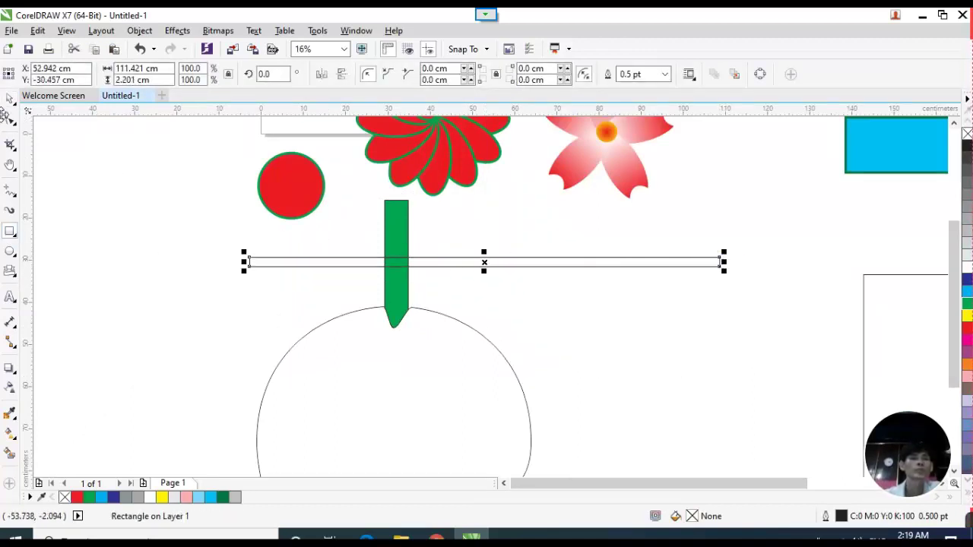
left_click(9, 100)
left_click(543, 306)
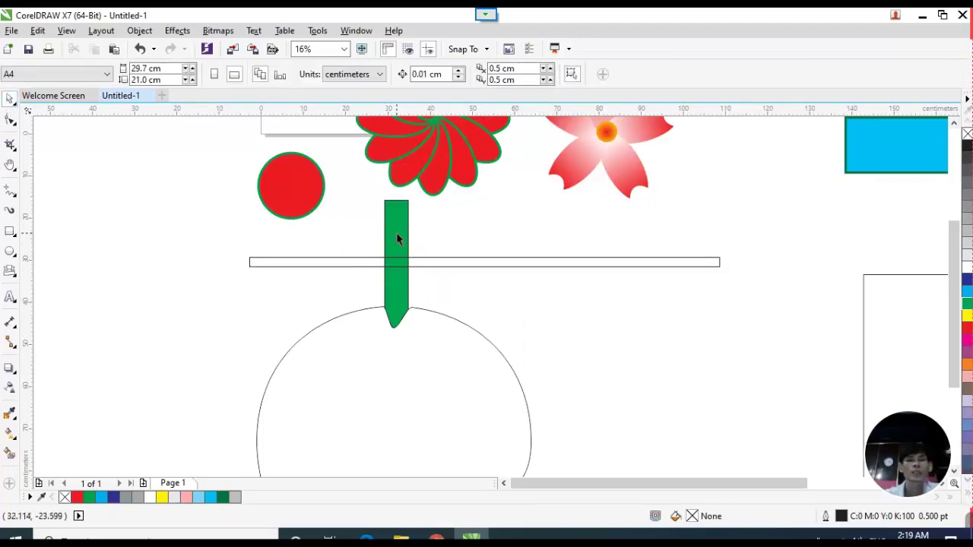
Narrow the green stem symmetrically to about 2.9 cm and stretch it downward to about 52.1 cm tall.
left_click(396, 232)
scroll(413, 263, "up", 2)
left_click_drag(406, 275, 382, 276)
scroll(411, 304, "down", 4)
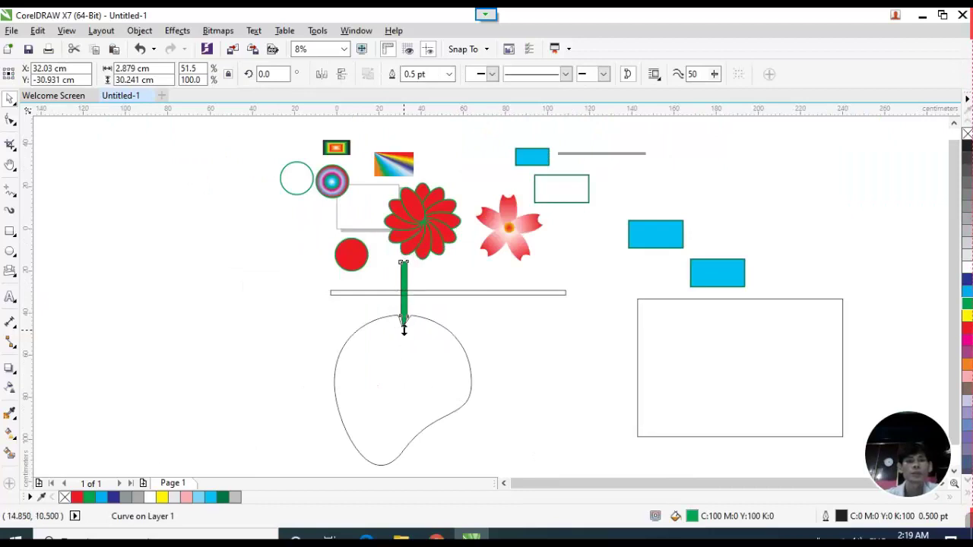
left_click_drag(403, 330, 406, 373)
scroll(412, 269, "up", 3)
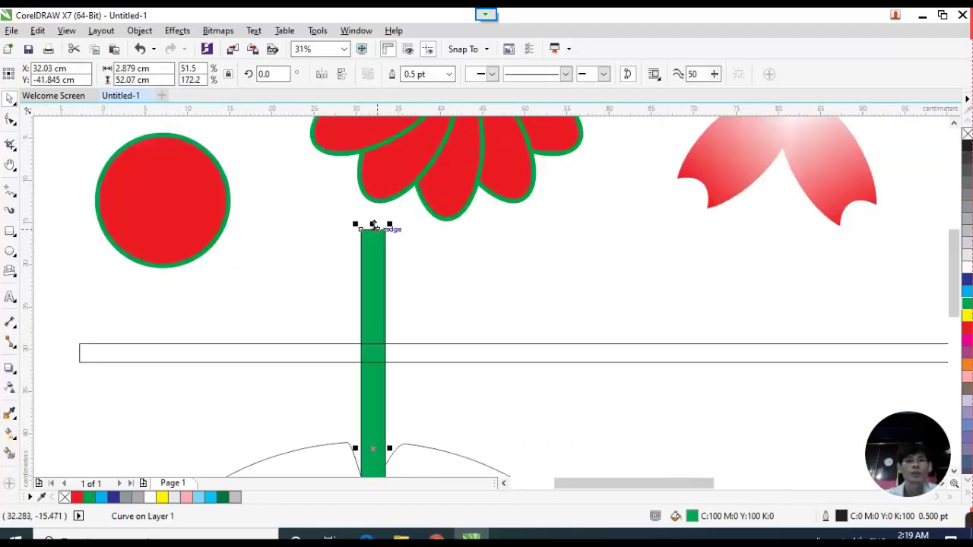
Shorten the green stem from its upper end to about 35.8 cm tall and the long horizontal bar to about 71.3 cm wide.
left_click_drag(373, 225, 375, 363)
scroll(393, 336, "down", 4)
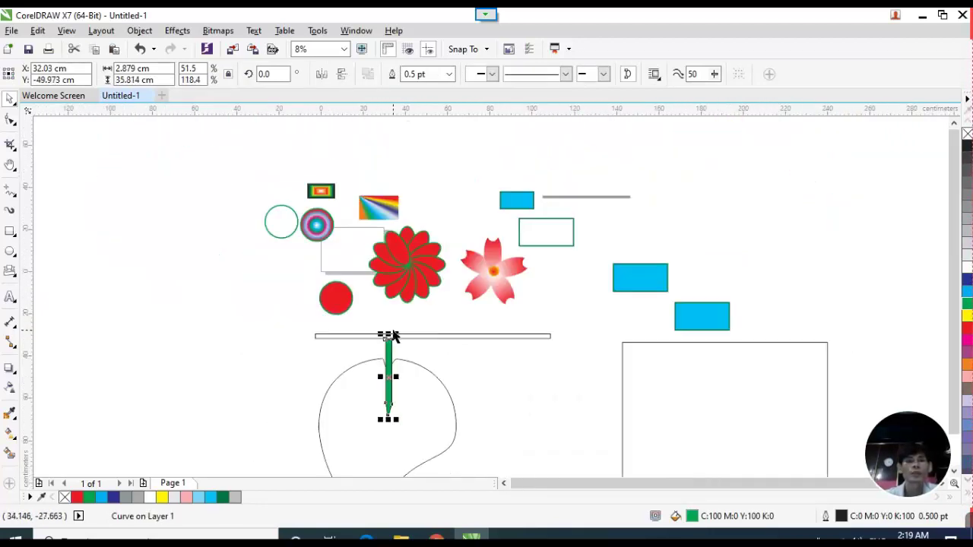
left_click(453, 337)
scroll(450, 334, "up", 2)
left_click_drag(656, 342, 410, 357)
scroll(365, 338, "up", 2)
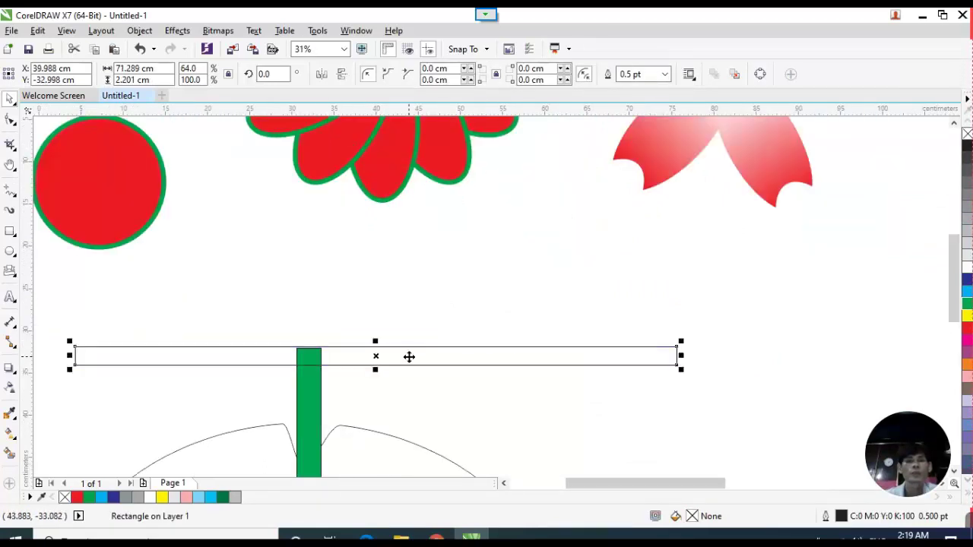
Rotate the horizontal bar about 10.2° counterclockwise and position it across the top of the green stem.
left_click(410, 357)
left_click_drag(682, 342, 646, 294)
left_click_drag(482, 337, 426, 326)
scroll(406, 311, "down", 2)
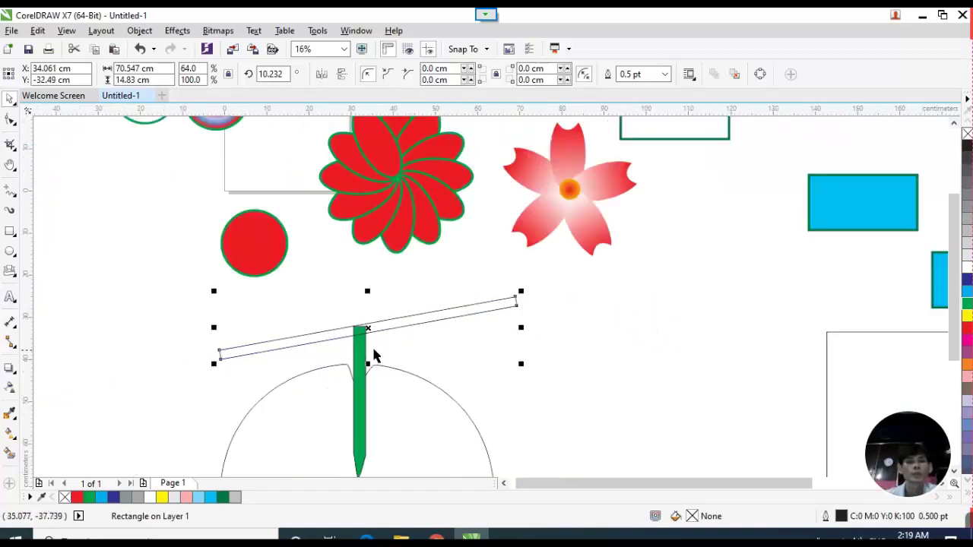
Trim the green stem with the fruit outline so that its lower end follows the notch.
left_click(384, 368)
left_click(359, 420, "shift")
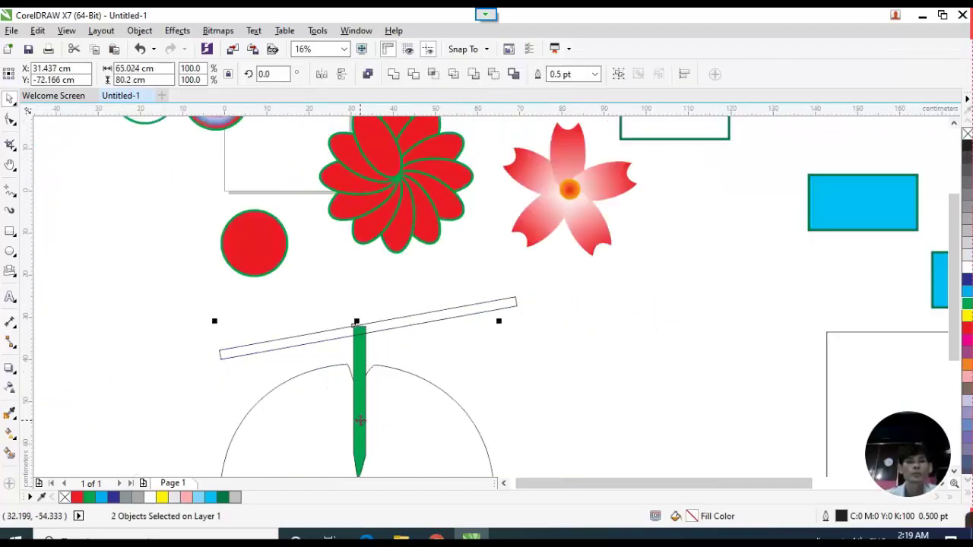
left_click(413, 73)
left_click(541, 332)
Try trimming the top of the green stem with the tilted bar.
scroll(391, 333, "up", 2)
left_click(388, 328)
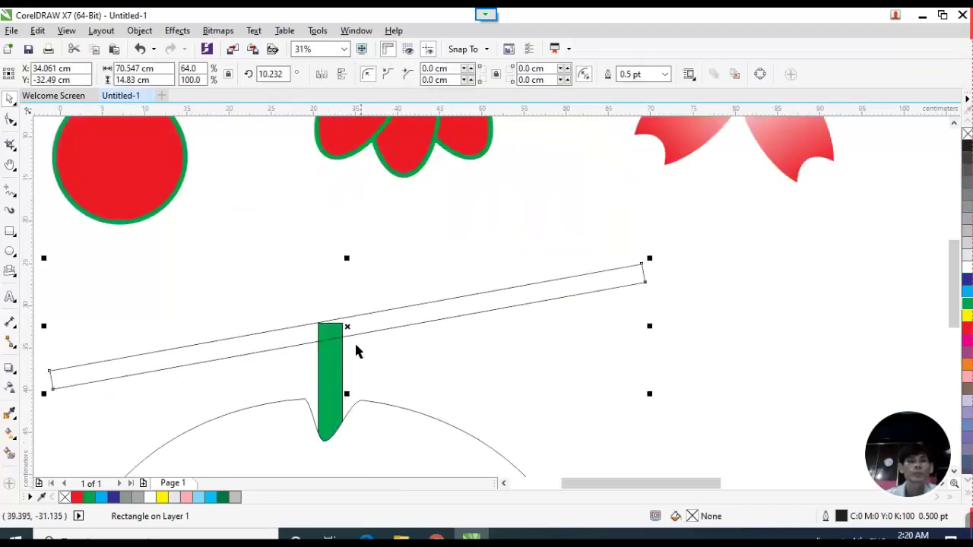
left_click(349, 349, "shift")
left_click(414, 74)
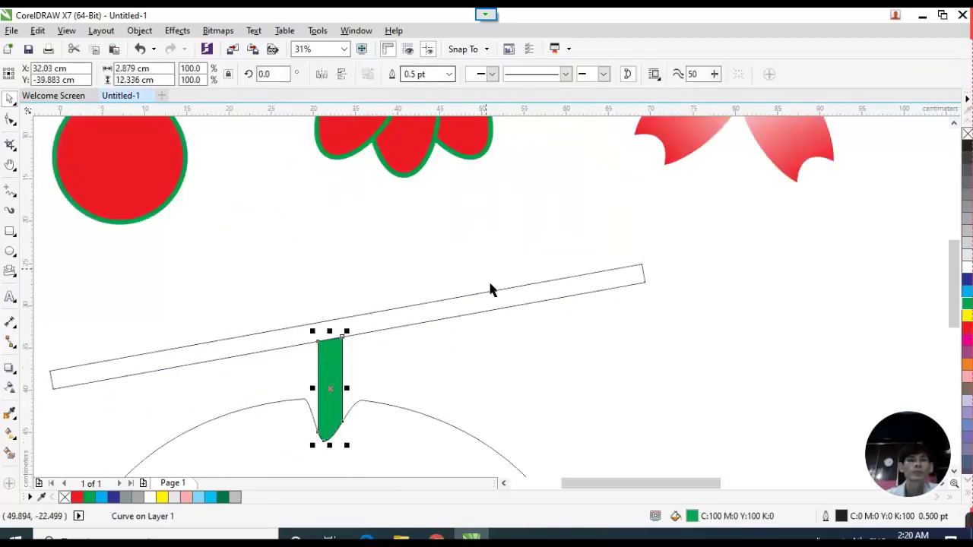
Try welding the trimmed stem to the tilted bar, and undo both the weld and the trim.
left_click(416, 305, "shift")
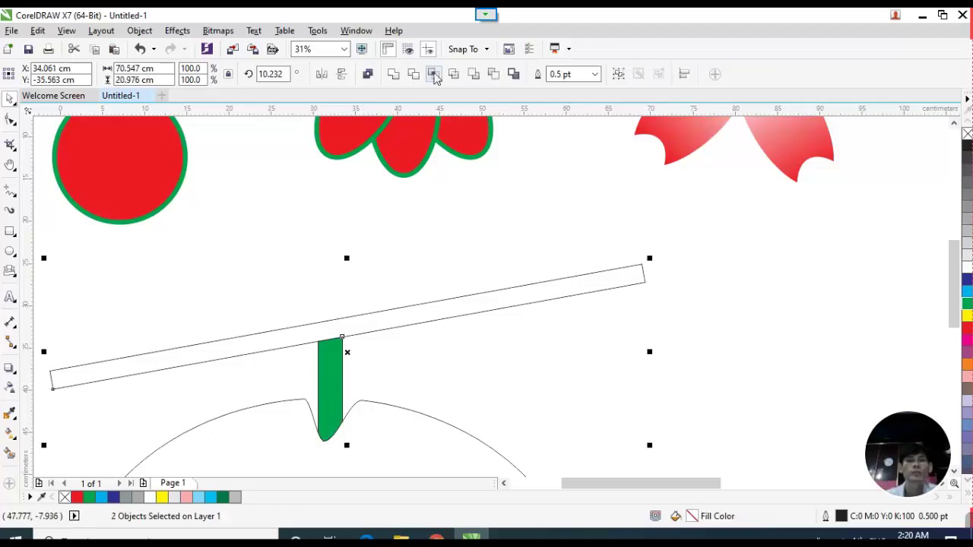
left_click(394, 76)
left_click(573, 373)
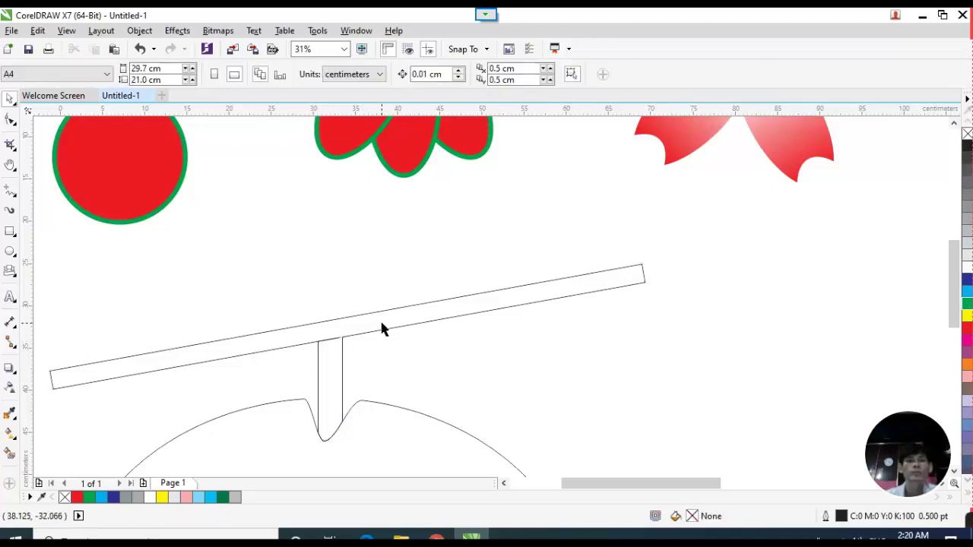
key("ctrl+z")
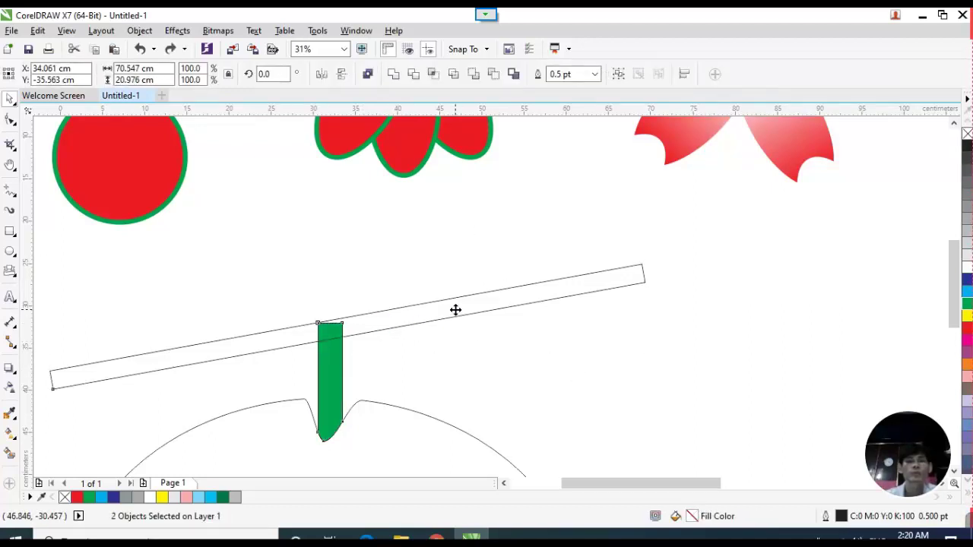
Weld the green stem and the tilted bar into one branch shape and fill it with green.
left_click(447, 322, "shift")
left_click(413, 306, "shift")
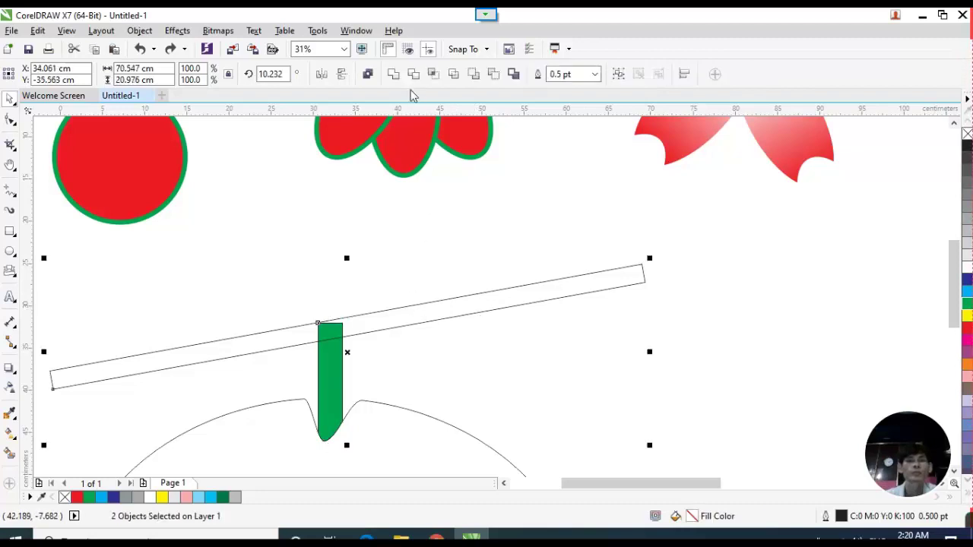
left_click(393, 75)
left_click(369, 280)
left_click(406, 326)
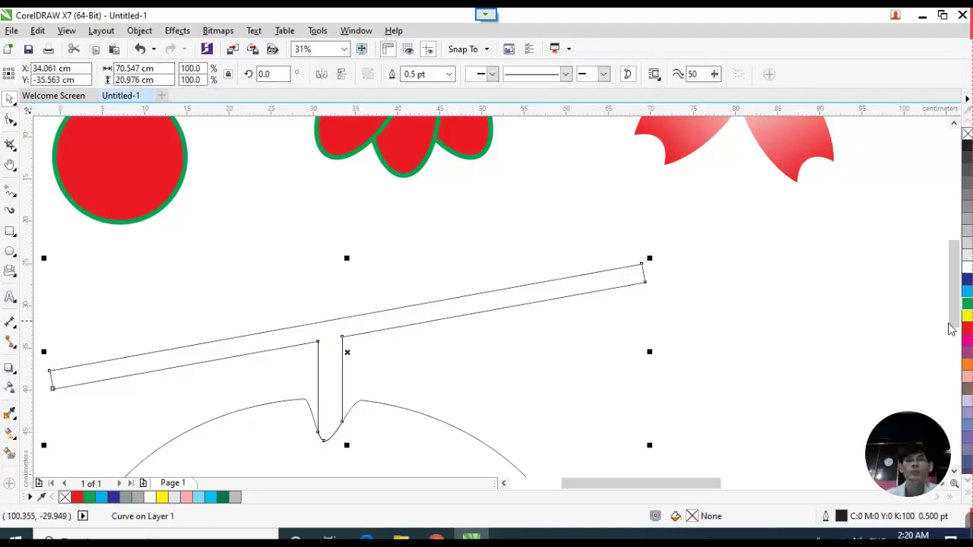
left_click(967, 304)
left_click(490, 355)
Narrow the notch in the fruit outline by moving its two upper nodes in close to the sides of the stem.
scroll(477, 289, "down", 2)
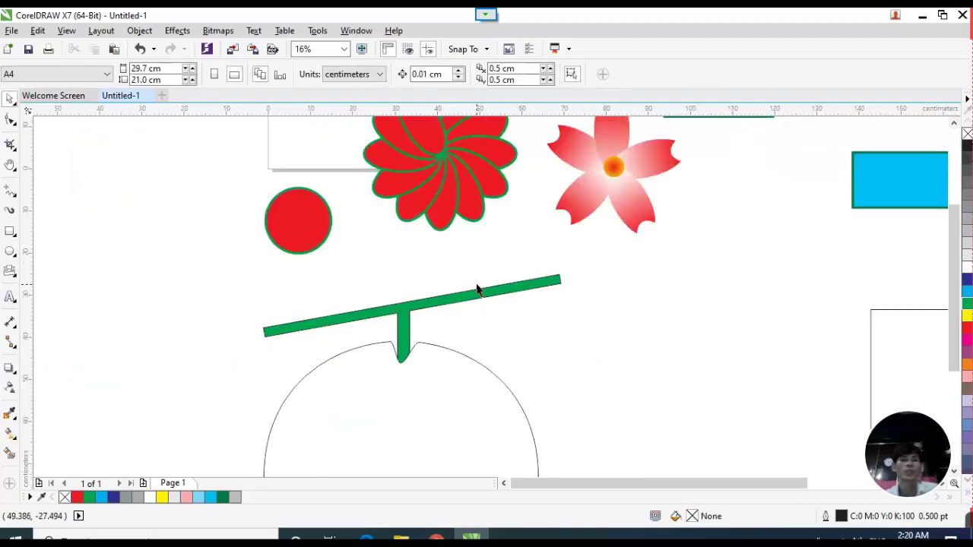
scroll(469, 349, "down", 1)
scroll(557, 297, "down", 1)
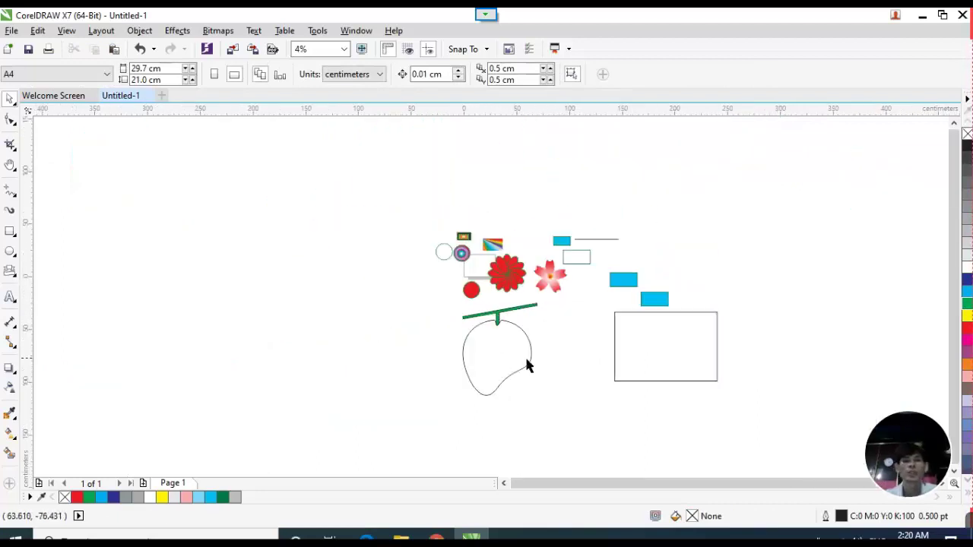
scroll(517, 359, "up", 3)
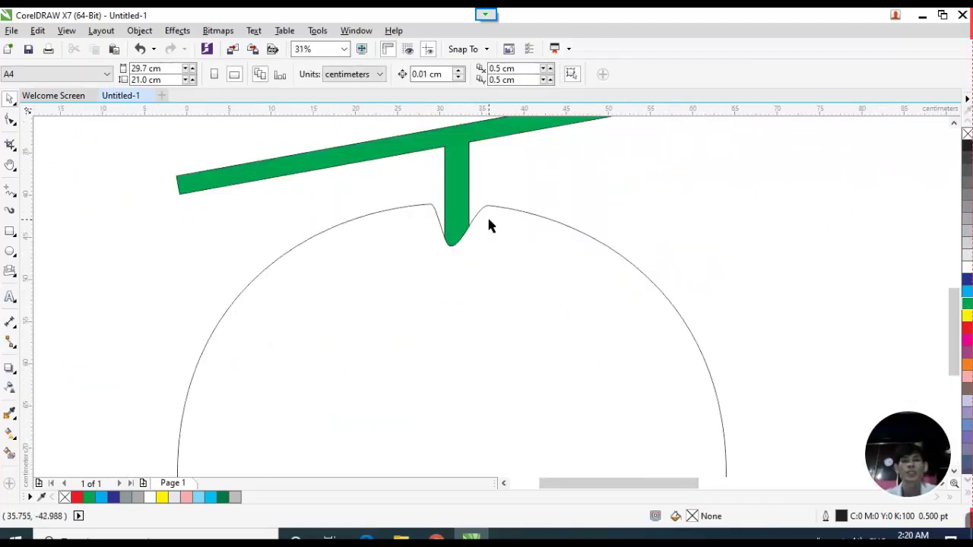
left_click(489, 222)
left_click(11, 121)
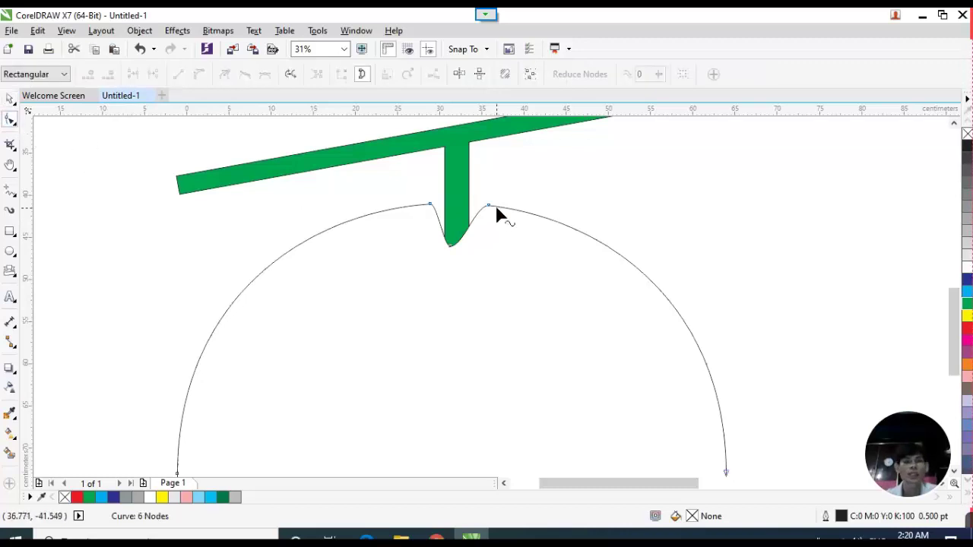
left_click_drag(489, 206, 448, 207)
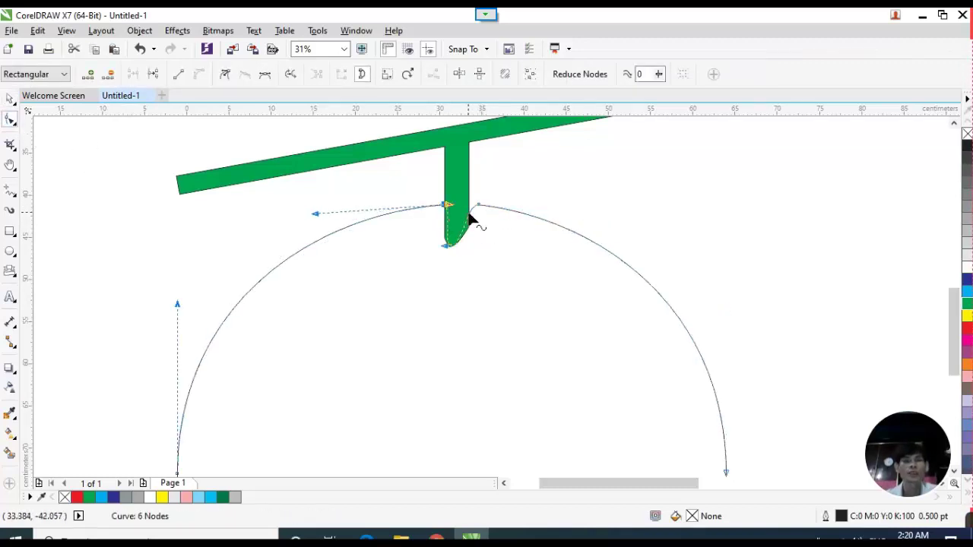
left_click(10, 99)
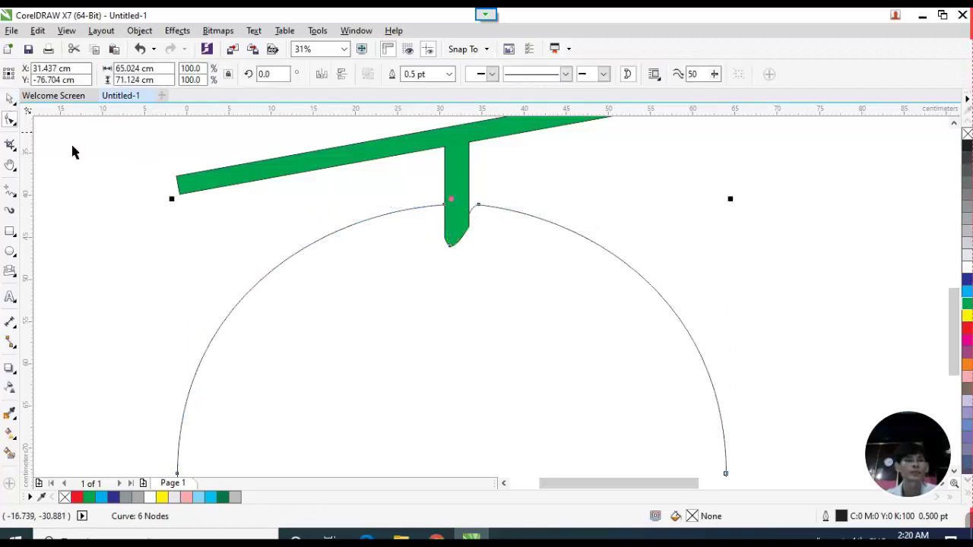
left_click(385, 291)
Fill the fruit shape below the branch with pink.
scroll(477, 272, "down", 3)
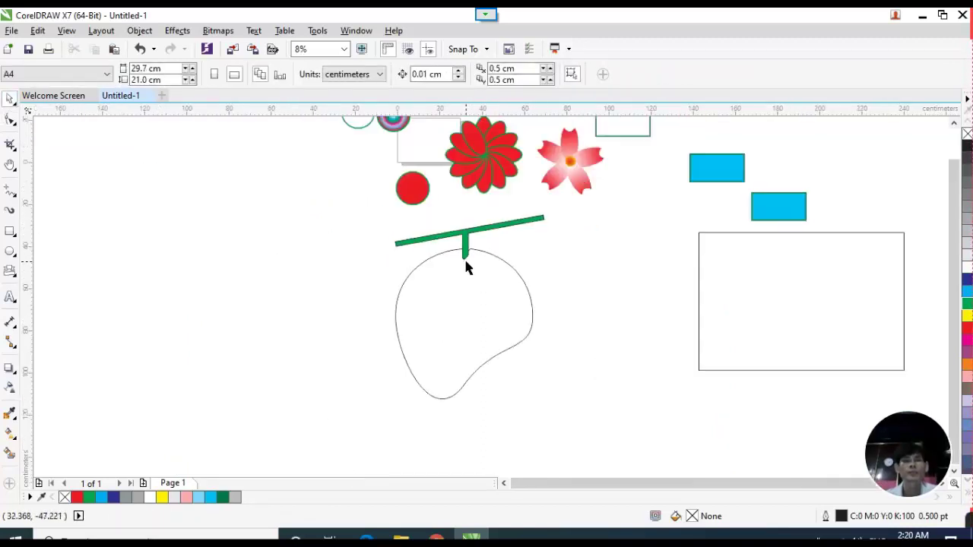
scroll(484, 324, "up", 2)
left_click(579, 304)
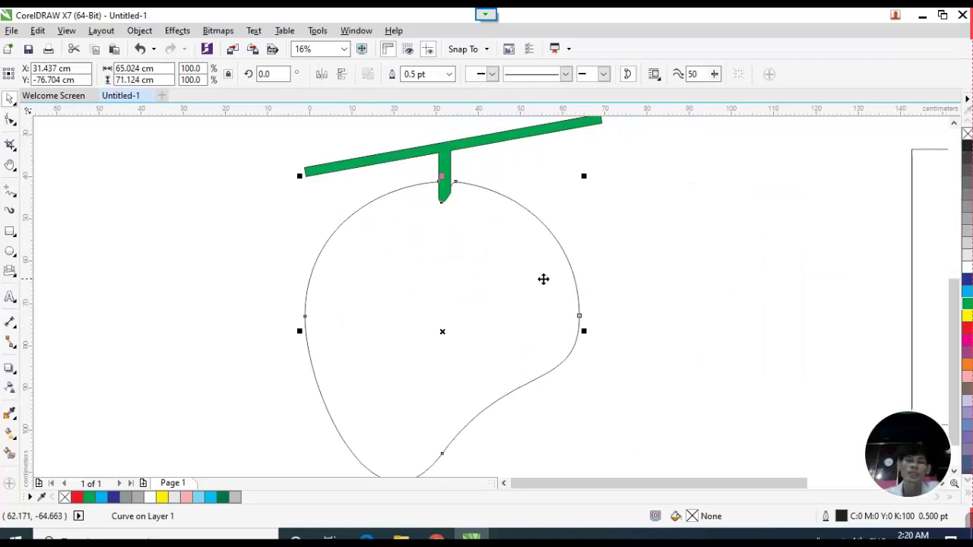
left_click(967, 375)
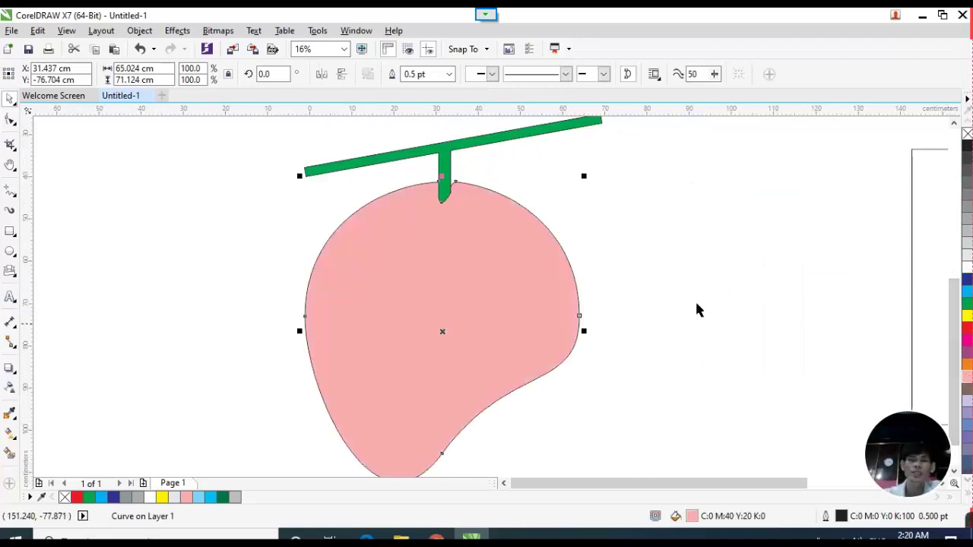
left_click(682, 260)
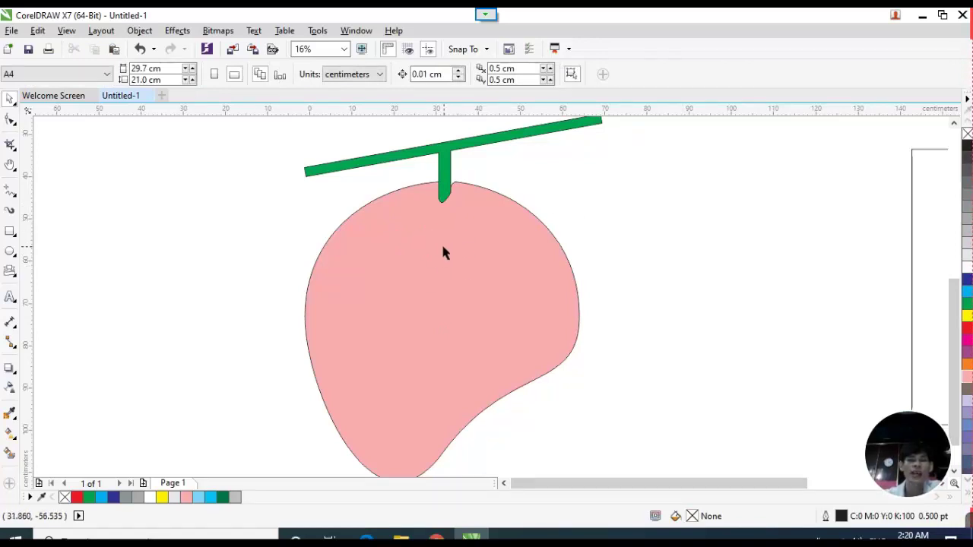
Try yellow and cyan fills on the fruit shape and settle on red.
left_click(494, 281)
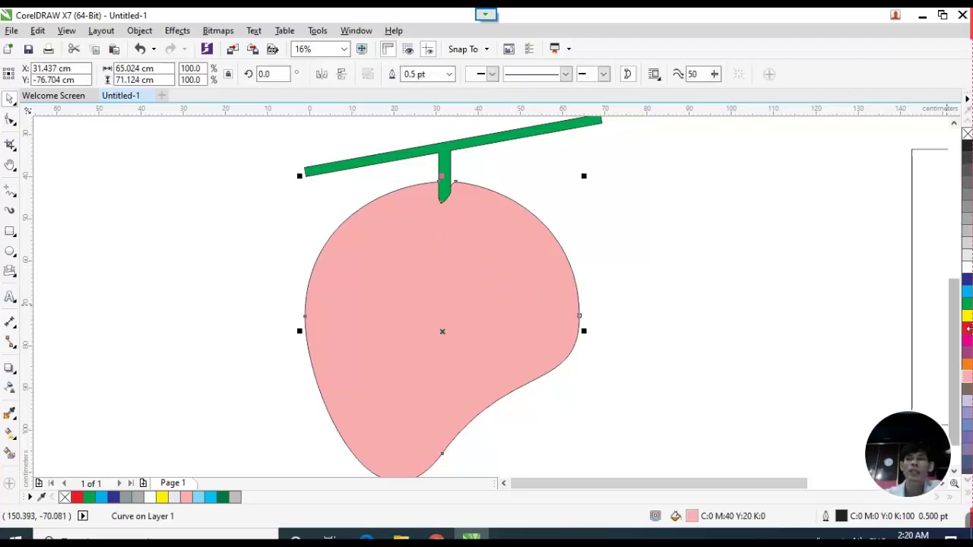
left_click(967, 328)
left_click(967, 314)
left_click(967, 292)
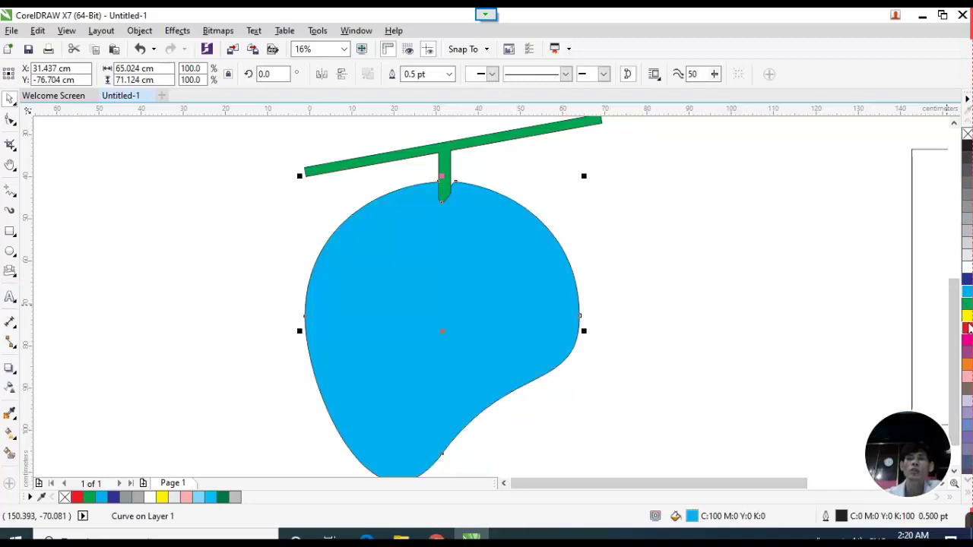
left_click(967, 329)
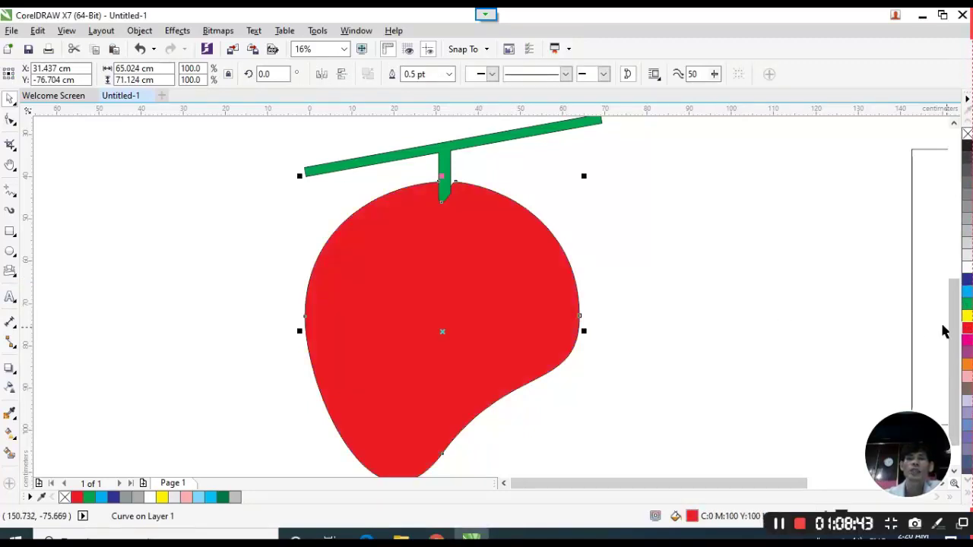
Apply a 2 × 2 mesh fill to the red fruit shape.
left_click(14, 443)
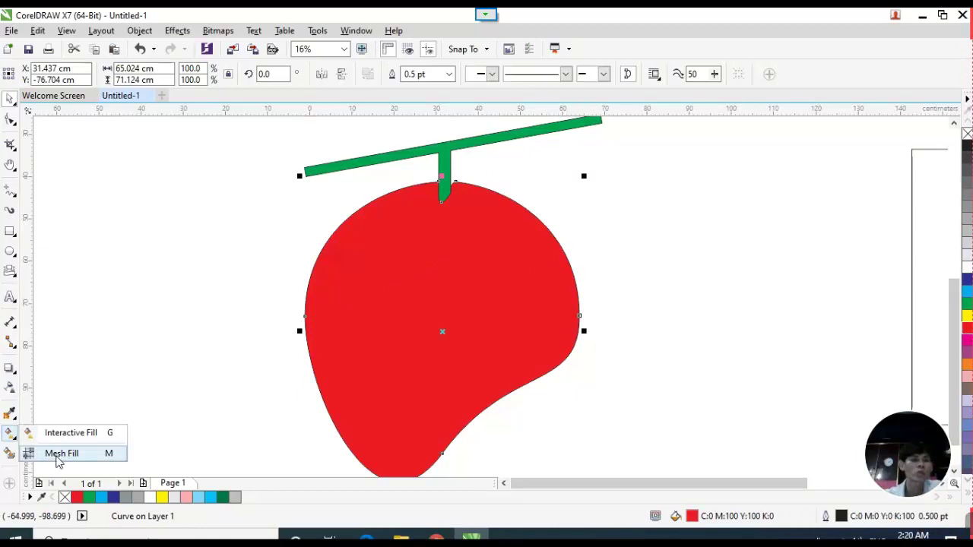
left_click(59, 457)
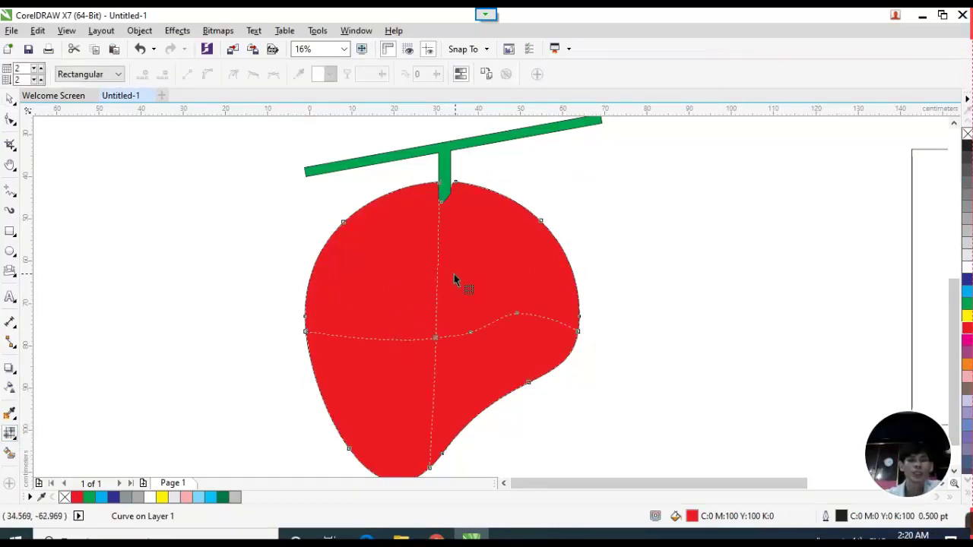
Start a mesh fill on the red fruit with a vertical line just right of its centre and horizontal lines across its upper half.
double_click(486, 332)
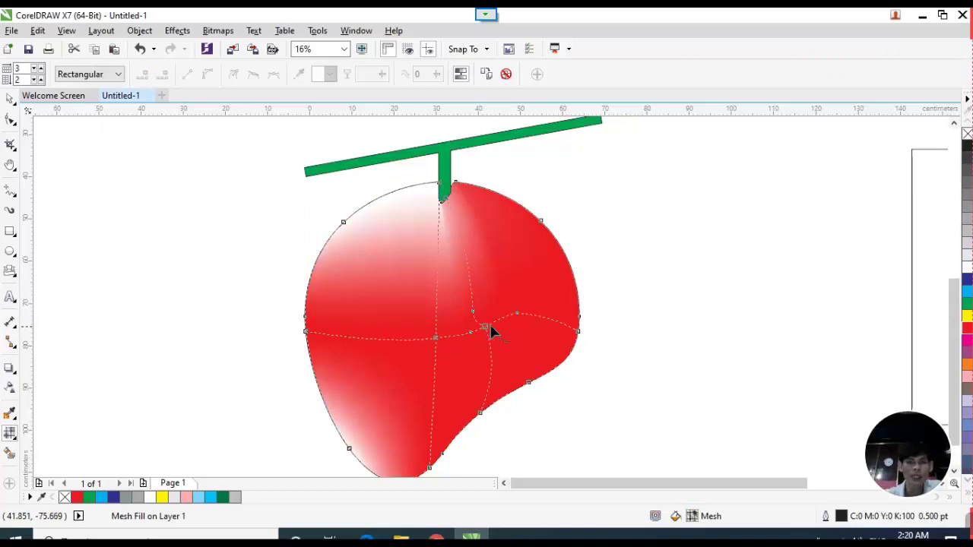
double_click(437, 242)
double_click(470, 281)
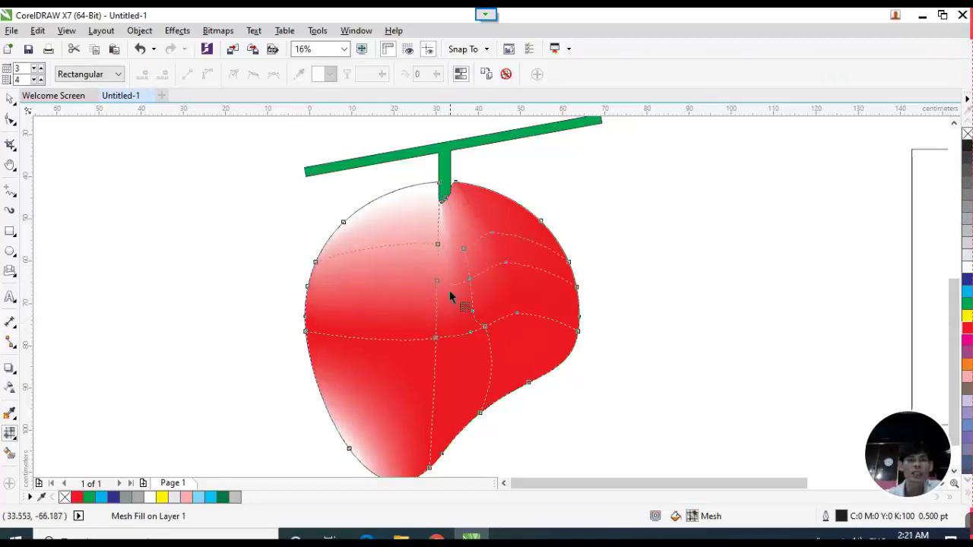
Add four vertical mesh lines through the fruit's left half and three horizontal mesh lines across its lower part.
double_click(364, 341)
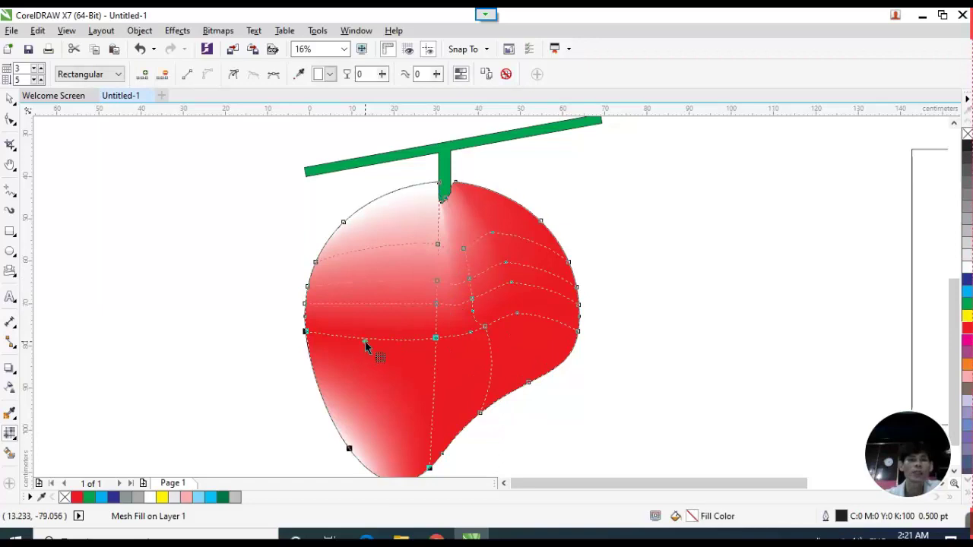
double_click(397, 341)
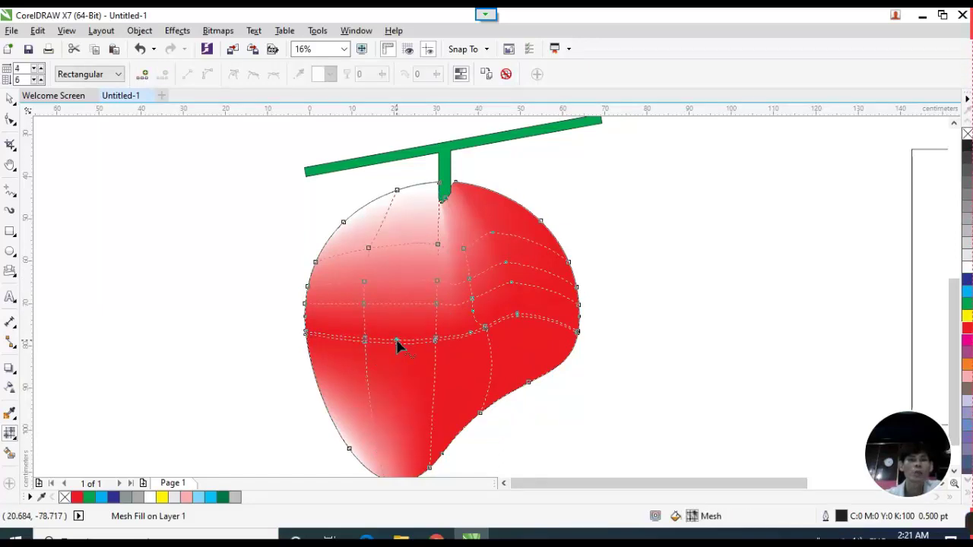
double_click(416, 303)
double_click(341, 303)
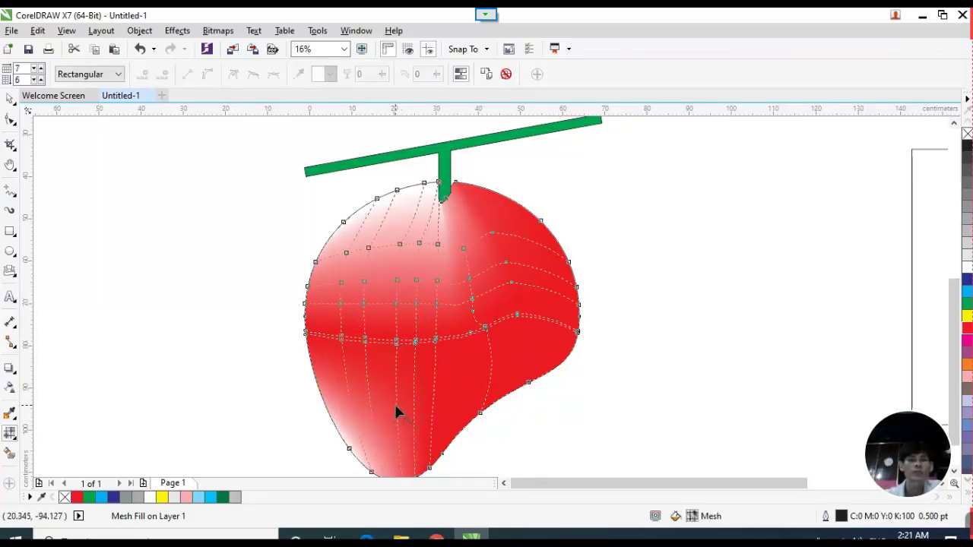
double_click(424, 409)
double_click(434, 375)
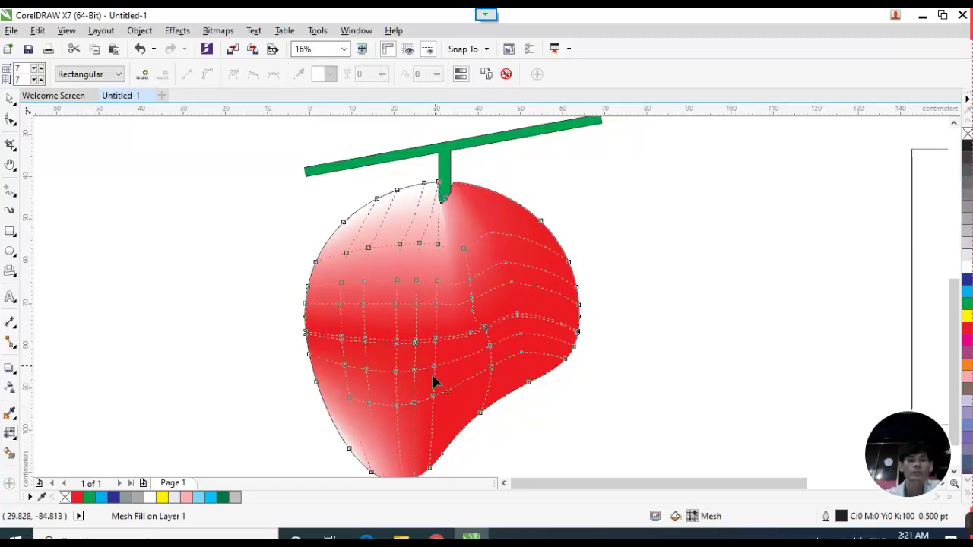
double_click(433, 443)
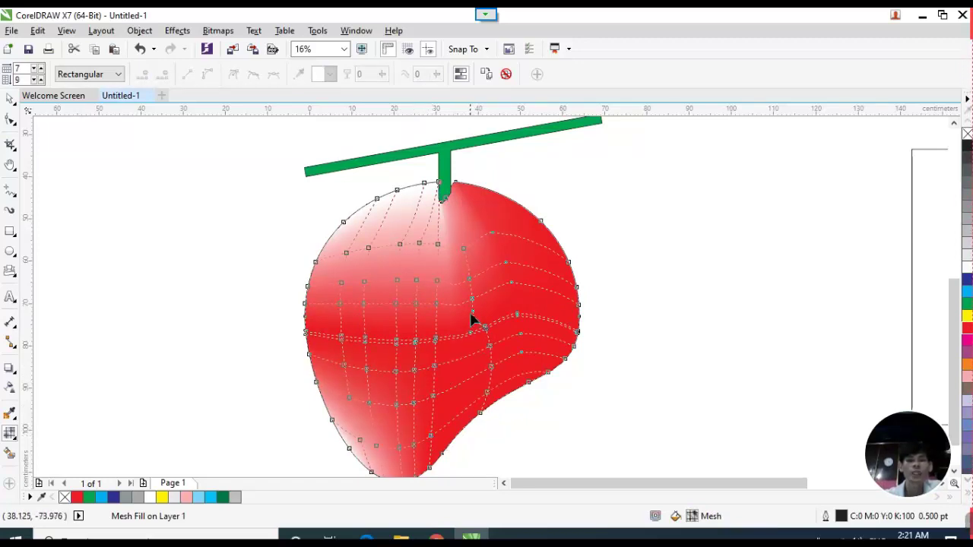
Add three vertical mesh lines through the fruit's right half and one just right of the centre line.
scroll(471, 304, "up", 4)
scroll(532, 285, "down", 2)
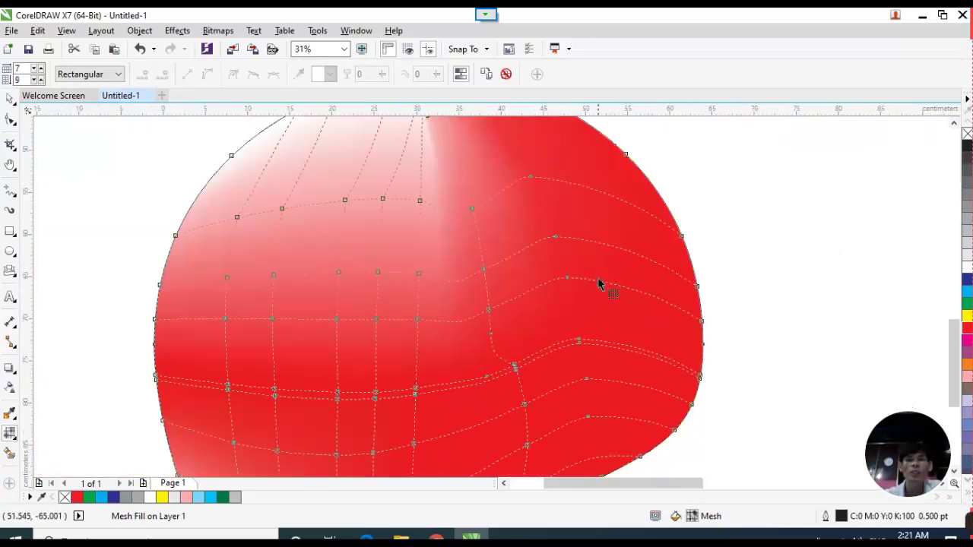
double_click(597, 289)
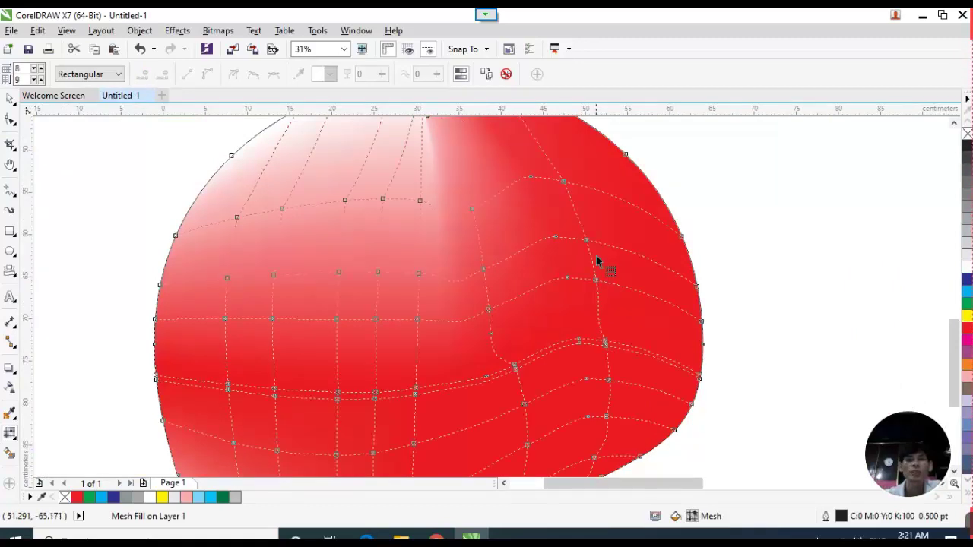
double_click(614, 203)
double_click(515, 183)
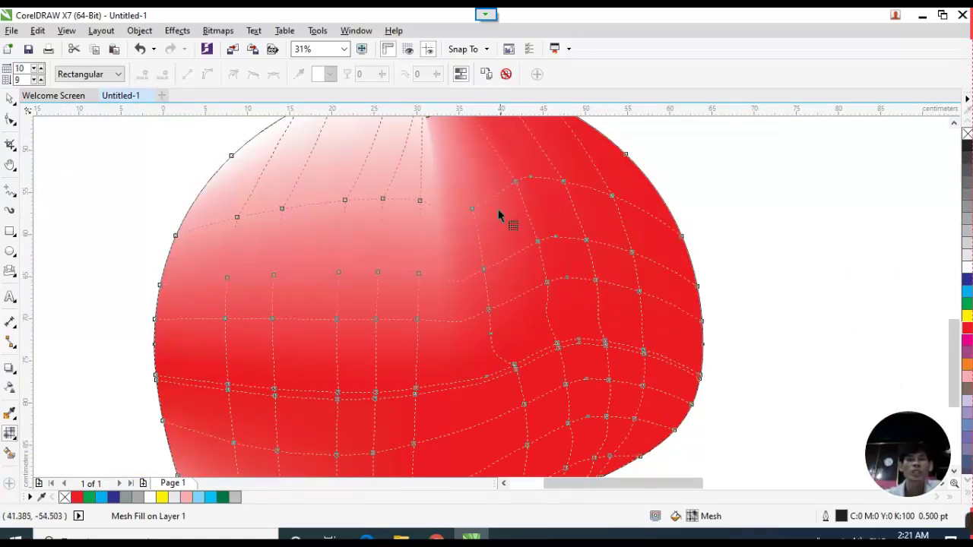
scroll(451, 280, "down", 2)
scroll(453, 282, "up", 2)
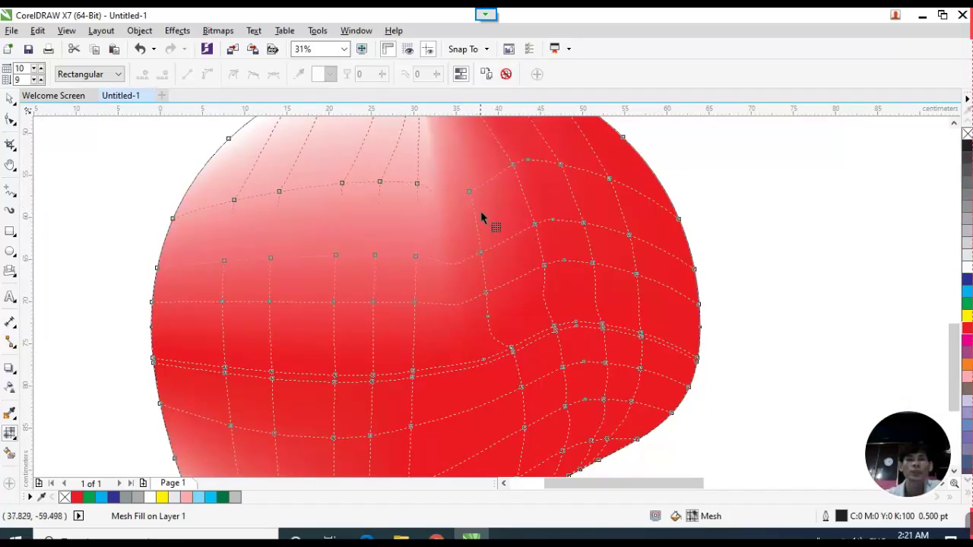
double_click(458, 369)
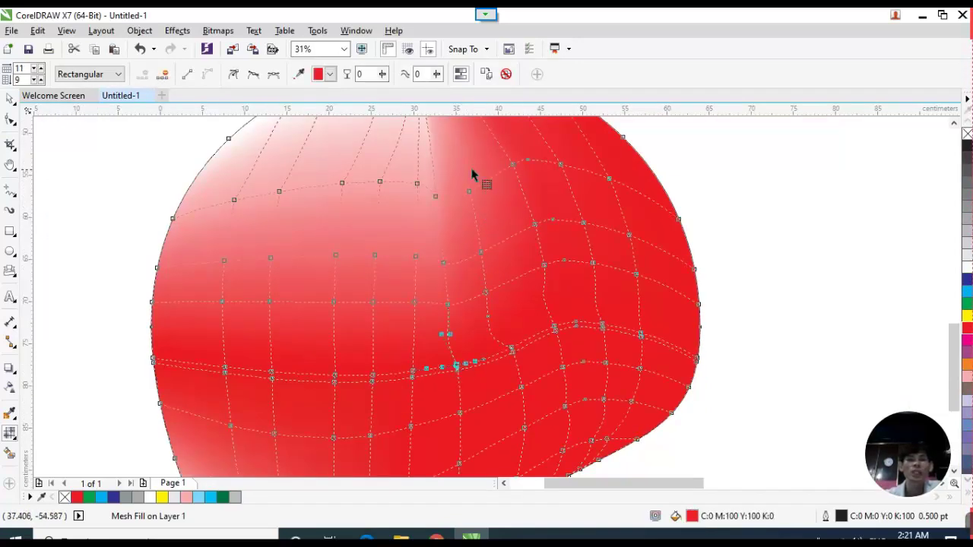
Colour the upper-right mesh nodes red and the nodes around the stem and upper-right edge light pink (C:0 M:40 Y:20 K:0).
left_click_drag(446, 149, 597, 257)
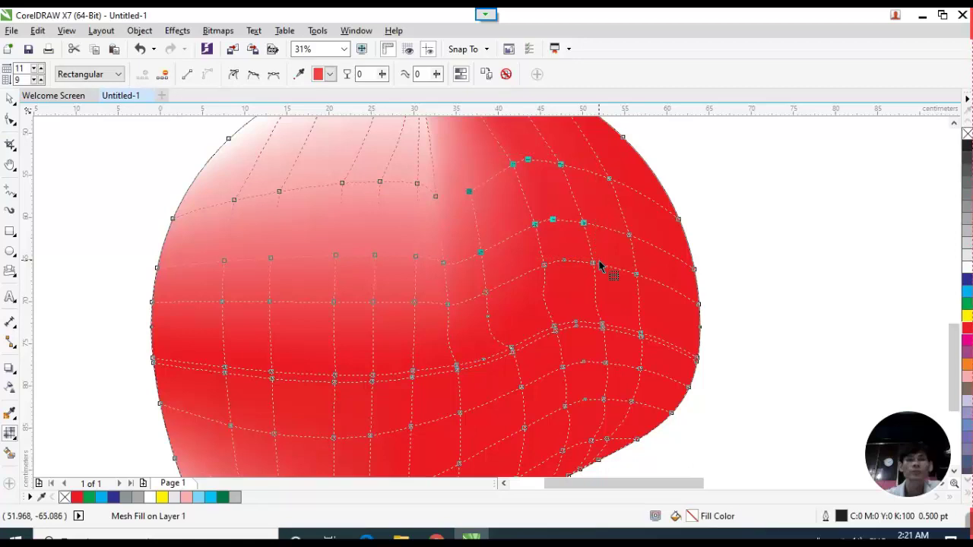
left_click(966, 327)
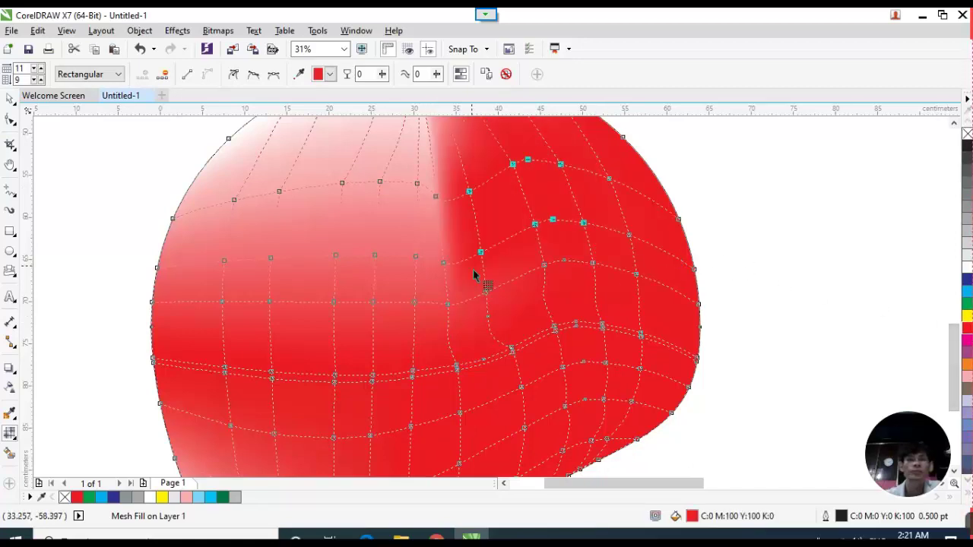
scroll(473, 273, "down", 2)
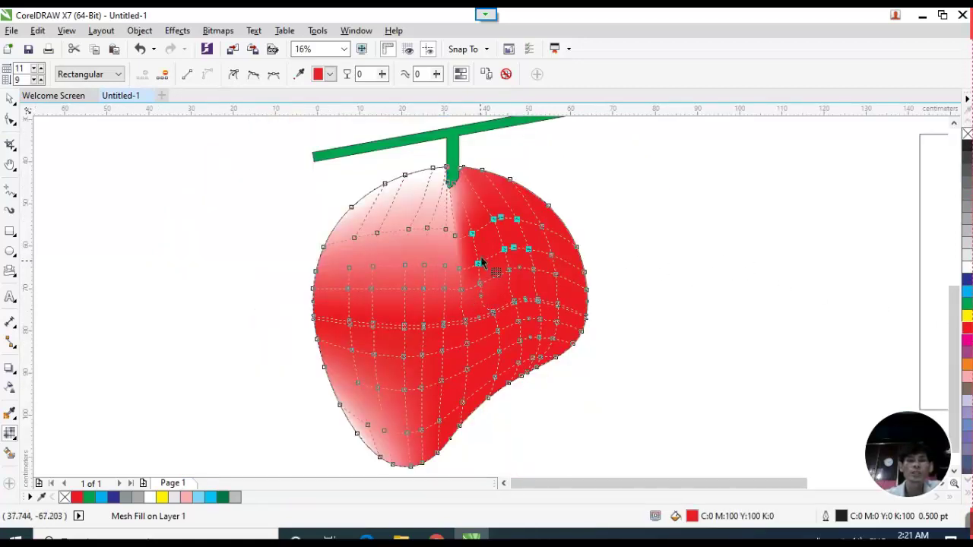
left_click_drag(419, 159, 596, 263)
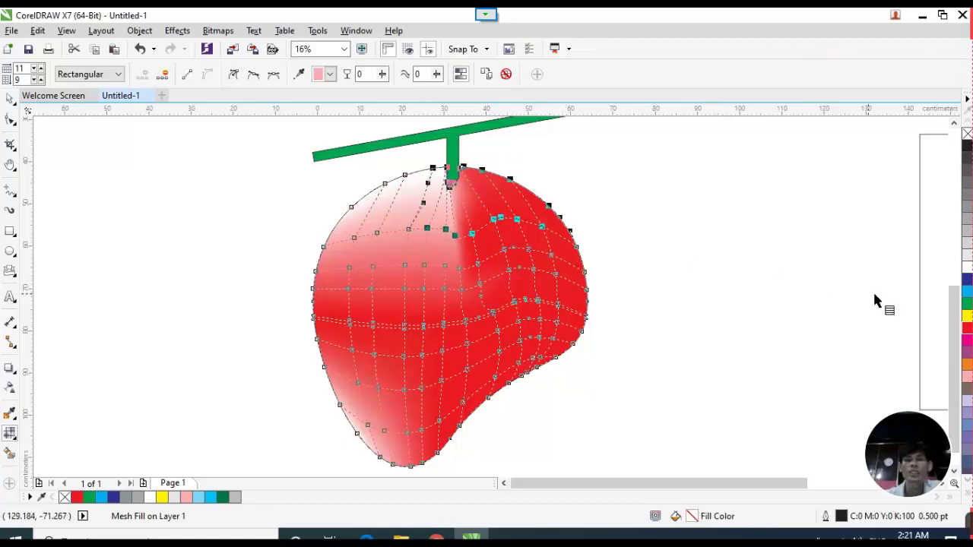
left_click(966, 376)
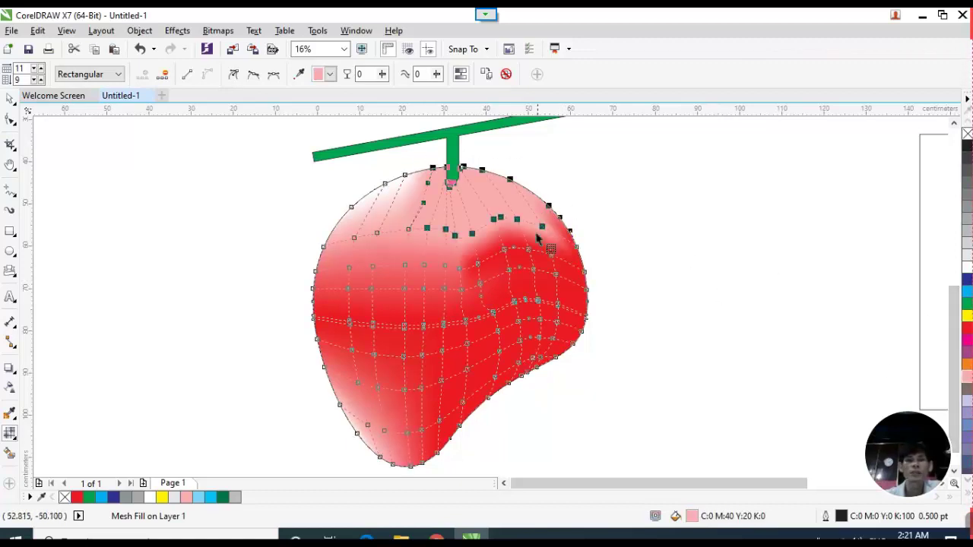
Colour the mesh nodes around the fruit's bottom tip red (C:0 M:100 Y:100 K:0).
left_click_drag(363, 417, 486, 398)
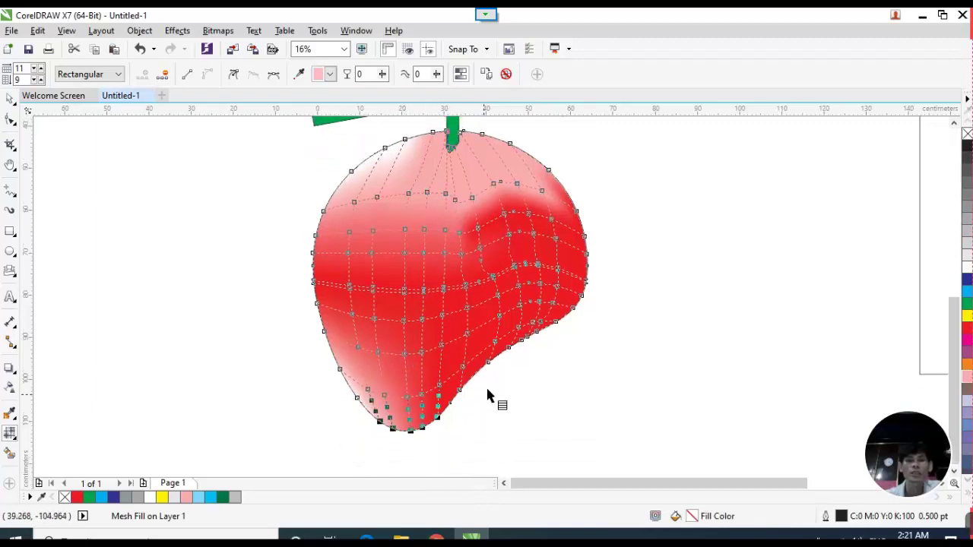
left_click(967, 328)
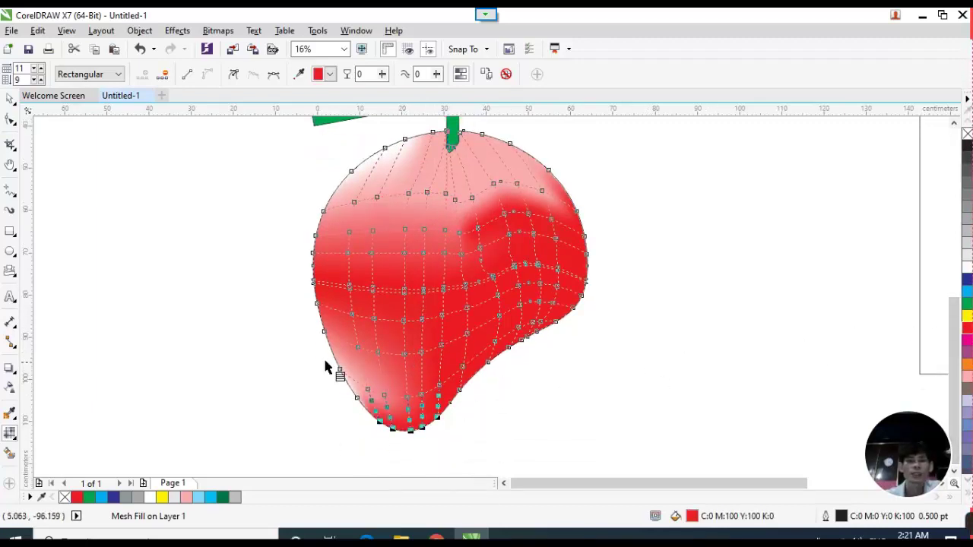
left_click_drag(325, 360, 505, 444)
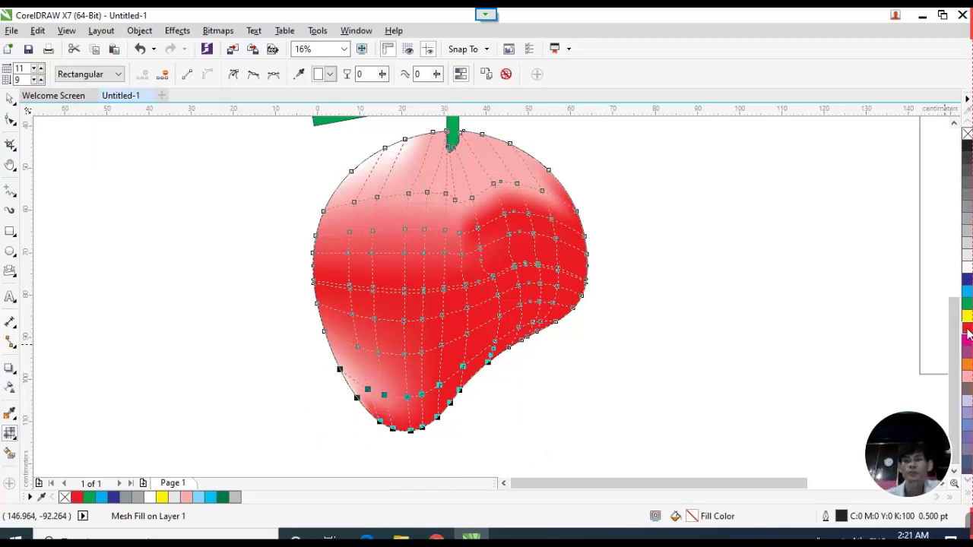
left_click(968, 329)
left_click(648, 351)
Colour the block of mesh nodes just below the upper-right pink area light pink.
scroll(518, 251, "up", 2)
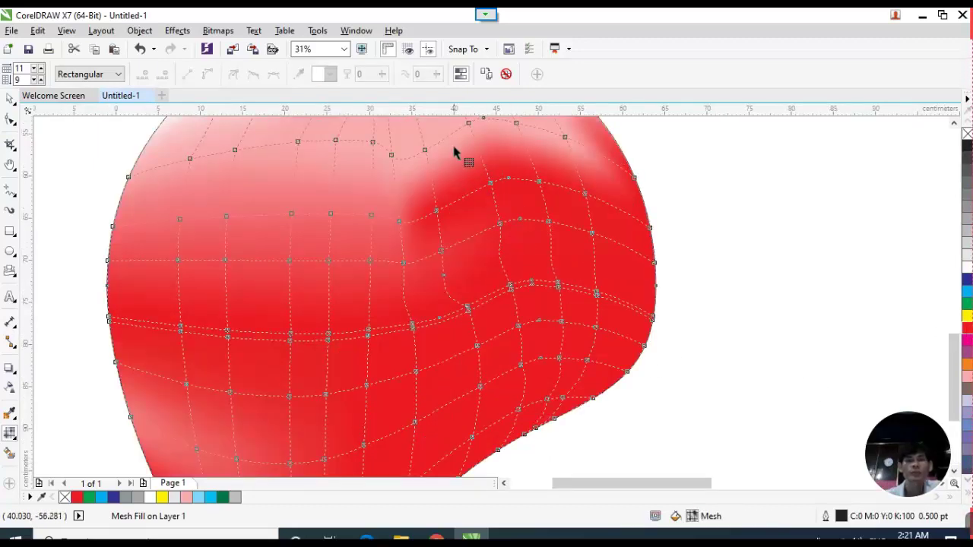
left_click_drag(456, 152, 572, 263)
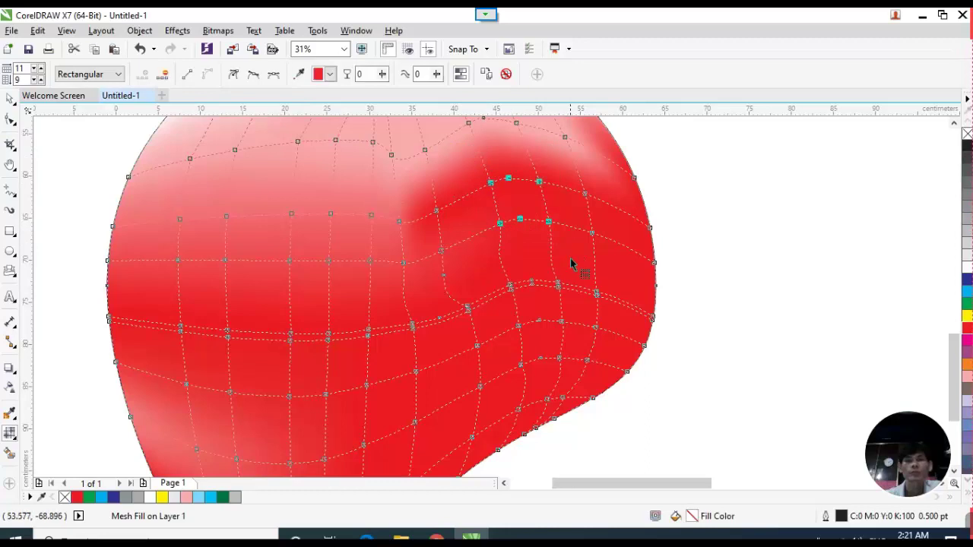
left_click(967, 376)
left_click(760, 242)
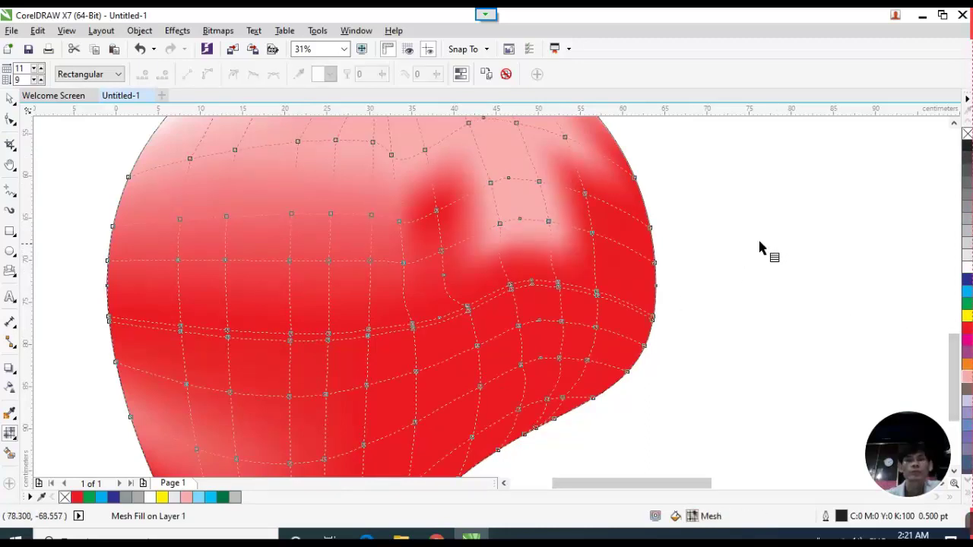
Try yellow on the mesh nodes just left of the new pink patch and undo it.
left_click_drag(448, 250, 463, 235)
key("ctrl+z")
left_click_drag(365, 156, 482, 248)
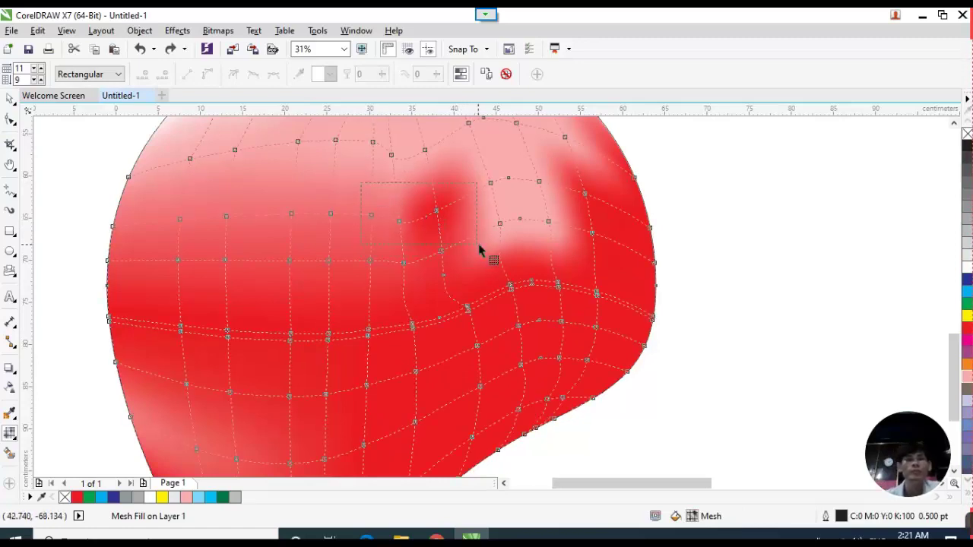
left_click(966, 316)
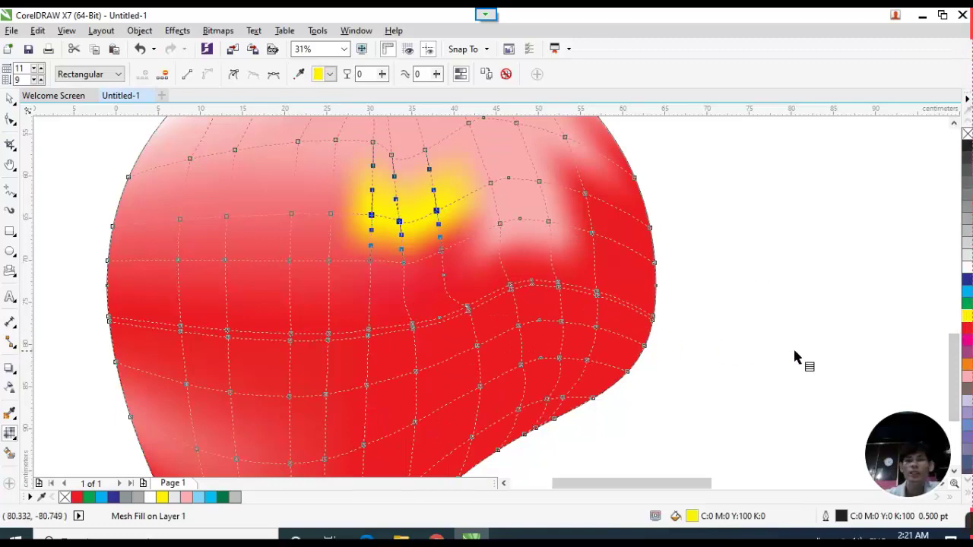
key("ctrl+z")
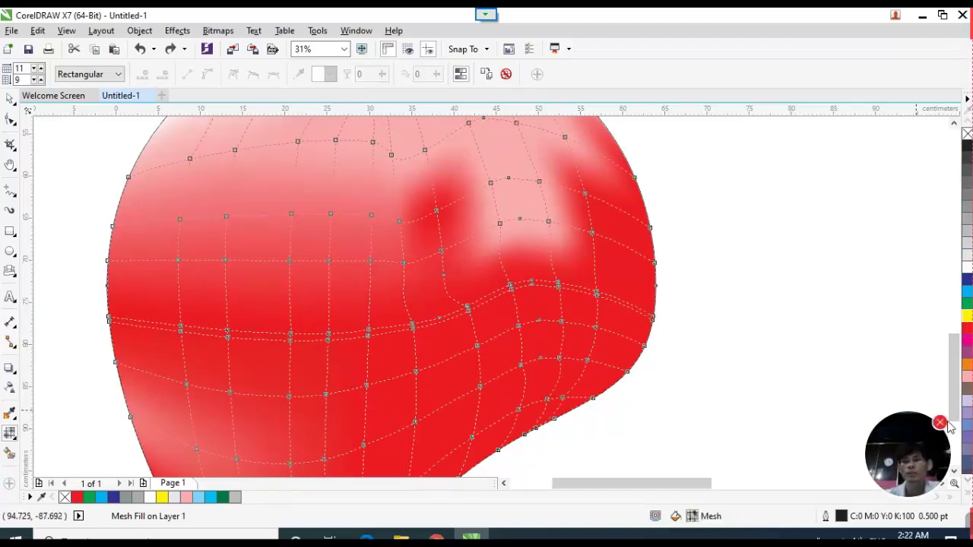
Try blue (C:60 M:40 Y:0 K:0) on the mesh nodes left of the pink patch and undo it.
left_click_drag(443, 242, 449, 245)
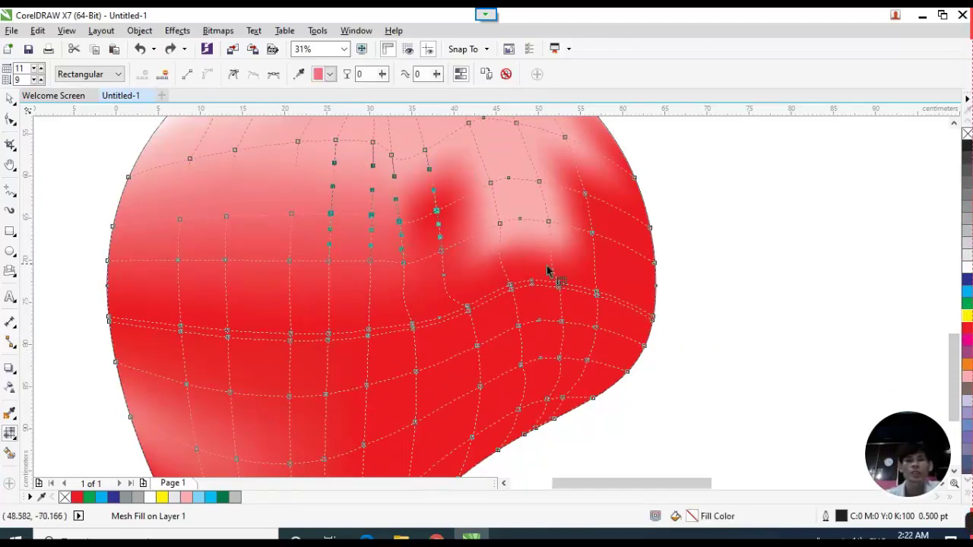
left_click(967, 430)
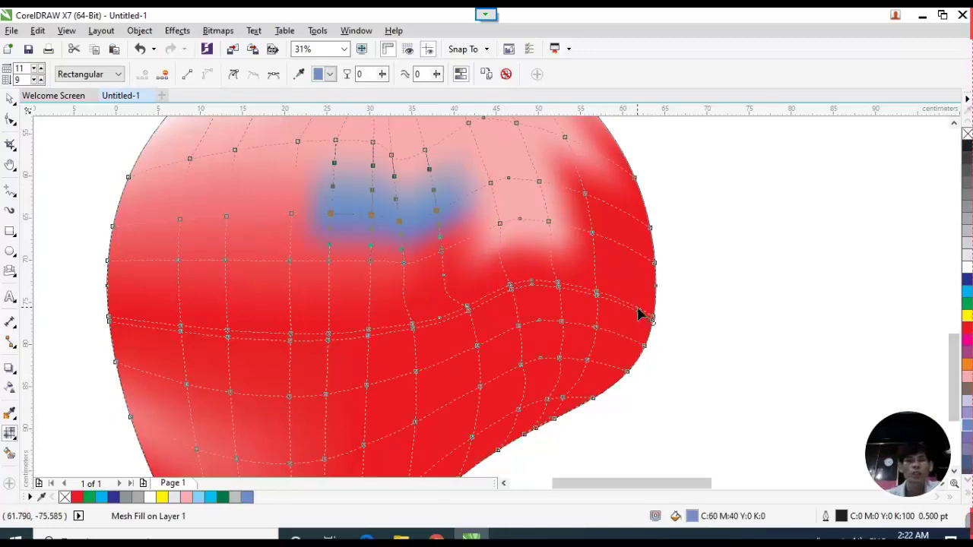
key("ctrl+z")
View the fruit without its mesh grid, reselect it and return to editing it with the Mesh Fill tool.
scroll(571, 342, "down", 2)
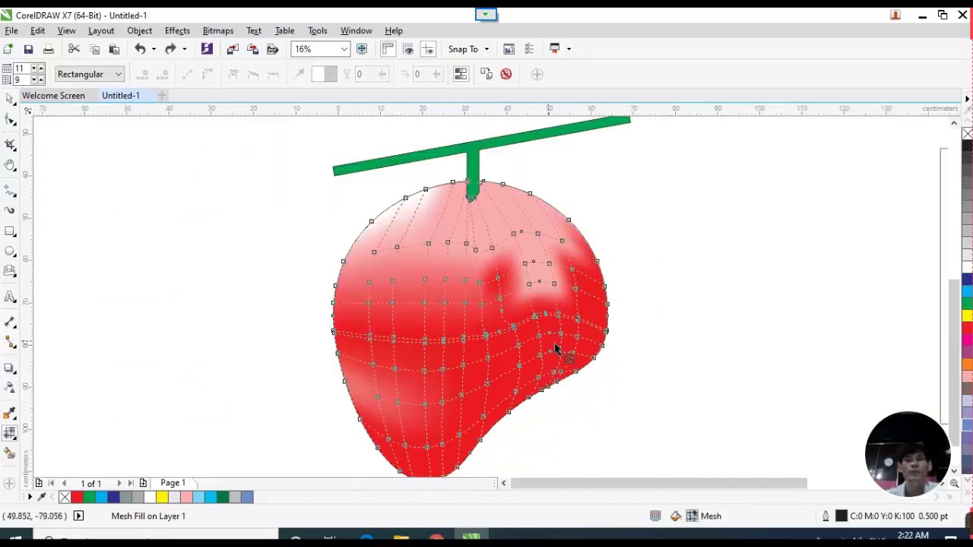
left_click(14, 102)
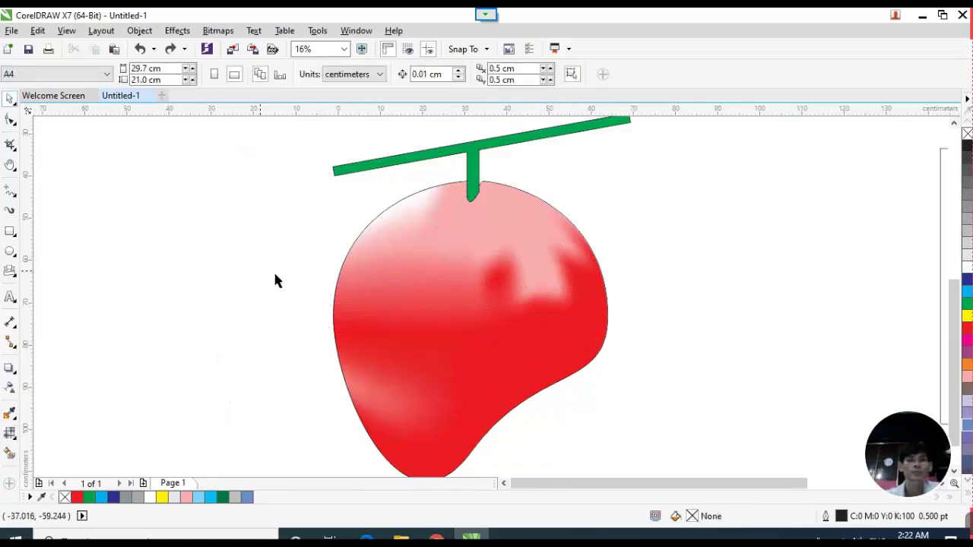
left_click(506, 385)
key("d")
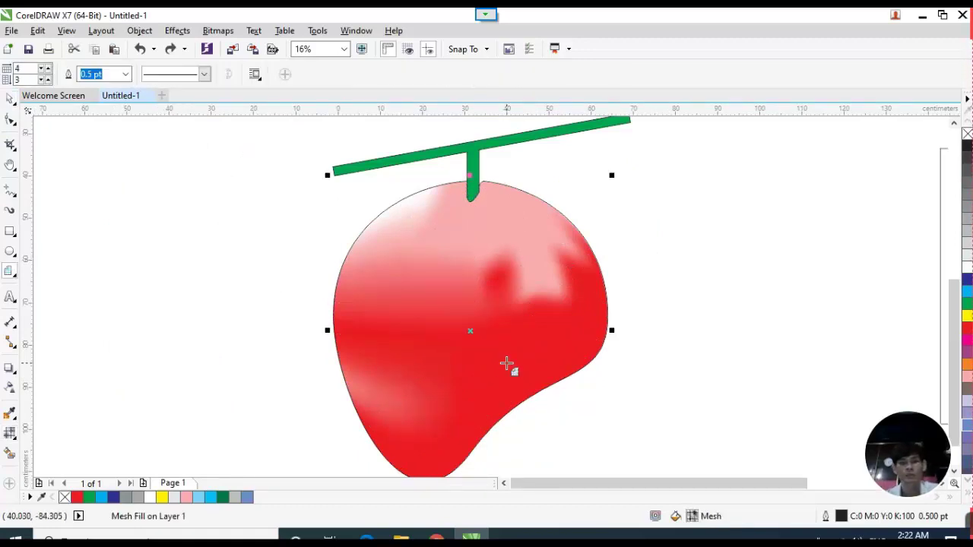
key("g")
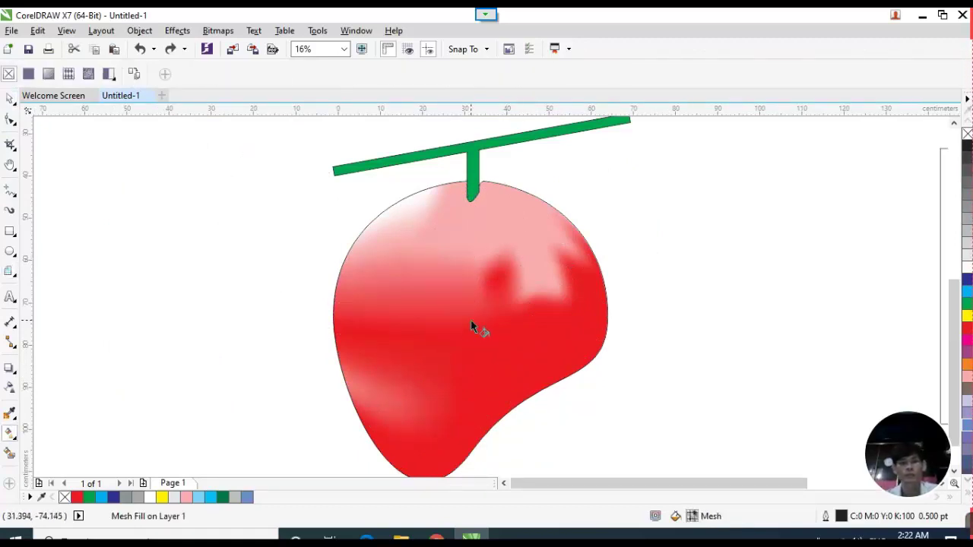
left_click(10, 434)
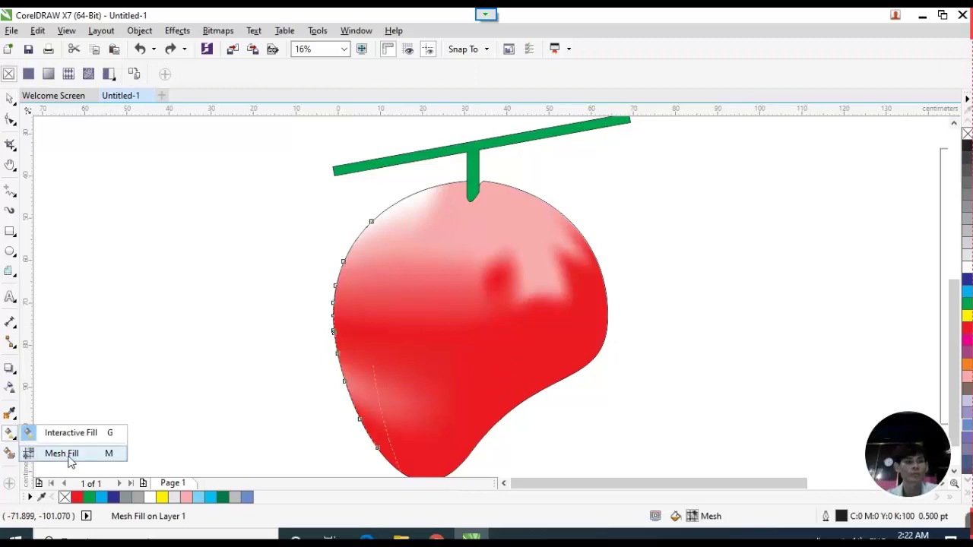
left_click(68, 456)
Colour the mesh nodes across the fruit's lower-middle and right side light pink (C:0 M:40 Y:20 K:0) and check the fruit without its mesh grid.
scroll(524, 368, "up", 2)
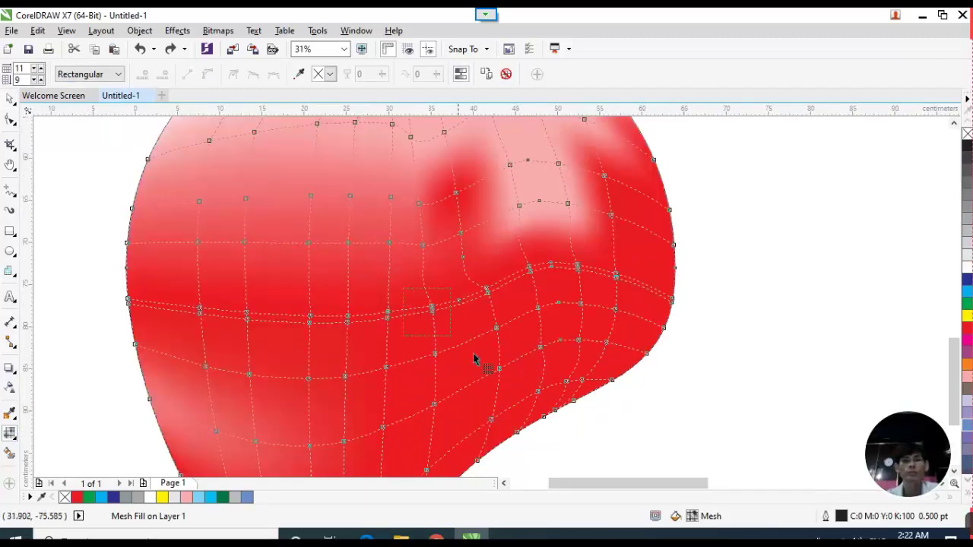
left_click_drag(473, 359, 543, 418)
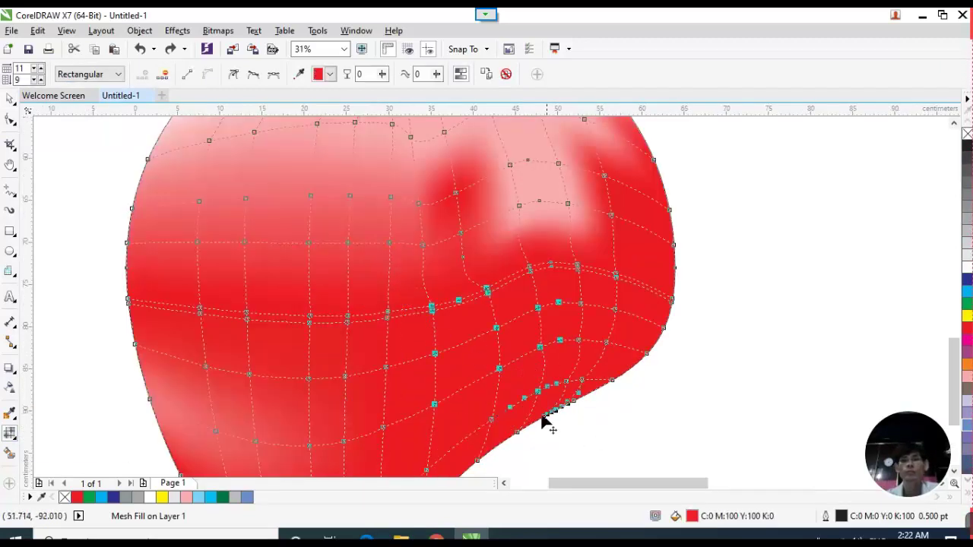
left_click(965, 378)
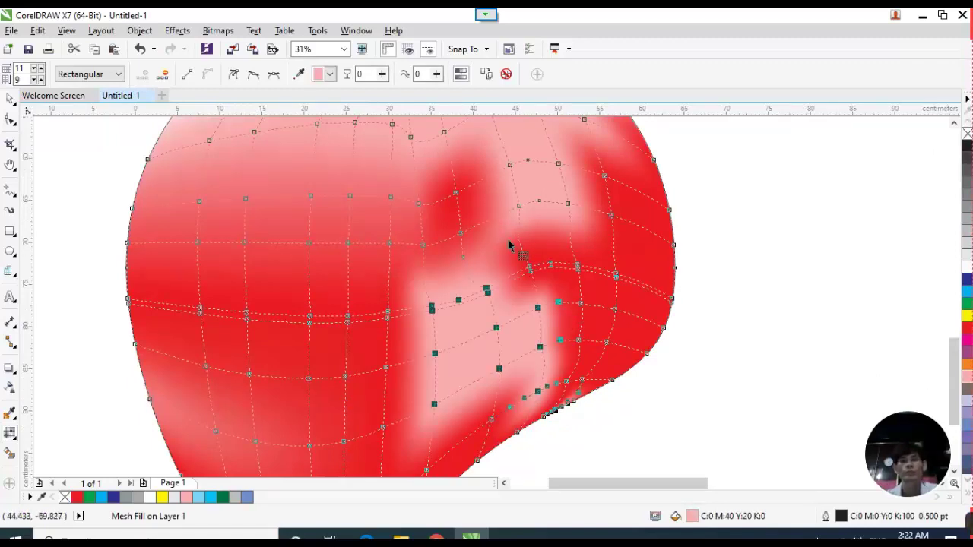
left_click_drag(519, 218, 713, 362)
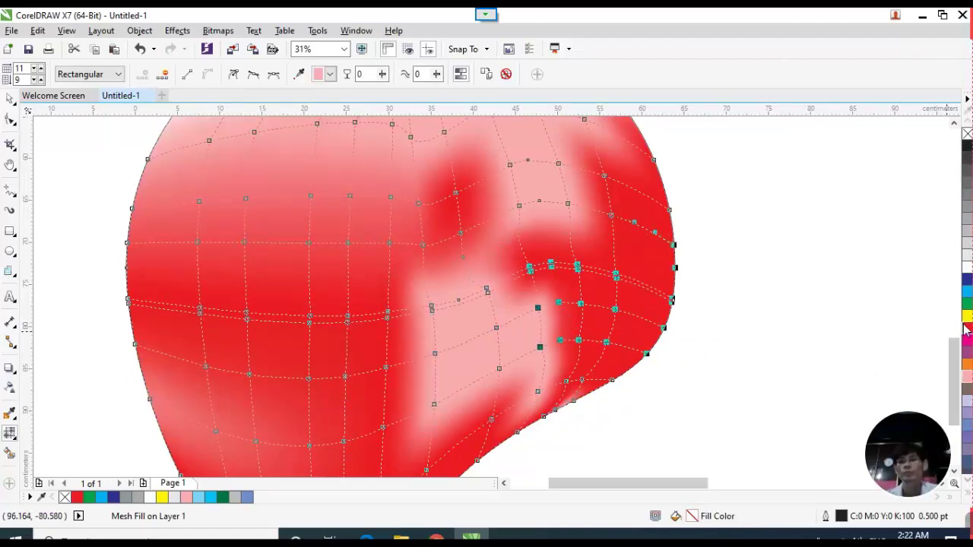
left_click(967, 380)
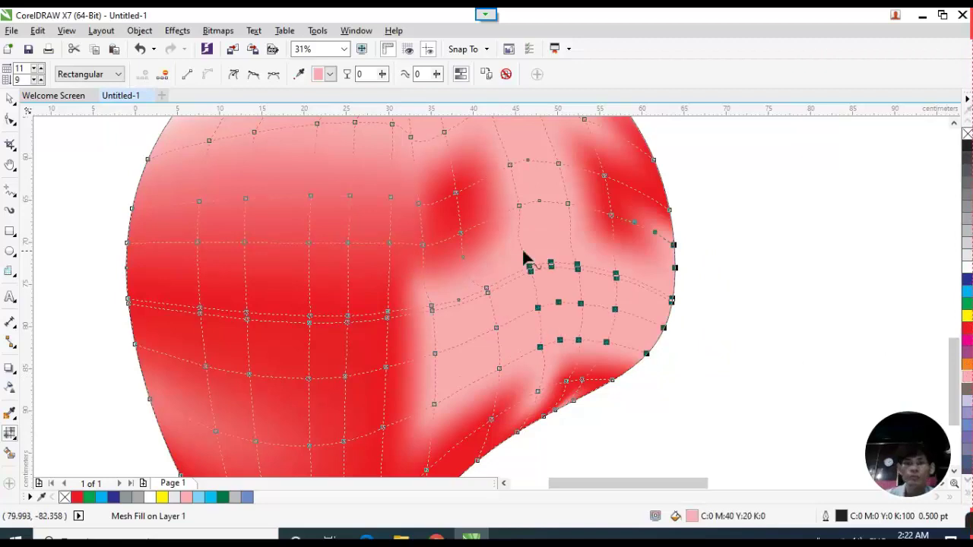
left_click(10, 99)
scroll(486, 280, "down", 2)
scroll(452, 258, "up", 1)
scroll(452, 259, "down", 1)
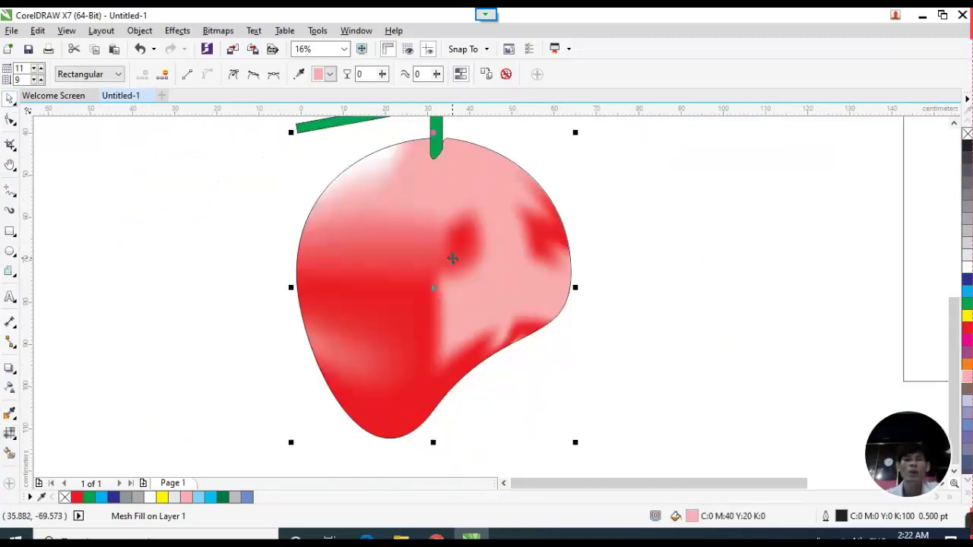
Reopen the fruit's mesh fill and colour the mesh nodes along its lower-right edge red.
left_click(435, 254)
key("g")
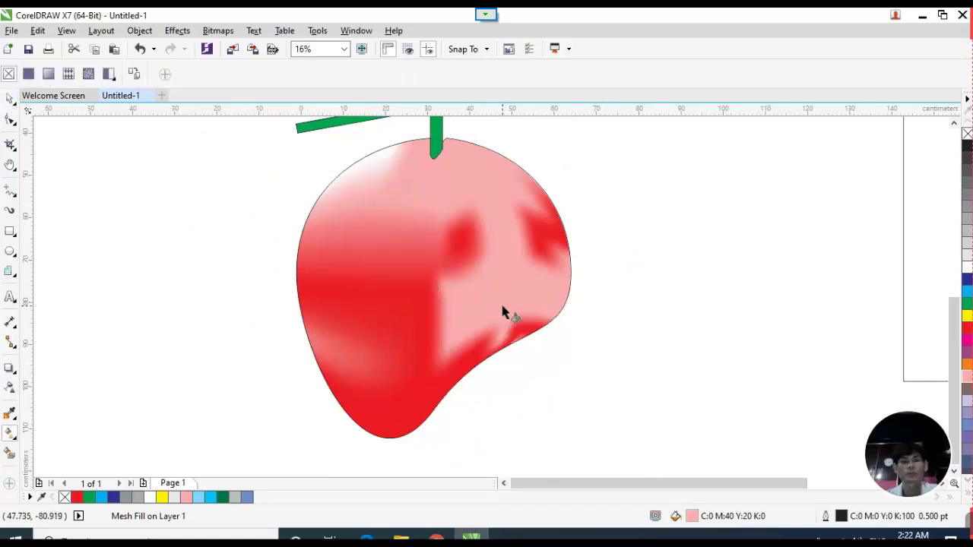
left_click(14, 441)
left_click(30, 451)
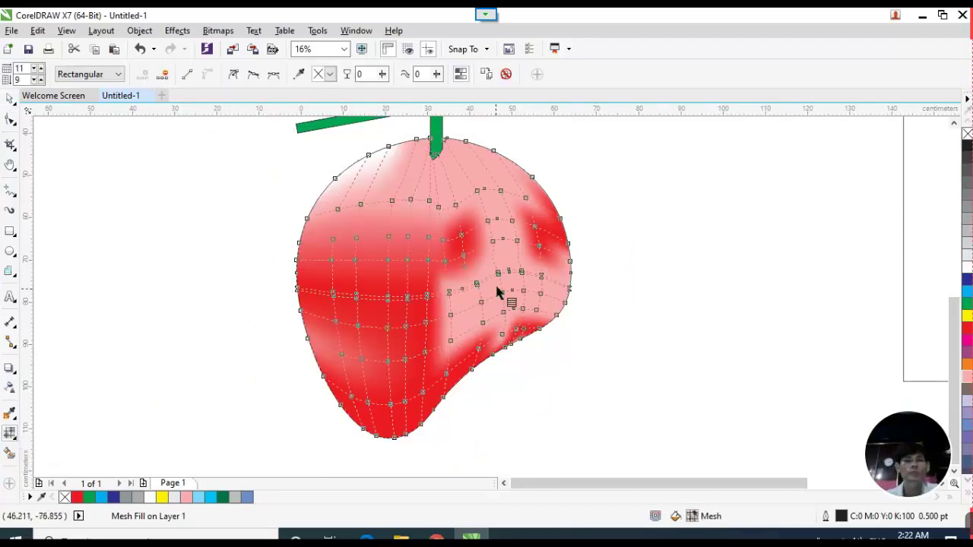
scroll(498, 292, "up", 2)
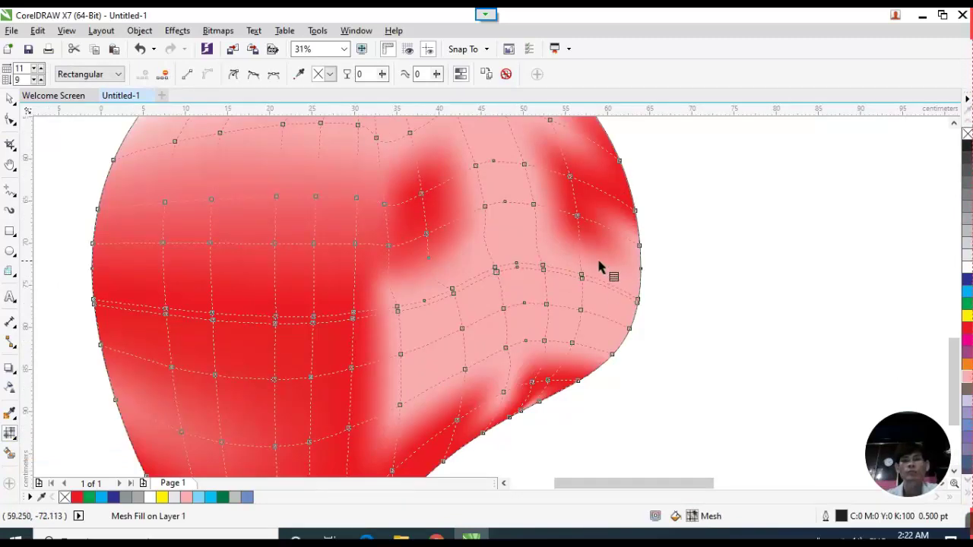
left_click_drag(598, 262, 629, 411)
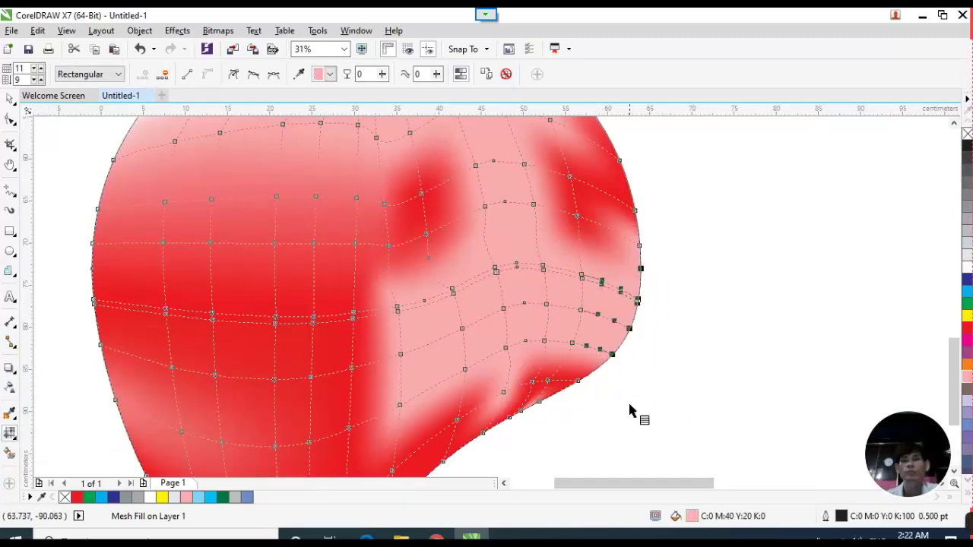
left_click(967, 328)
left_click(669, 236)
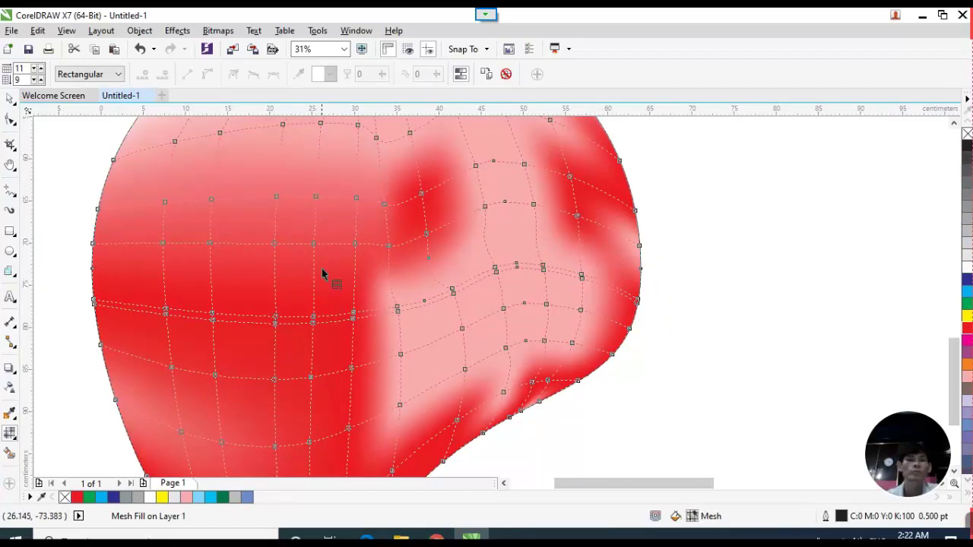
Colour the mesh nodes left of the fruit's centre and those near its lower-left edge orange (C:0 M:60 Y:100 K:0).
left_click_drag(259, 206, 374, 300)
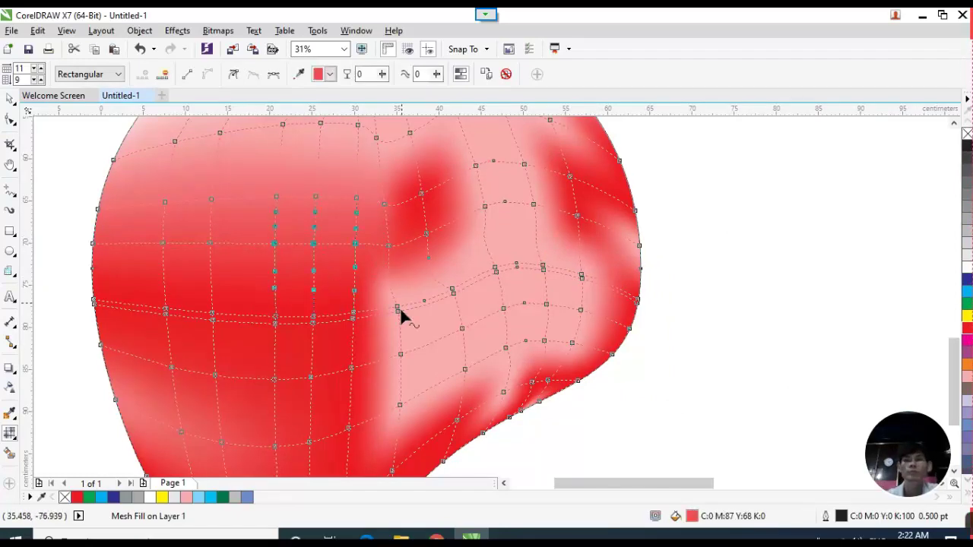
left_click(967, 366)
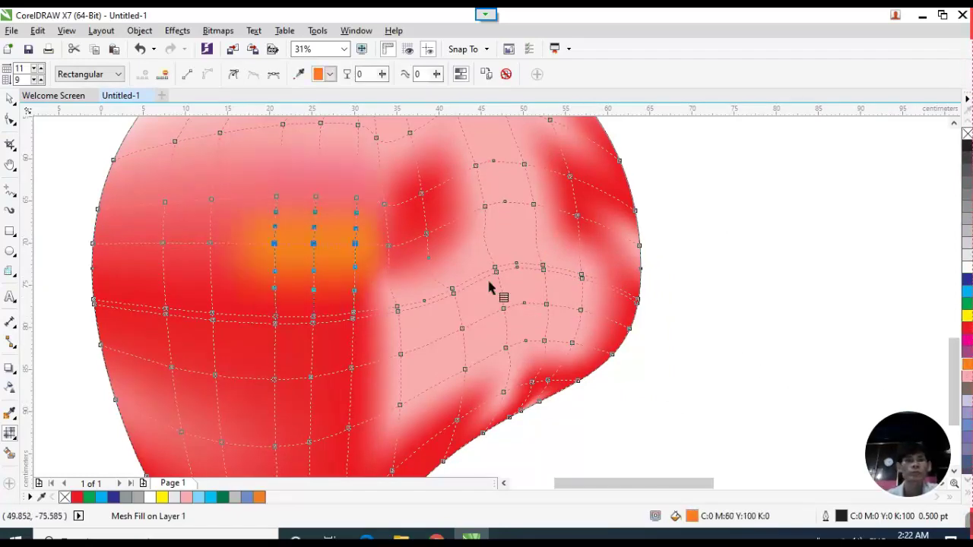
left_click_drag(280, 368, 327, 357)
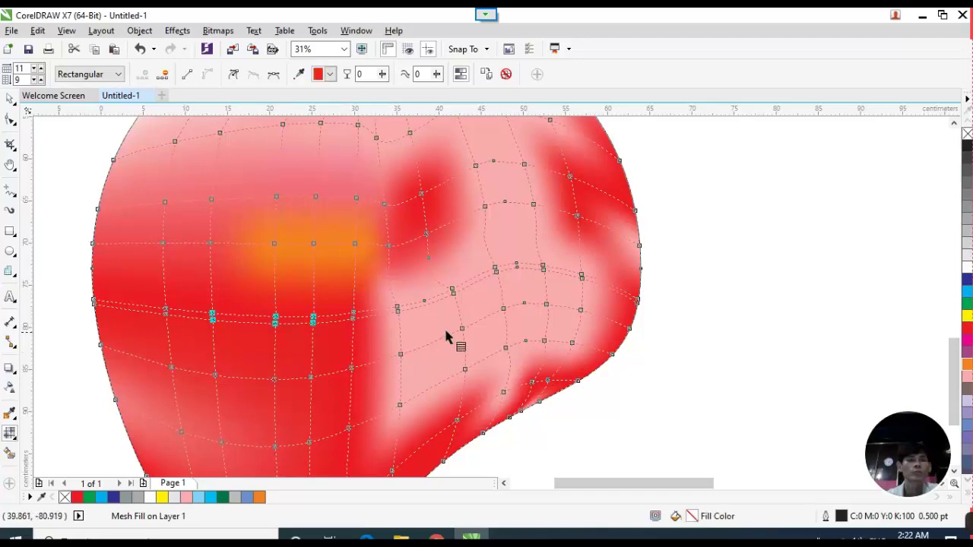
left_click_drag(156, 327, 228, 425)
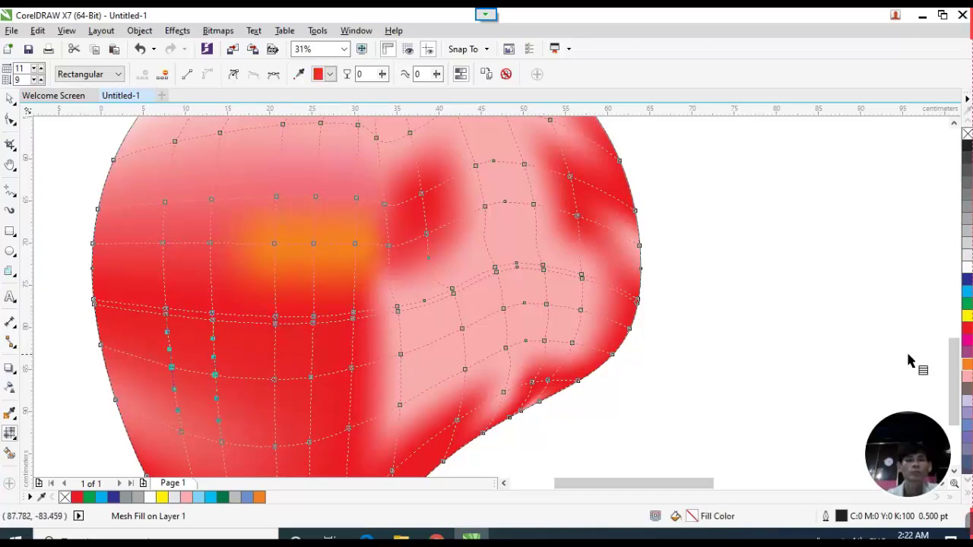
left_click(967, 367)
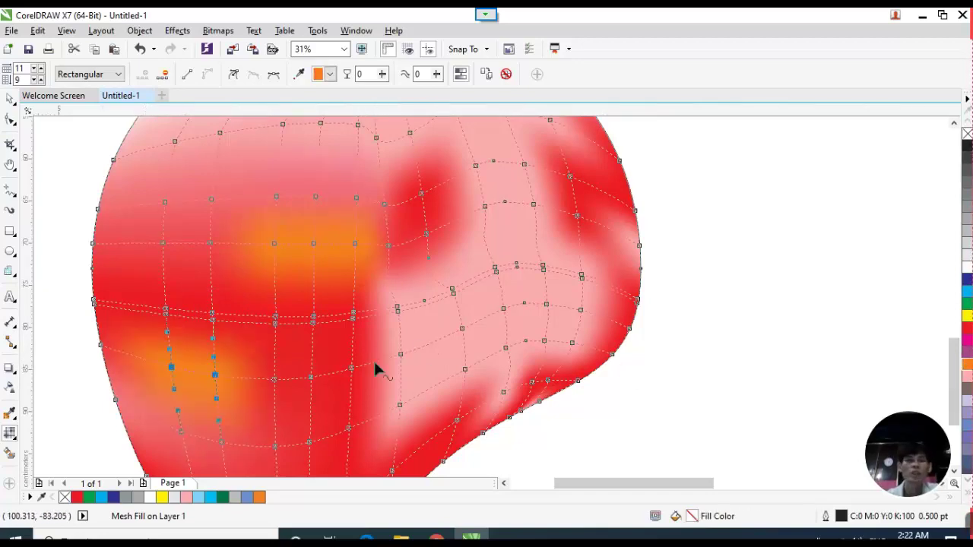
left_click(10, 99)
scroll(364, 289, "down", 2)
scroll(365, 289, "down", 2)
key("Escape")
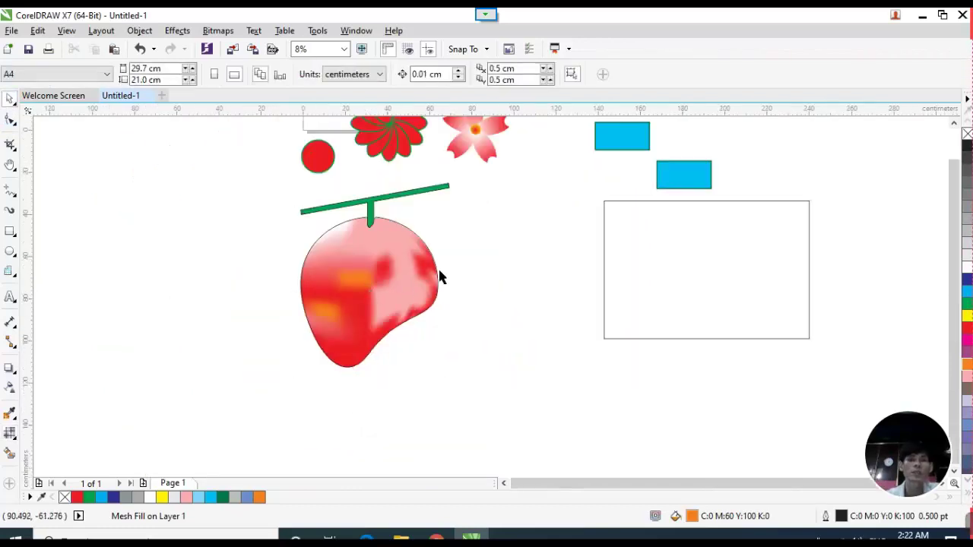
Remove the outline from the fruit, deselect it and view the result at different zoom levels.
scroll(405, 291, "up", 2)
double_click(404, 289)
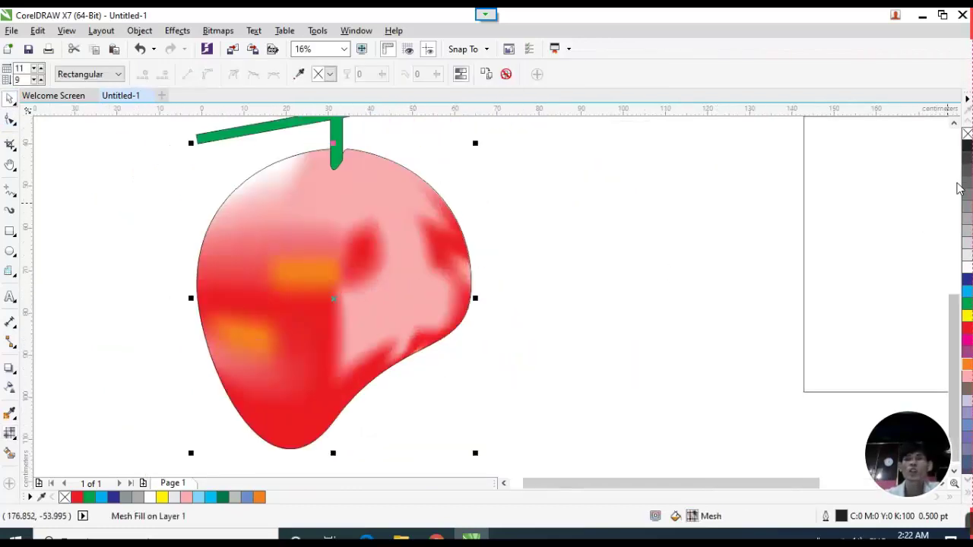
left_click(643, 256)
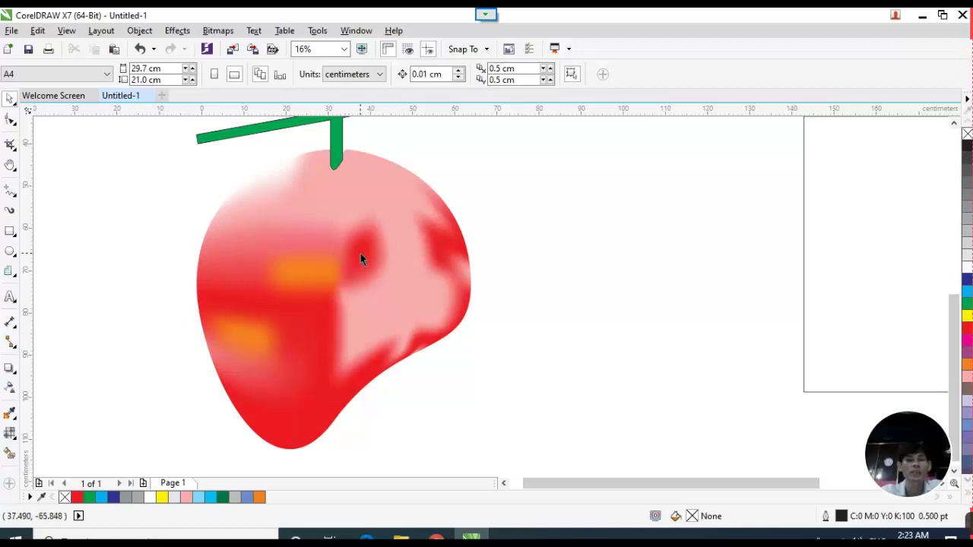
scroll(418, 300, "down", 2)
scroll(378, 243, "up", 2)
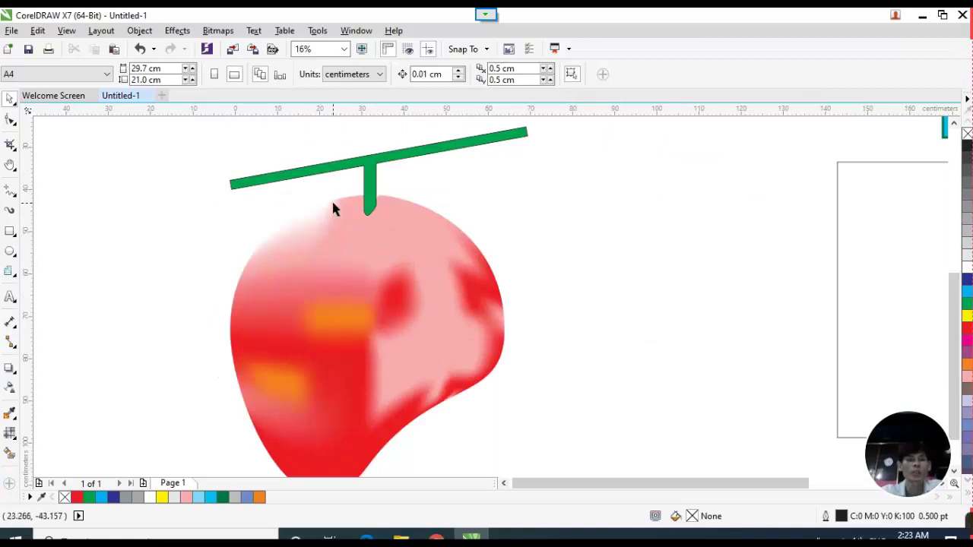
scroll(412, 245, "down", 1)
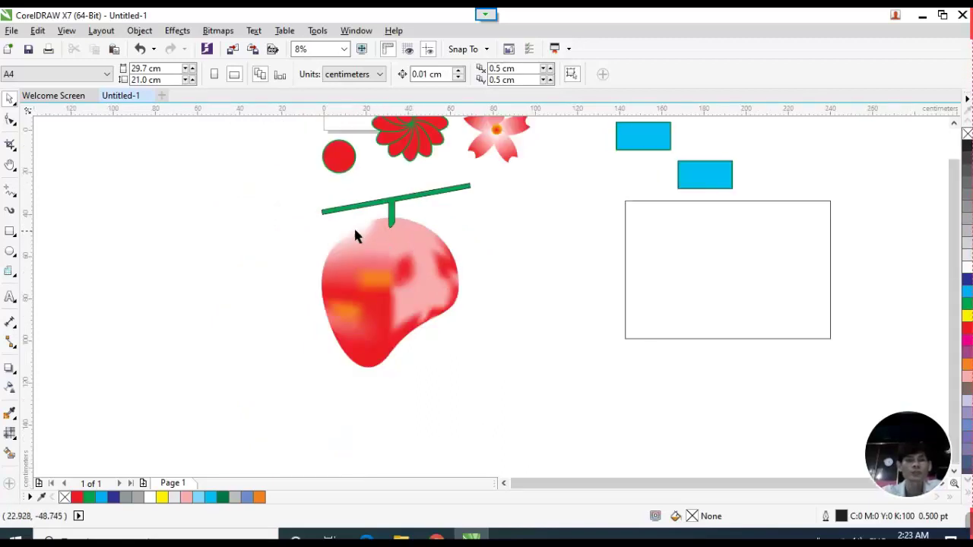
scroll(562, 152, "up", 2)
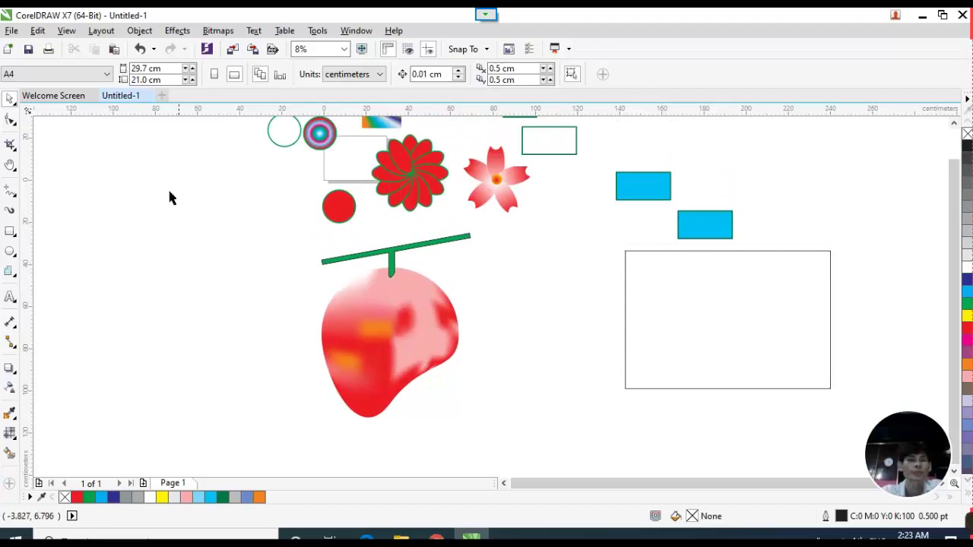
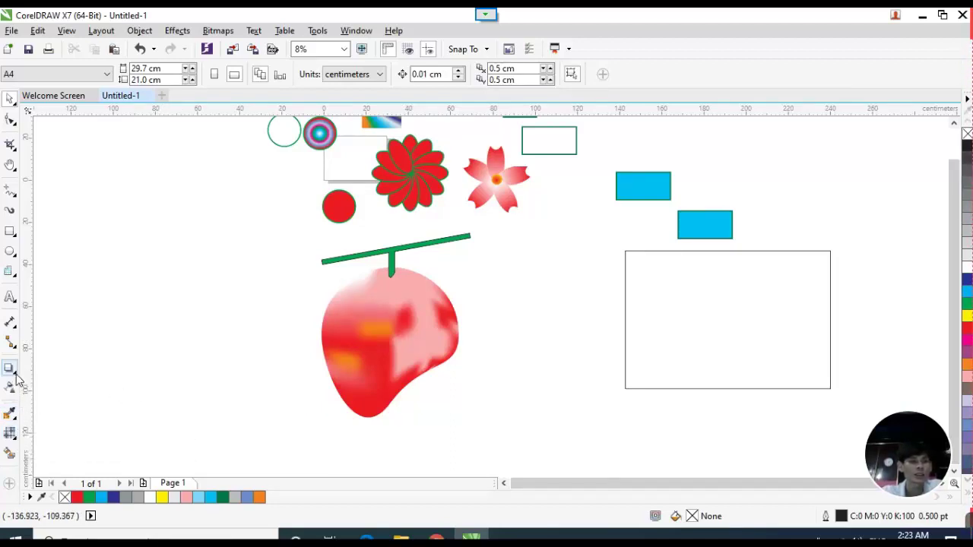
left_click(17, 378)
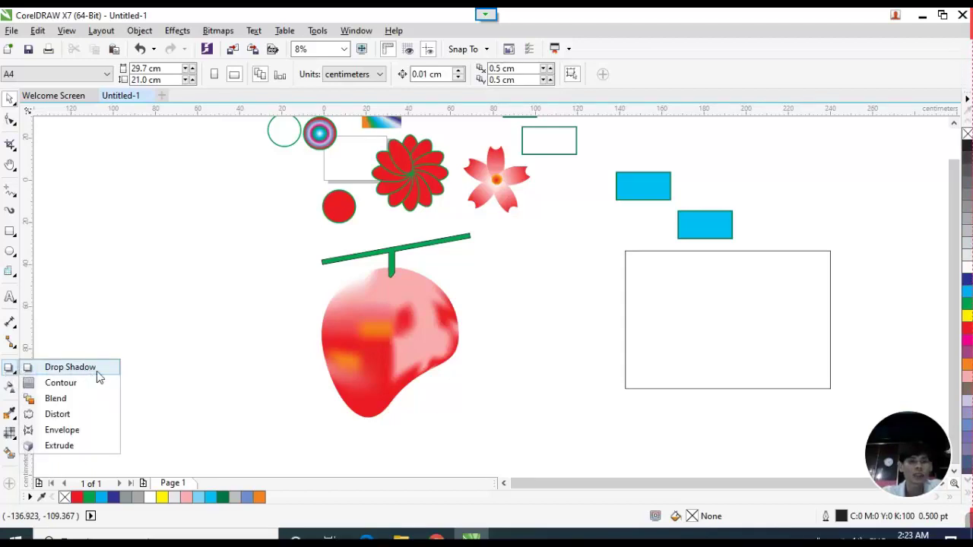
left_click(263, 331)
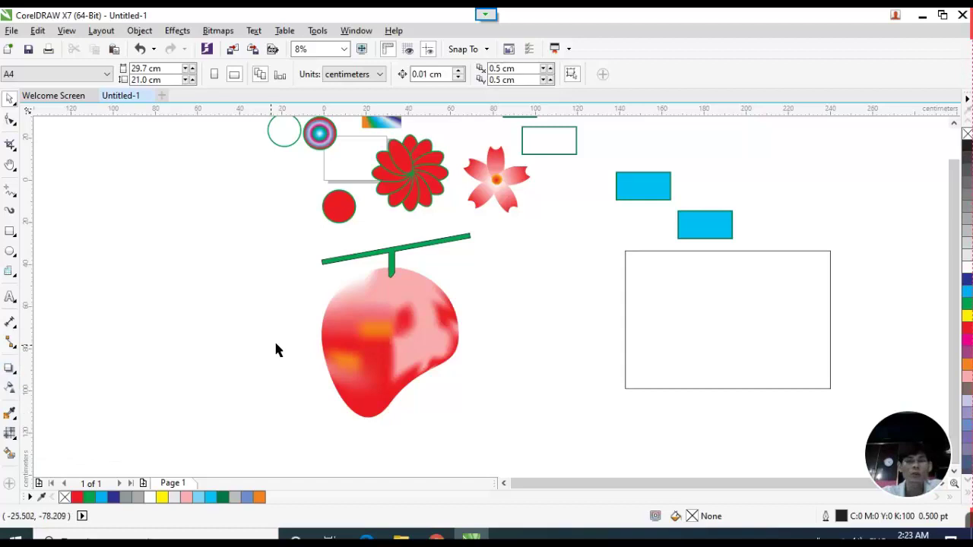
left_click(384, 337)
left_click(258, 304)
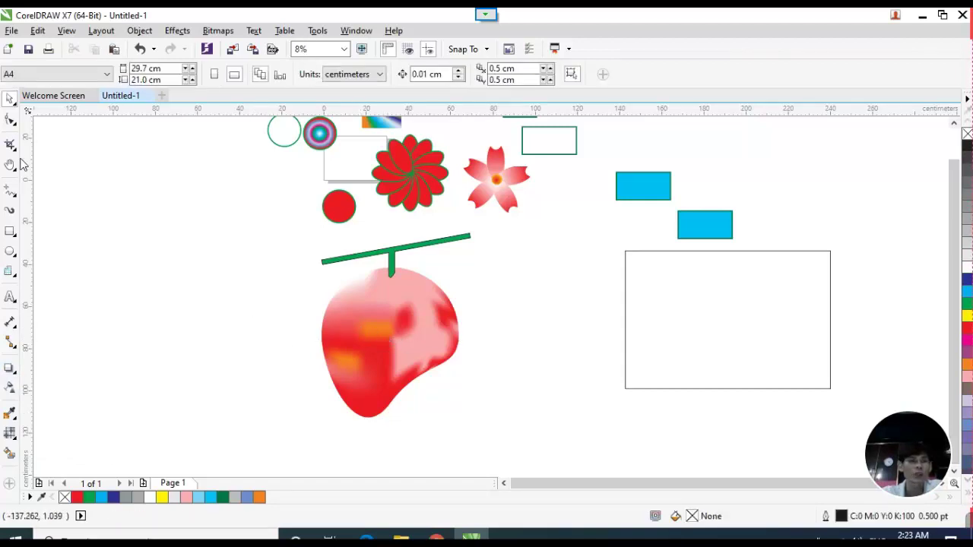
Draw a rectangle about 82 cm wide and 77 cm high in the empty area left of the fruit.
left_click(10, 232)
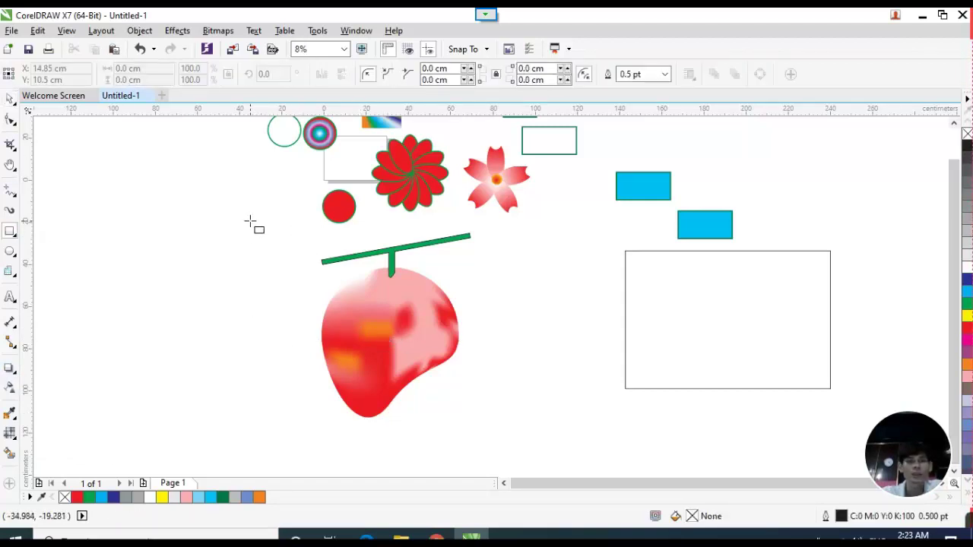
mouse_move(84, 226)
left_mouse_down()
mouse_move(138, 302)
mouse_move(257, 388)
left_mouse_up()
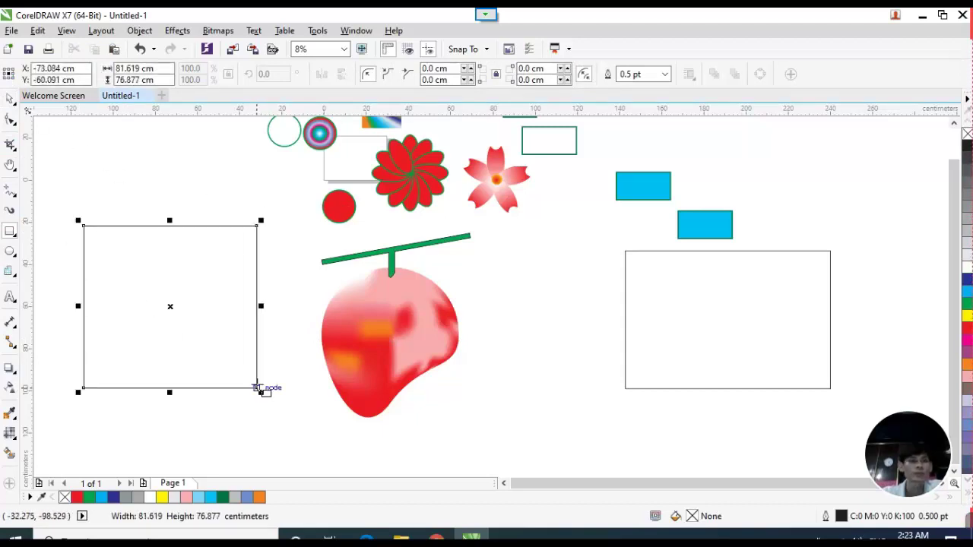
left_click(10, 99)
left_click(156, 163)
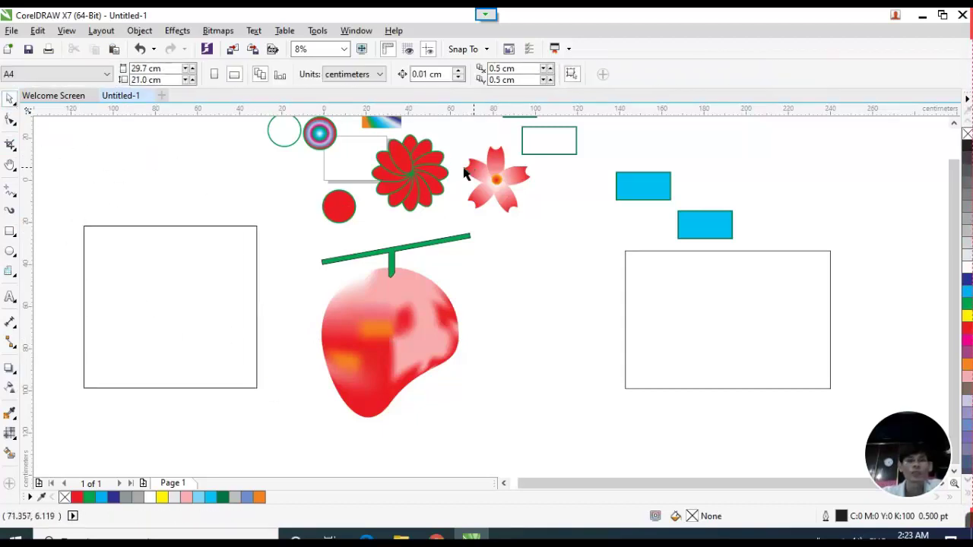
Move all six objects of the pink flower to the area just above the new rectangle.
scroll(647, 138, "up", 1)
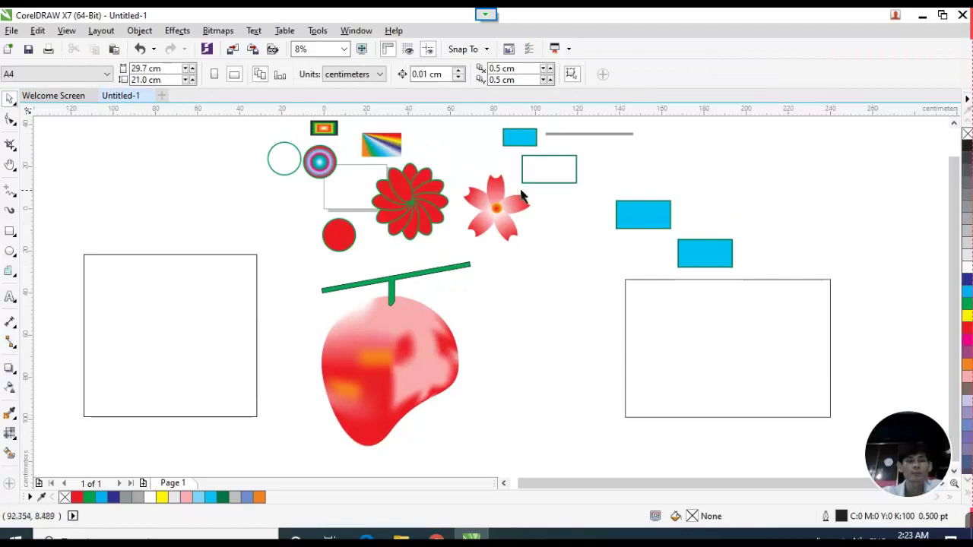
left_click_drag(460, 173, 536, 257)
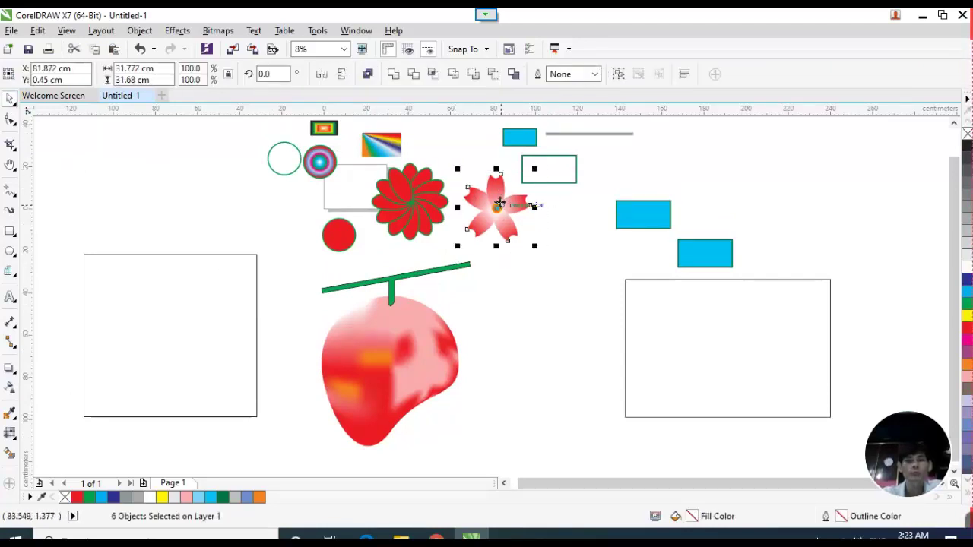
left_click_drag(499, 202, 164, 198)
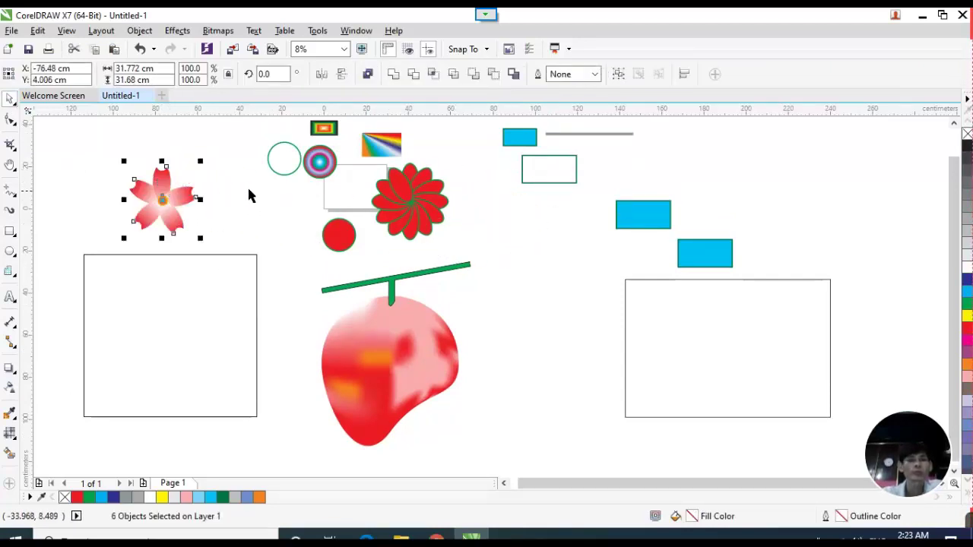
left_click(108, 152)
scroll(126, 159, "left", 3)
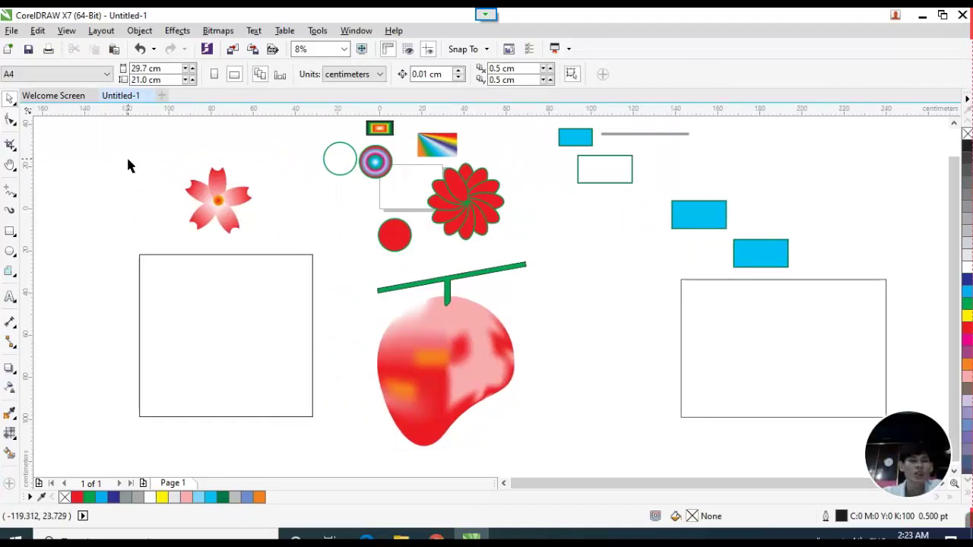
Pull the flower's left and upper petals away from its centre, and try moving the right petal before undoing that last move.
scroll(128, 166, "up", 1)
left_click_drag(273, 217, 205, 220)
left_click_drag(319, 196, 255, 186)
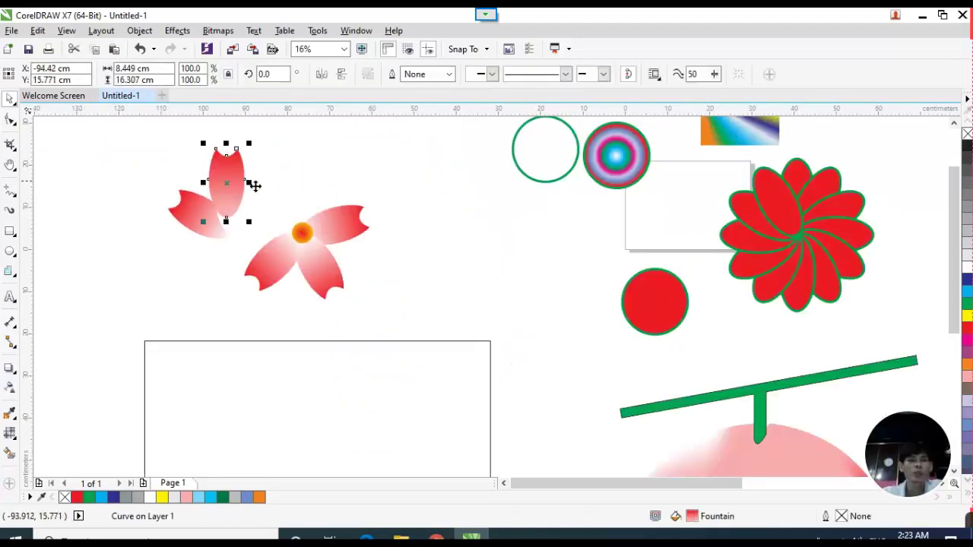
left_click_drag(334, 222, 364, 181)
key("ctrl+z")
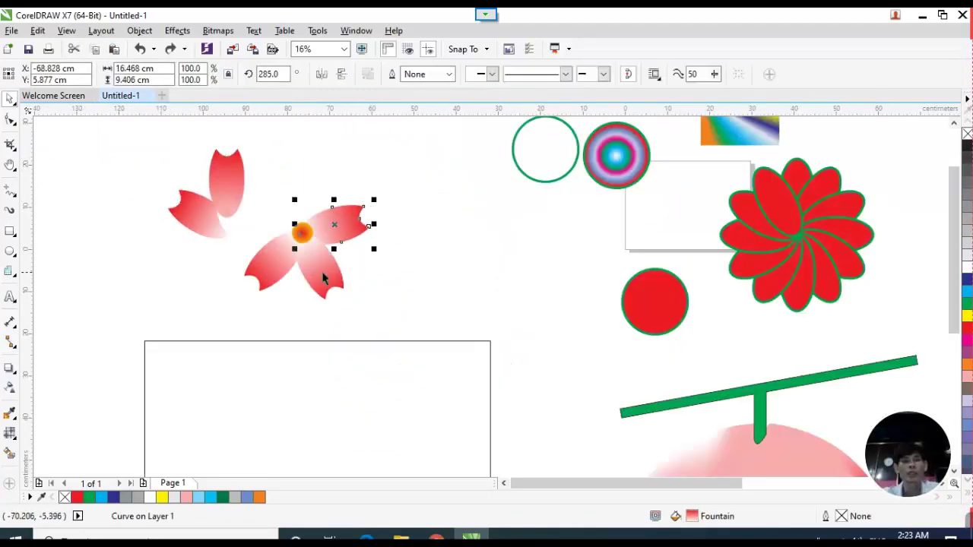
Try moving the flower's two lower petals away from its centre, and undo the petal moves until the flower is whole.
left_click_drag(322, 285, 266, 352)
left_click_drag(308, 263, 183, 294)
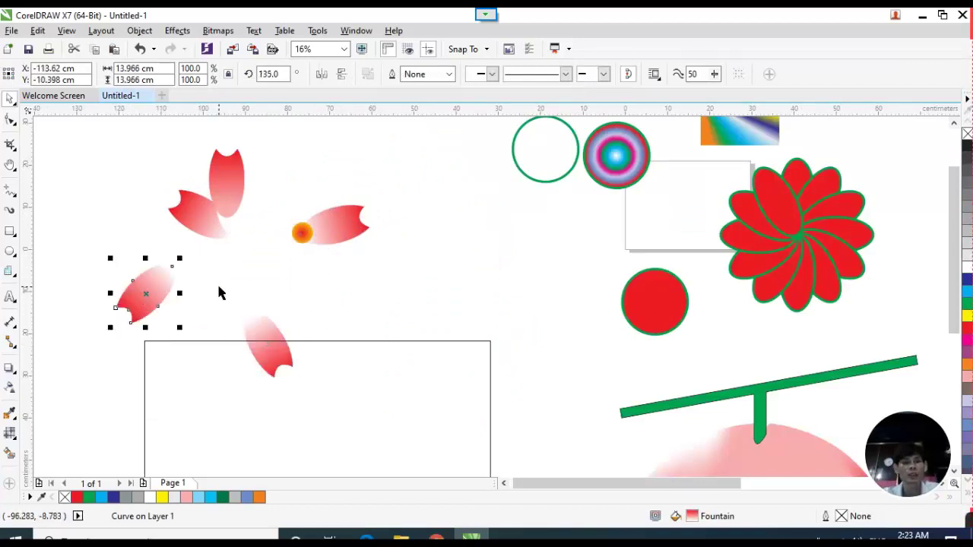
key("ctrl+z")
key("ctrl+z")
key("ctrl+z")
key("ctrl+z")
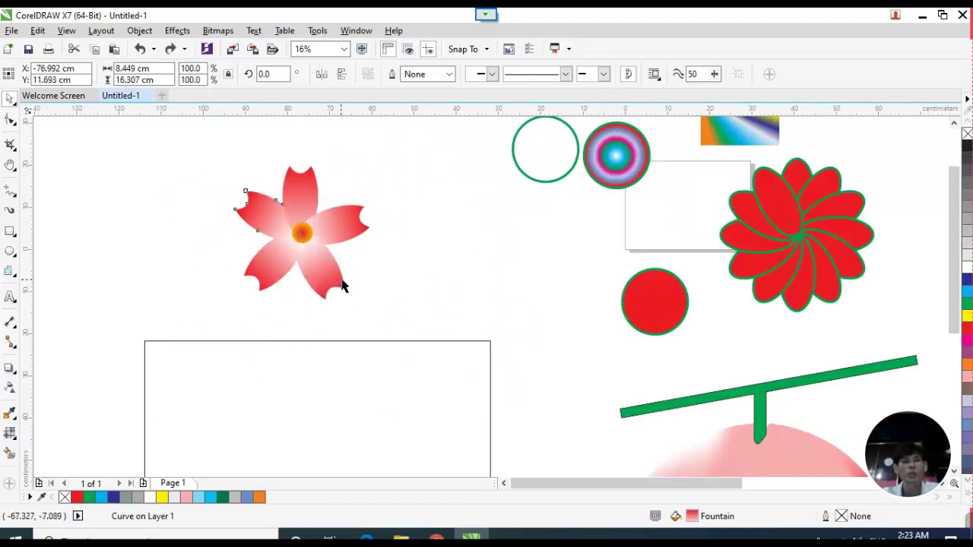
Try pulling the flower's left and upper petals away on their own, and undo both moves.
left_click(365, 195)
left_click_drag(255, 207, 88, 208)
left_click_drag(299, 206, 210, 193)
left_click(139, 150)
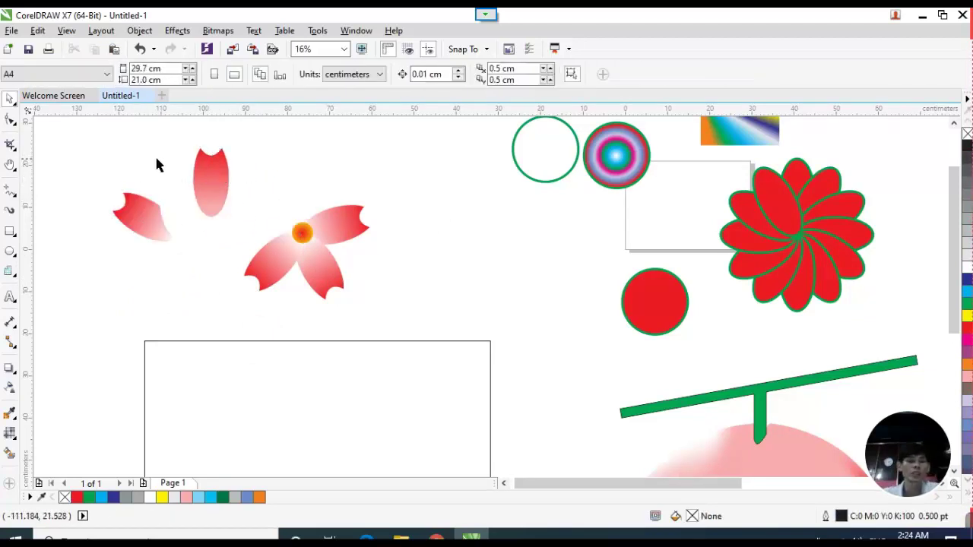
key("ctrl+z")
key("ctrl+z")
key("Escape")
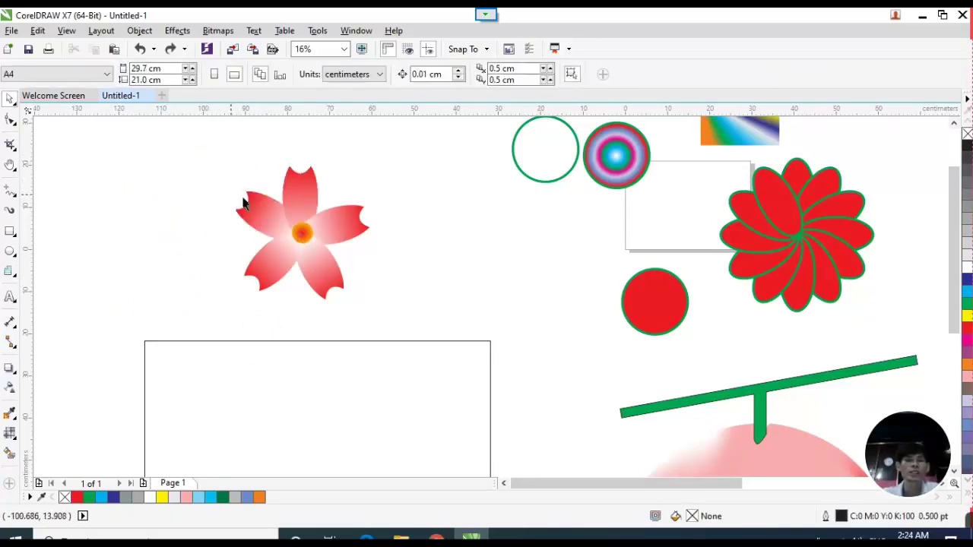
Redo the moves of the left and upper petals and undo them again.
key("ctrl+y")
key("ctrl+y")
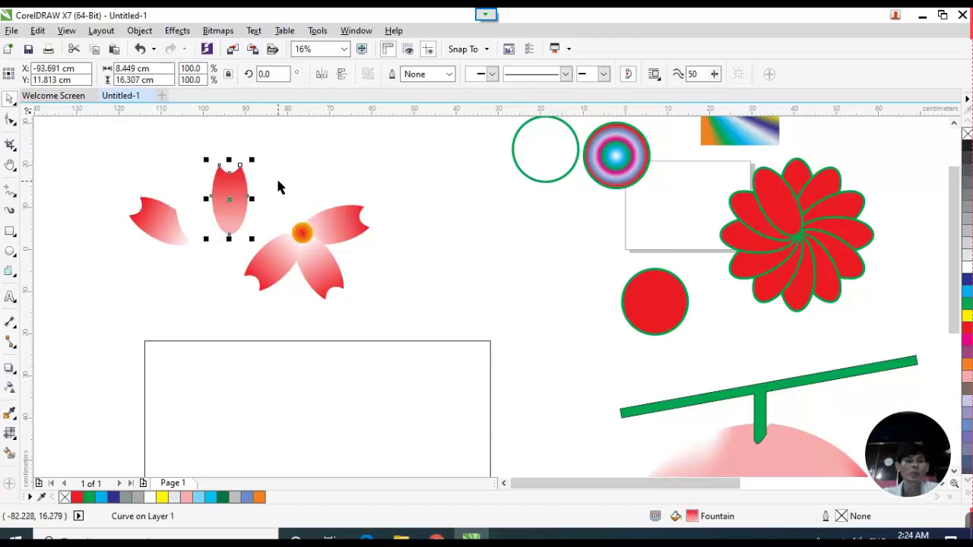
key("ctrl+z")
key("ctrl+z")
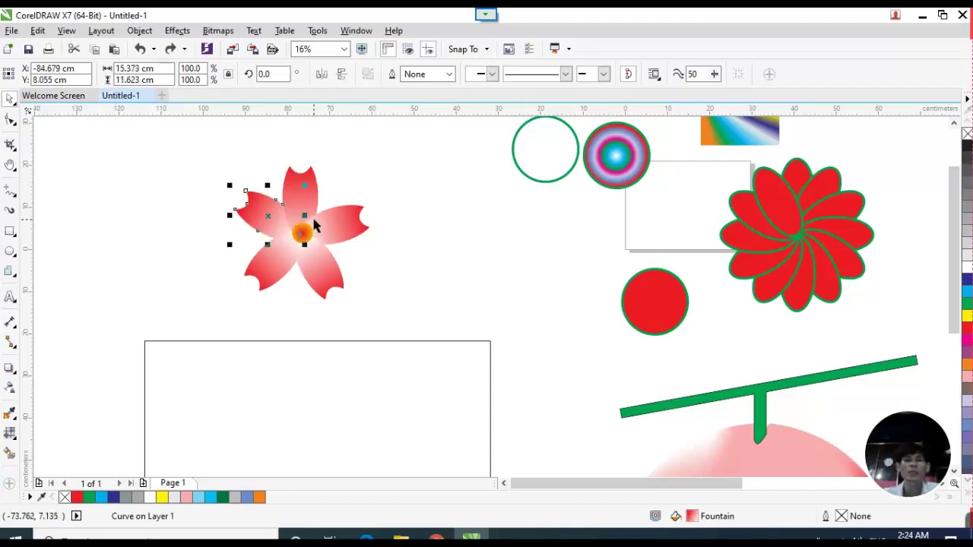
Select all six objects of the pink flower and group them.
left_click(195, 186)
left_click_drag(251, 237, 407, 316)
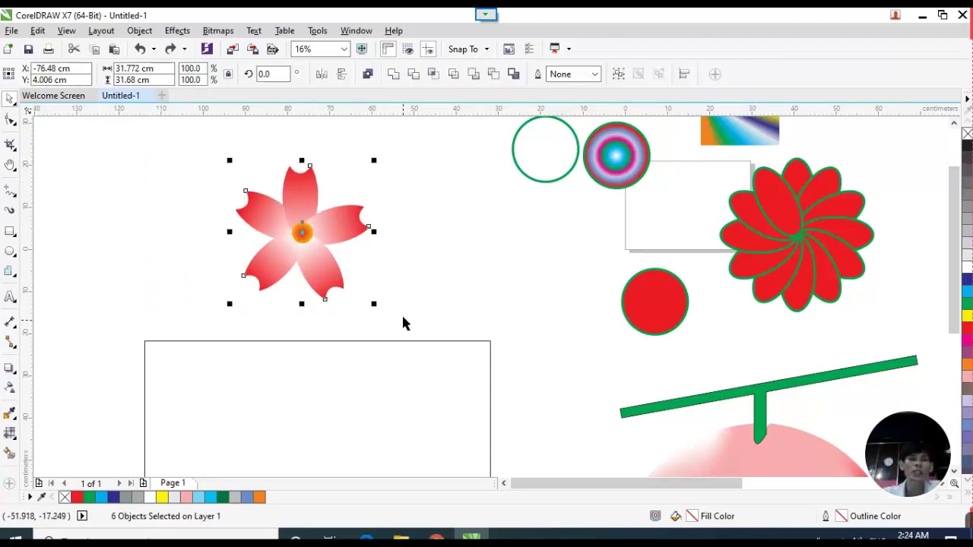
left_click(622, 76)
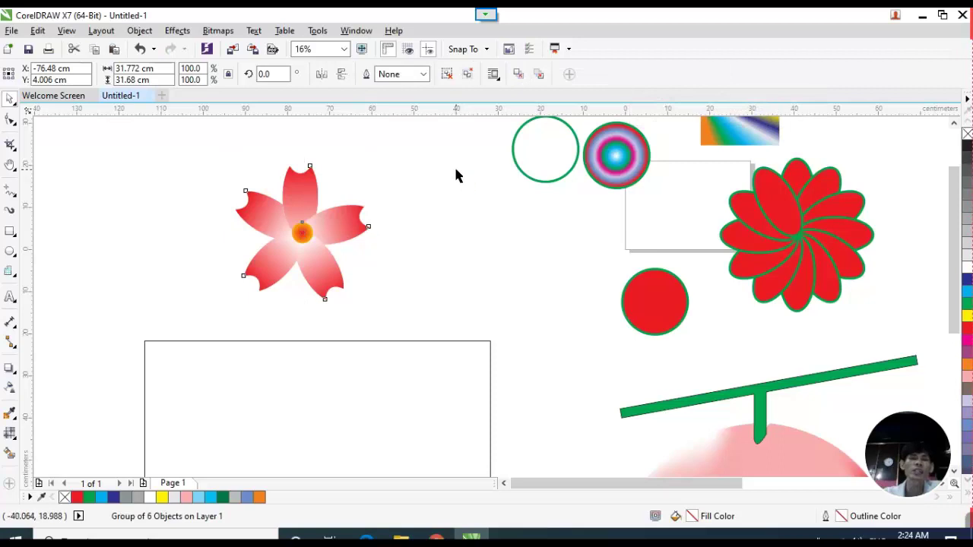
Move the grouped flower around as one object above the large rectangle and deselect it.
left_click_drag(335, 228, 361, 222)
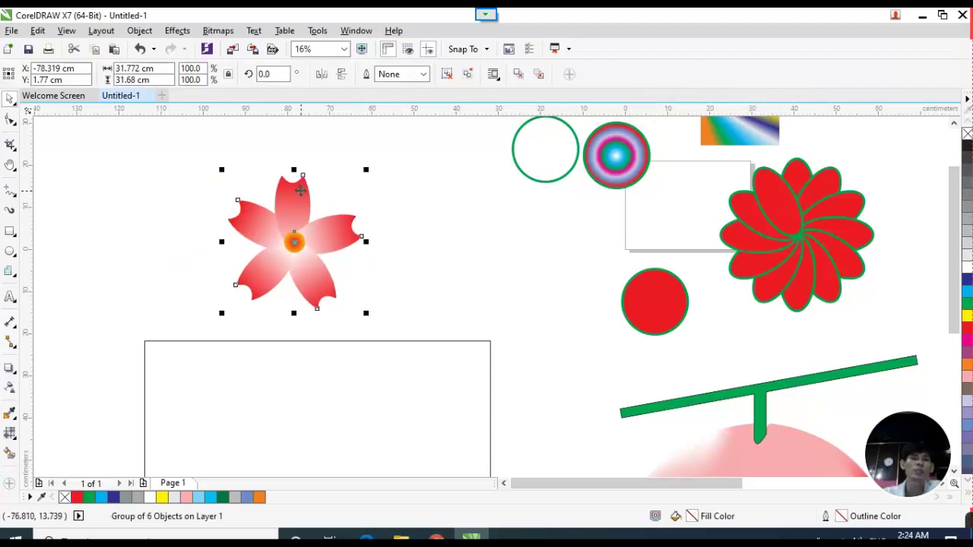
left_click_drag(395, 184, 321, 183)
left_click(322, 182)
left_click_drag(219, 194, 271, 203)
left_click(358, 204)
left_click(402, 206)
left_click(373, 196)
left_click_drag(293, 239, 351, 235)
left_click(369, 218)
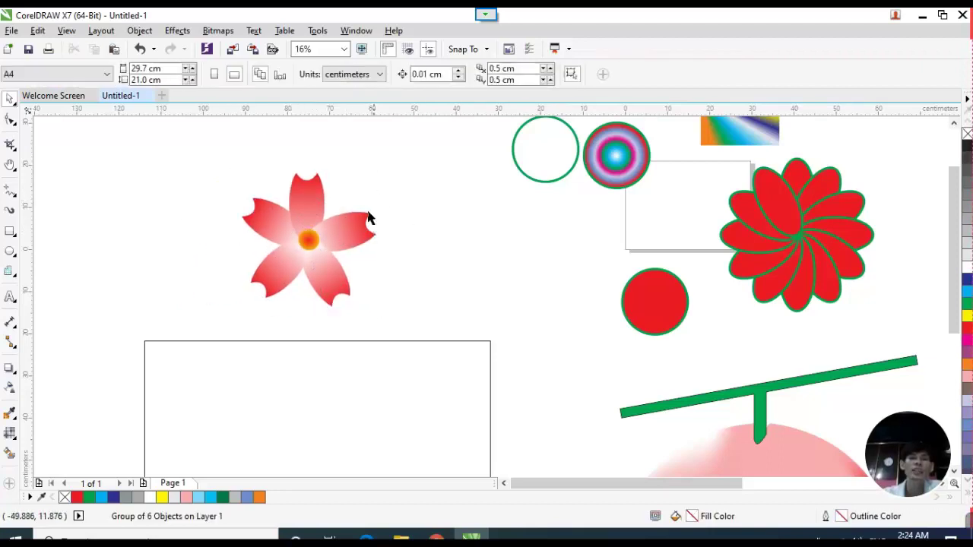
Duplicate the grouped flower so that two copies sit side by side above the rectangle.
left_click(311, 233)
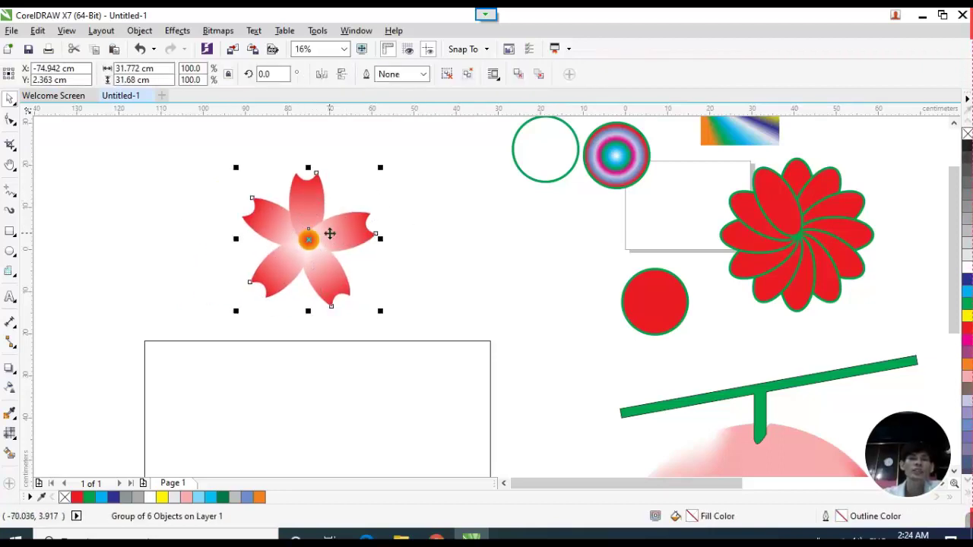
left_click(369, 215)
left_click_drag(304, 226, 377, 212)
left_click(428, 135)
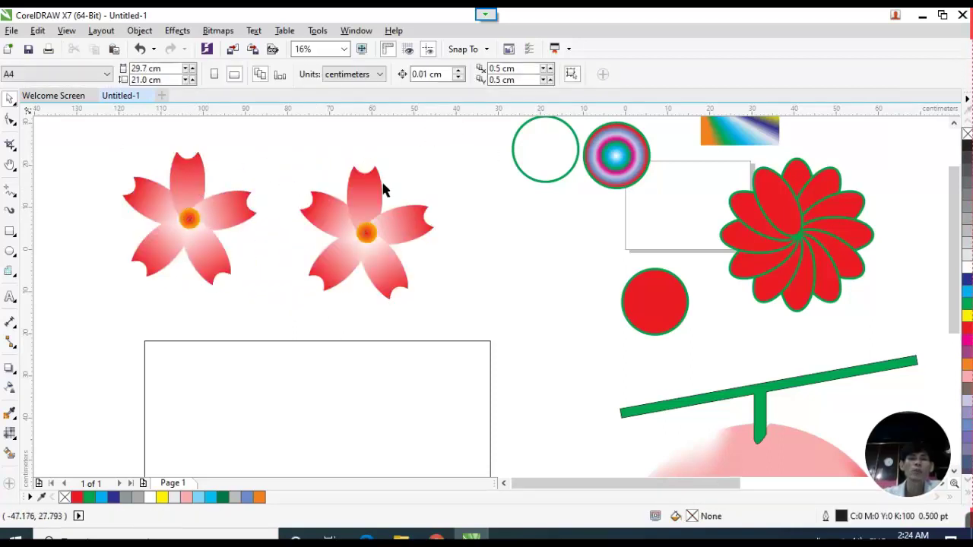
Ungroup all objects of the flower copy nearer the page and deselect them.
left_click(369, 190)
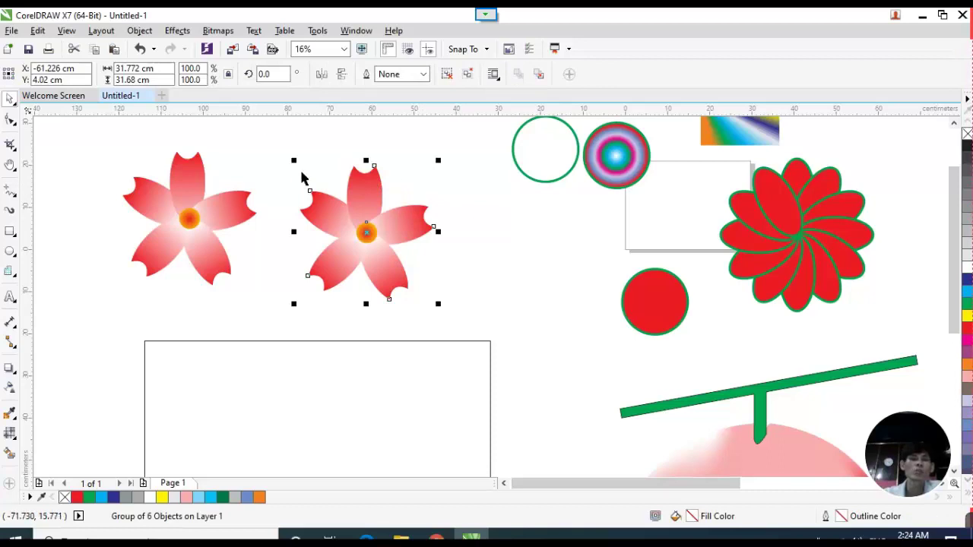
left_click(469, 77)
left_click(308, 155)
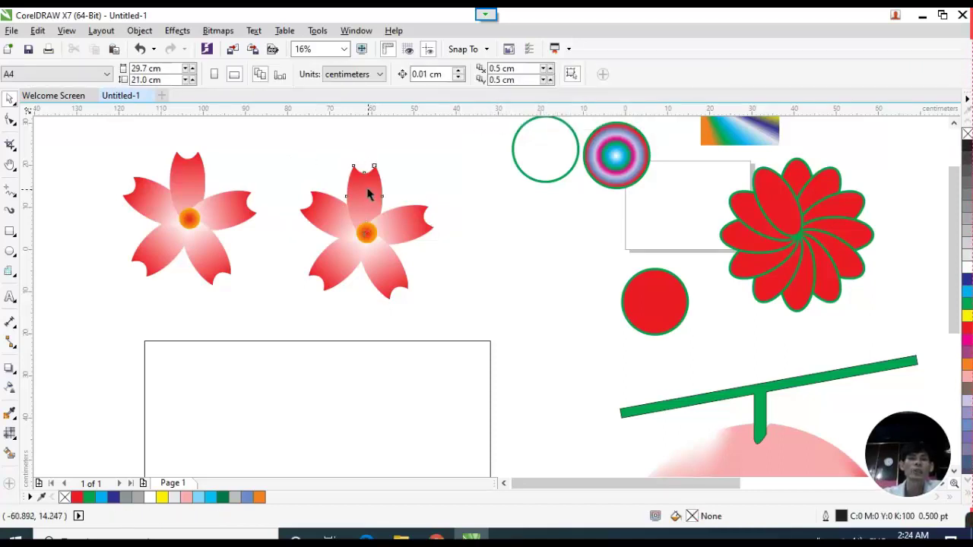
Move each of the ungrouped flower's five petals outward, away from its orange centre.
left_click_drag(368, 194, 351, 177)
left_click_drag(403, 222, 445, 202)
left_click_drag(343, 223, 307, 201)
left_click_drag(352, 240, 318, 266)
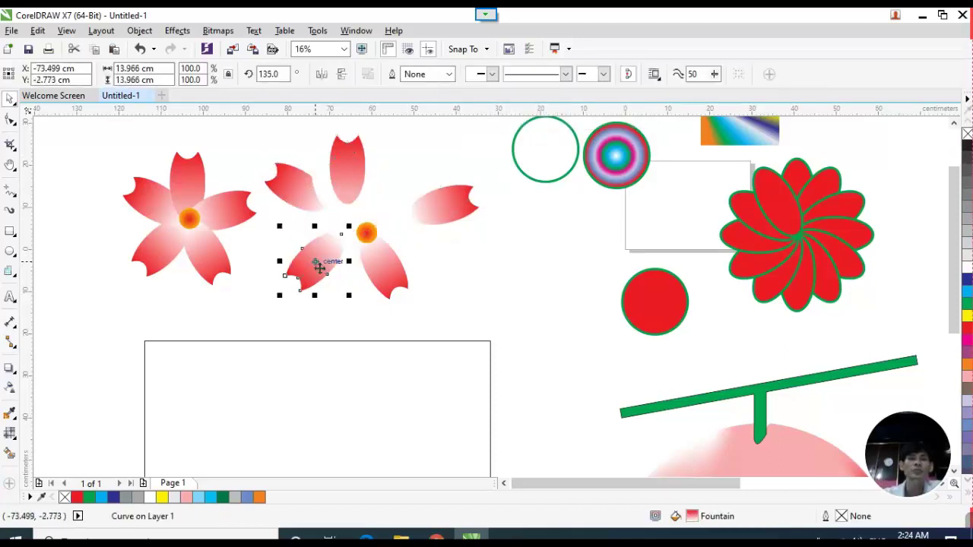
left_click_drag(386, 271, 434, 275)
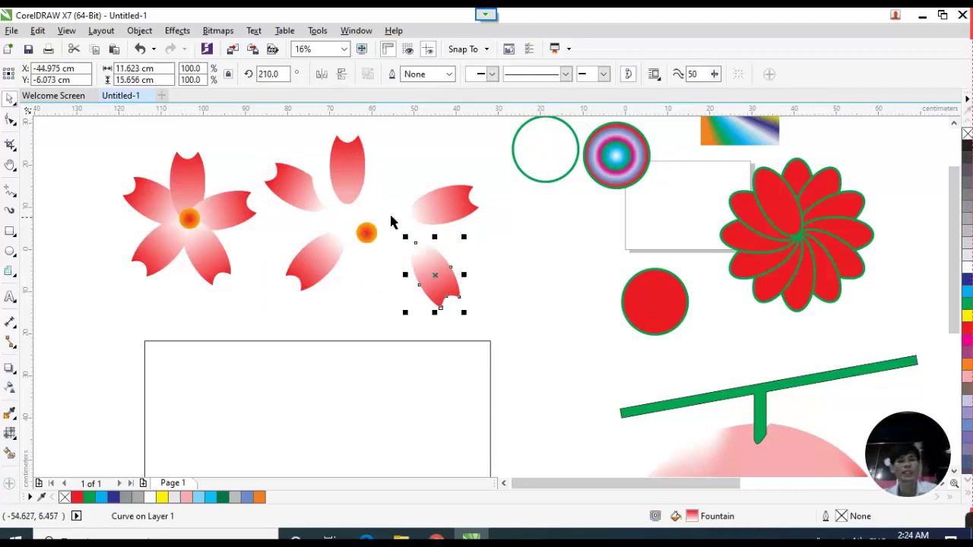
Move the grouped flower over the large rectangle and fill the rectangle with green (C:100 M:0 Y:100 K:0).
scroll(342, 183, "down", 2)
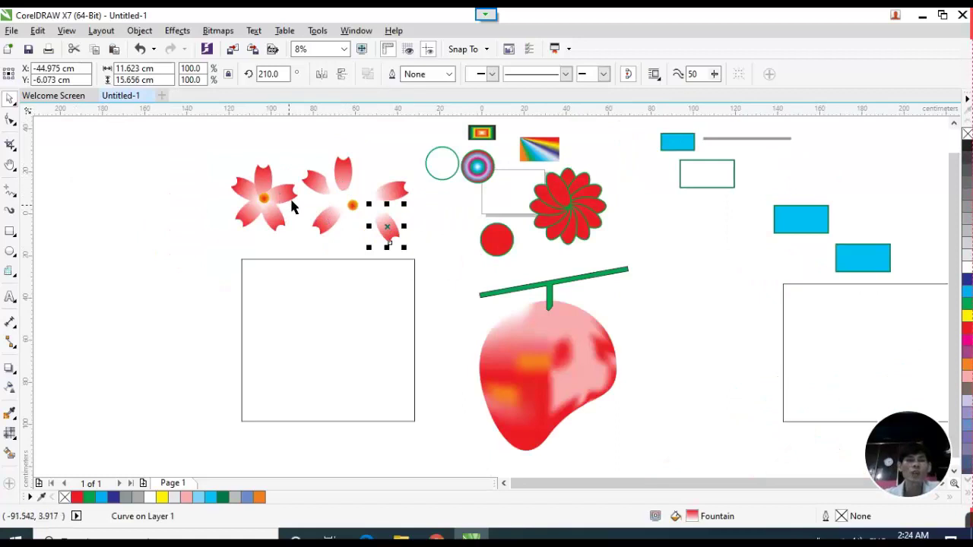
left_click_drag(283, 199, 325, 299)
left_click(392, 320)
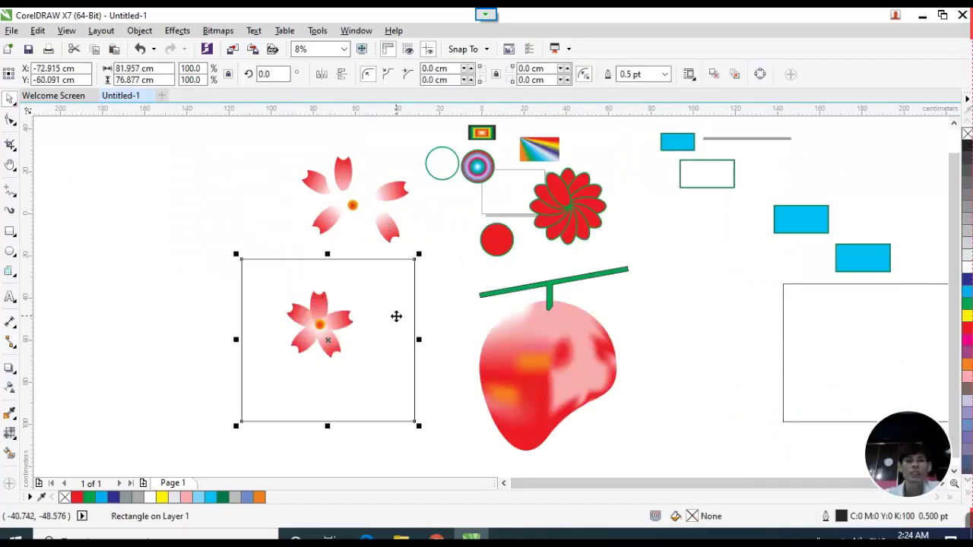
left_click(967, 304)
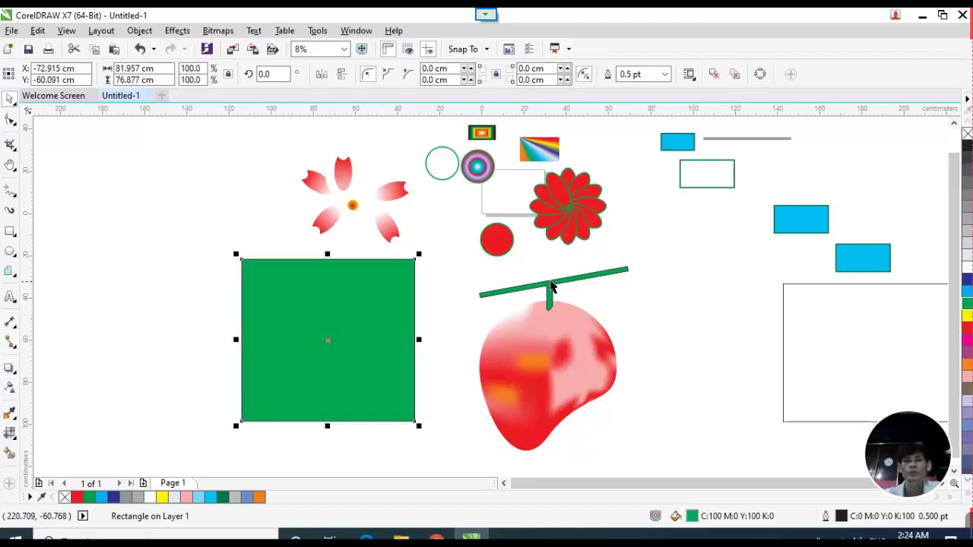
Move the green rectangle to the left off the grouped flower, and shift the flower slightly to the right.
left_click(213, 225)
left_click_drag(336, 332, 210, 323)
left_click_drag(331, 327, 356, 313)
left_click(399, 315)
left_click(206, 225)
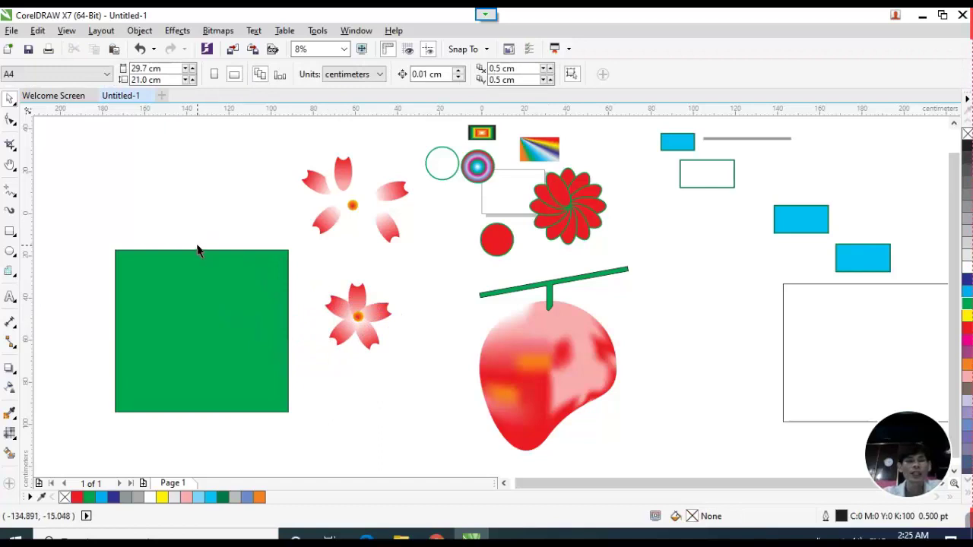
Move the green rectangle slightly up and closer to the grouped flower, and deselect it.
left_click(279, 304)
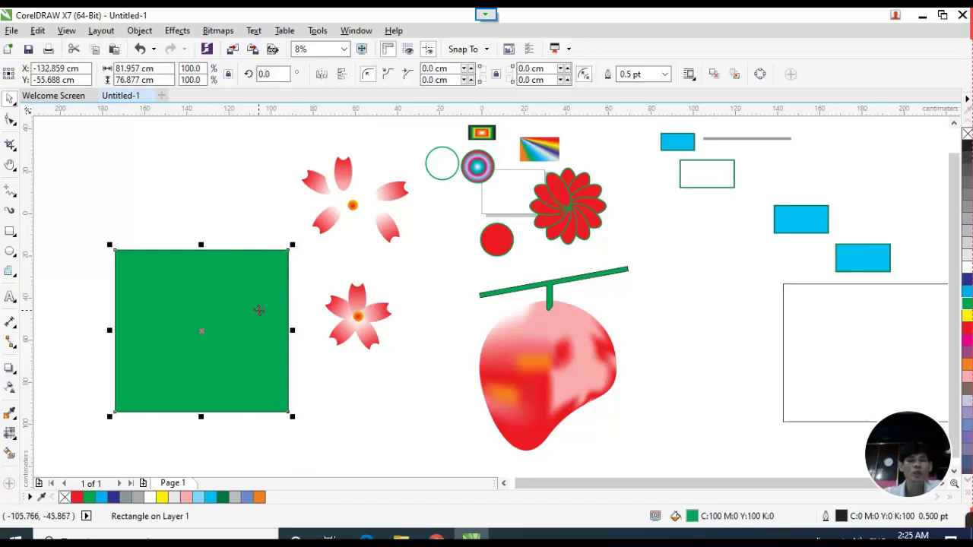
left_click(229, 192)
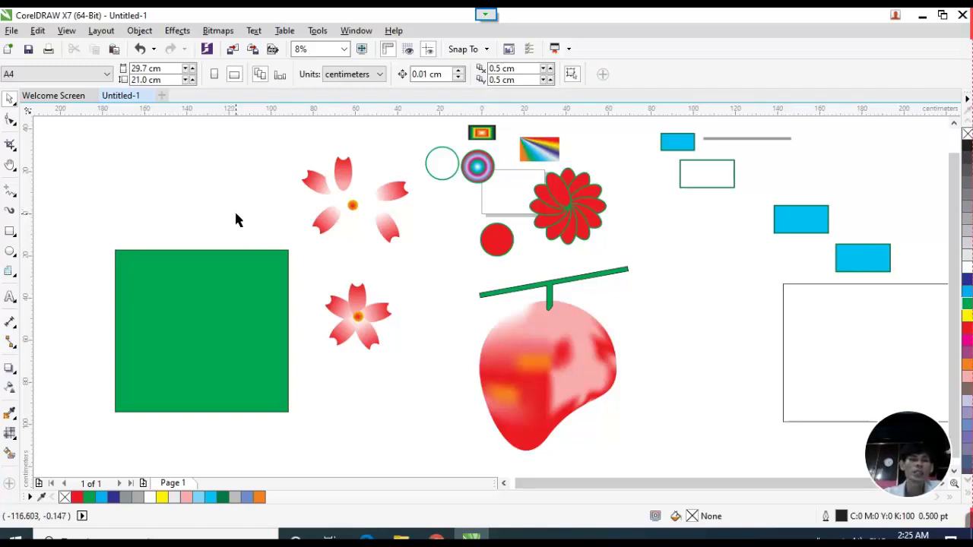
mouse_move(251, 322)
left_mouse_down()
mouse_move(375, 323)
mouse_move(224, 319)
mouse_move(521, 341)
mouse_move(317, 326)
mouse_move(260, 311)
mouse_move(380, 318)
mouse_move(258, 317)
mouse_move(387, 317)
mouse_move(254, 312)
left_mouse_up()
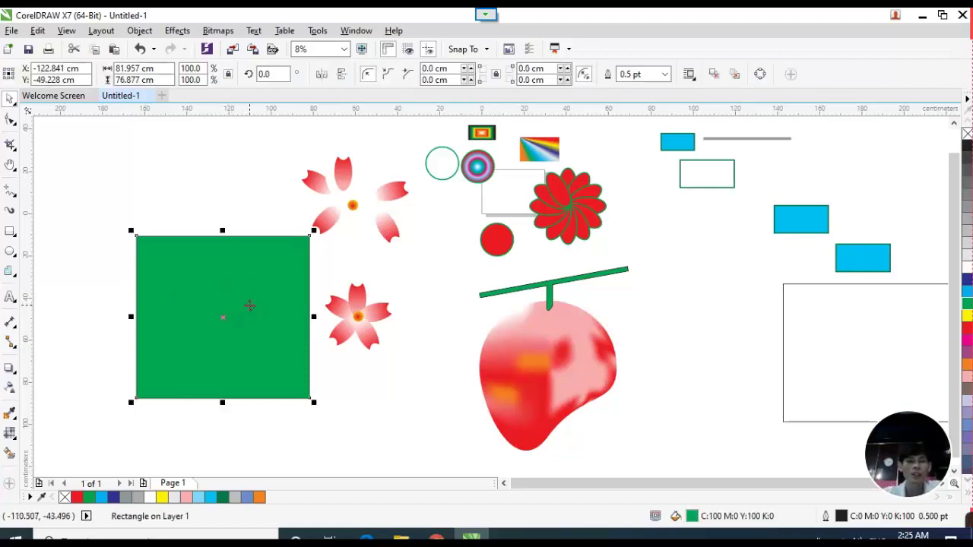
left_click(243, 200)
Select the grouped flower beside the green rectangle, move it slightly up and deselect it.
left_click_drag(418, 373, 329, 285)
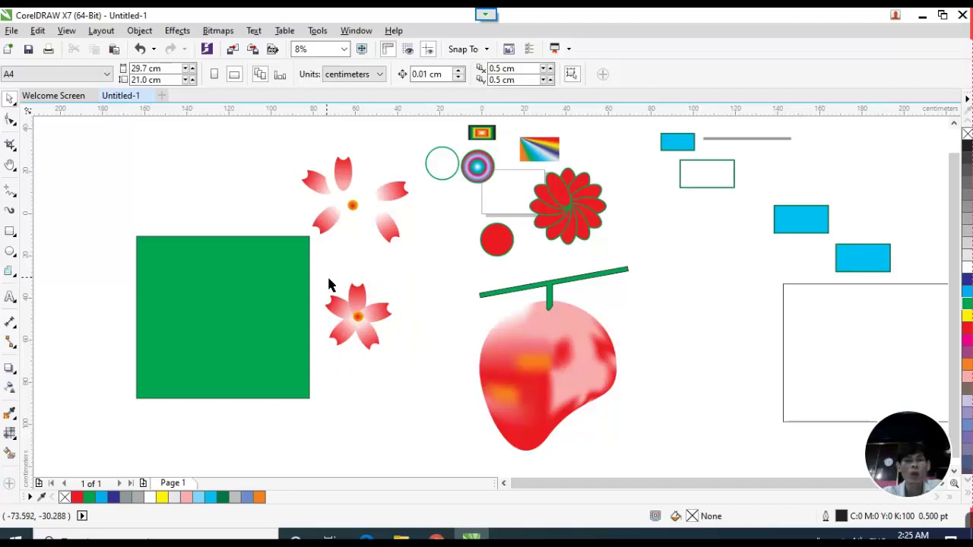
left_click(372, 317)
left_click(239, 269)
left_click(408, 367)
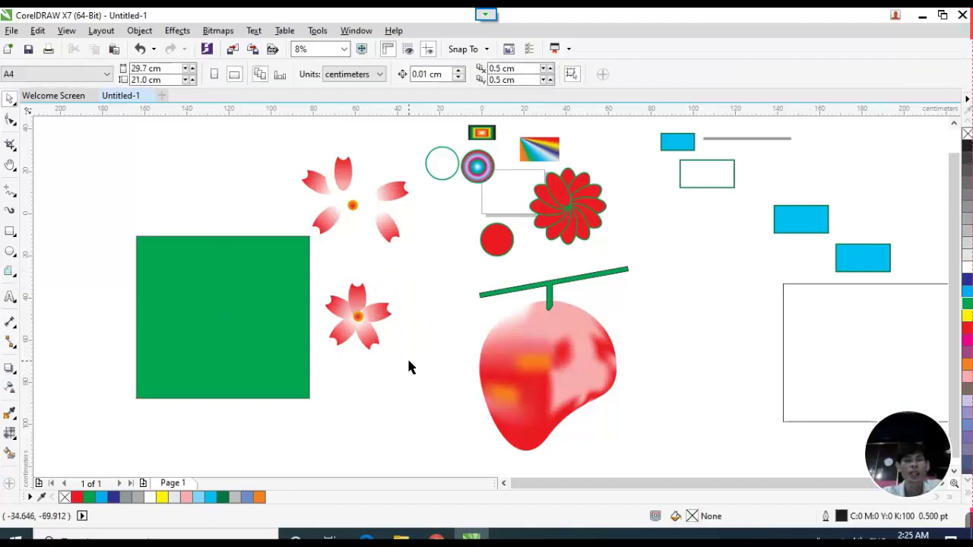
left_click_drag(408, 367, 311, 268)
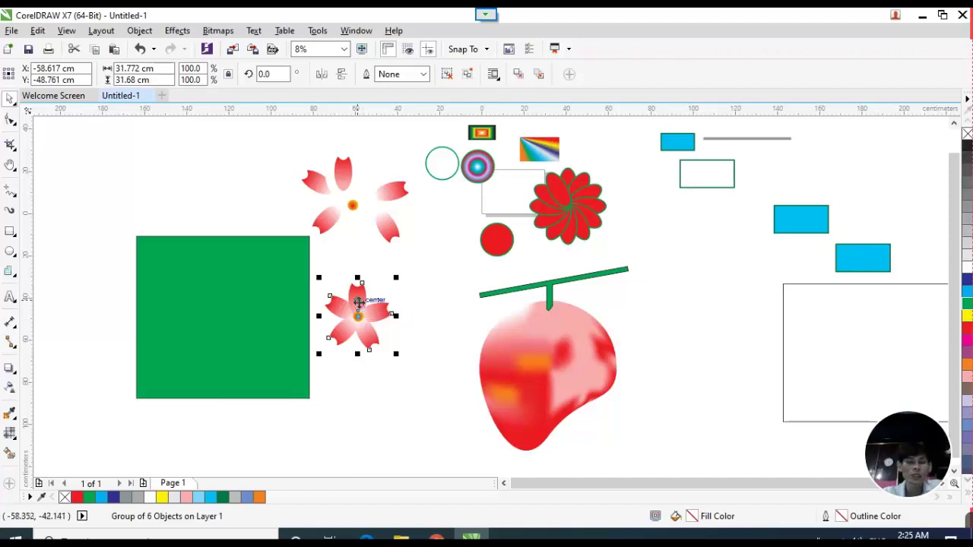
left_click_drag(365, 302, 346, 285)
scroll(340, 288, "up", 2)
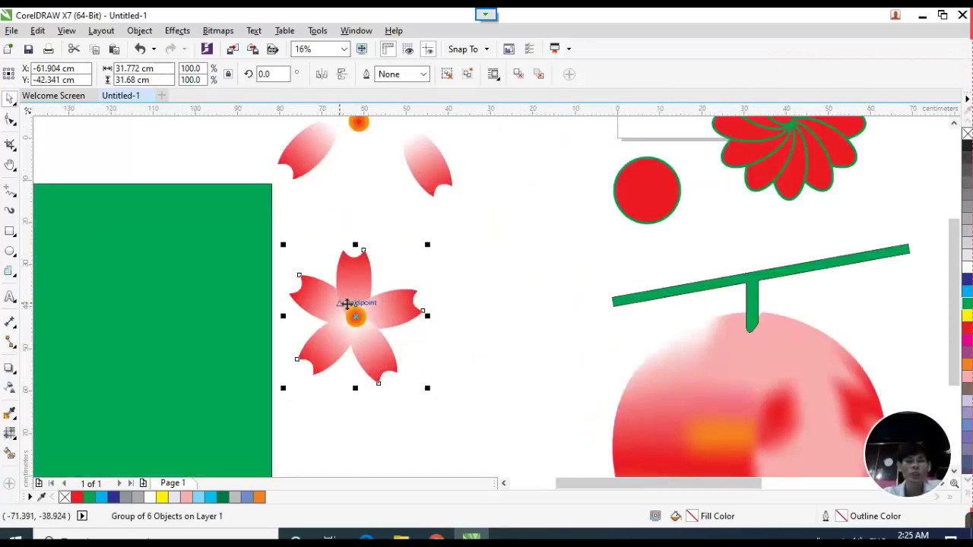
left_click(449, 263)
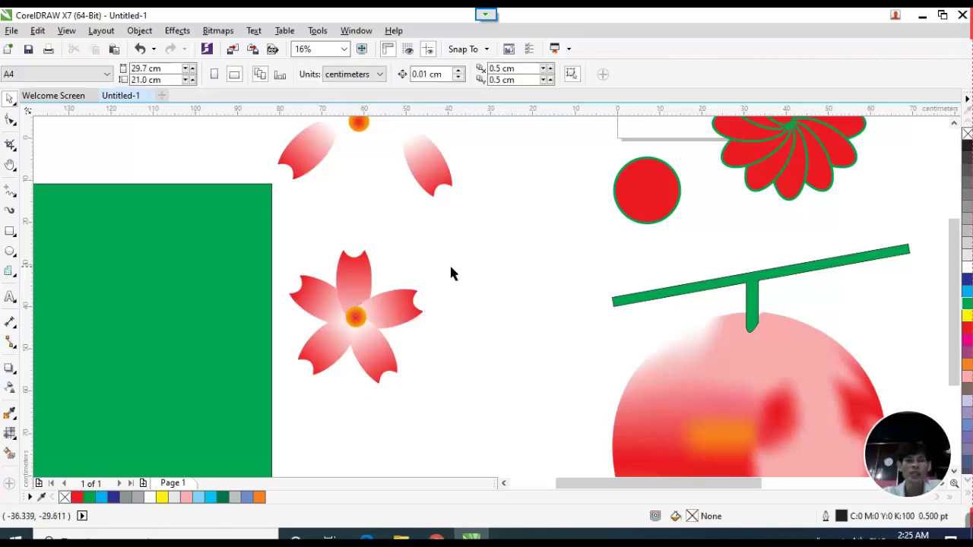
left_click(359, 274)
right_click(359, 275)
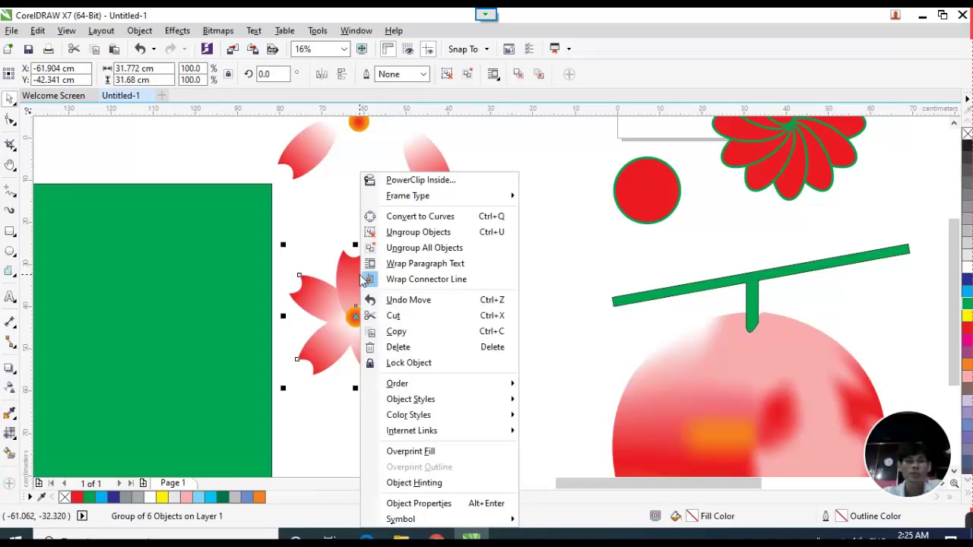
left_click(312, 220)
Order the grouped flower in front of the green rectangle and move it onto the rectangle's right part.
left_click(355, 271)
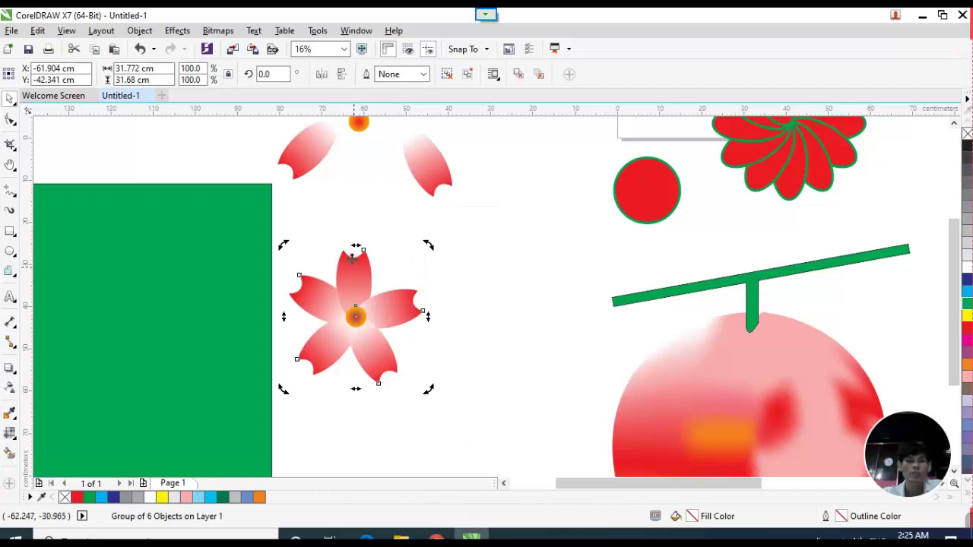
left_click(349, 281)
right_click(349, 281)
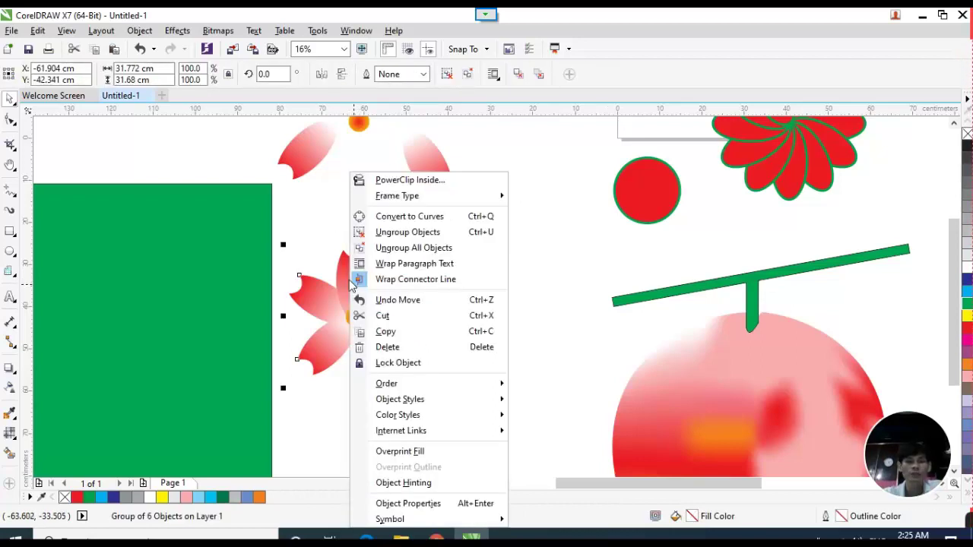
mouse_move(450, 384)
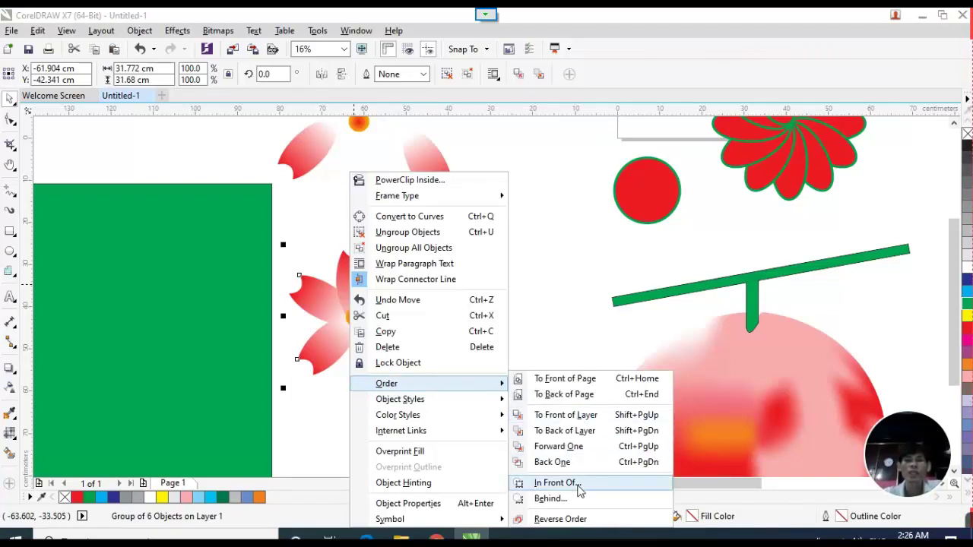
left_click(555, 484)
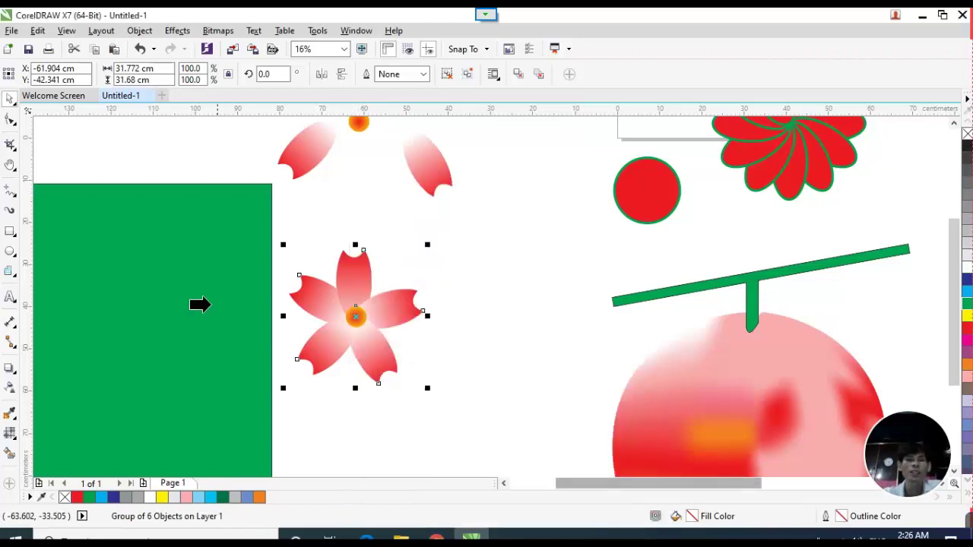
left_click(179, 295)
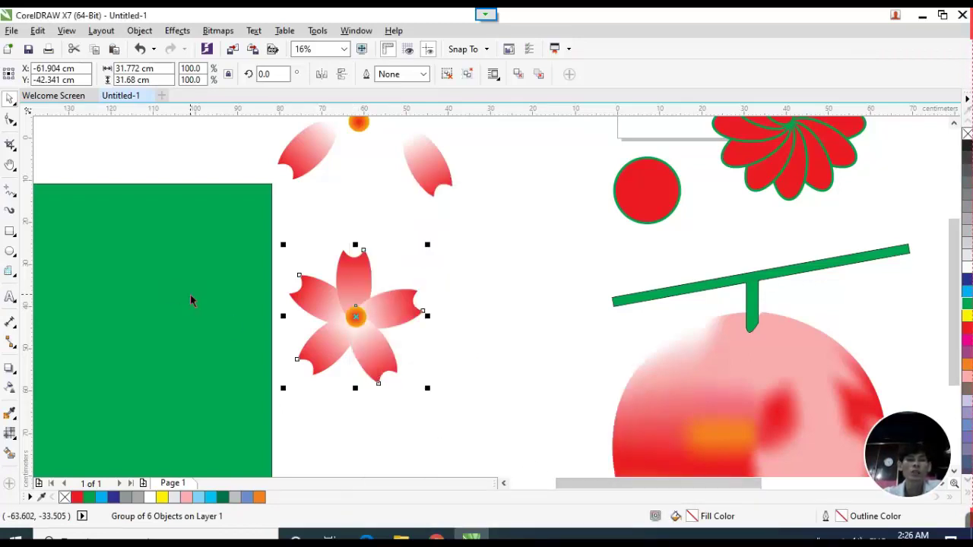
left_click_drag(386, 317, 298, 302)
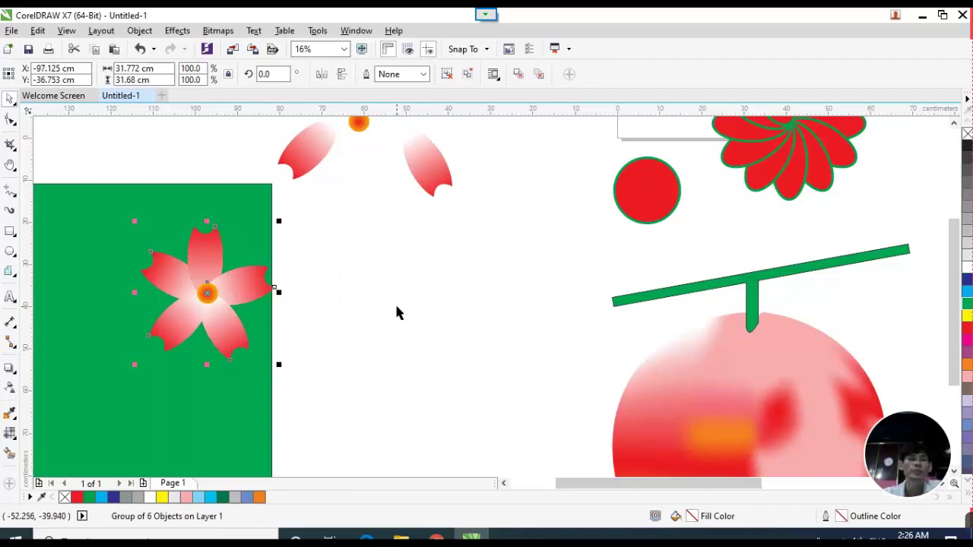
Move the grouped flower fully onto the large green rectangle, and shift the loose pink petal beside it slightly down.
left_click_drag(235, 296, 172, 320)
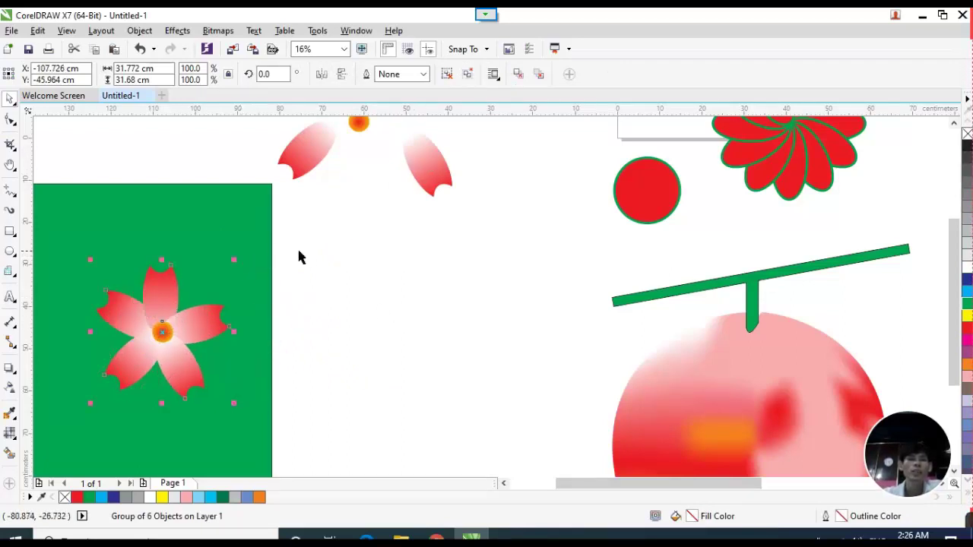
left_click(424, 228)
left_click_drag(402, 170, 395, 247)
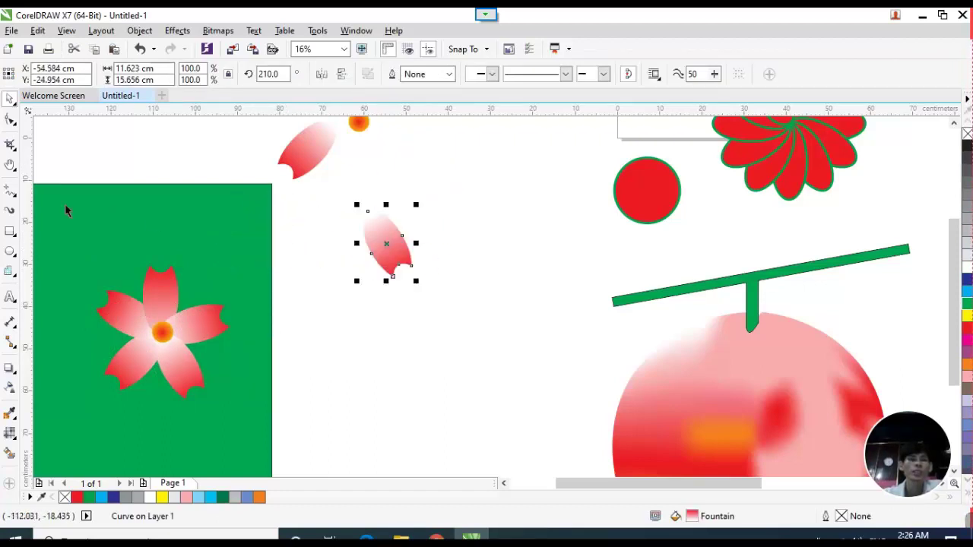
Draw a rectangle about 37.6 by 31.7 cm over the loose petal, fill it green and deselect it.
left_click(10, 233)
left_click_drag(330, 228, 489, 362)
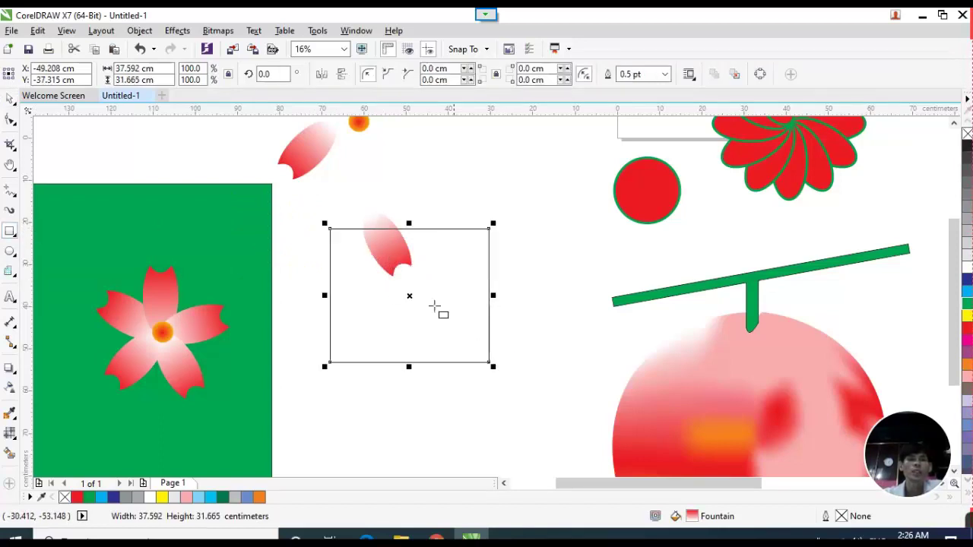
left_click(10, 101)
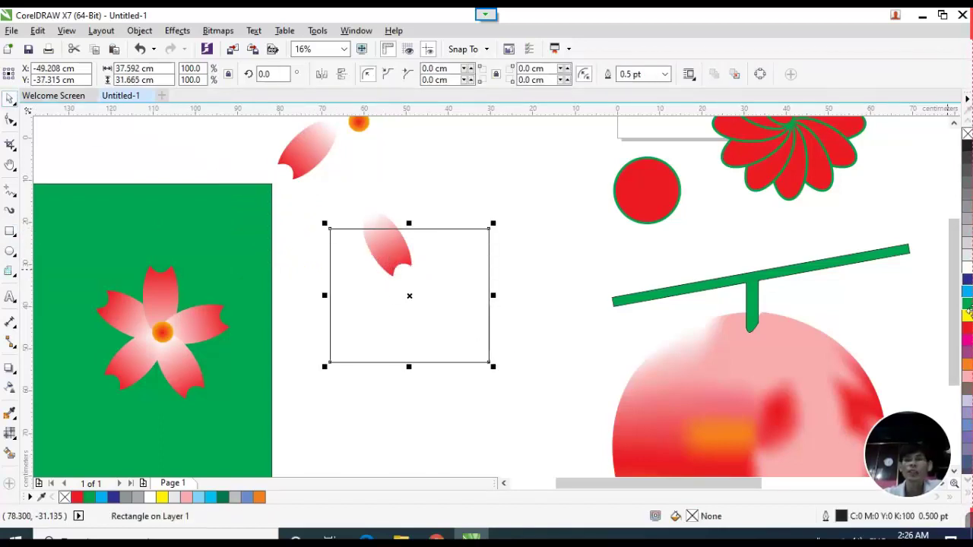
left_click(967, 303)
left_click(423, 197)
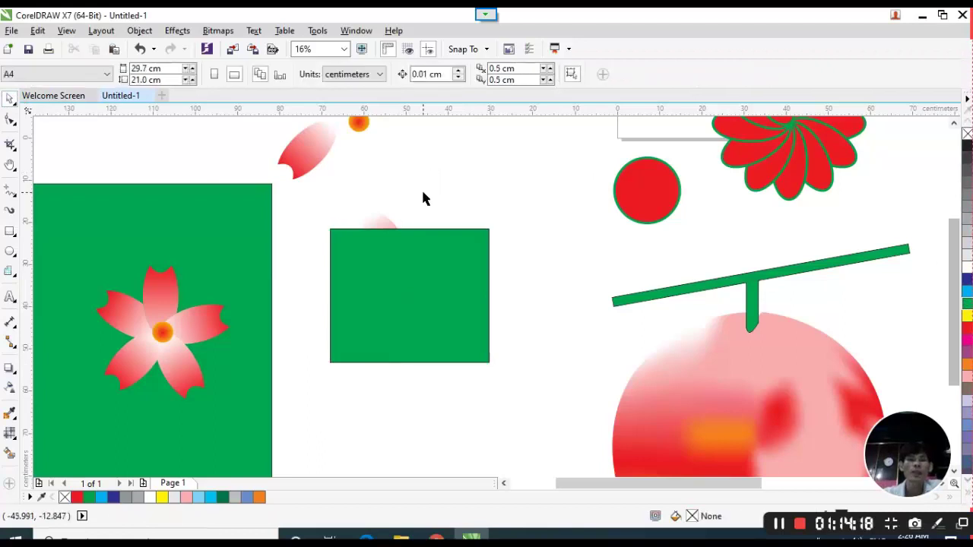
Move the loose petal to the small green rectangle's upper right corner, and shift the rectangle slightly up so they overlap.
left_click_drag(384, 220, 476, 171)
right_click(479, 196)
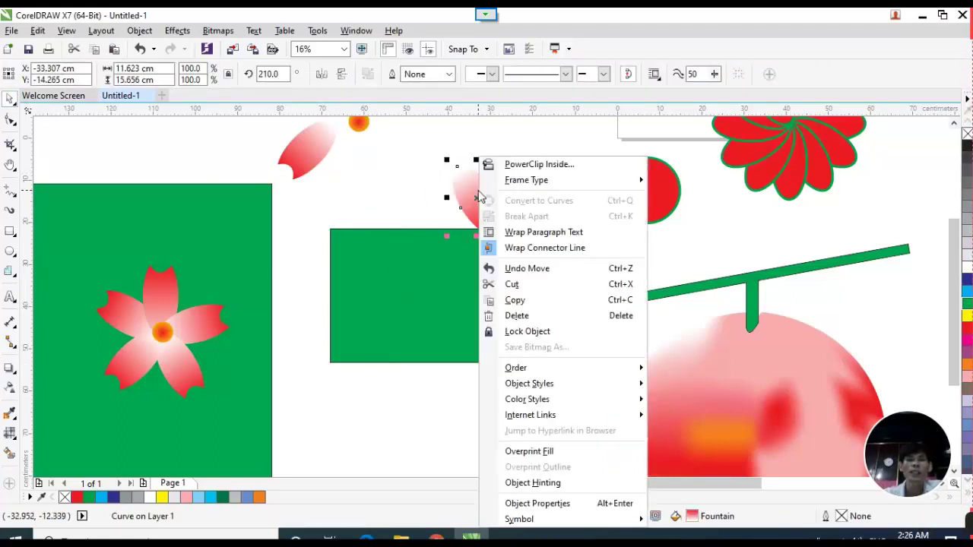
left_click(385, 208)
left_click_drag(431, 266, 428, 243)
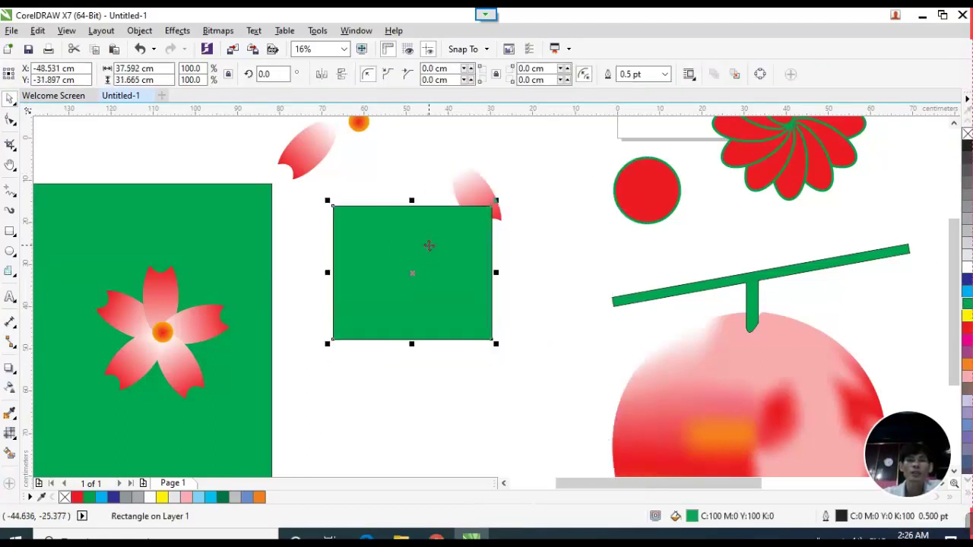
left_click(458, 353)
Order the small green rectangle behind the loose pink petal and deselect it.
left_click(431, 266)
right_click(431, 265)
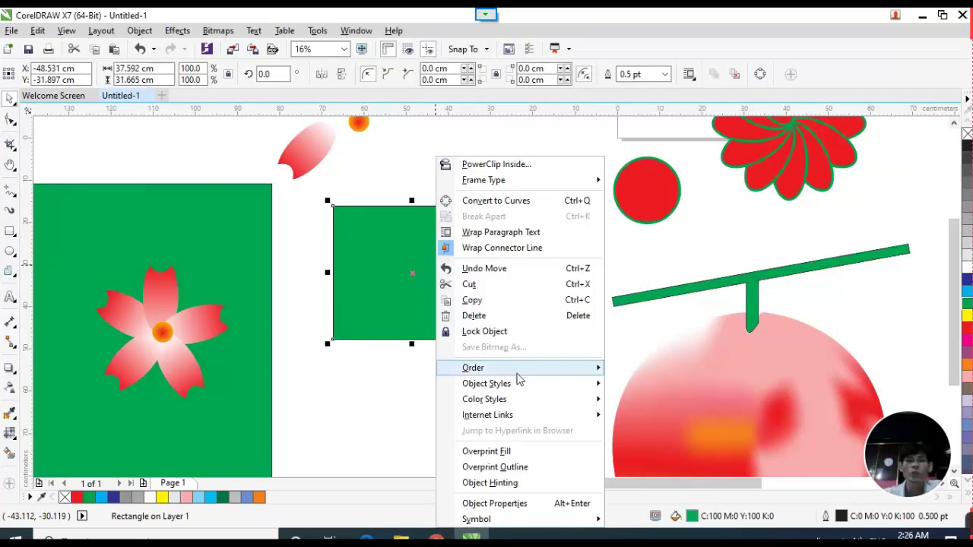
mouse_move(541, 371)
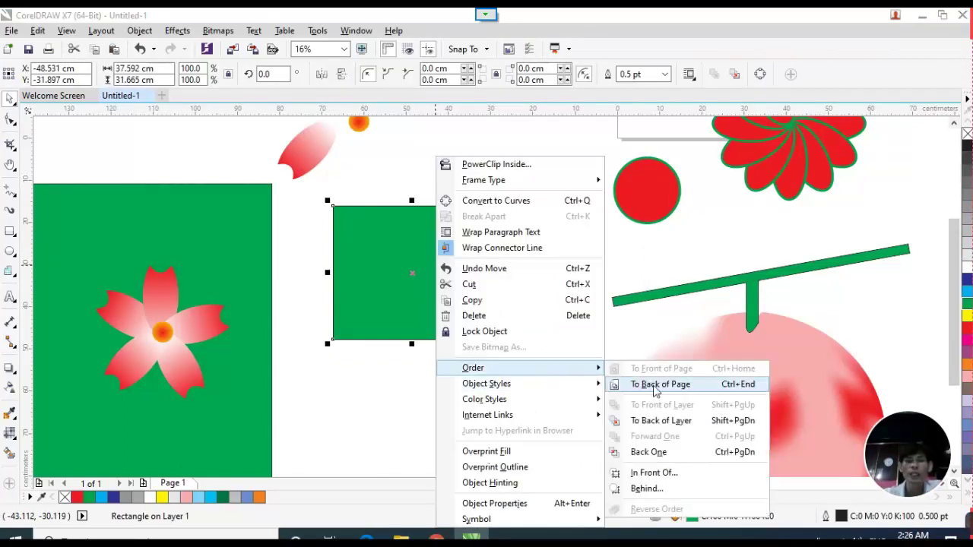
left_click(652, 490)
left_click(382, 252)
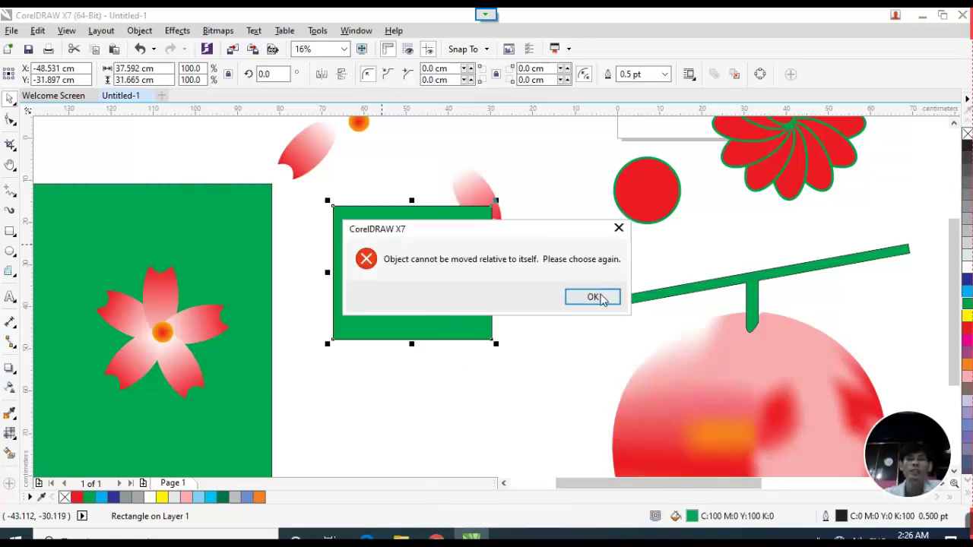
left_click(593, 297)
left_click(469, 212)
left_click(480, 311)
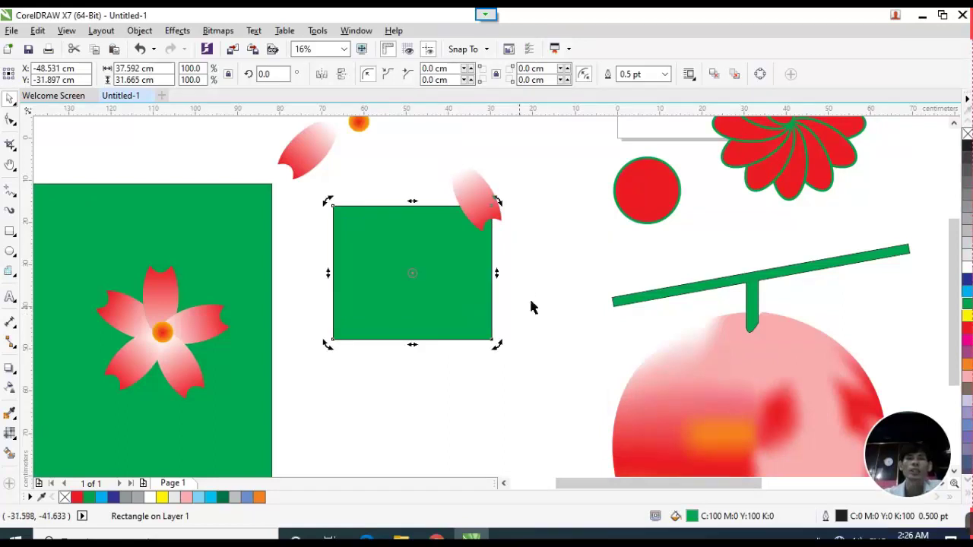
left_click(532, 307)
Examine the Order options for the small green rectangle, from To Front of Page to Behind, without applying any.
left_click(437, 243)
right_click(437, 242)
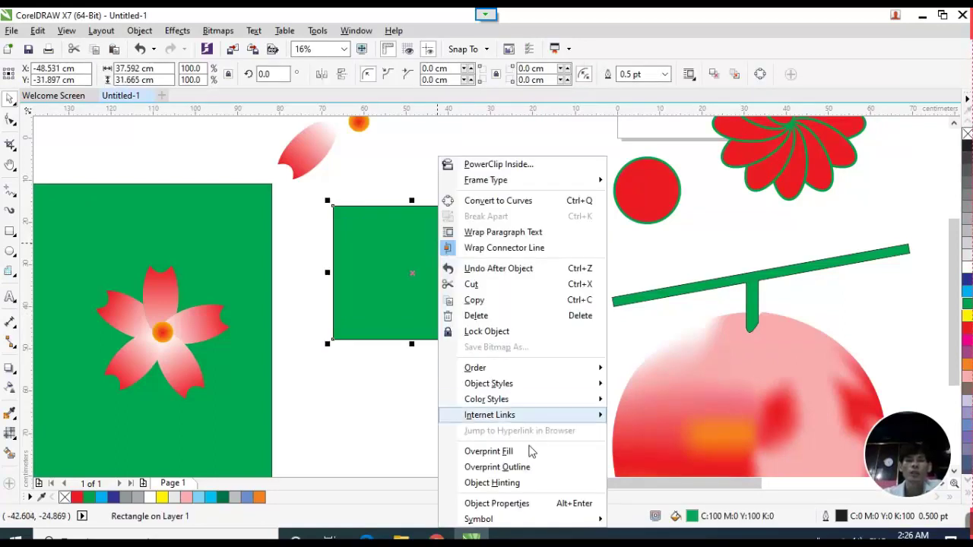
mouse_move(525, 371)
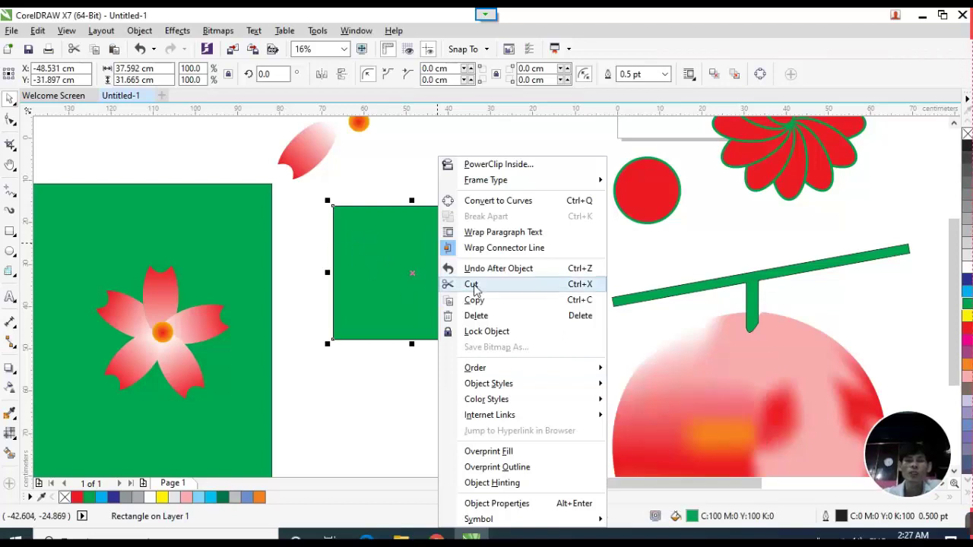
mouse_move(556, 372)
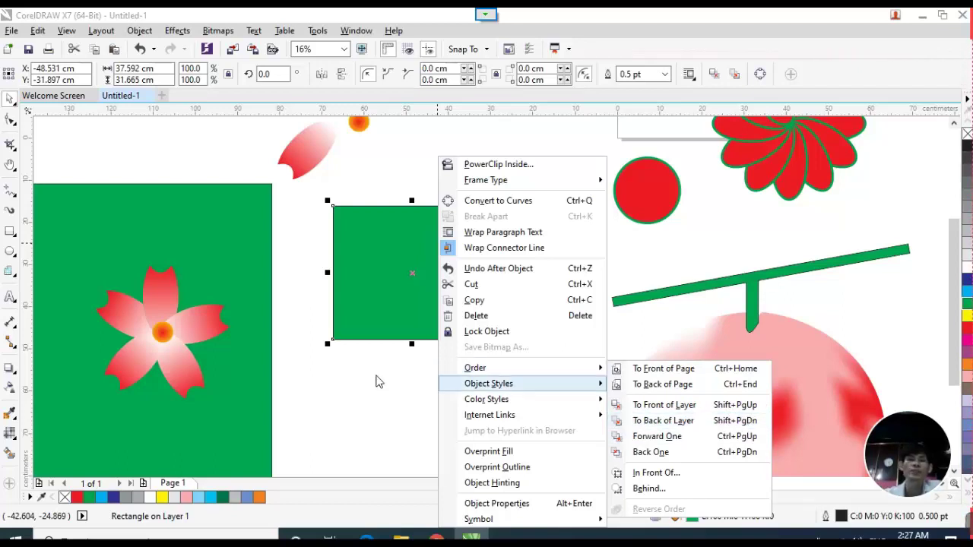
left_click(373, 410)
left_click(475, 395)
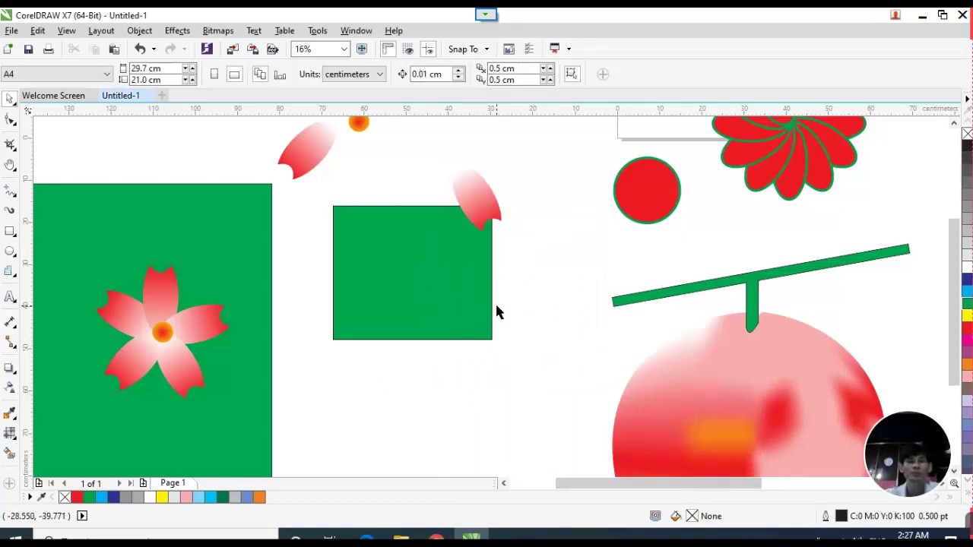
Move the grouped flower slightly left and up within the large green rectangle.
scroll(495, 331, "down", 2)
scroll(308, 341, "up", 2)
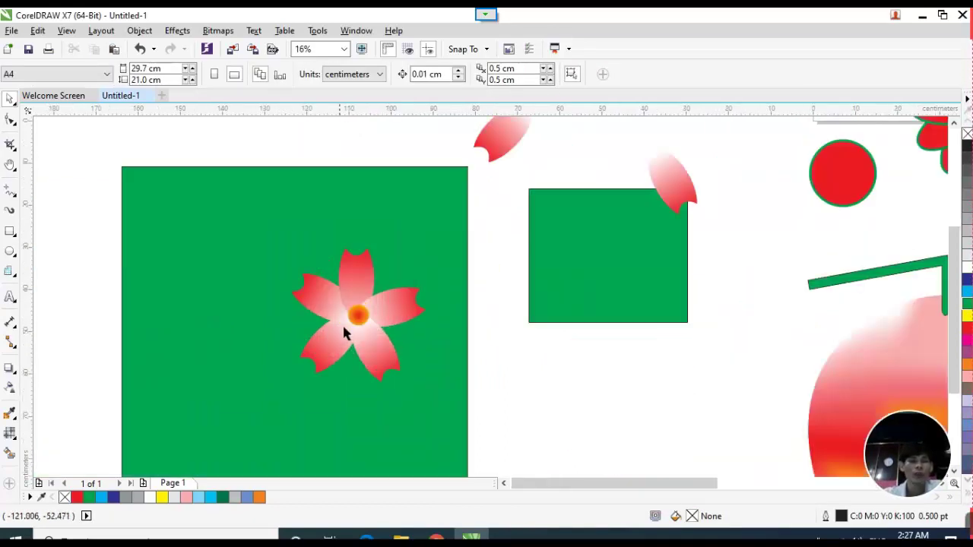
left_click_drag(405, 328, 359, 319)
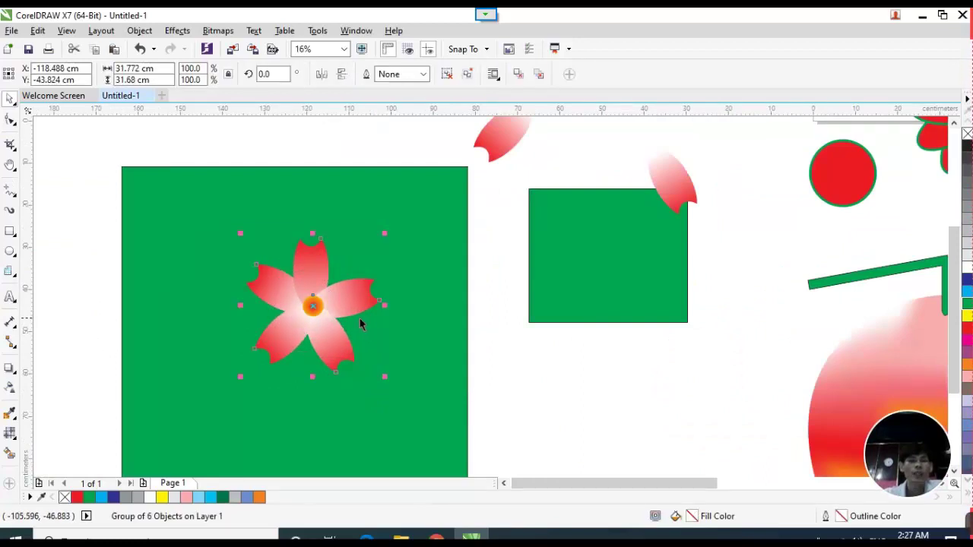
Apply a drop shadow to the grouped flower, offset only slightly from its centre.
left_click(10, 369)
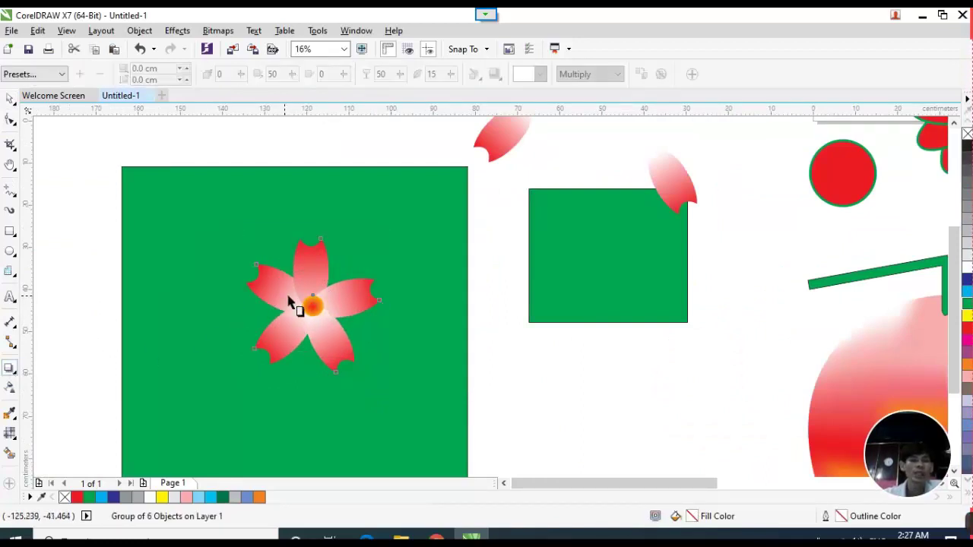
left_click(9, 99)
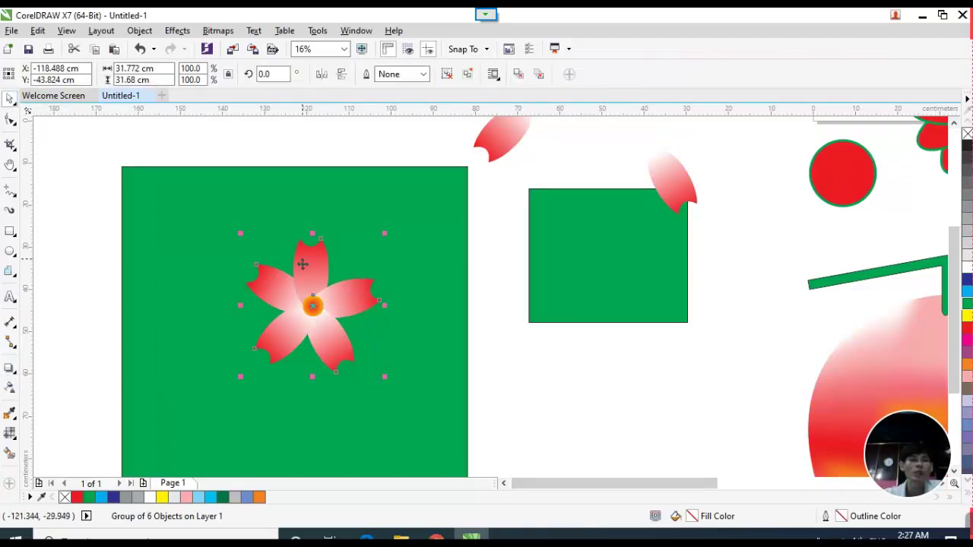
scroll(298, 312, "up", 2)
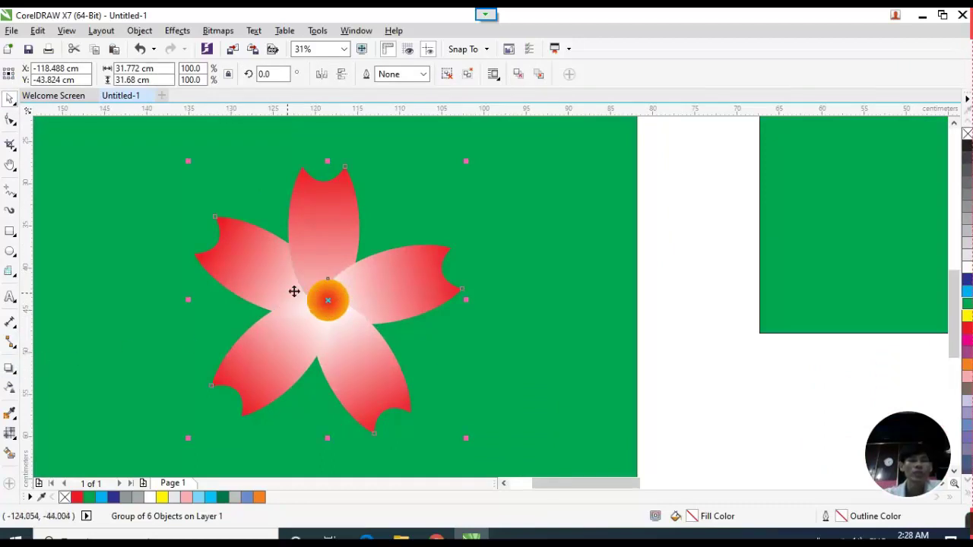
left_click(10, 370)
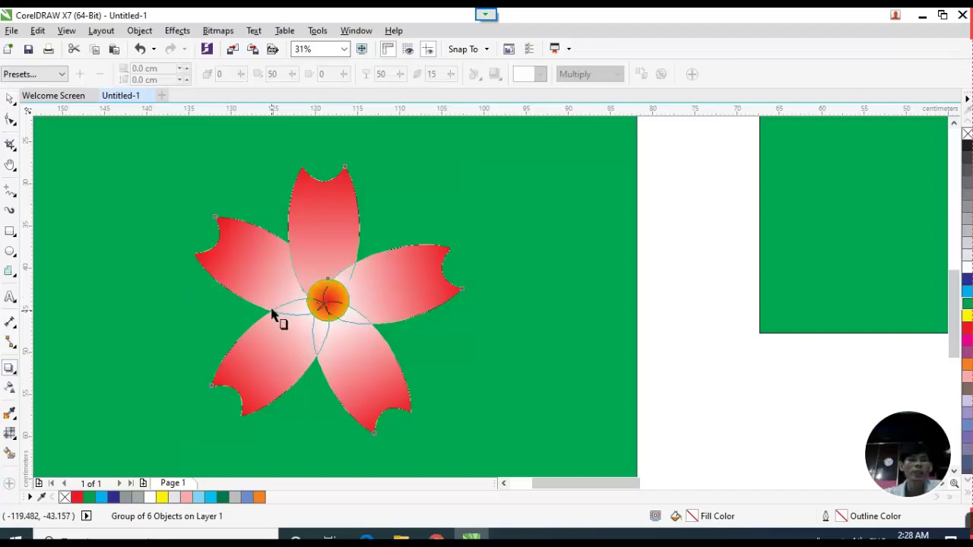
left_click_drag(268, 310, 256, 311)
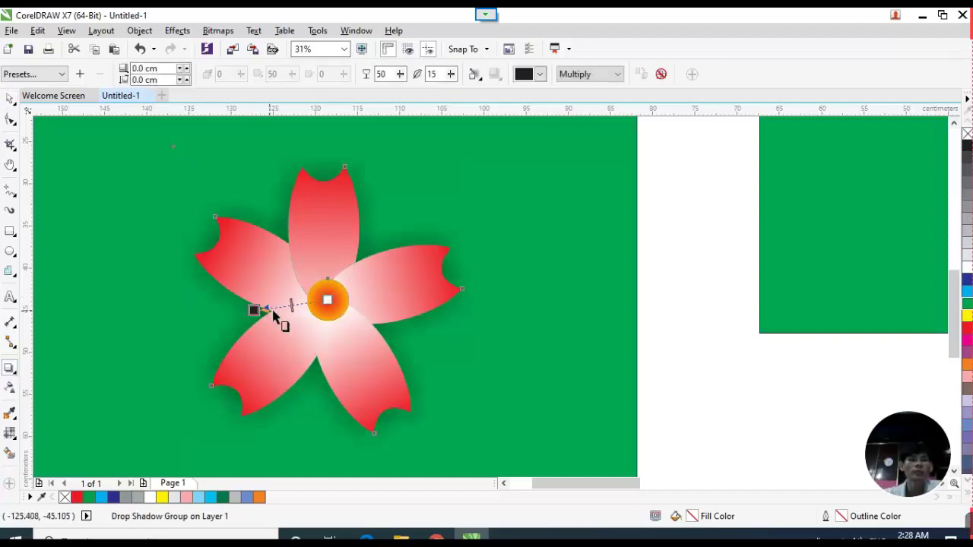
left_click(10, 99)
Try yellow as the flower's drop shadow colour, and set it back to black.
scroll(332, 272, "up", 1)
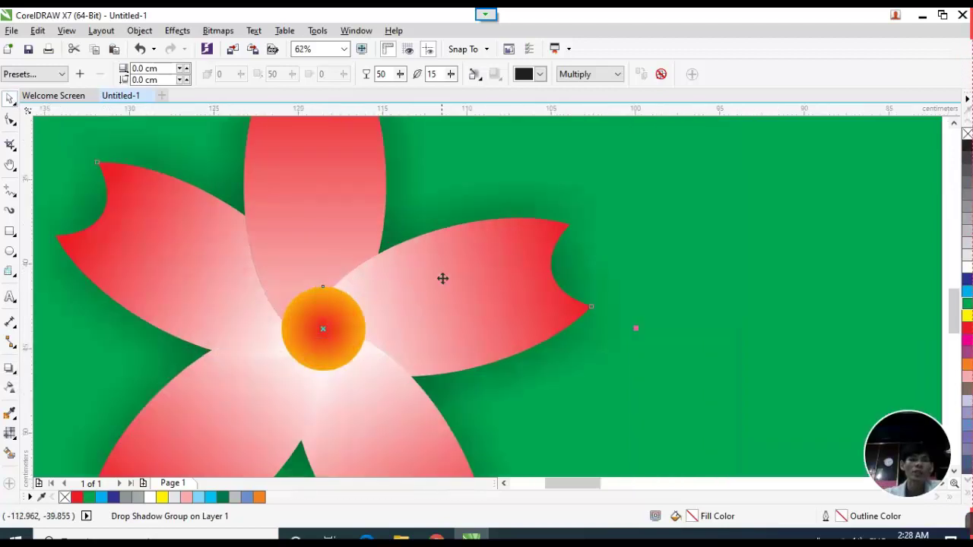
scroll(443, 279, "down", 1)
scroll(433, 250, "up", 1)
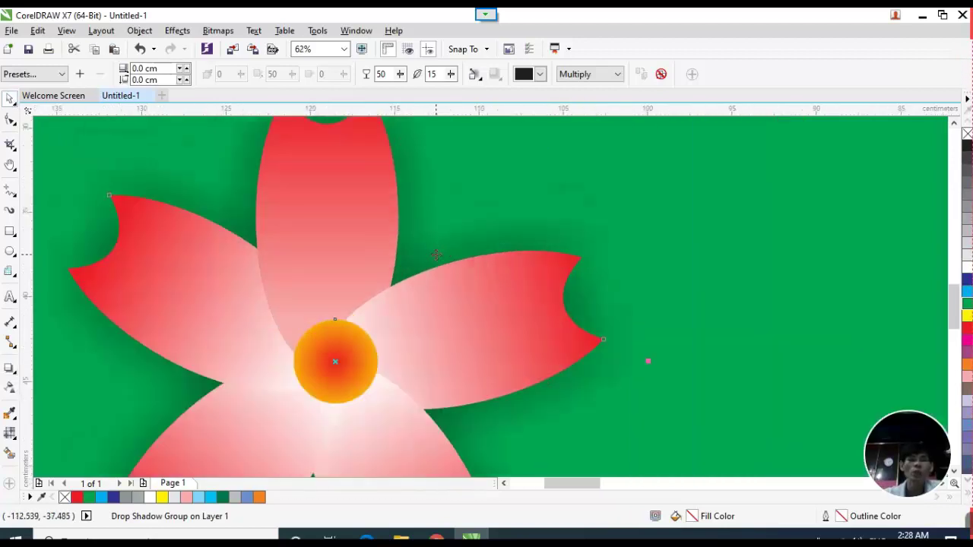
left_click(539, 74)
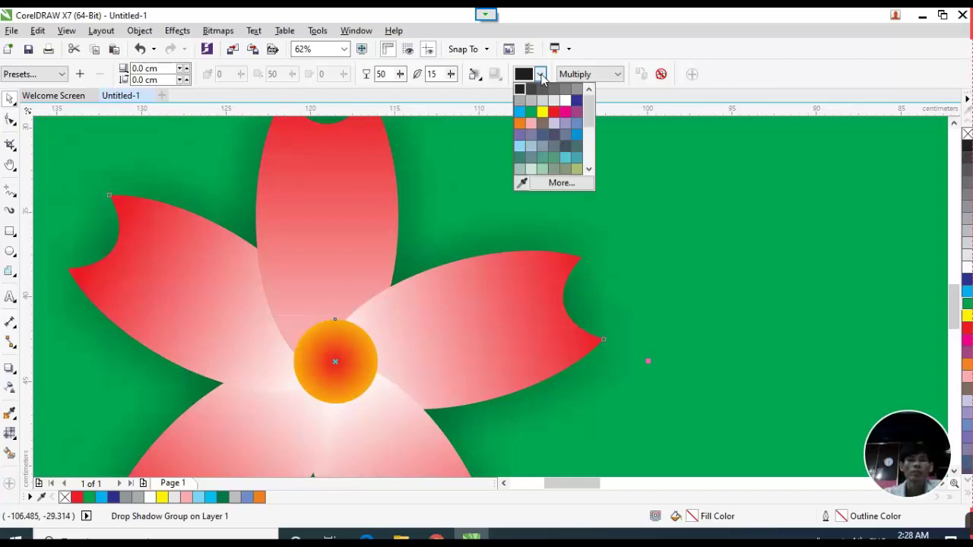
left_click(543, 113)
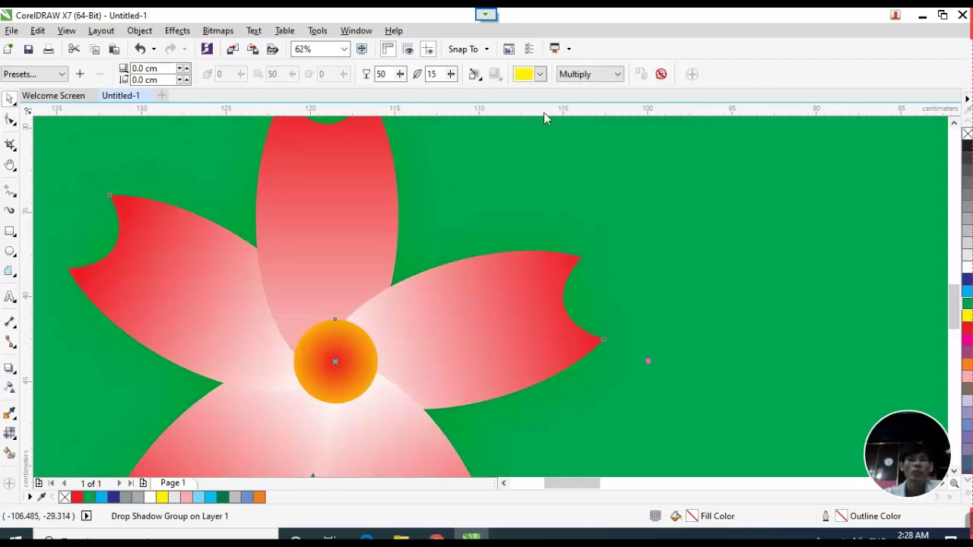
left_click(539, 74)
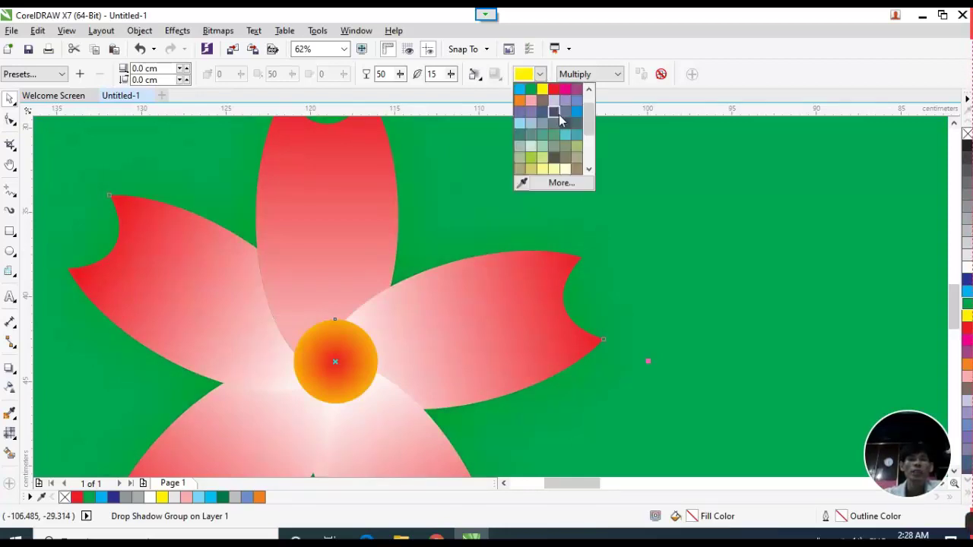
left_click_drag(591, 124, 591, 97)
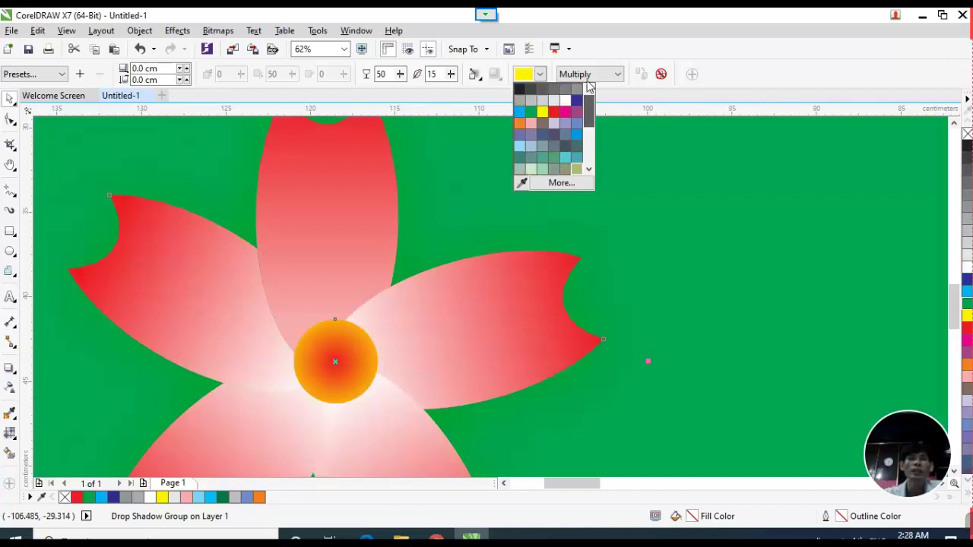
left_click(520, 90)
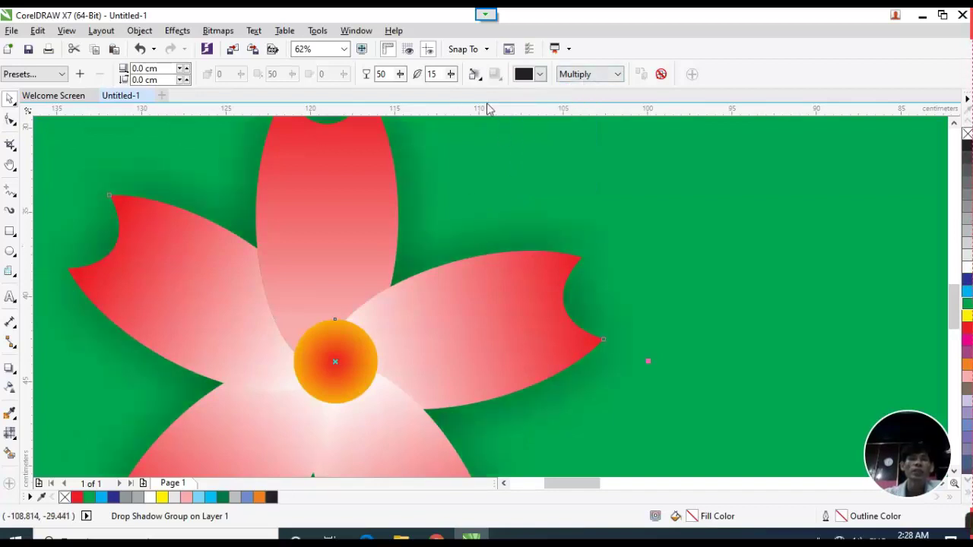
Set the feathering direction of the flower's drop shadow to Outside.
left_click(479, 76)
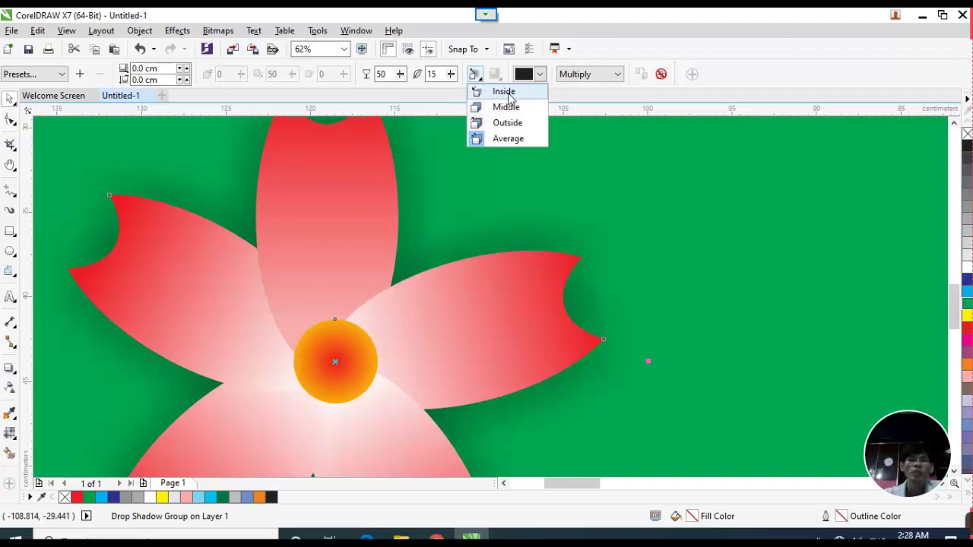
left_click(505, 123)
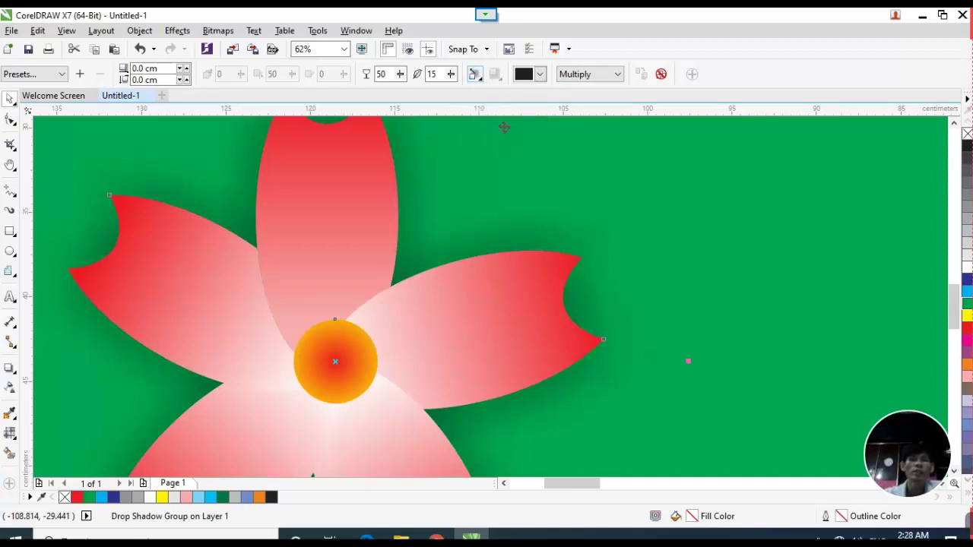
scroll(492, 228, "down", 2)
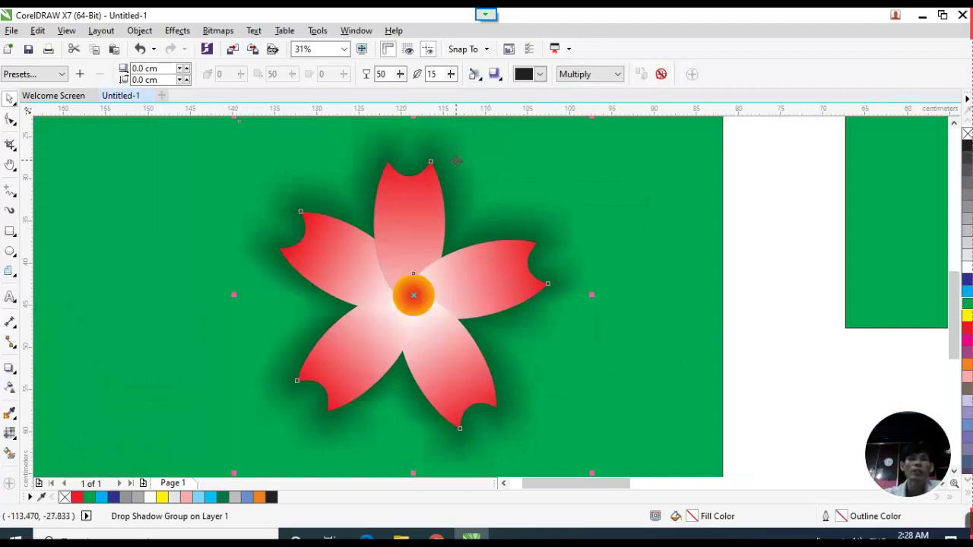
Set the drop shadow's opacity to 22 and its feathering to 7.
left_click(401, 74)
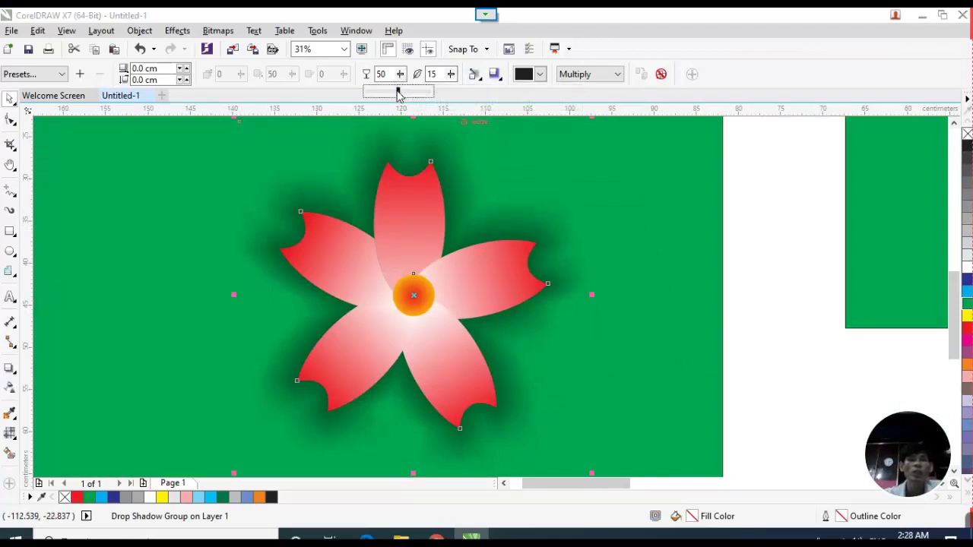
left_click_drag(398, 92, 382, 93)
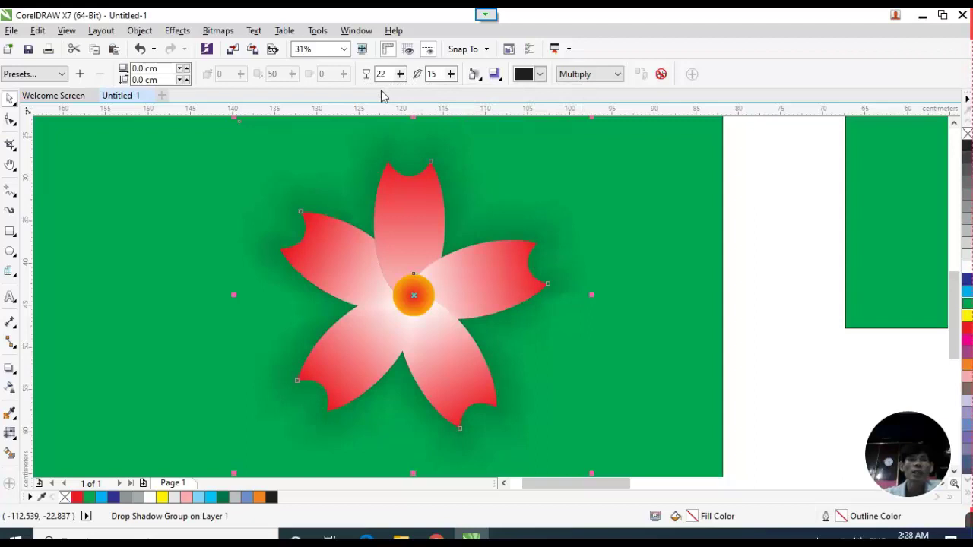
left_click(450, 74)
left_click_drag(453, 93, 448, 94)
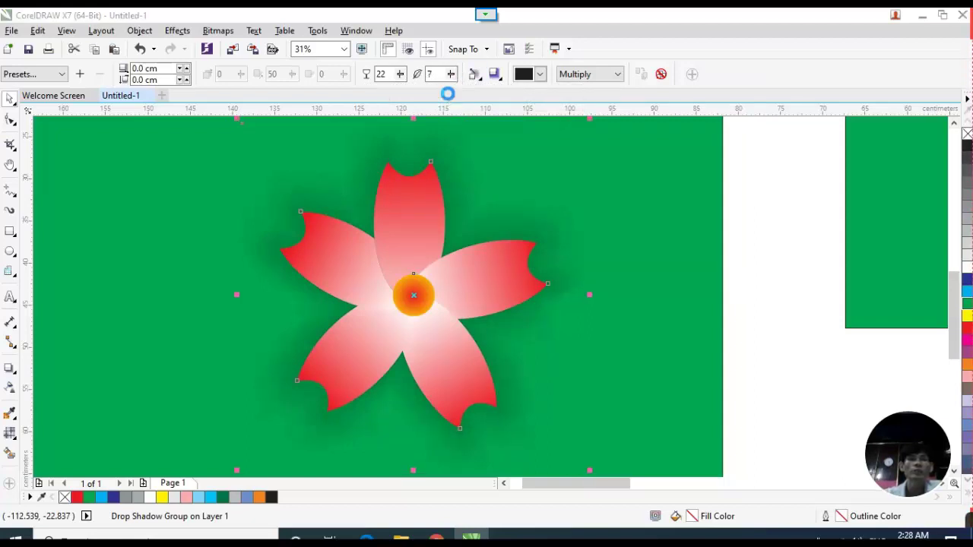
Add the artistic text "My Love" below the flower and enlarge it to about 15.7 cm wide.
scroll(446, 228, "down", 2)
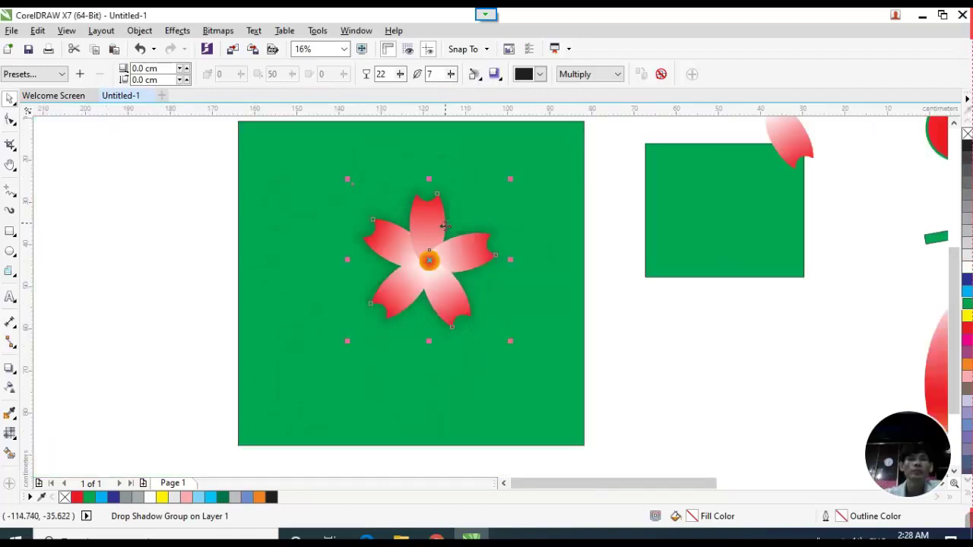
left_click(143, 191)
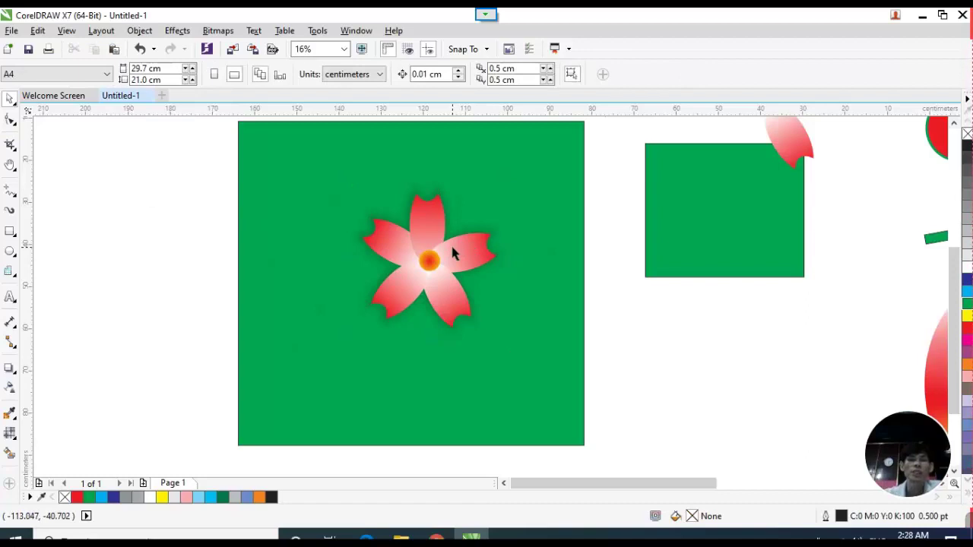
scroll(447, 240, "up", 2)
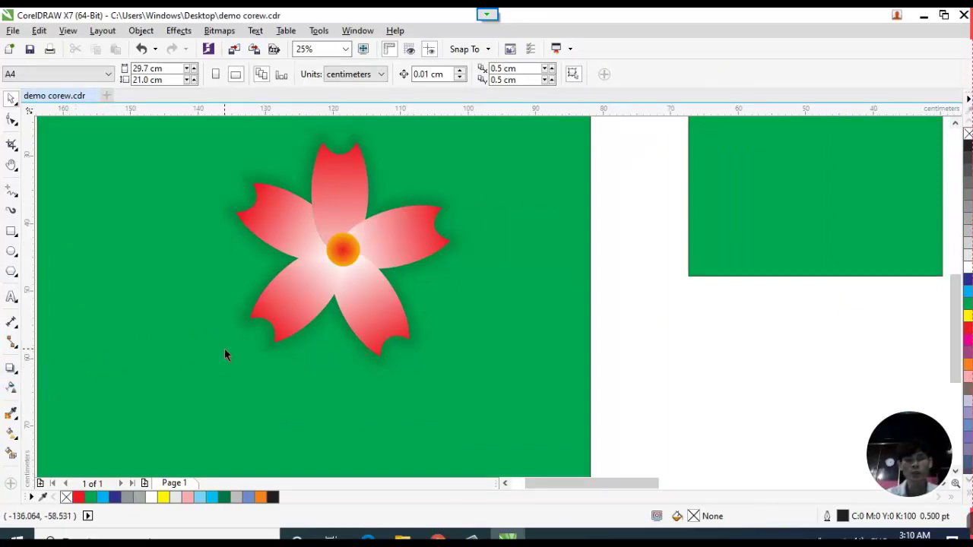
left_click(12, 296)
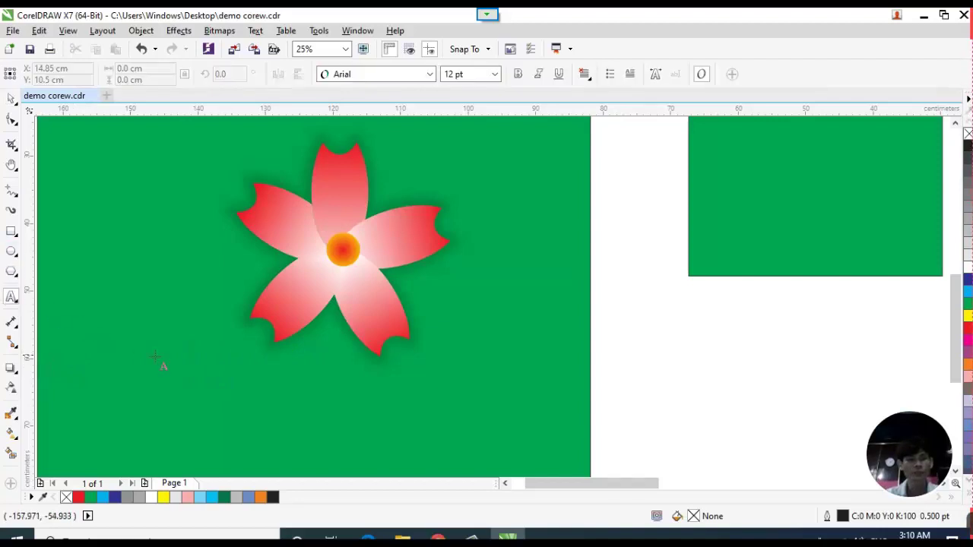
left_click(228, 392)
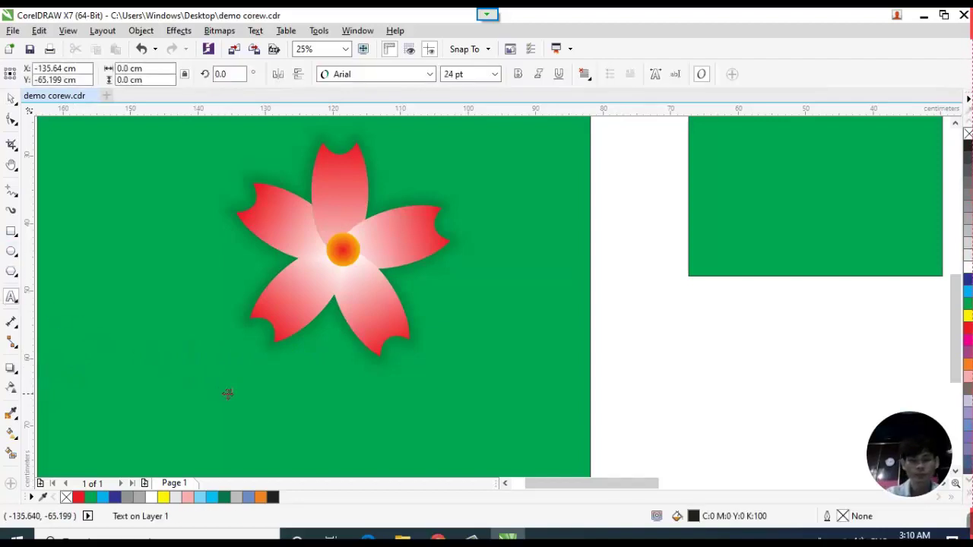
type("M")
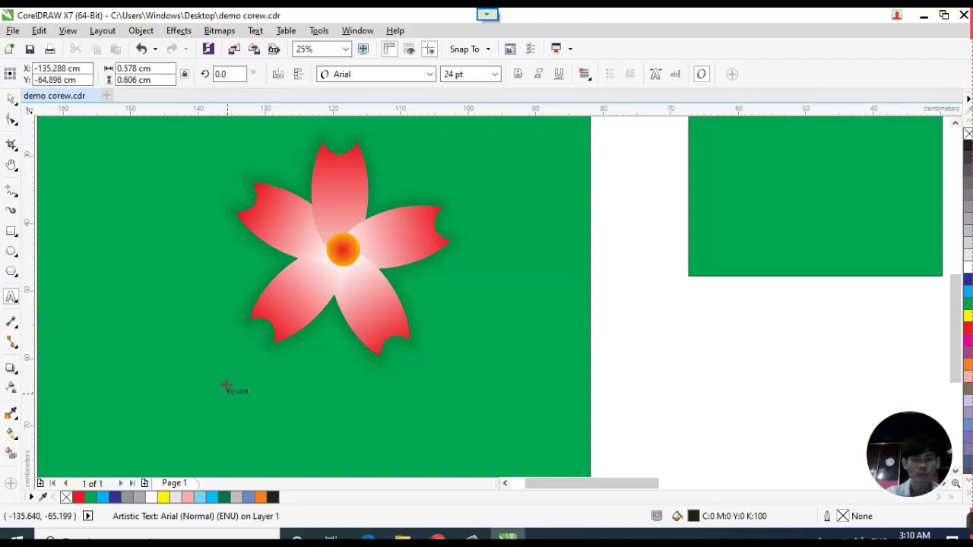
type("y Love")
left_click(11, 99)
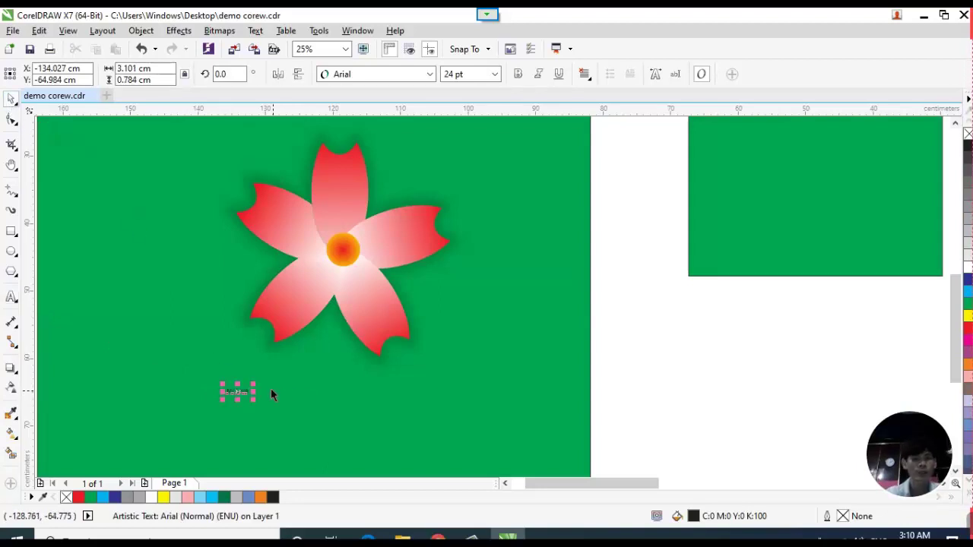
mouse_move(257, 382)
left_mouse_down()
mouse_move(353, 359)
mouse_move(240, 382)
left_mouse_up()
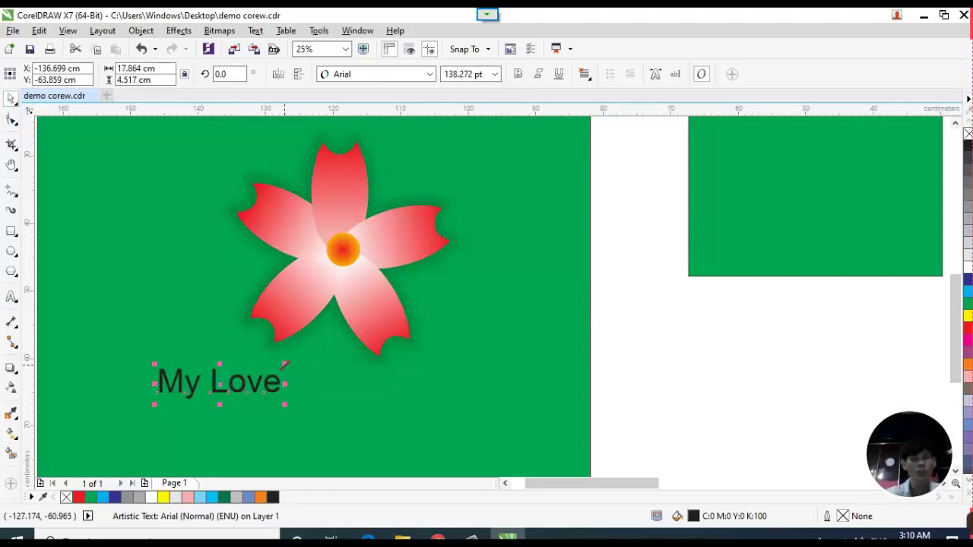
left_click_drag(284, 364, 272, 368)
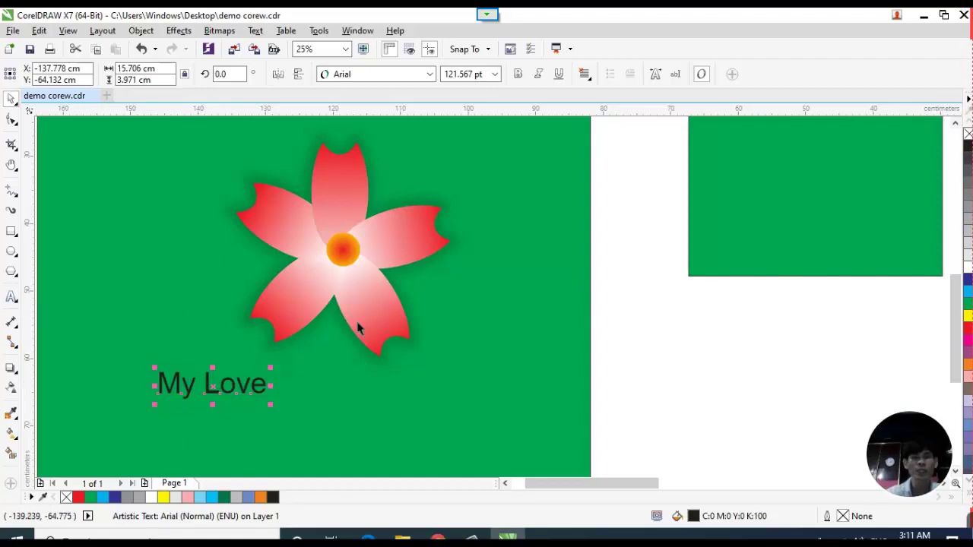
Preview several fonts on the "My Love" text and set its font to VNI-Ariston.
left_click(429, 74)
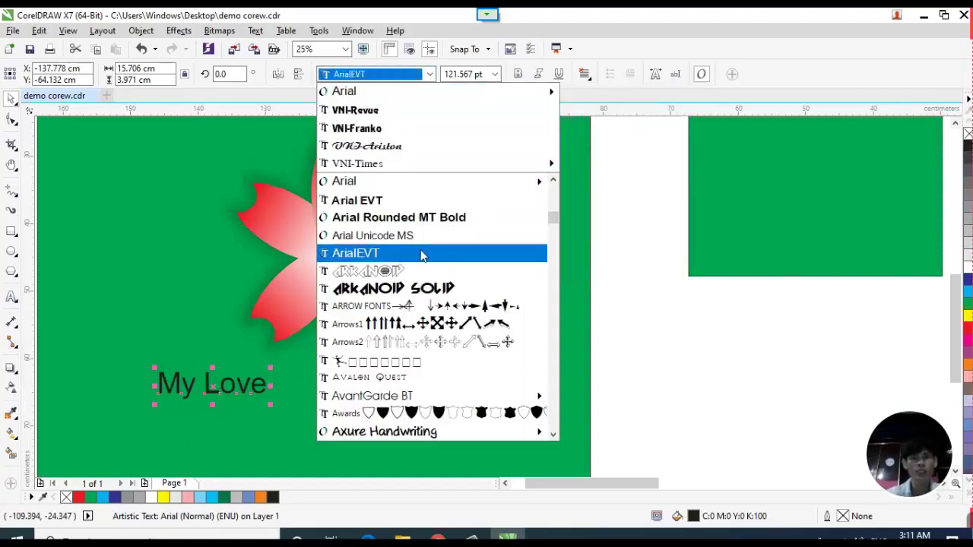
scroll(423, 254, "down", 2)
mouse_move(435, 293)
scroll(433, 297, "down", 12)
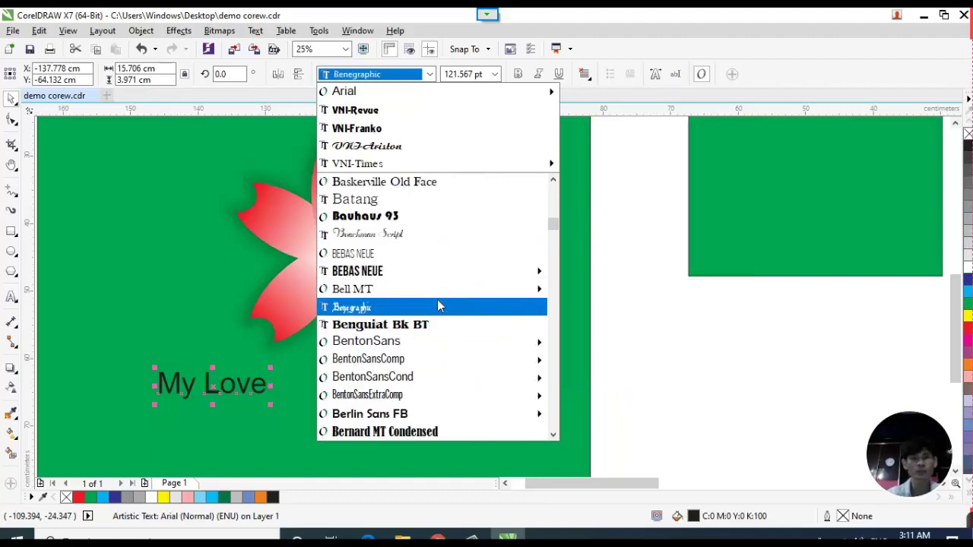
scroll(428, 301, "down", 4)
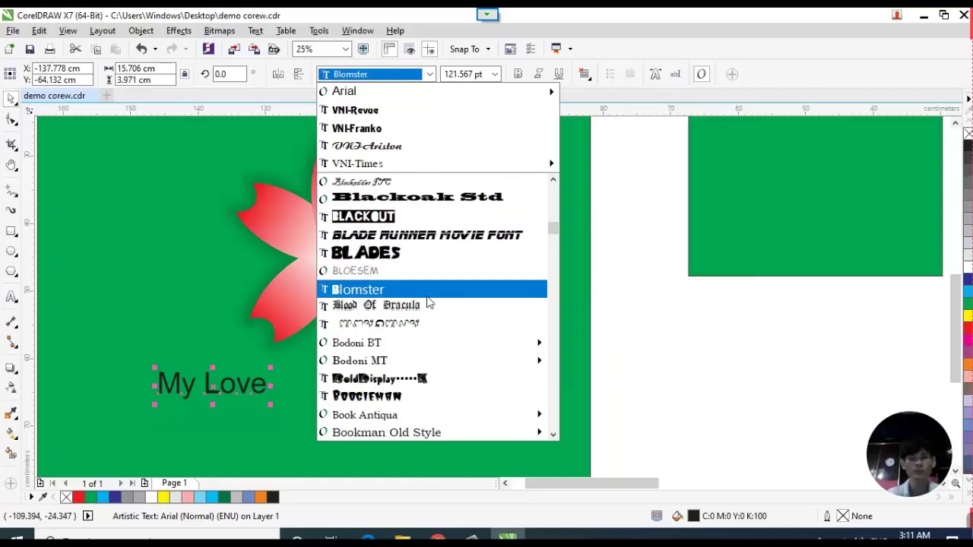
scroll(430, 319, "up", 5)
scroll(572, 232, "up", 2)
scroll(555, 234, "up", 10)
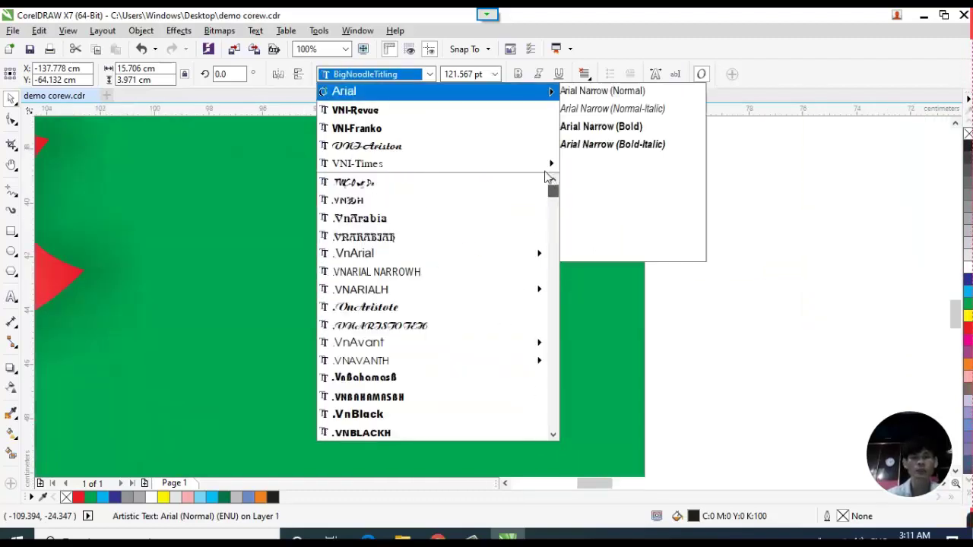
scroll(433, 235, "down", 10)
scroll(147, 291, "down", 2)
scroll(249, 304, "down", 2)
scroll(244, 309, "up", 2)
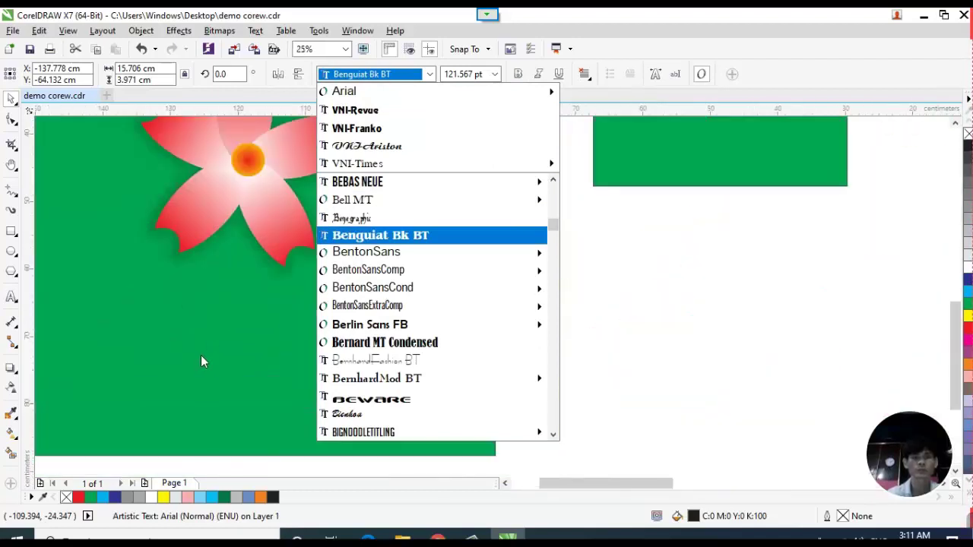
mouse_move(384, 259)
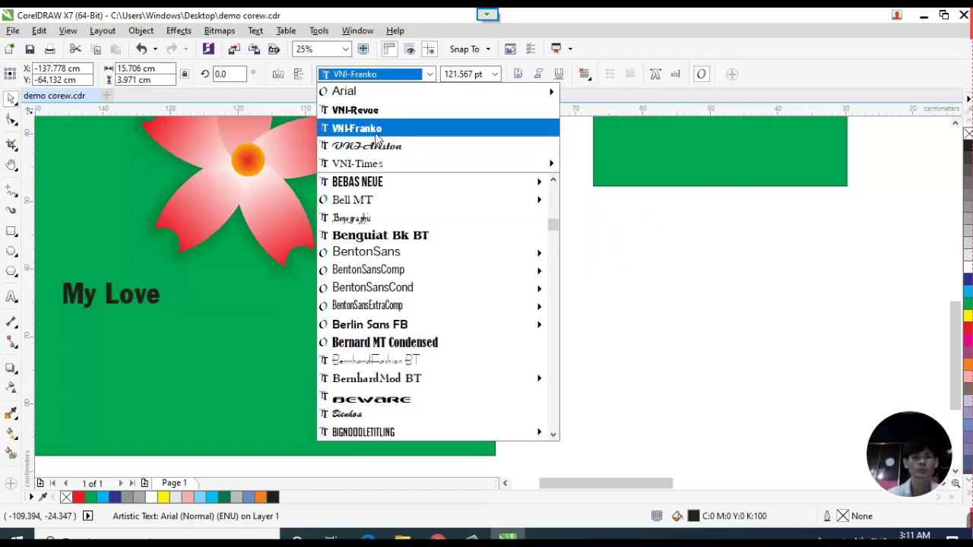
mouse_move(375, 162)
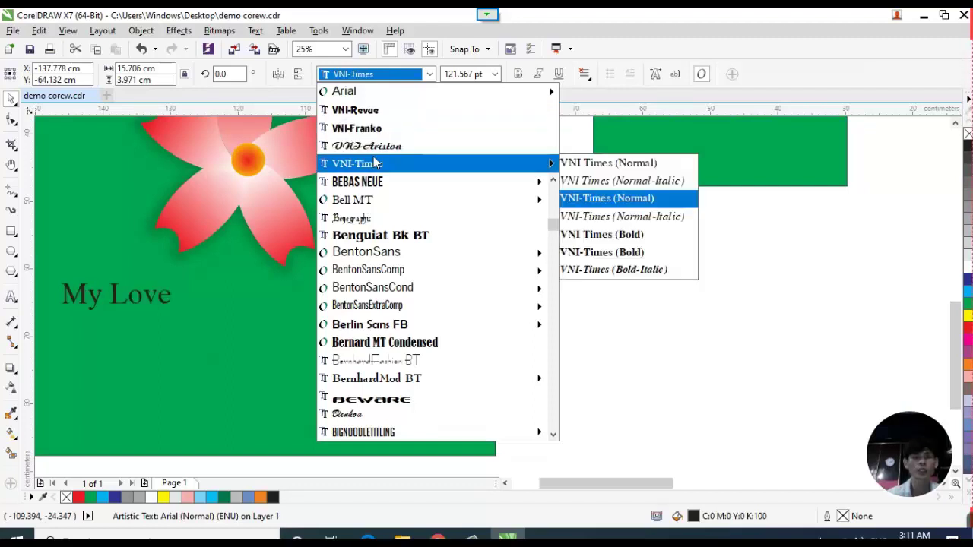
left_click(374, 146)
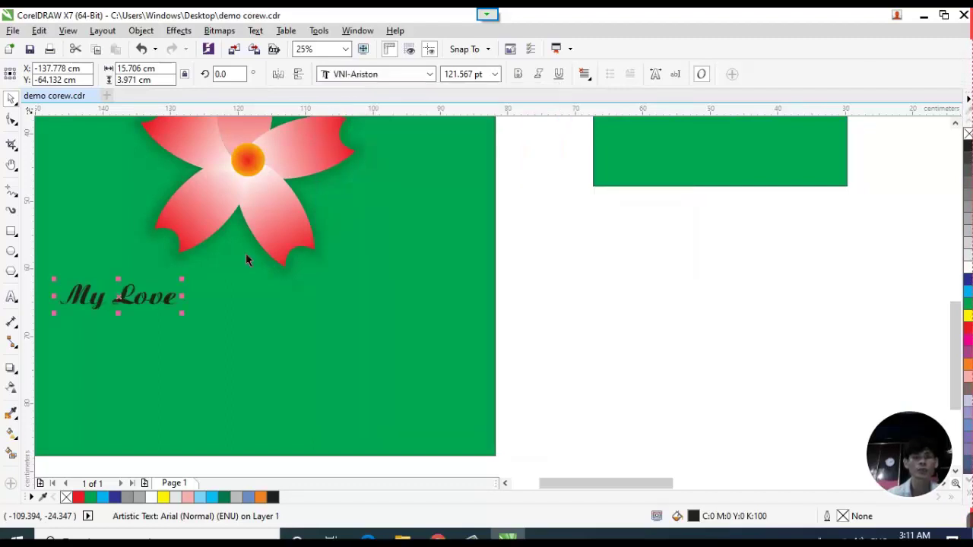
Enlarge the "My Love" text to about 41.7 cm wide just below the flower and look through the preset font sizes.
left_click_drag(181, 278, 250, 265)
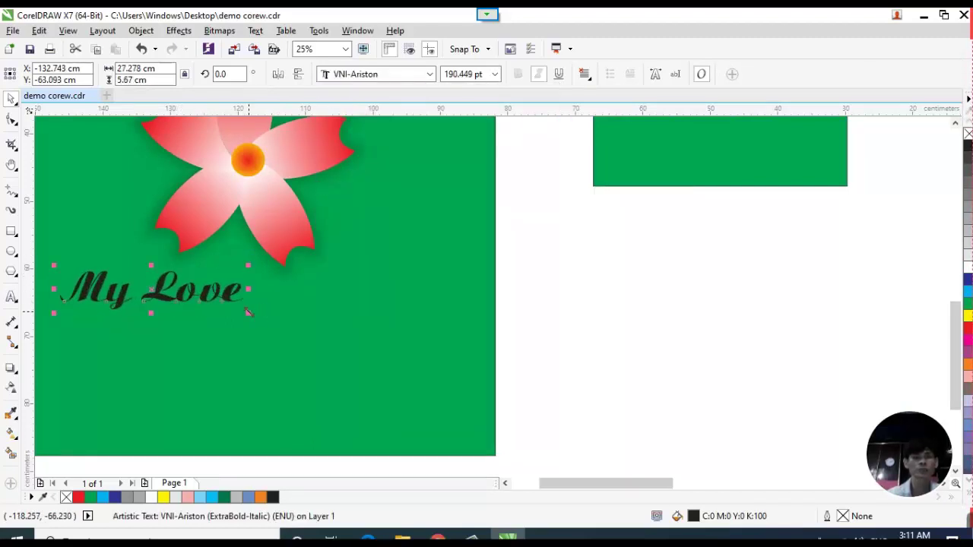
left_click_drag(249, 314, 348, 363)
left_click_drag(275, 302, 285, 318)
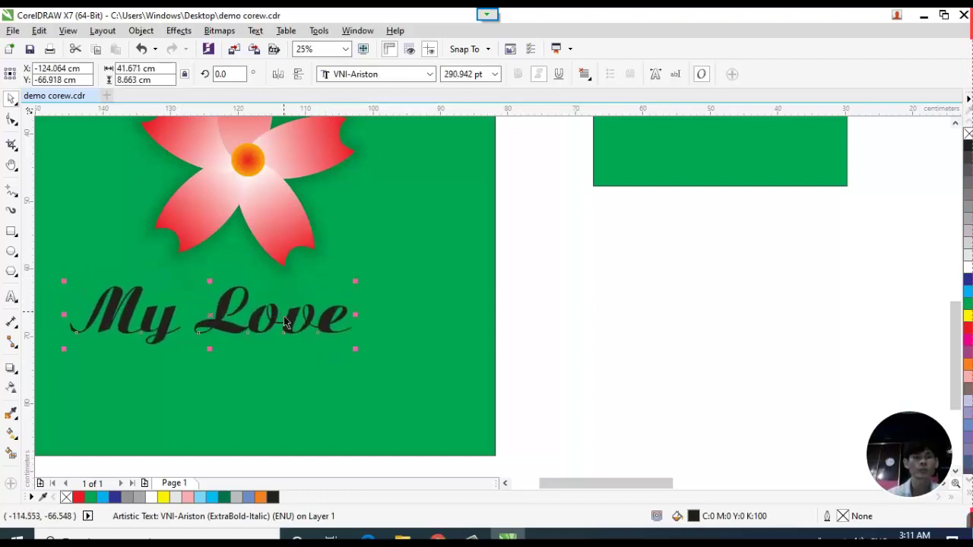
left_click(496, 74)
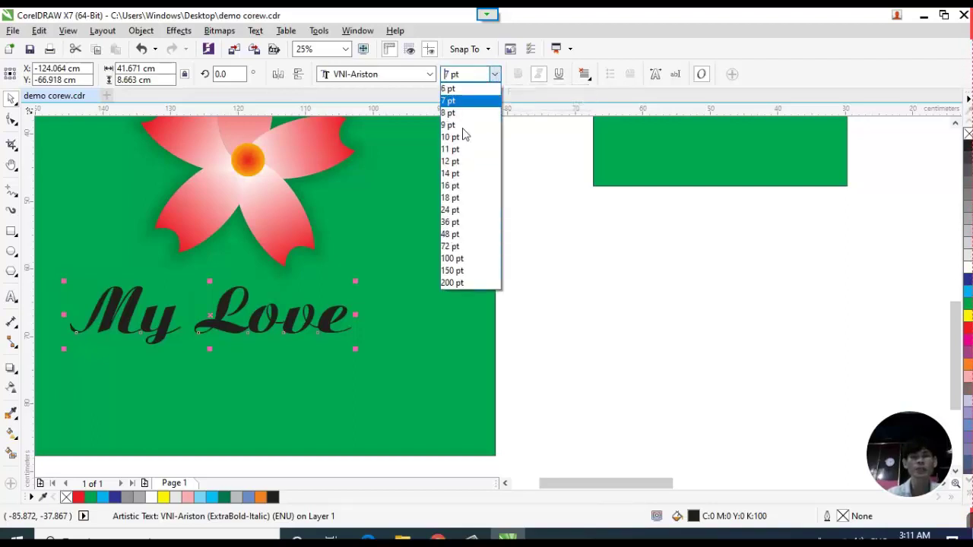
left_click(332, 323)
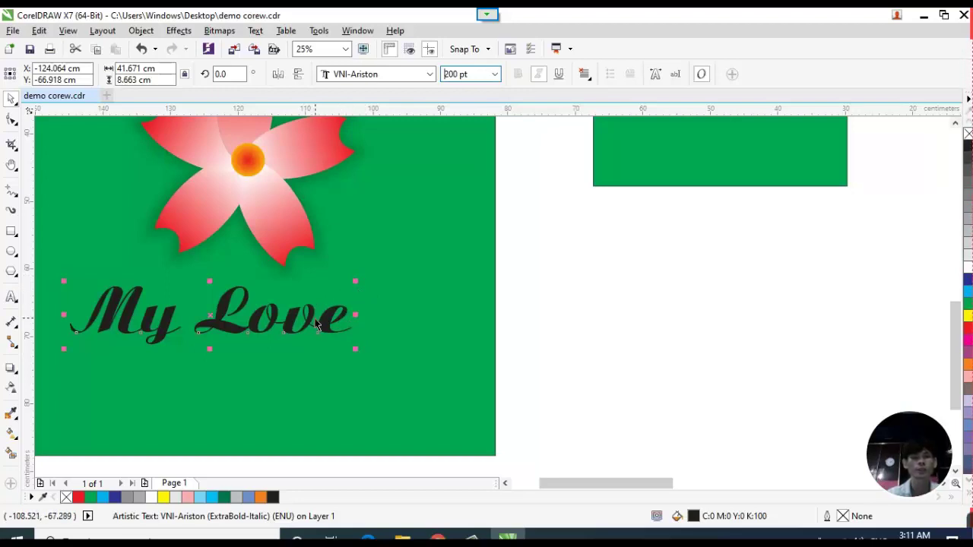
Fill the "My Love" text with cyan (C:100) and give it a white hairline outline.
scroll(209, 321, "up", 1)
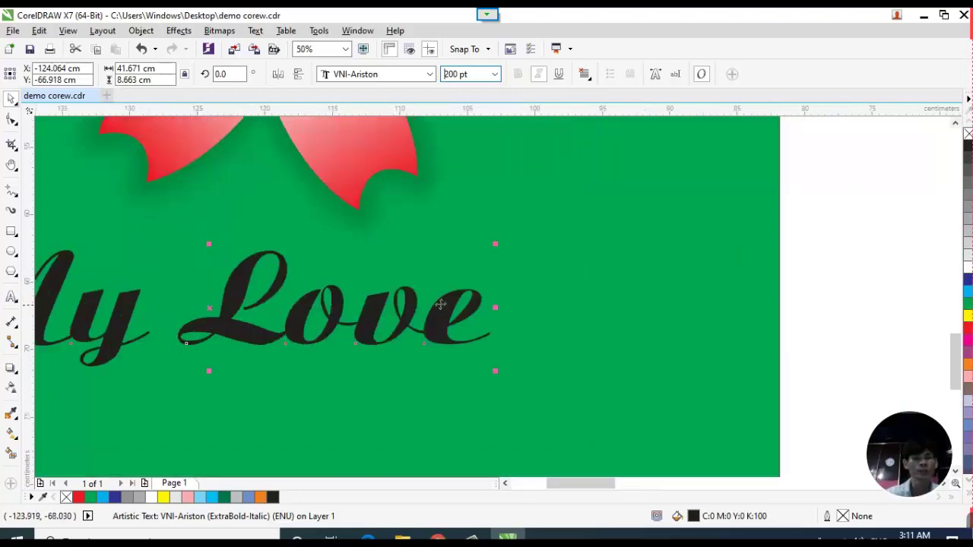
scroll(441, 304, "down", 1)
scroll(334, 316, "up", 1)
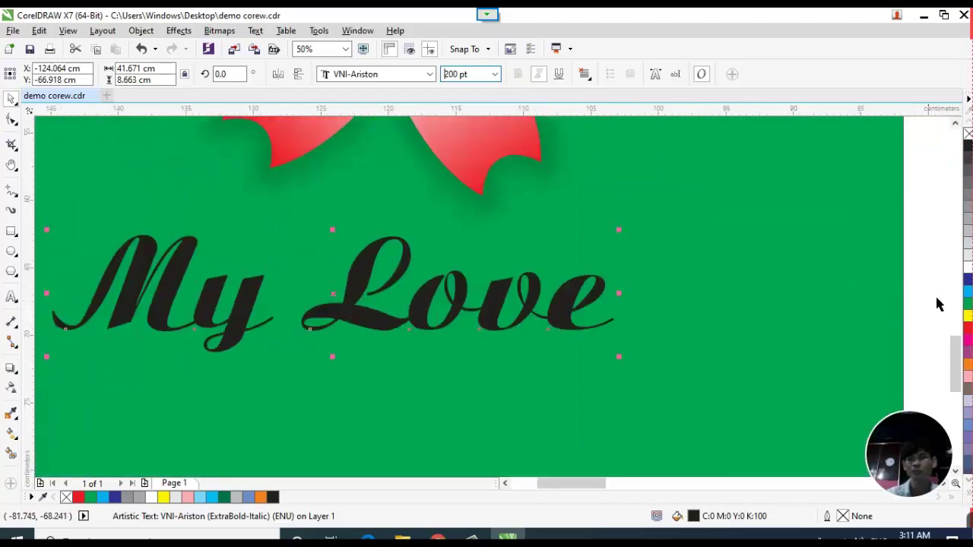
left_click(968, 292)
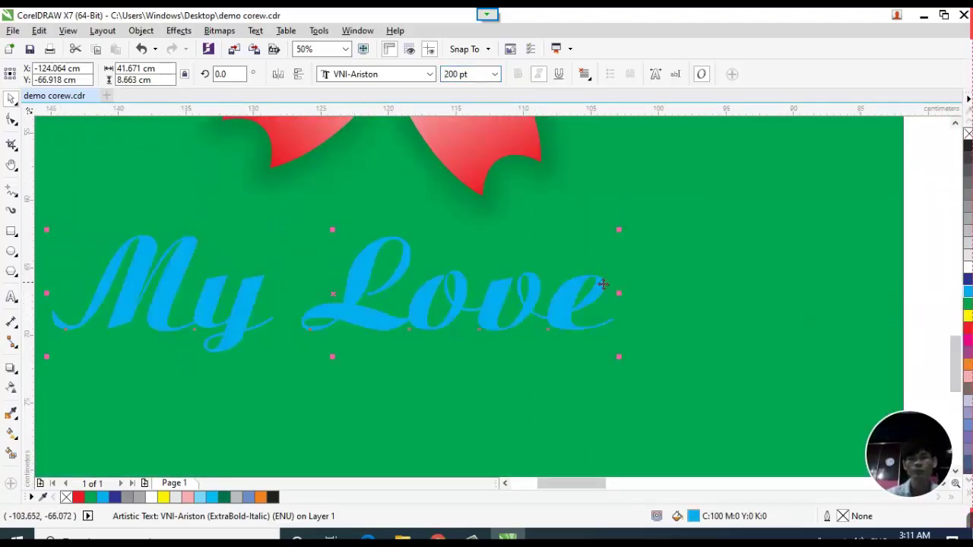
scroll(577, 292, "down", 1)
scroll(525, 285, "up", 1)
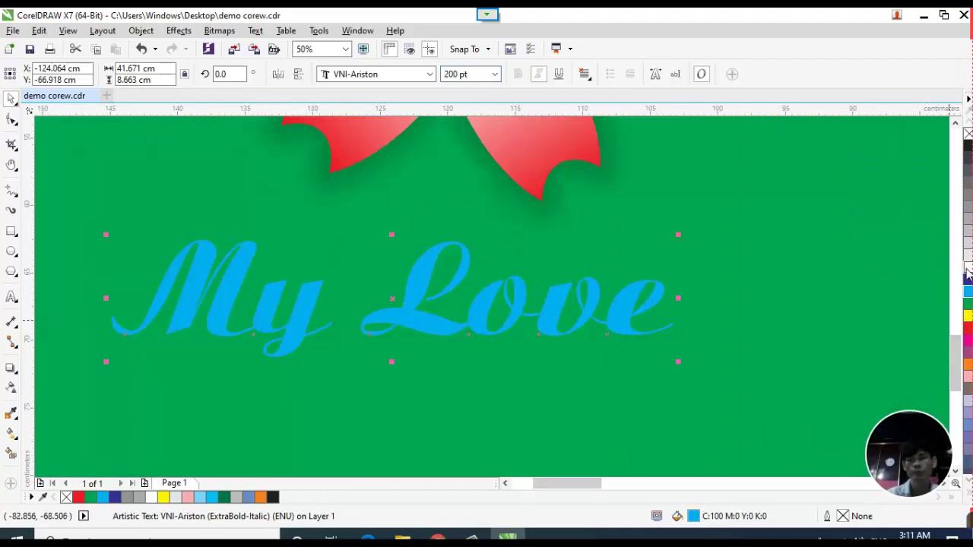
scroll(593, 298, "up", 2)
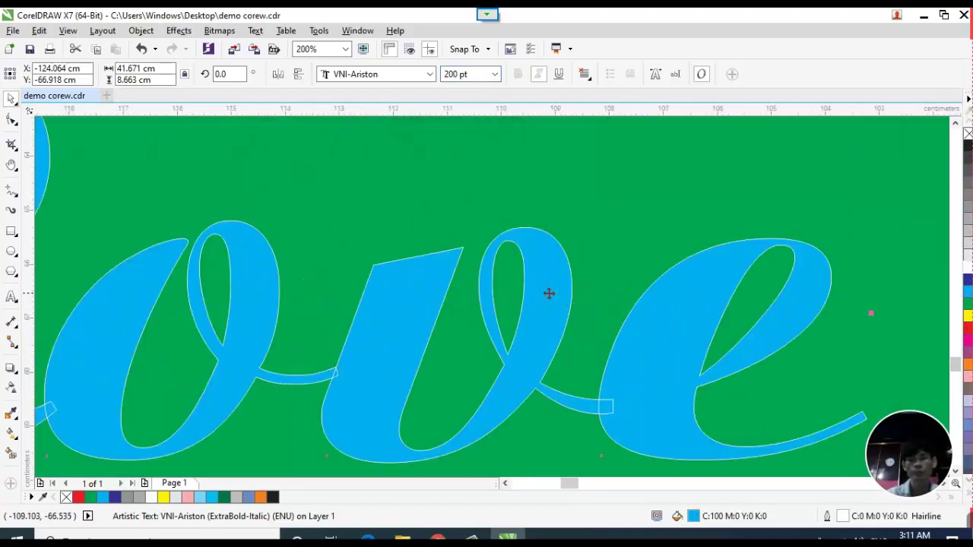
Place a duplicate of the text slightly right and down, outline it with a yellow hairline, and open the Blend settings.
left_click_drag(555, 294, 534, 279)
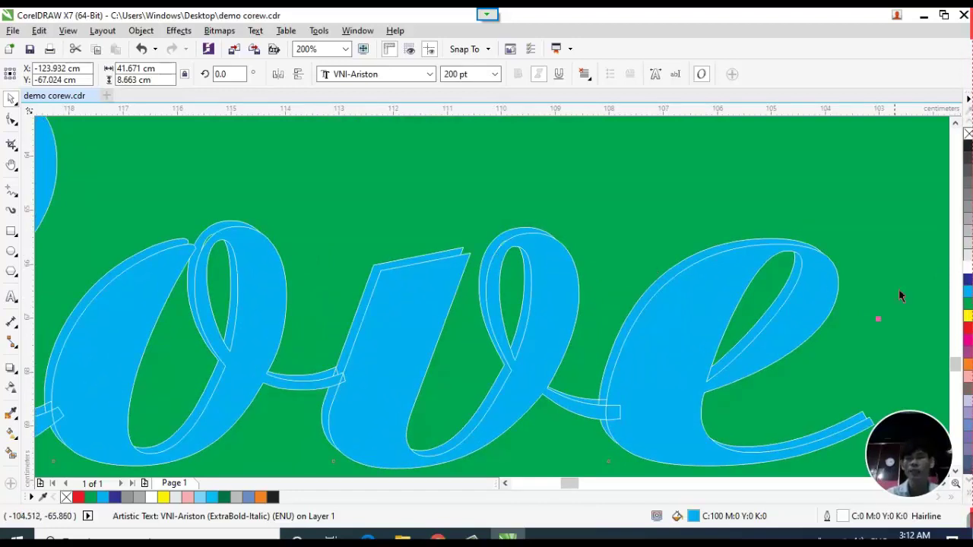
left_click(180, 31)
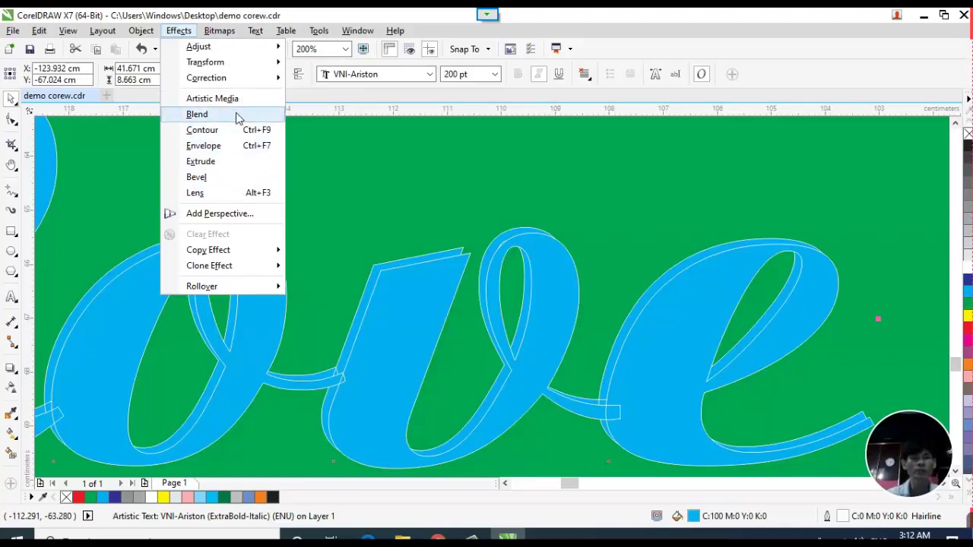
left_click(197, 114)
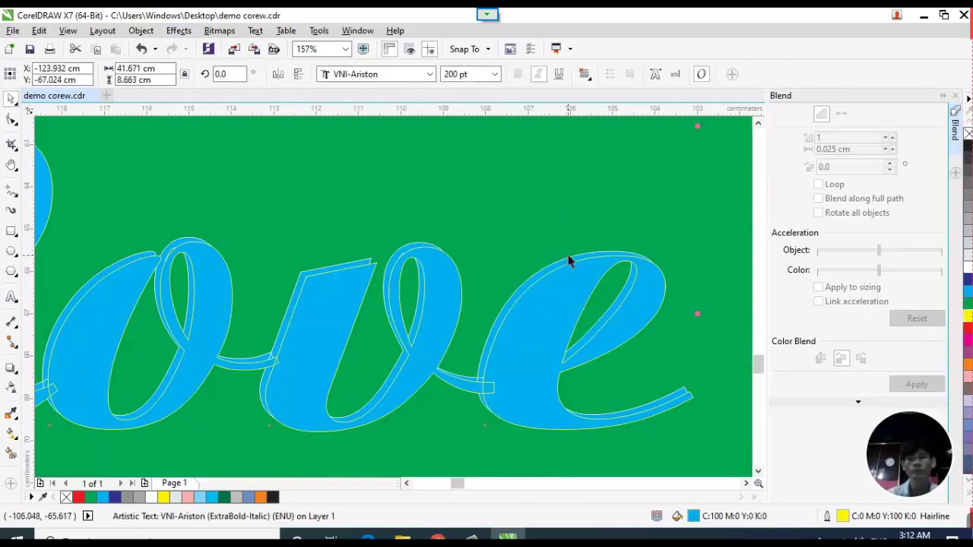
Select both copies of the "My Love" text and blend them with 20 steps.
scroll(569, 260, "up", 3)
left_click(593, 261, "shift")
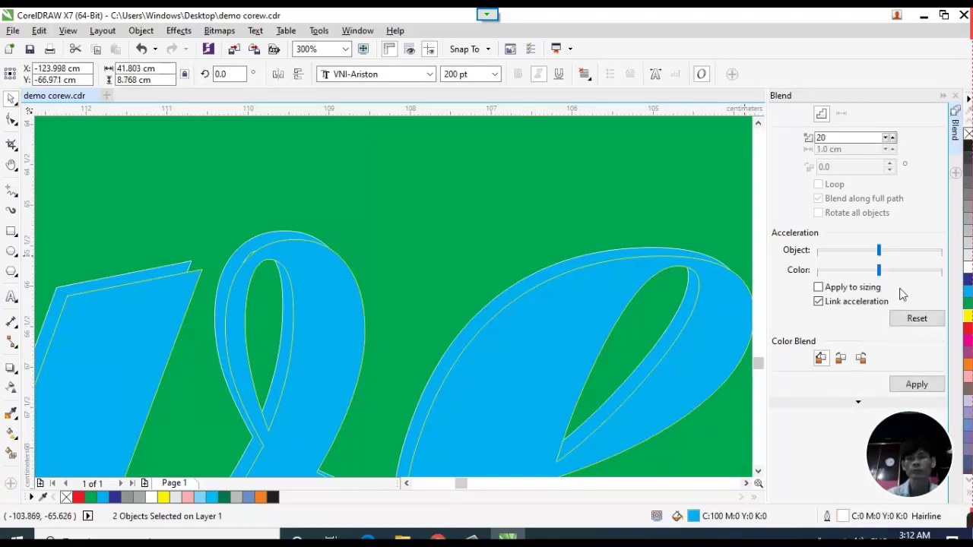
left_click(916, 384)
scroll(583, 212, "down", 5)
scroll(584, 207, "down", 5)
scroll(506, 228, "up", 3)
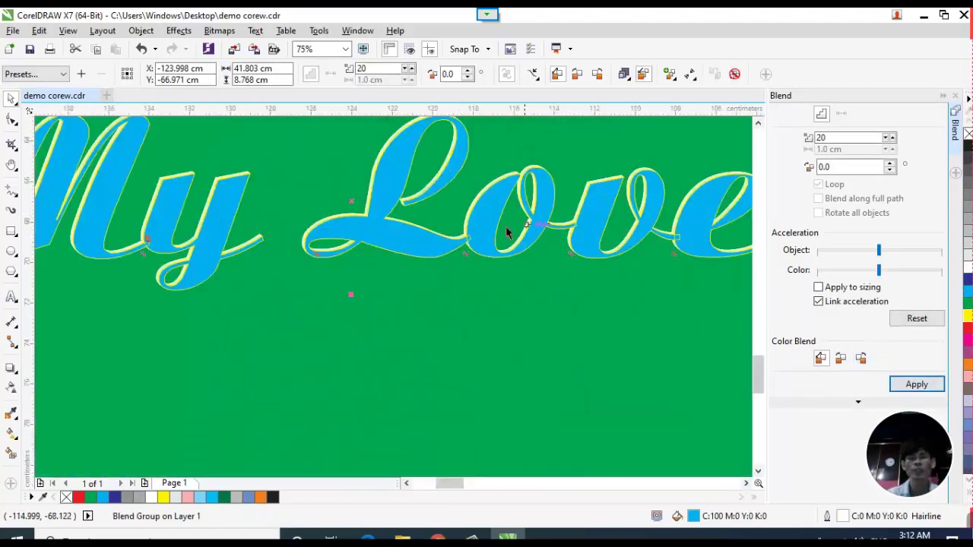
scroll(499, 267, "down", 2)
scroll(471, 224, "up", 2)
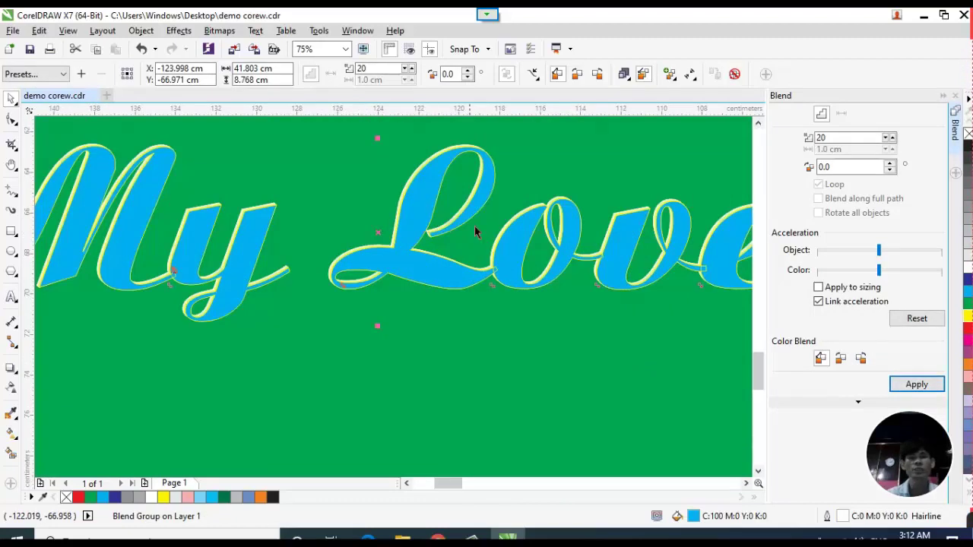
scroll(532, 262, "down", 2)
scroll(413, 272, "down", 3)
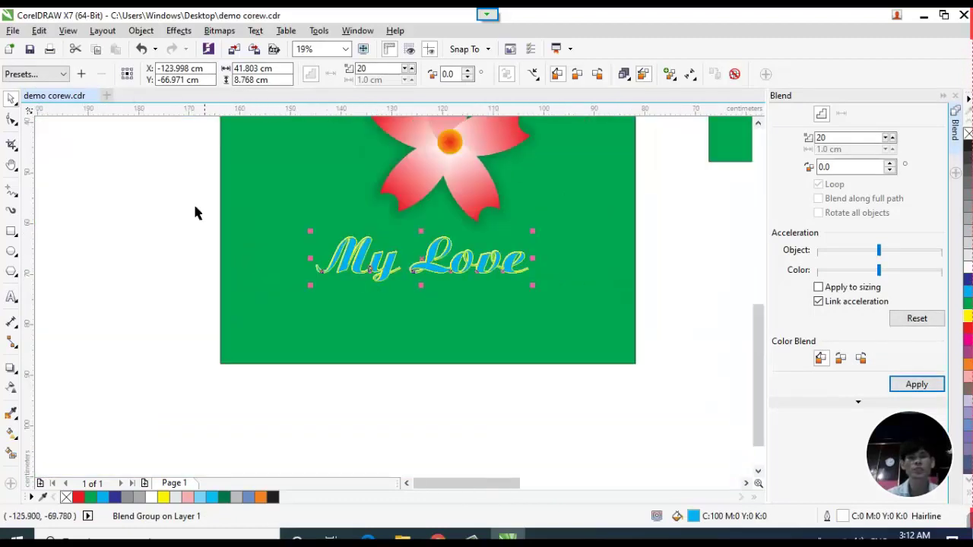
Select the front text of the blend and change its outline colour to pink (M:40 Y:20).
left_click(194, 204)
scroll(452, 270, "up", 4)
scroll(452, 269, "up", 4)
left_click(430, 234)
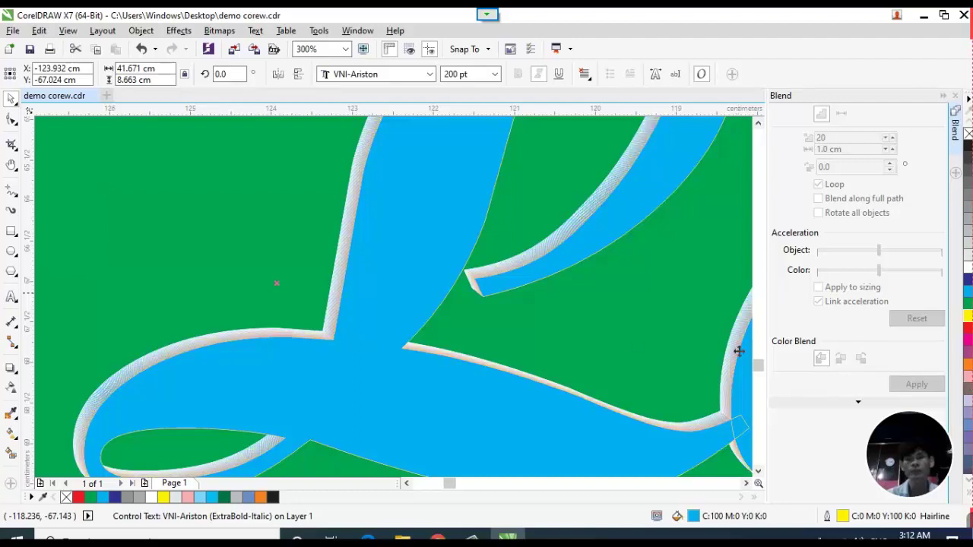
scroll(448, 329, "down", 4)
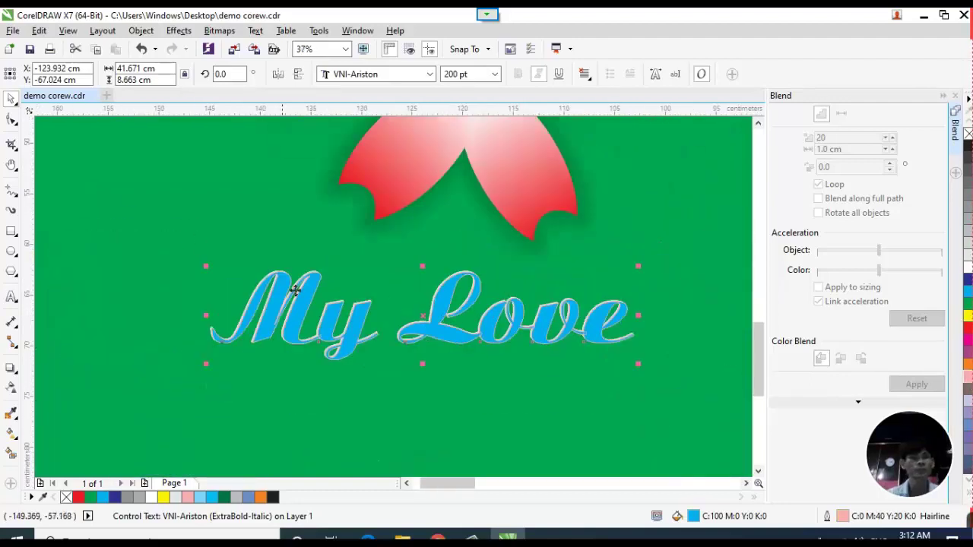
Examine the blended edges of the "My Love" lettering up close, followed by the whole flower design on its green background.
left_click(305, 290)
scroll(302, 297, "up", 3)
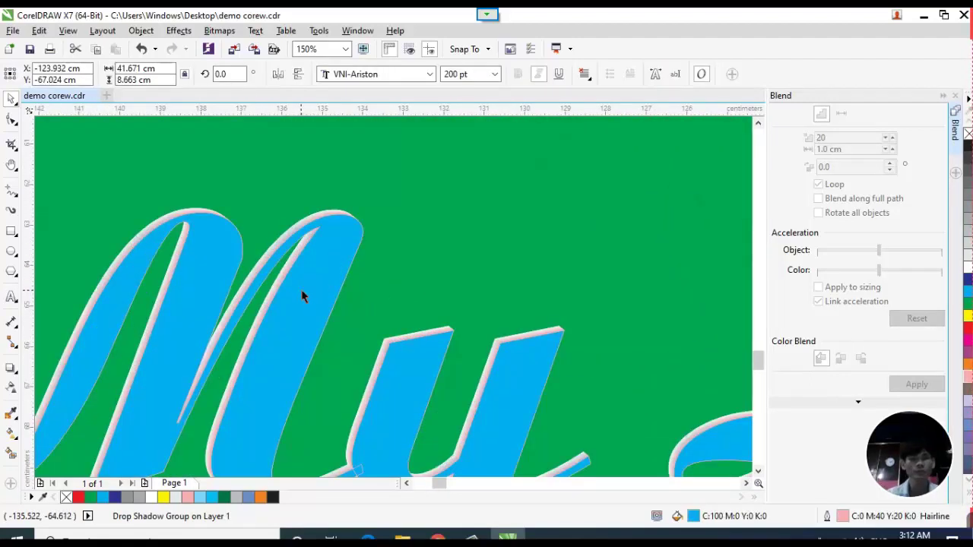
left_click(302, 296)
scroll(263, 286, "down", 4)
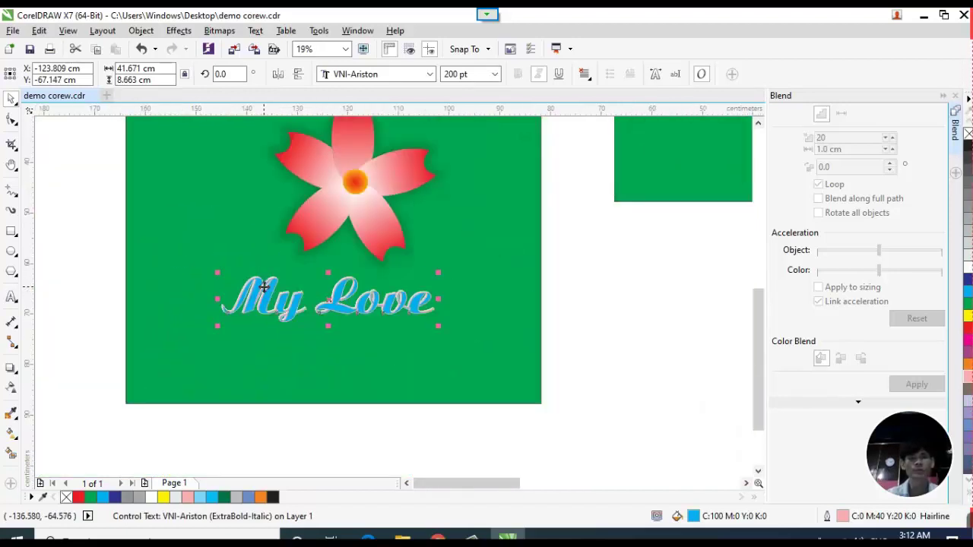
scroll(263, 287, "up", 1)
key("h")
left_click_drag(586, 278, 472, 362)
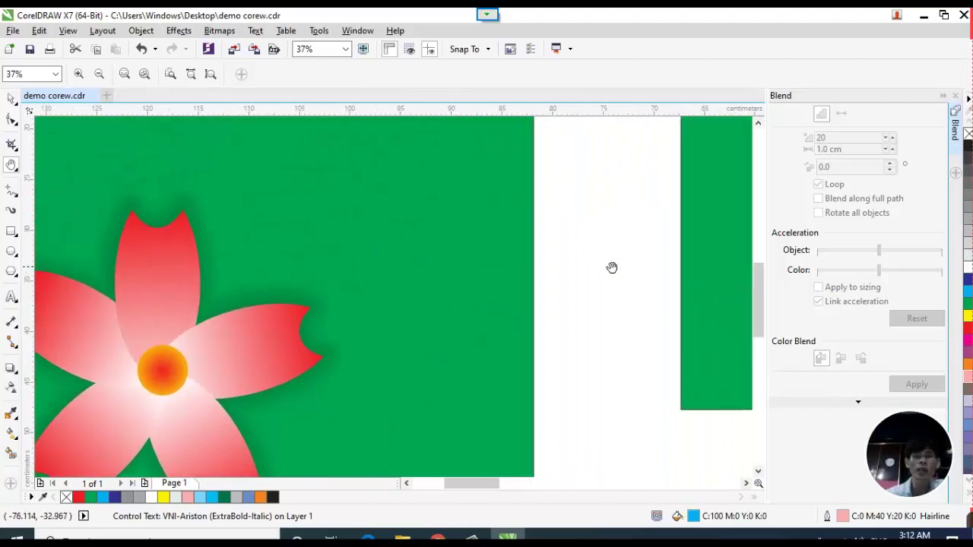
left_click_drag(504, 284, 492, 234)
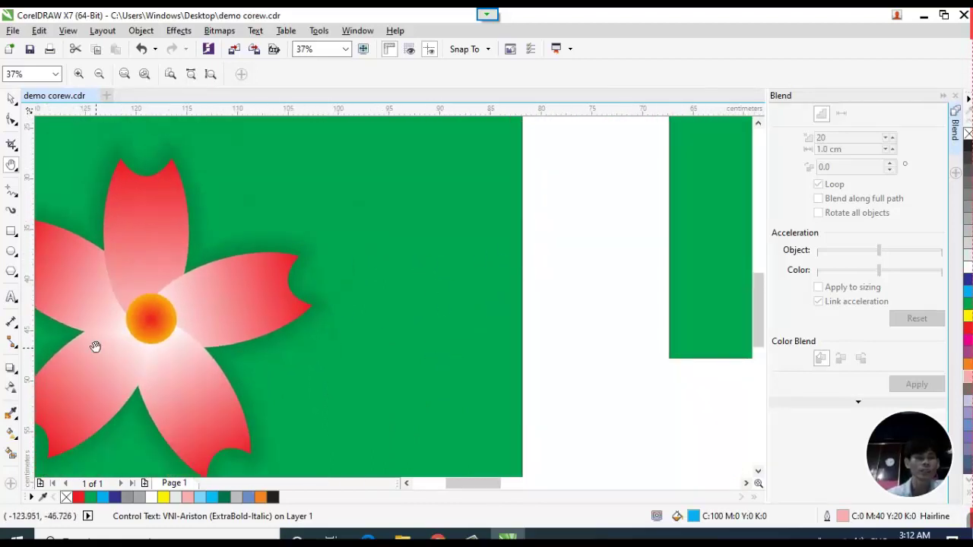
left_click(10, 414)
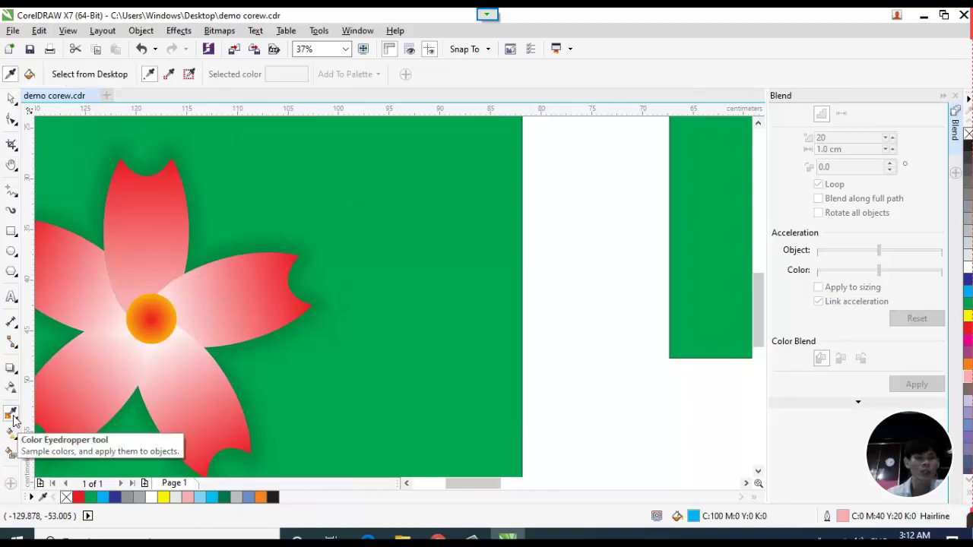
left_click(11, 99)
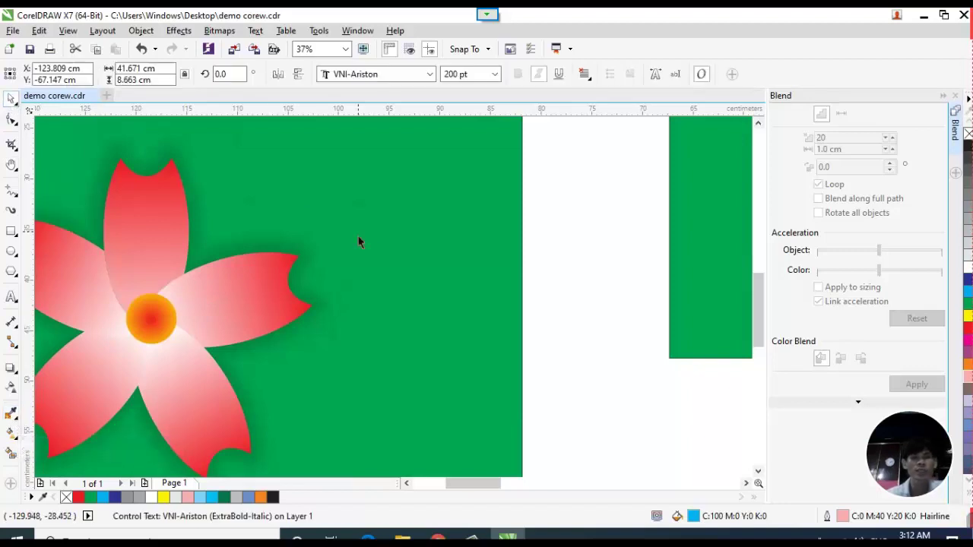
scroll(541, 238, "down", 2)
scroll(462, 278, "up", 1)
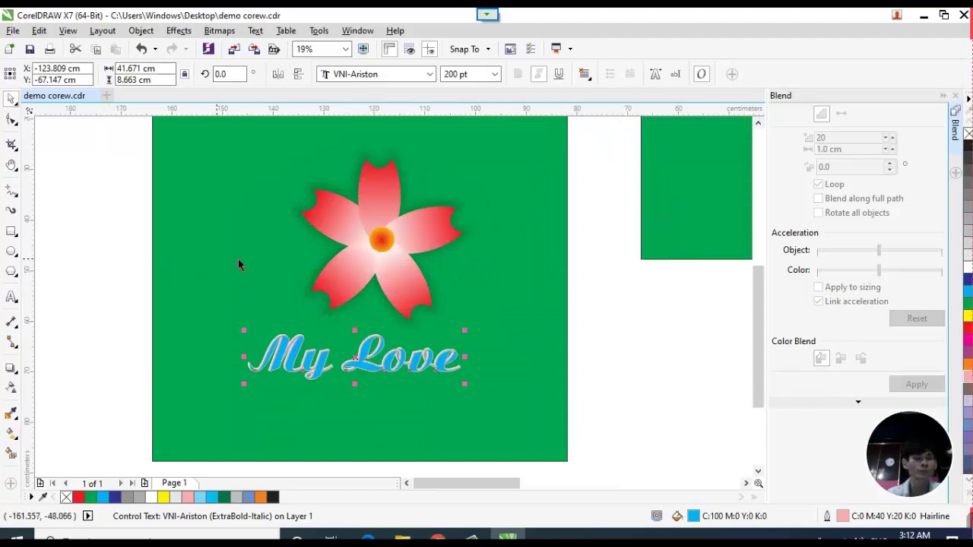
scroll(469, 271, "down", 1)
scroll(346, 283, "up", 1)
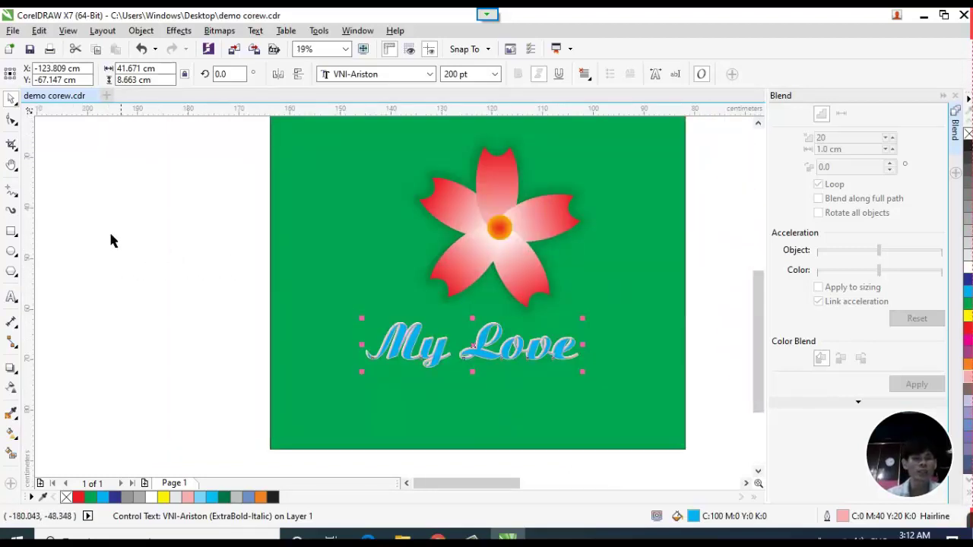
Draw an upright ellipse about 8.6 × 13.8 cm in the blank area beside the green background and shift it slightly.
left_click(12, 251)
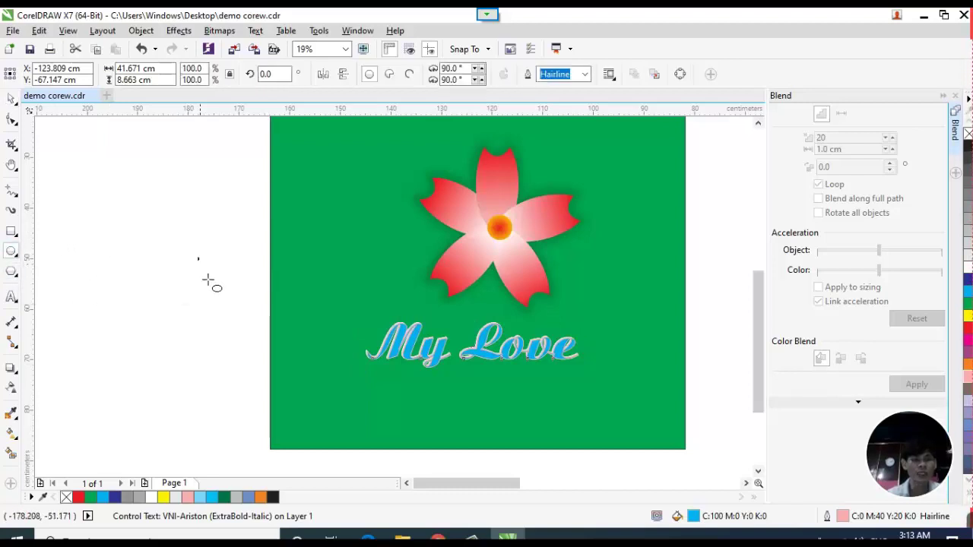
left_click_drag(192, 252, 246, 331)
left_click(11, 99)
left_click(84, 327)
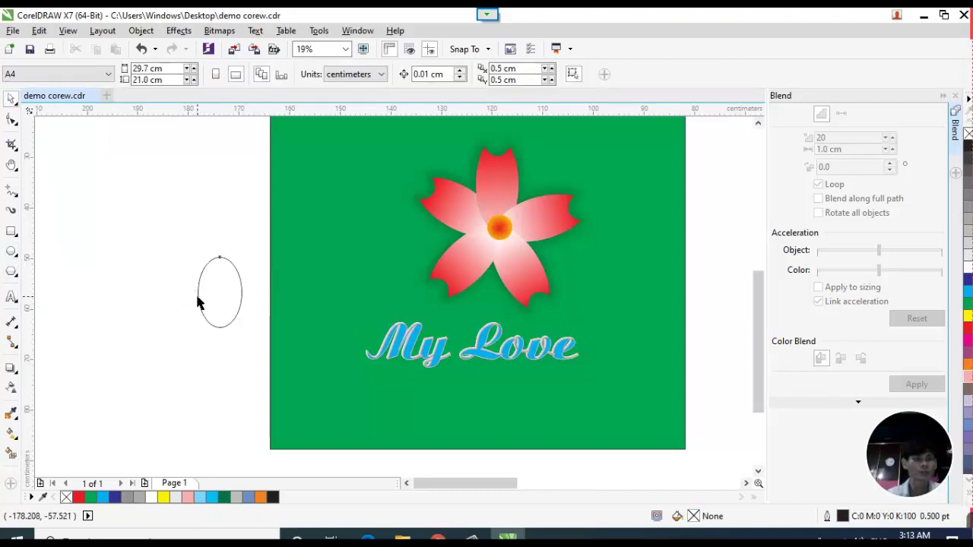
left_click_drag(200, 304, 182, 297)
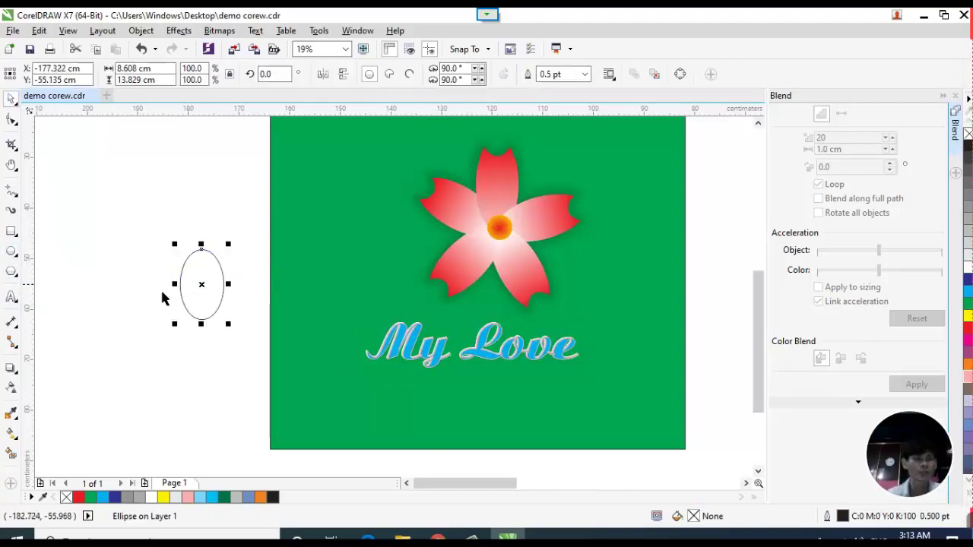
Sample the green of the background with the Color Eyedropper and apply it to the ellipse.
left_click(12, 416)
left_click(344, 224)
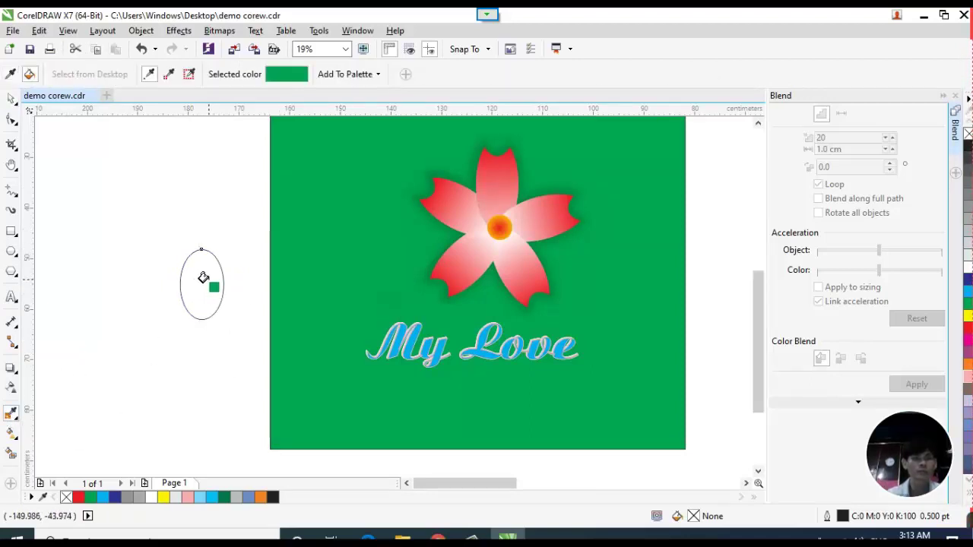
left_click(203, 278)
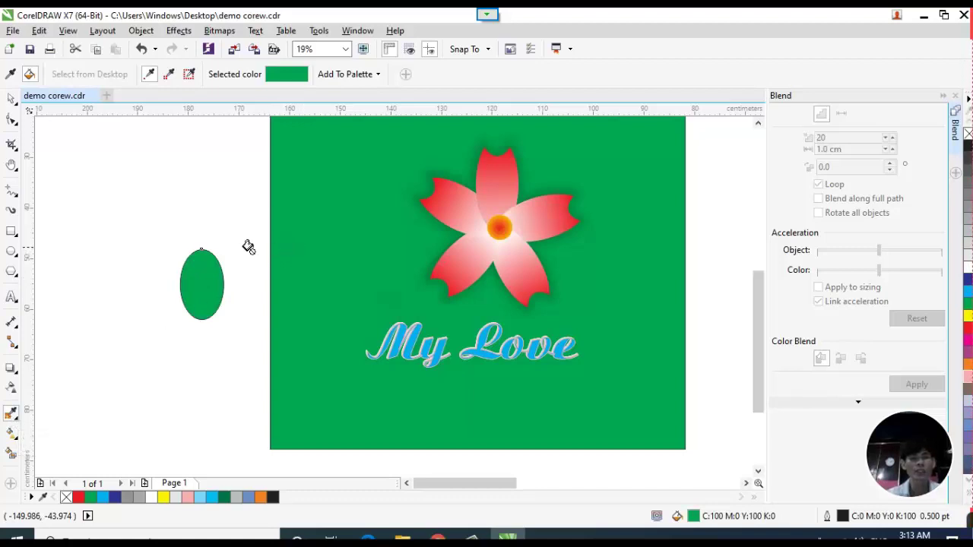
Try the sampled green on the flower's lower-left petal, undo that fill, and reselect the ellipse.
left_click(441, 271)
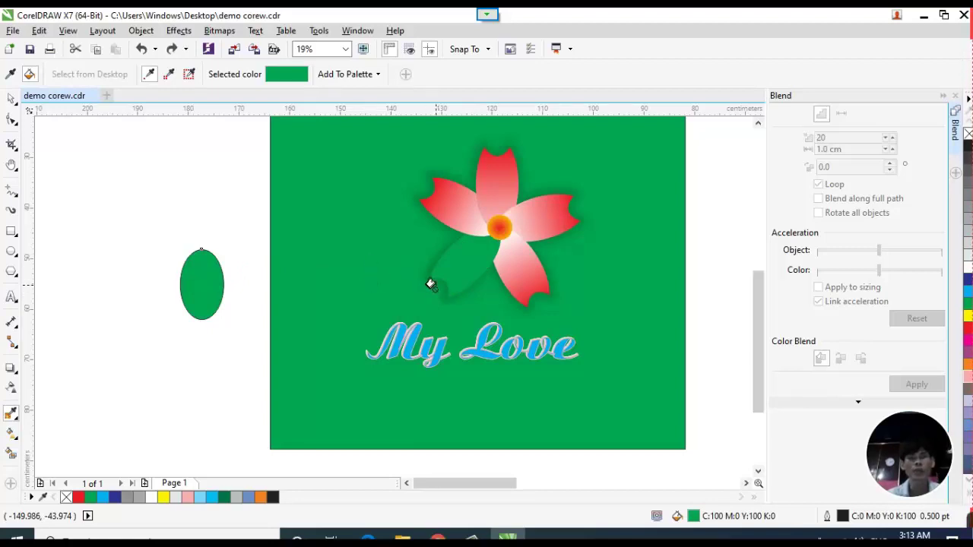
key("ctrl+z")
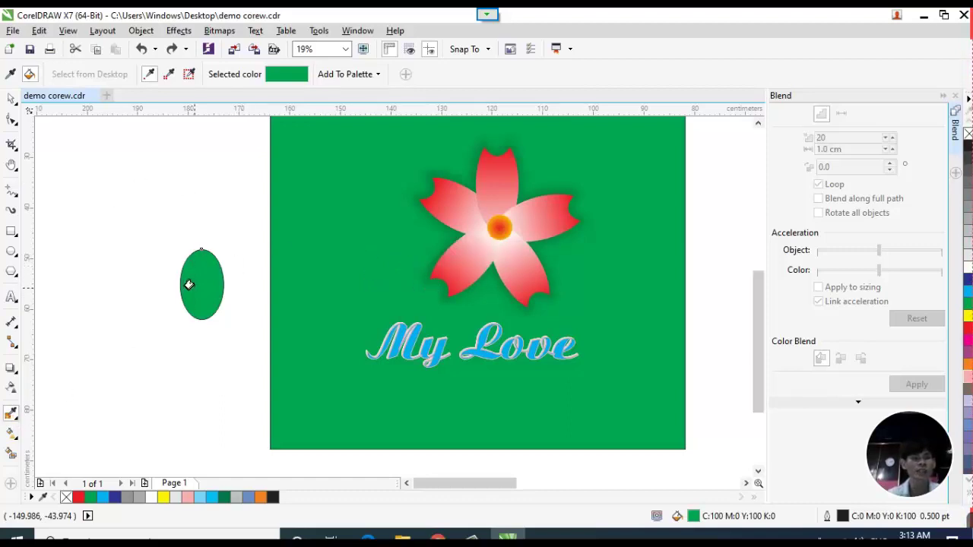
key("space")
left_click(89, 152)
left_click(201, 282)
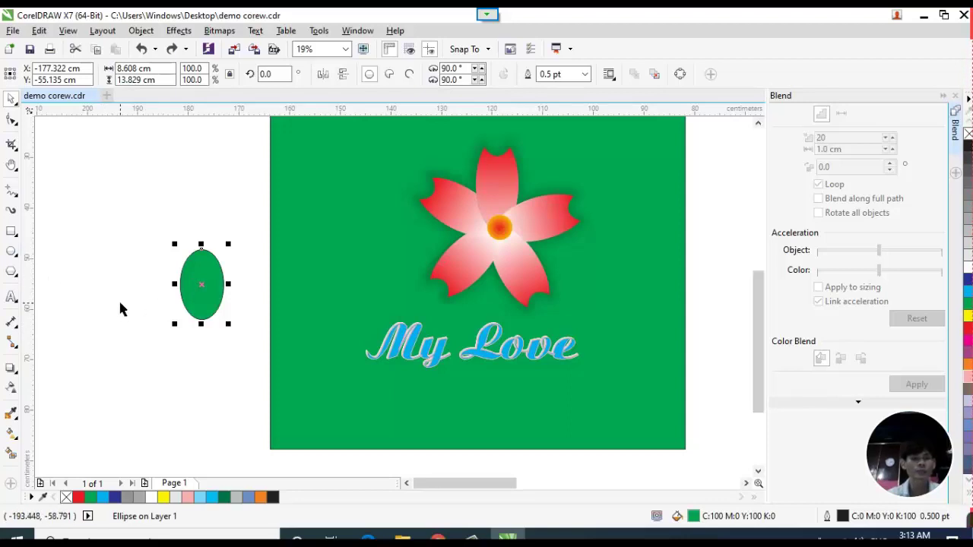
Draw a rectangle about 38.1 × 9.6 cm above the green ellipse and fill it with yellow (Y:100).
left_click(10, 368)
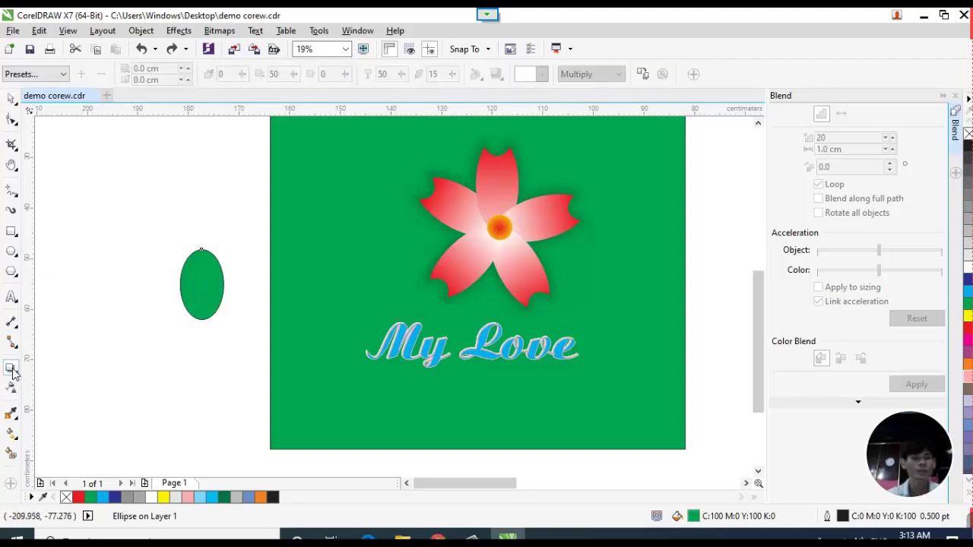
left_click(12, 231)
left_click_drag(61, 165, 264, 223)
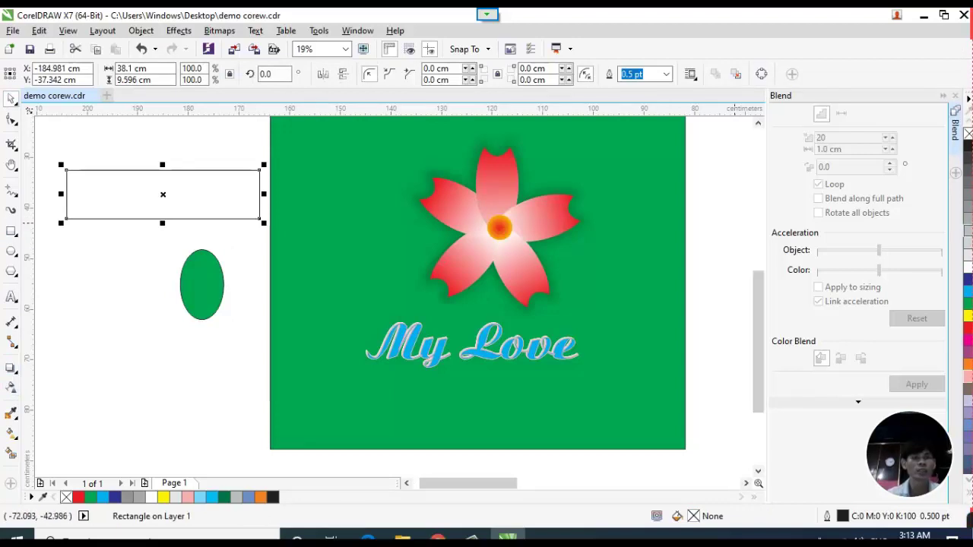
left_click(967, 316)
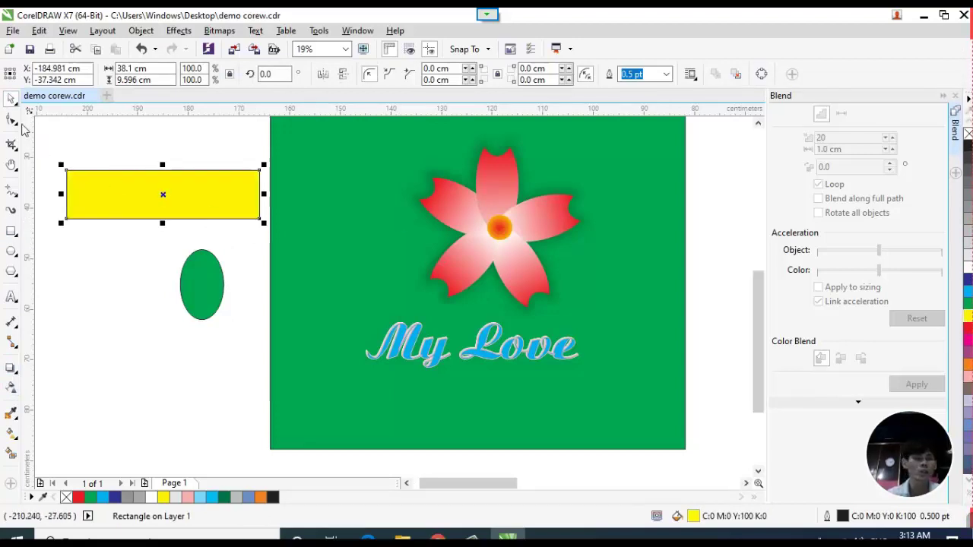
Enlarge the green ellipse proportionally to about 11 × 17.6 cm.
left_click(144, 232)
left_click(211, 274)
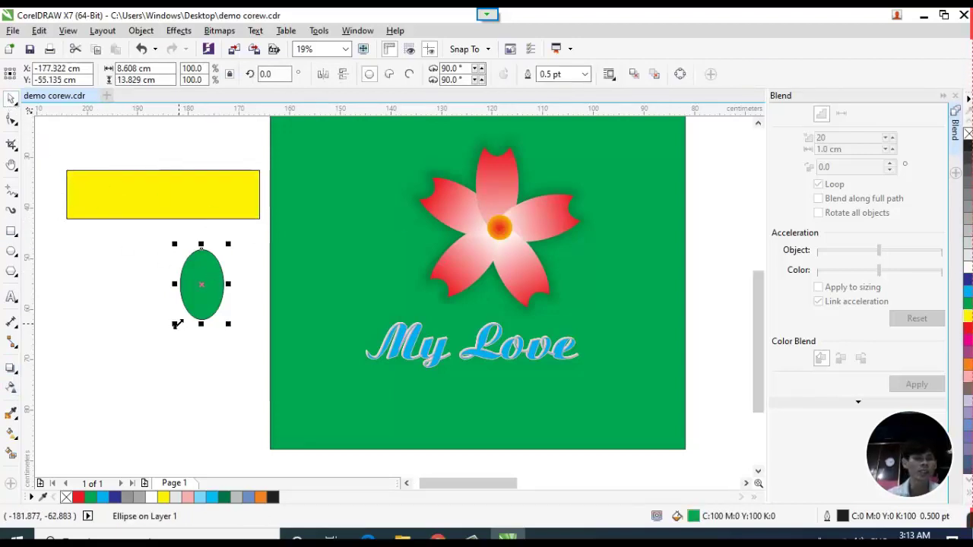
left_click_drag(176, 324, 157, 344)
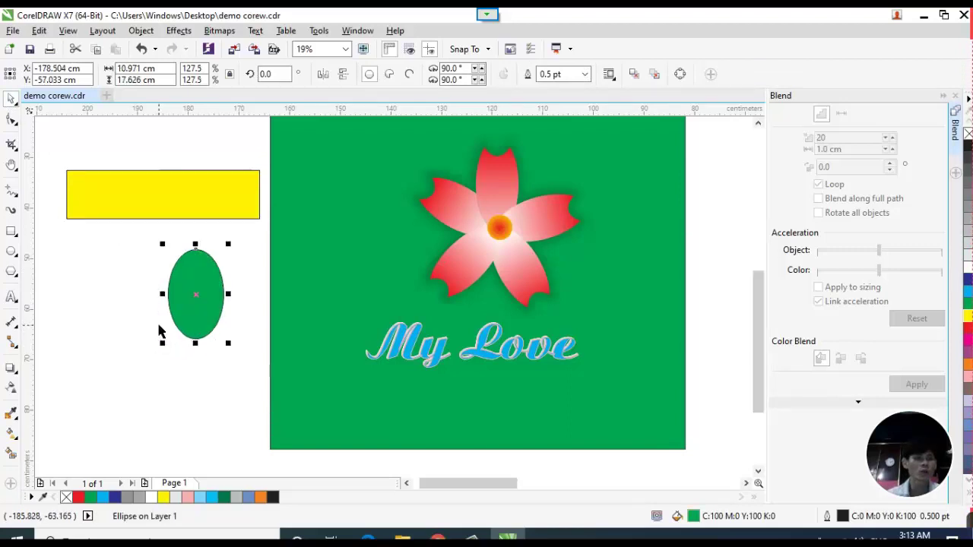
Sample the rectangle's yellow with the Color Eyedropper and apply it to the ellipse.
left_click(11, 413)
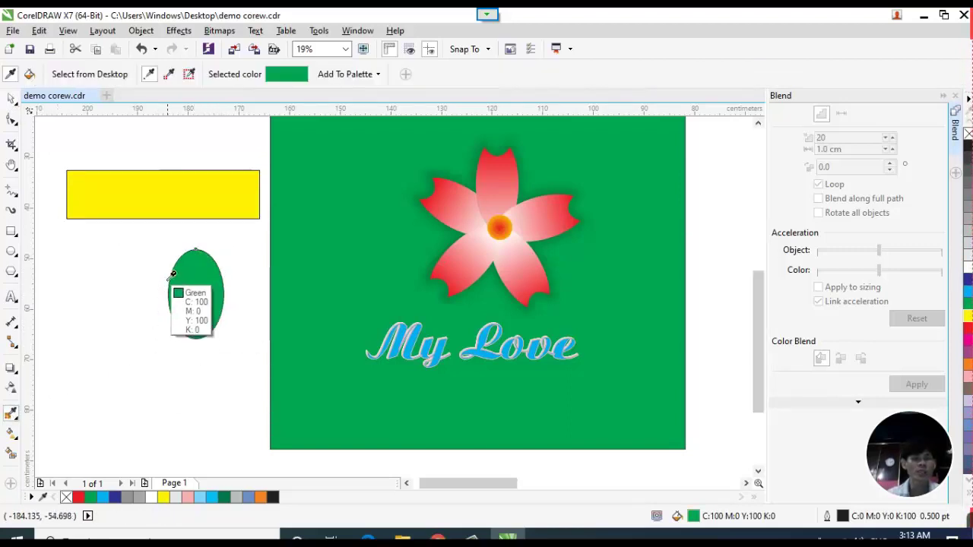
left_click(202, 191)
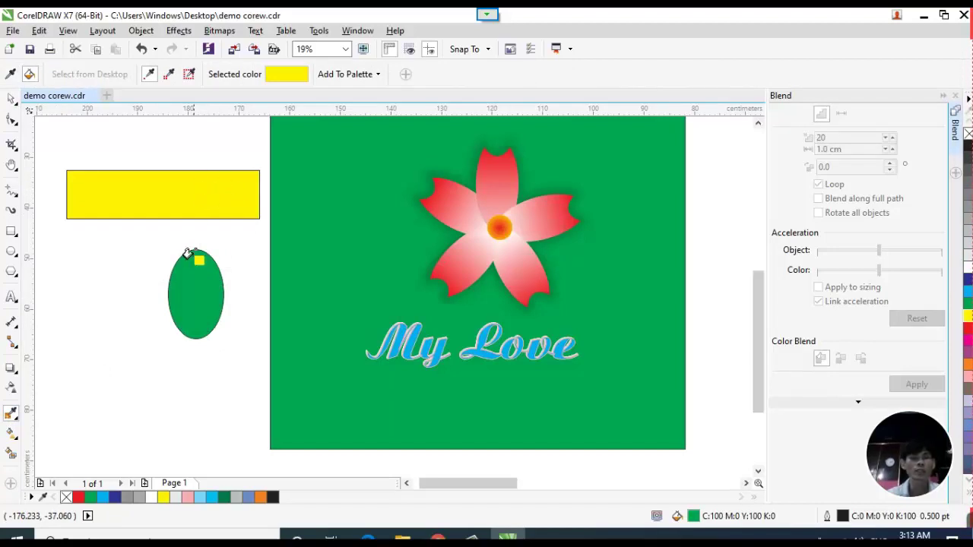
left_click(186, 298)
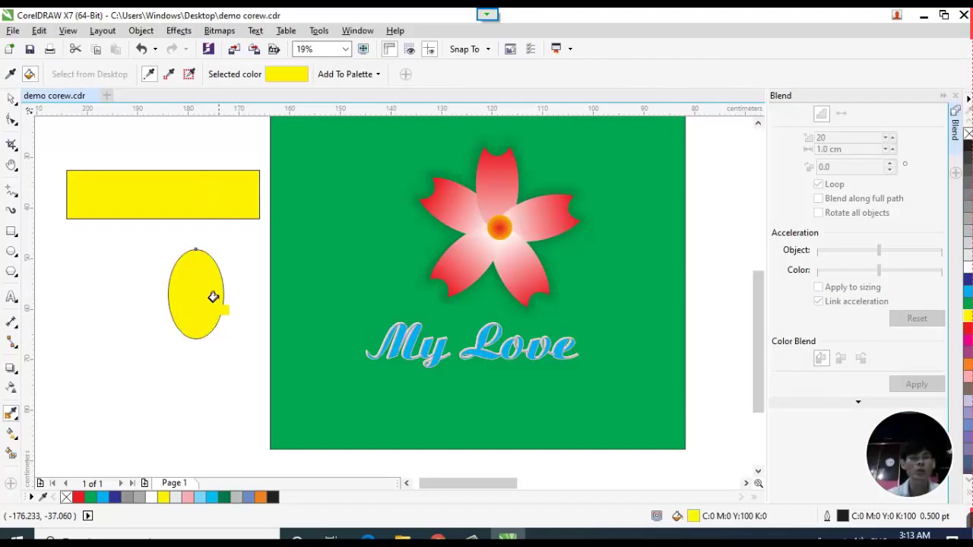
Reposition the yellow ellipse and rectangle in the blank area, with the ellipse just below the rectangle's left part.
left_click(11, 98)
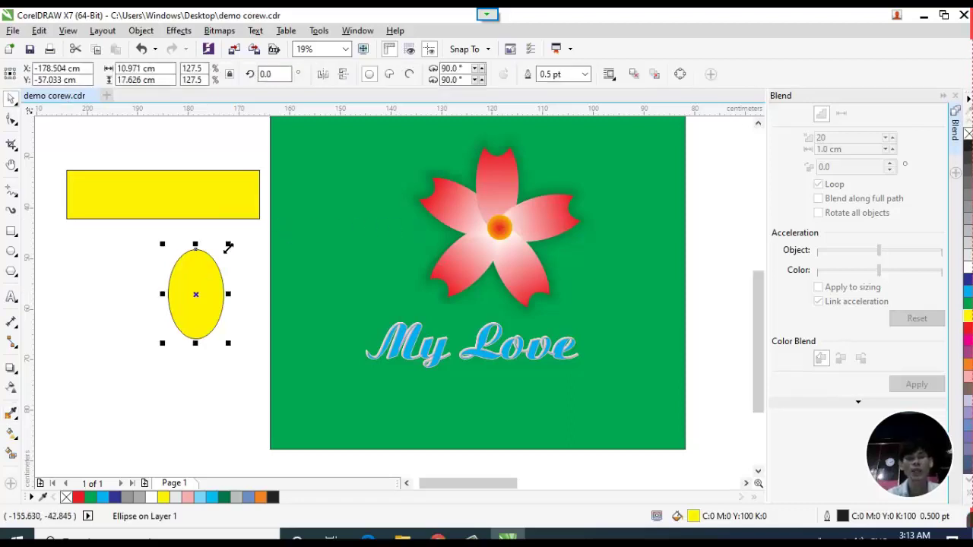
left_click_drag(193, 287, 126, 276)
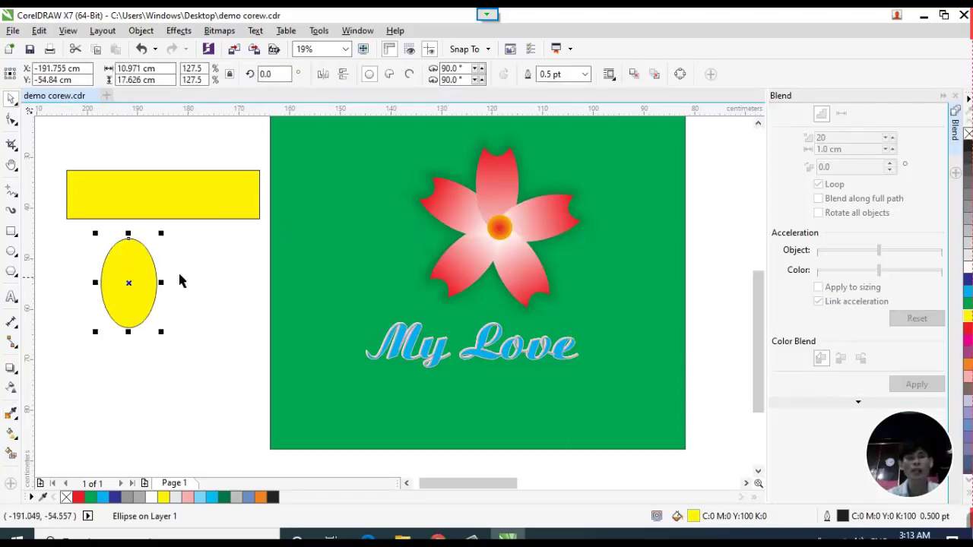
left_click(694, 190)
key("h")
left_click_drag(564, 218, 564, 239)
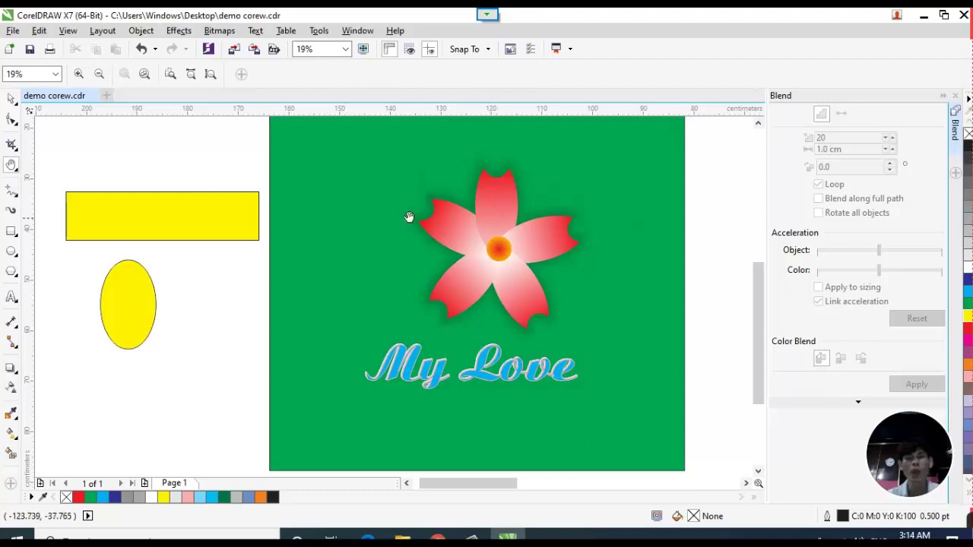
left_click(11, 99)
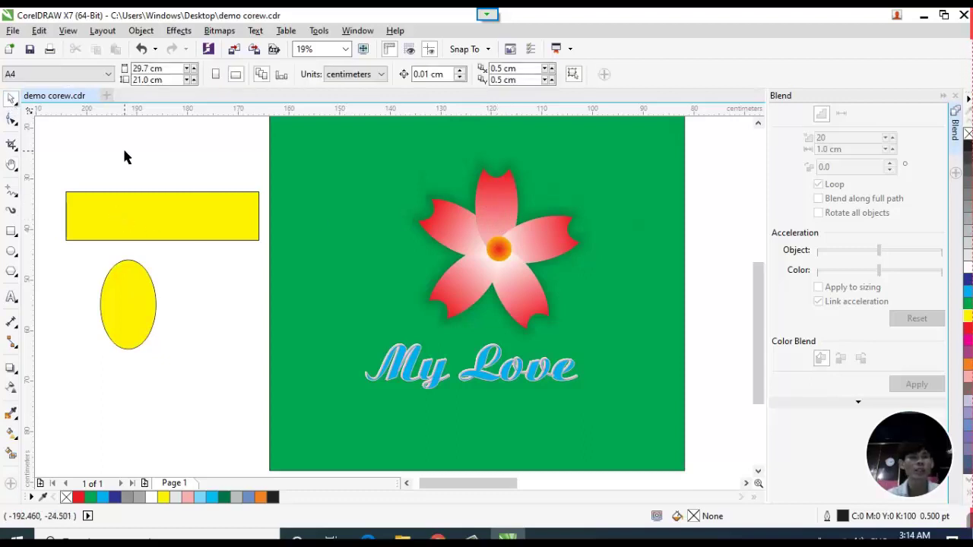
left_click_drag(149, 241, 152, 225)
left_click_drag(131, 296, 123, 282)
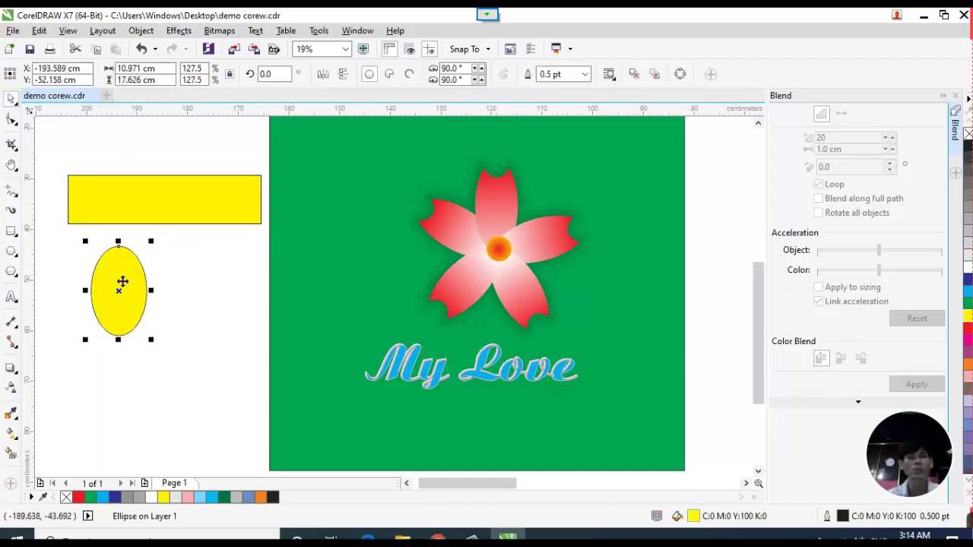
left_click(116, 243)
left_click(114, 258)
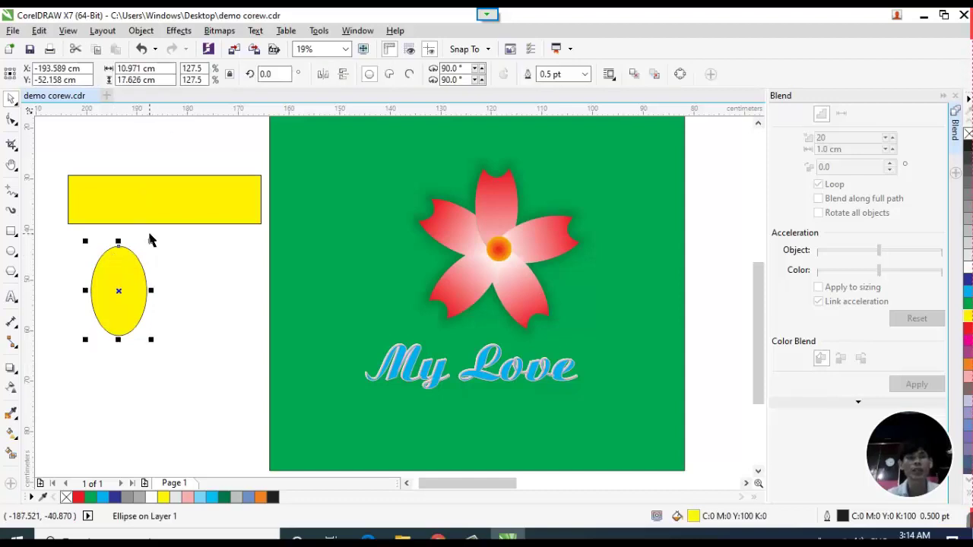
left_click(173, 164)
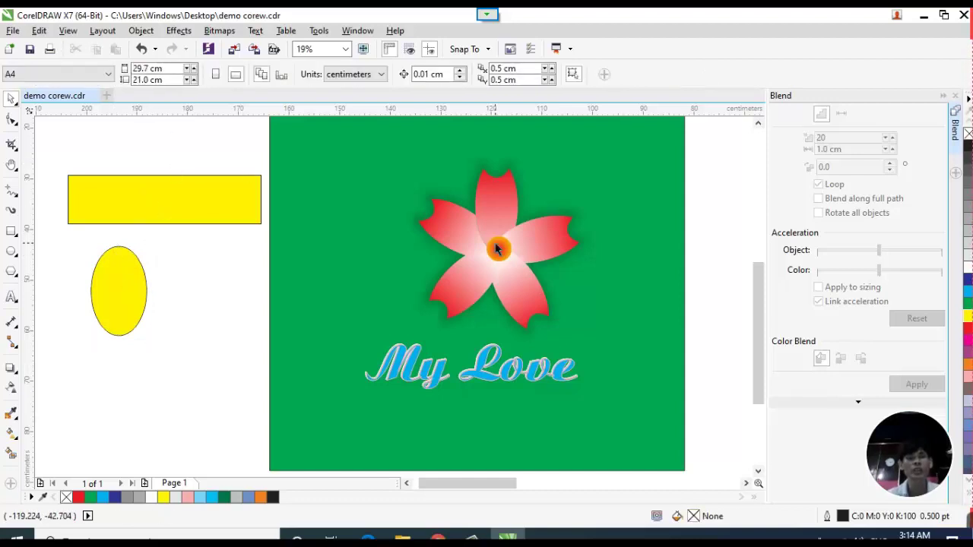
Move the yellow ellipse onto the green background beside the flower and reshape it into a tall, narrow ellipse.
scroll(110, 295, "up", 2)
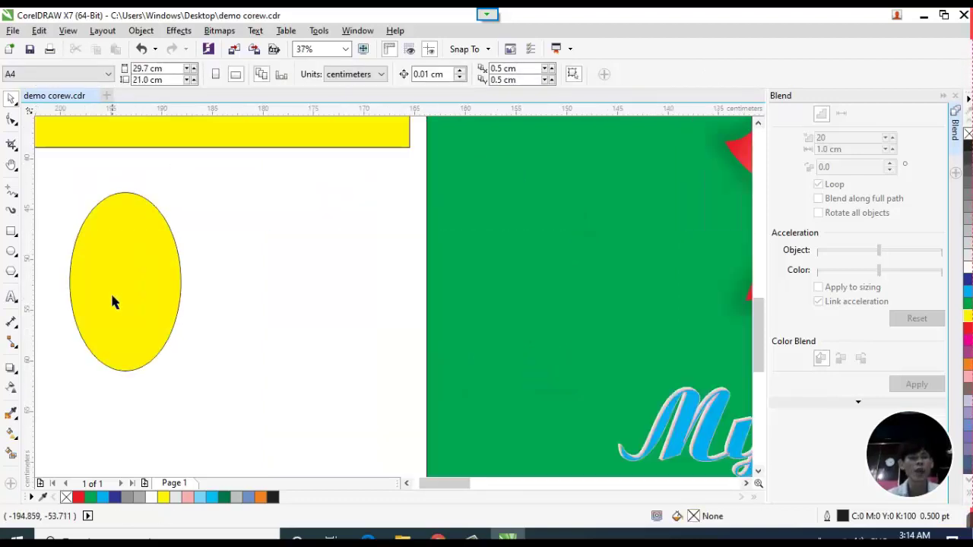
left_click_drag(110, 291, 227, 298)
left_click_drag(301, 285, 361, 284)
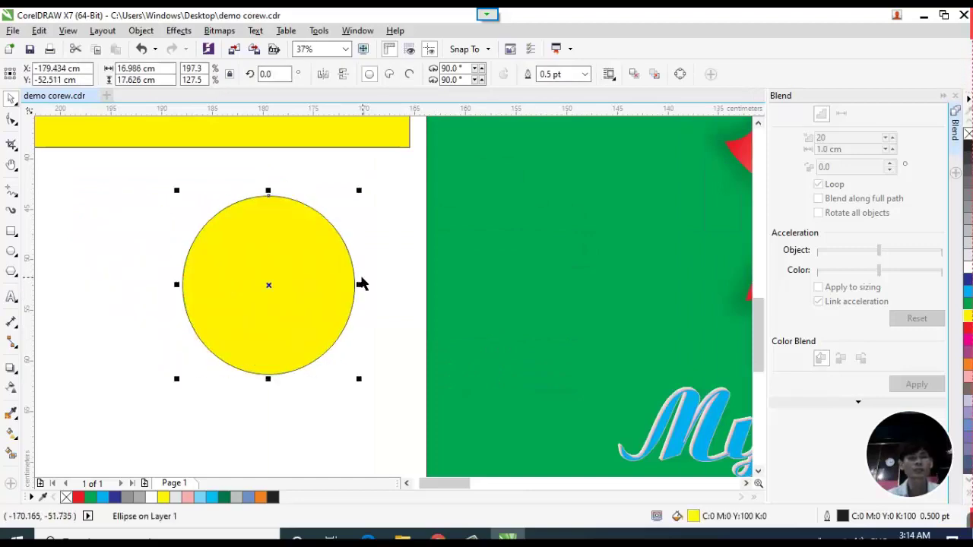
left_click_drag(301, 238, 190, 274)
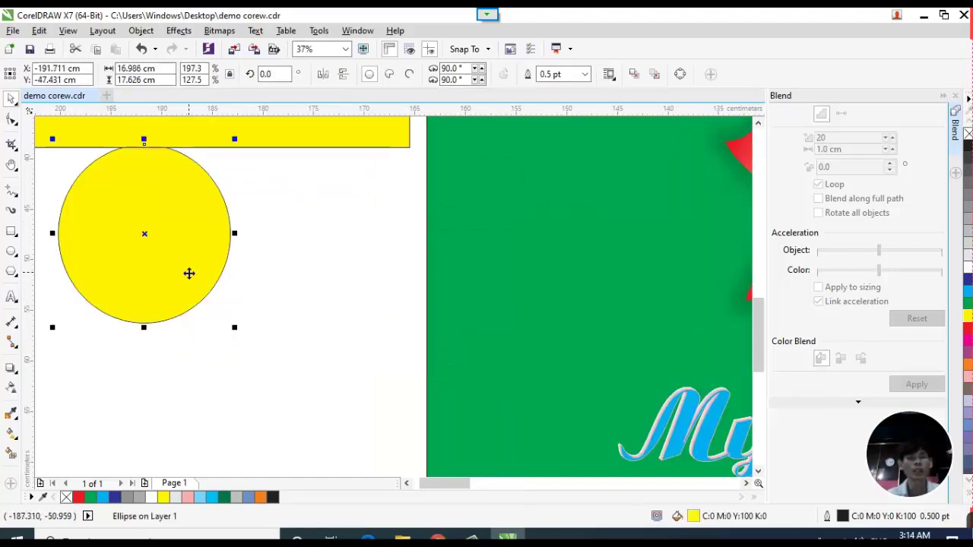
left_click_drag(236, 234, 408, 253)
key("h")
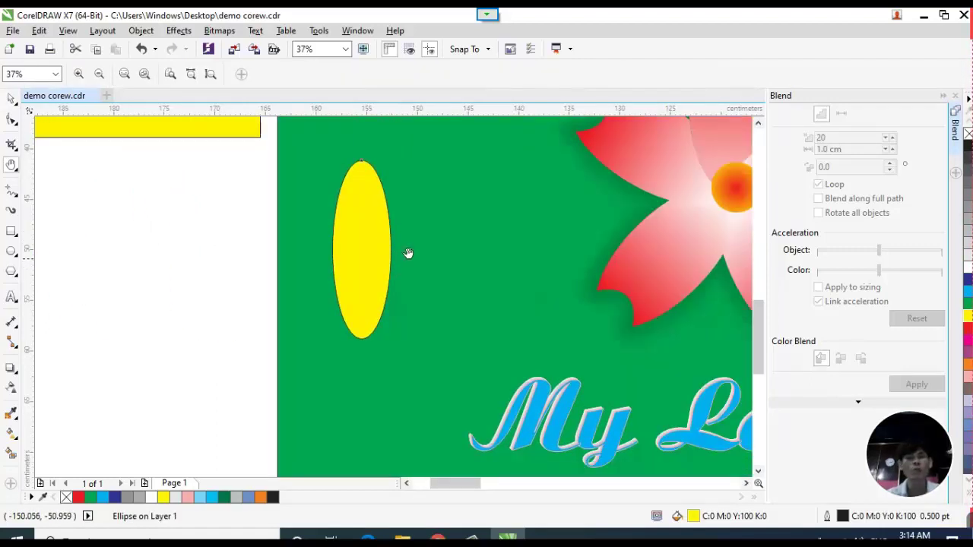
Shorten the yellow ellipse on the green background to about 5.8 × 13.8 cm and place an overlapping copy above it.
left_click(11, 99)
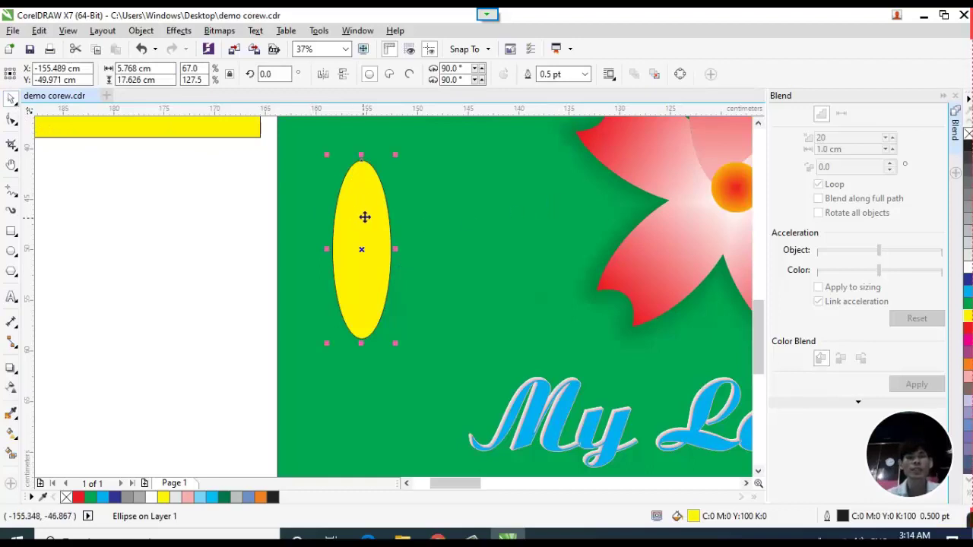
left_click_drag(365, 217, 364, 258)
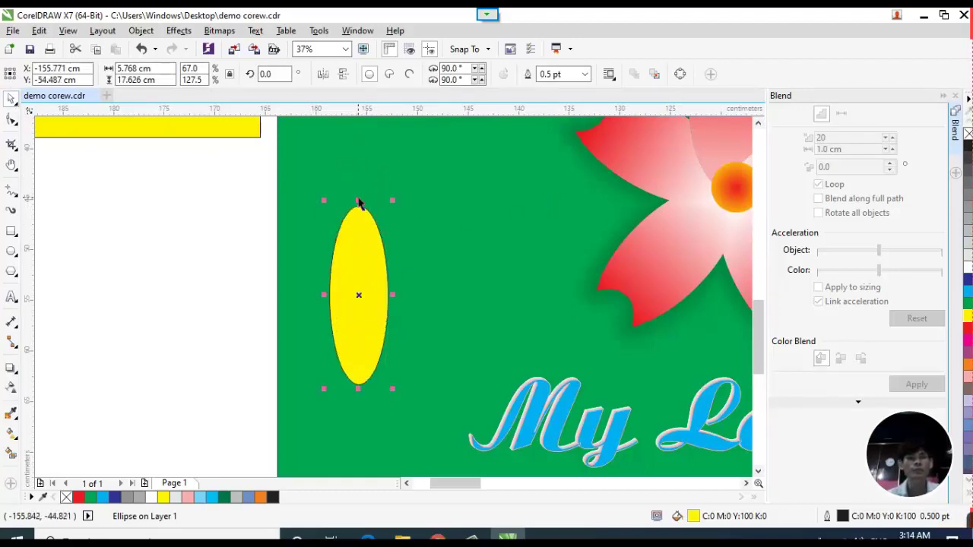
left_click_drag(358, 201, 365, 249)
left_click_drag(361, 333, 365, 217)
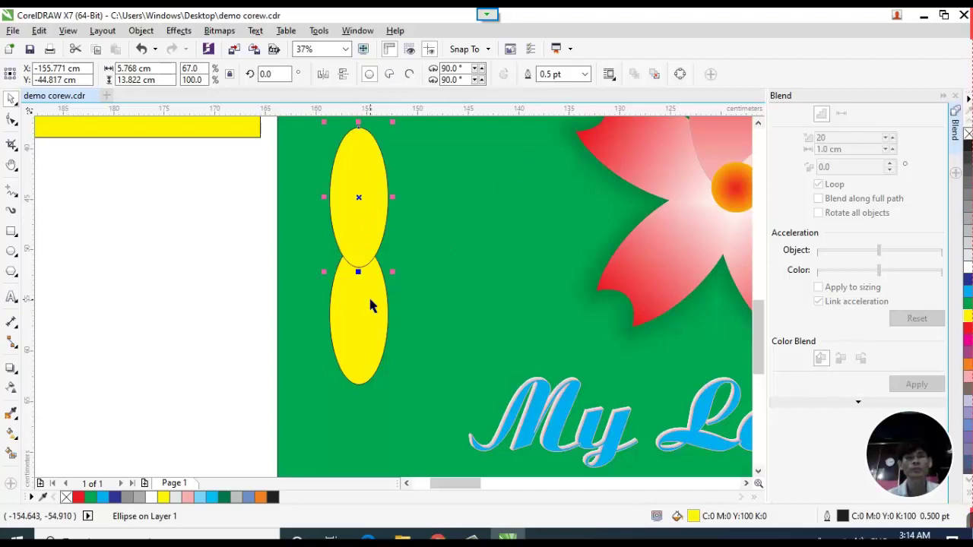
Combine the two overlapping yellow ellipses into one curve with a see-through overlap.
left_click(371, 301, "shift")
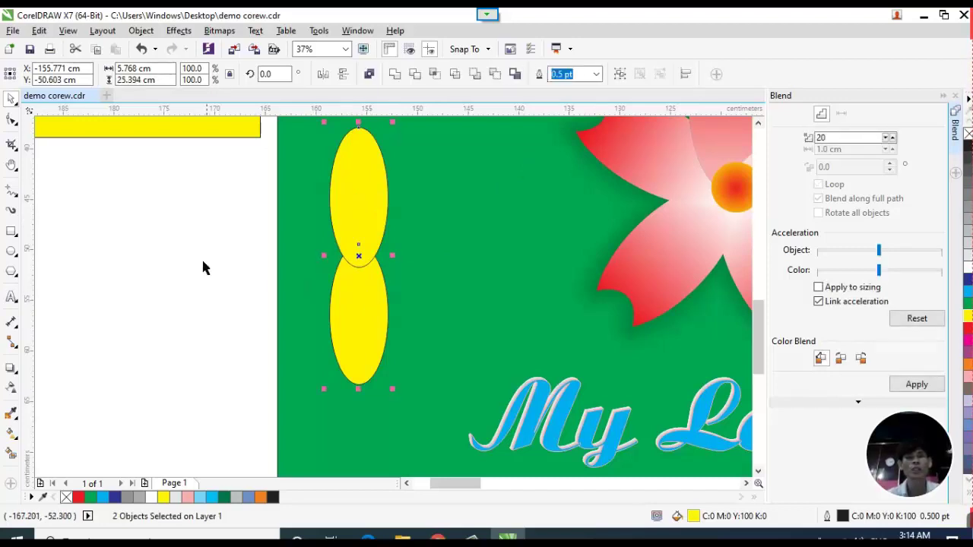
left_click(202, 267)
left_click(360, 210)
left_click(381, 312, "shift")
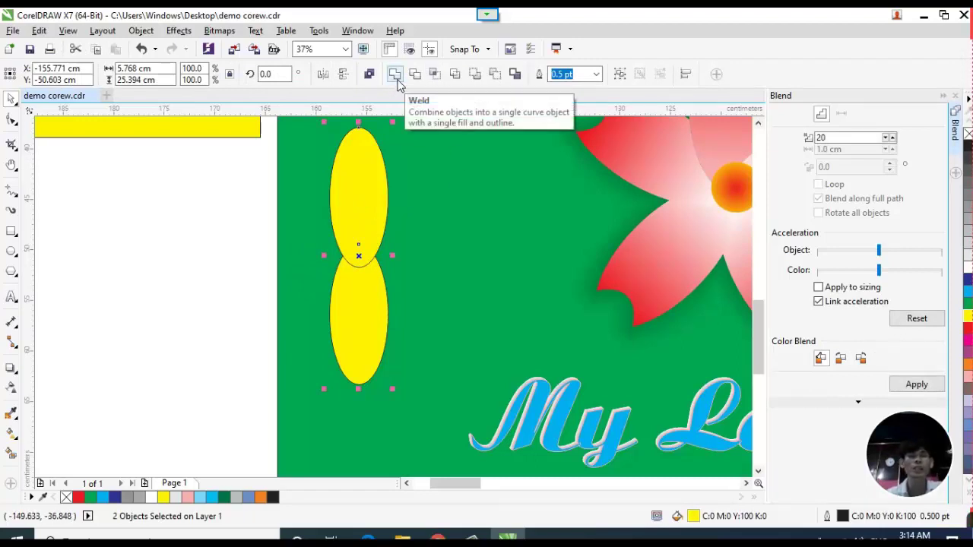
left_click(370, 77)
left_click(226, 234)
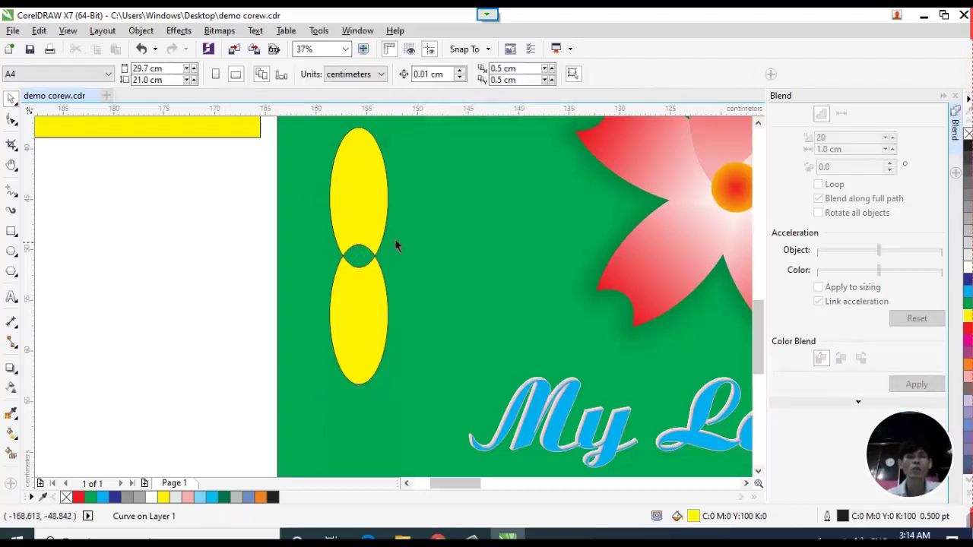
Move the combined shape on the green background and break it apart into two separate overlapping ellipses.
left_click_drag(355, 198, 310, 197)
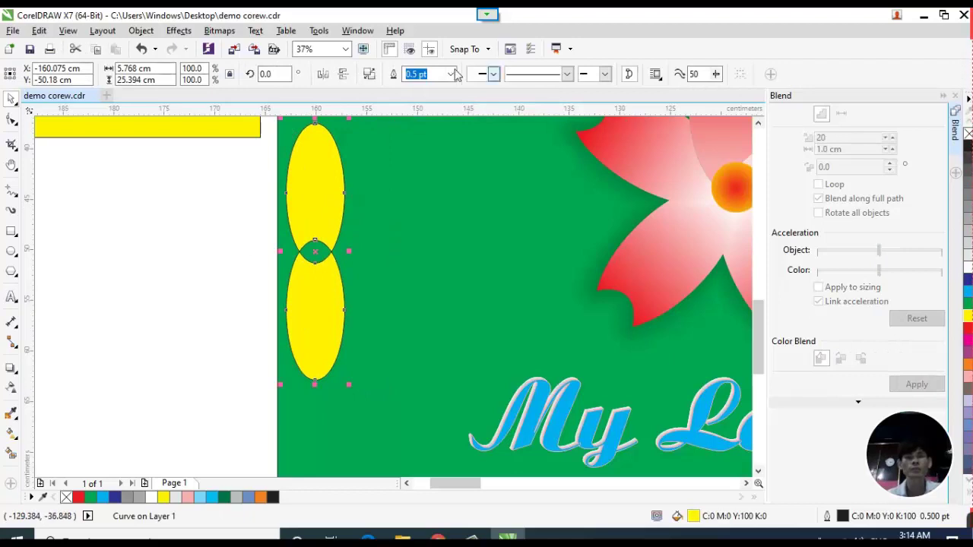
left_click(149, 230)
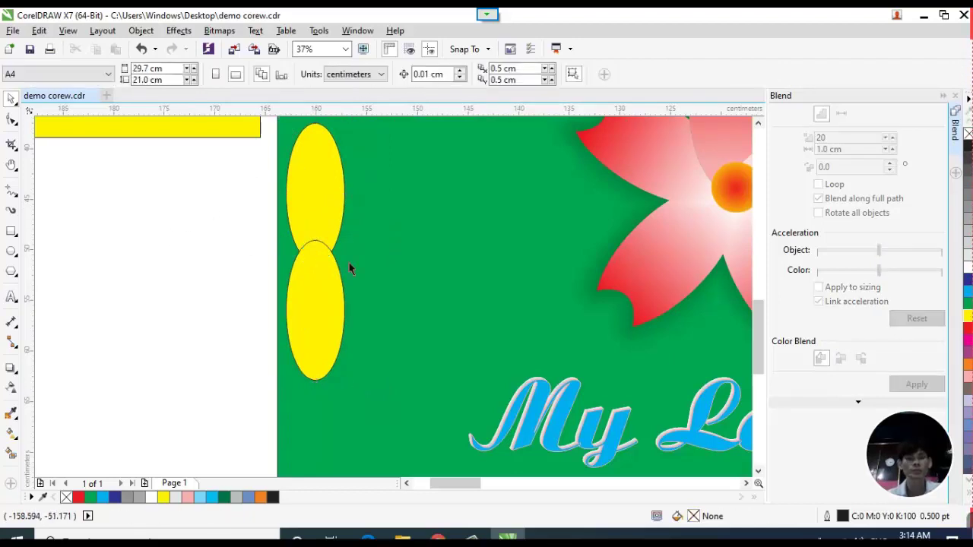
left_click(335, 258)
left_click(206, 242)
left_click_drag(343, 213, 370, 216)
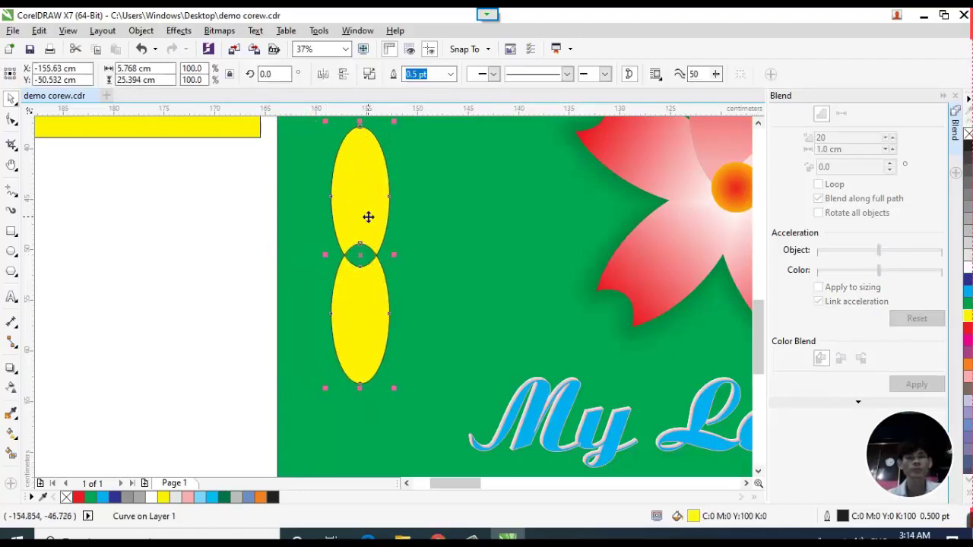
key("Escape")
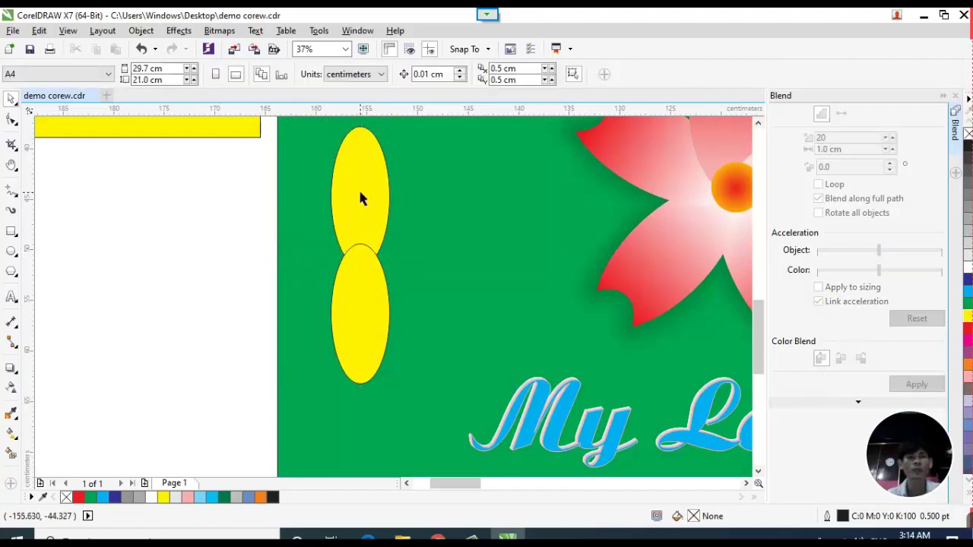
left_click(360, 198)
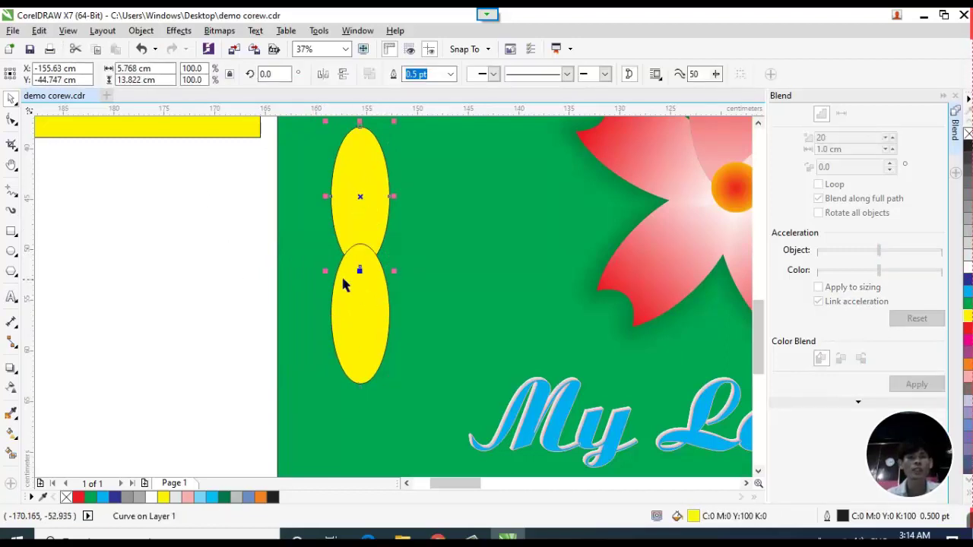
left_click(374, 282, "shift")
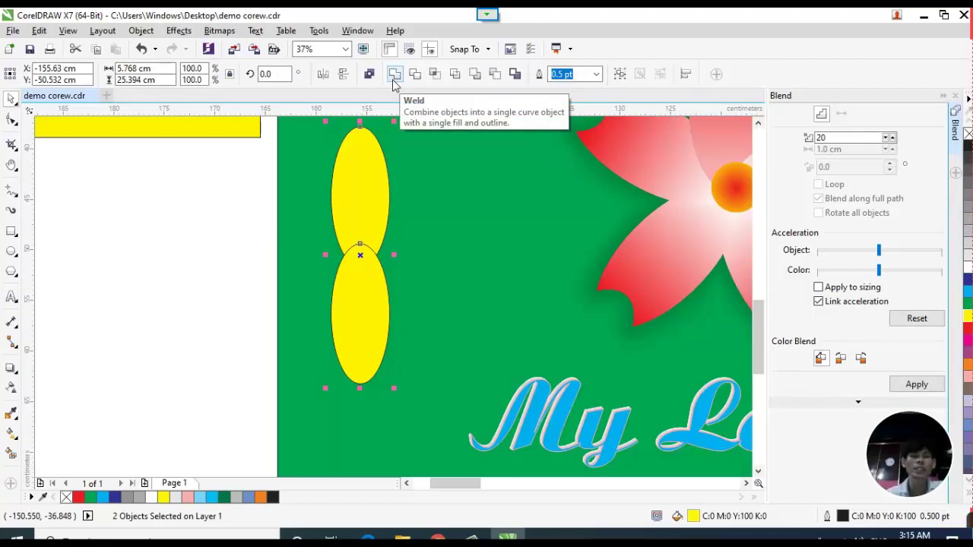
left_click(167, 205)
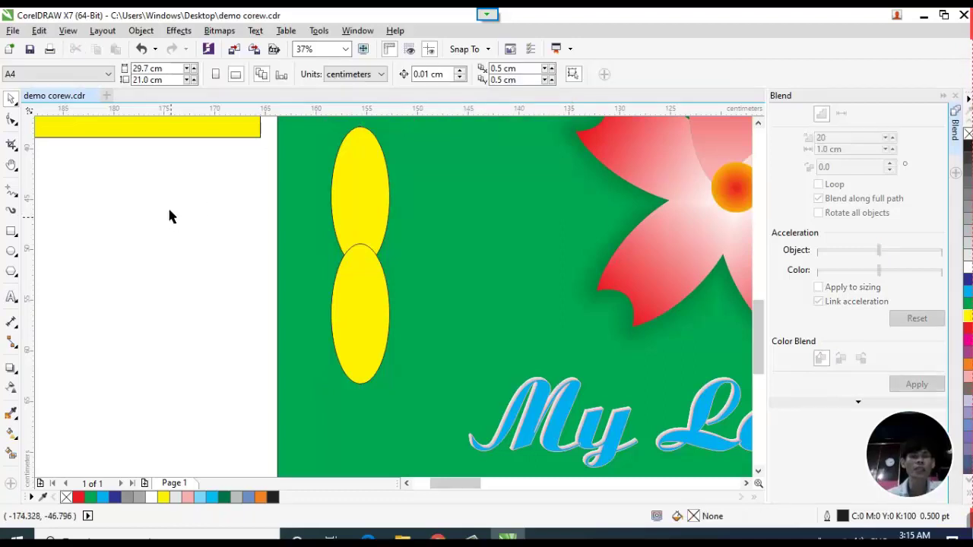
Move the green branch away from the fruit drawing to examine its joined stem, and undo the move.
scroll(179, 261, "down", 2)
scroll(180, 271, "down", 3)
scroll(456, 262, "up", 4)
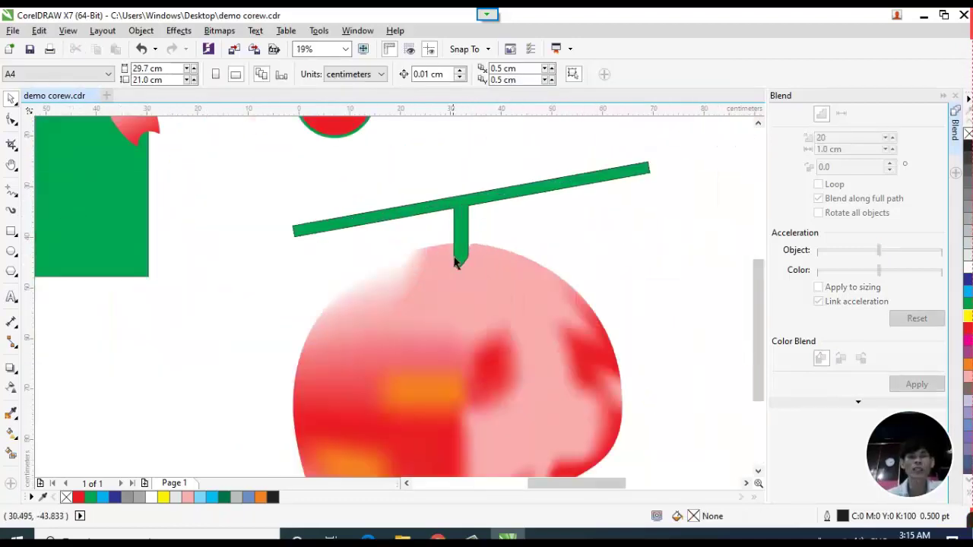
left_click(459, 204)
scroll(480, 179, "up", 2)
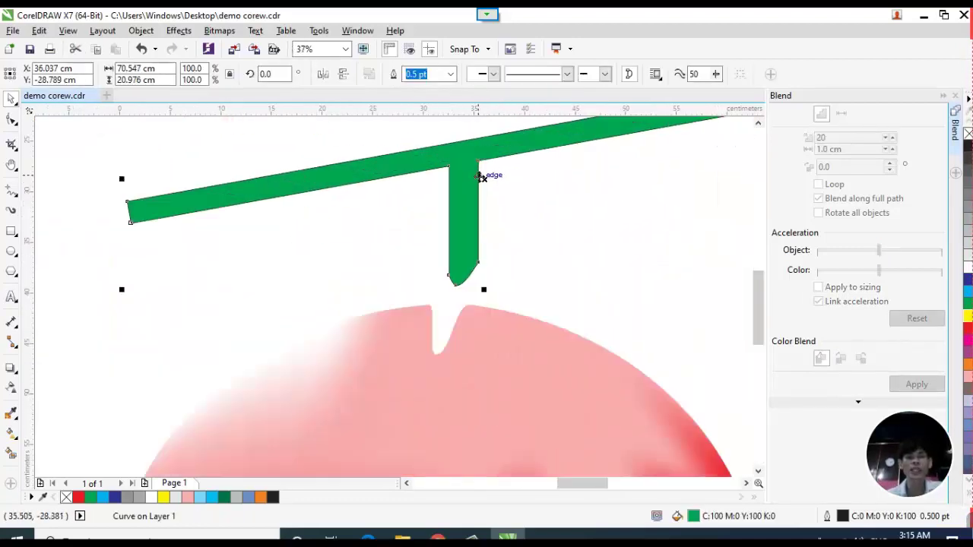
scroll(470, 204, "down", 2)
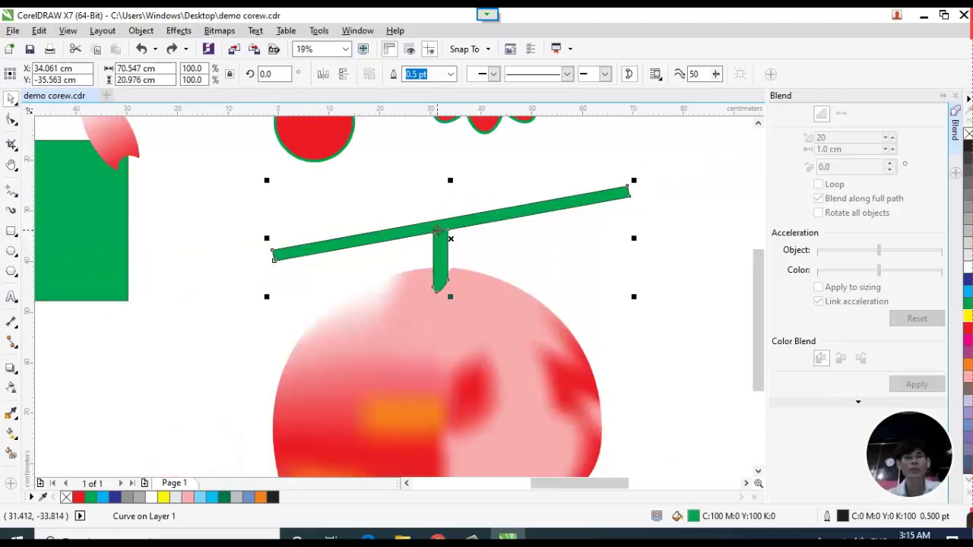
scroll(570, 232, "down", 2)
left_click(348, 325)
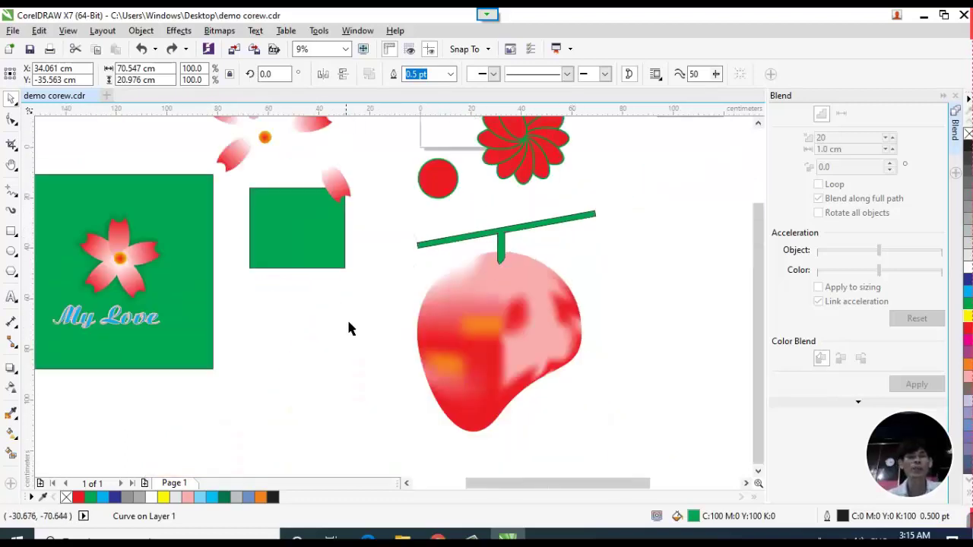
scroll(607, 274, "down", 2)
scroll(460, 265, "up", 3)
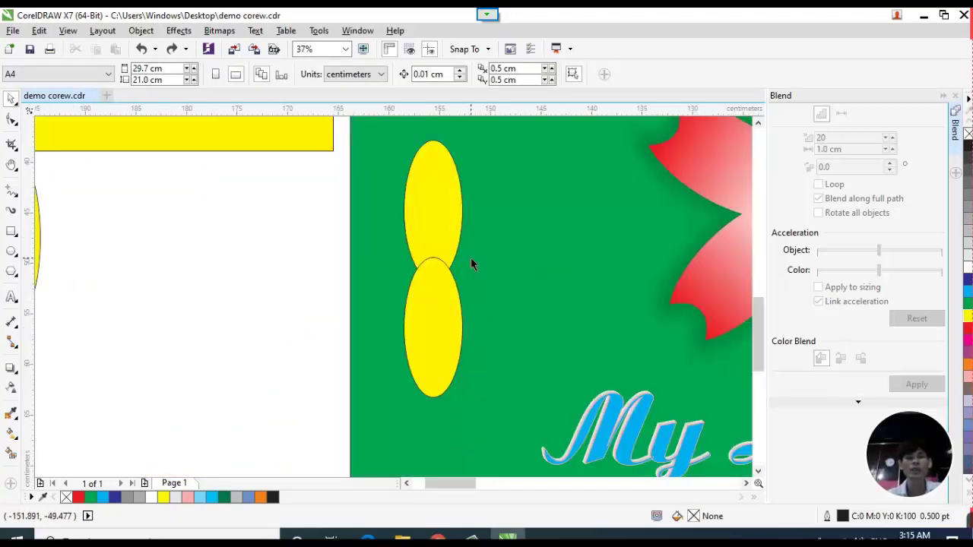
scroll(297, 239, "down", 2)
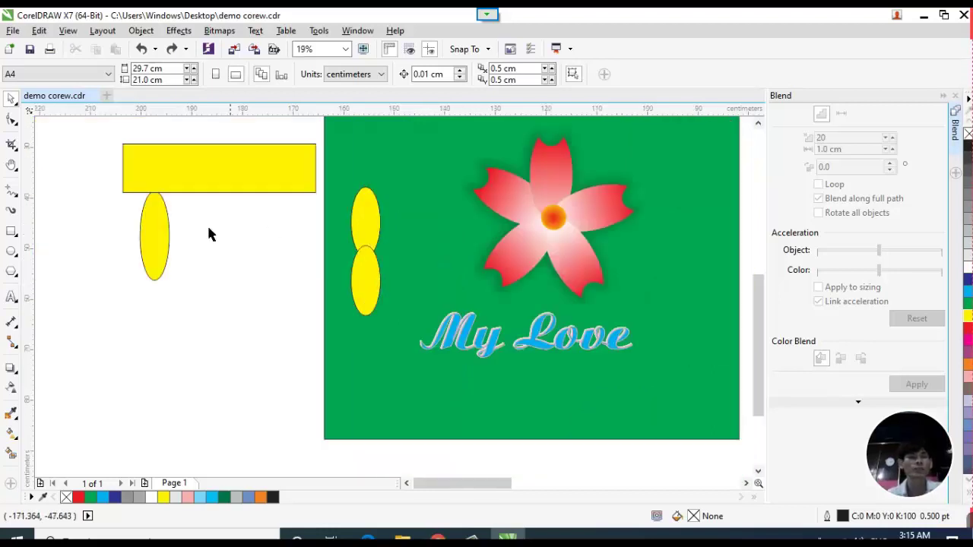
Widen the ellipse beneath the yellow rectangle to about 12.9 × 17.6 cm, tucked partly behind it, and fill it green.
left_click_drag(141, 235, 231, 202)
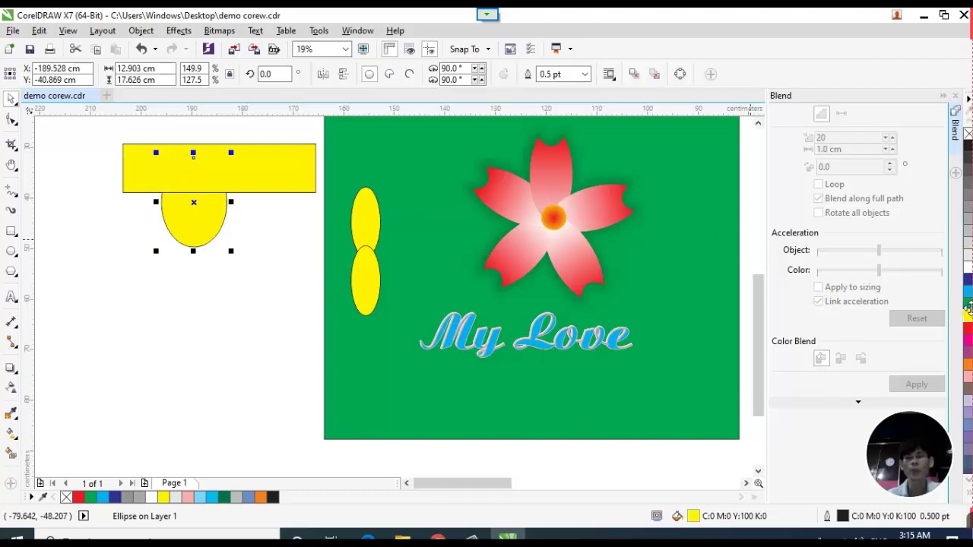
left_click(968, 304)
scroll(188, 163, "up", 2)
Weld the yellow rectangle to the green ellipse with the ellipse selected last, and undo the weld.
left_click(364, 165)
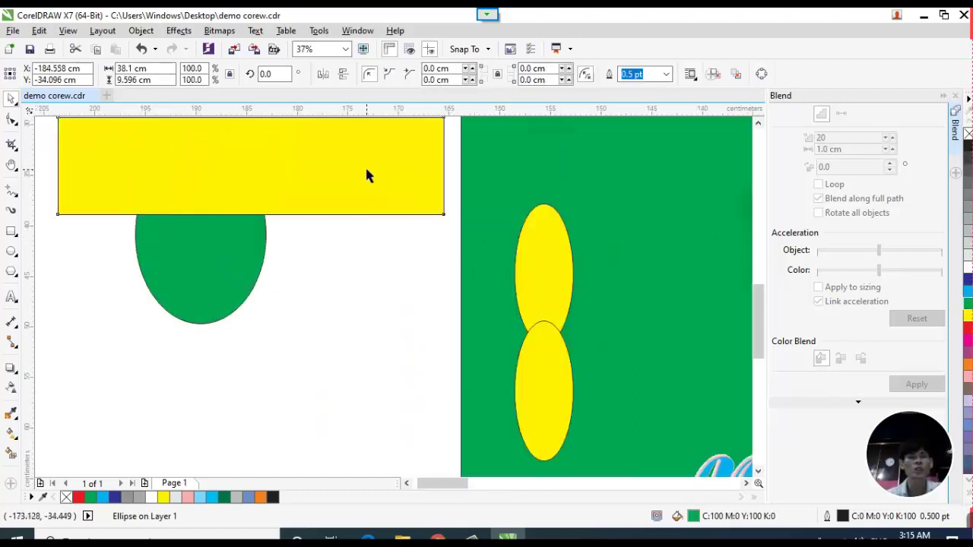
left_click(198, 258, "shift")
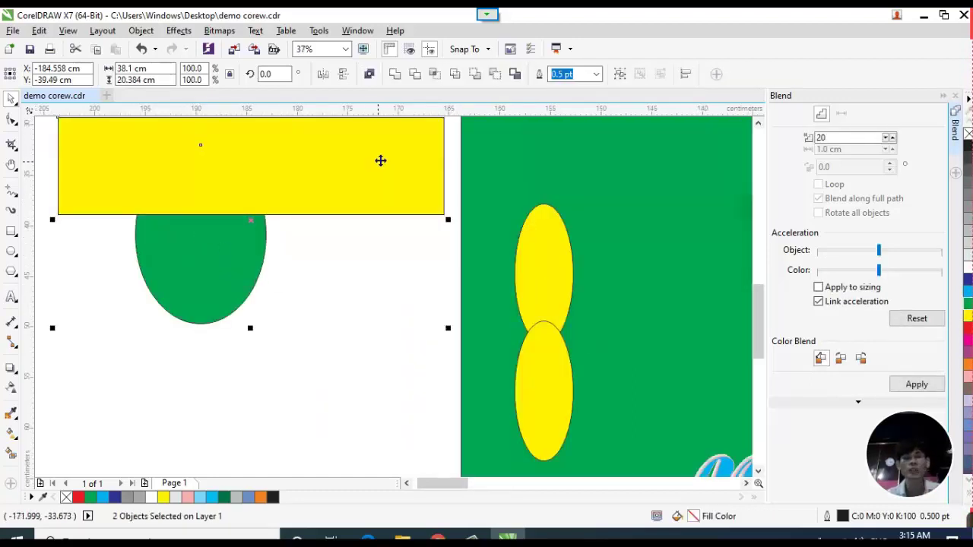
left_click(396, 74)
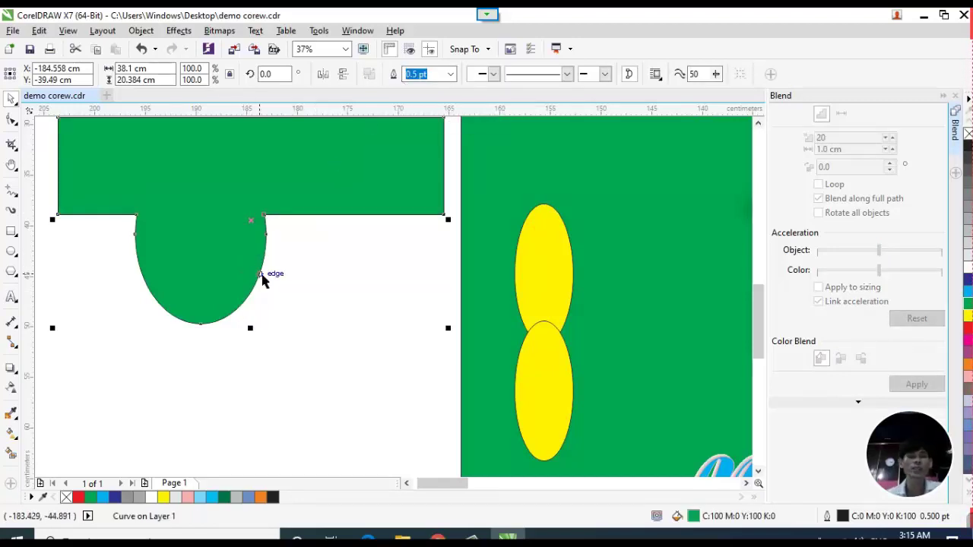
key("ctrl+z")
left_click(320, 346)
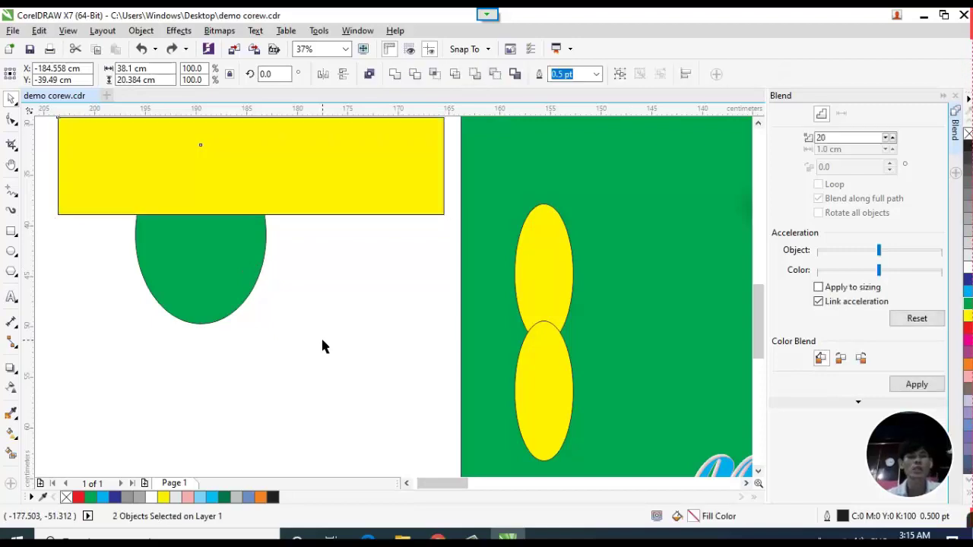
Shrink the green ellipse to about 9.6 × 13.1 cm and centre it horizontally on the yellow rectangle.
left_click(202, 266)
left_click_drag(267, 328, 142, 246)
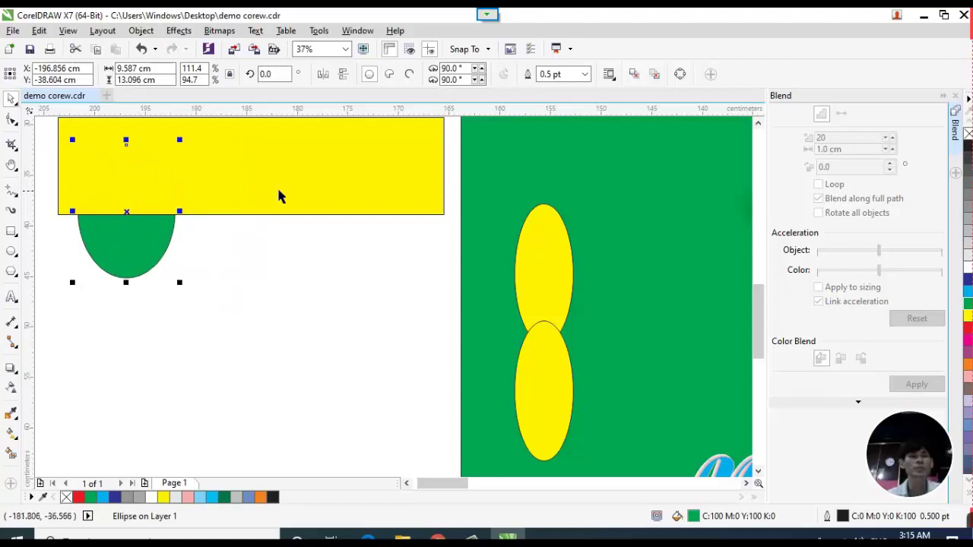
left_click(279, 191, "shift")
key("e")
key("ctrl+z")
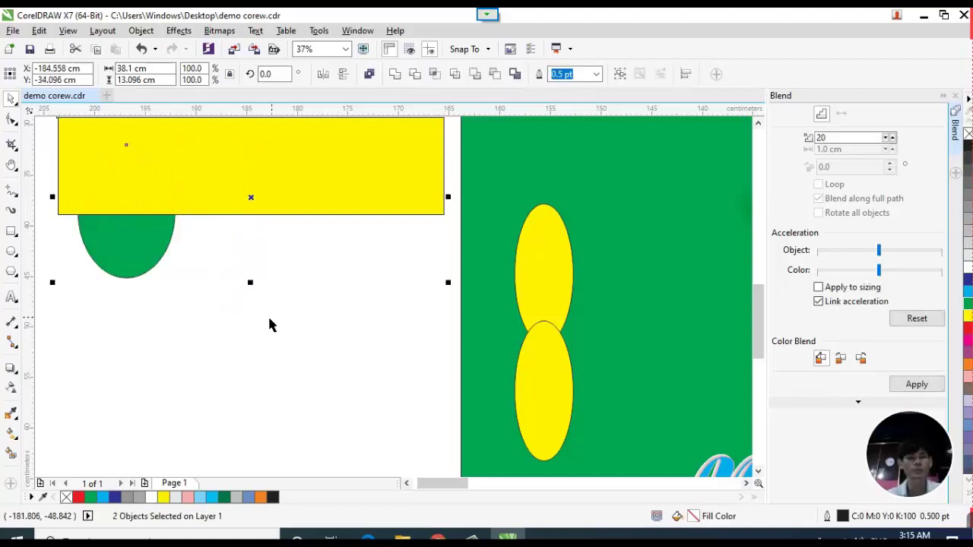
key("c")
left_click(254, 327)
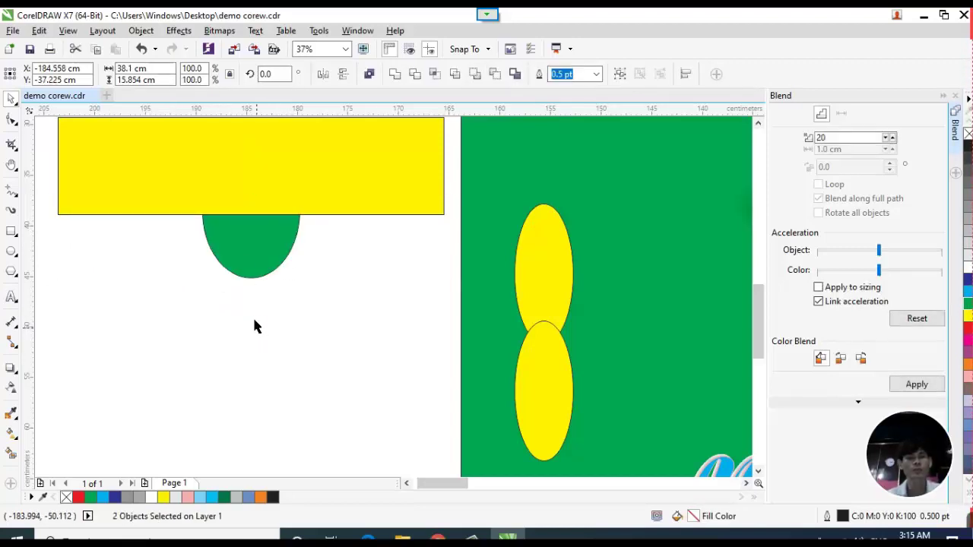
Weld the green ellipse to the yellow rectangle with the rectangle selected last, and undo the weld.
left_click(243, 244)
left_click(364, 180, "shift")
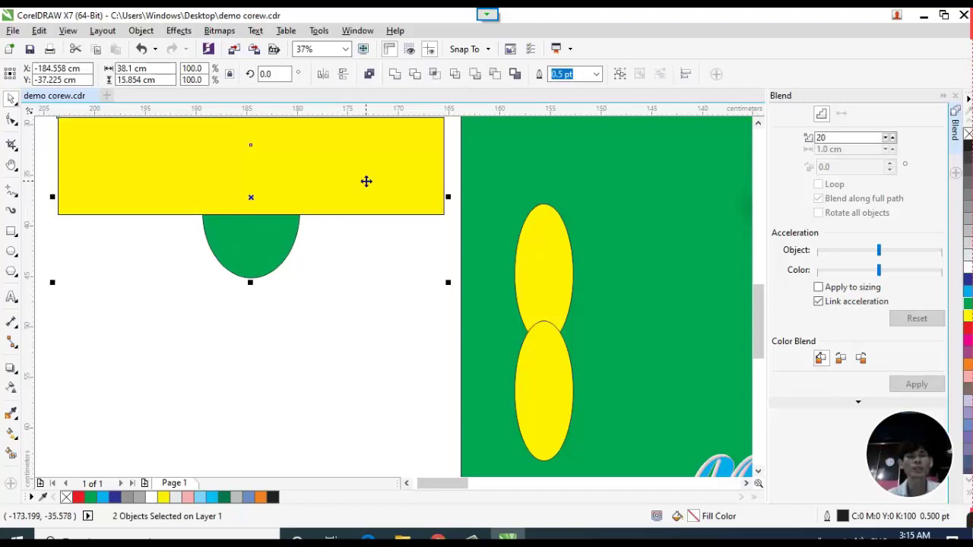
left_click(338, 282)
left_click(272, 250)
left_click(375, 159, "shift")
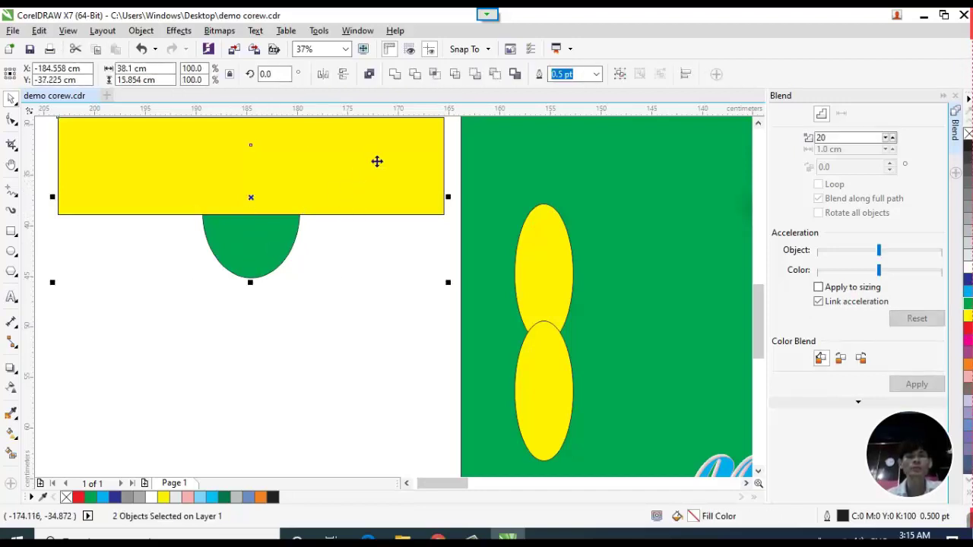
left_click(395, 75)
left_click(333, 307)
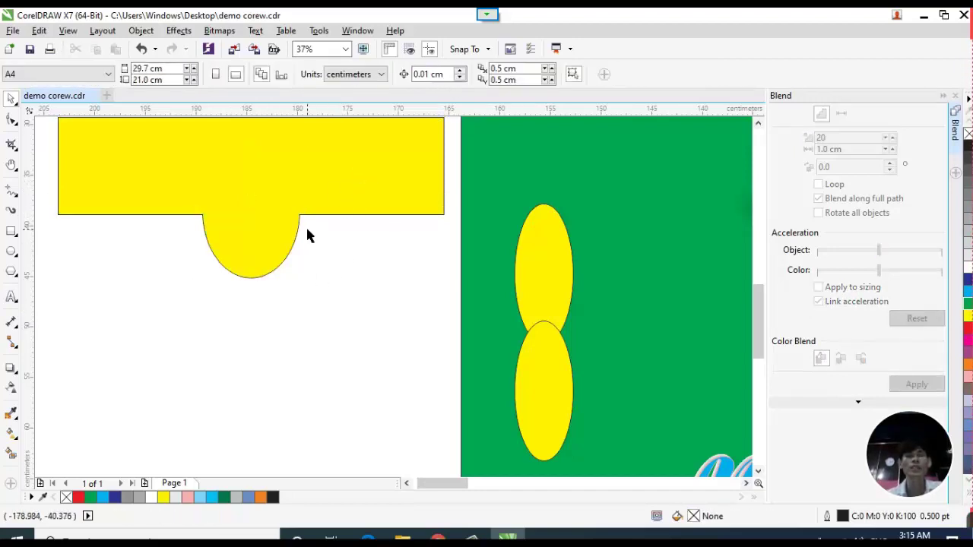
key("ctrl+z")
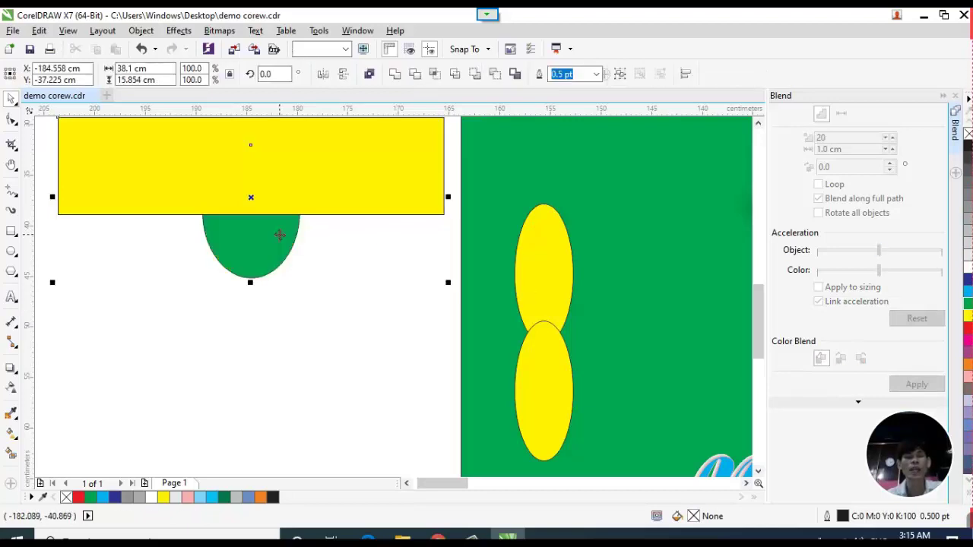
left_click(311, 308)
Shrink the yellow rectangle to about 11.8 × 3 cm and the green ellipse to about 5.9 × 8.1 cm beneath it.
left_click(245, 254)
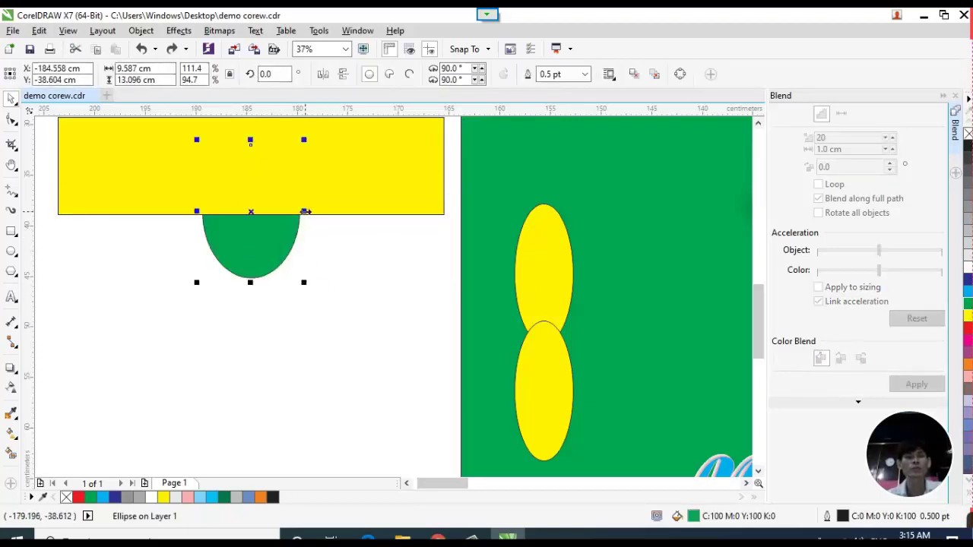
left_click(426, 203)
left_click_drag(447, 218, 322, 210)
left_click(254, 245)
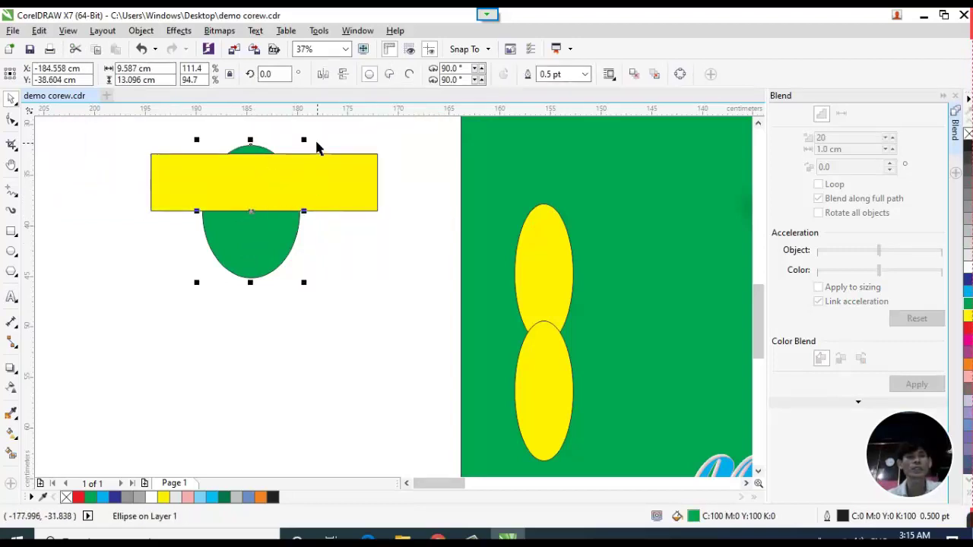
left_click_drag(315, 141, 262, 195)
left_click_drag(244, 243, 199, 217)
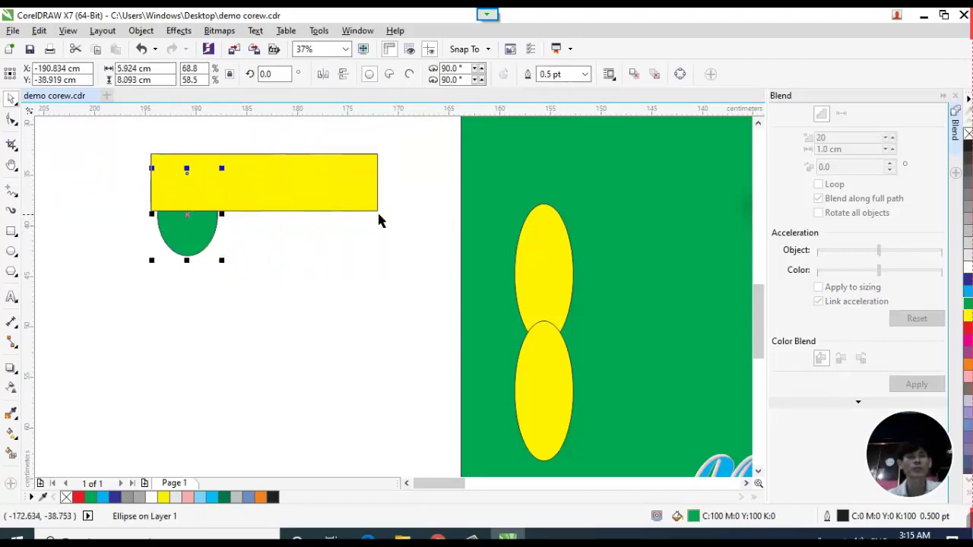
left_click(375, 206)
left_click_drag(378, 211, 289, 189)
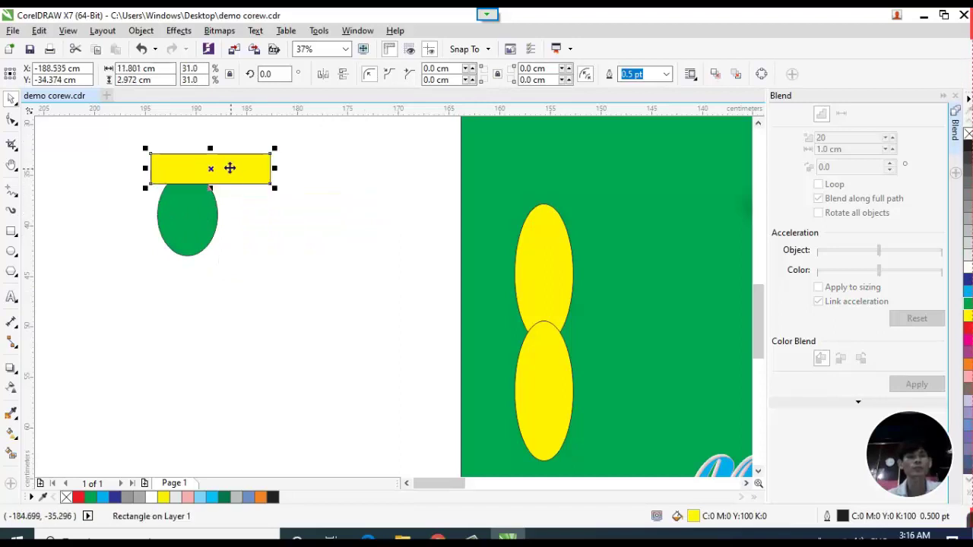
Move the yellow rectangle and green ellipse up and to the left, and shrink the ellipse to about 4.4 × 6 cm.
left_click_drag(211, 165, 174, 160)
left_click_drag(190, 217, 140, 190)
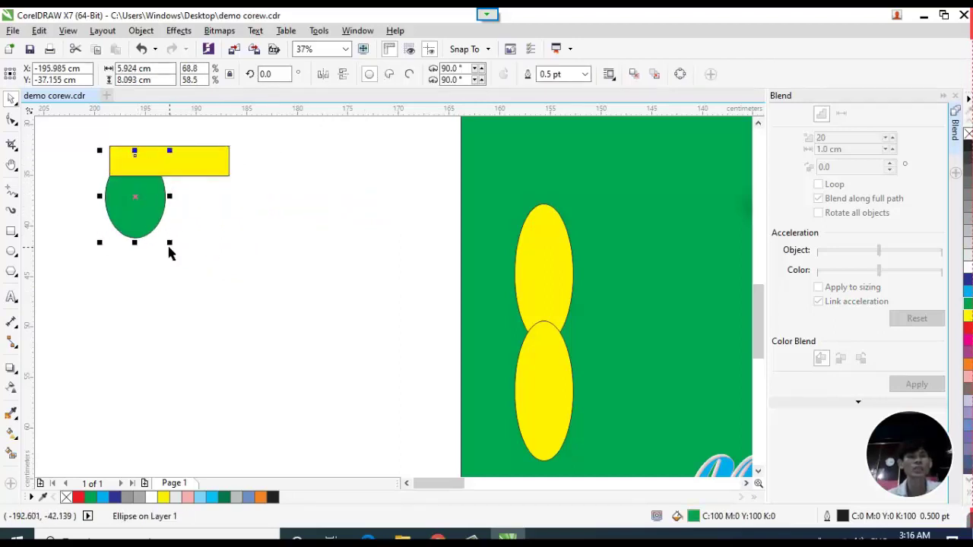
left_click_drag(170, 243, 134, 203)
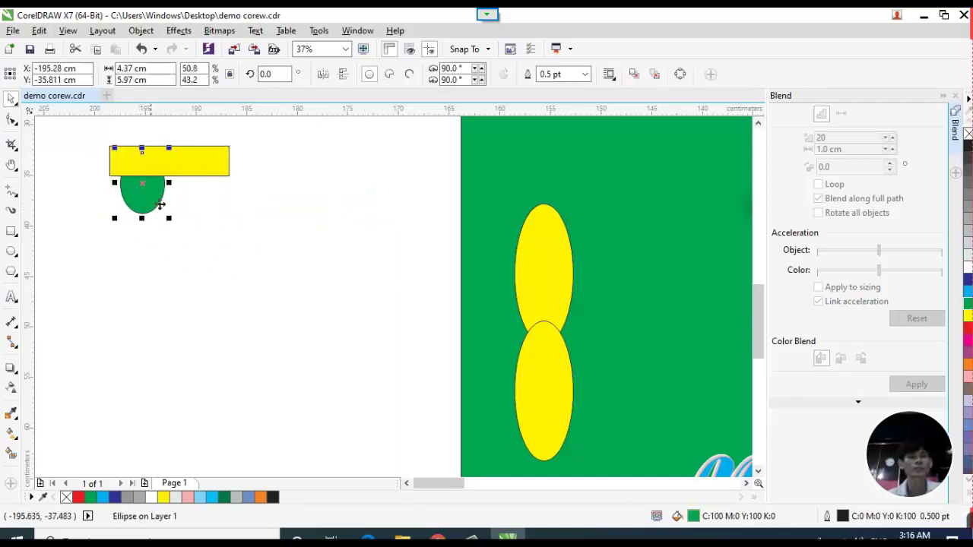
Enlarge the rectangle and ellipse together to about 17.5 × 9.9 cm, and place one copy directly below and another to the lower right.
left_click(217, 174, "shift")
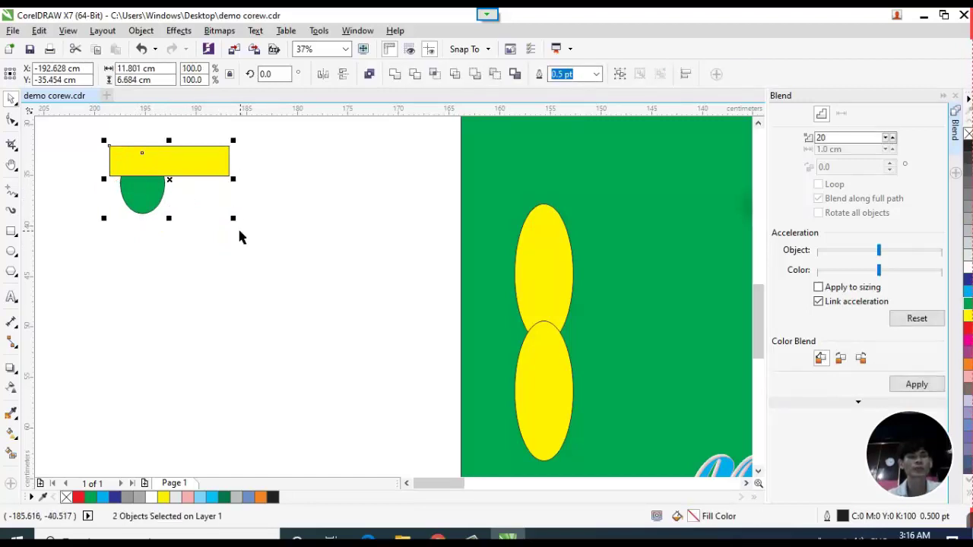
left_click_drag(232, 219, 292, 268)
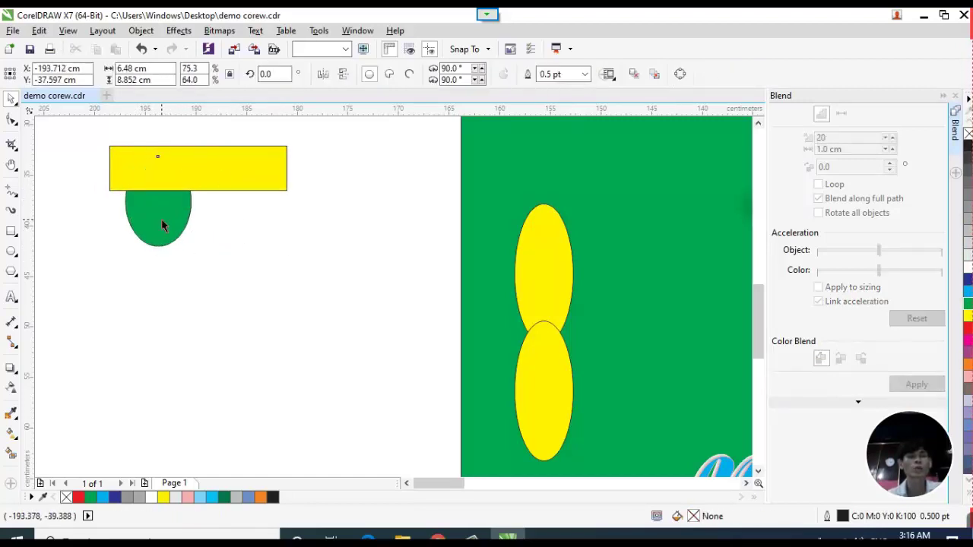
left_click_drag(232, 180, 357, 407)
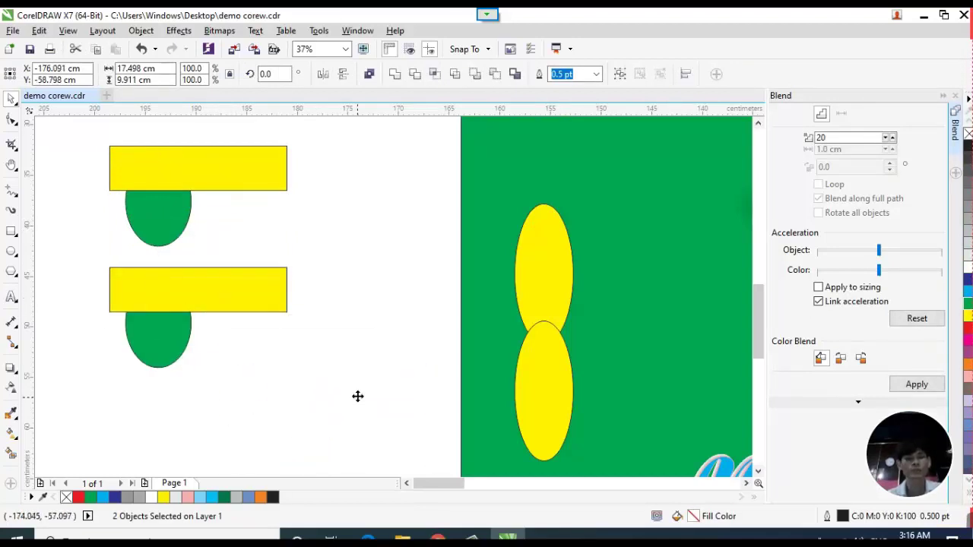
Weld the topmost green ellipse to its yellow rectangle with the rectangle selected last, and shift the welded shape slightly up and right.
left_click(224, 183)
left_click(259, 159, "shift")
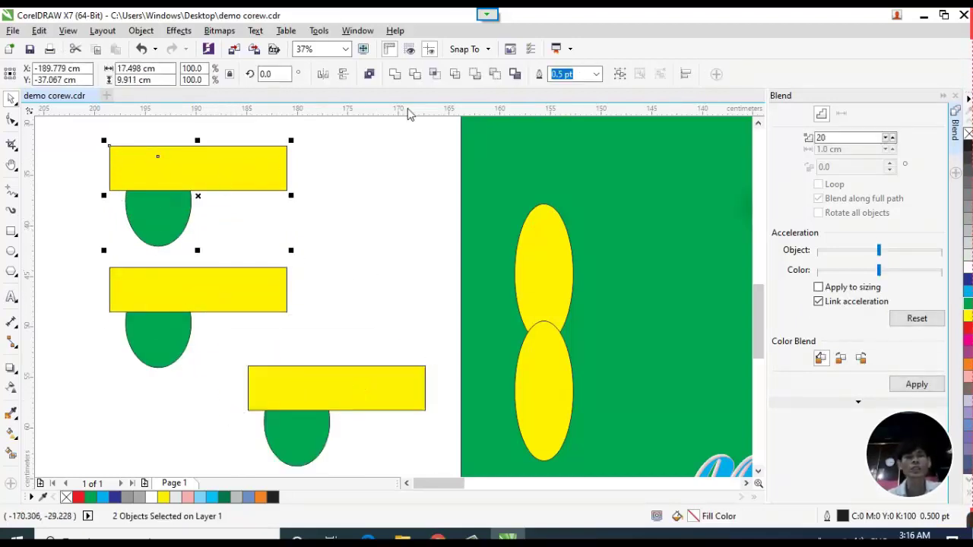
left_click(394, 74)
left_click(348, 197)
left_click(234, 166)
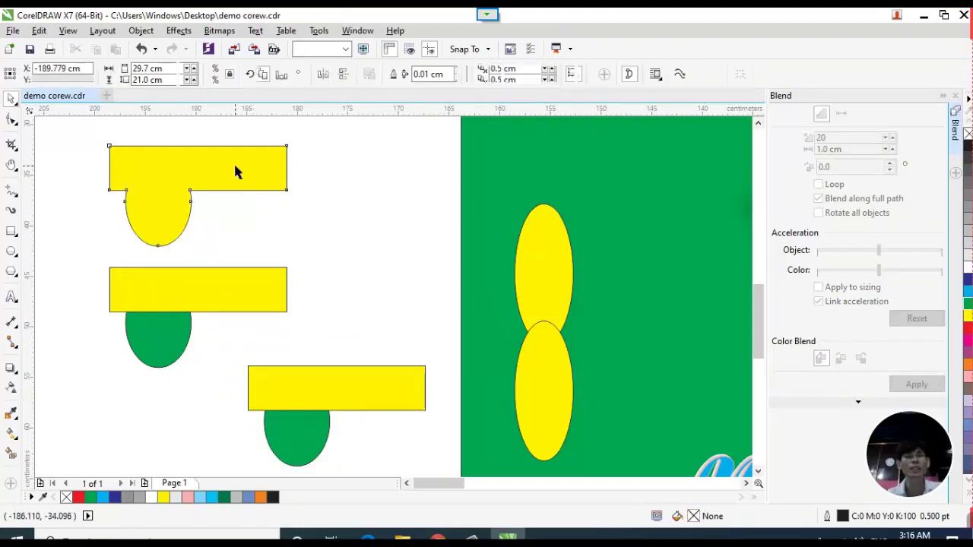
left_click_drag(247, 164, 288, 157)
left_click(369, 170)
left_click(324, 163)
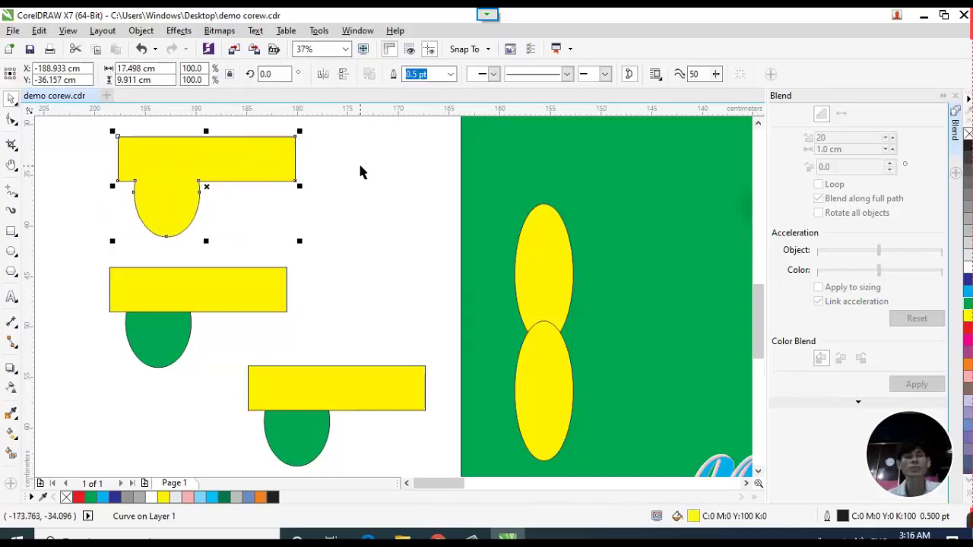
left_click(358, 161)
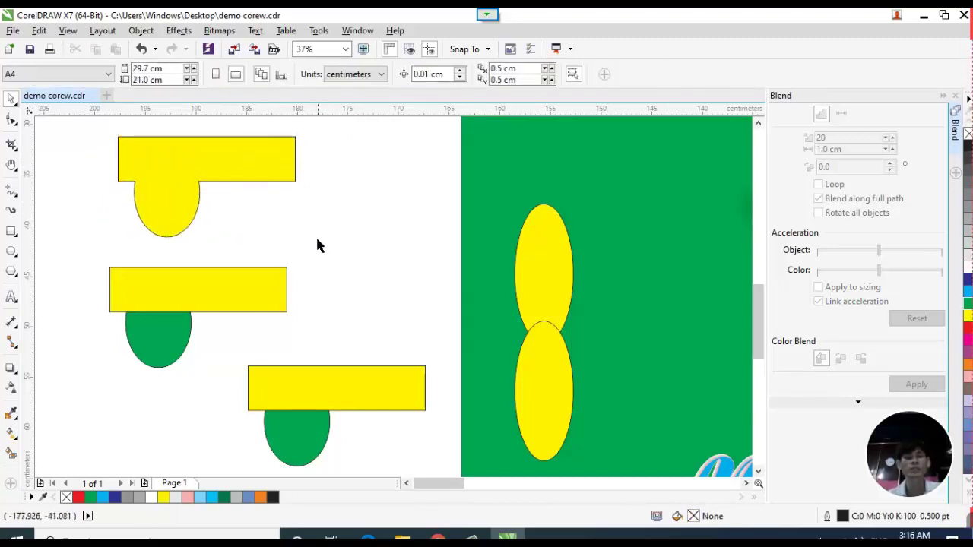
Trim the middle yellow rectangle with its green ellipse, selecting the rectangle last, and move the ellipse clear below it.
left_click(167, 332)
left_click(223, 286, "shift")
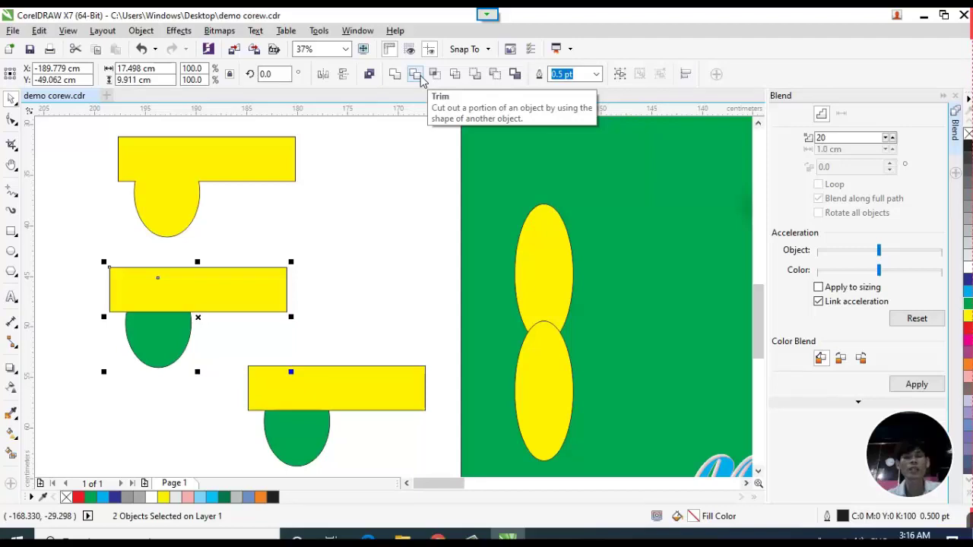
left_click(319, 262)
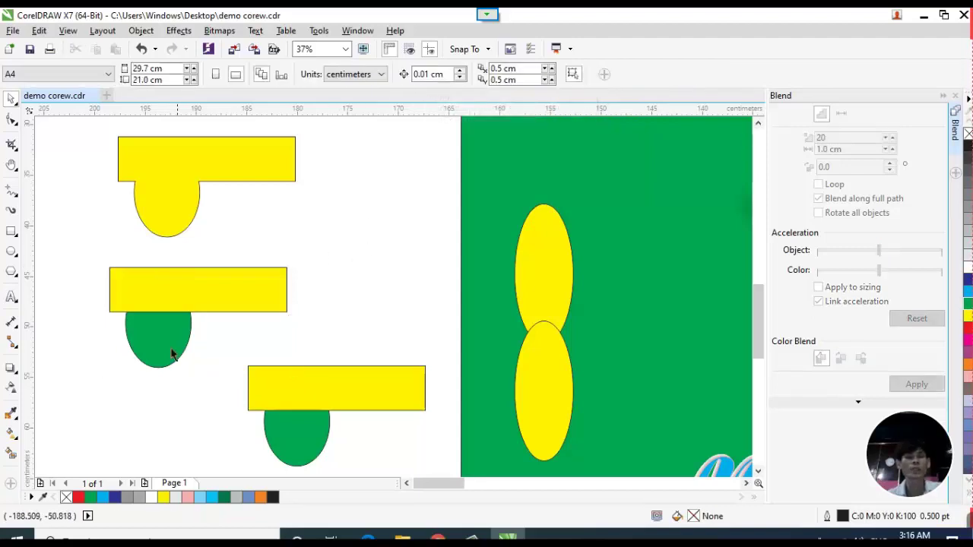
left_click(156, 348)
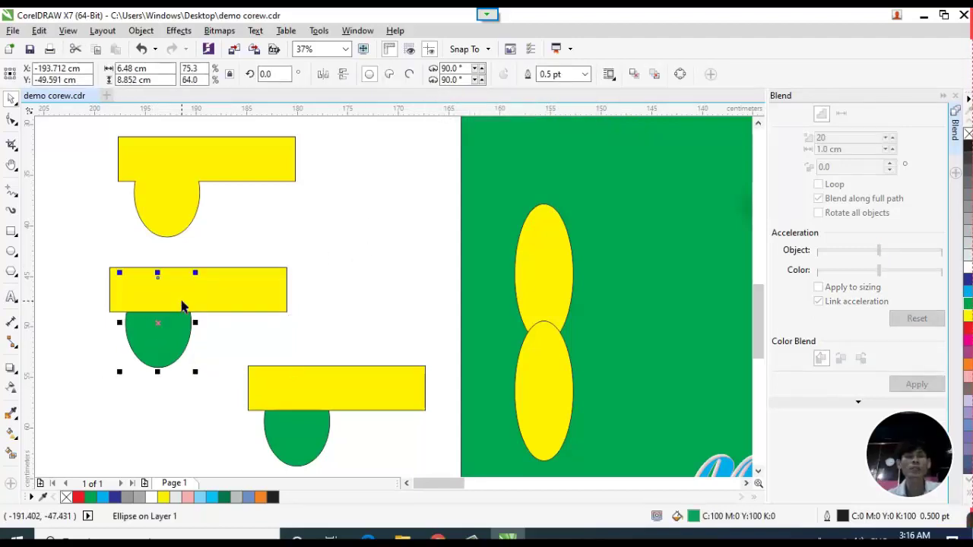
left_click(256, 280, "shift")
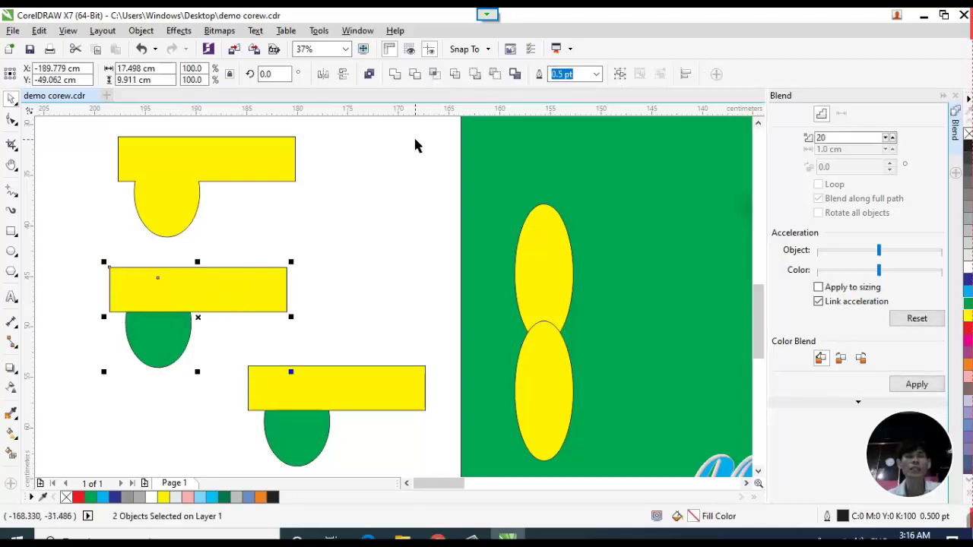
left_click(415, 75)
left_click_drag(154, 332, 136, 377)
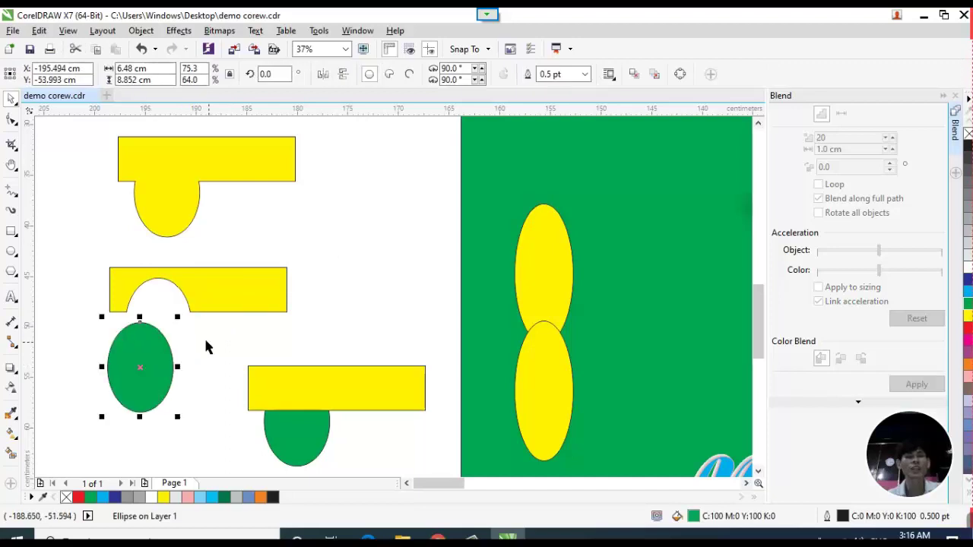
Trim the lower yellow ellipse on the green background with the upper one, and move the upper ellipse away to the upper left.
left_click(542, 279)
left_click(560, 374, "shift")
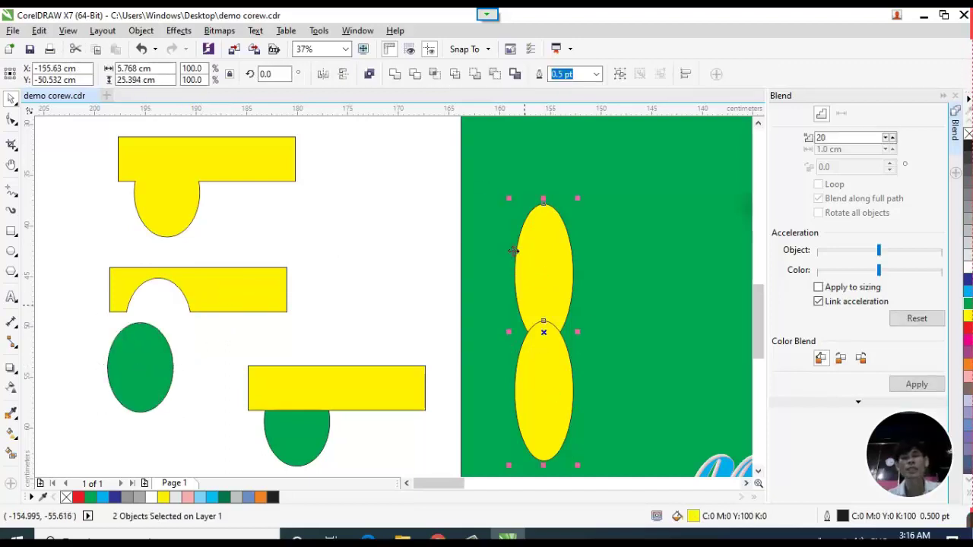
left_click(415, 74)
left_click_drag(554, 266, 510, 200)
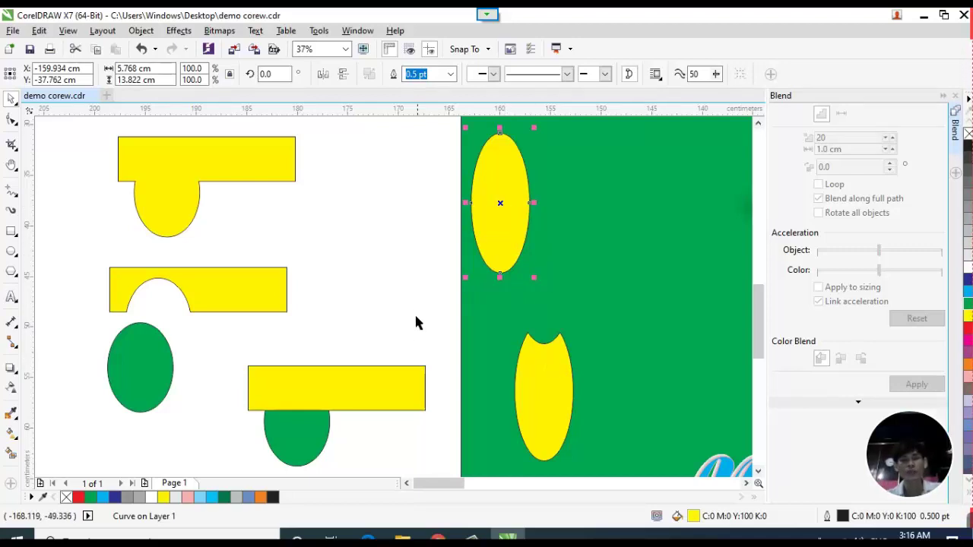
left_click(391, 279)
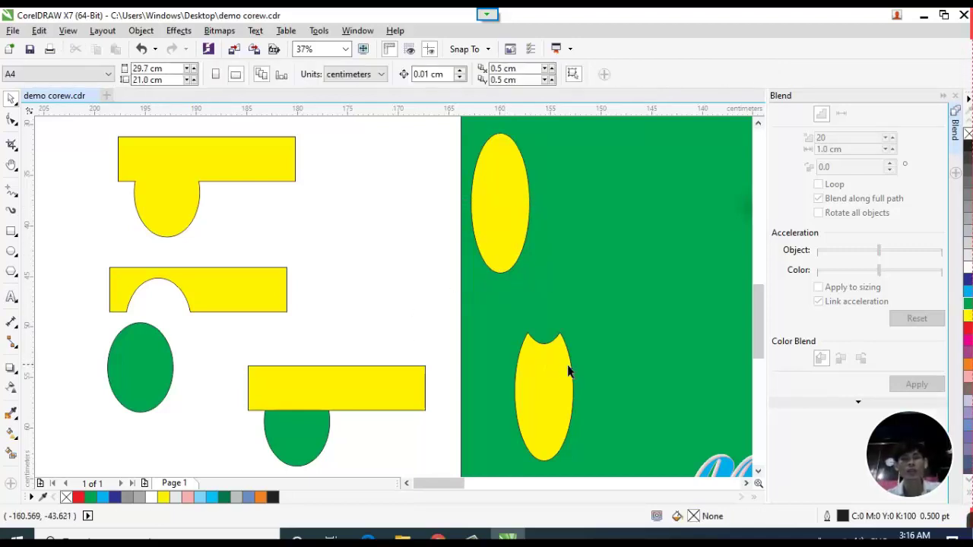
left_click(339, 383)
left_click(304, 434, "shift")
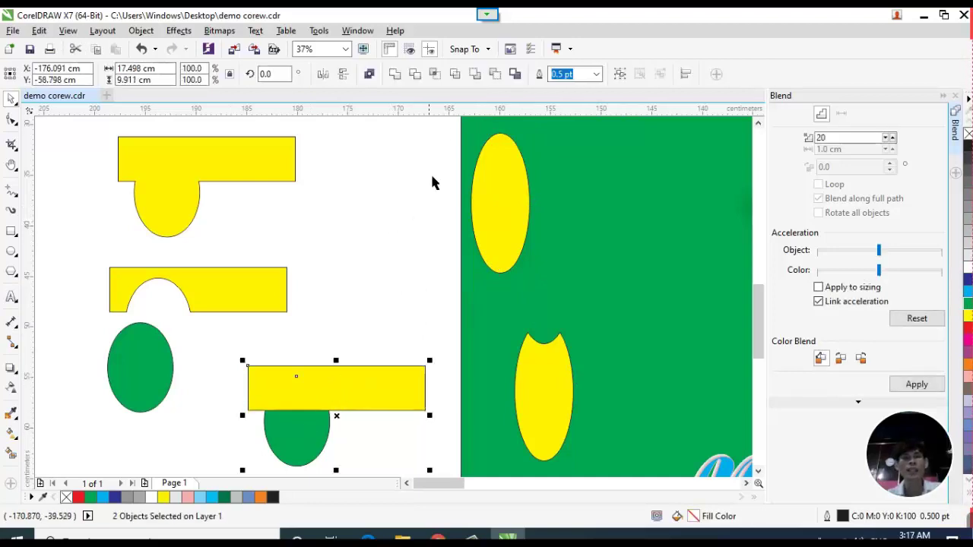
left_click(455, 74)
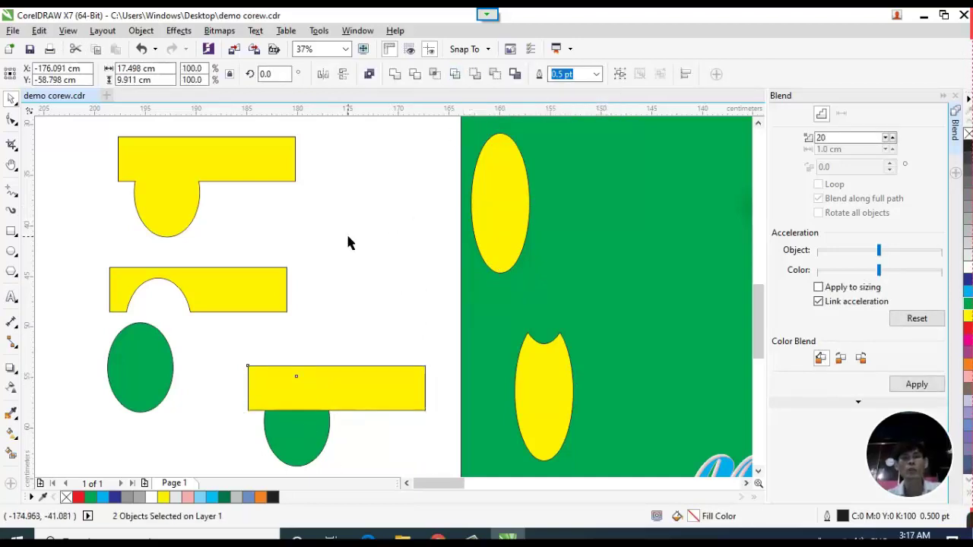
left_click(347, 242)
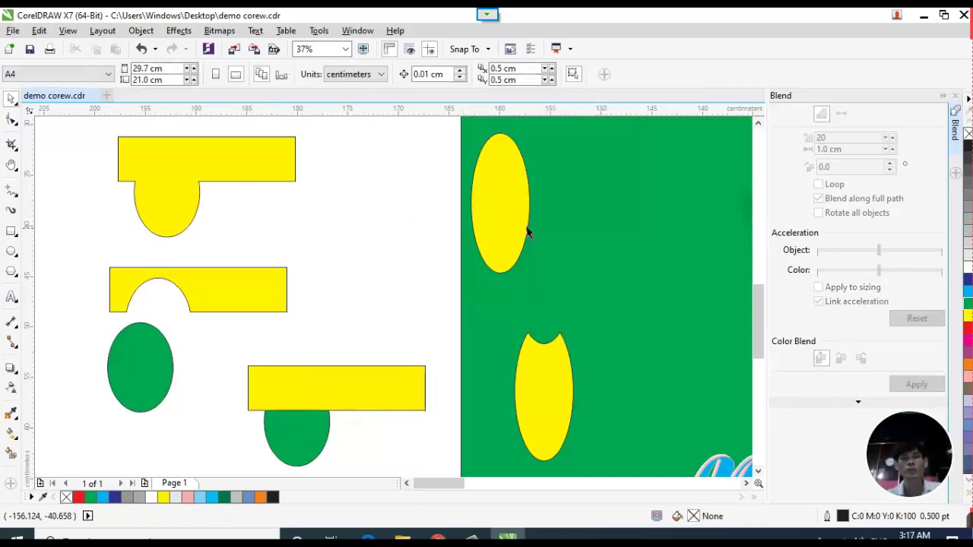
Intersect the lowest yellow rectangle with its green ellipse, and fill the resulting overlap piece with cyan (C100 M0 Y0 K0).
left_click(363, 401)
left_click(305, 434, "shift")
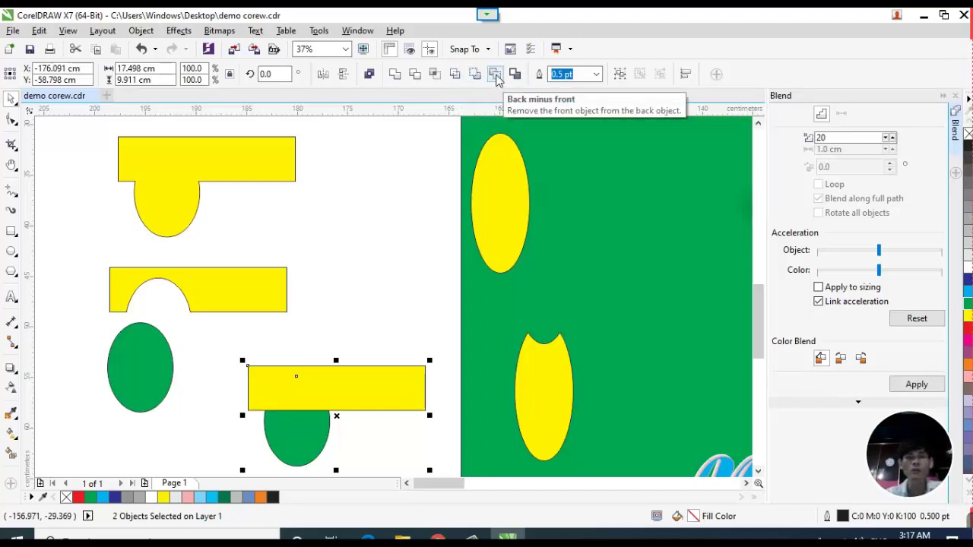
left_click(431, 77)
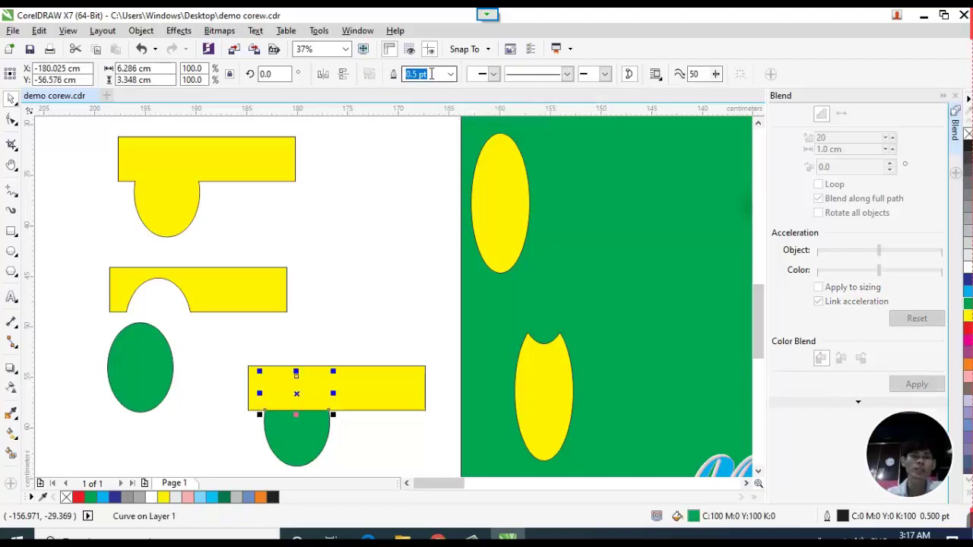
left_click(968, 295)
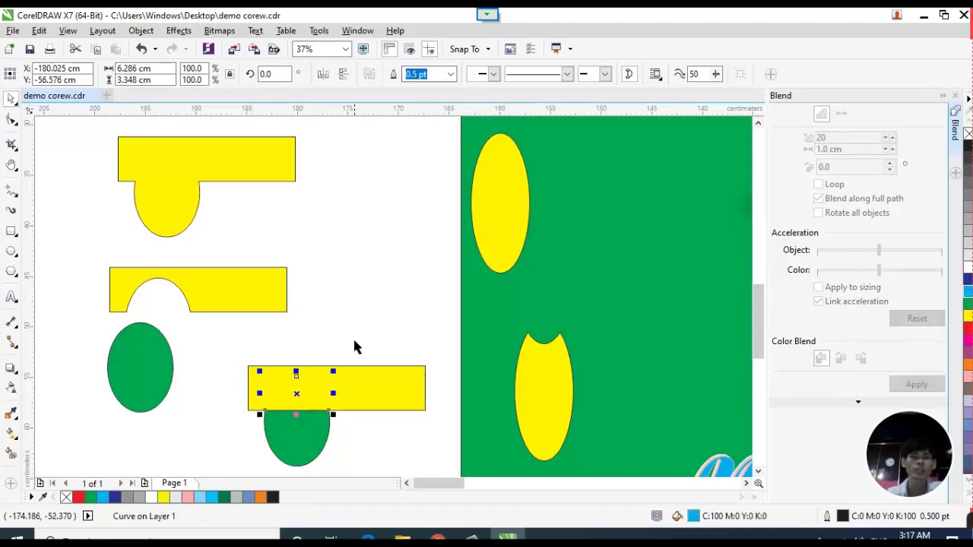
Bring the blue overlap piece to the front of the layer, move it out above the rectangle, and undo the move.
right_click(299, 393)
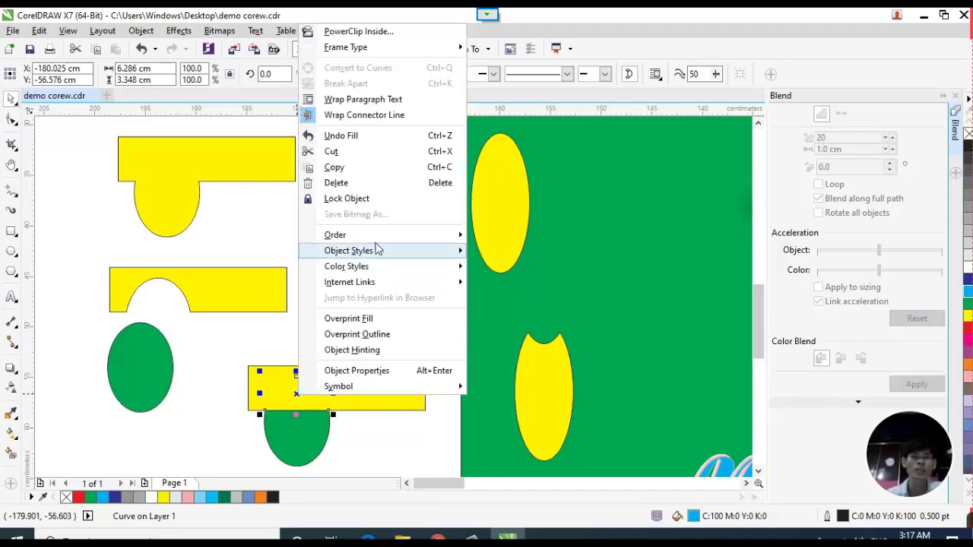
mouse_move(429, 238)
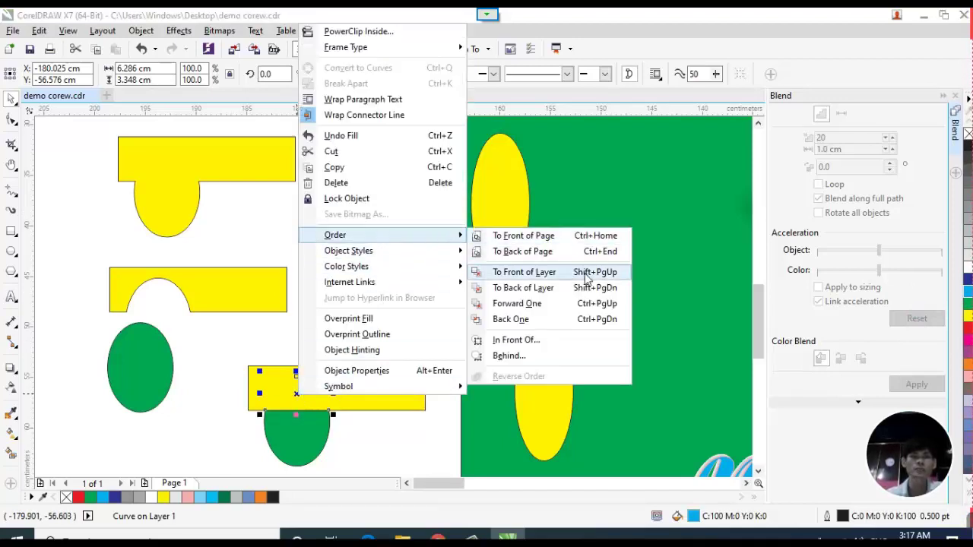
left_click(524, 272)
left_click(334, 350)
left_click_drag(308, 386, 342, 328)
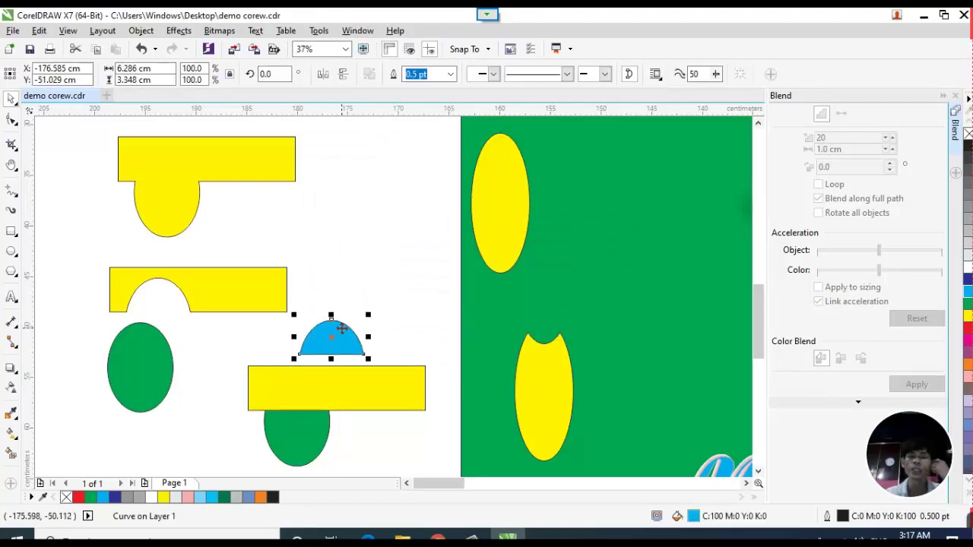
key("ctrl+z")
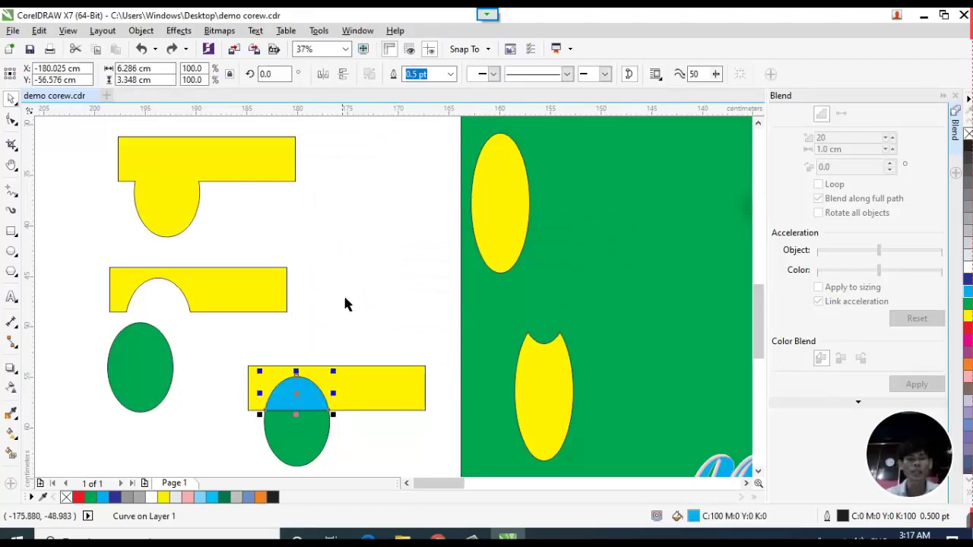
left_click(341, 328)
left_click(353, 376)
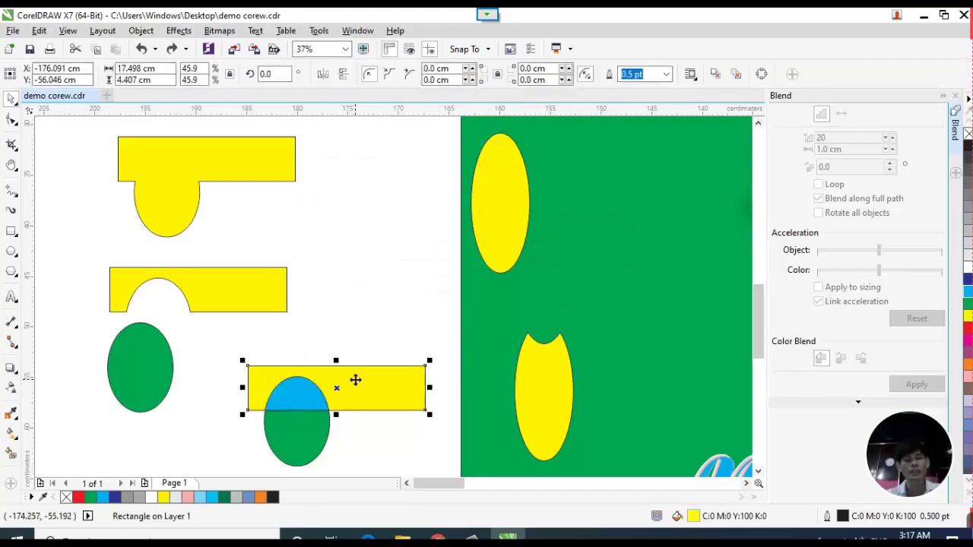
left_click(308, 449, "shift")
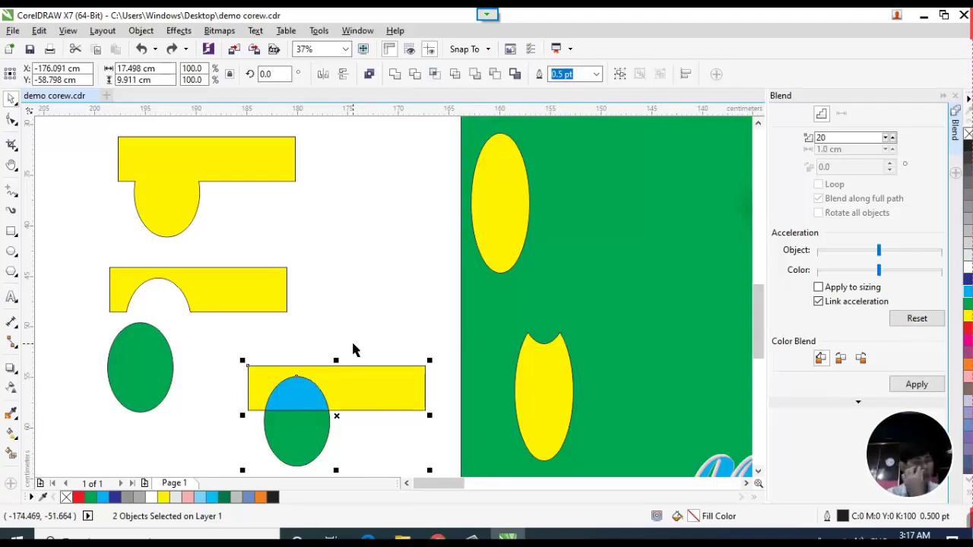
left_click(370, 243)
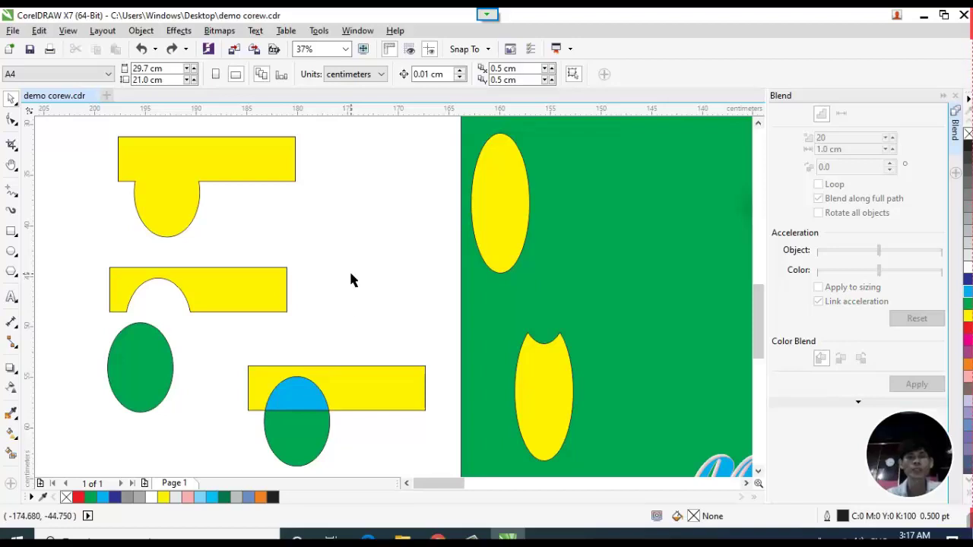
left_click(364, 385)
left_click(318, 433, "shift")
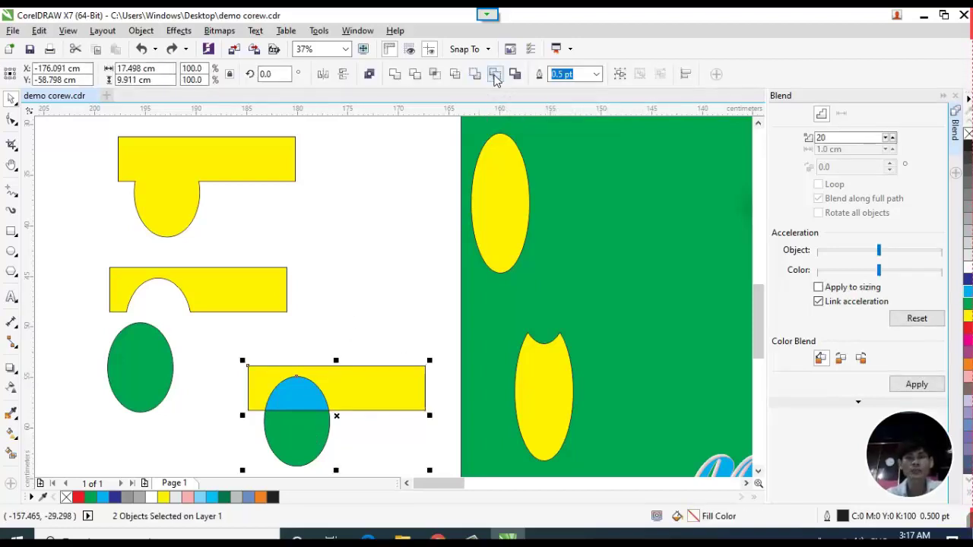
left_click(387, 197)
Copy the lowest yellow rectangle and its green ellipse, without the blue piece, to the empty area above them.
left_click(347, 382)
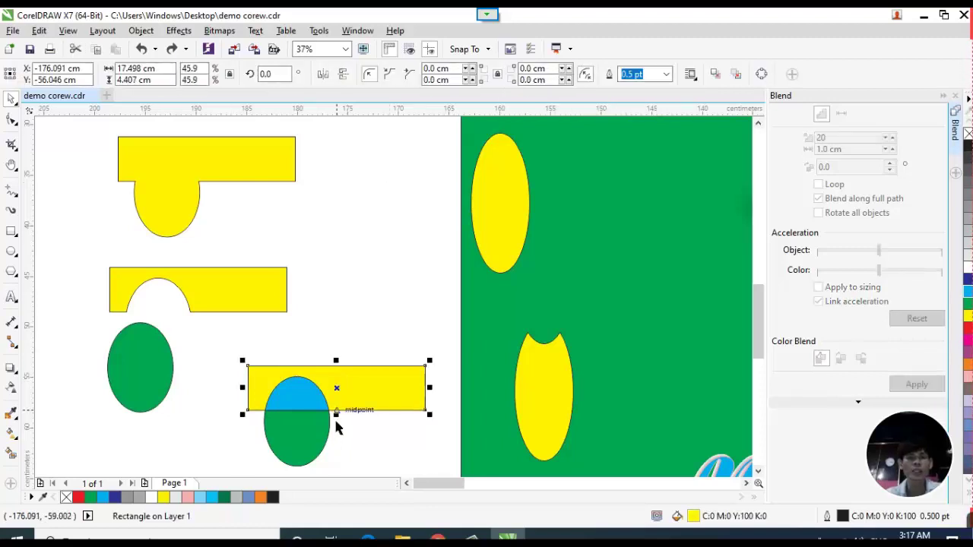
left_click(327, 439, "shift")
left_click_drag(356, 390, 388, 226)
Subtract the copied yellow rectangle from its green ellipse with Back minus front, and move the remaining green piece slightly down and right.
left_click(362, 238)
key("Tab")
left_click(397, 233, "shift")
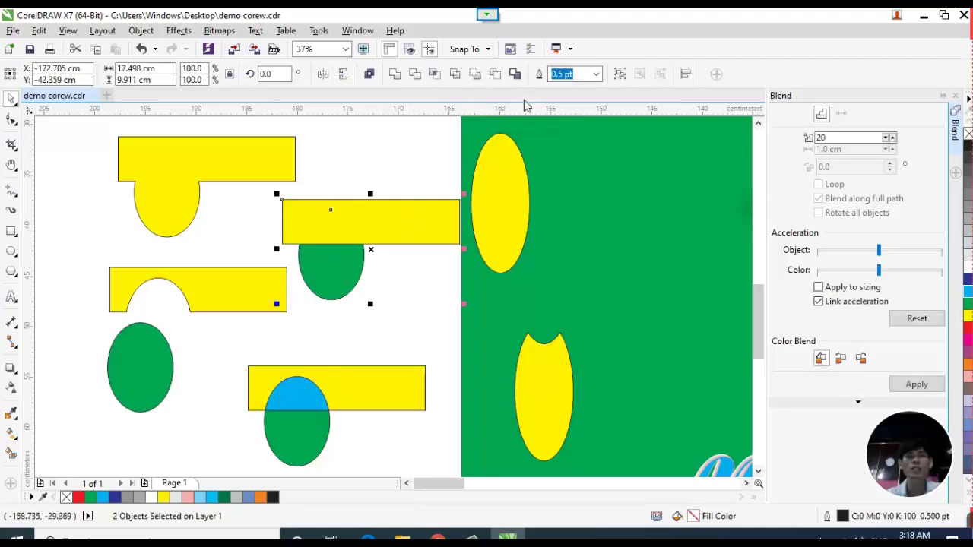
left_click(495, 73)
left_click(356, 232)
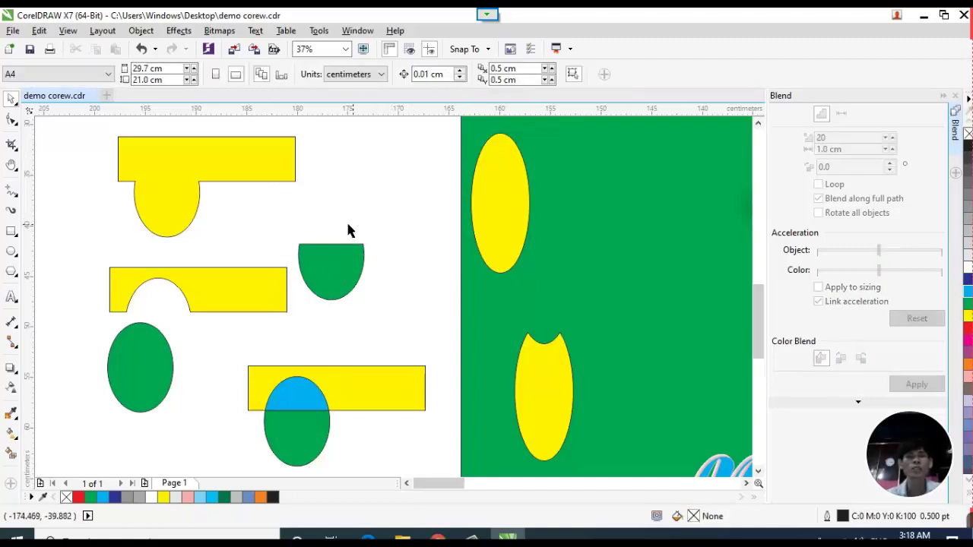
left_click(328, 242)
left_click_drag(332, 265, 350, 300)
left_click(350, 212)
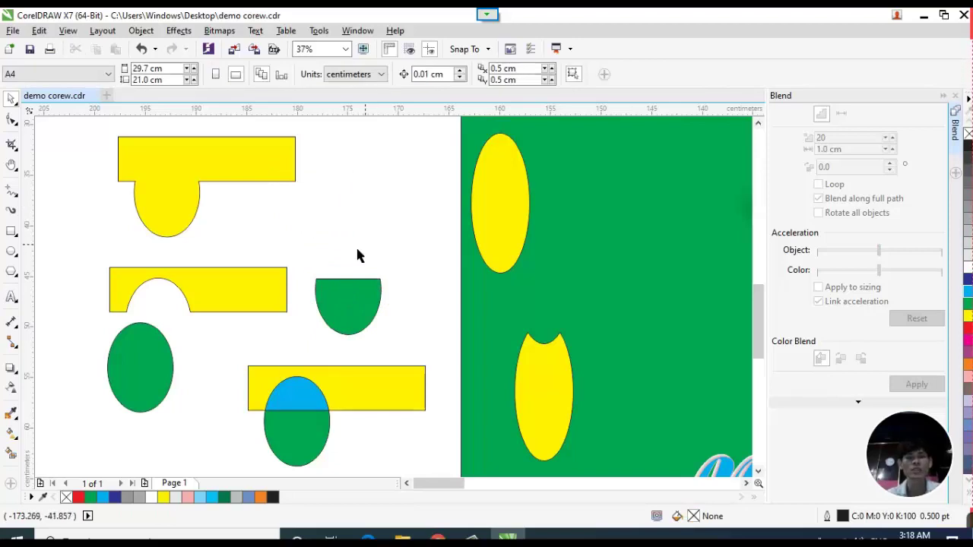
Undo the Back minus front result and its move, and shift the copied yellow rectangle left above its green ellipse.
key("ctrl+z")
key("ctrl+z")
key("ctrl+z")
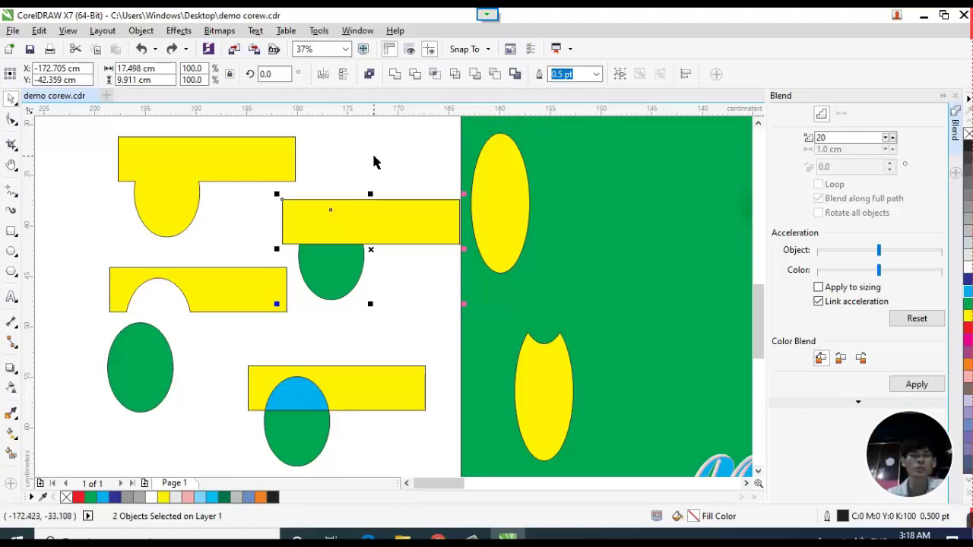
left_click_drag(380, 216, 322, 213)
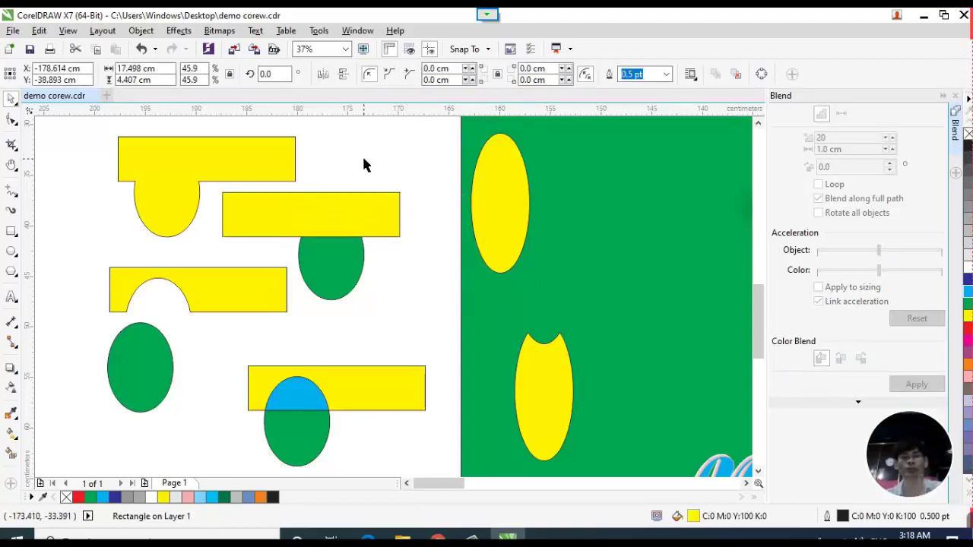
left_click(364, 165)
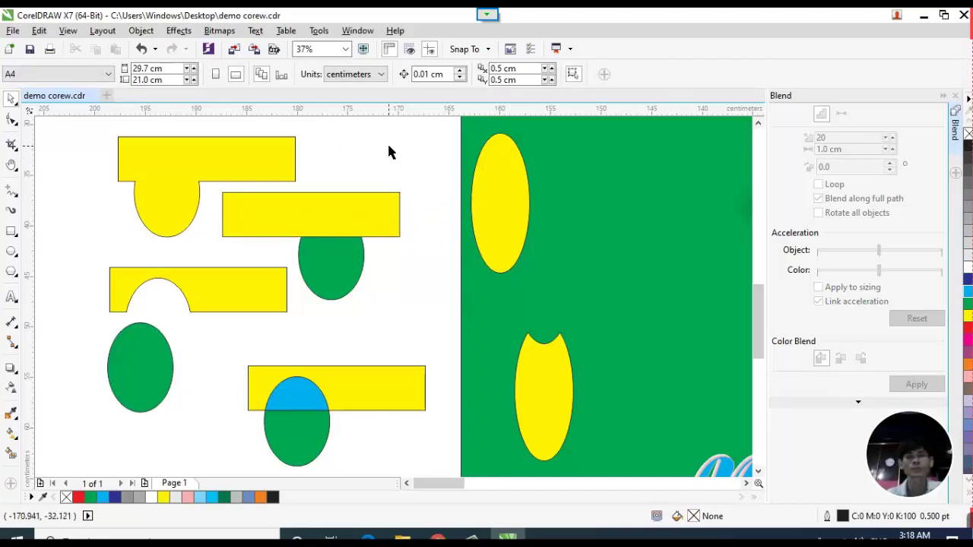
Move the copied yellow rectangle and its green ellipse up and left onto the welded yellow shape.
scroll(387, 141, "down", 2)
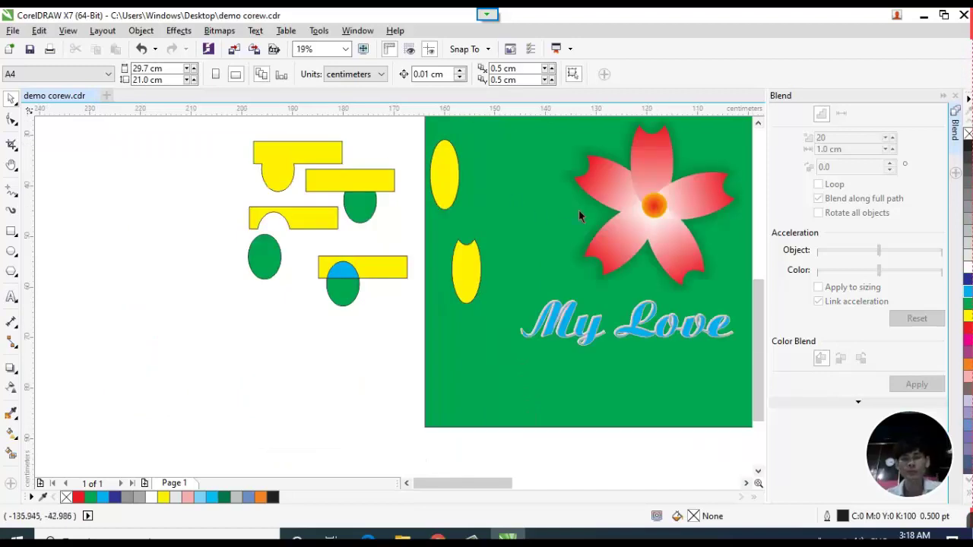
key("h")
left_click_drag(578, 216, 463, 269)
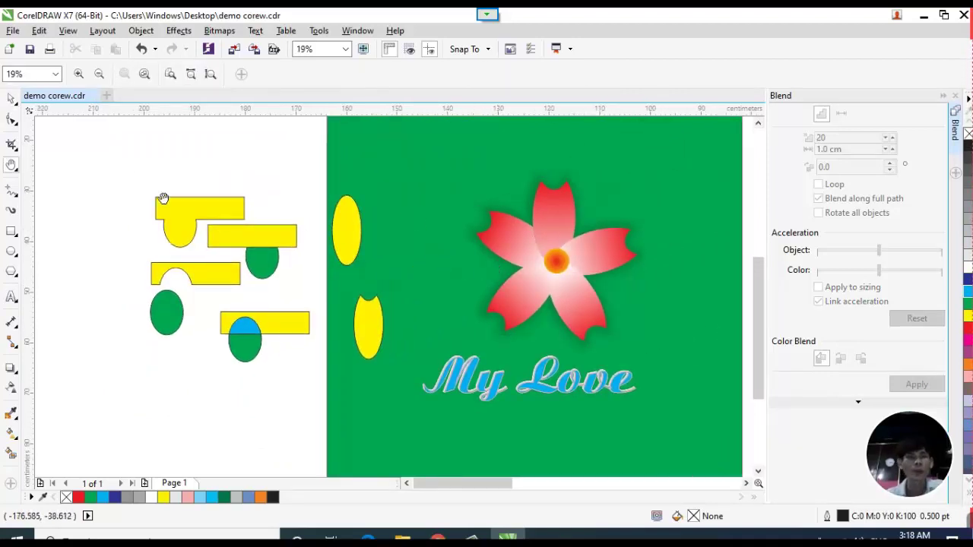
left_click(13, 99)
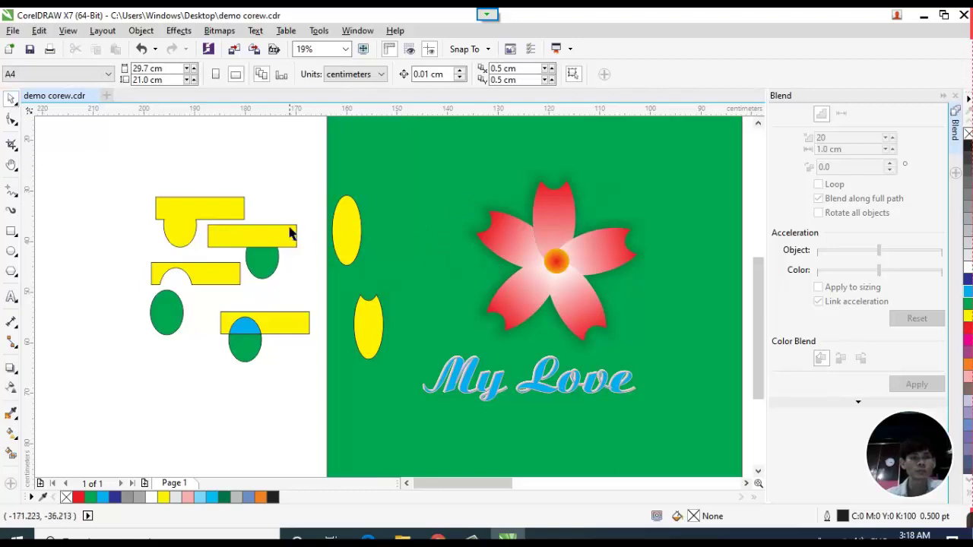
left_click_drag(291, 234, 228, 196)
left_click_drag(267, 261, 174, 234)
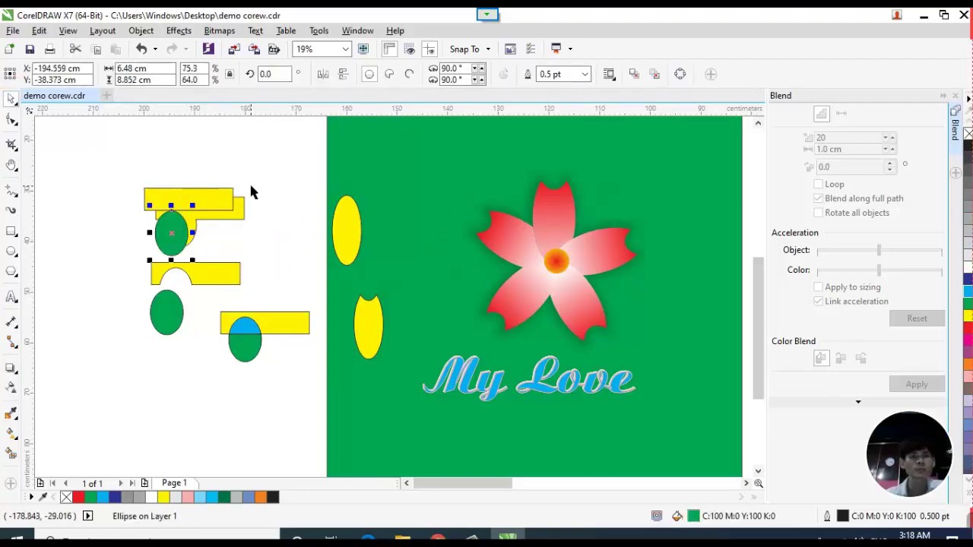
left_click(237, 158)
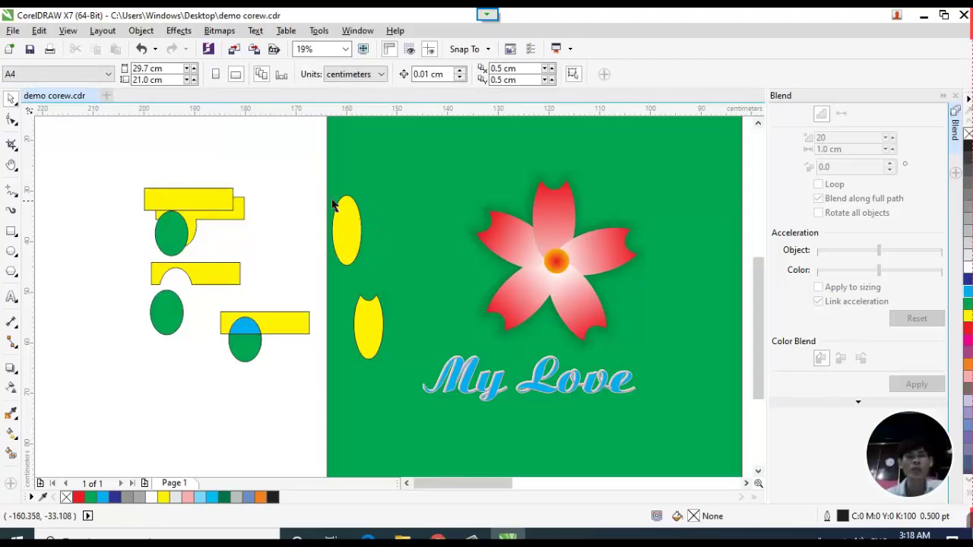
Move the whole and the notched yellow ellipse off the green background onto the practice shapes beside it.
scroll(299, 187, "down", 2)
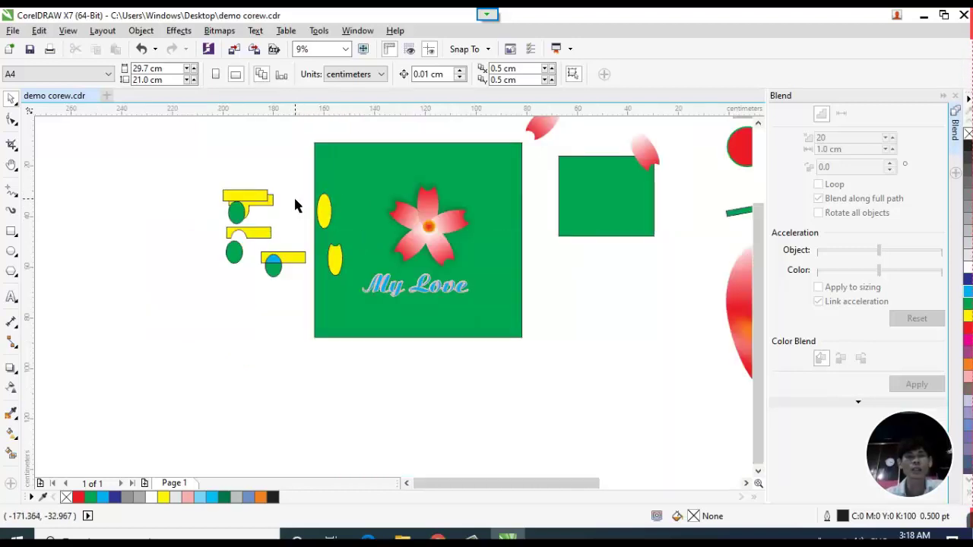
key("h")
left_click_drag(342, 202, 241, 237)
left_click(11, 98)
left_click_drag(316, 285, 252, 263)
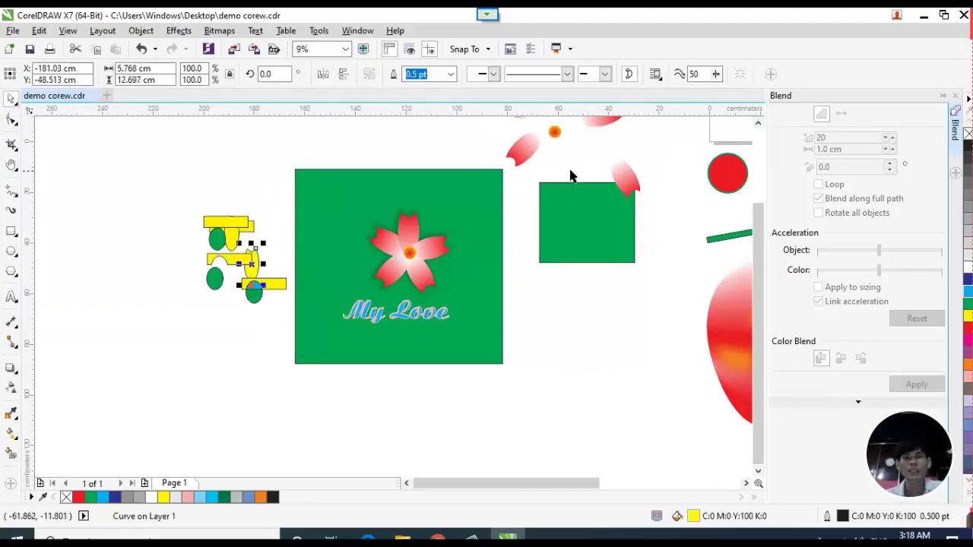
Copy the loose petal onto the green background as three small petals around the flower and a larger one below the text.
left_click_drag(625, 177, 467, 285)
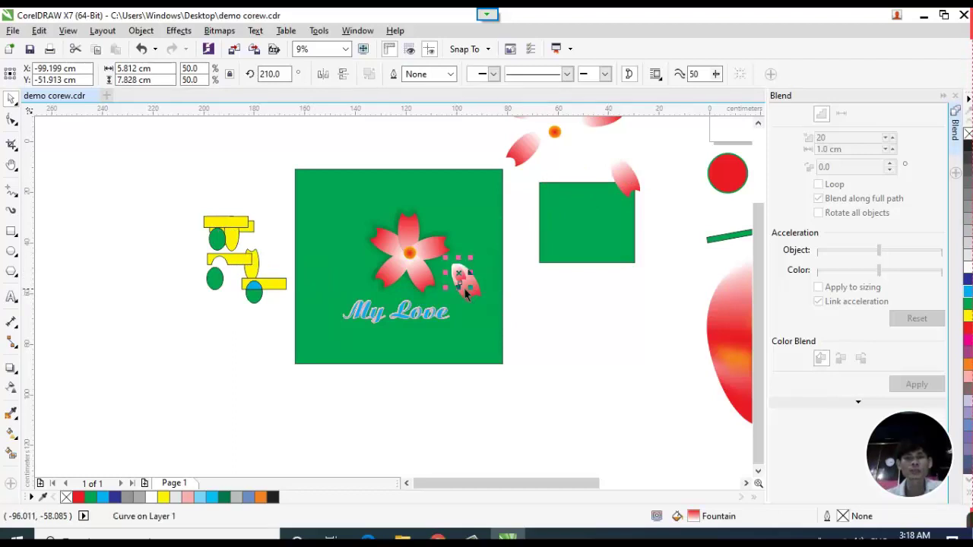
scroll(467, 285, "up", 2)
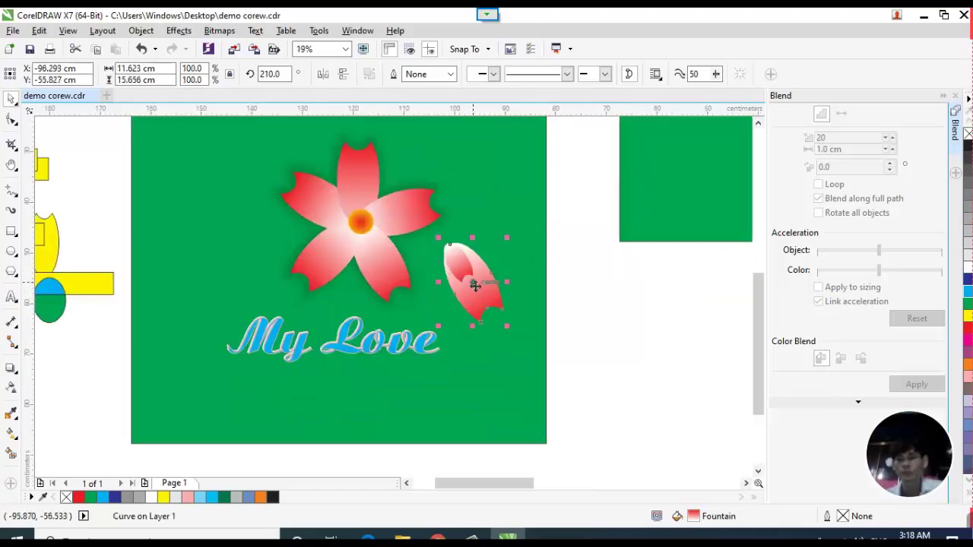
left_click_drag(463, 274, 484, 255)
left_click_drag(294, 287, 222, 392)
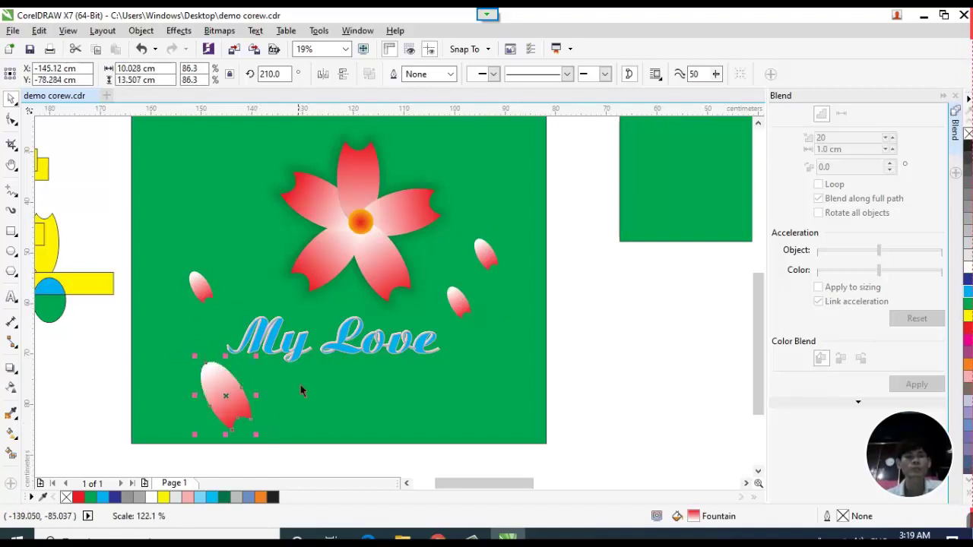
scroll(312, 342, "down", 3)
left_click(395, 183)
scroll(372, 251, "up", 2)
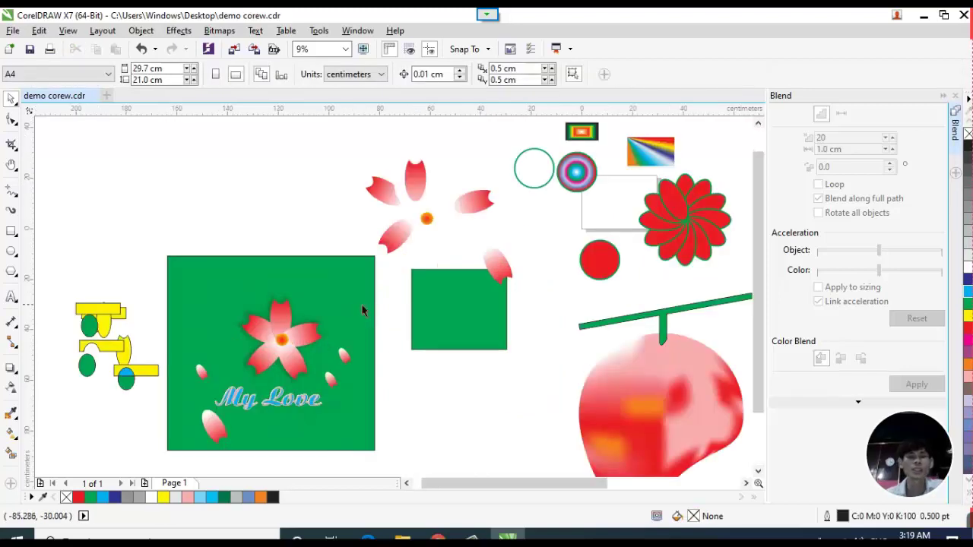
Save the drawing, and start saving a copy on the Desktop under the name "demo corel 1".
left_click(12, 30)
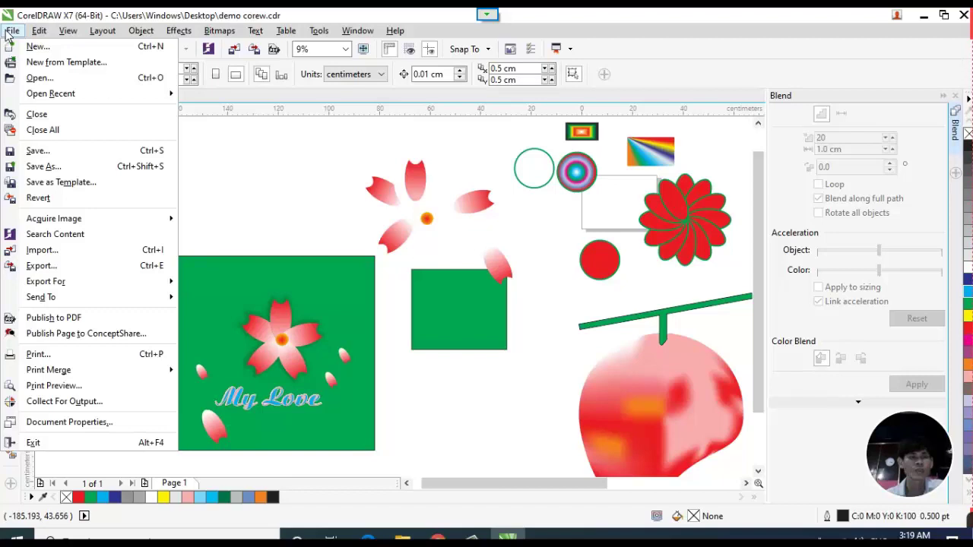
left_click(106, 156)
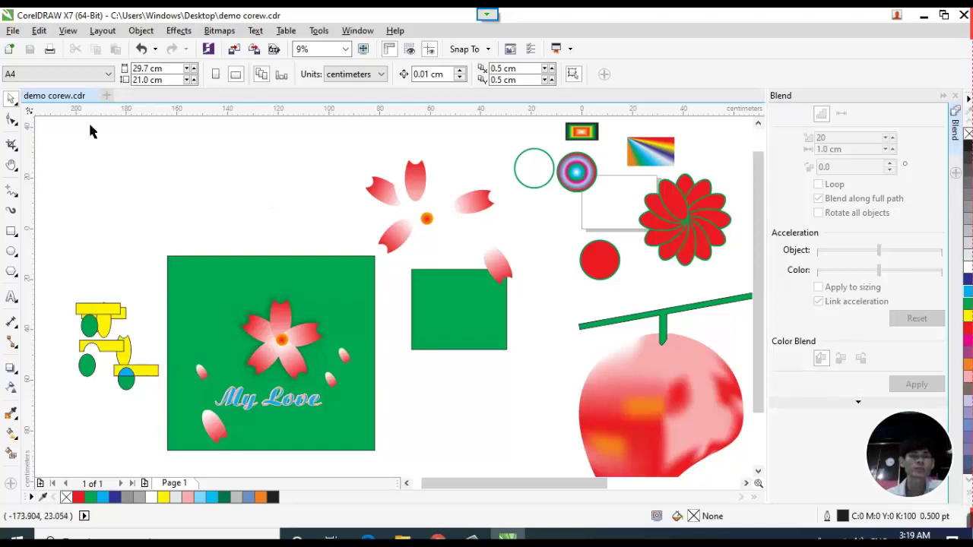
left_click(14, 32)
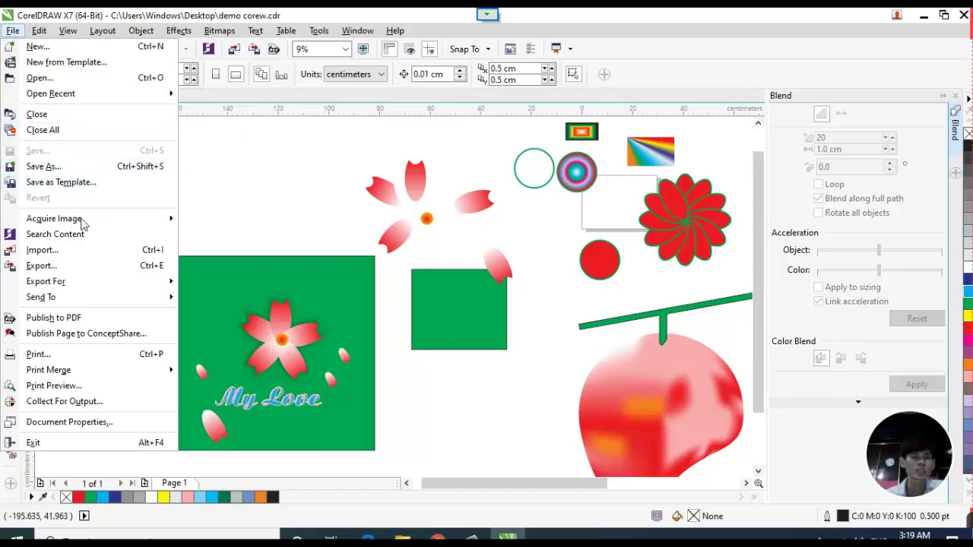
left_click(71, 167)
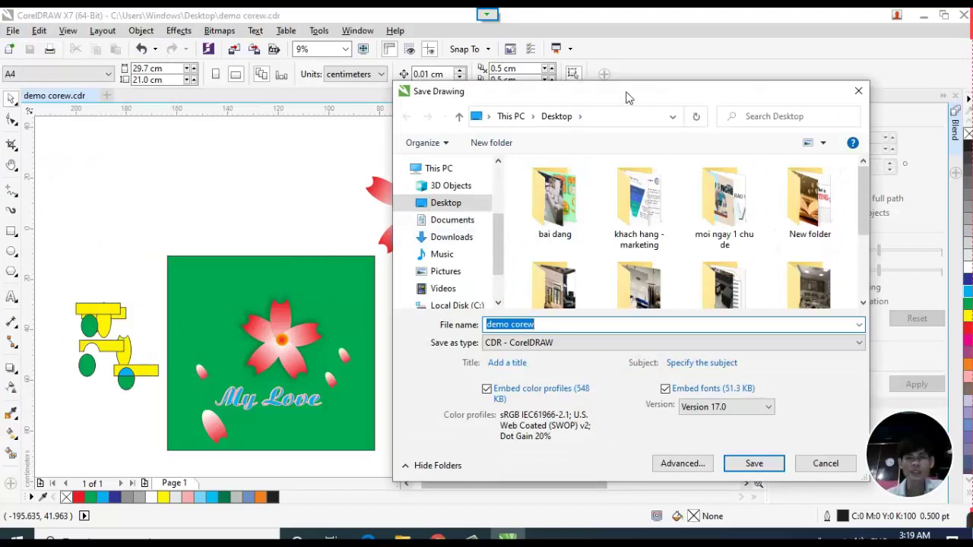
left_click_drag(626, 96, 500, 85)
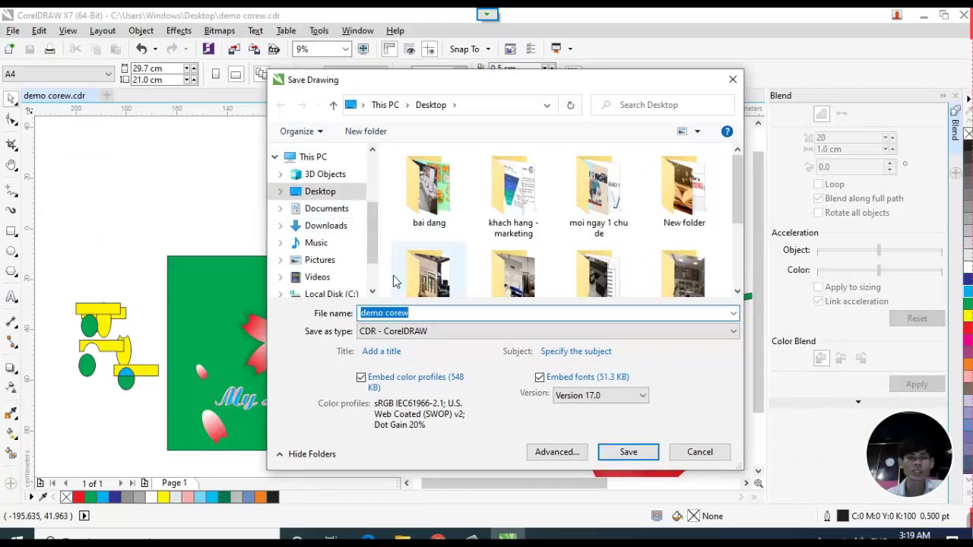
left_click(455, 311)
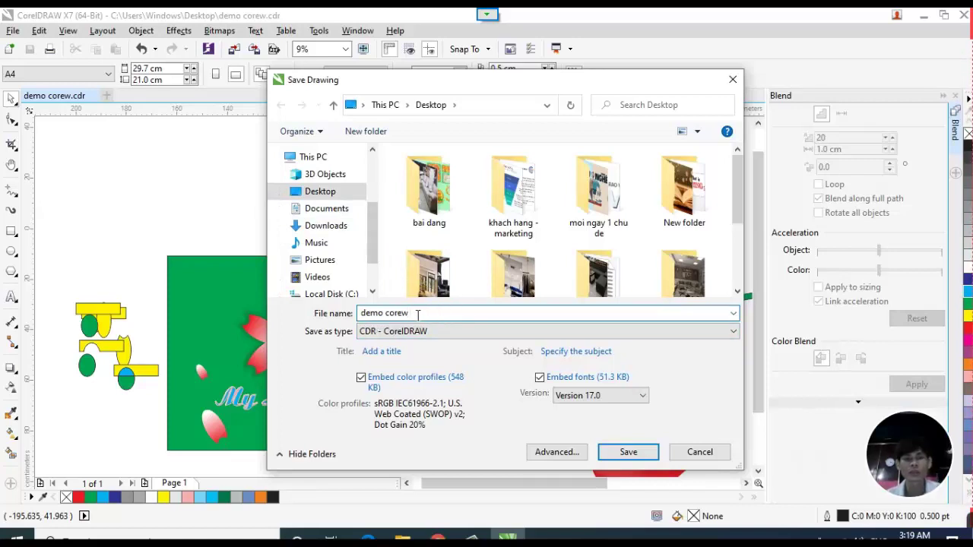
left_click_drag(418, 316, 406, 317)
type("l 1")
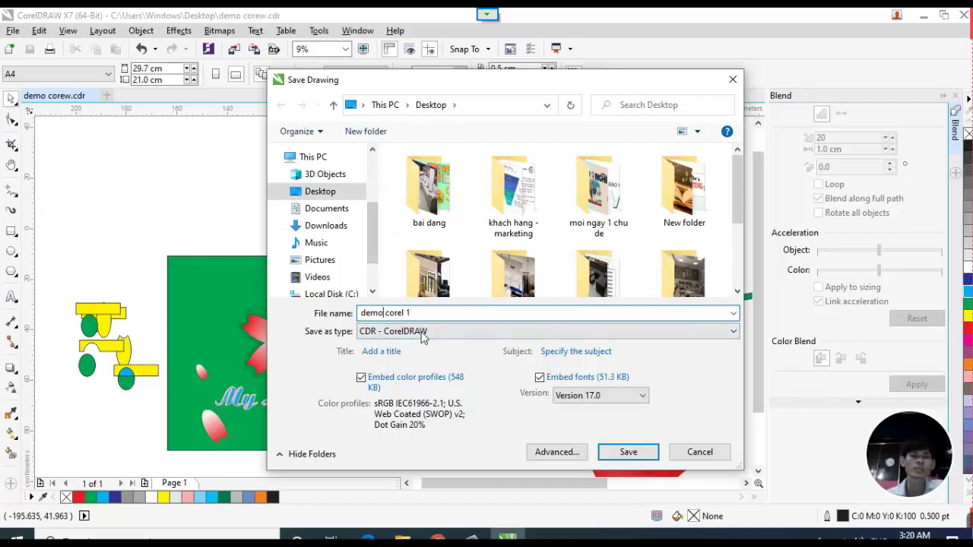
Review the file type and version choices, and save the copy as CDR - CorelDRAW, Version 17.0.
left_click(460, 335)
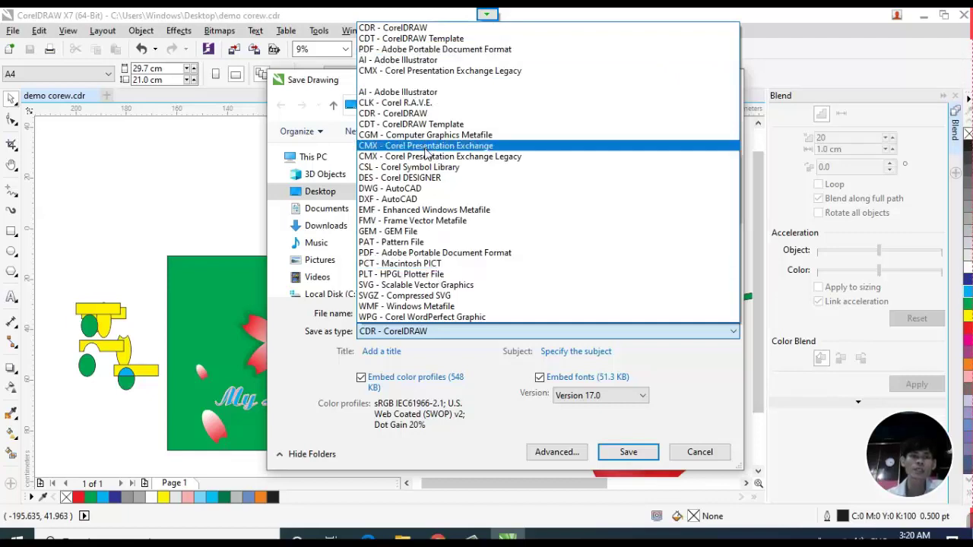
left_click(484, 416)
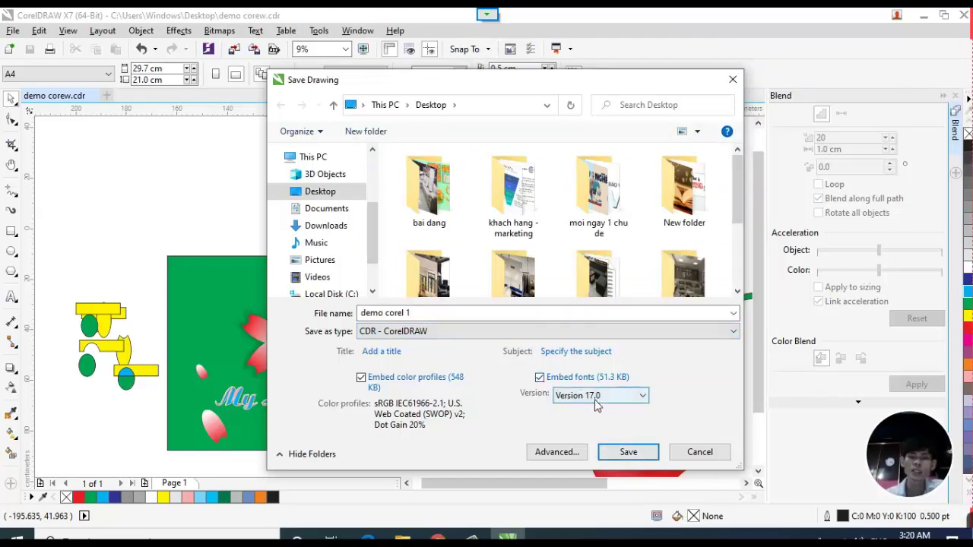
left_click(644, 397)
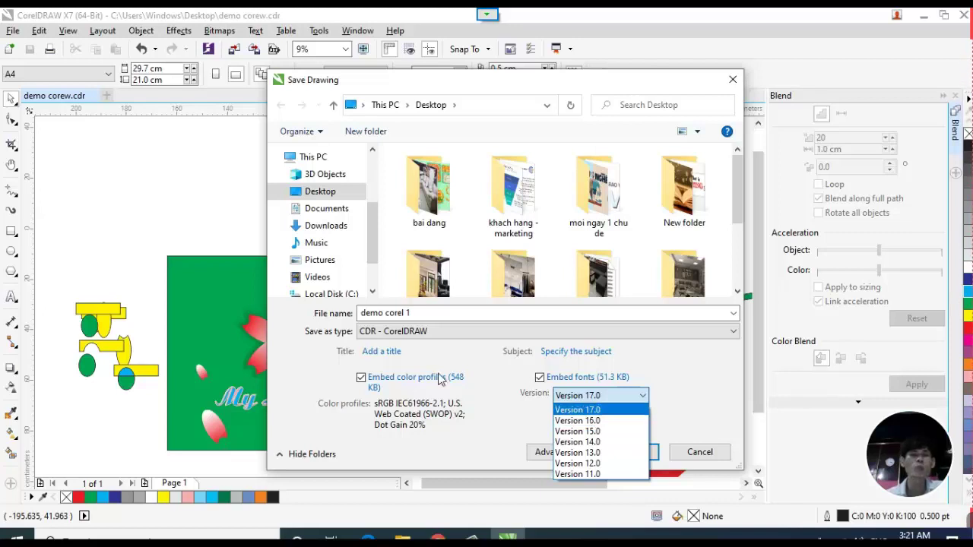
left_click(494, 374)
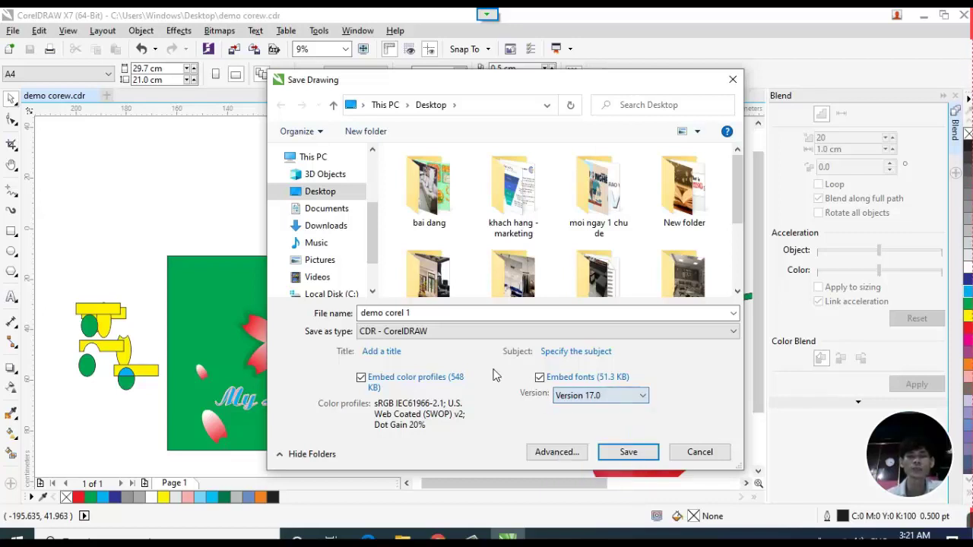
left_click(630, 452)
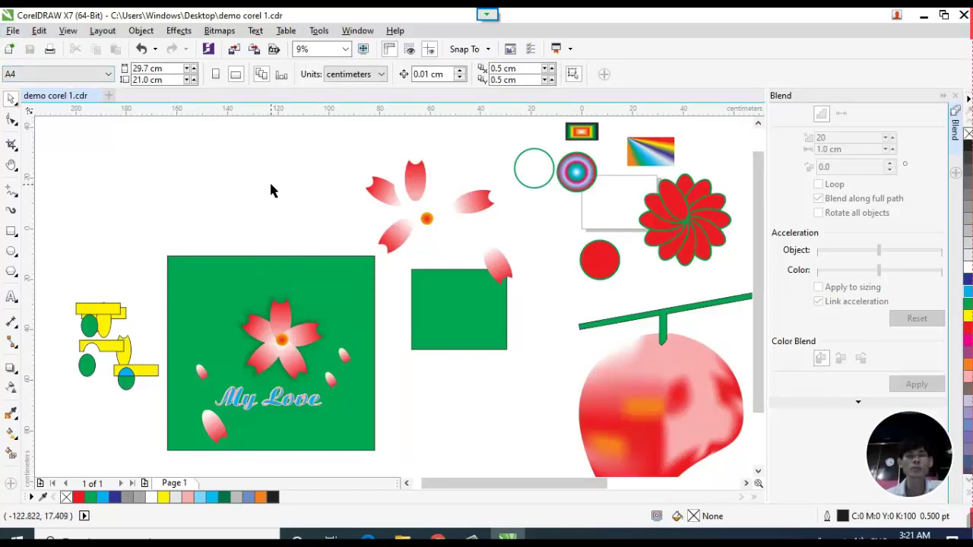
Delete all the practice objects on the side of the green design with the loose petals, circles and fruit.
scroll(279, 186, "down", 3)
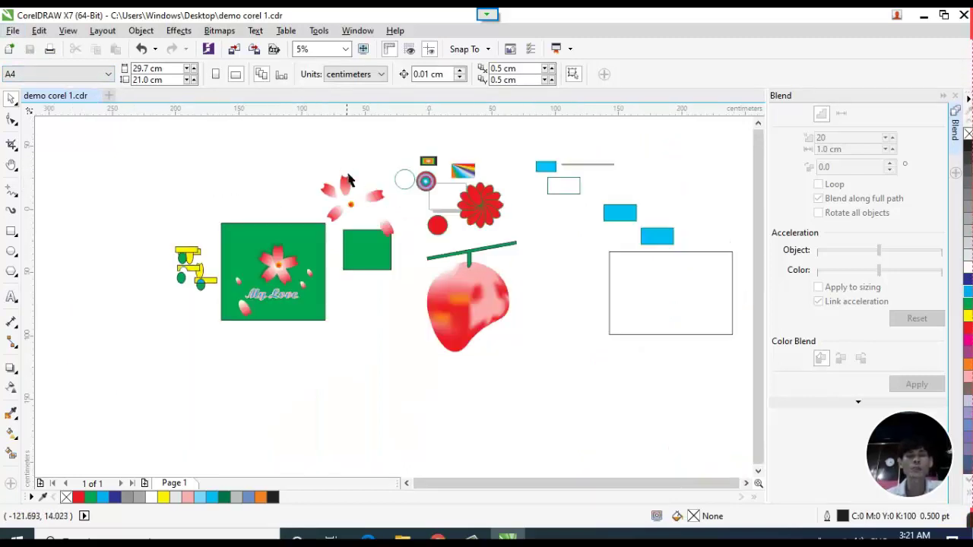
left_click_drag(311, 138, 717, 363)
key("Delete")
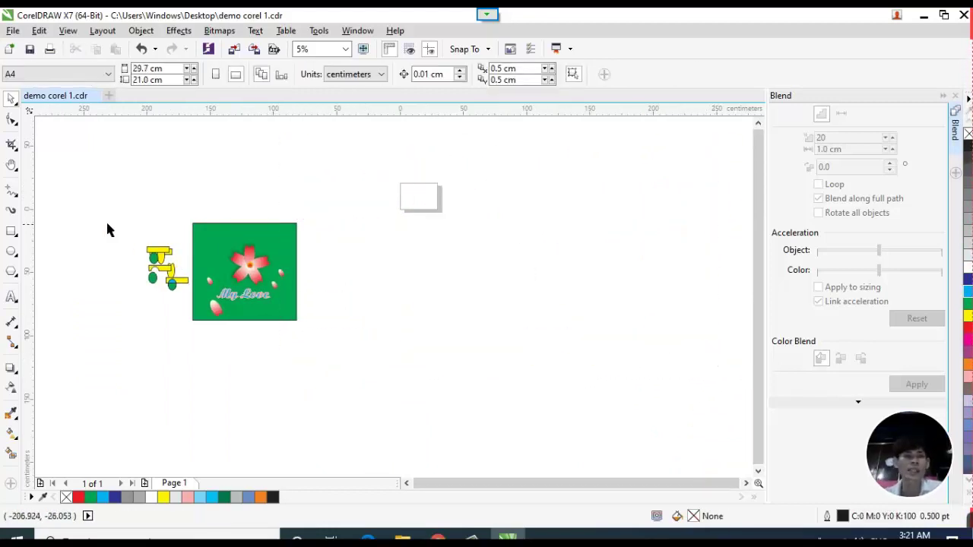
Delete the yellow and green shaping practice pieces beside the design, including the leftover yellow rectangle.
left_click_drag(106, 222, 189, 368)
left_click(271, 225)
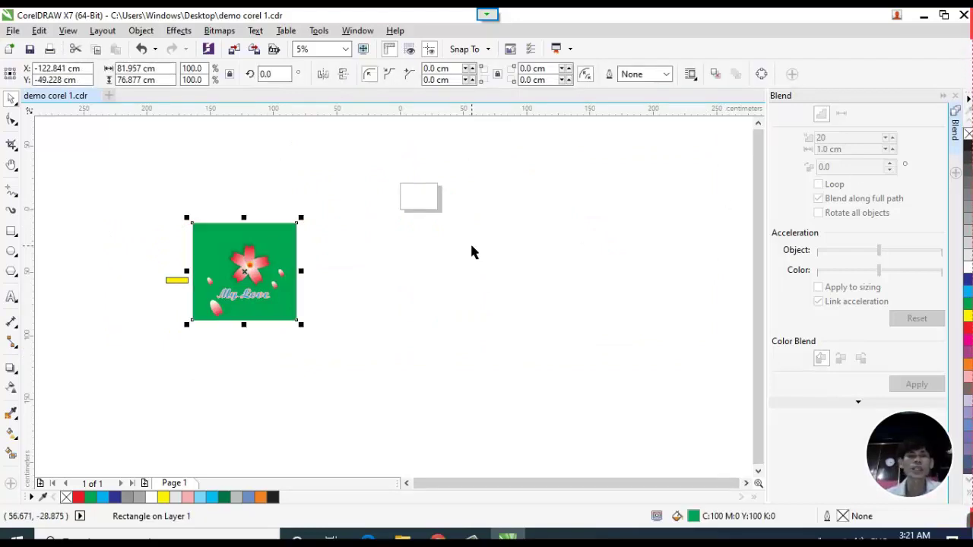
left_click(174, 281)
left_click(178, 278)
key("Delete")
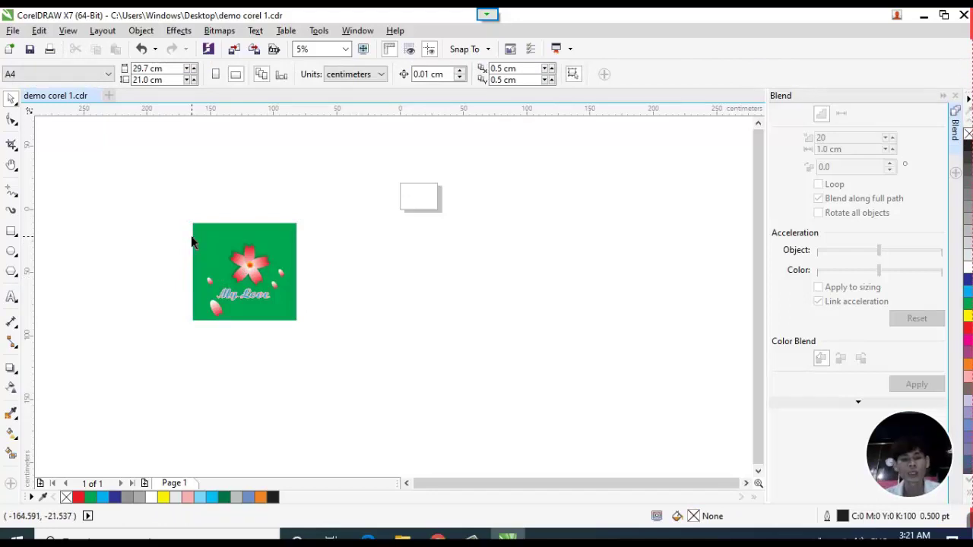
Start exporting the flower and "My Love" design under the file name "demo corel 22".
key("F4")
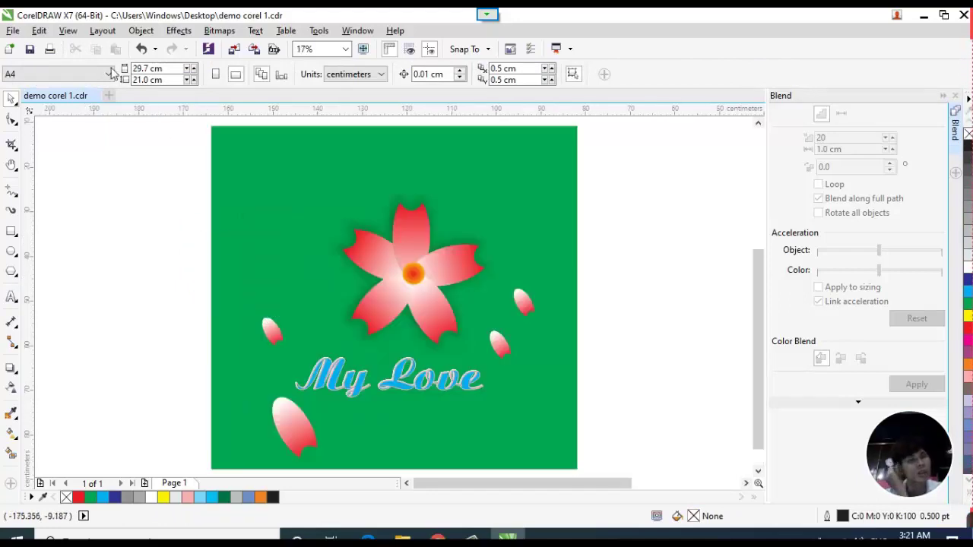
left_click(12, 32)
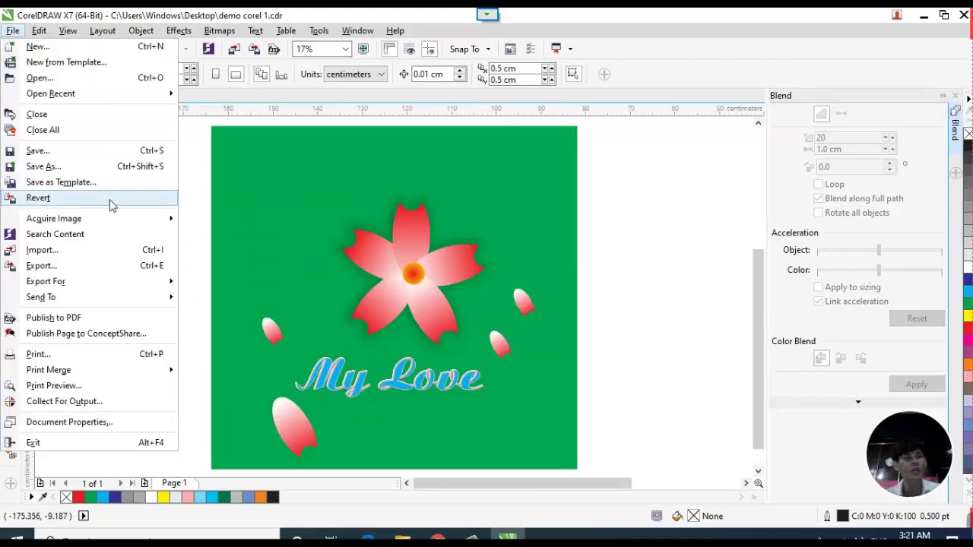
mouse_move(119, 281)
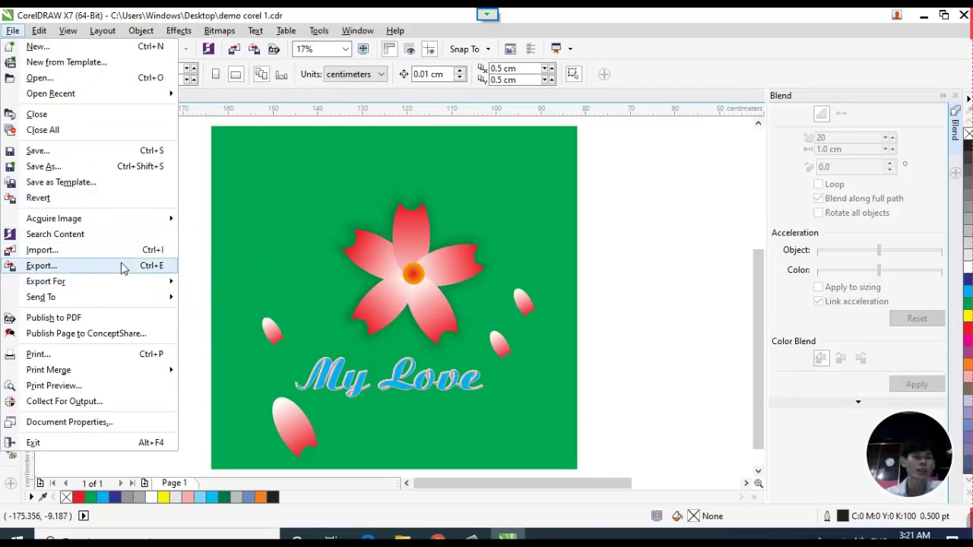
left_click(123, 267)
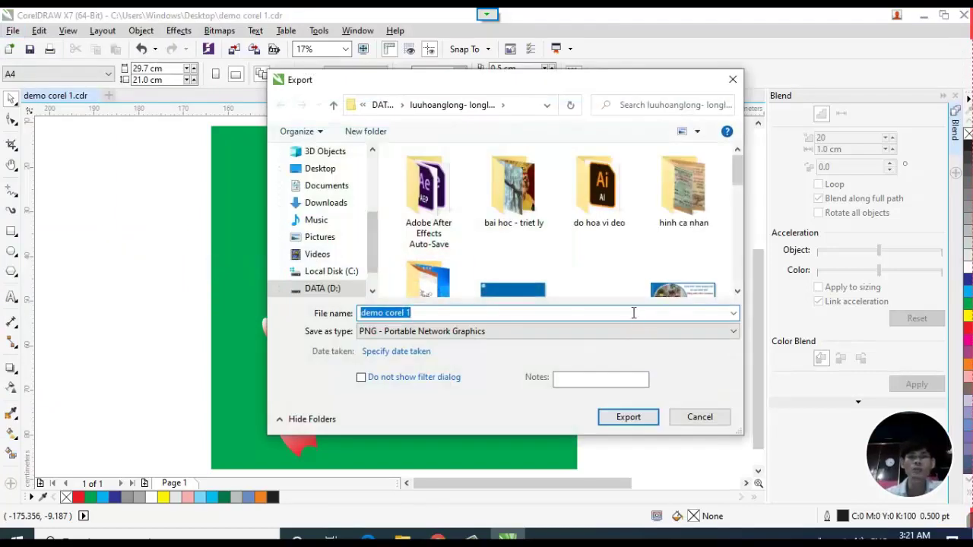
left_click(634, 313)
key("BackSpace")
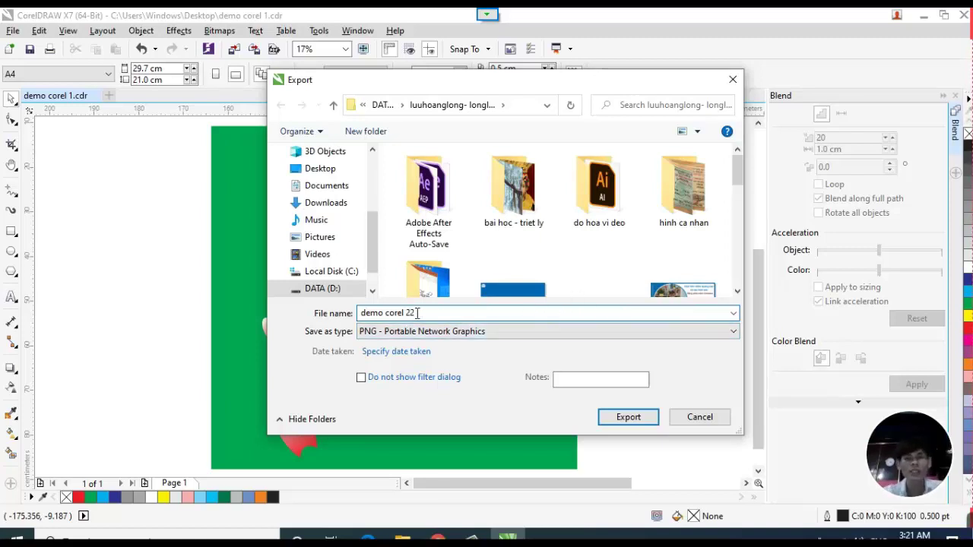
Review the available export file types and choose JPG - JPEG Bitmaps.
left_click(528, 332)
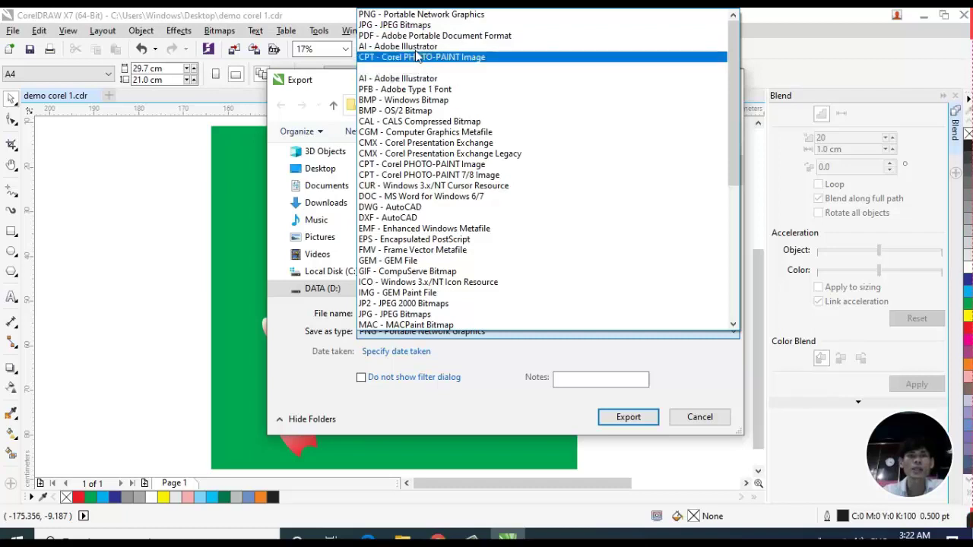
left_click(397, 14)
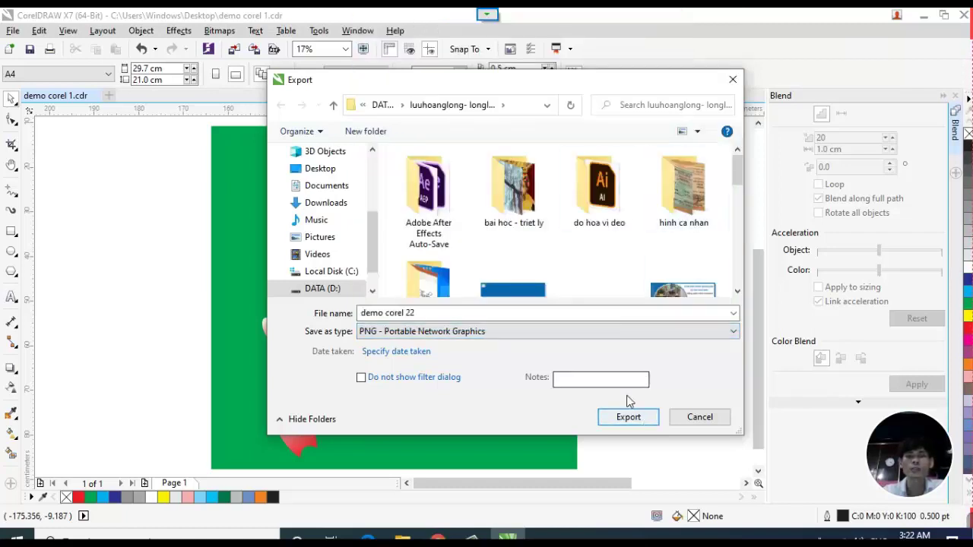
left_click(667, 334)
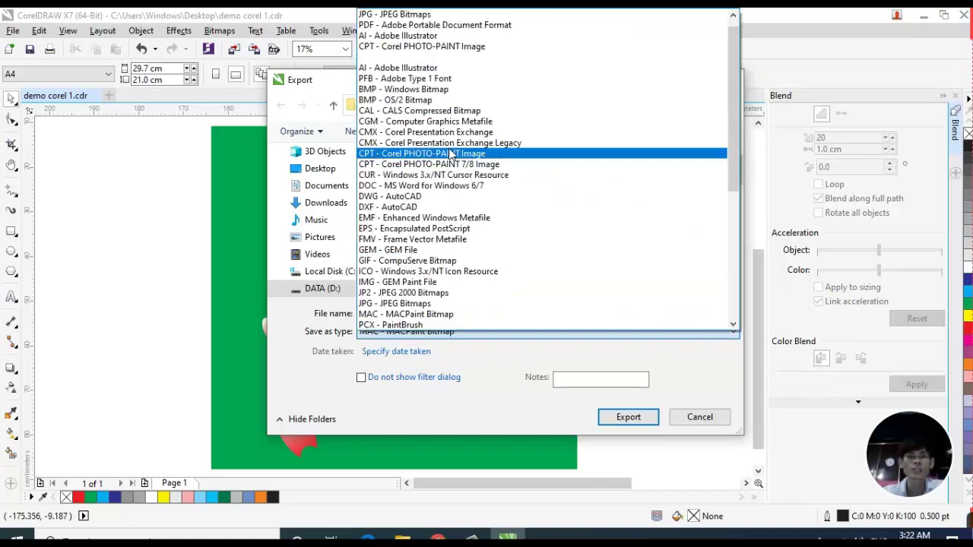
left_click(419, 16)
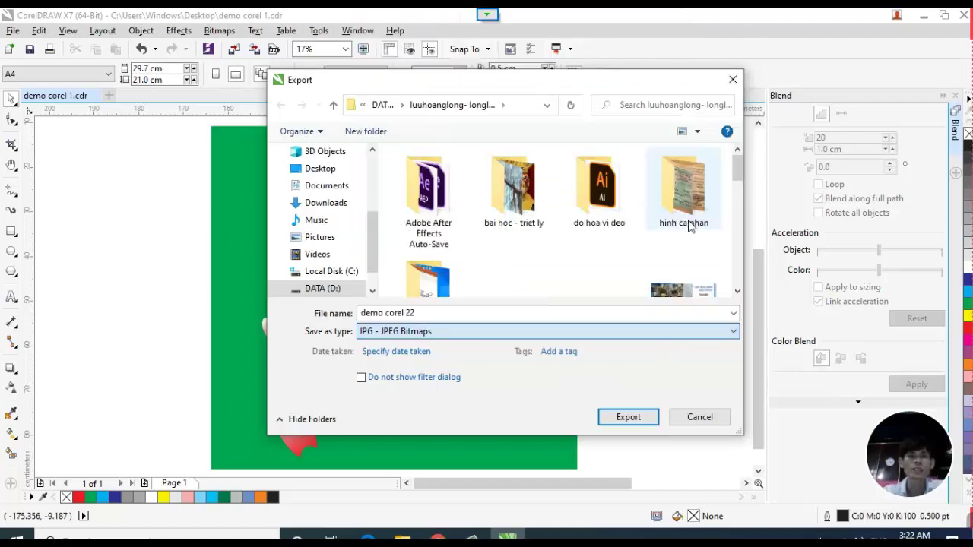
Export the design as a JPEG in CMYK Color (32-bit) at High quality, 80%.
left_click(629, 417)
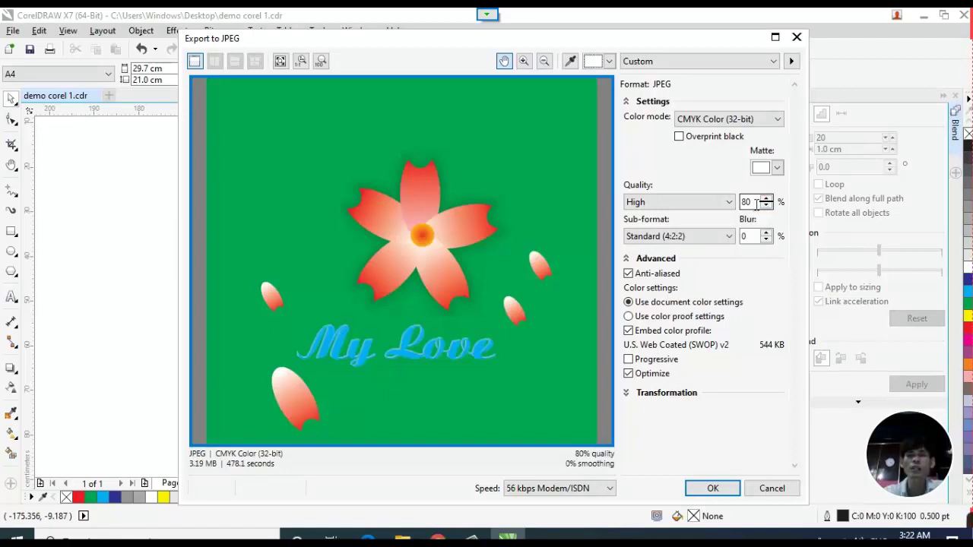
double_click(746, 203)
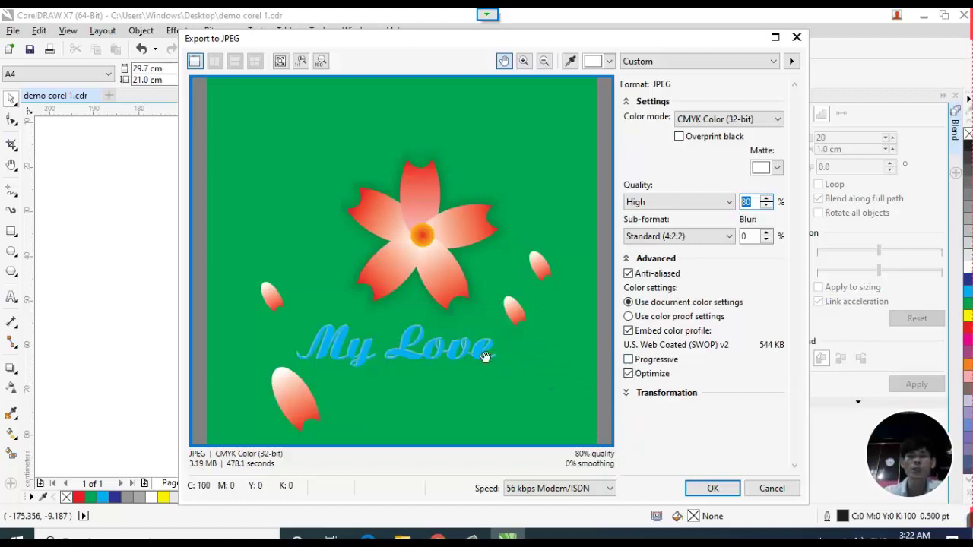
left_click(719, 494)
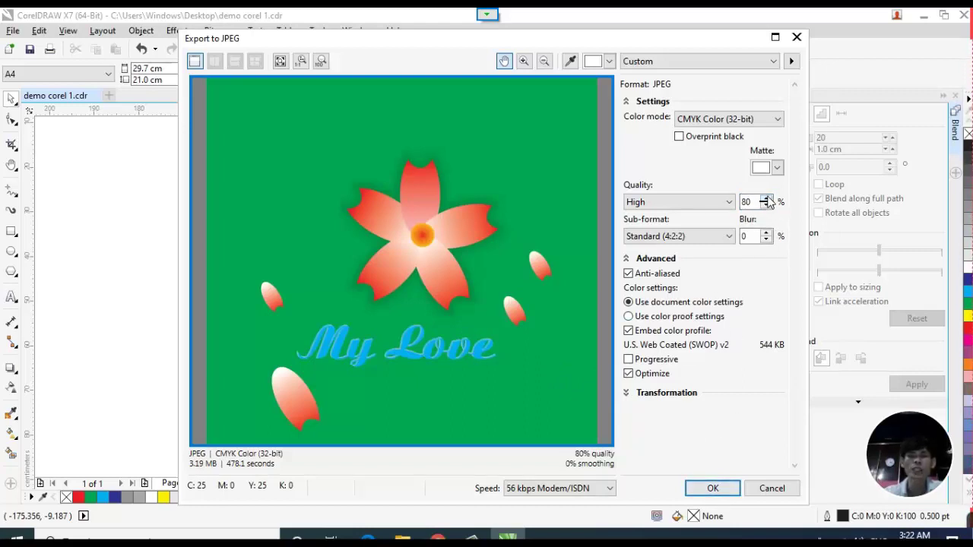
left_click(708, 488)
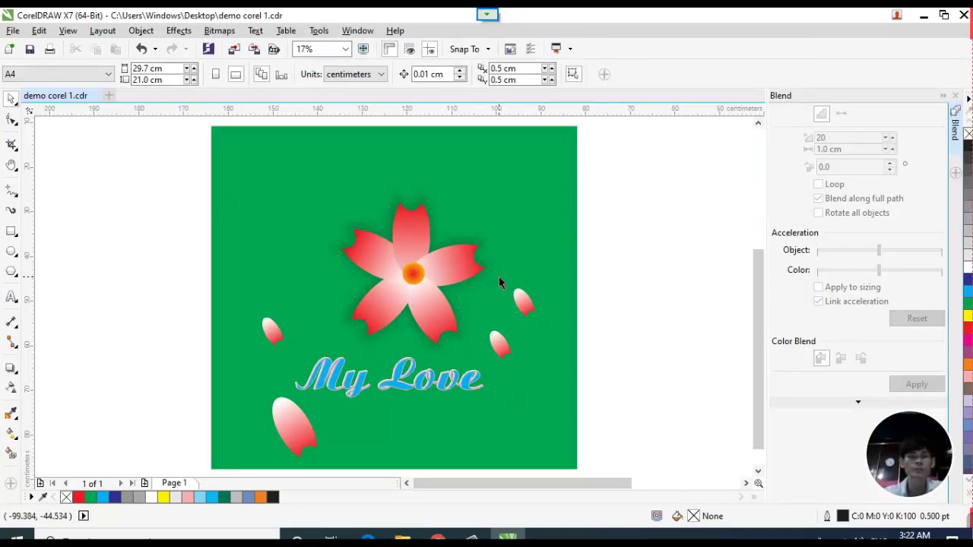
Look for the exported image on the desktop, view the "demo corew" picture, and return to CorelDRAW.
left_click(922, 14)
left_click(894, 19)
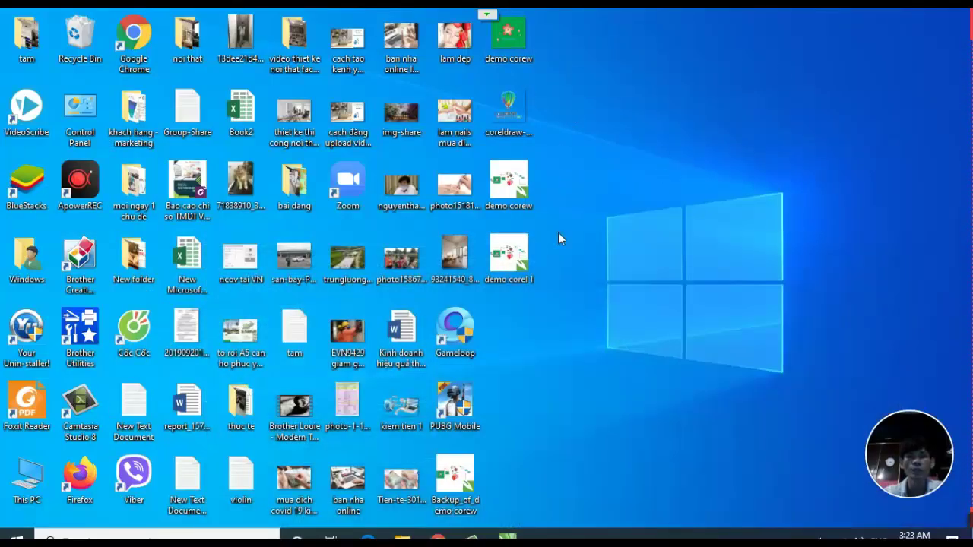
left_click(517, 36)
double_click(517, 36)
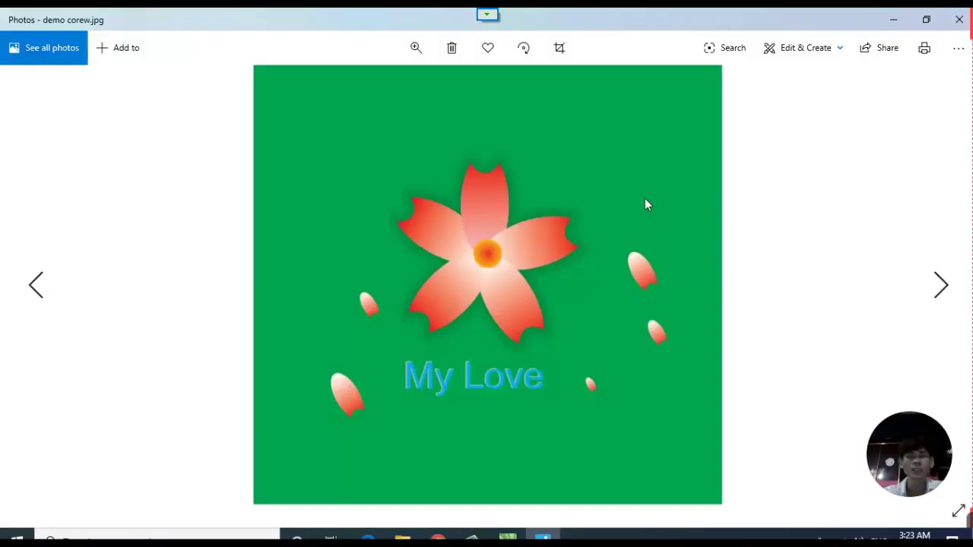
left_click(959, 20)
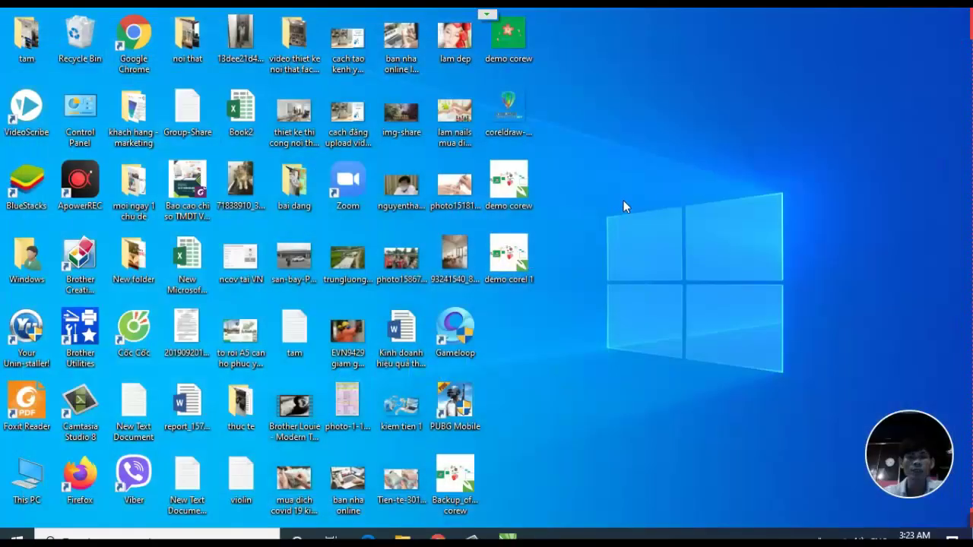
left_click(508, 538)
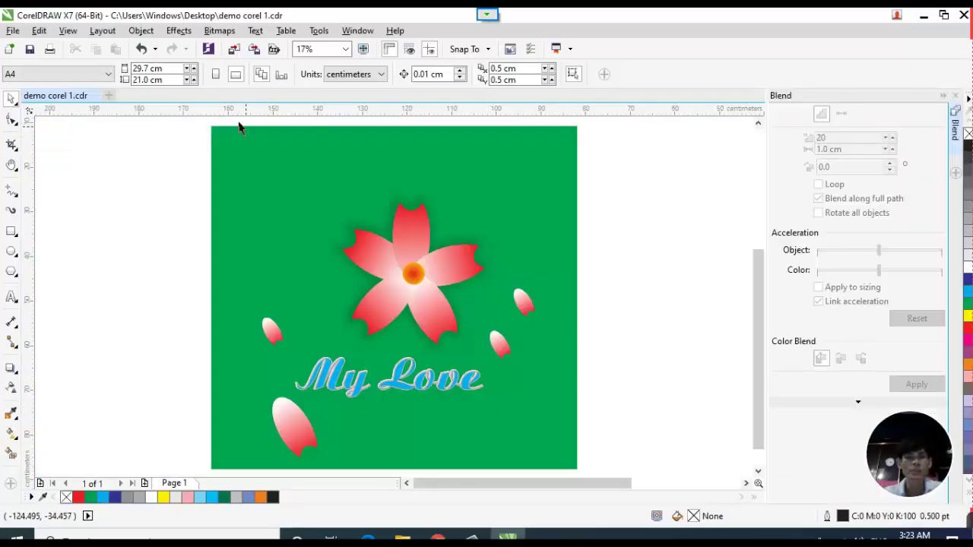
Export the design to the Desktop as the JPG "demo corel 1", in High quality at 80%.
left_click(13, 30)
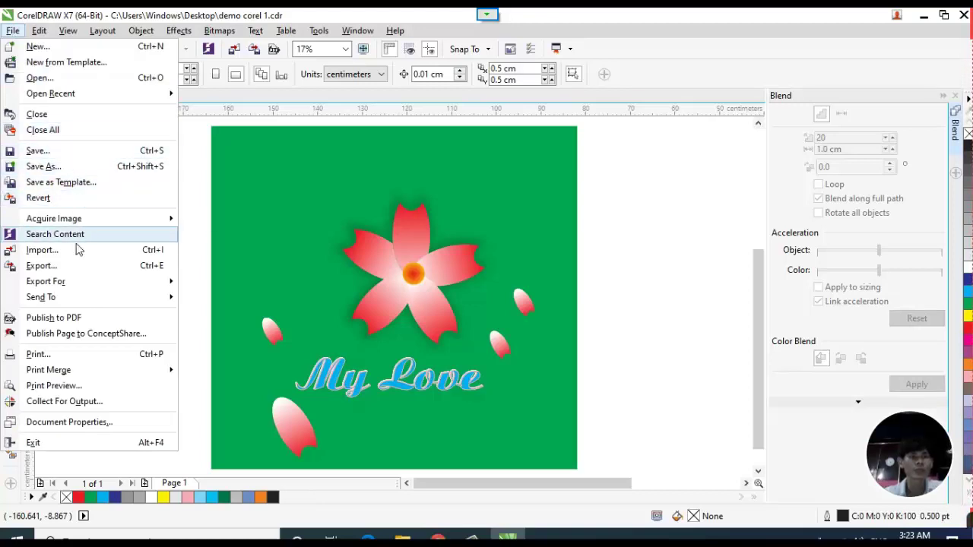
left_click(87, 270)
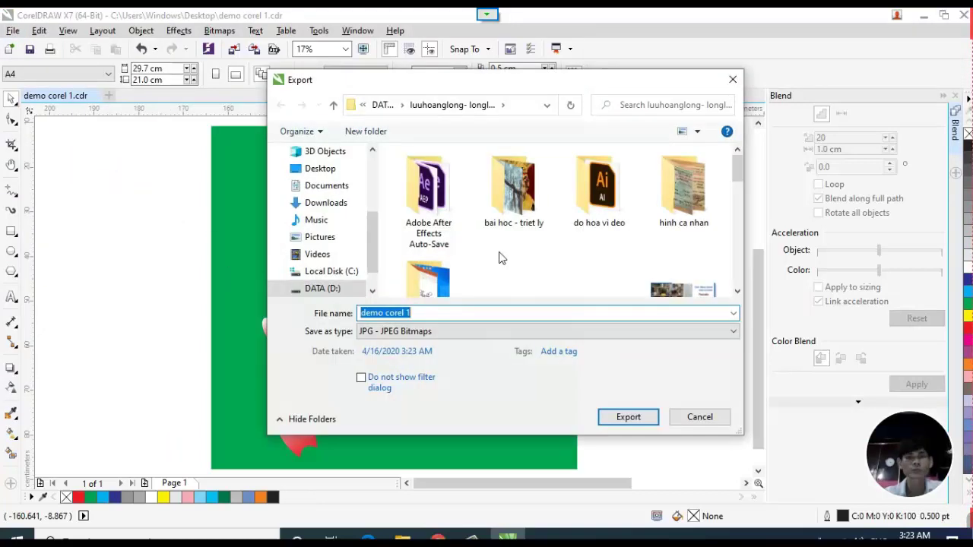
left_click(322, 168)
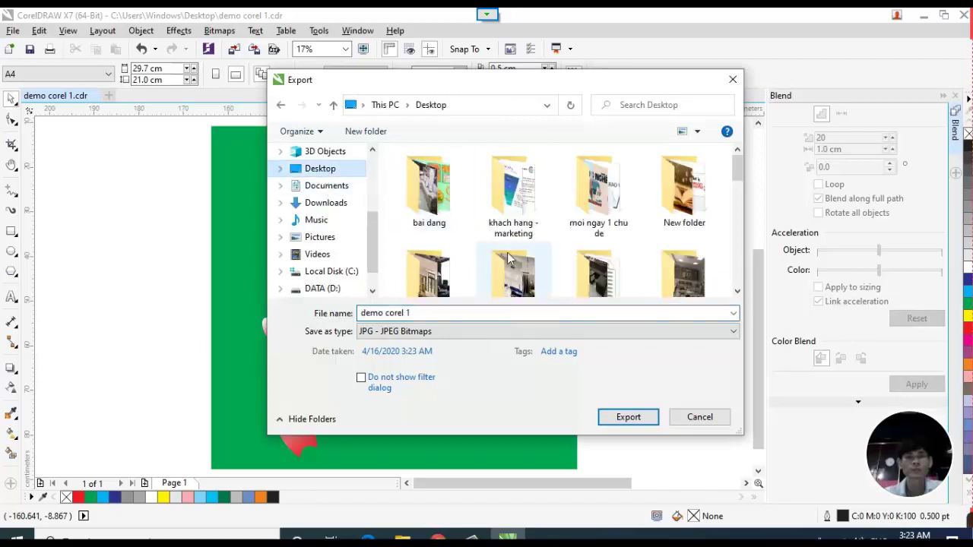
left_click(626, 414)
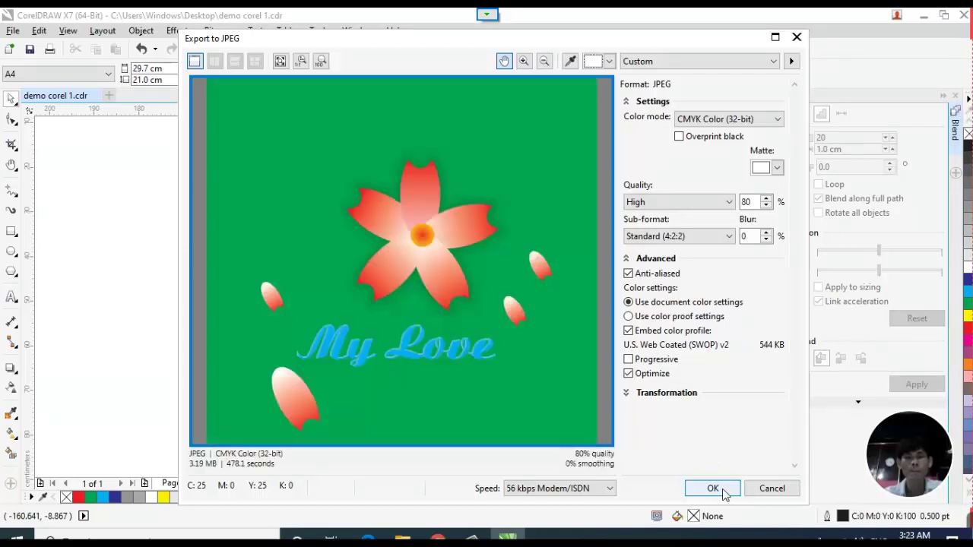
left_click(715, 491)
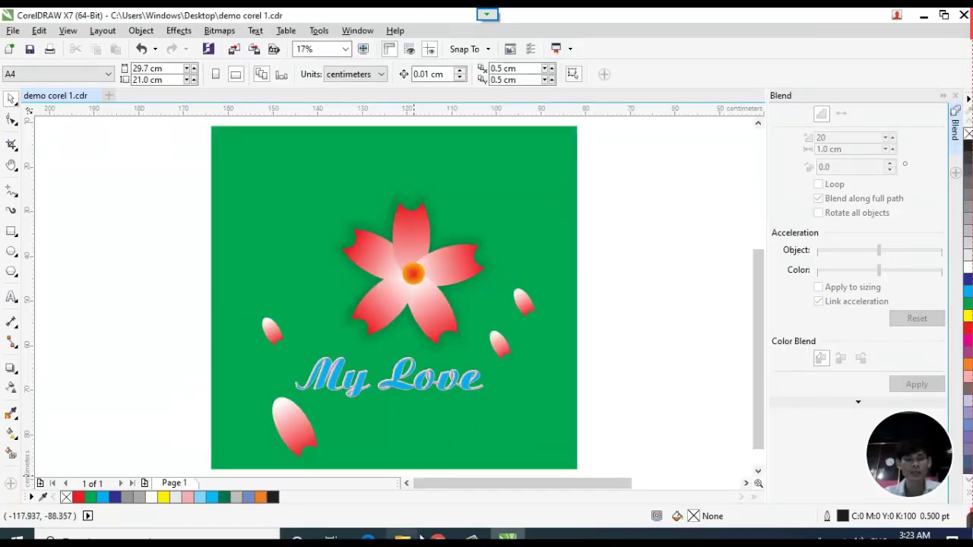
View the exported "demo corel 1" image from the desktop in Photos, close it, and return to CorelDRAW.
left_click(508, 540)
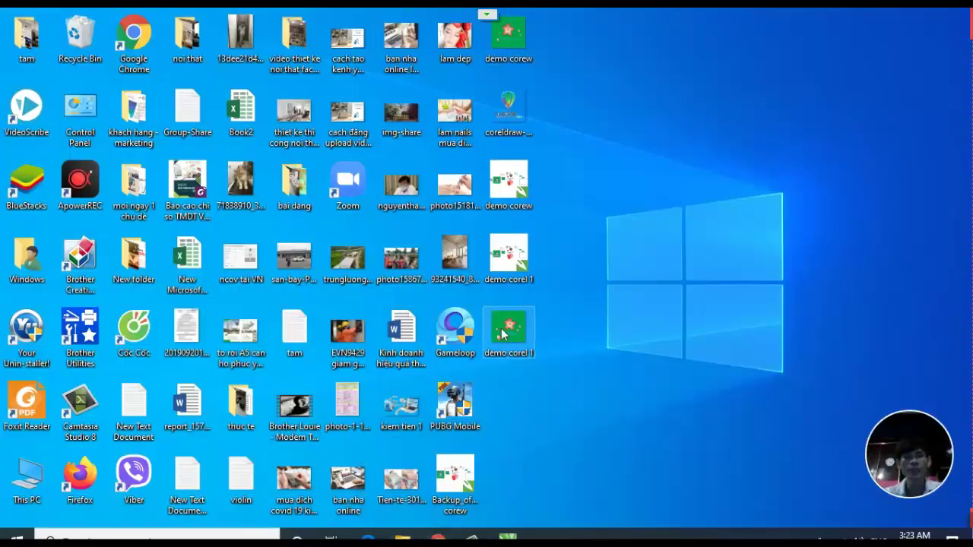
double_click(502, 335)
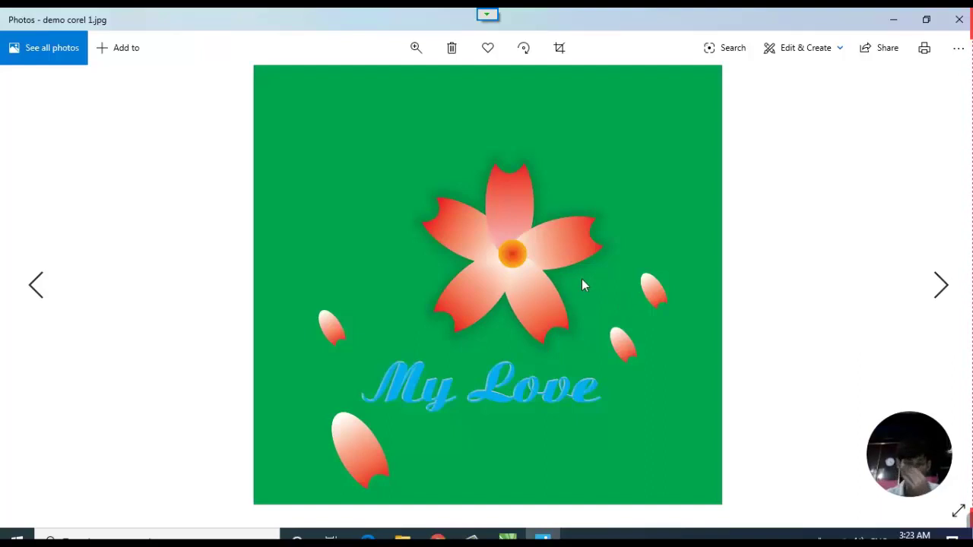
left_click(959, 21)
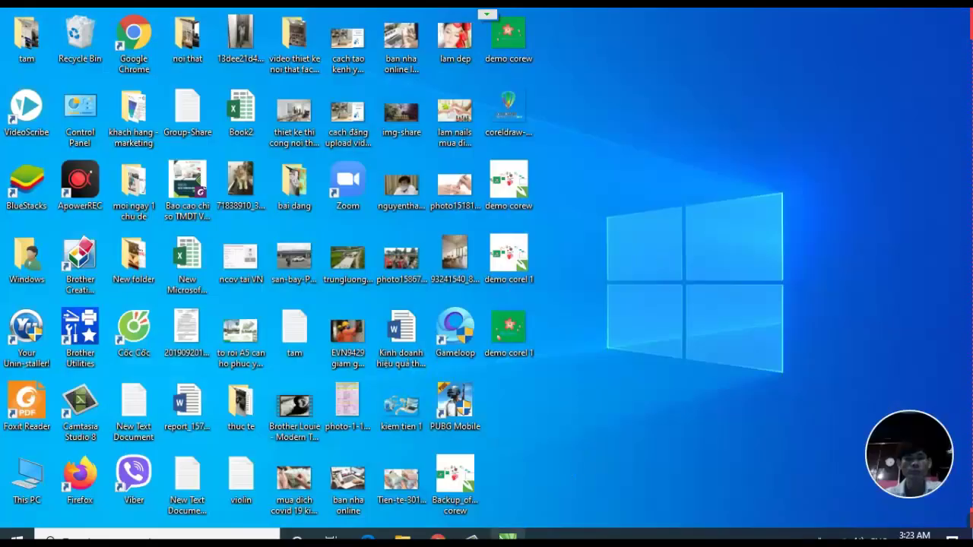
left_click(508, 538)
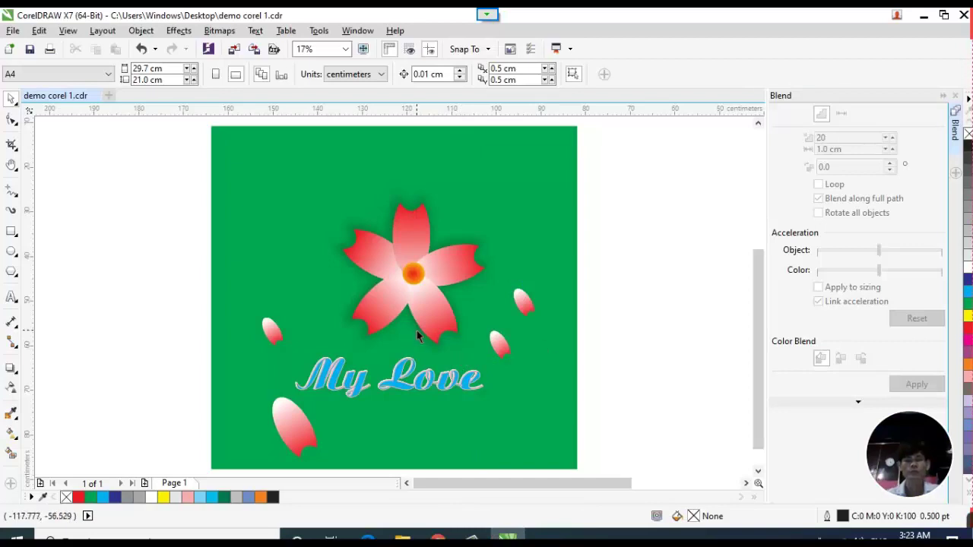